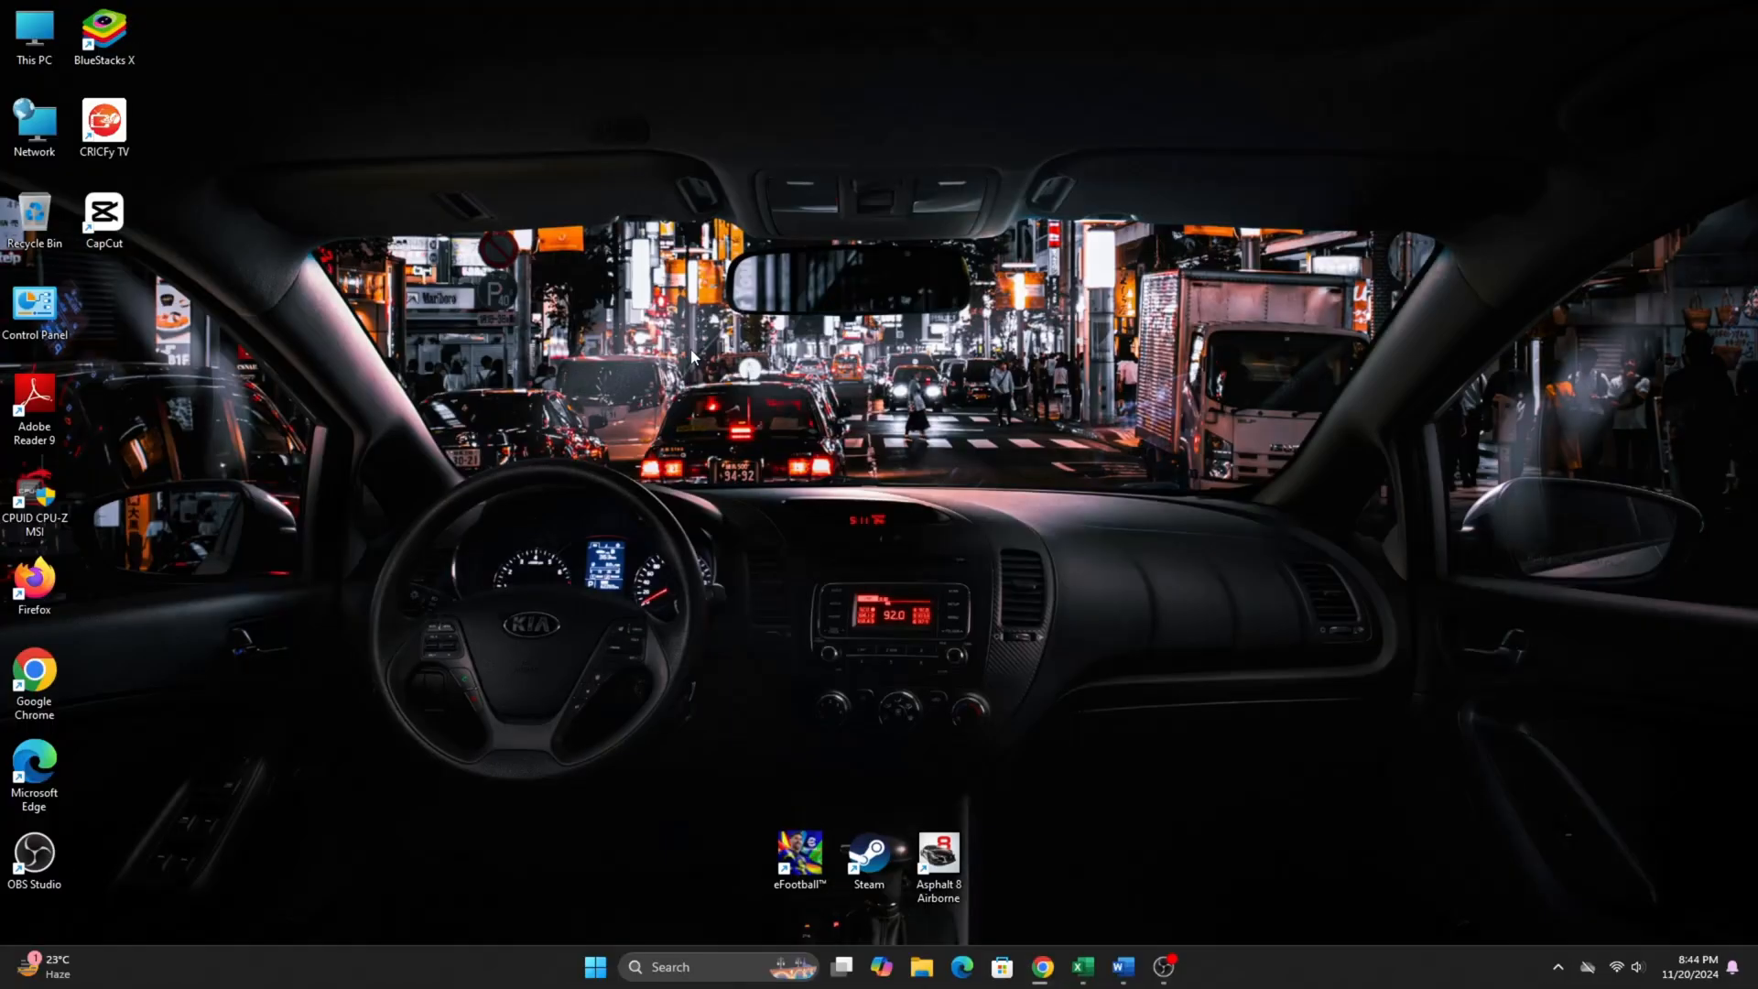
right_click(510, 258)
click(568, 330)
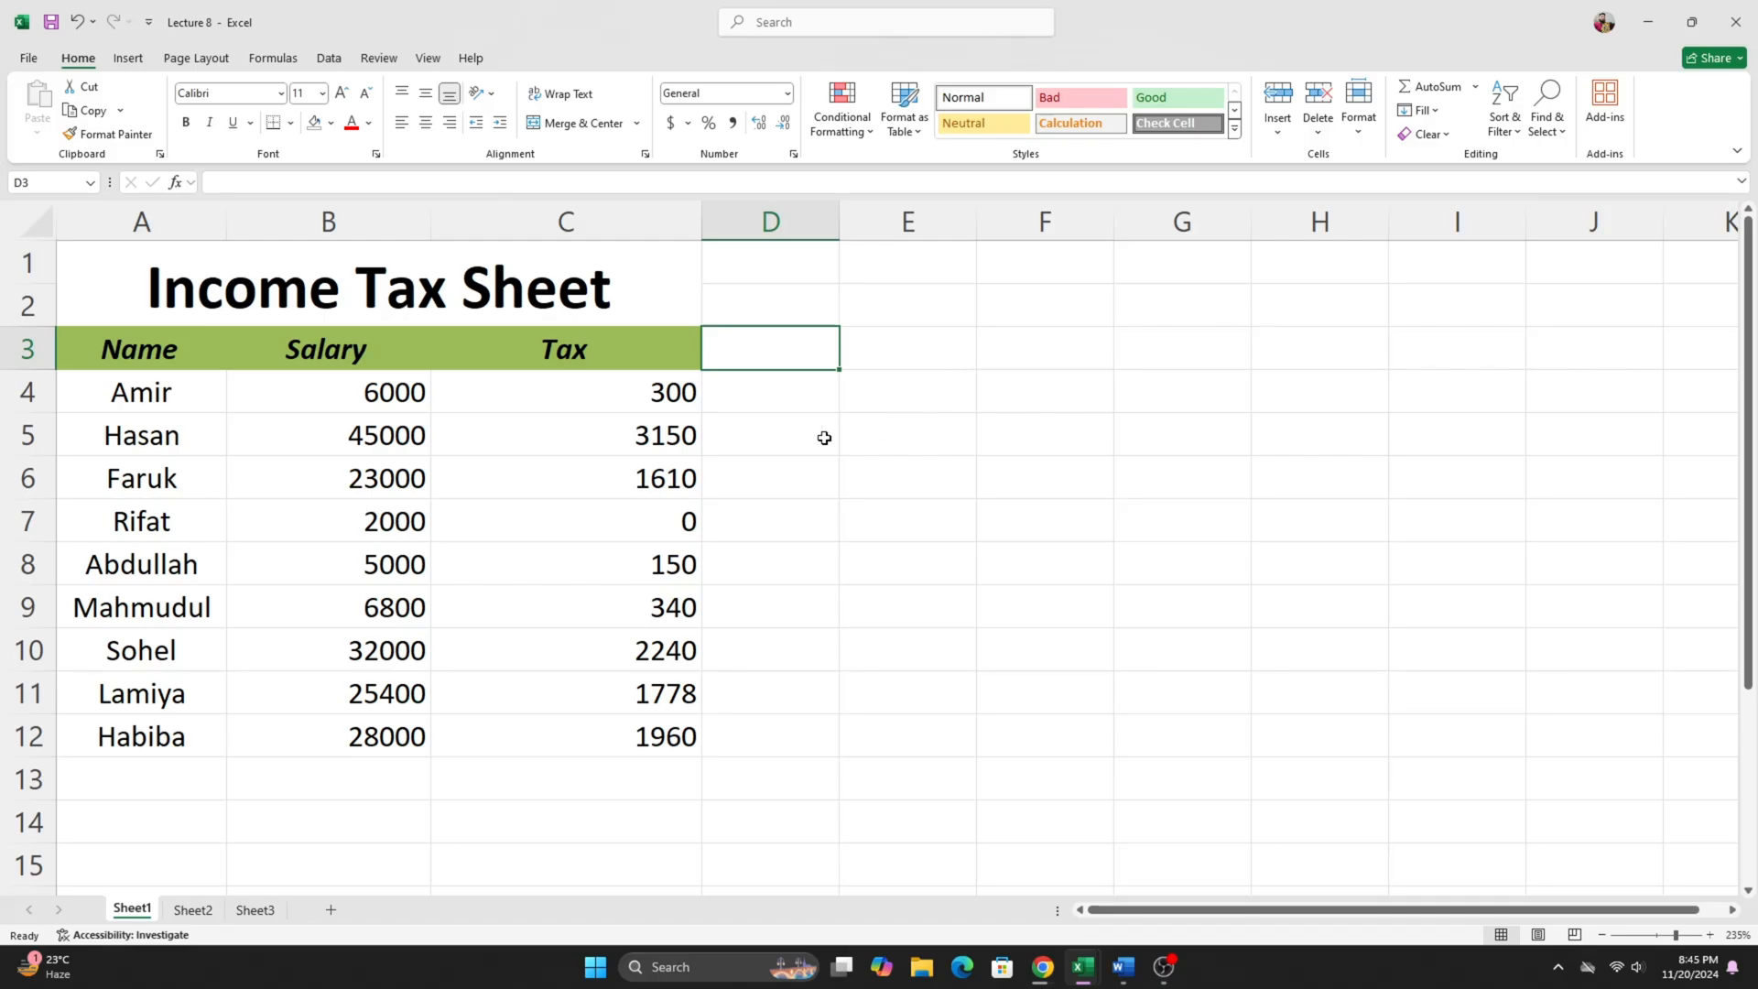
click(783, 397)
click(786, 354)
drag(892, 385, 1032, 435)
click(1040, 491)
click(887, 376)
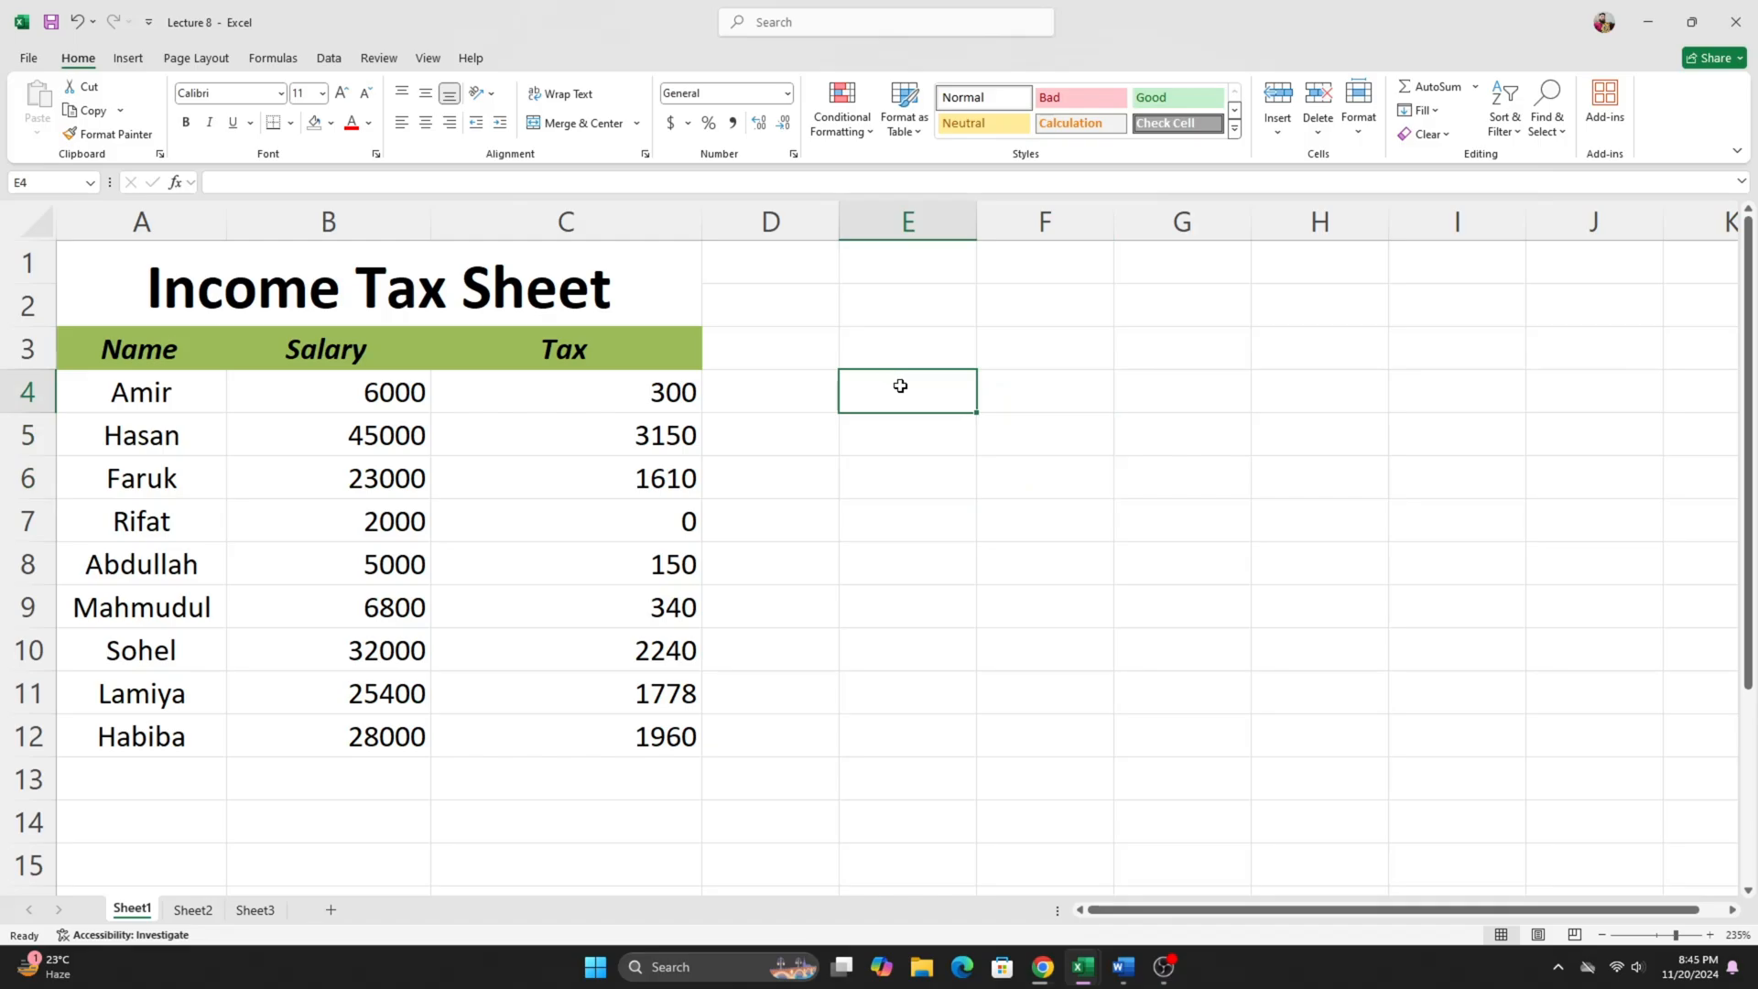
drag(900, 385, 1032, 436)
click(1044, 479)
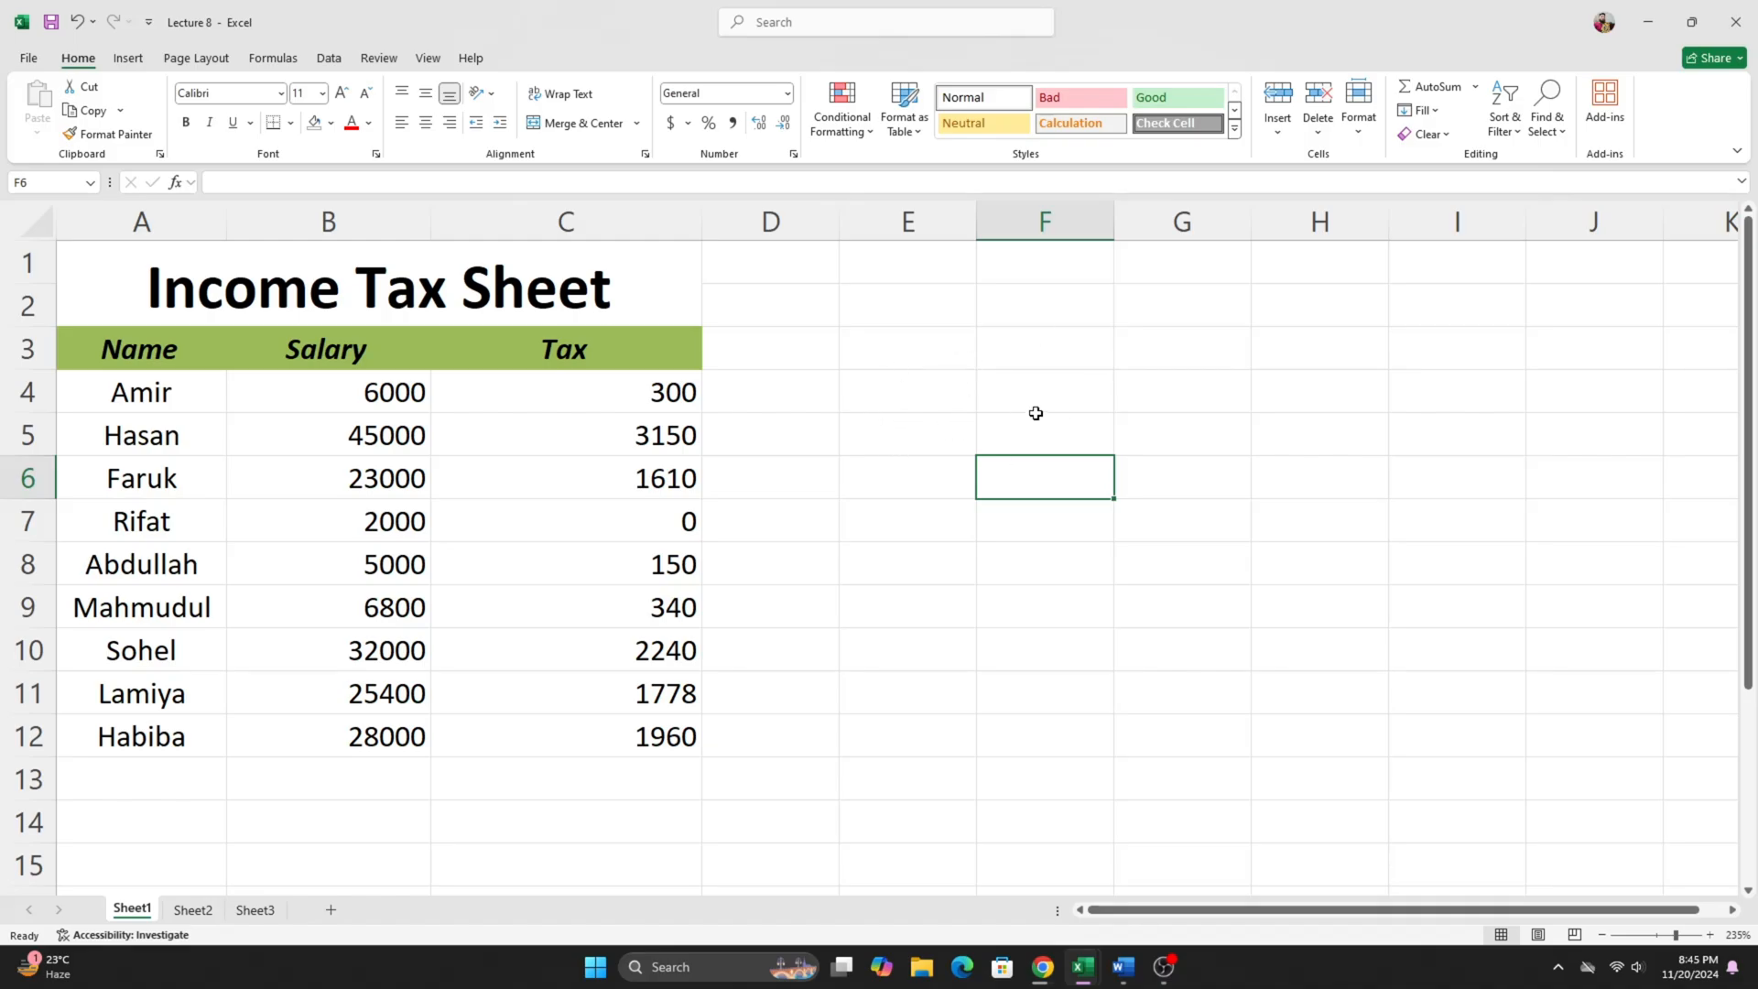
drag(883, 345, 1060, 394)
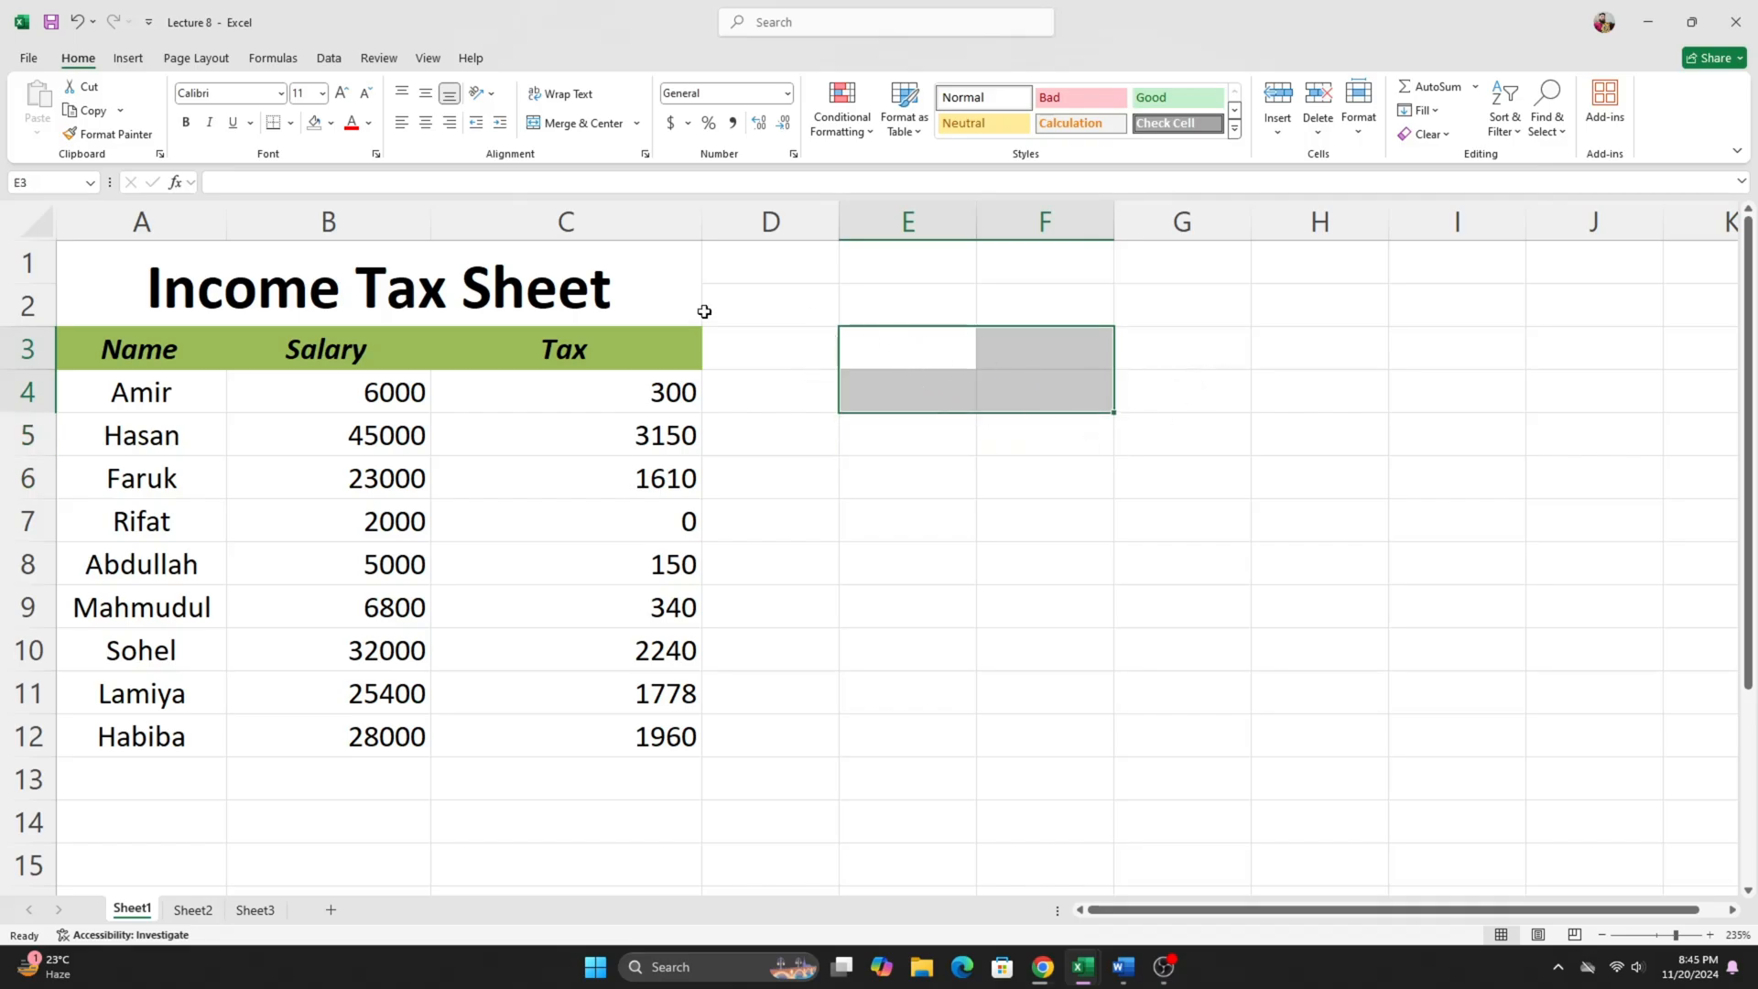
- Examine the Income Tax Sheet's layout in A1:C12, including the Name, Salary and Tax headings and the entries below them
drag(157, 265, 564, 742)
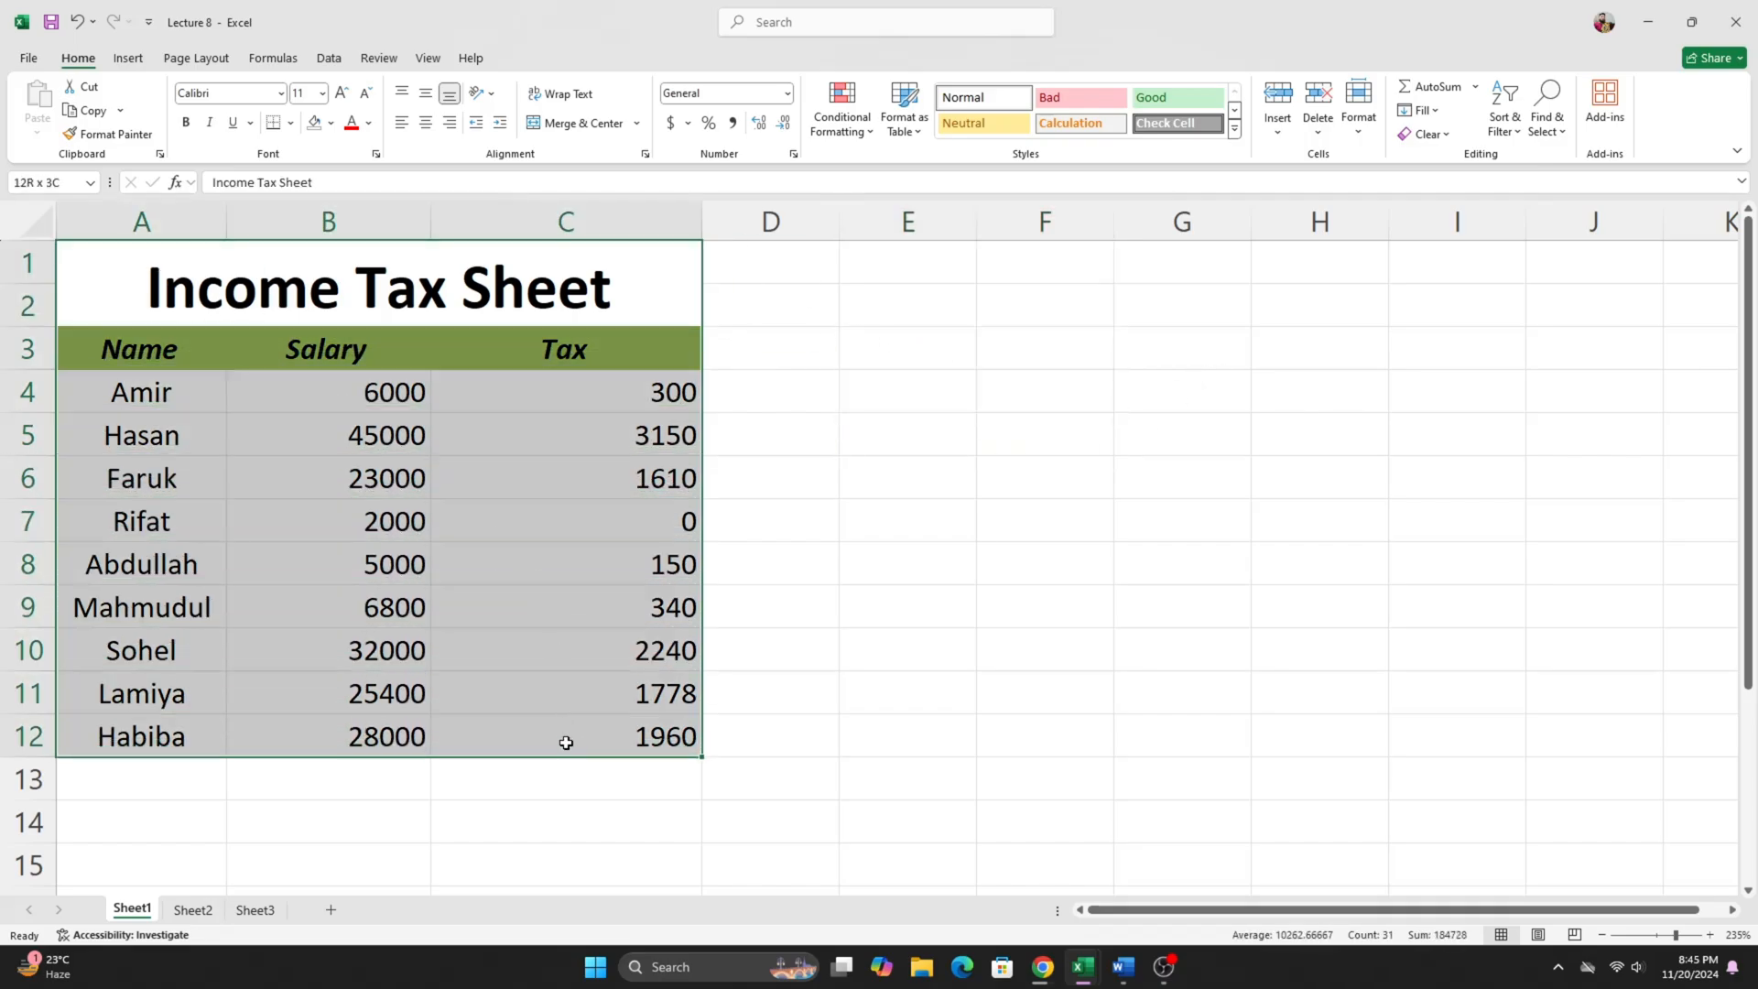
click(837, 422)
drag(879, 392, 1050, 420)
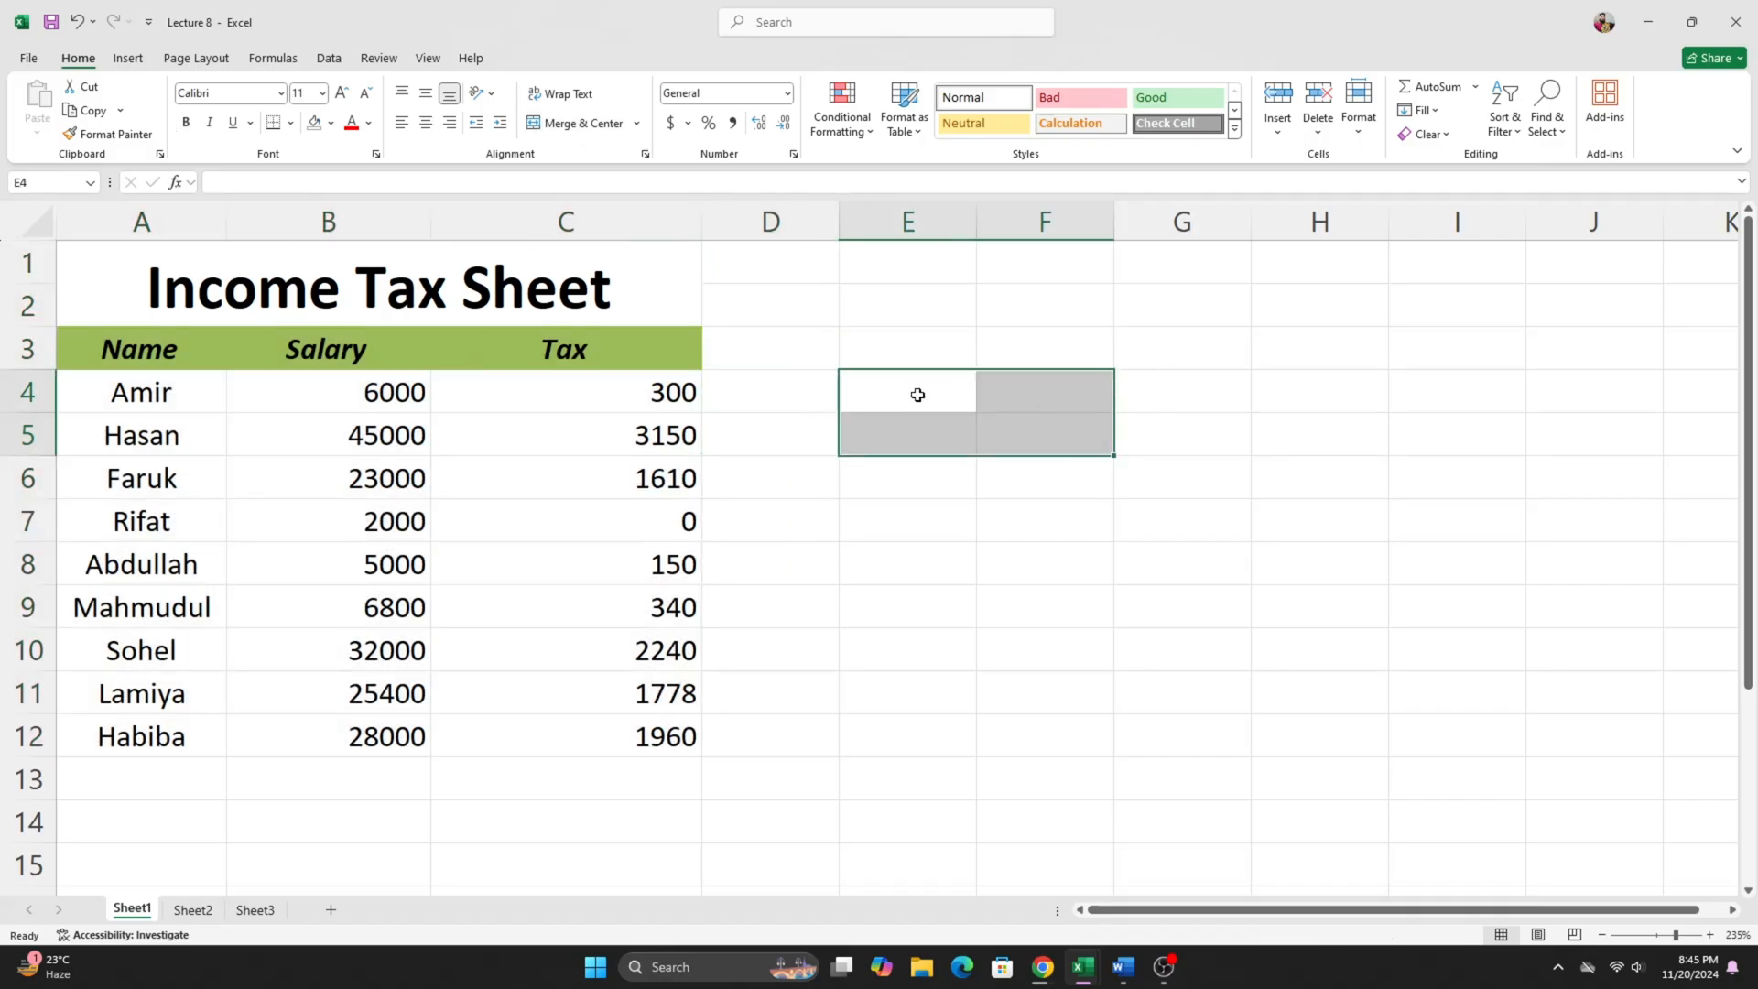
drag(915, 393, 1074, 446)
click(988, 492)
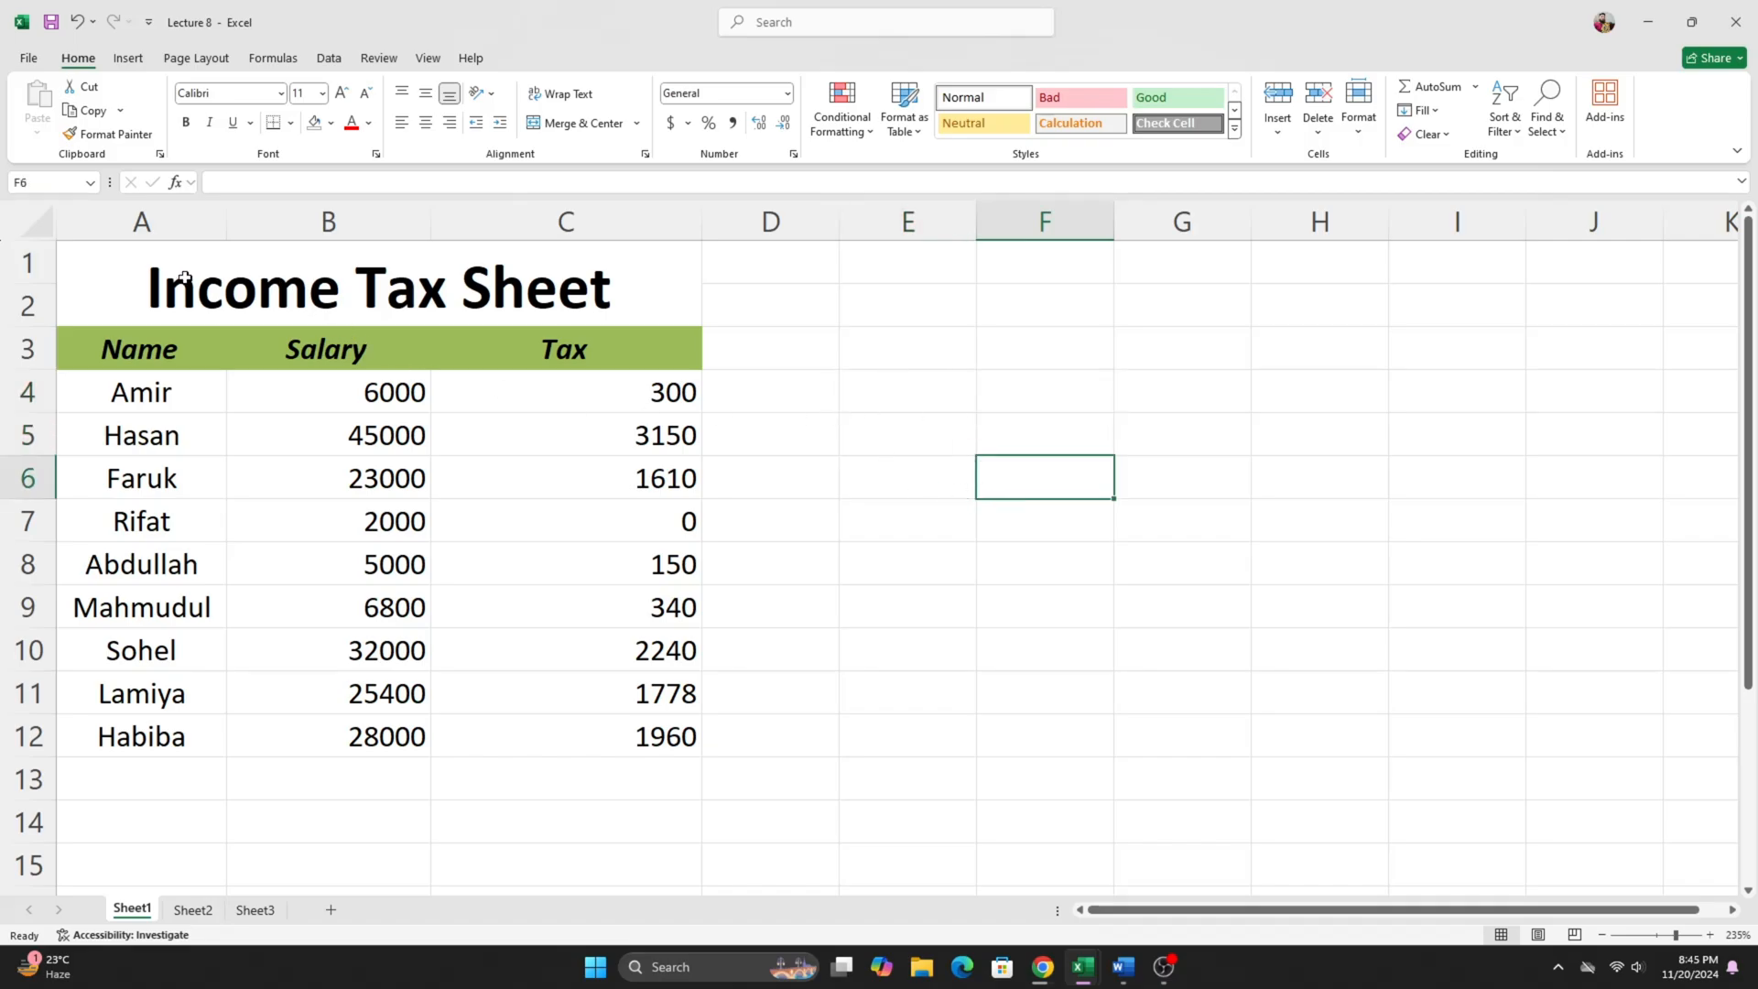
drag(184, 278, 522, 726)
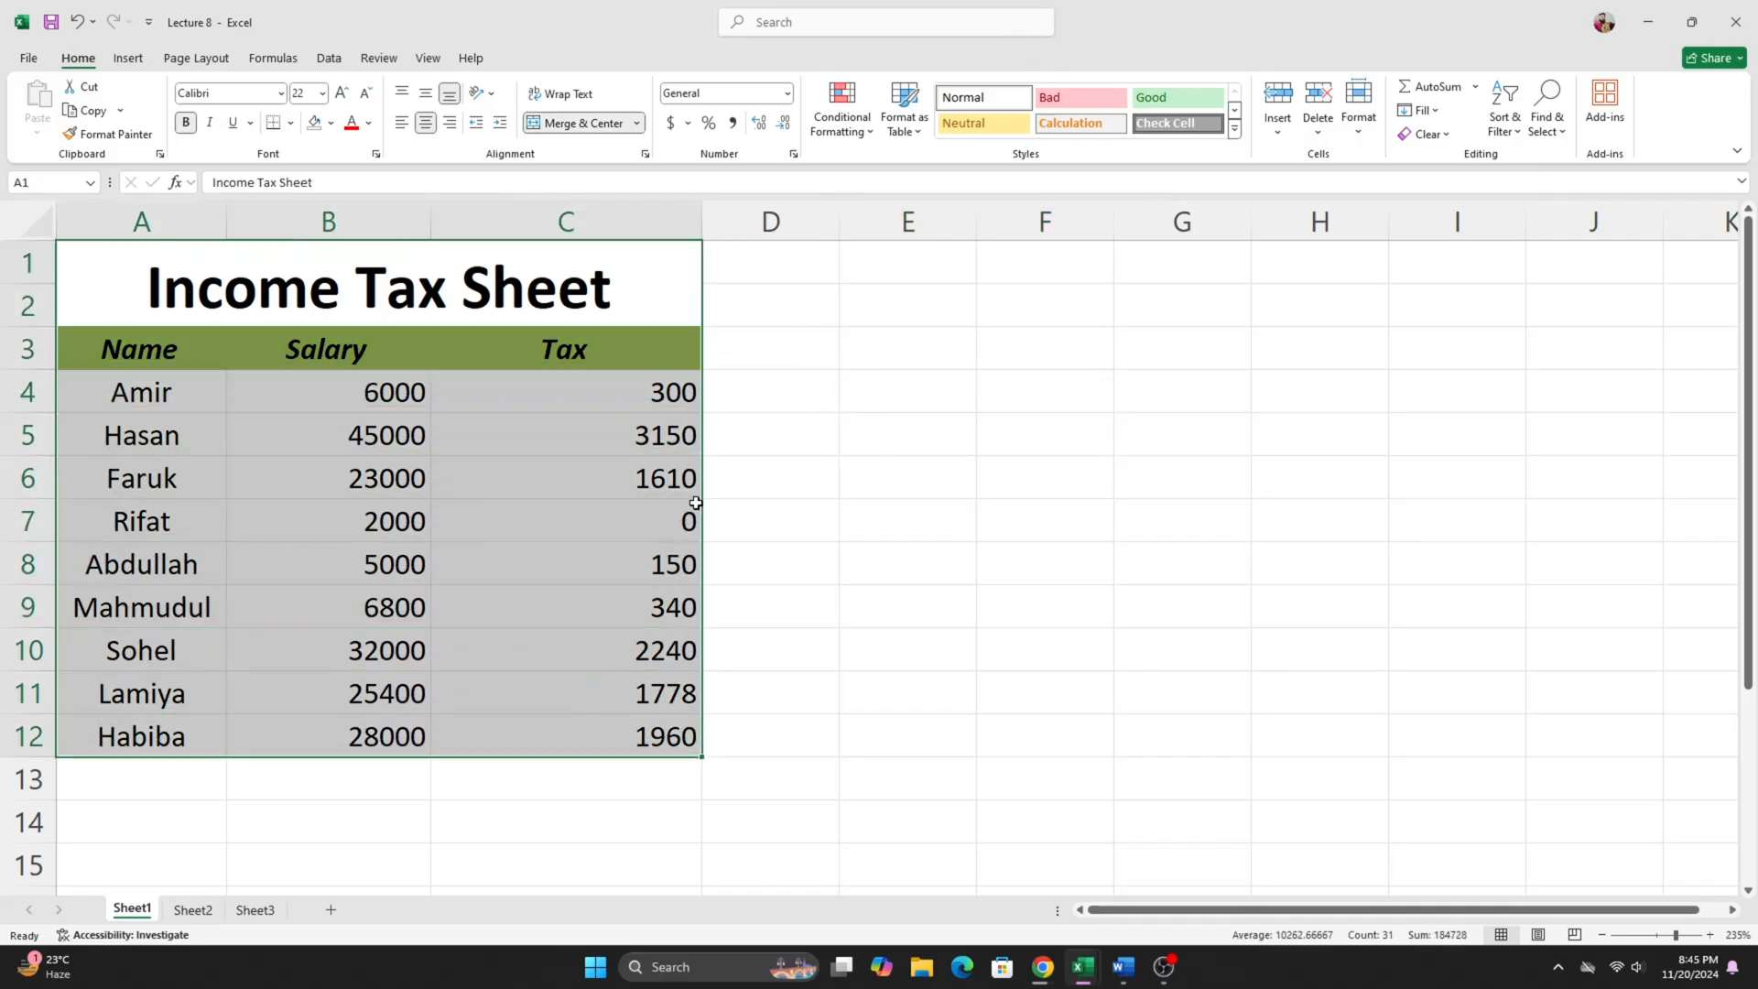
click(827, 416)
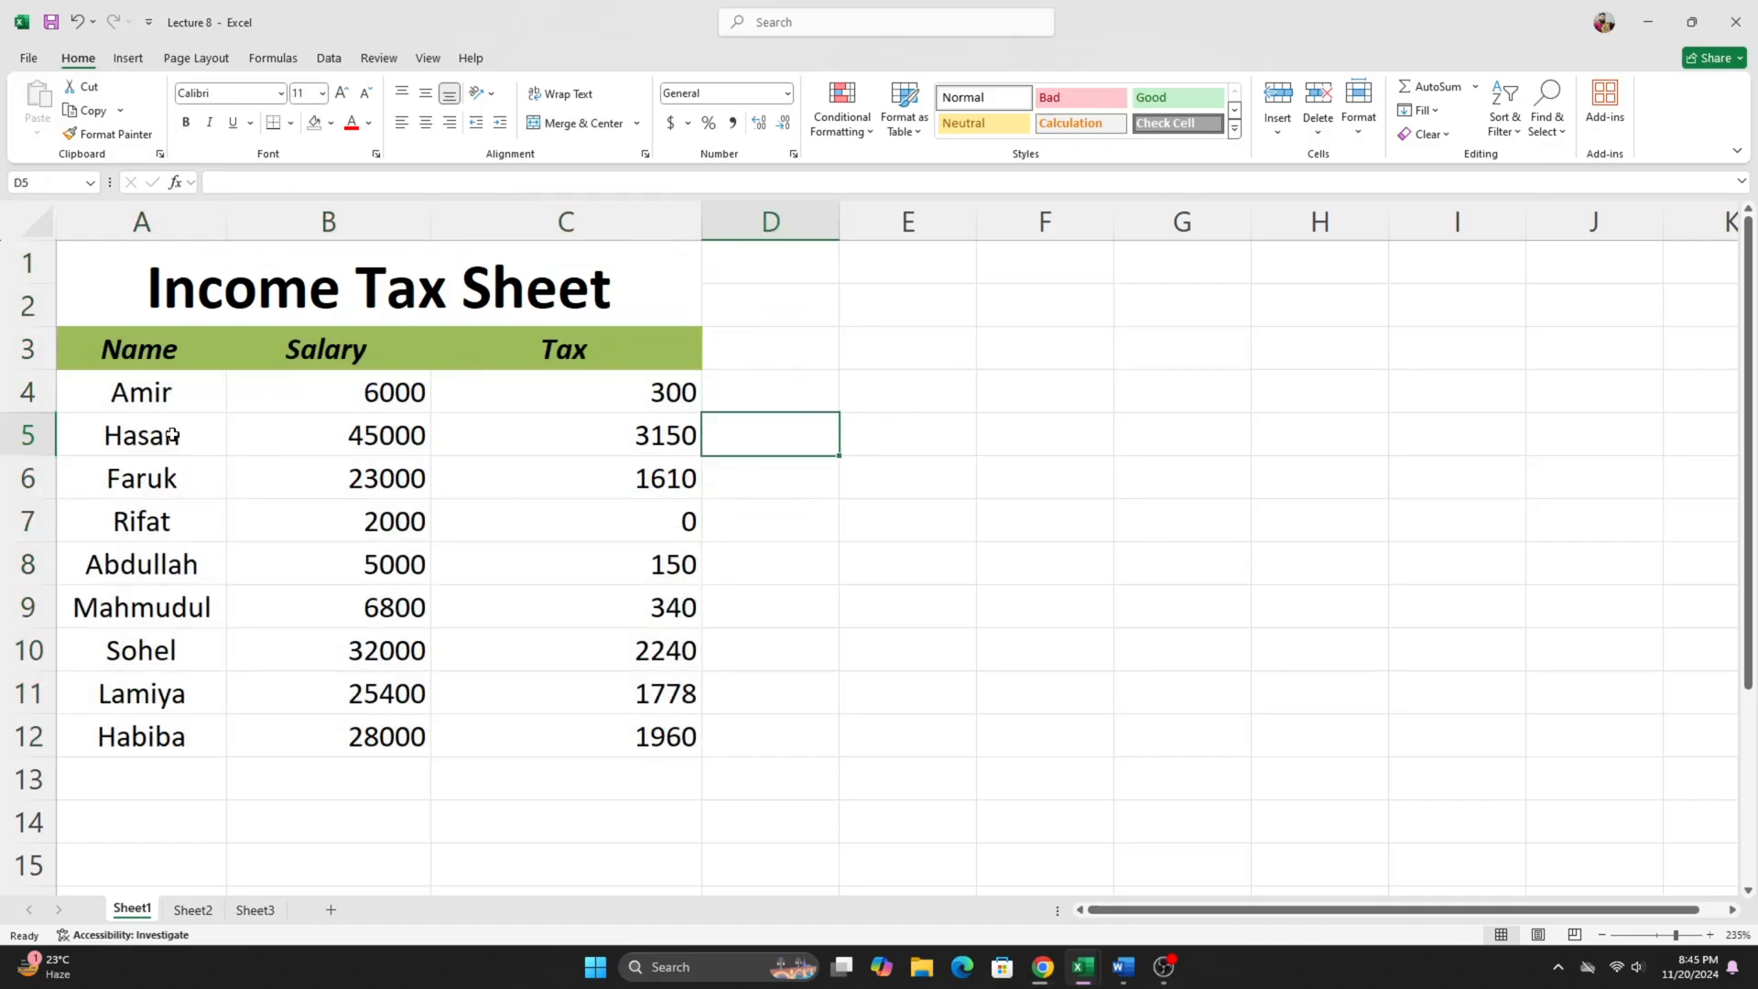
click(146, 362)
click(333, 351)
click(547, 348)
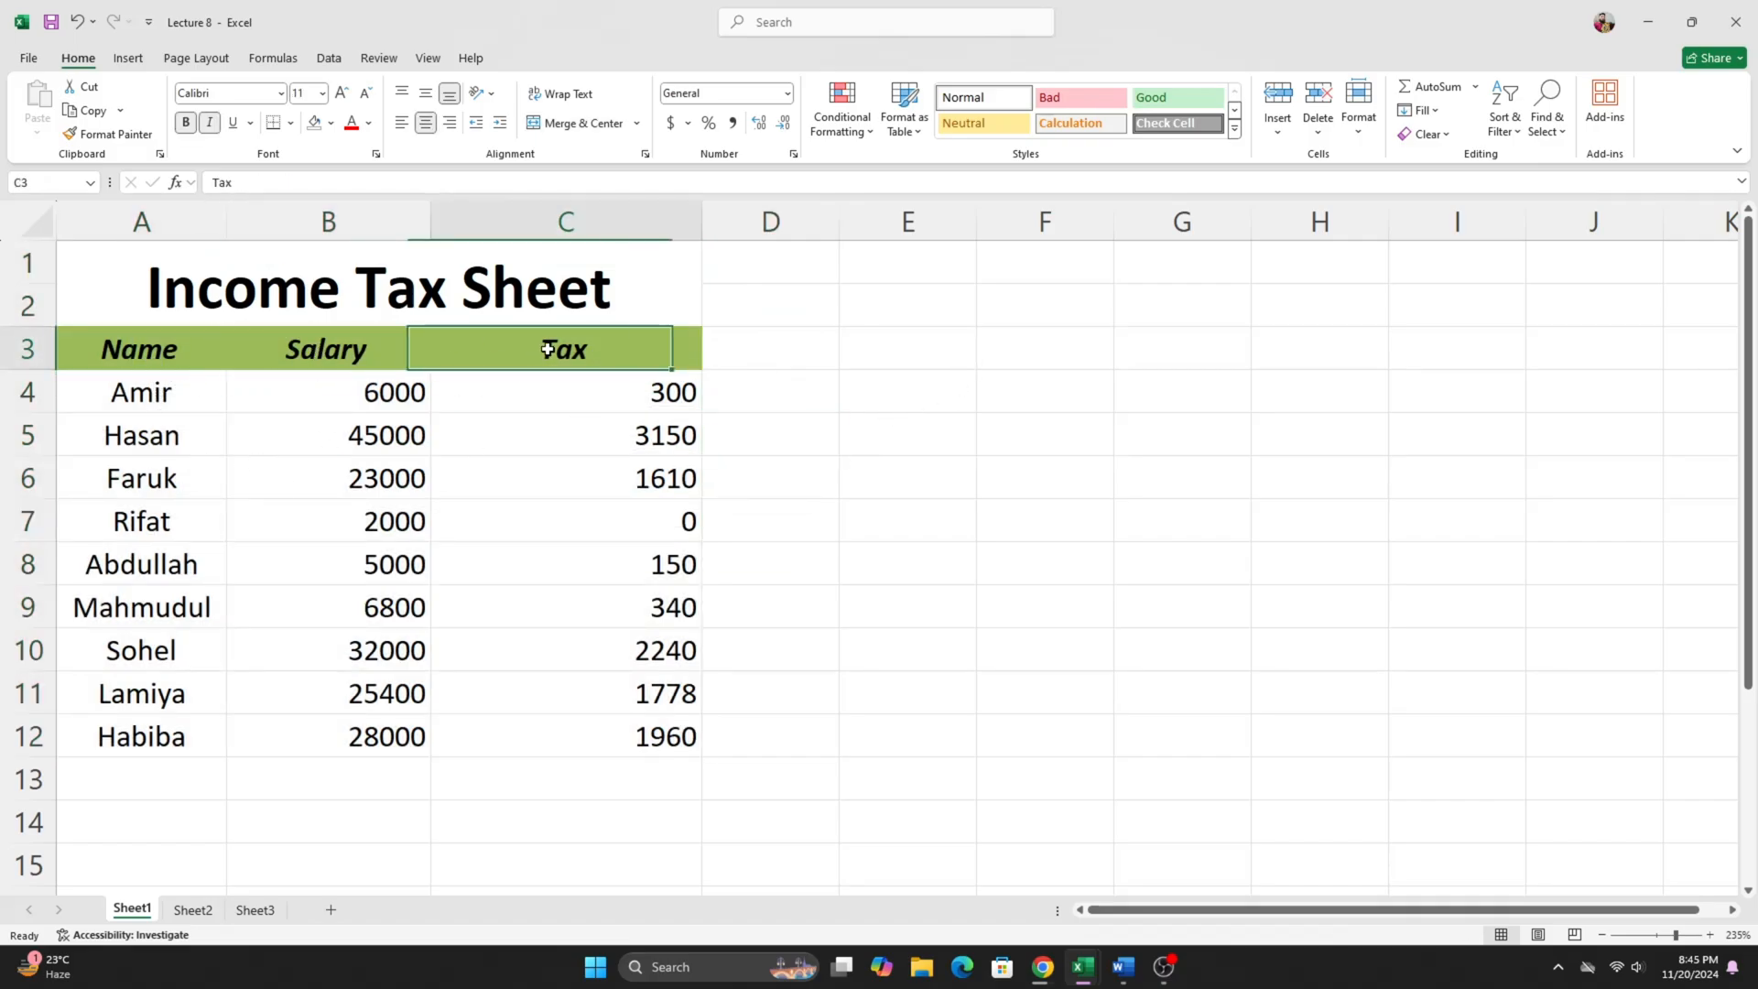
drag(132, 403, 137, 773)
drag(366, 396, 364, 732)
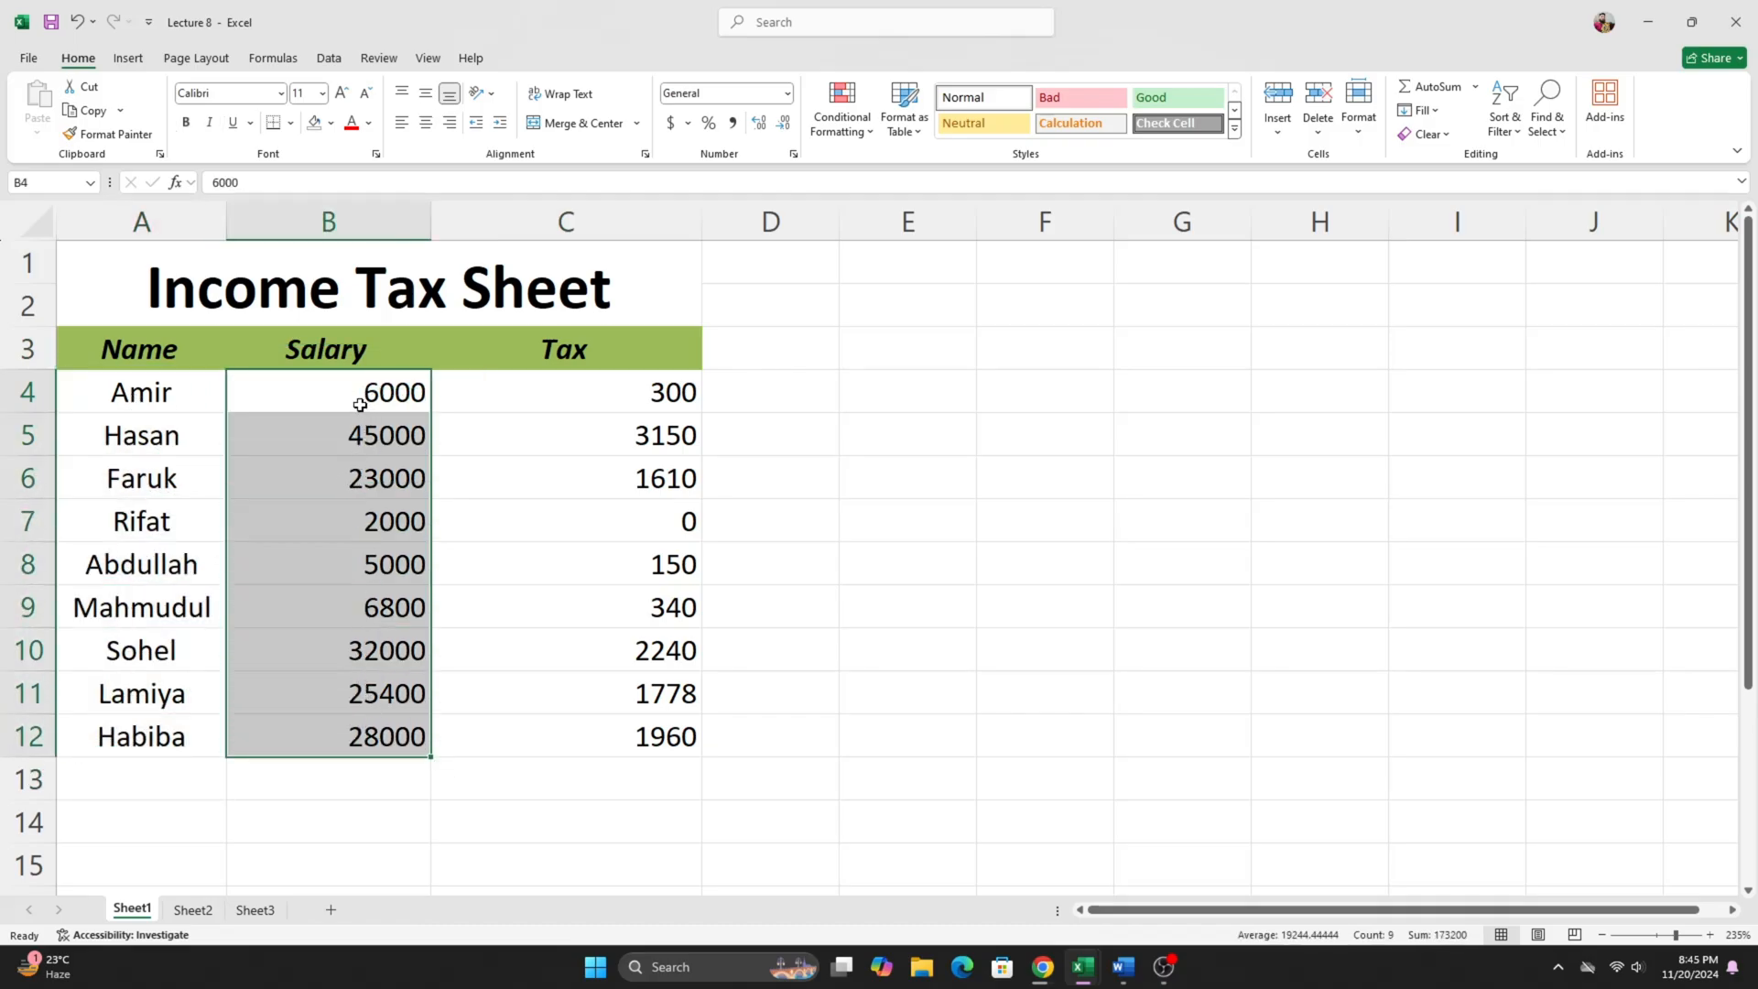
click(1020, 352)
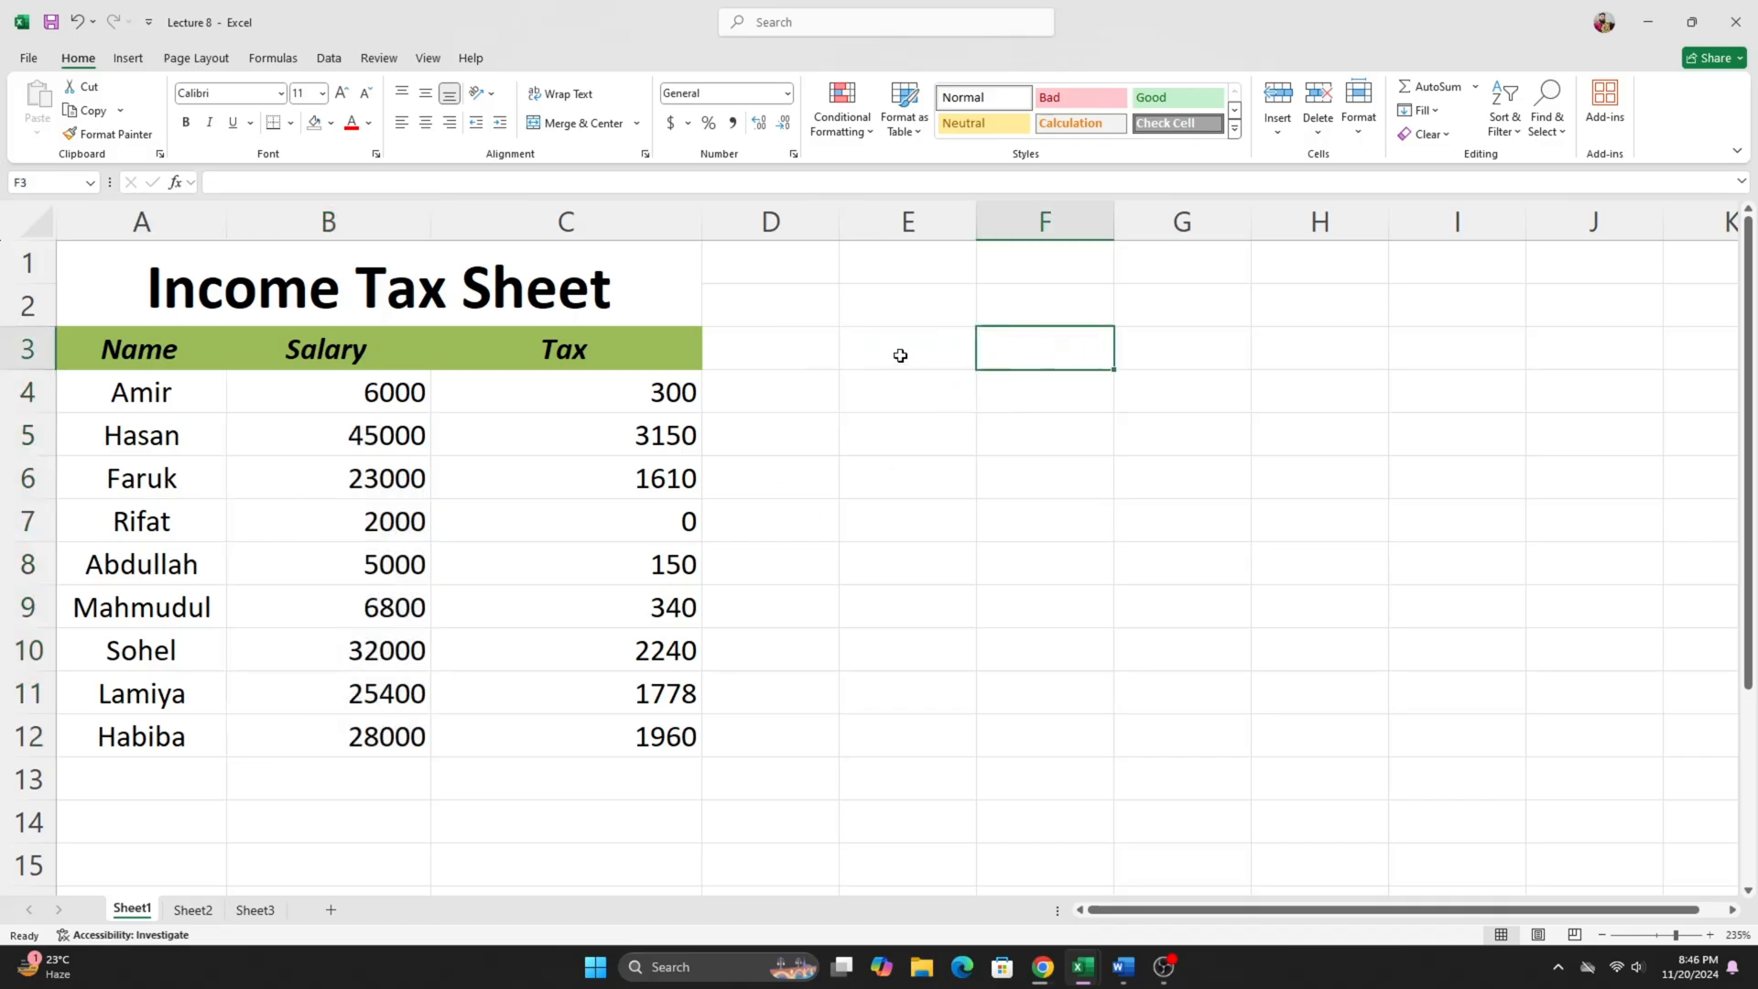
click(750, 377)
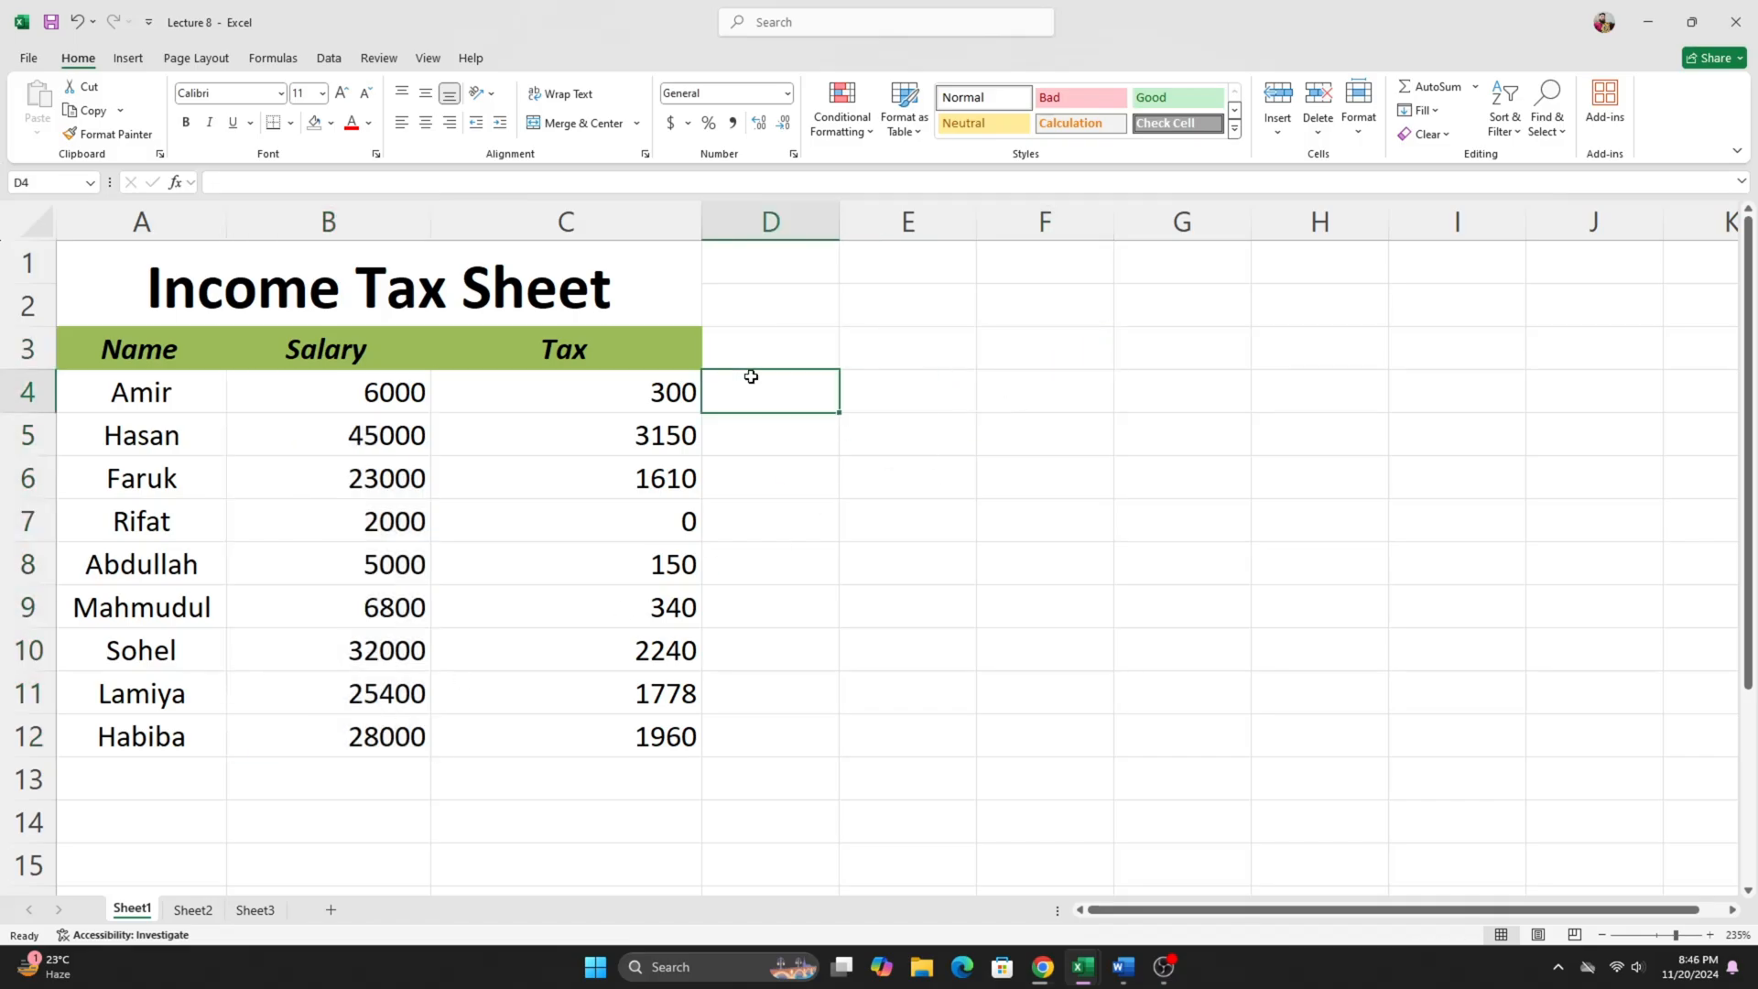
click(755, 357)
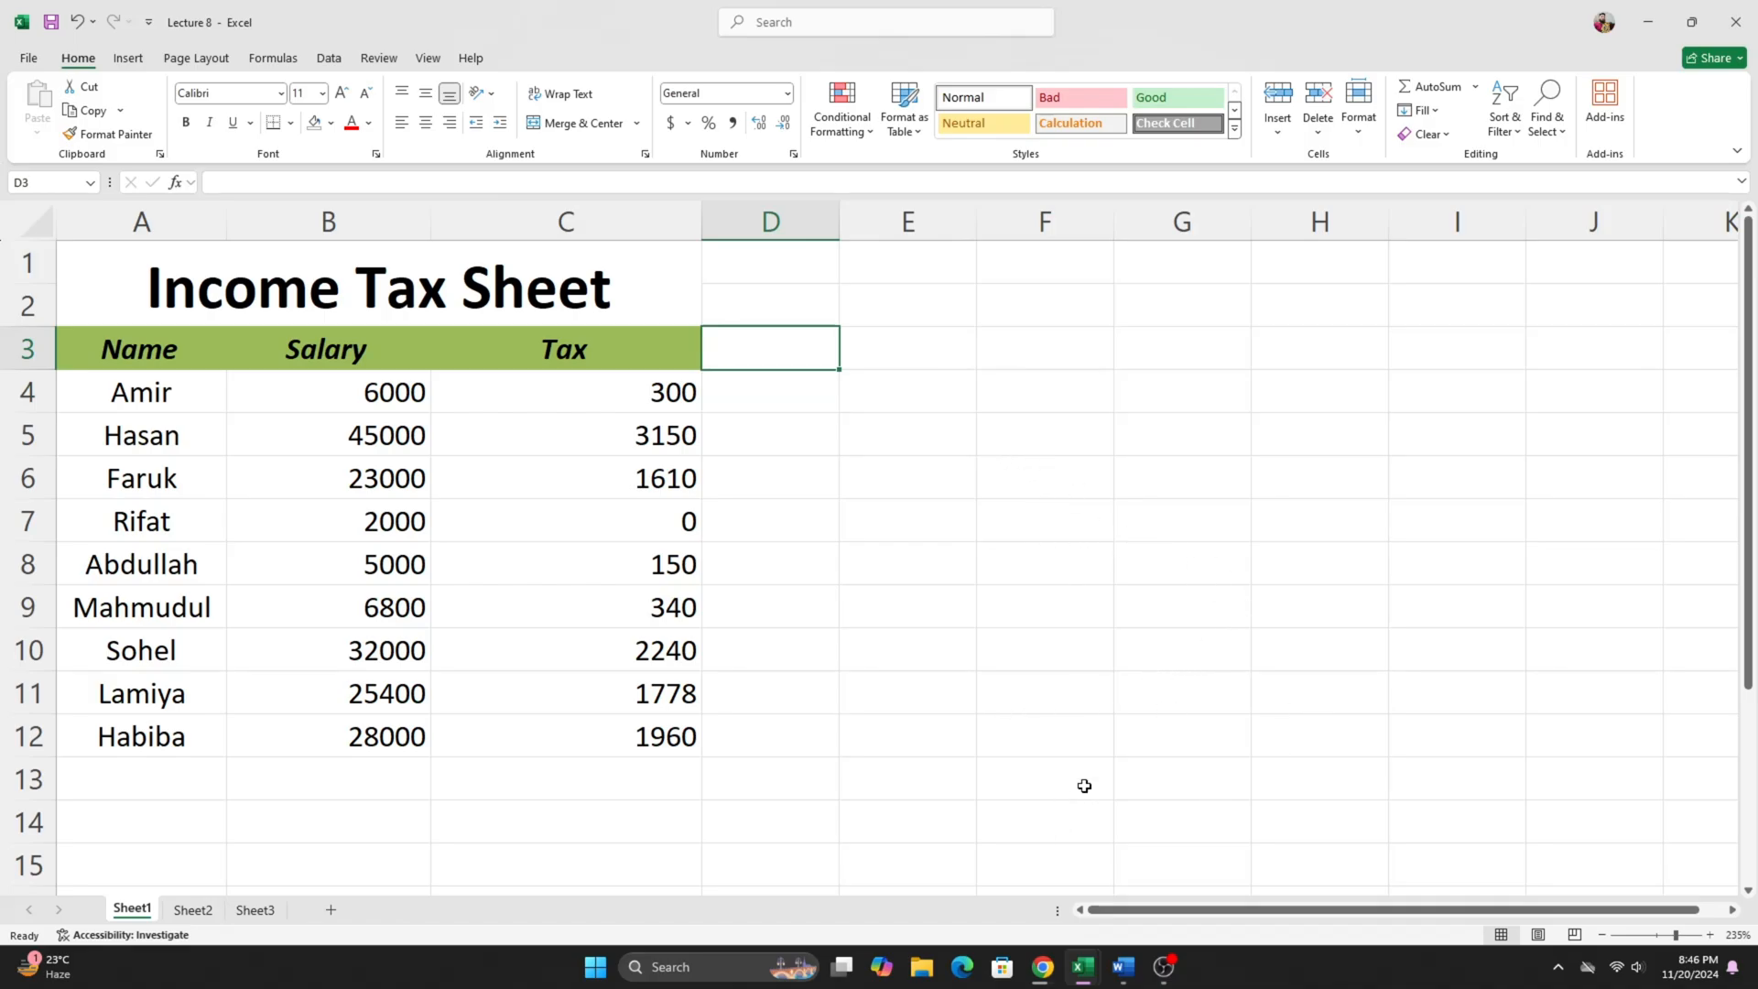
- Switch to the Word document and read the three salary and tax rate lines under Income Tax Condition
click(1121, 977)
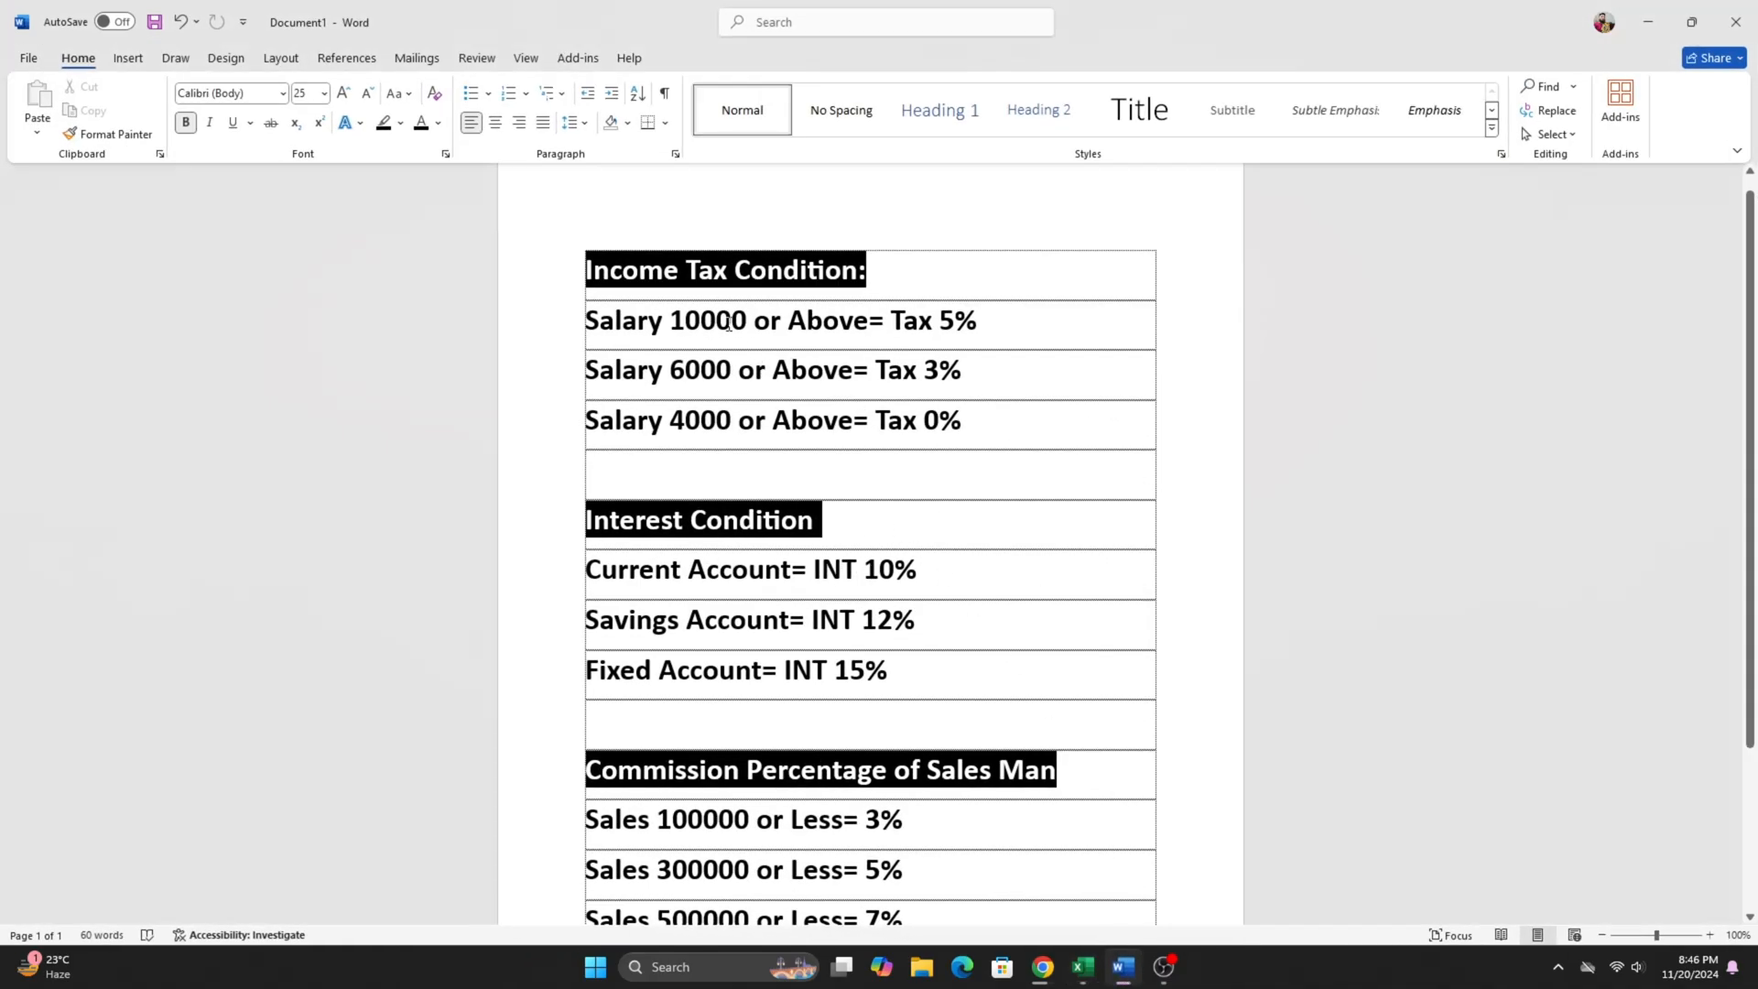
drag(664, 310, 1083, 421)
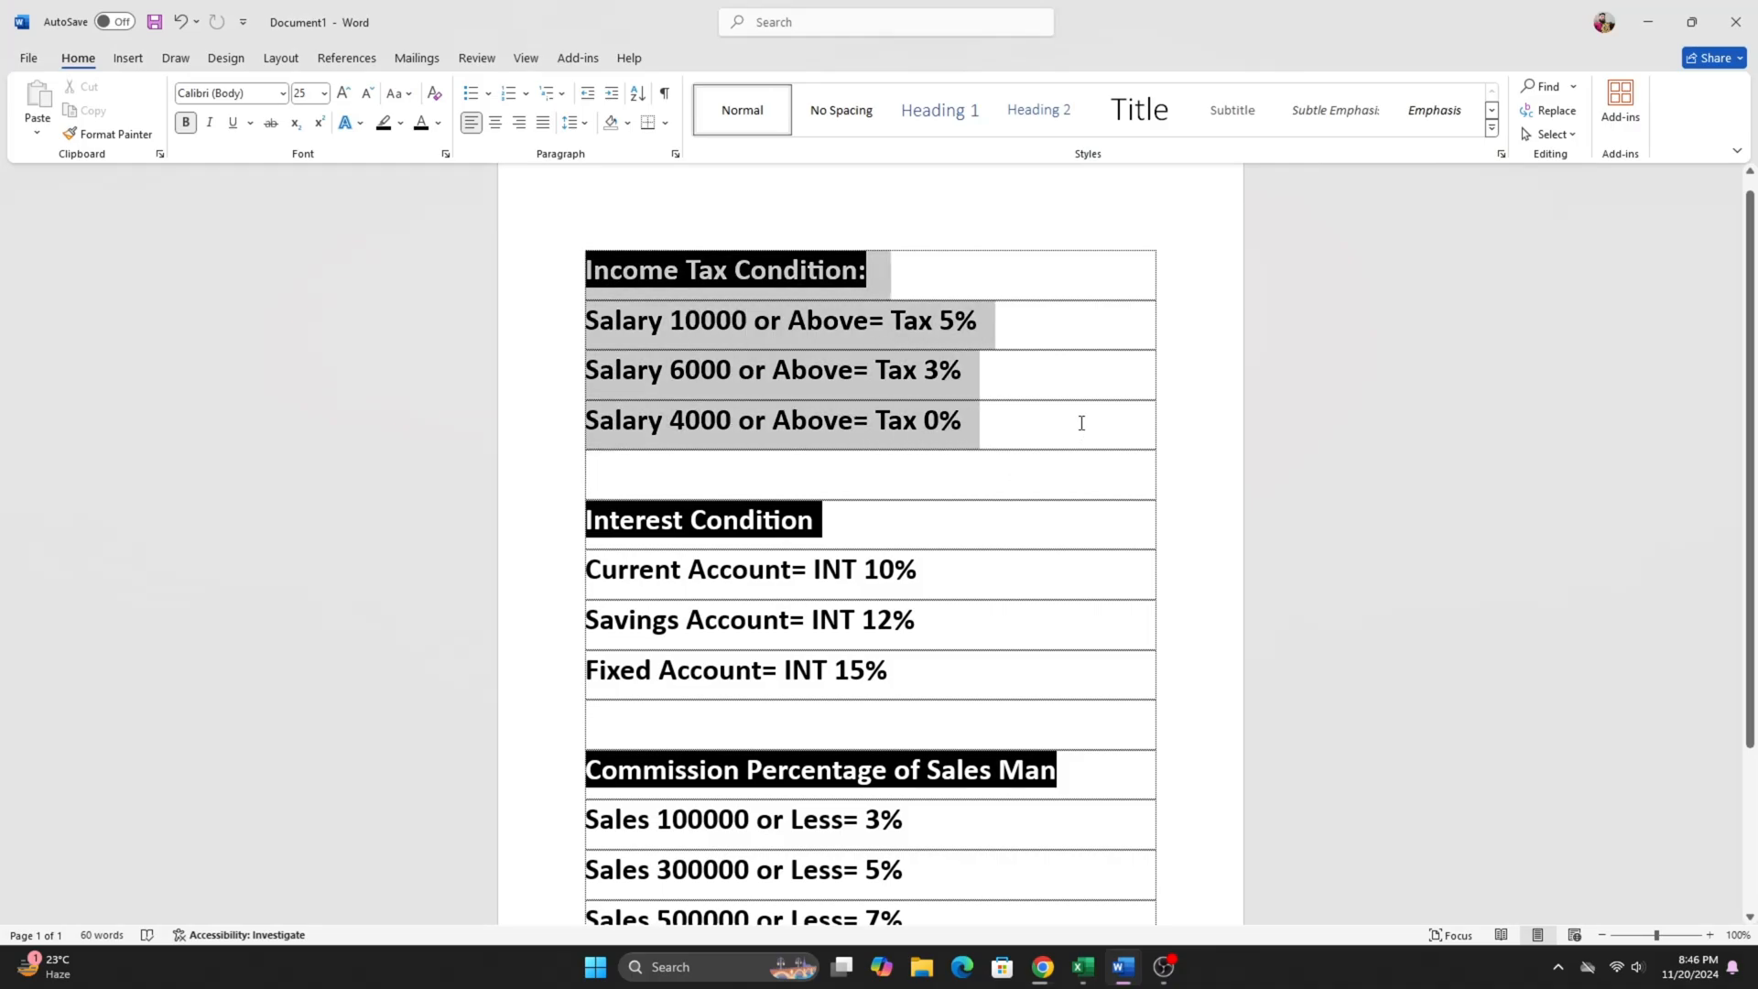
click(1141, 406)
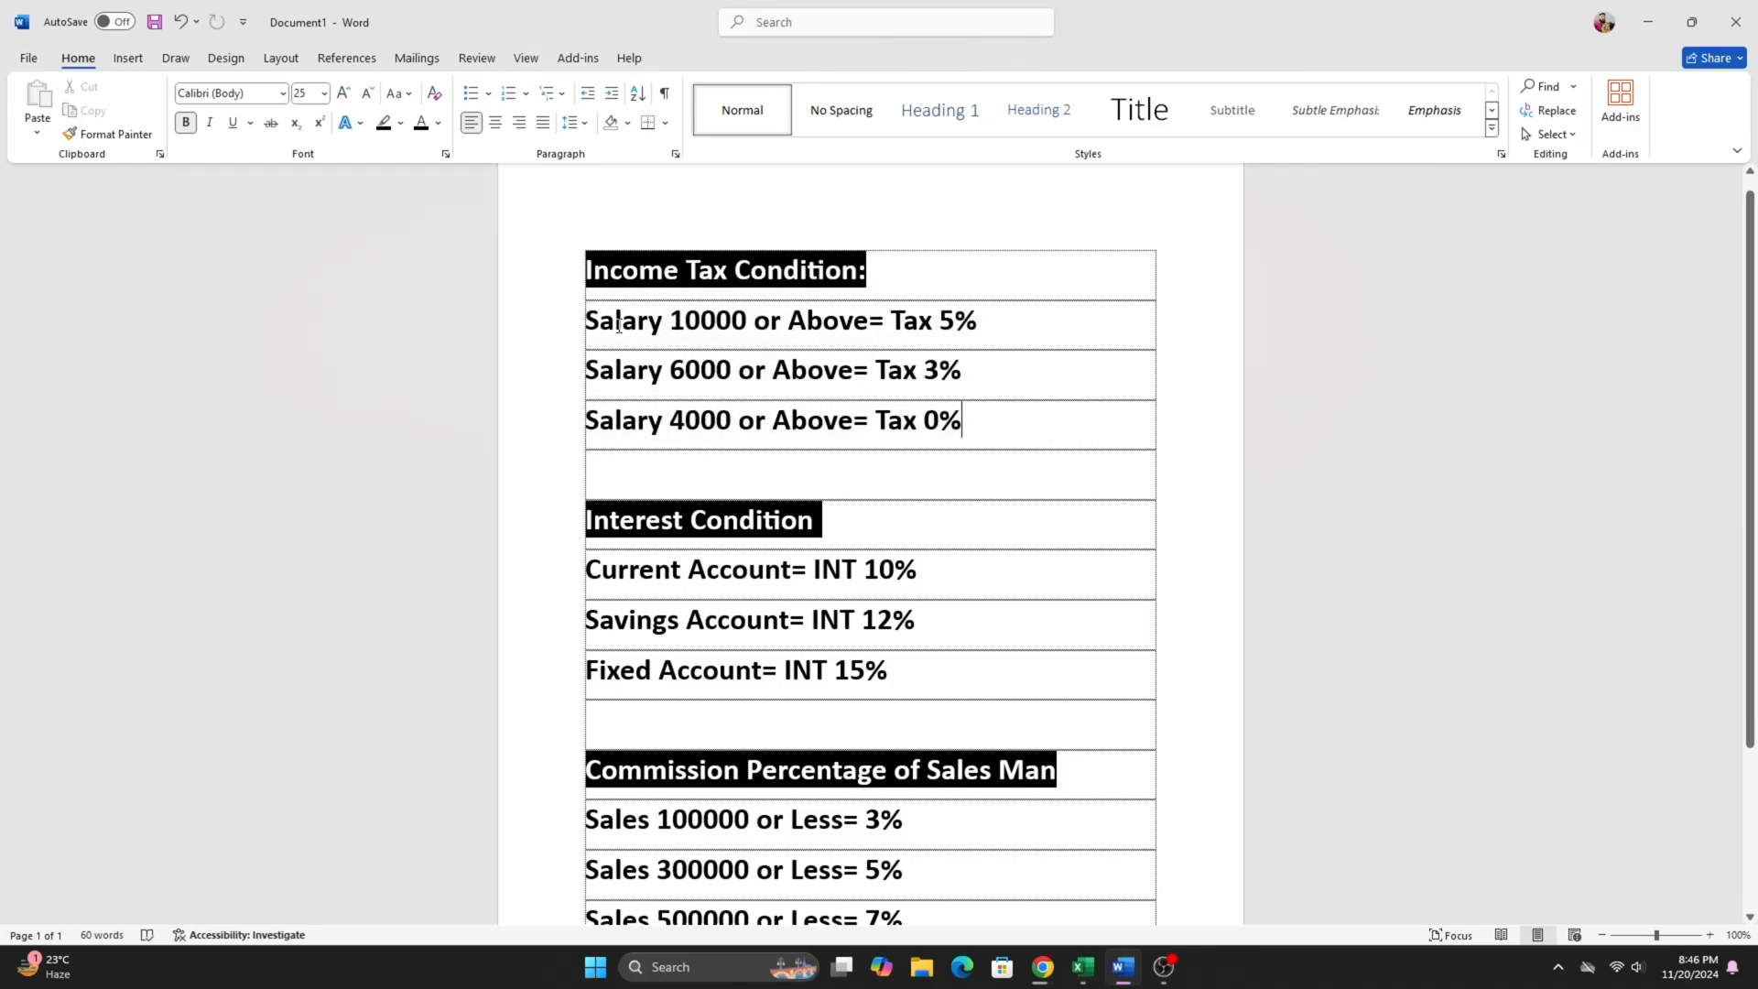
drag(670, 322, 992, 340)
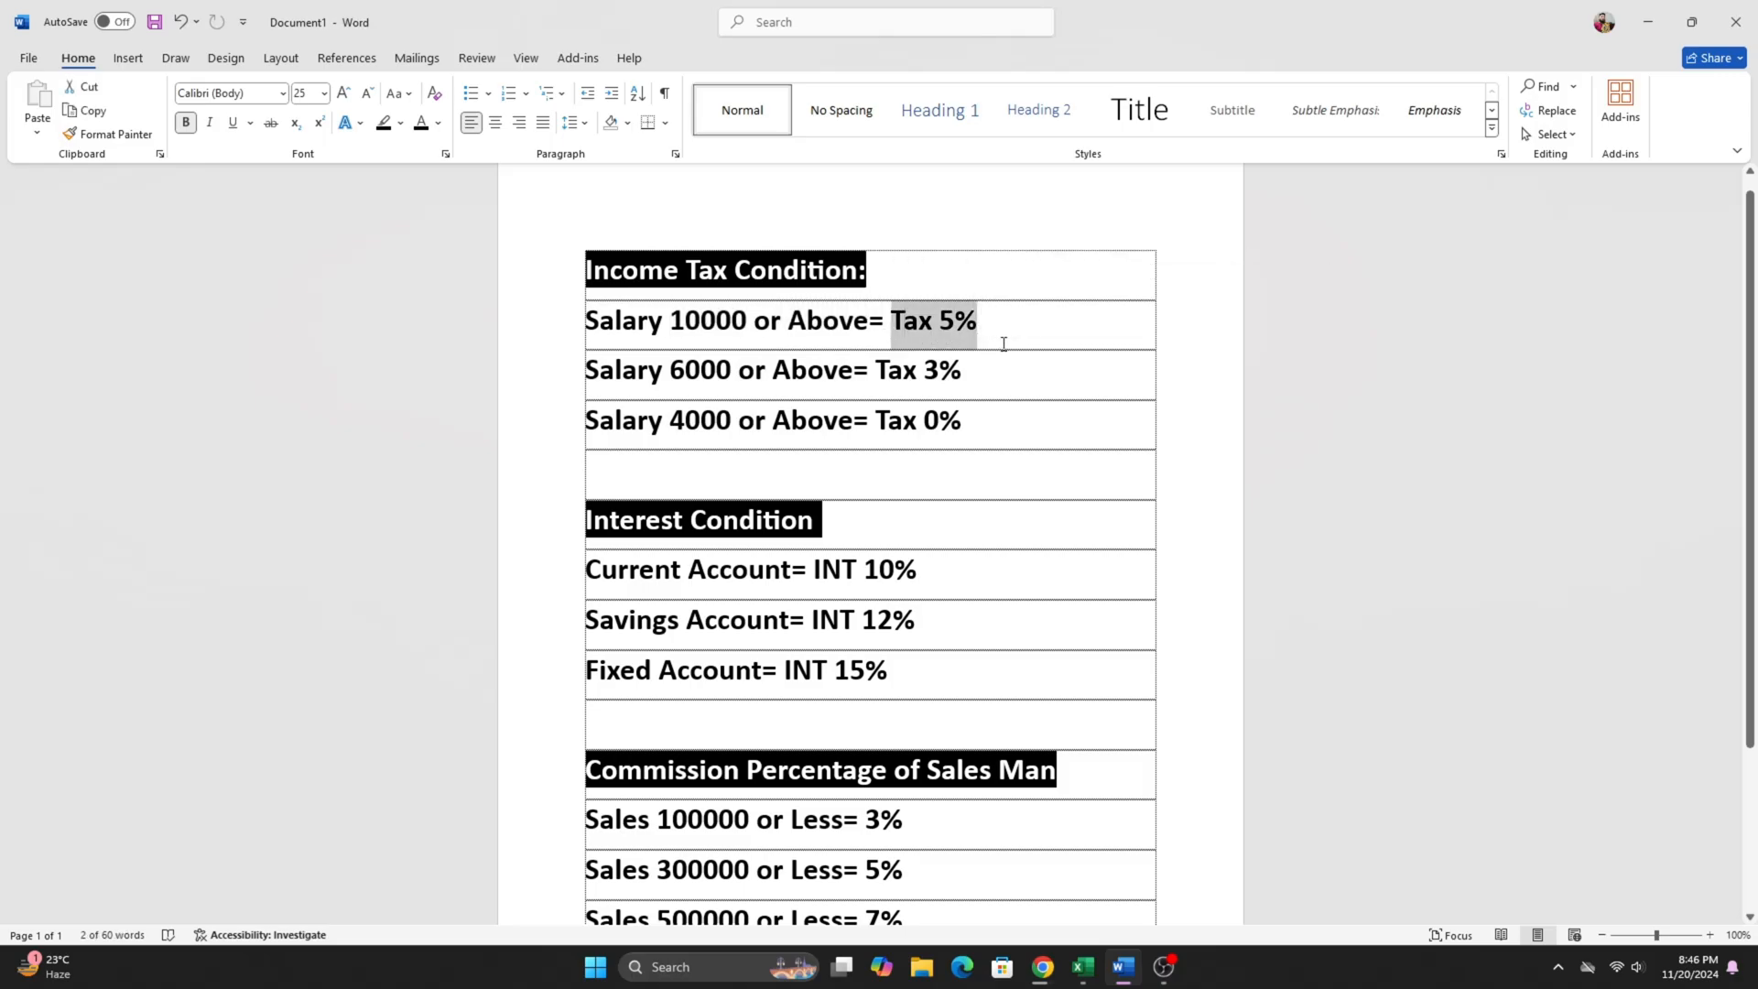
click(1003, 344)
drag(624, 364, 980, 382)
drag(587, 419, 977, 423)
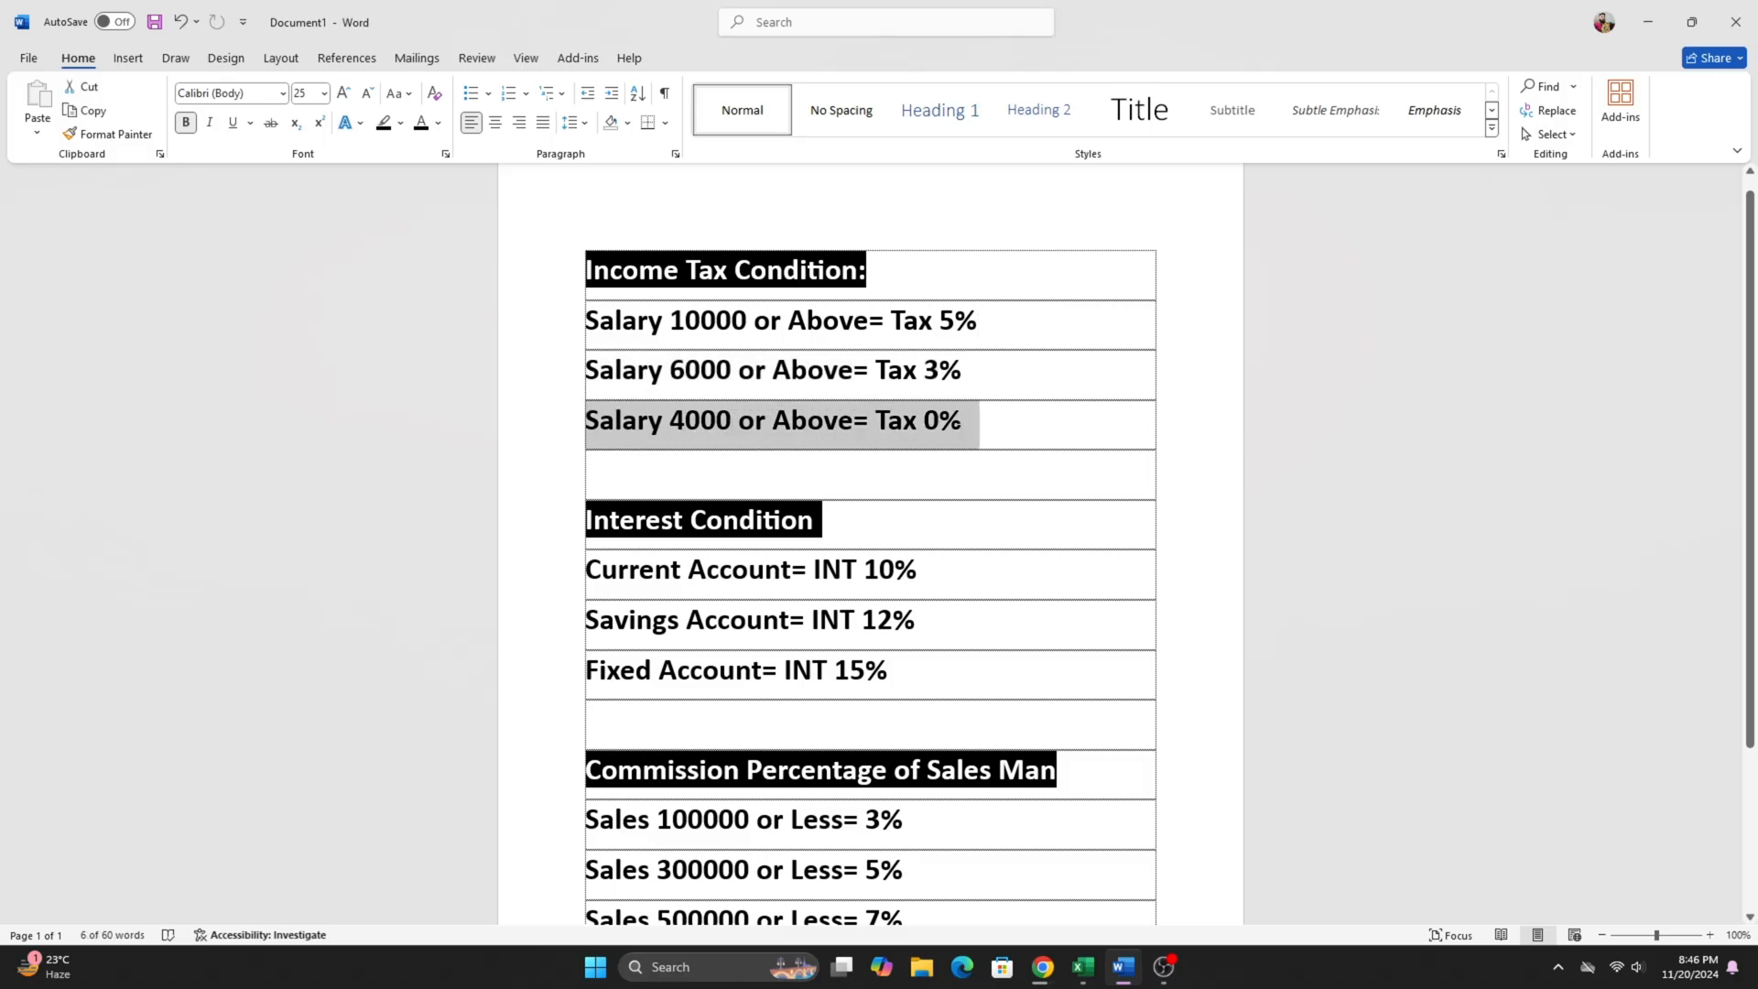
click(982, 439)
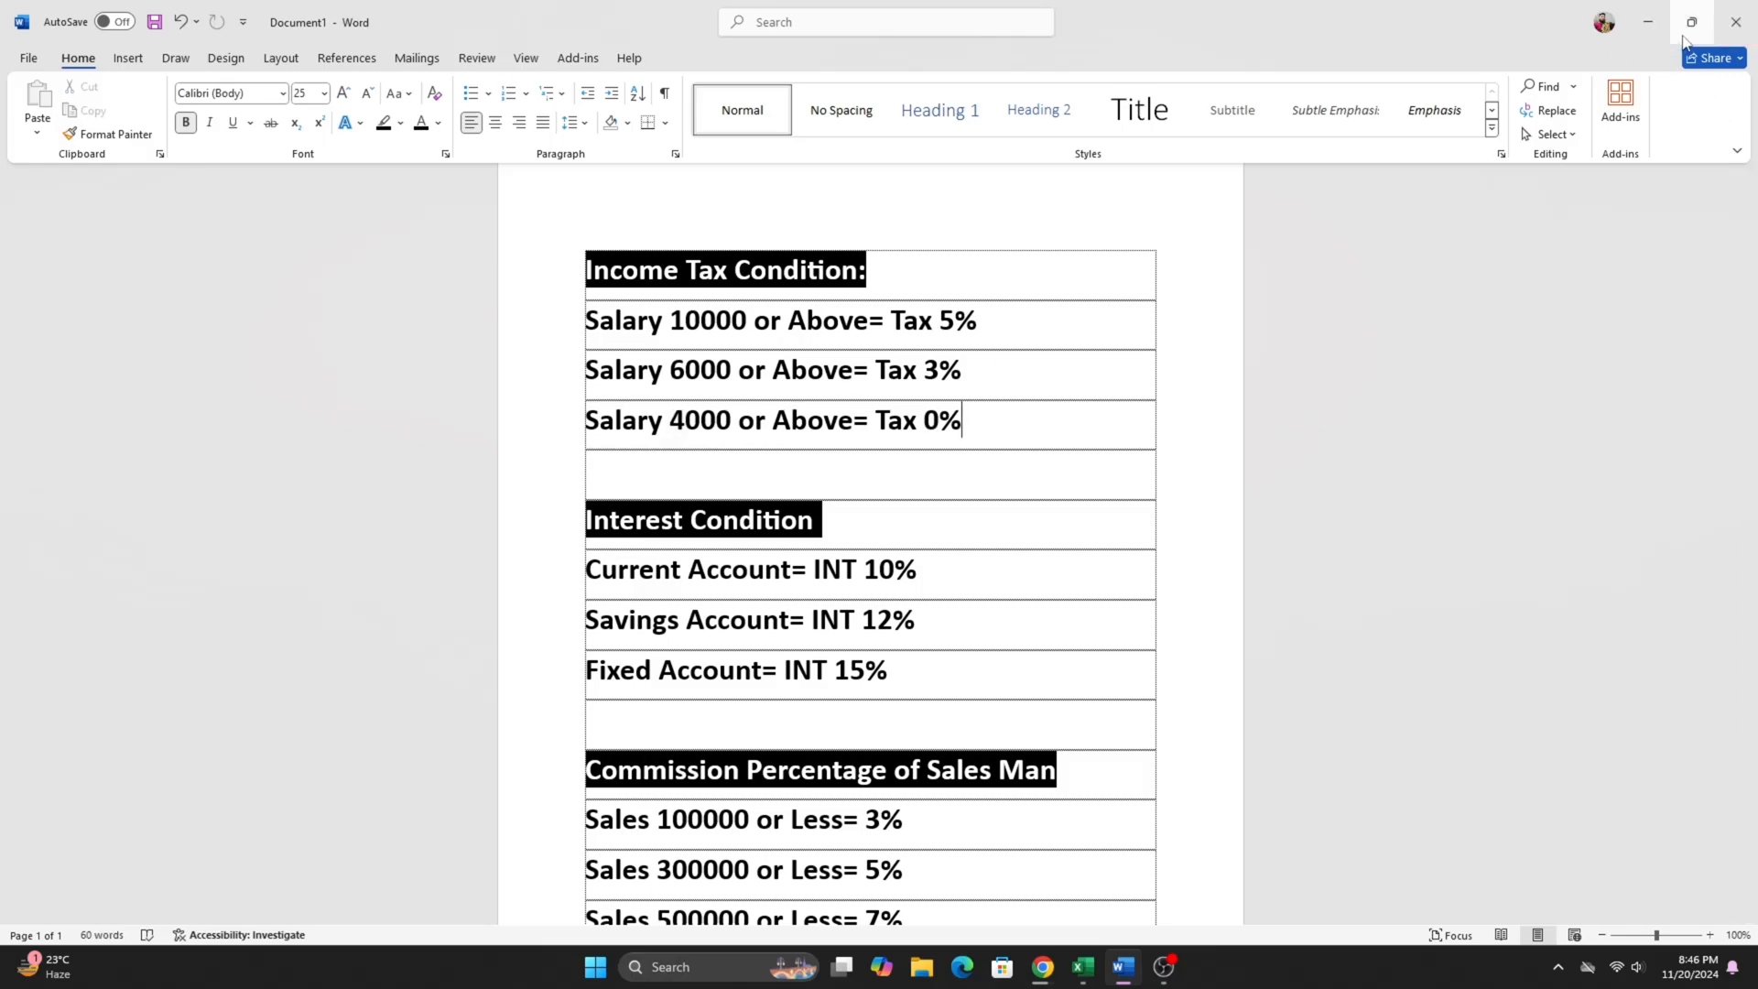
- Return to the Excel workbook and clear the existing tax amounts in C4:C12
click(1648, 22)
drag(699, 411, 645, 735)
key(Delete)
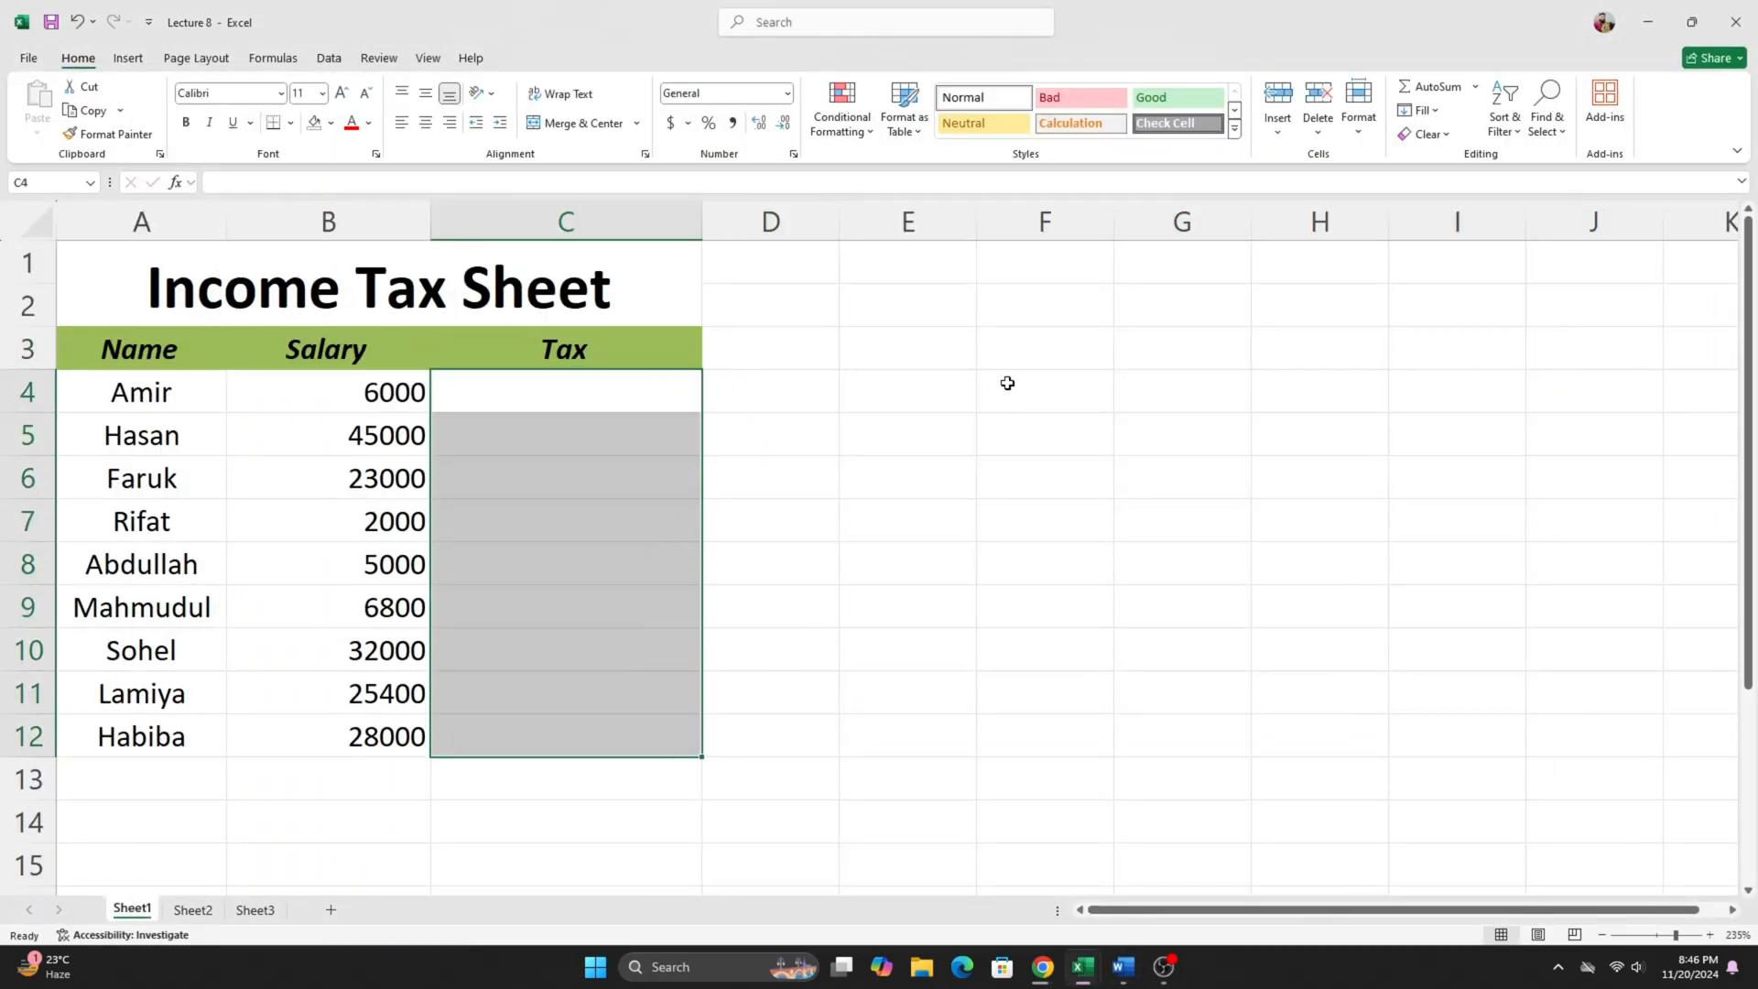
click(862, 398)
click(608, 381)
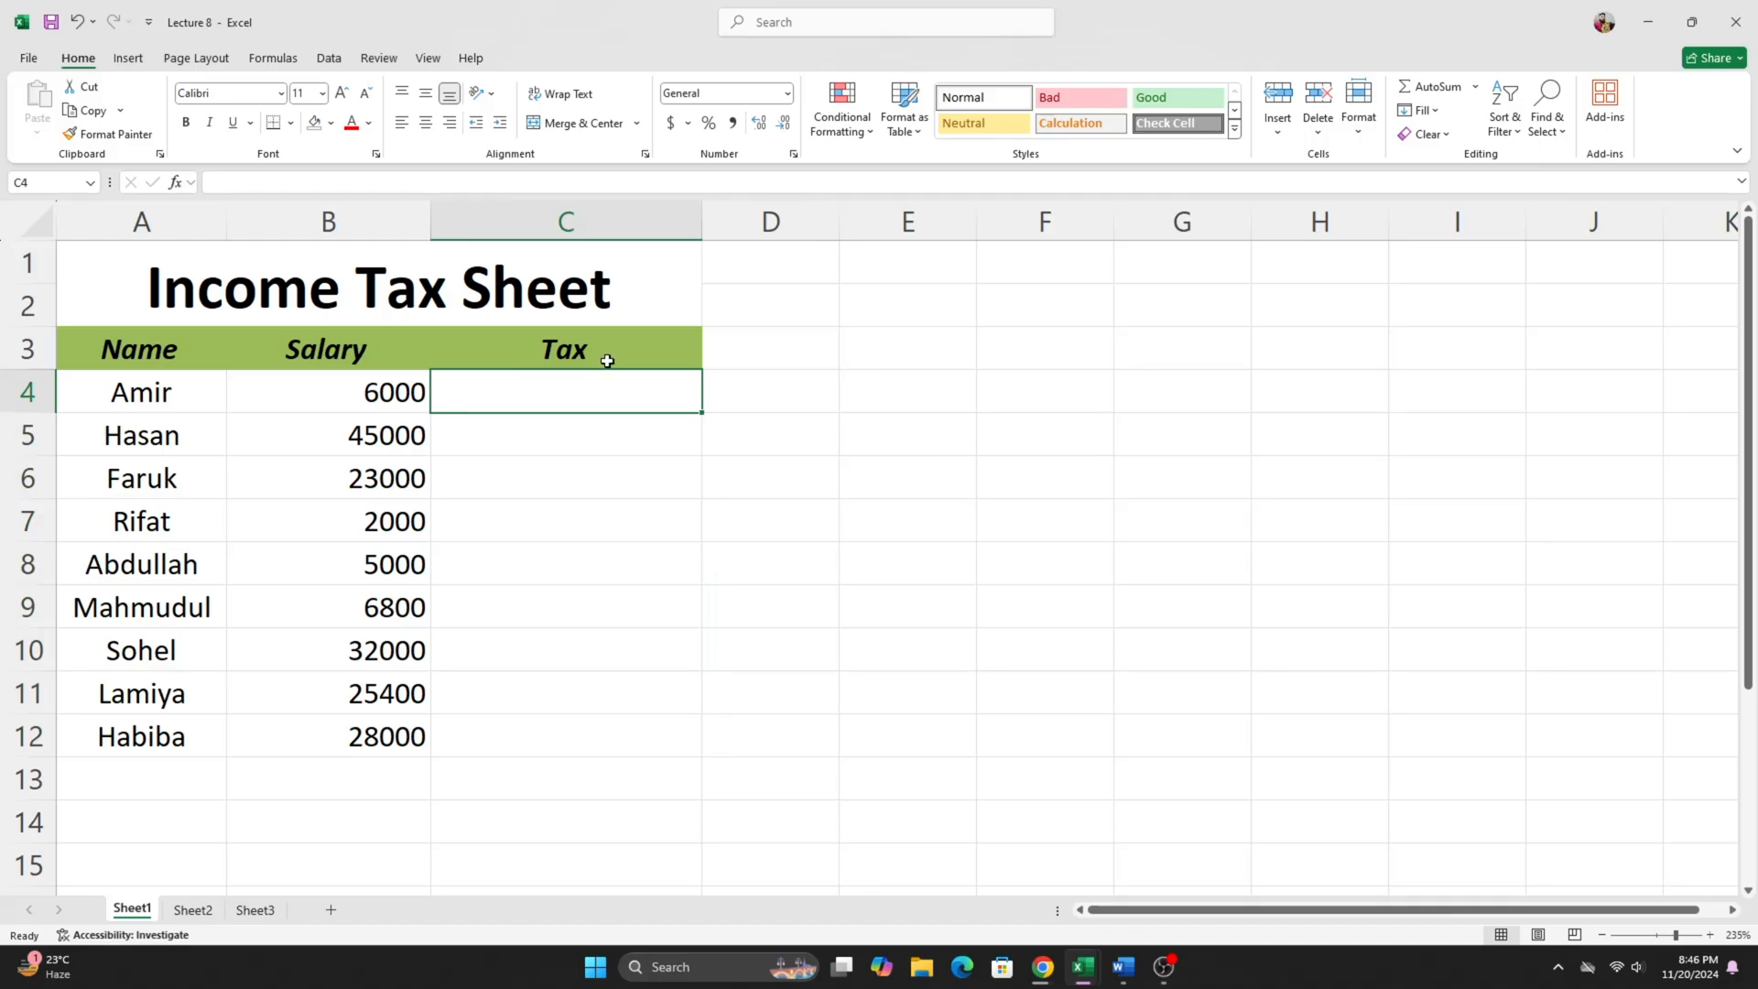
click(596, 443)
click(592, 401)
click(604, 432)
click(596, 401)
click(598, 434)
click(592, 394)
click(604, 437)
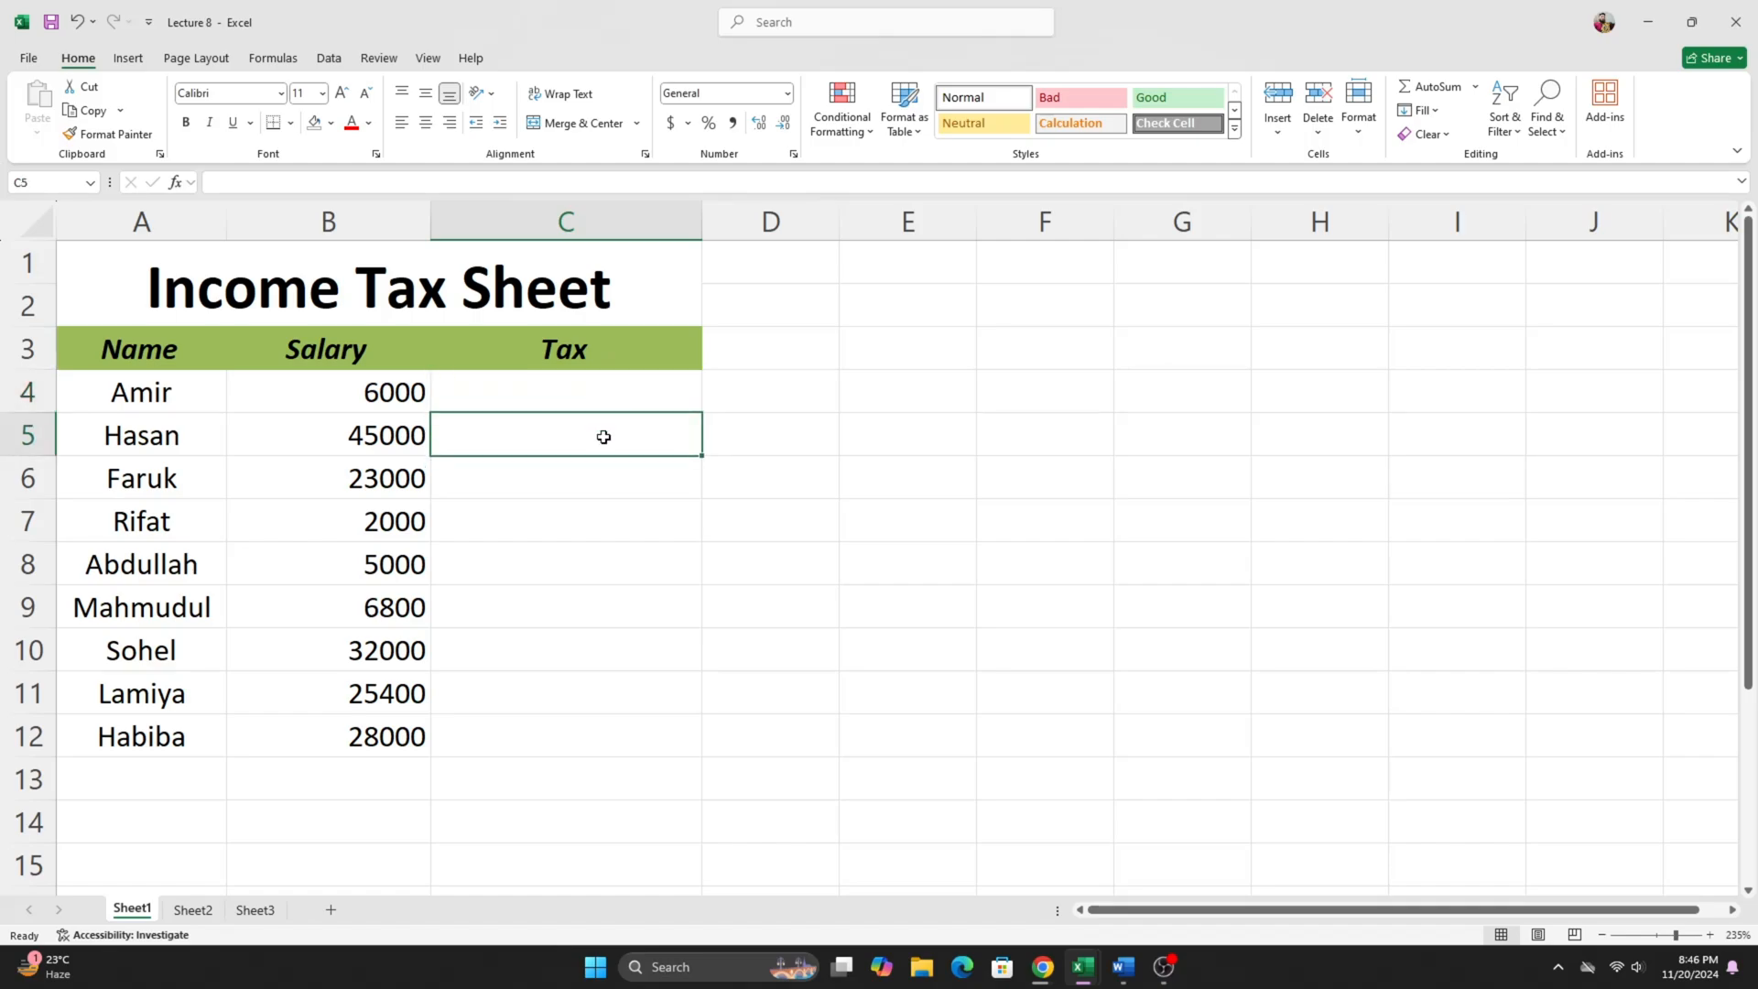
click(612, 405)
click(622, 435)
- Start an IF formula in the first Tax cell, C4, with salary cell B4 as the beginning of the logical test
click(567, 395)
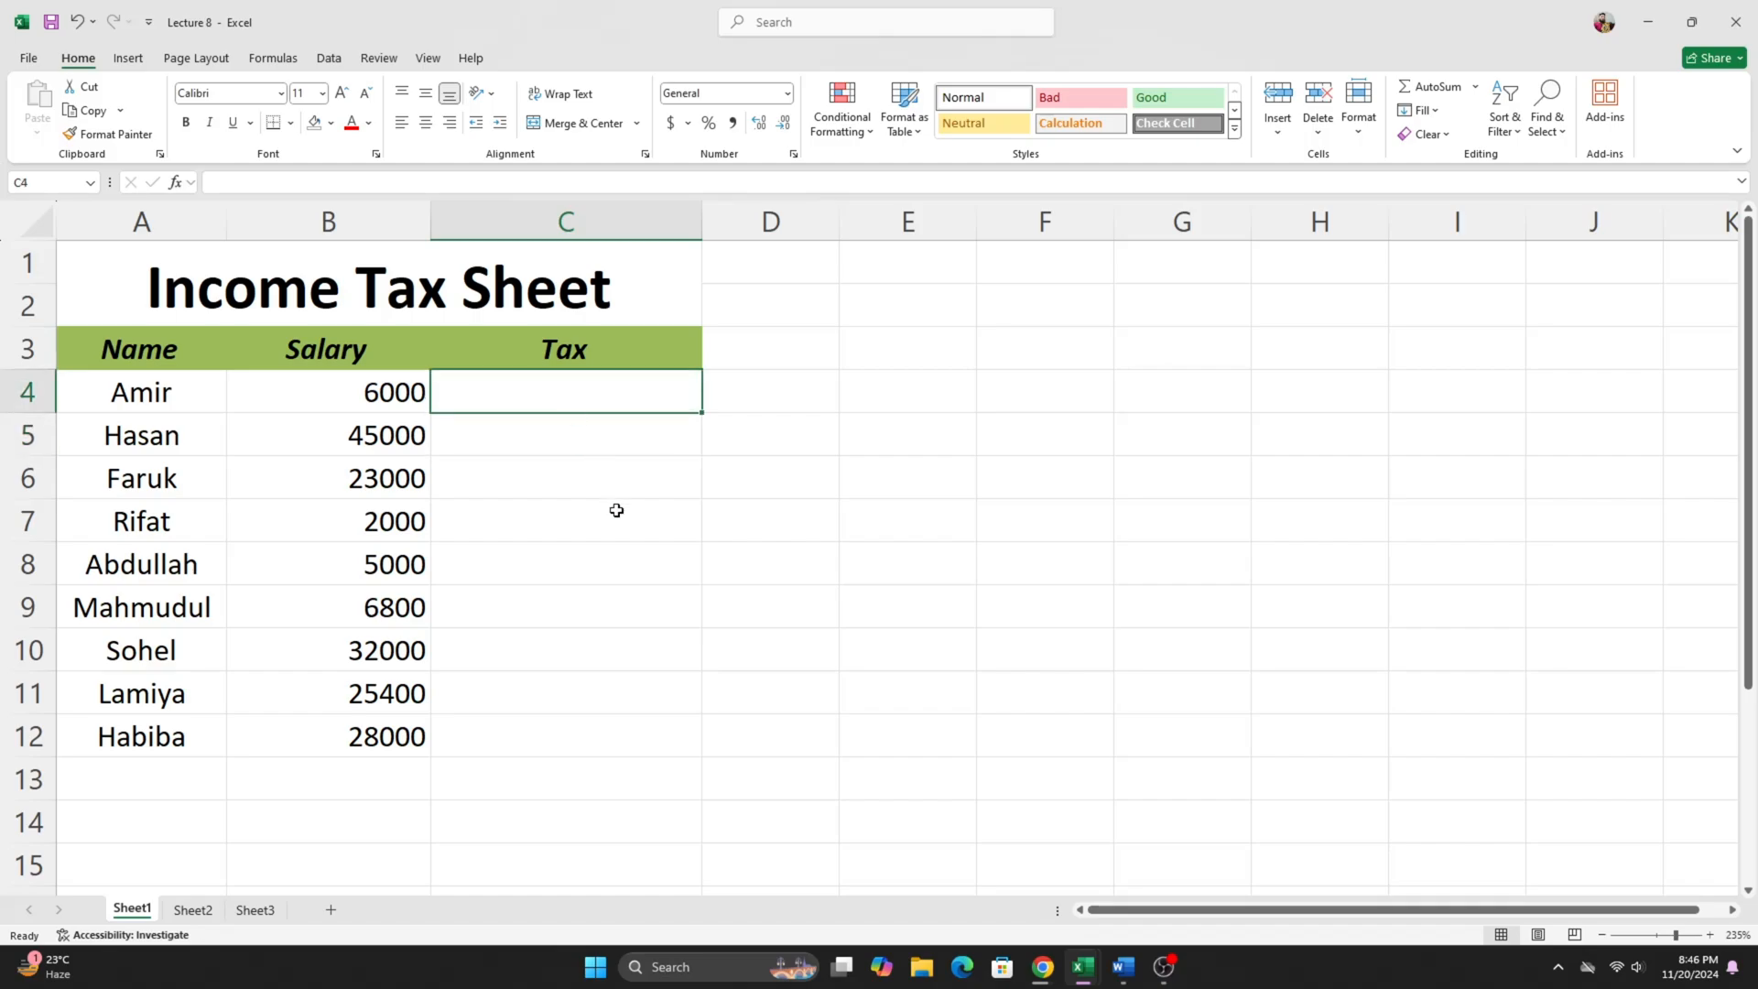
text(=)
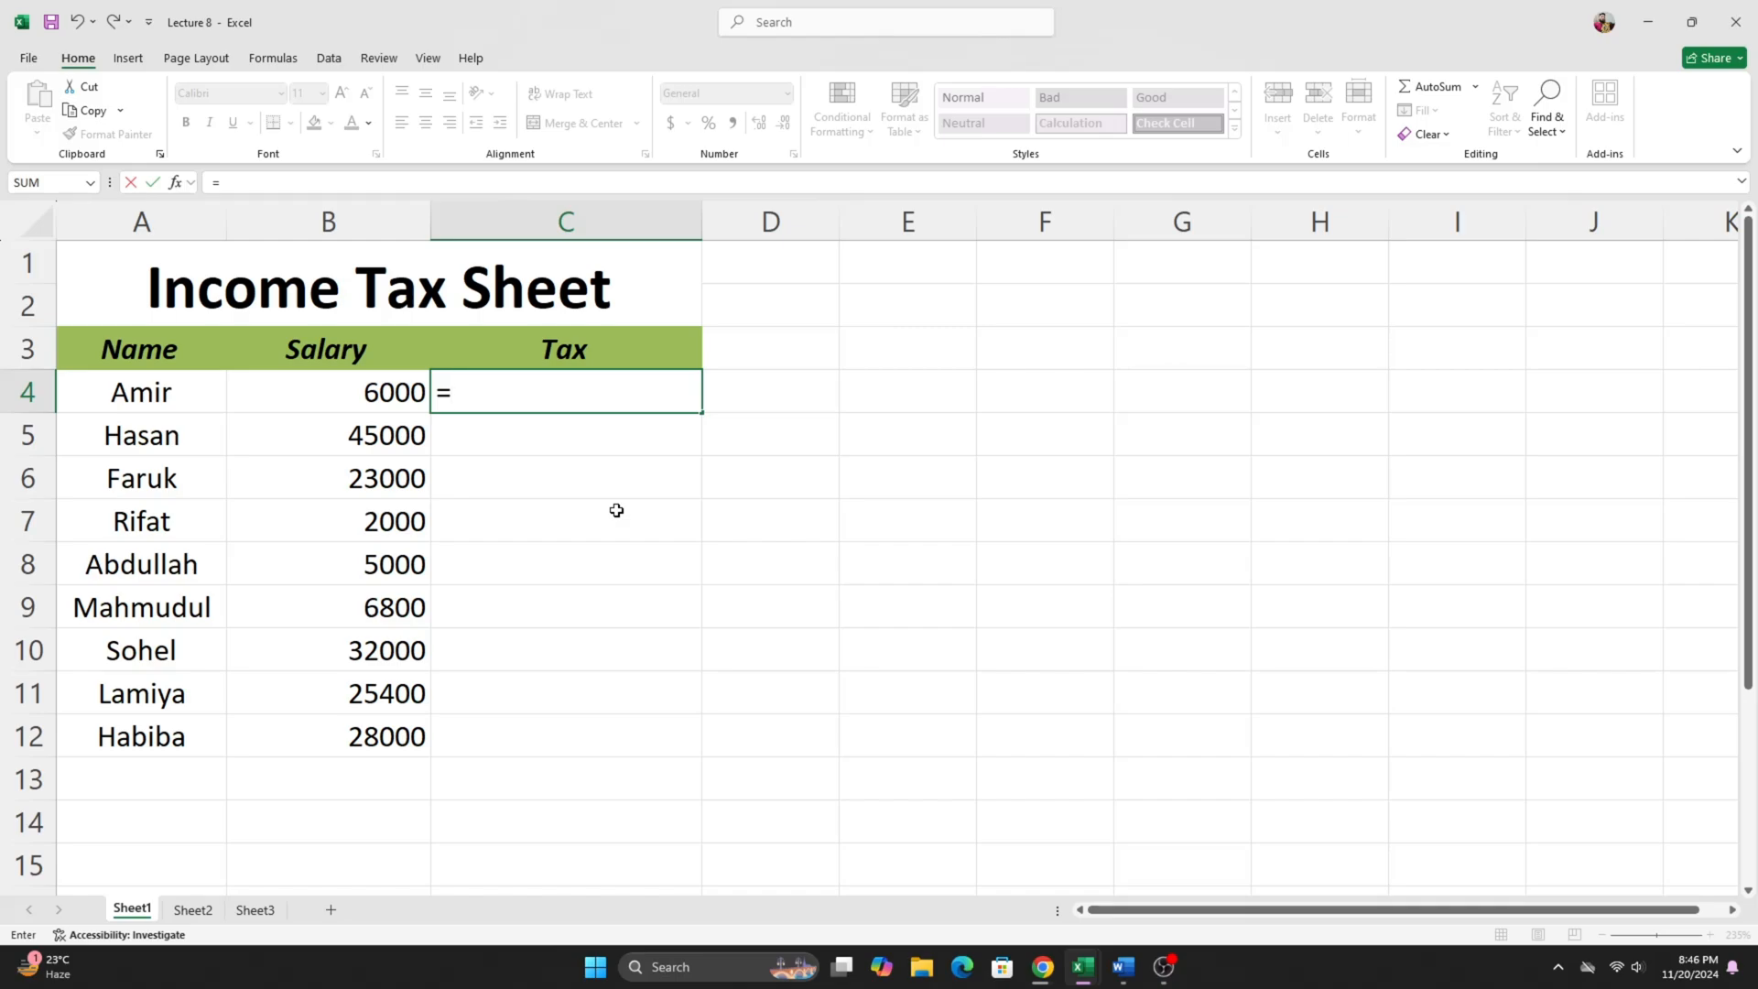
text(if)
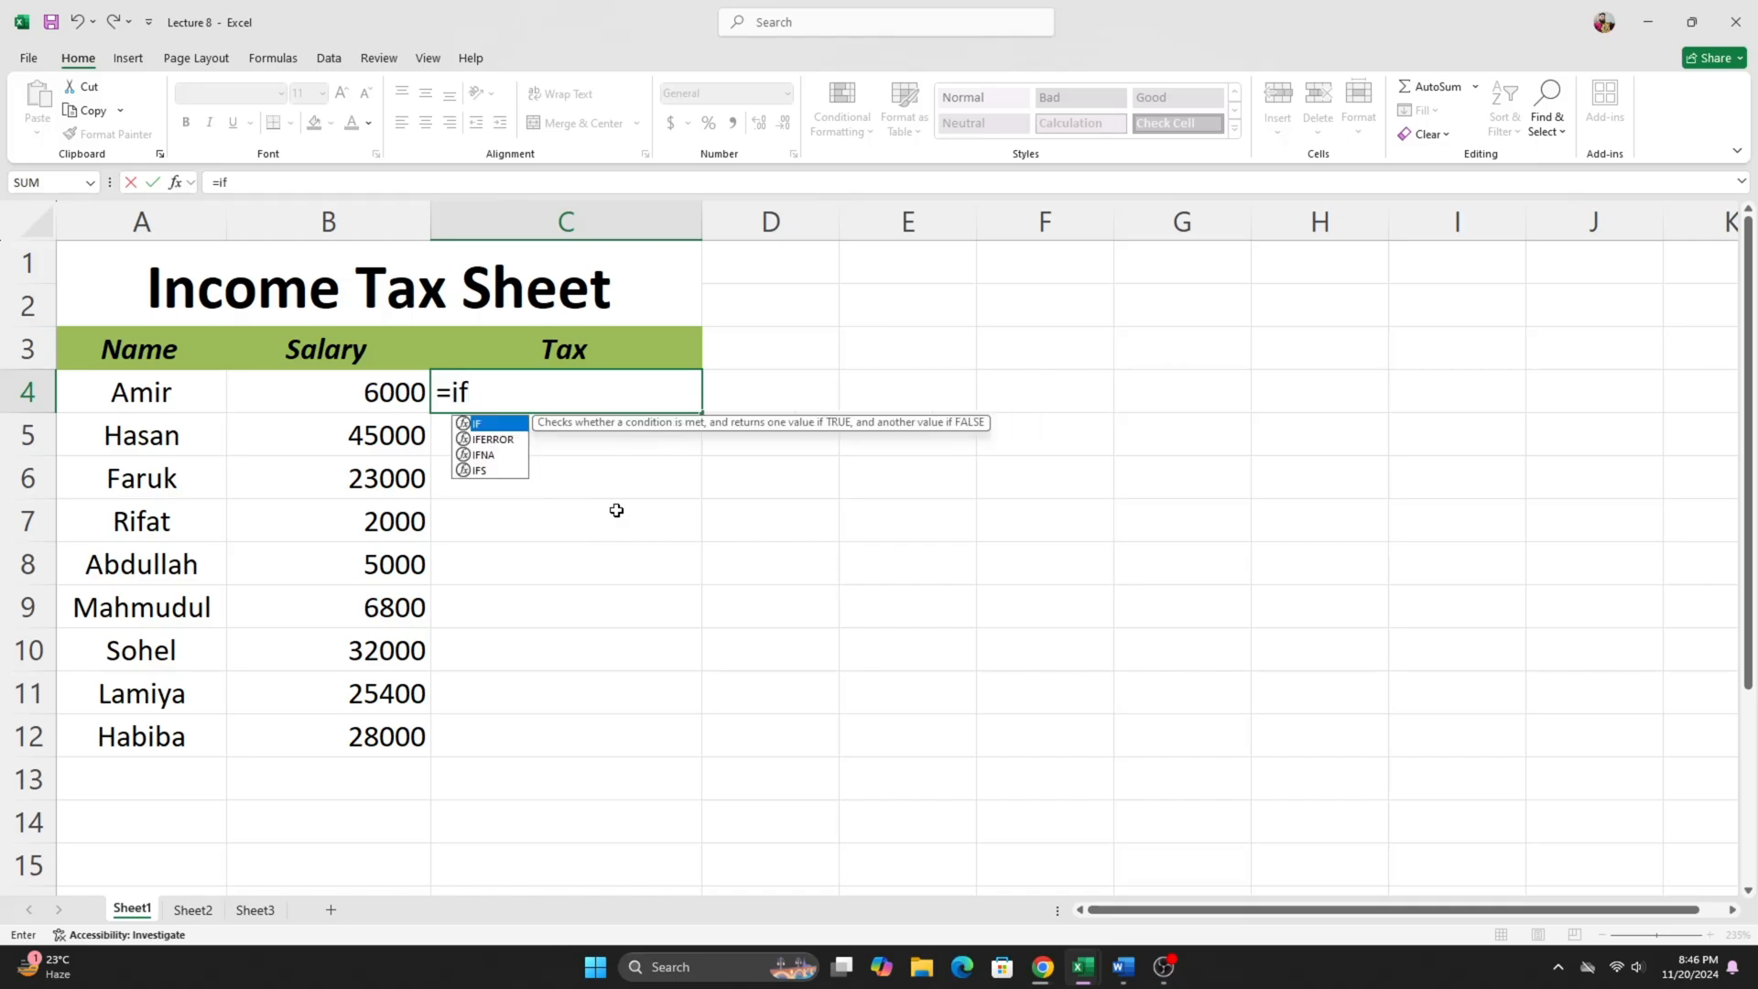
key(Tab)
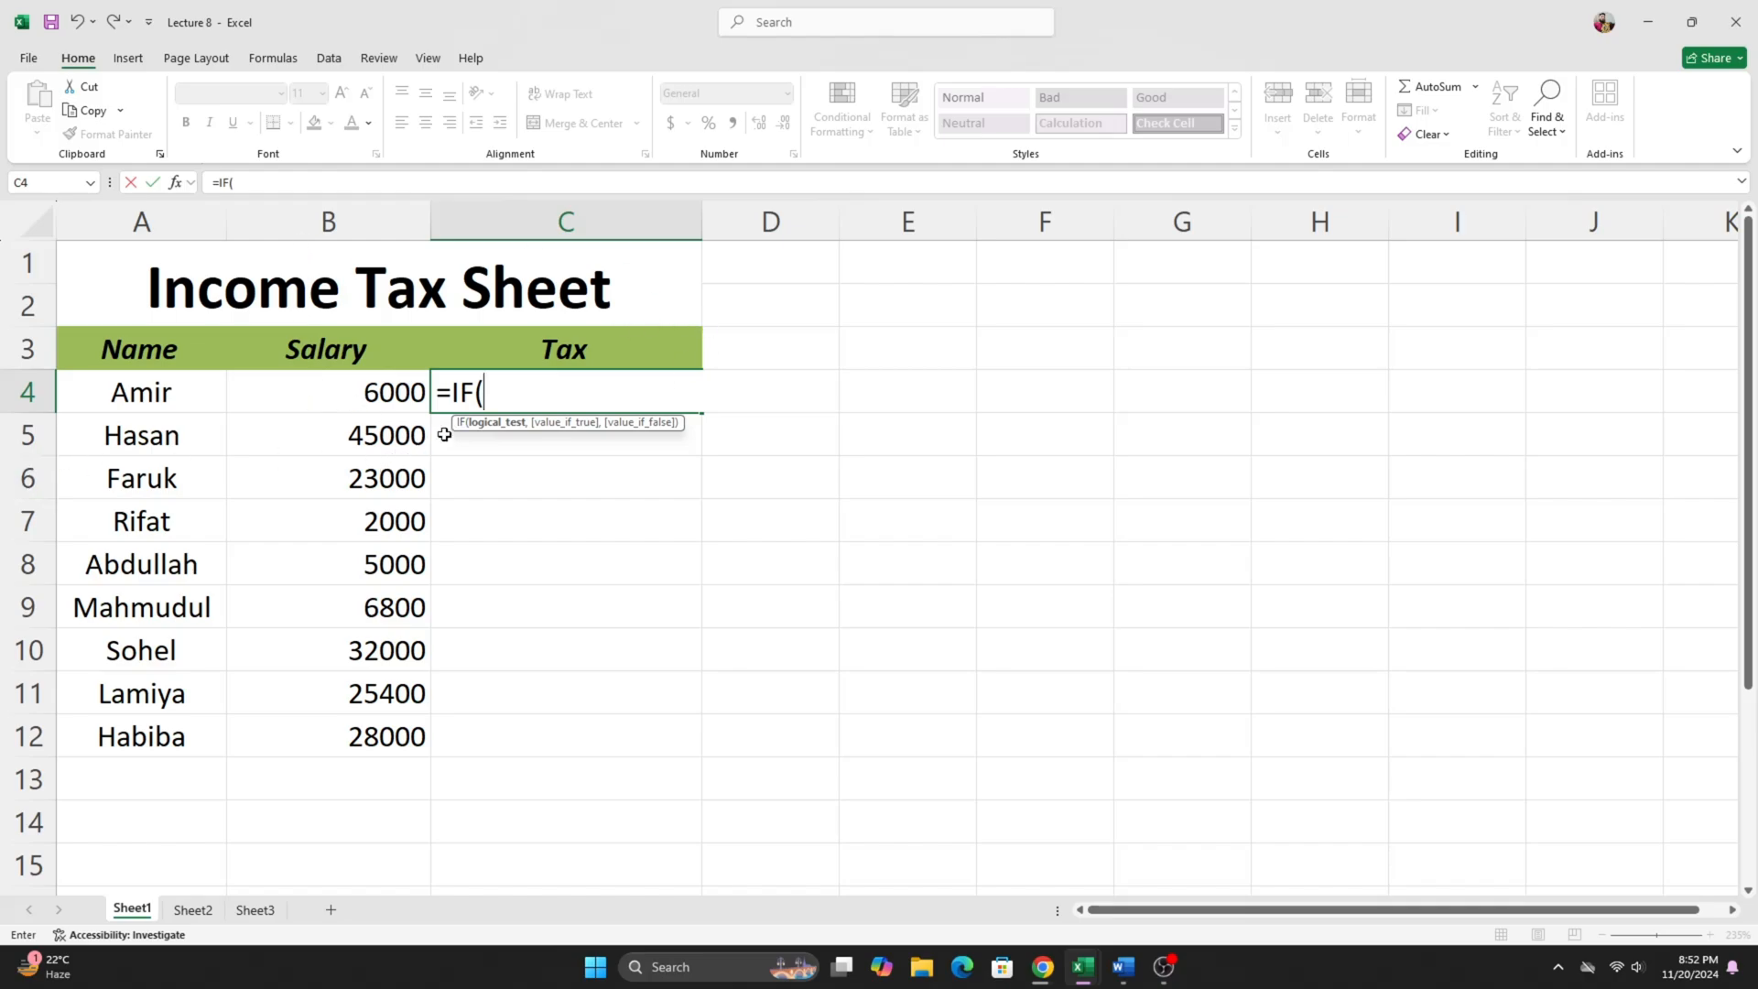
text(b4)
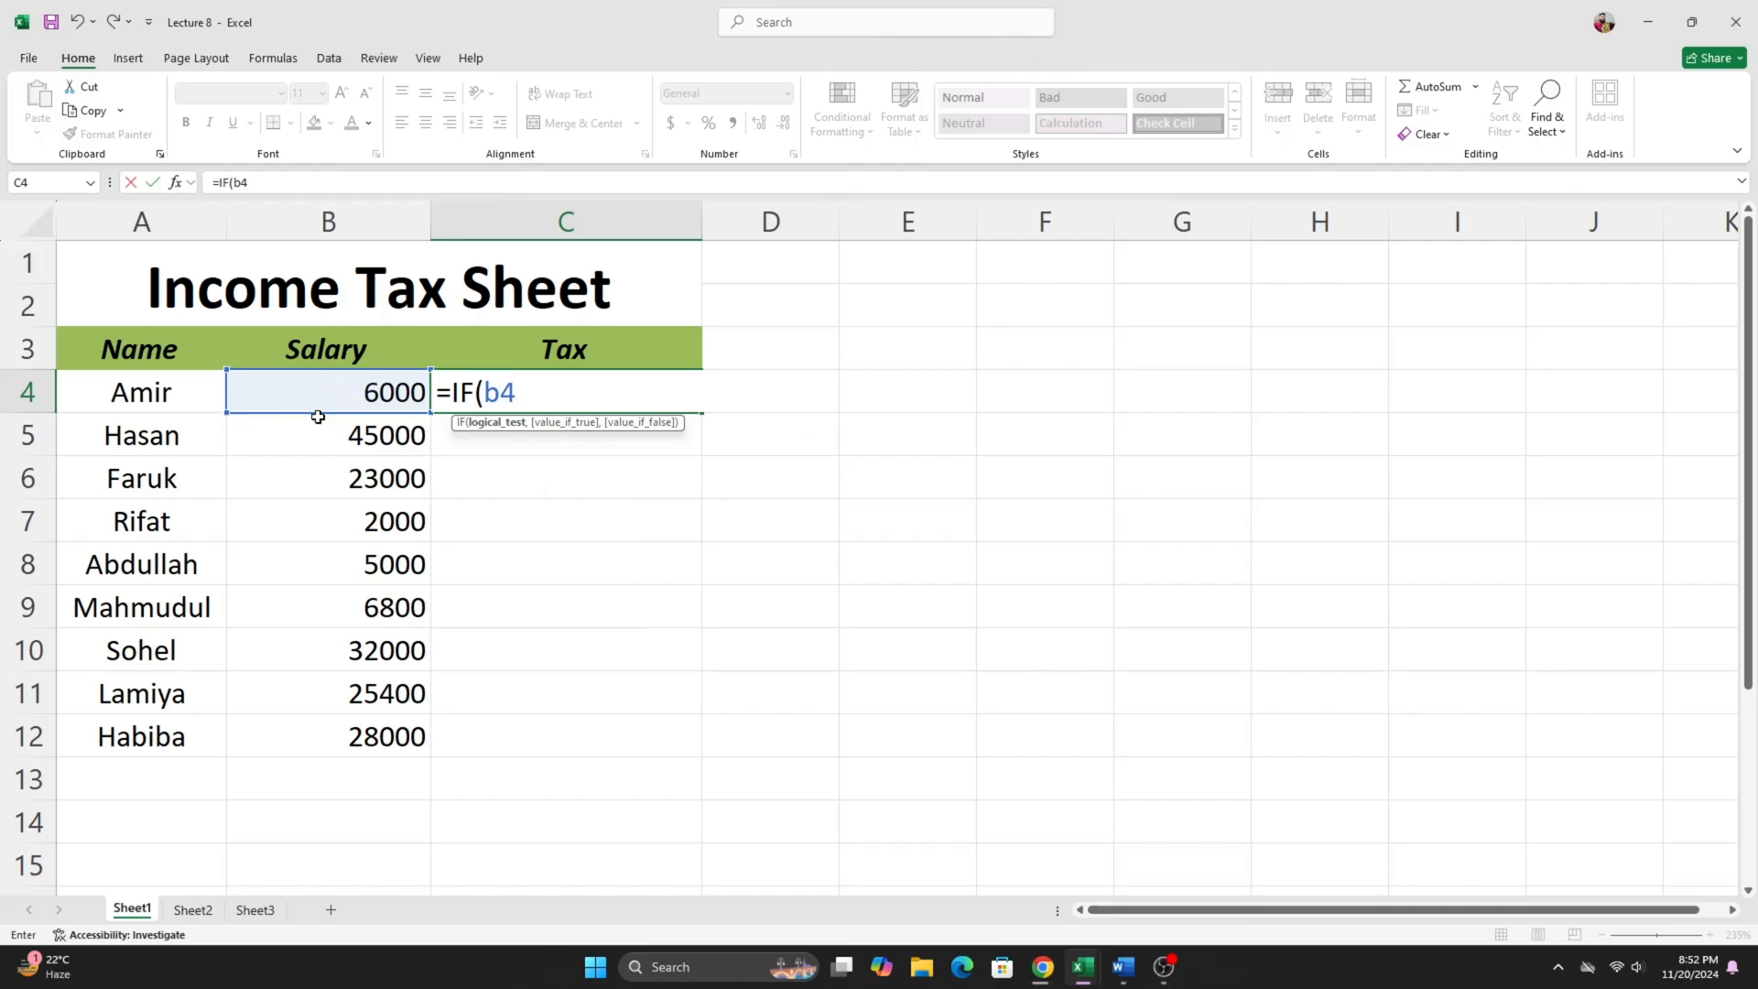
key(BackSpace)
key(BackSpace)
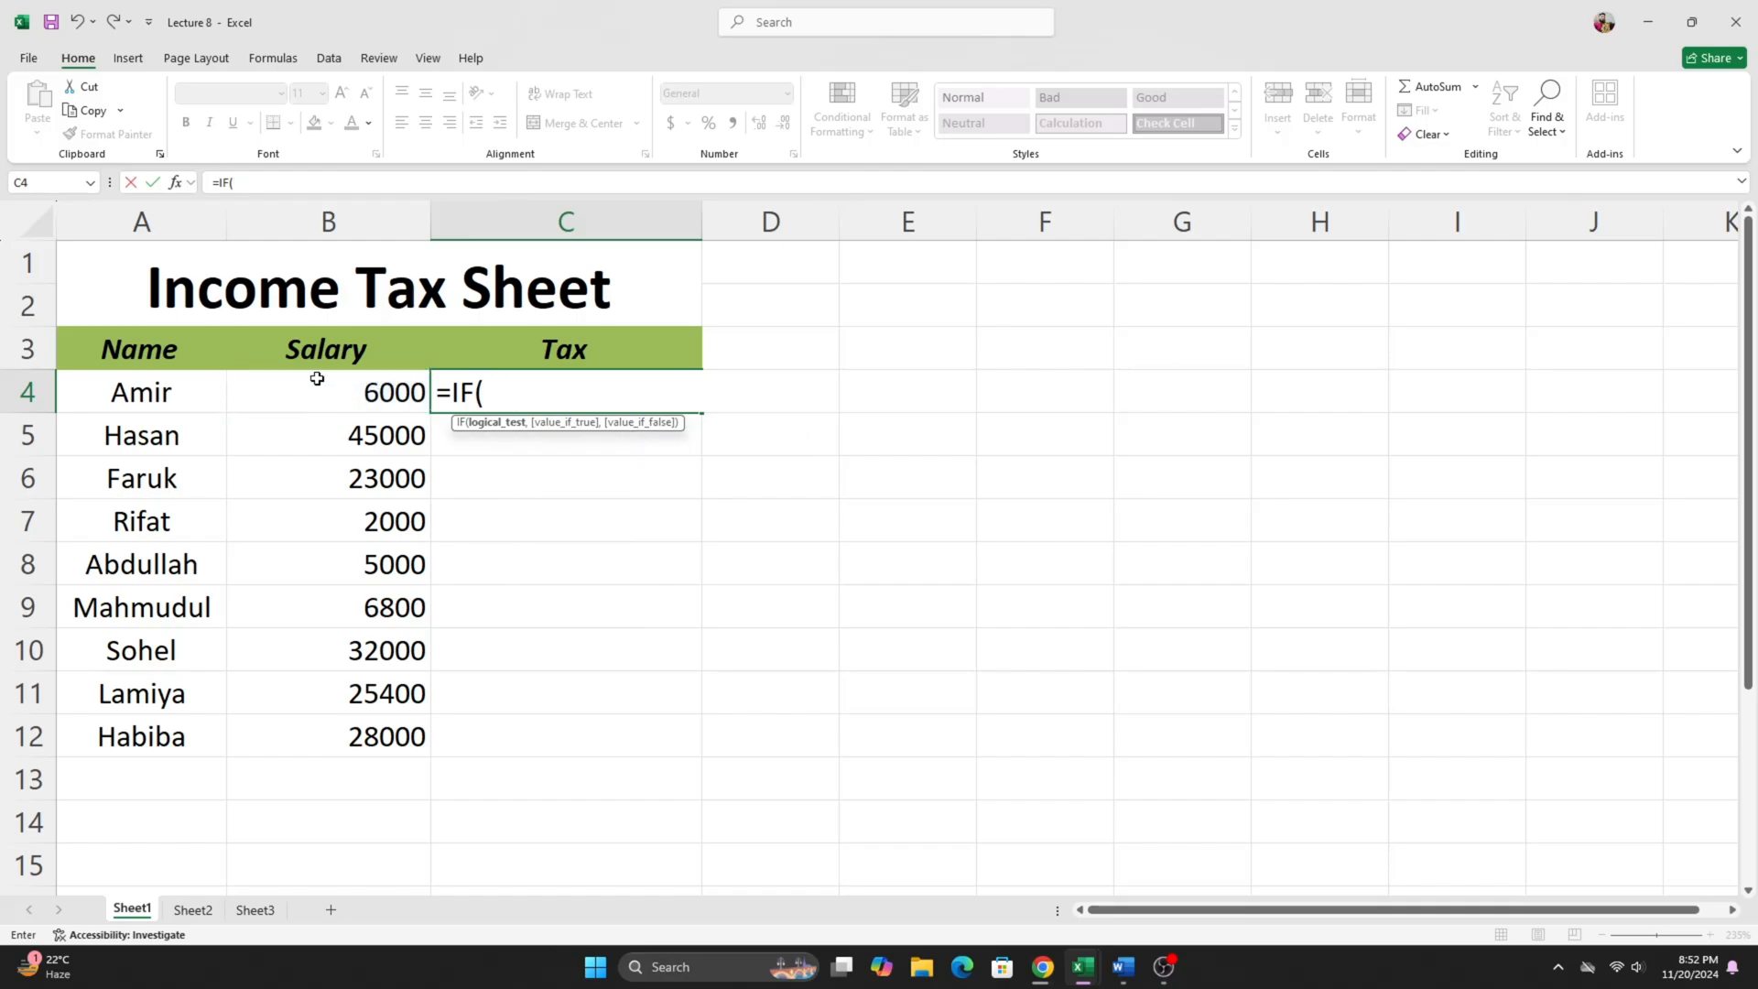
click(322, 394)
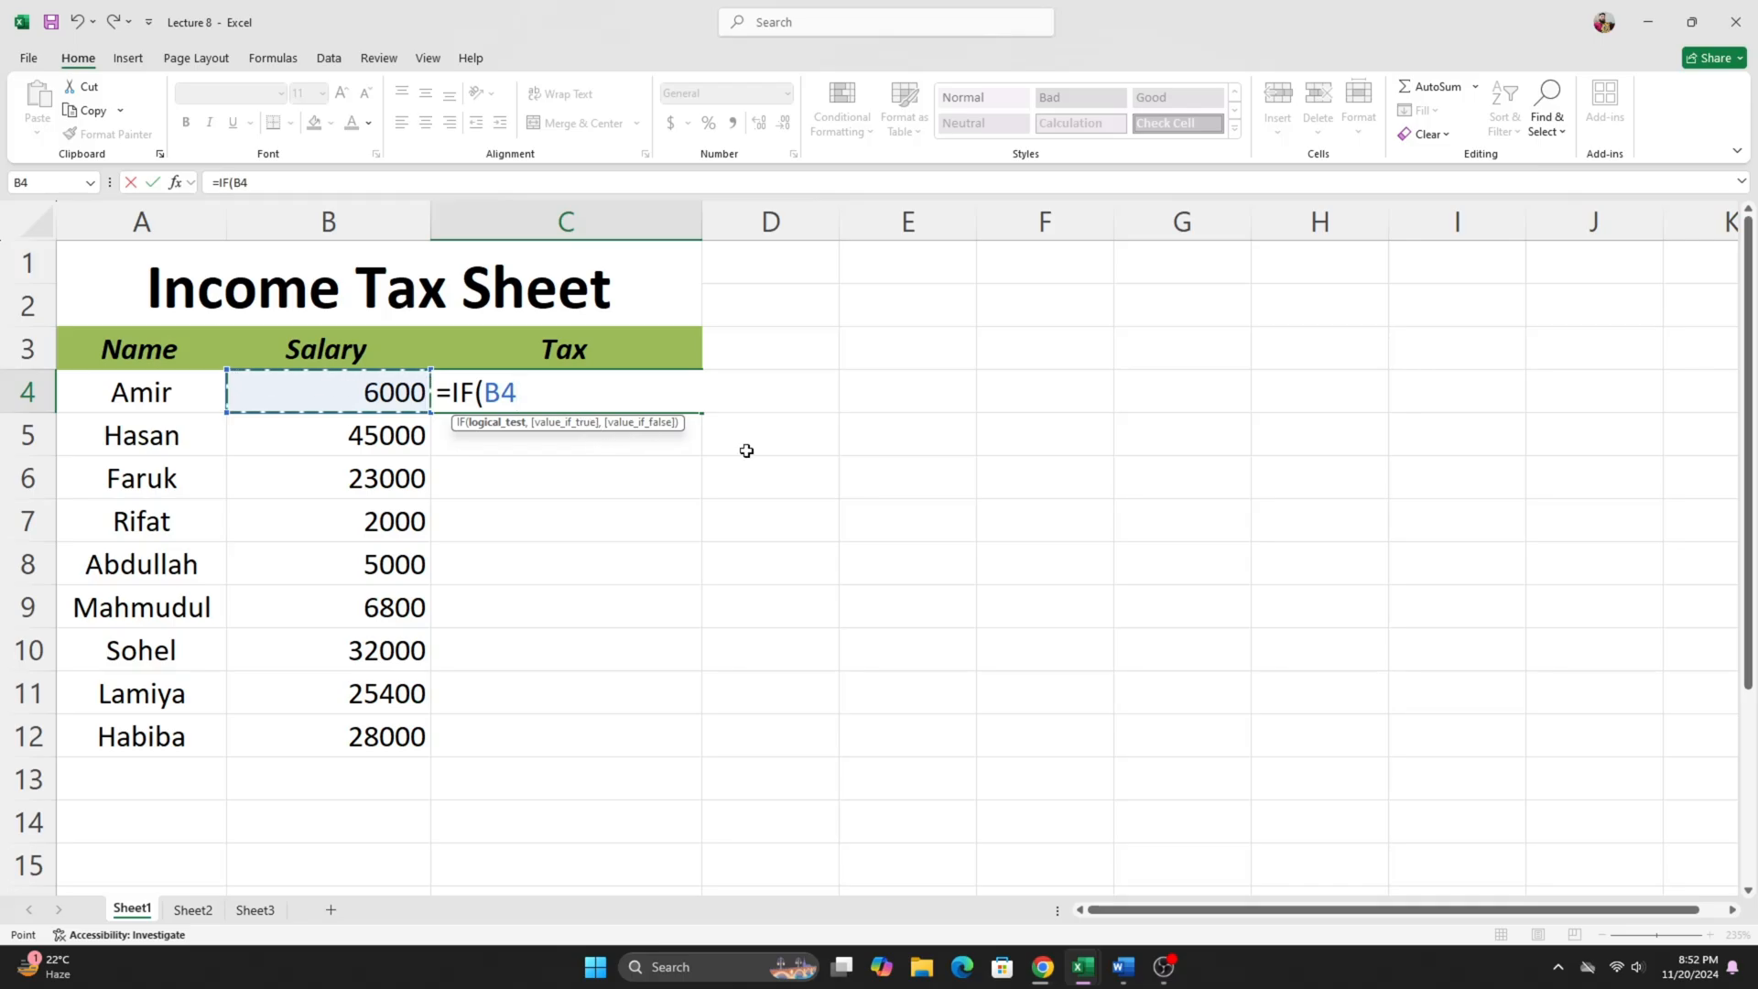
- Check the first tax condition in the Word document, return to Excel and complete the logical test in C4 as B4>=10000
click(1122, 967)
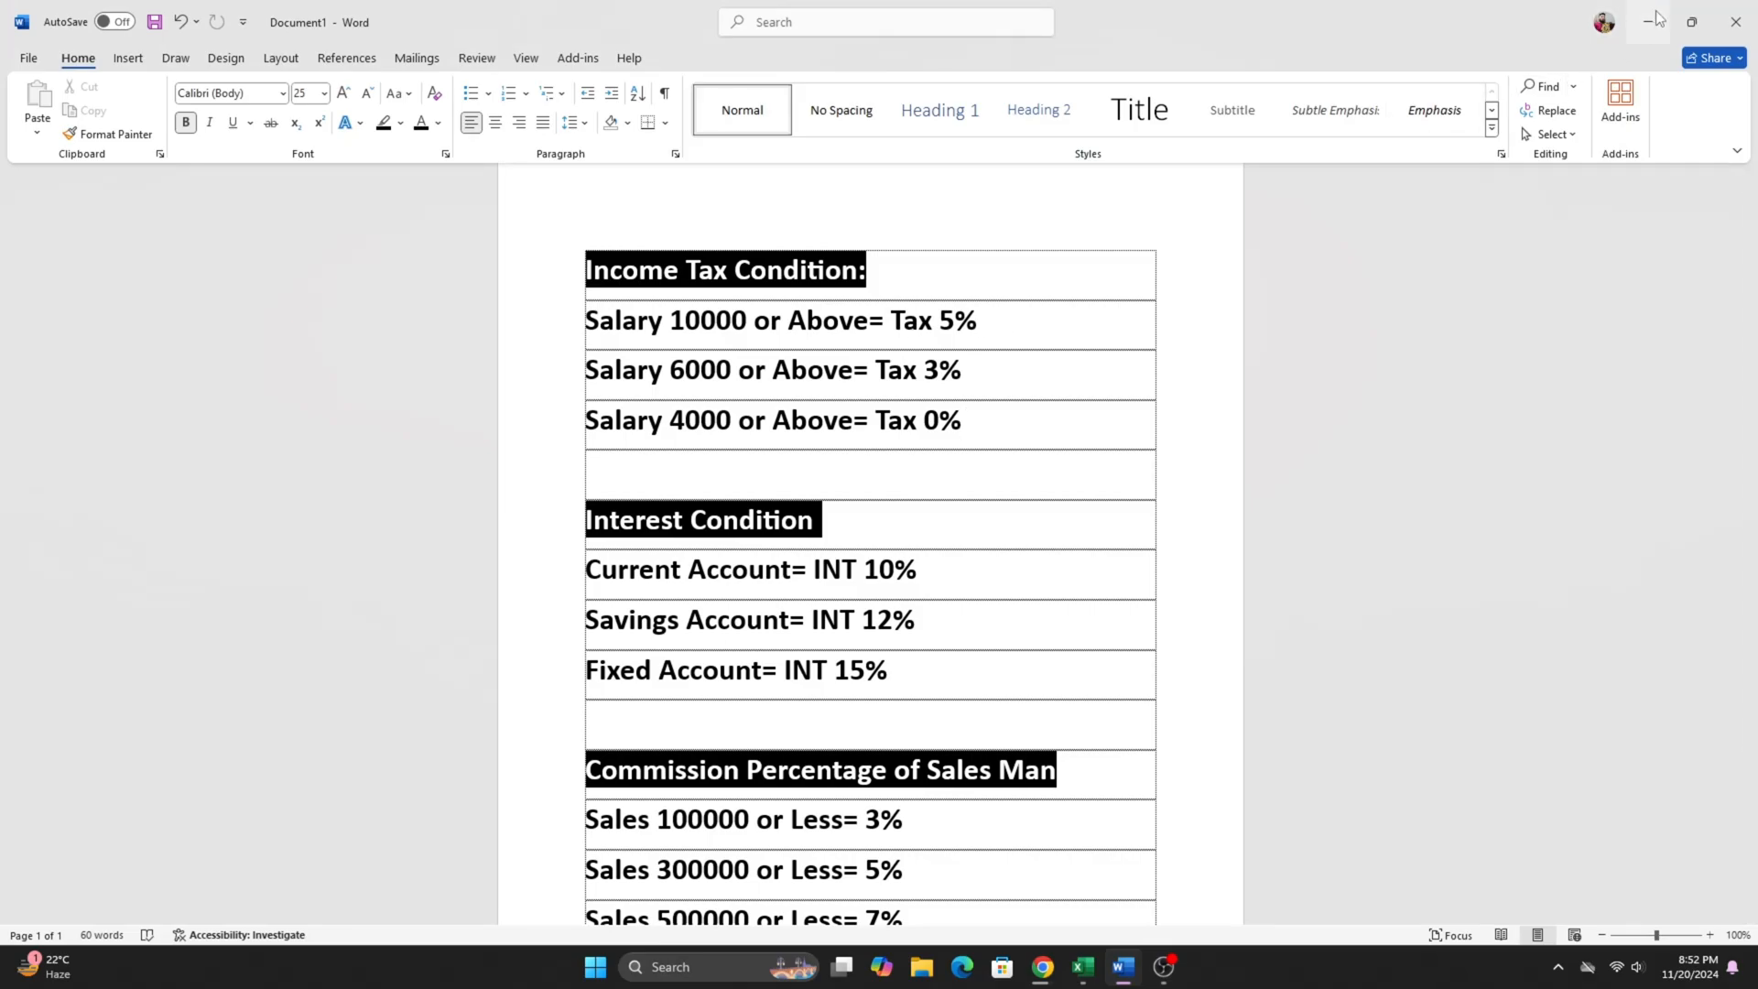
key(alt+Tab)
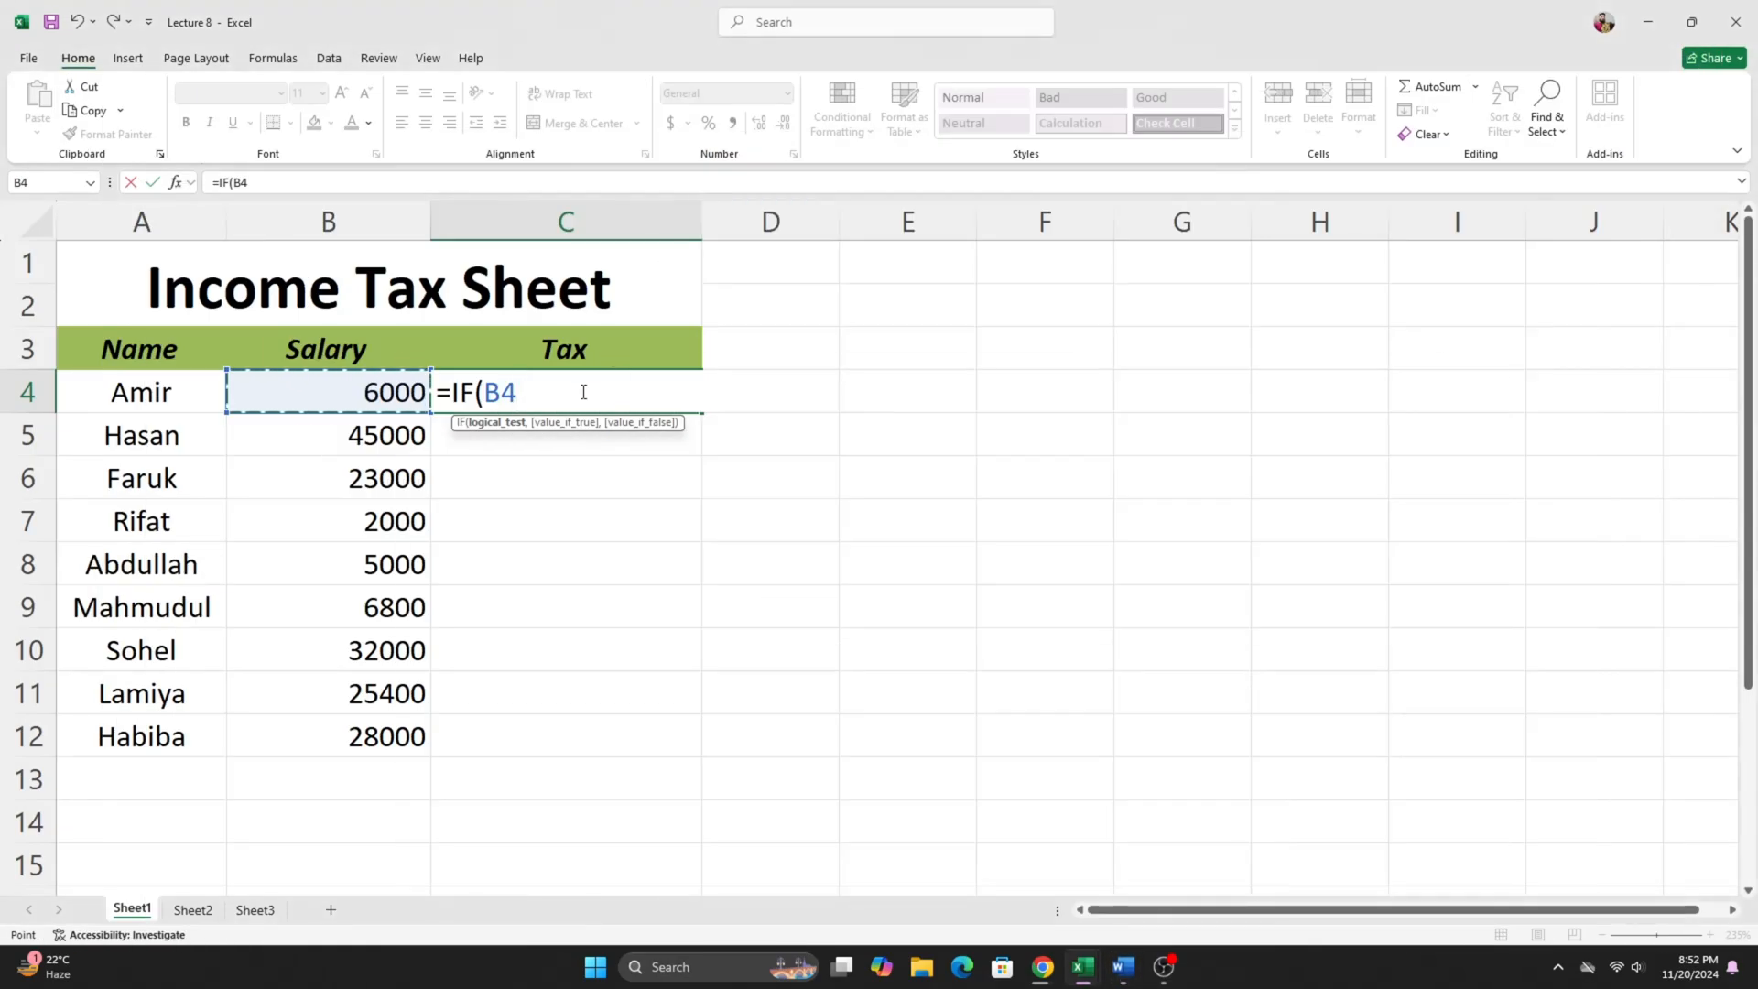
text(>=10000)
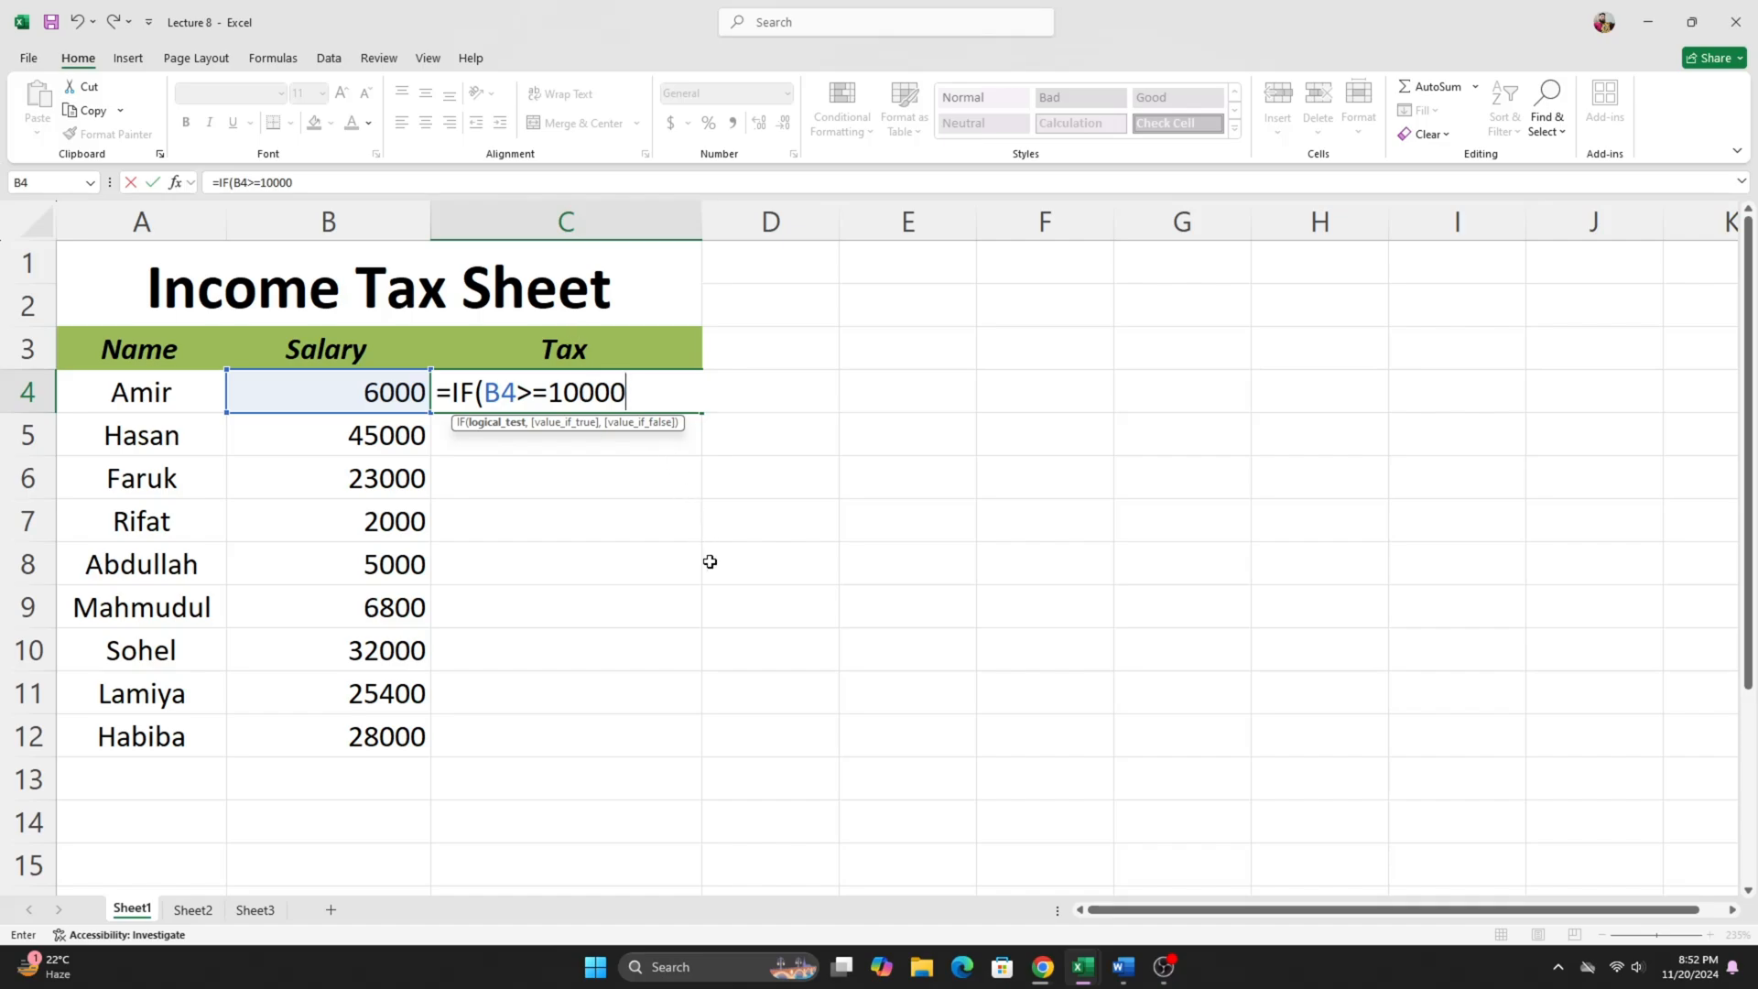
text(,)
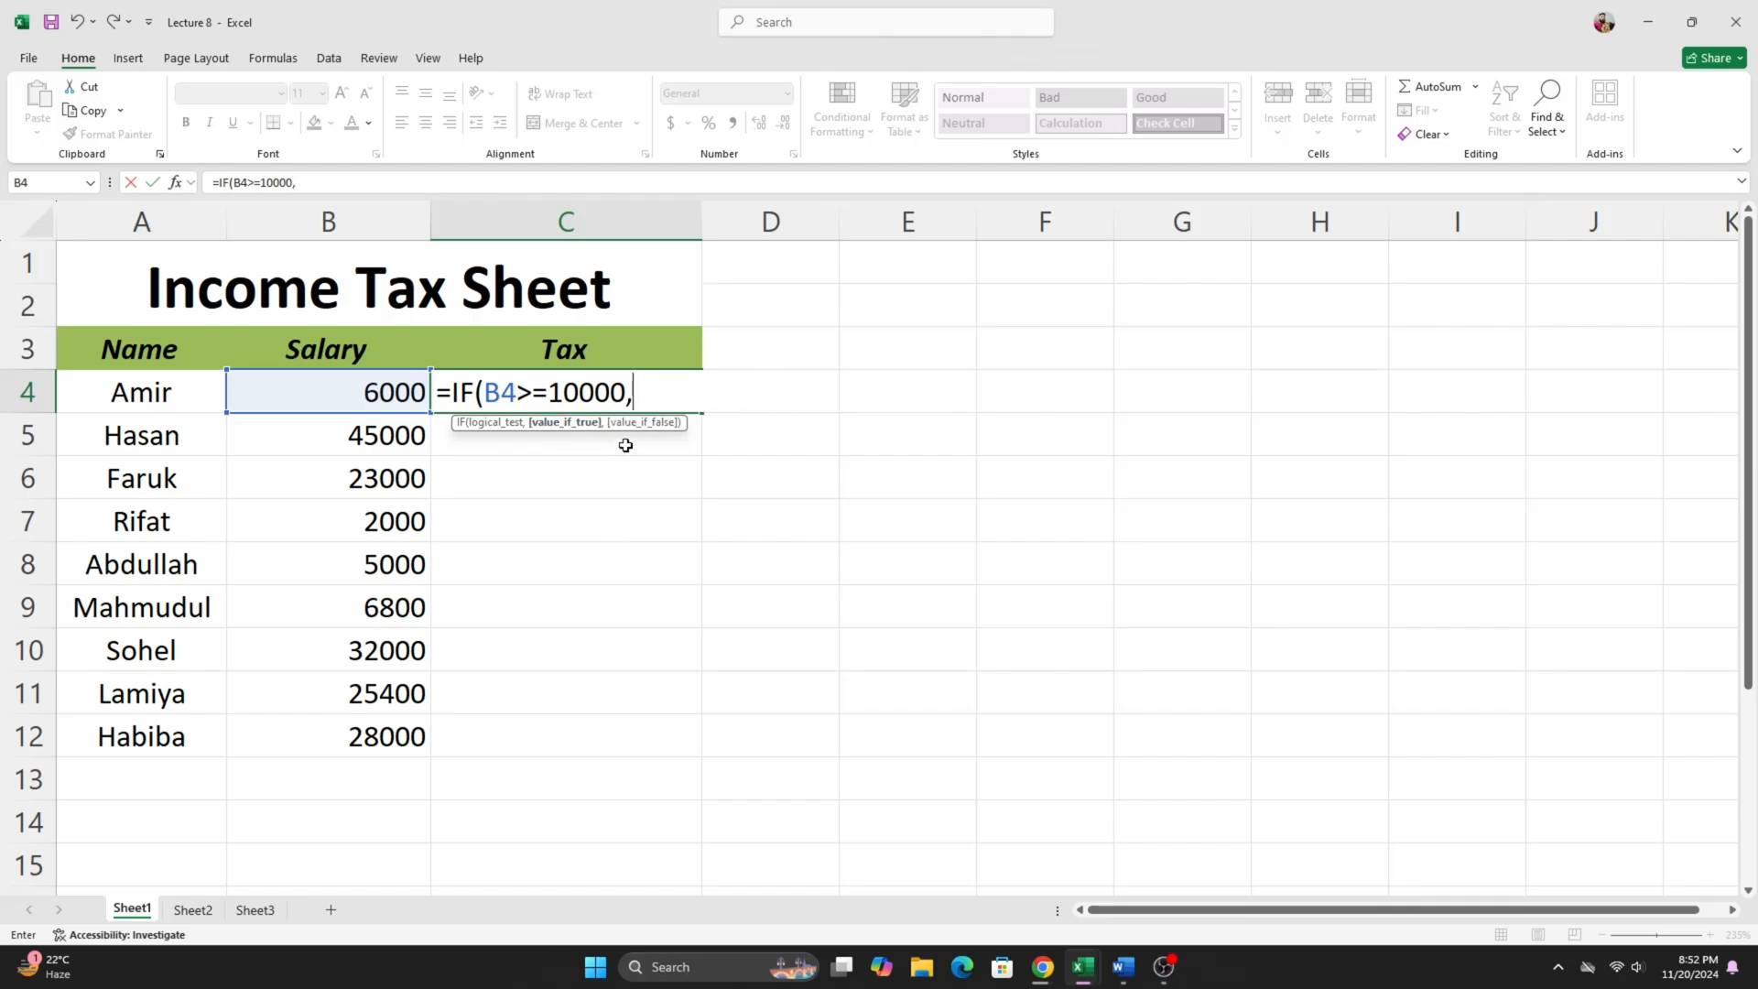
- Enter B4*5% as the value if true in C4's formula, checking the rate against the Word document
click(304, 388)
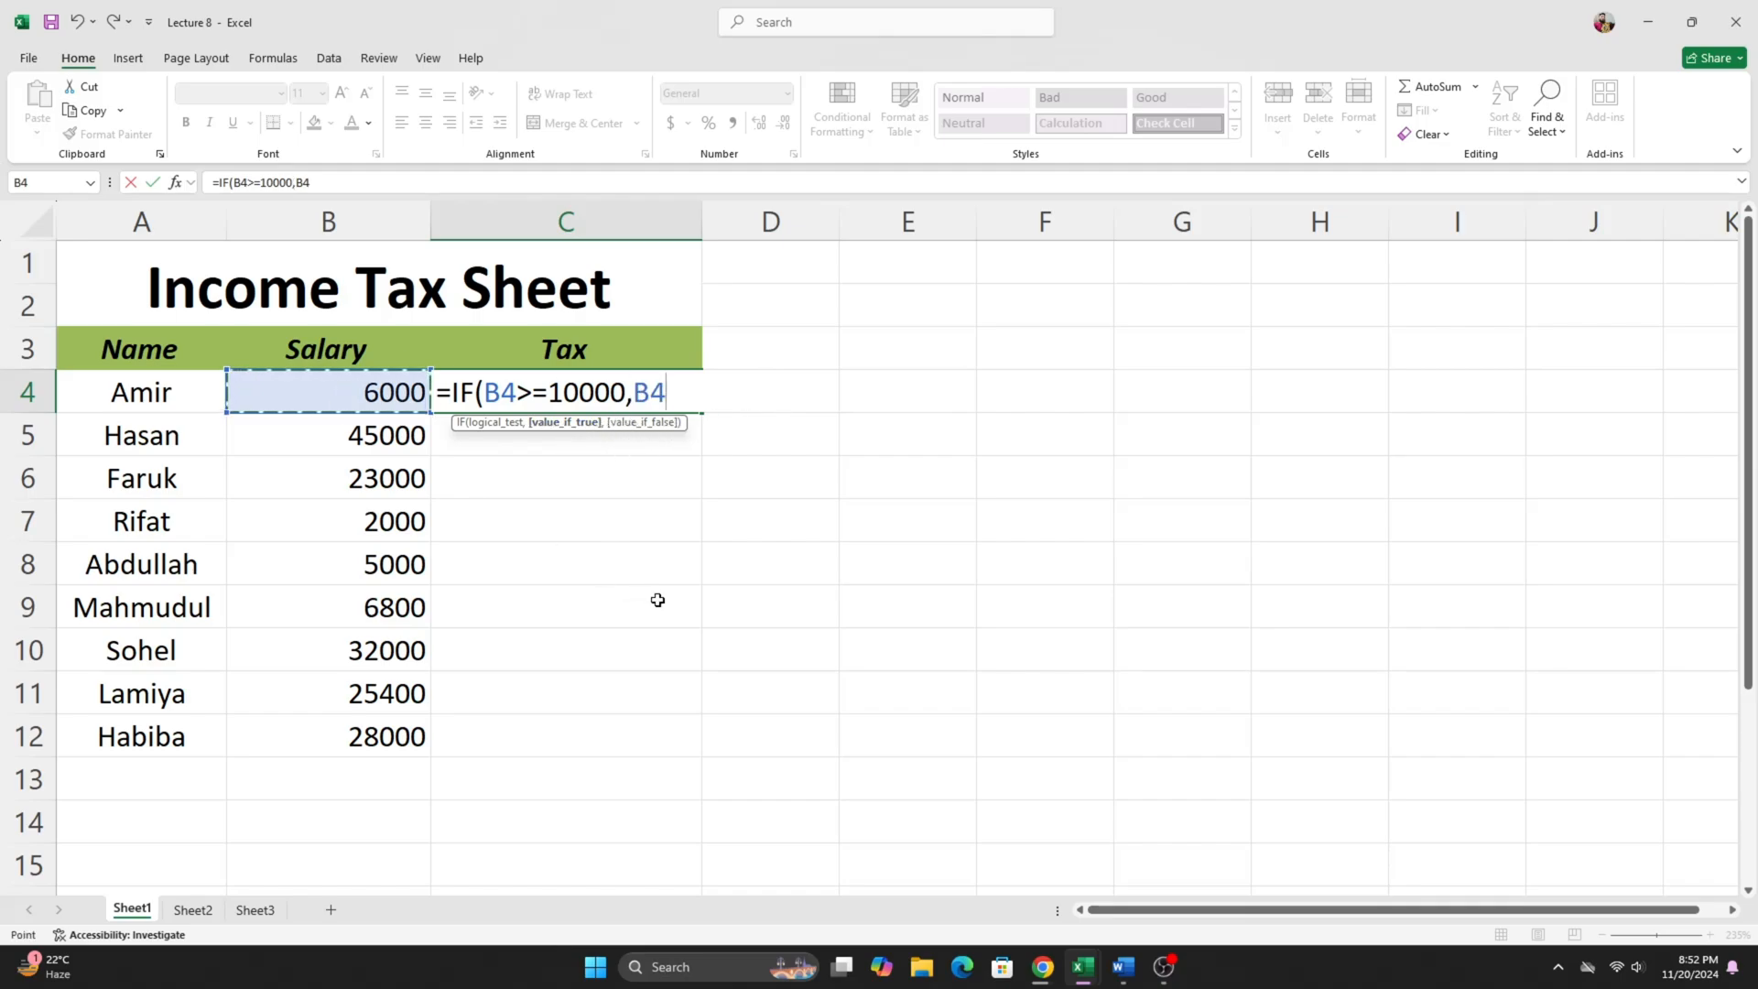
text(*5%)
key(alt+Tab)
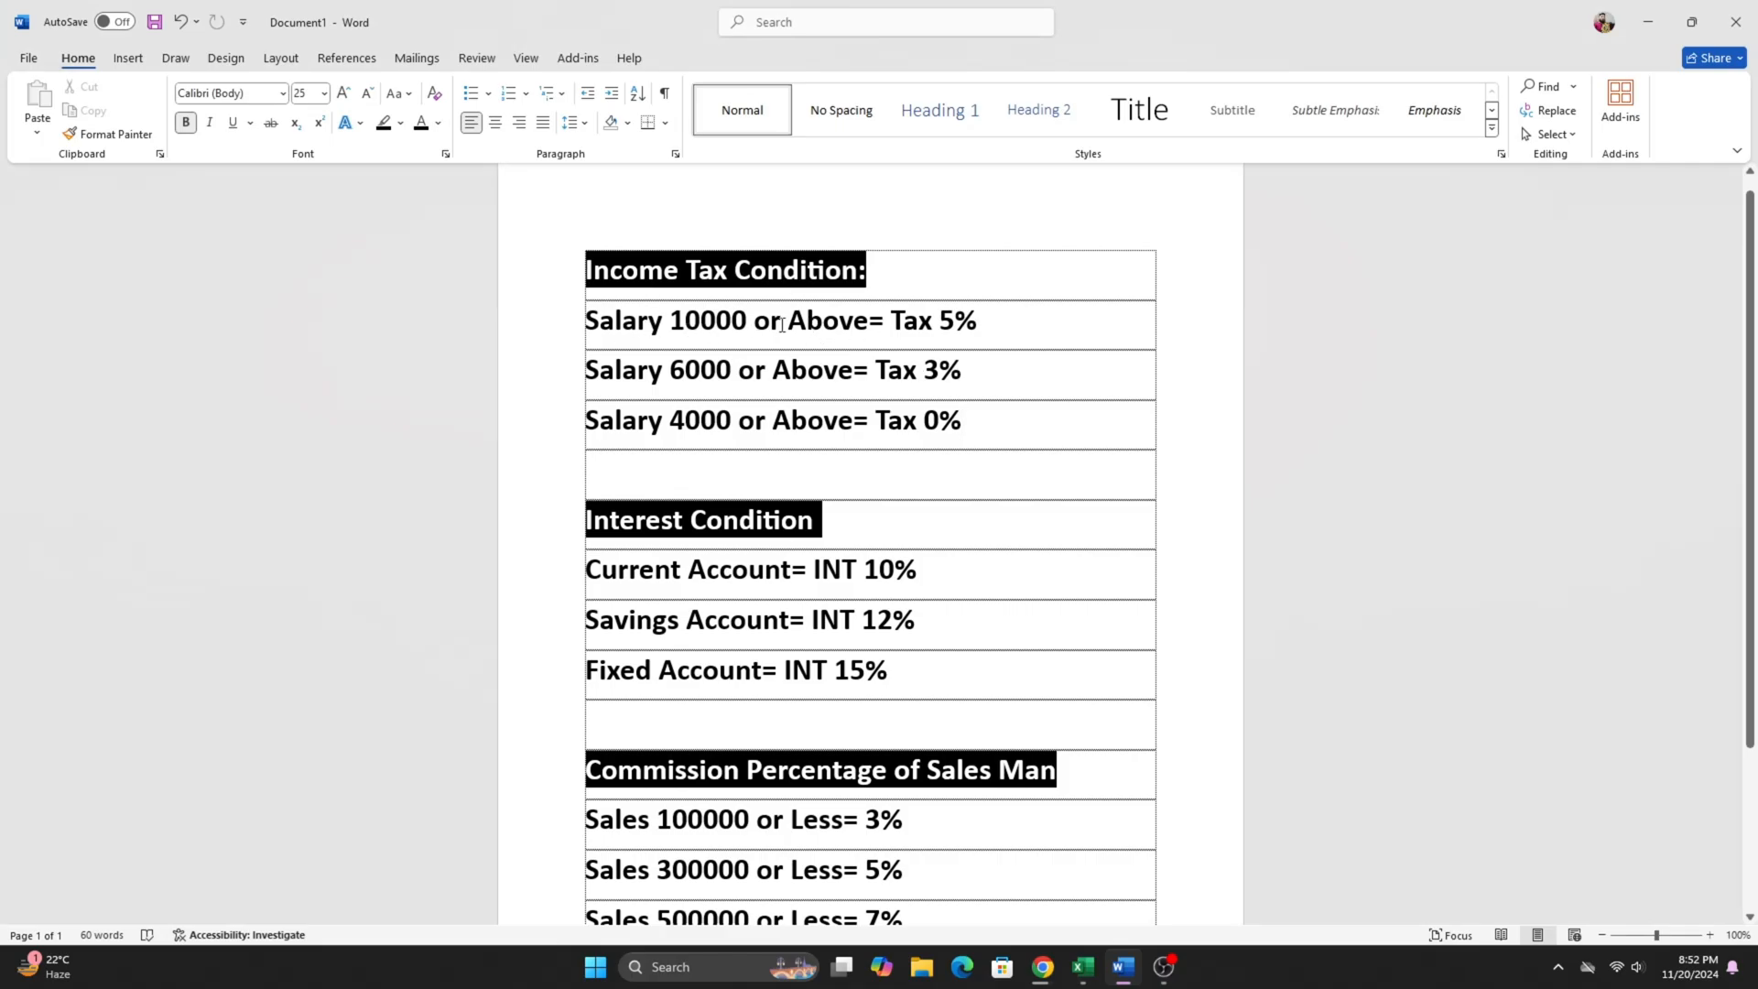
key(alt+Tab)
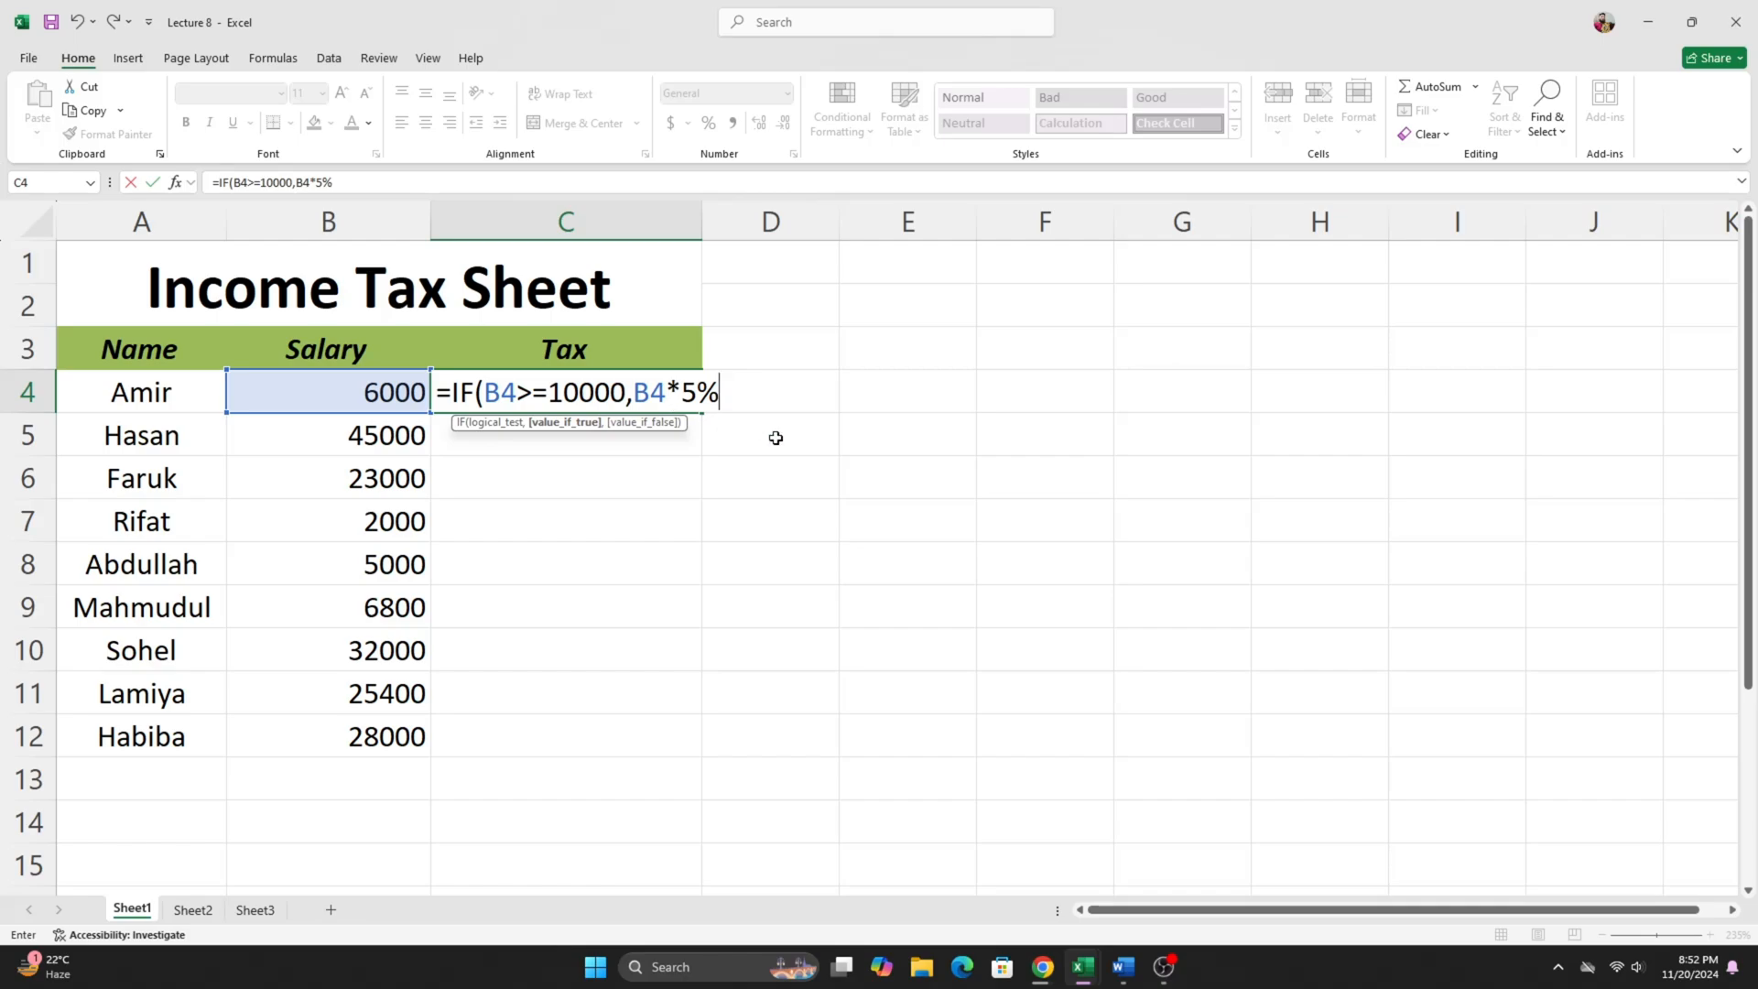
text(,)
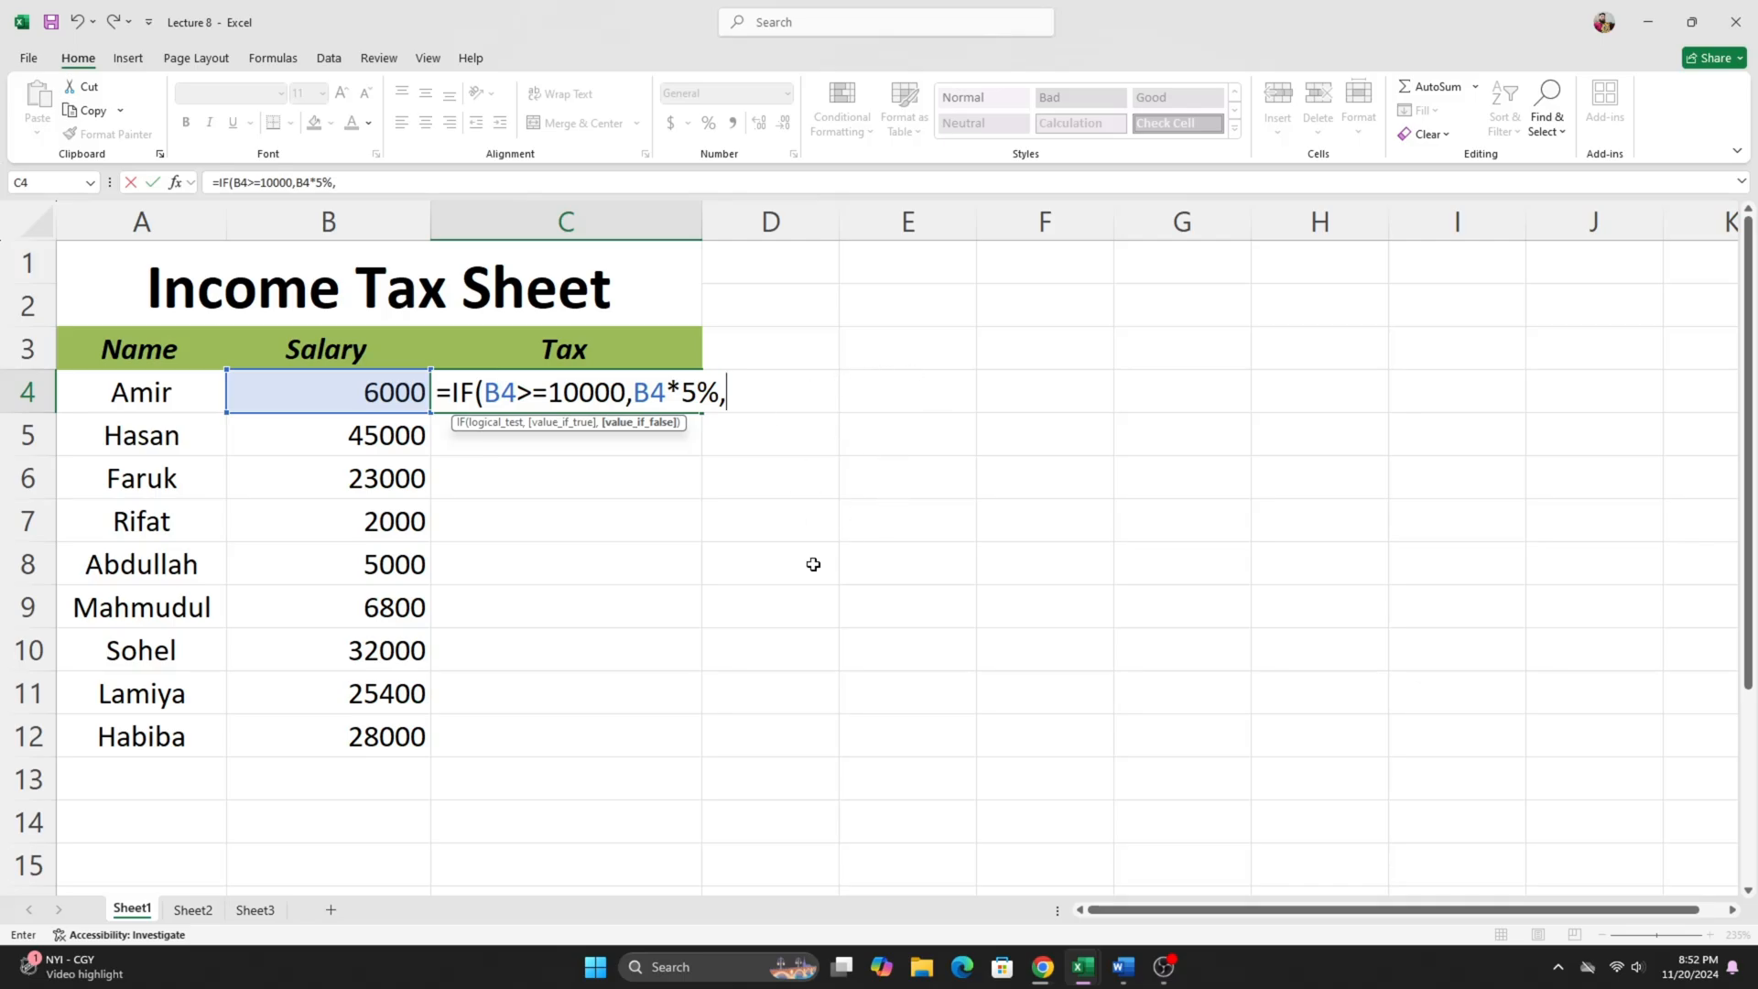
- Check the second tax condition in Word, then nest an IF in C4's formula in Excel with the test B4>=6000
click(1120, 971)
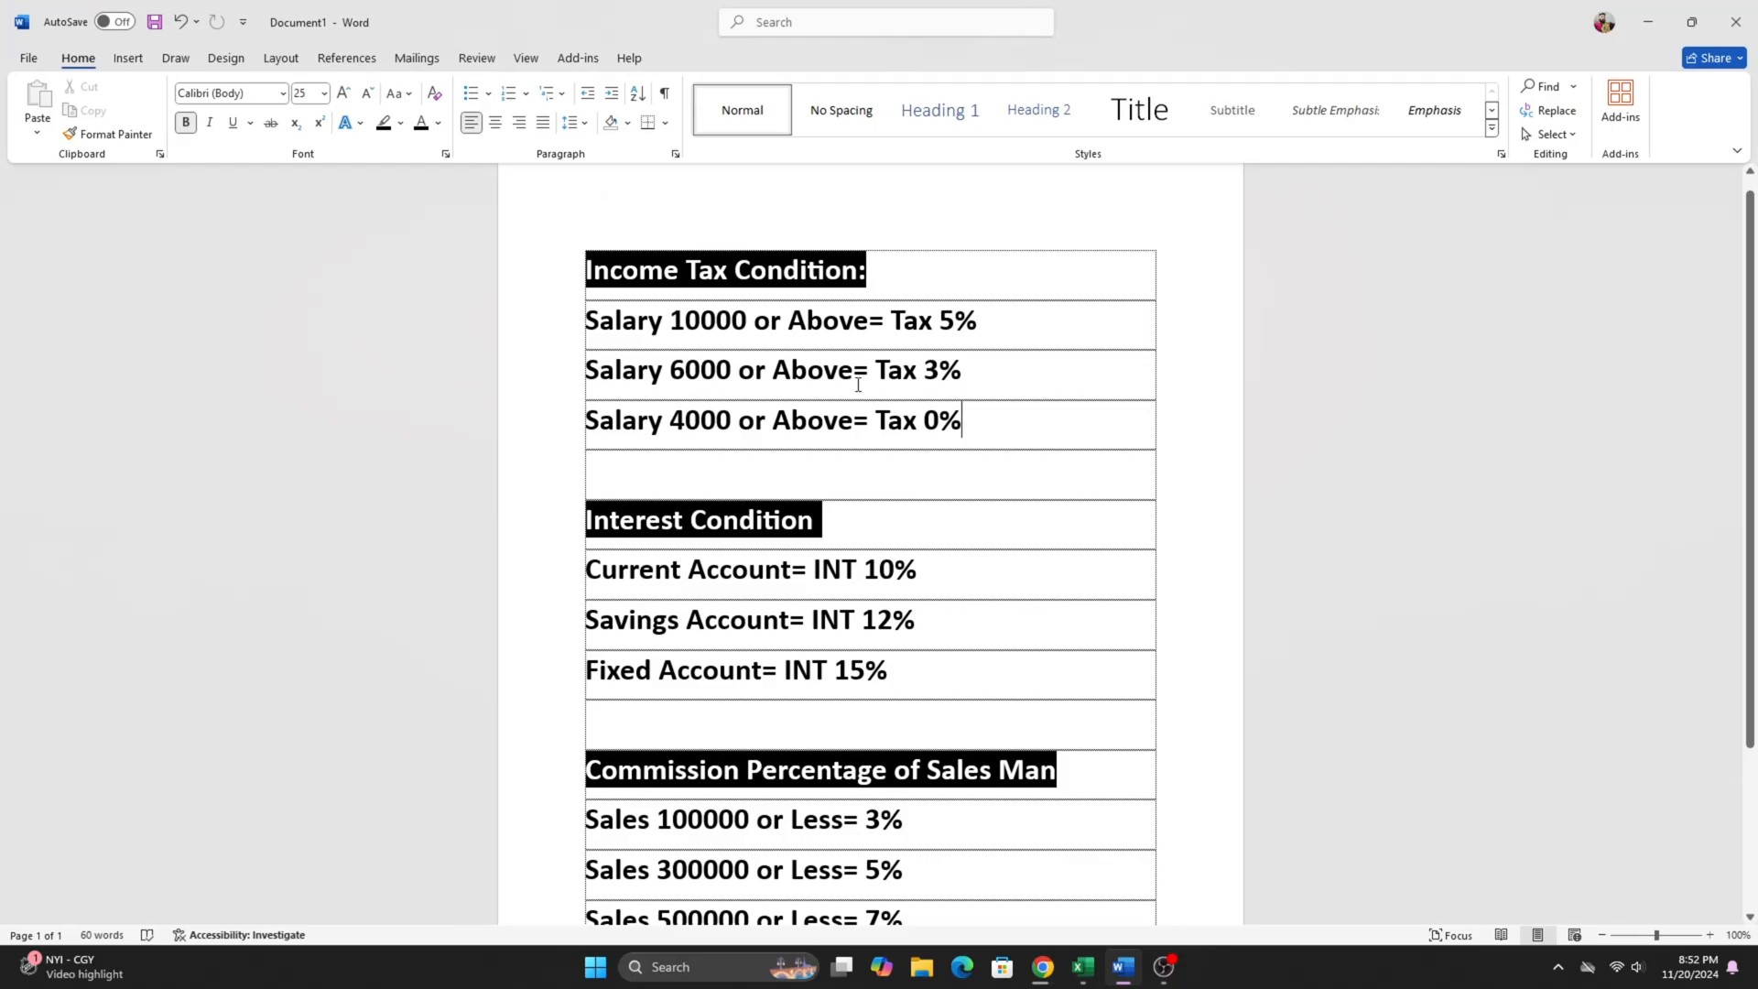
click(1647, 22)
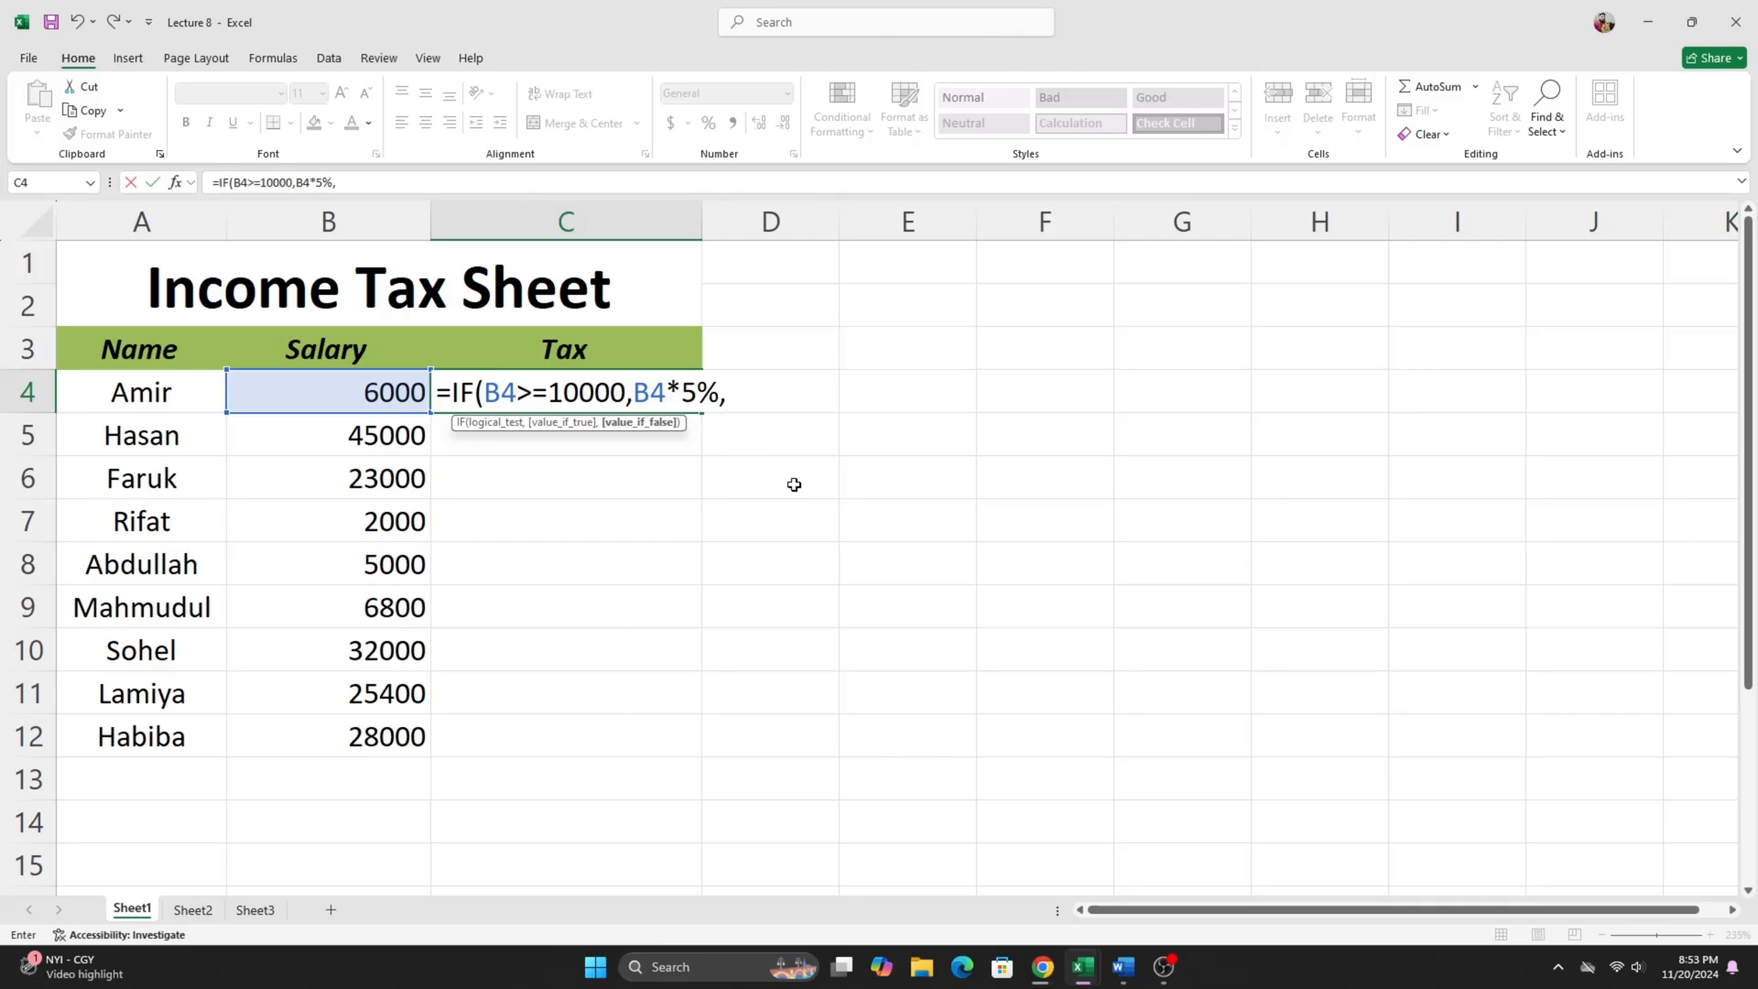
text(if)
key(Tab)
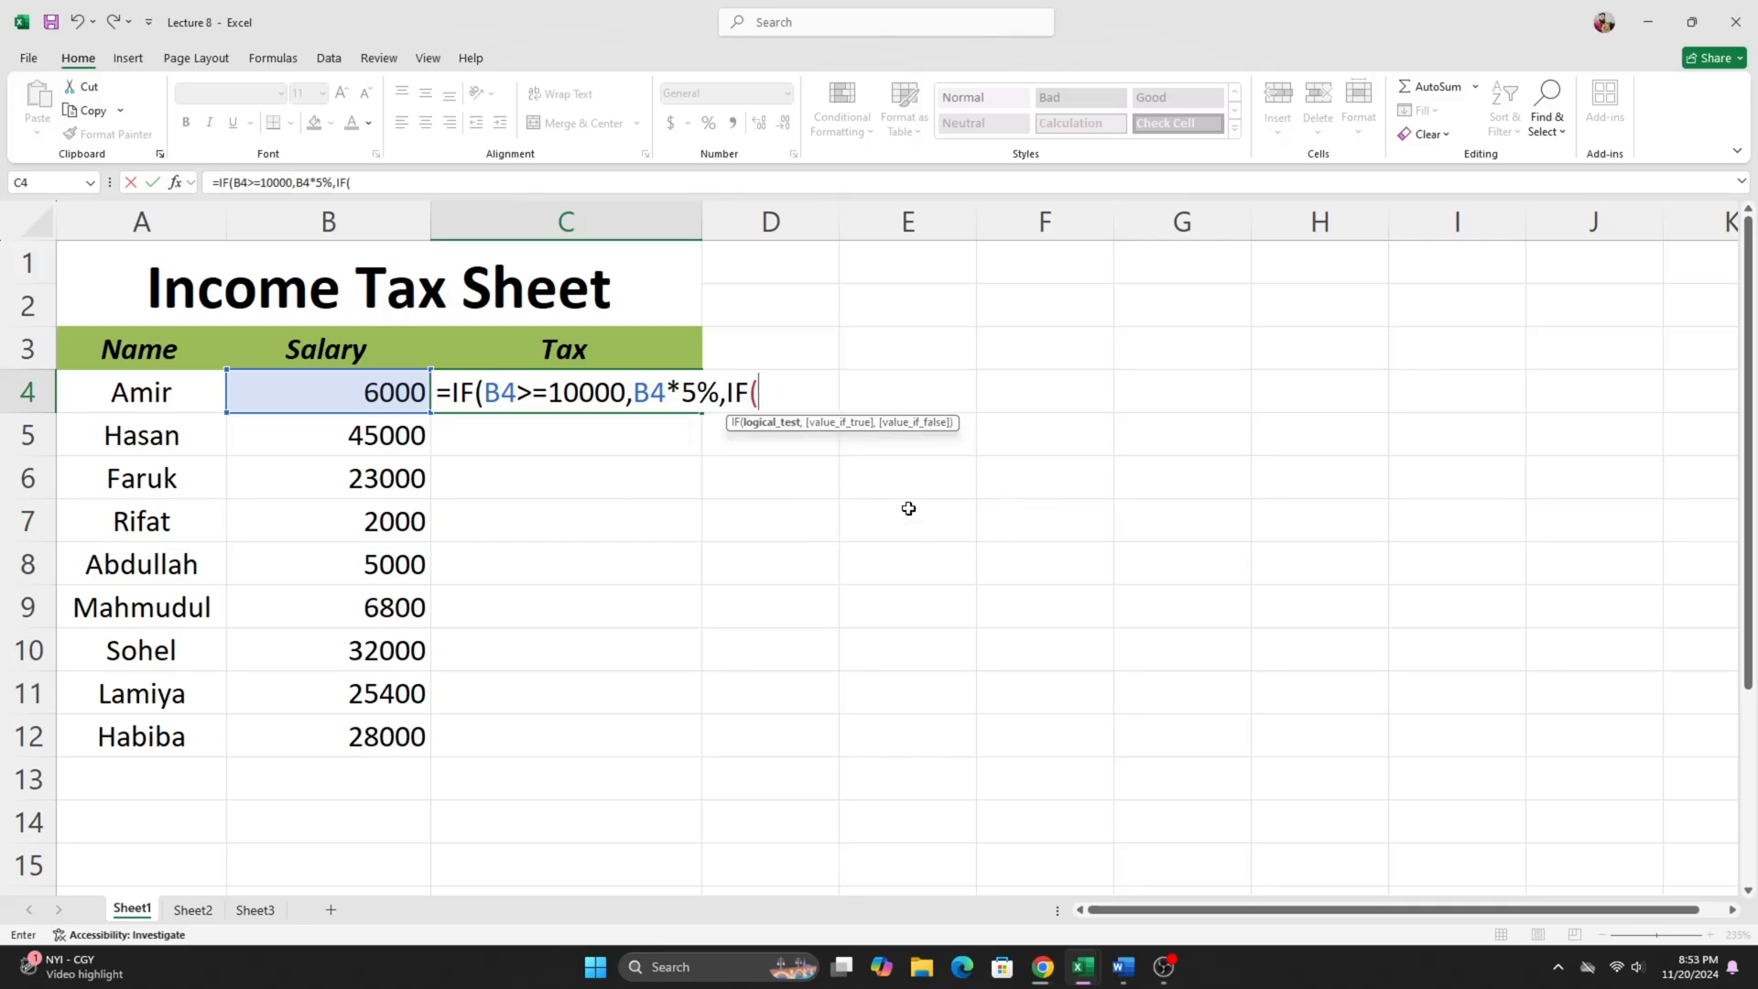
click(363, 394)
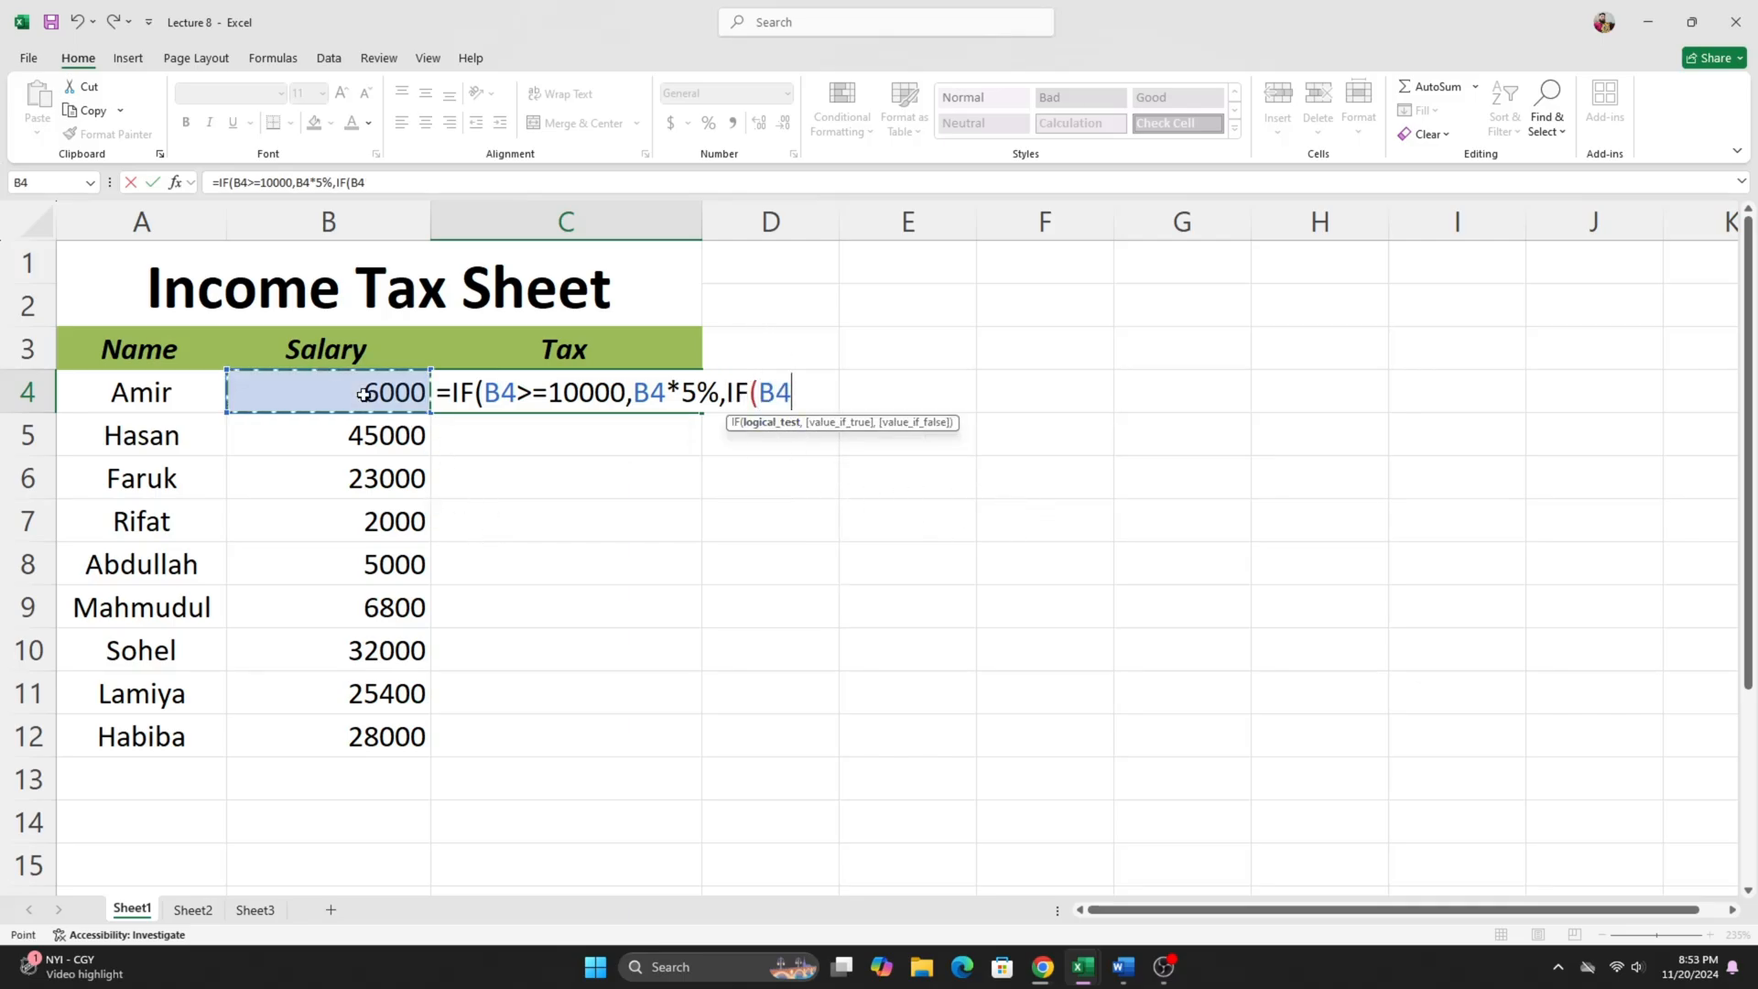
text(>)
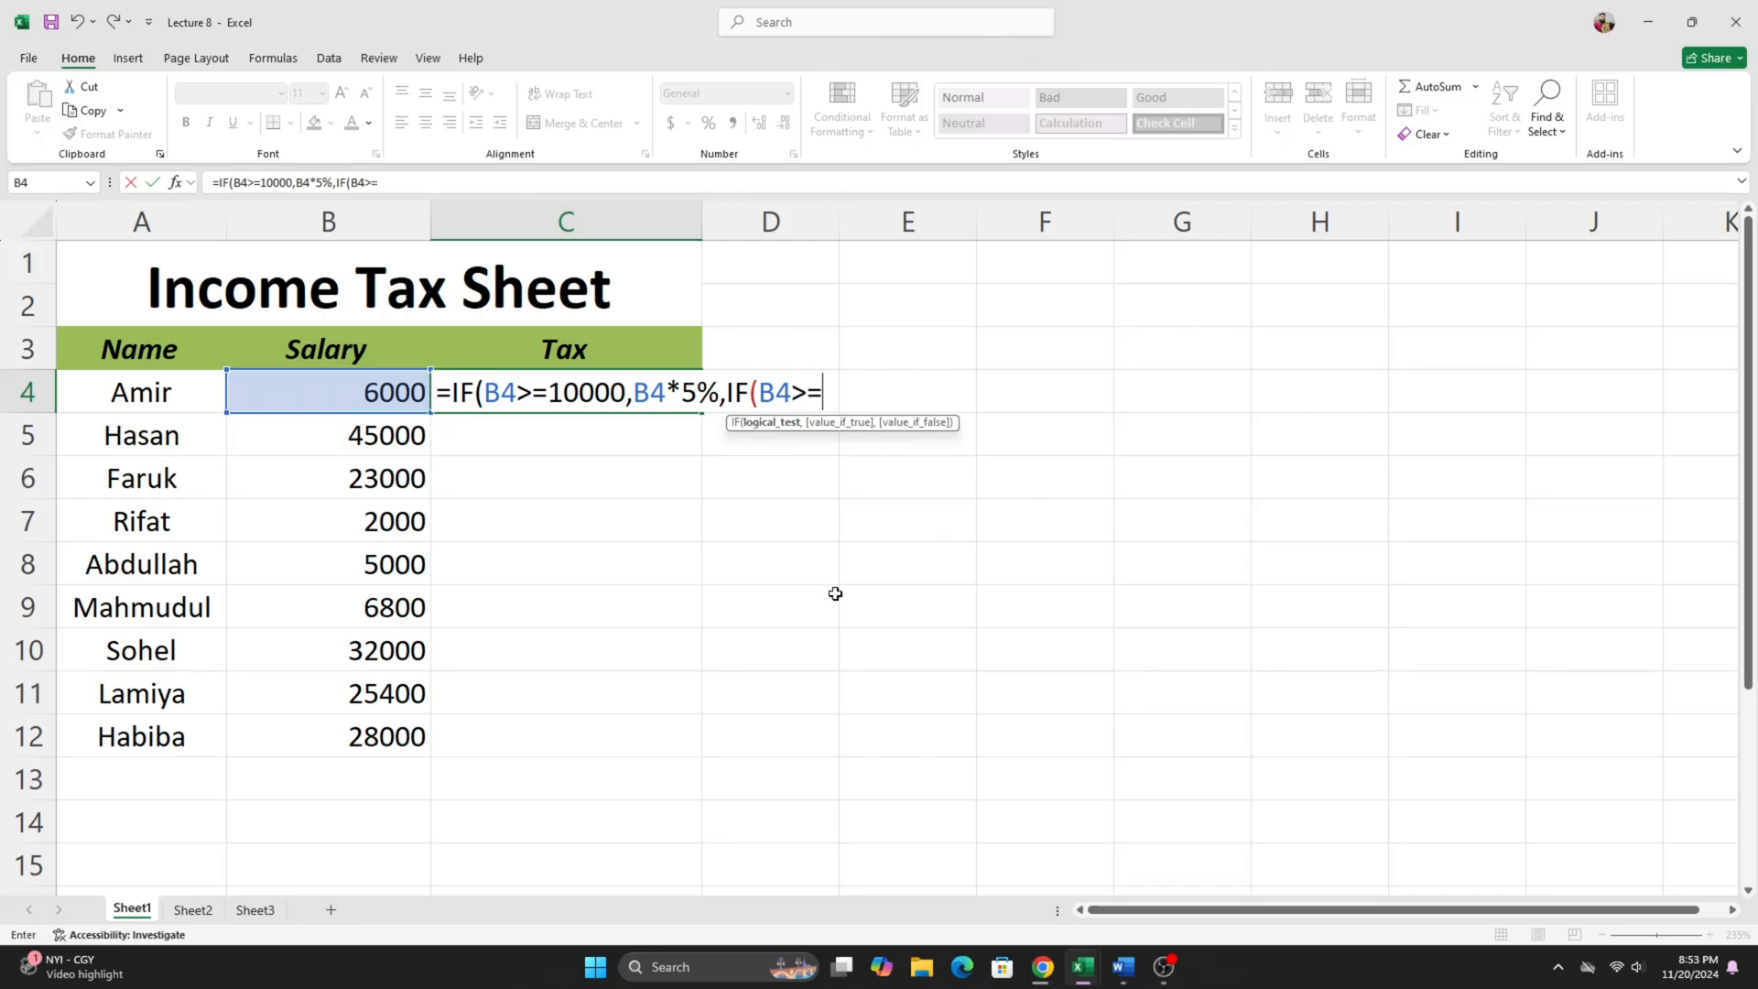
text(=6000,)
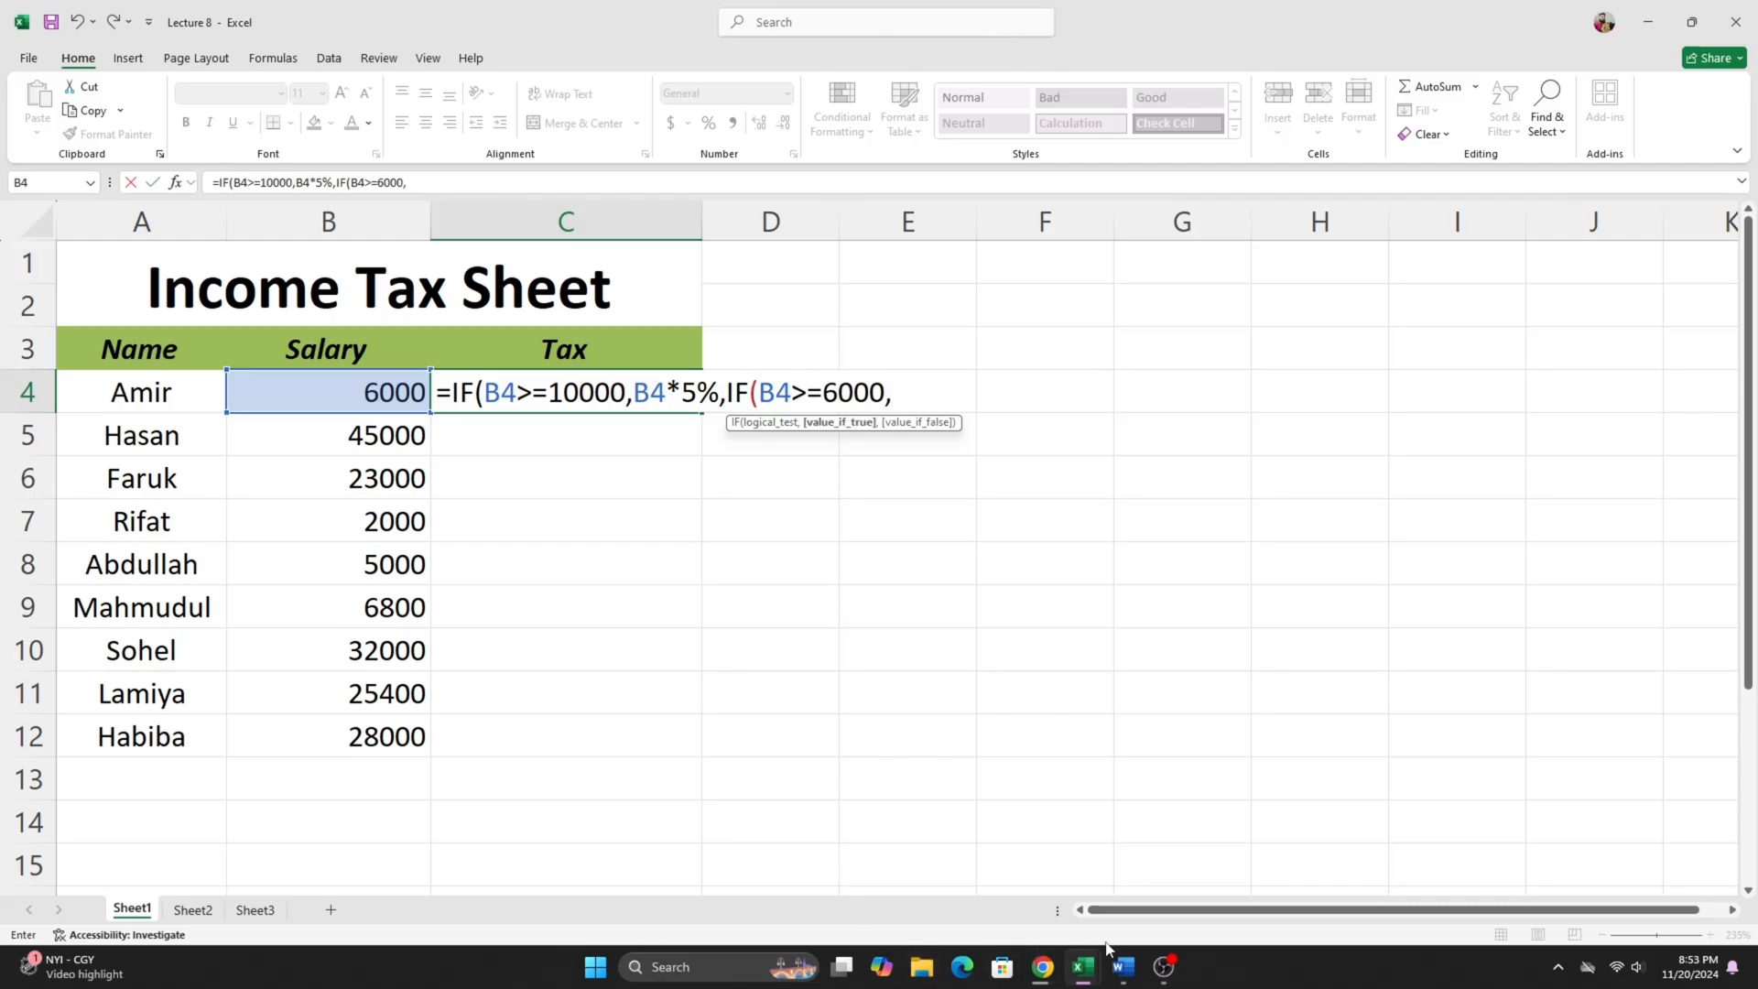
- Check the second tax rate in Word, then enter B4*3% in Excel as the nested IF's value if true
click(1122, 967)
key(alt+Tab)
text(b4)
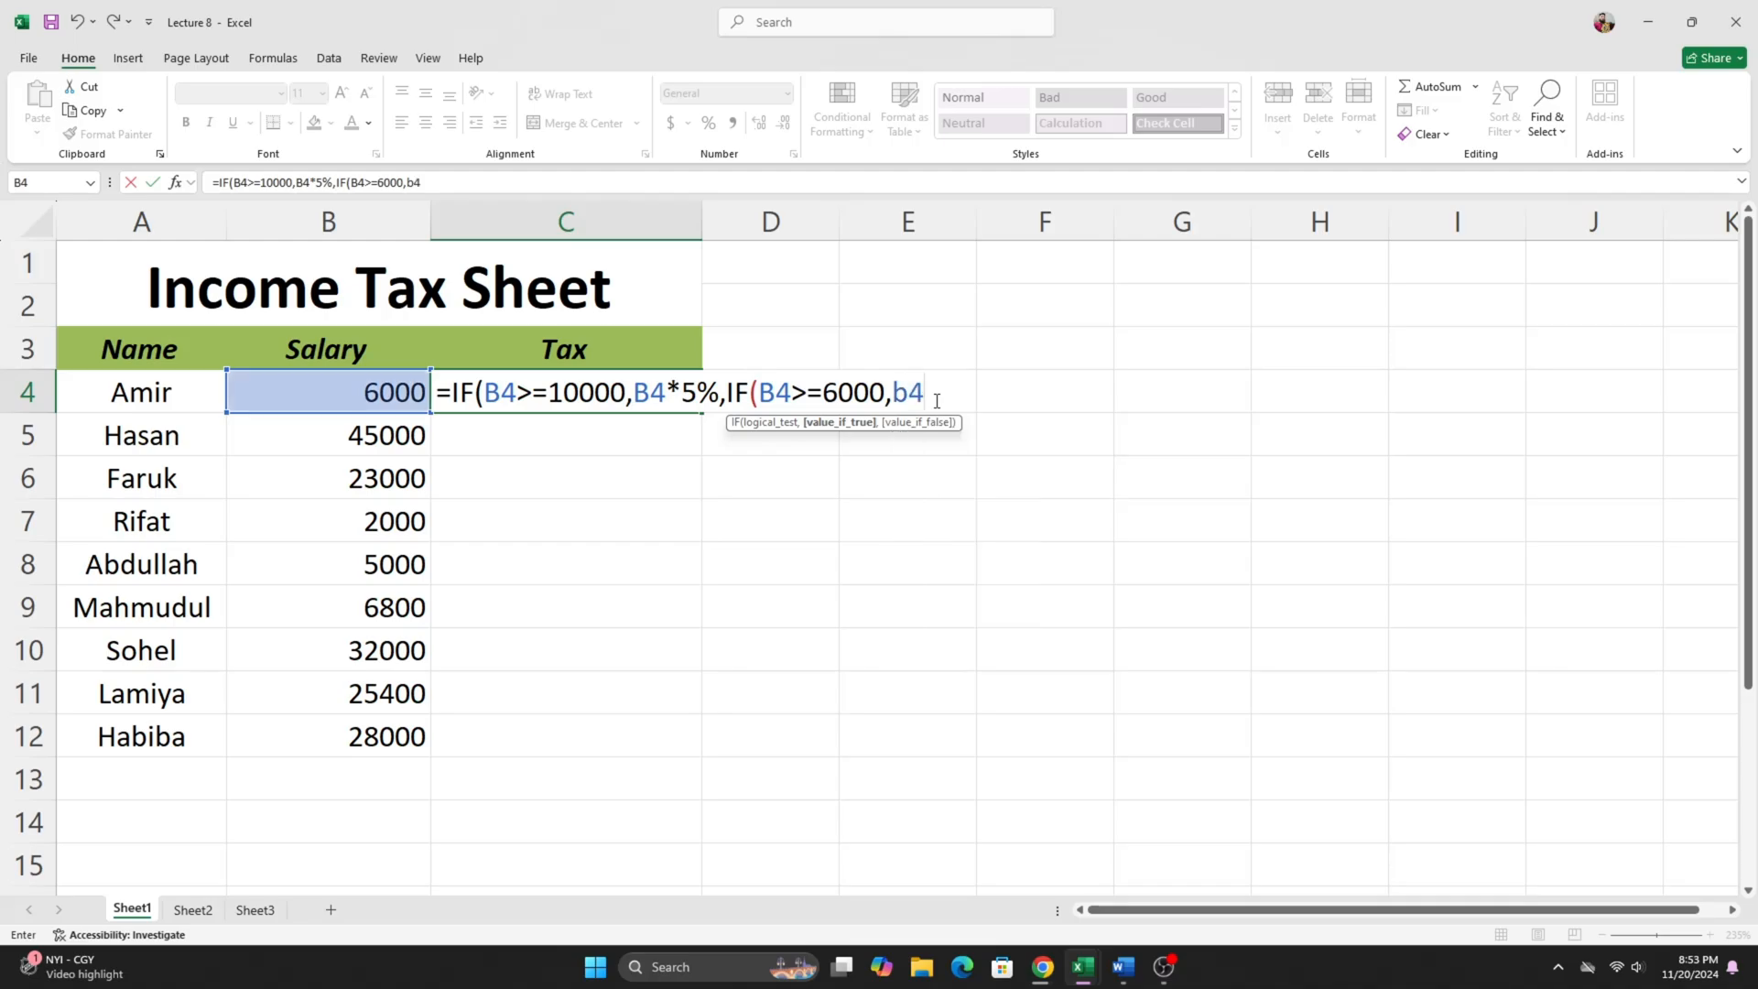
text(*3%,)
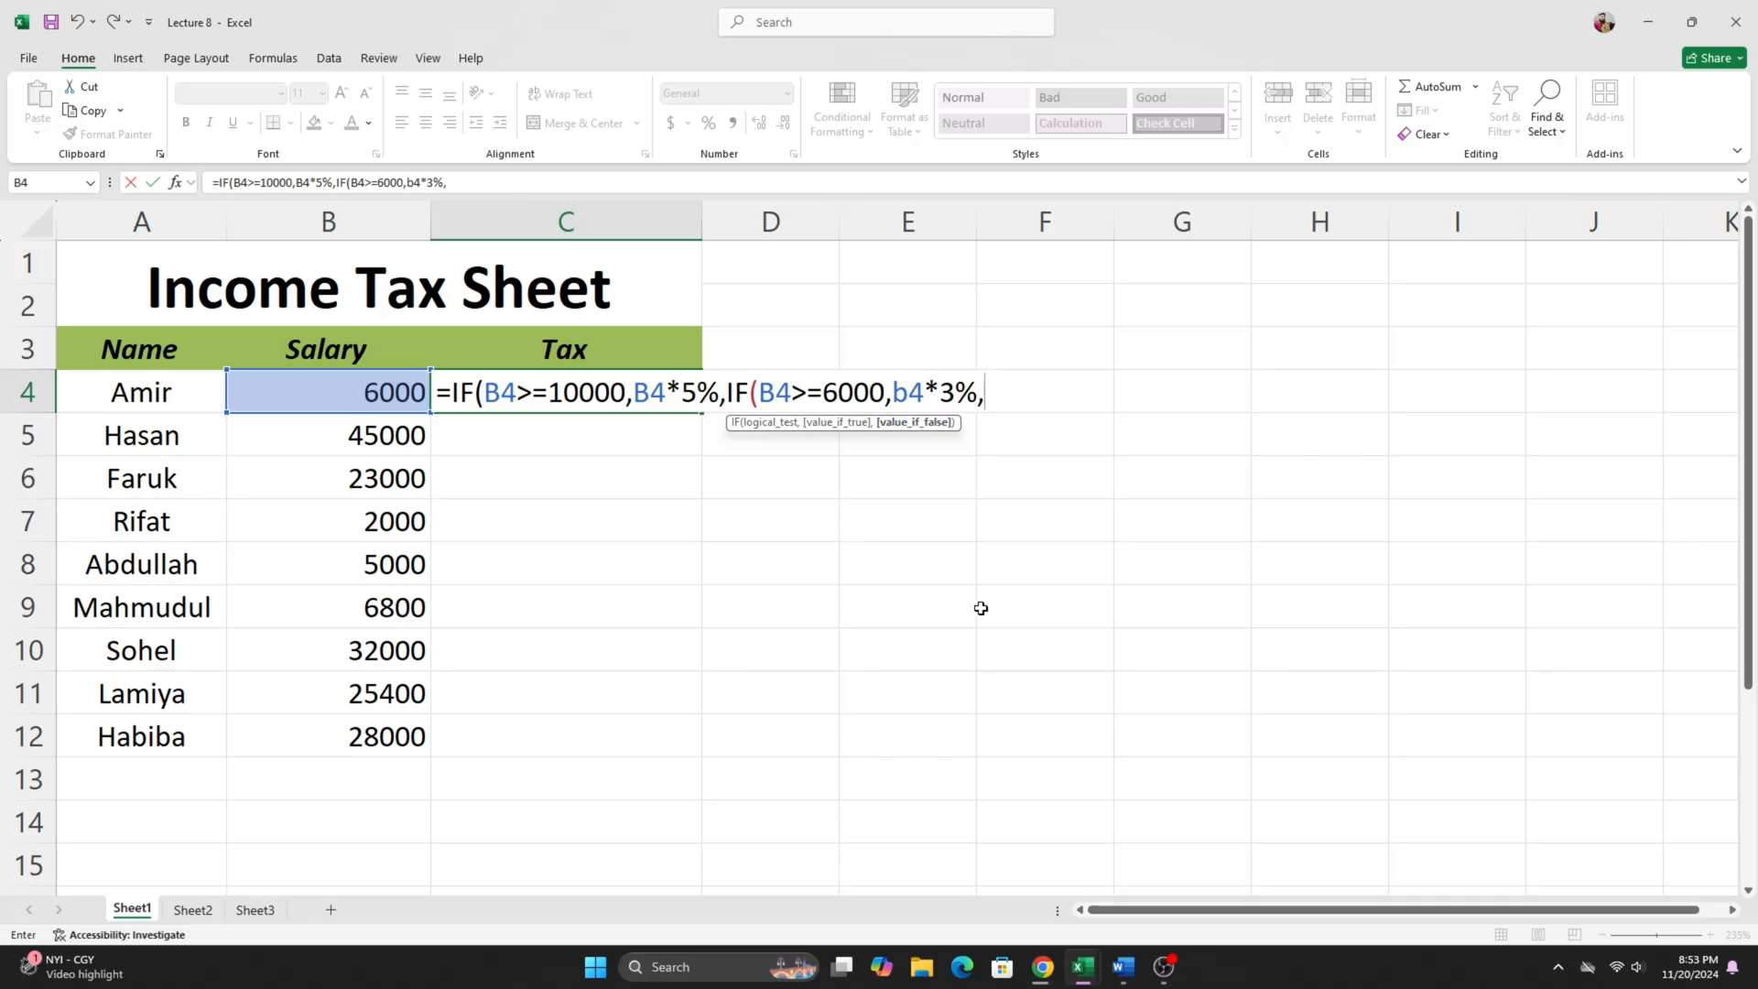
text(if)
- Nest a third IF in C4's formula with the test B4>=4000, checking the last tax condition in the Word document
key(Tab)
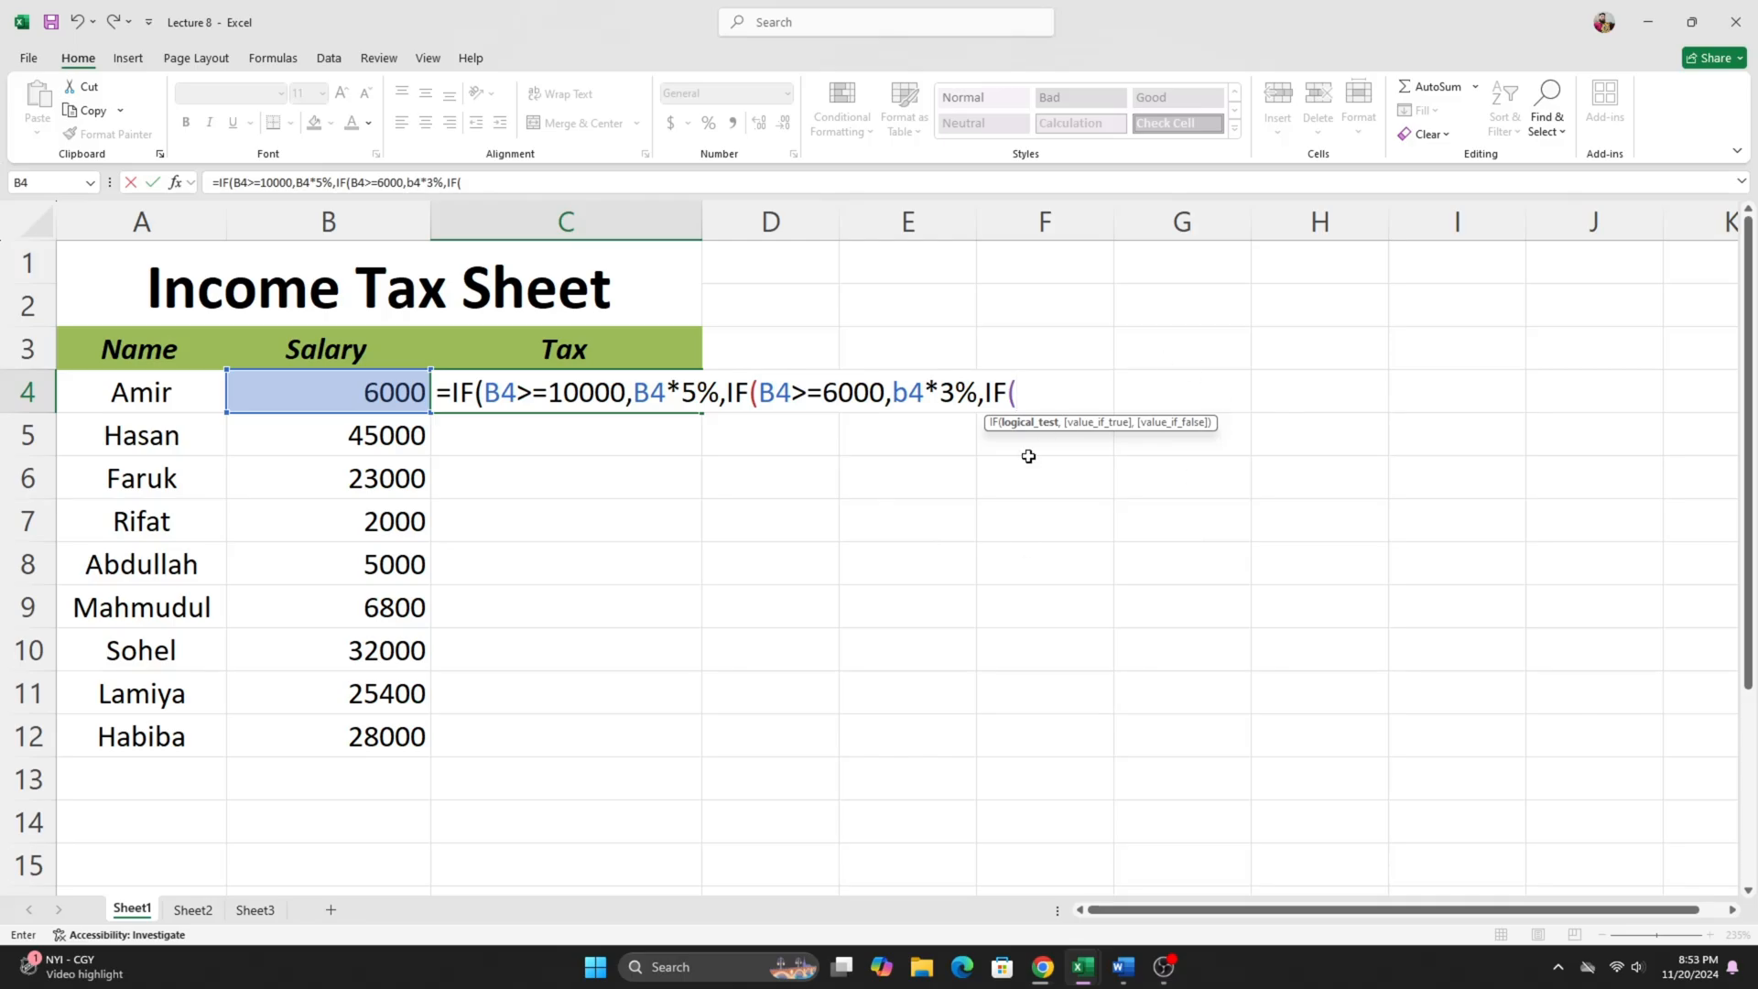
click(1123, 966)
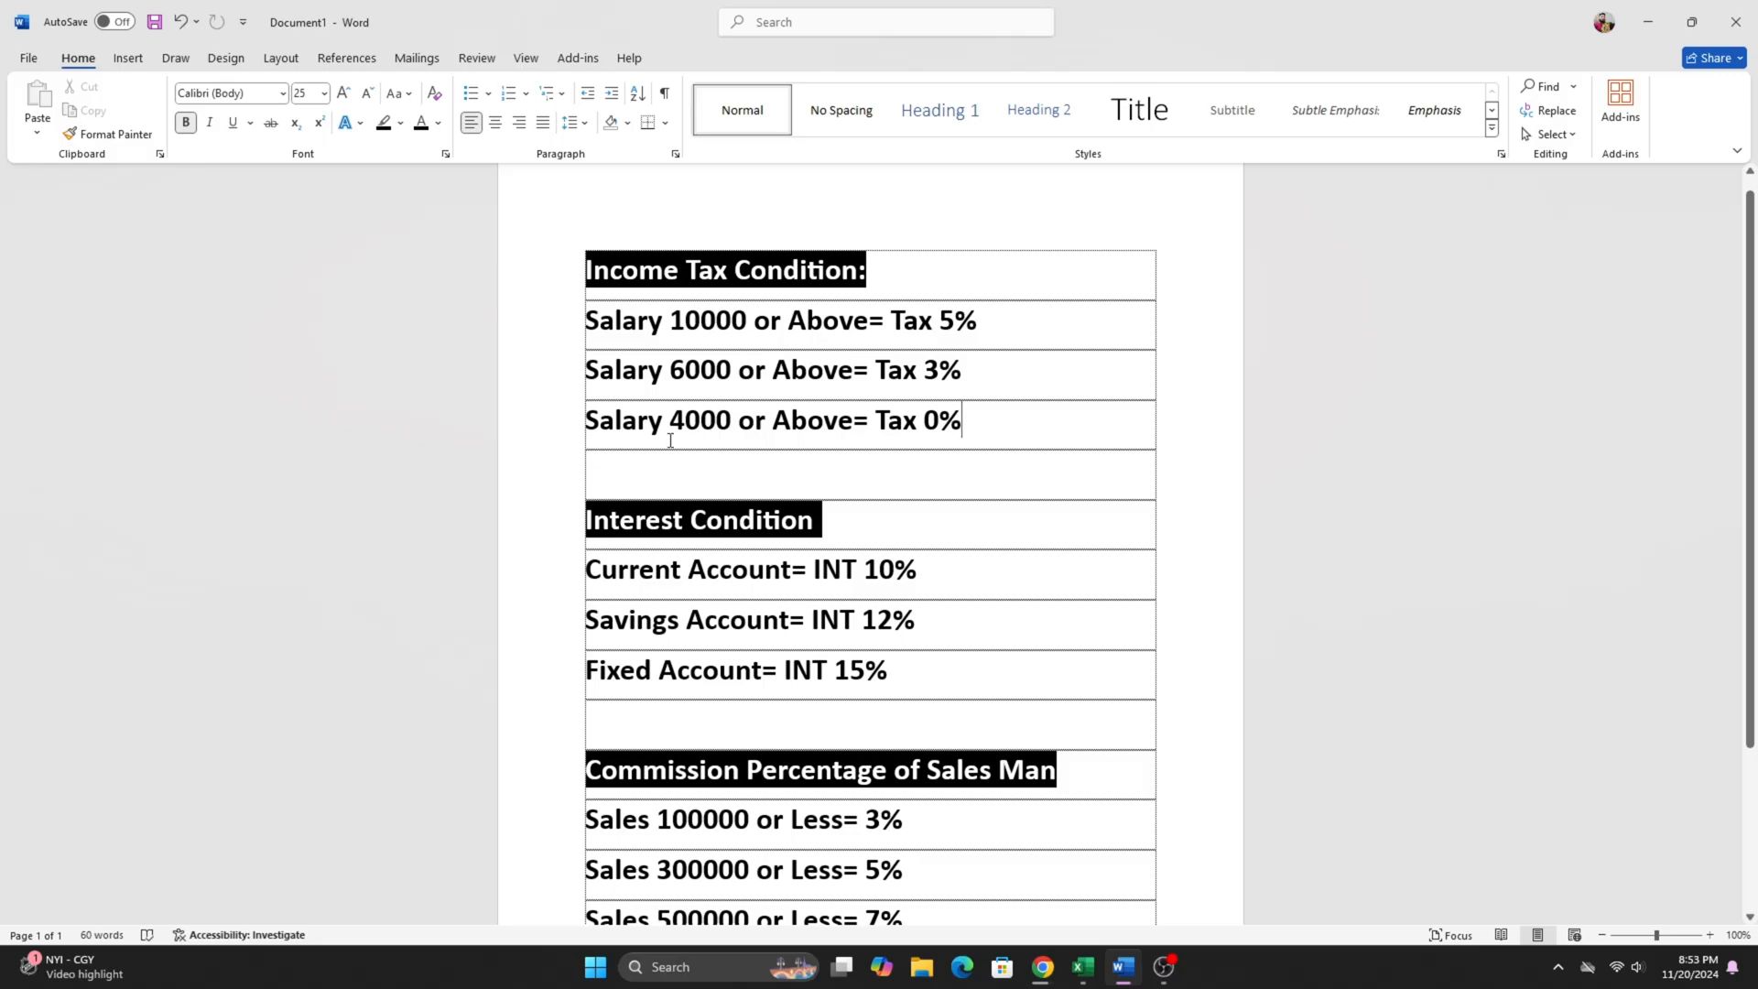
click(1645, 20)
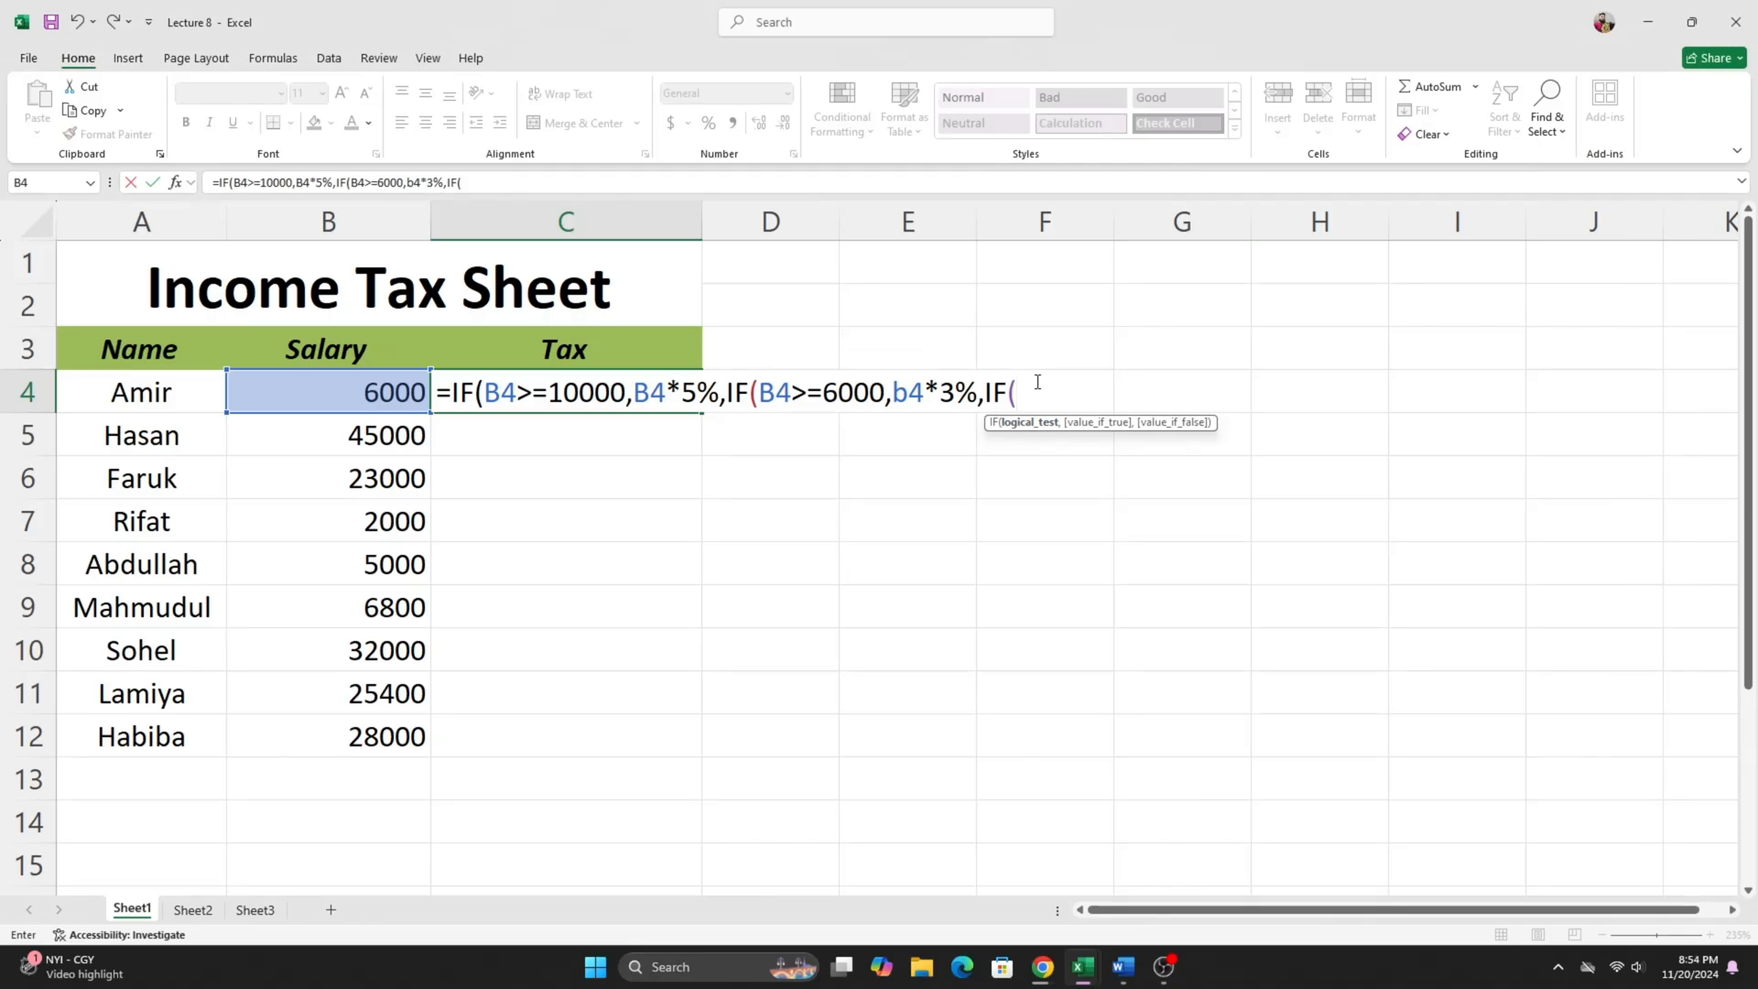
text(b4)
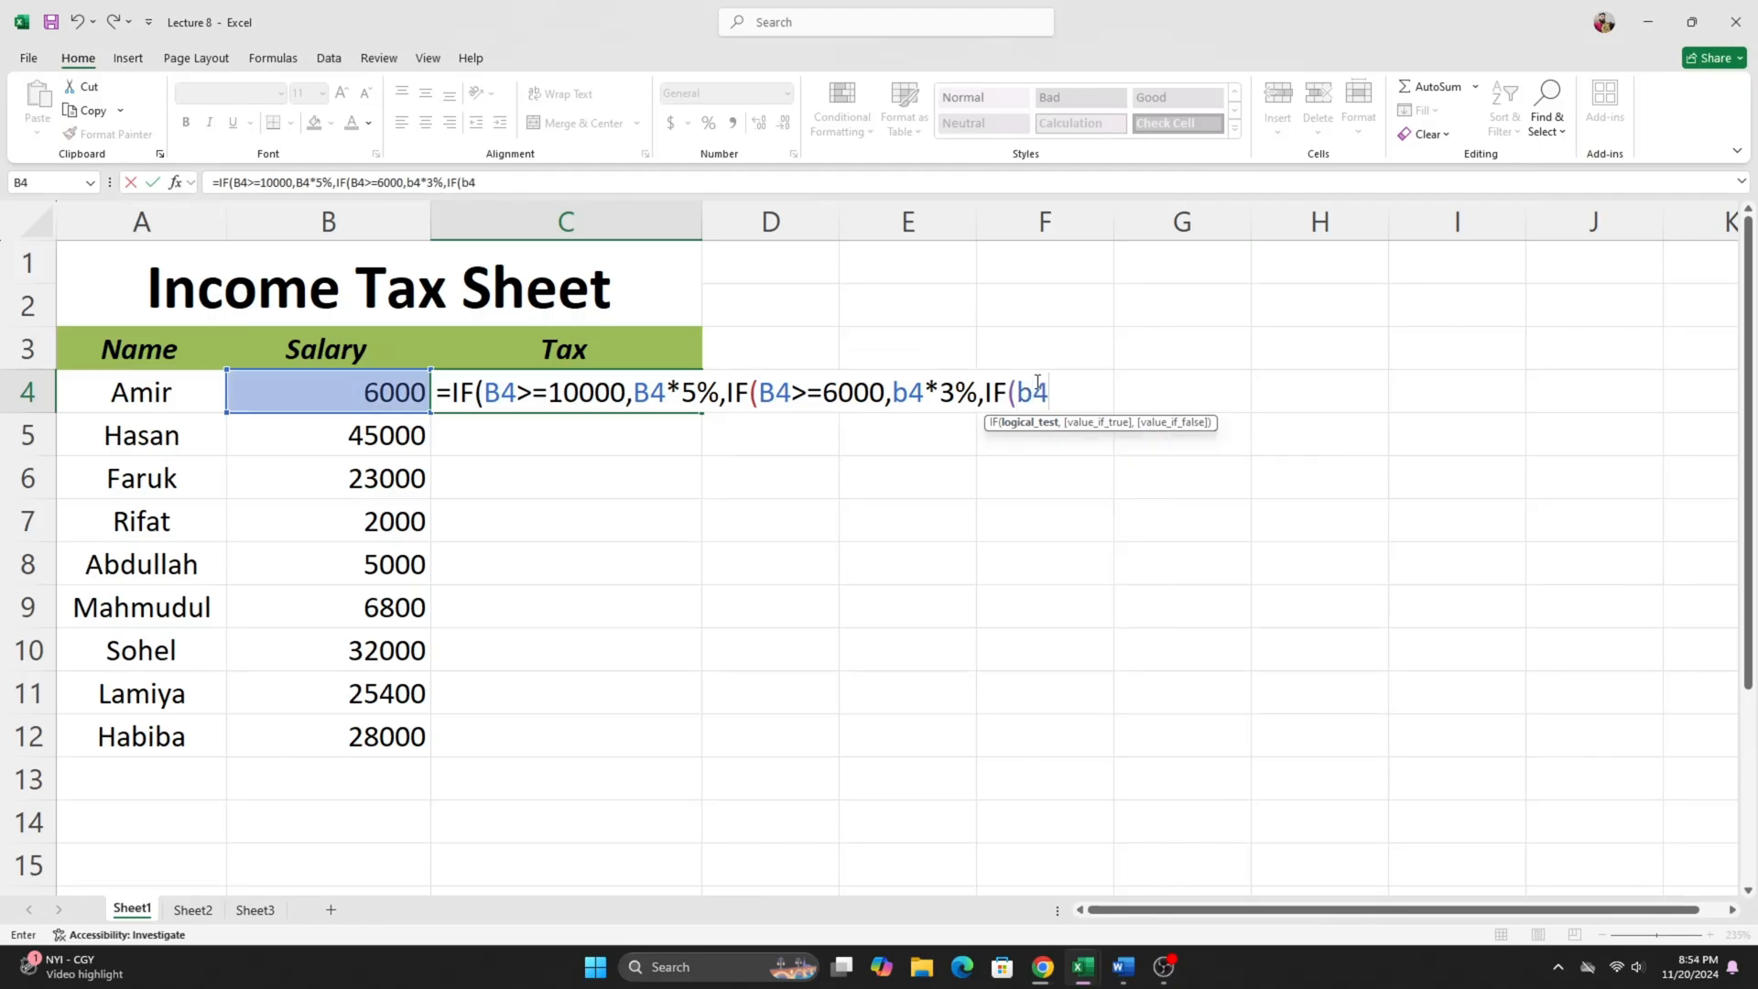
text(>=4000)
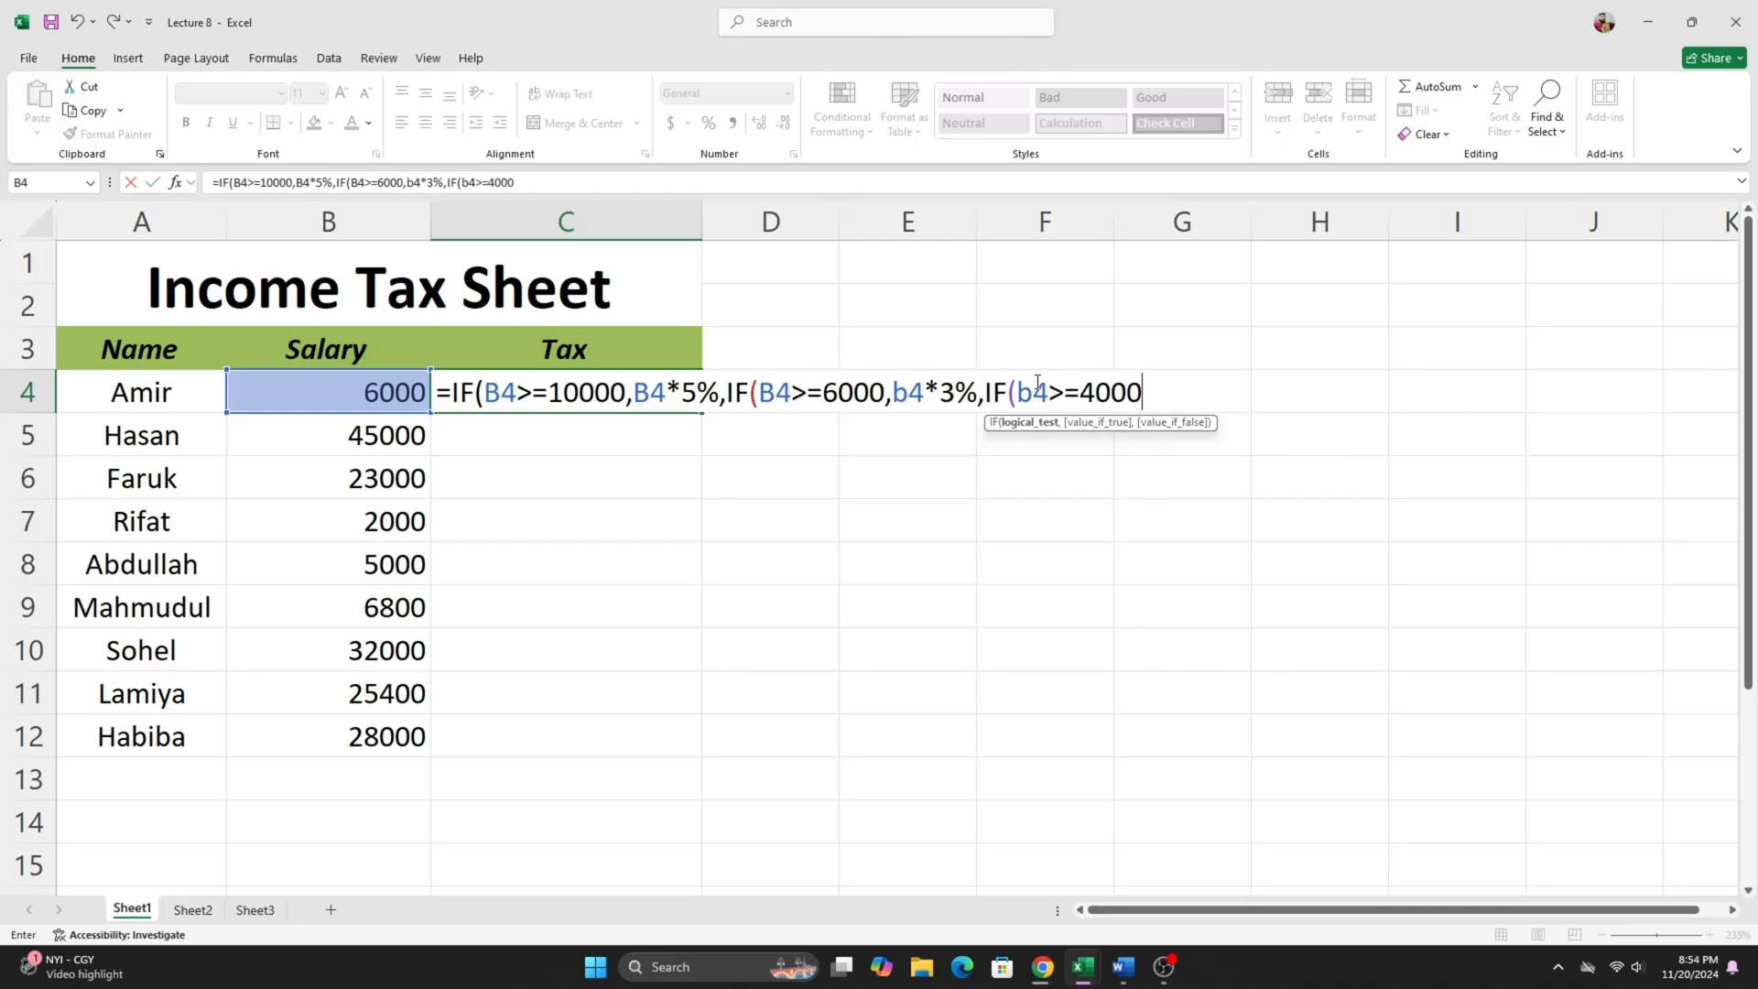
text(,)
- Enter B4*0% as the third IF's value if true, close all three IF functions and confirm the formula in C4
text(b4)
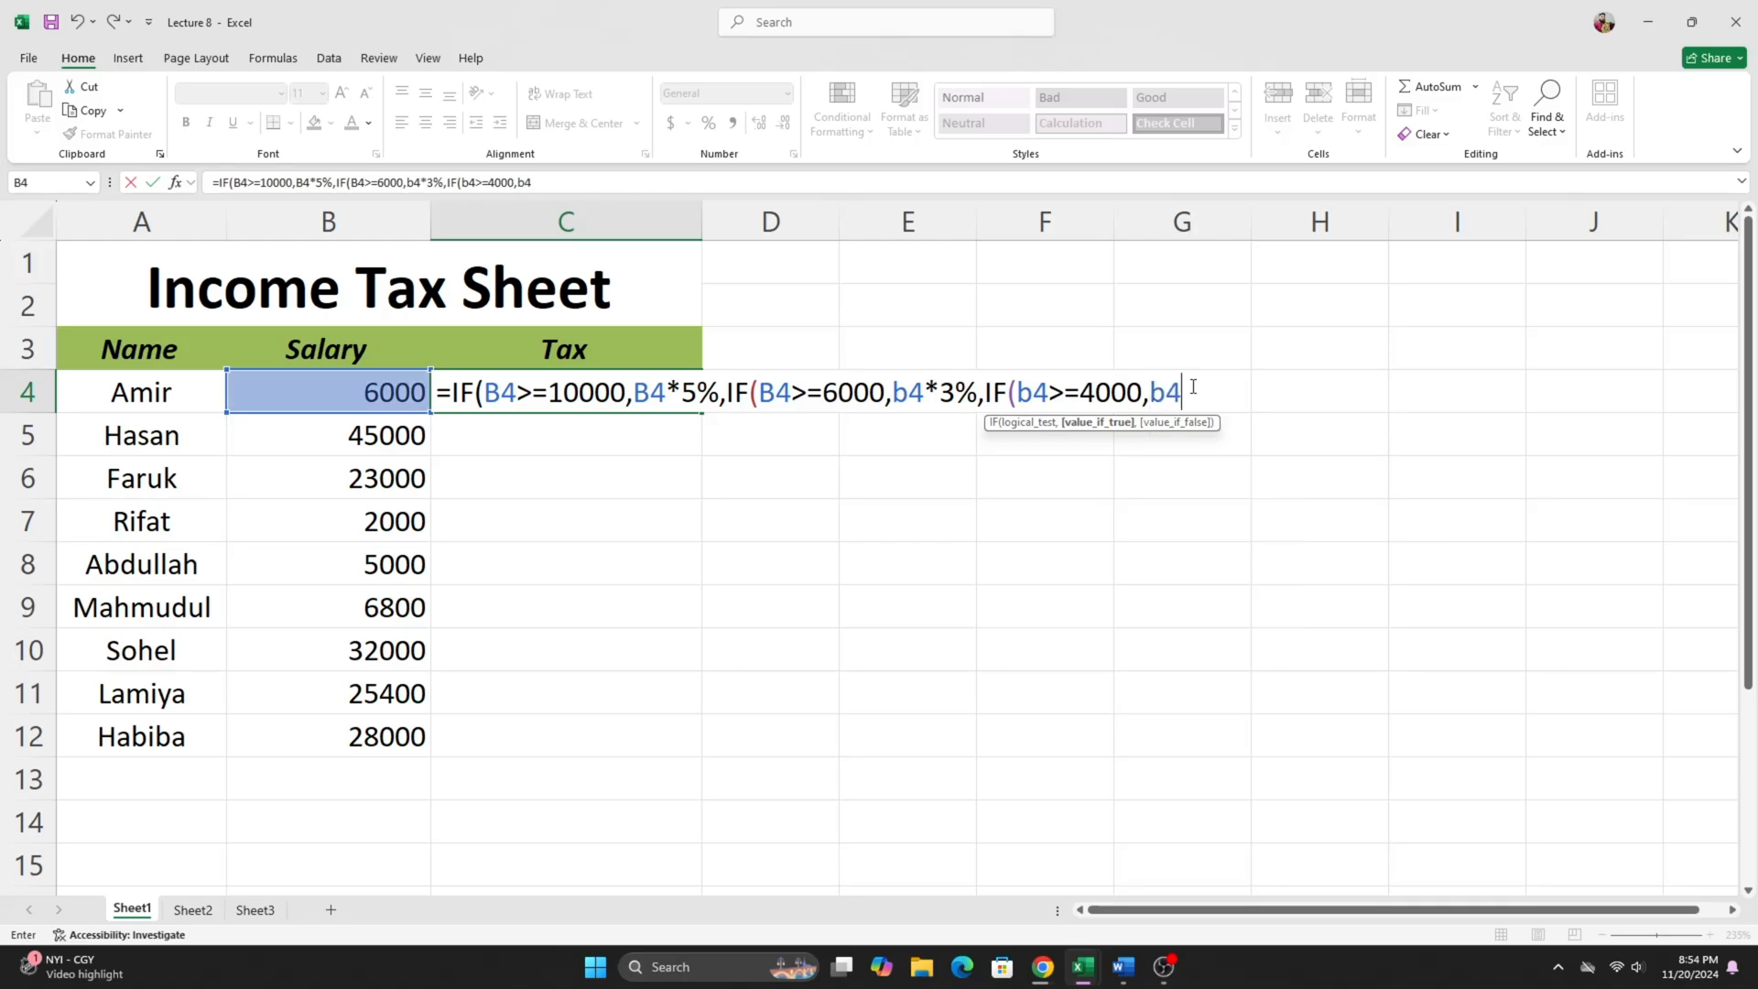
text(*0%)
text())))
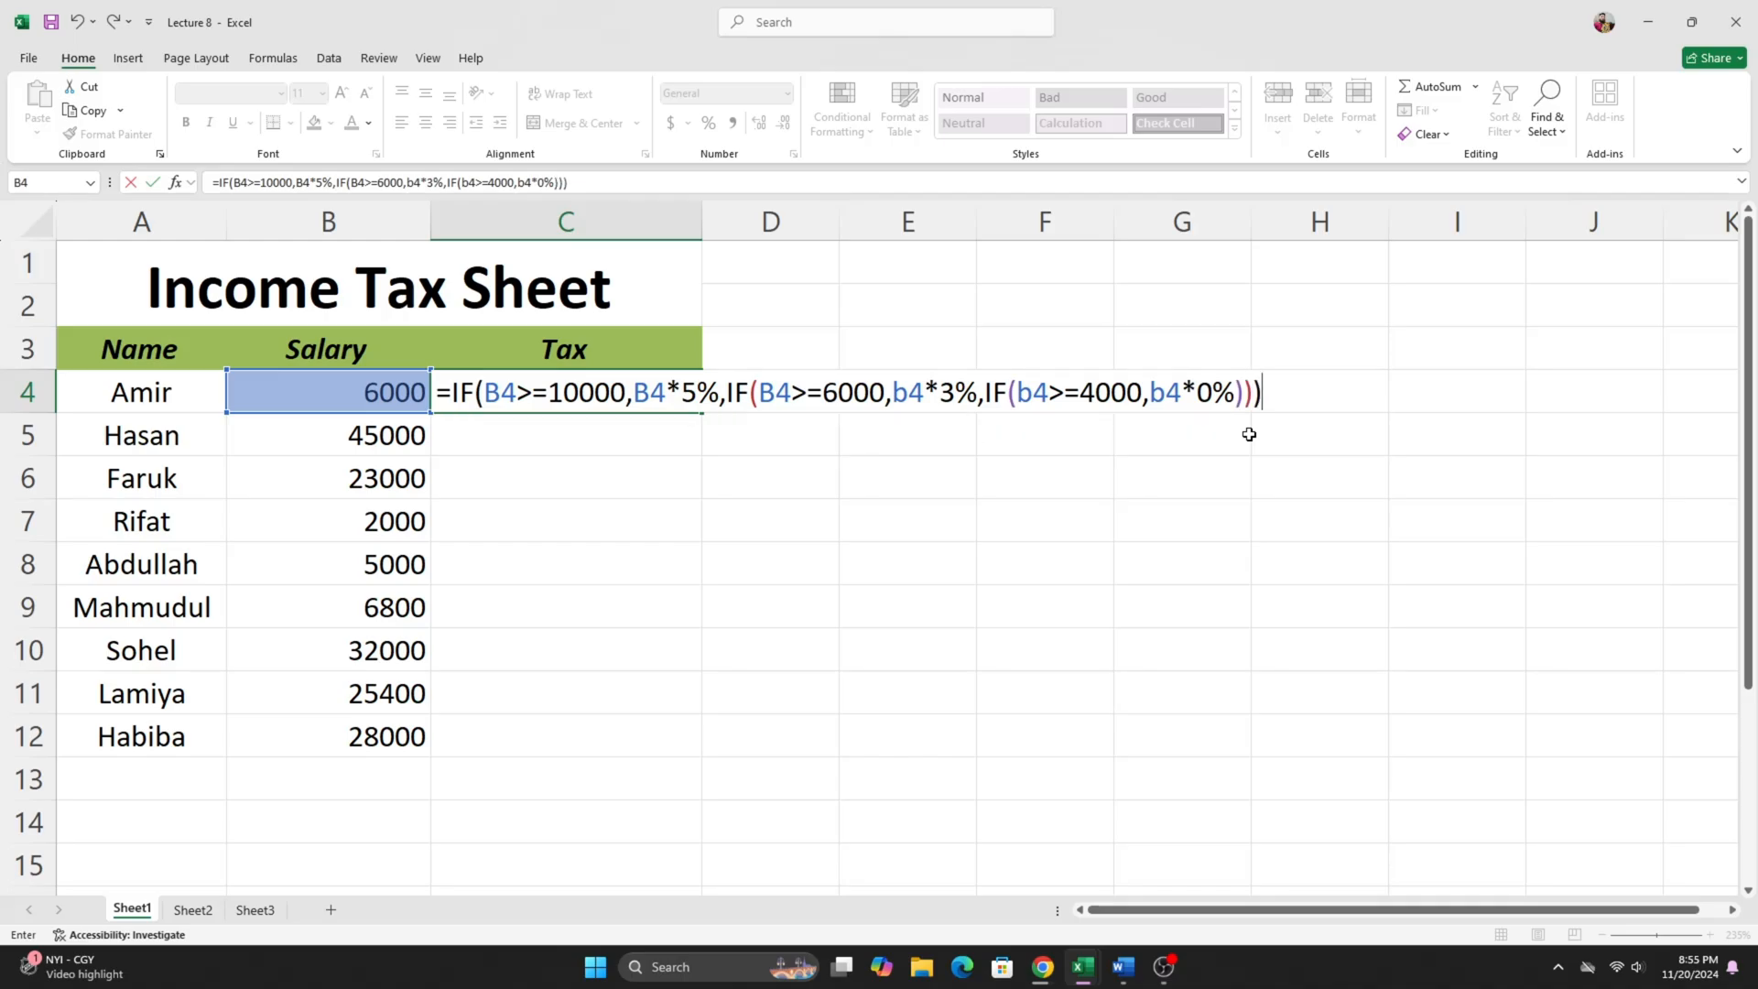
key(Return)
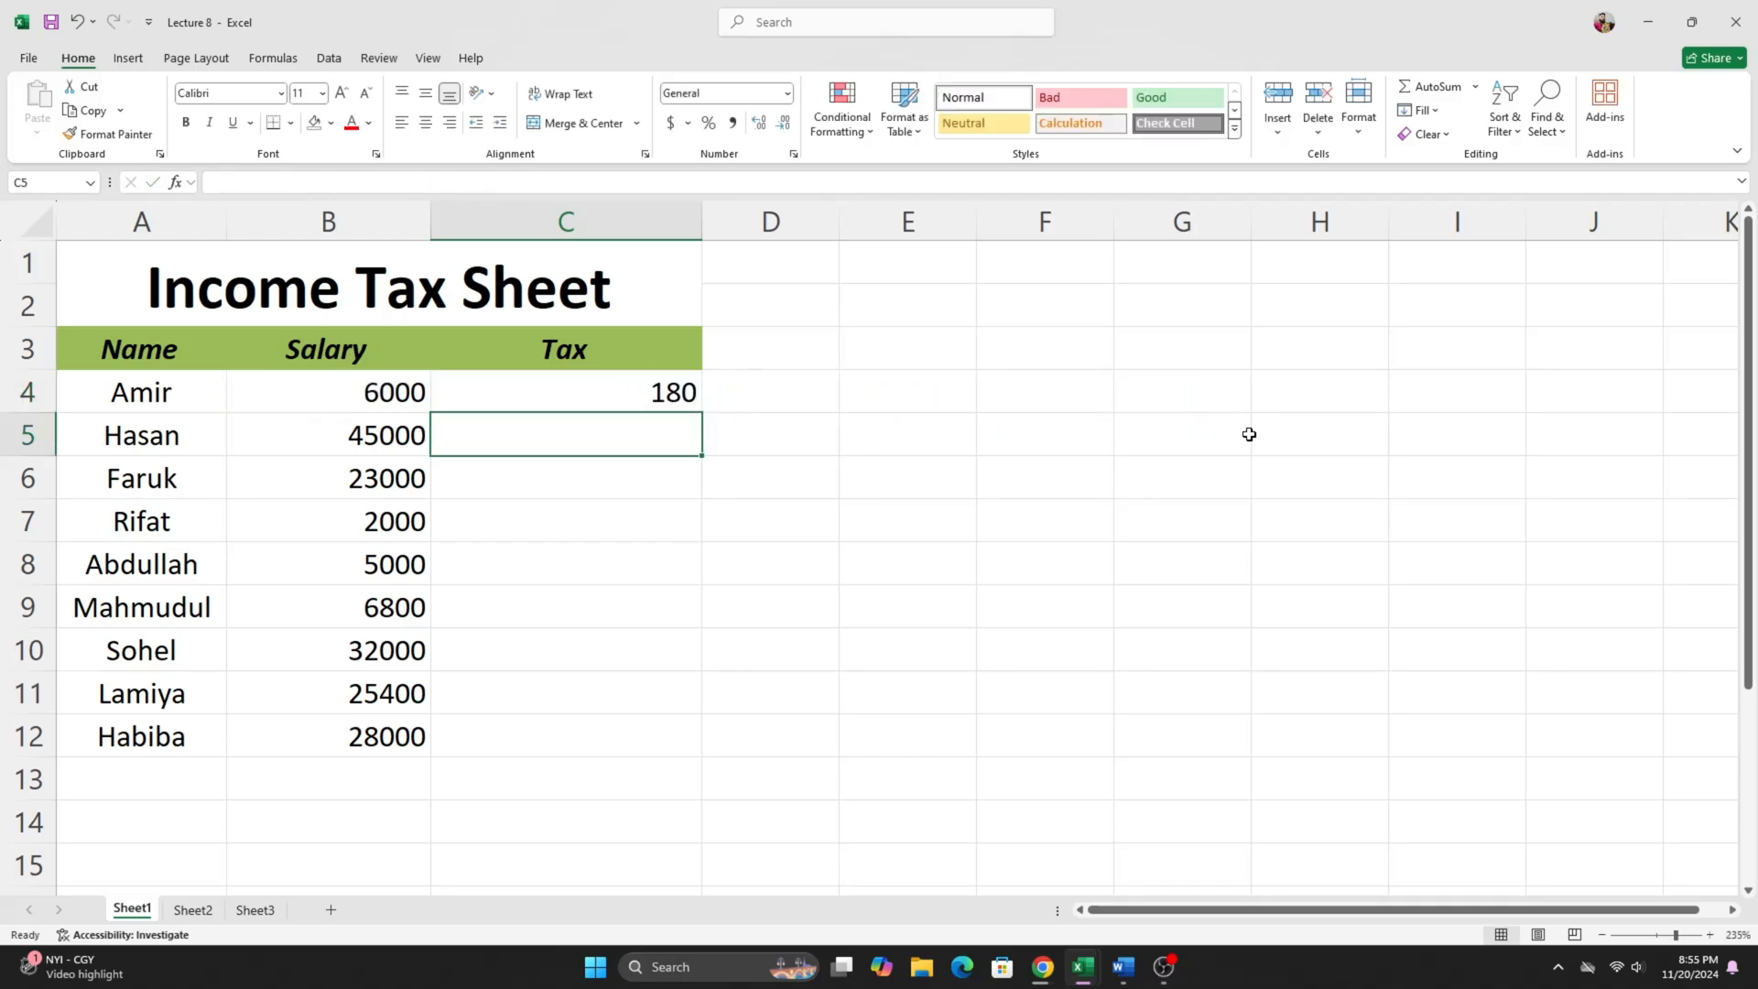
- Fill the nested IF tax formula from C4 down through C12 for the remaining employees
click(644, 400)
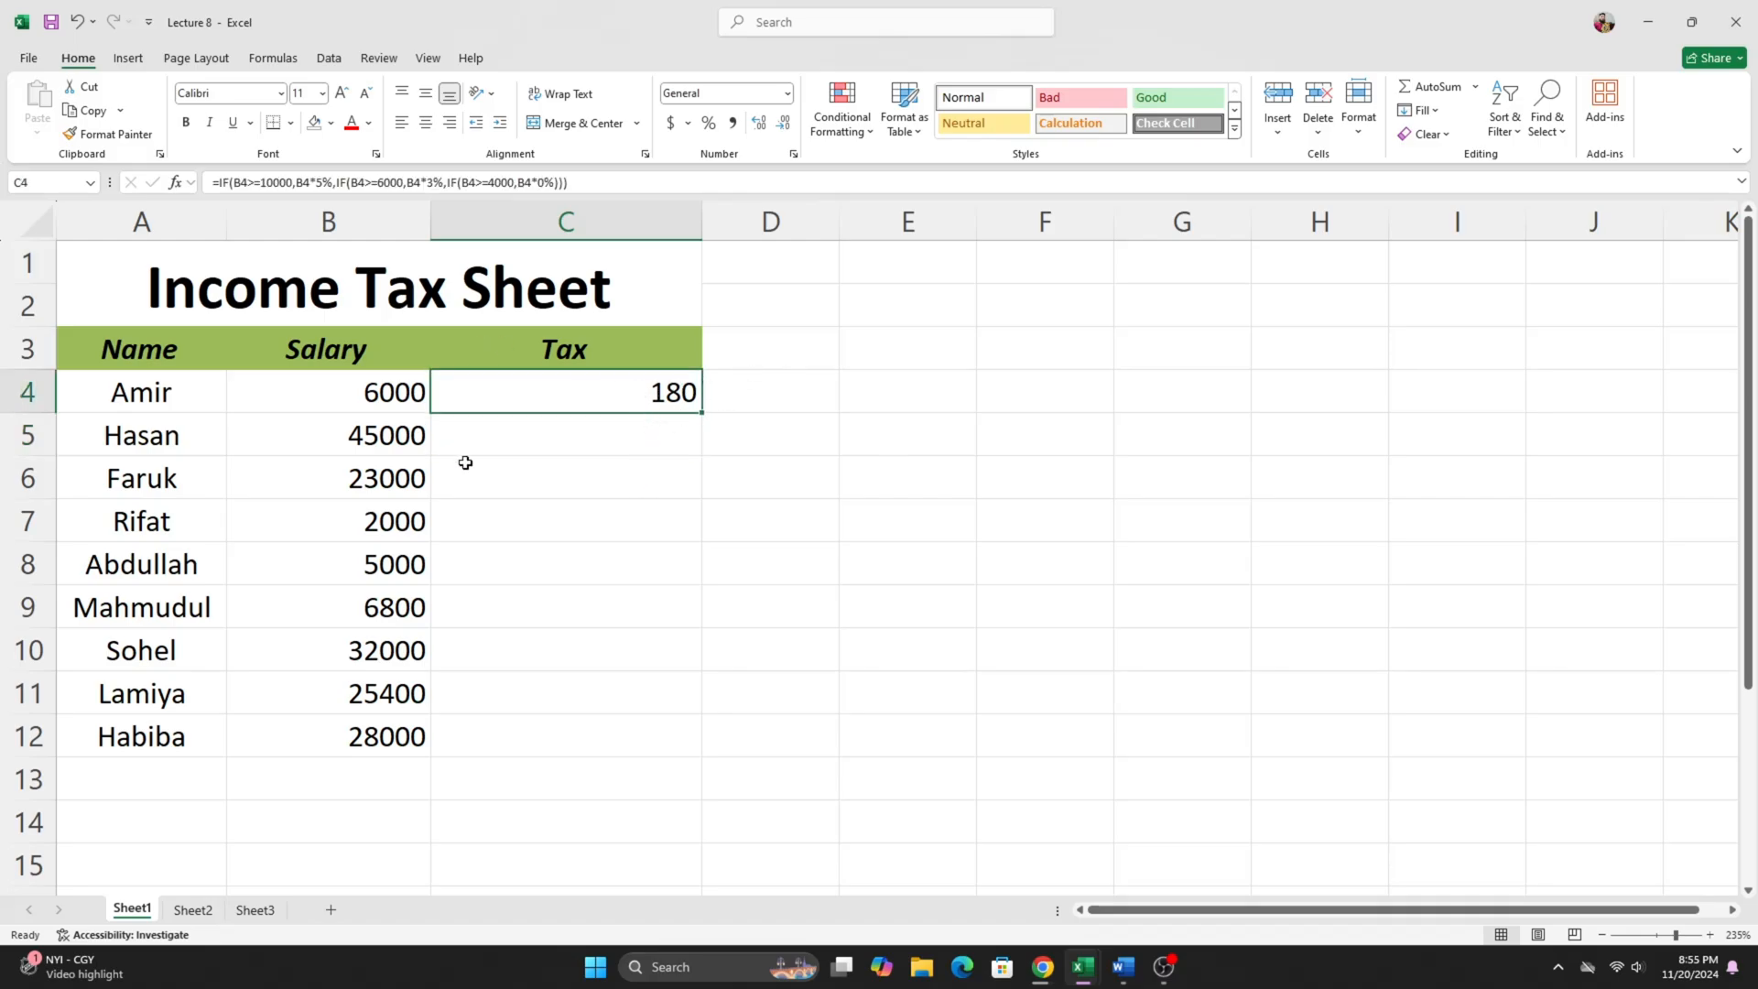
drag(324, 385, 609, 389)
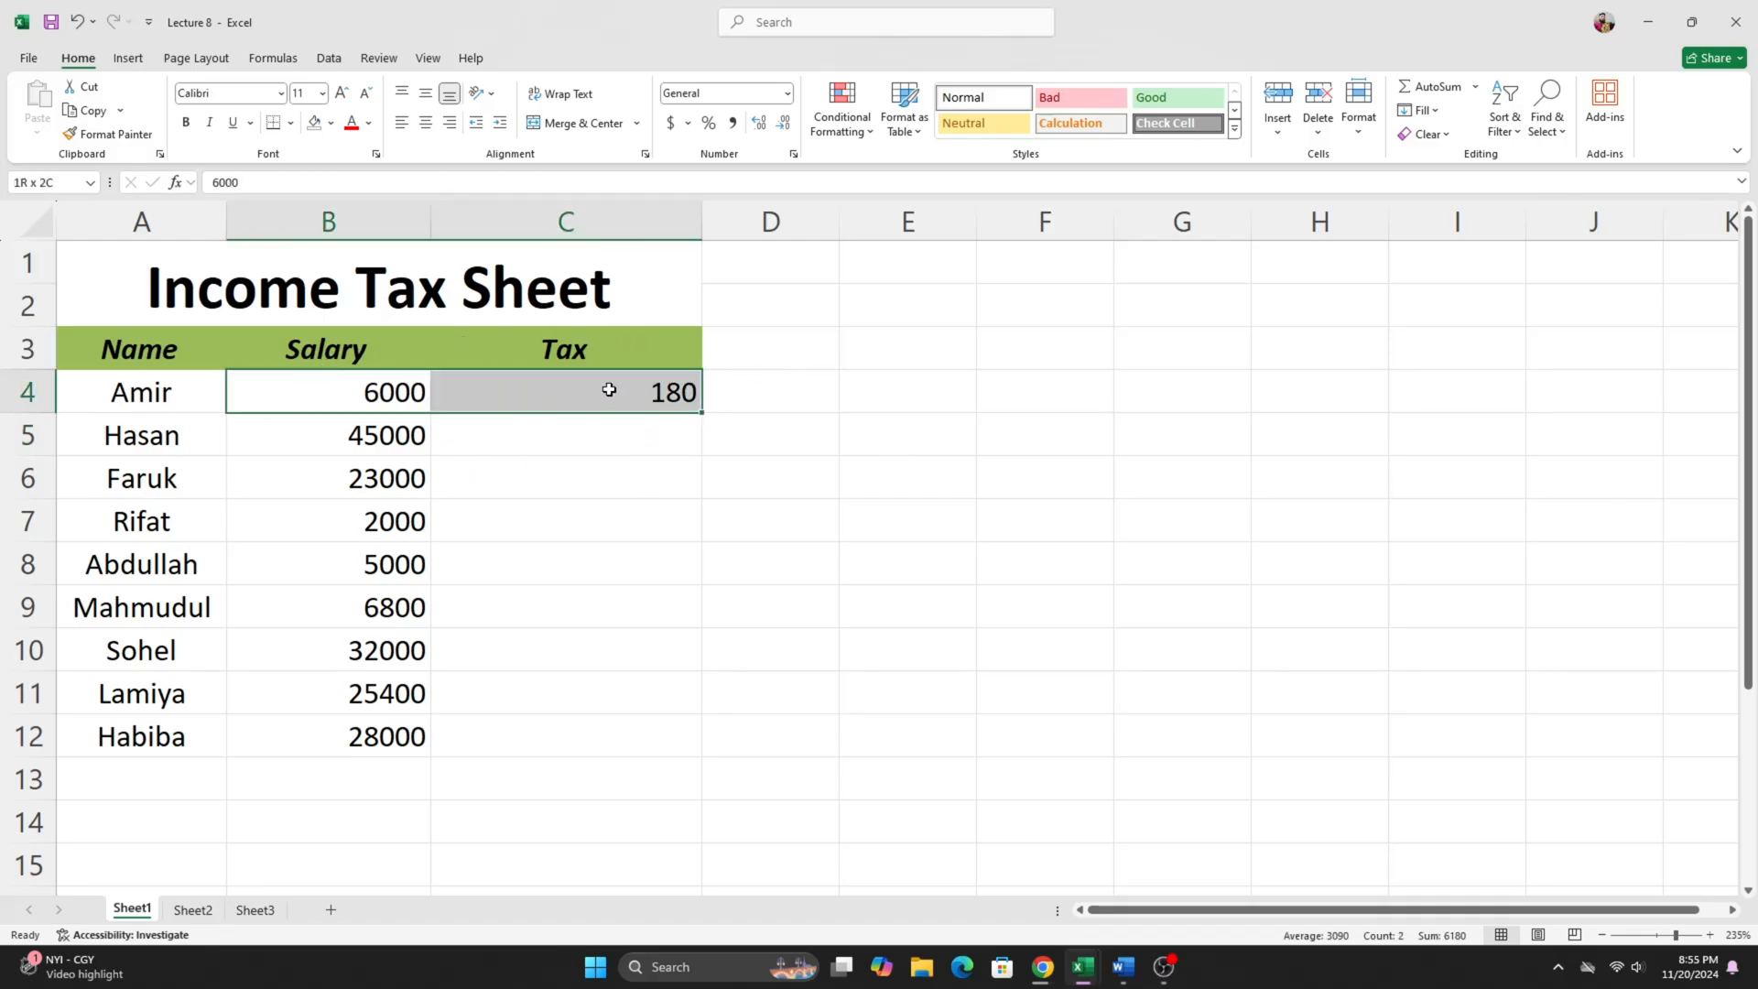
click(628, 461)
click(616, 396)
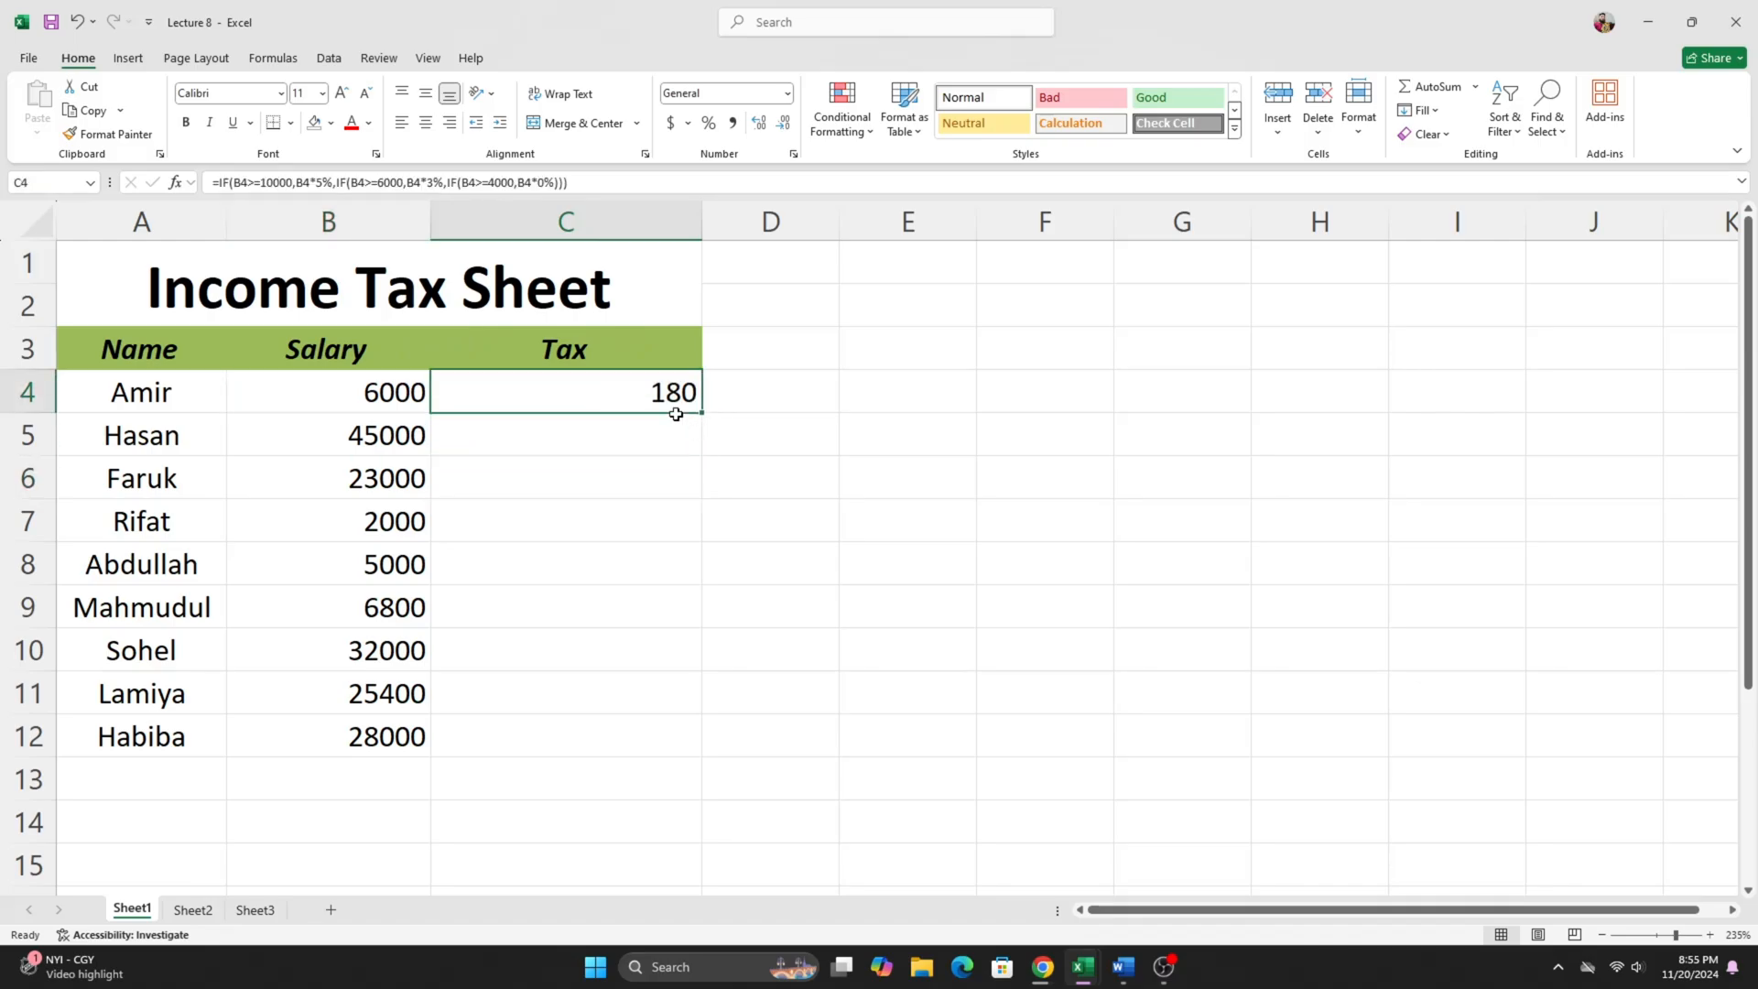
click(568, 428)
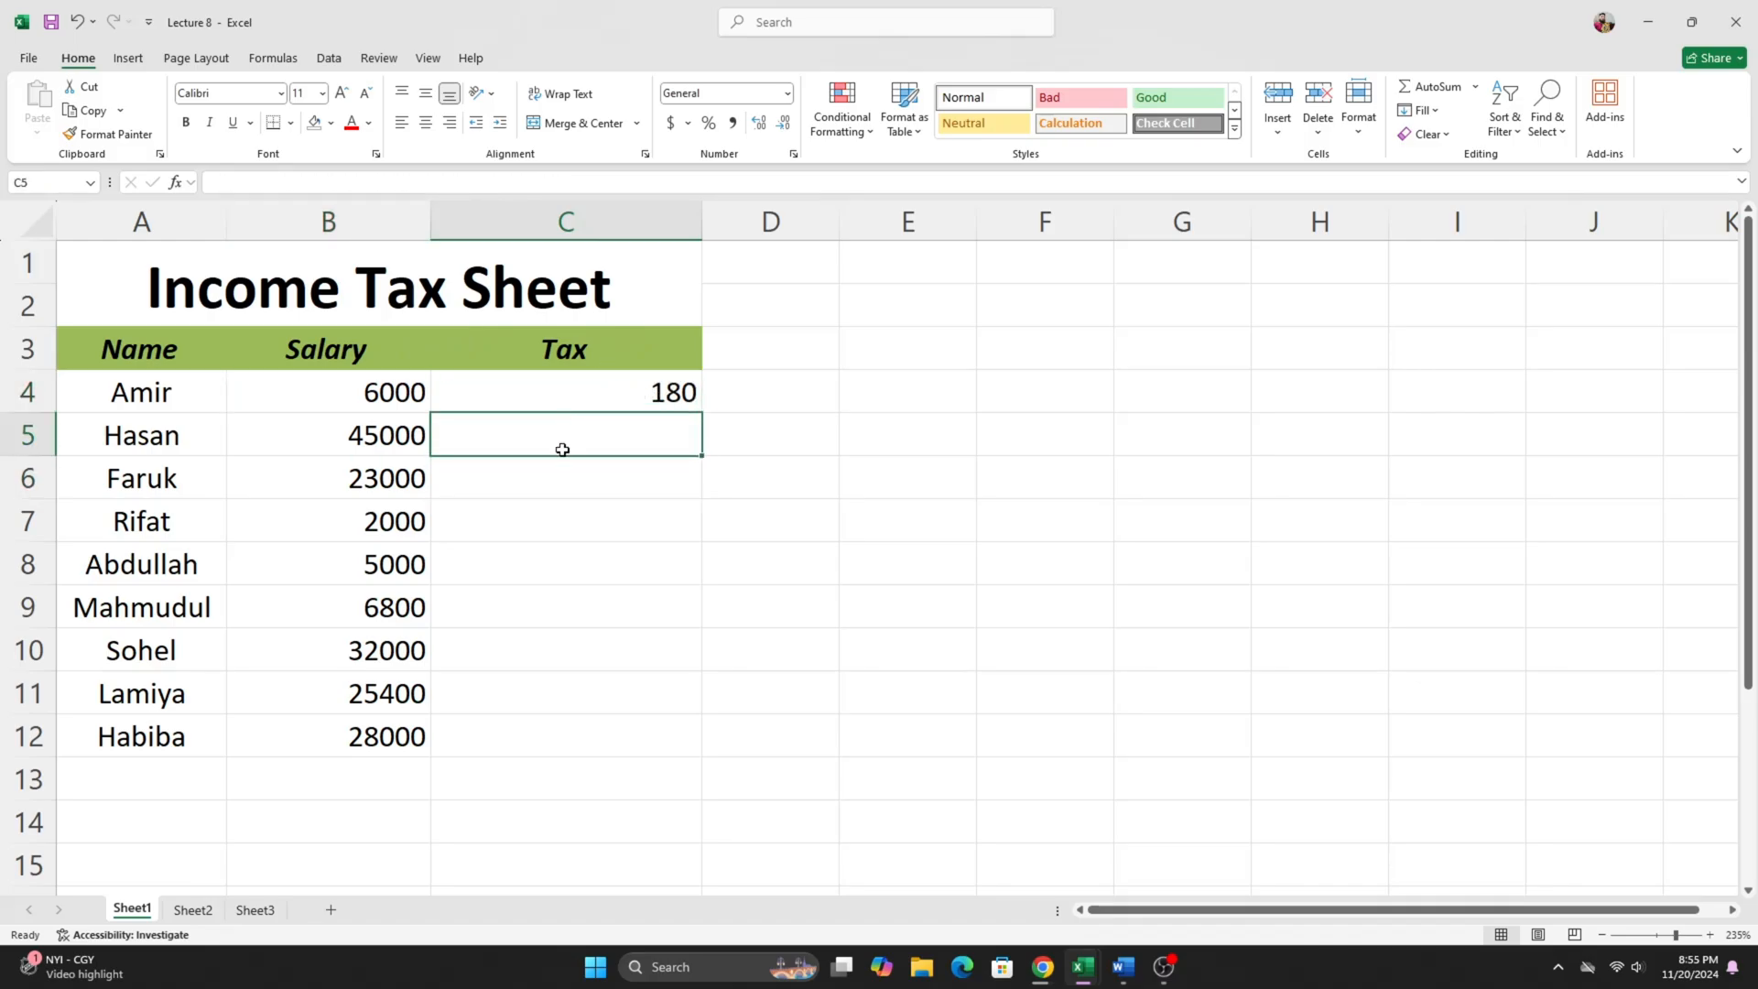
drag(562, 450, 561, 718)
click(831, 493)
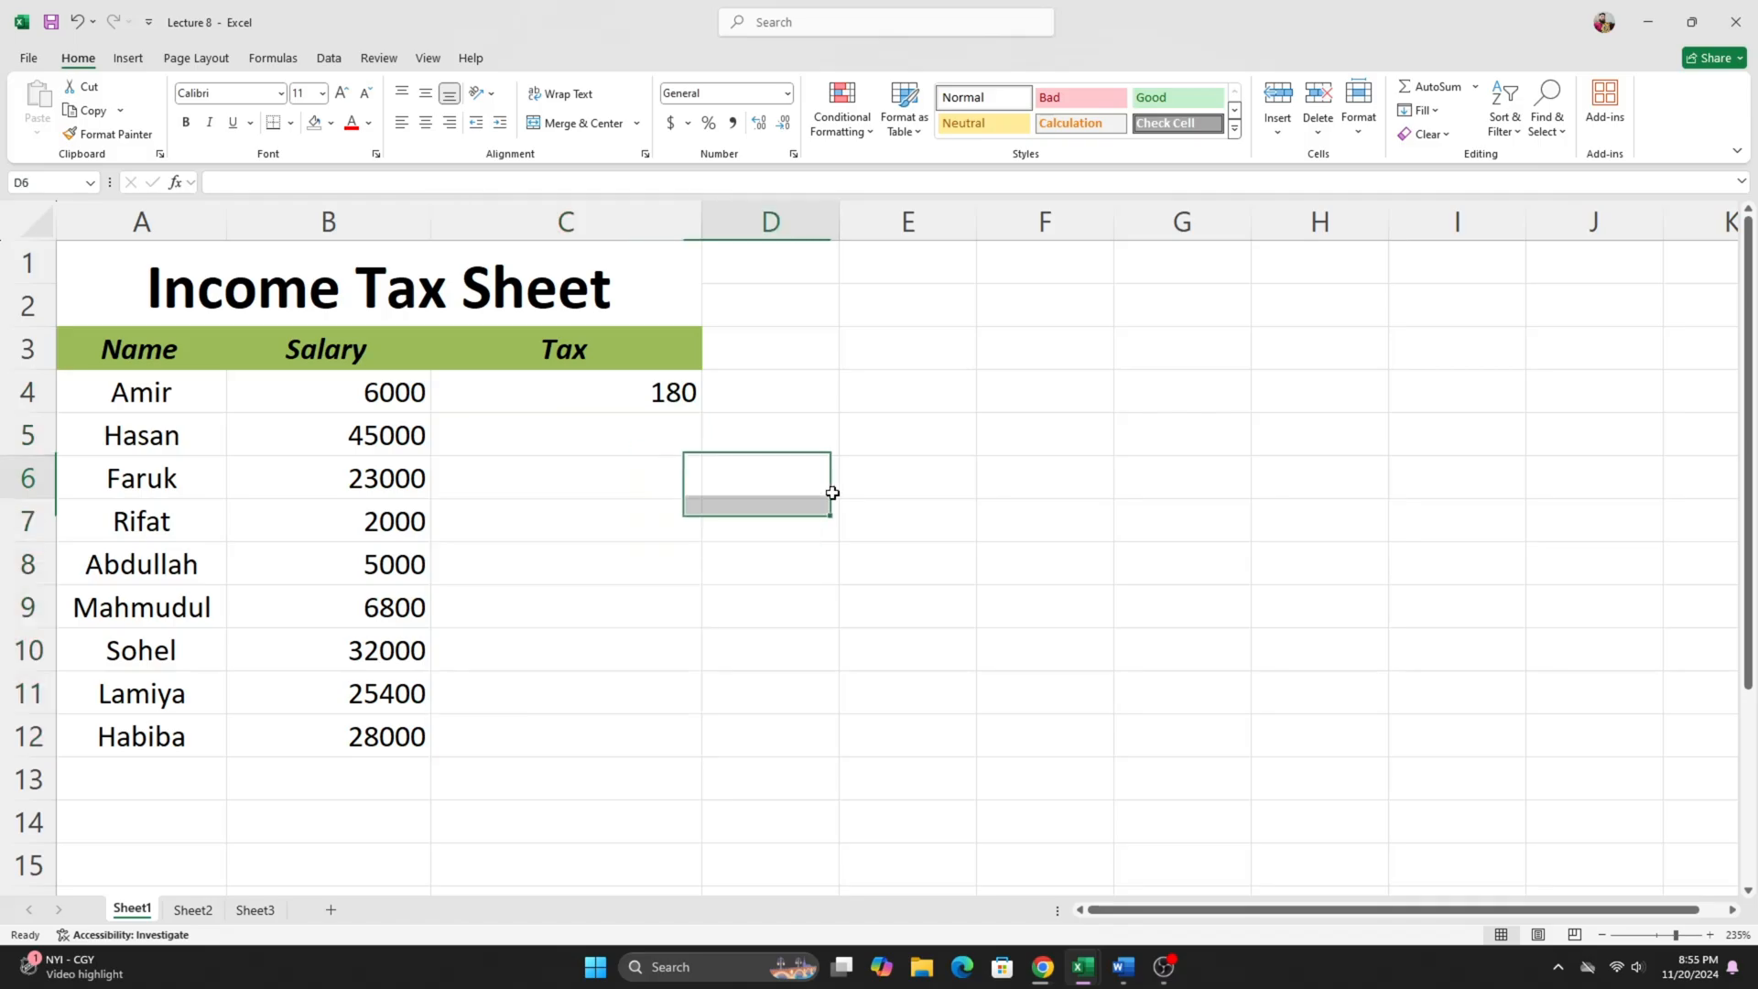
drag(530, 438, 538, 722)
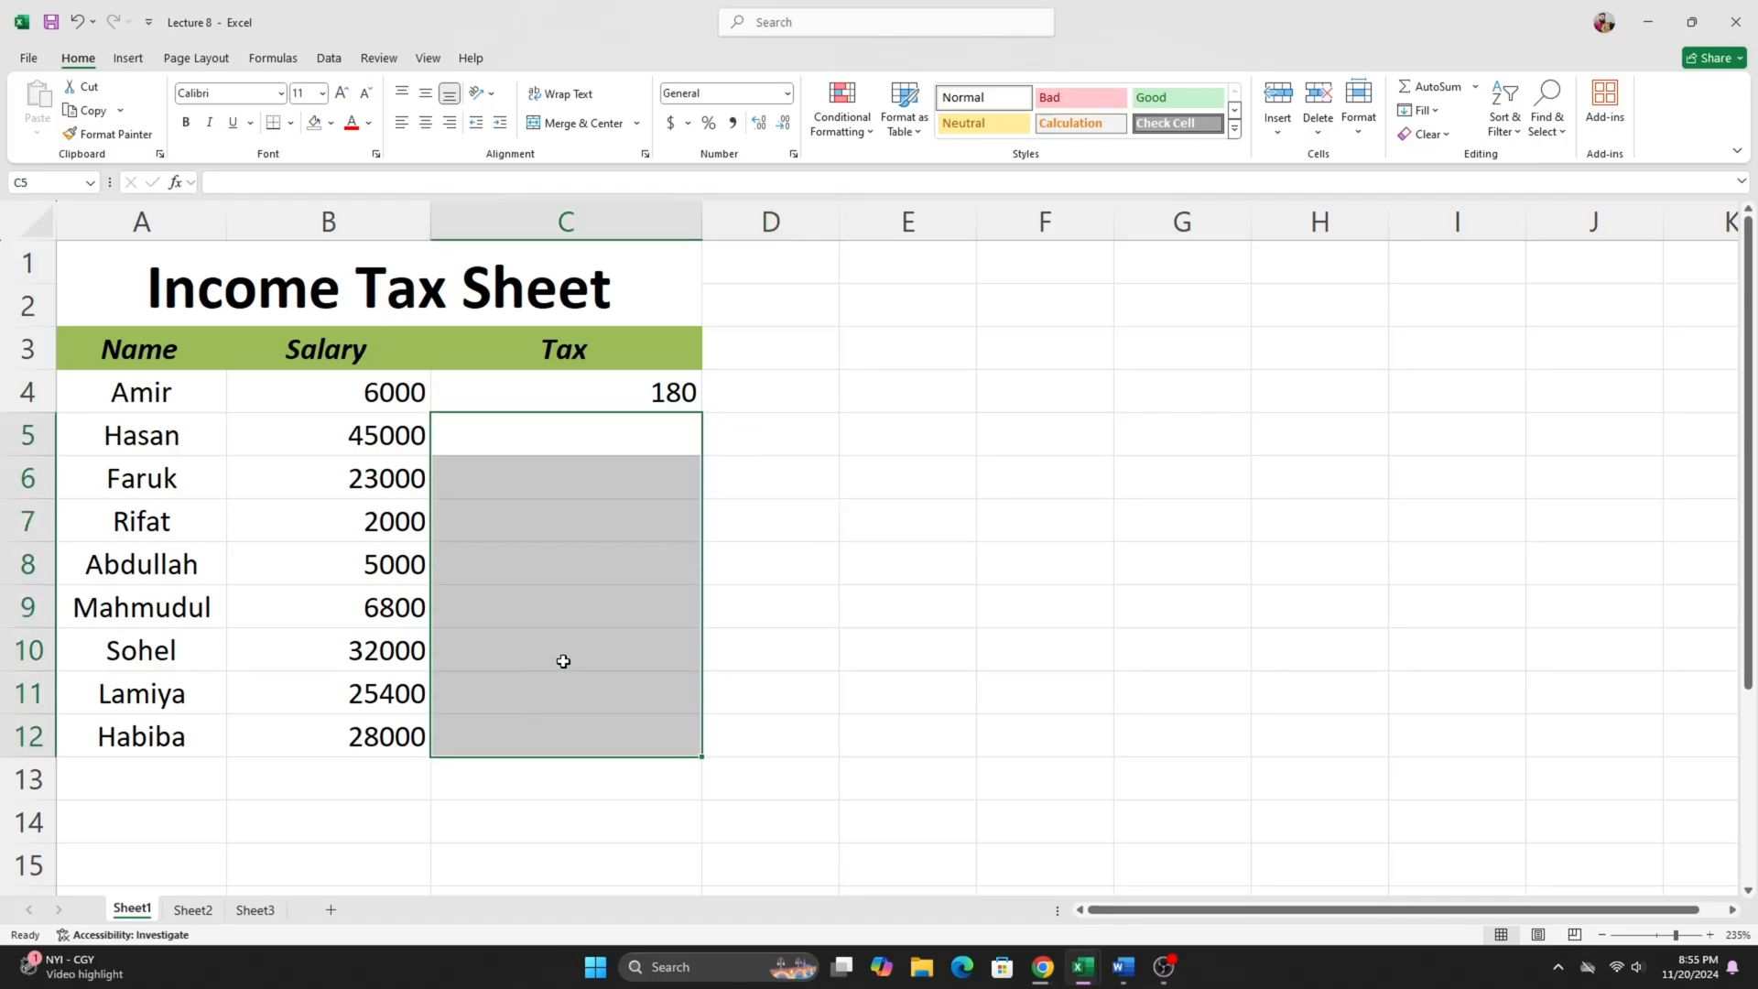
click(870, 420)
click(642, 395)
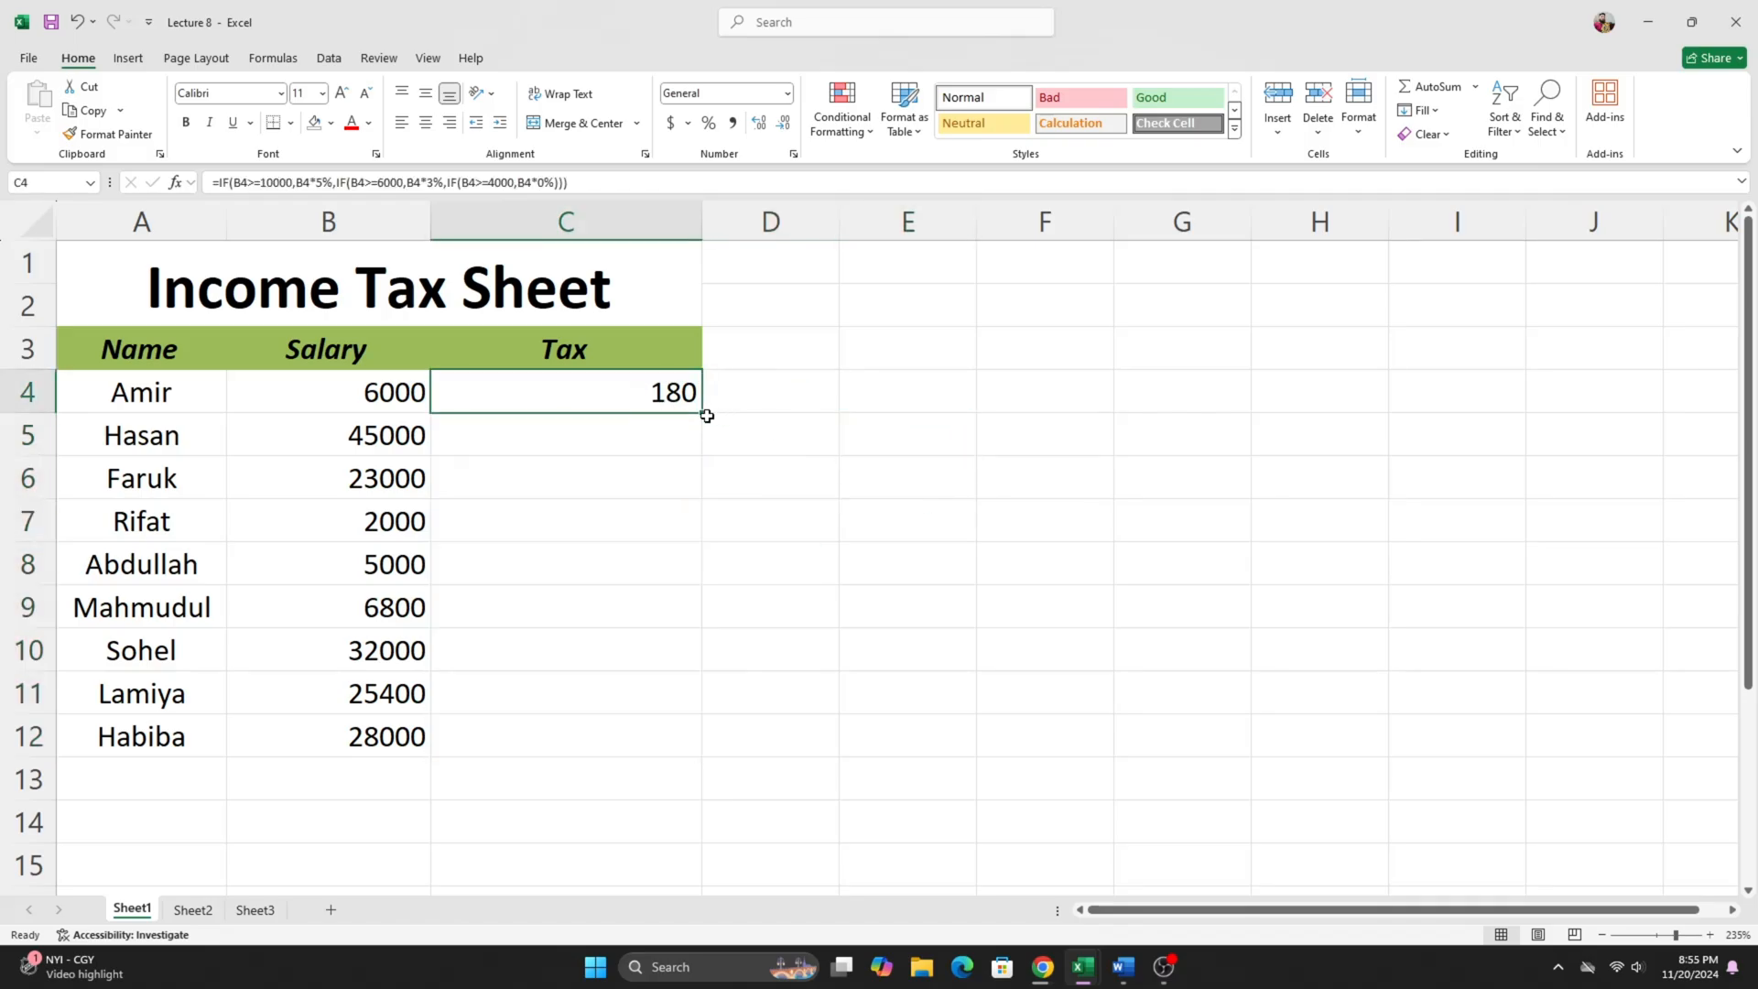
drag(703, 413, 661, 734)
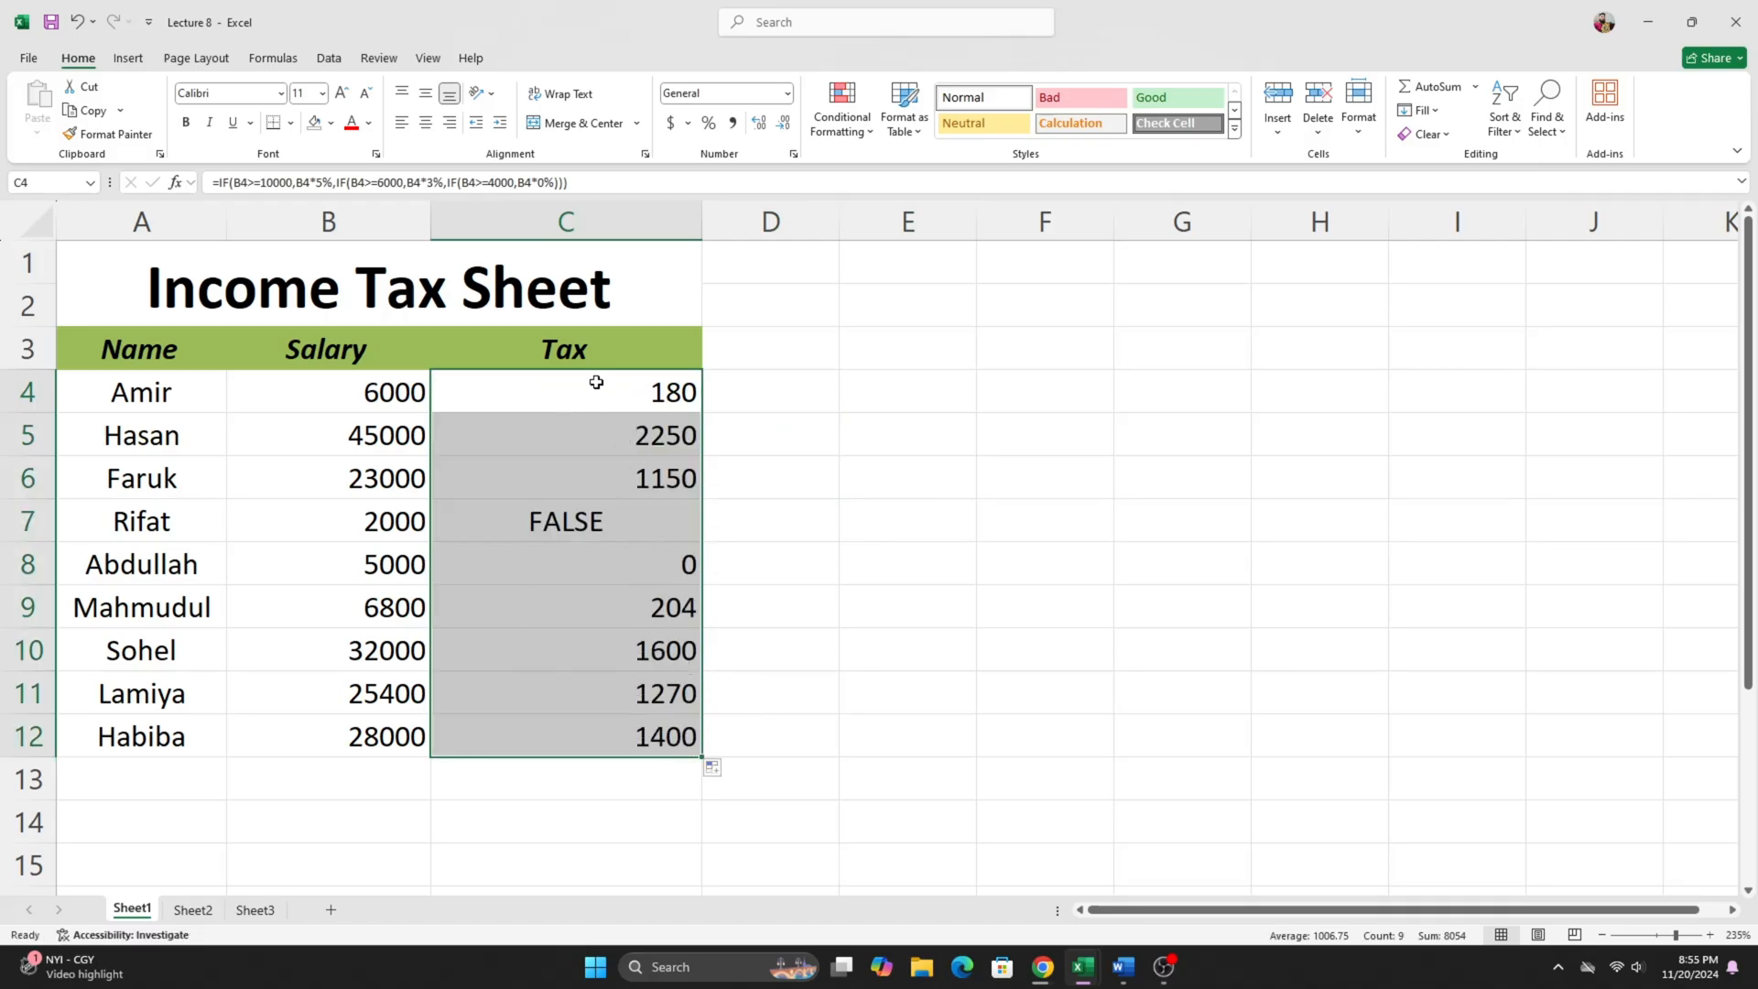
- Examine the filled Tax results in C4:C12, comparing the result in C7 with the salary in B7
click(546, 529)
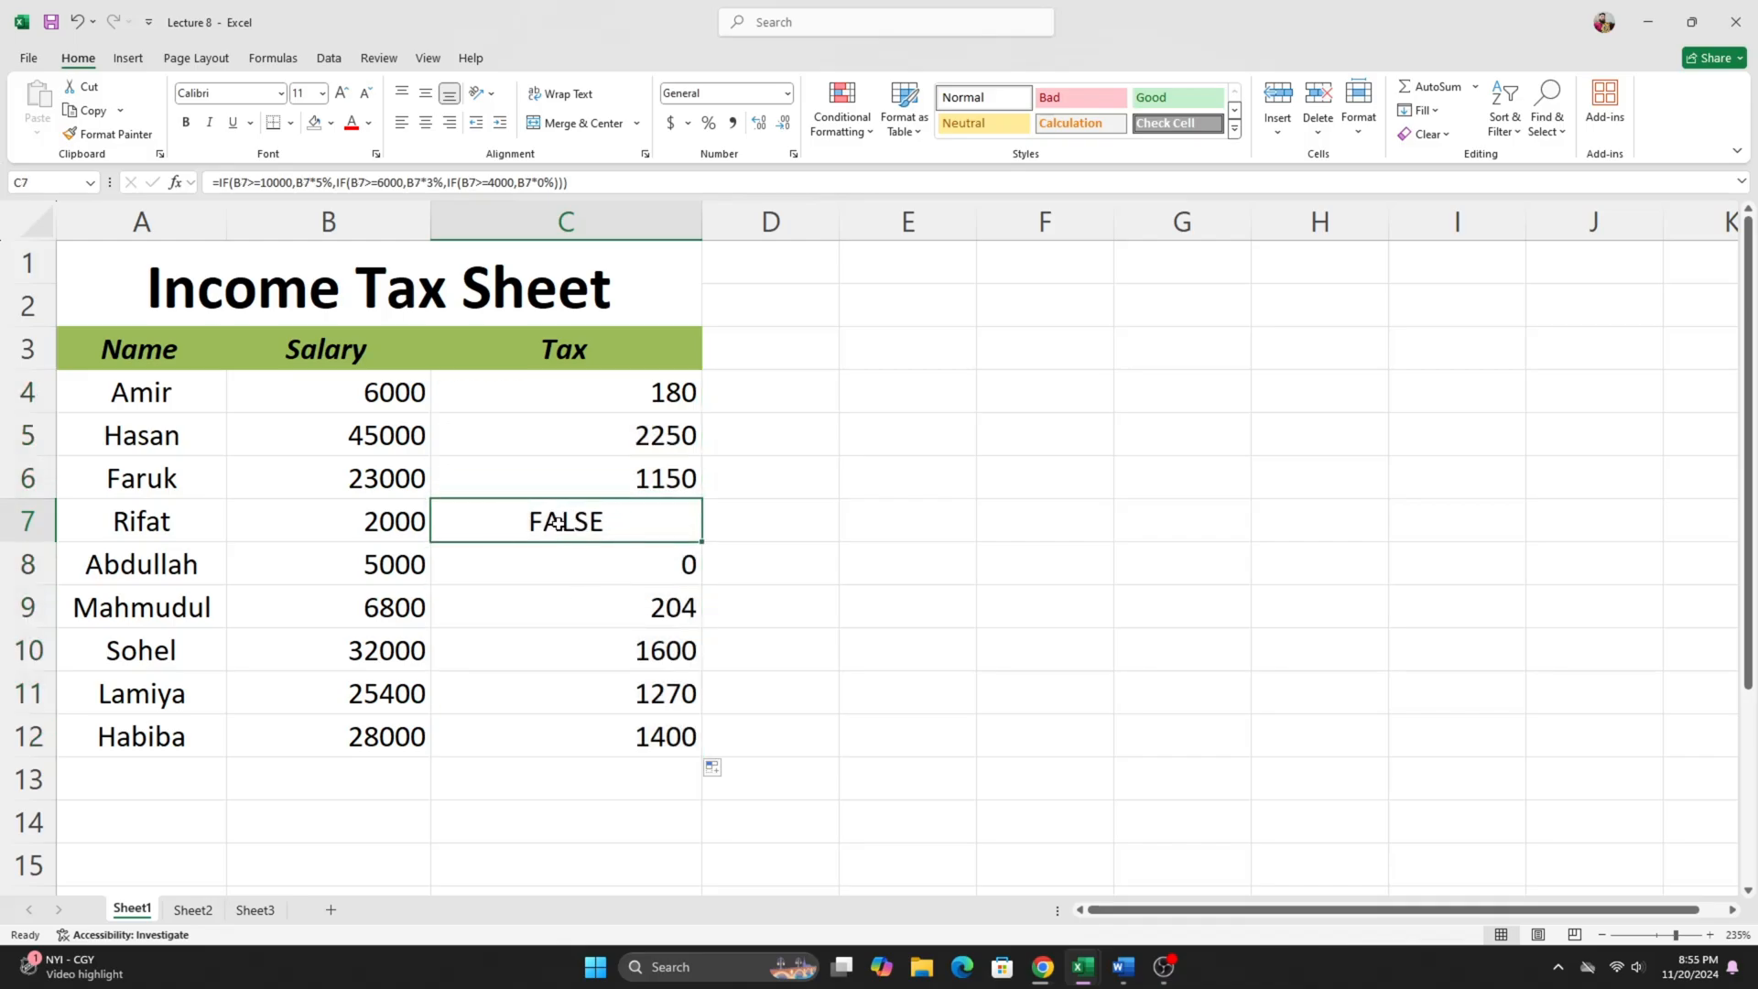
click(616, 561)
click(598, 525)
drag(646, 396, 671, 732)
click(369, 513)
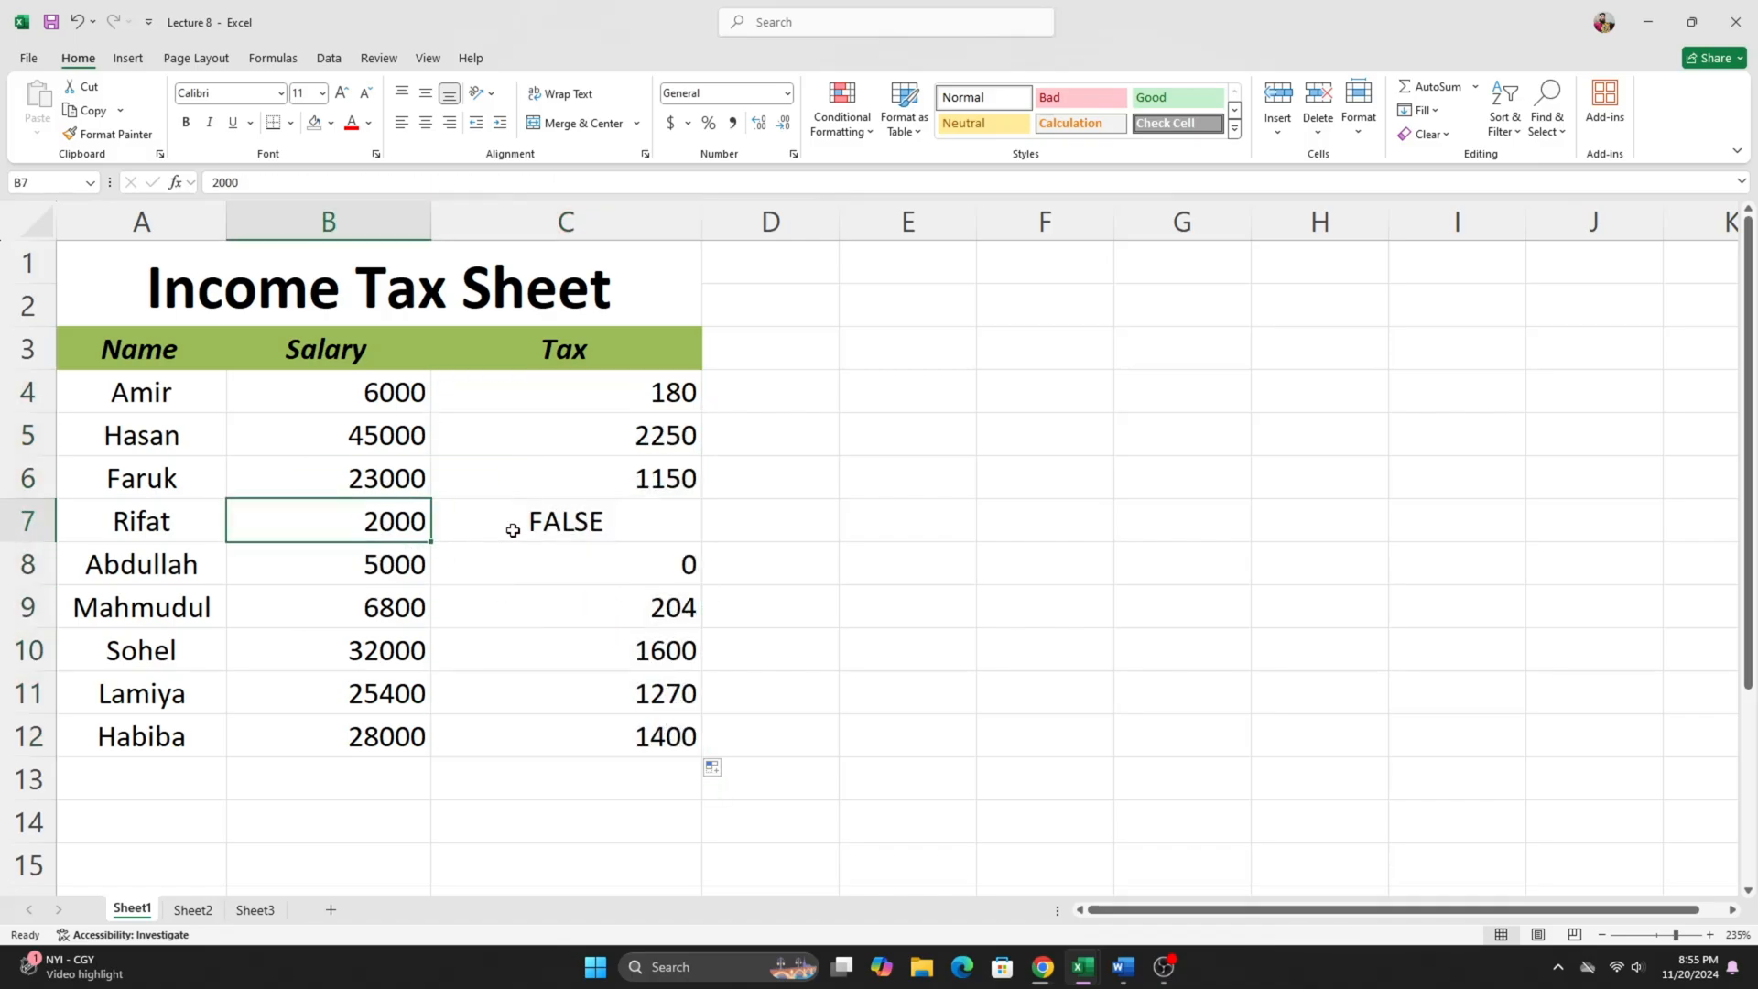
click(509, 527)
click(340, 515)
click(536, 515)
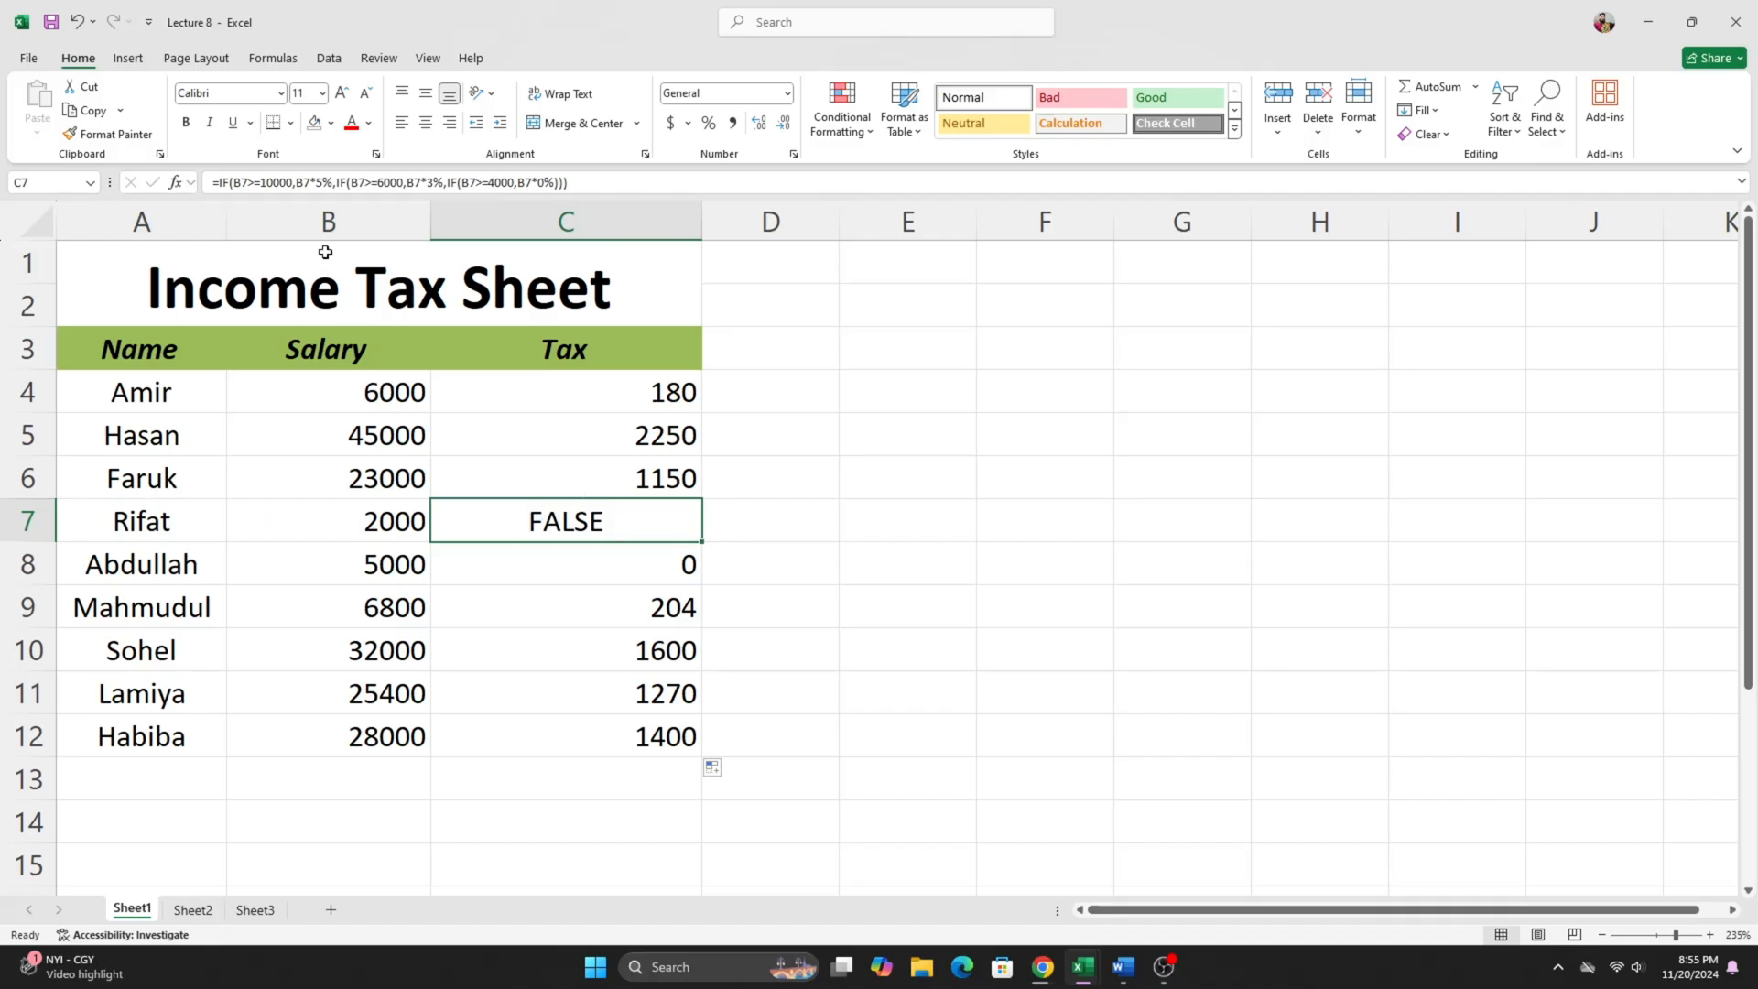
- Review the 10000, 6000 and 4000 salary tests in C4's nested IF formula, leaving the formula as it is
double_click(622, 399)
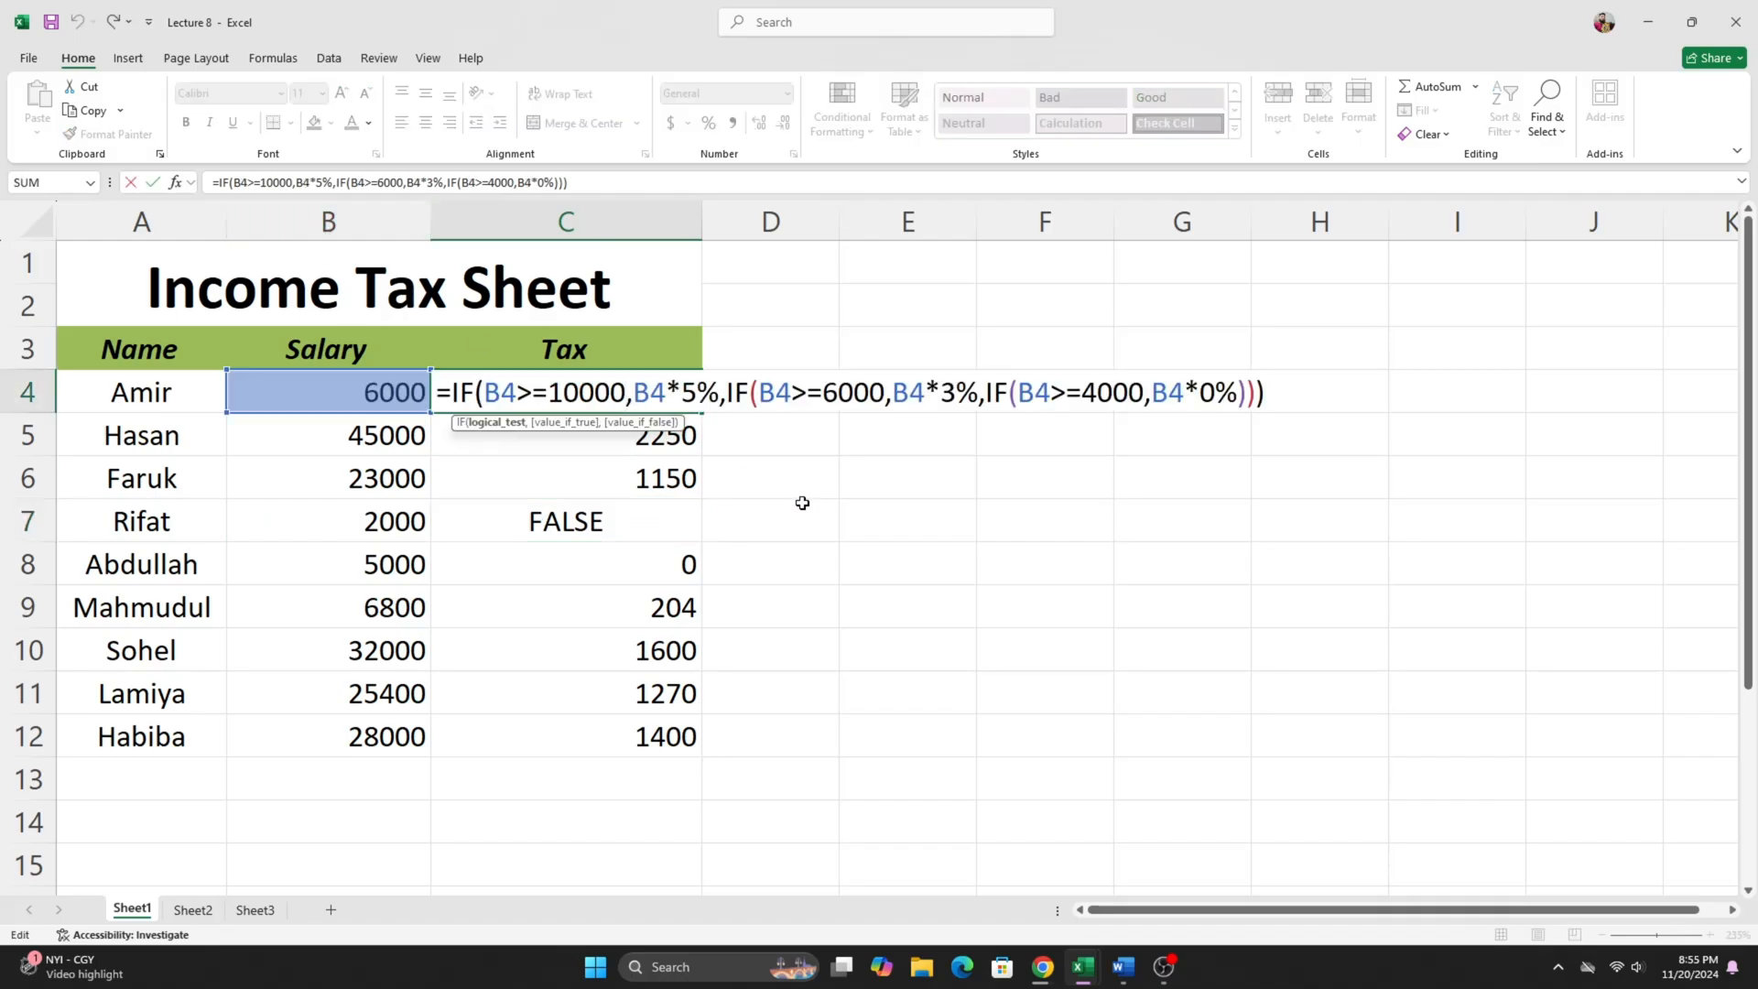
drag(548, 394, 627, 393)
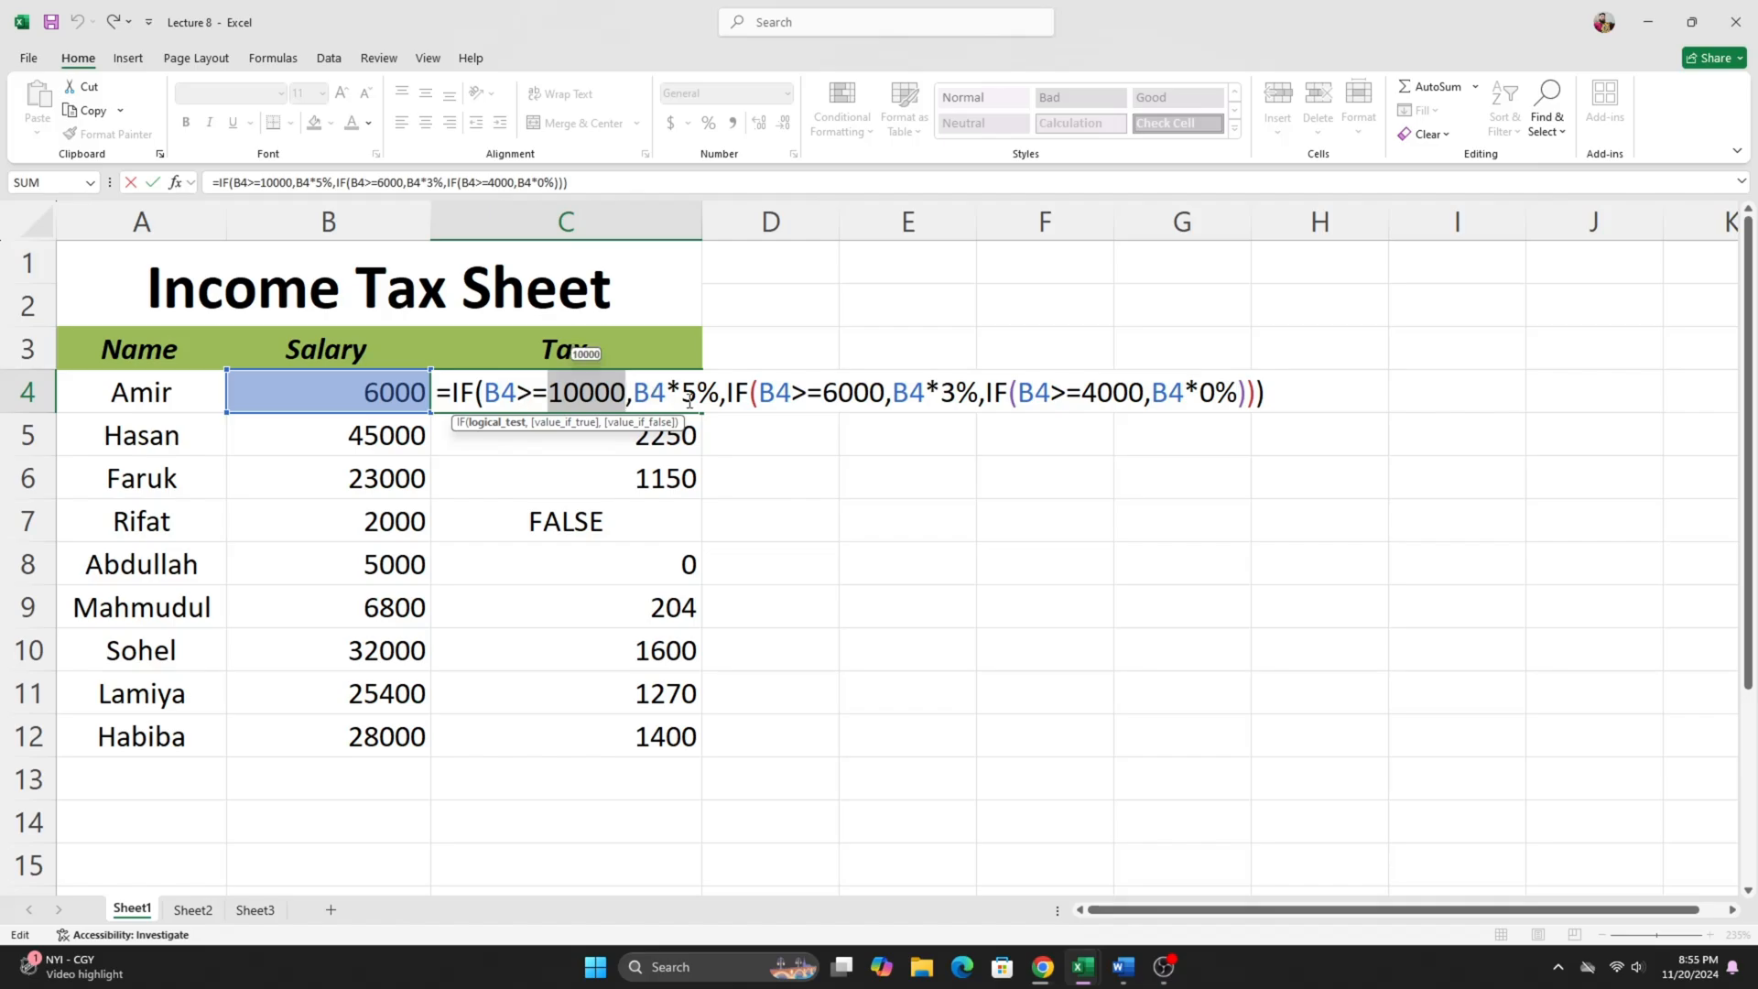
drag(822, 394, 885, 394)
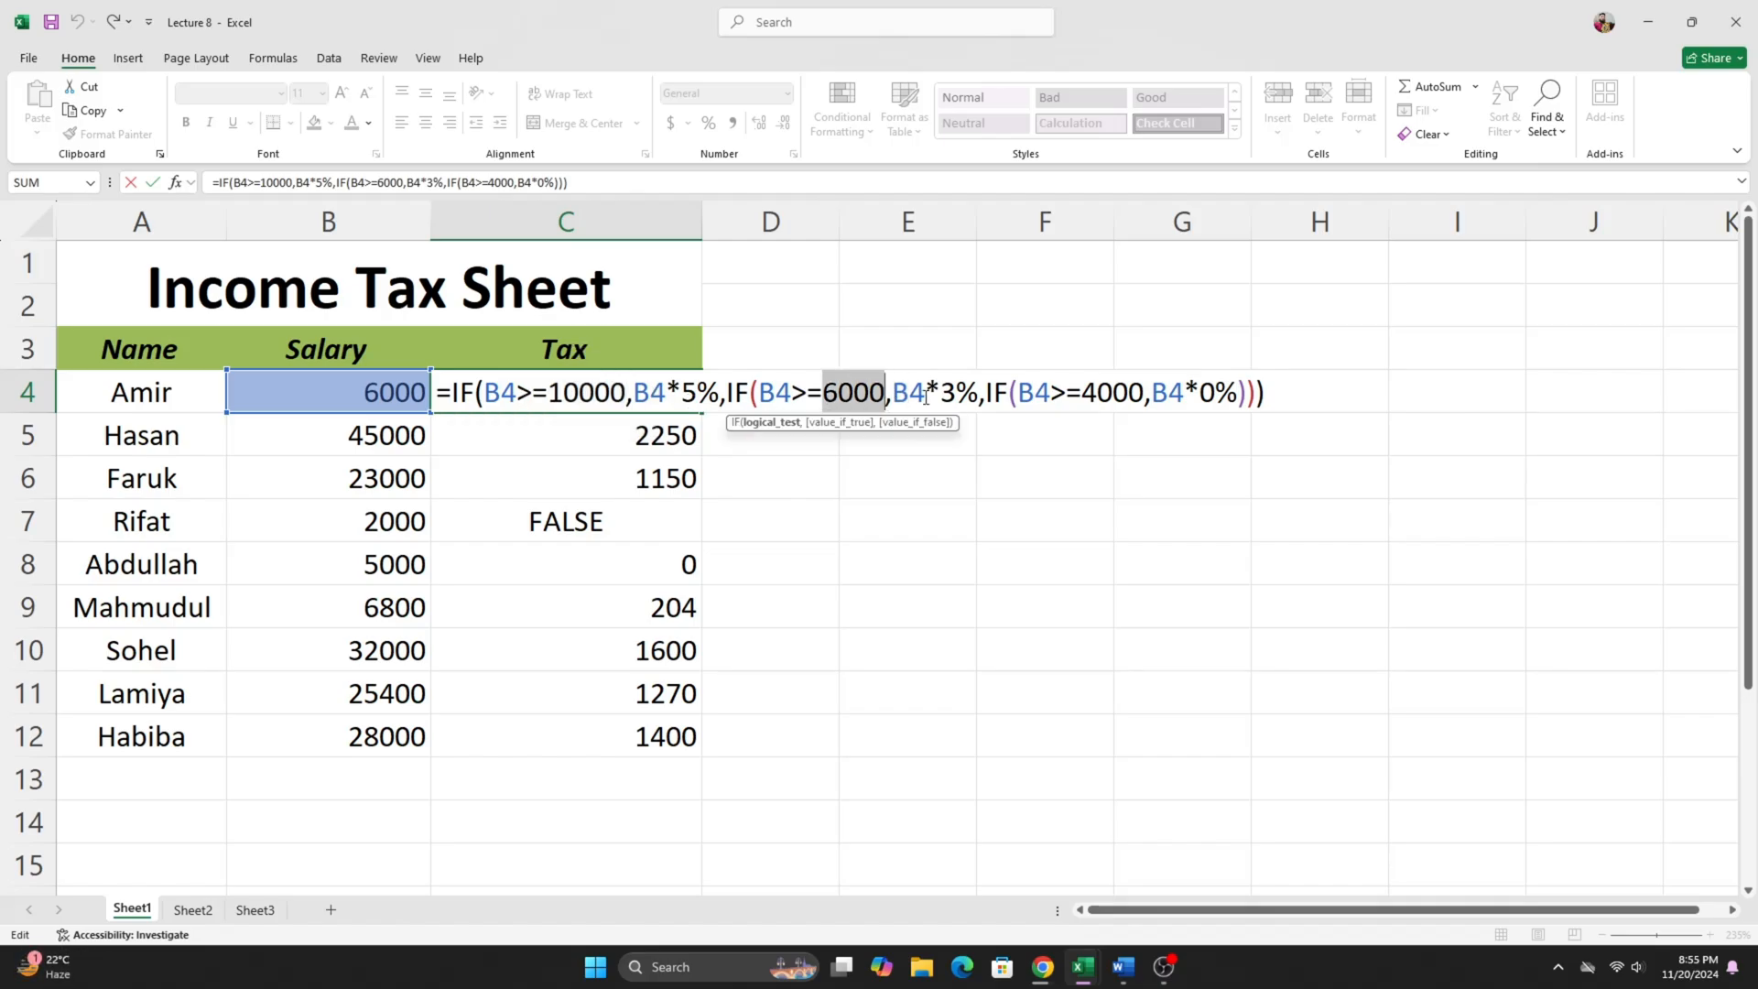
drag(1084, 394, 1146, 393)
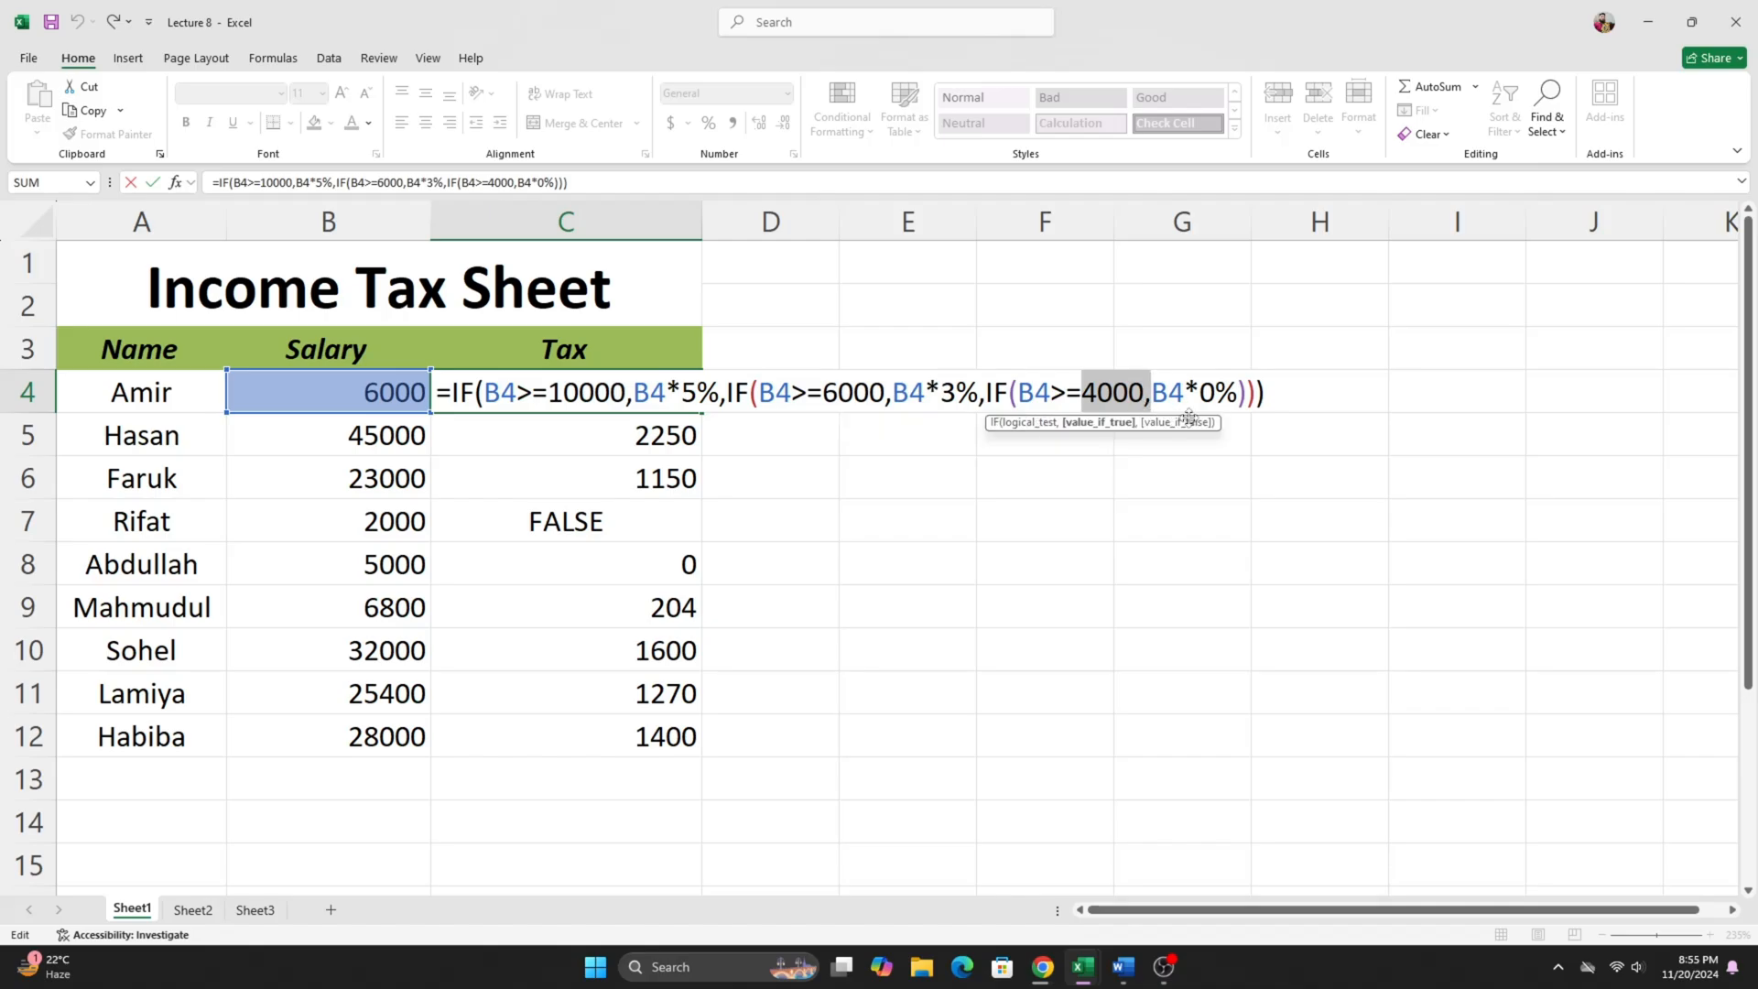
click(1303, 392)
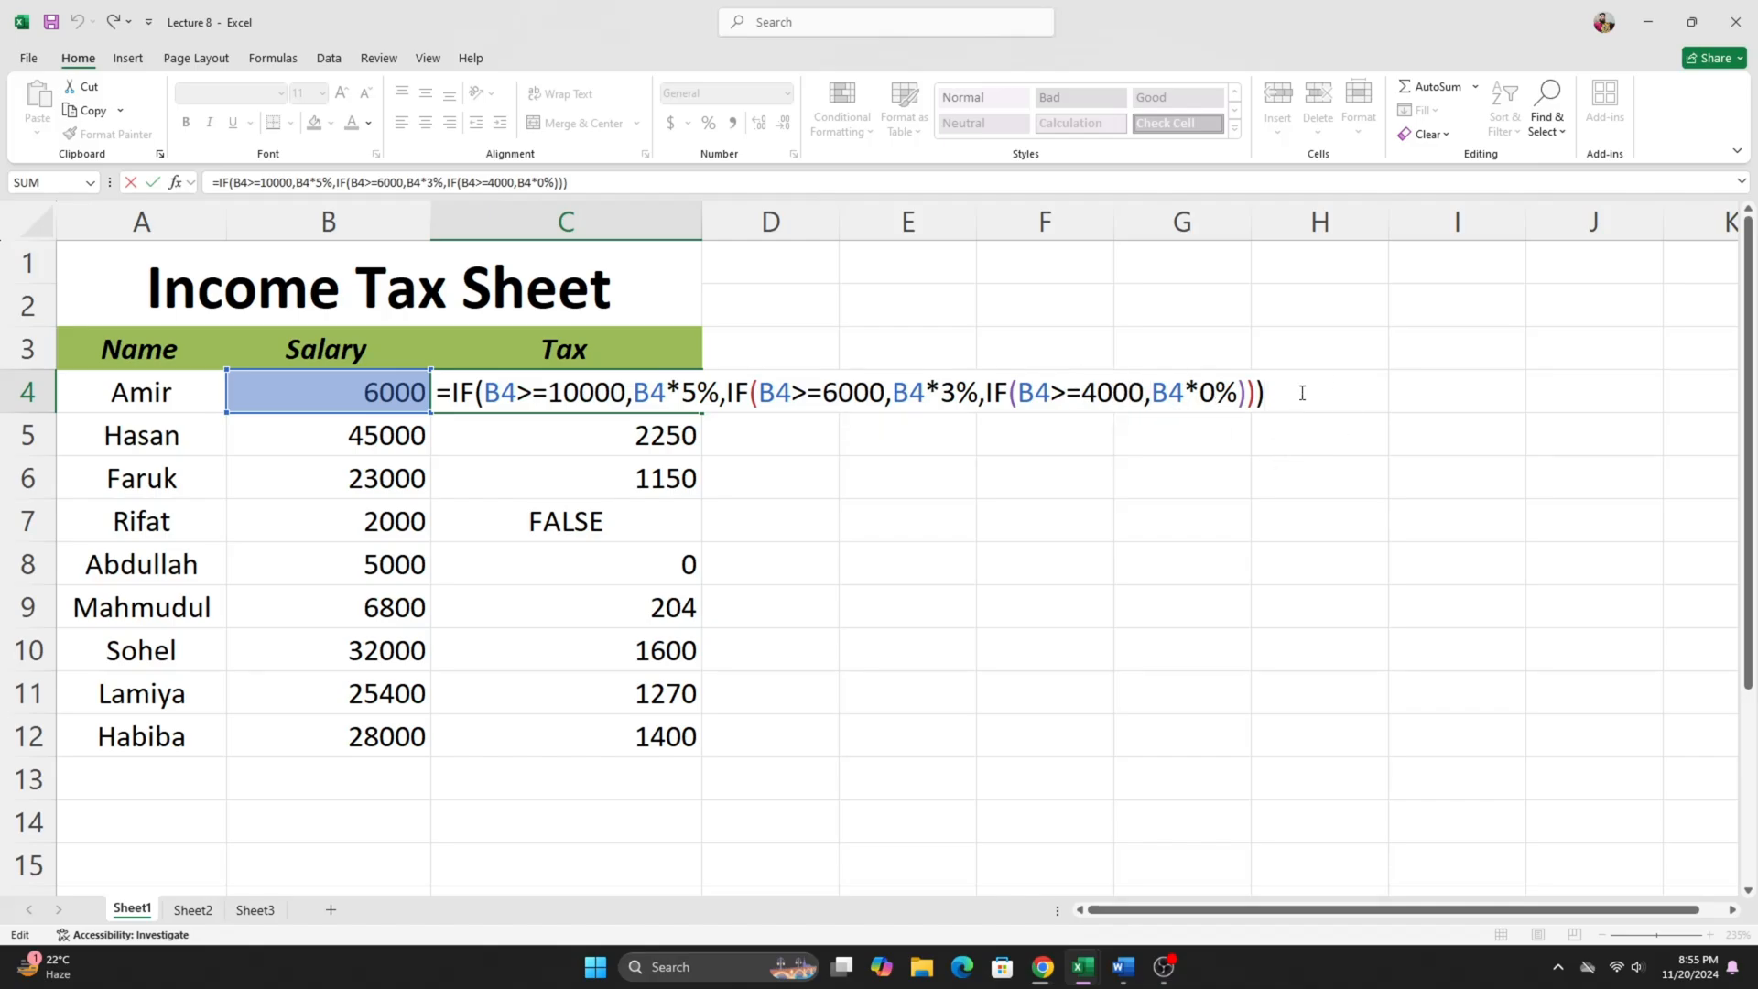
key(Return)
click(551, 401)
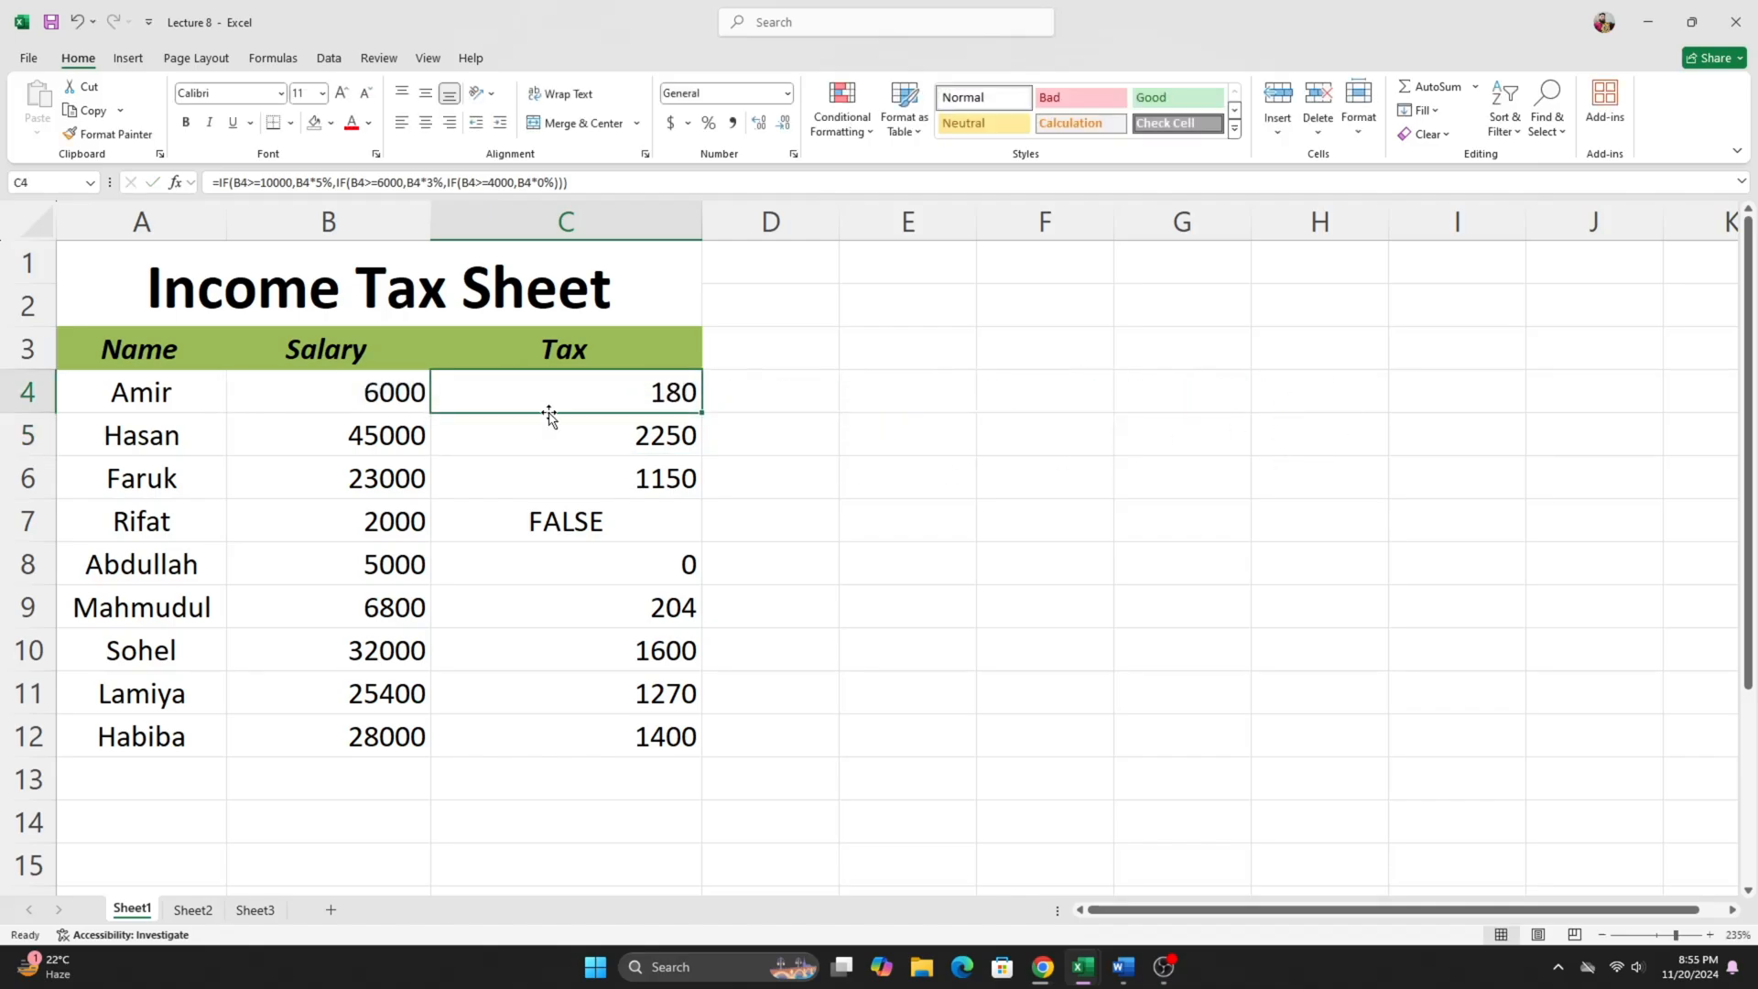
- Change the salary in B7 to 6000 and check the recalculated tax in C7
click(506, 522)
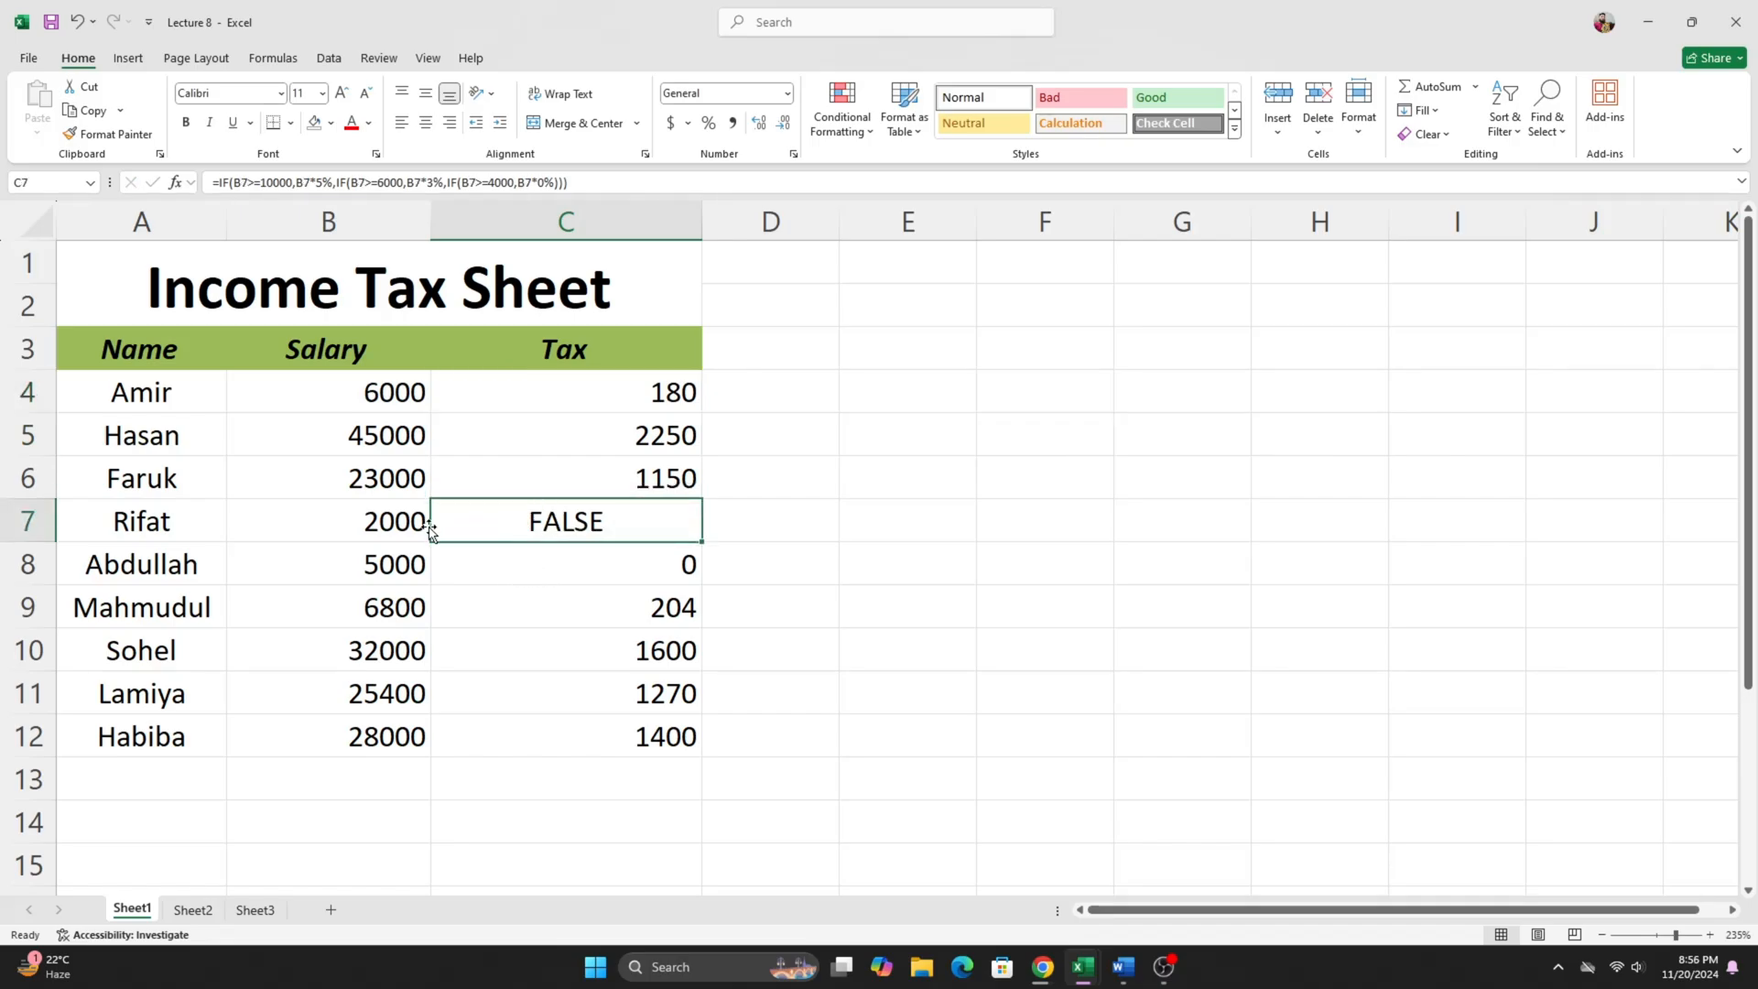
drag(410, 522, 549, 522)
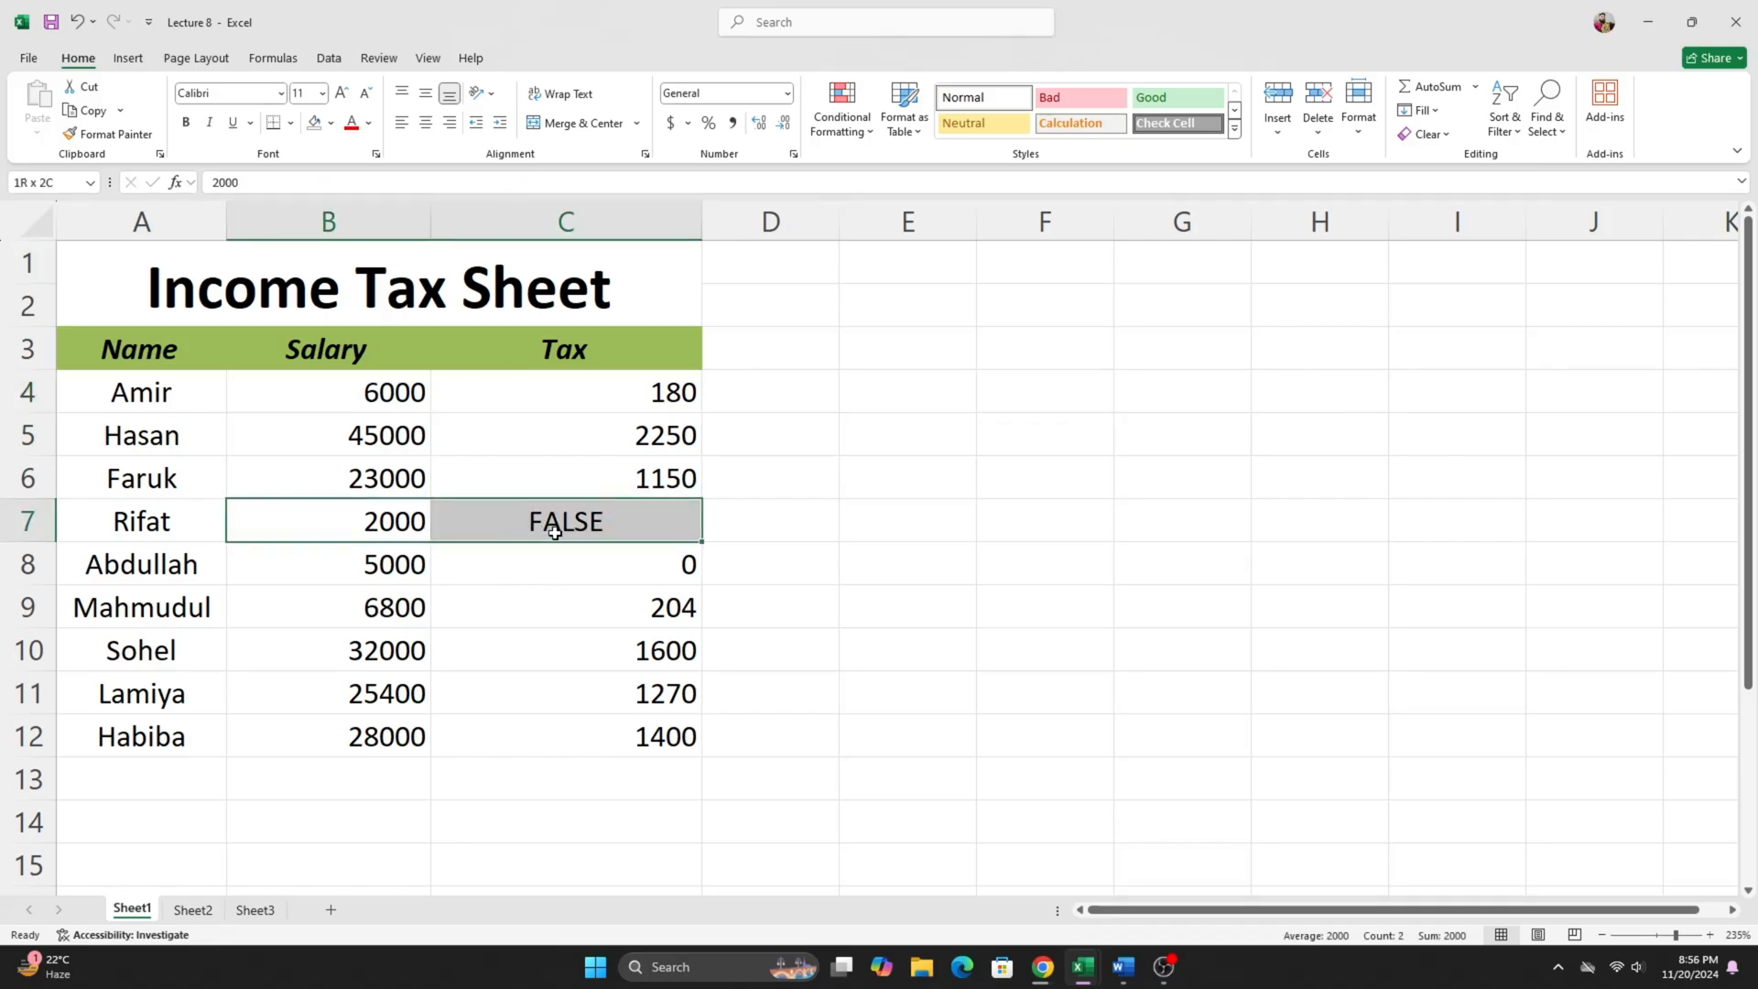
double_click(394, 528)
key(BackSpace)
text(6)
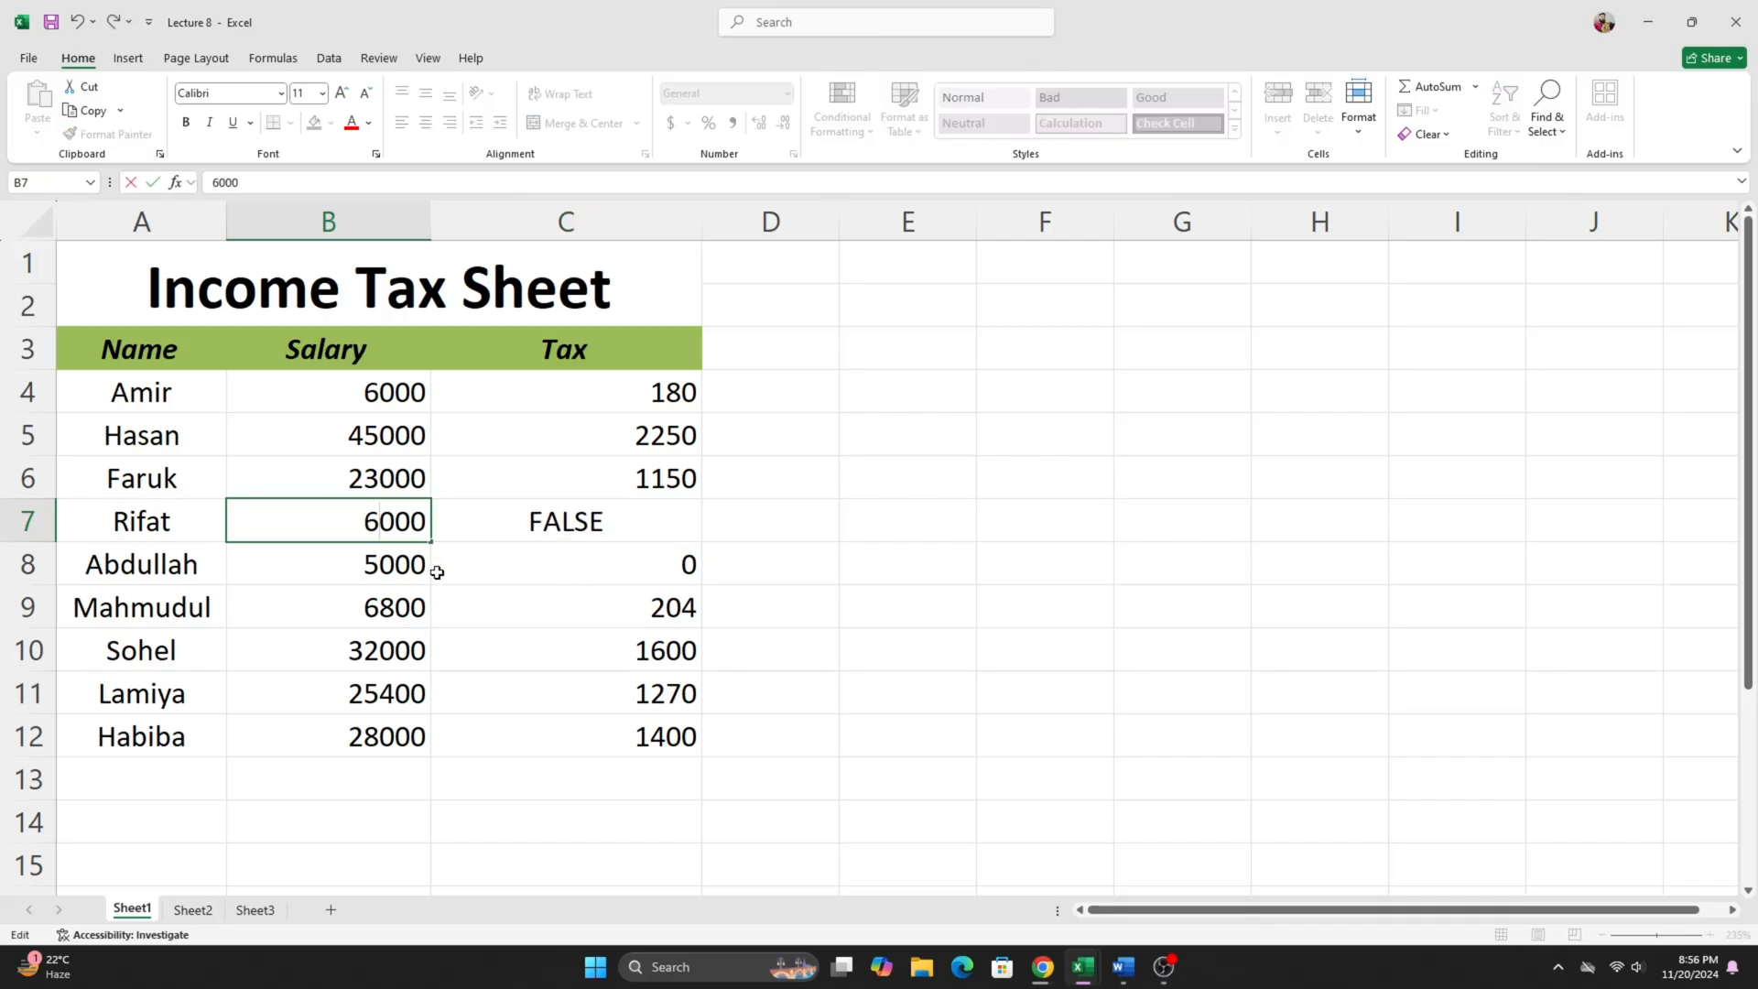
key(Return)
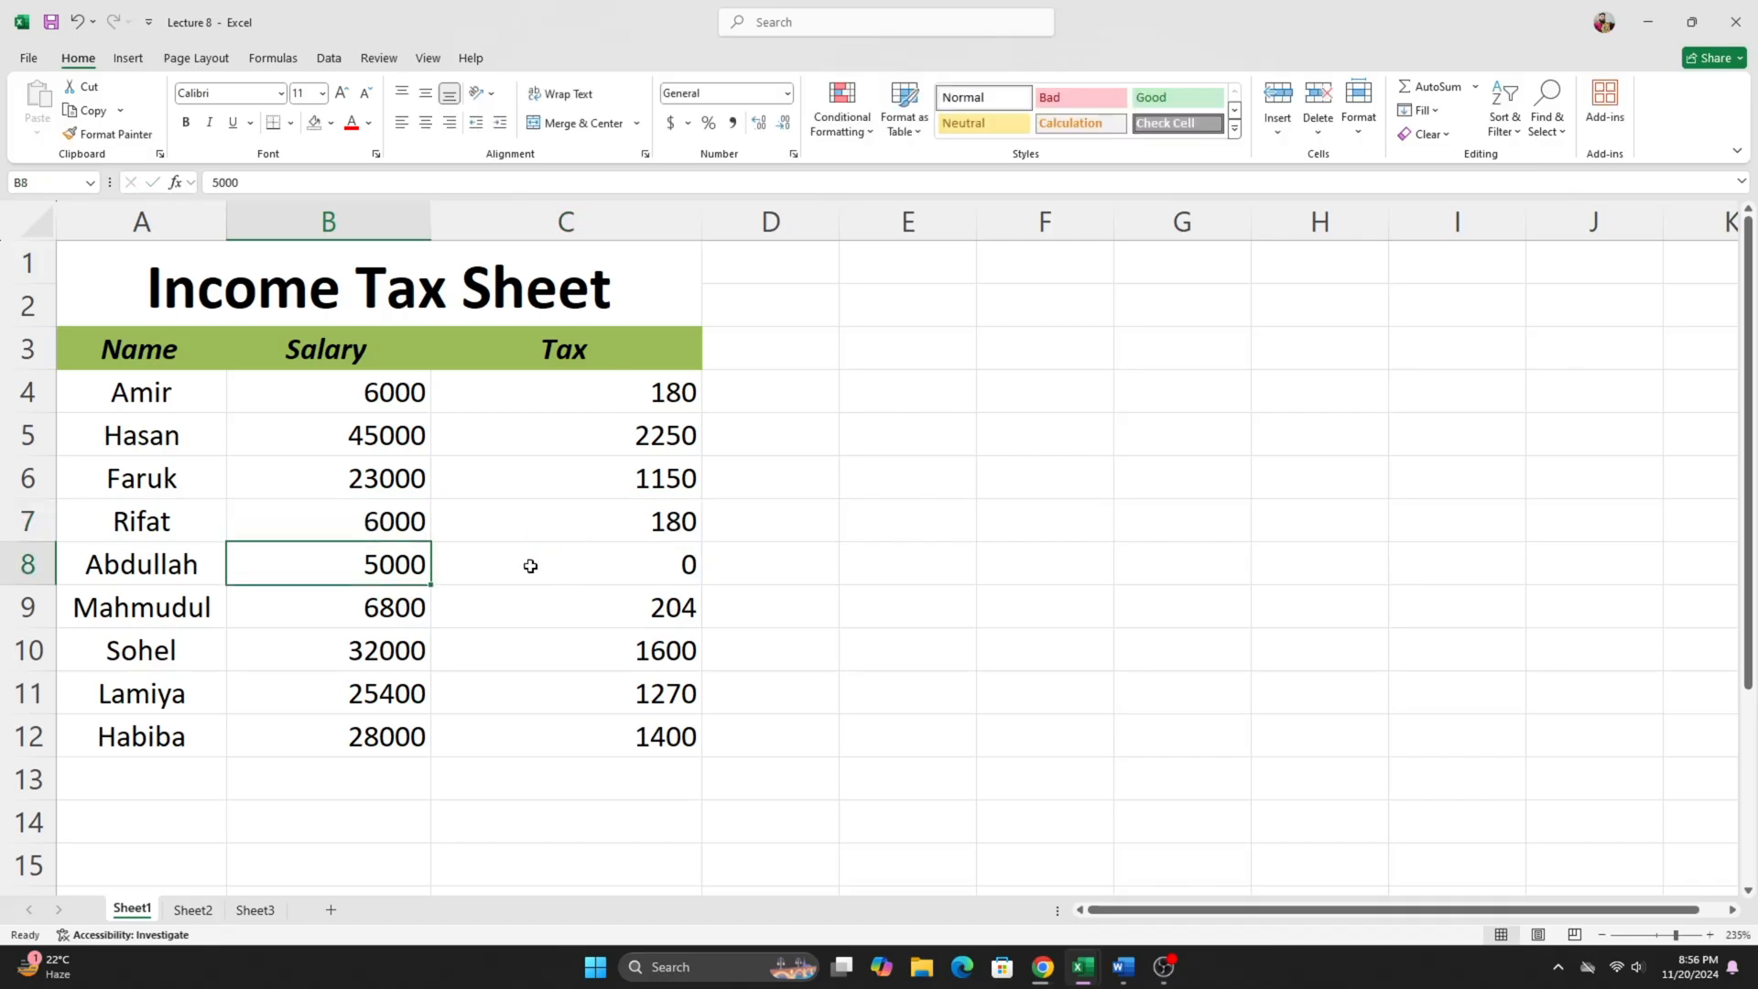
click(620, 532)
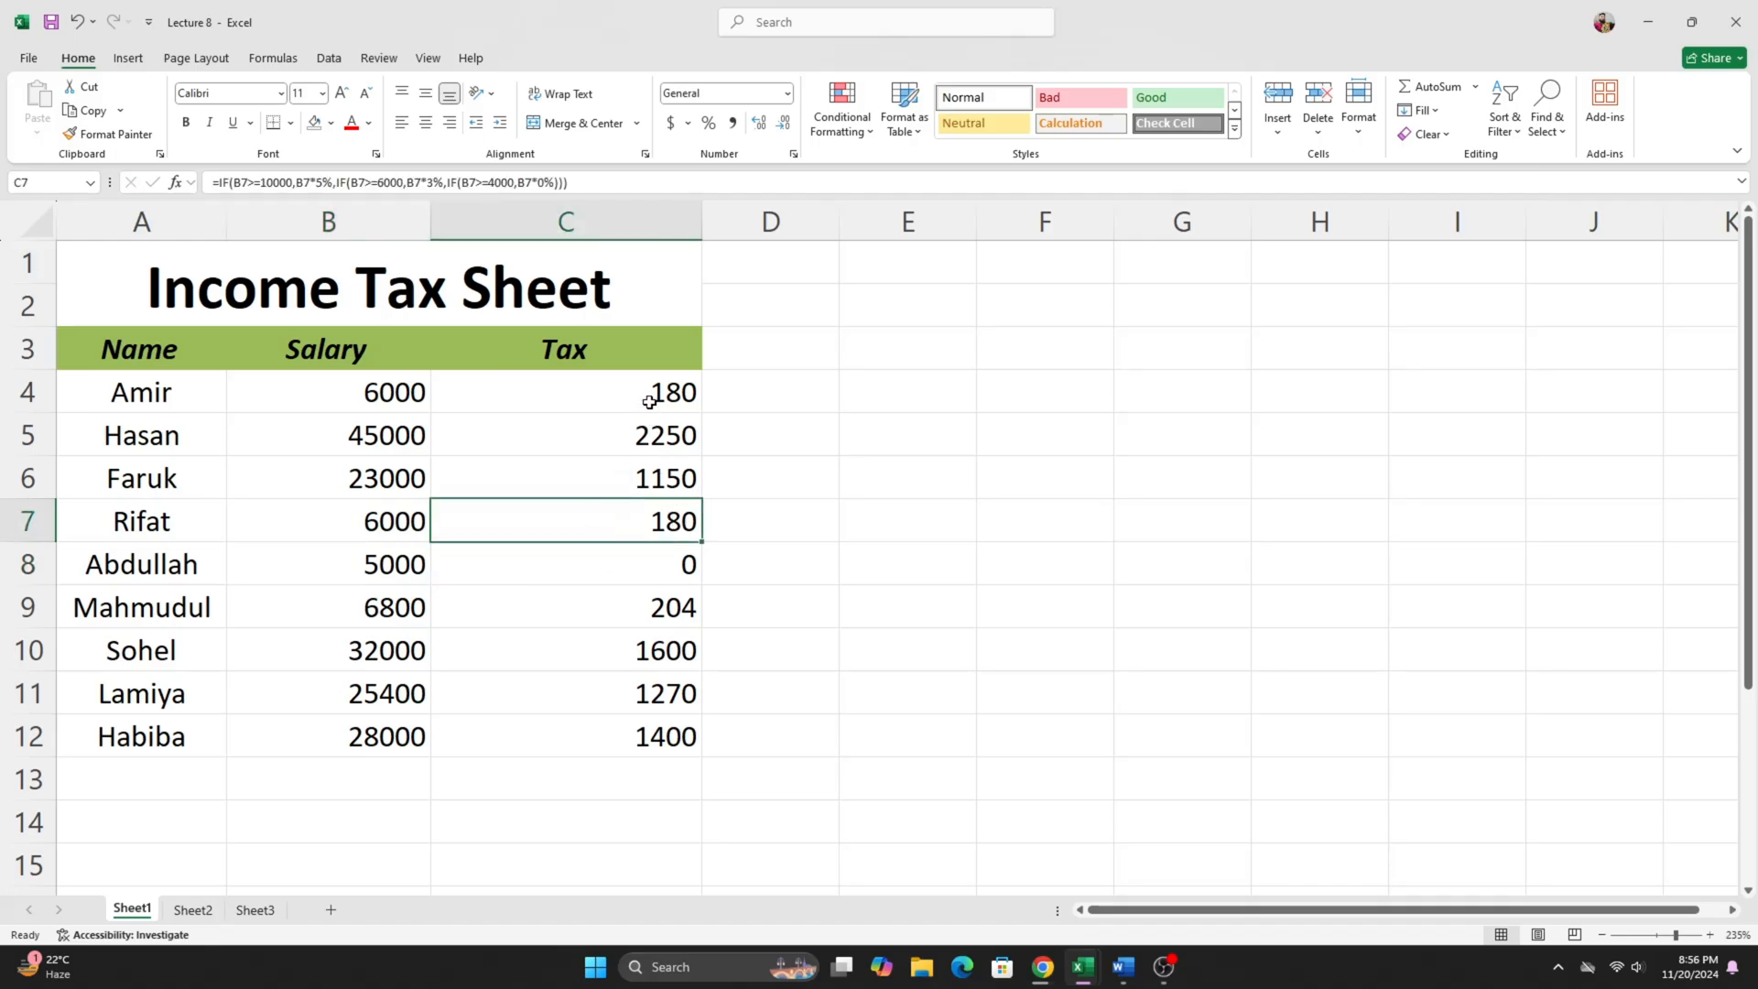
- Compare the salary in B8 with its tax, set B8 to 6000 and check the recalculated result in C8
click(336, 576)
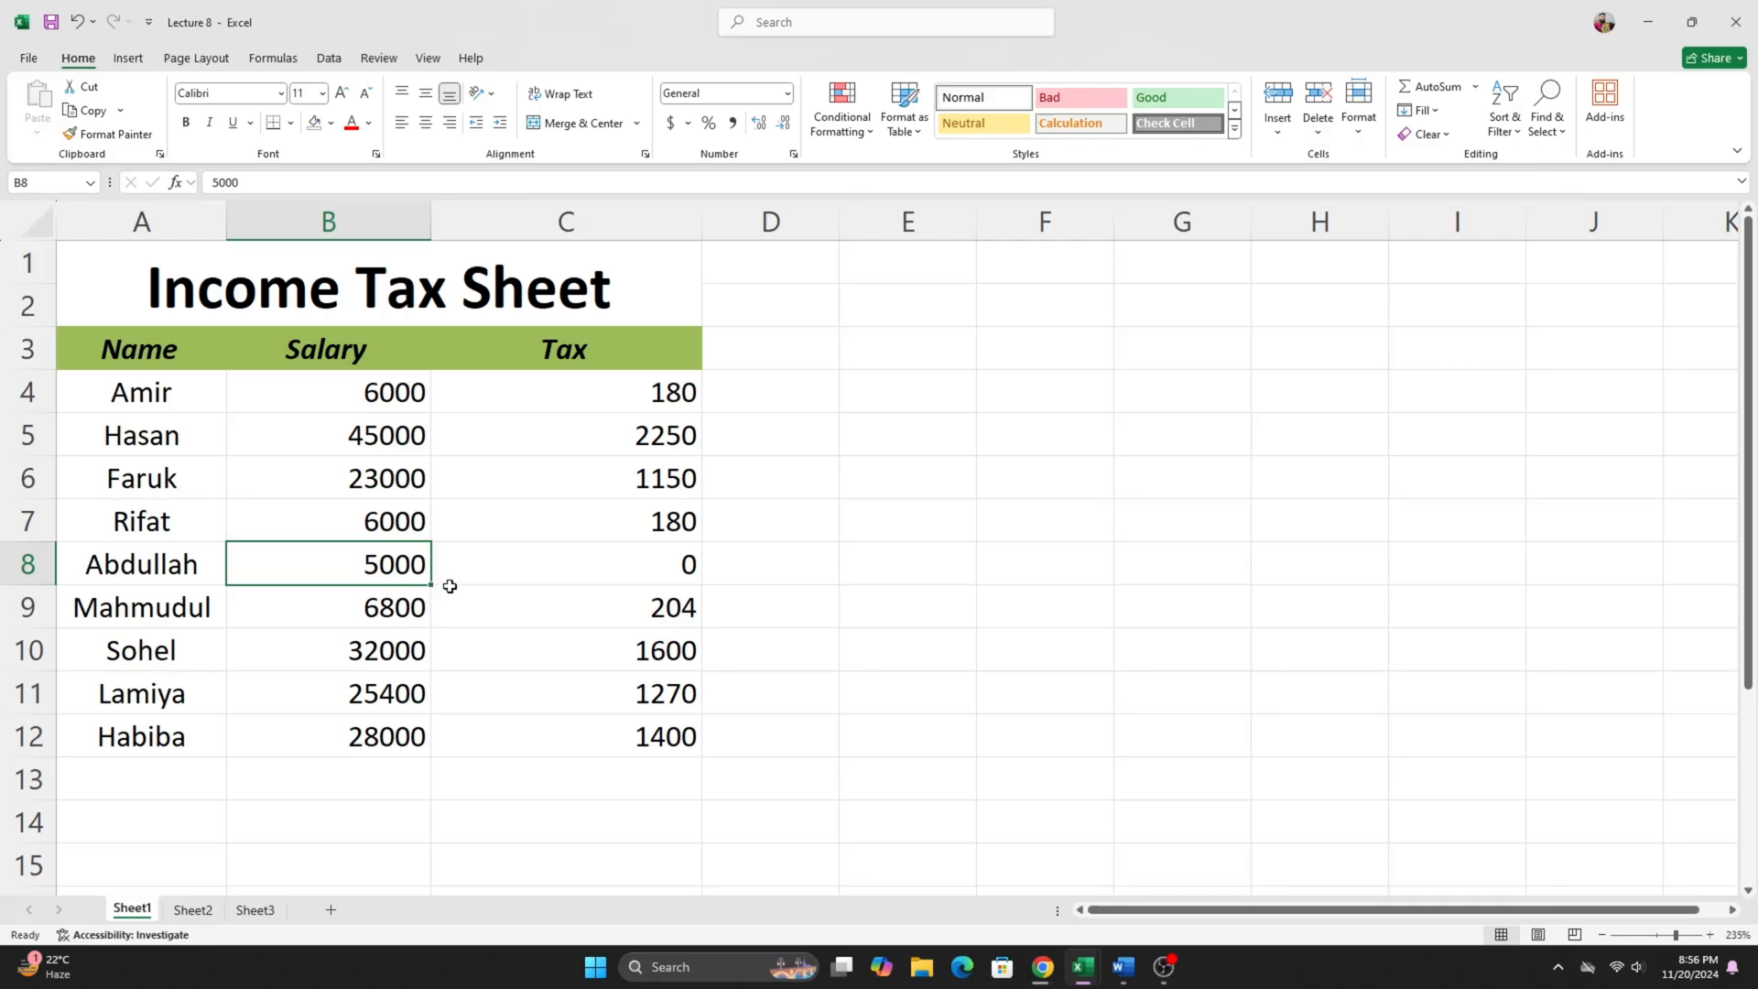
click(526, 561)
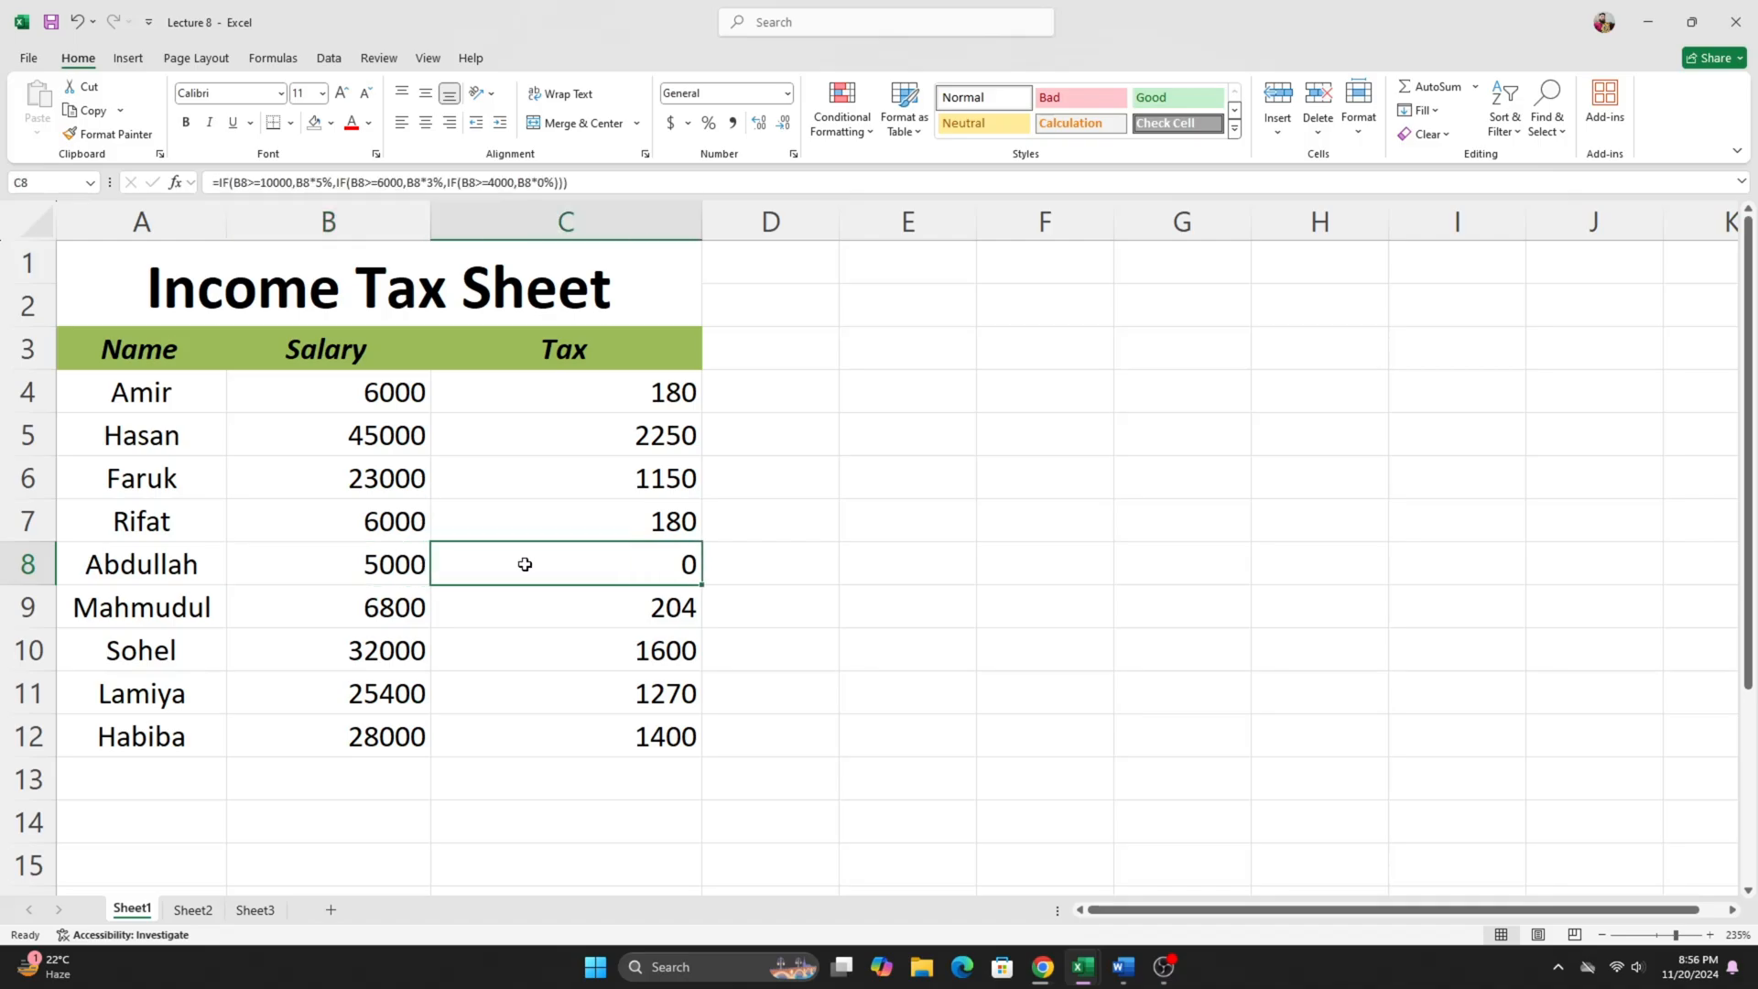
click(407, 567)
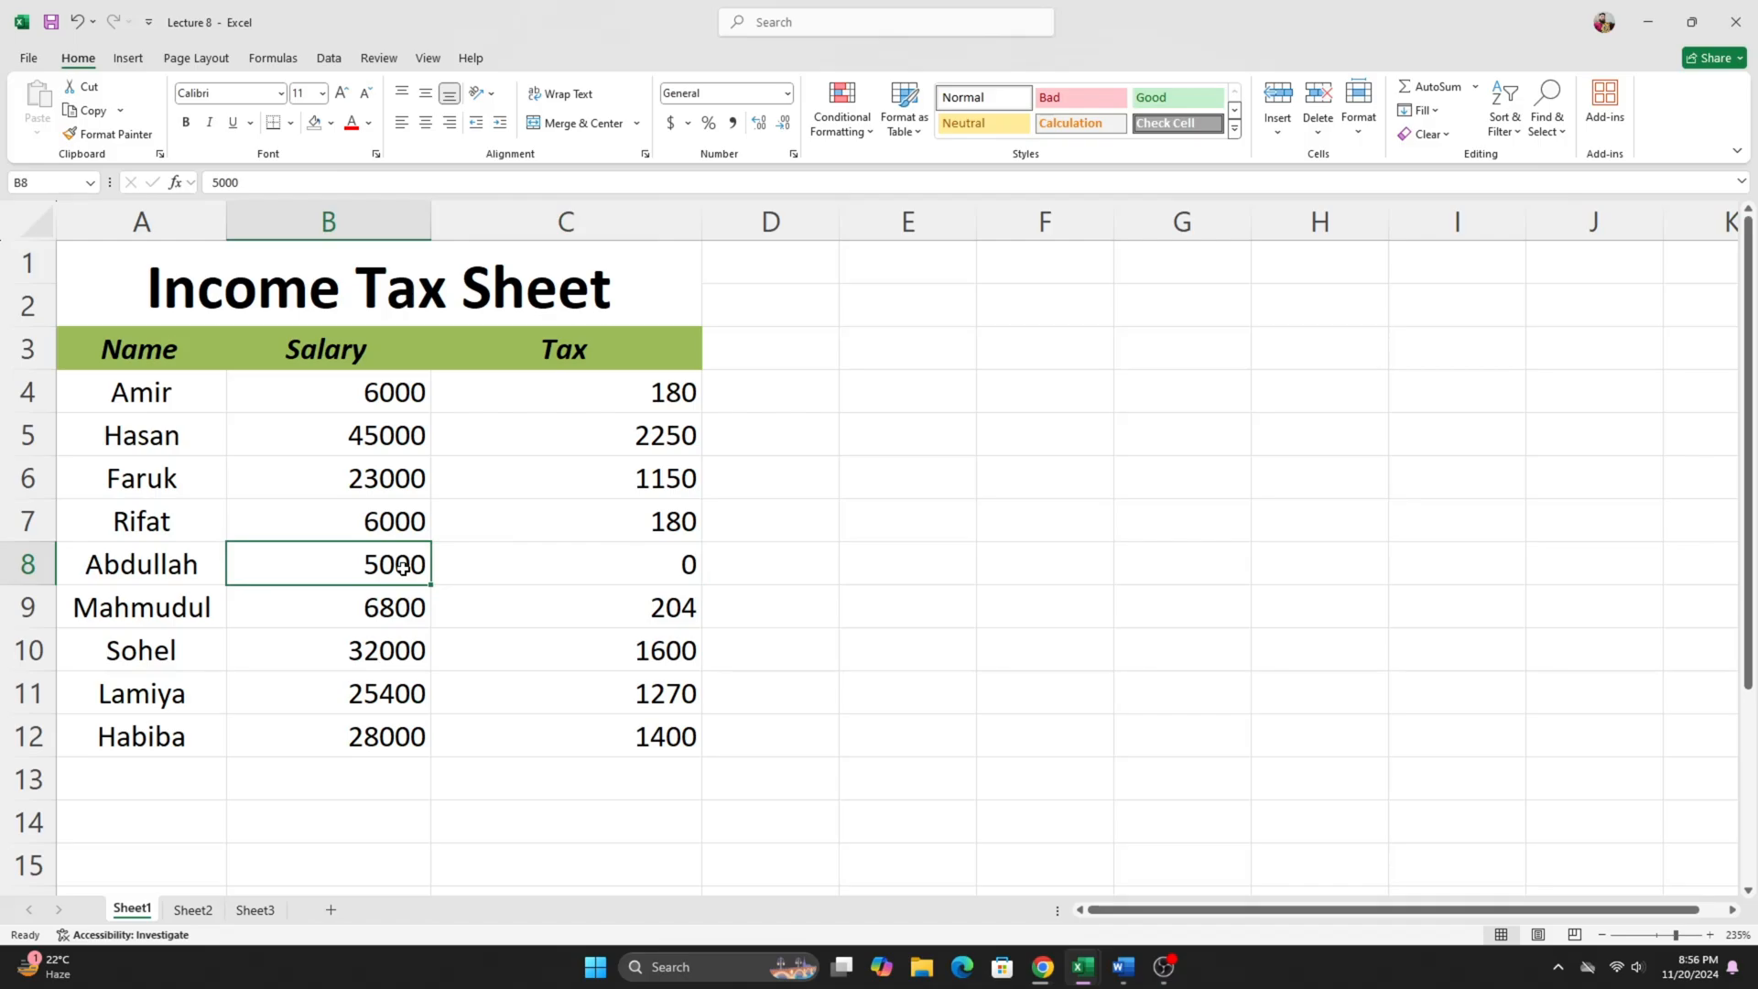
click(641, 568)
click(362, 572)
double_click(380, 561)
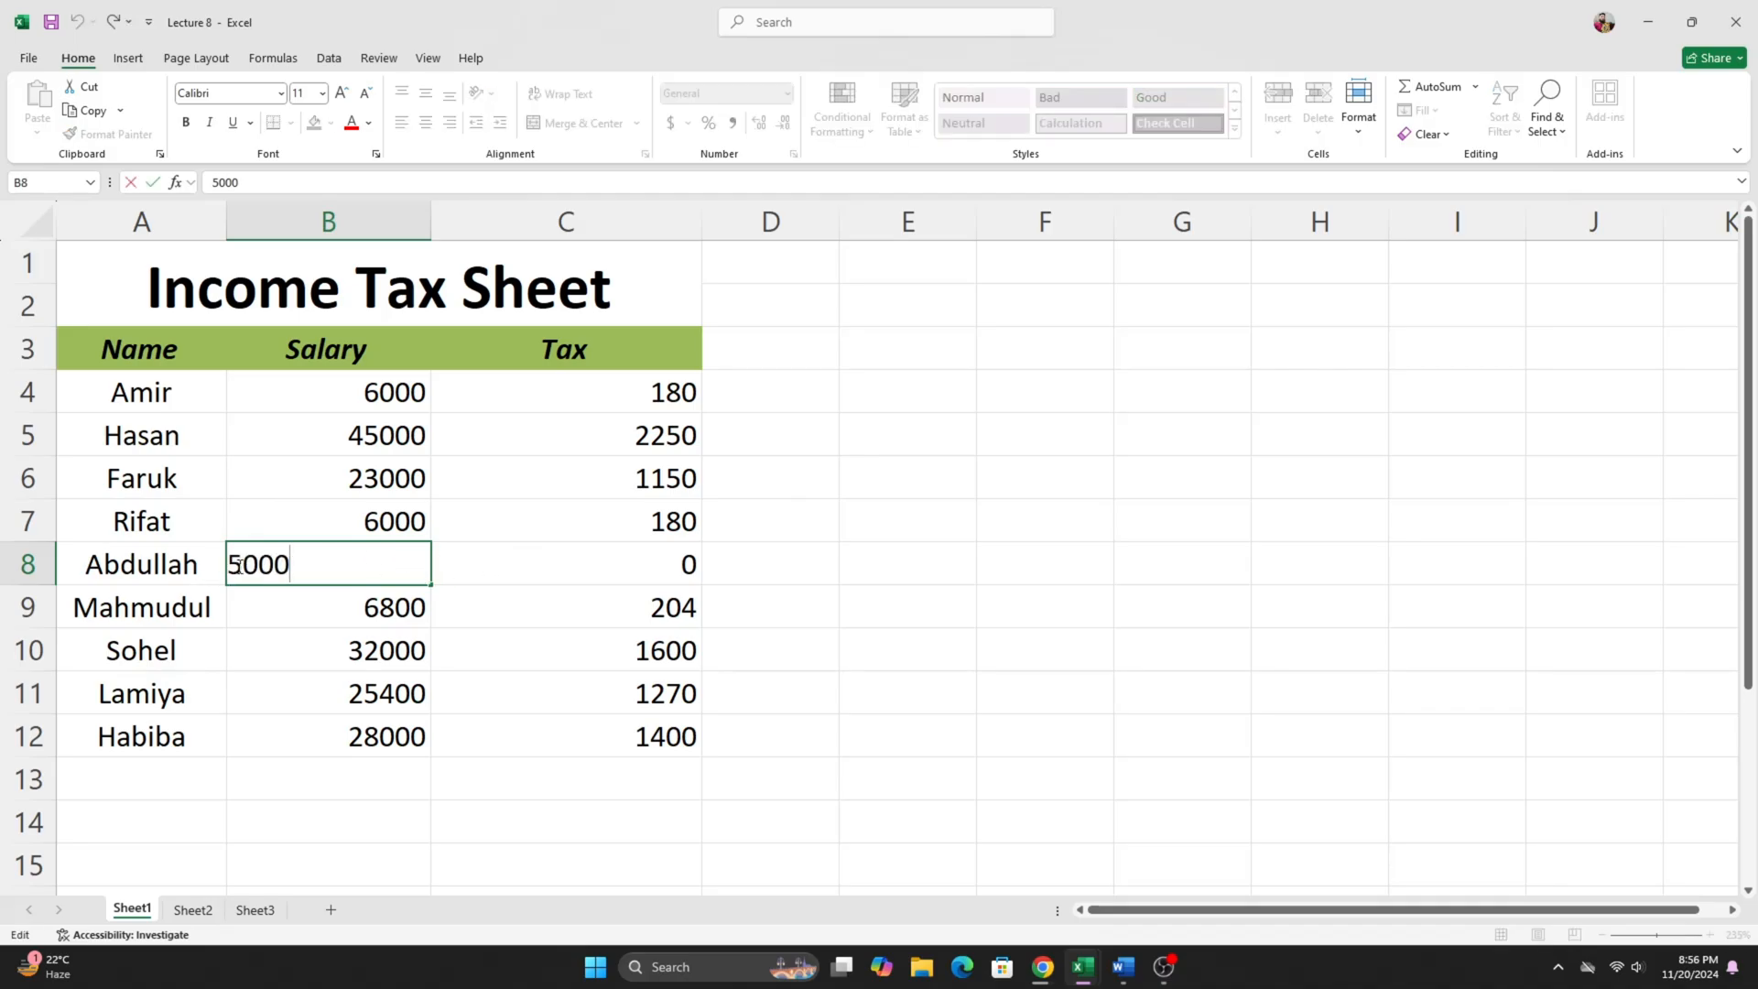
key(BackSpace)
text(6)
key(Return)
click(550, 575)
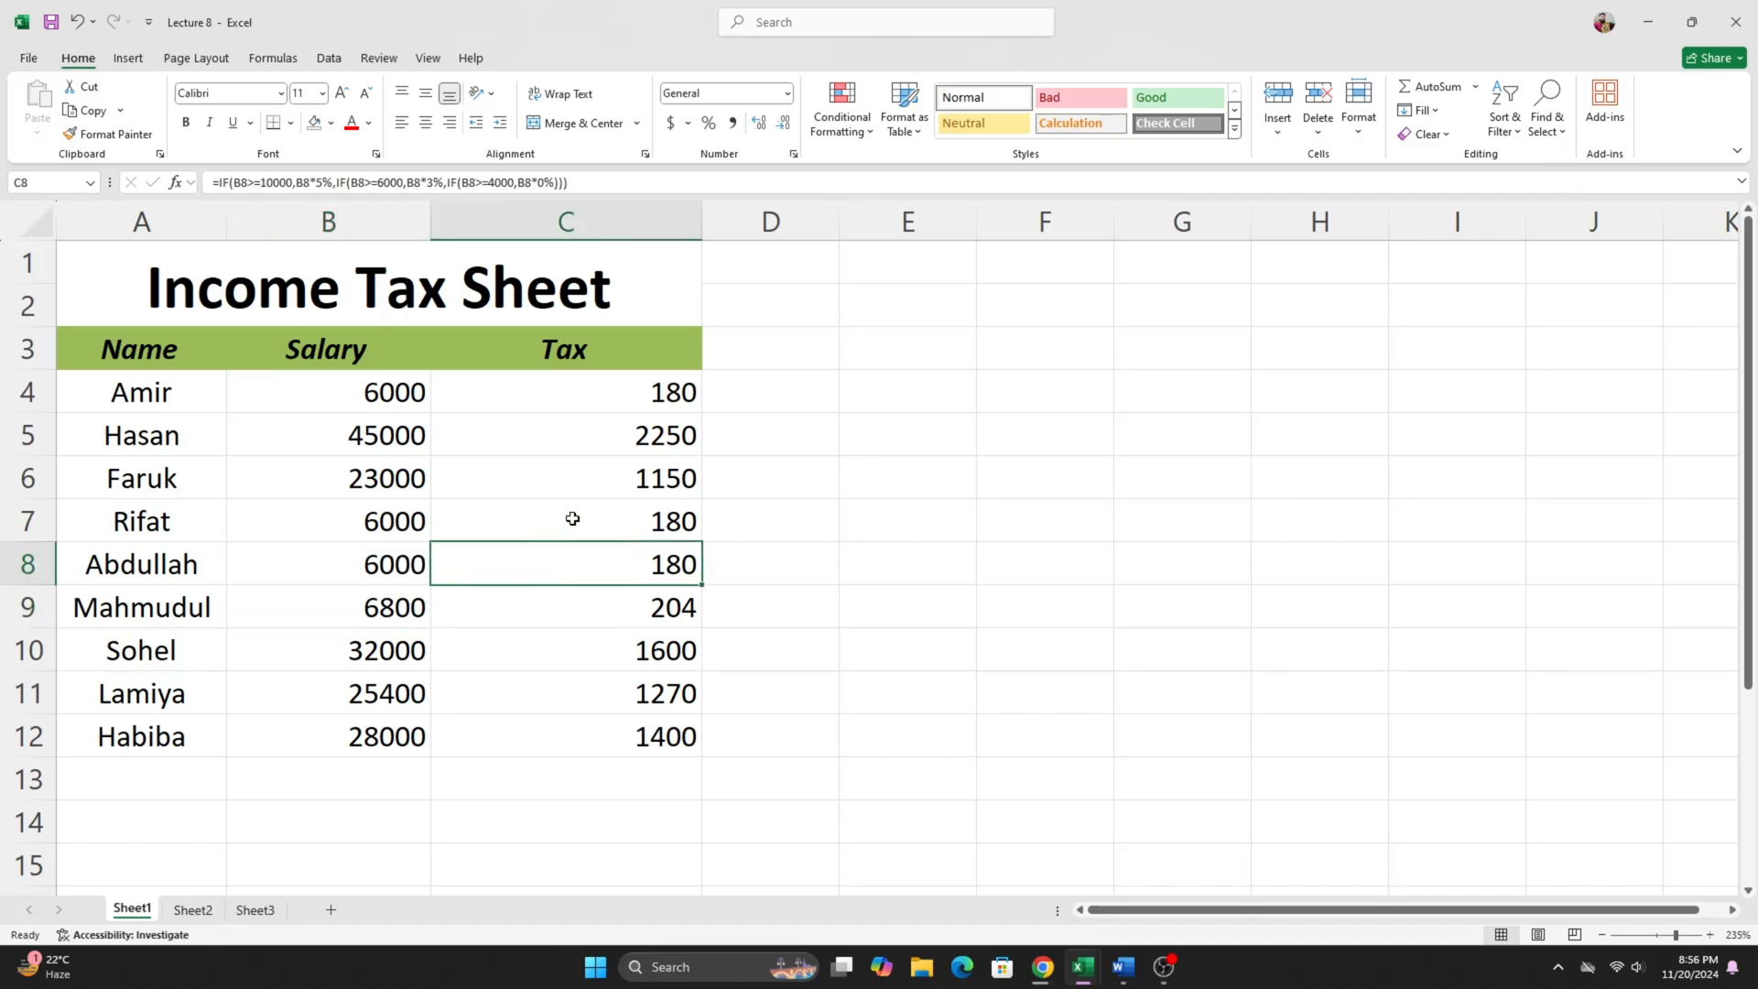
drag(573, 518, 568, 581)
click(804, 349)
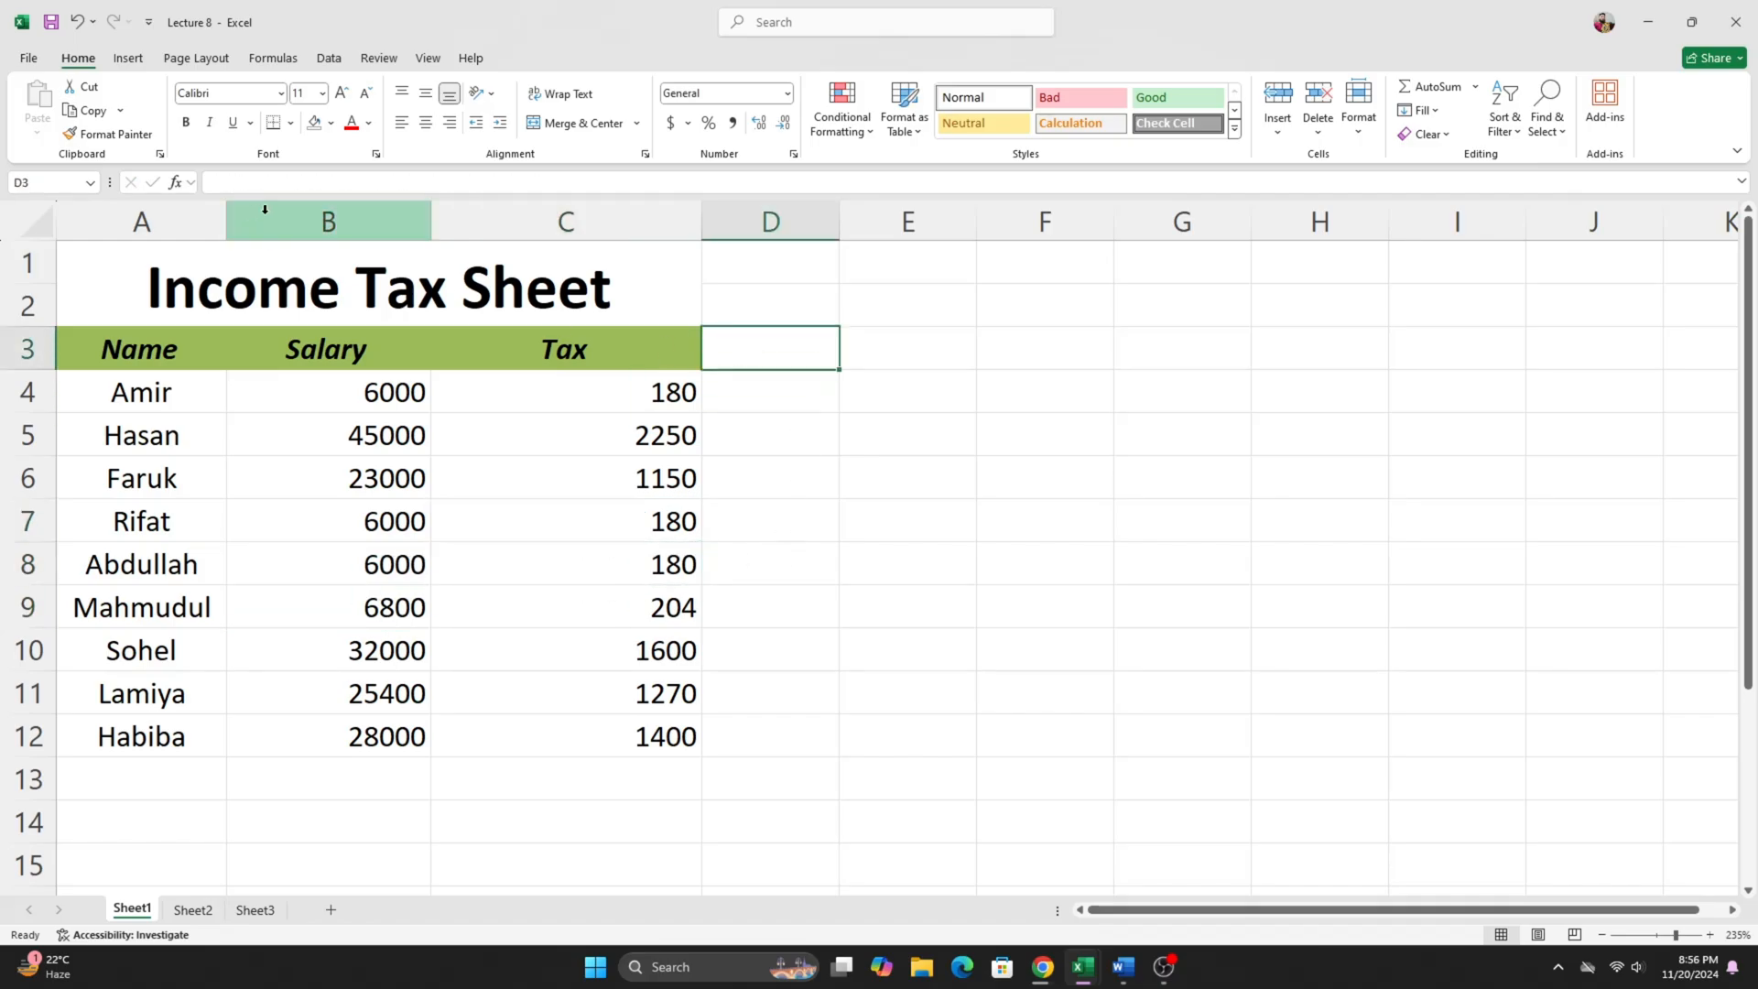
- Clear the existing Total INT. and Balance results in E4:F13 of the Normal Interest Sheet on Sheet2
click(194, 910)
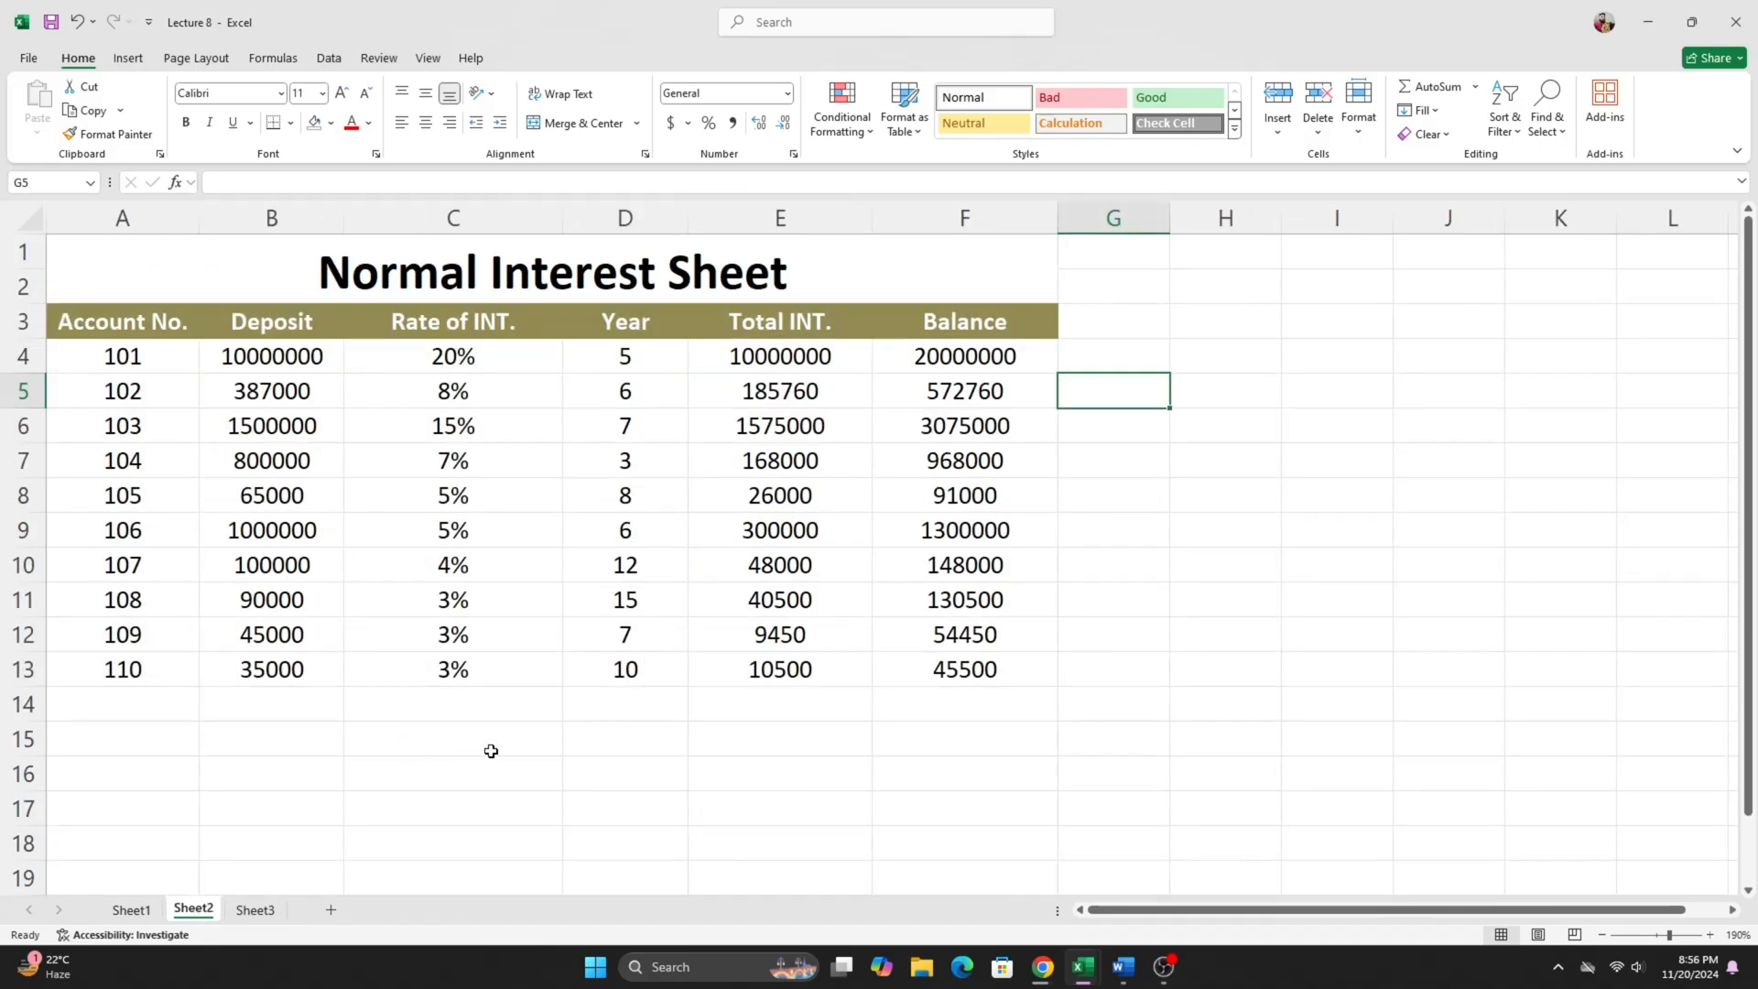
click(306, 272)
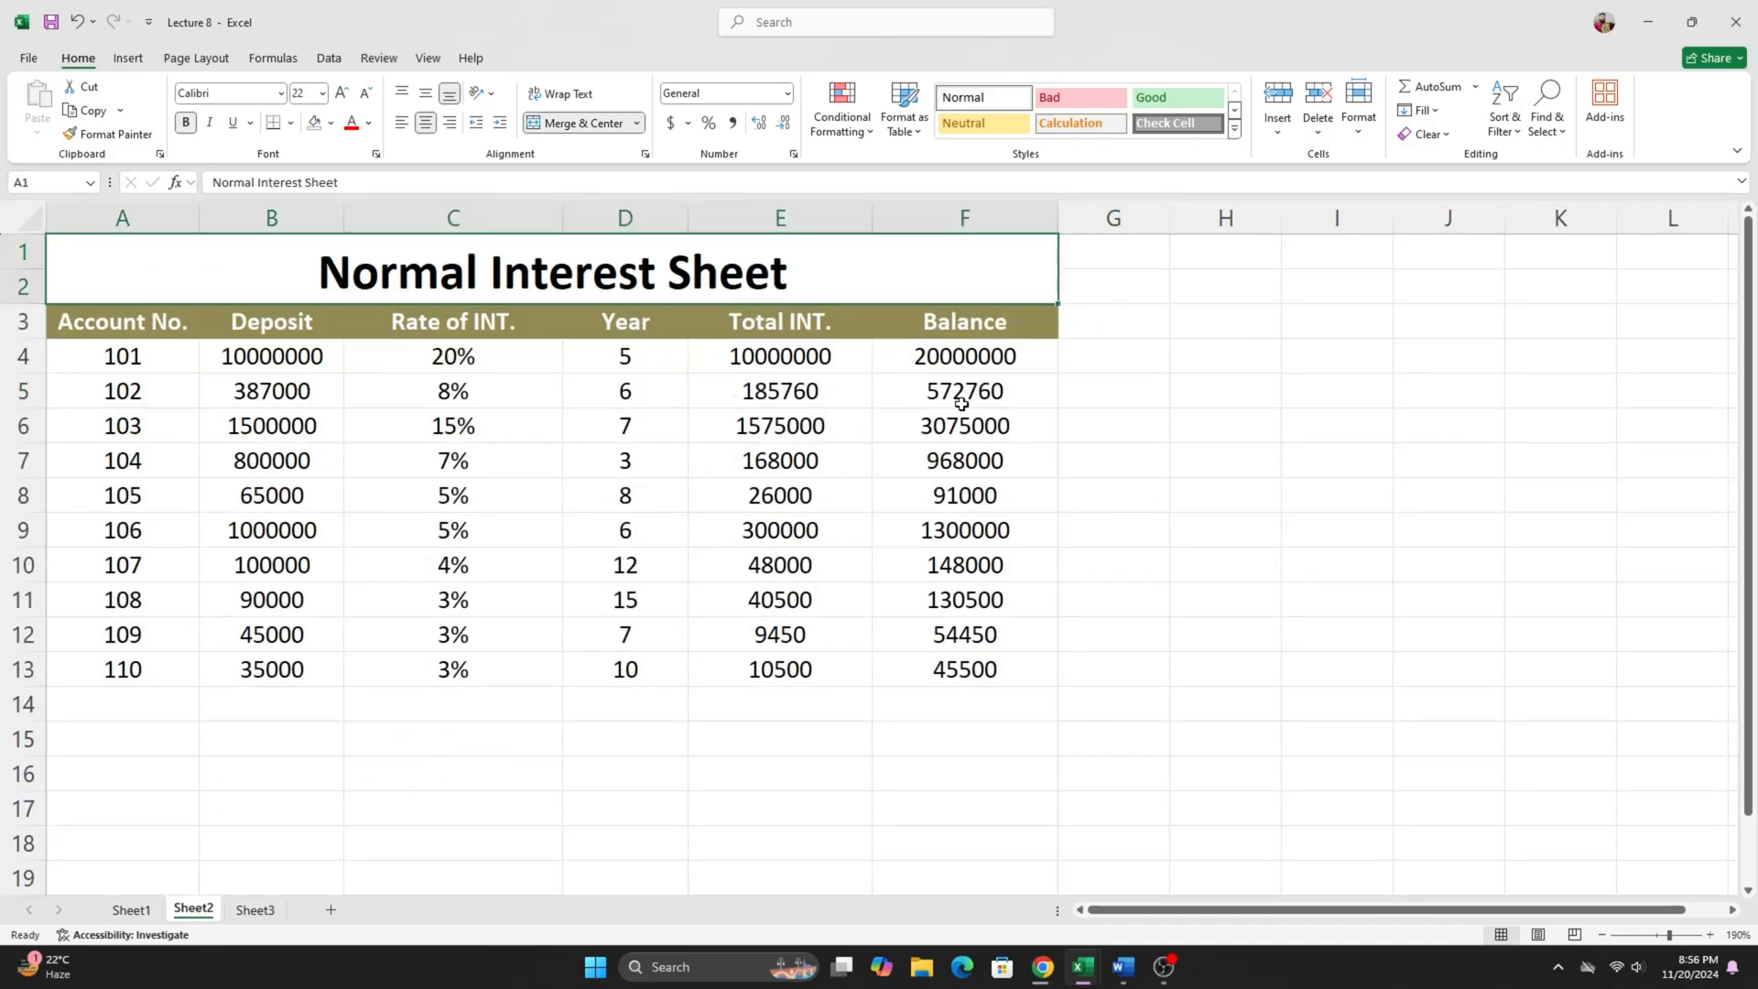
click(1138, 337)
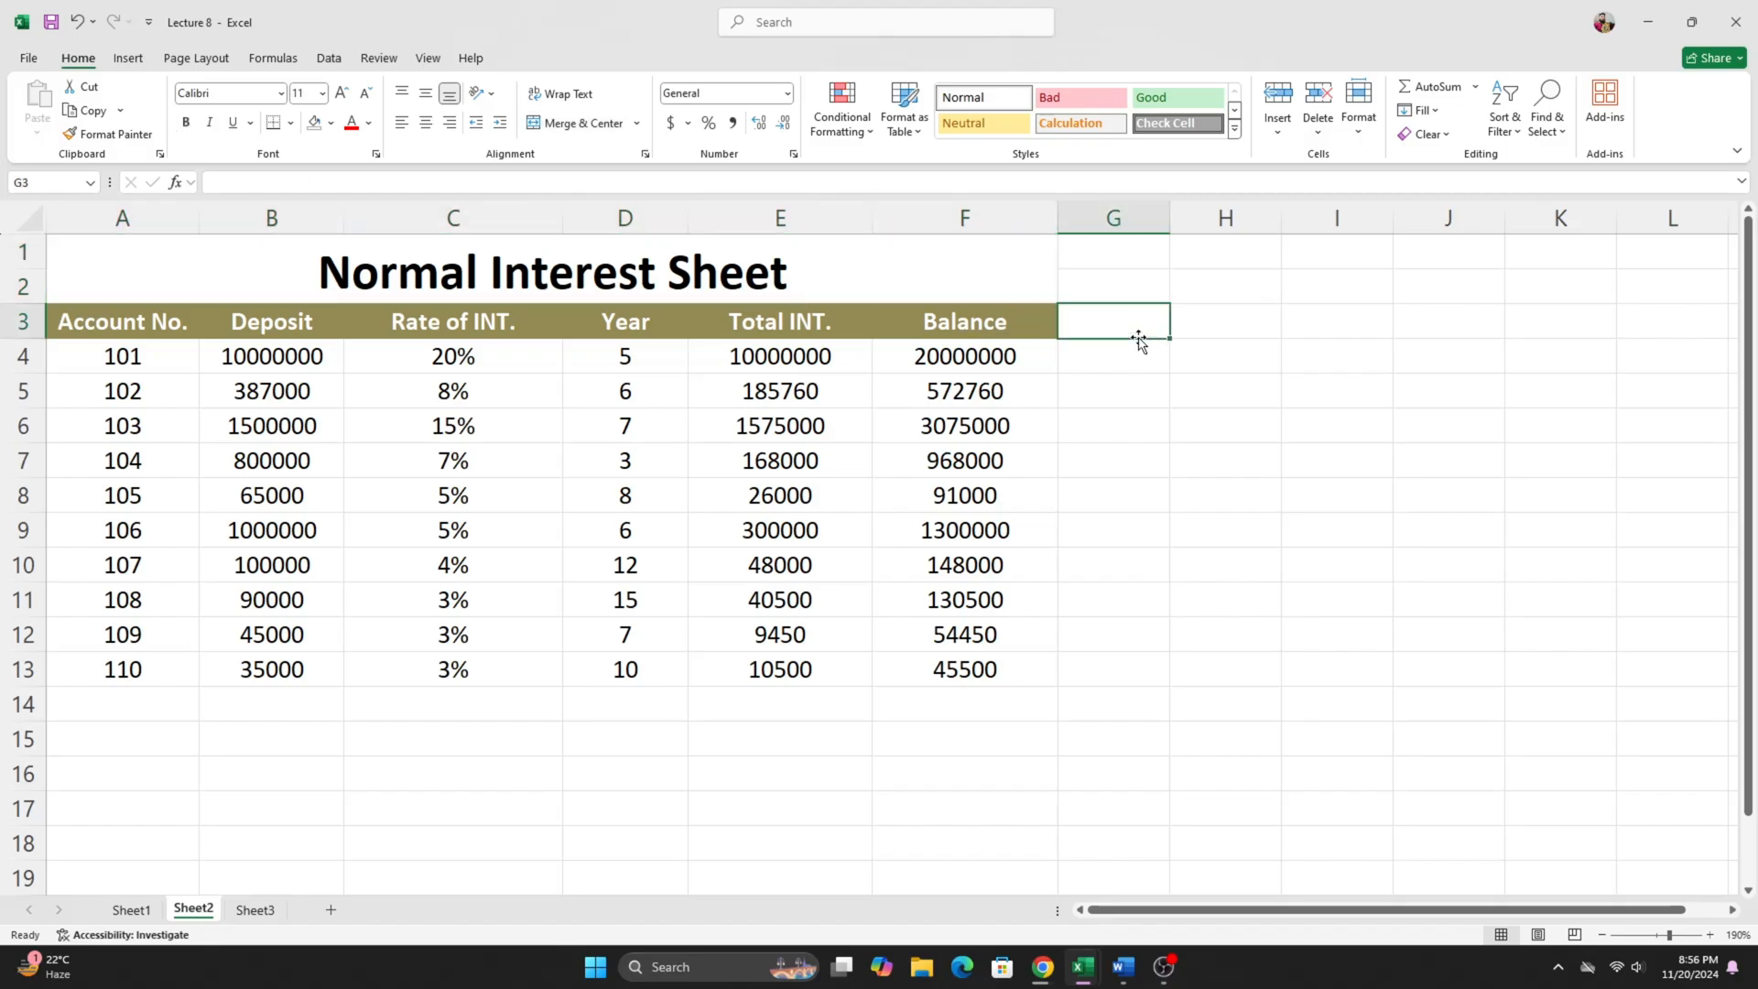
click(807, 361)
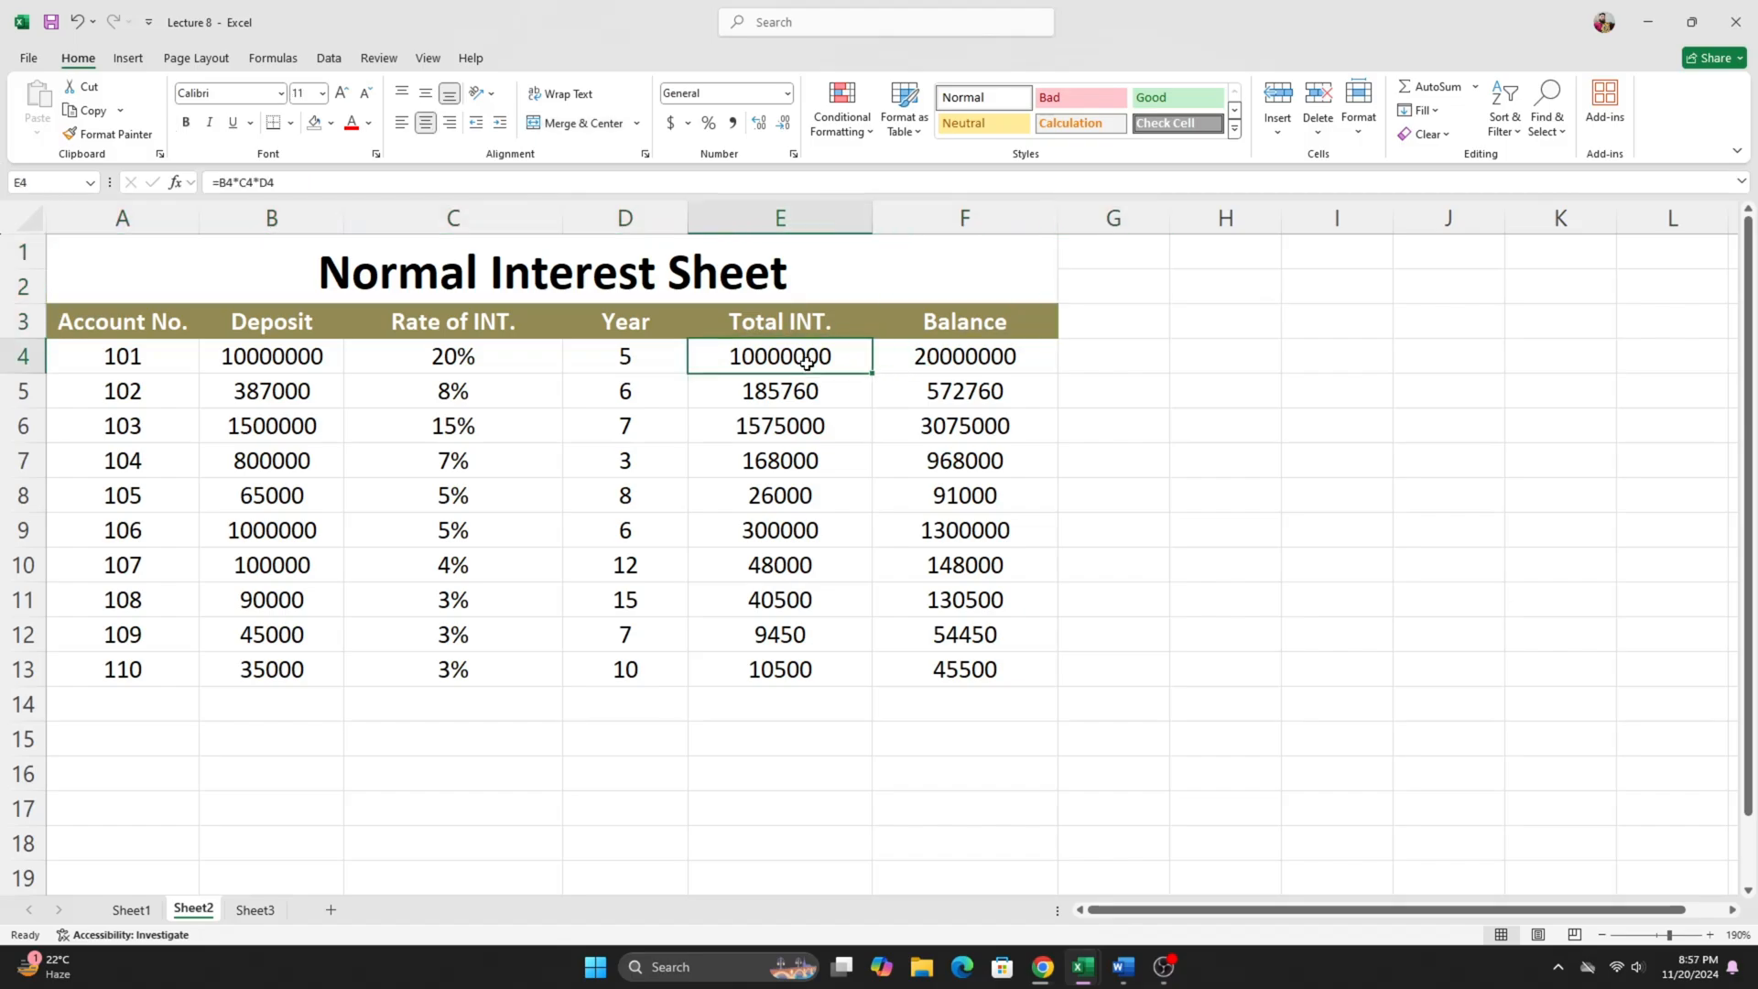
drag(806, 357, 804, 669)
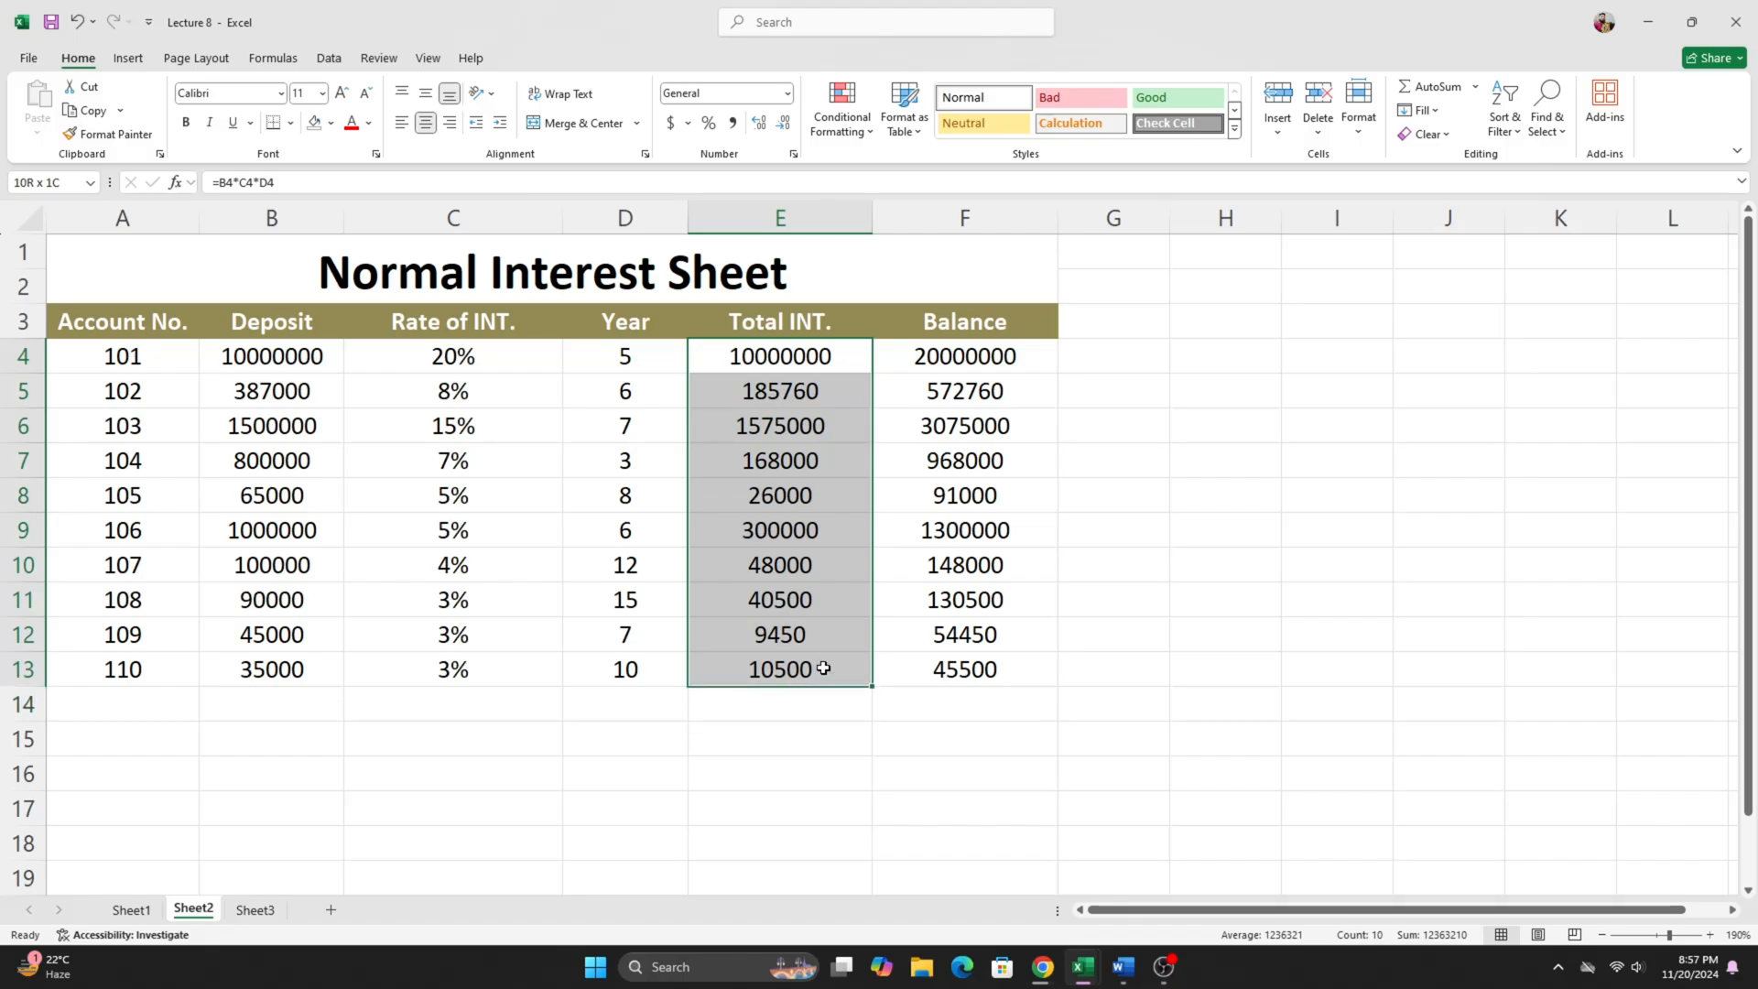
drag(817, 361, 956, 663)
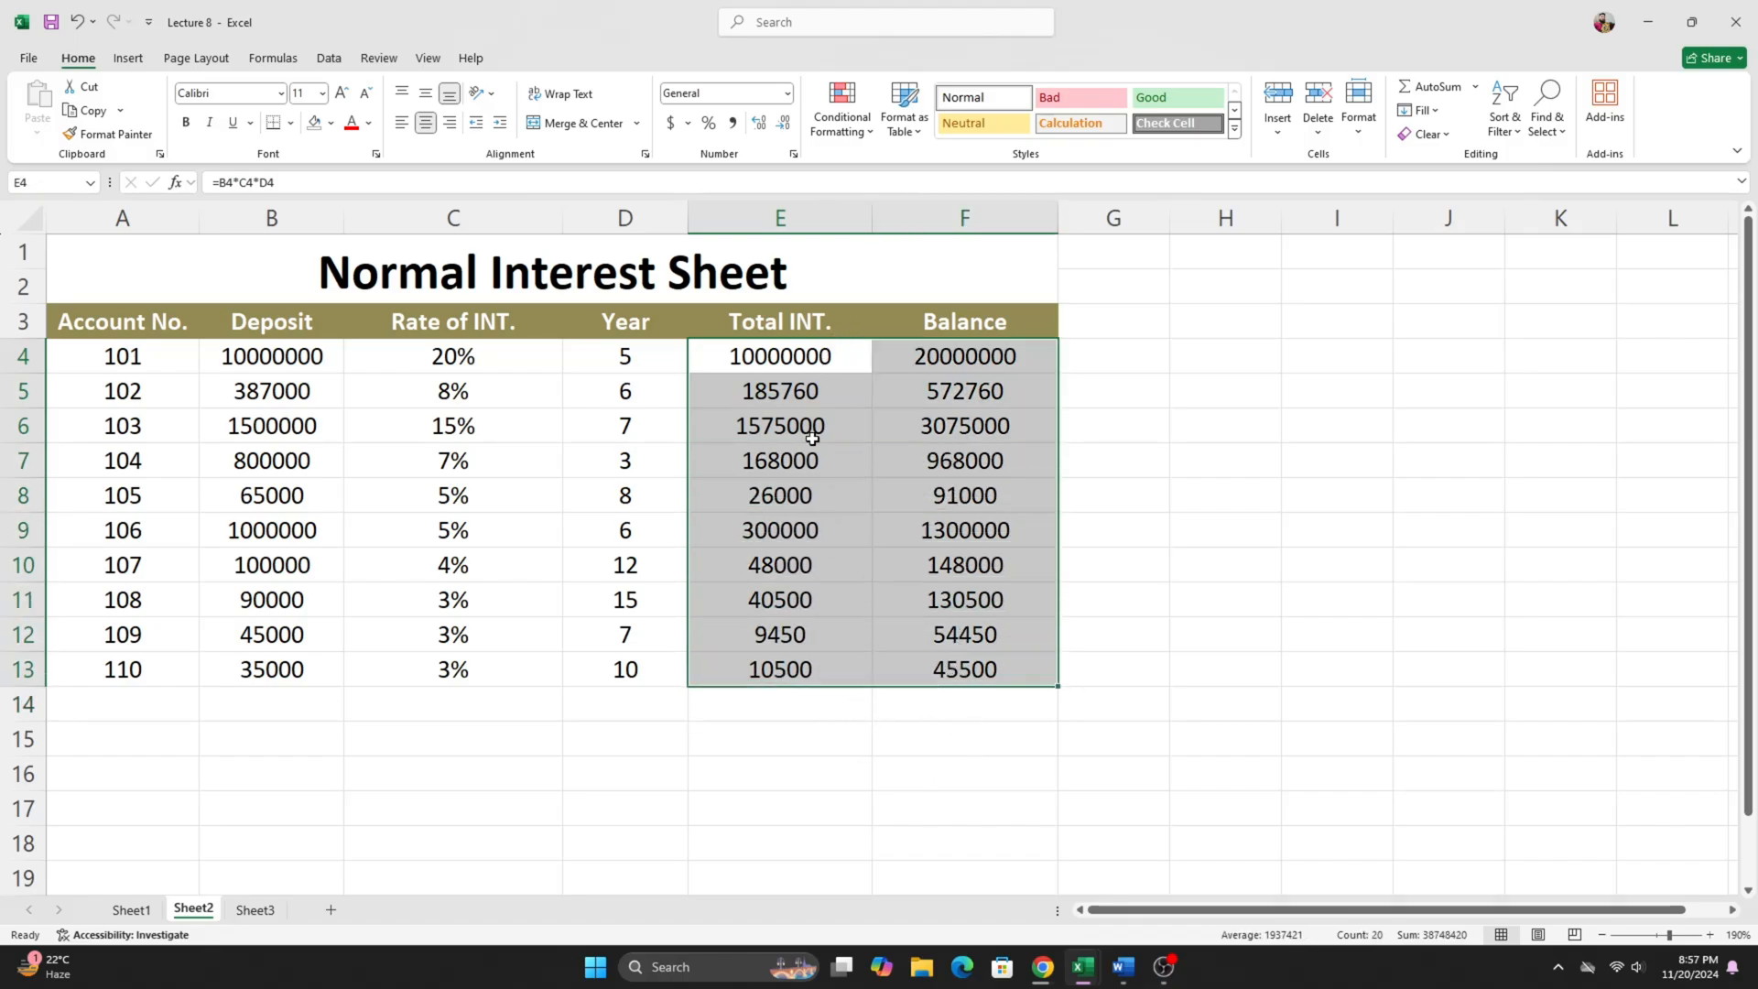
key(Delete)
click(790, 737)
- Examine the Rate of INT., Year, Total INT. and Balance columns of the Normal Interest Sheet
click(768, 359)
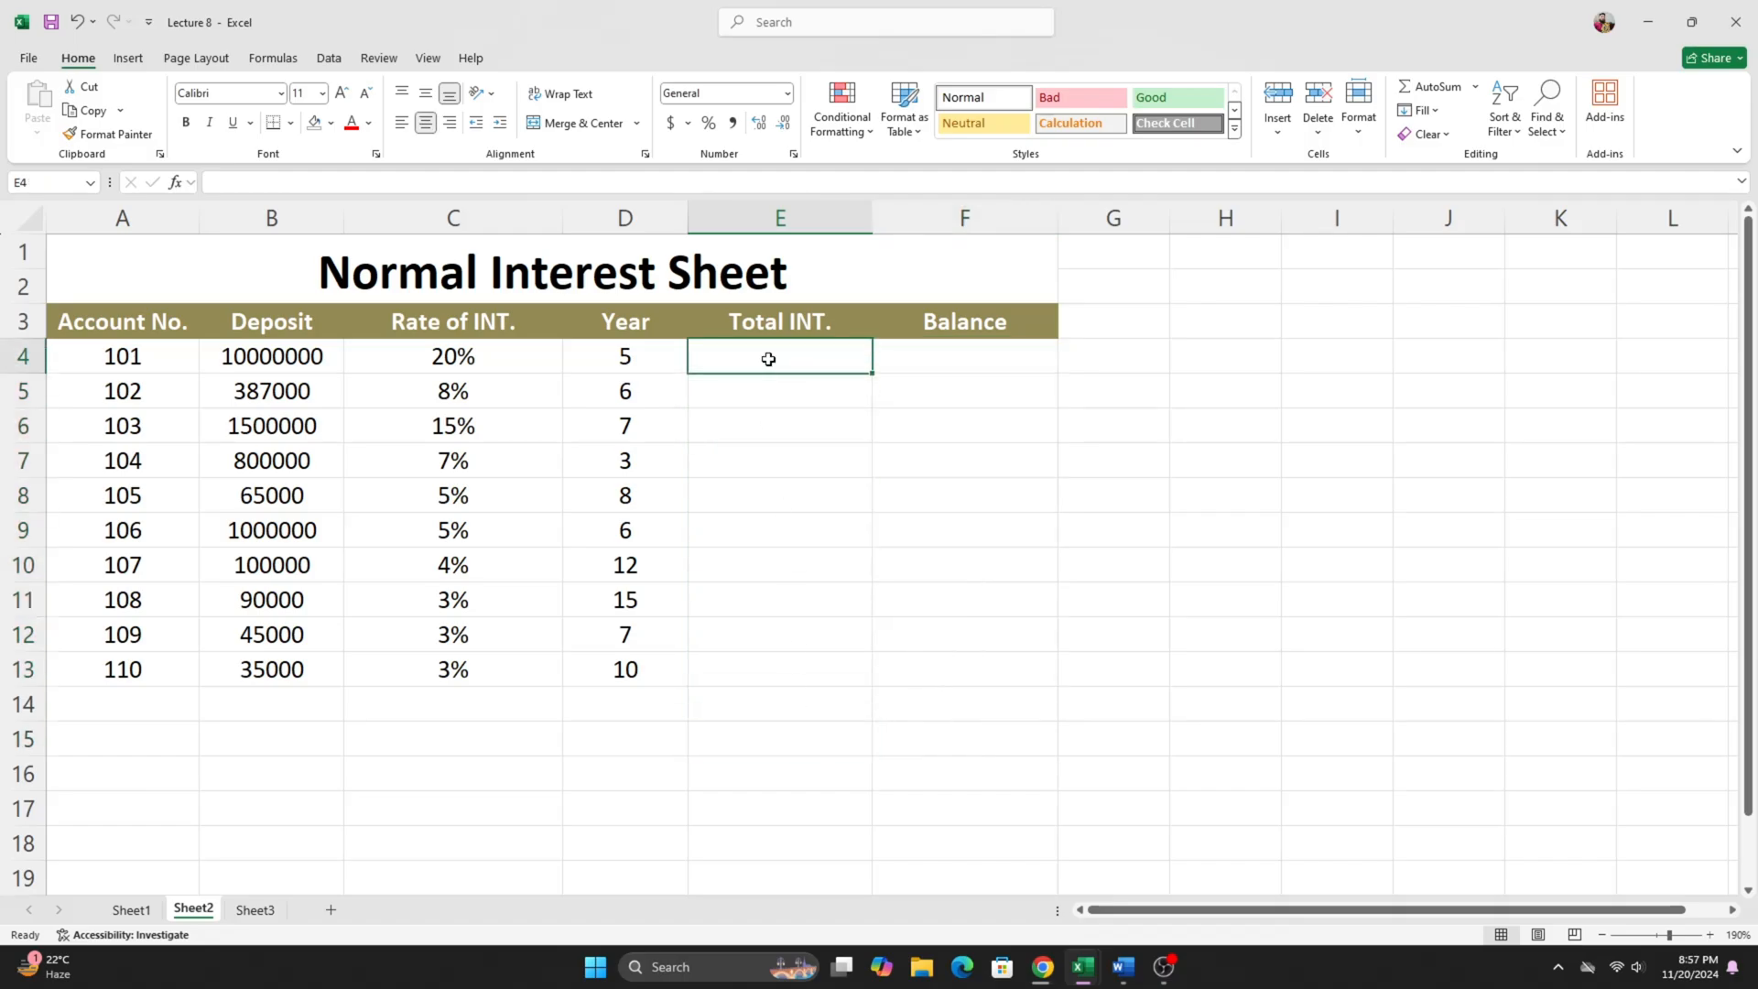
click(426, 357)
drag(406, 322, 624, 410)
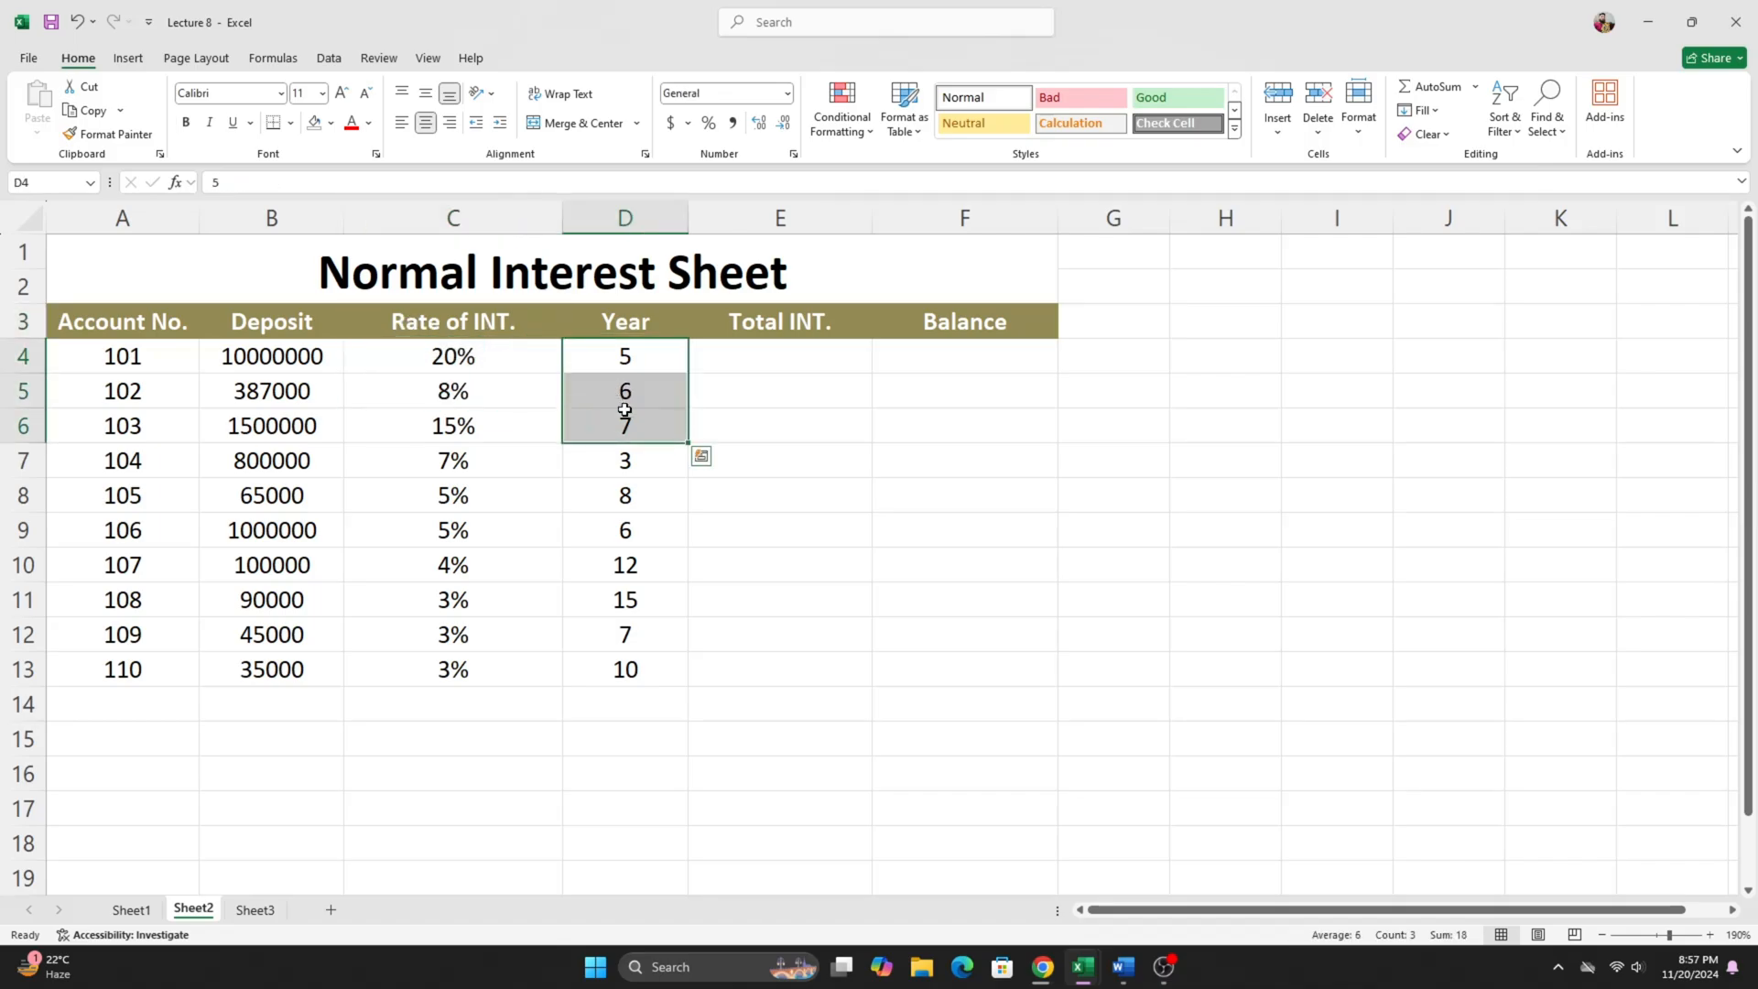
drag(806, 359, 804, 384)
drag(941, 357, 947, 387)
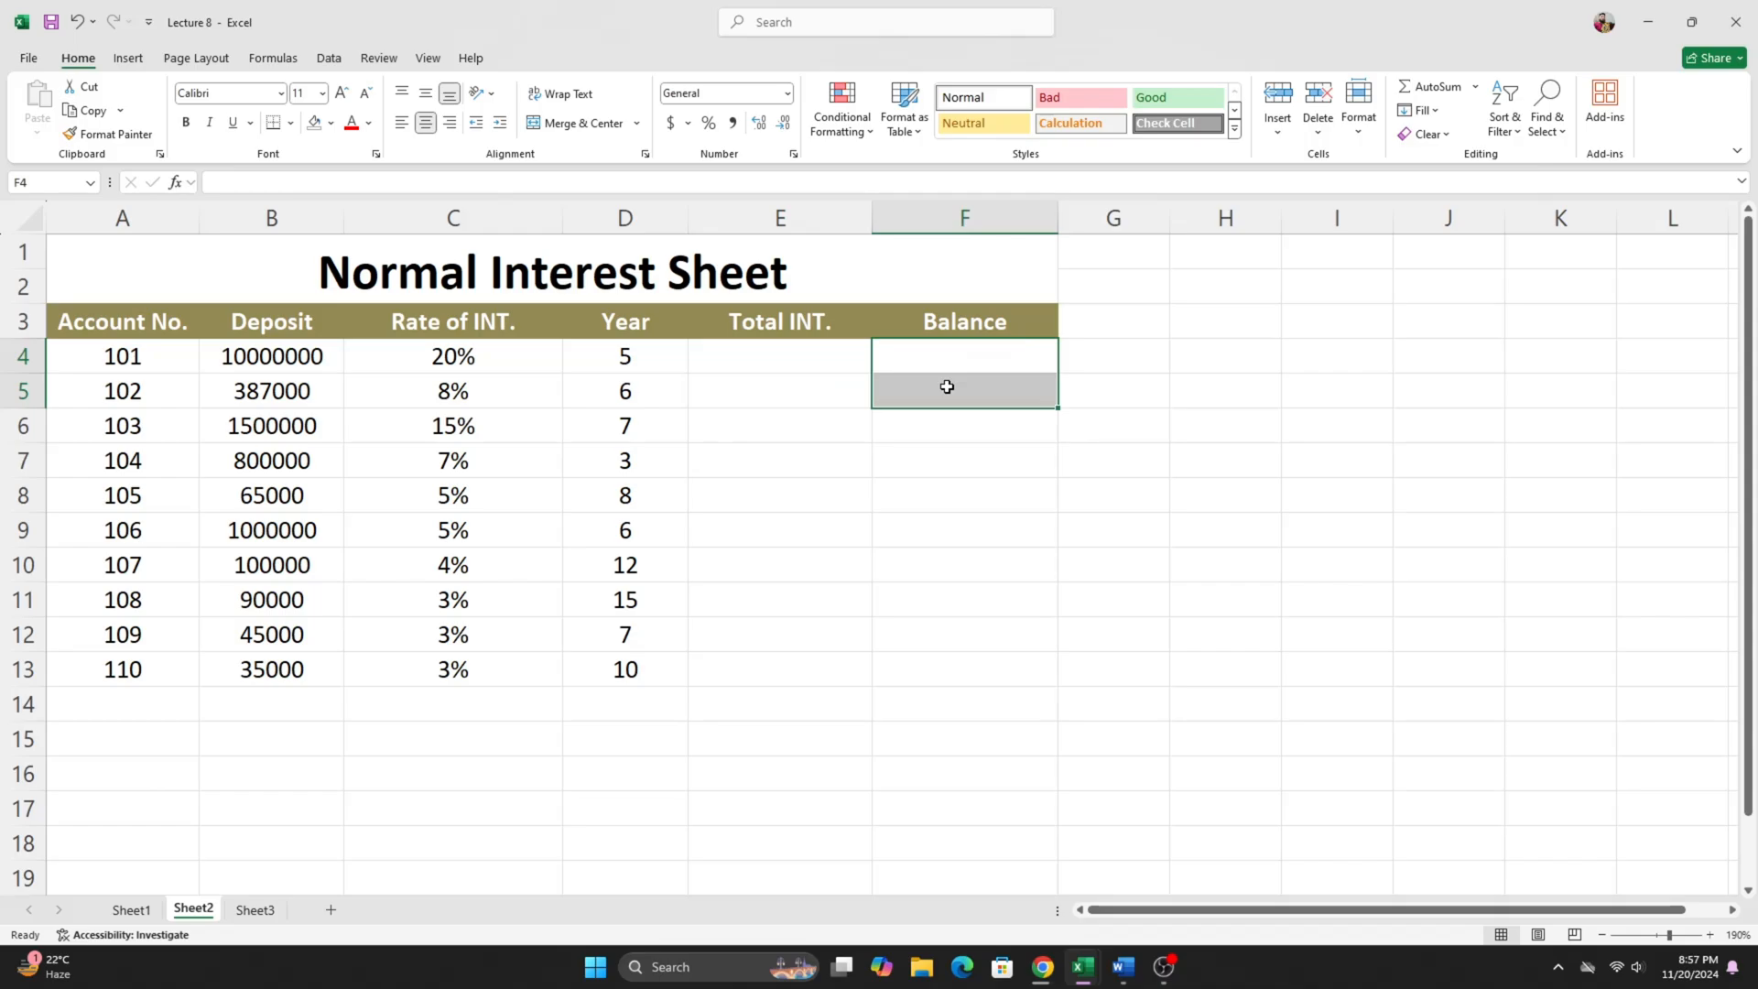
click(440, 357)
click(647, 373)
click(731, 354)
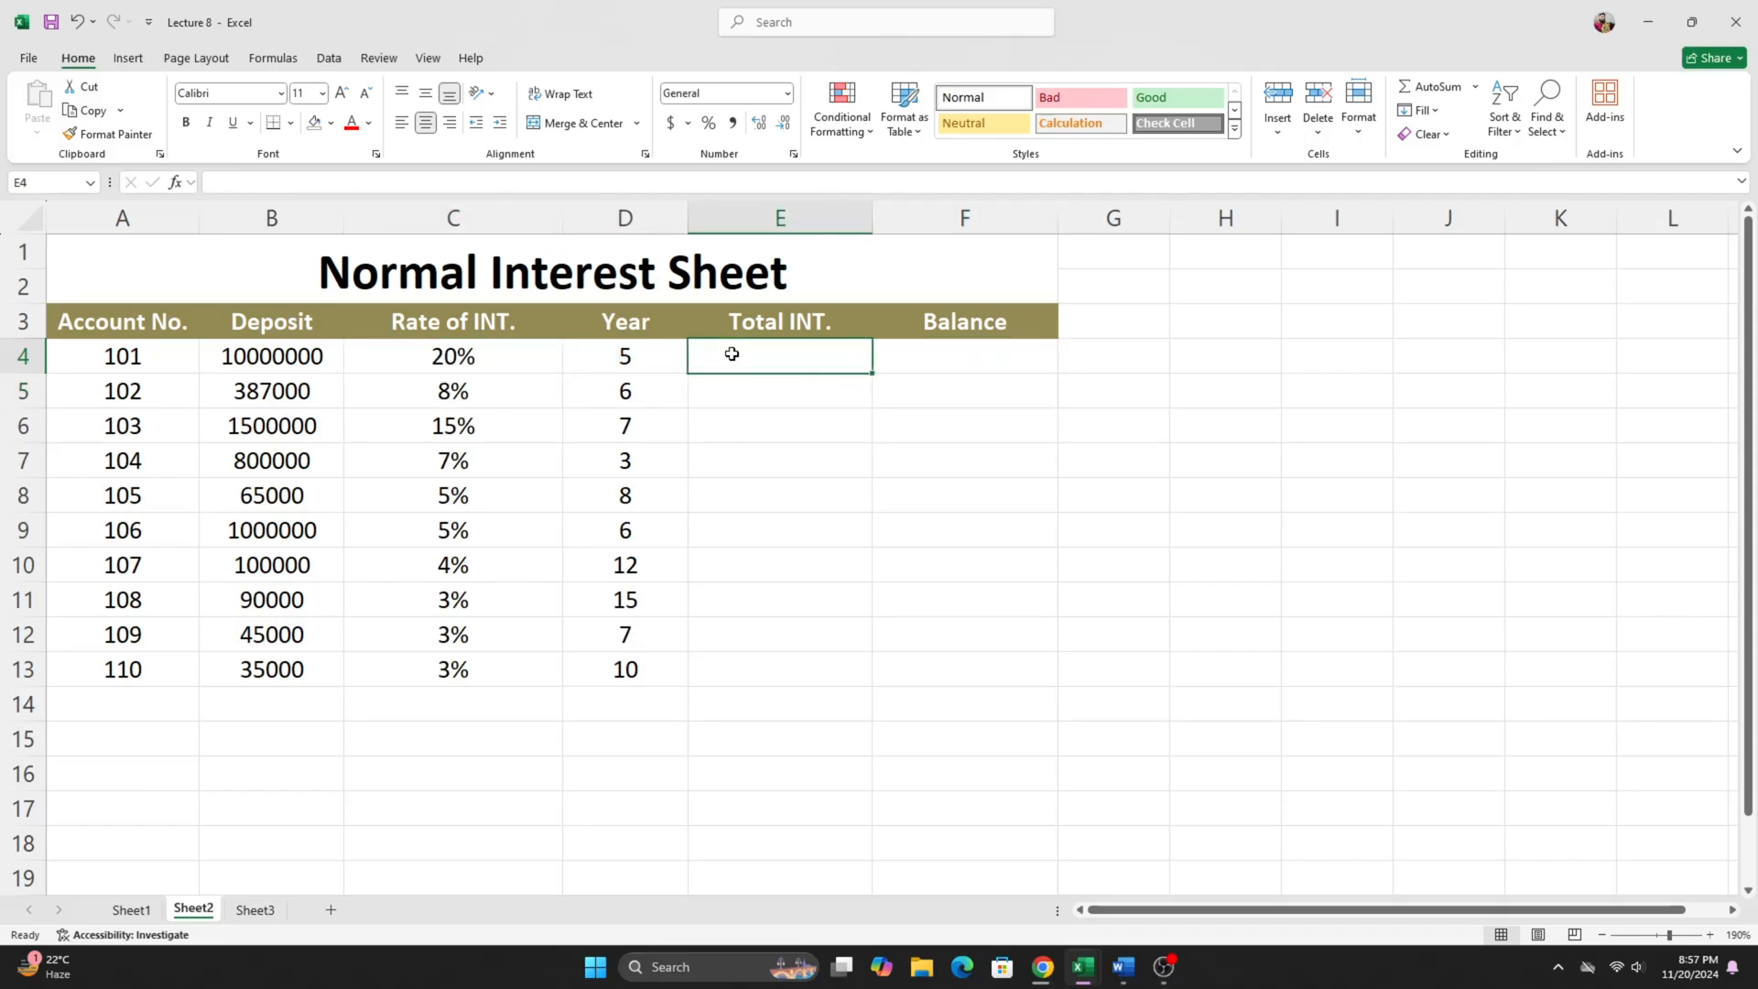
click(462, 271)
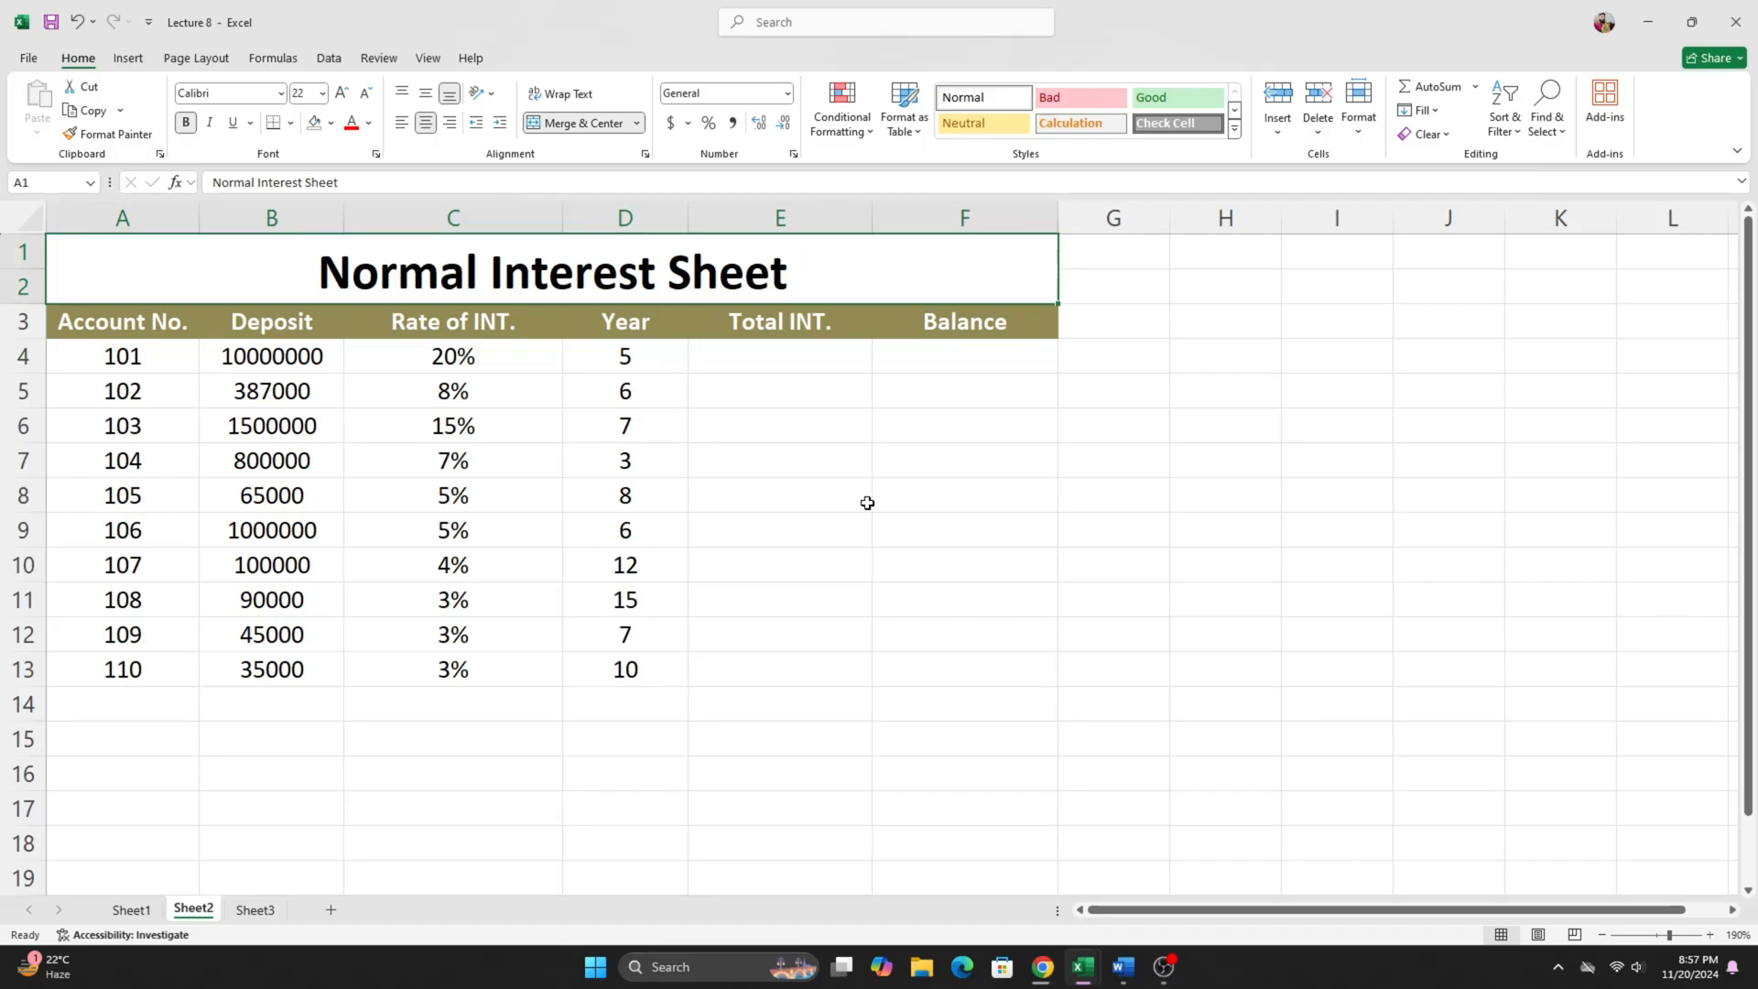
- Examine the deposit in B4, rate in C4 and years in D4 as the inputs for the total interest in E4
click(772, 362)
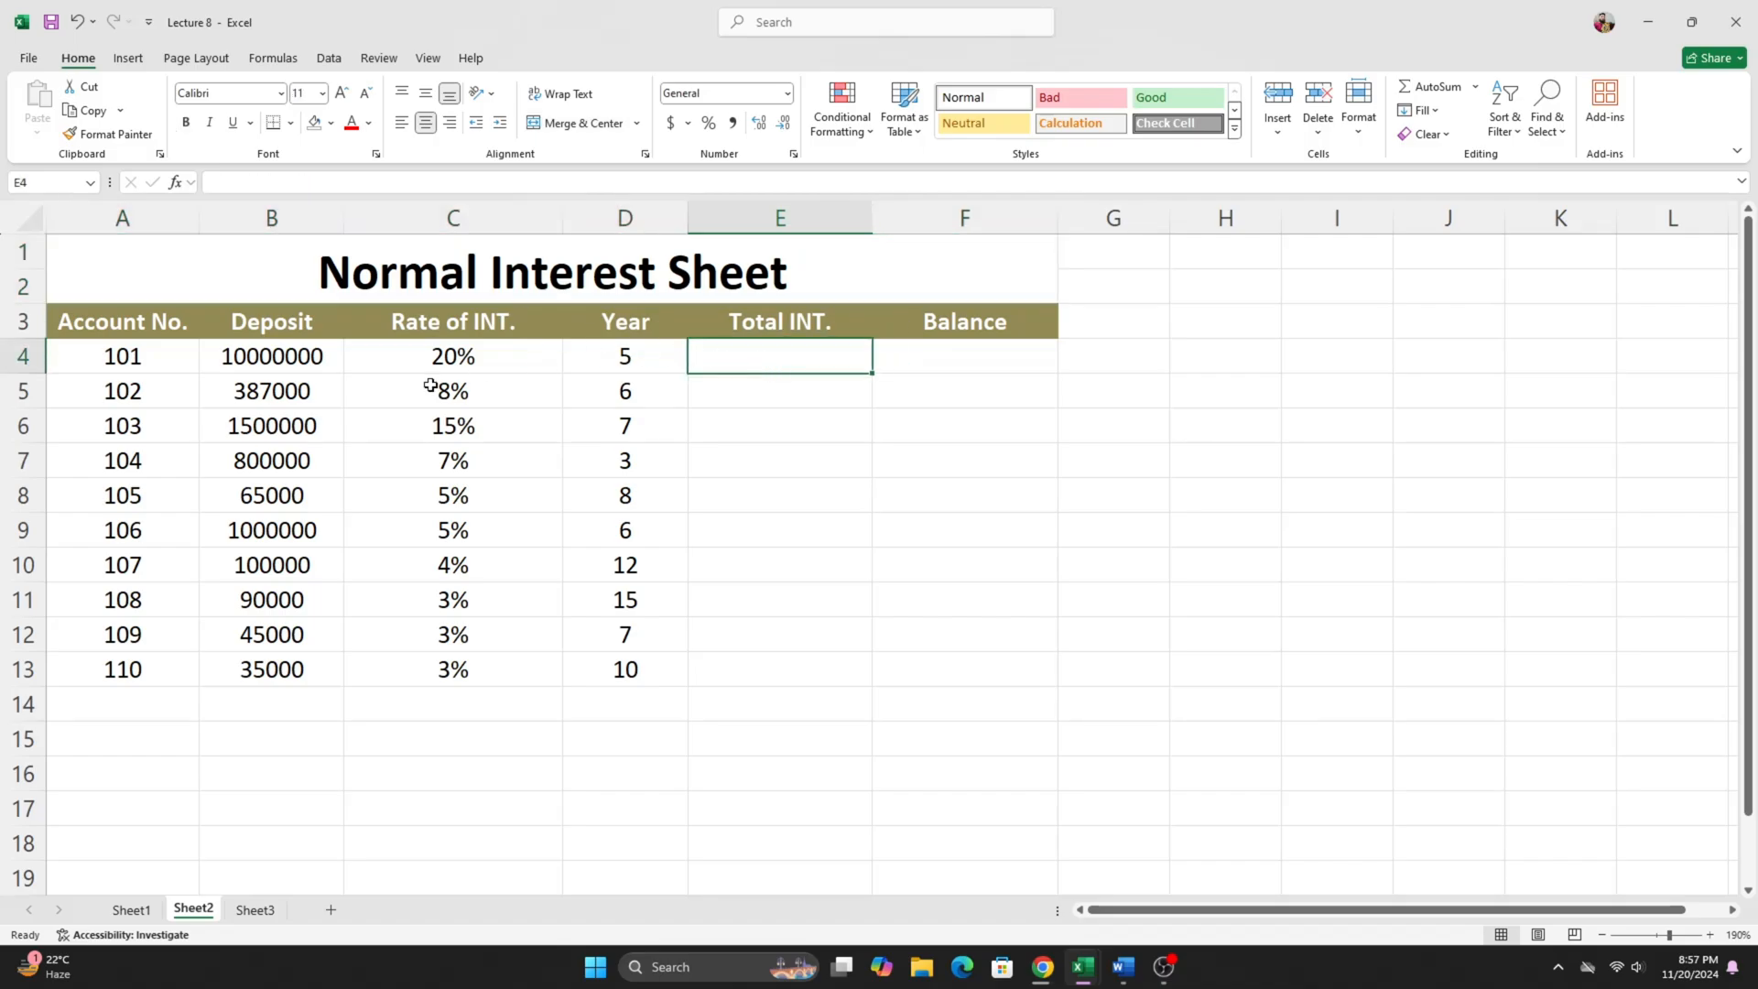
click(313, 365)
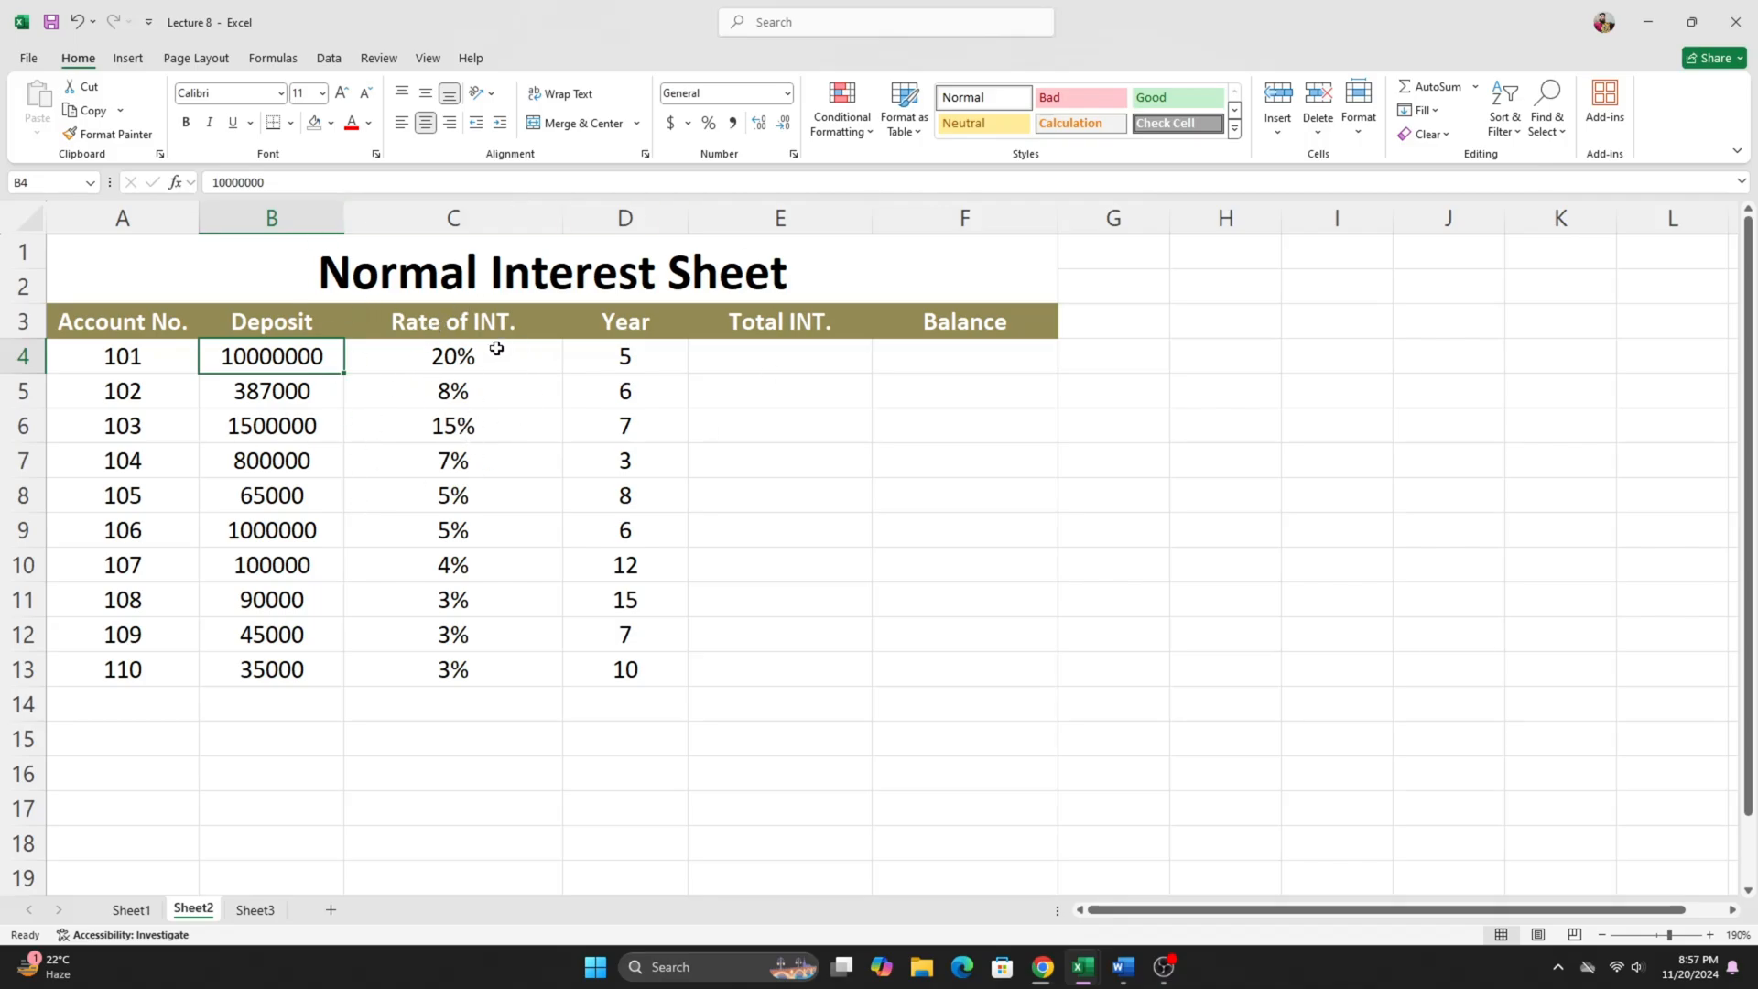
click(608, 366)
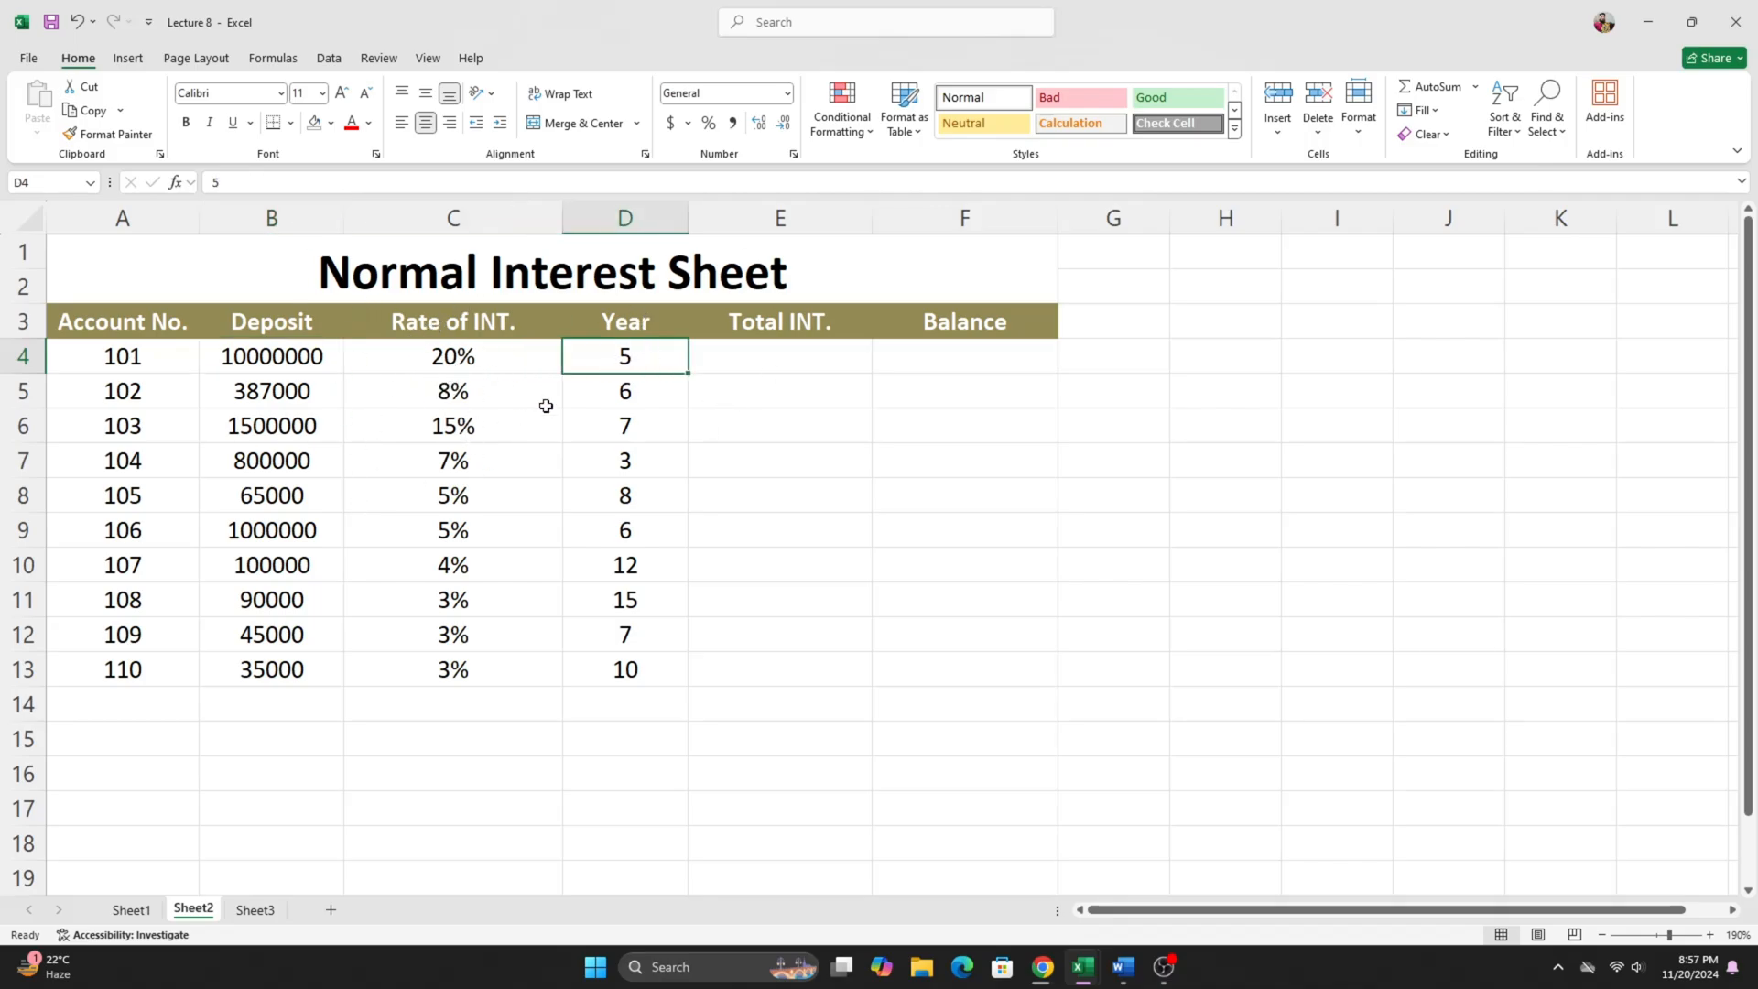
click(420, 364)
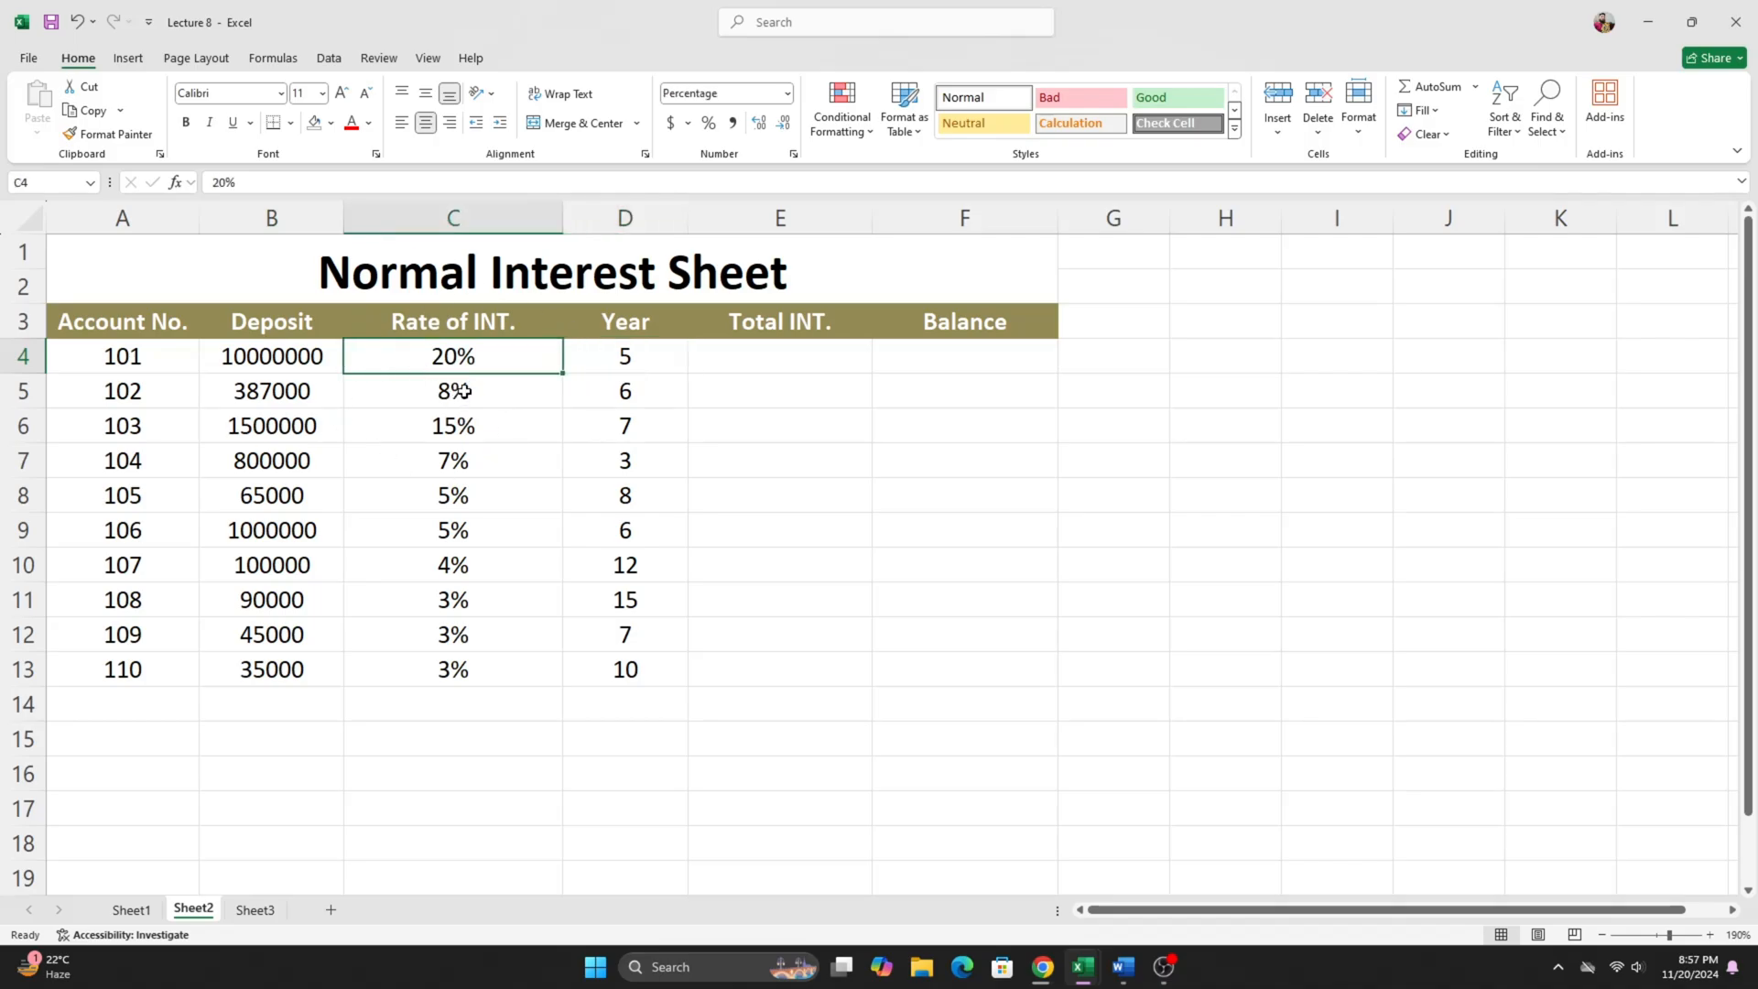
click(606, 359)
click(793, 361)
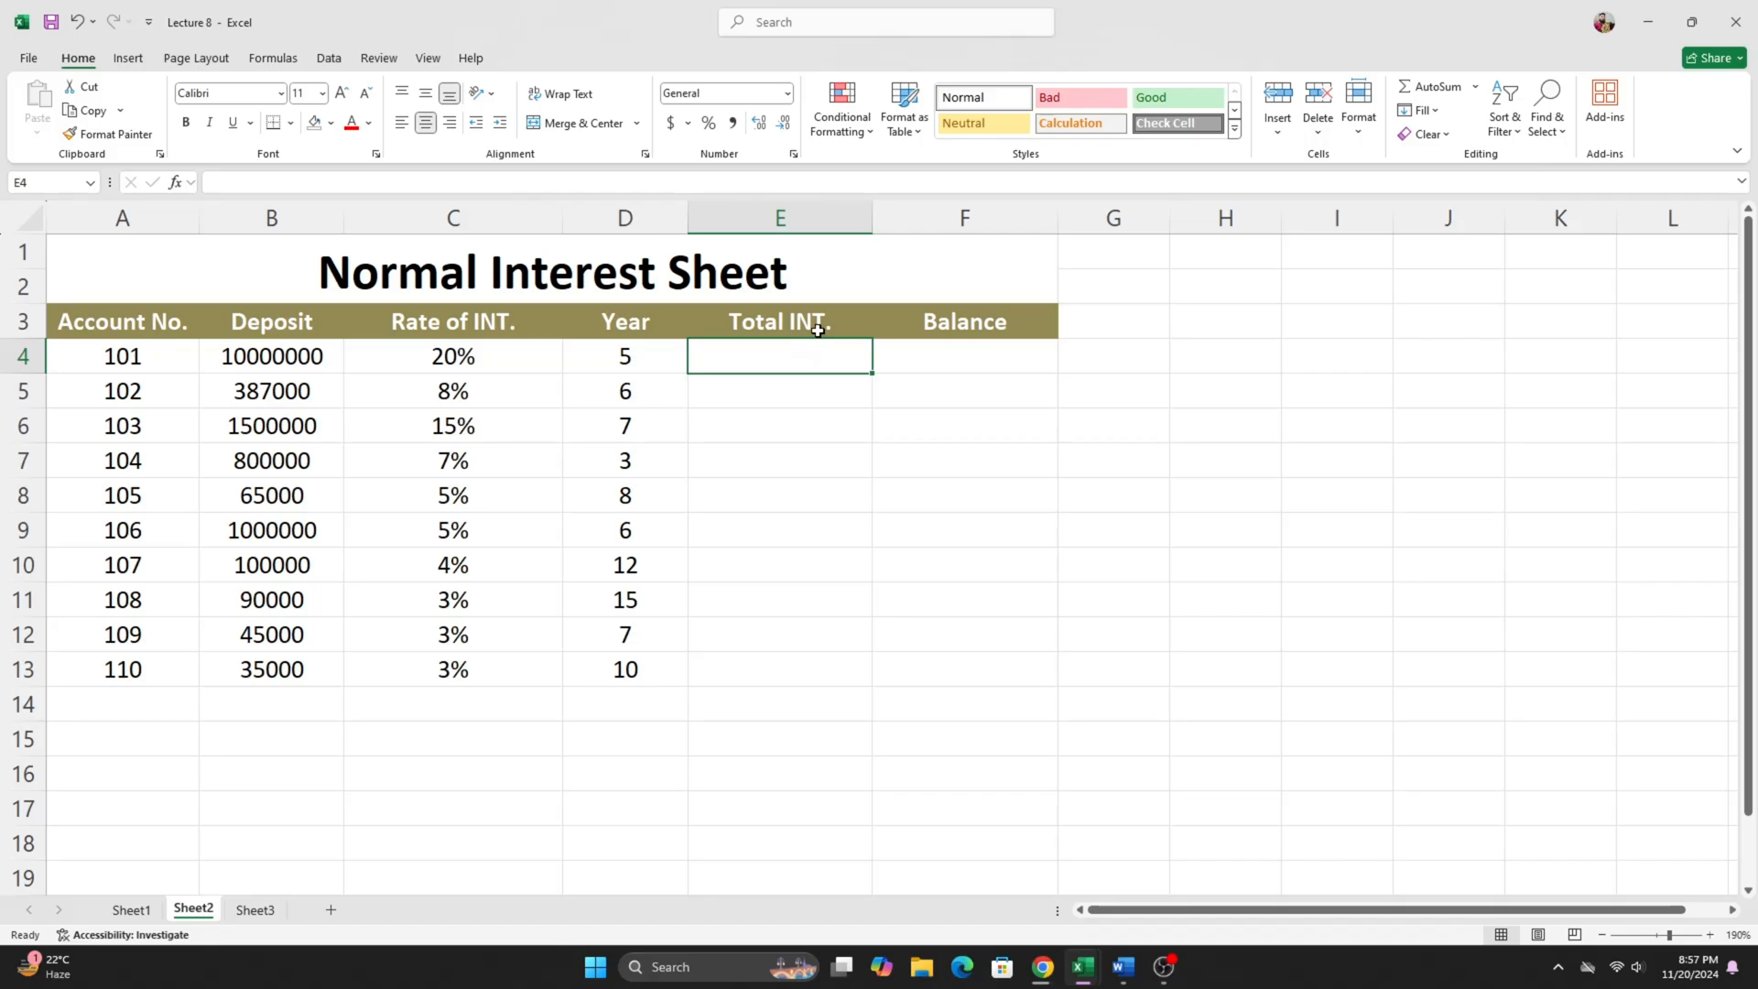
click(309, 357)
click(460, 357)
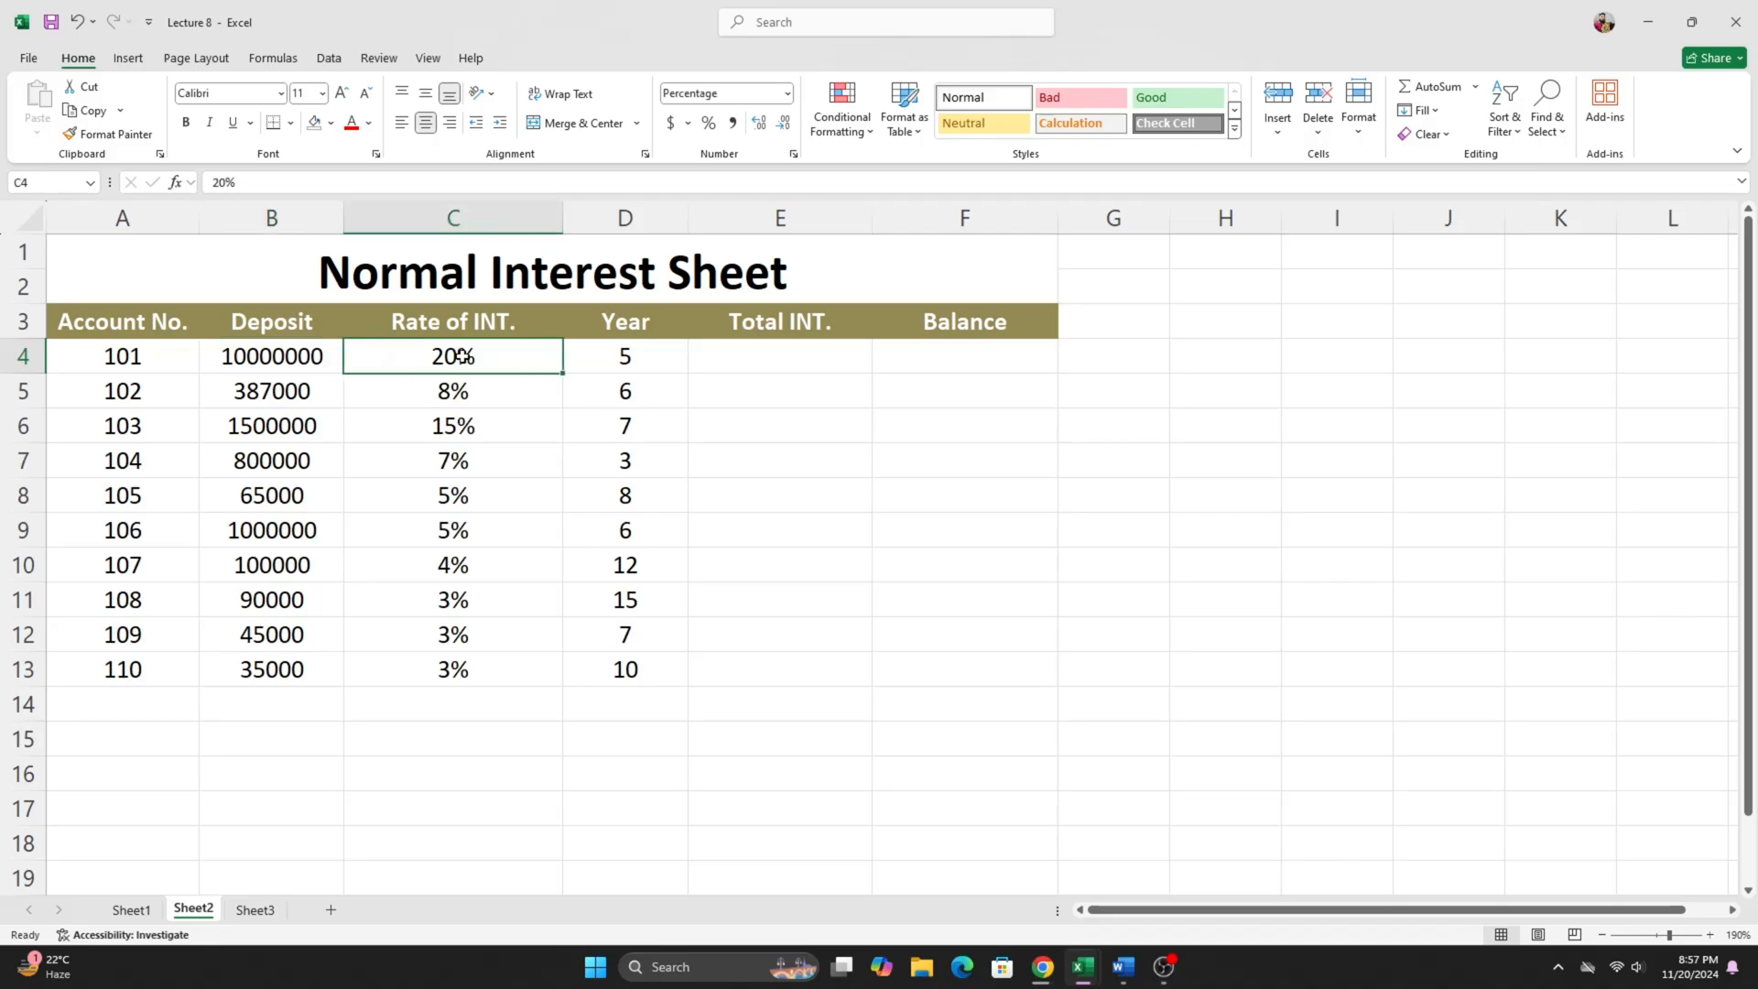
click(703, 357)
click(615, 356)
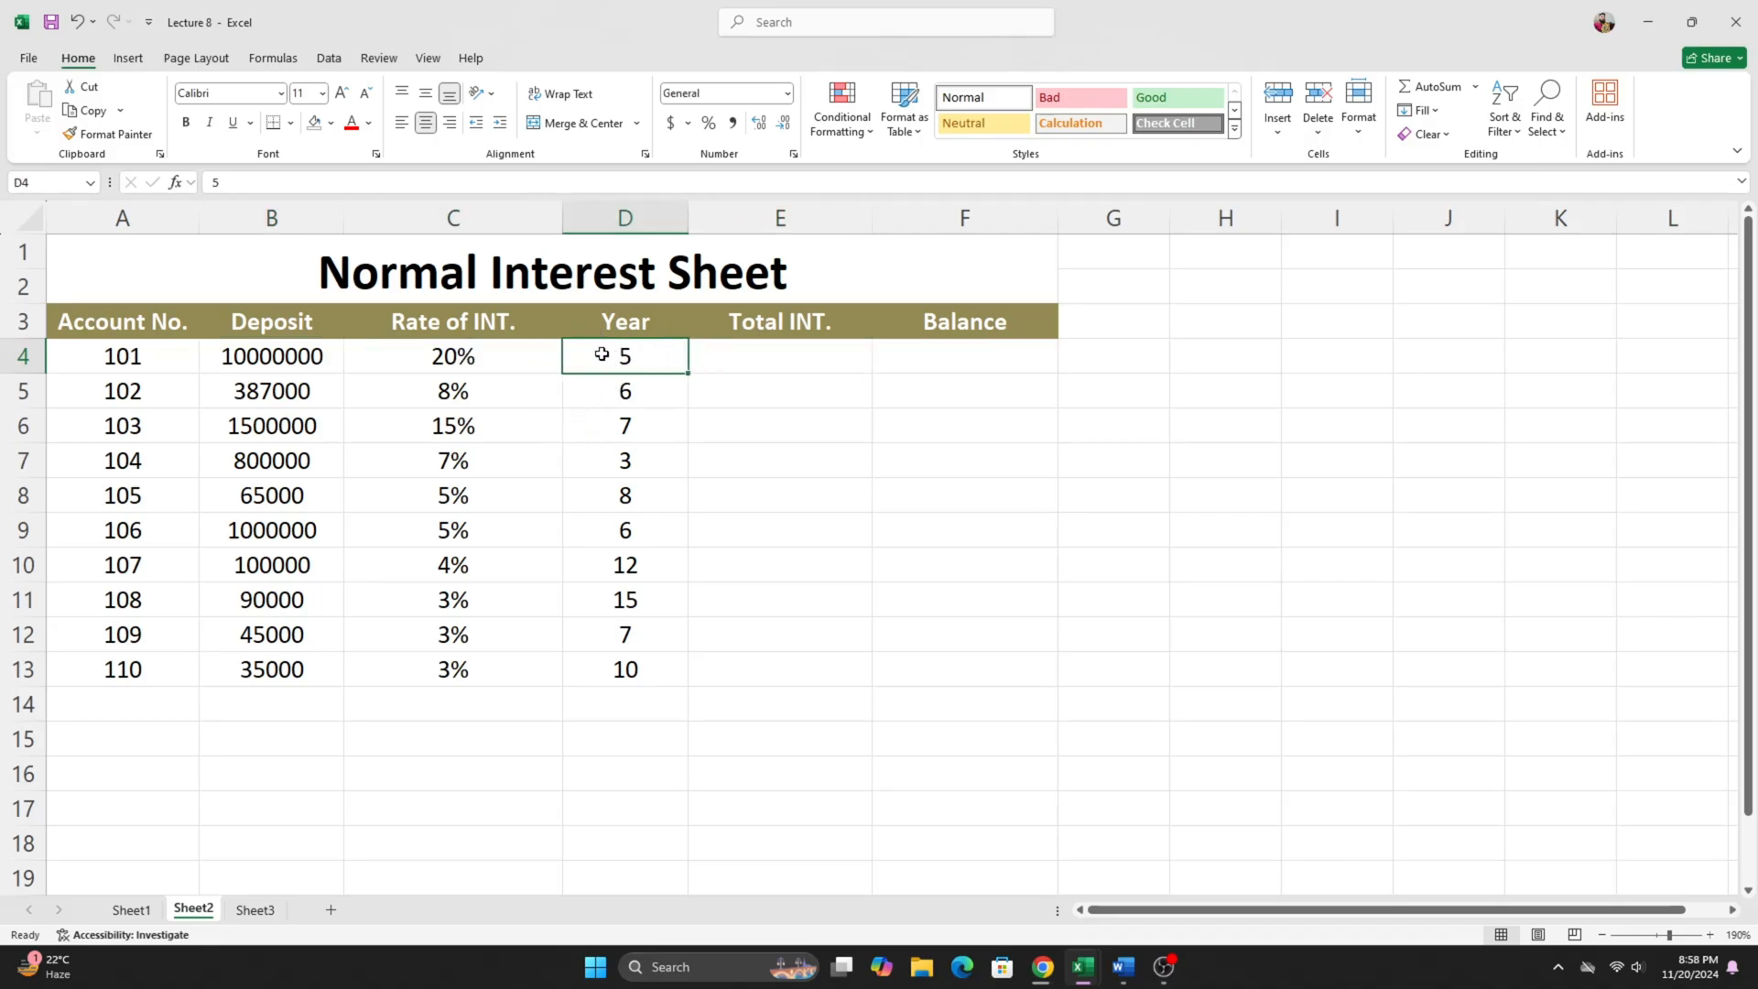
- Enter the formula =B4*C4*D4 in E4 to calculate the first account's total interest
click(774, 361)
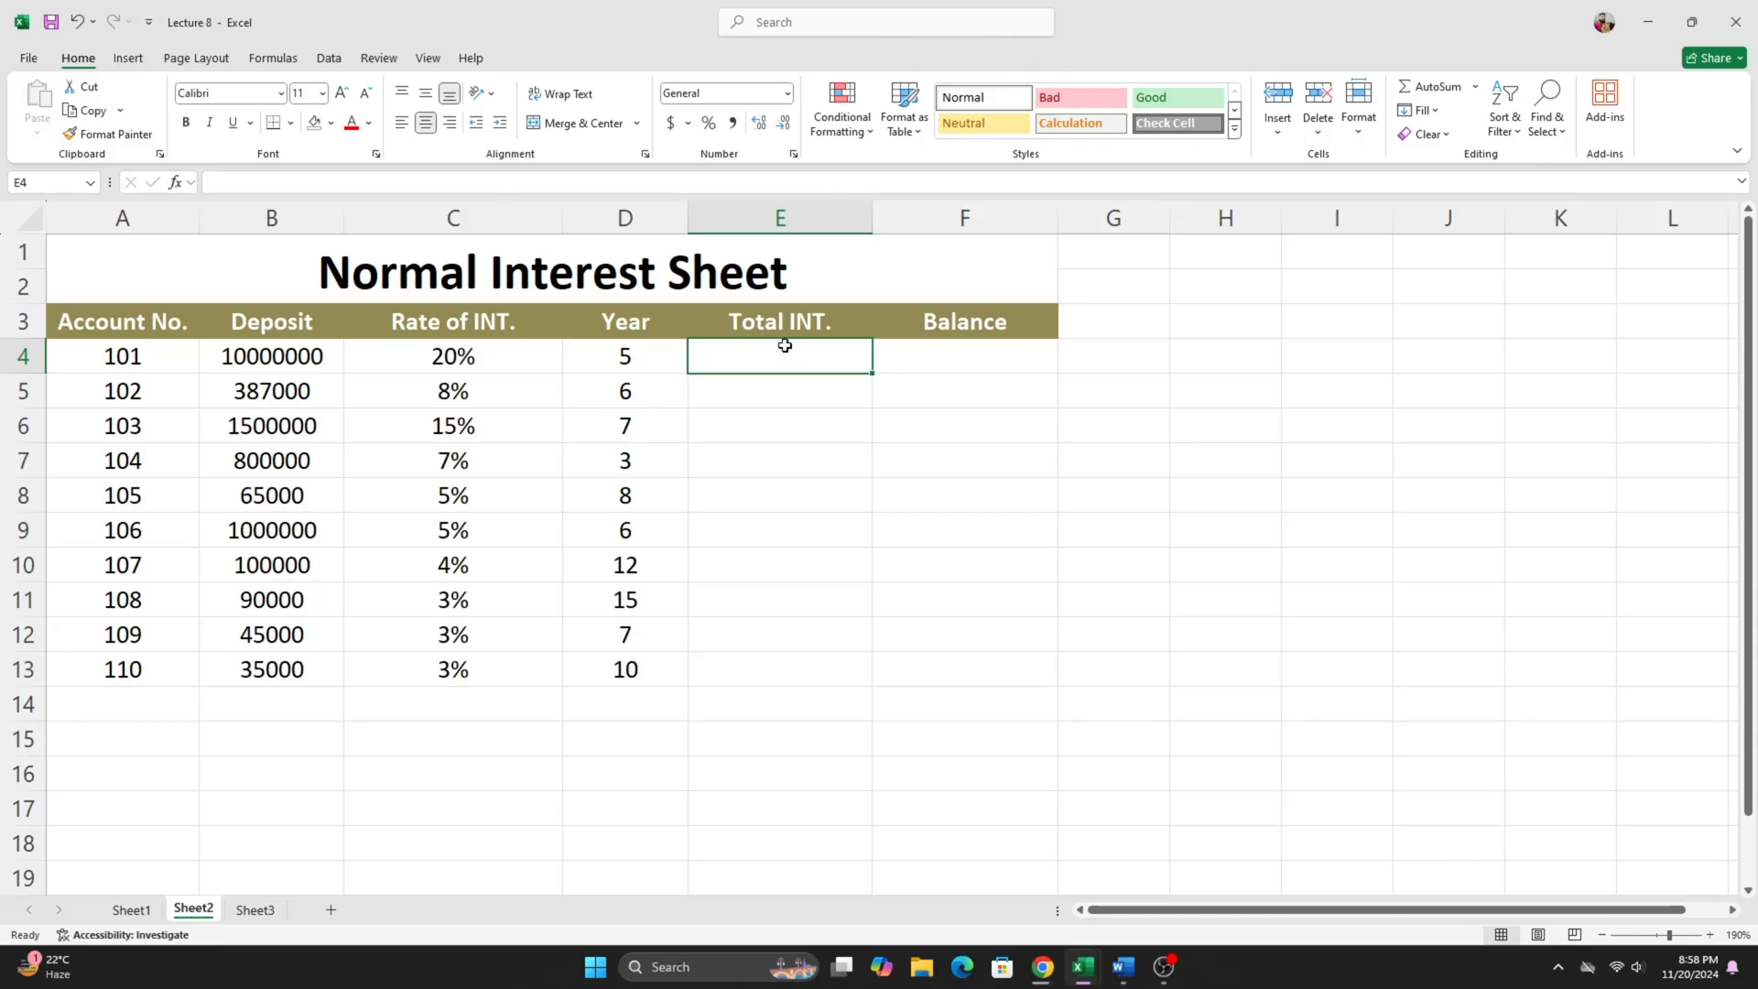
text(=)
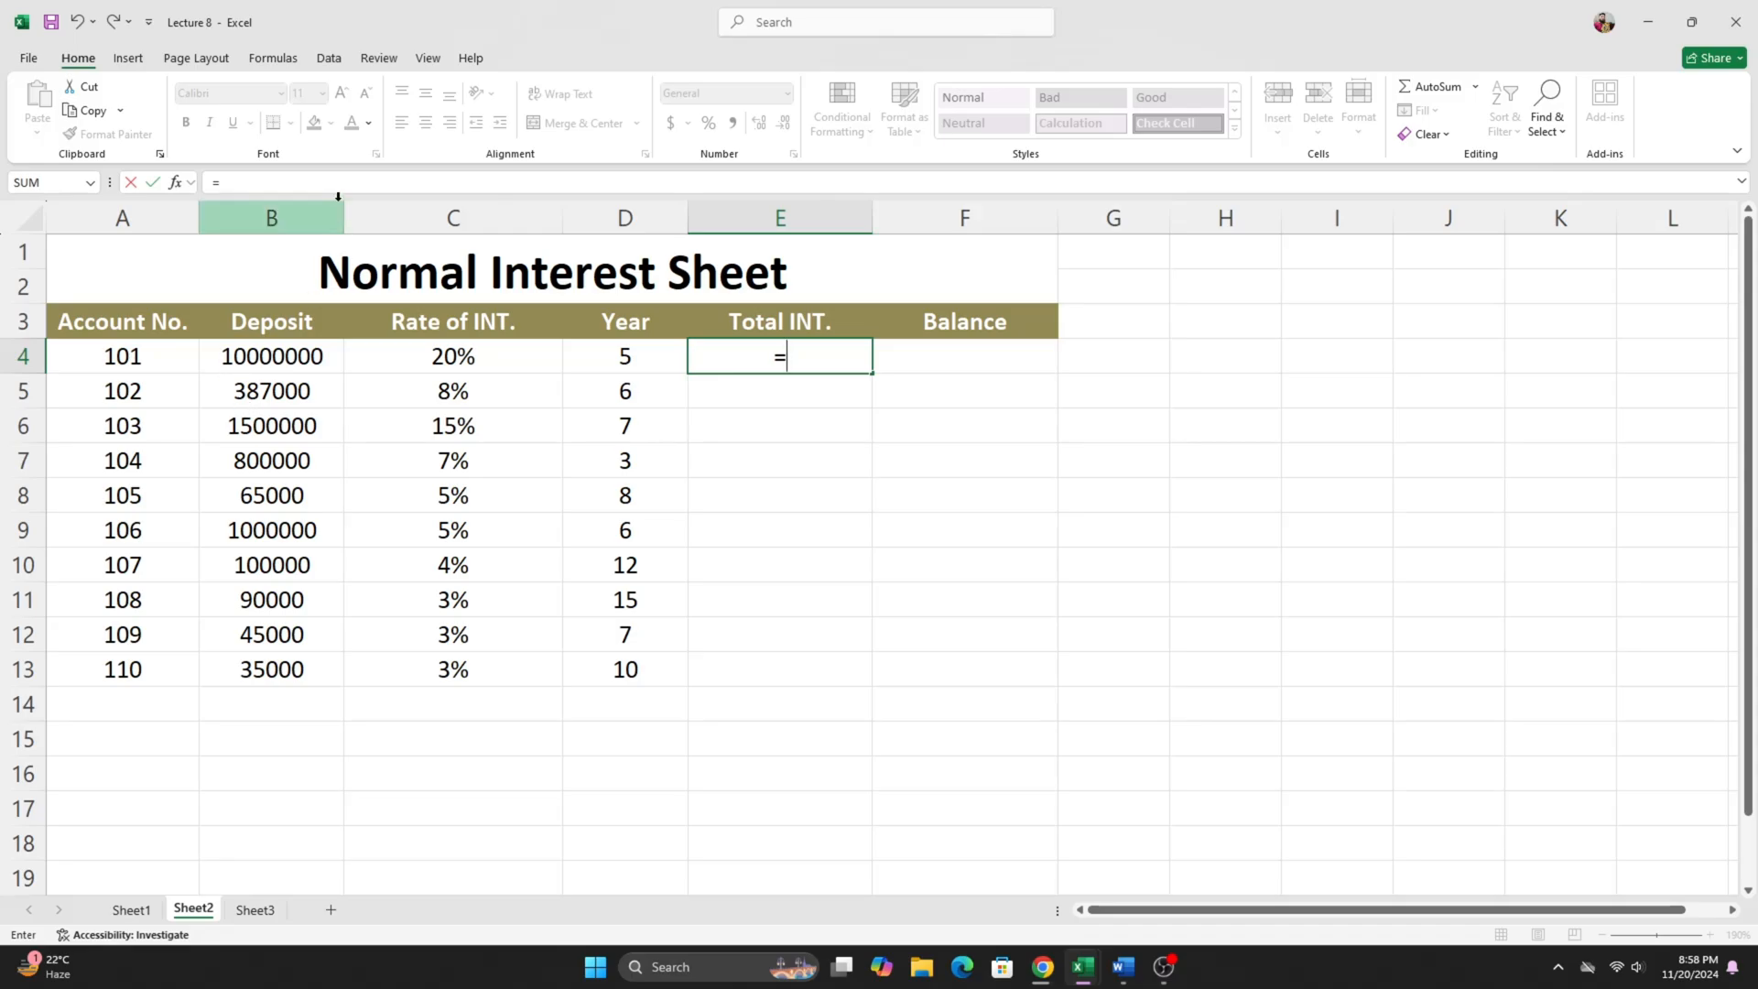
click(294, 358)
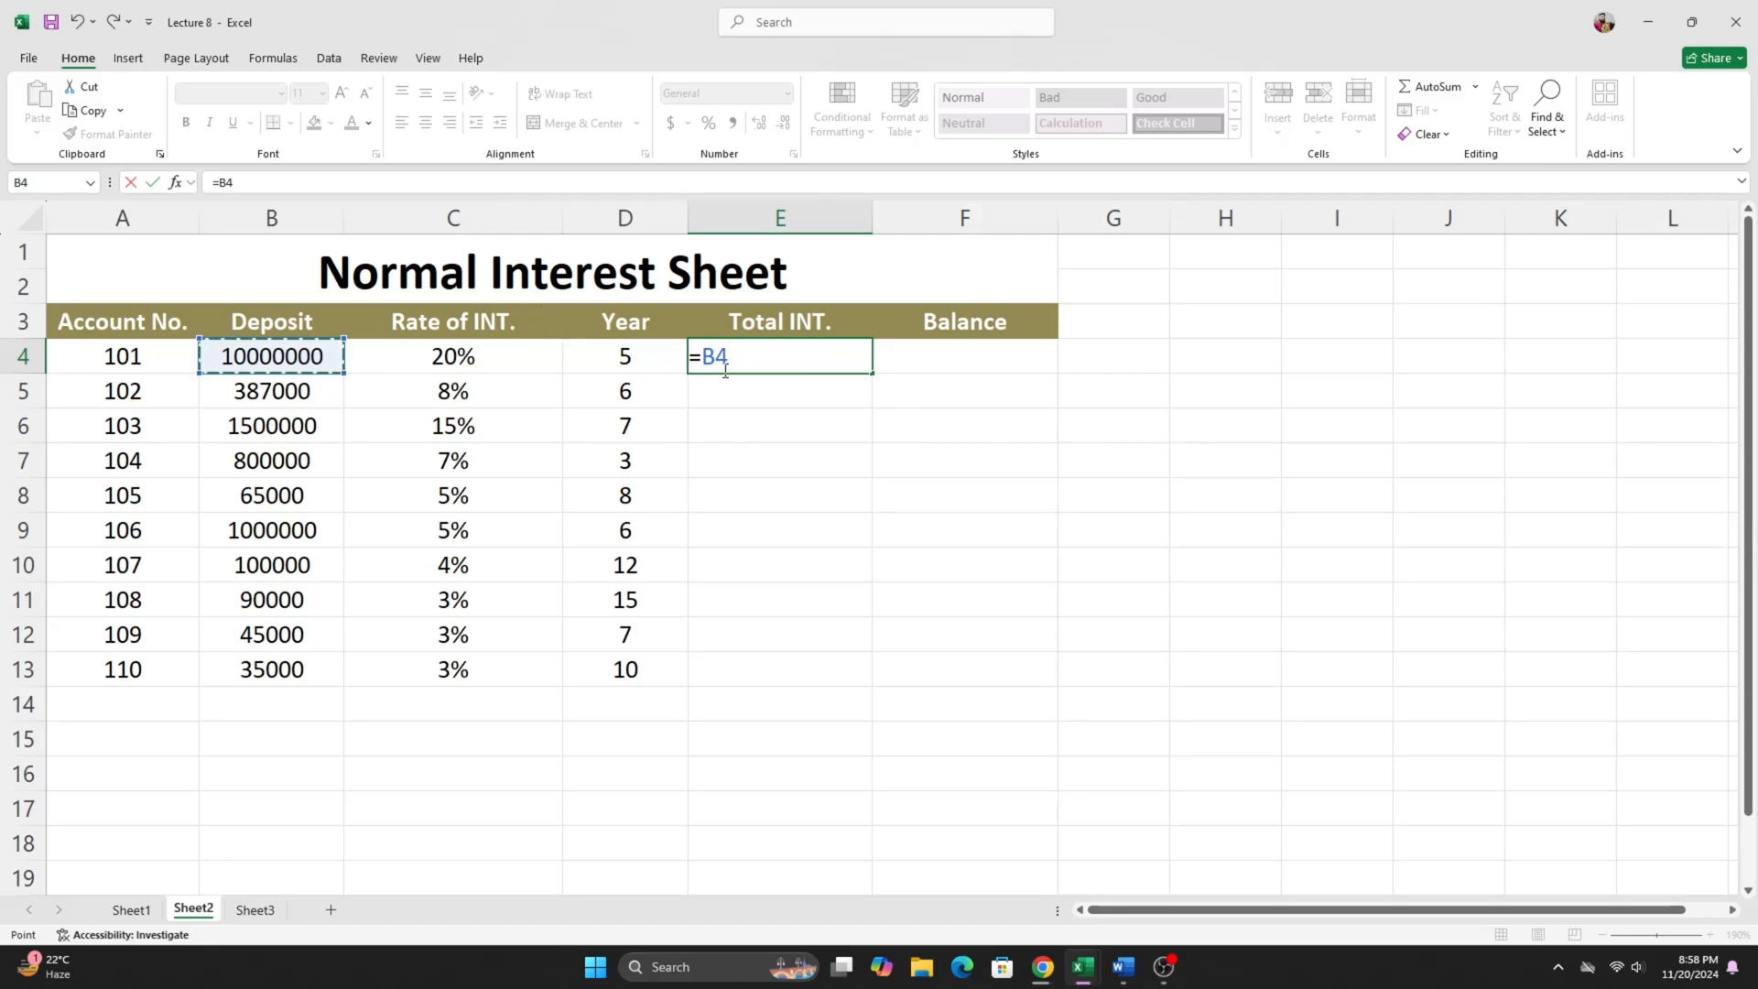
text(*)
click(477, 365)
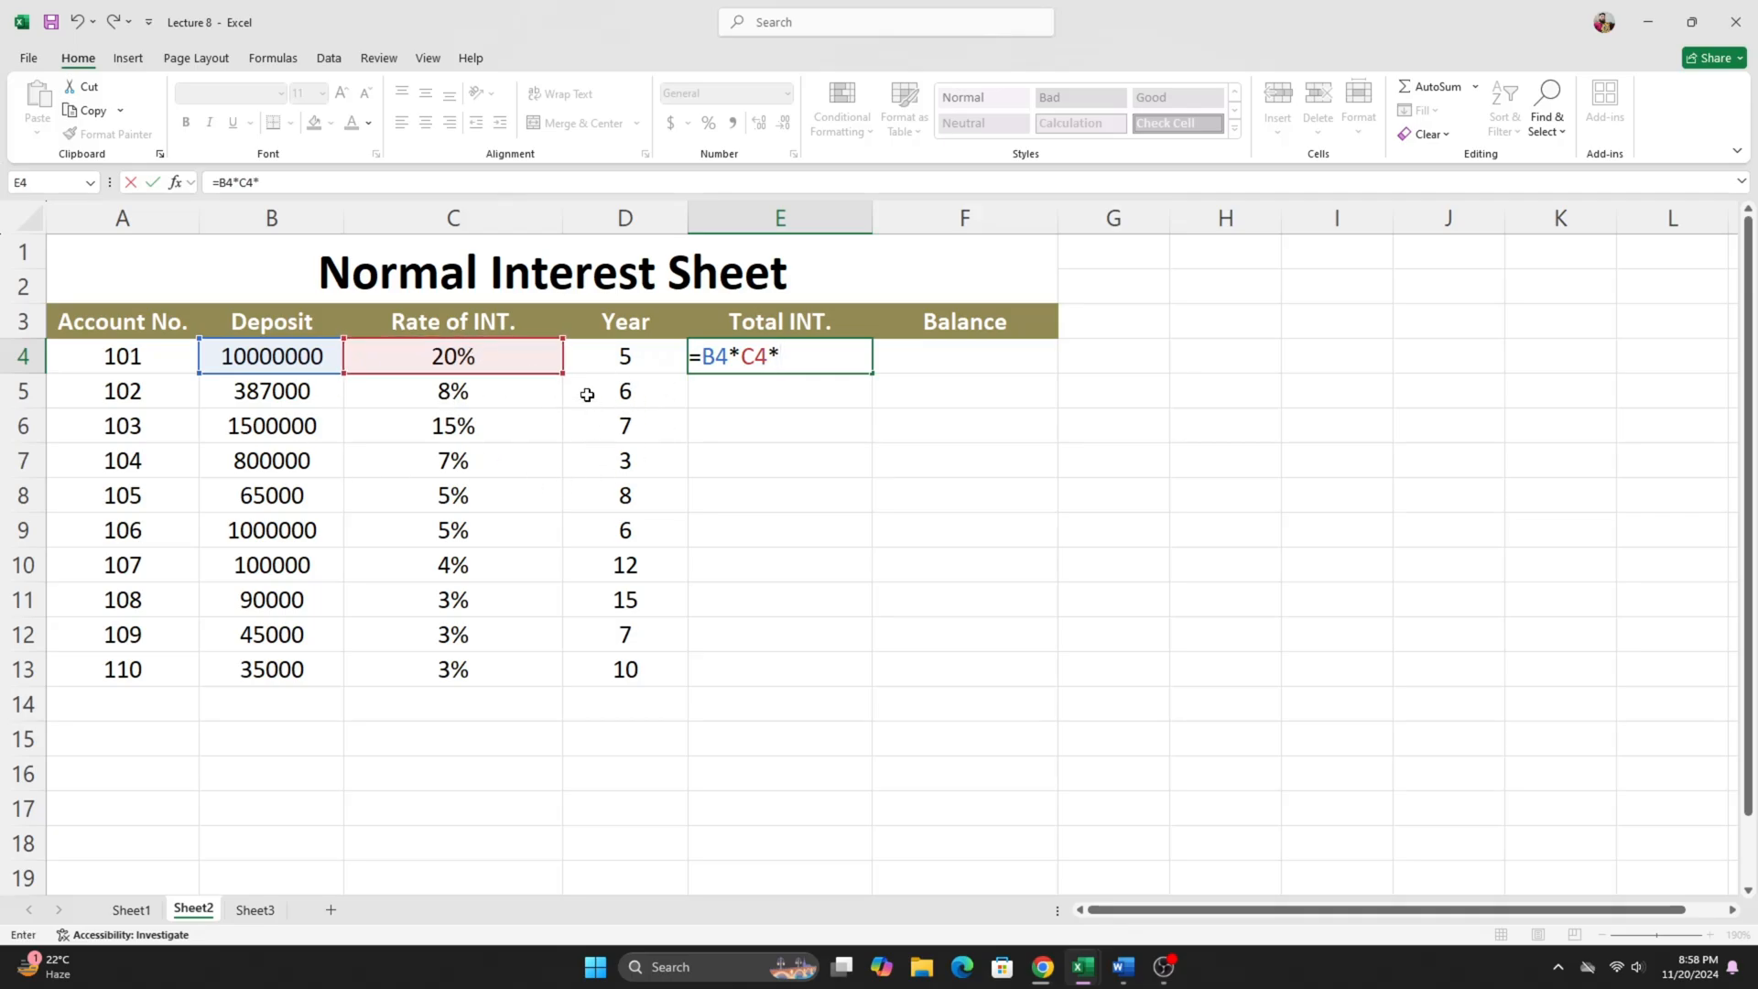
click(642, 363)
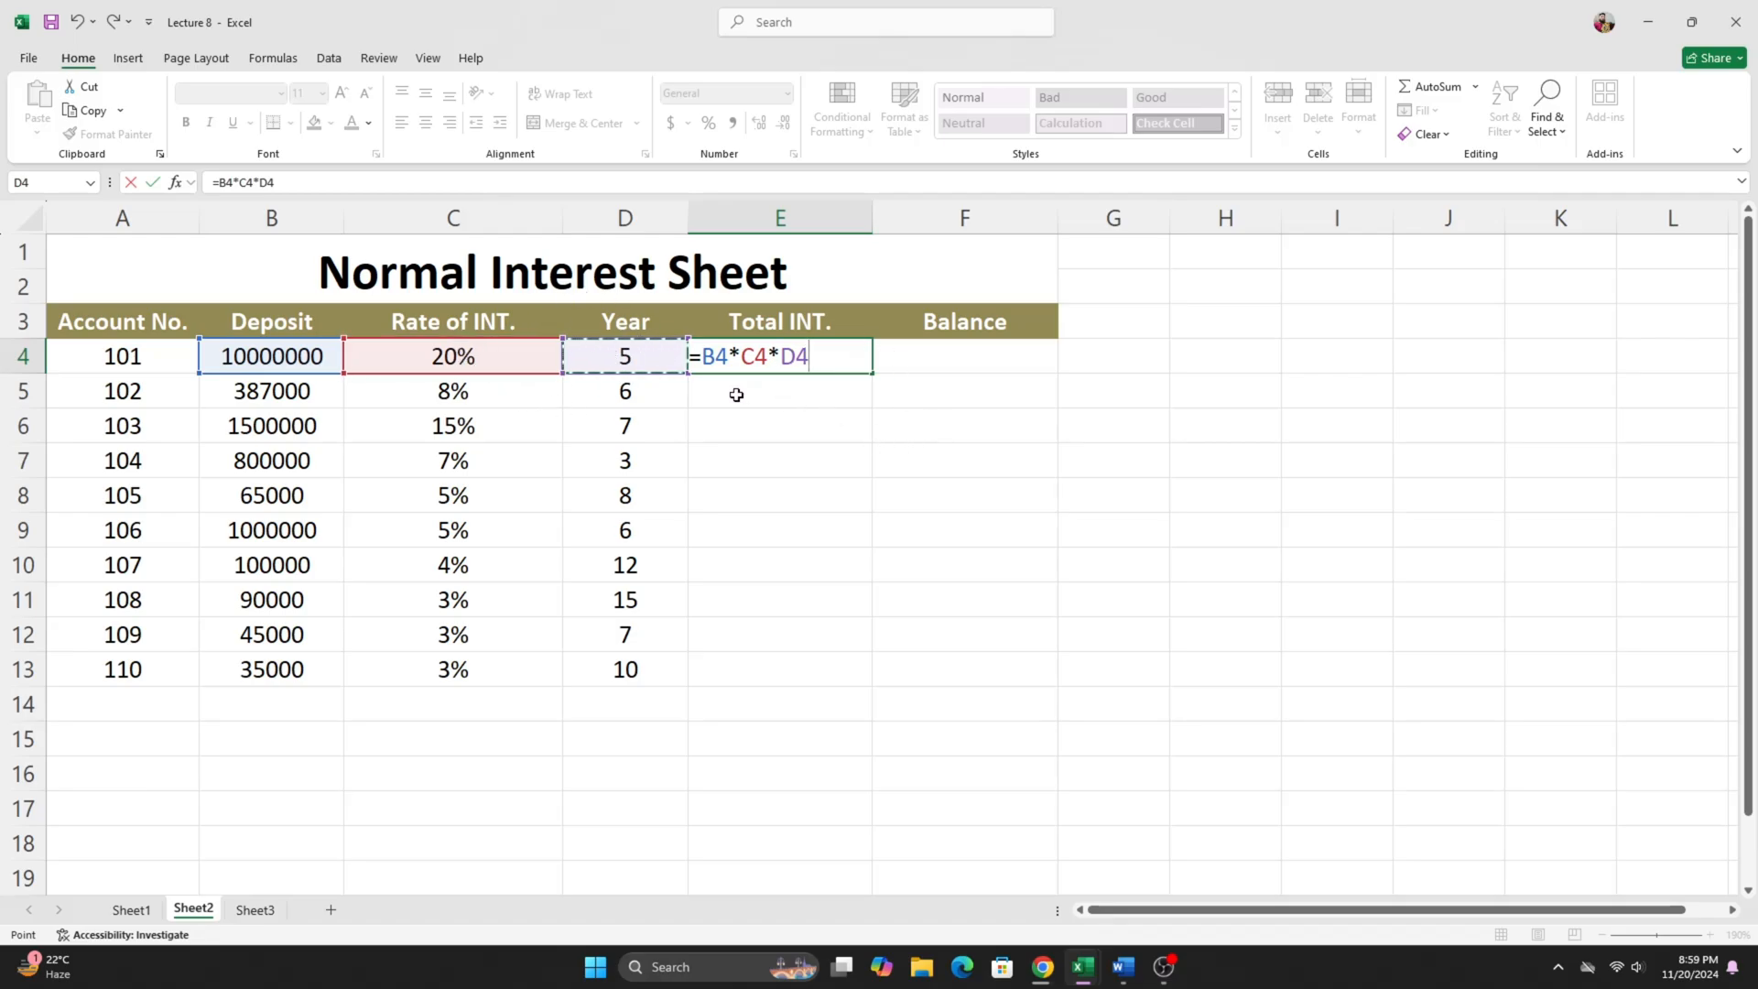
key(Return)
- Fill the total interest formula from E4 down to E13
click(774, 356)
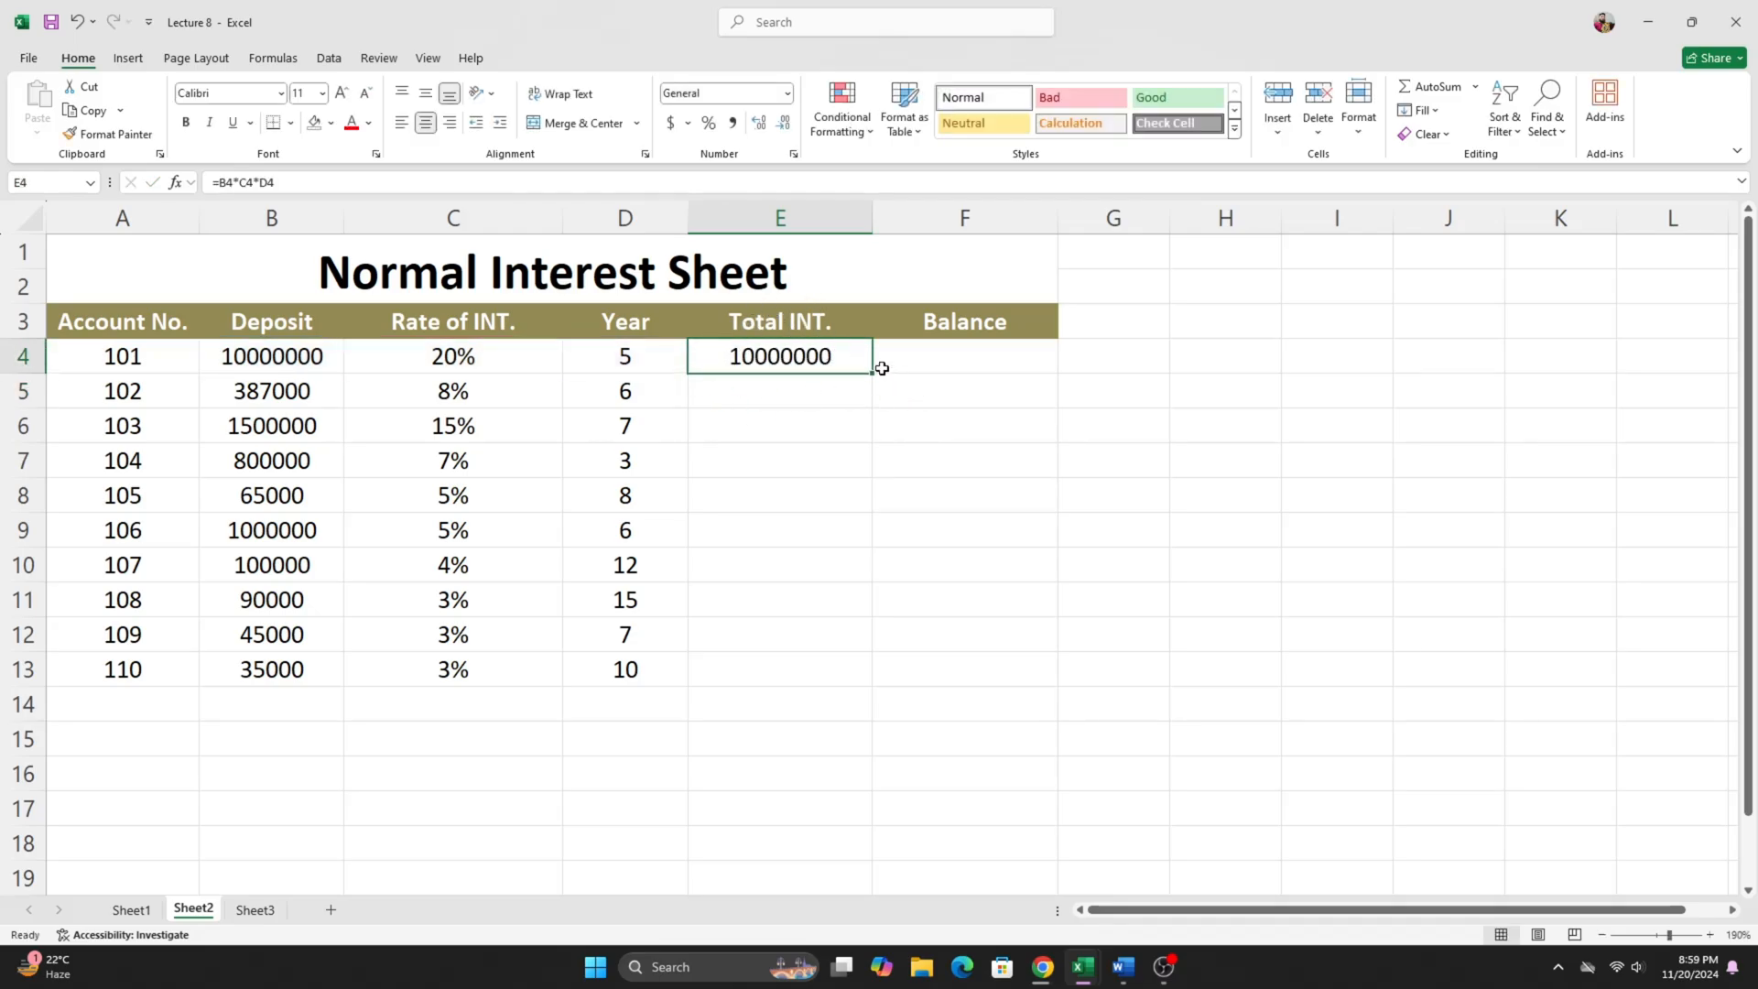
drag(871, 377, 875, 687)
drag(804, 358, 804, 669)
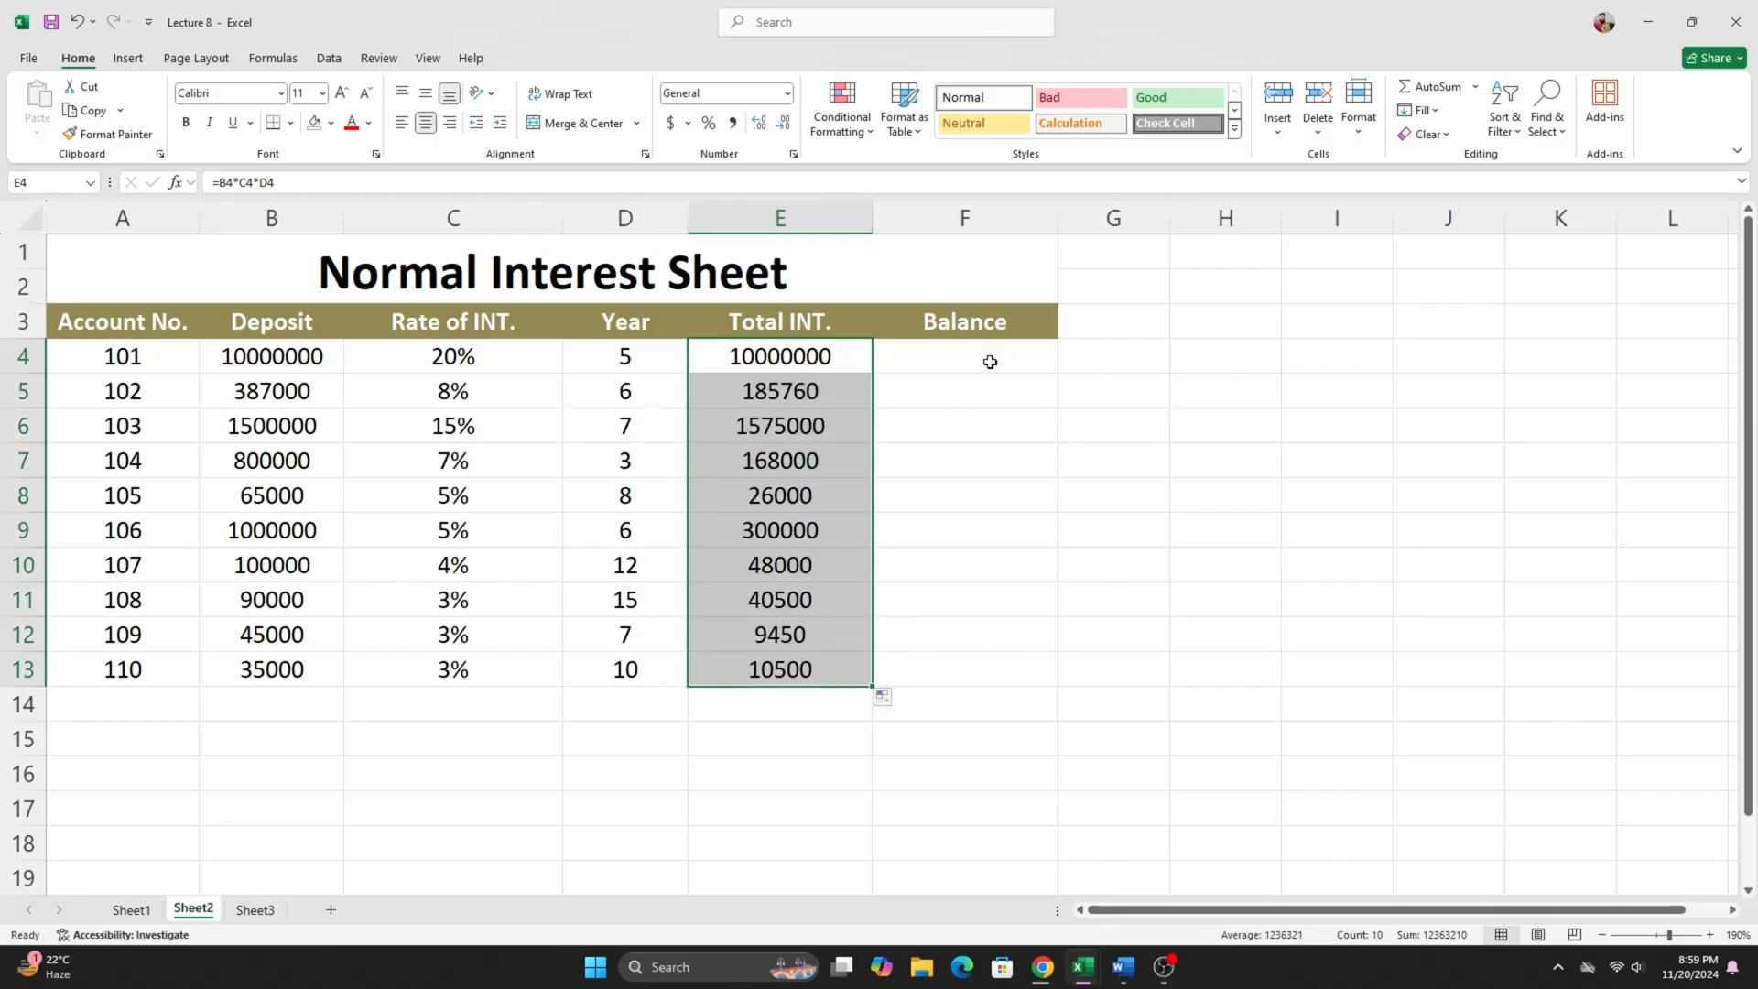
- Examine the deposit in B4 and total interest in E4 as the inputs for the balance in F4
mouse_move(989, 362)
mouse_down()
mouse_move(1040, 678)
mouse_move(977, 345)
mouse_up()
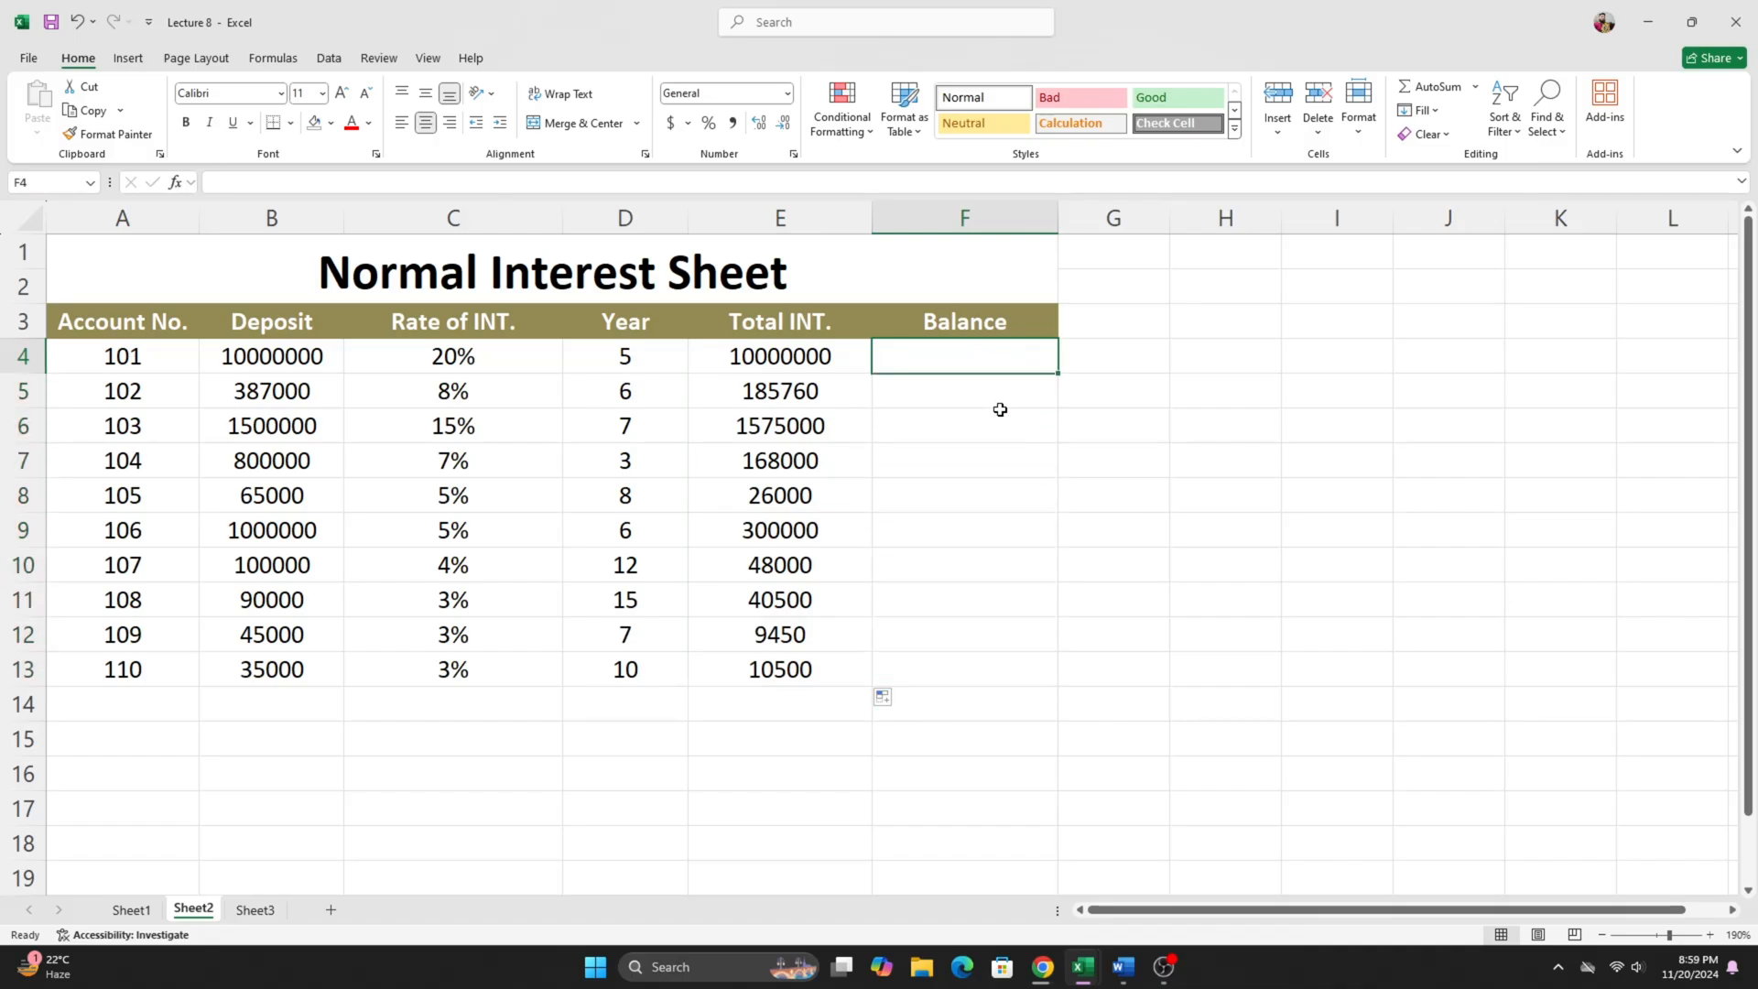
click(1000, 410)
click(961, 353)
click(915, 389)
click(930, 357)
click(272, 366)
click(734, 362)
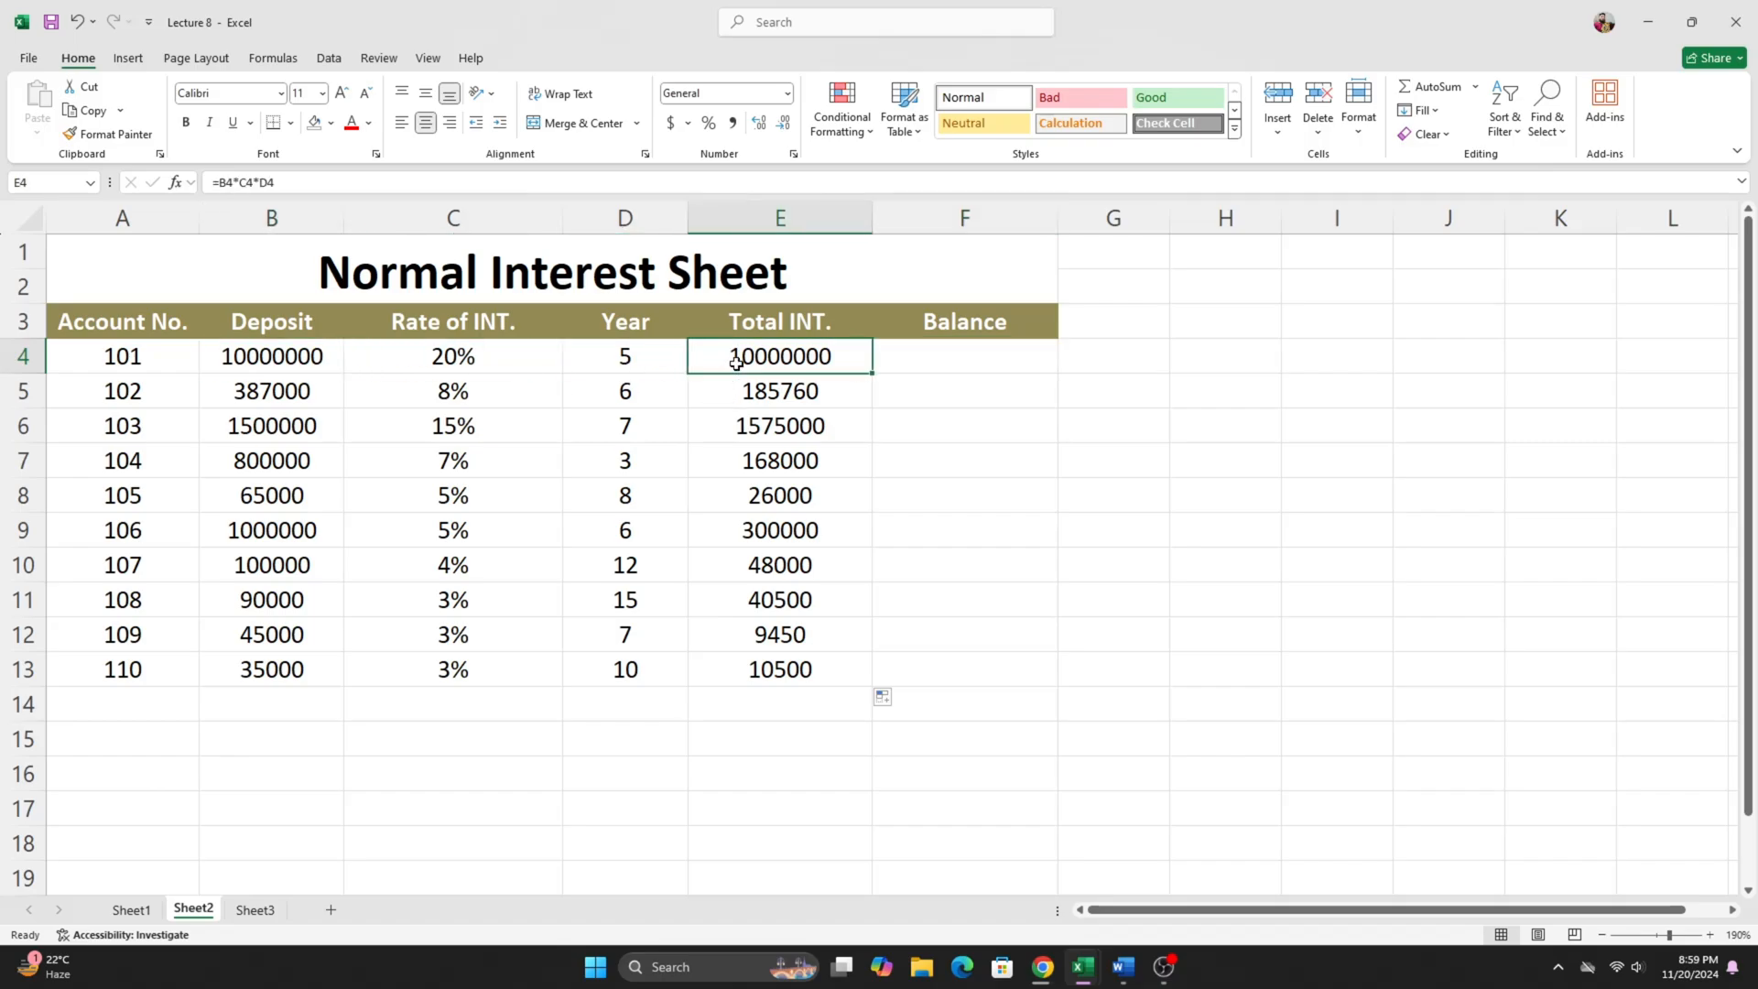
- Enter the formula =B4+E4 in F4 to calculate the first account's balance
click(948, 361)
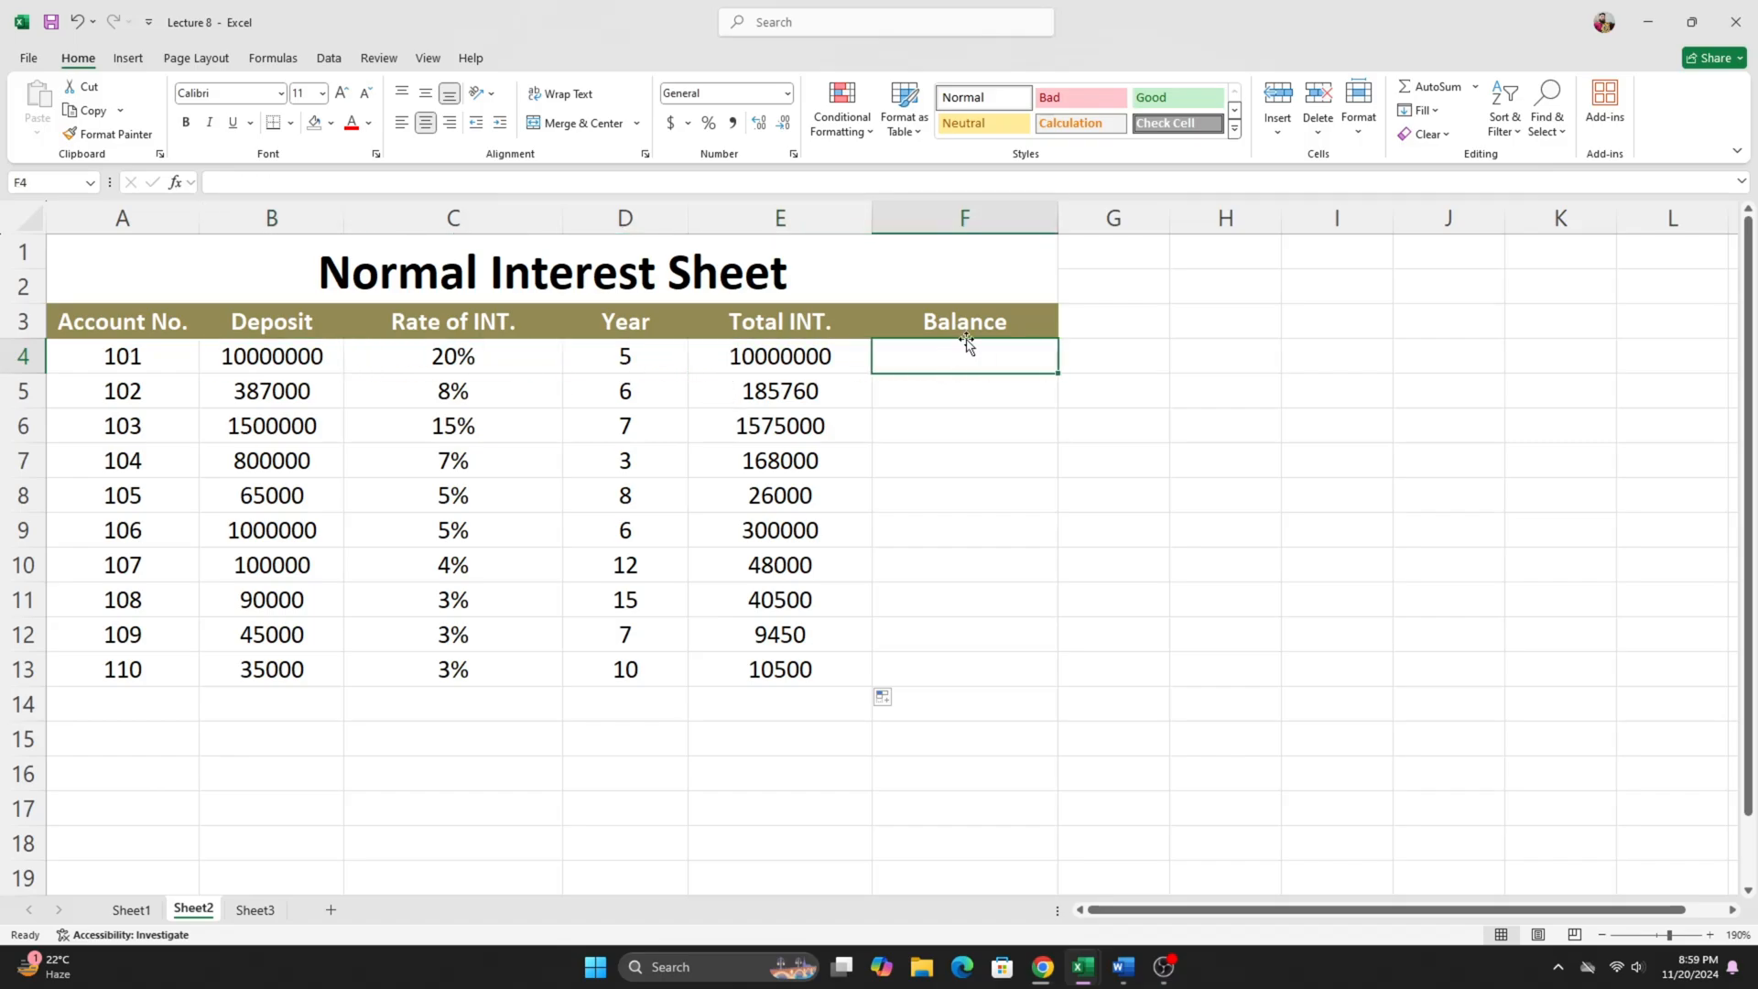
text(=)
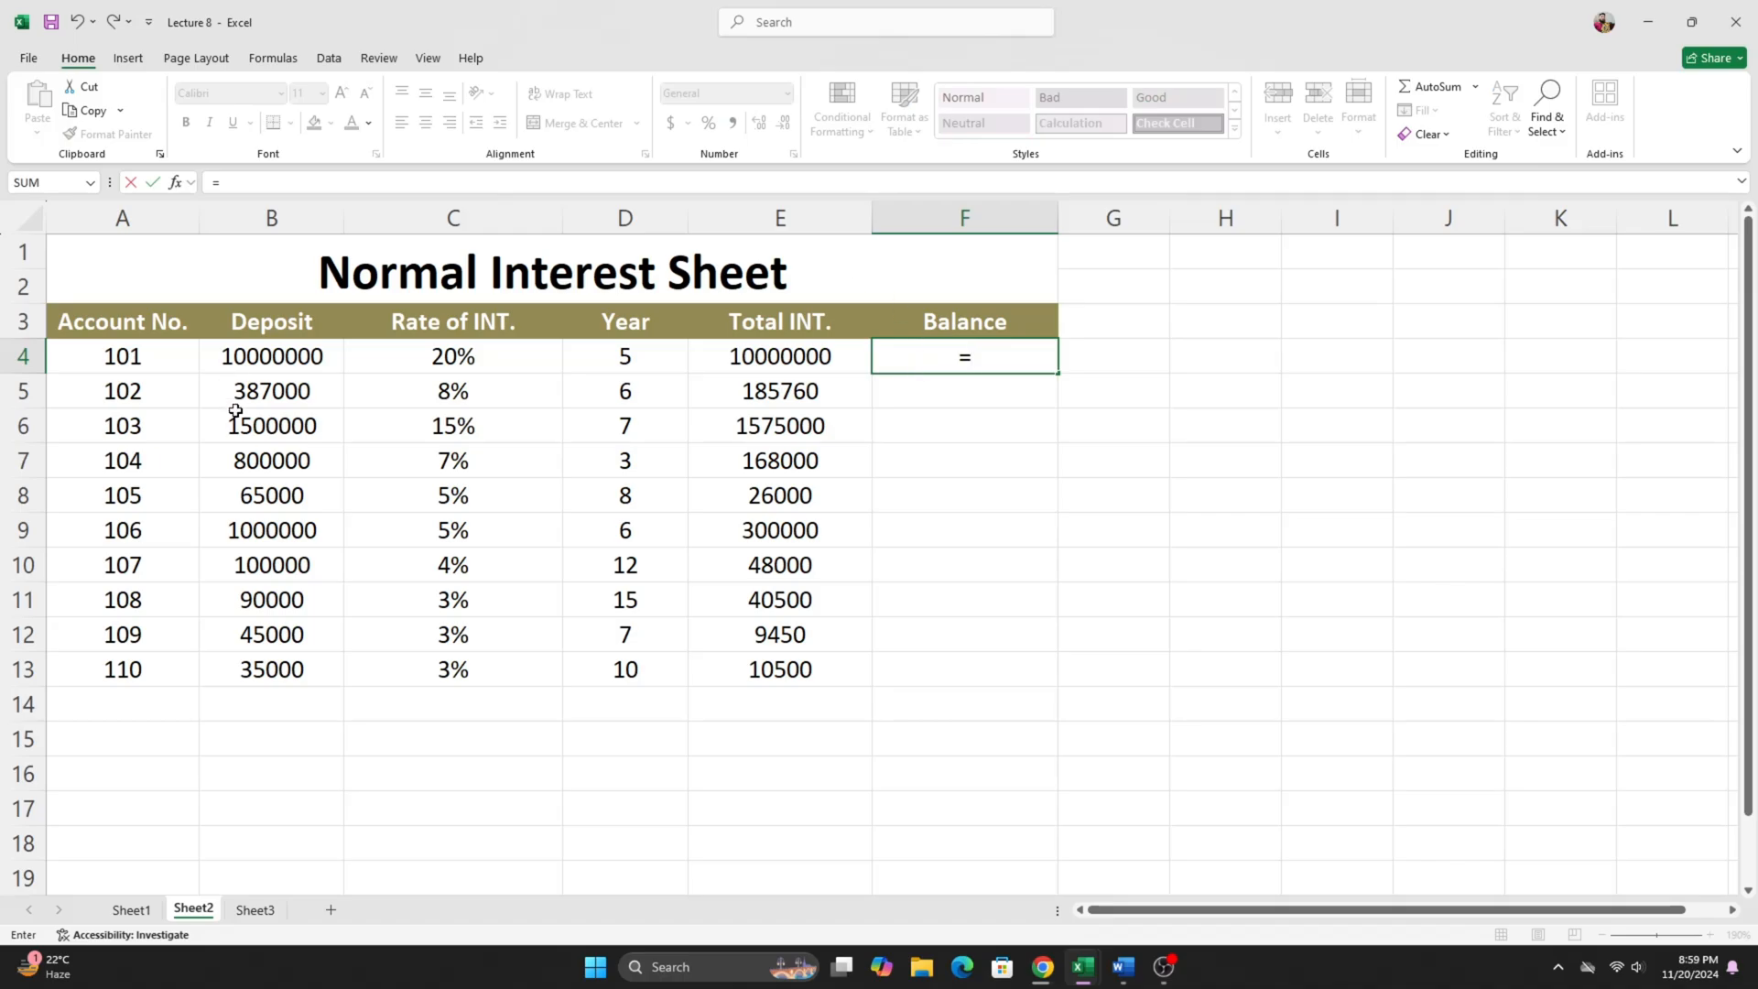
click(270, 359)
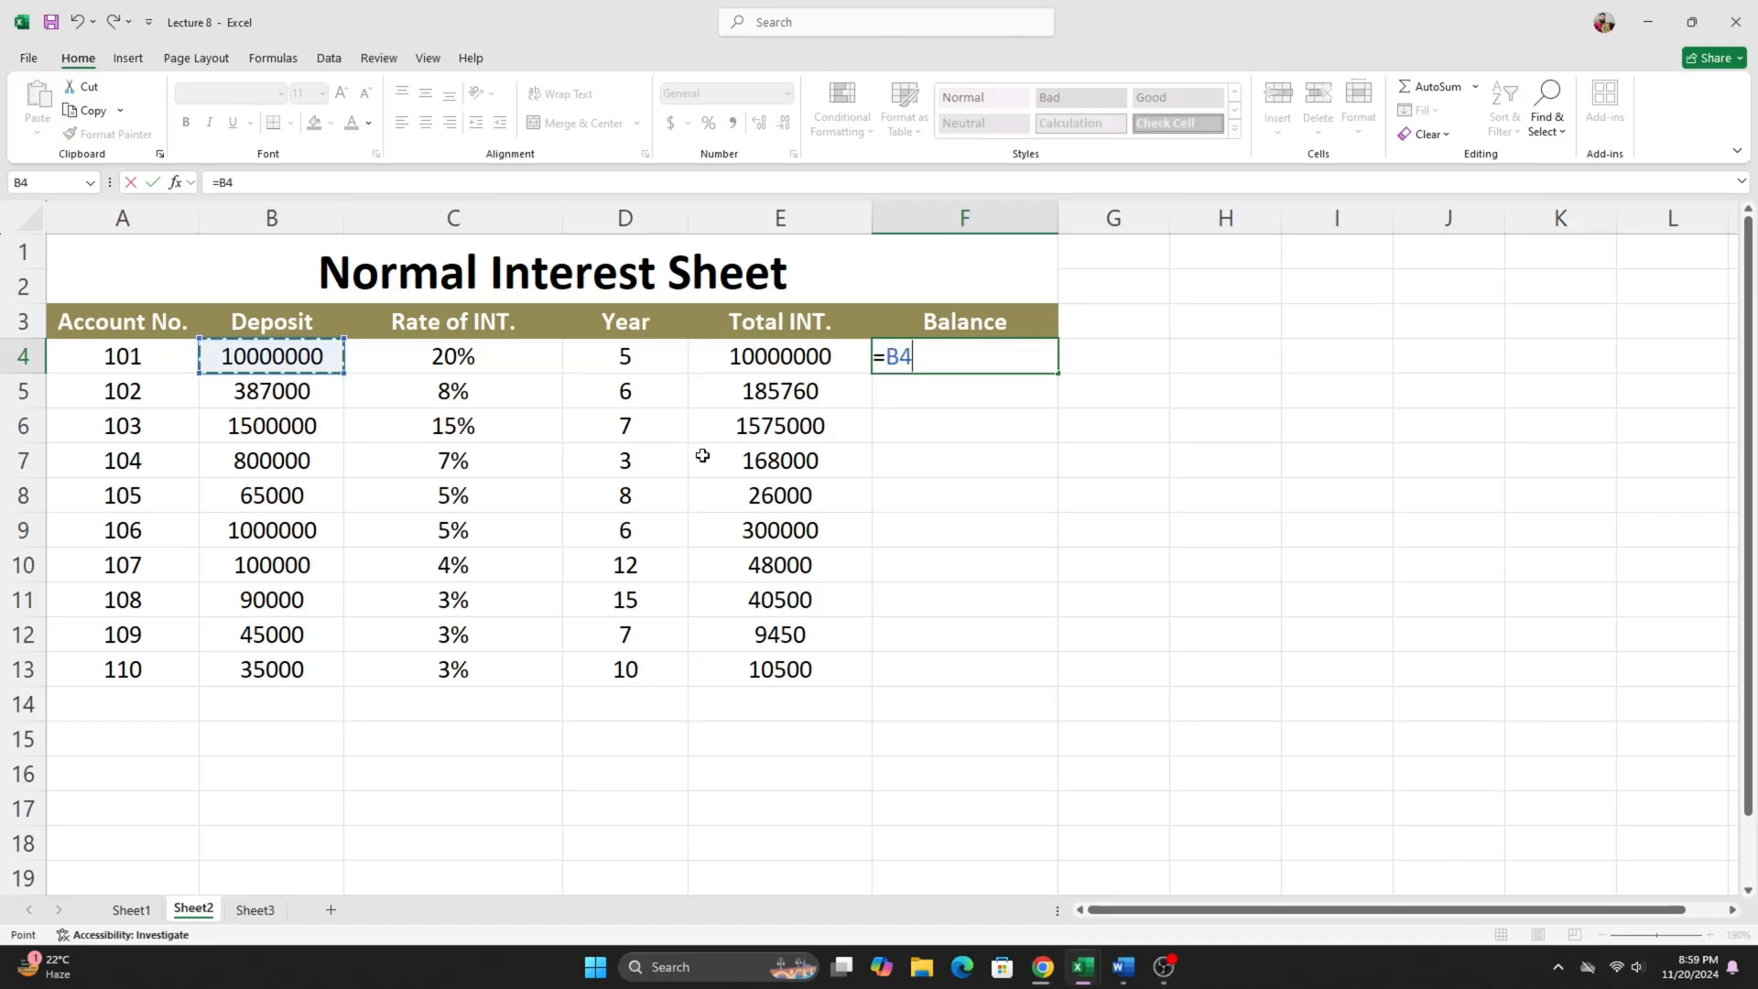
text(+)
click(794, 354)
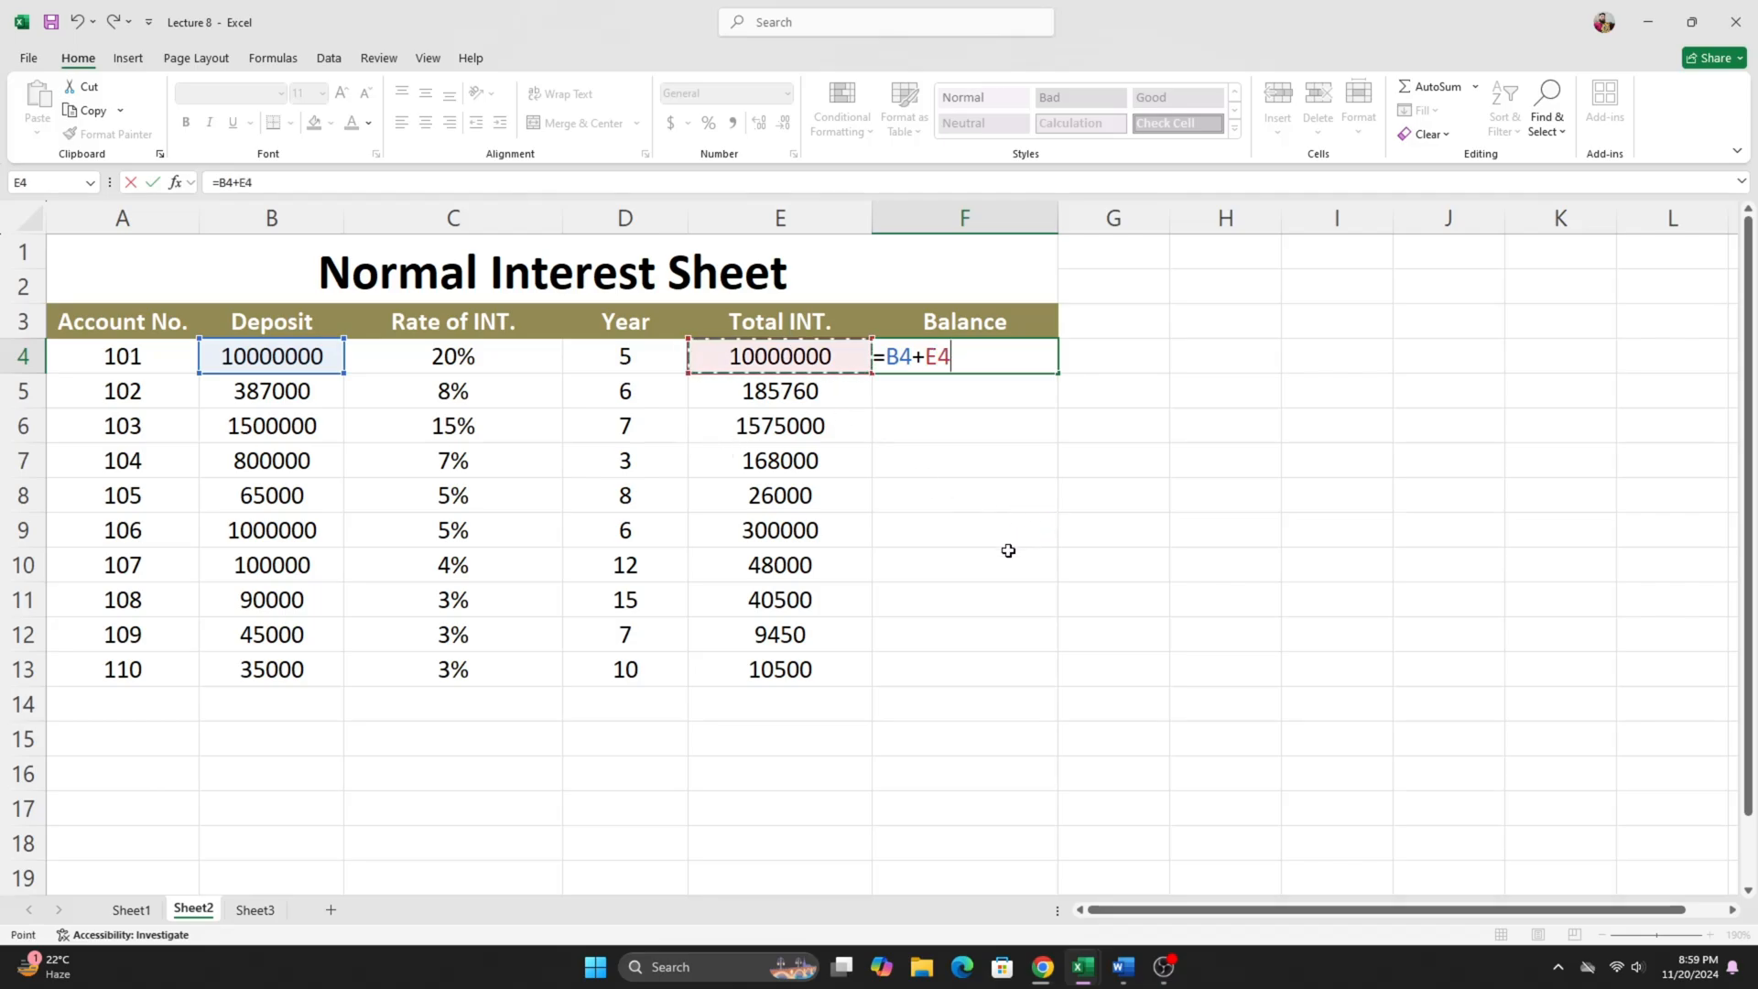
key(Return)
- Fill the balance formula from F4 down to F13
click(964, 356)
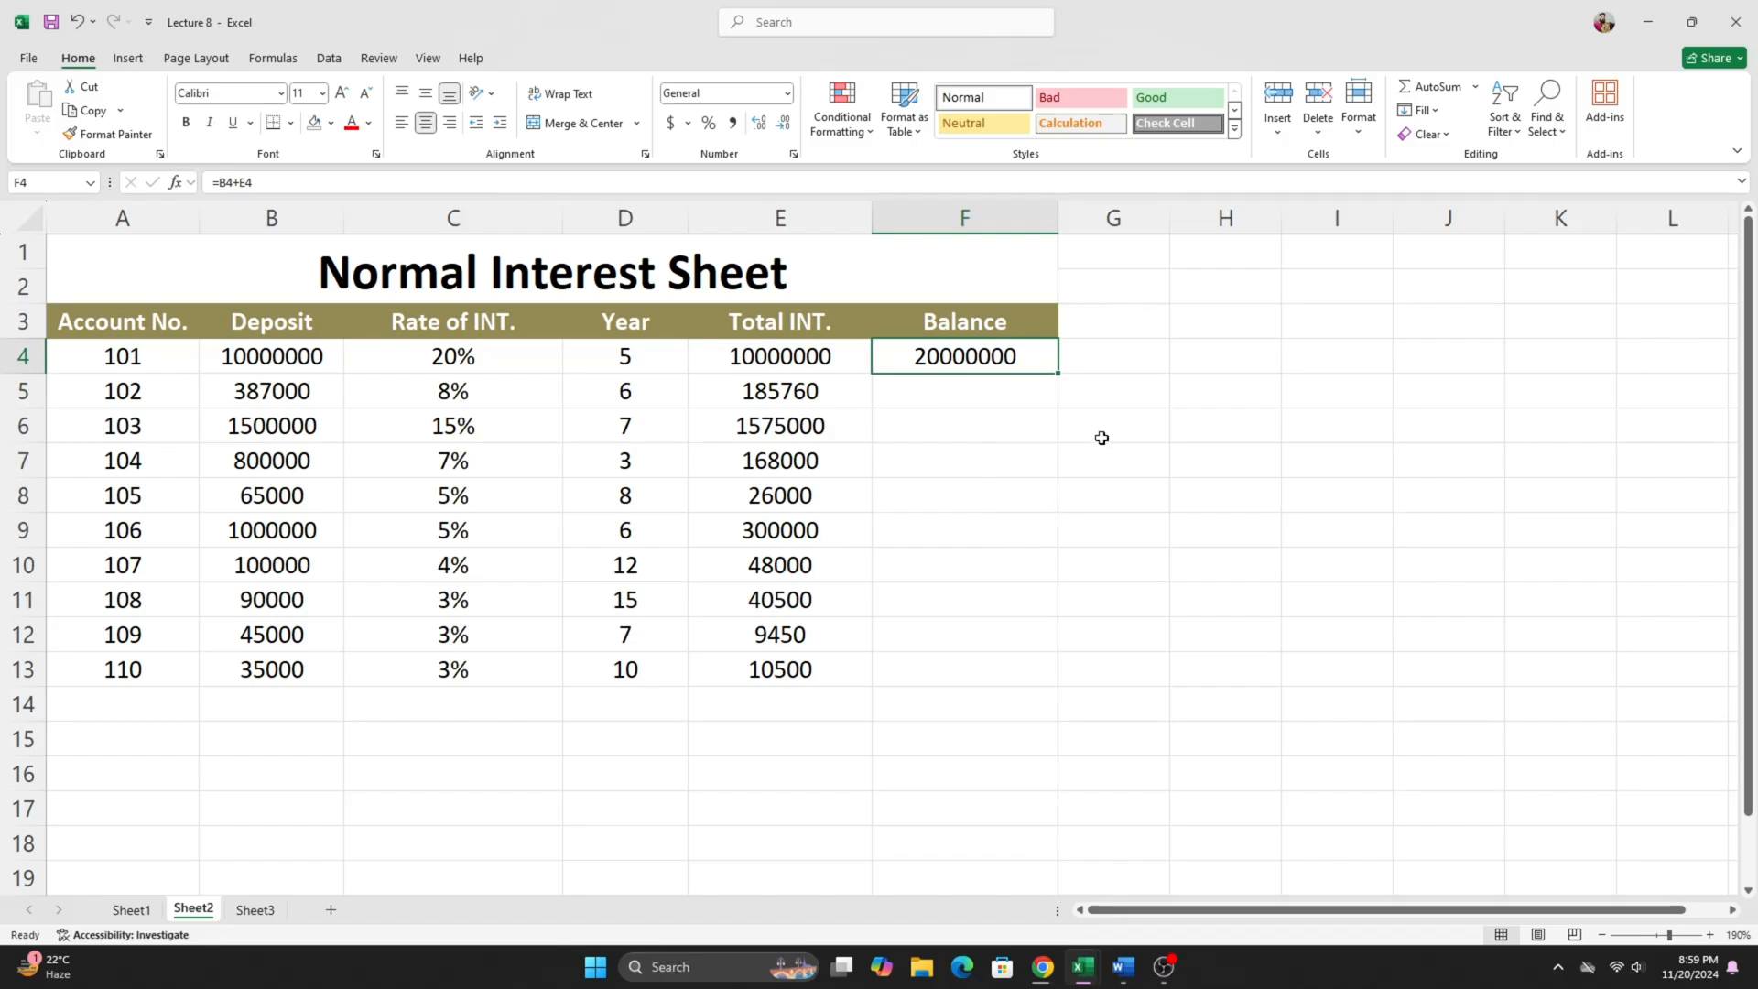
drag(1061, 375, 1072, 673)
drag(961, 359, 894, 664)
- Review the completed Normal Interest Sheet, comparing the rate, year, total interest and balance columns for all accounts
drag(706, 335, 1004, 667)
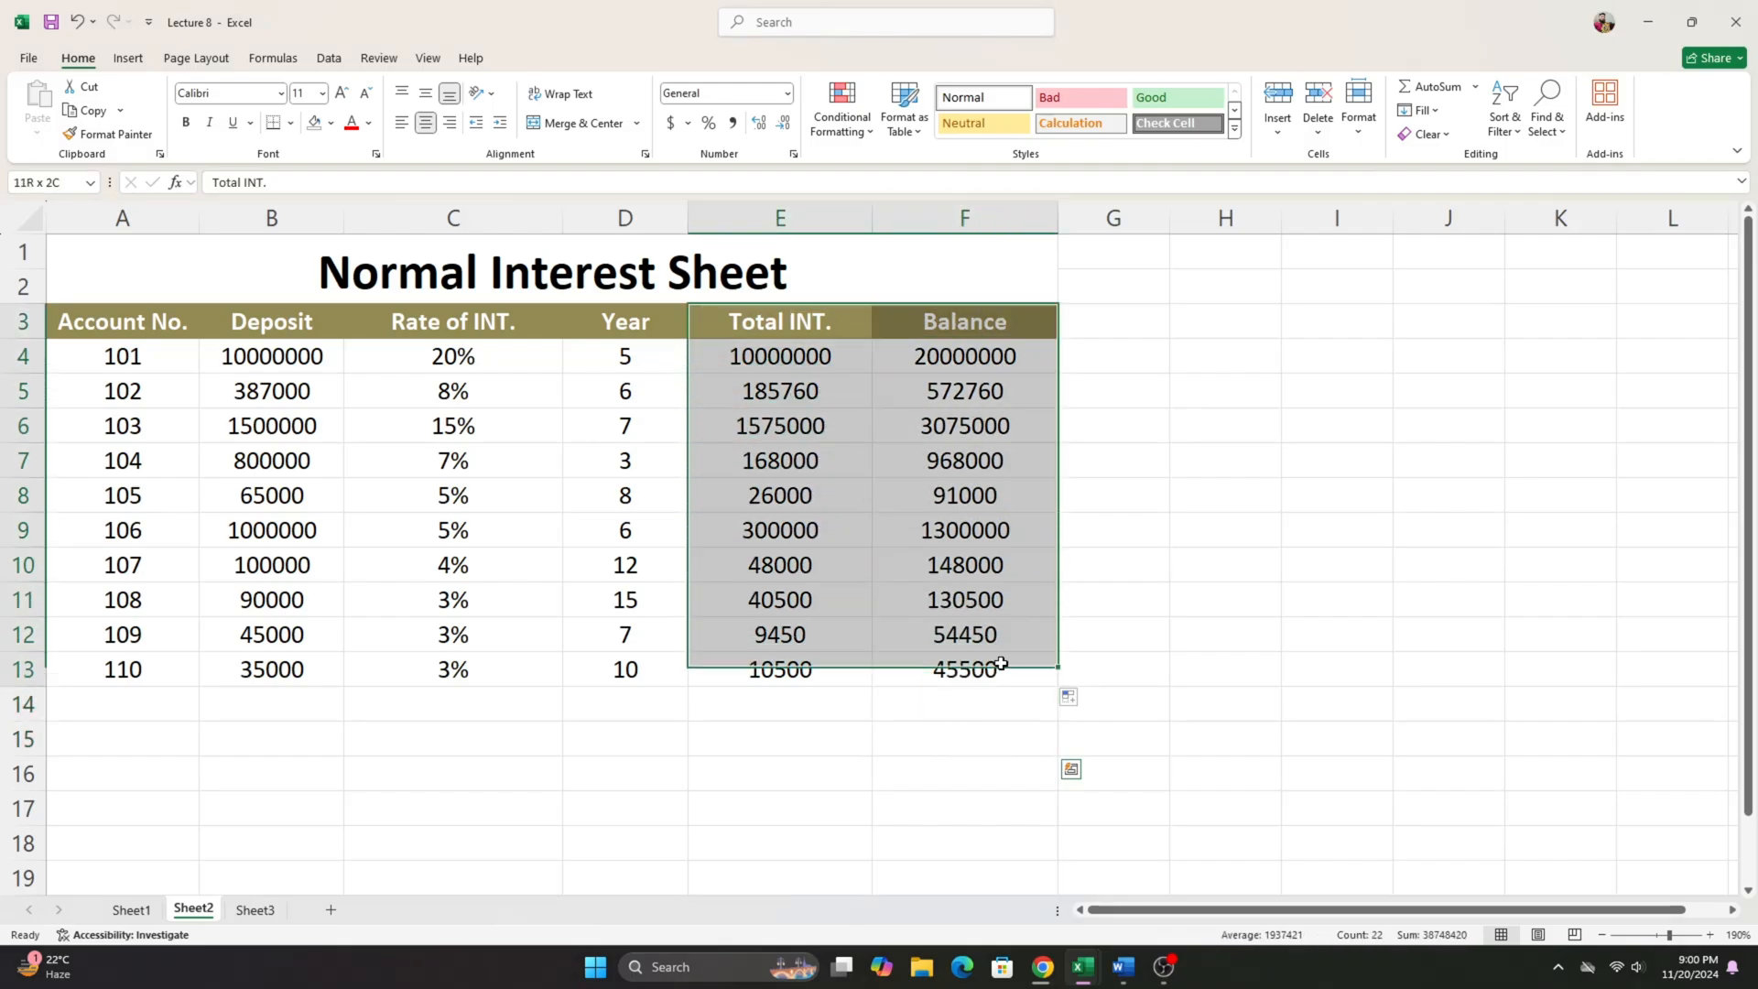
click(861, 767)
click(369, 275)
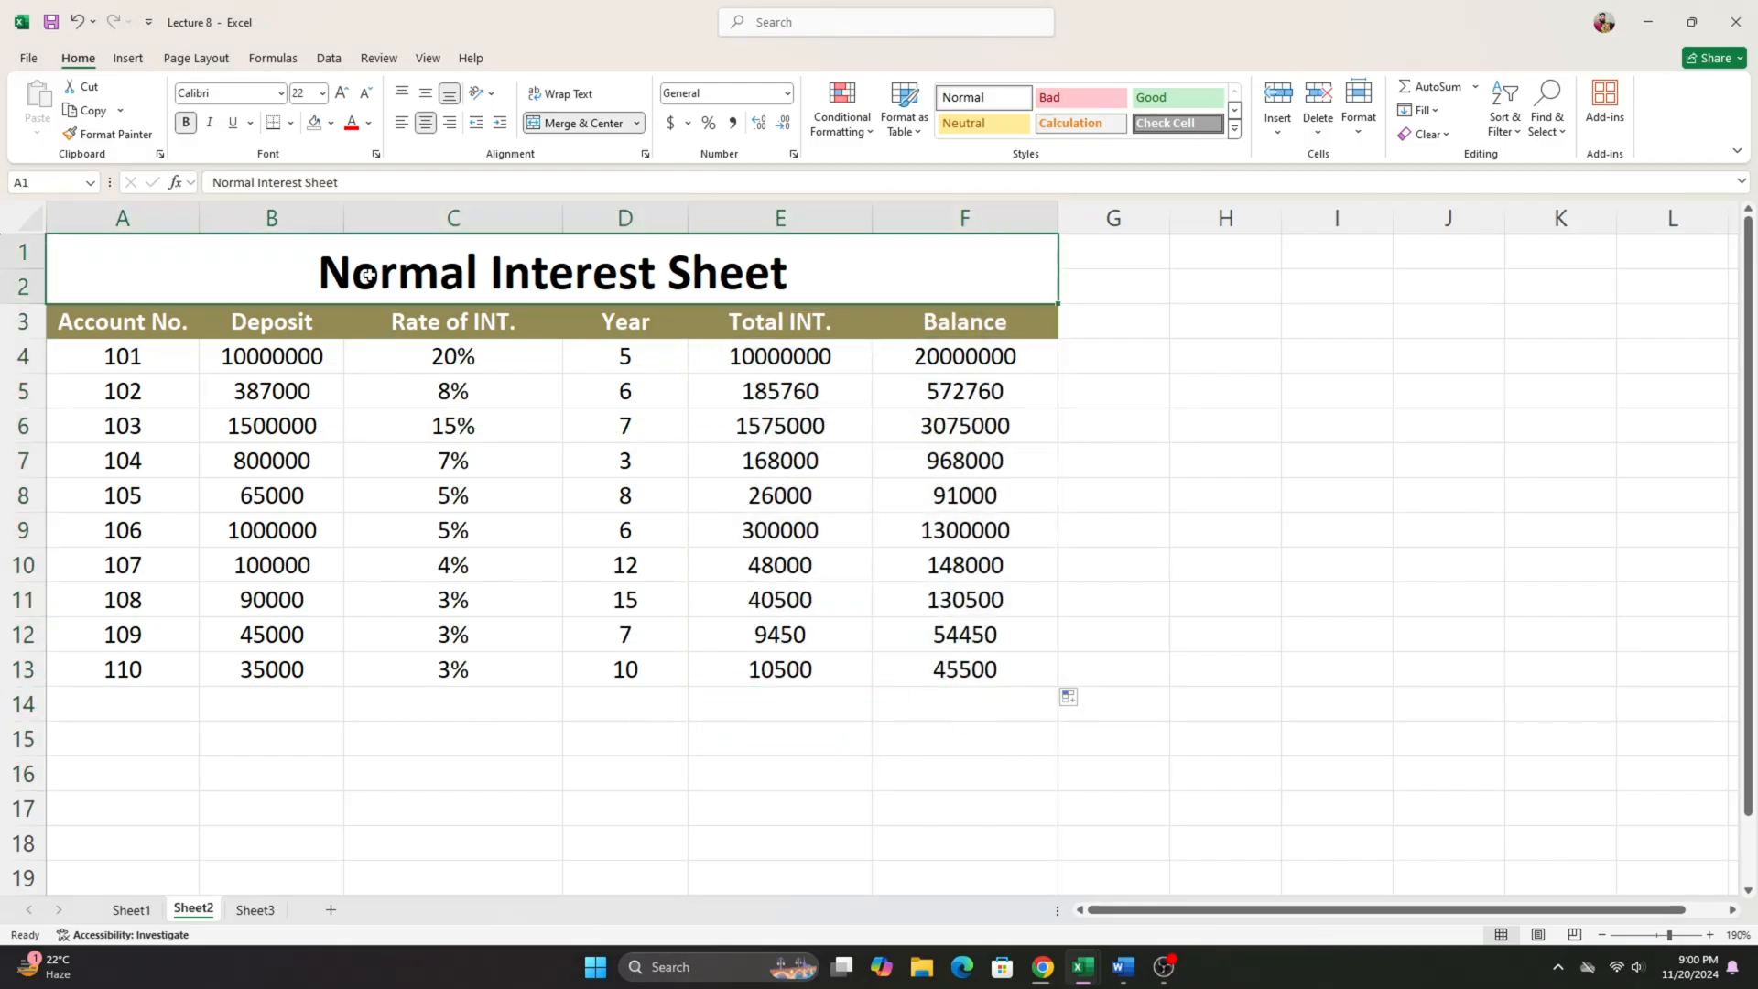
drag(122, 356, 945, 685)
click(423, 355)
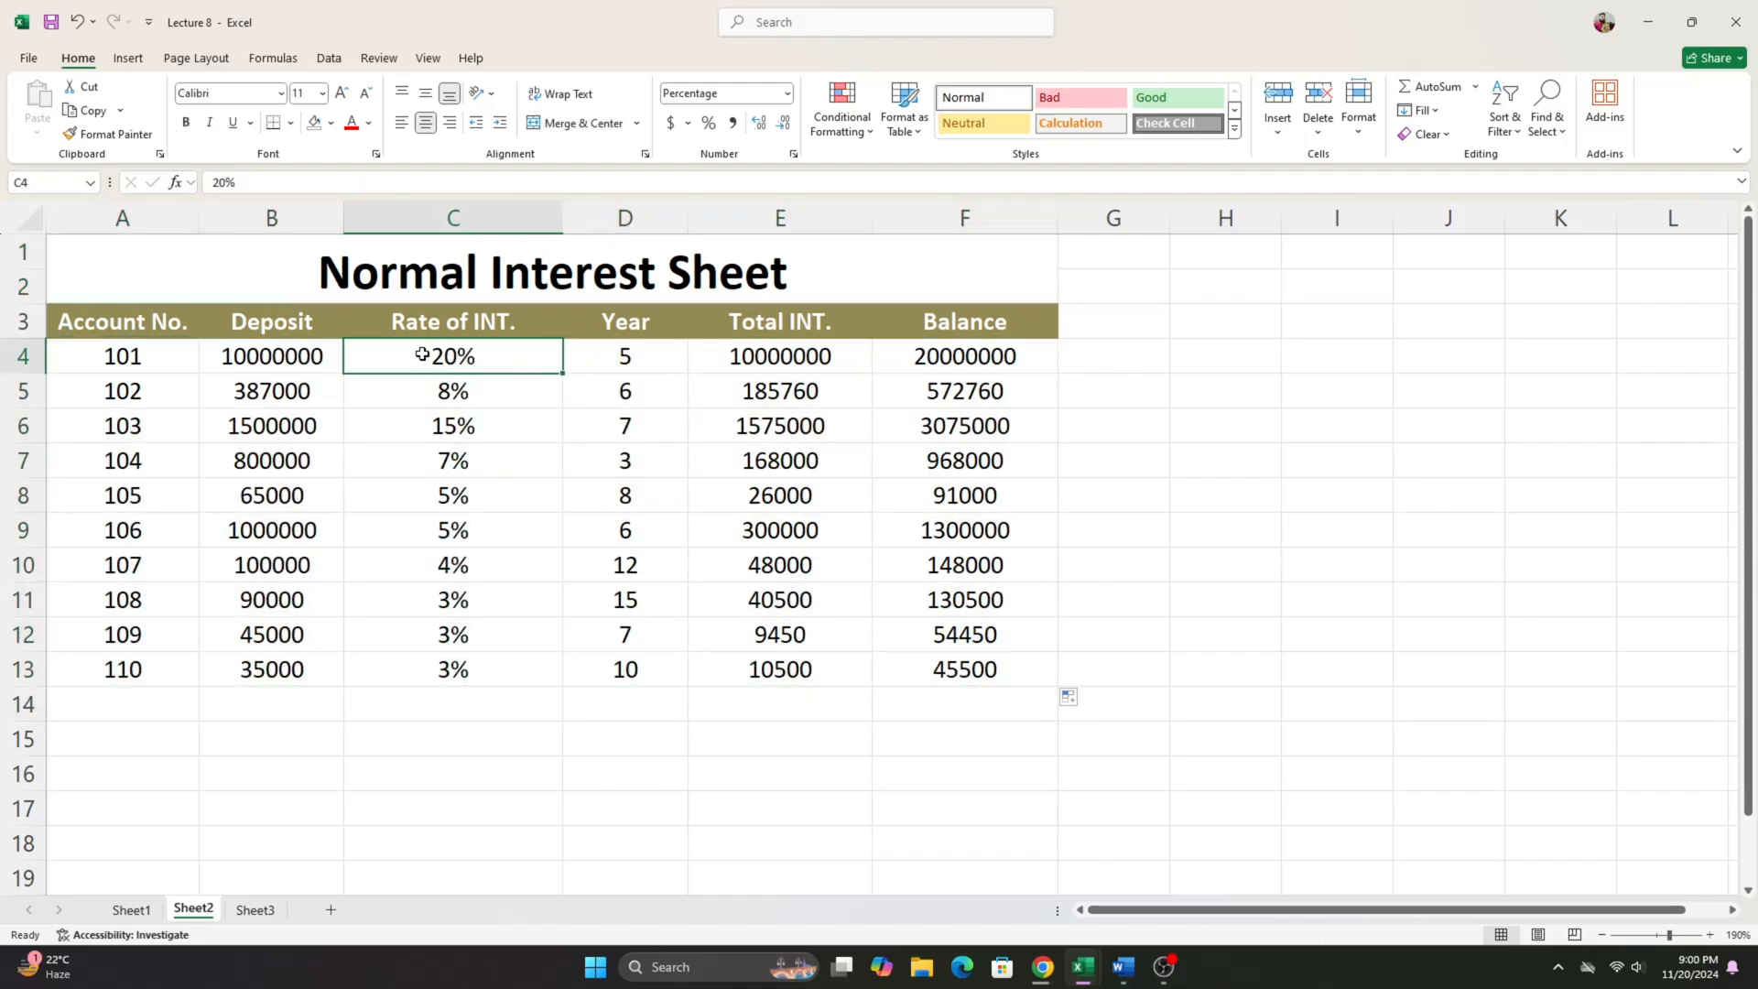
drag(424, 354, 453, 673)
drag(657, 359, 641, 676)
drag(787, 359, 807, 662)
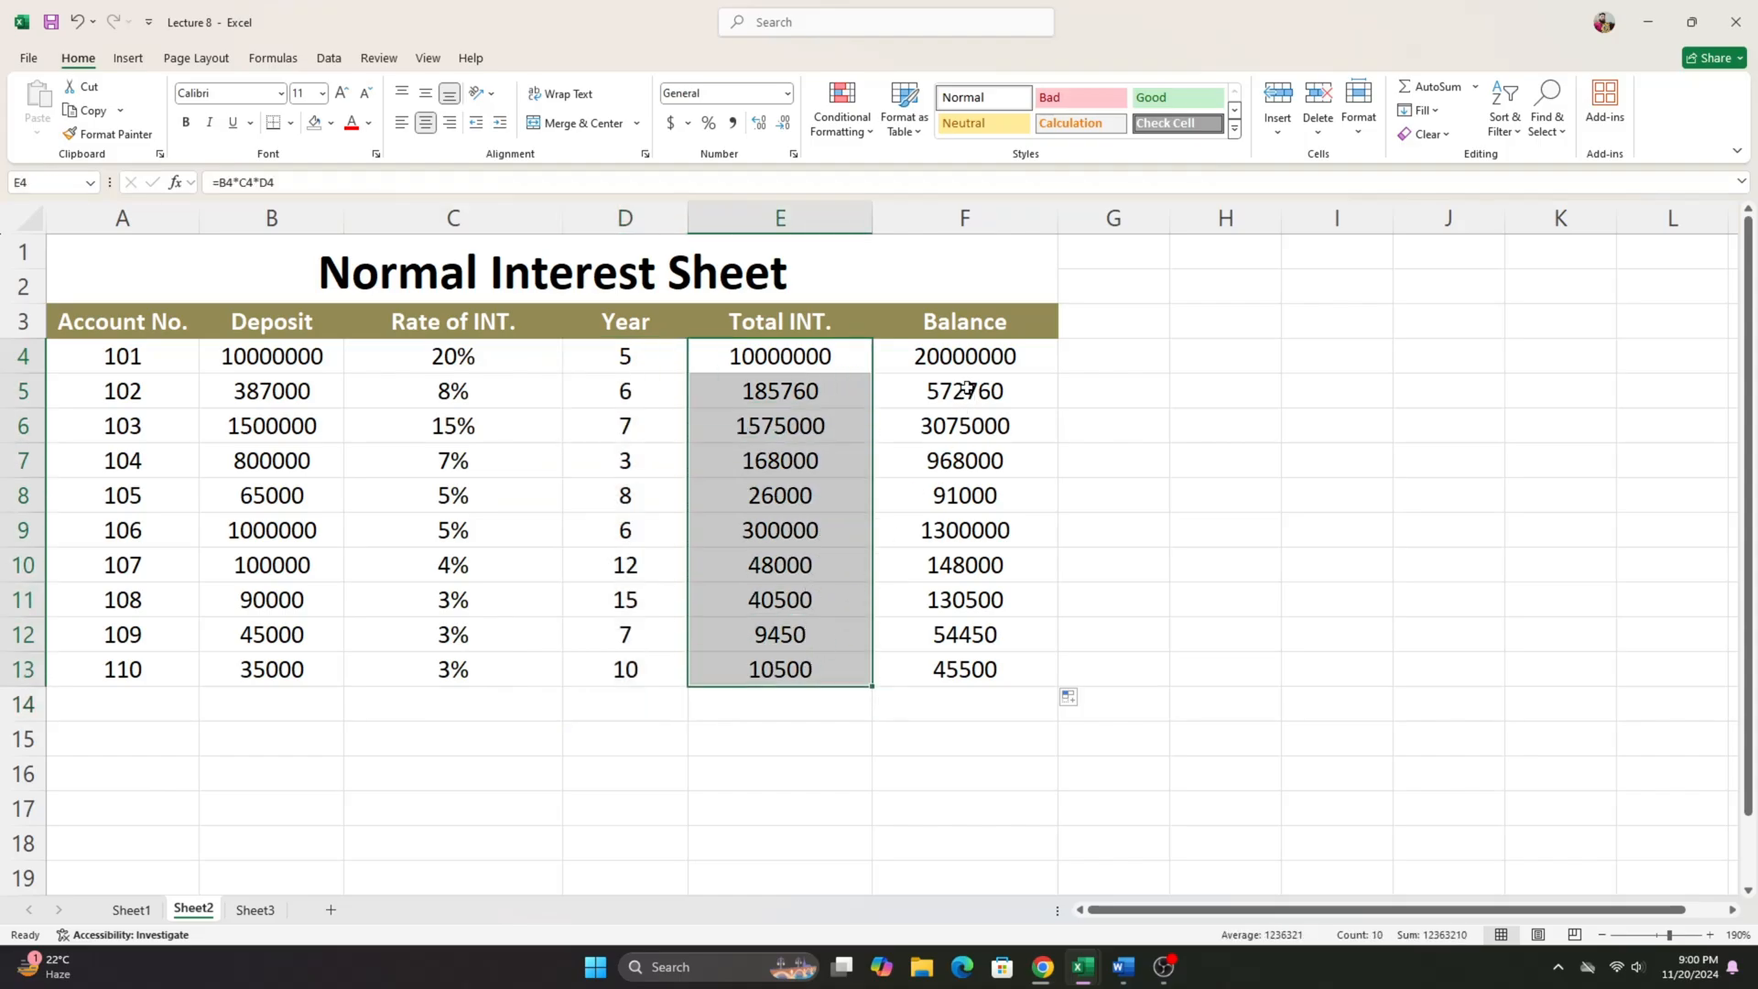
drag(958, 358, 947, 663)
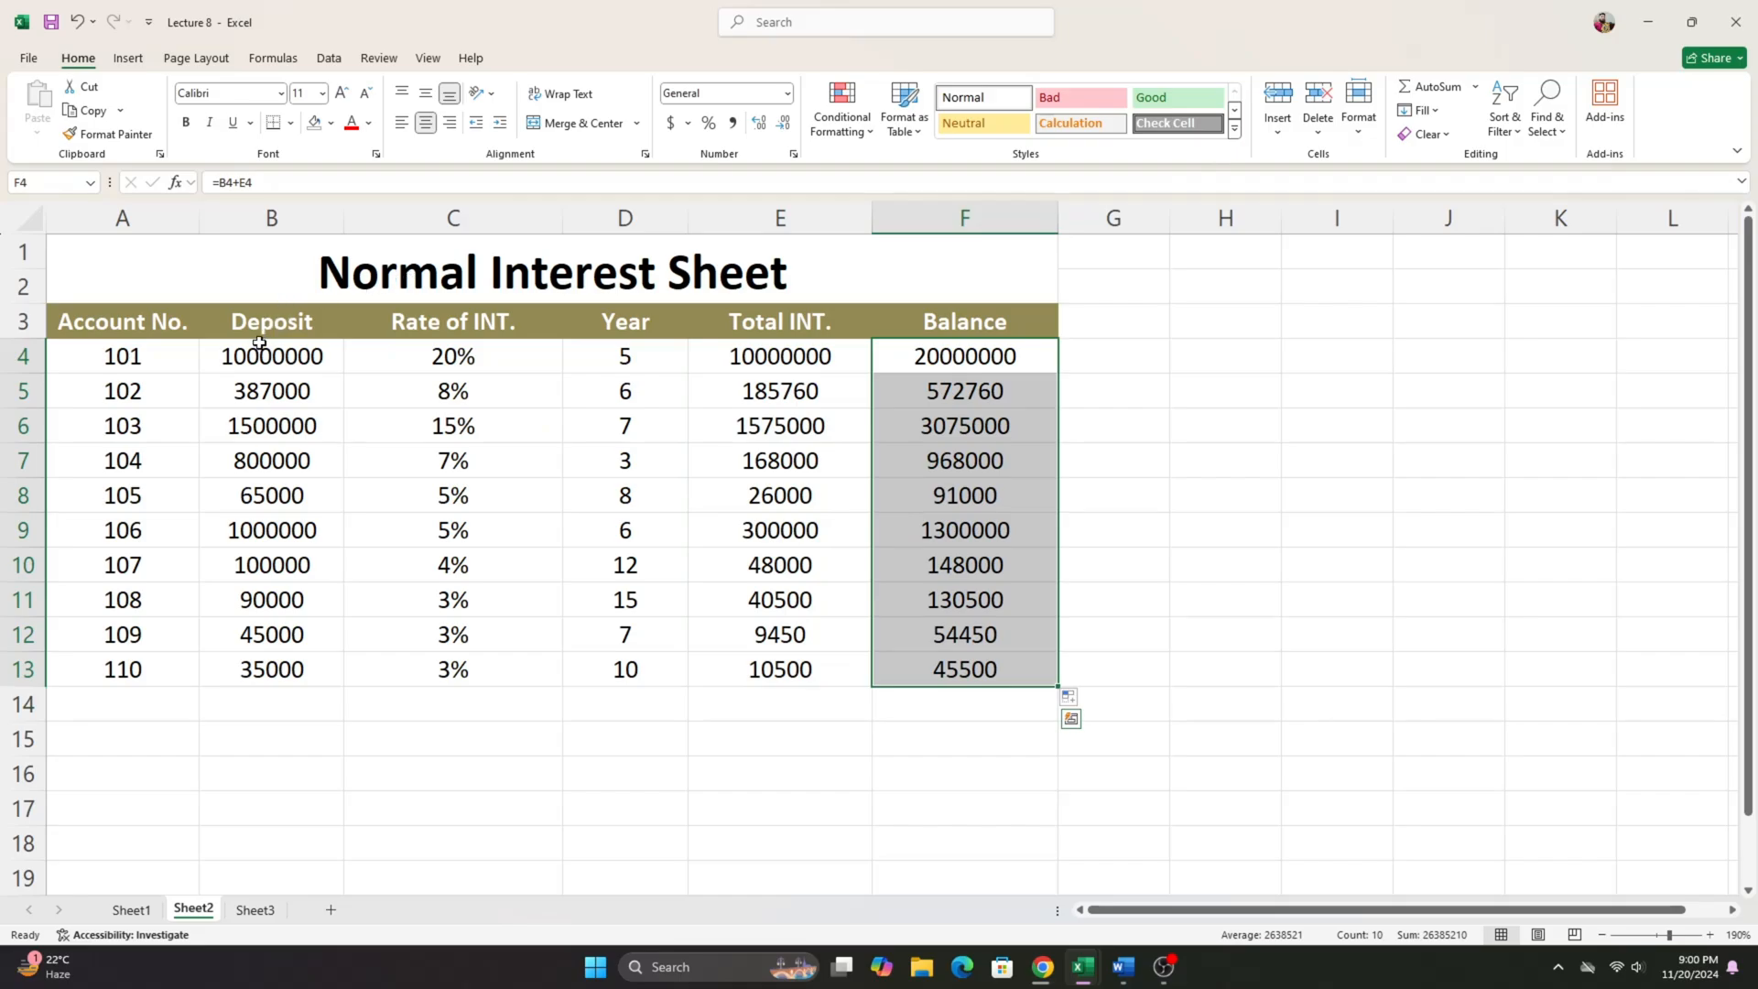
drag(261, 353, 960, 679)
click(1103, 398)
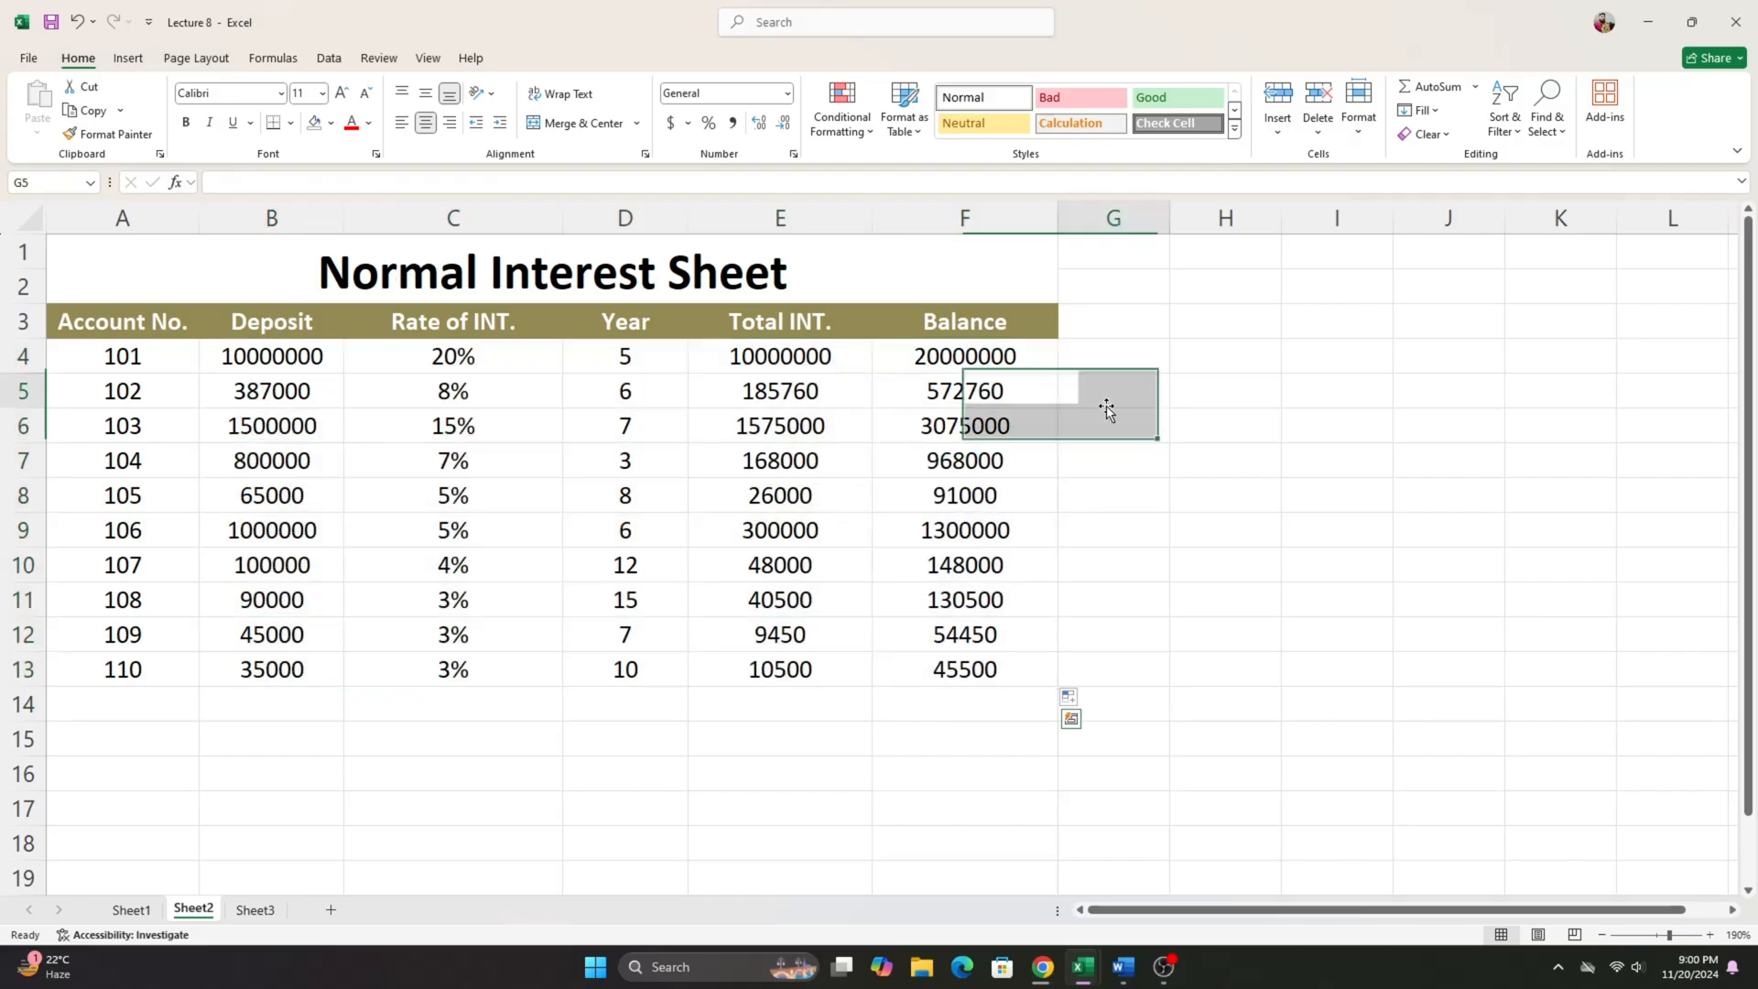
drag(249, 362, 961, 737)
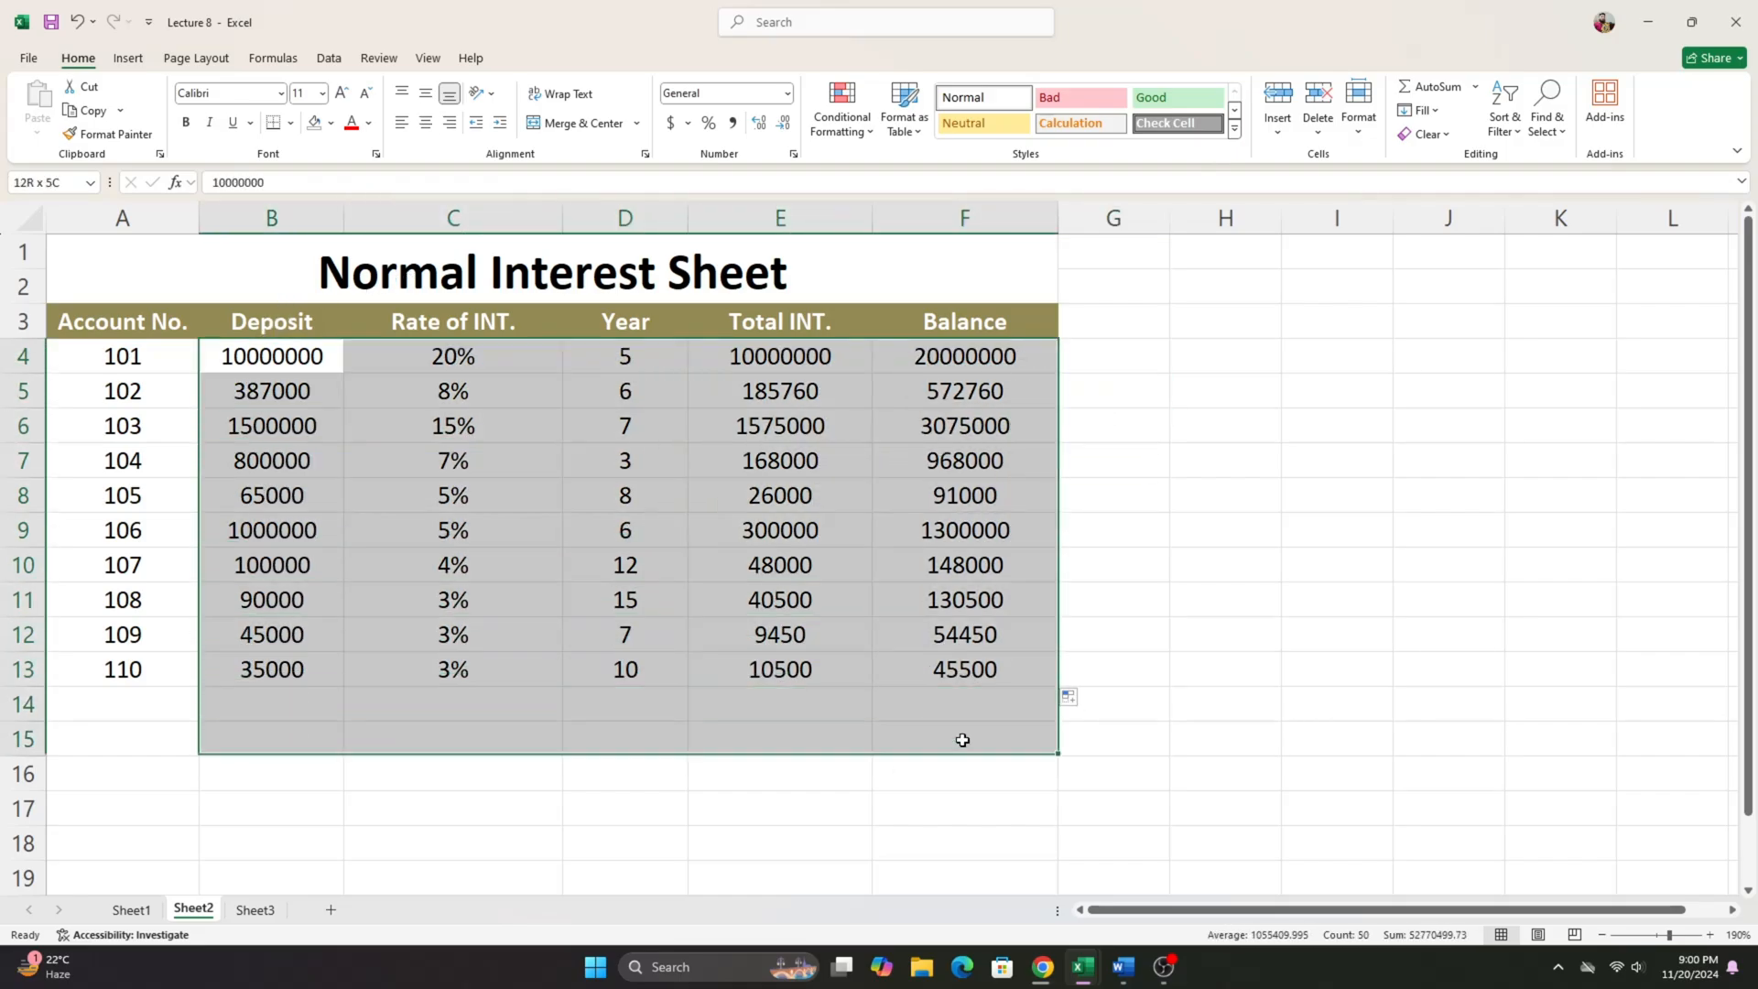
- Open Sheet3 and clear the existing Year 1 to Year 3 results in C4:E13 of the Compound Interest table
click(256, 910)
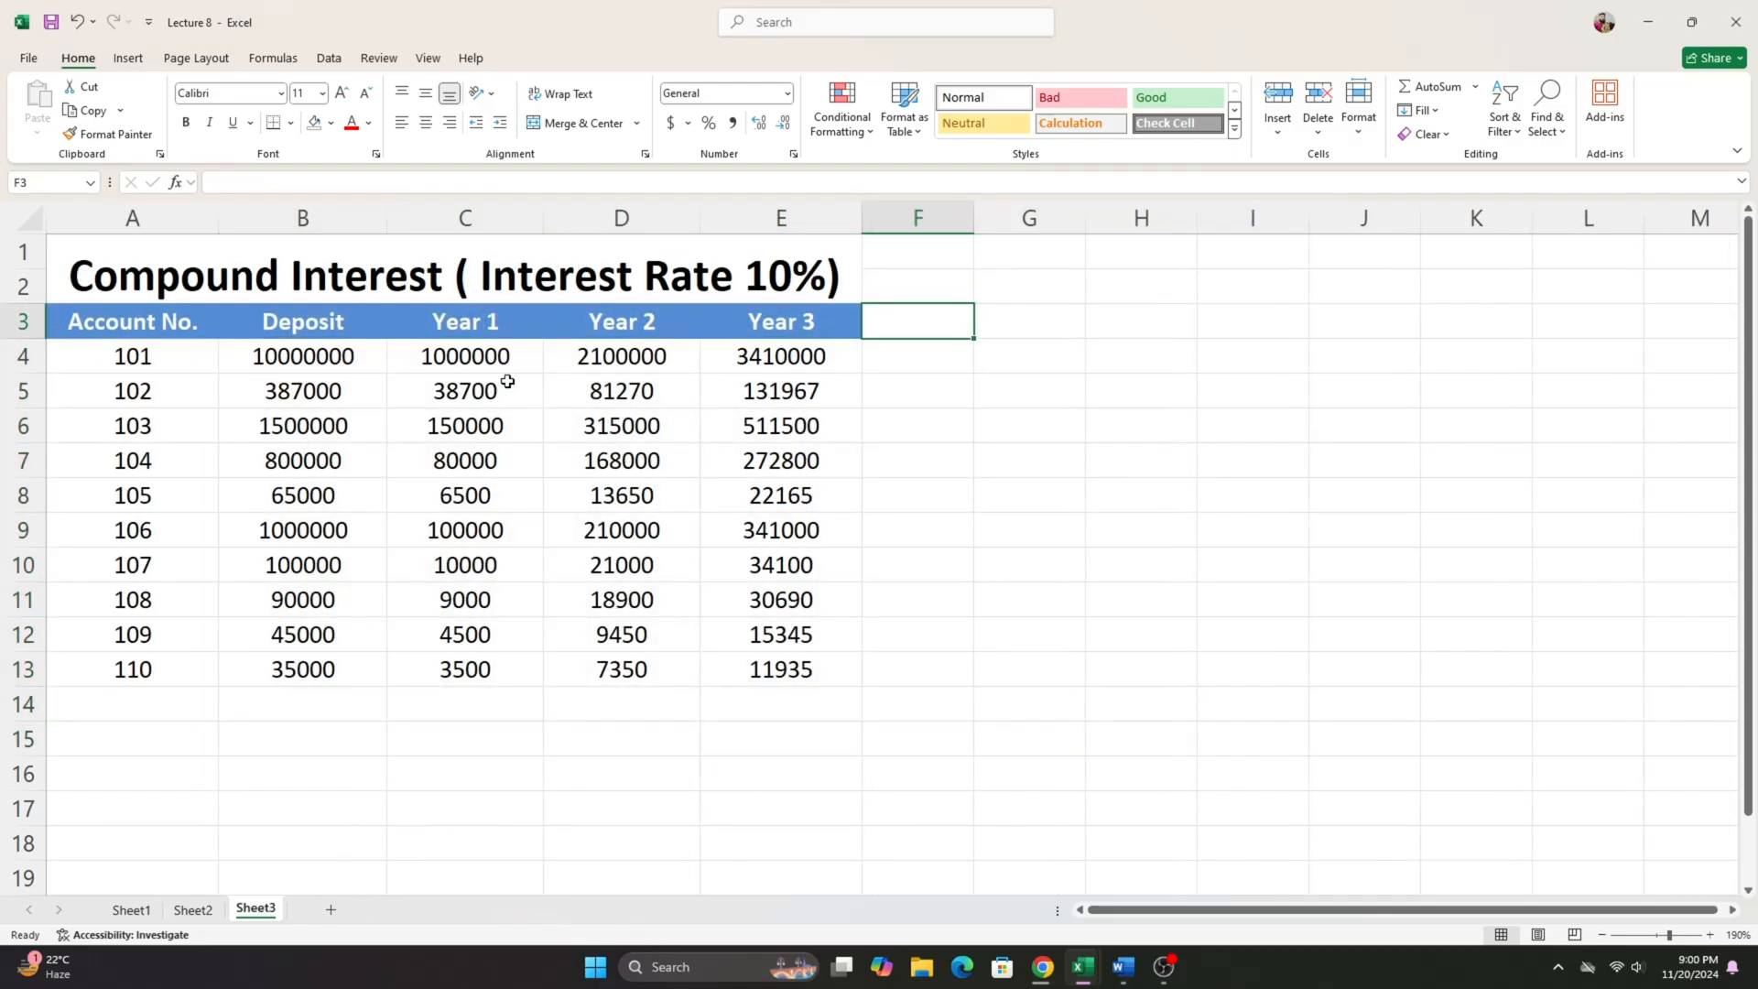
drag(486, 363, 788, 672)
key(Delete)
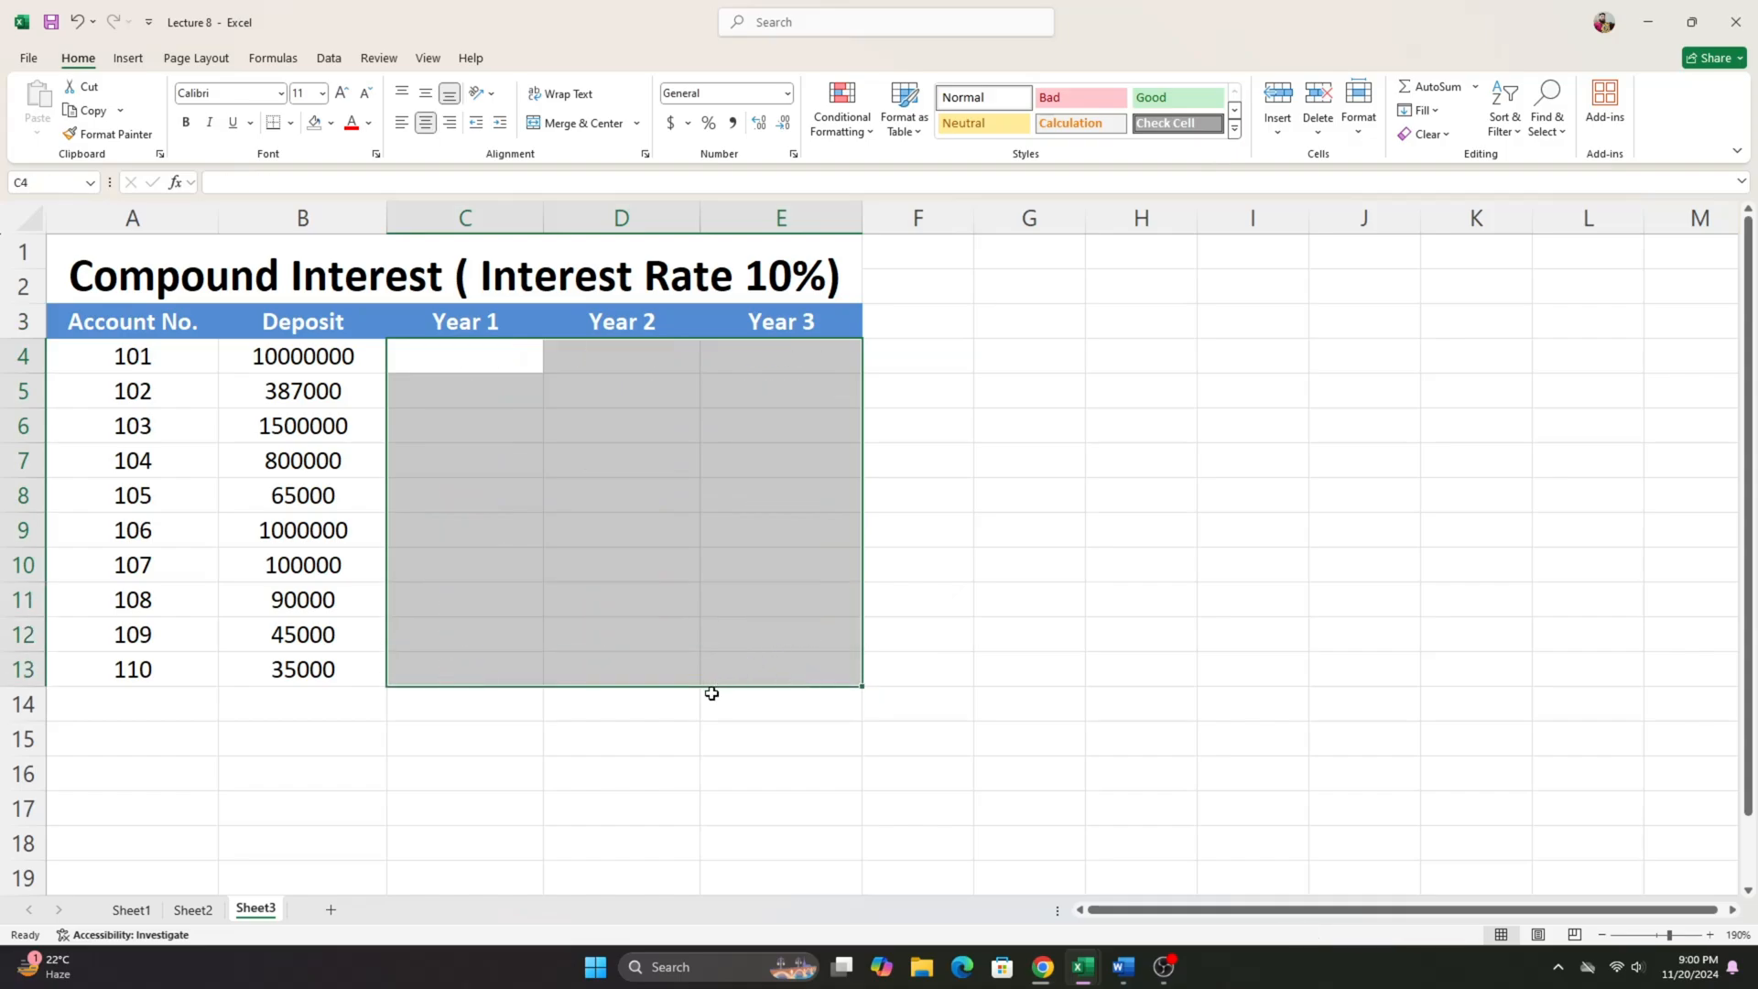
click(649, 797)
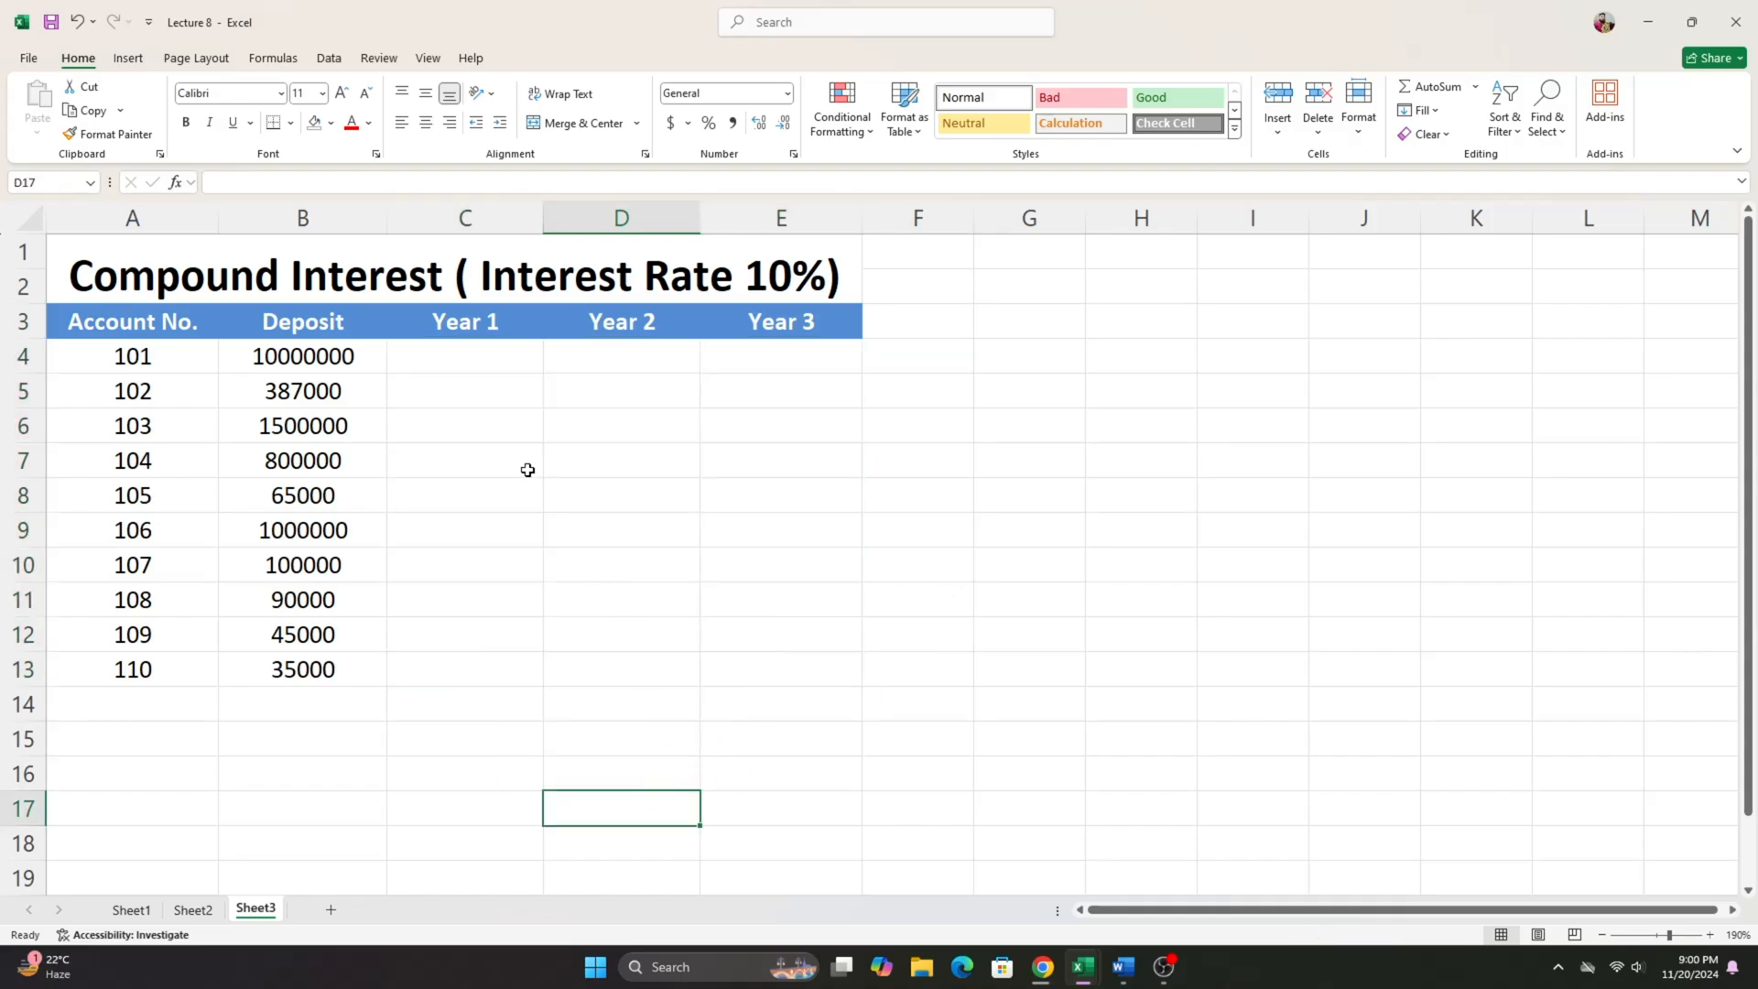
- Examine the Compound Interest table's 10% rate title, the deposits in B4:B13 and the Year 1 to Year 3 columns
click(436, 353)
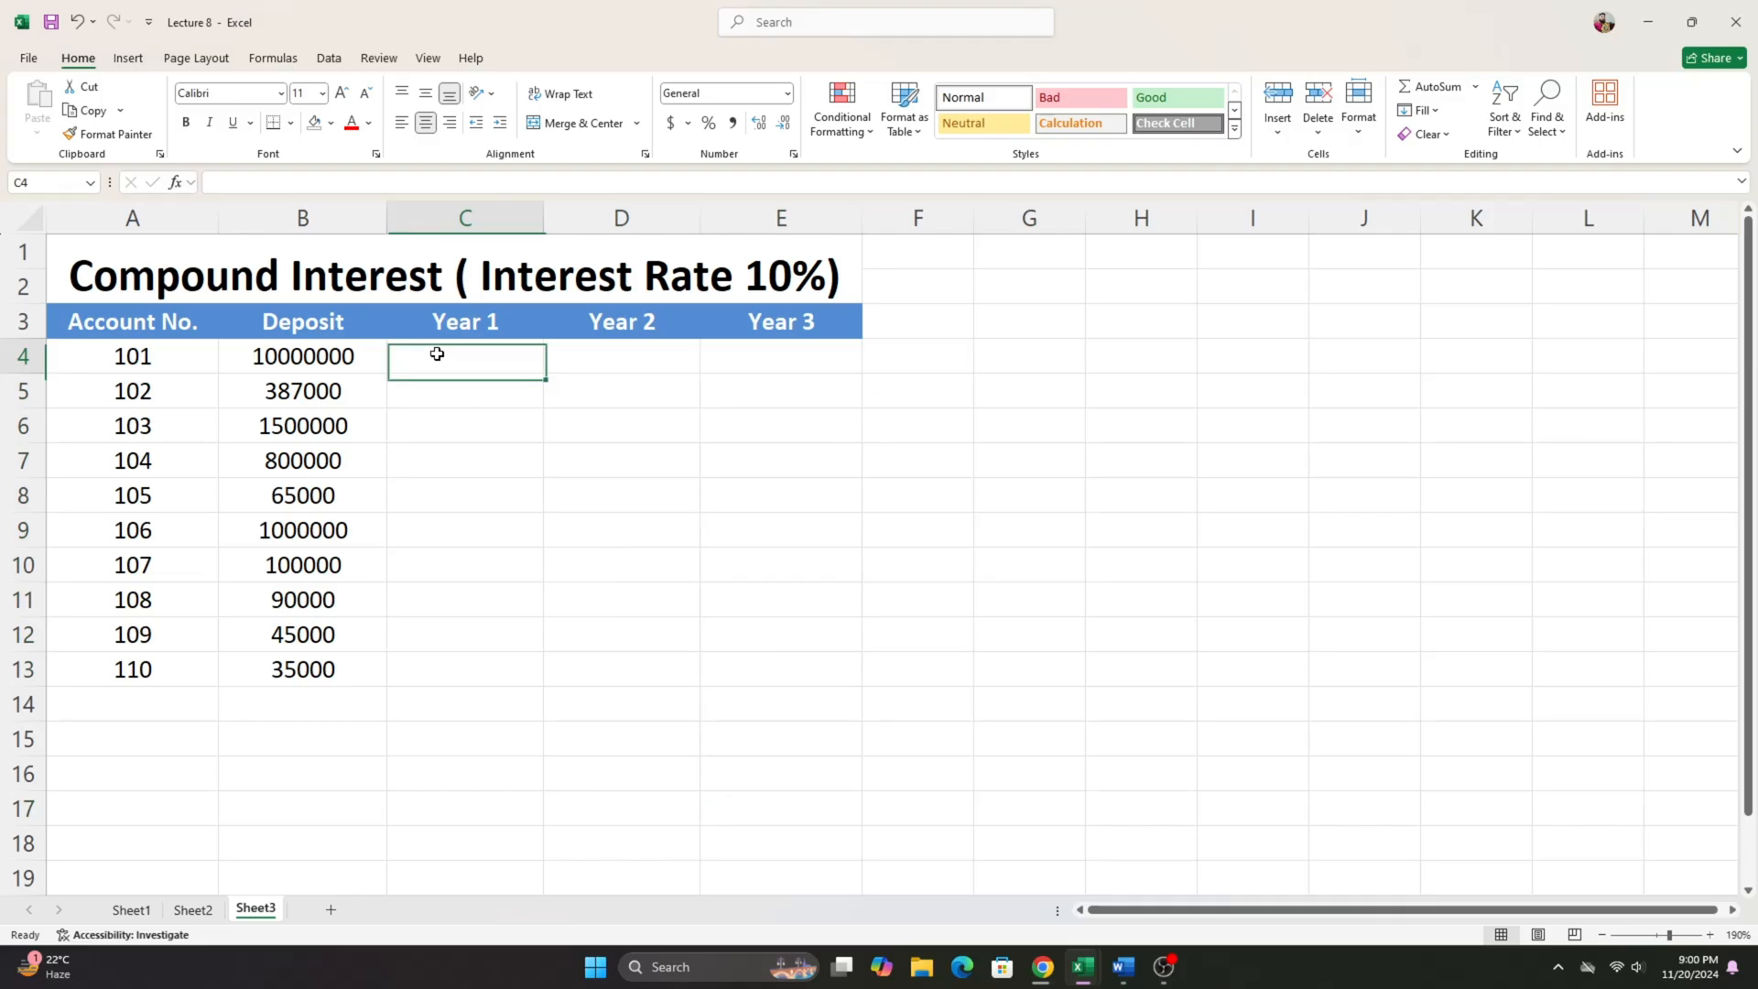
click(327, 355)
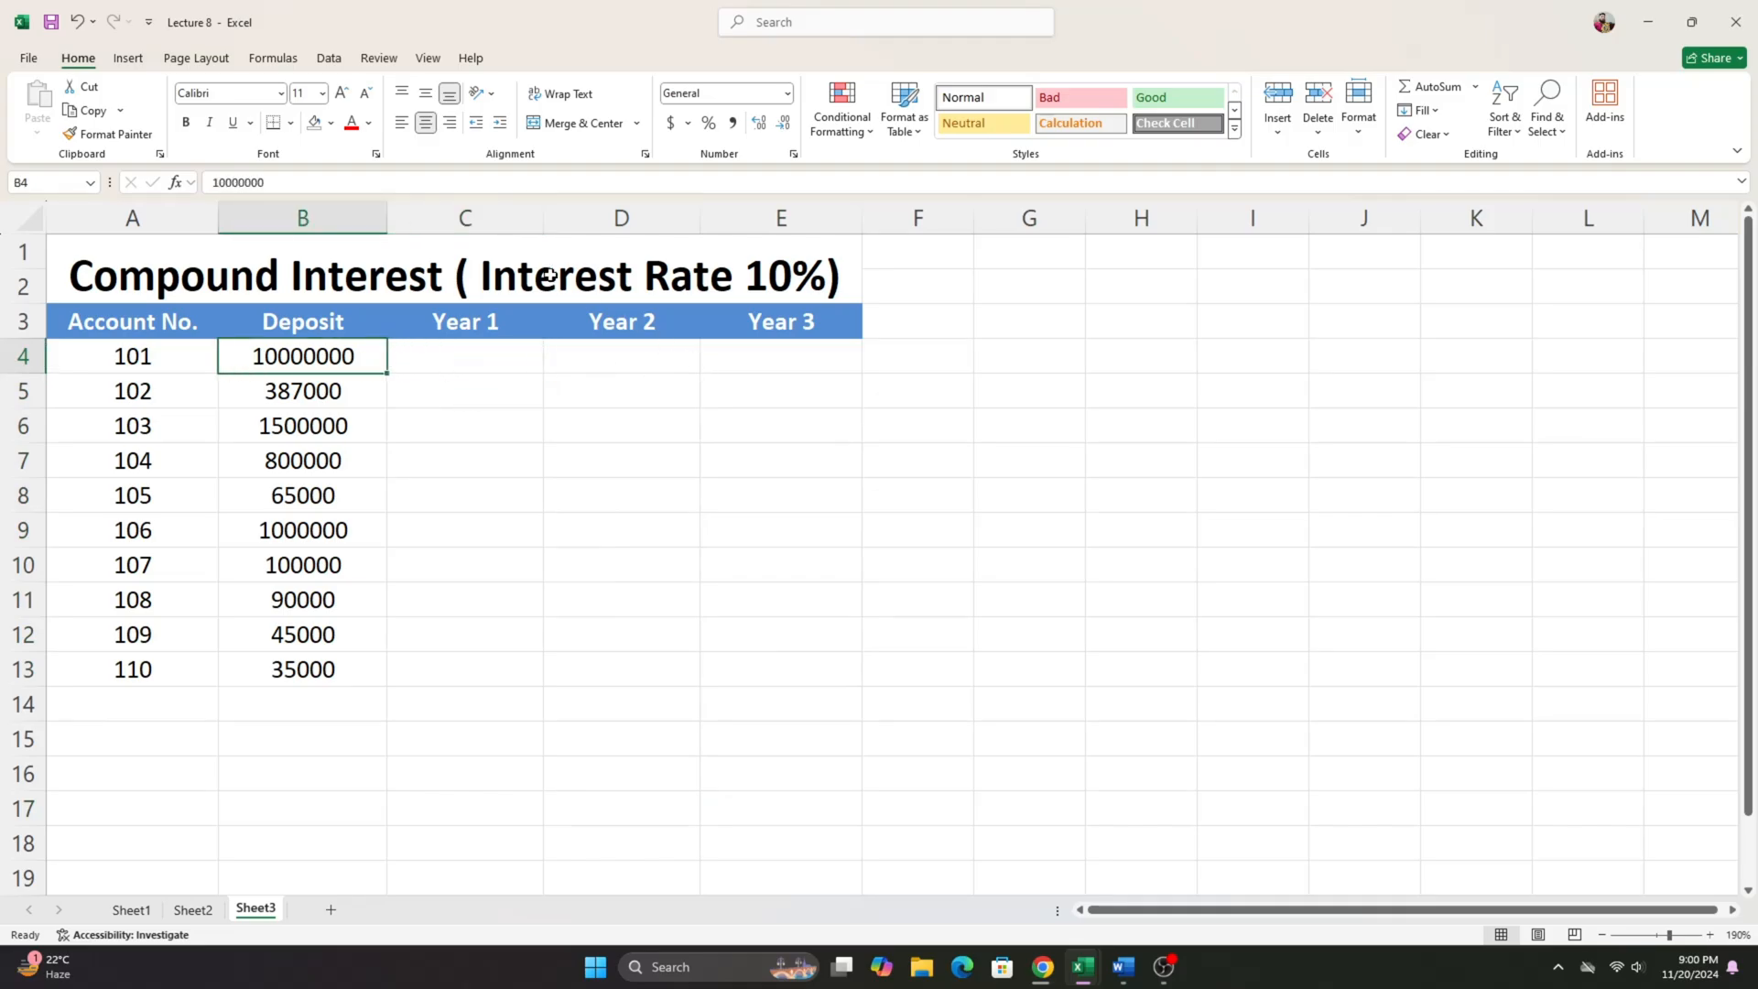
click(298, 279)
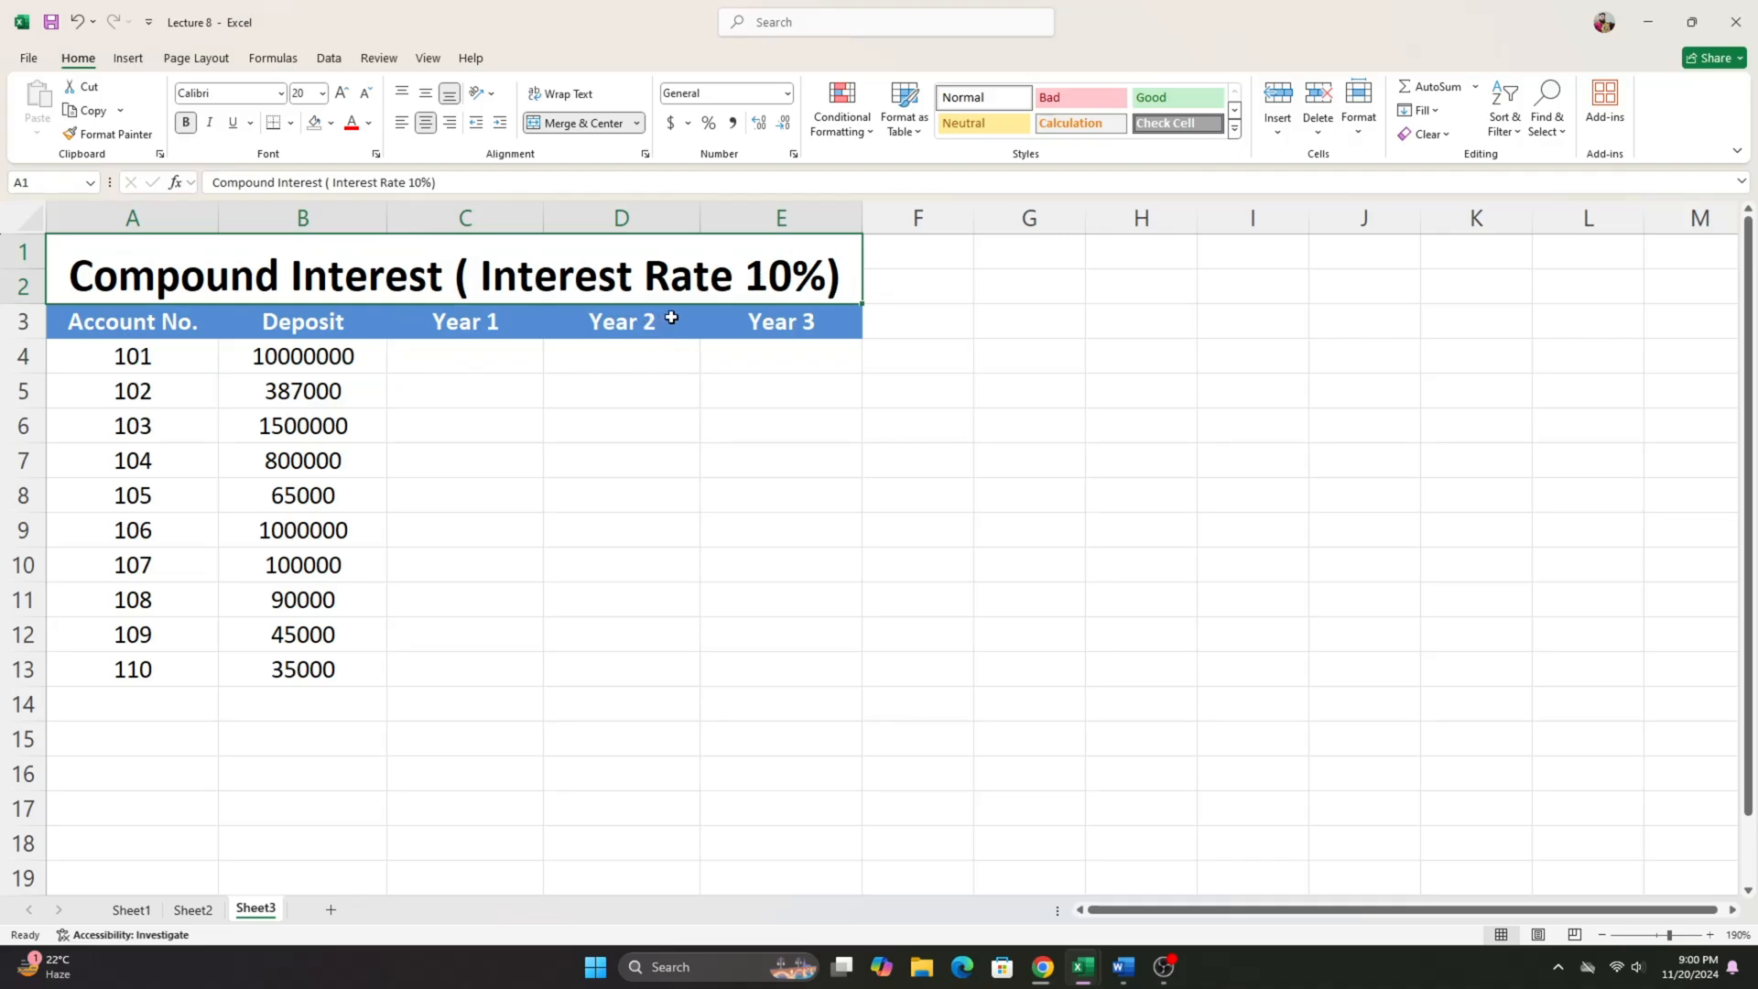
drag(323, 357, 337, 667)
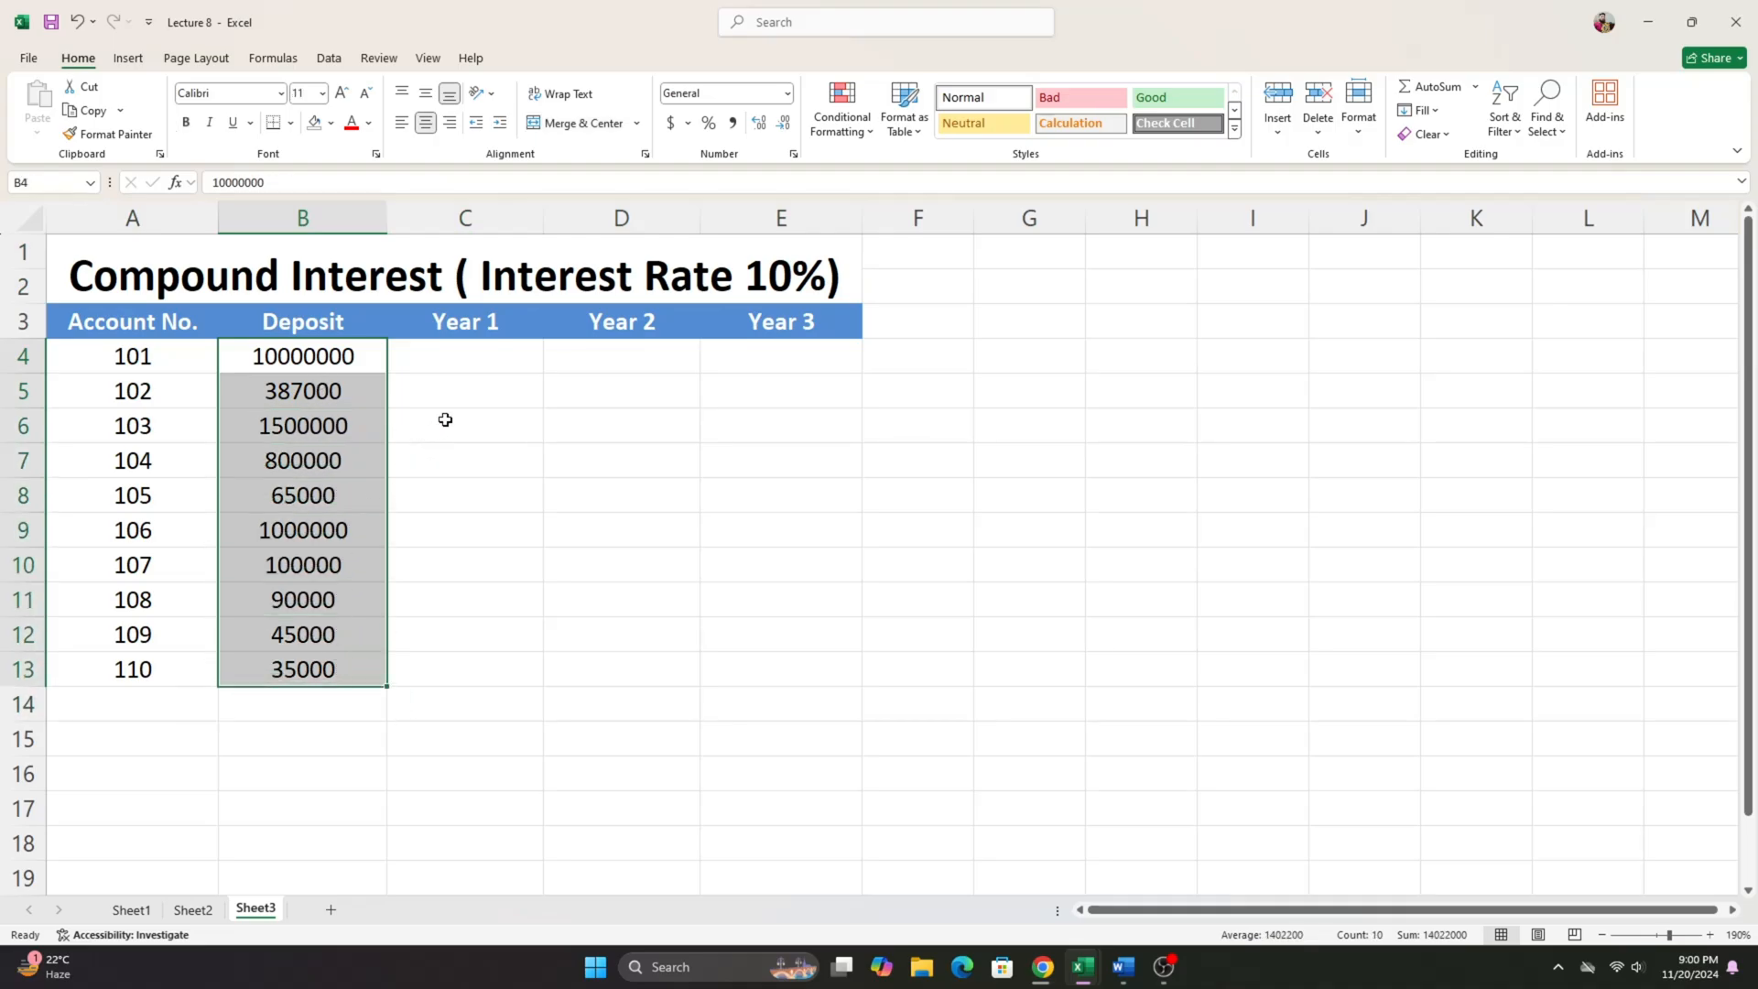
click(472, 367)
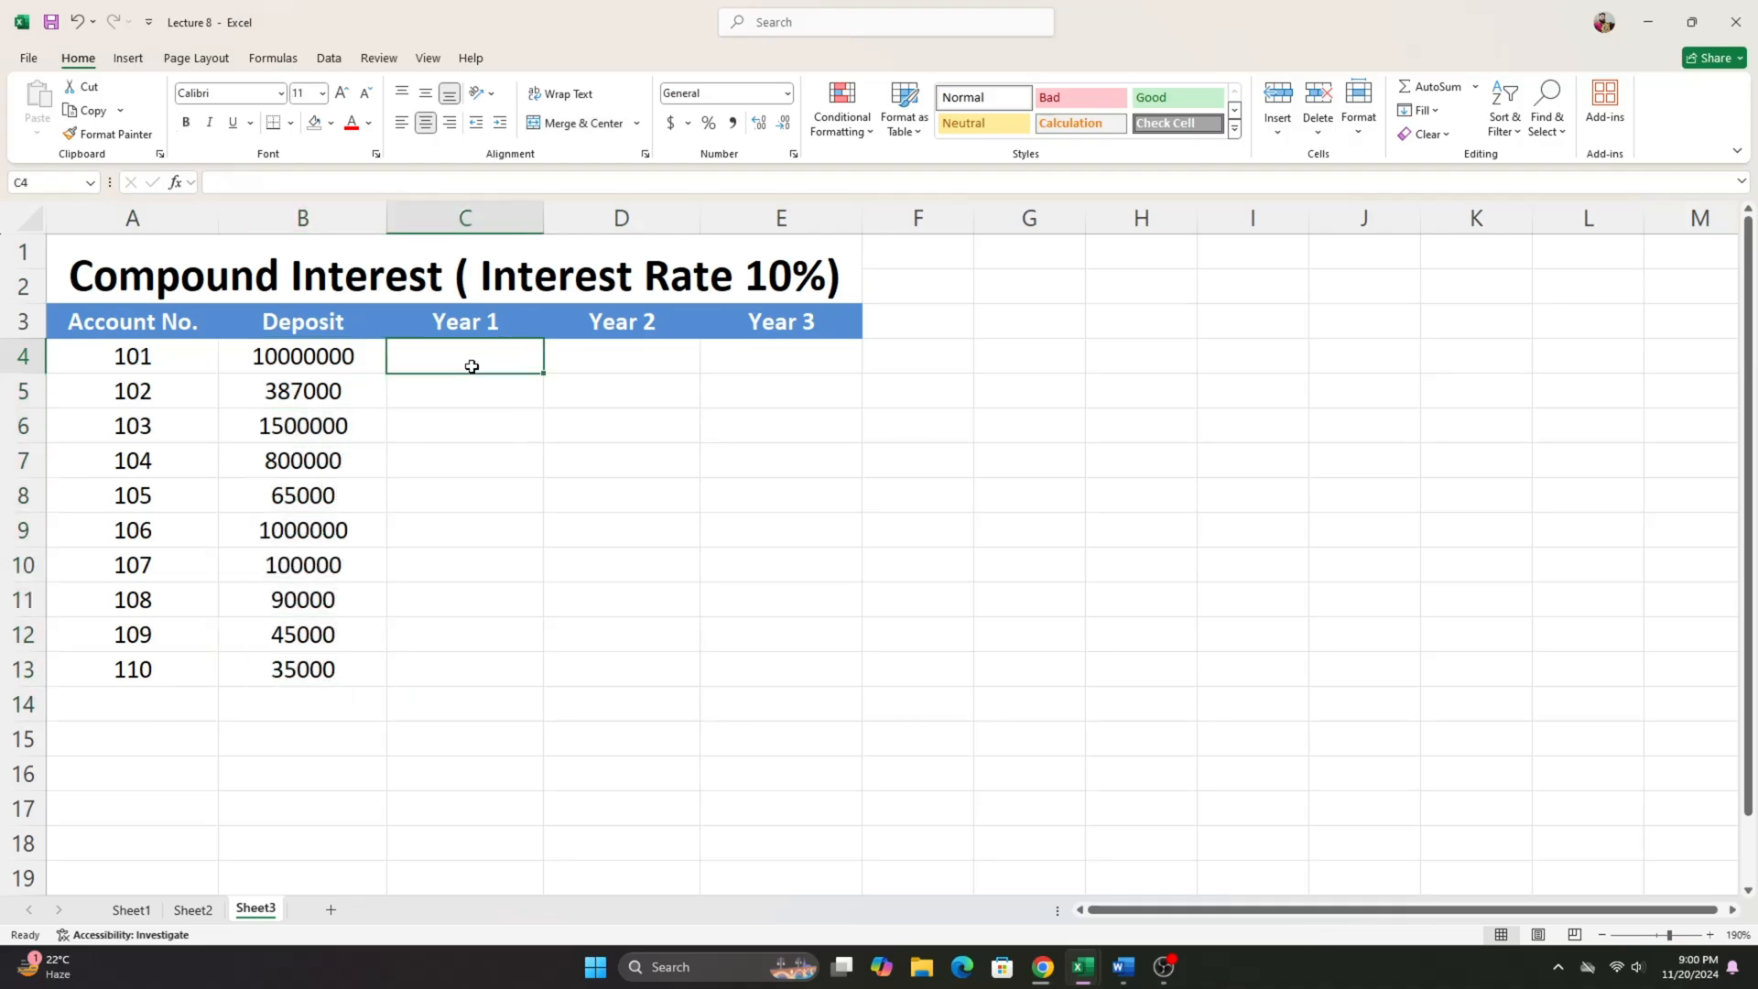
click(473, 330)
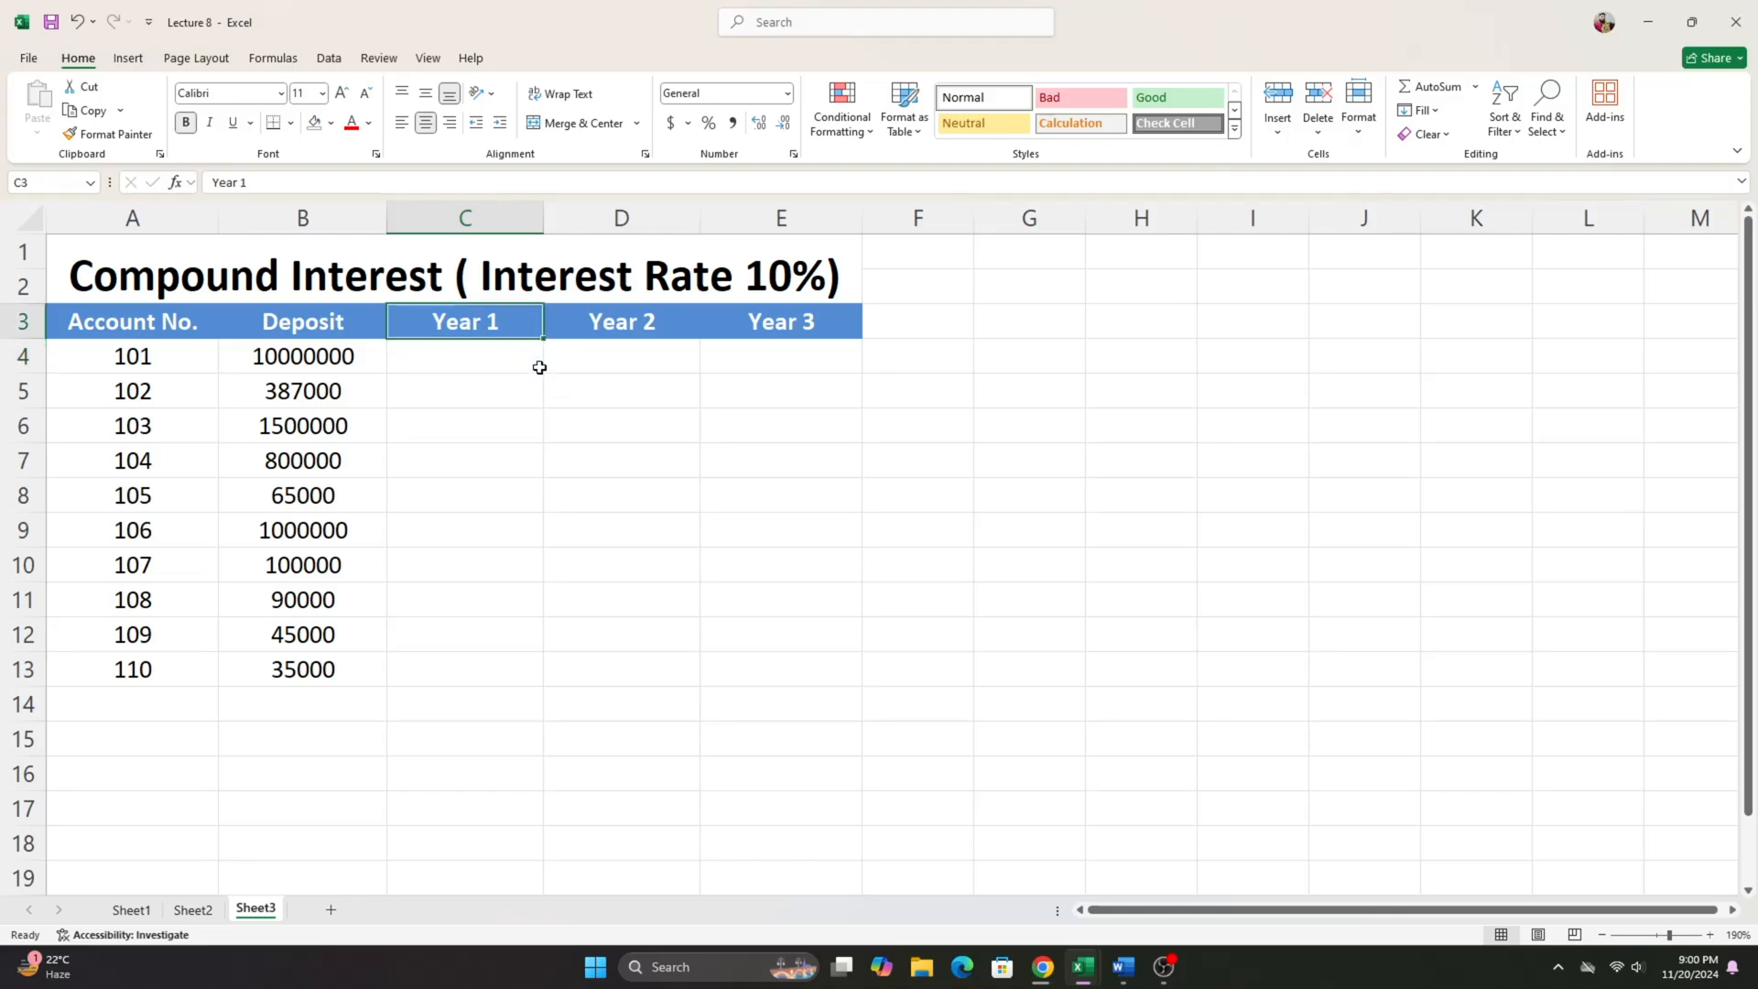
click(602, 326)
click(787, 324)
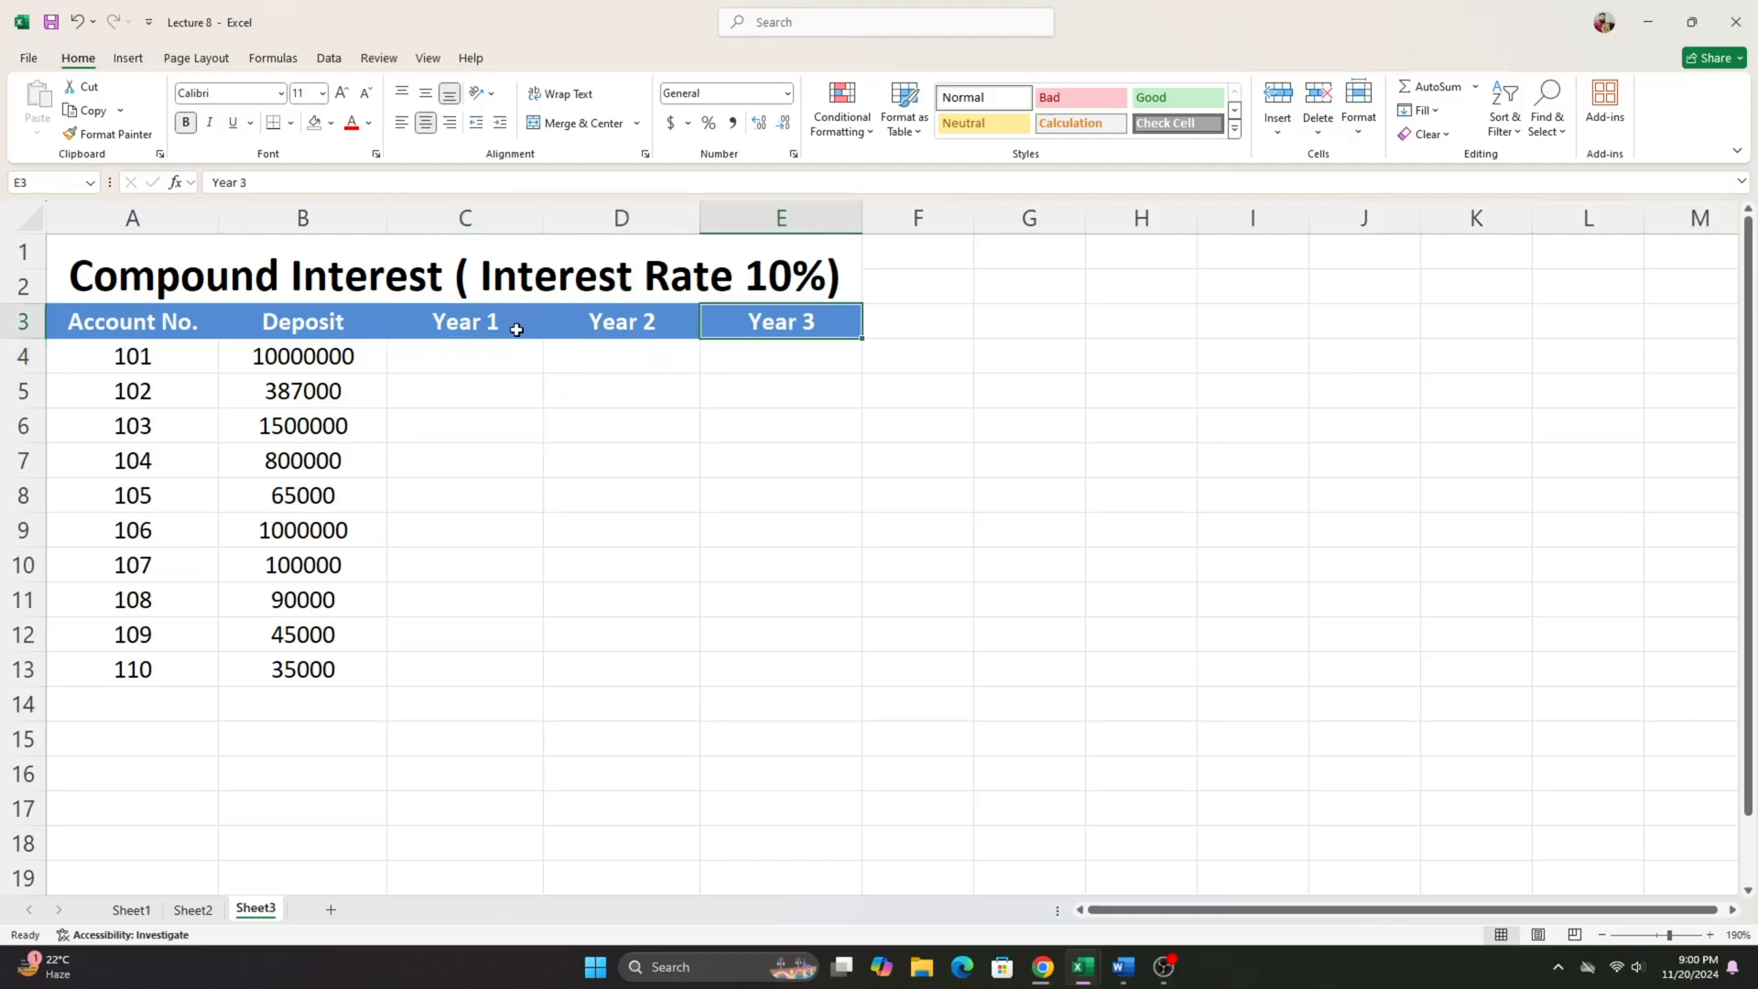
click(464, 350)
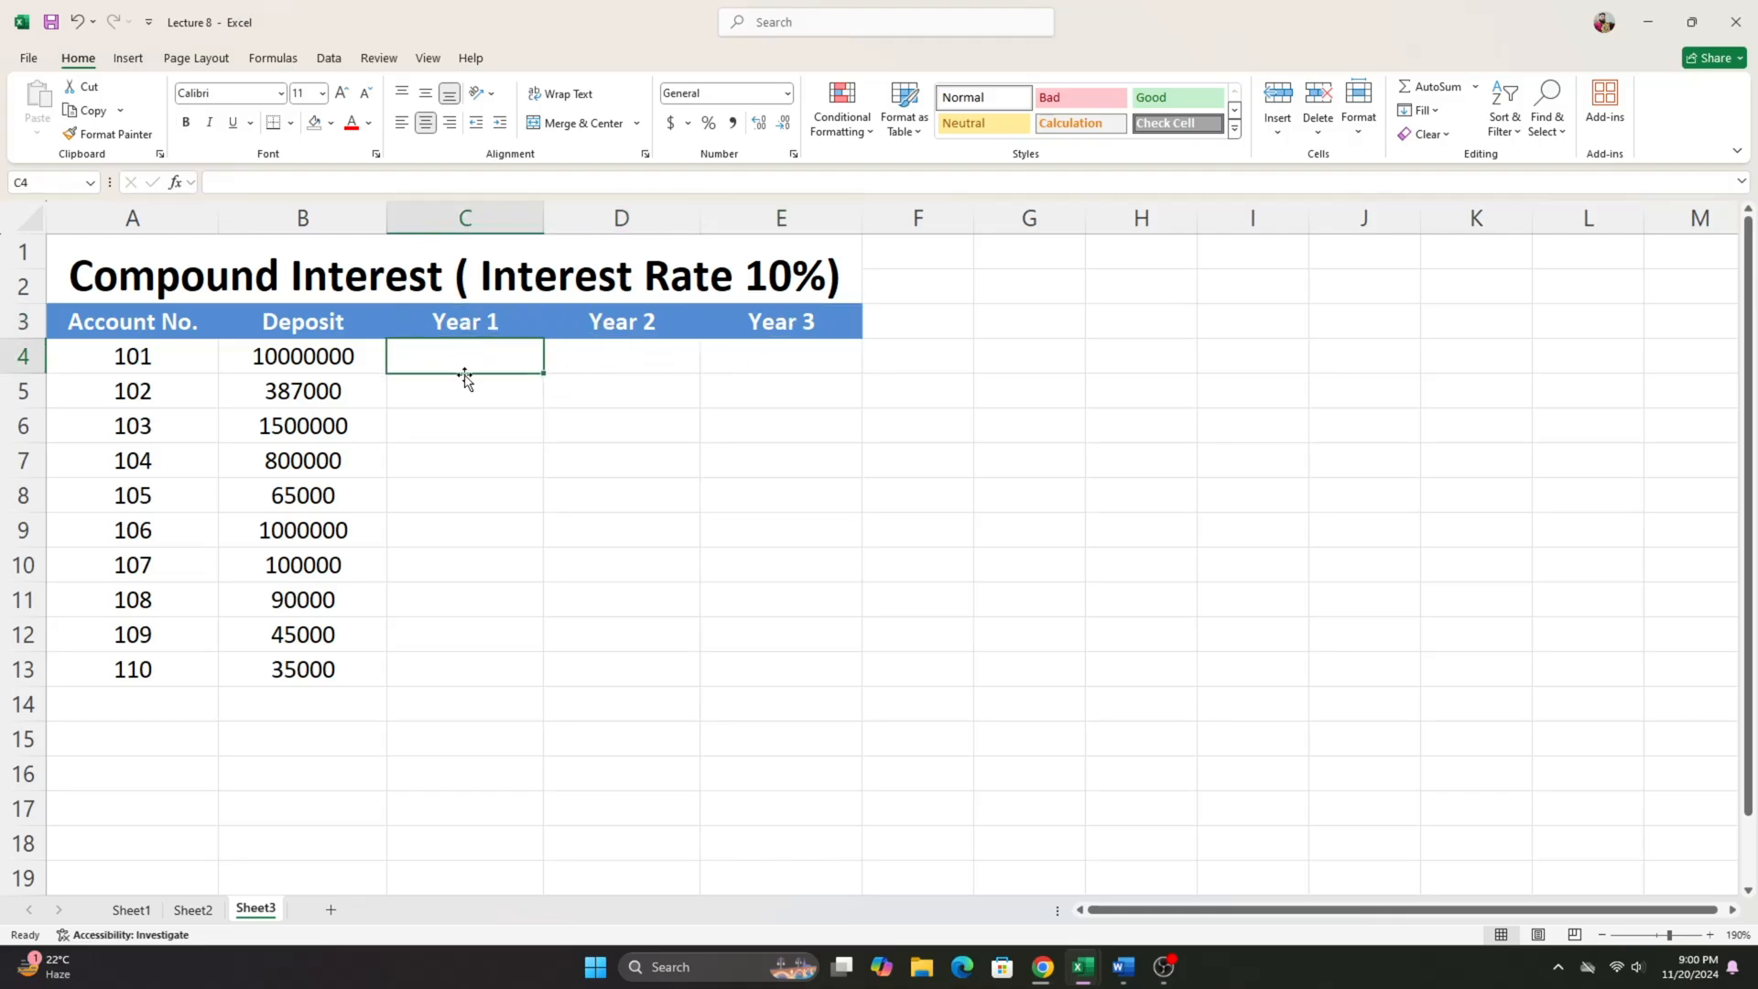
click(276, 363)
click(778, 331)
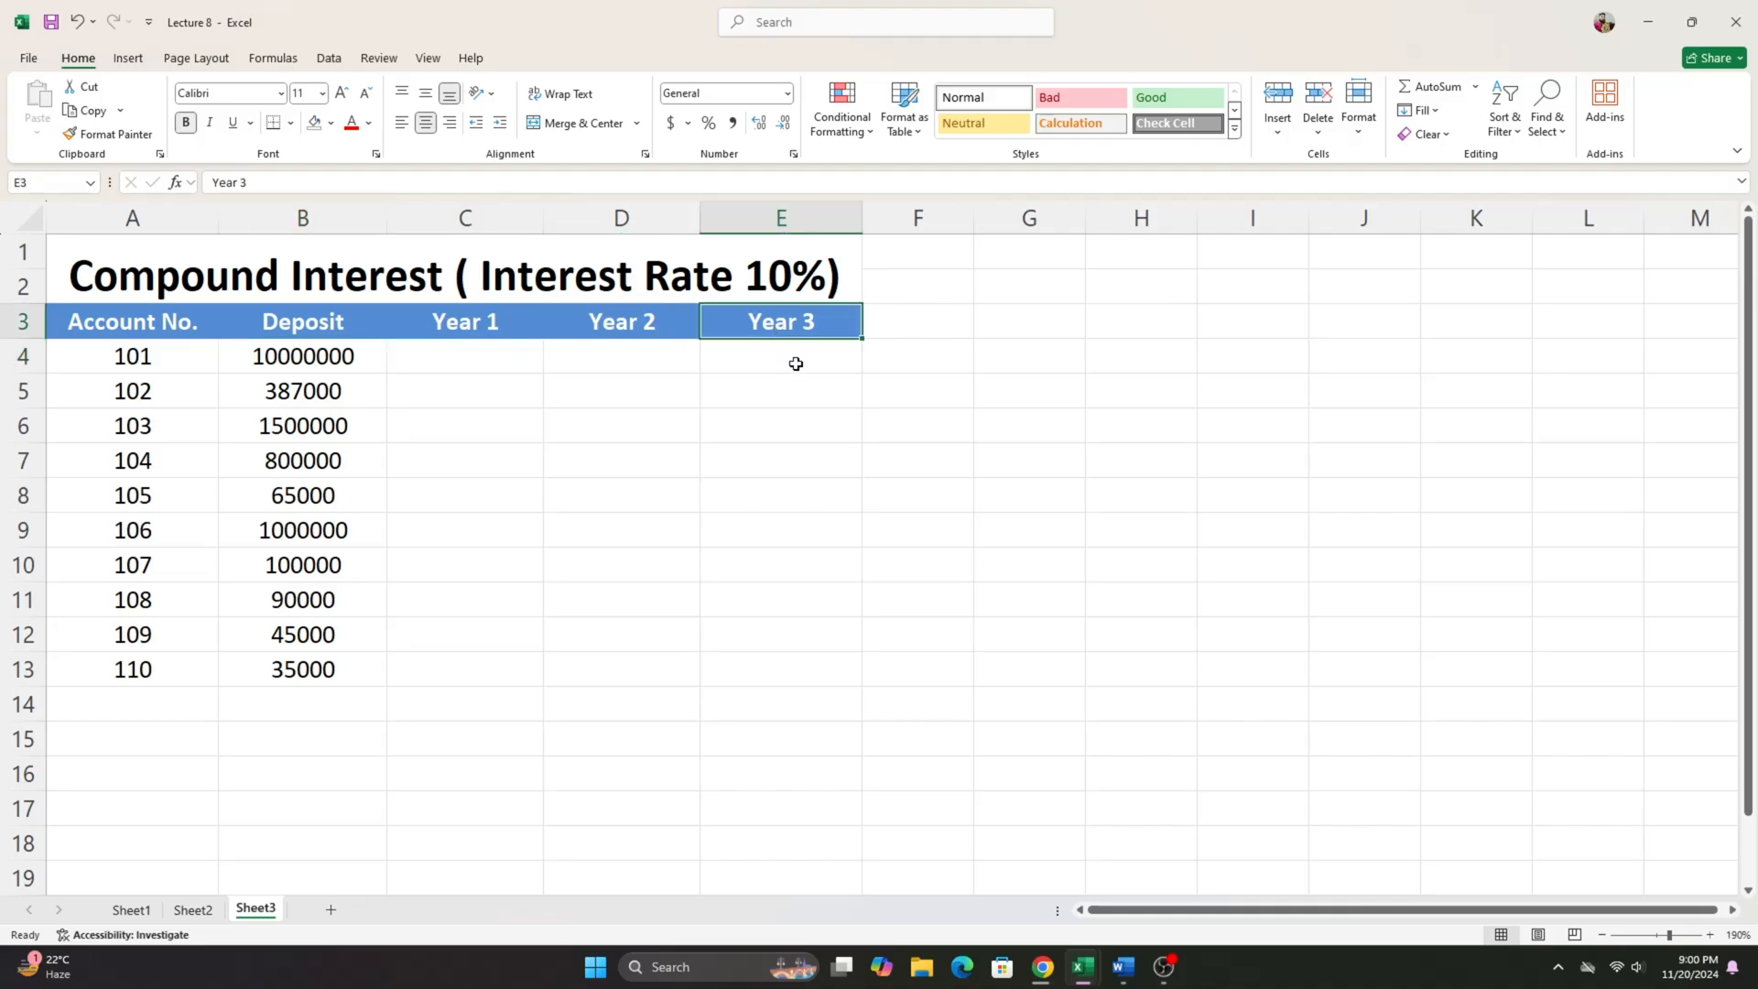
drag(795, 364, 451, 376)
click(451, 379)
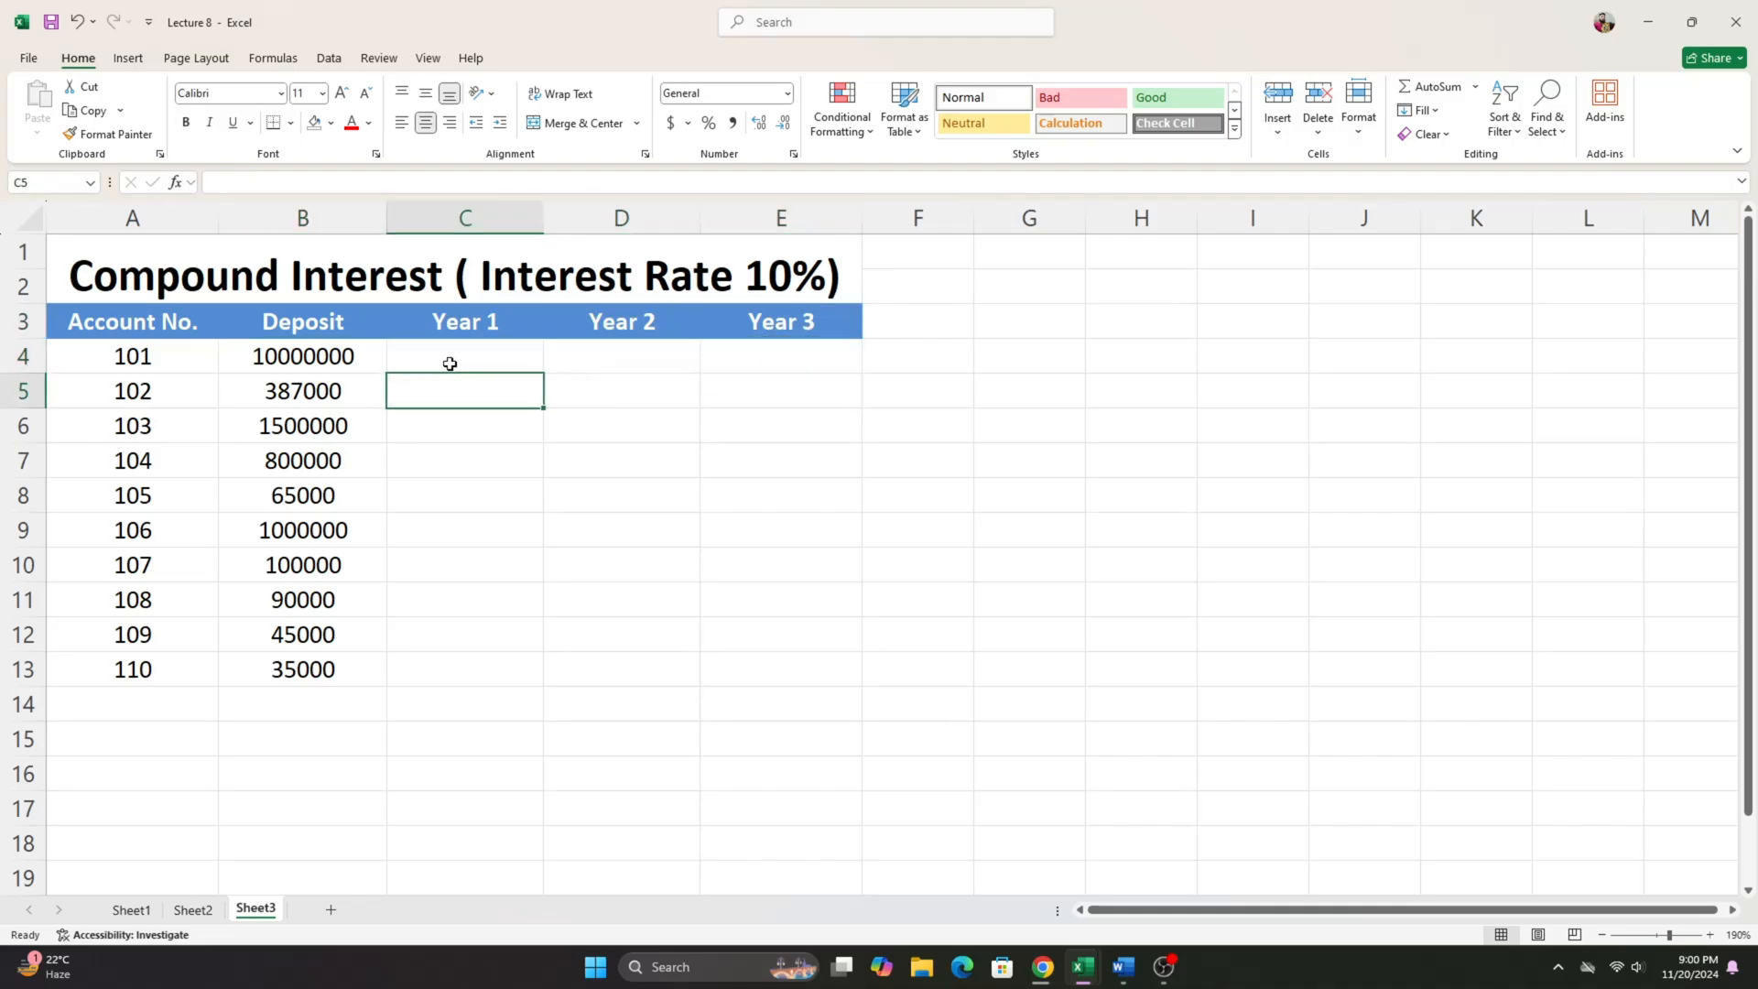
click(449, 364)
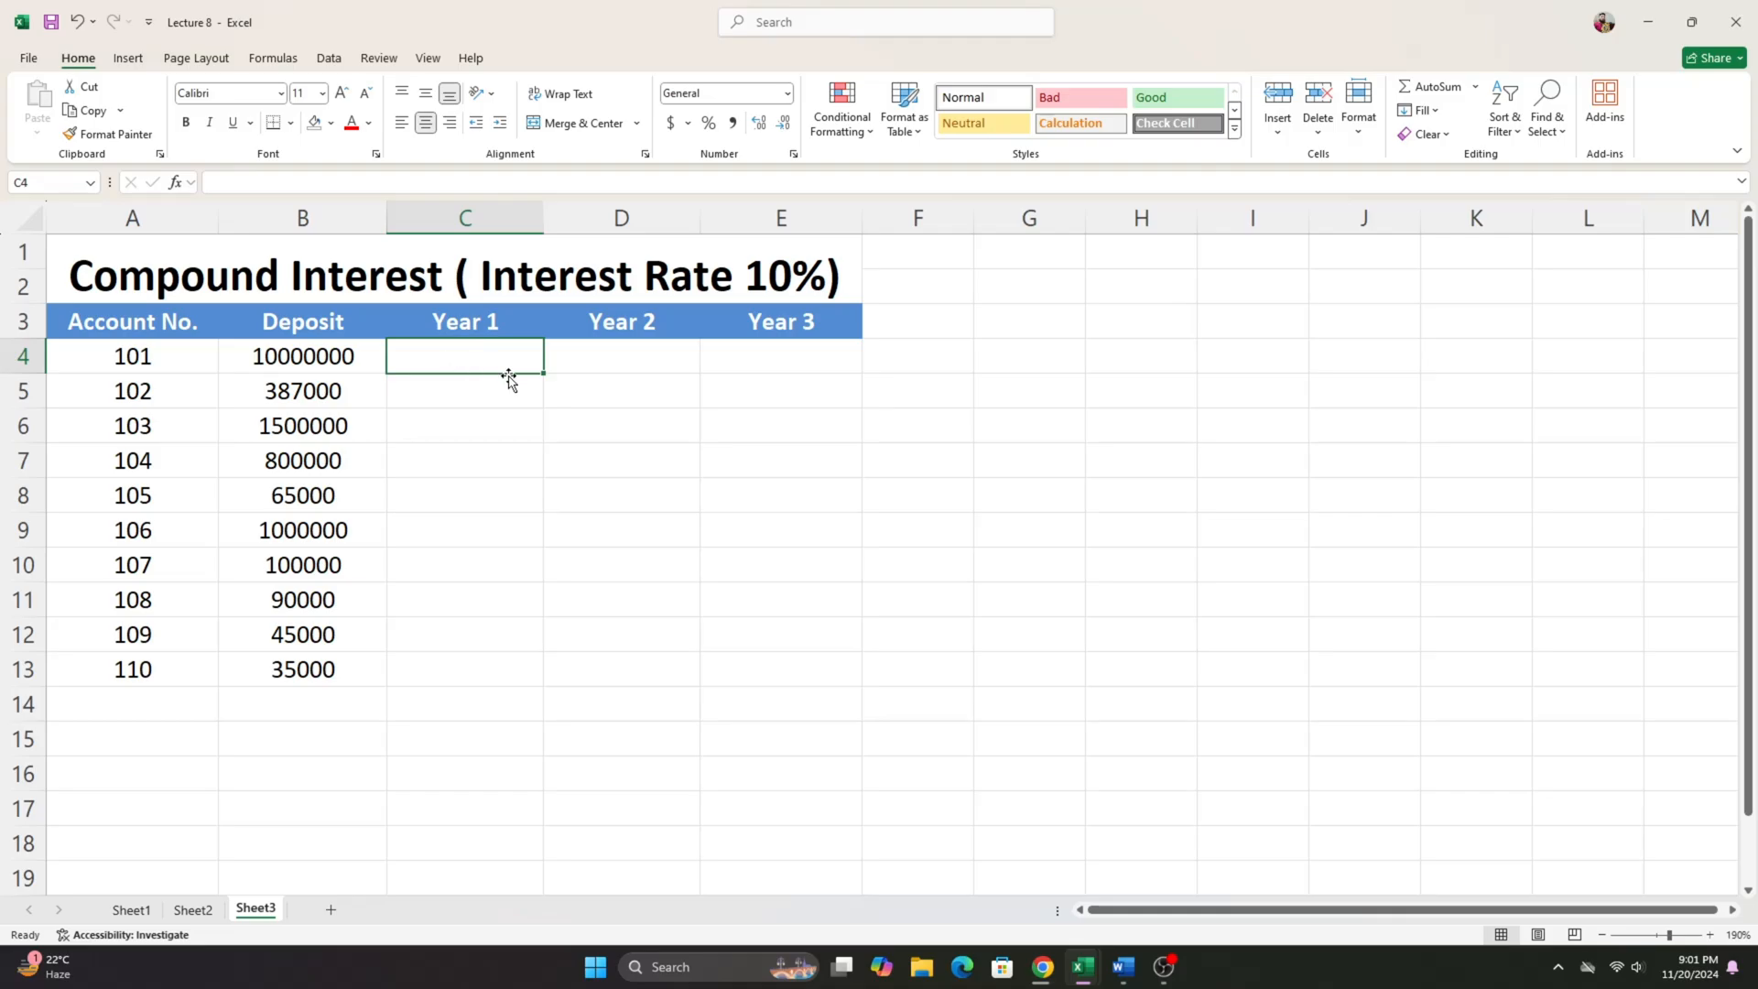
- Examine account 101's row from deposit through Year 1, Year 2 and Year 3, the empty range C4:E13 and the 10% rate title
click(590, 350)
click(783, 351)
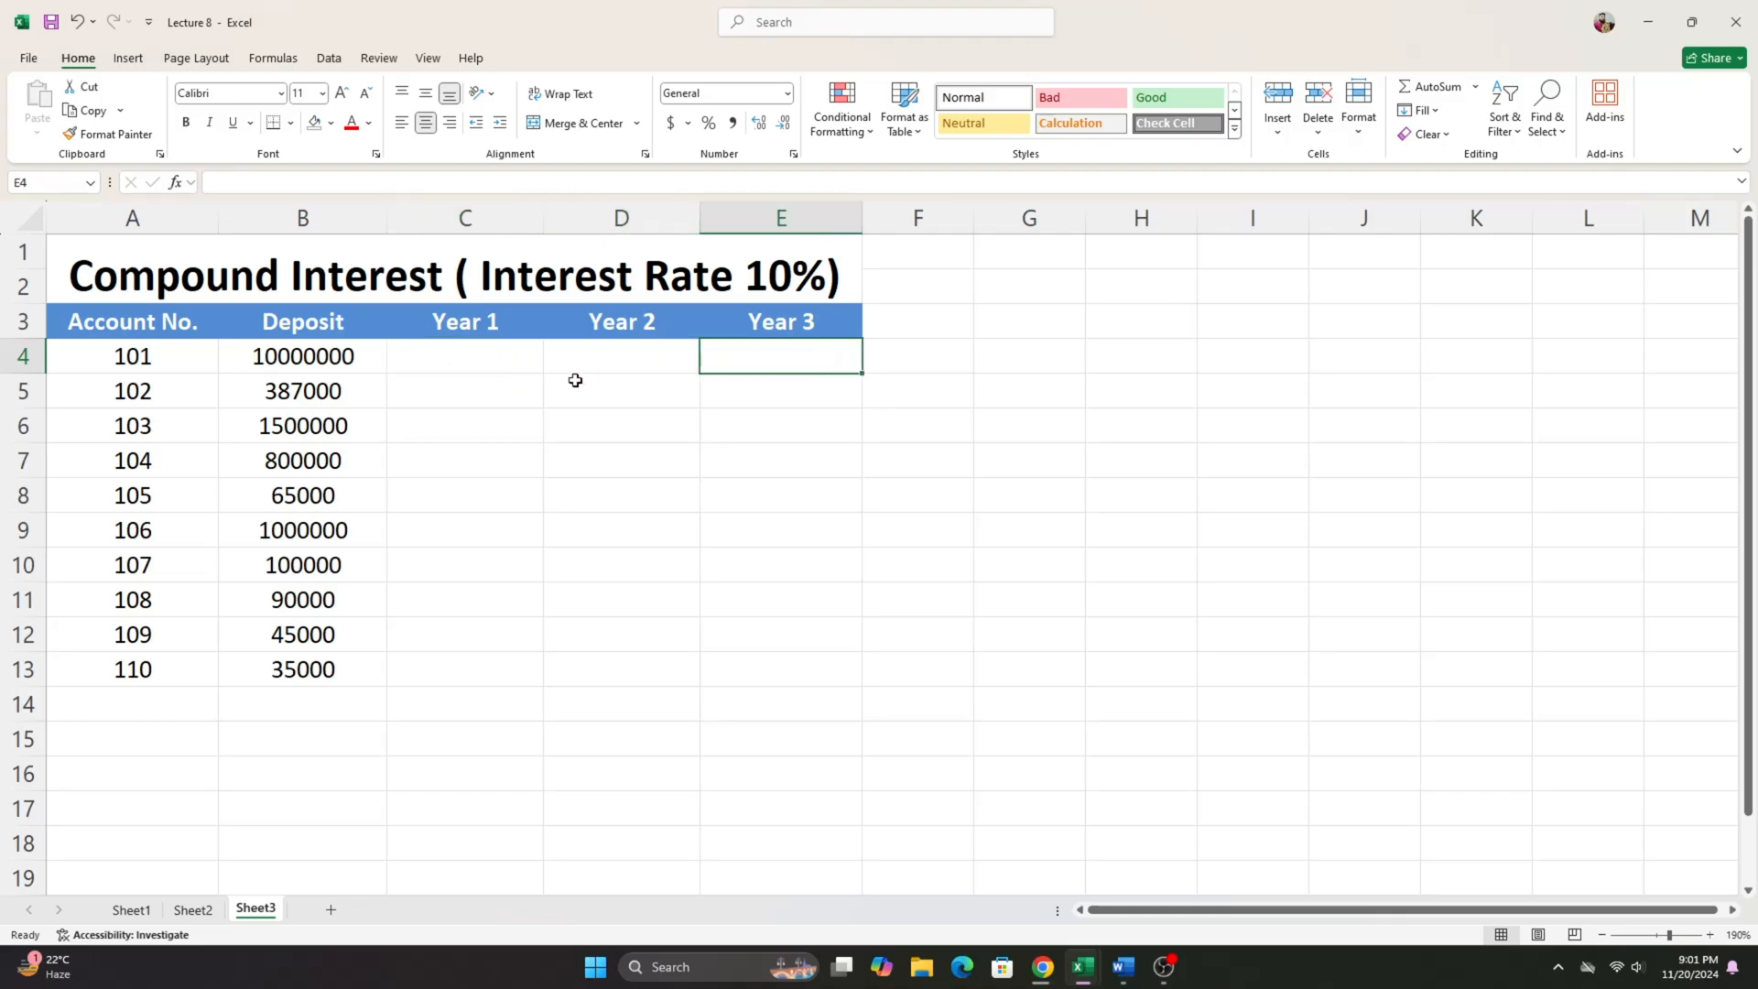
click(464, 353)
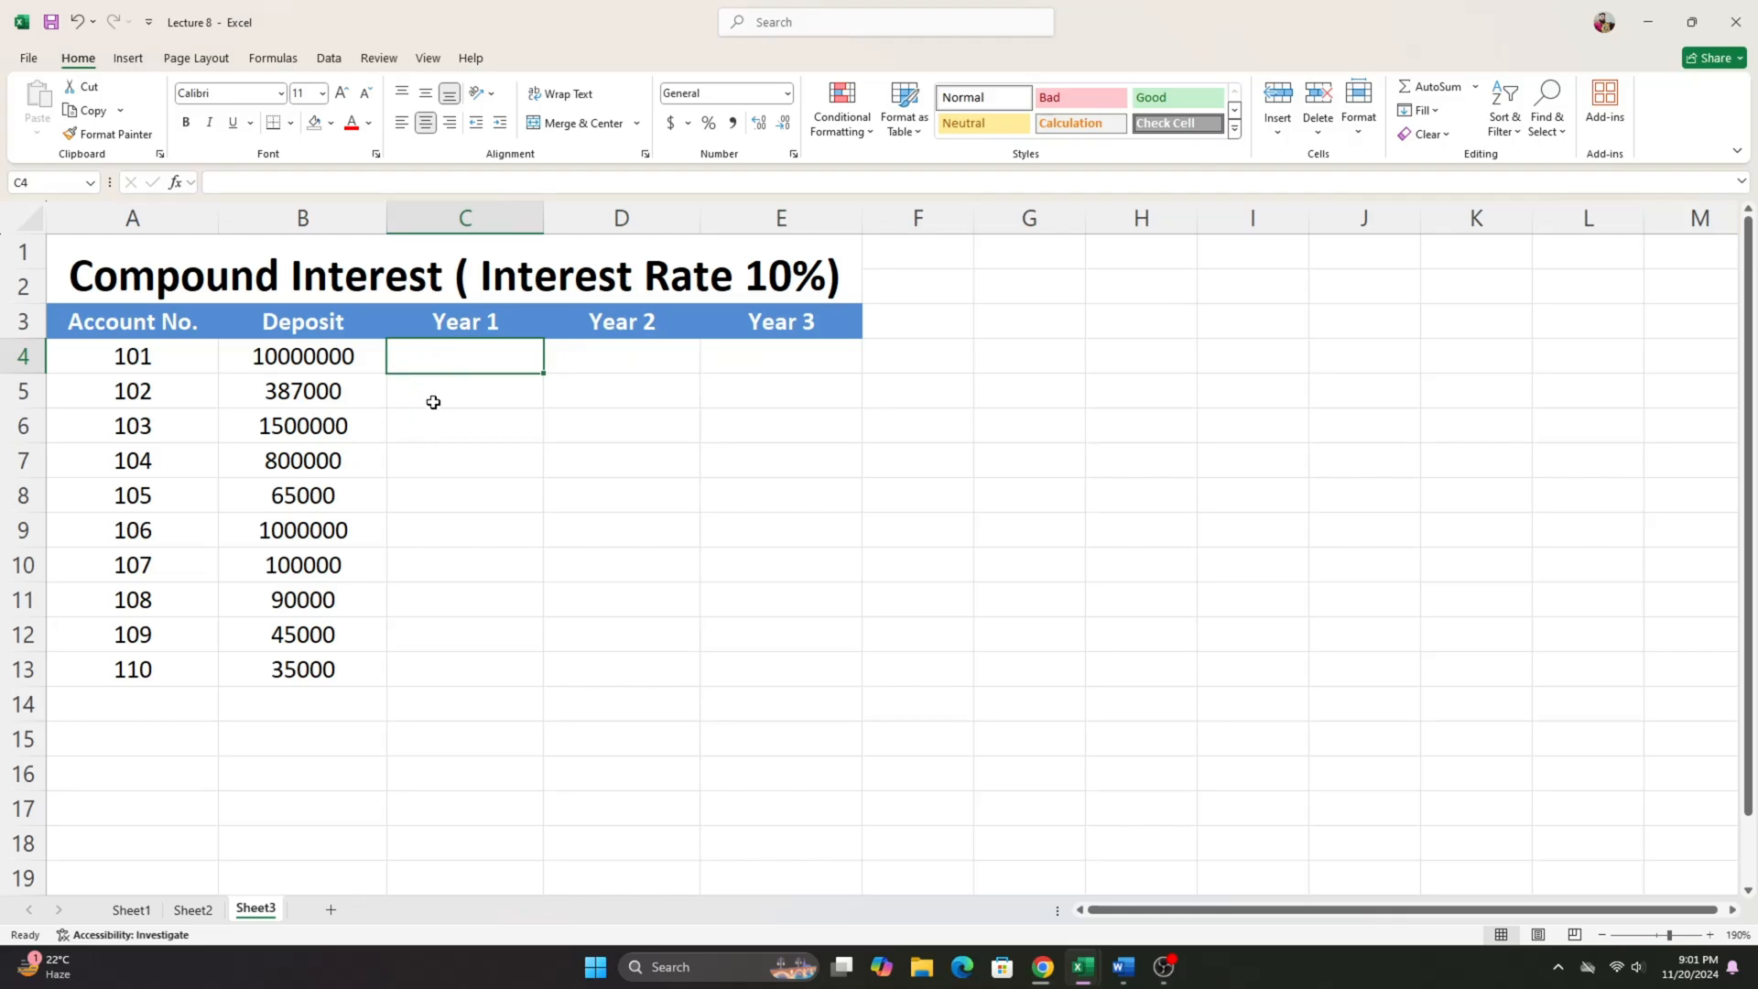
click(452, 389)
click(436, 357)
click(171, 361)
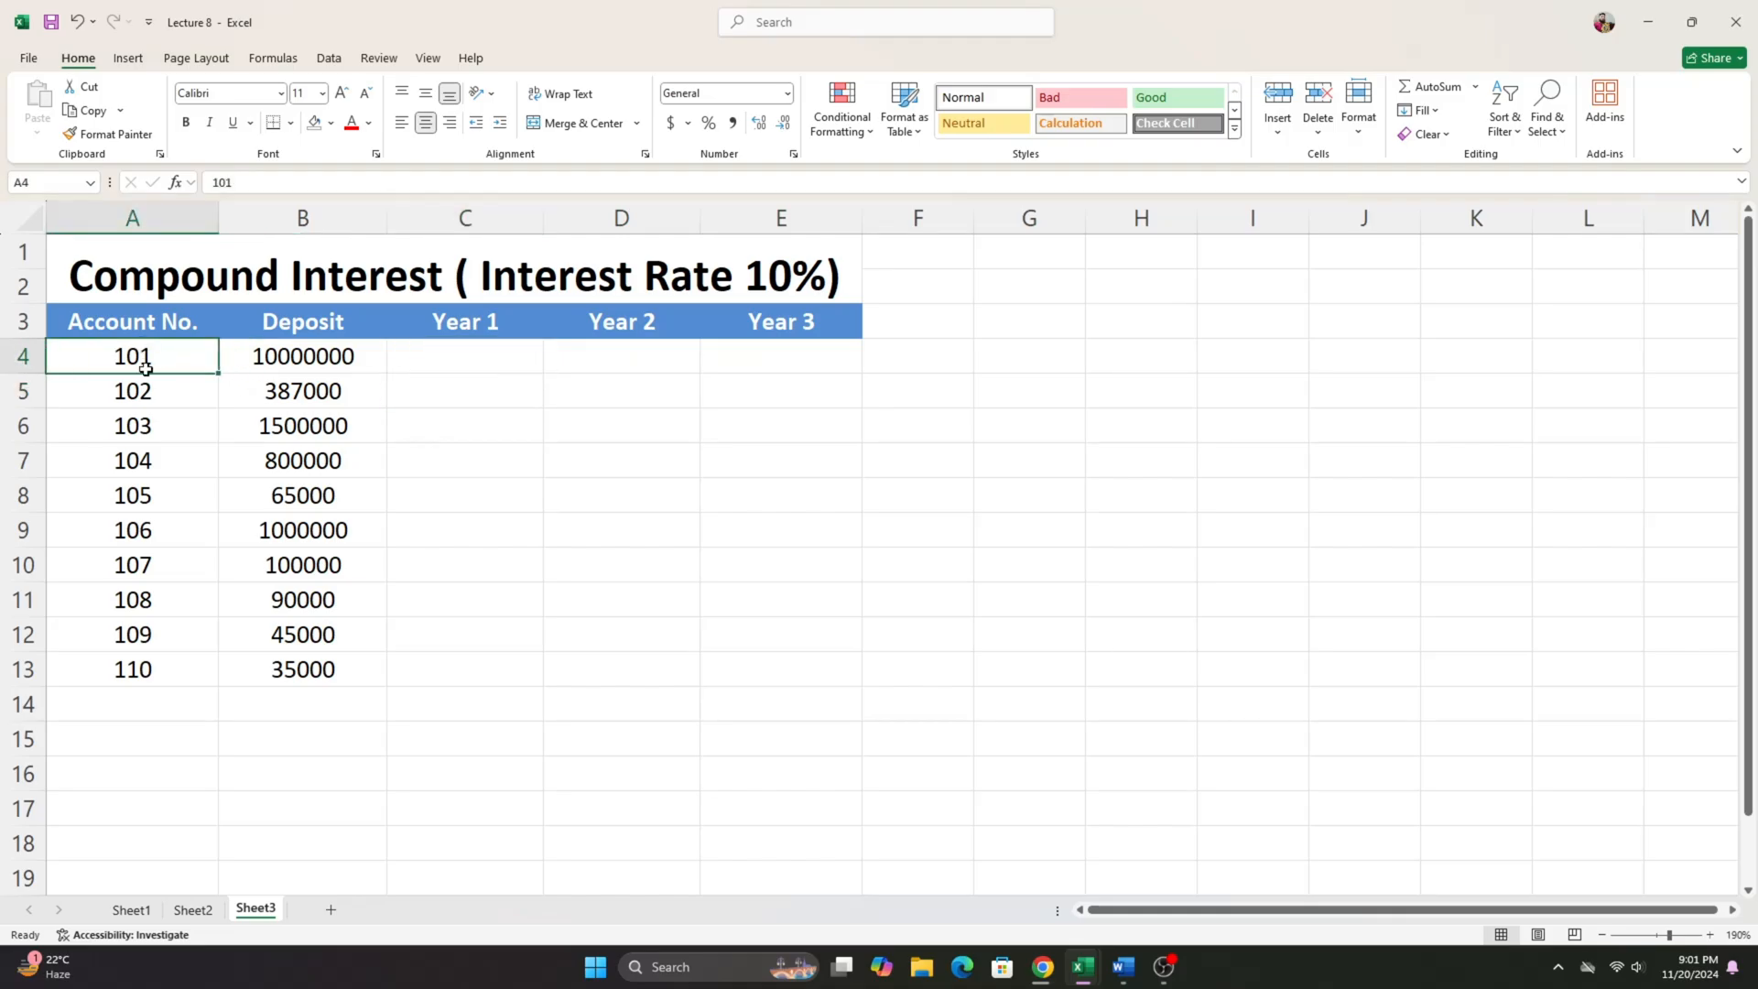
click(253, 367)
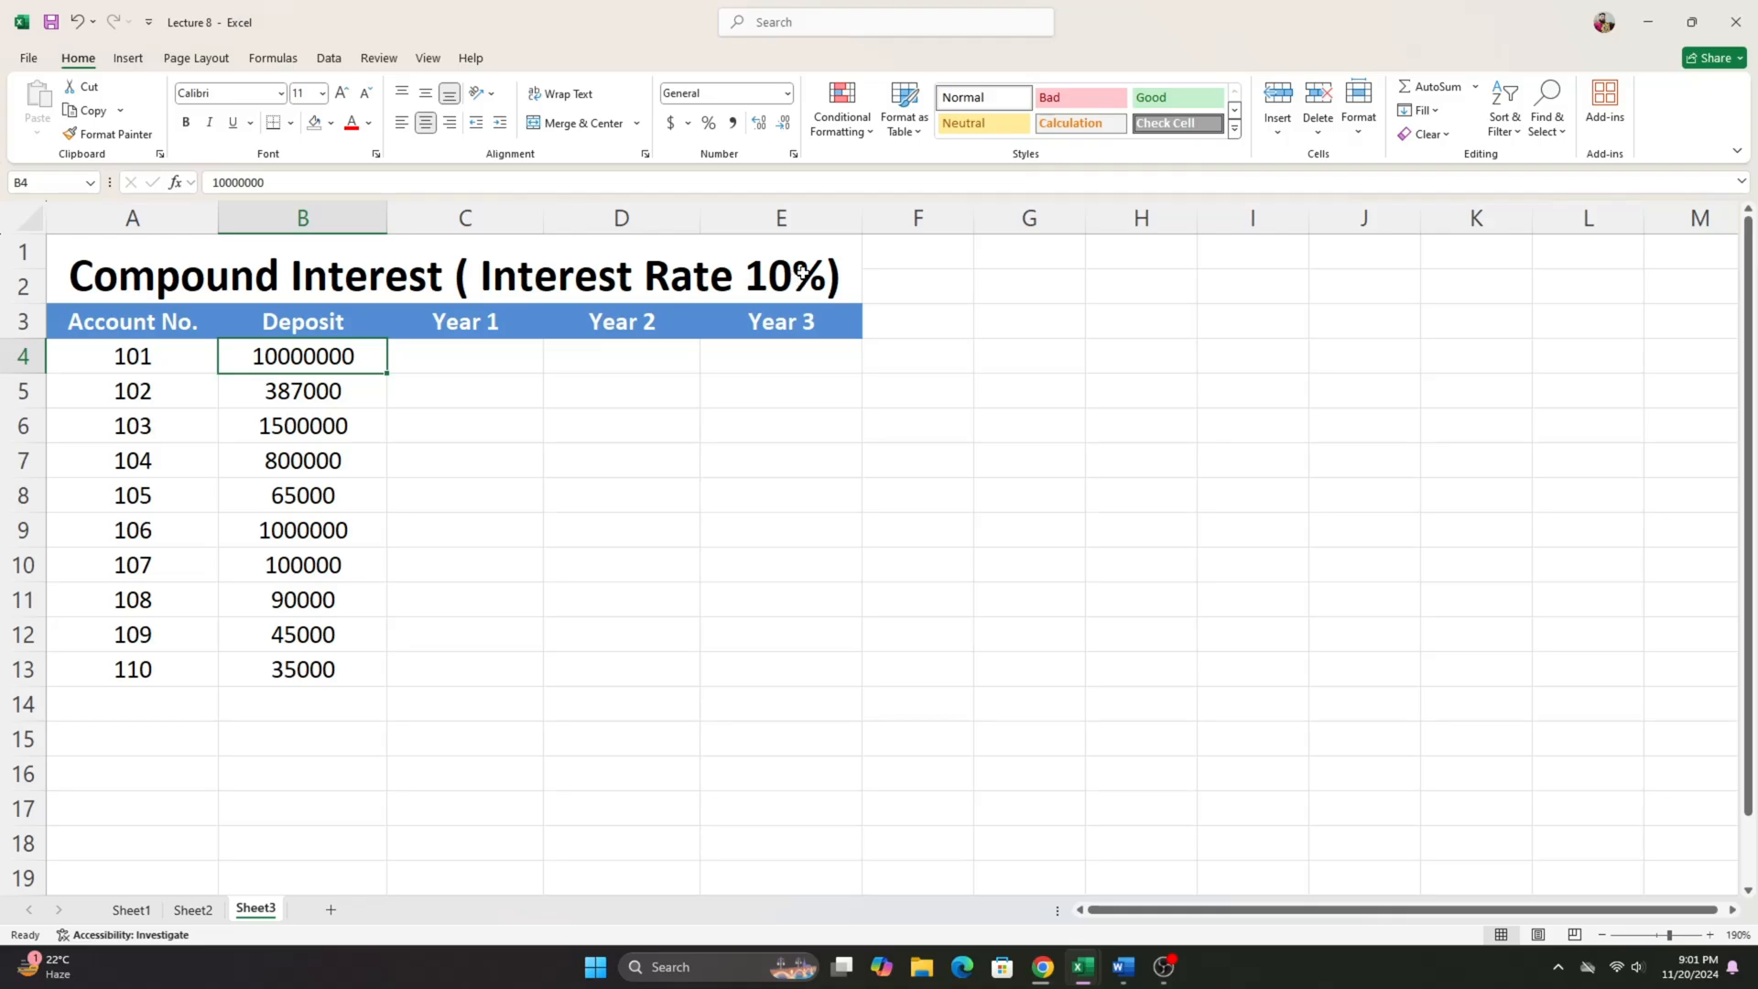
click(459, 362)
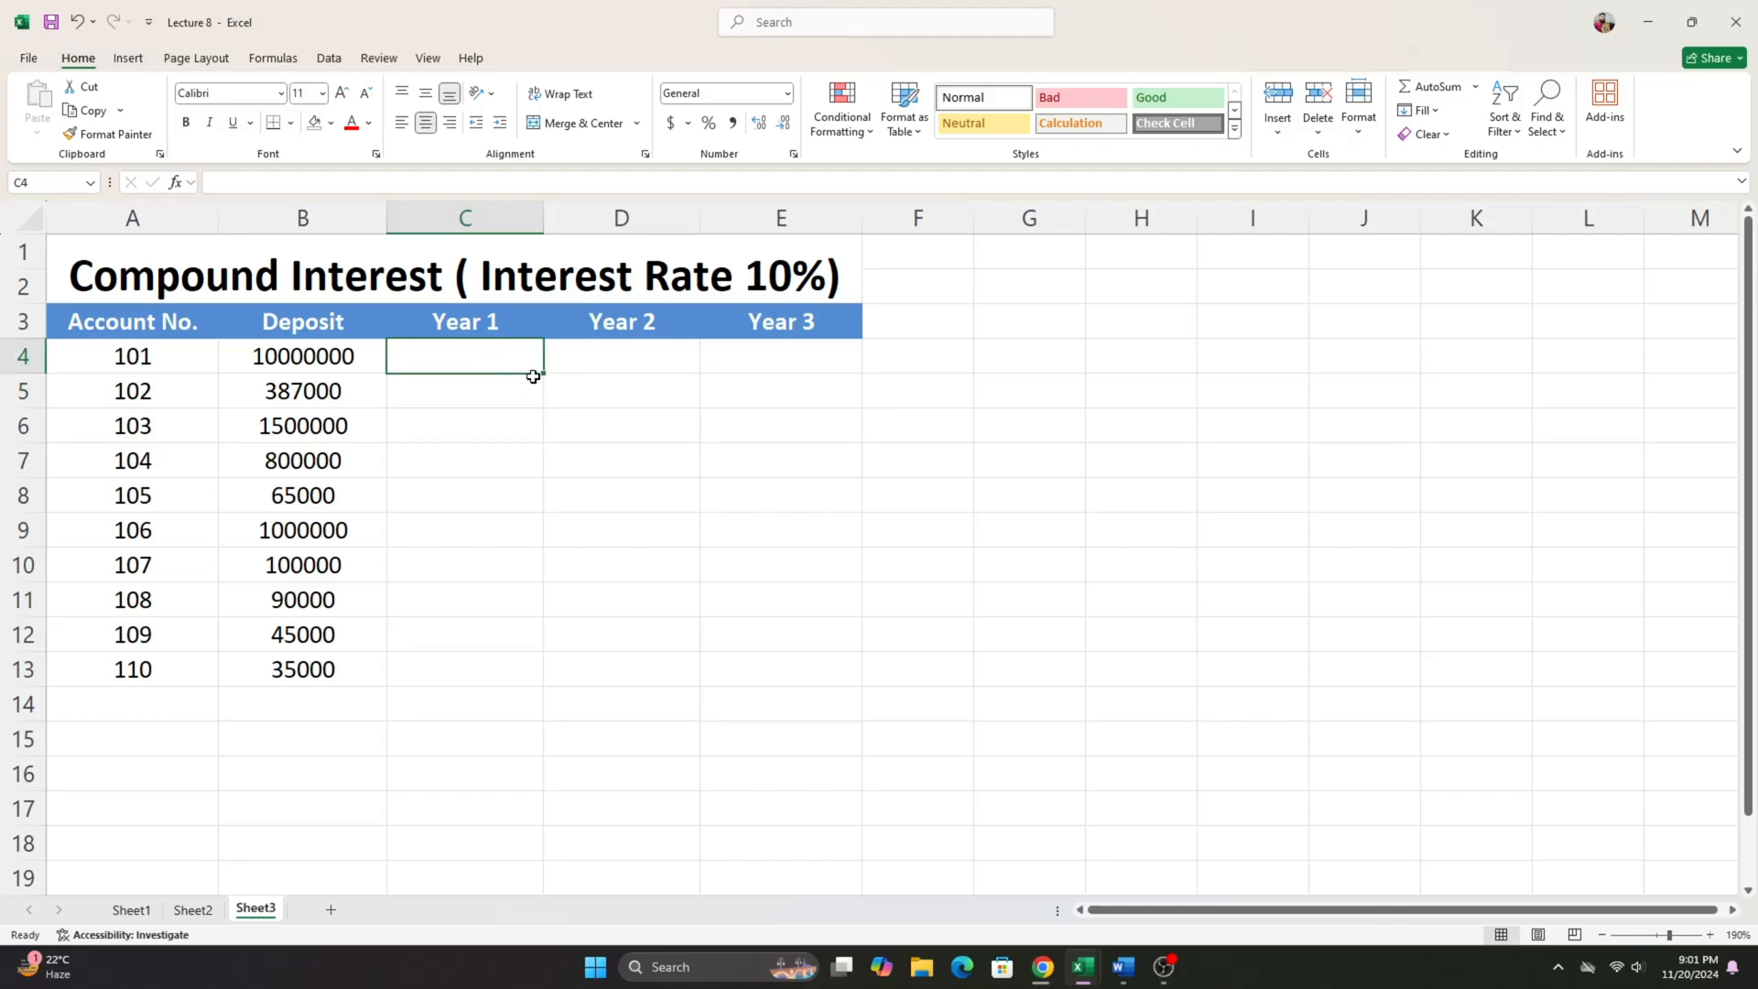
click(467, 391)
click(462, 360)
drag(465, 358, 560, 361)
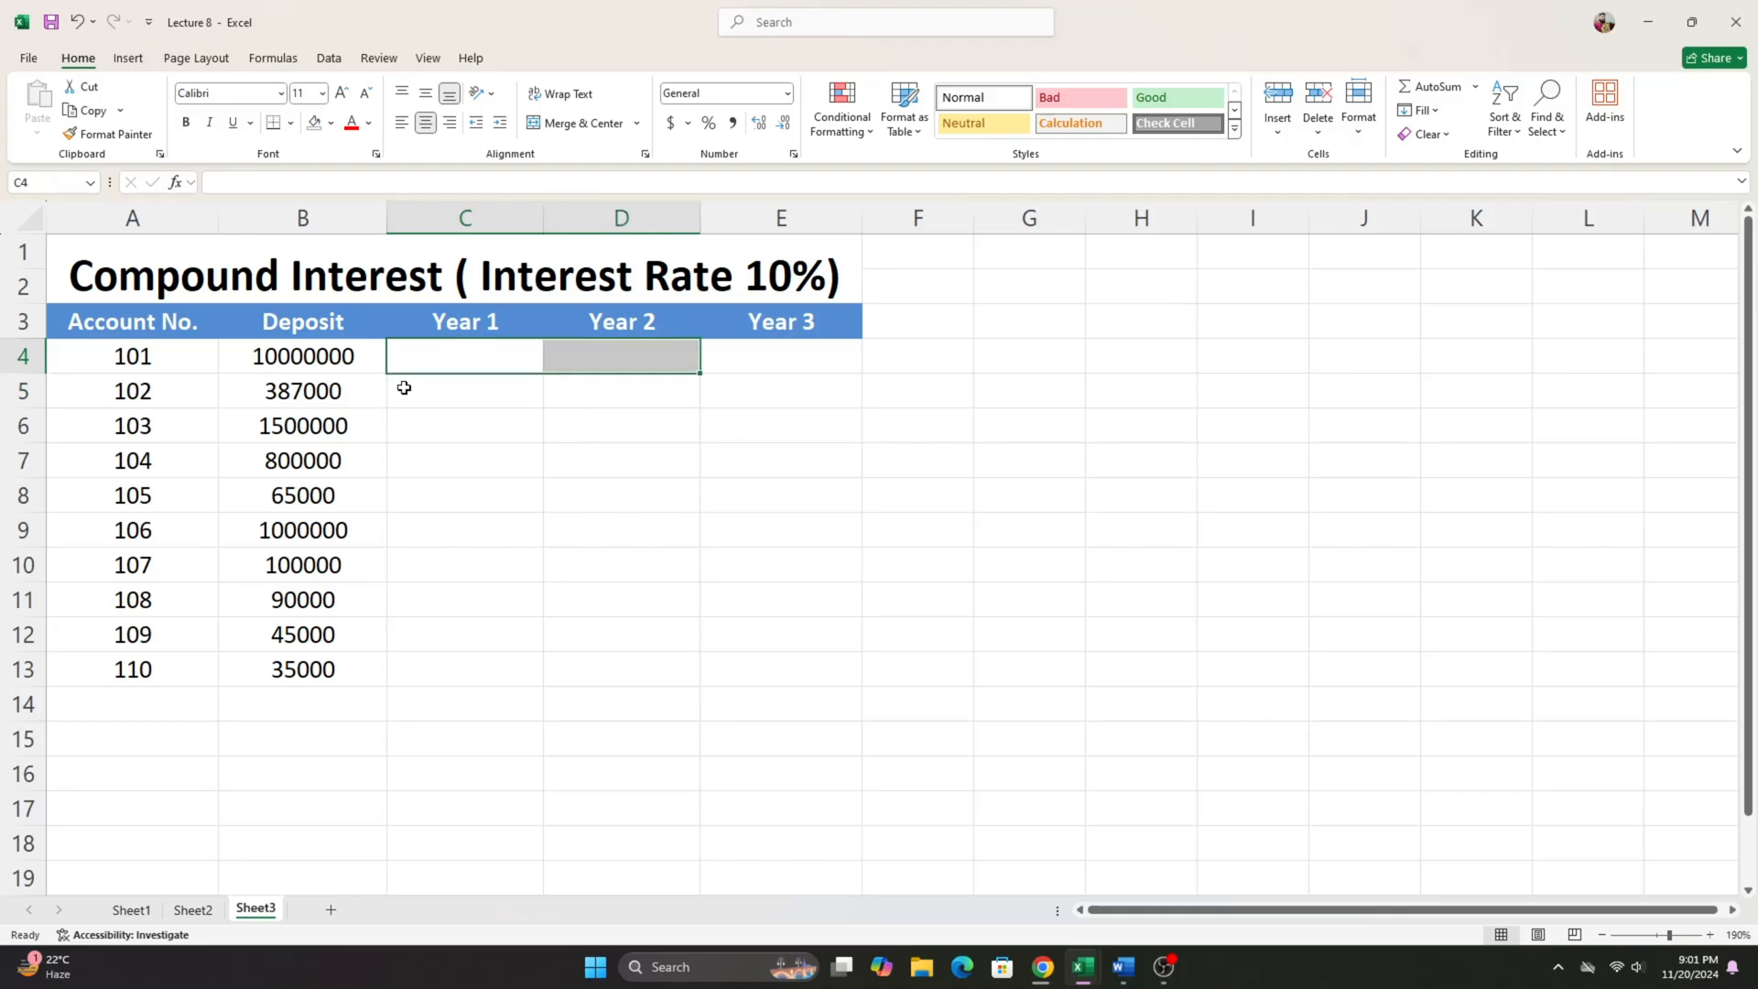
click(423, 365)
click(637, 354)
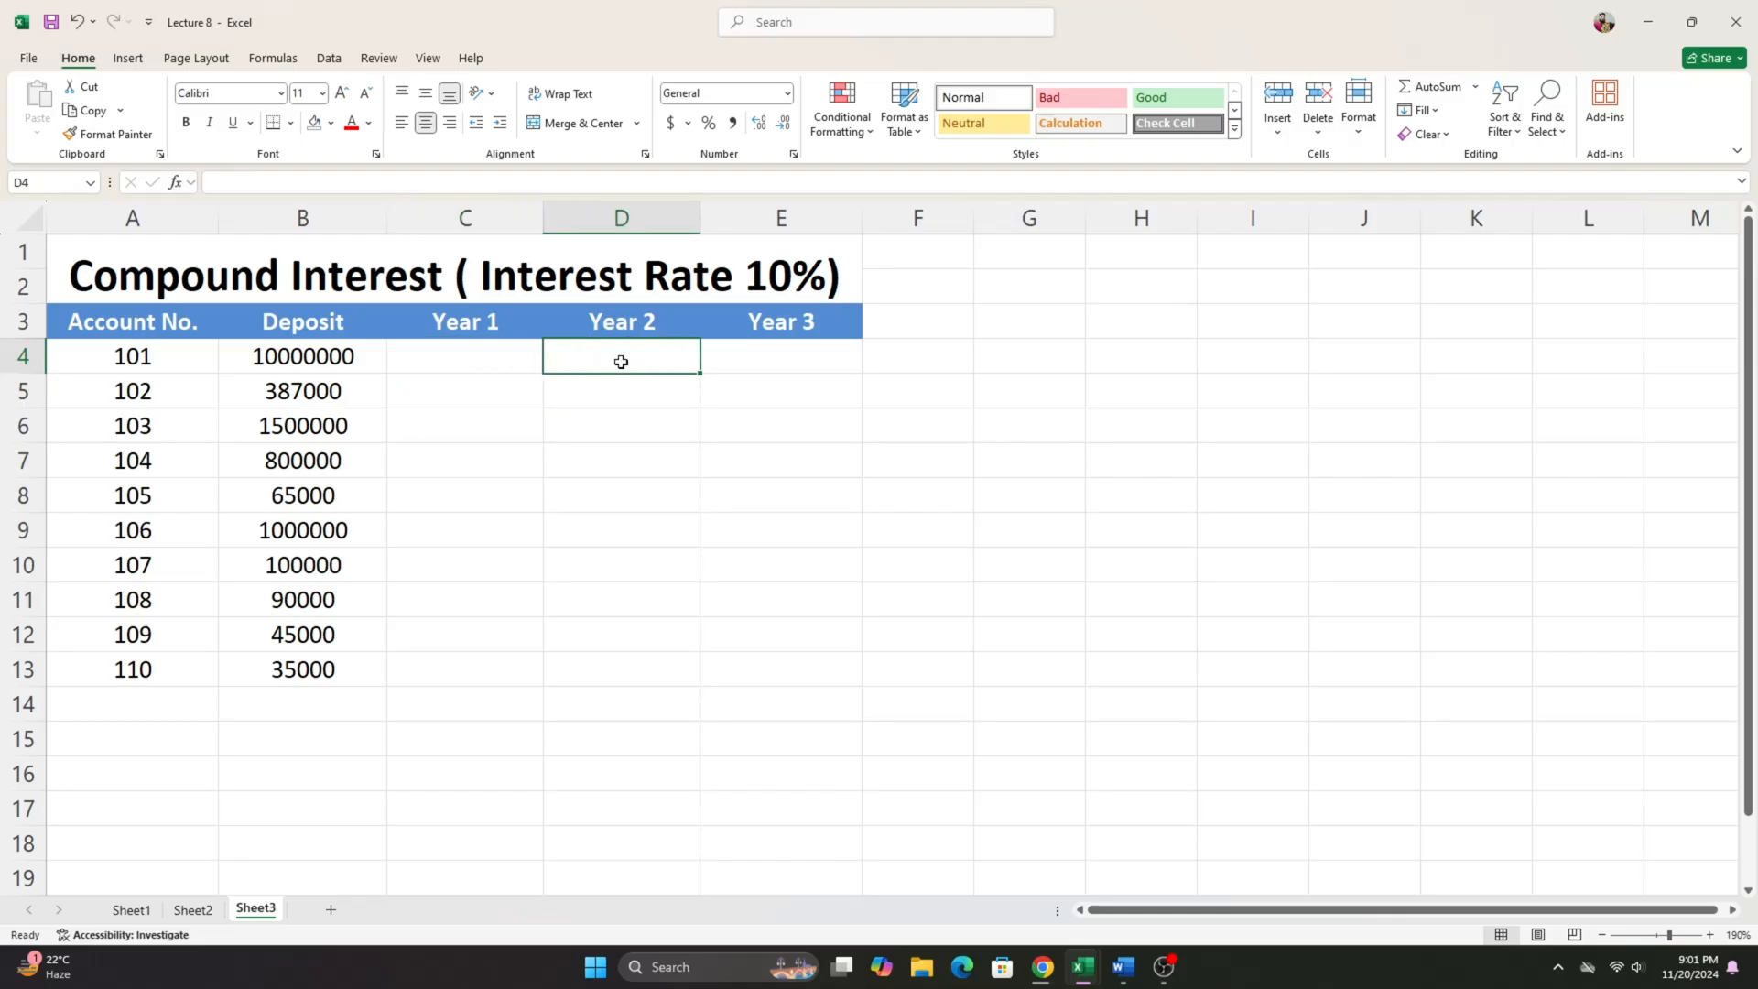
click(835, 355)
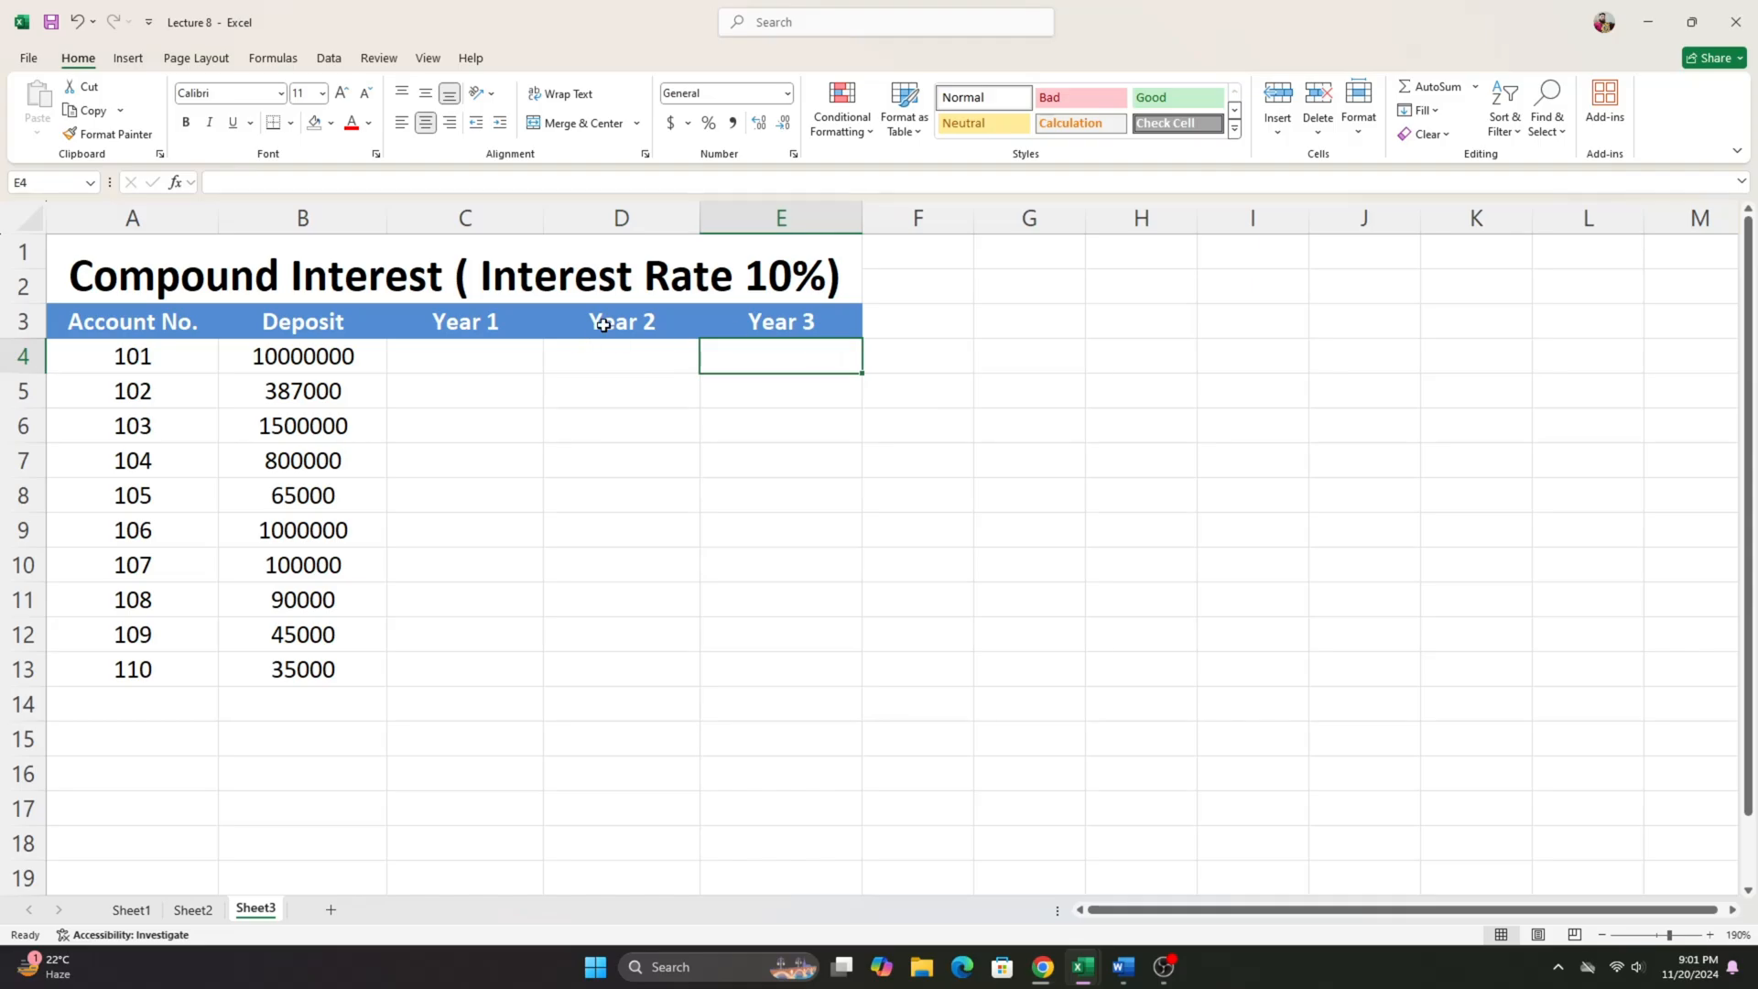
mouse_move(605, 325)
mouse_down()
mouse_move(605, 390)
mouse_move(607, 351)
mouse_up()
click(608, 353)
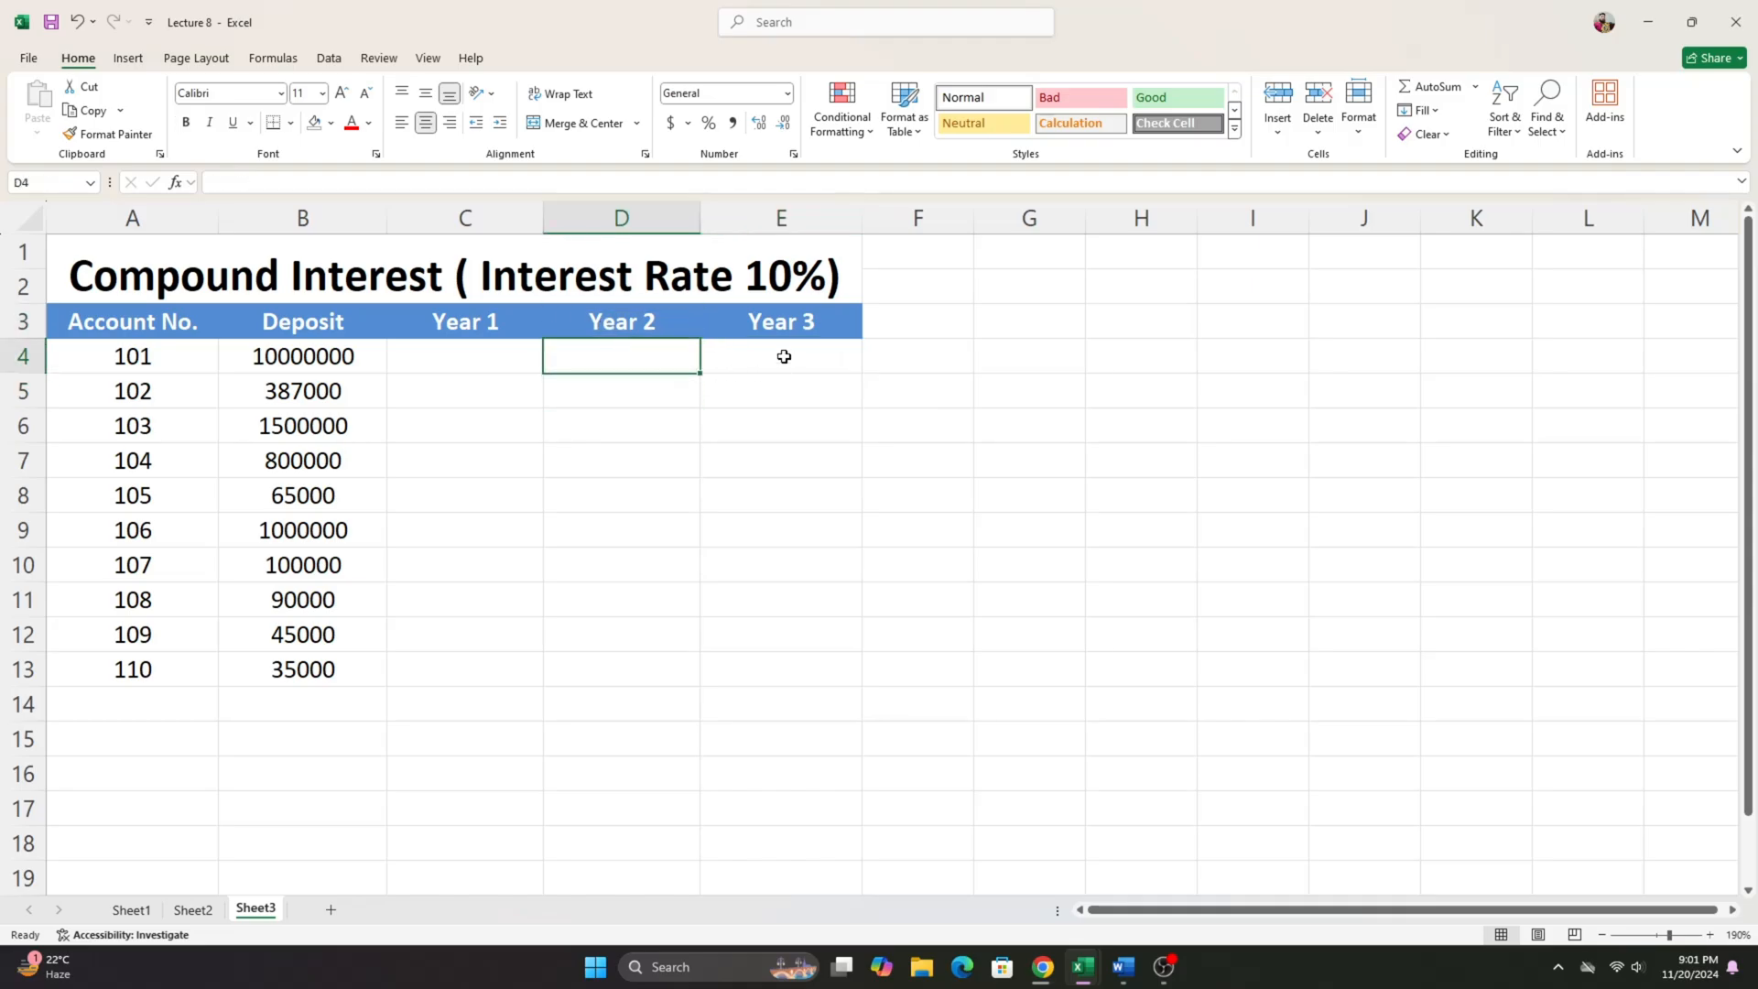
click(477, 344)
click(627, 359)
click(753, 361)
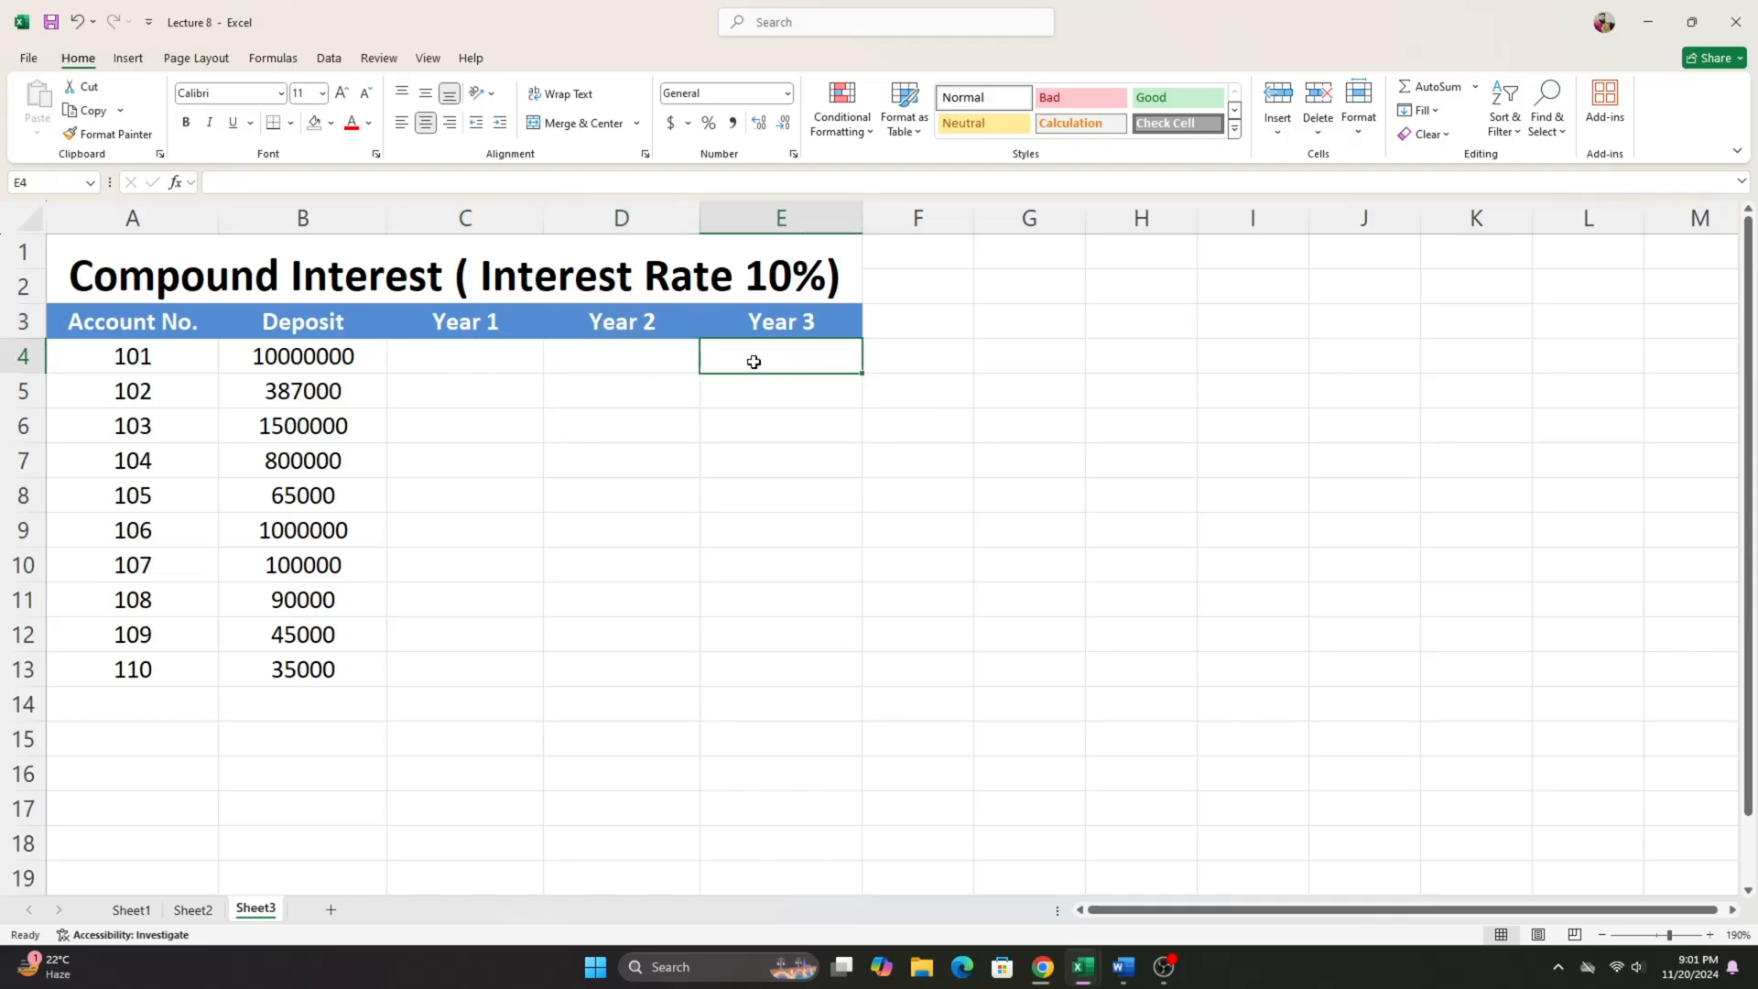
click(432, 366)
drag(476, 352, 572, 351)
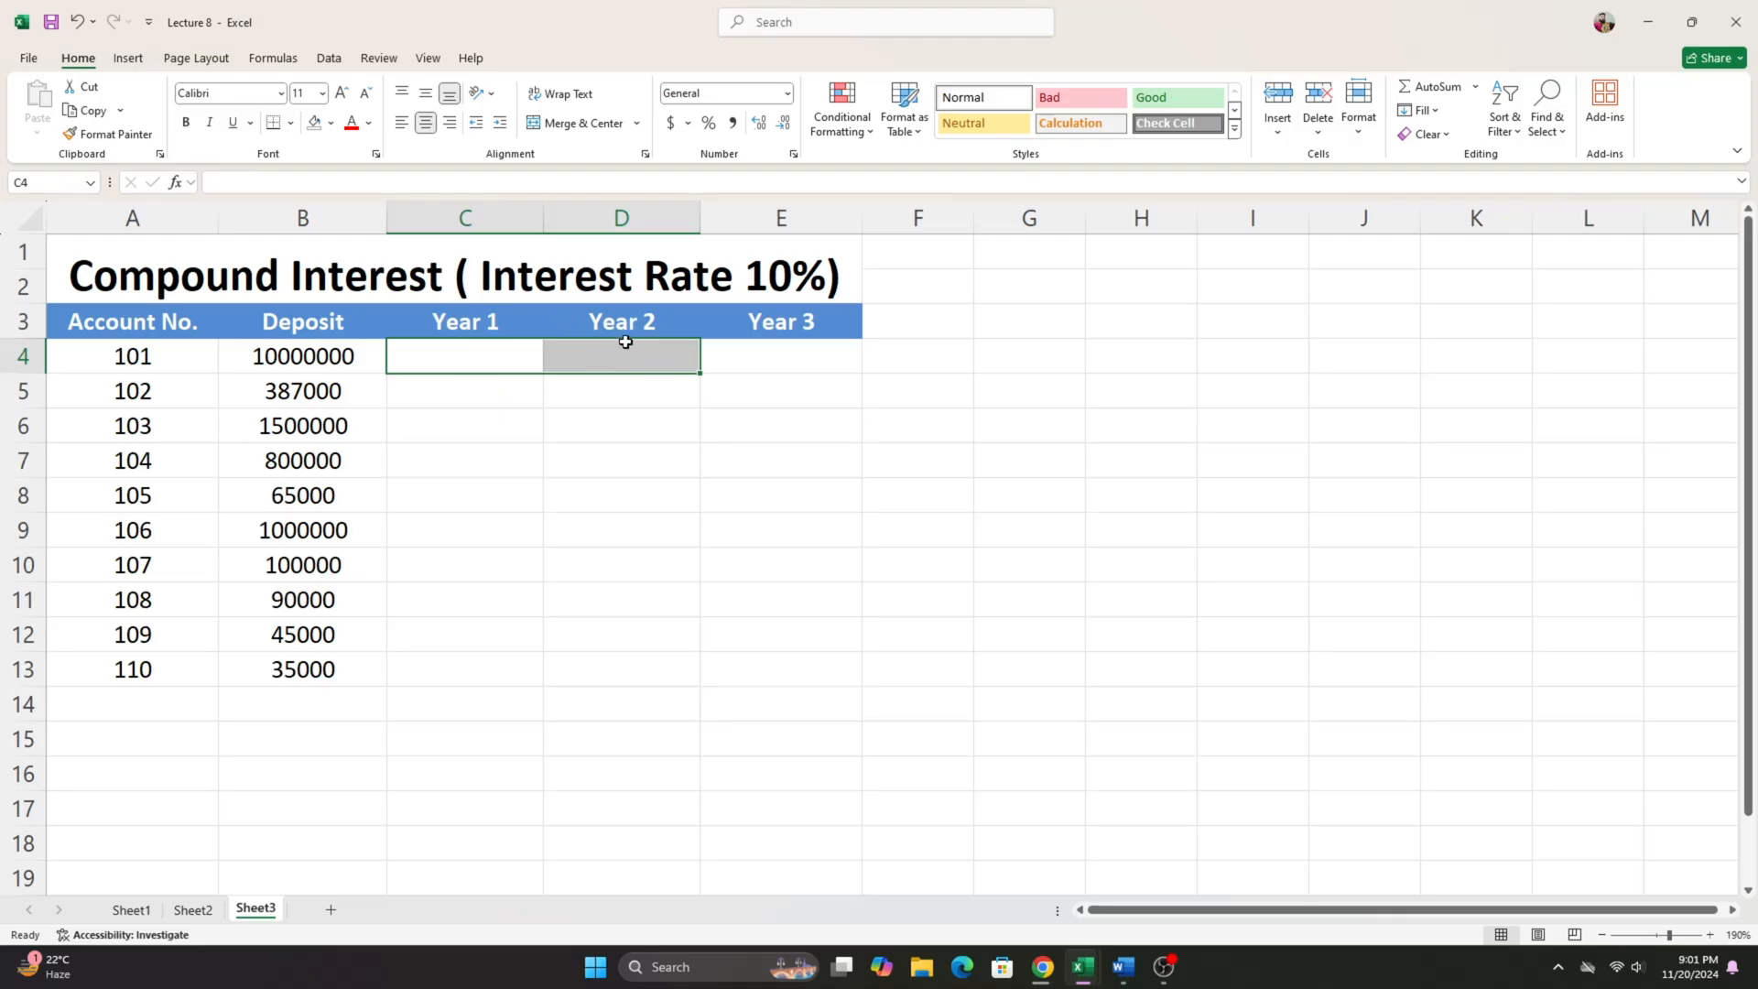
drag(632, 357, 784, 348)
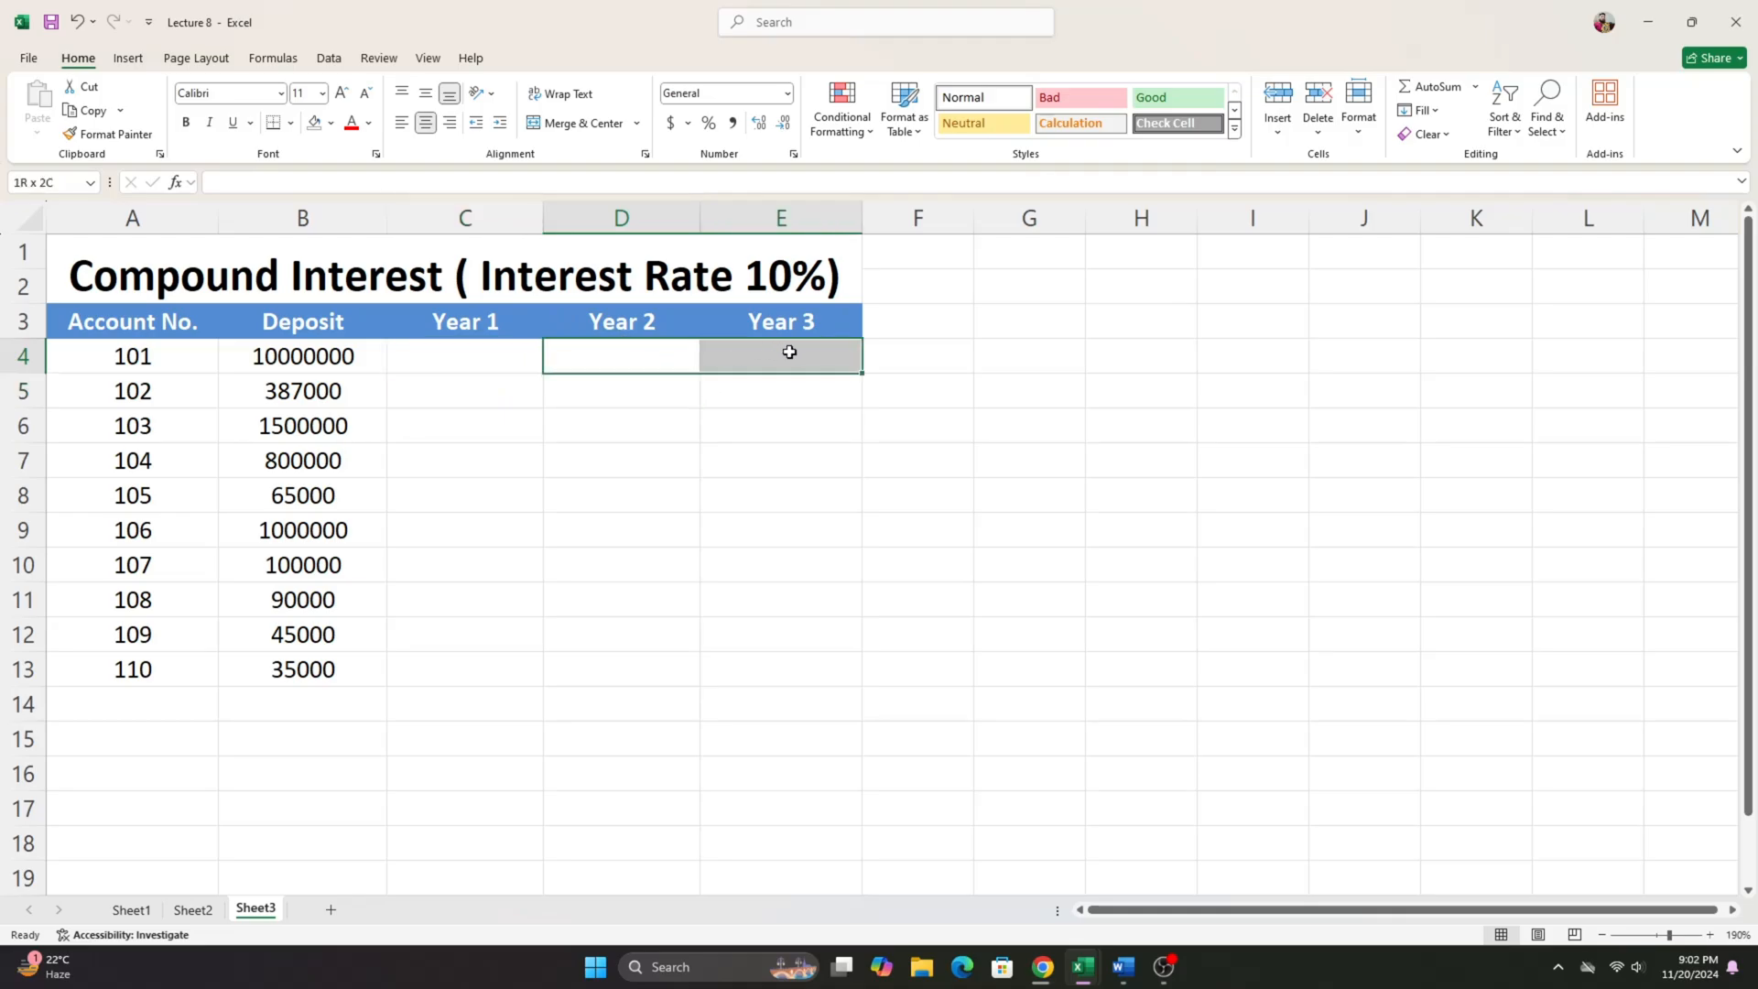
drag(472, 366, 800, 345)
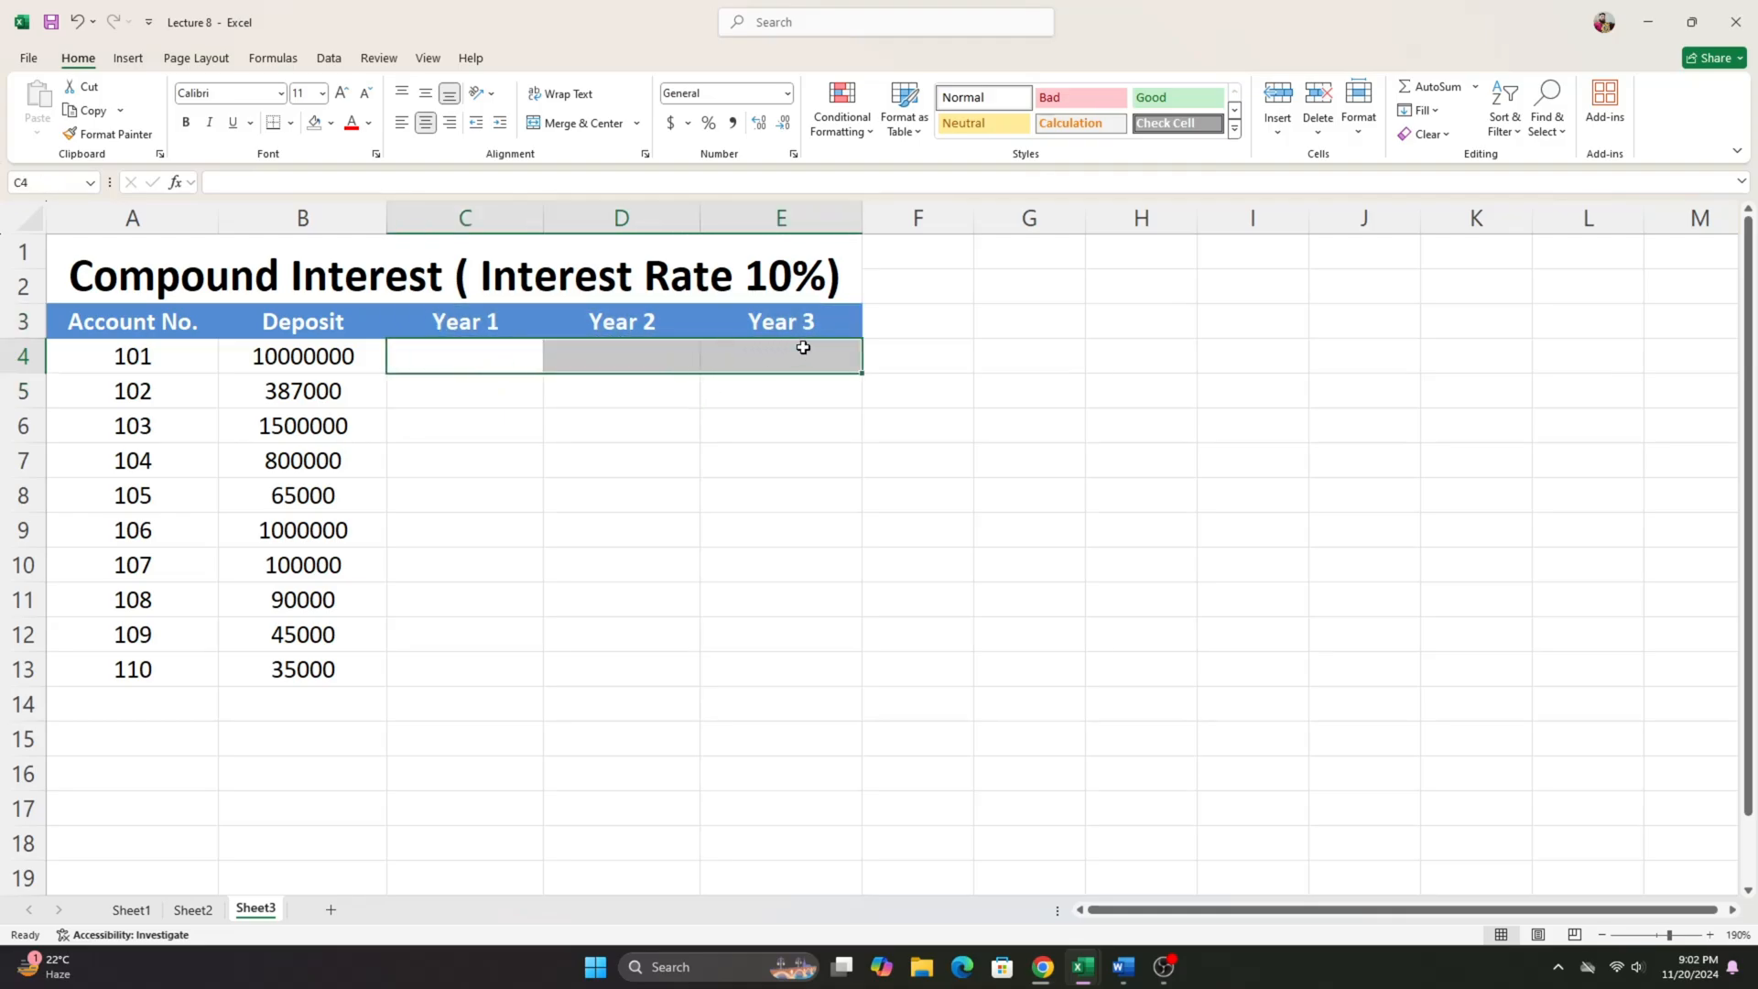
click(819, 347)
click(498, 353)
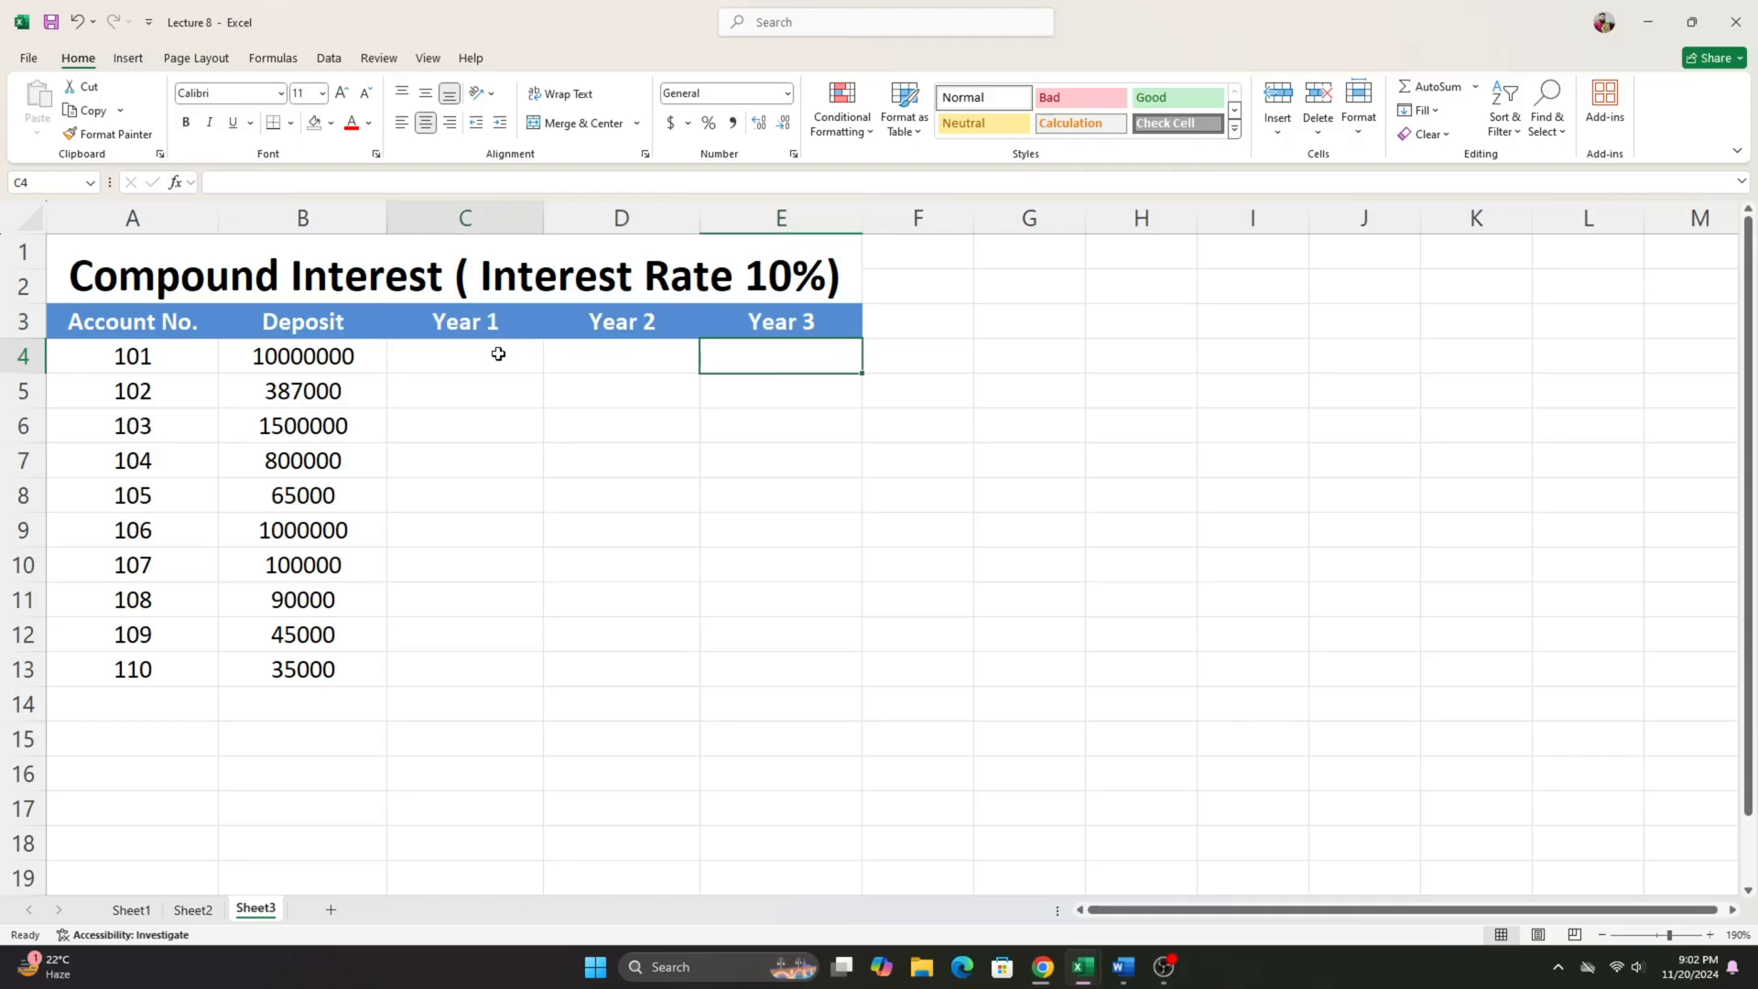
drag(500, 350, 746, 656)
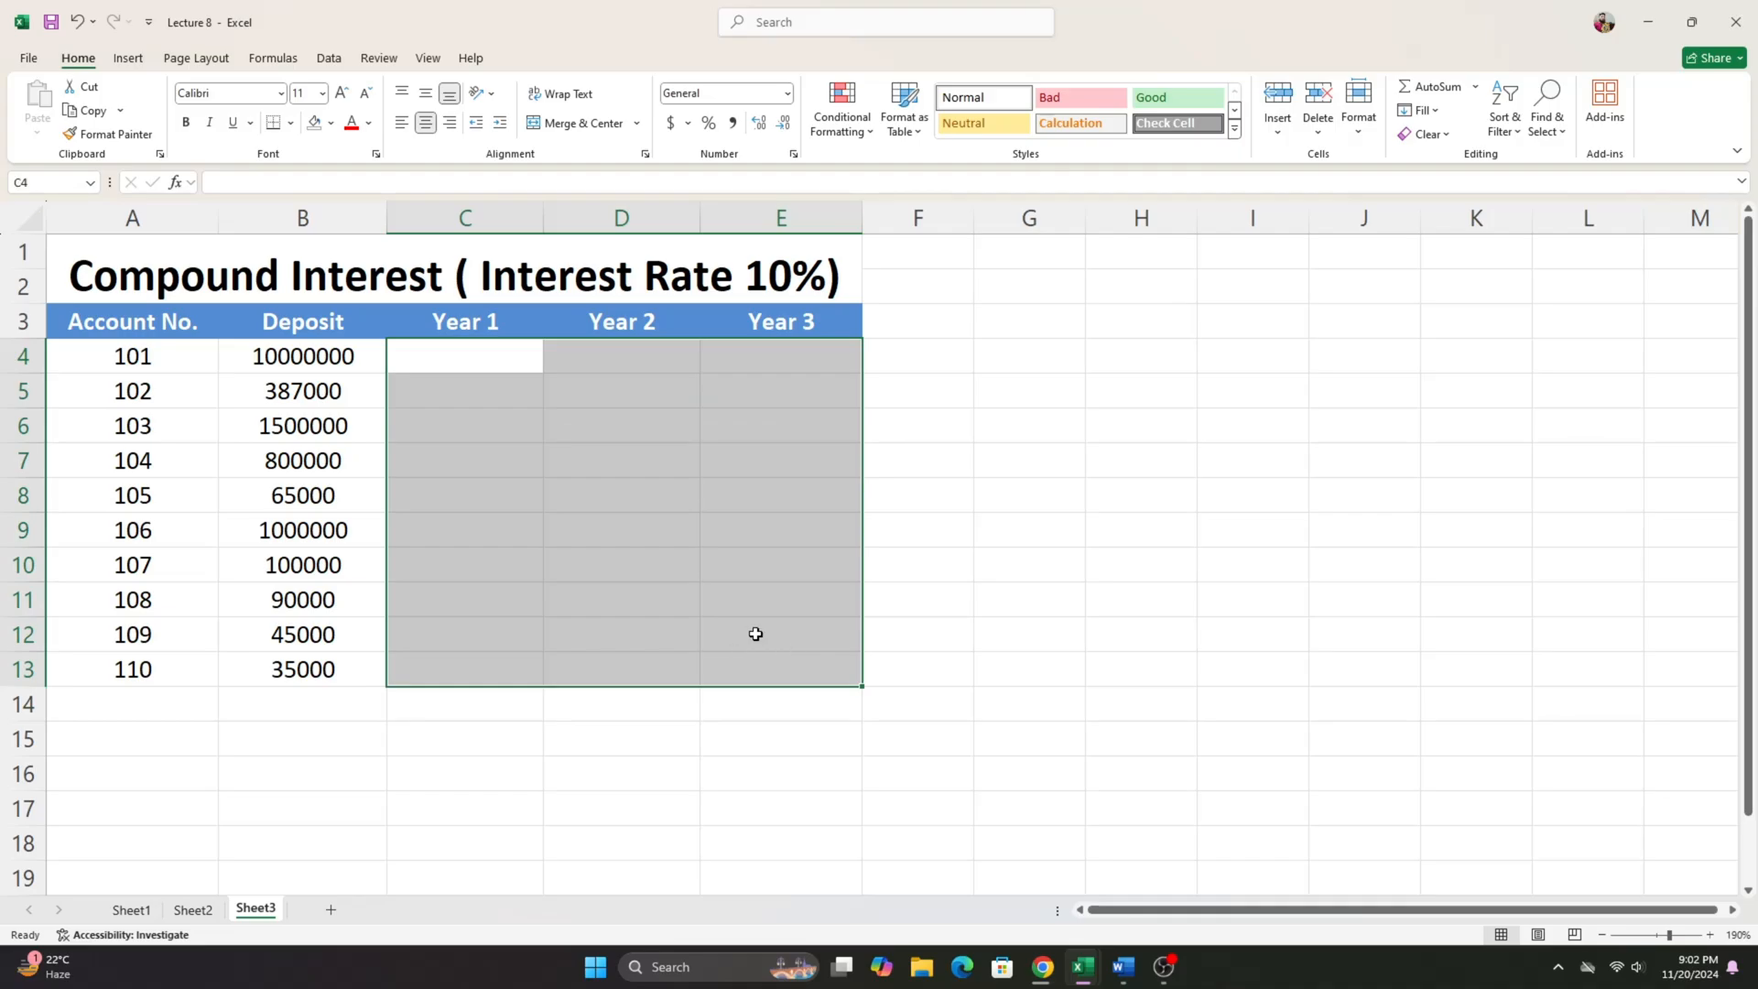
click(486, 344)
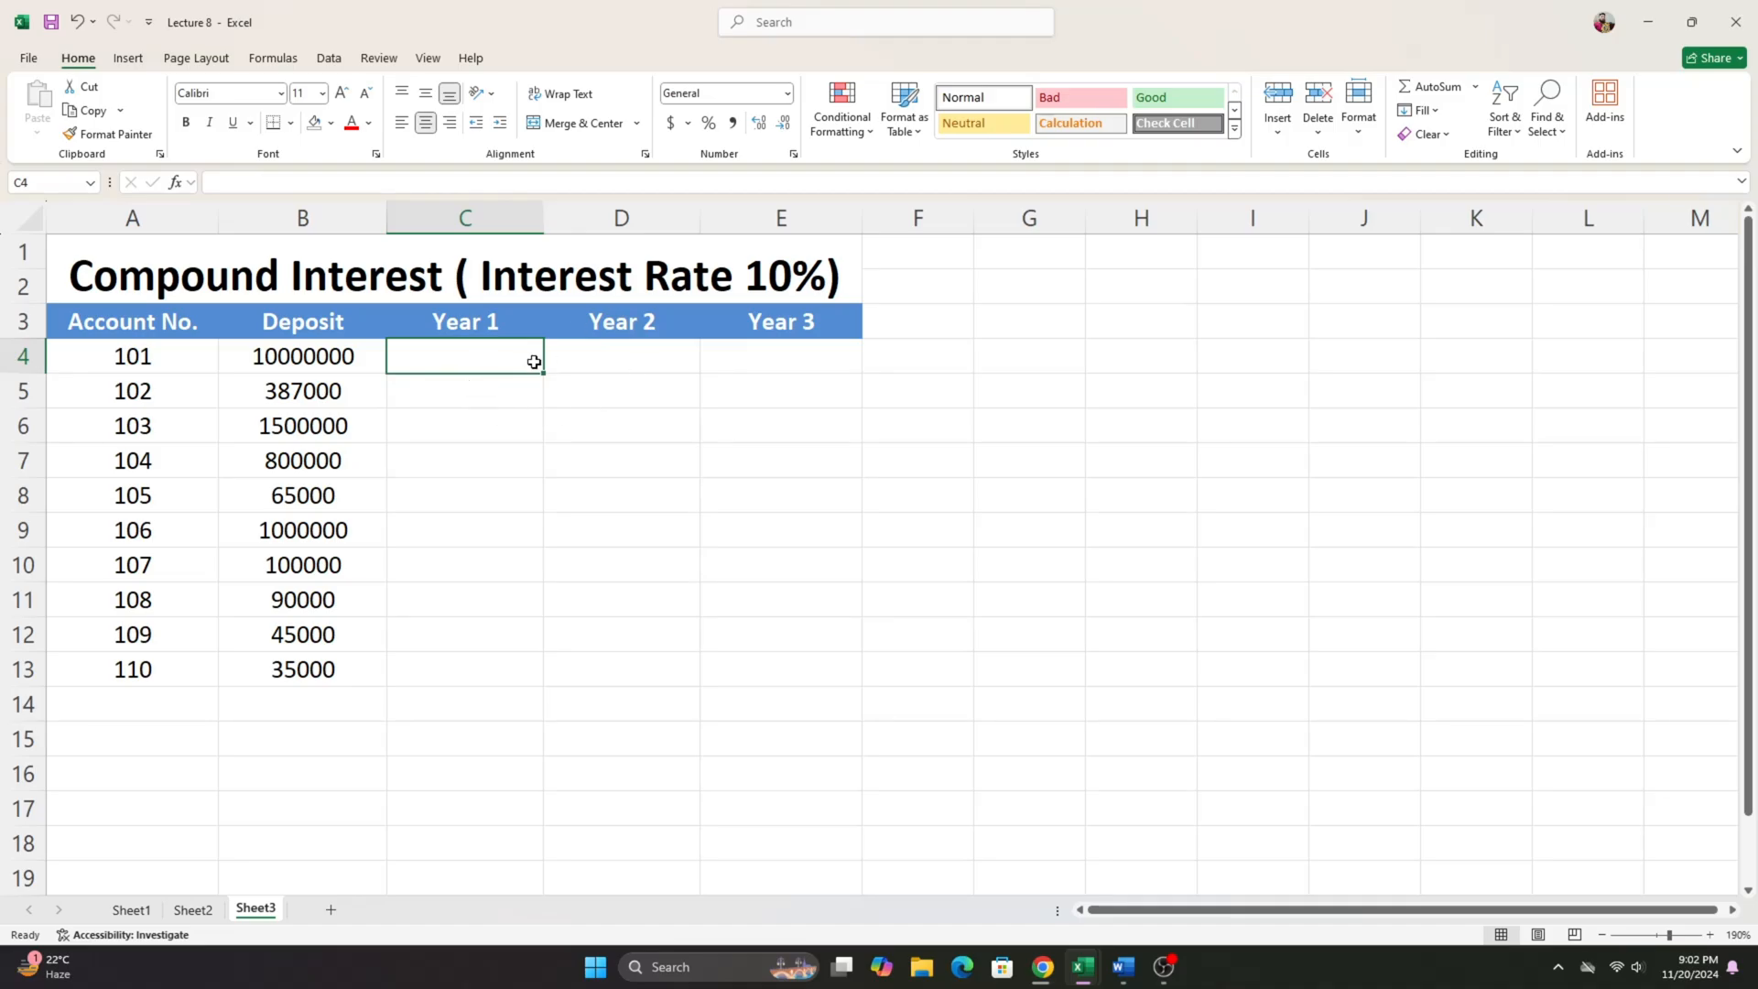
click(337, 352)
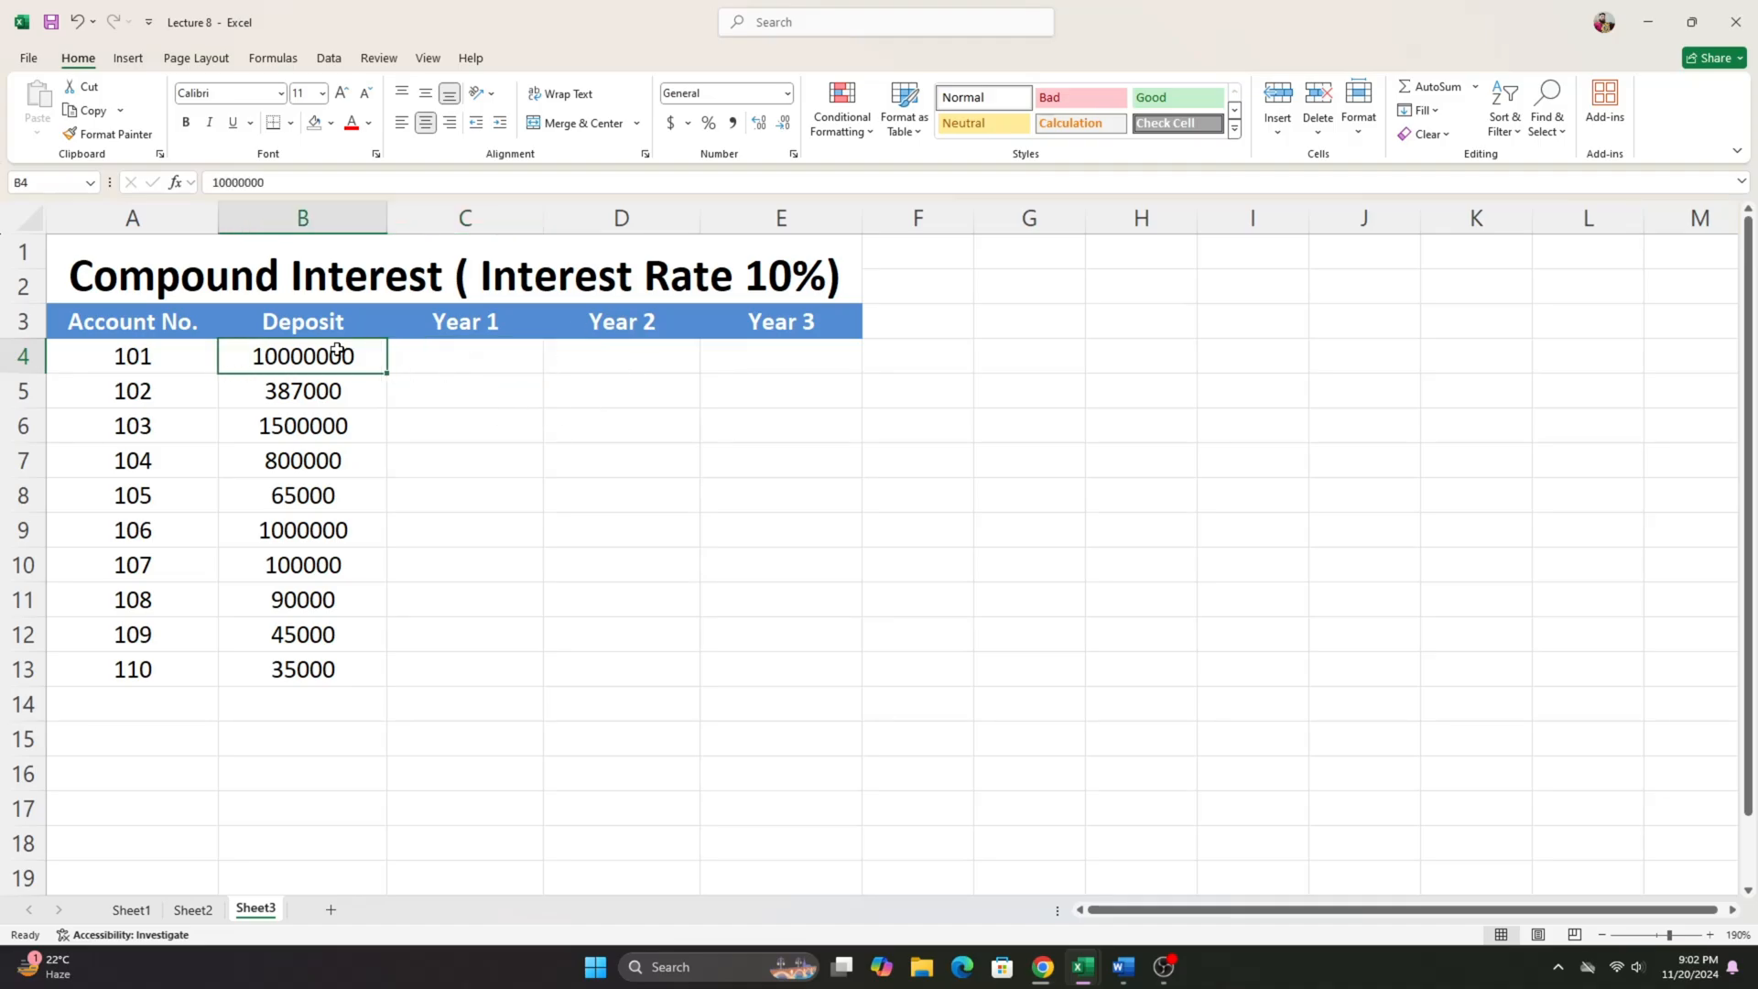
click(779, 279)
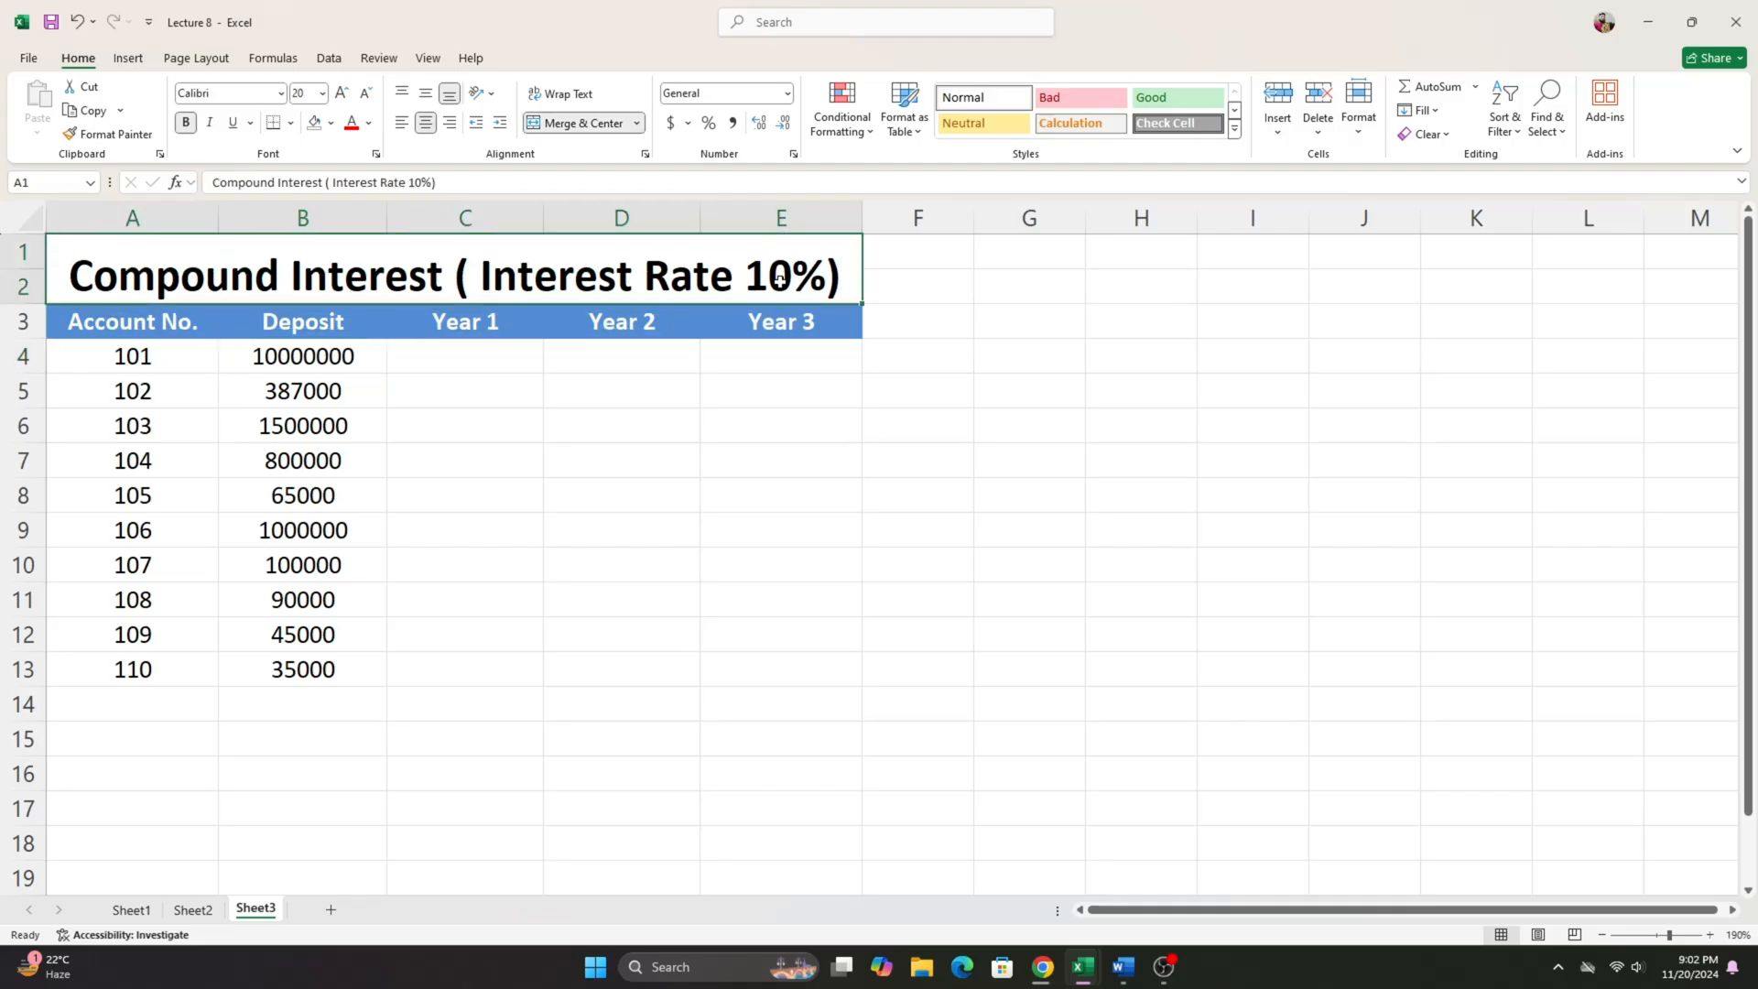
- Enter the Year 1 interest formula =B4*10%*1 in C4
click(431, 359)
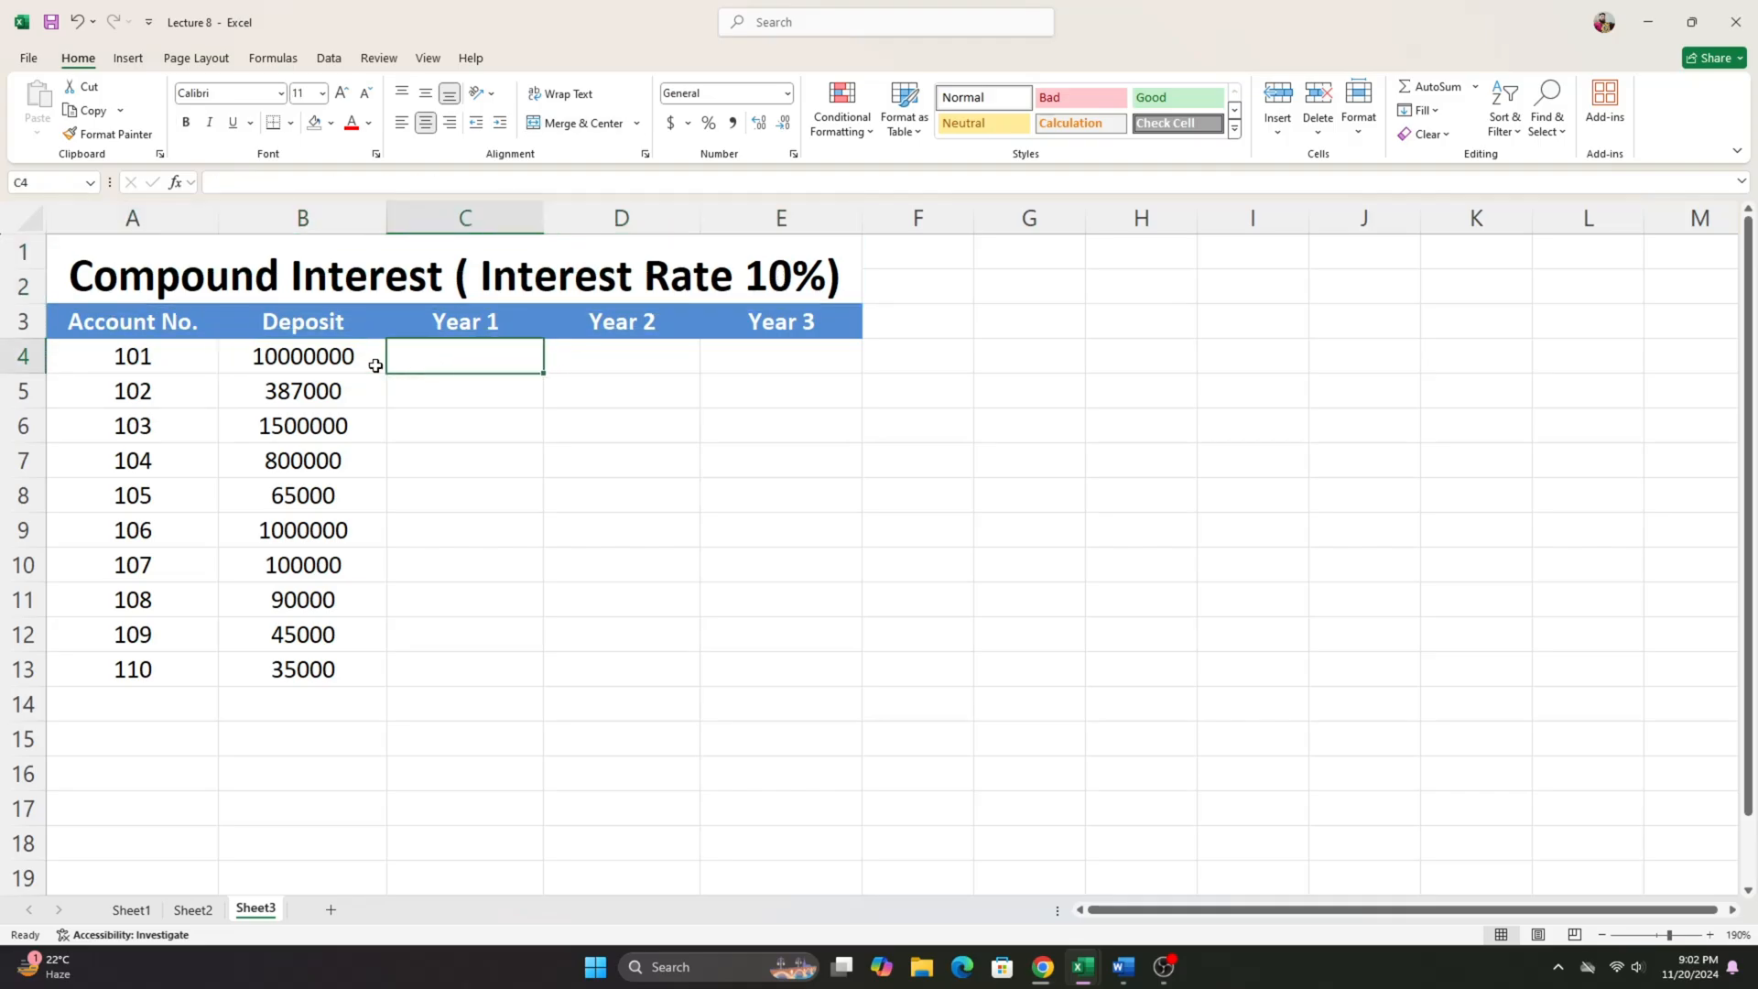
text(=)
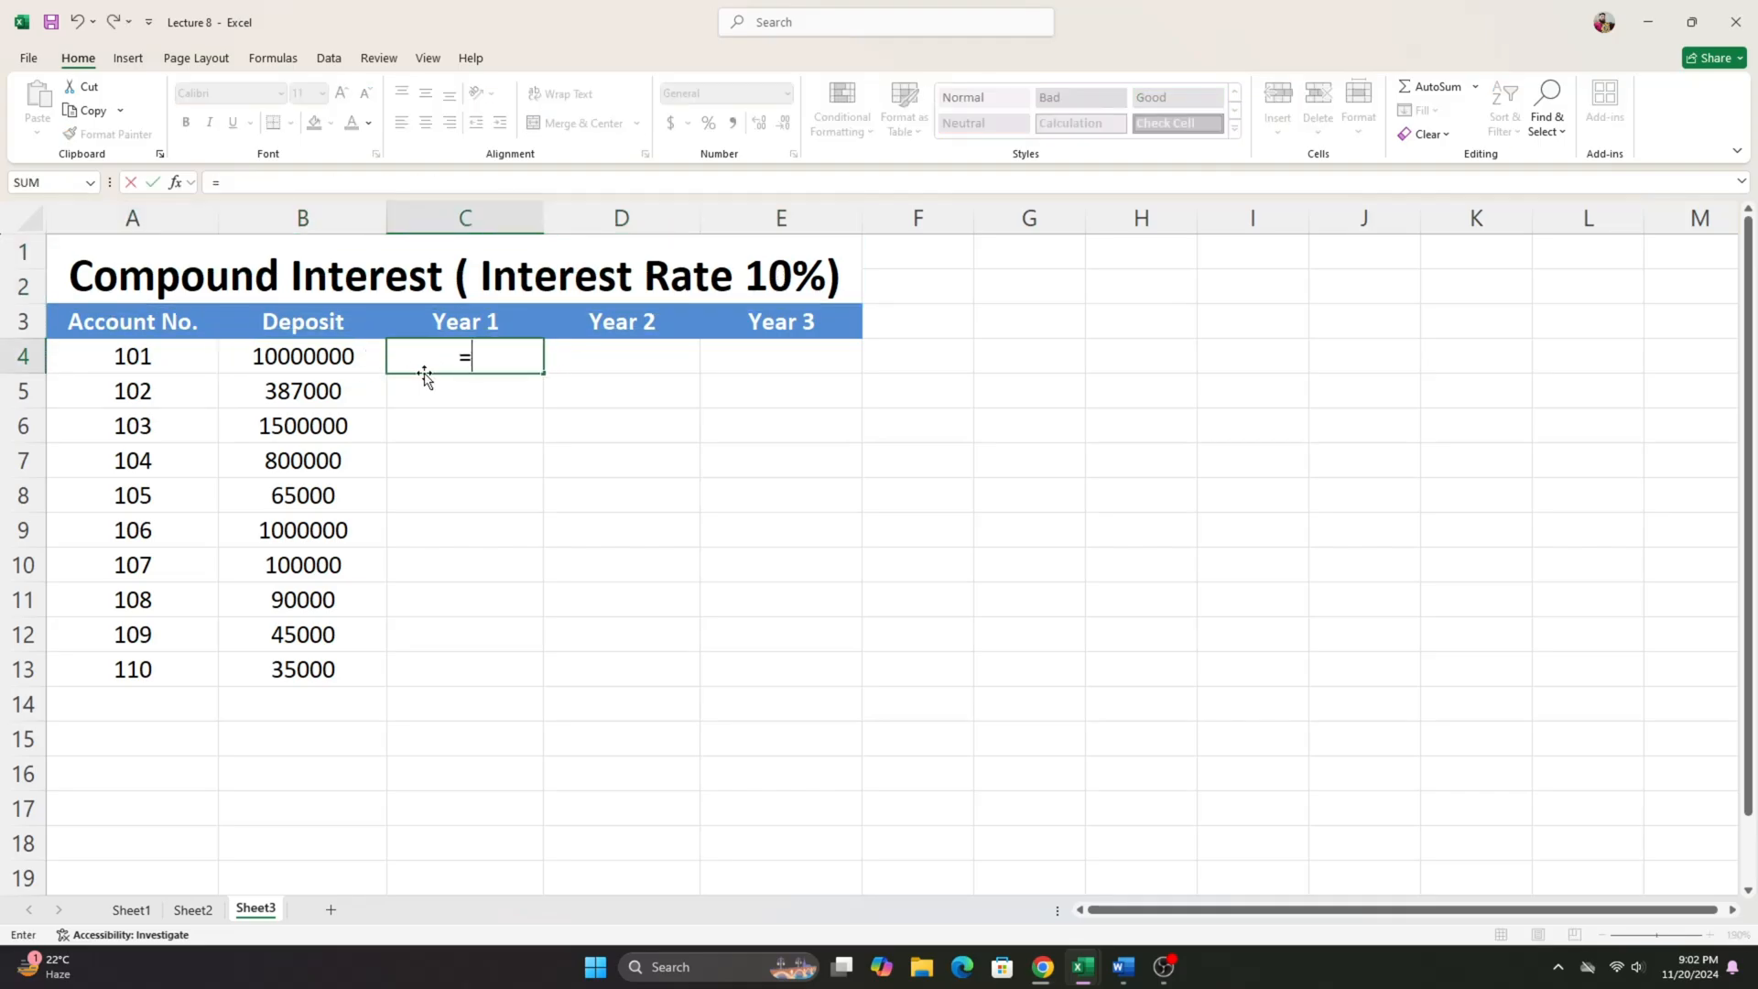
click(299, 358)
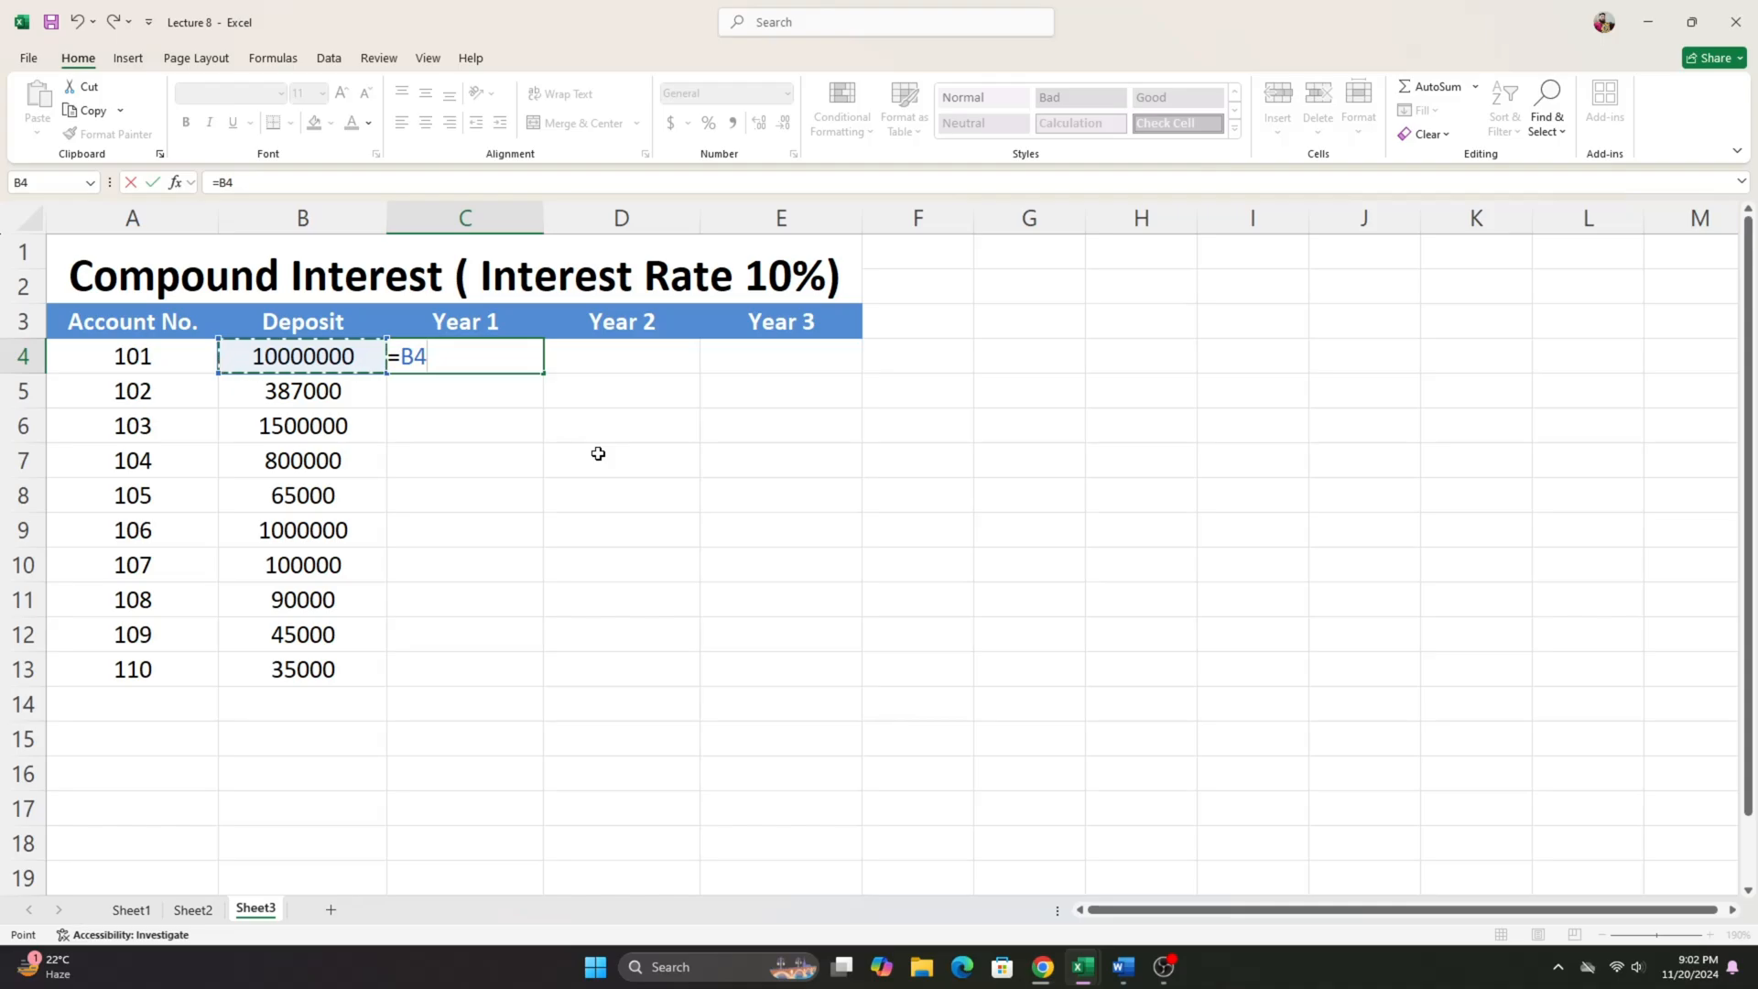
text(*)
text(10%*1)
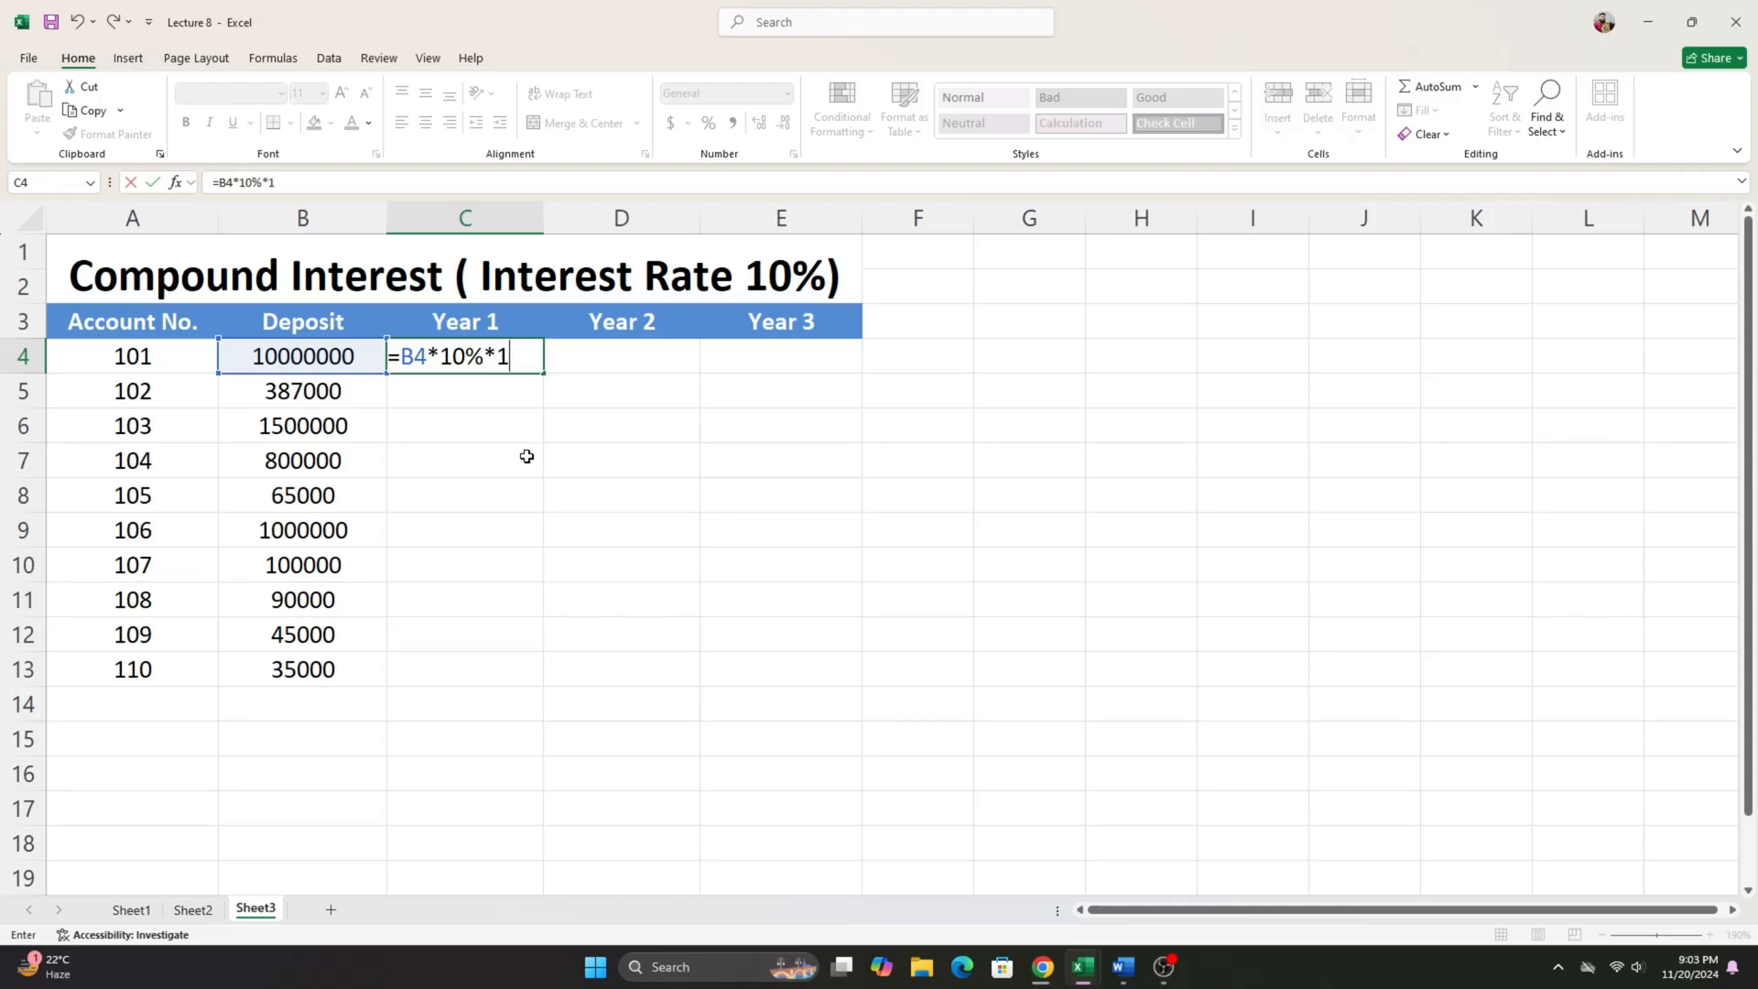
key(Return)
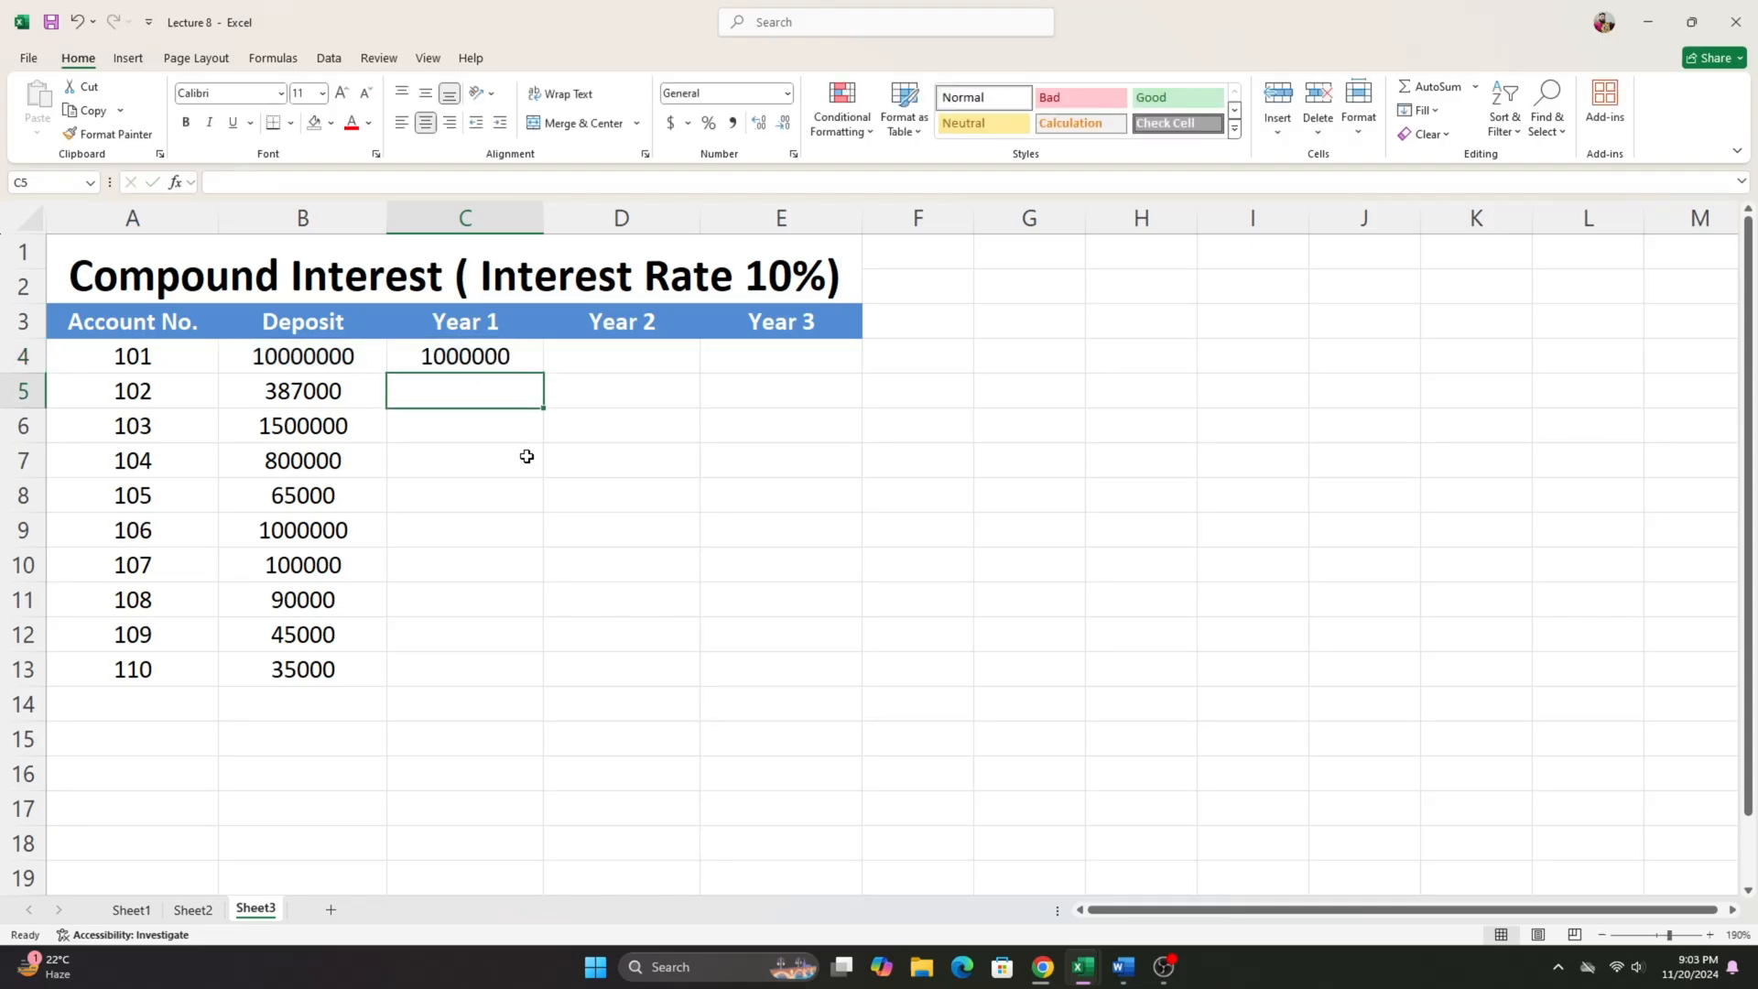
- Fill the Year 1 interest formula from C4 down to C13
click(537, 362)
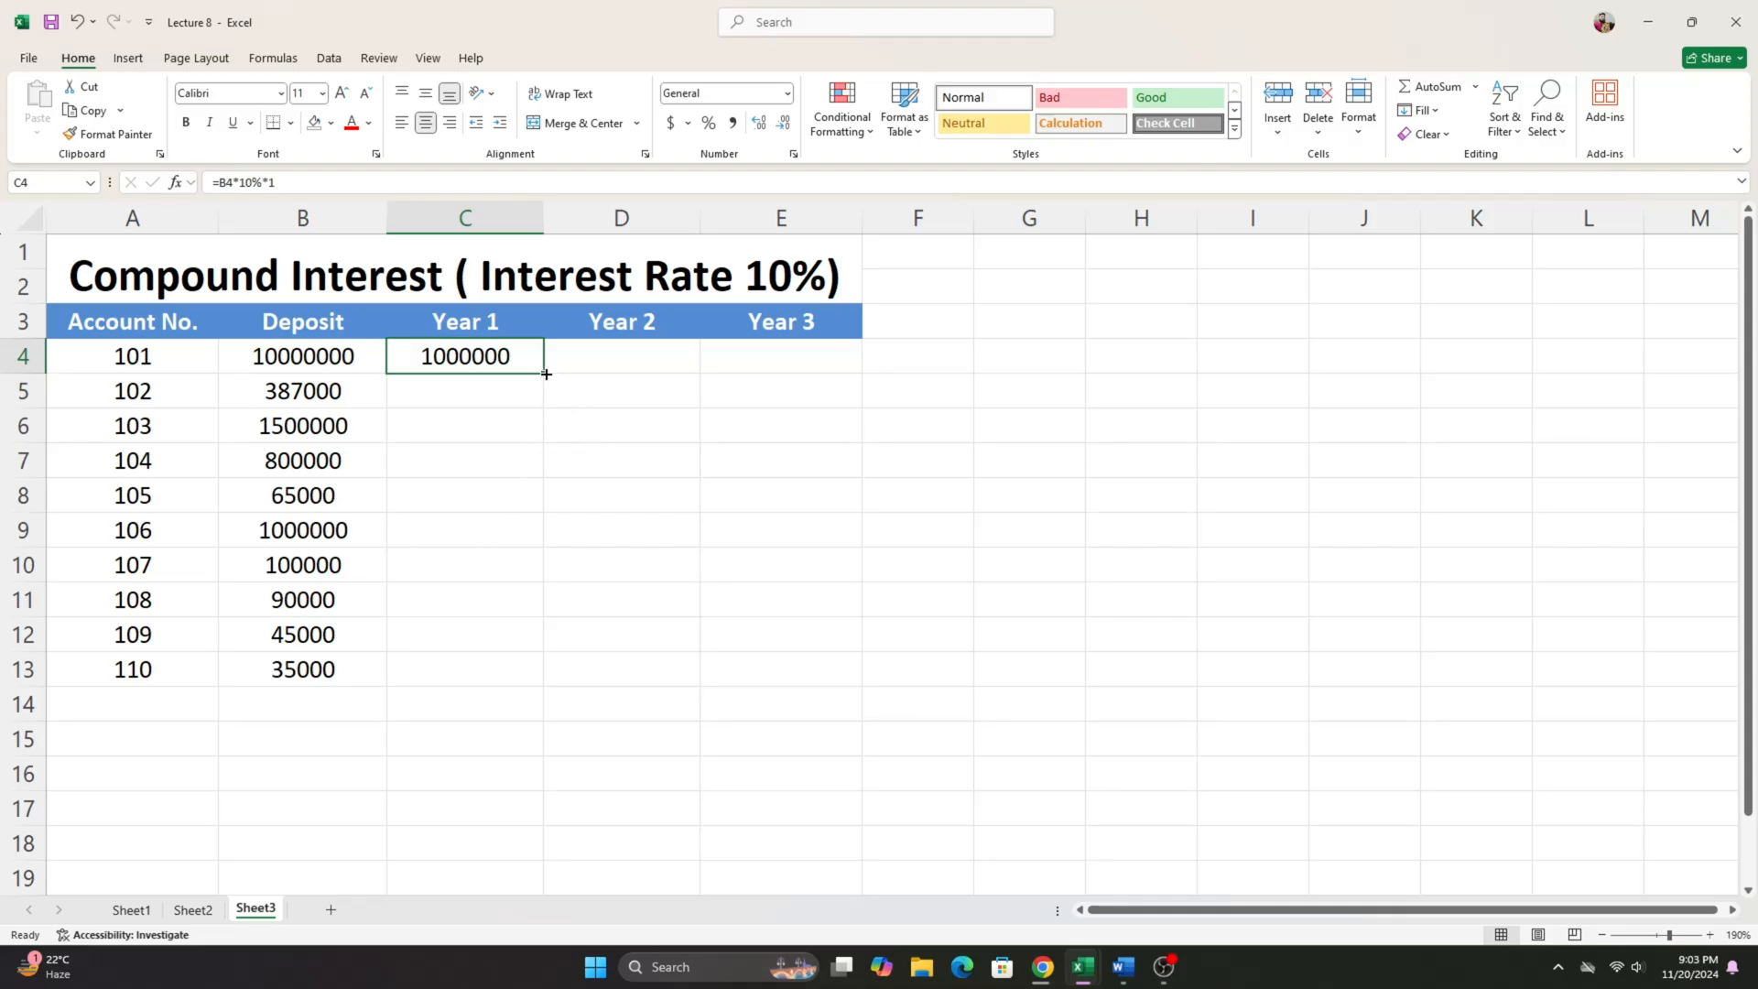
drag(547, 373, 545, 683)
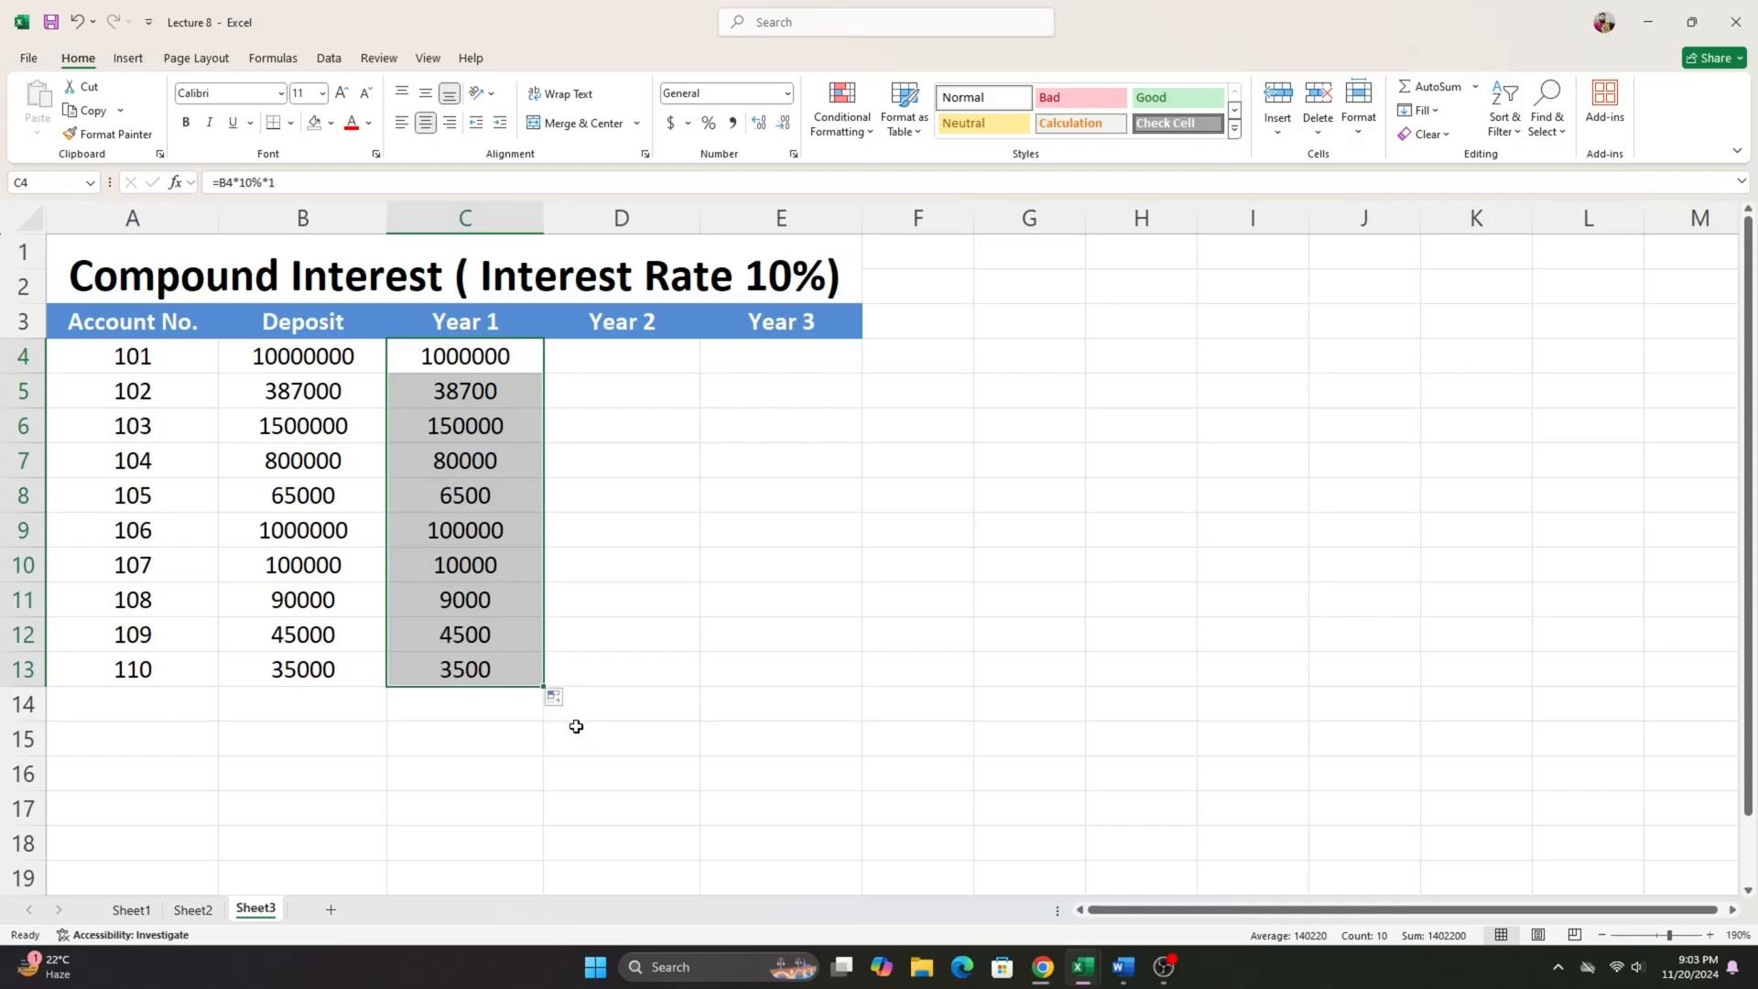
drag(500, 366, 495, 669)
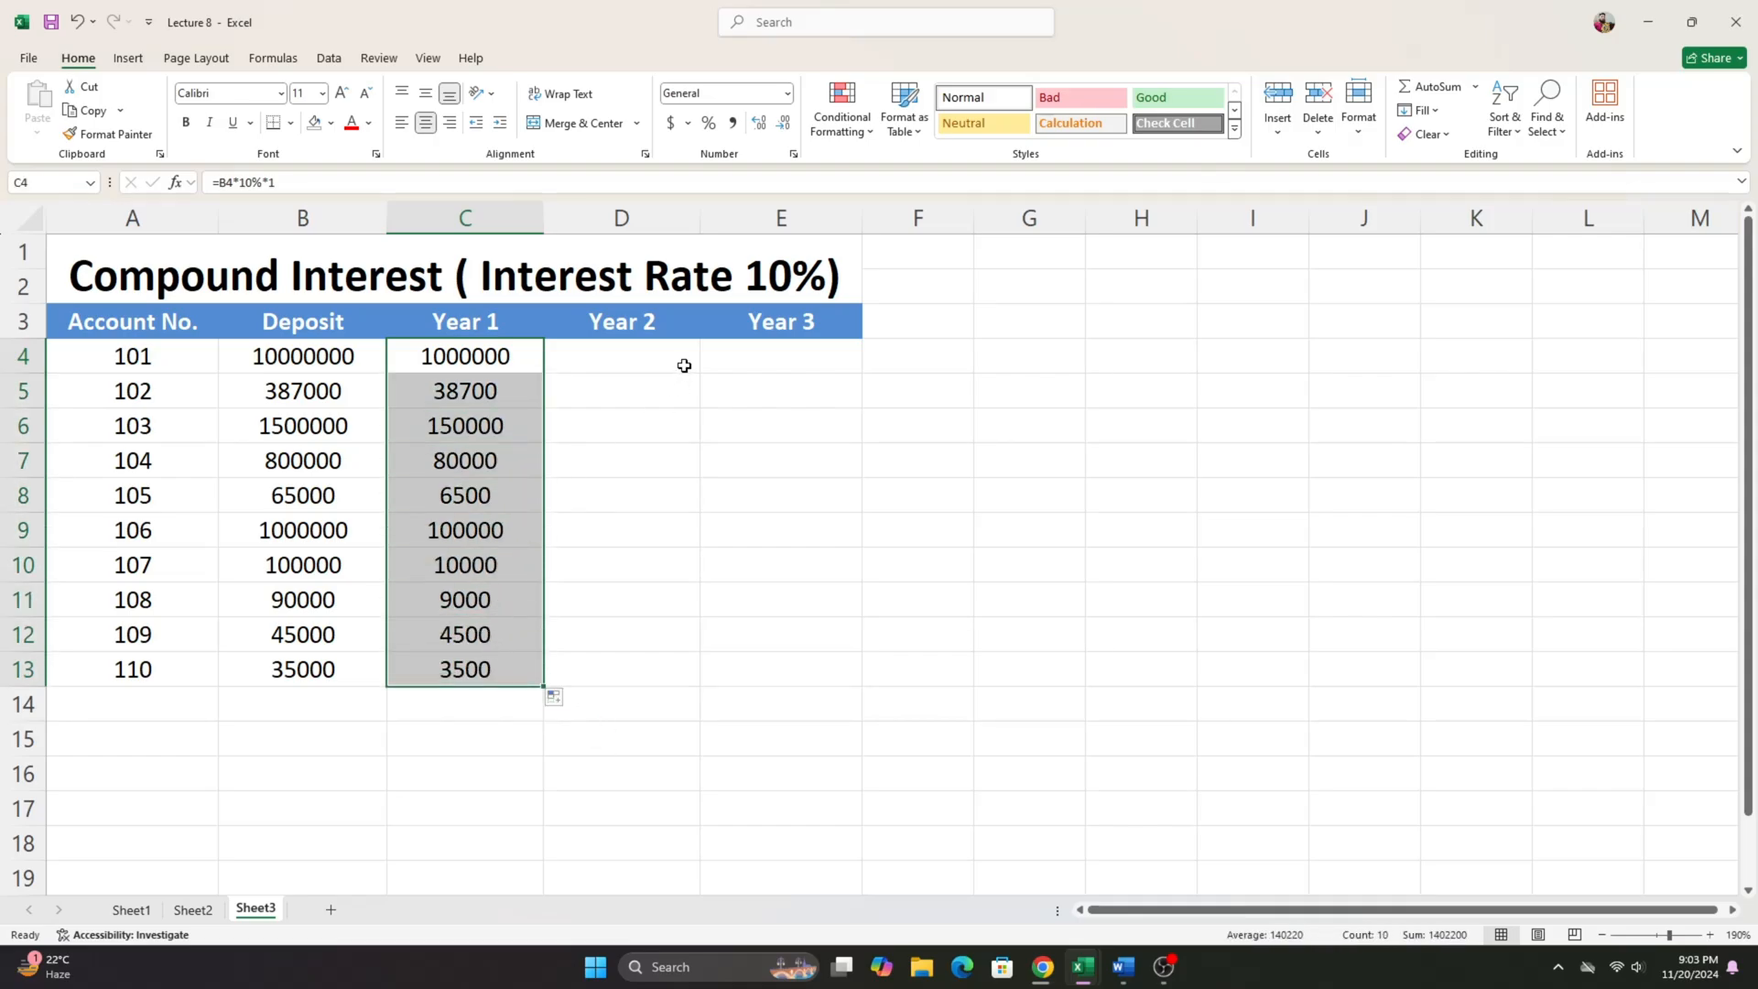
- Review the Year 1 interest amounts in C4:C13 against the empty Year 2 cells in column D
click(683, 366)
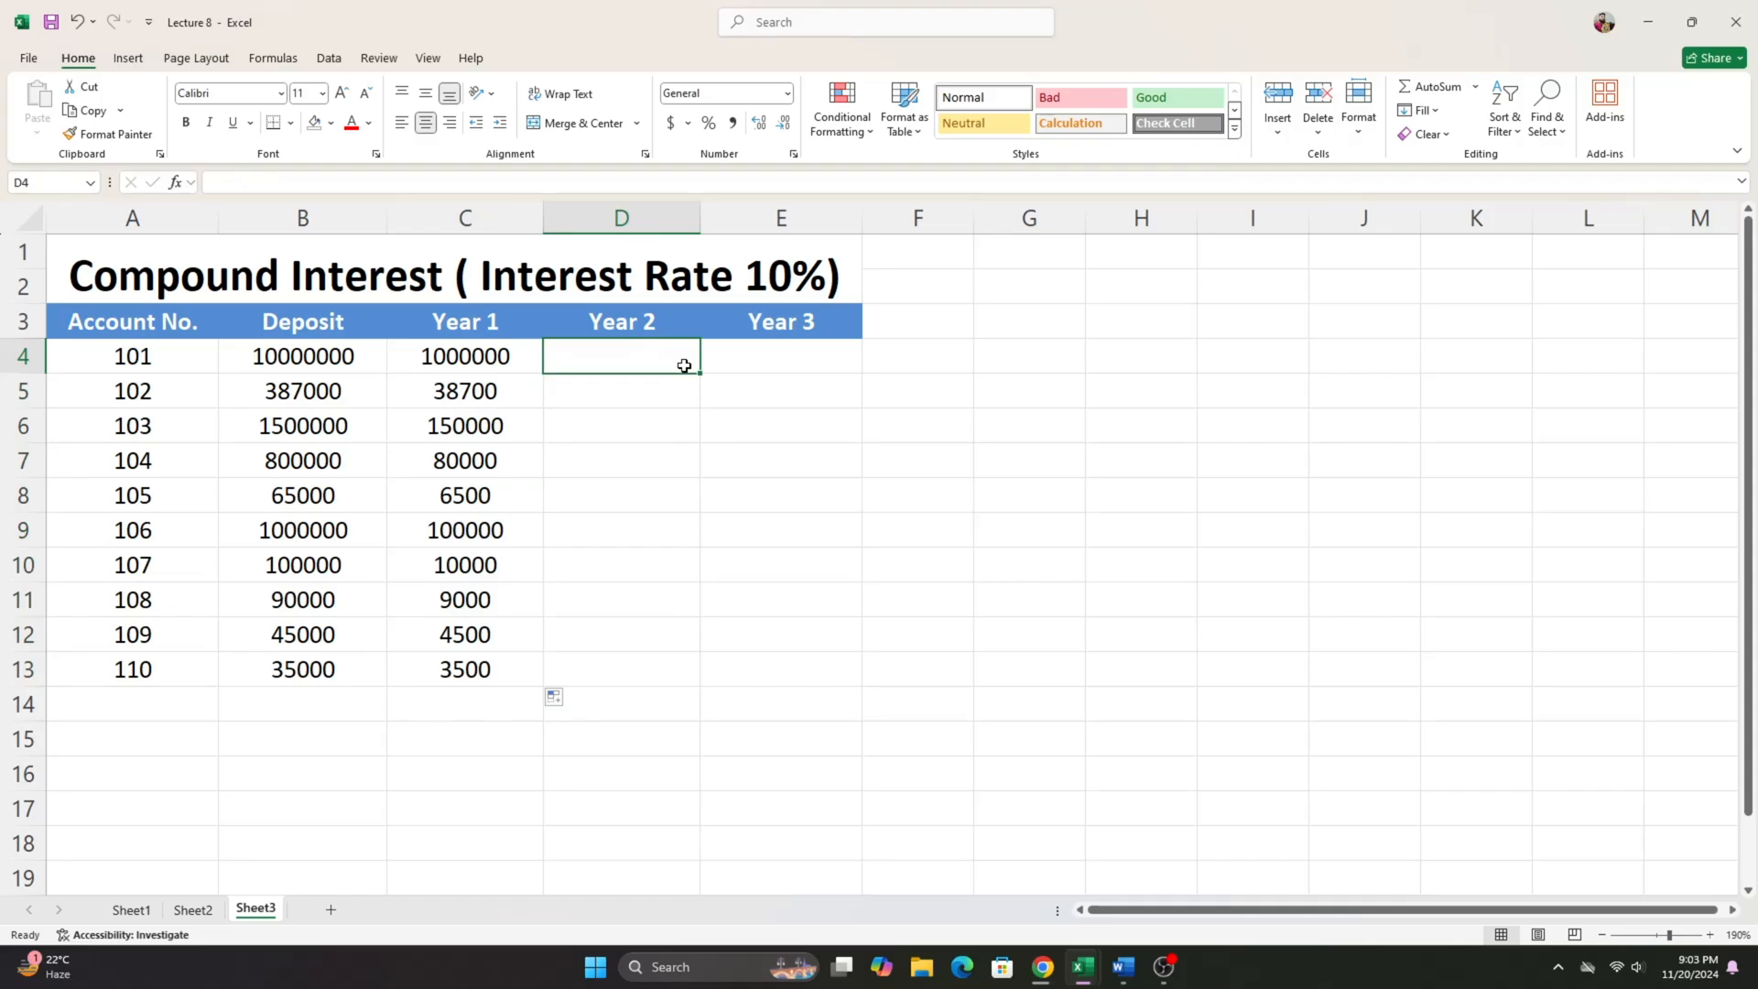
click(668, 394)
click(650, 363)
drag(499, 356, 465, 669)
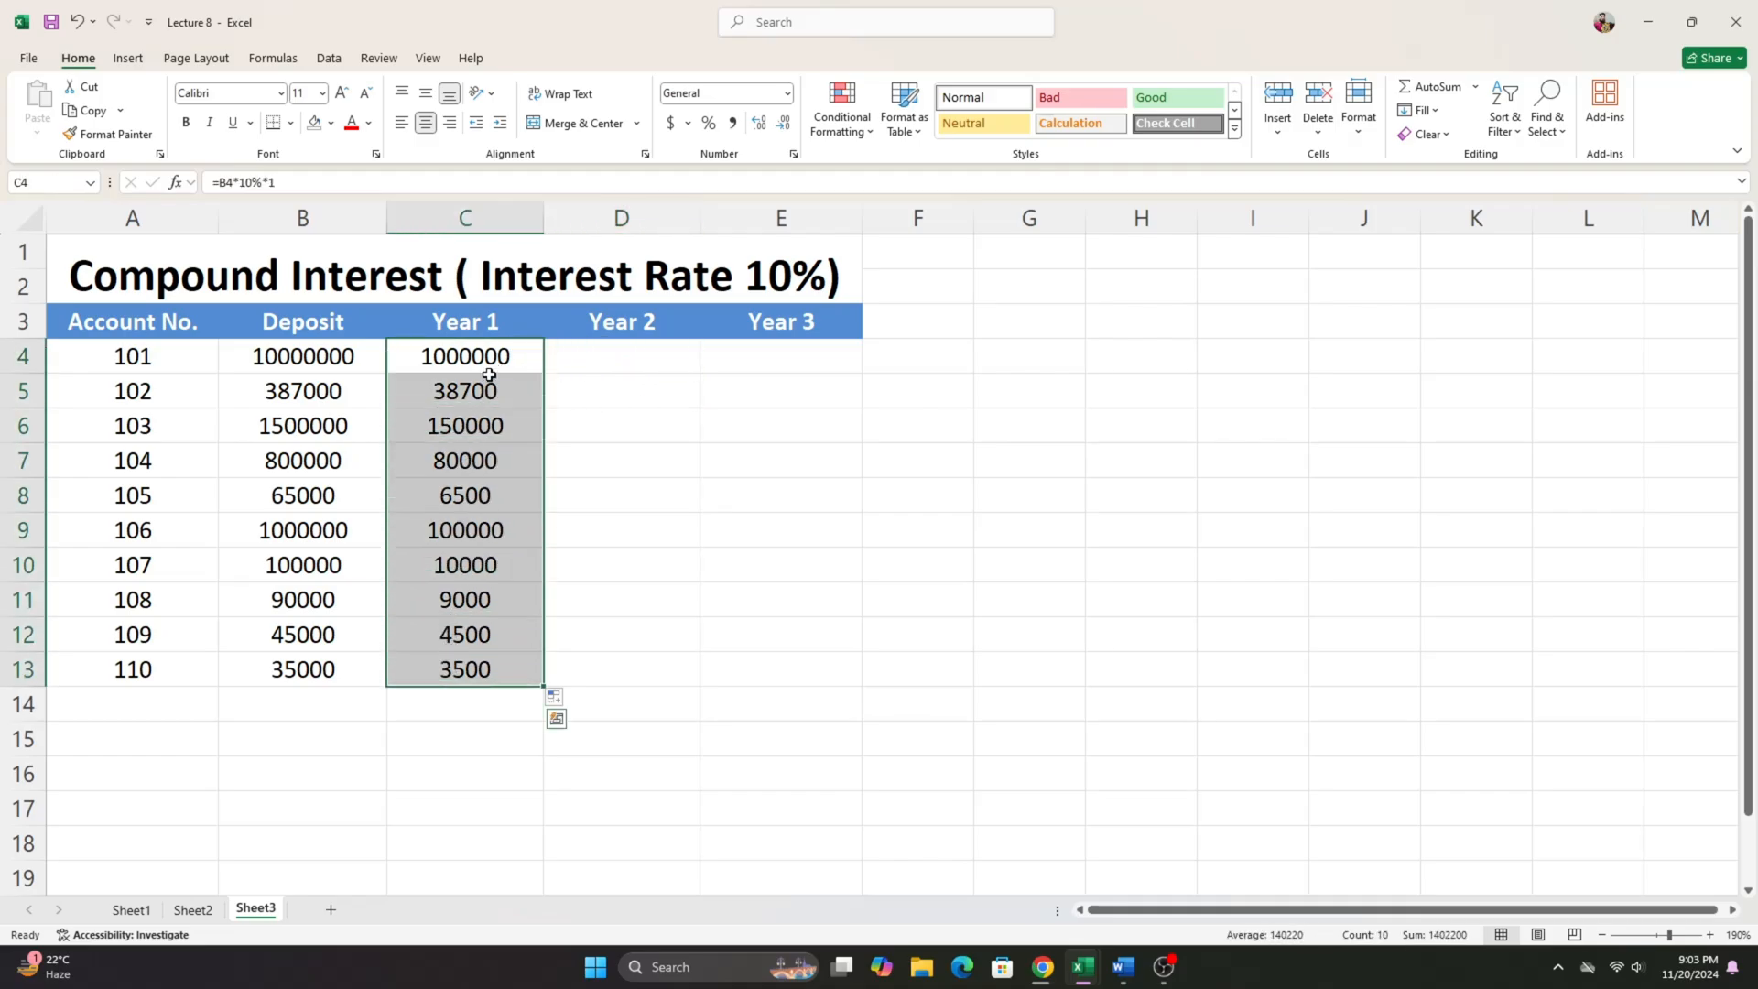
drag(488, 374, 490, 393)
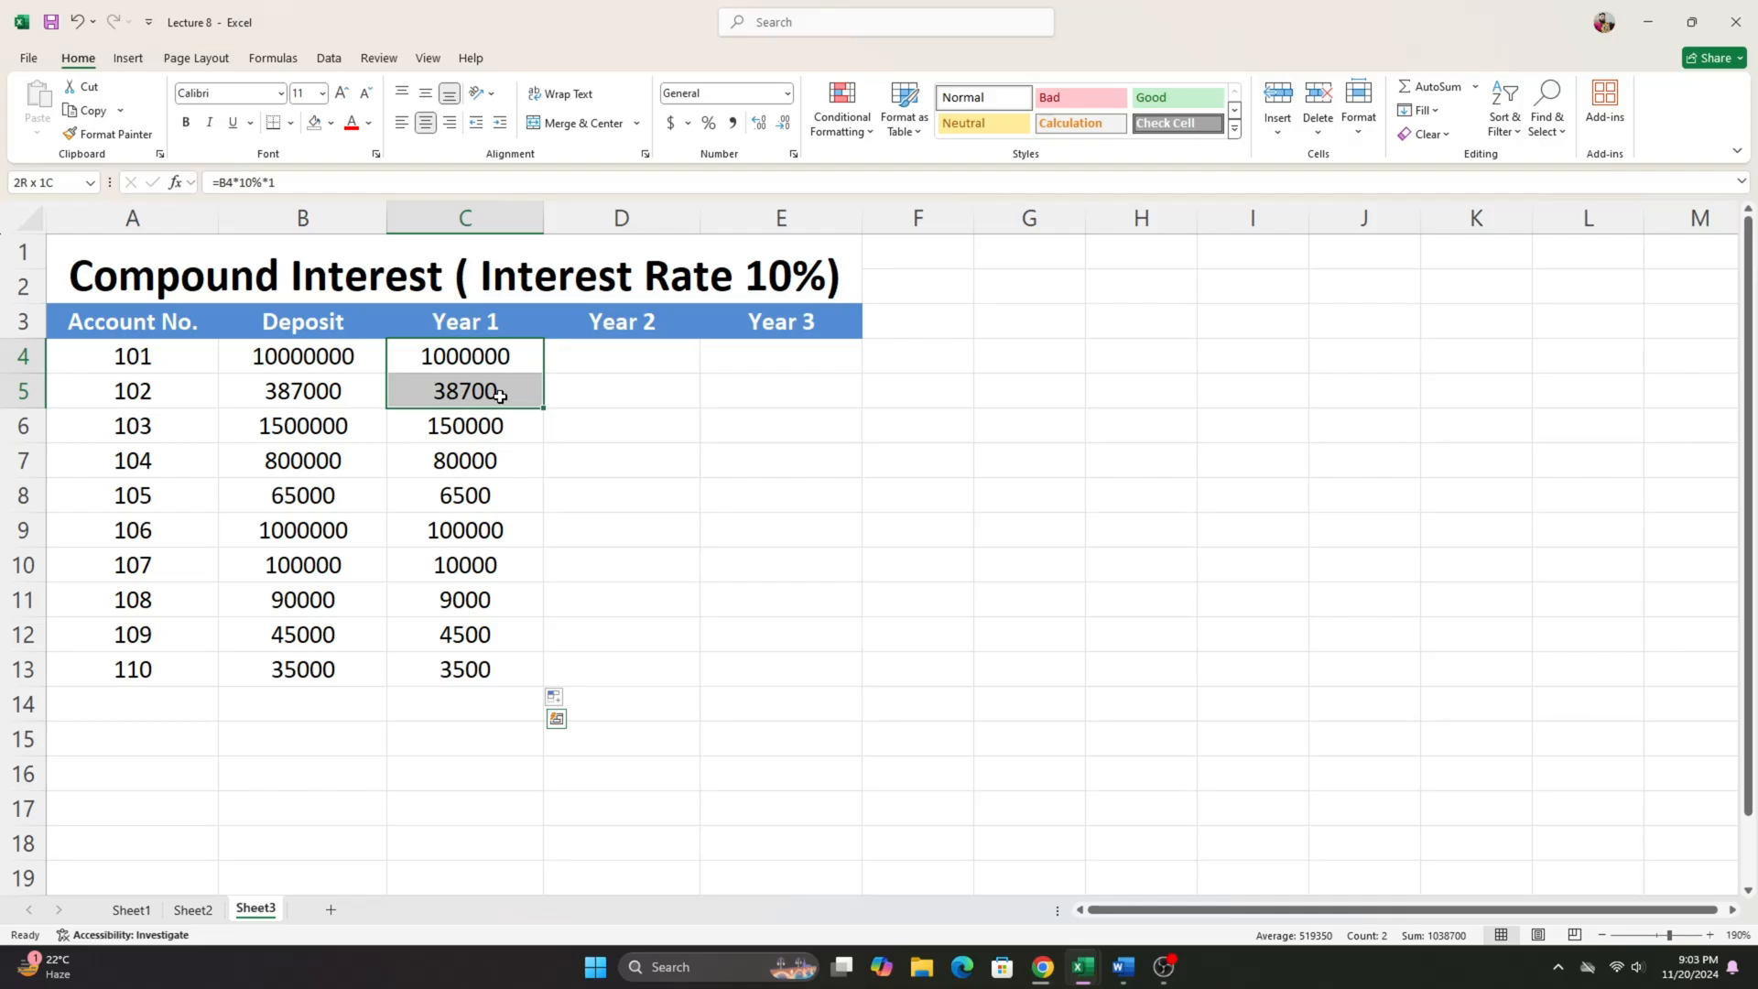
click(639, 353)
click(453, 353)
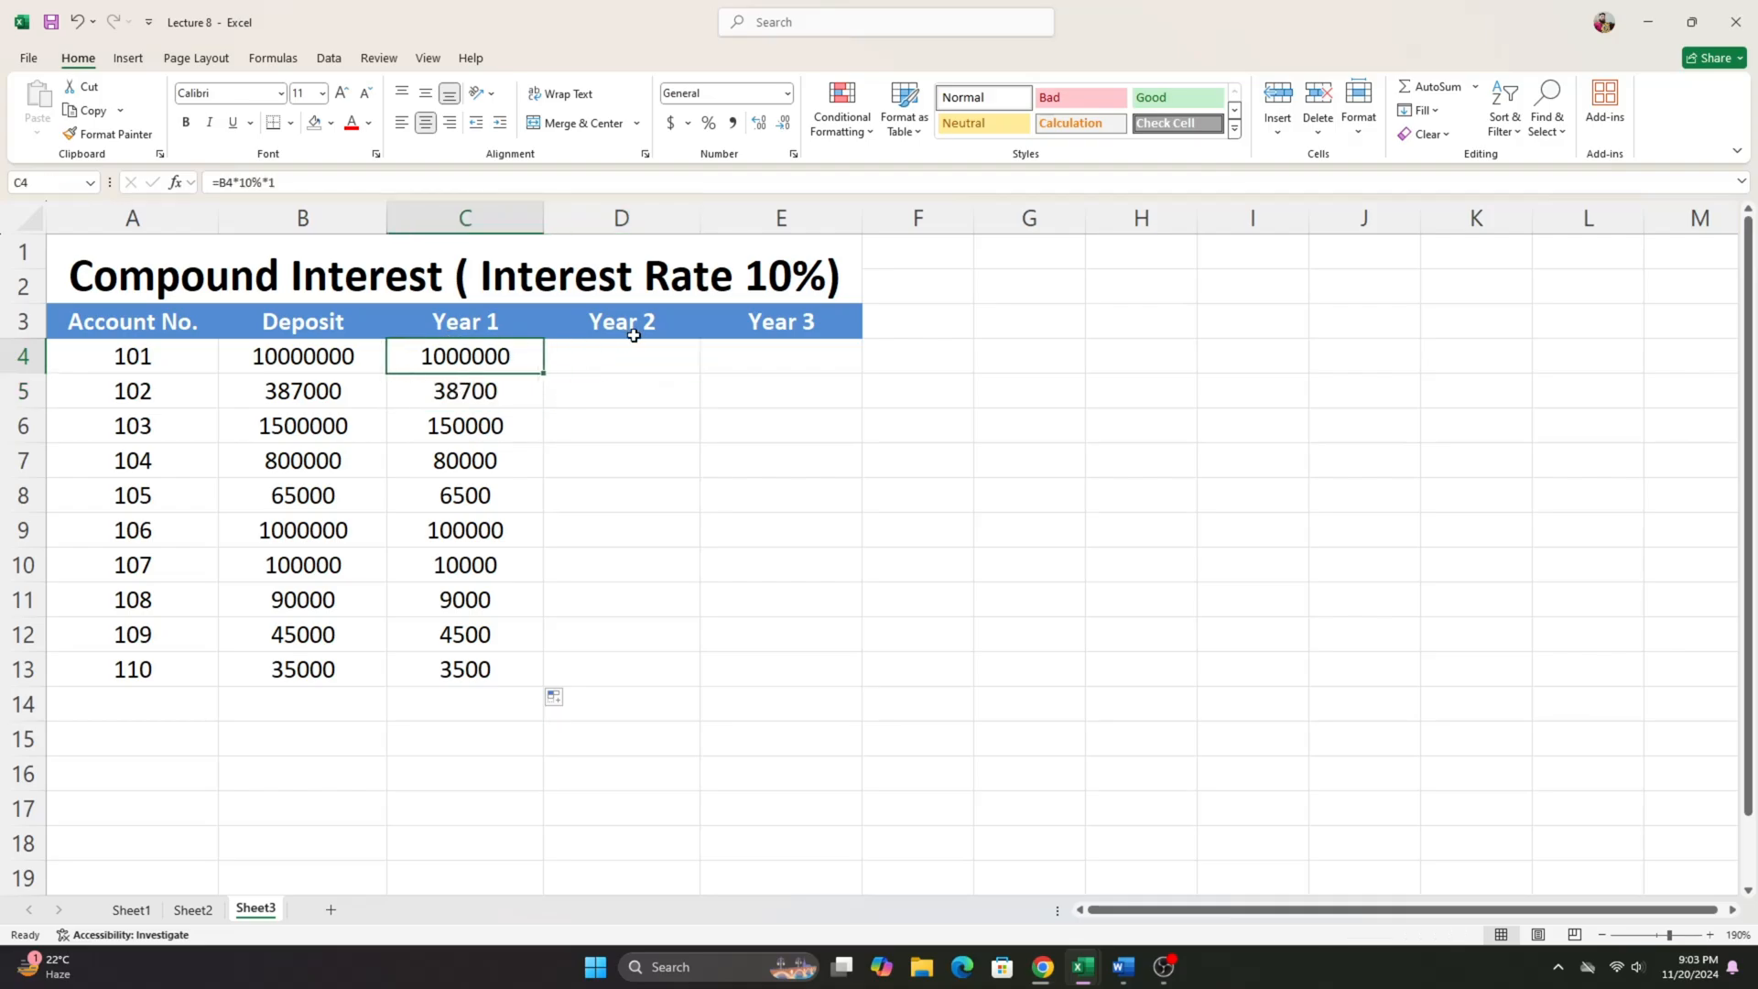
- Enter the Year 2 compound interest formula =B4*10%*2+C4*10%*1 in D4
click(640, 348)
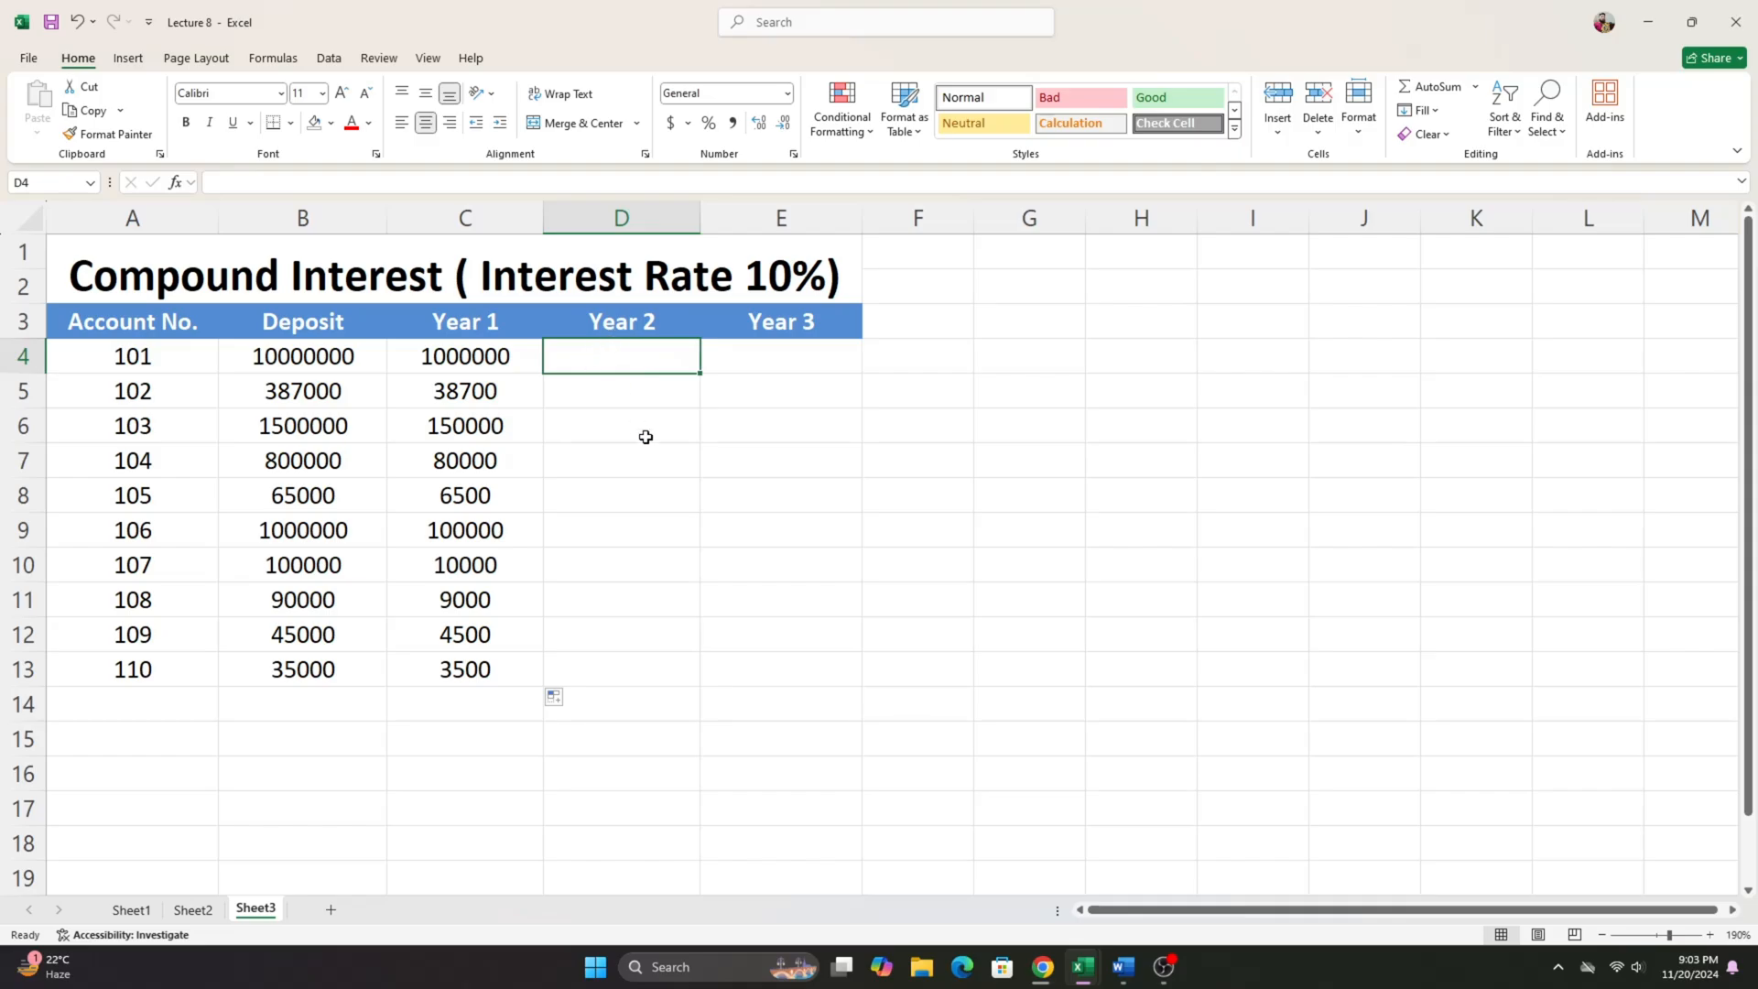
text(=)
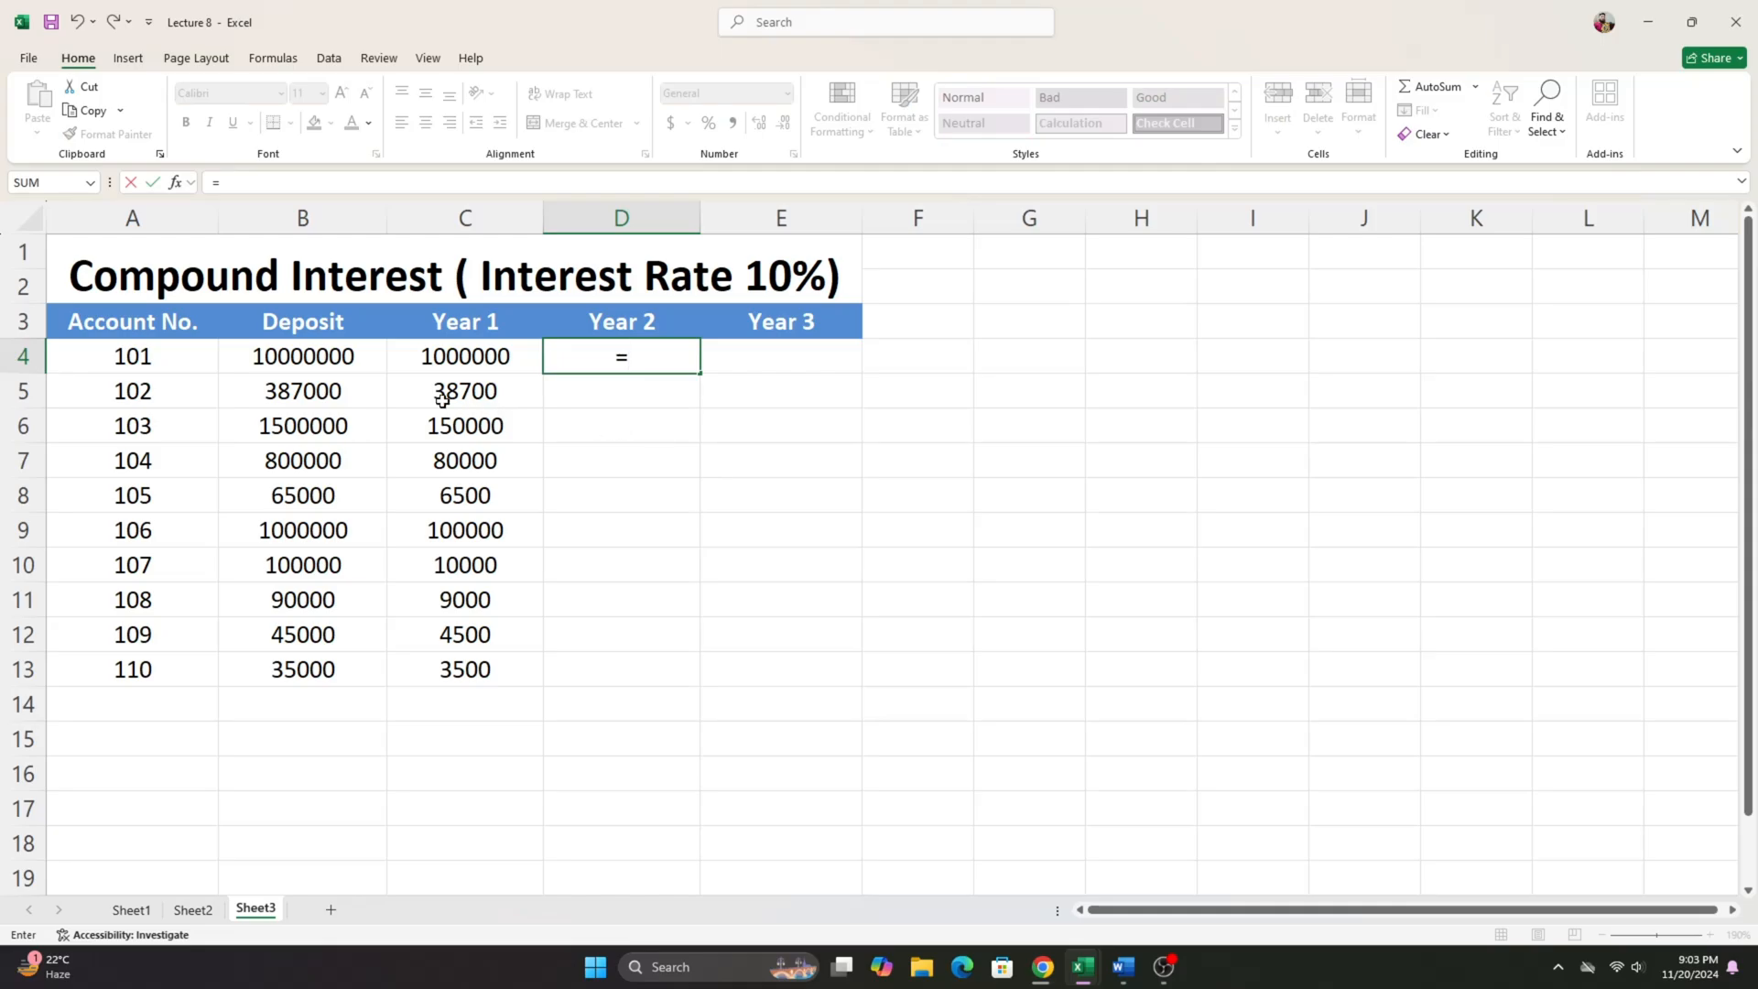
click(333, 361)
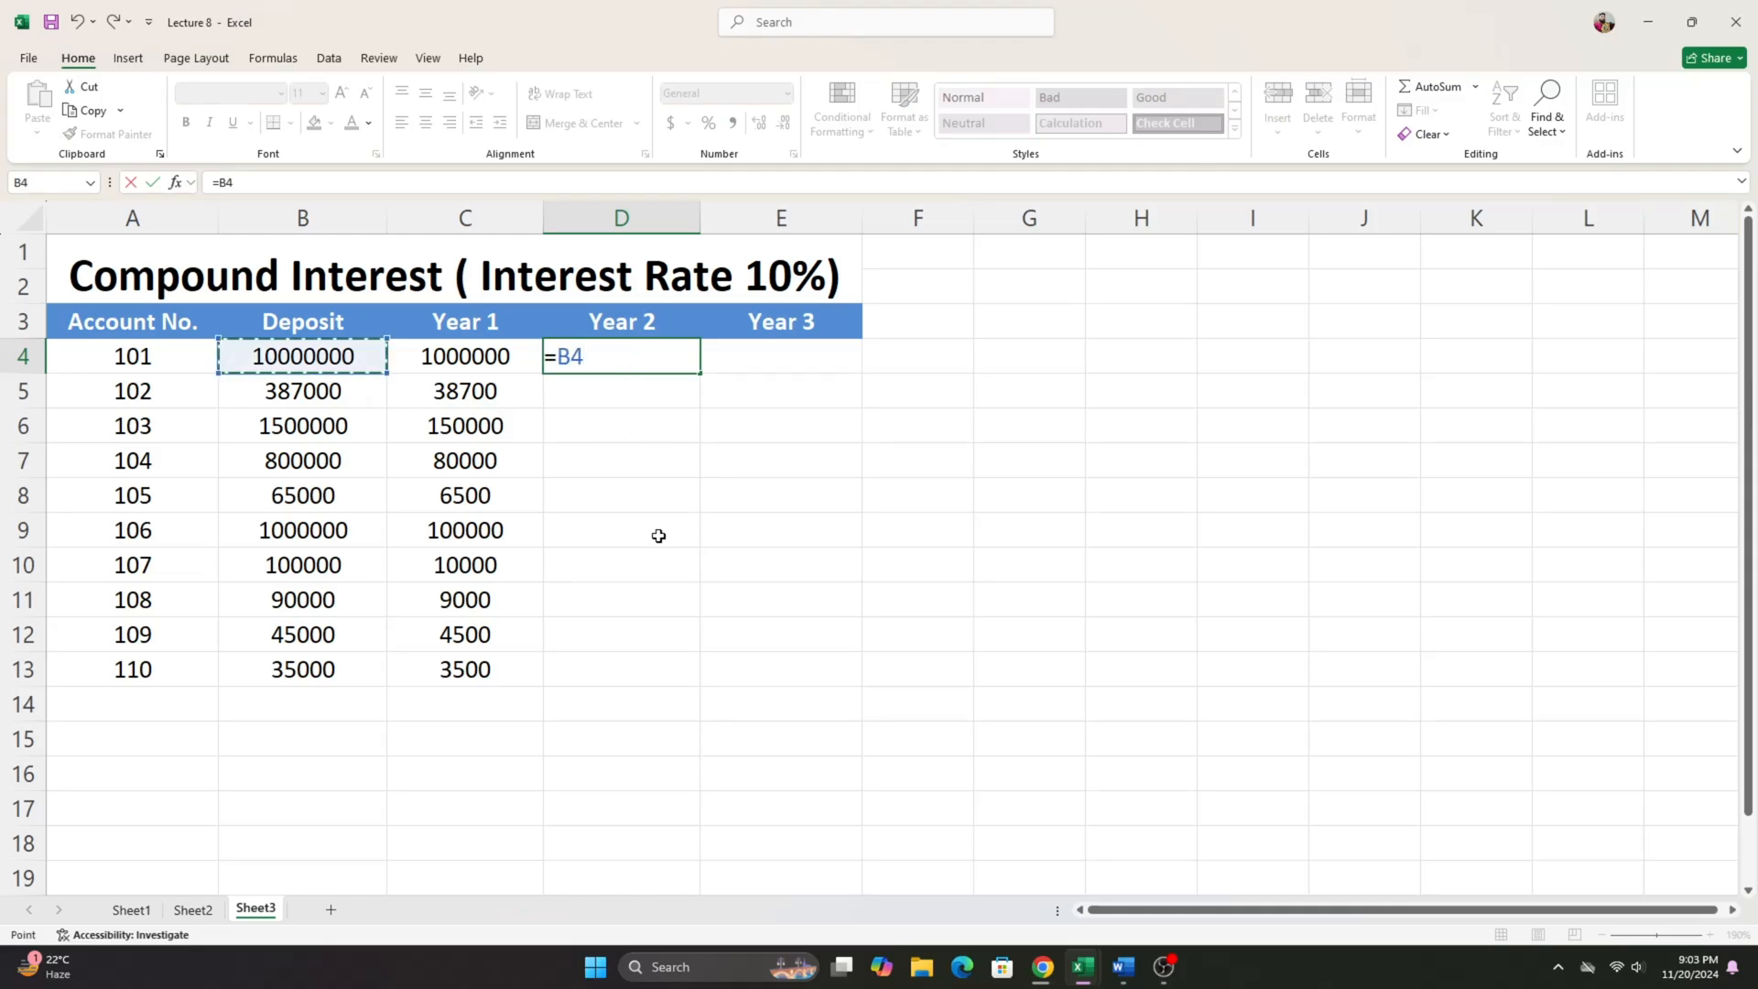
text(*10)
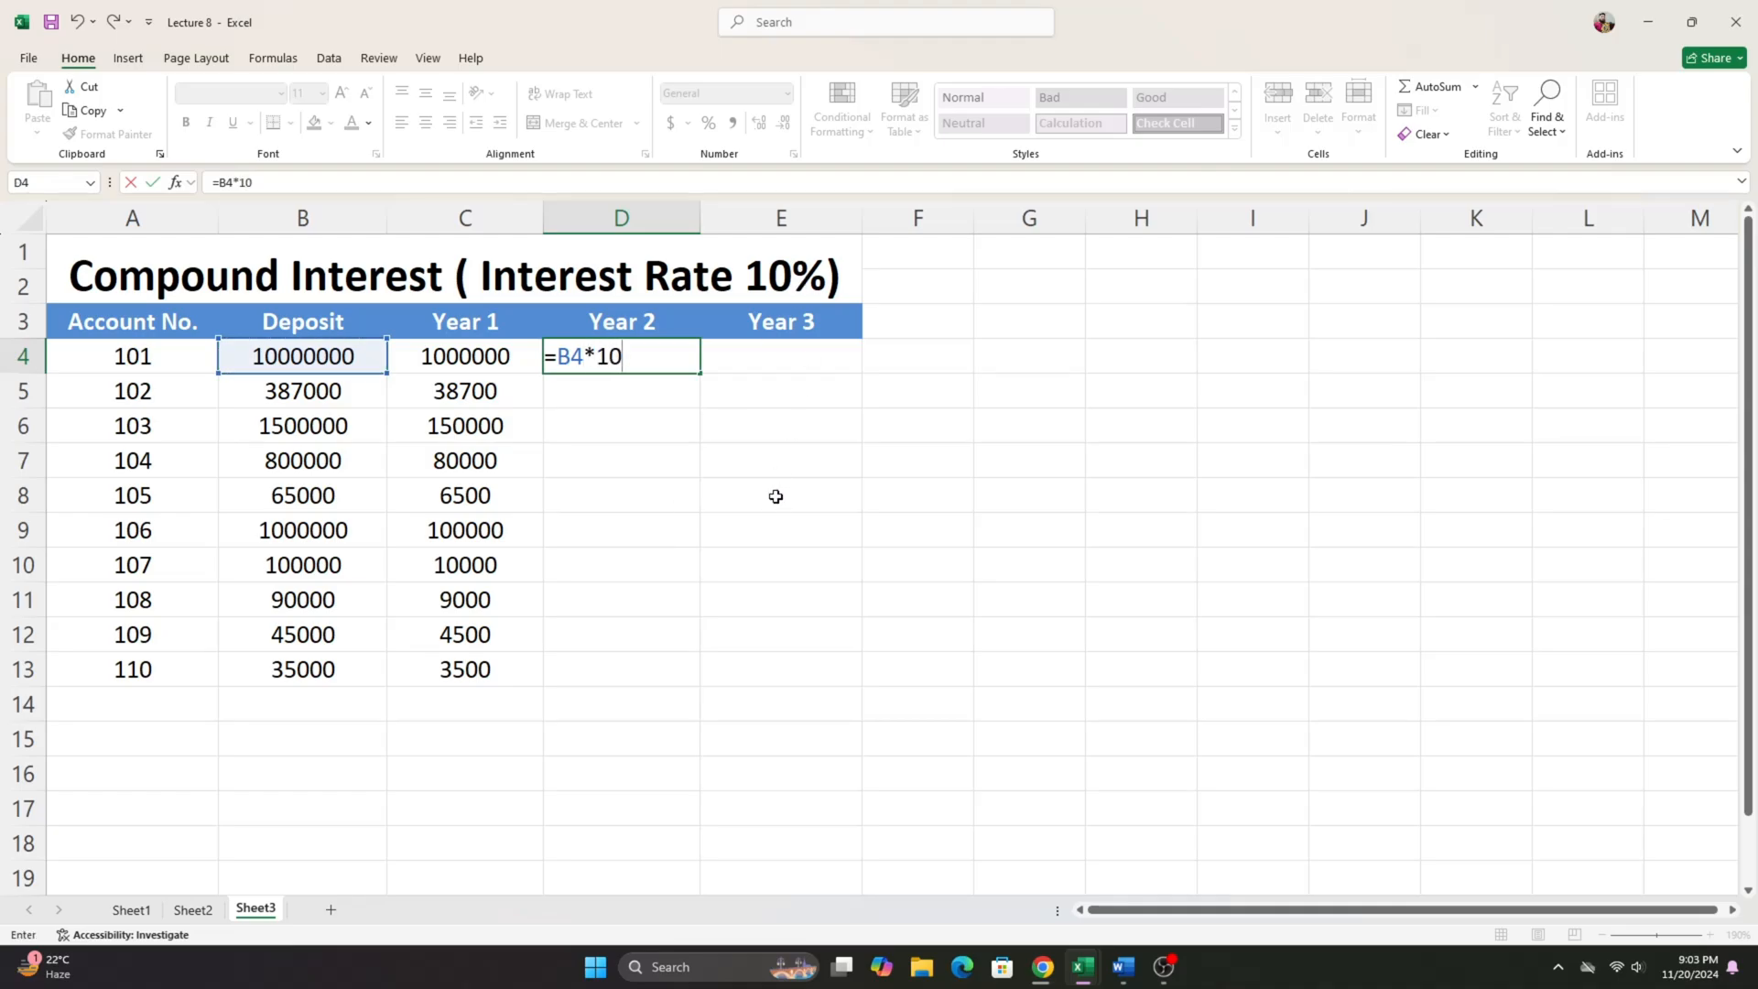
text(%)
text(+)
click(455, 357)
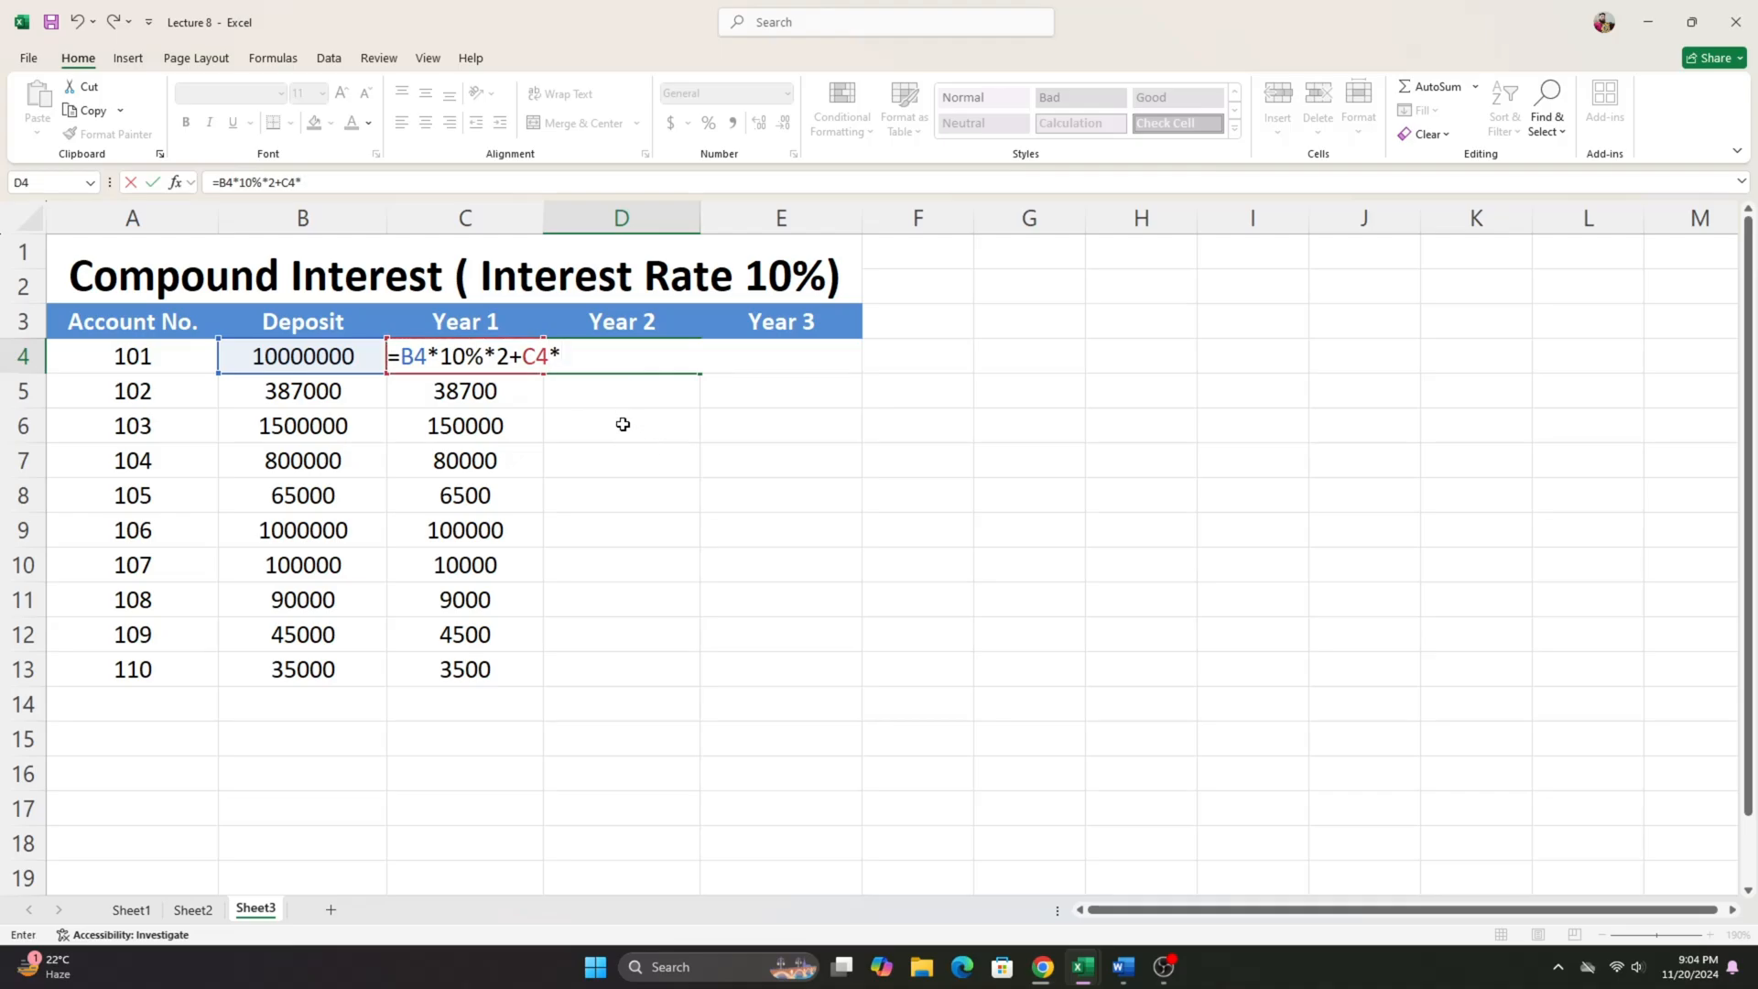
text(*10)
text(%*1)
key(Return)
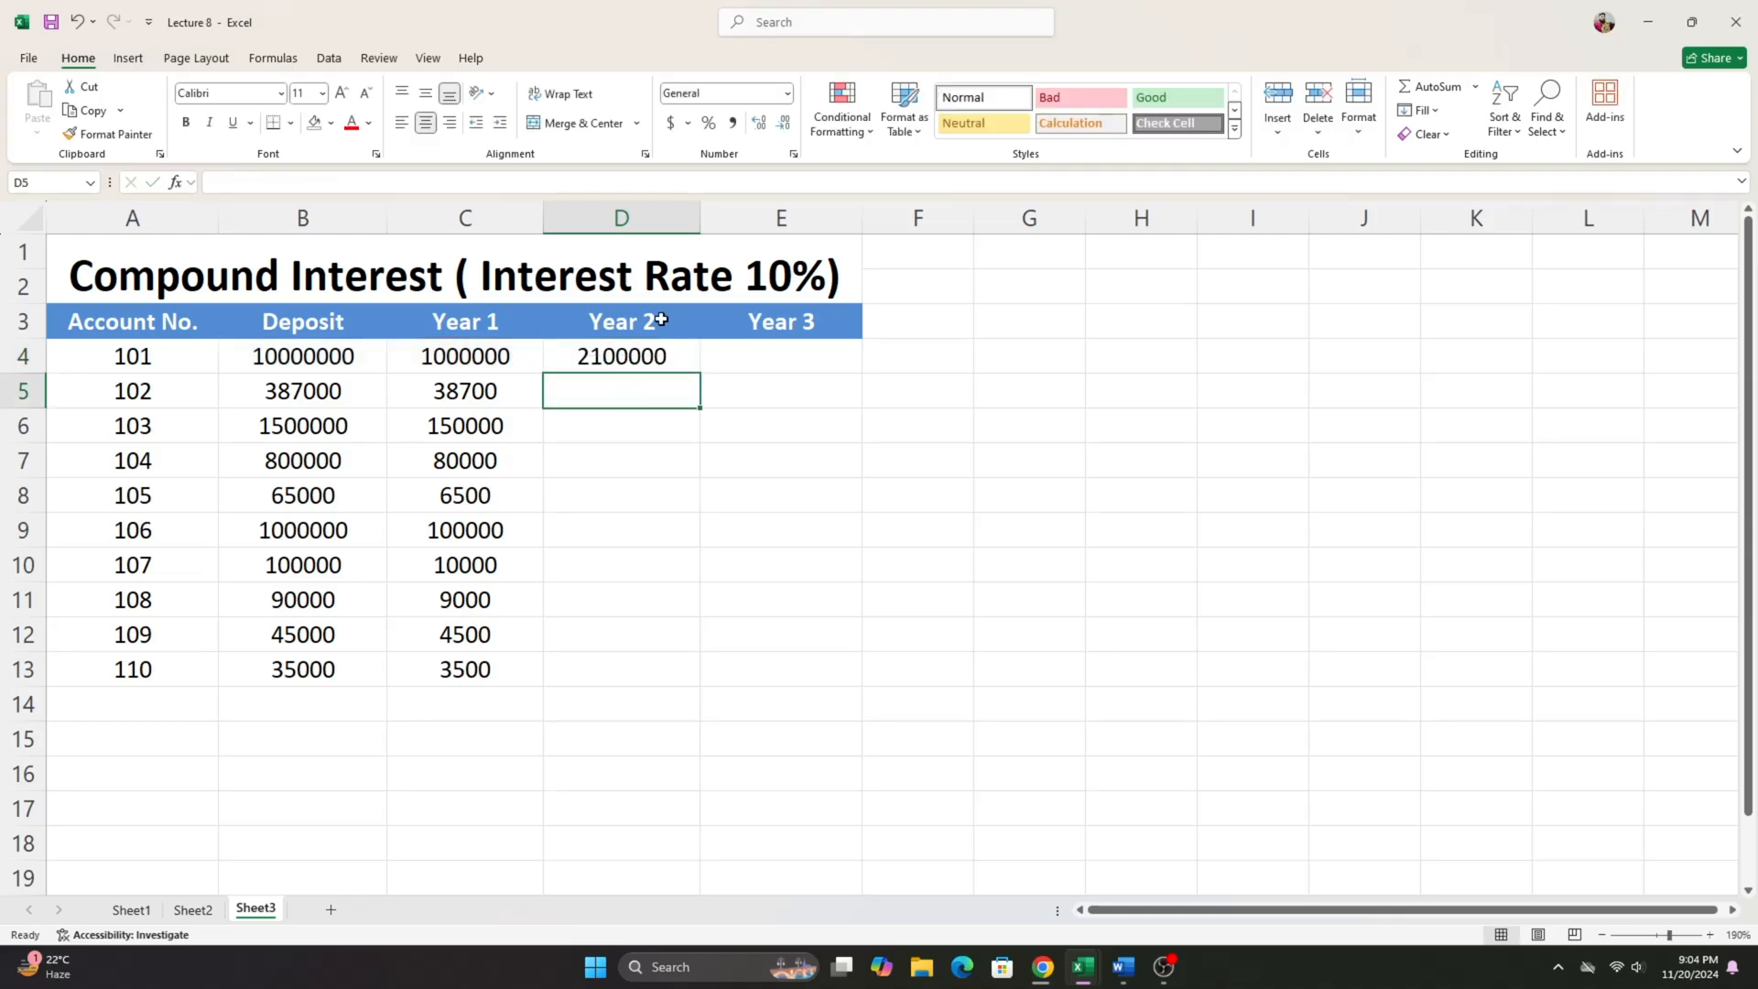
- Fill the Year 2 interest formula from D4 down to D13
click(661, 353)
drag(701, 375, 710, 684)
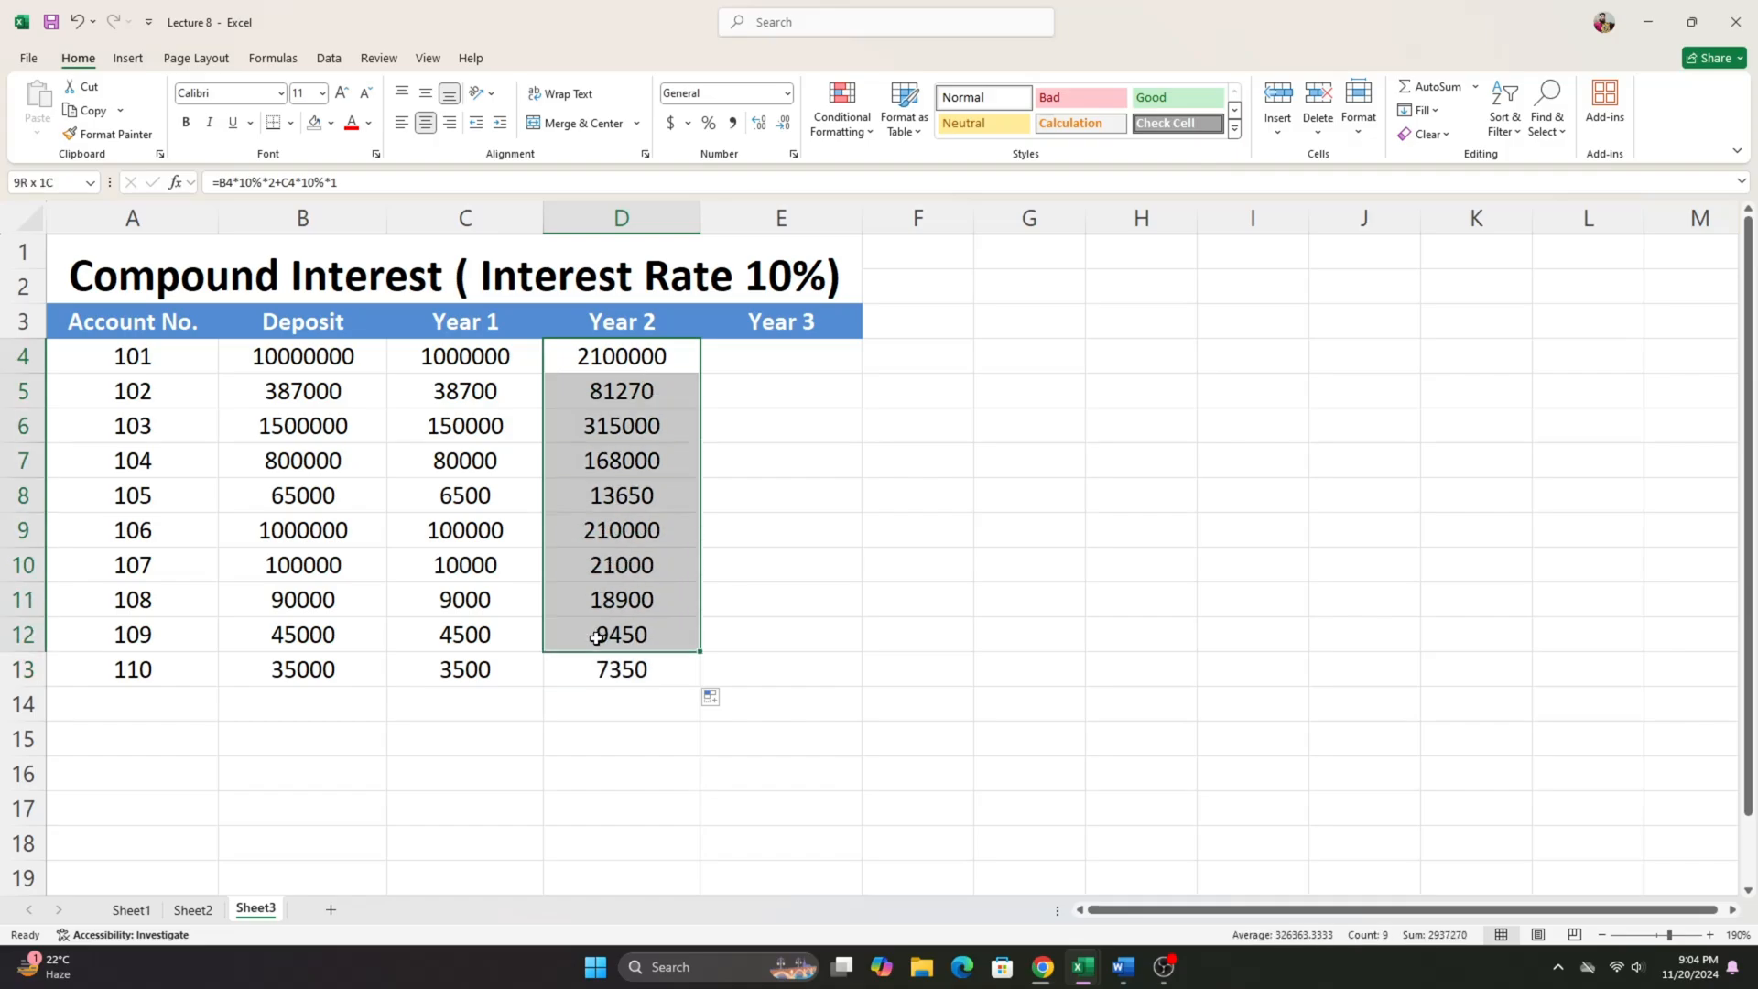
drag(455, 706, 595, 361)
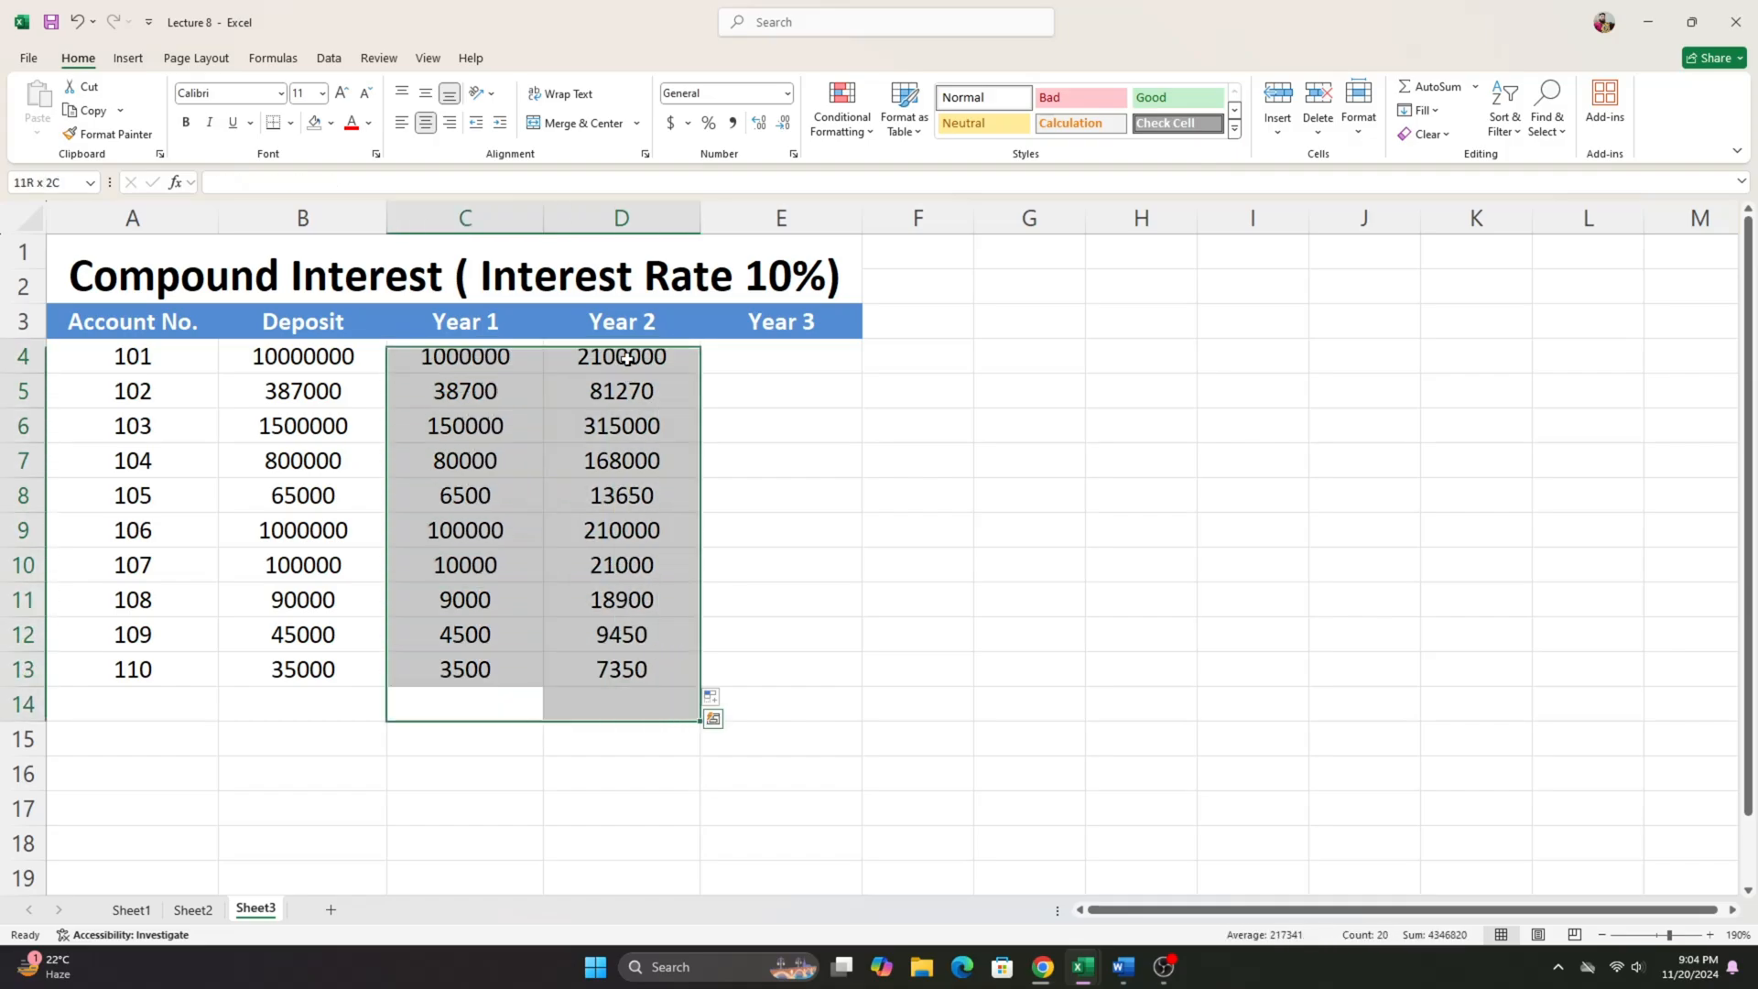
drag(706, 386, 729, 356)
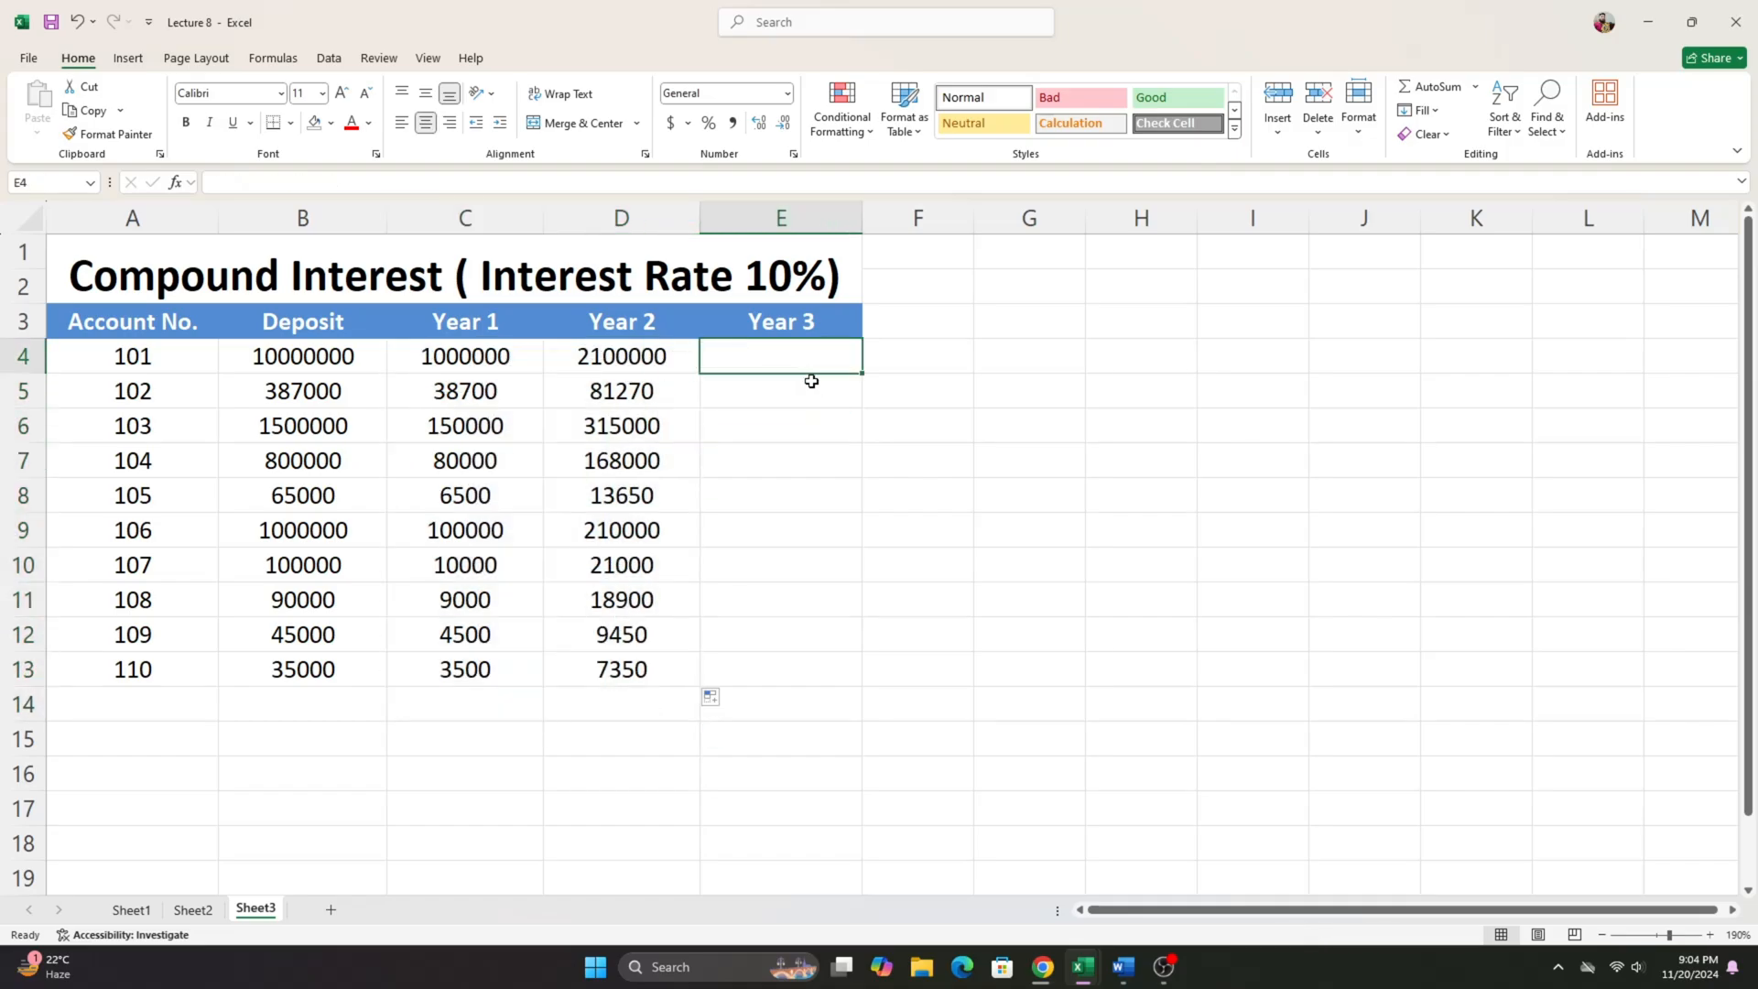
click(678, 359)
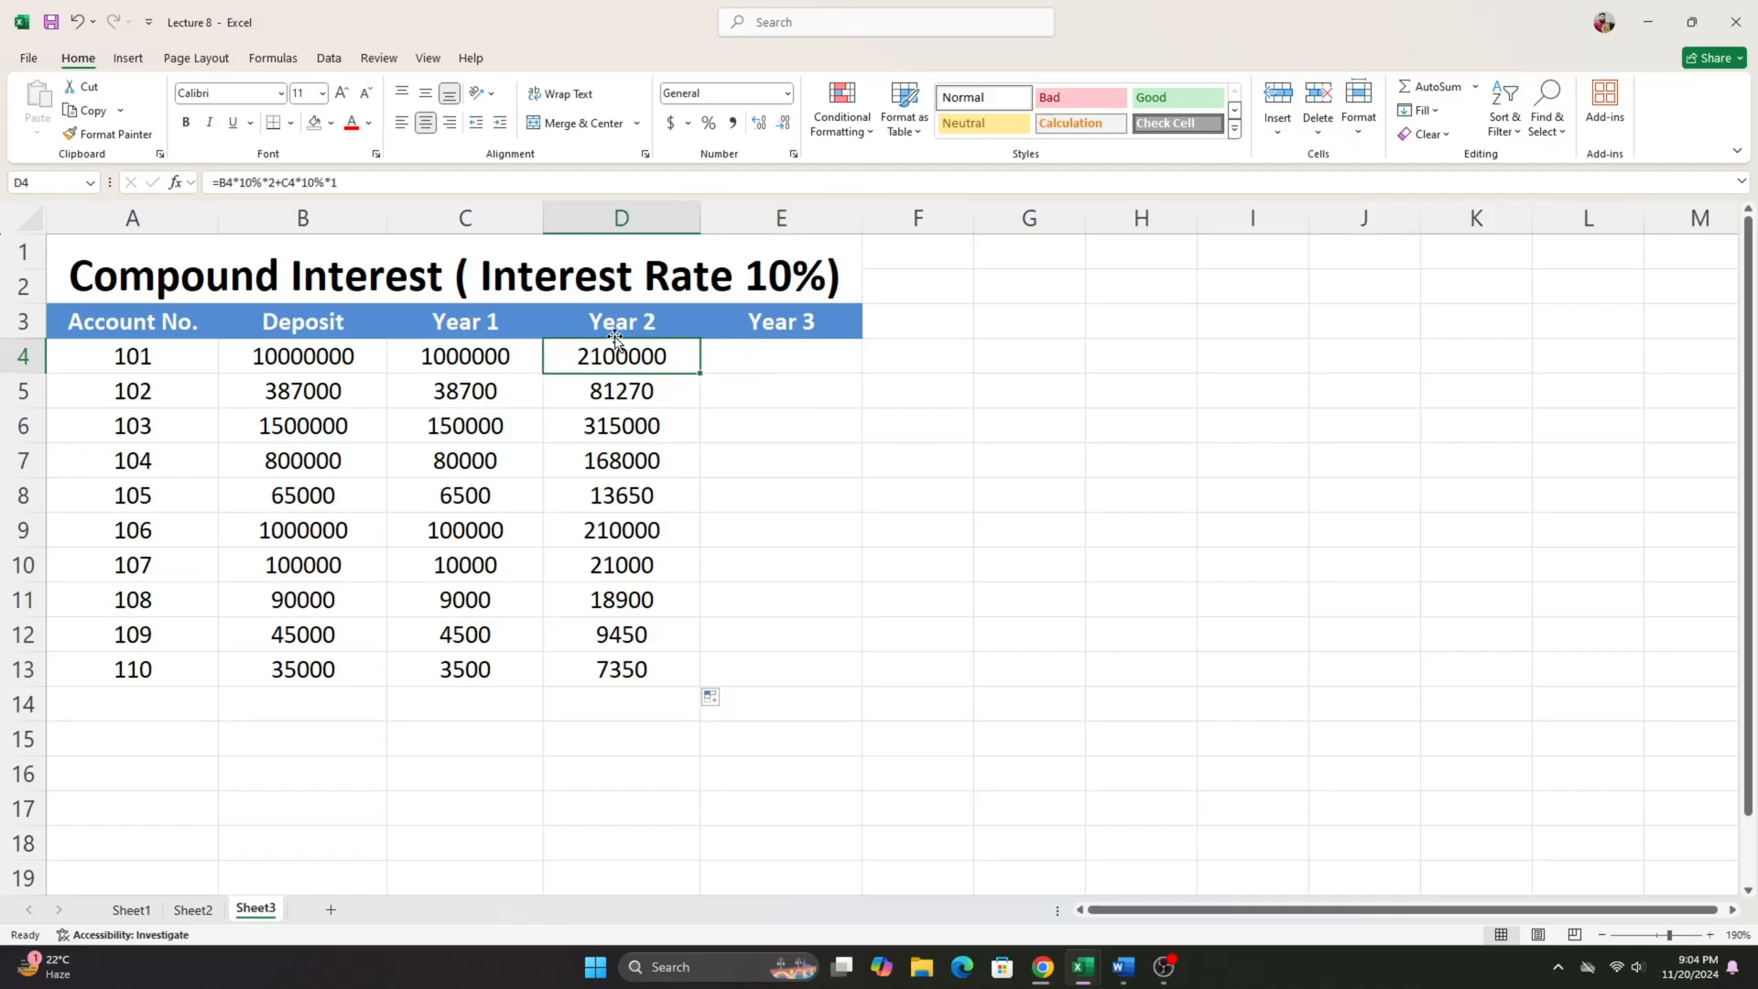
- Enter the Year 3 compound interest formula =B4*10%*3+C4*10%*2+D4*10%*1 in E4
click(770, 356)
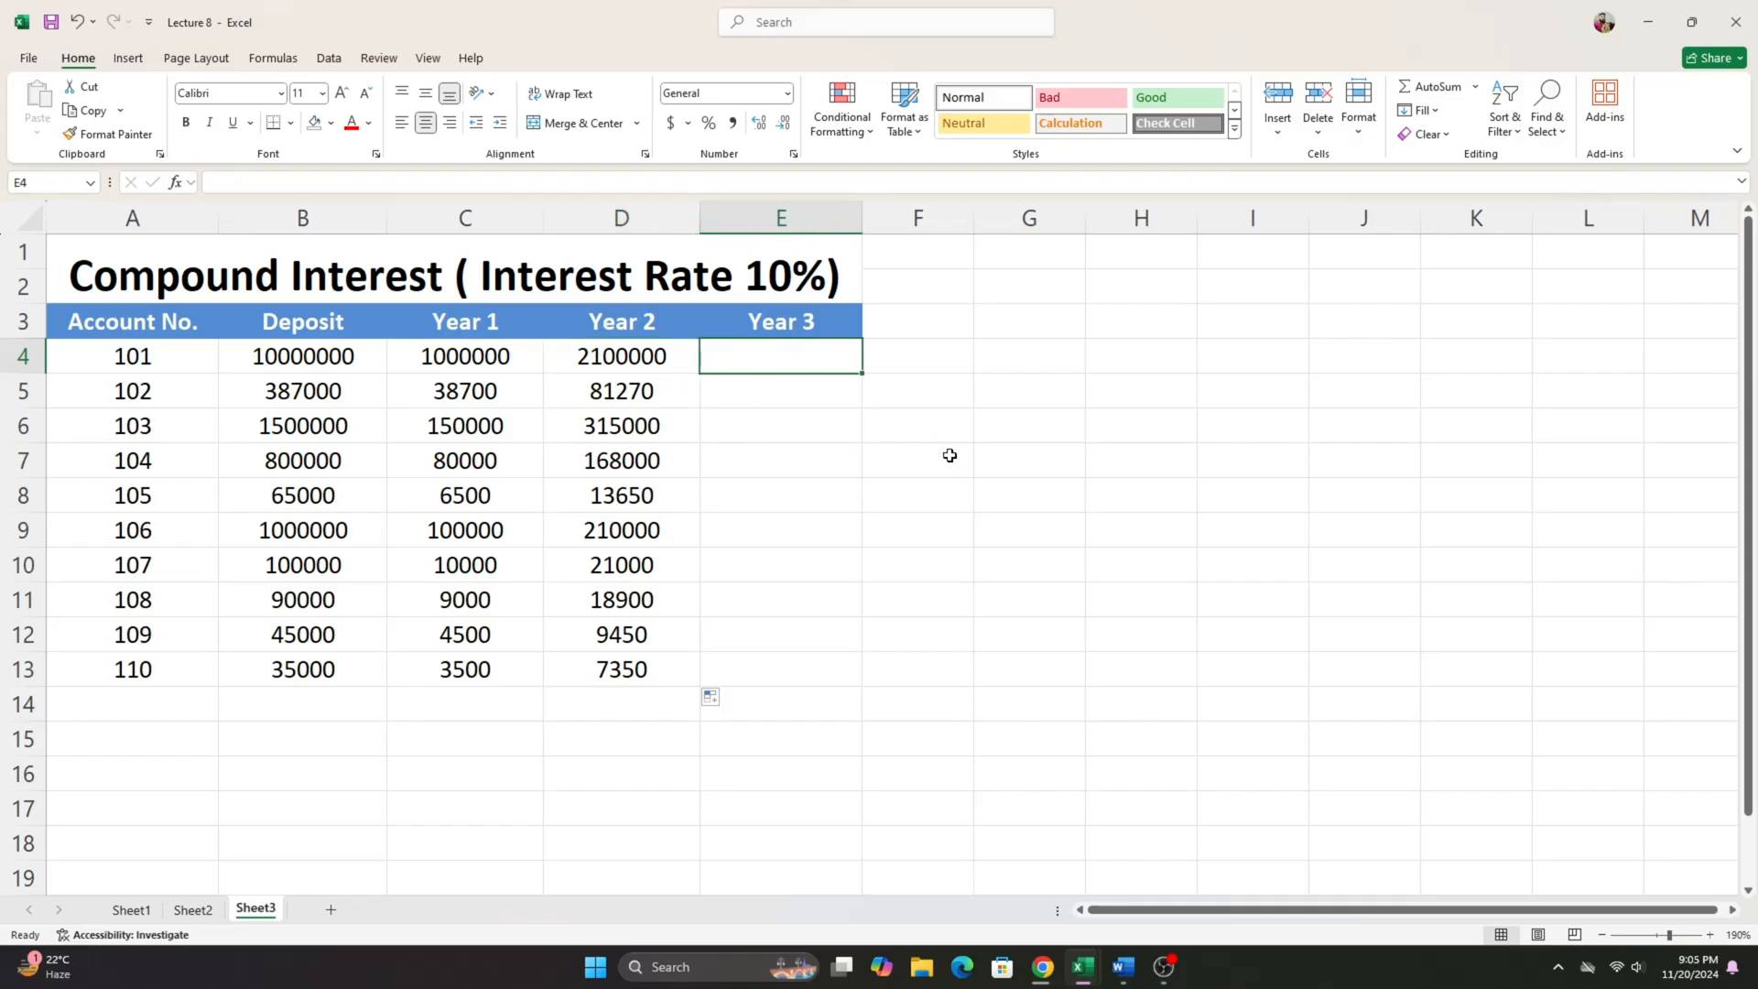
text(=)
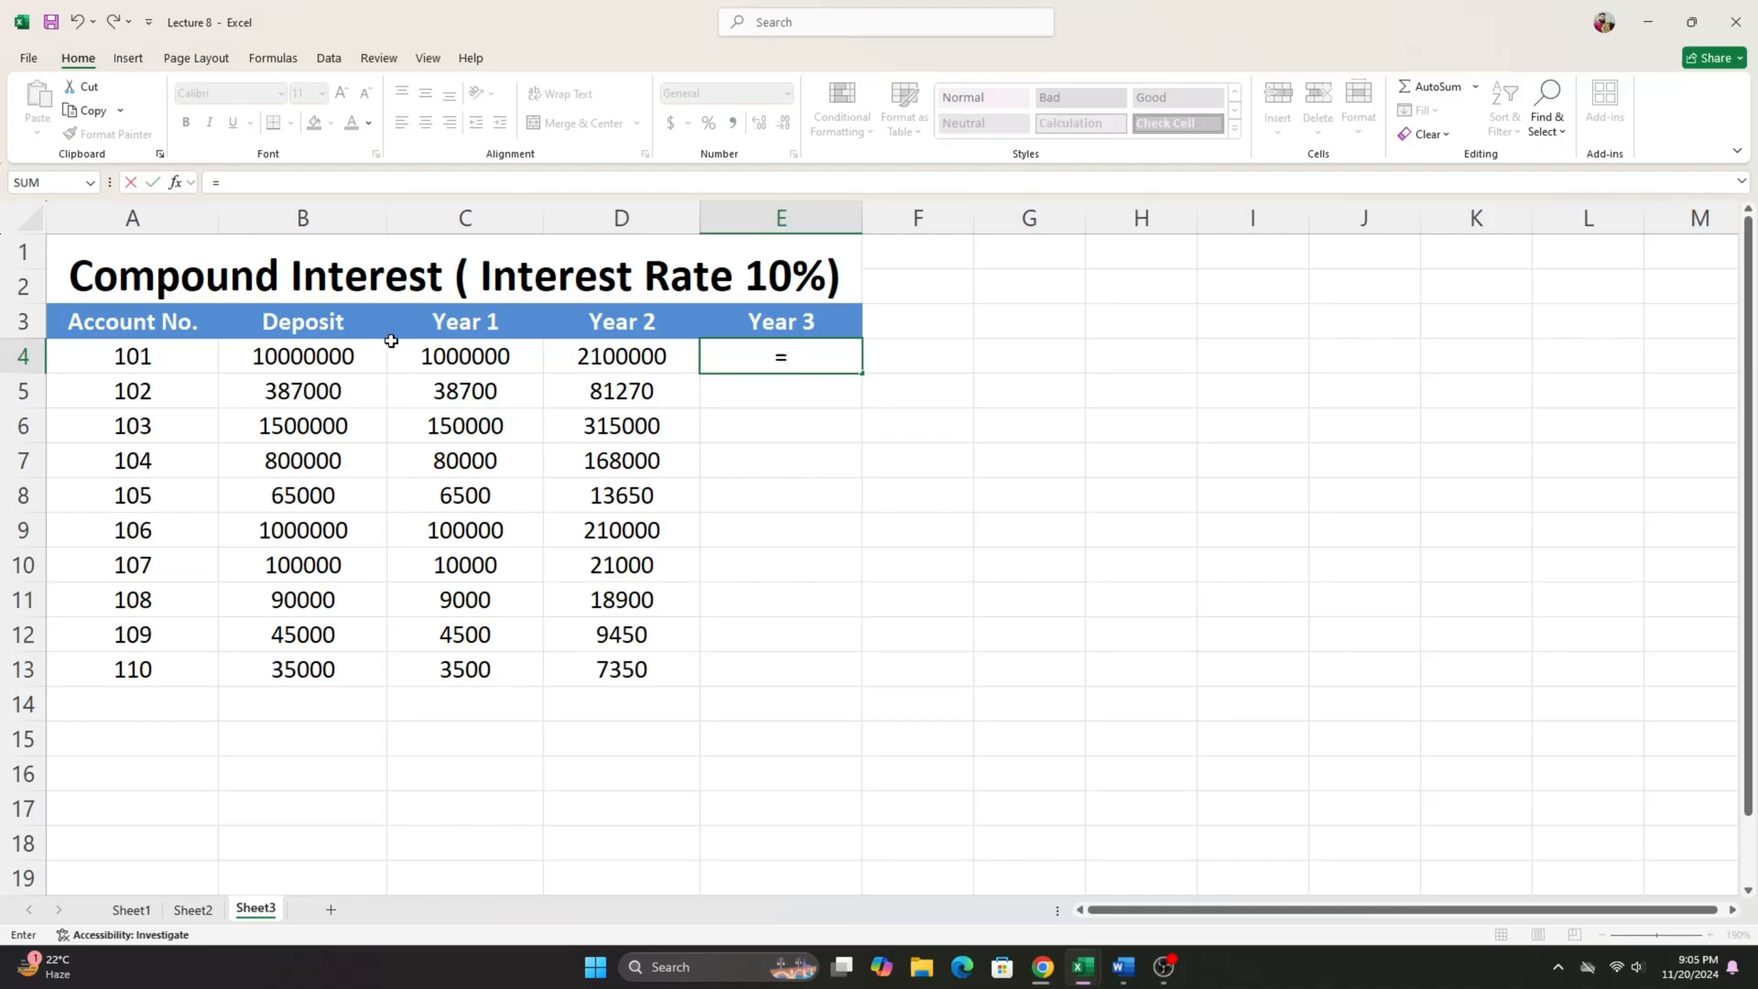
click(314, 358)
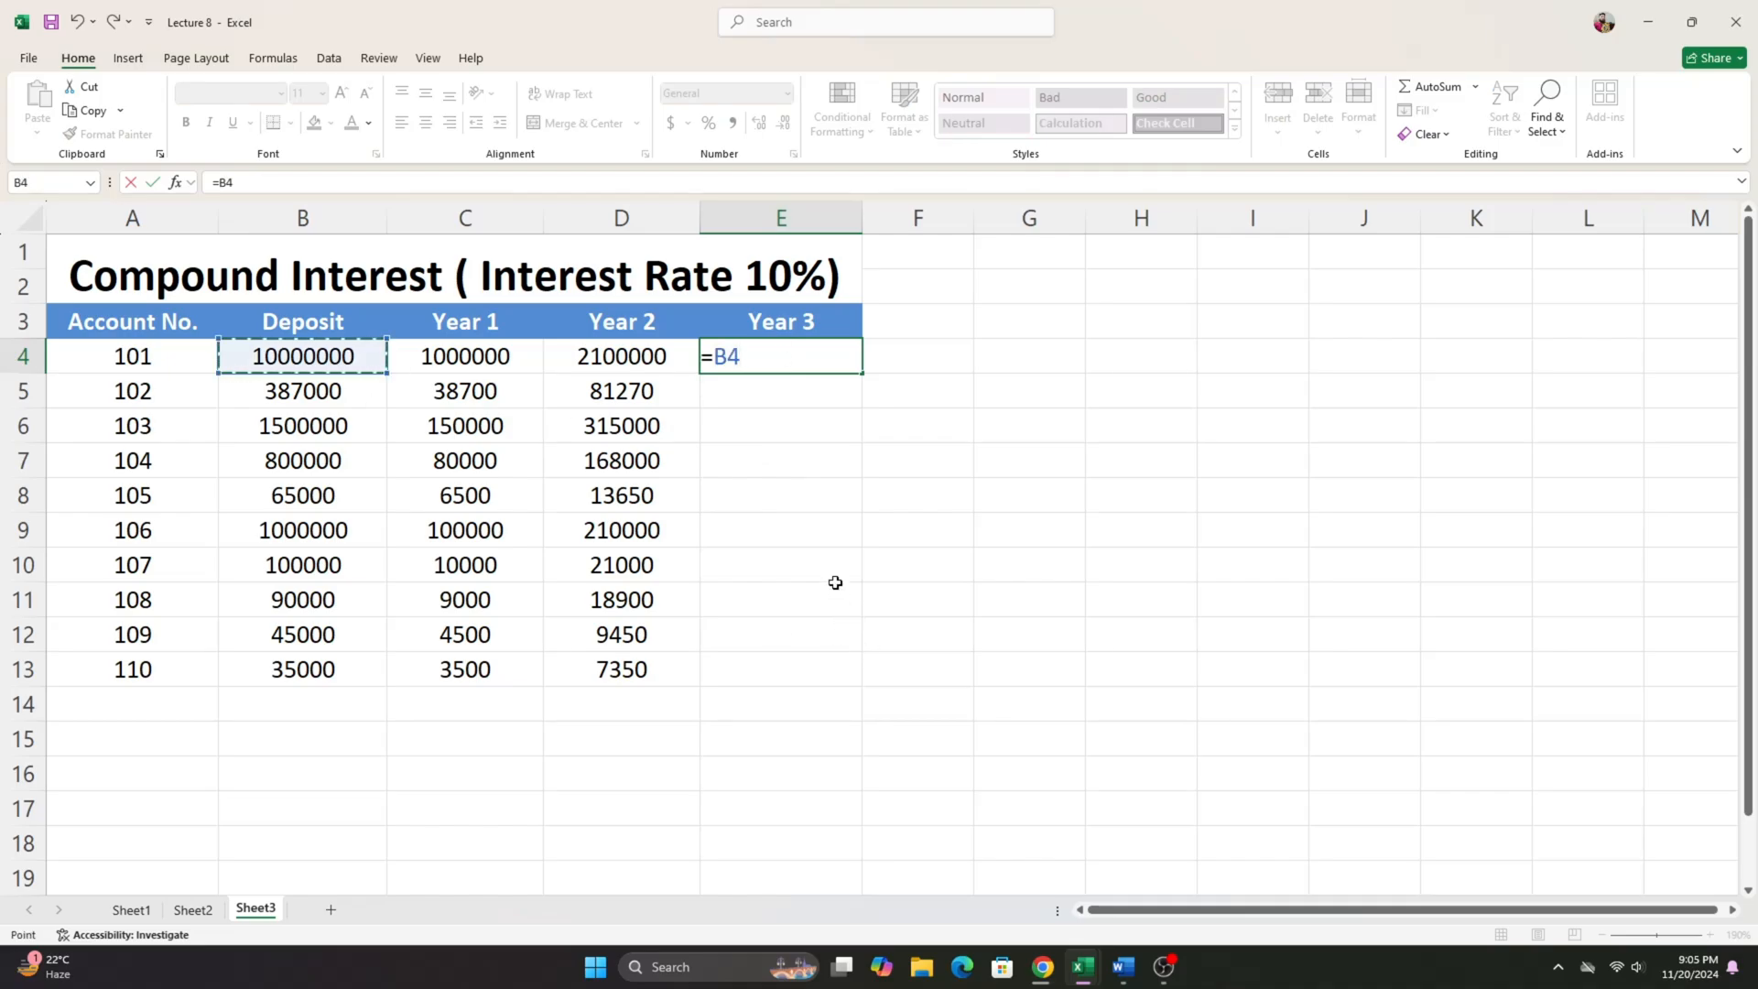
text(*10%*3+)
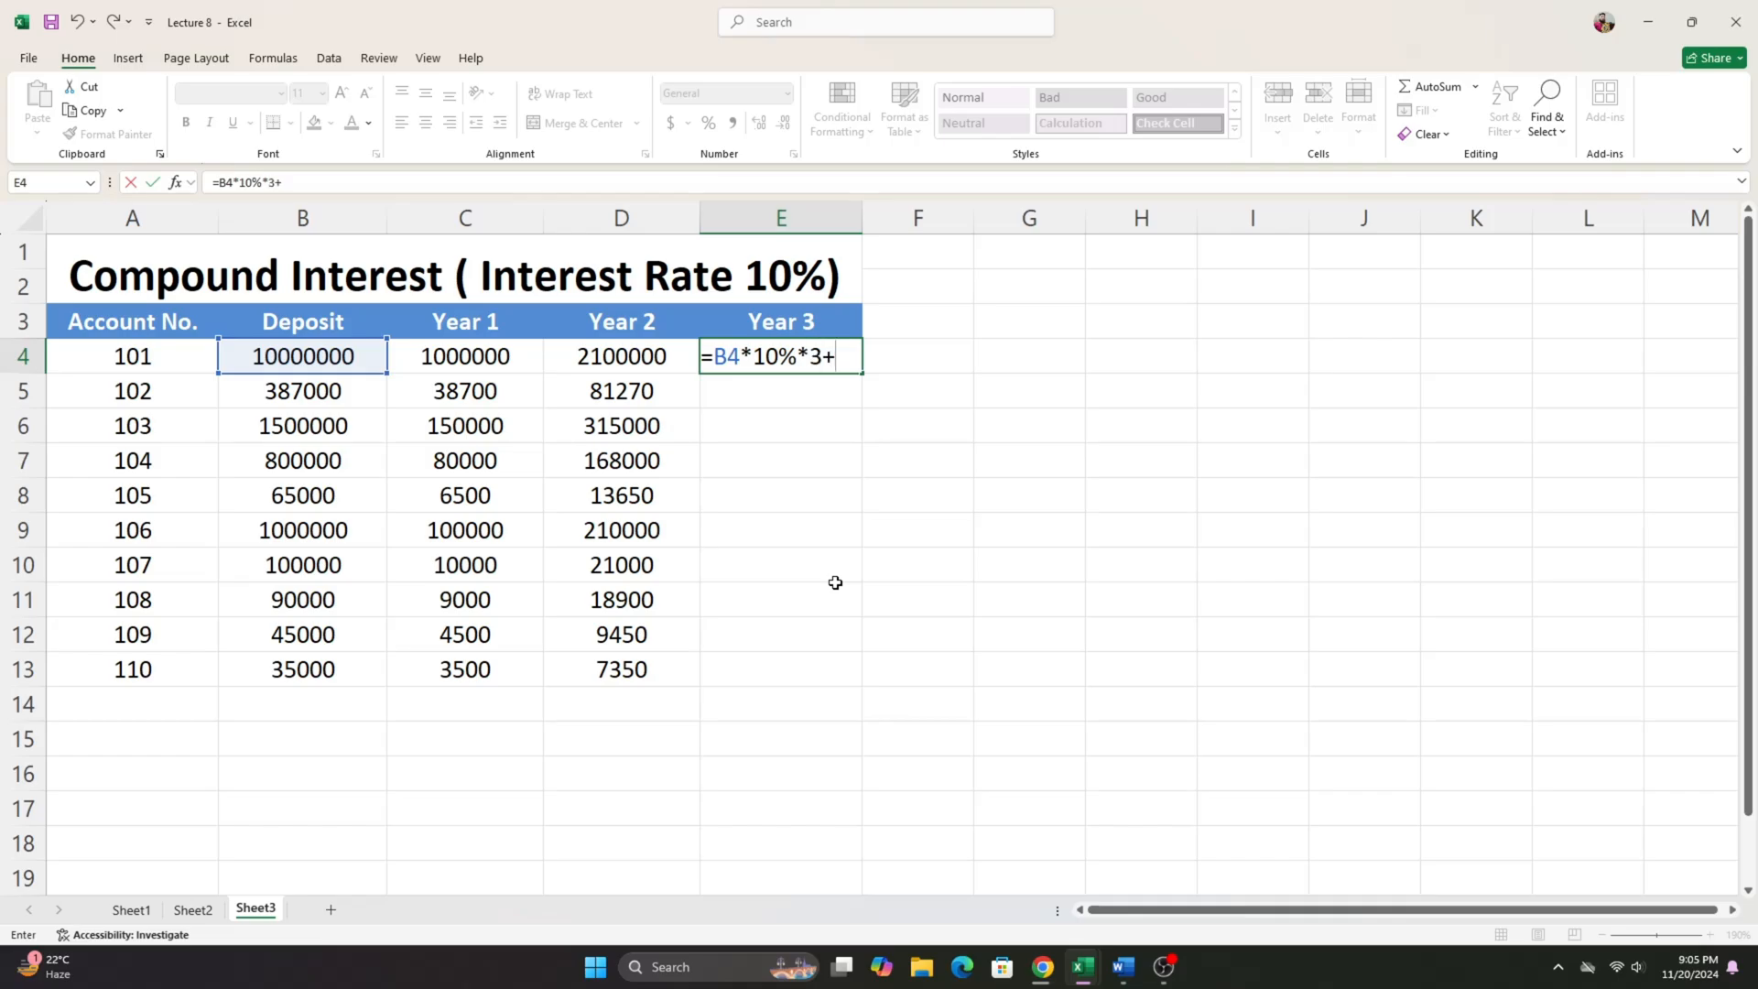
click(473, 358)
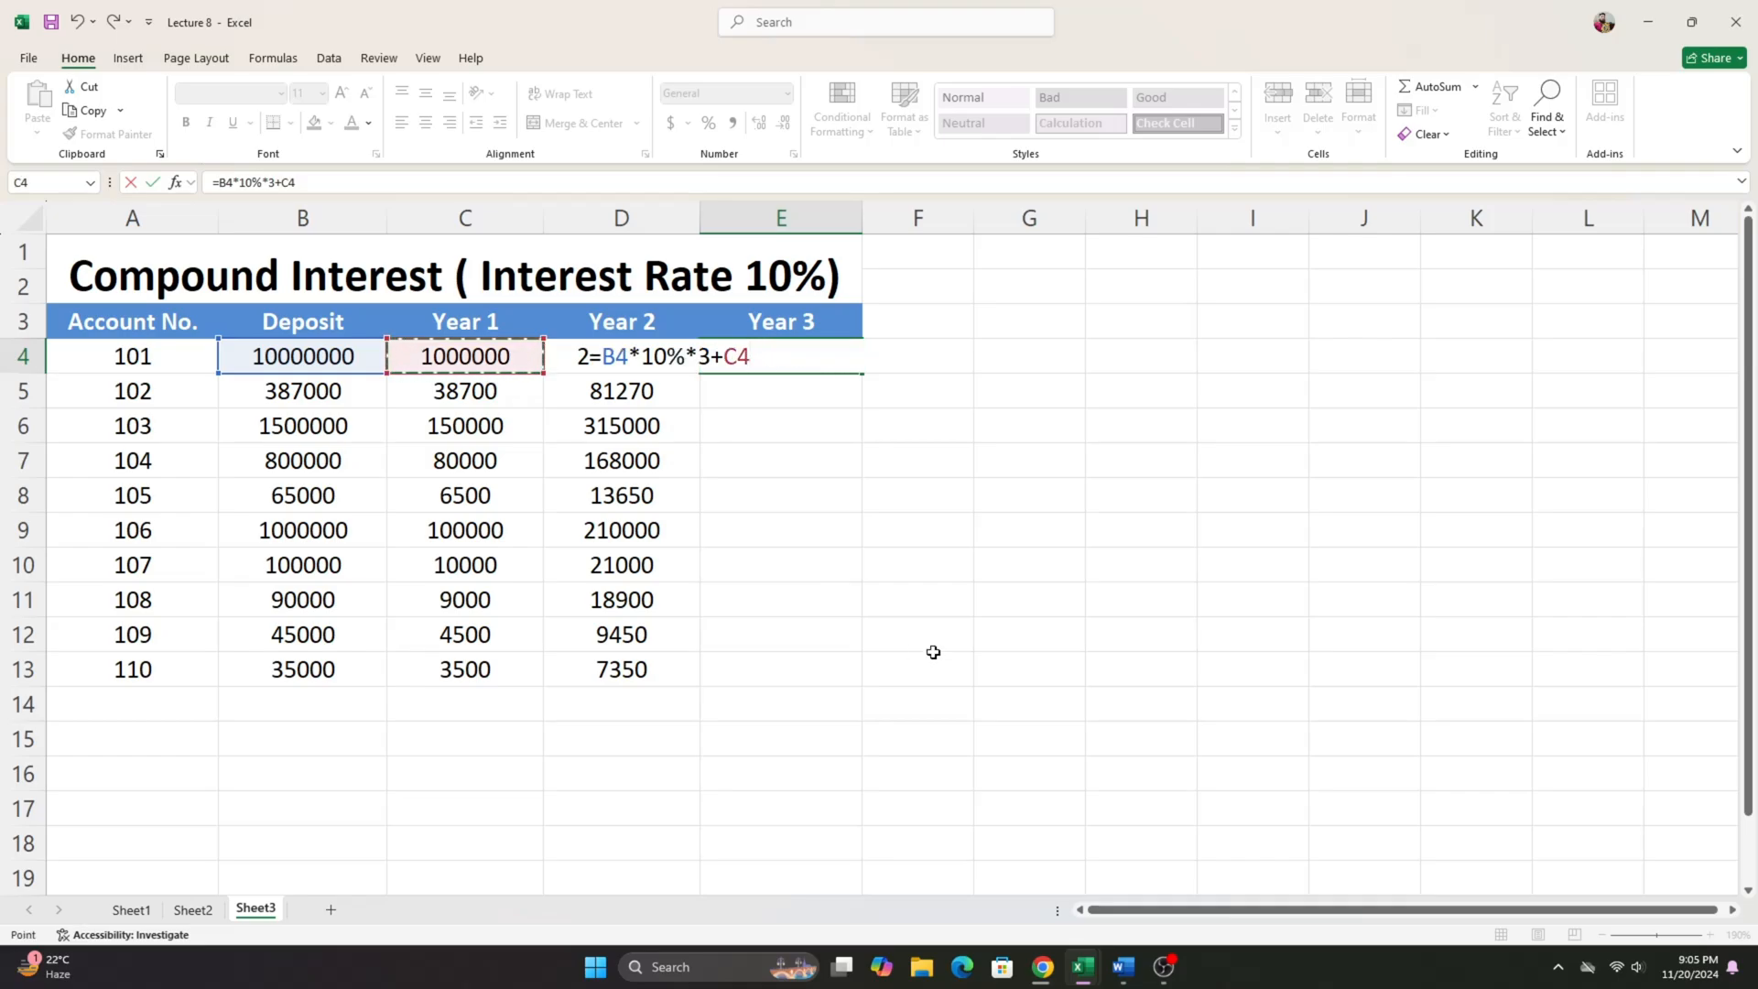
text(*10%*2+)
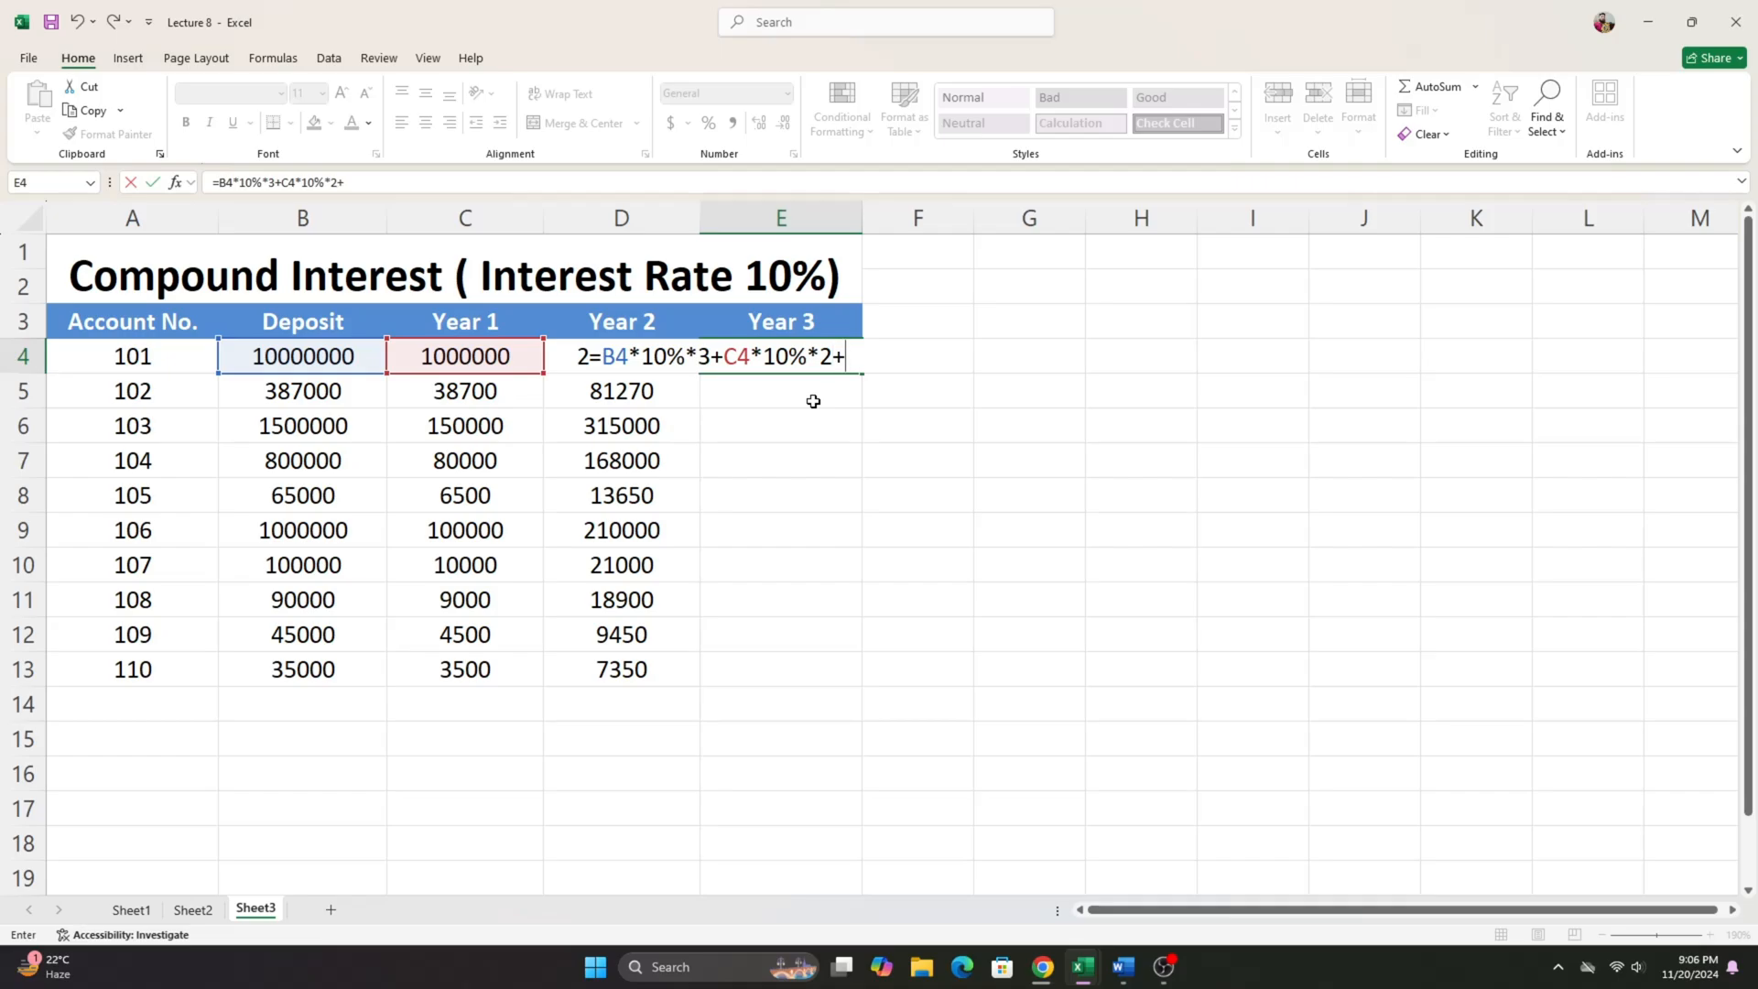
text(D4*1)
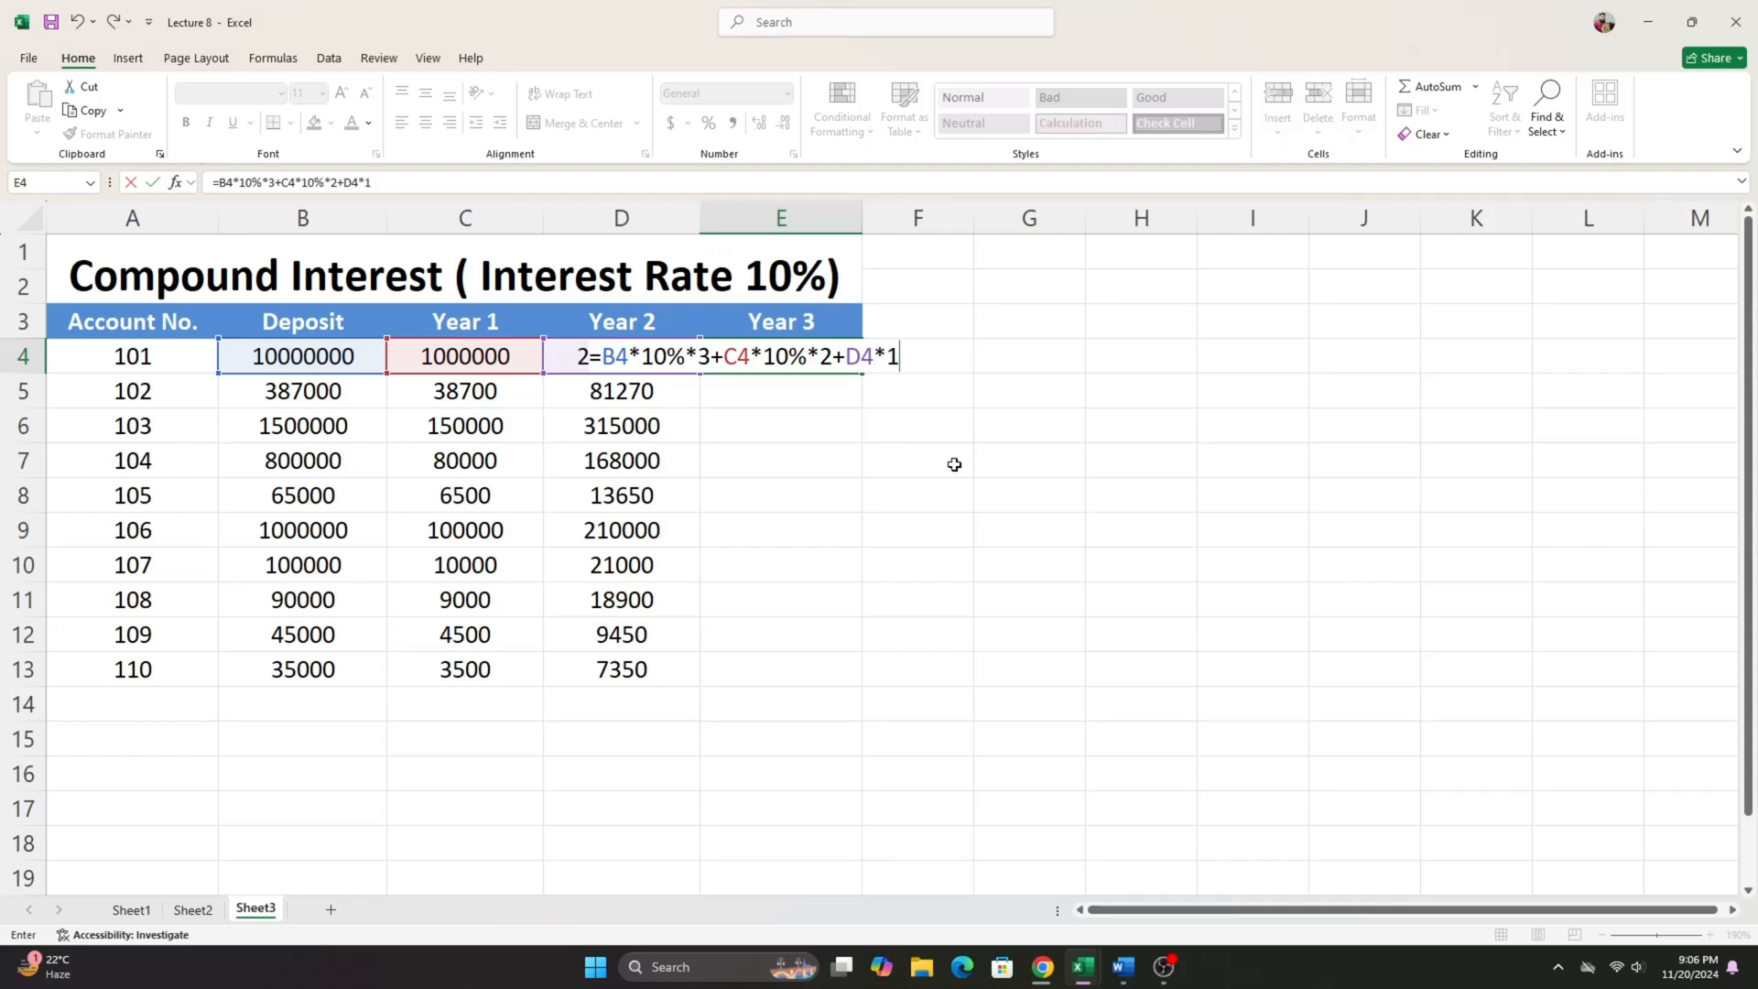
text(0%*1)
key(Return)
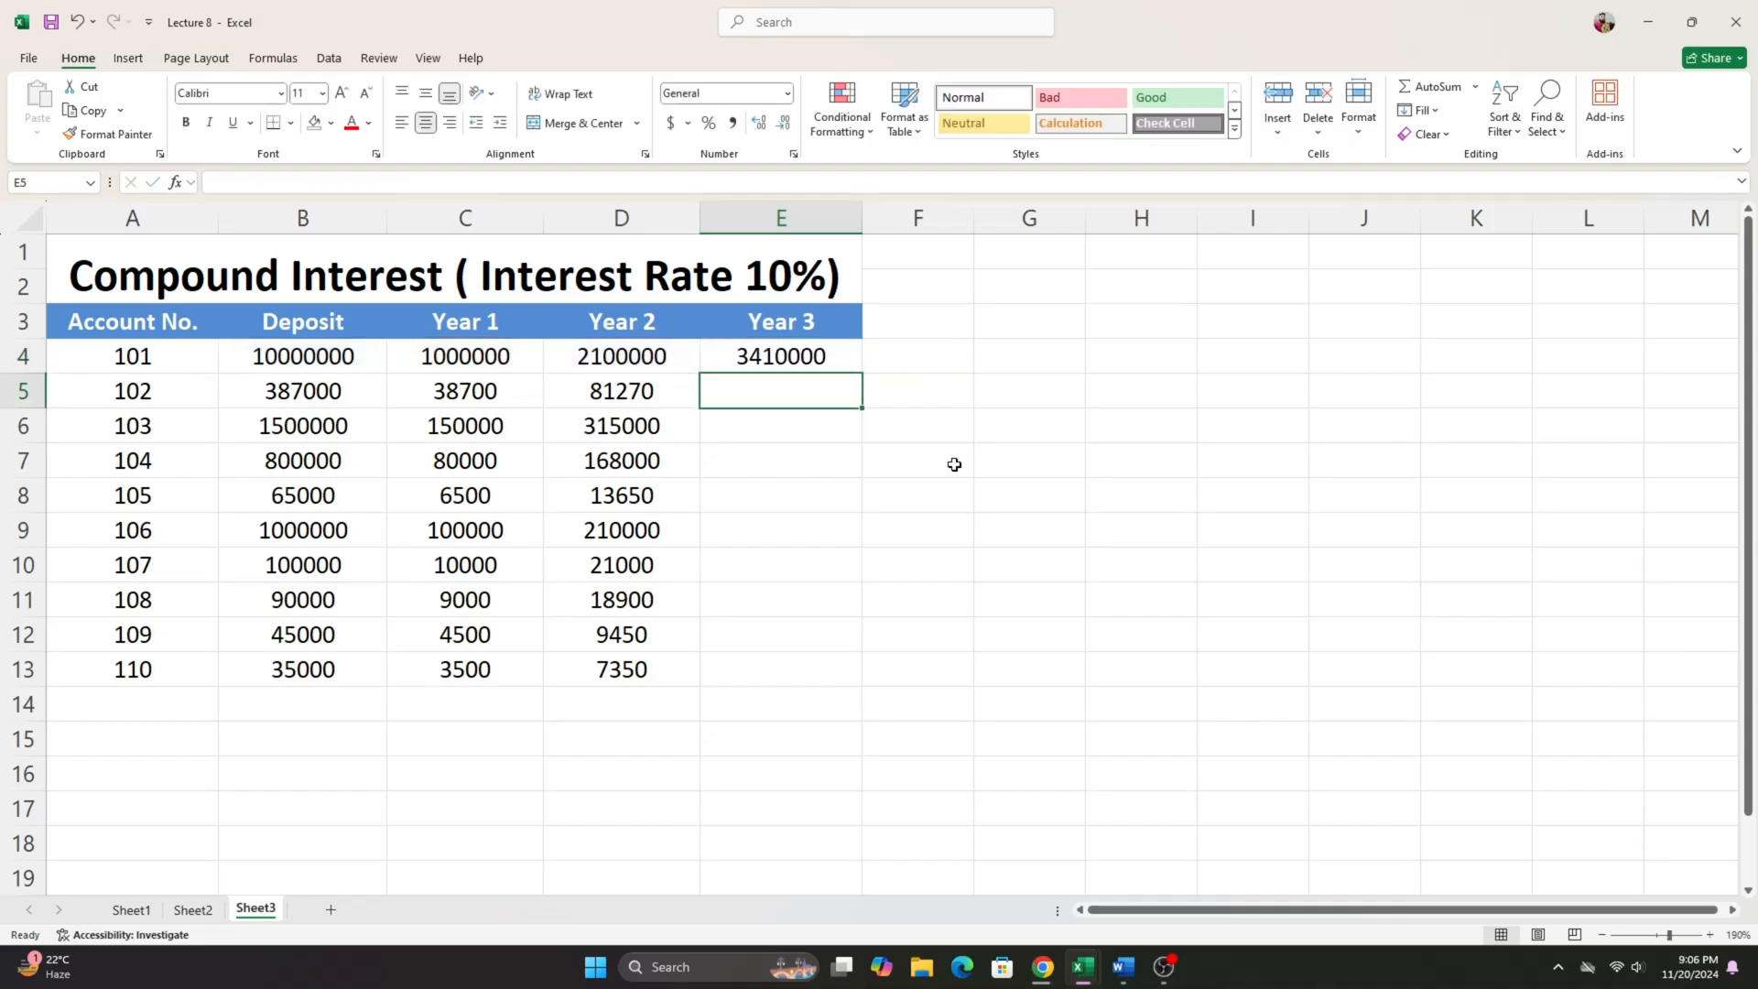
- Fill the Year 3 interest formula from E4 down to E13
click(746, 359)
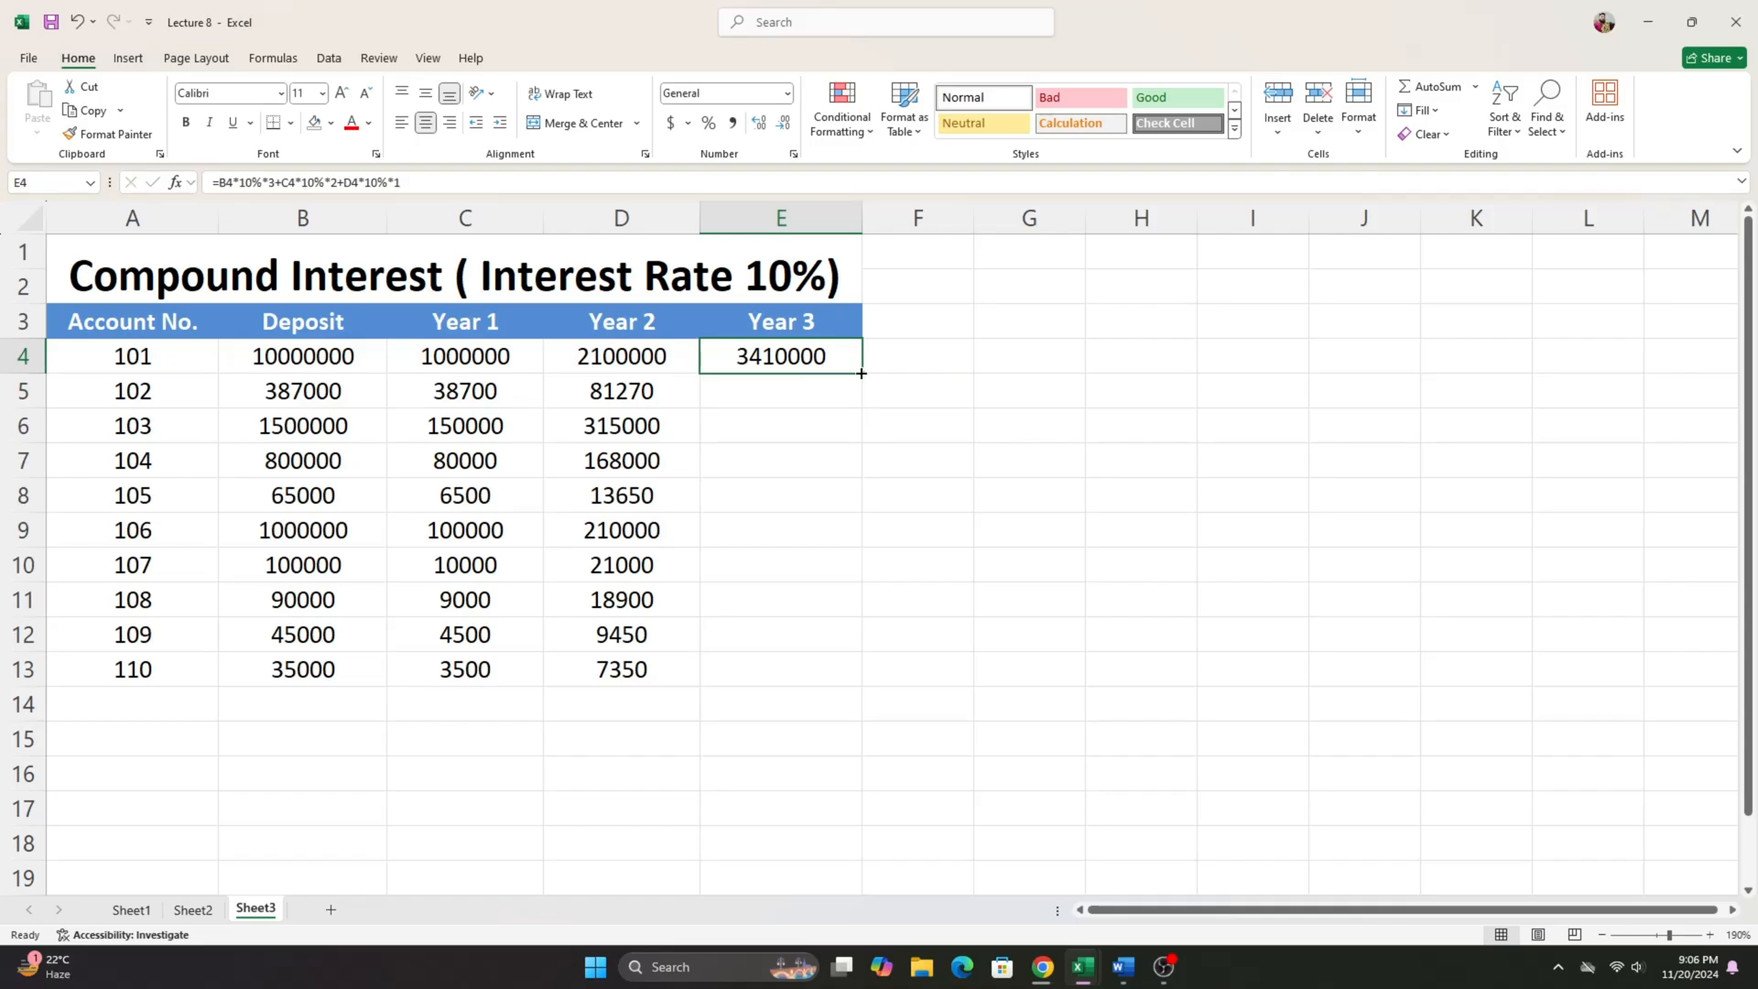
drag(860, 372, 865, 685)
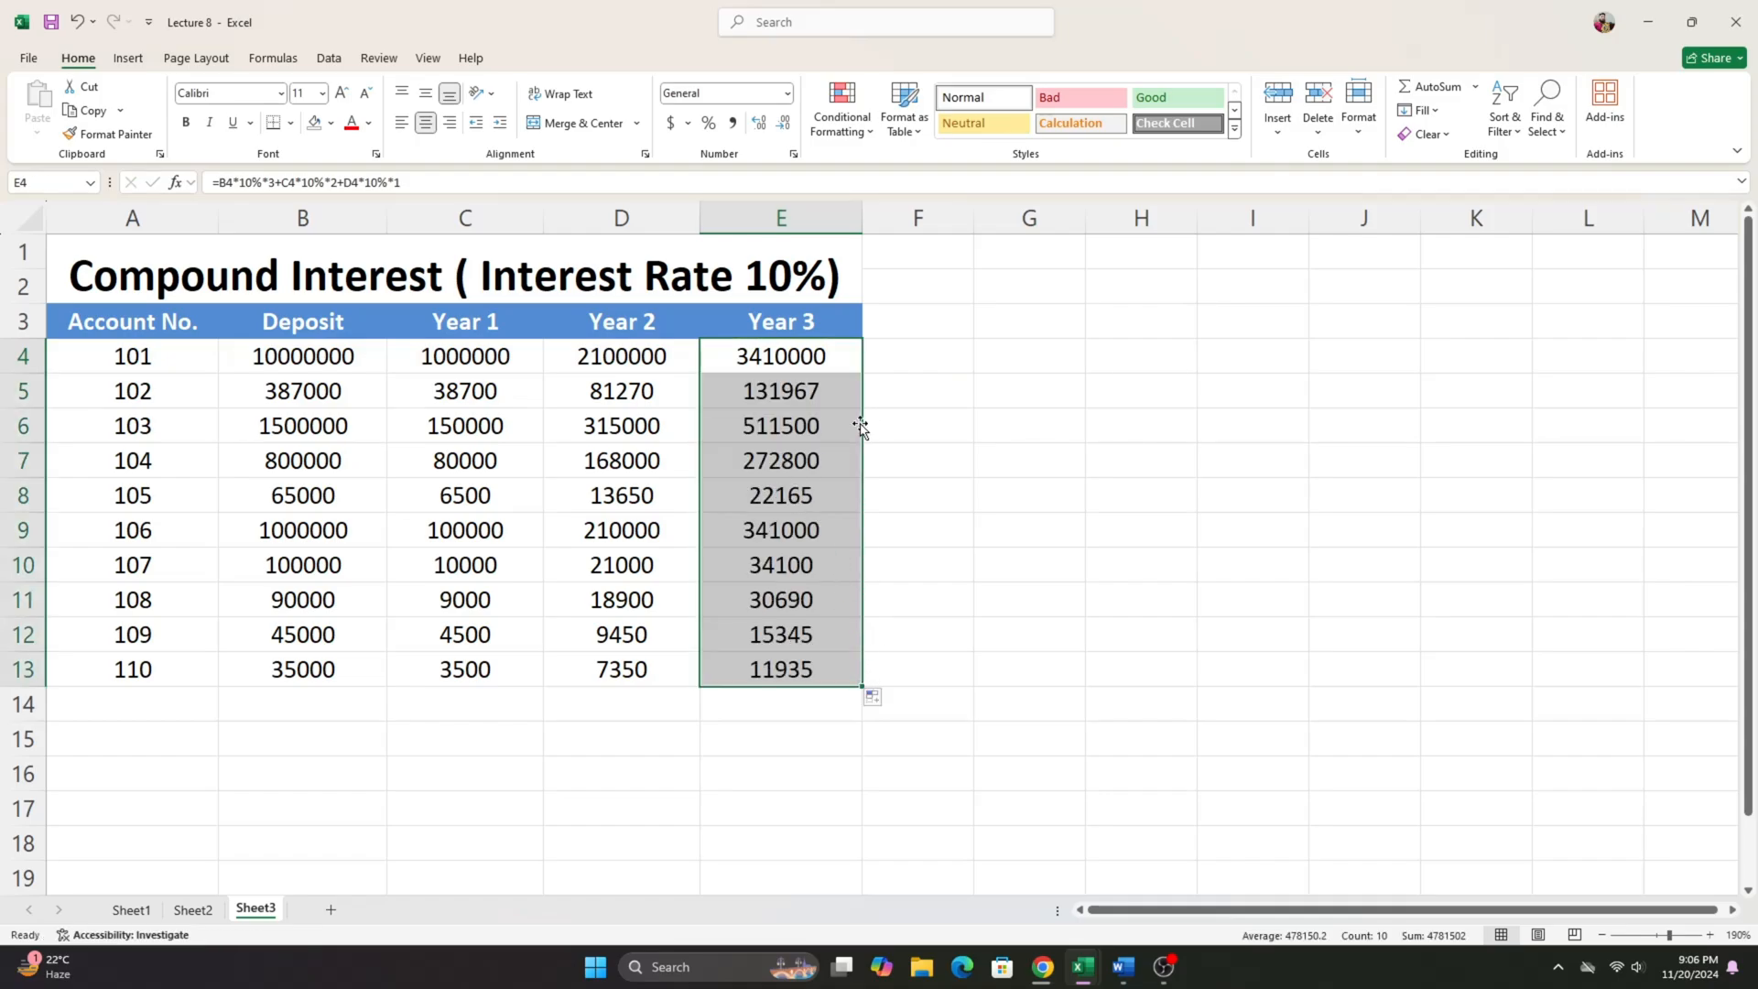
- Review the interest results in C4:E13, comparing account 101's Year 1, Year 2 and Year 3 cells and inspecting the formula in D4
drag(448, 359, 805, 674)
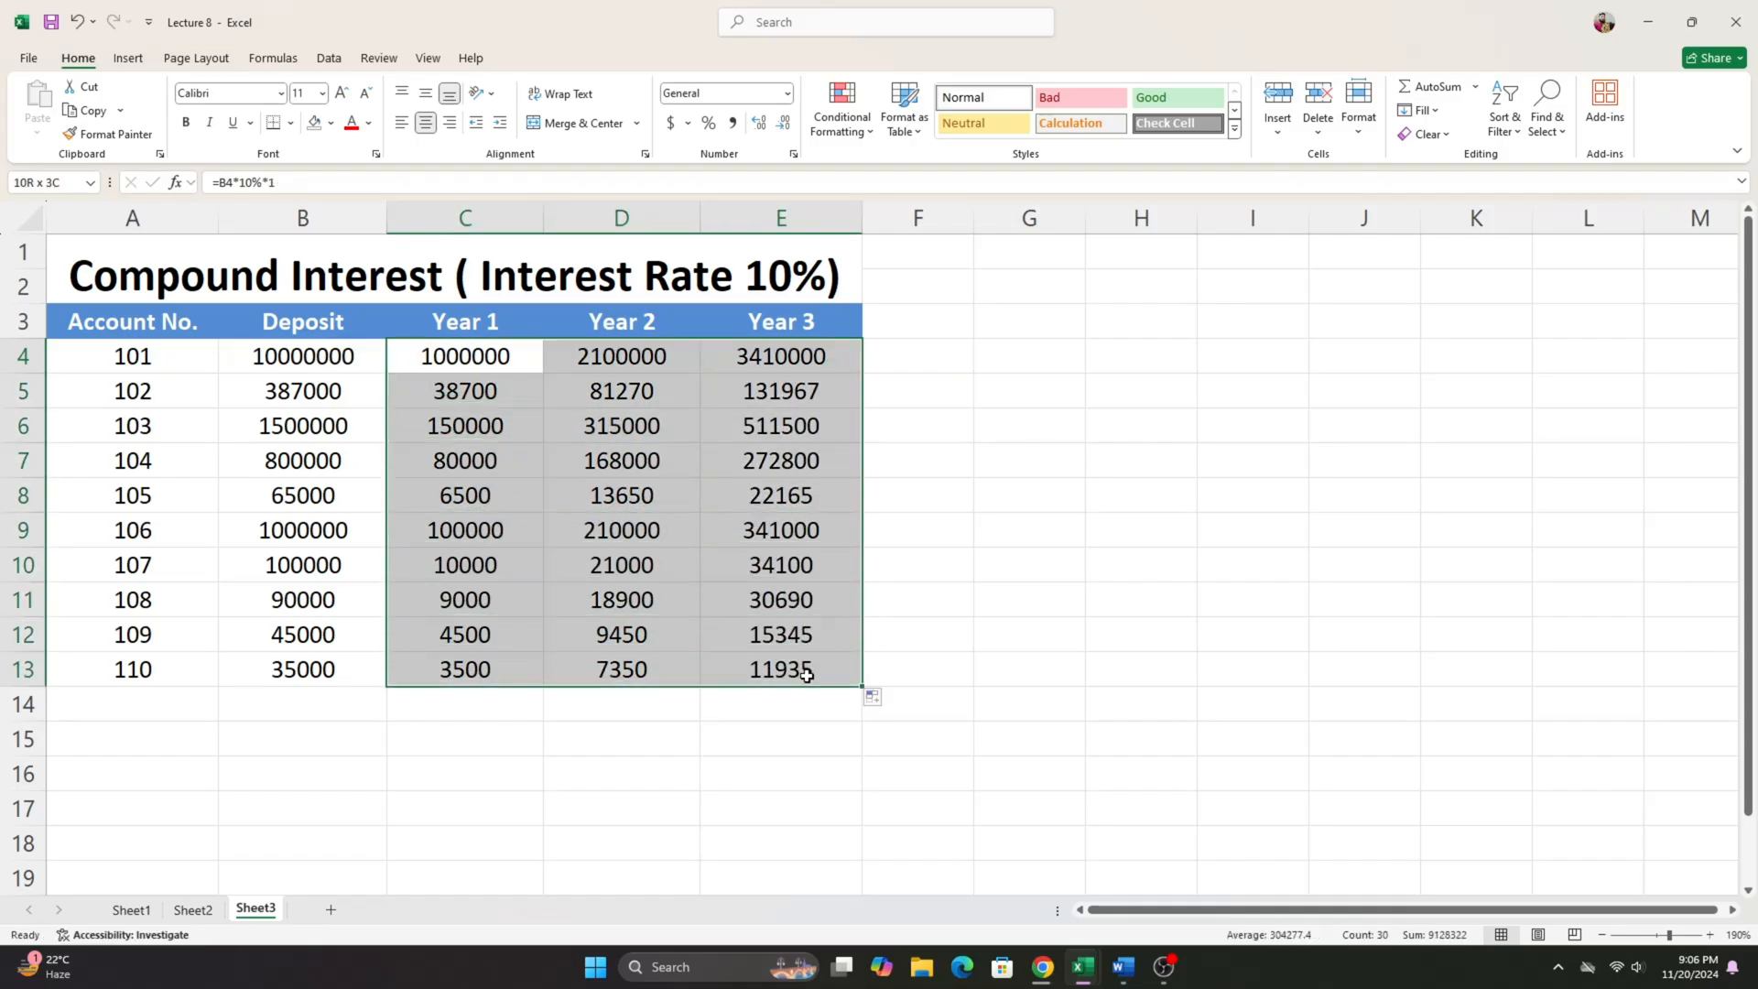
click(929, 353)
drag(837, 355, 811, 675)
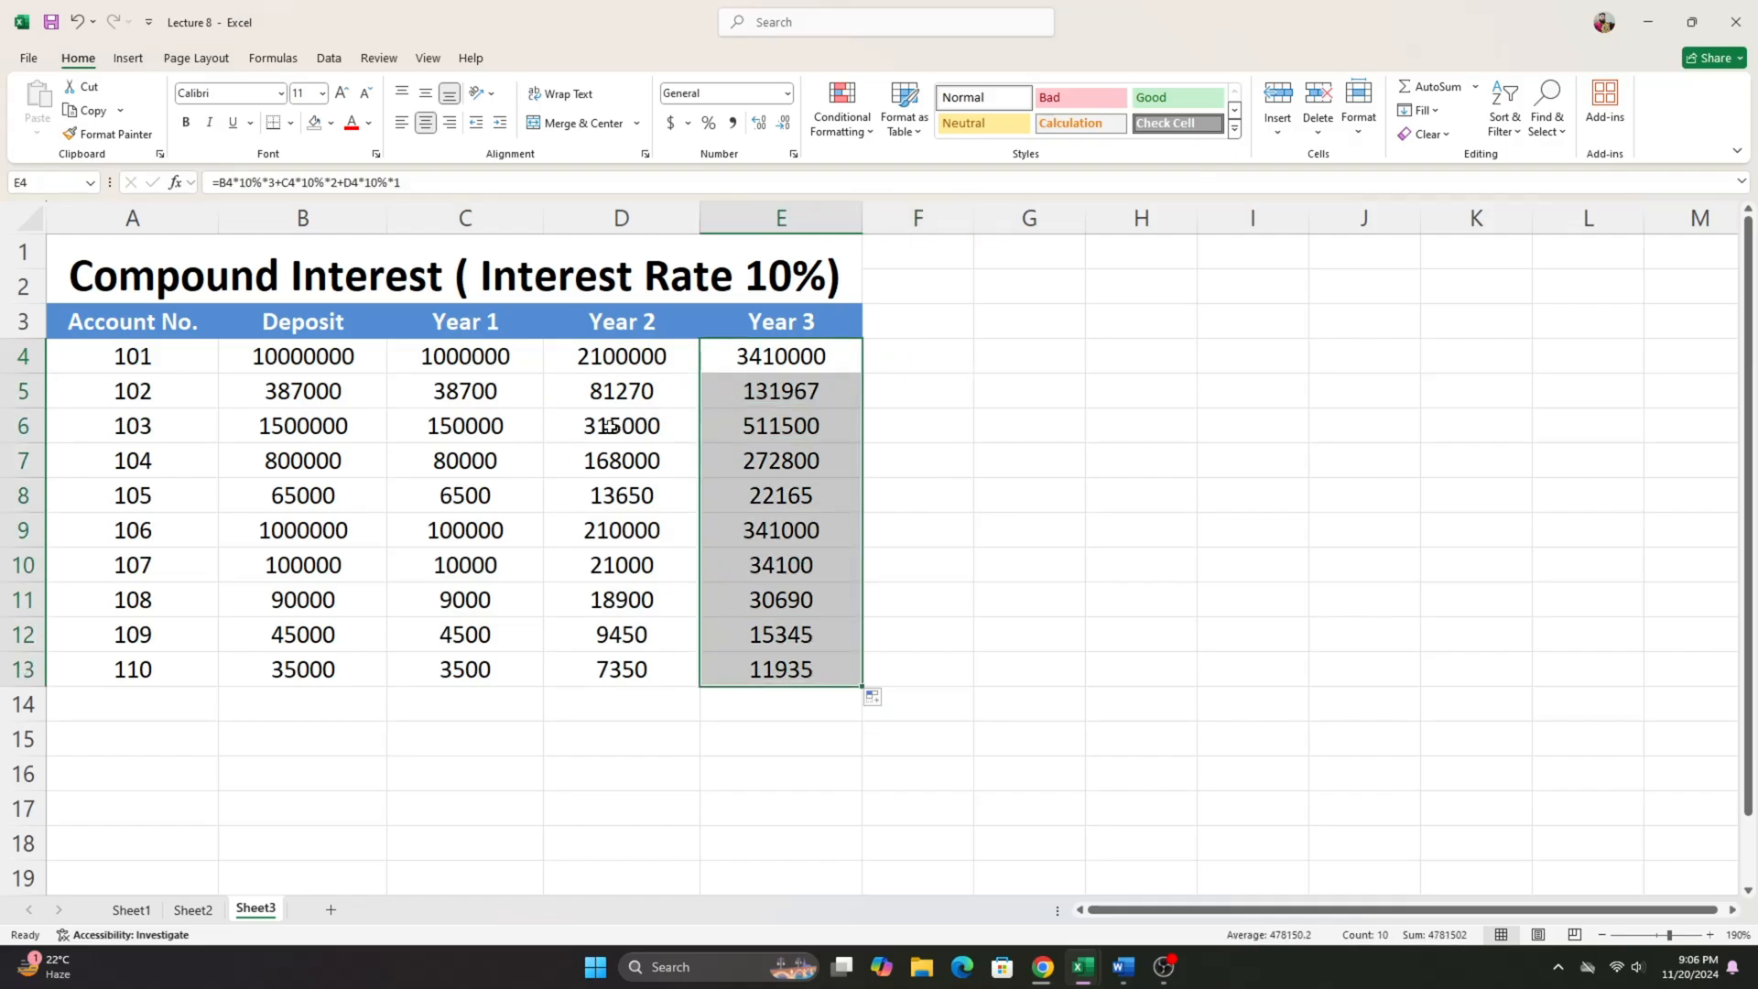
click(473, 353)
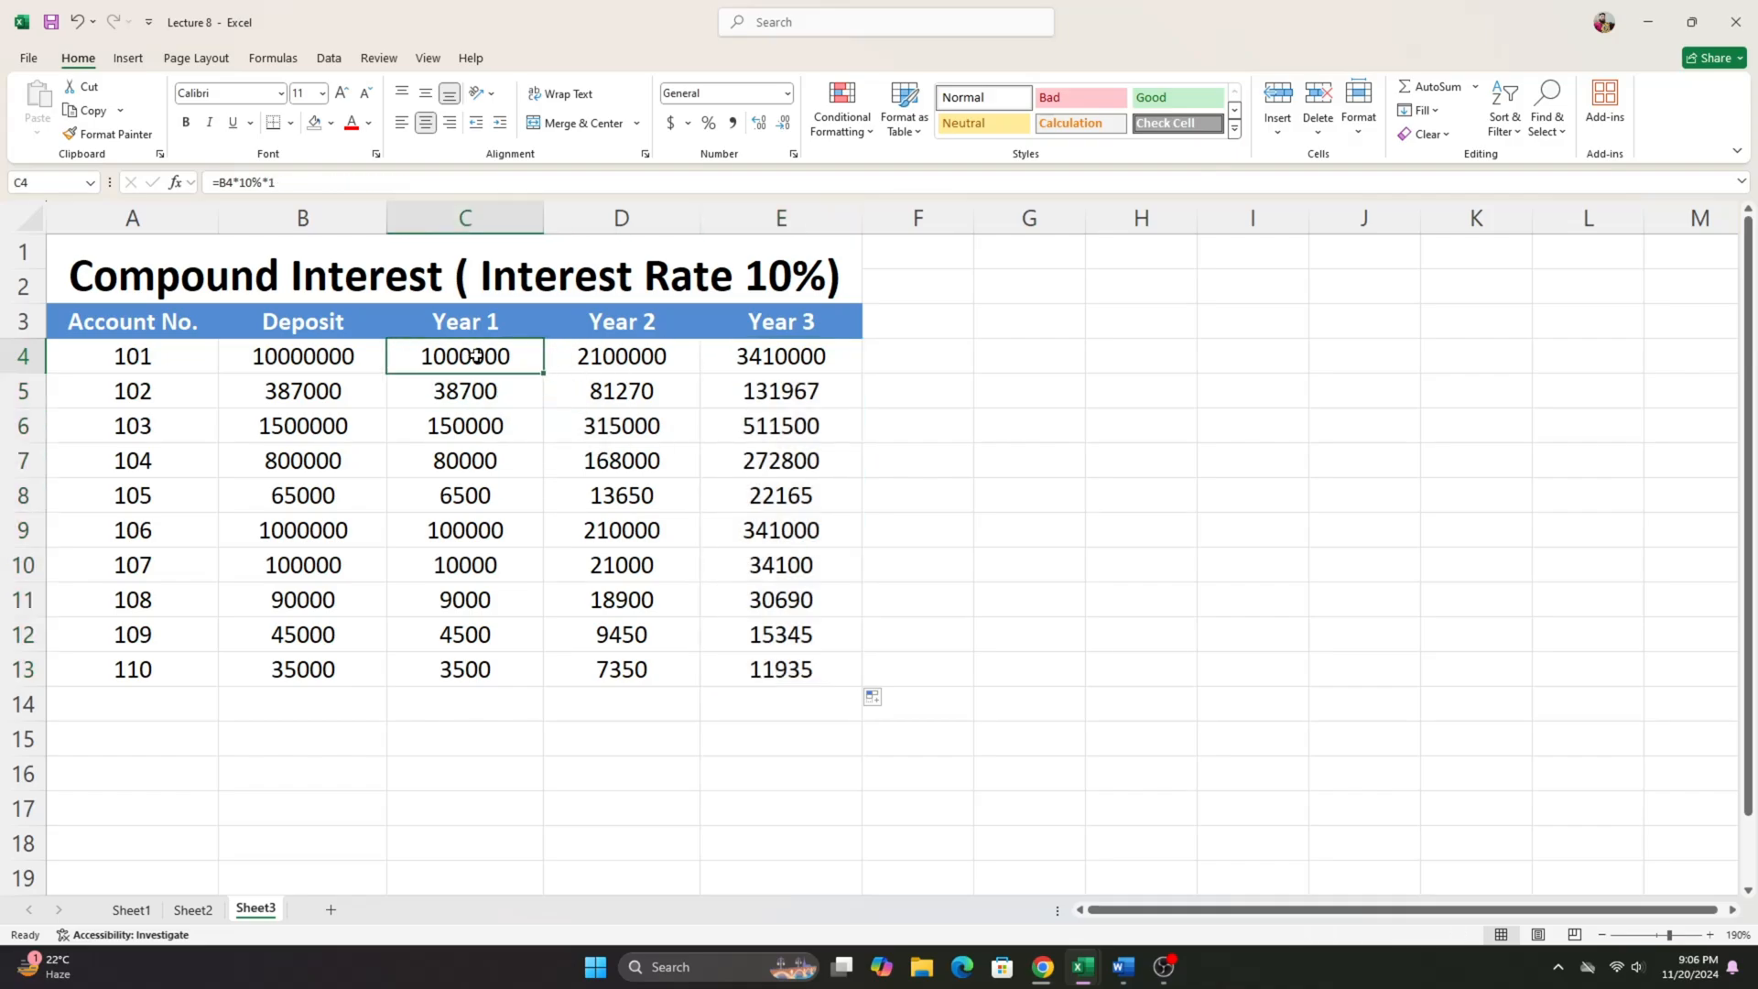
click(664, 356)
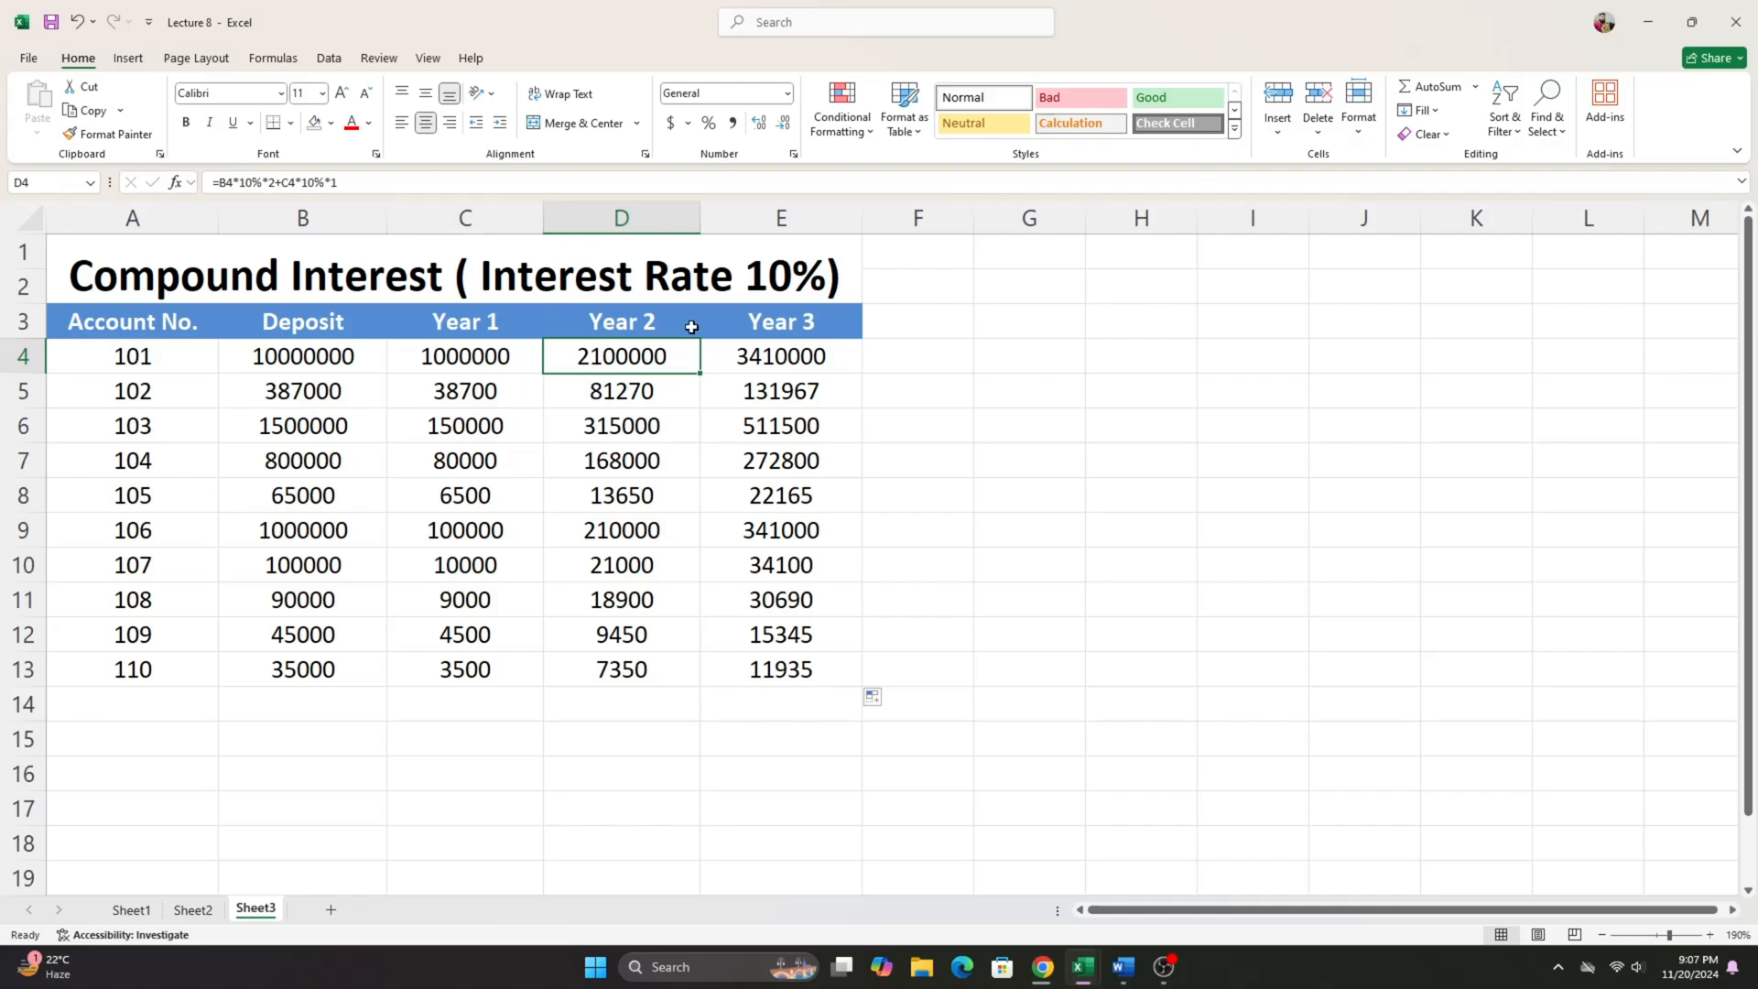
click(774, 349)
drag(478, 353, 615, 359)
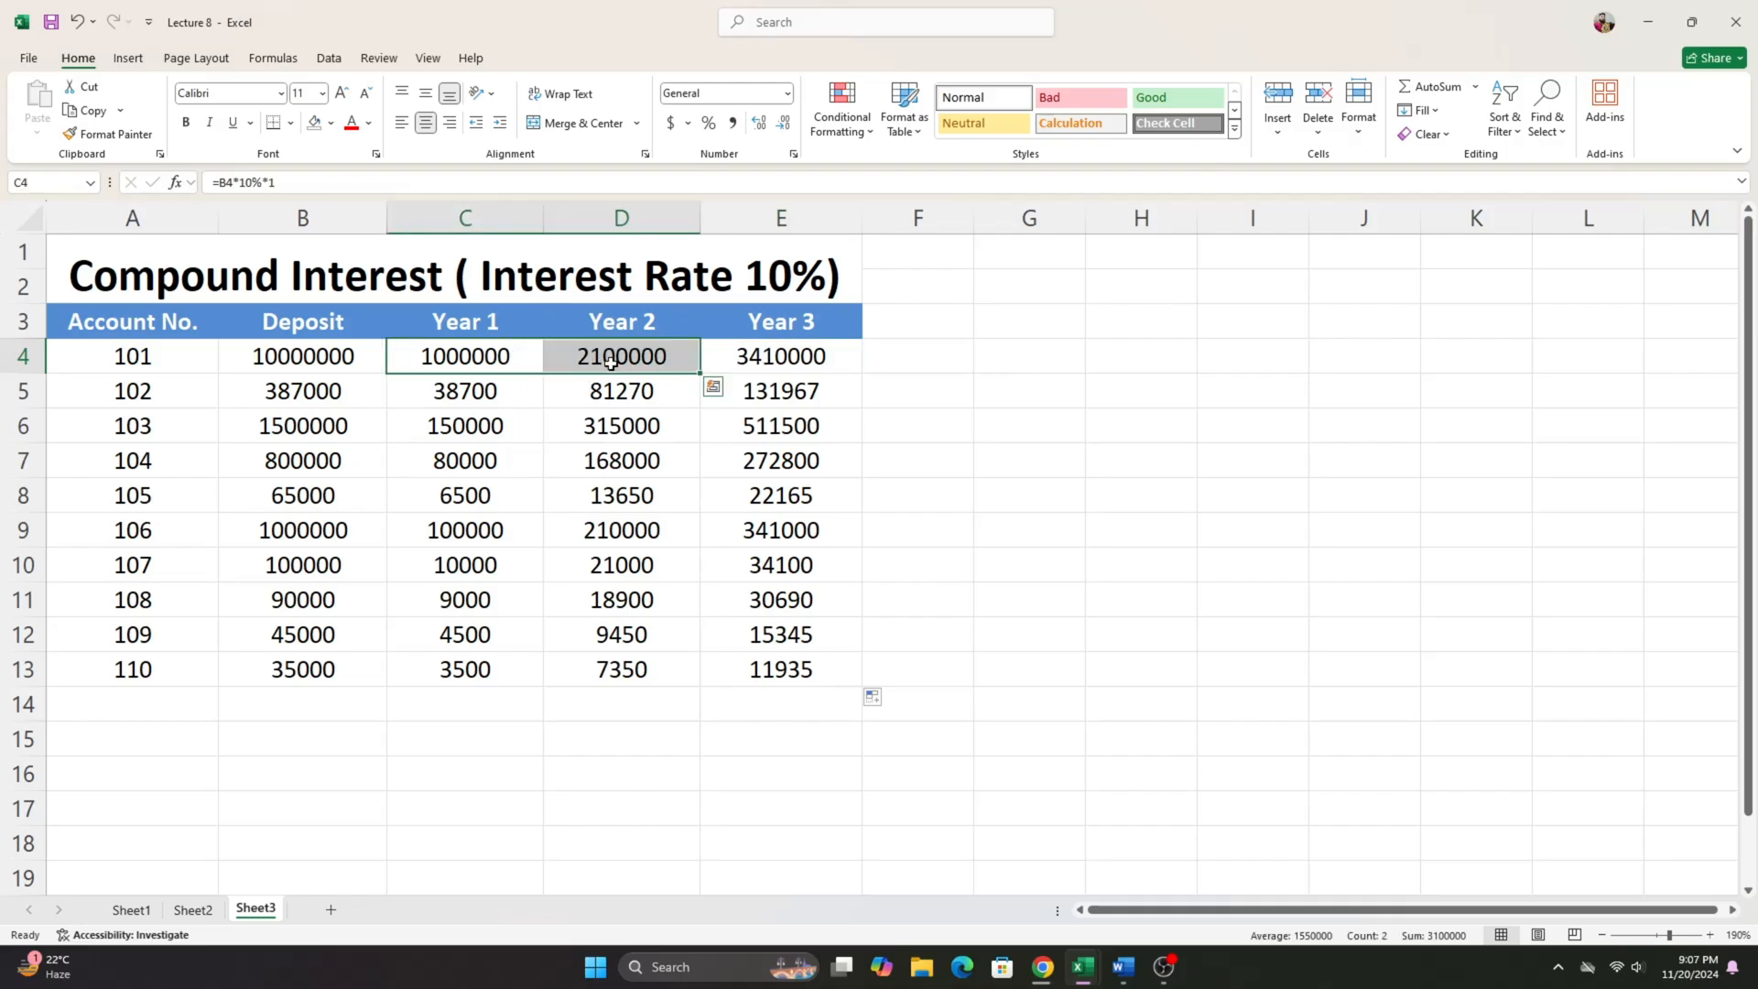
click(811, 356)
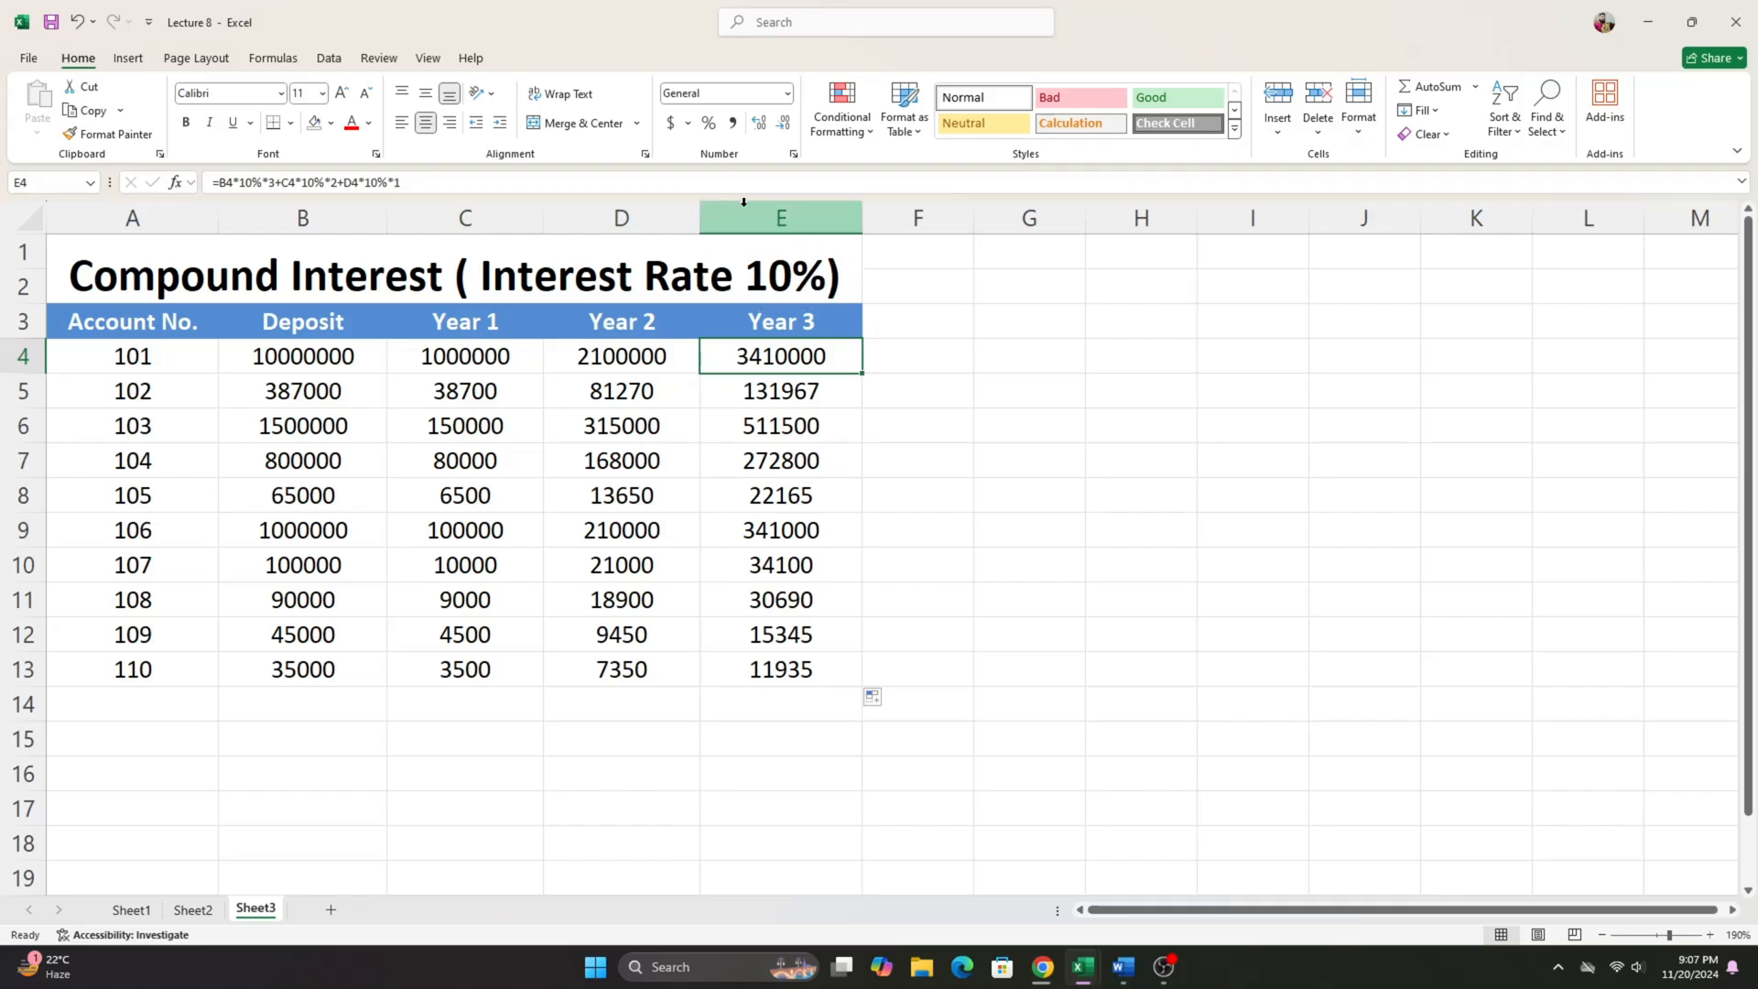
click(622, 357)
drag(486, 355, 737, 363)
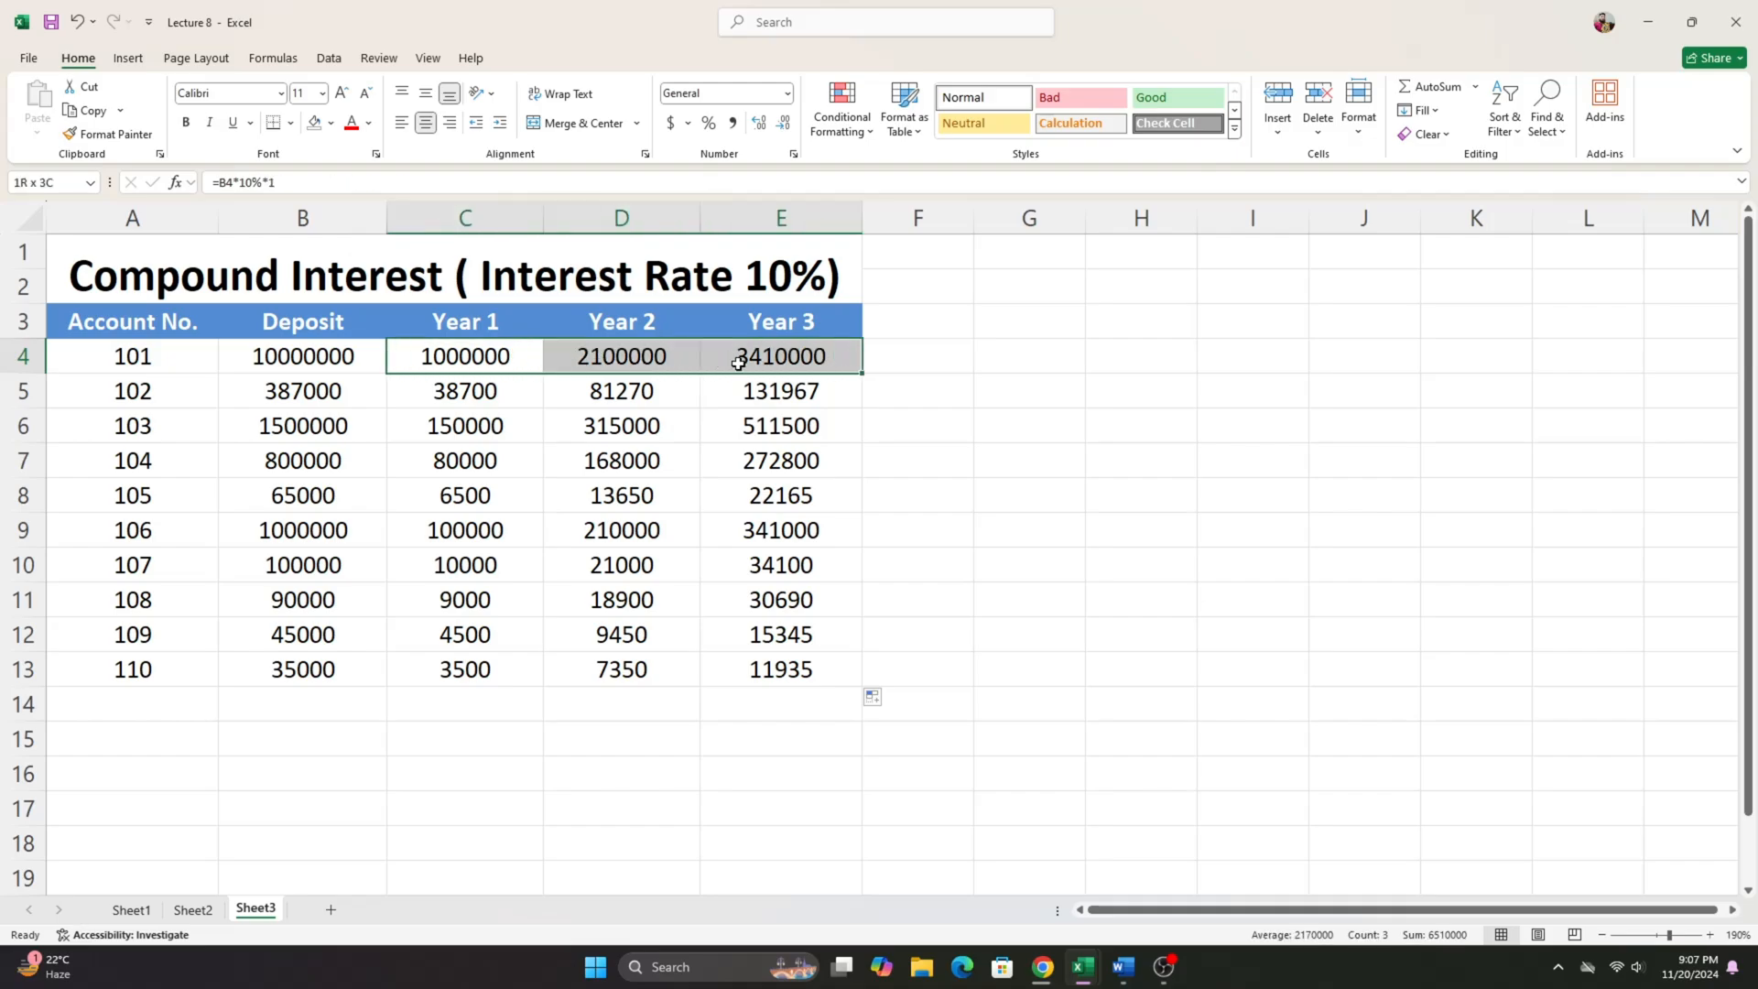
double_click(632, 366)
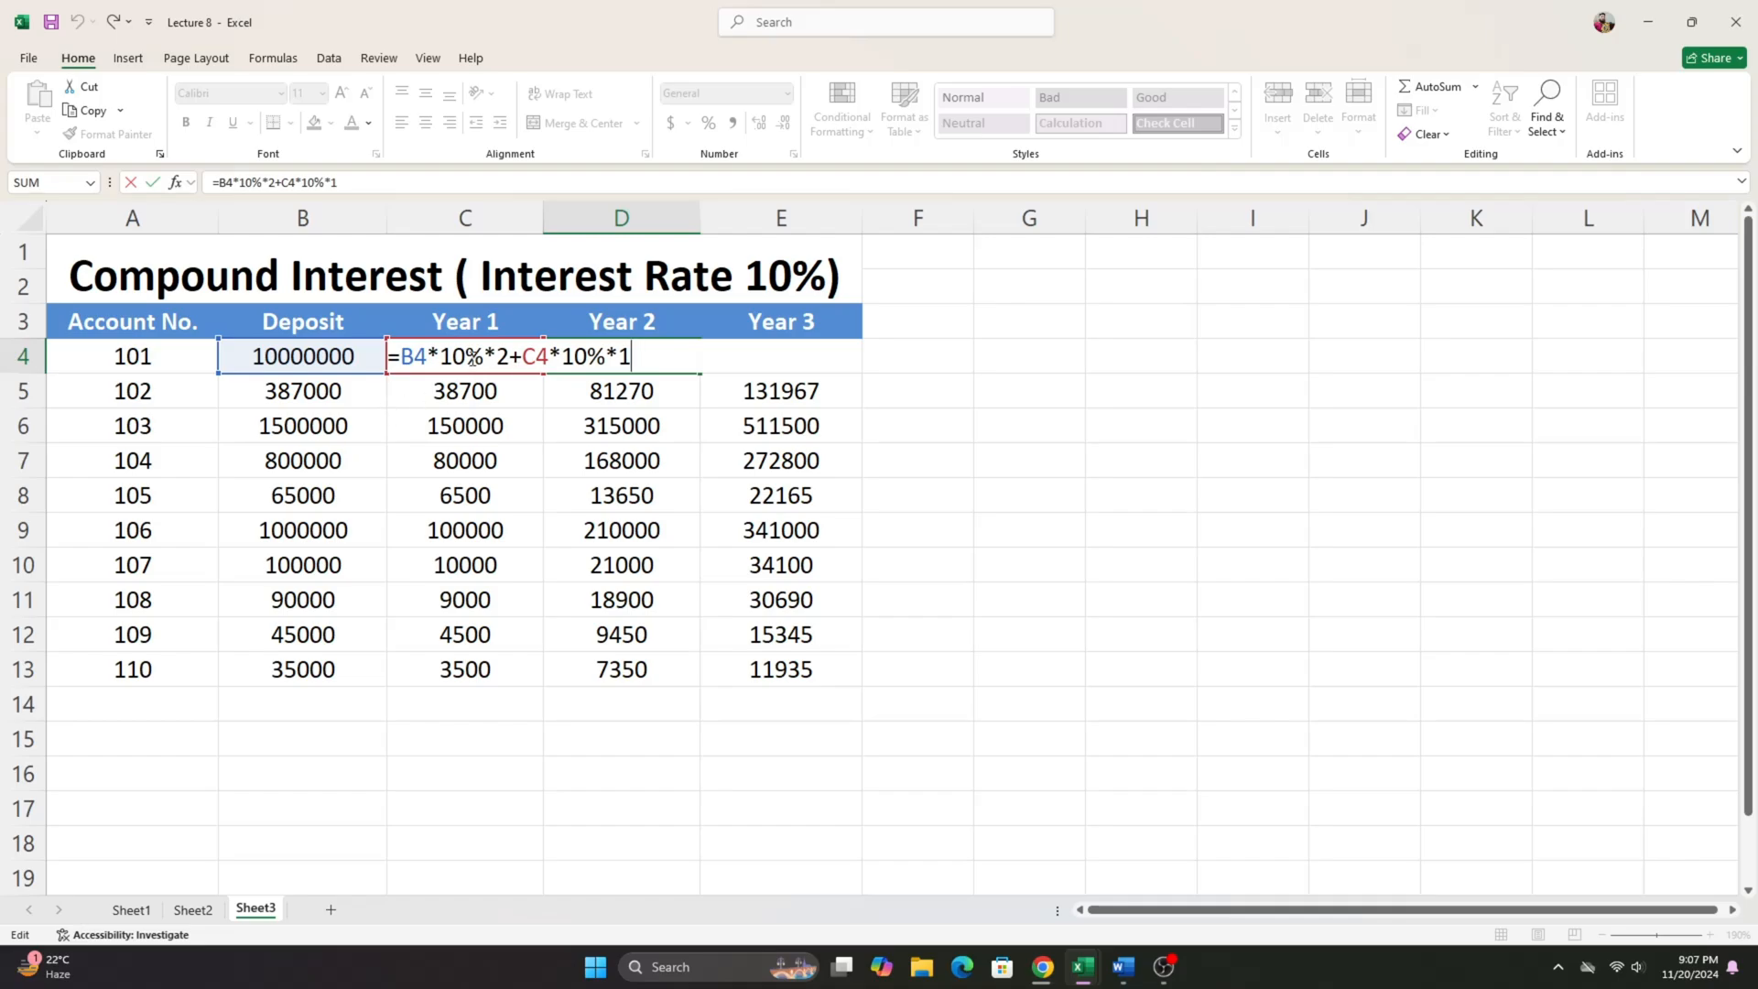
key(Return)
click(913, 355)
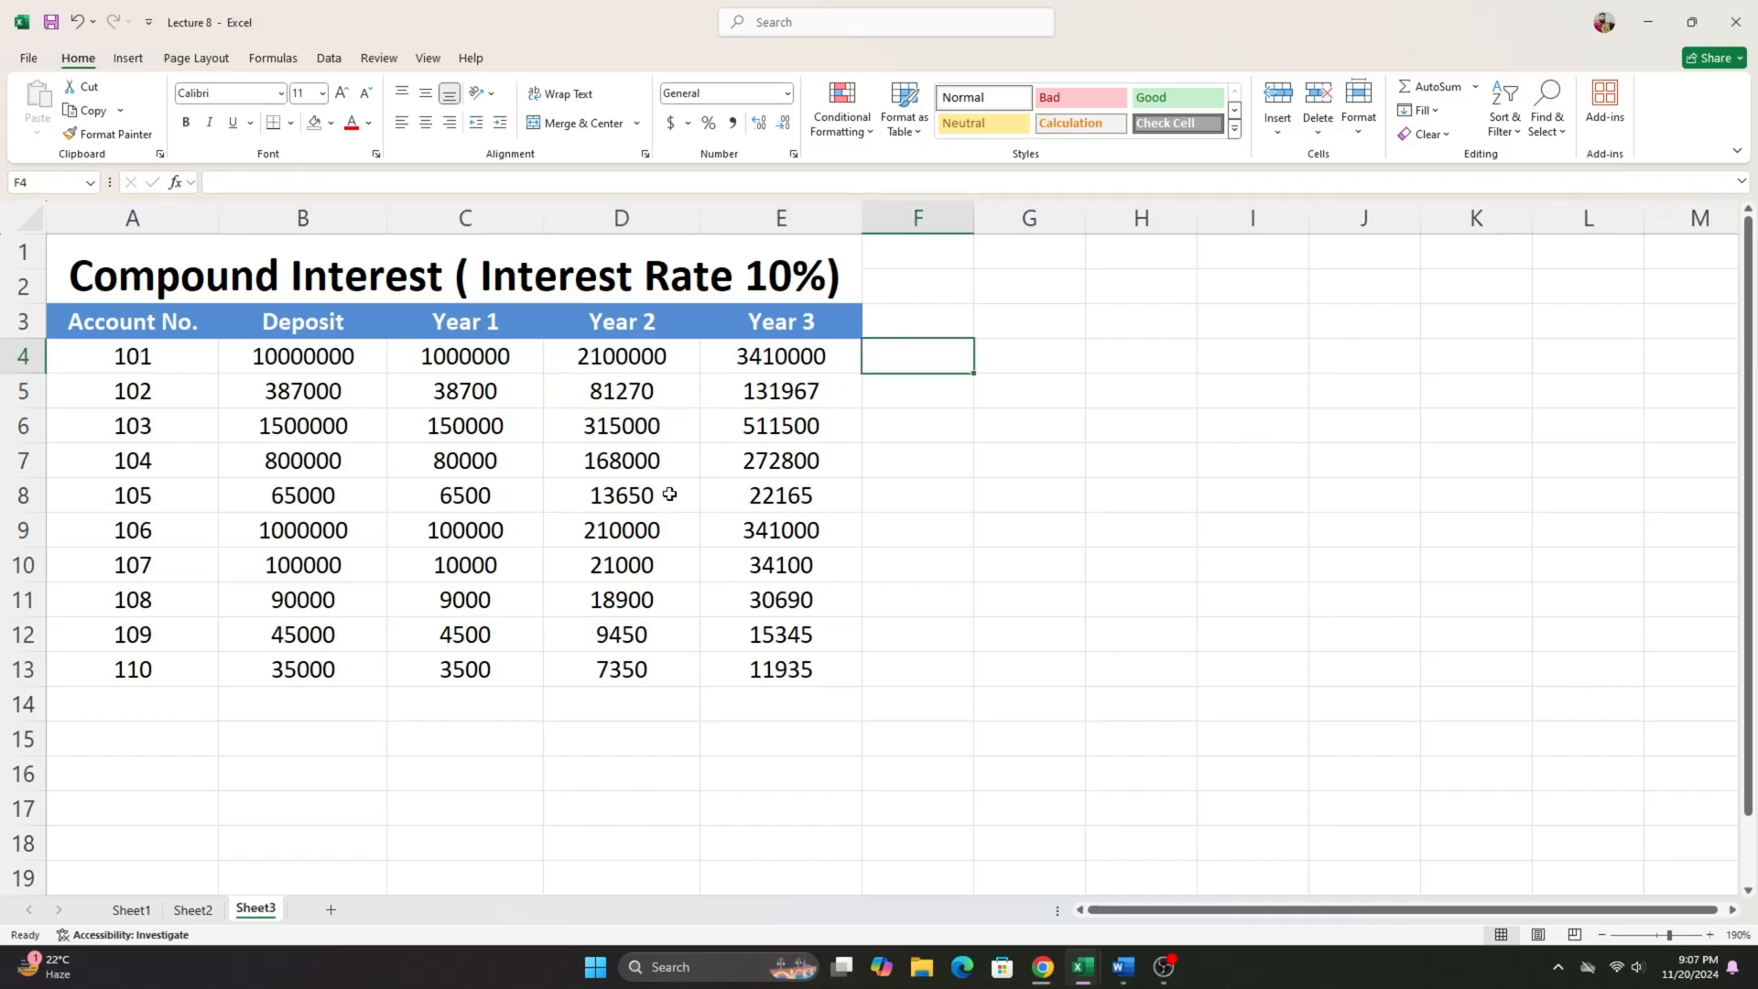
- Switch to the Lecture 9 workbook and examine the account table A2:G10 with its C, S and F account types
mouse_move(1082, 966)
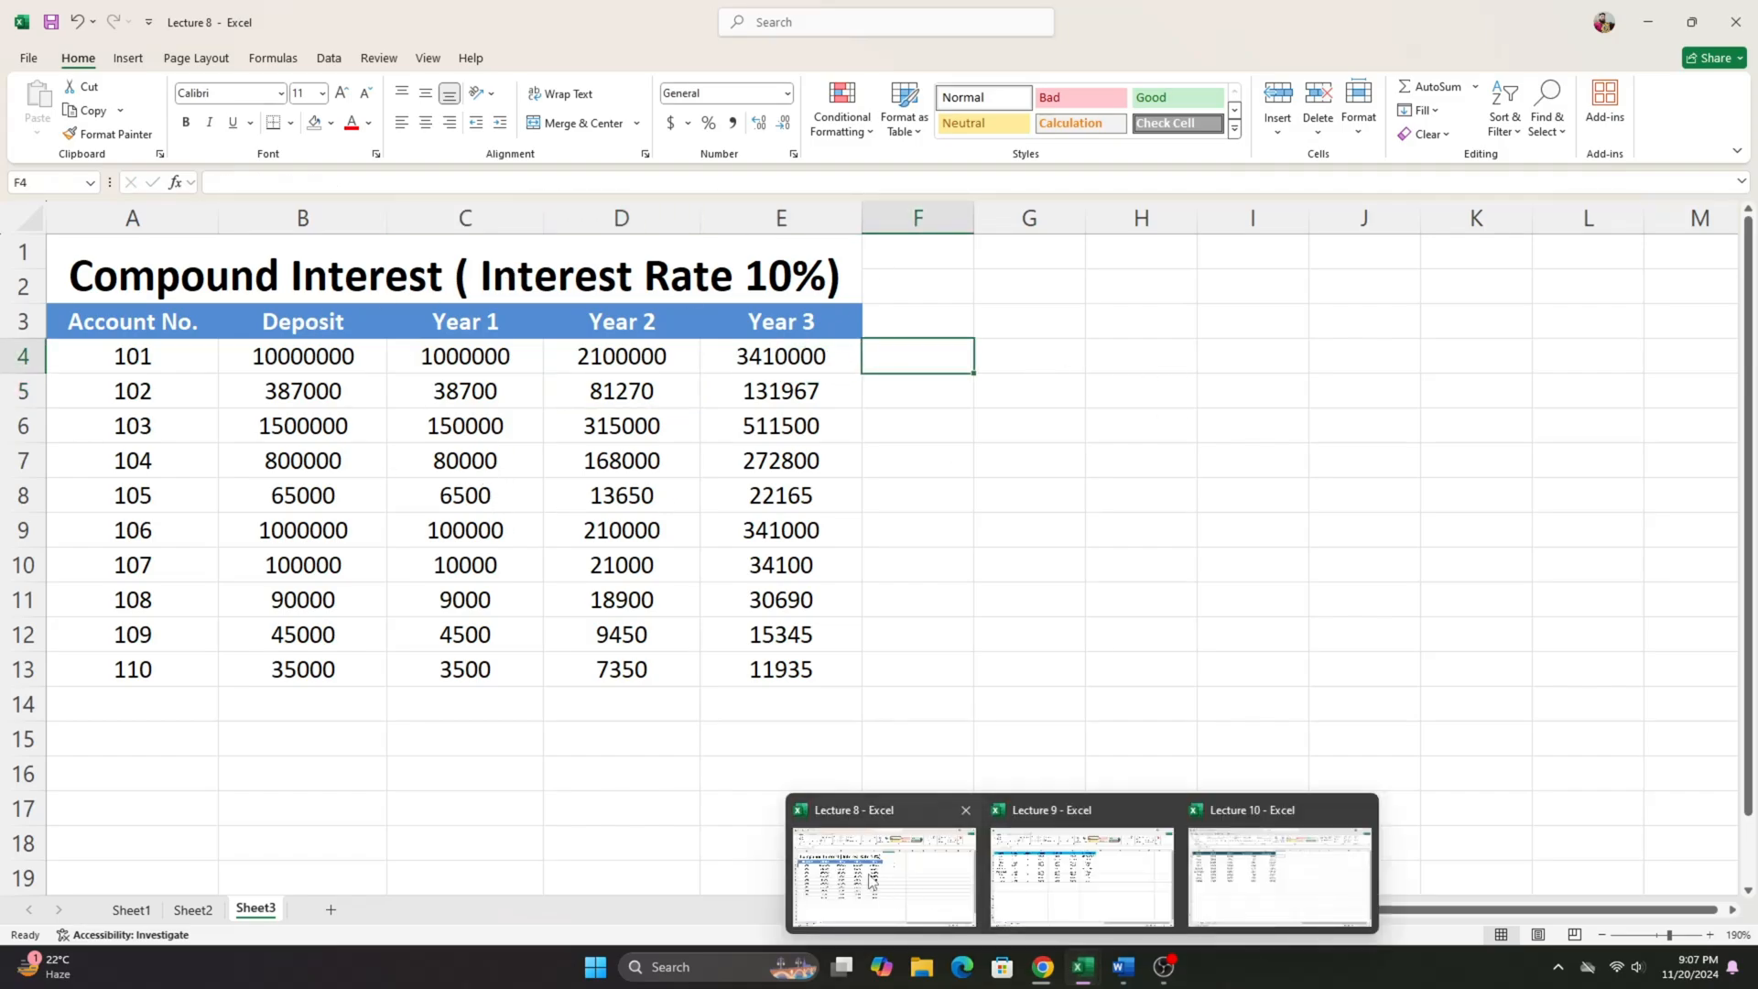
click(1083, 865)
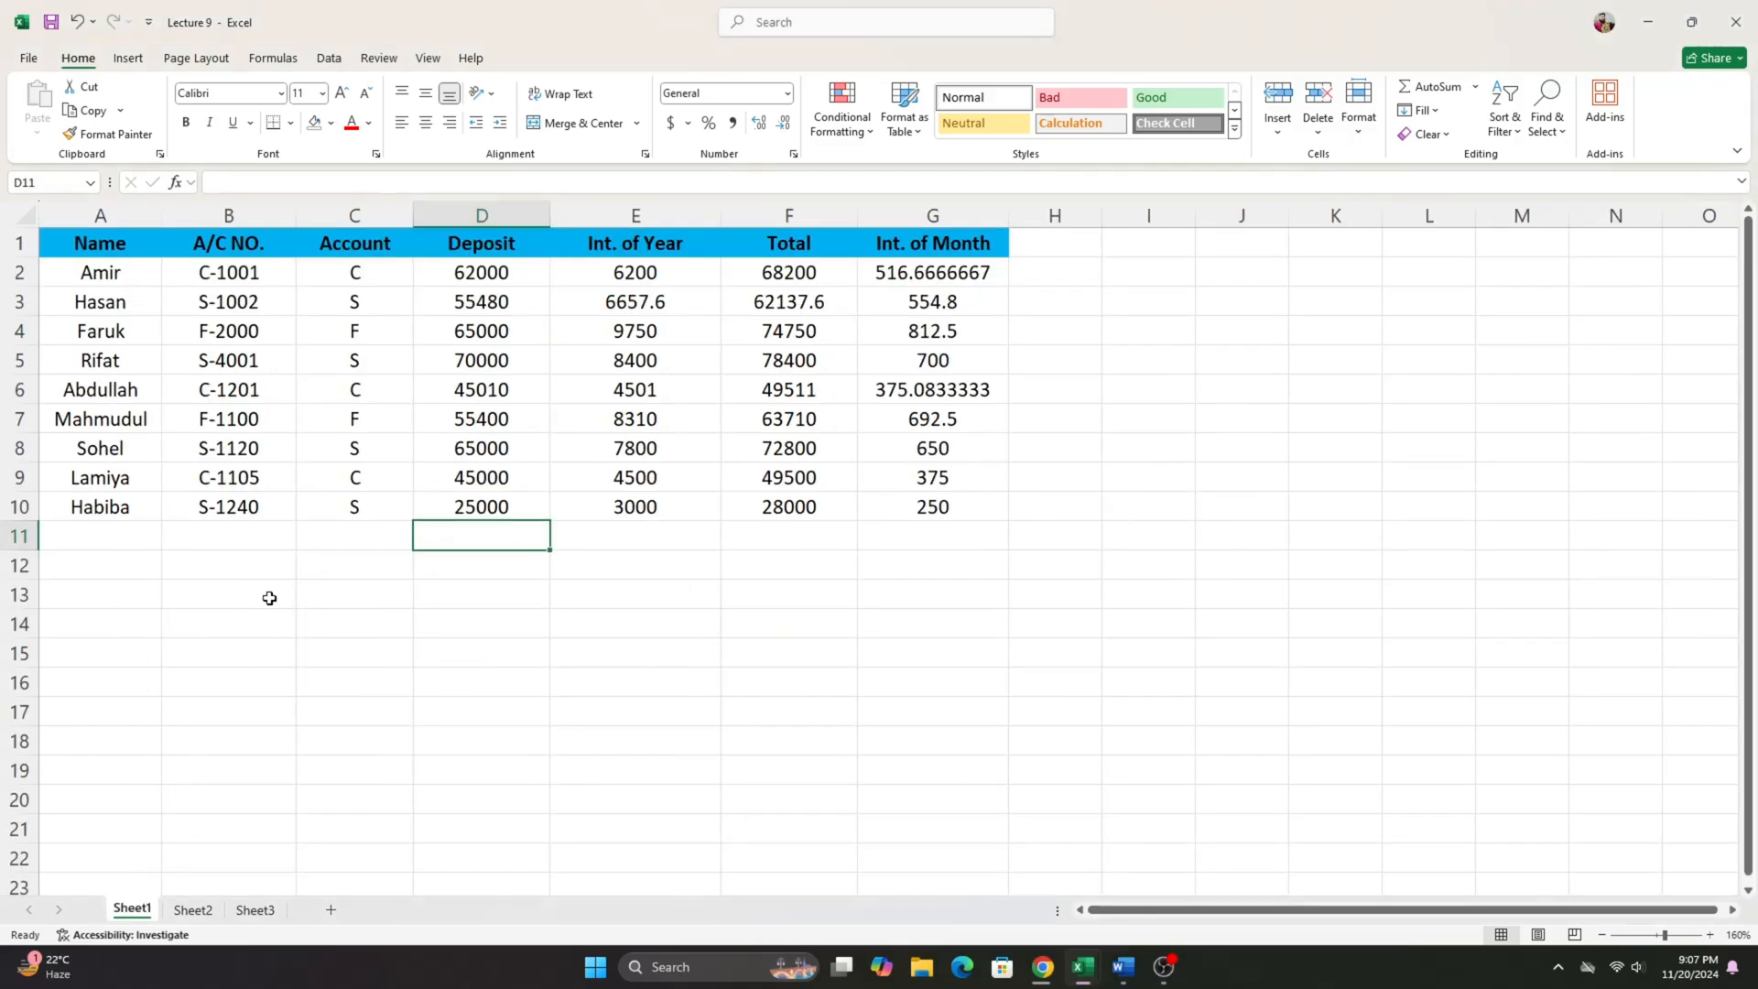
drag(127, 279, 902, 513)
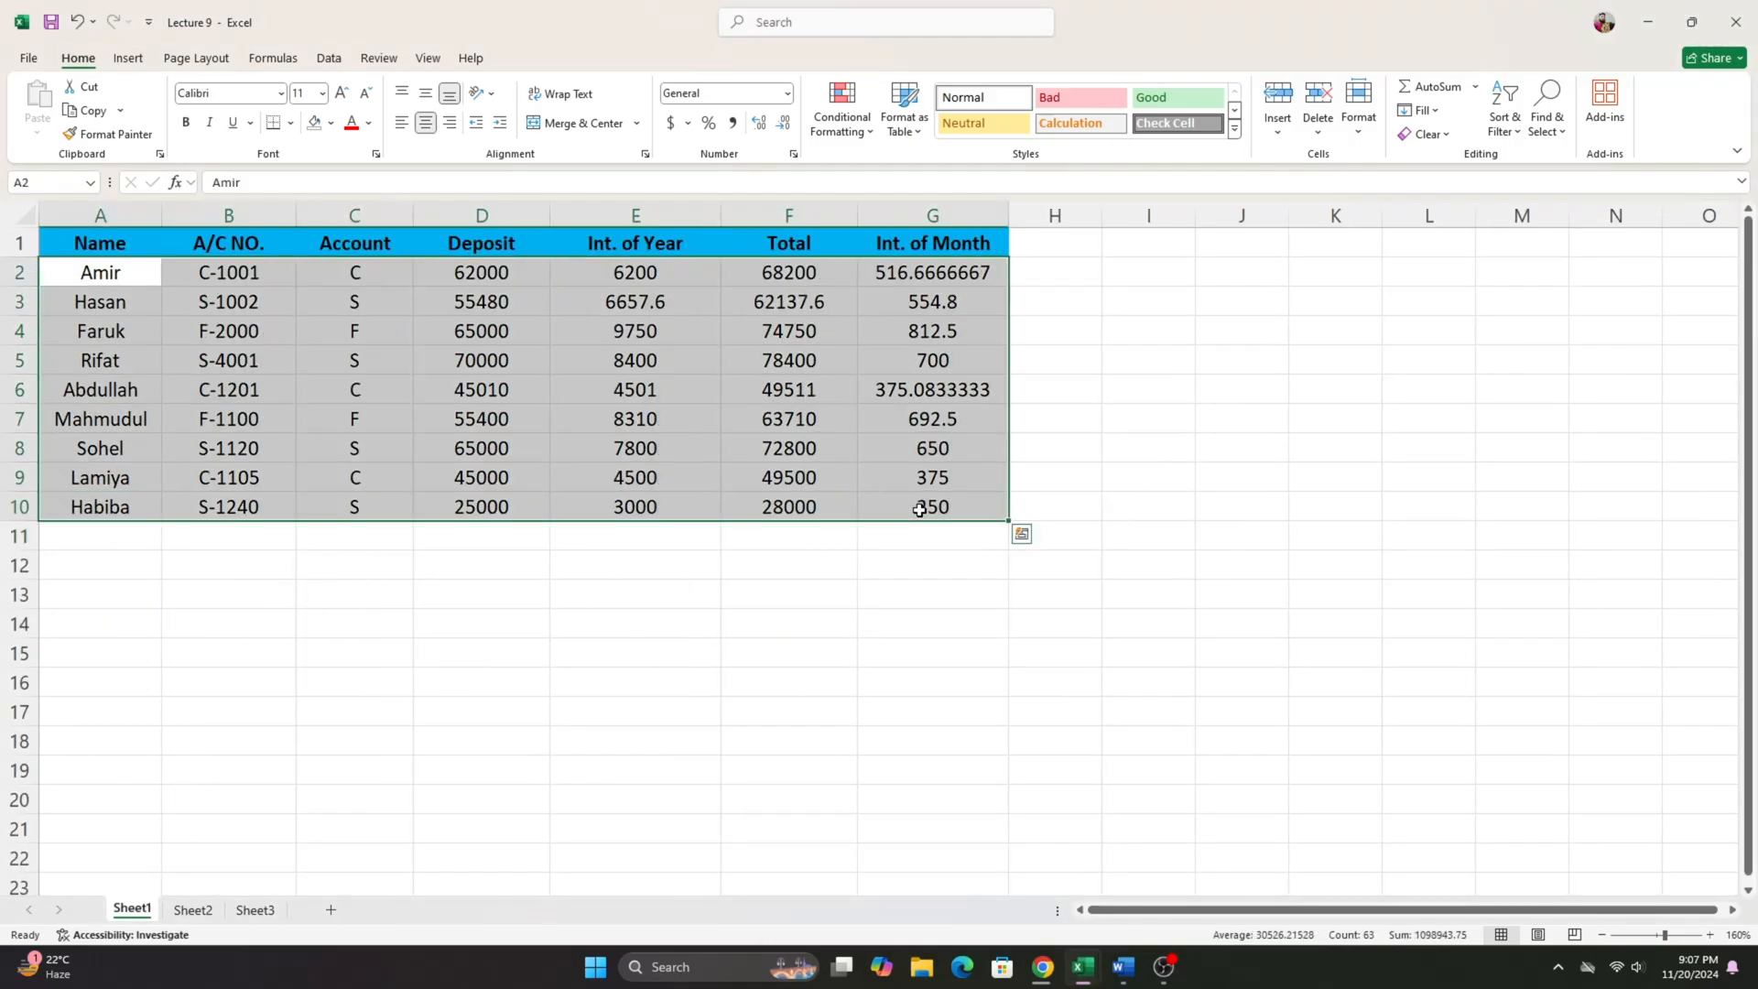
click(353, 283)
click(384, 304)
click(383, 336)
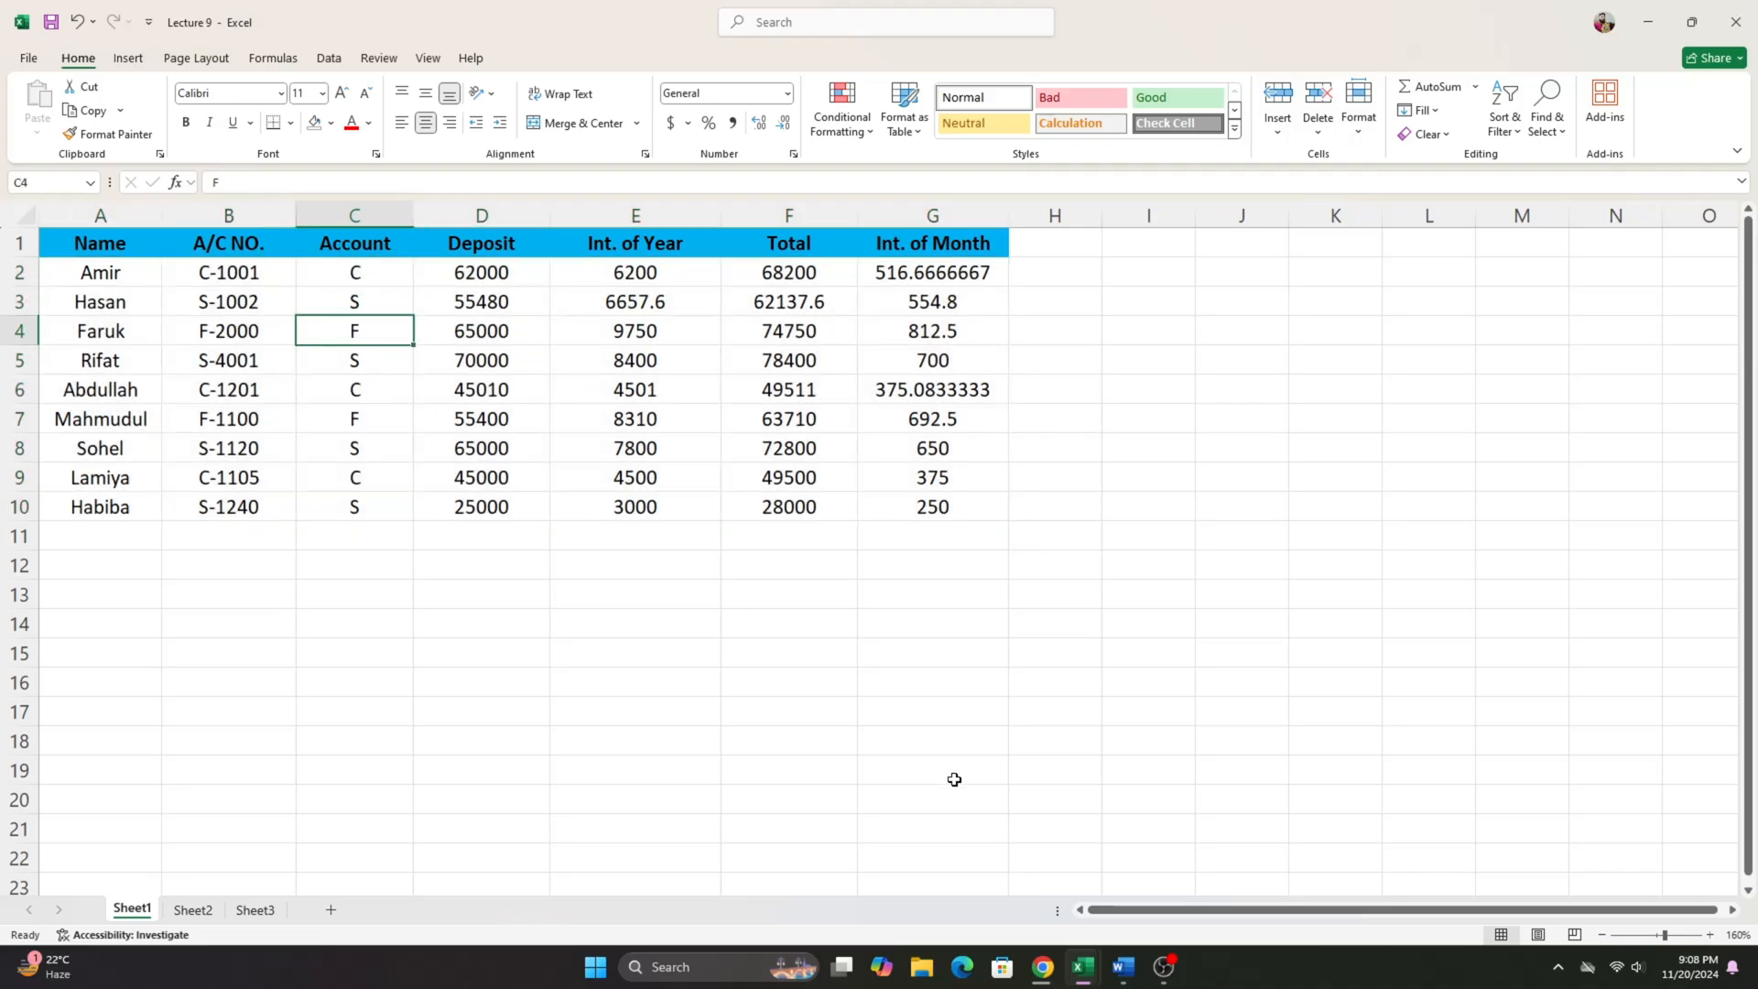
- Switch to the Word document and examine the Interest Condition rates for current, savings and fixed accounts, and return to the Lecture 9 workbook
click(1125, 966)
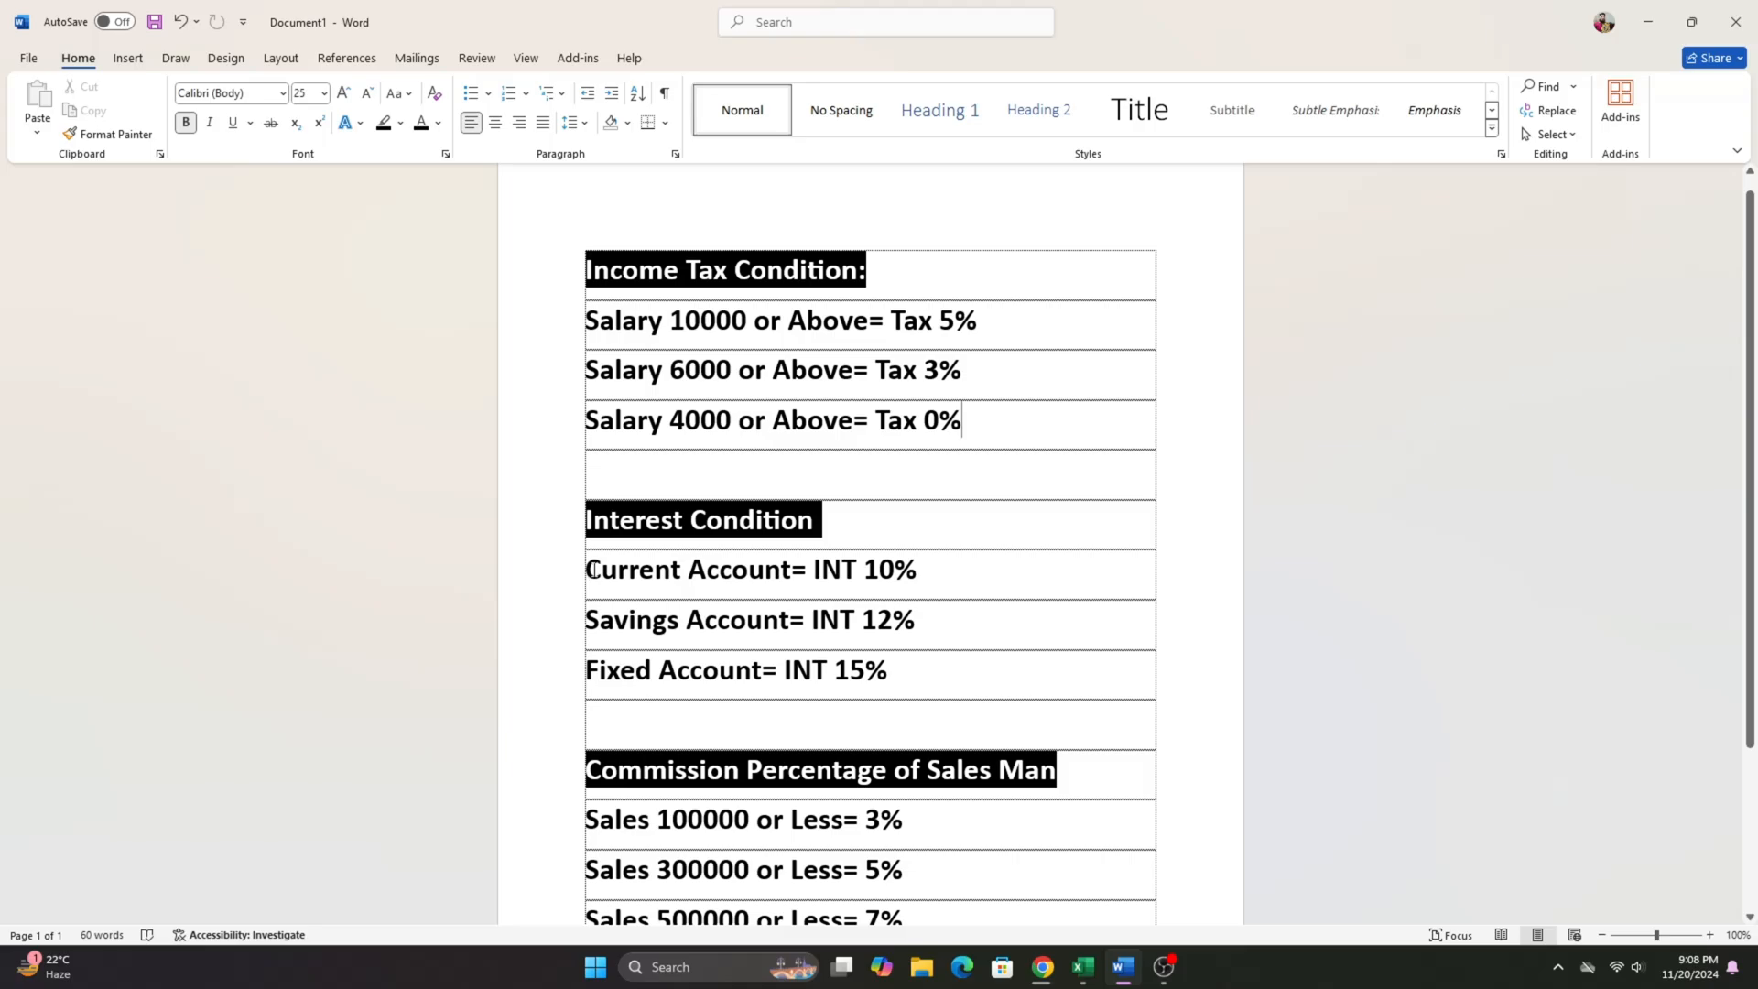
drag(732, 575, 780, 578)
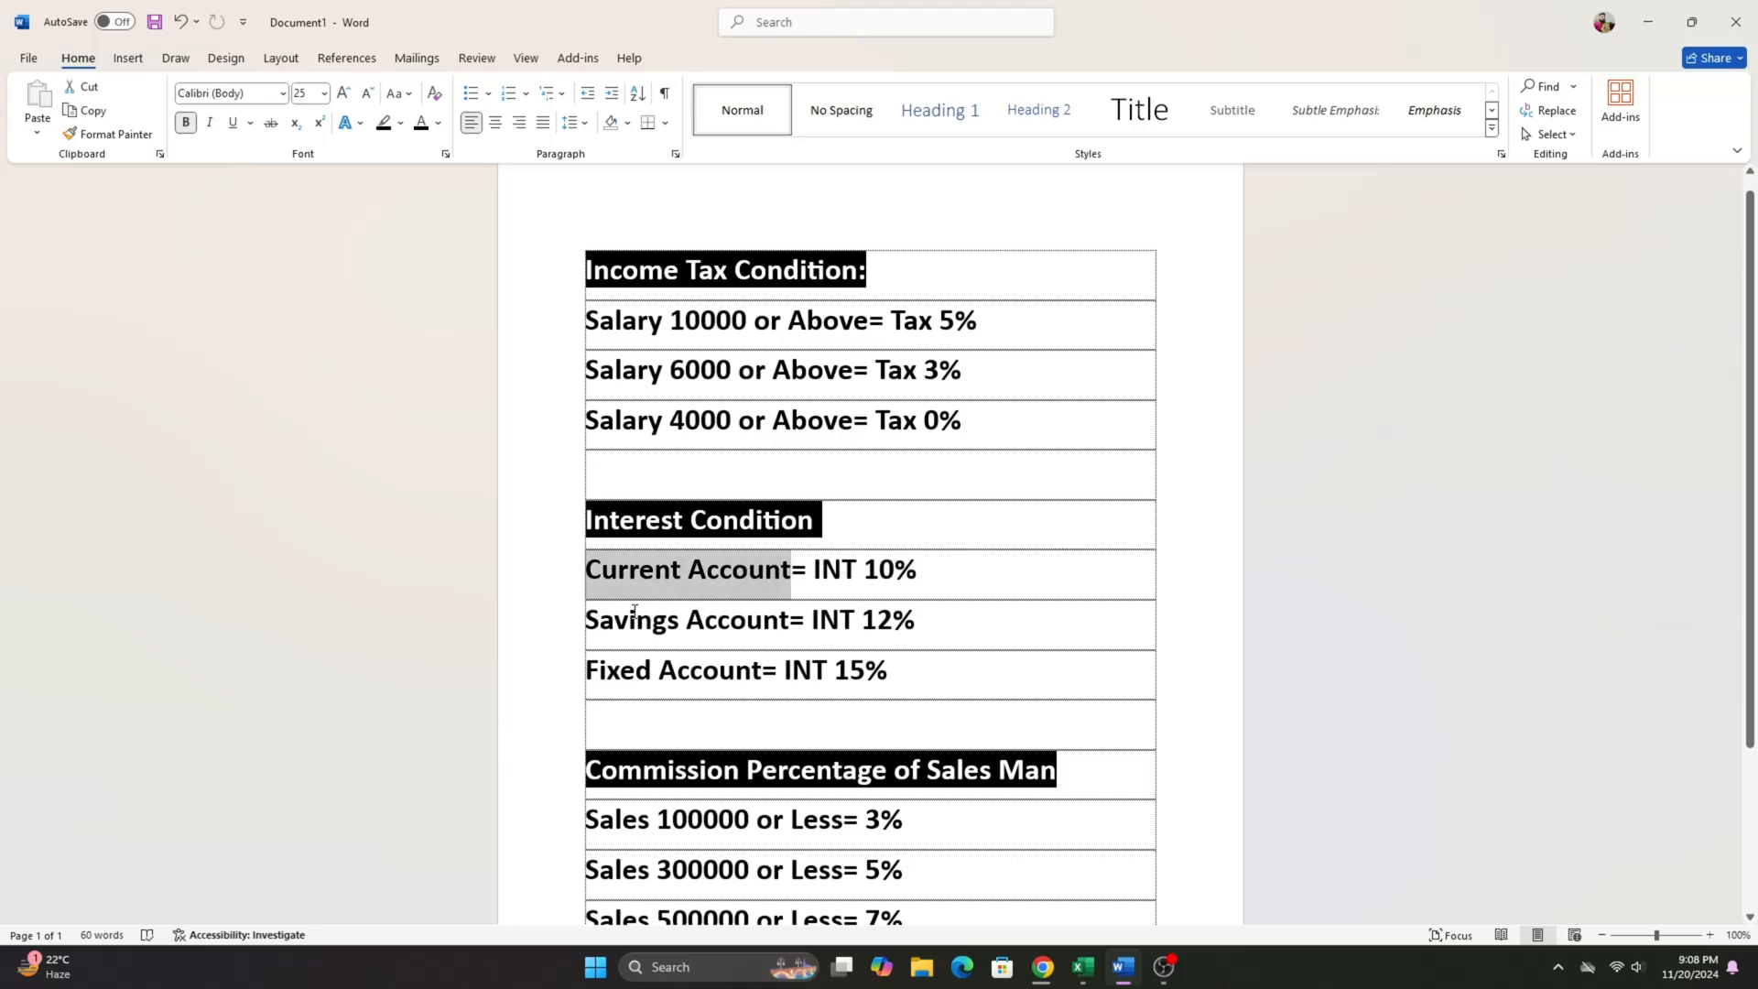
drag(636, 619, 775, 653)
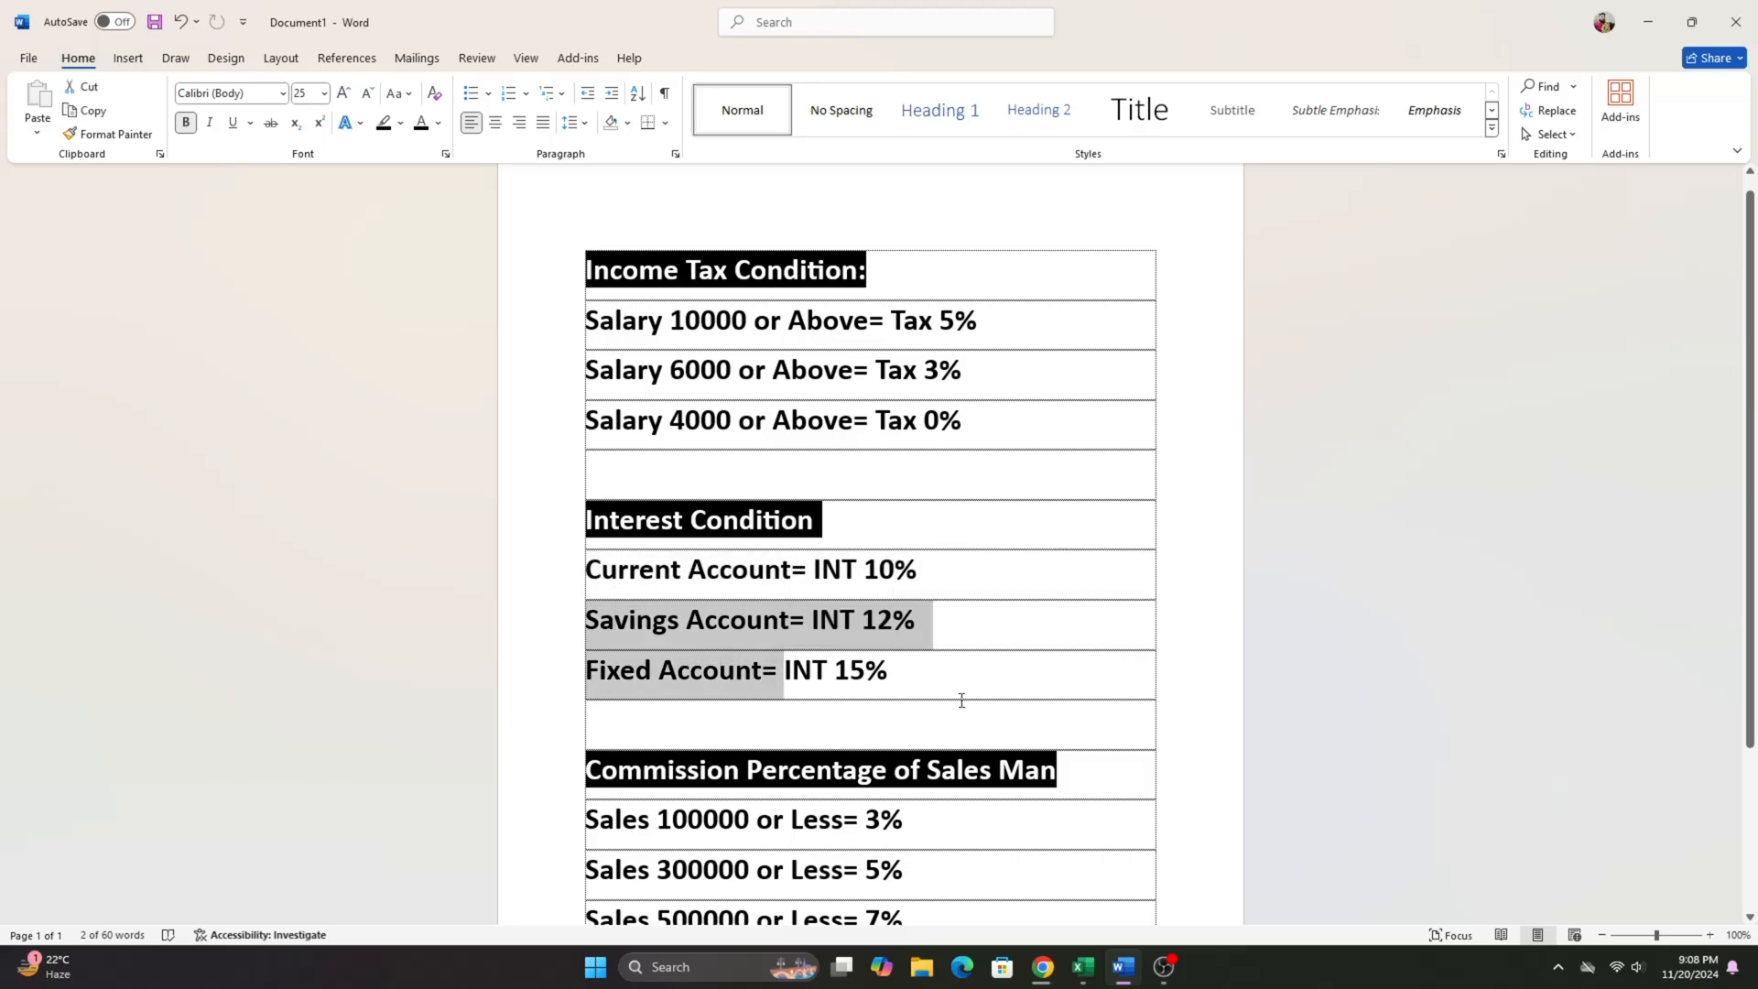
click(664, 570)
drag(597, 564, 968, 565)
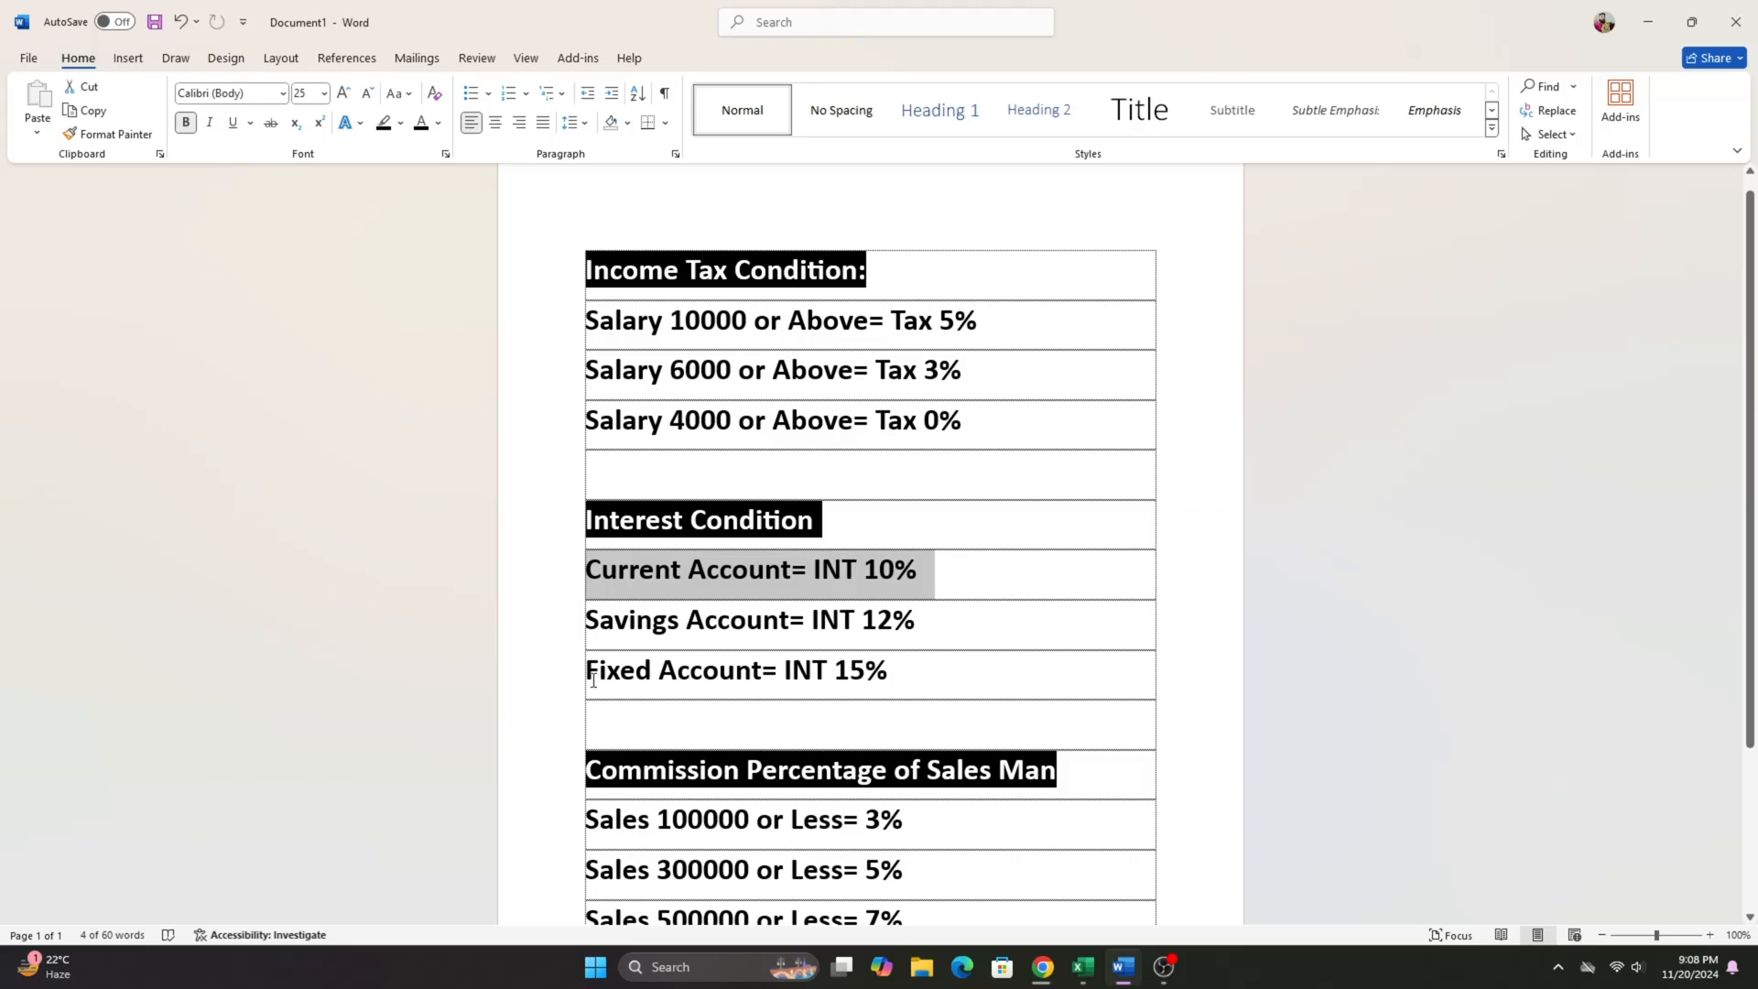
drag(610, 625, 949, 617)
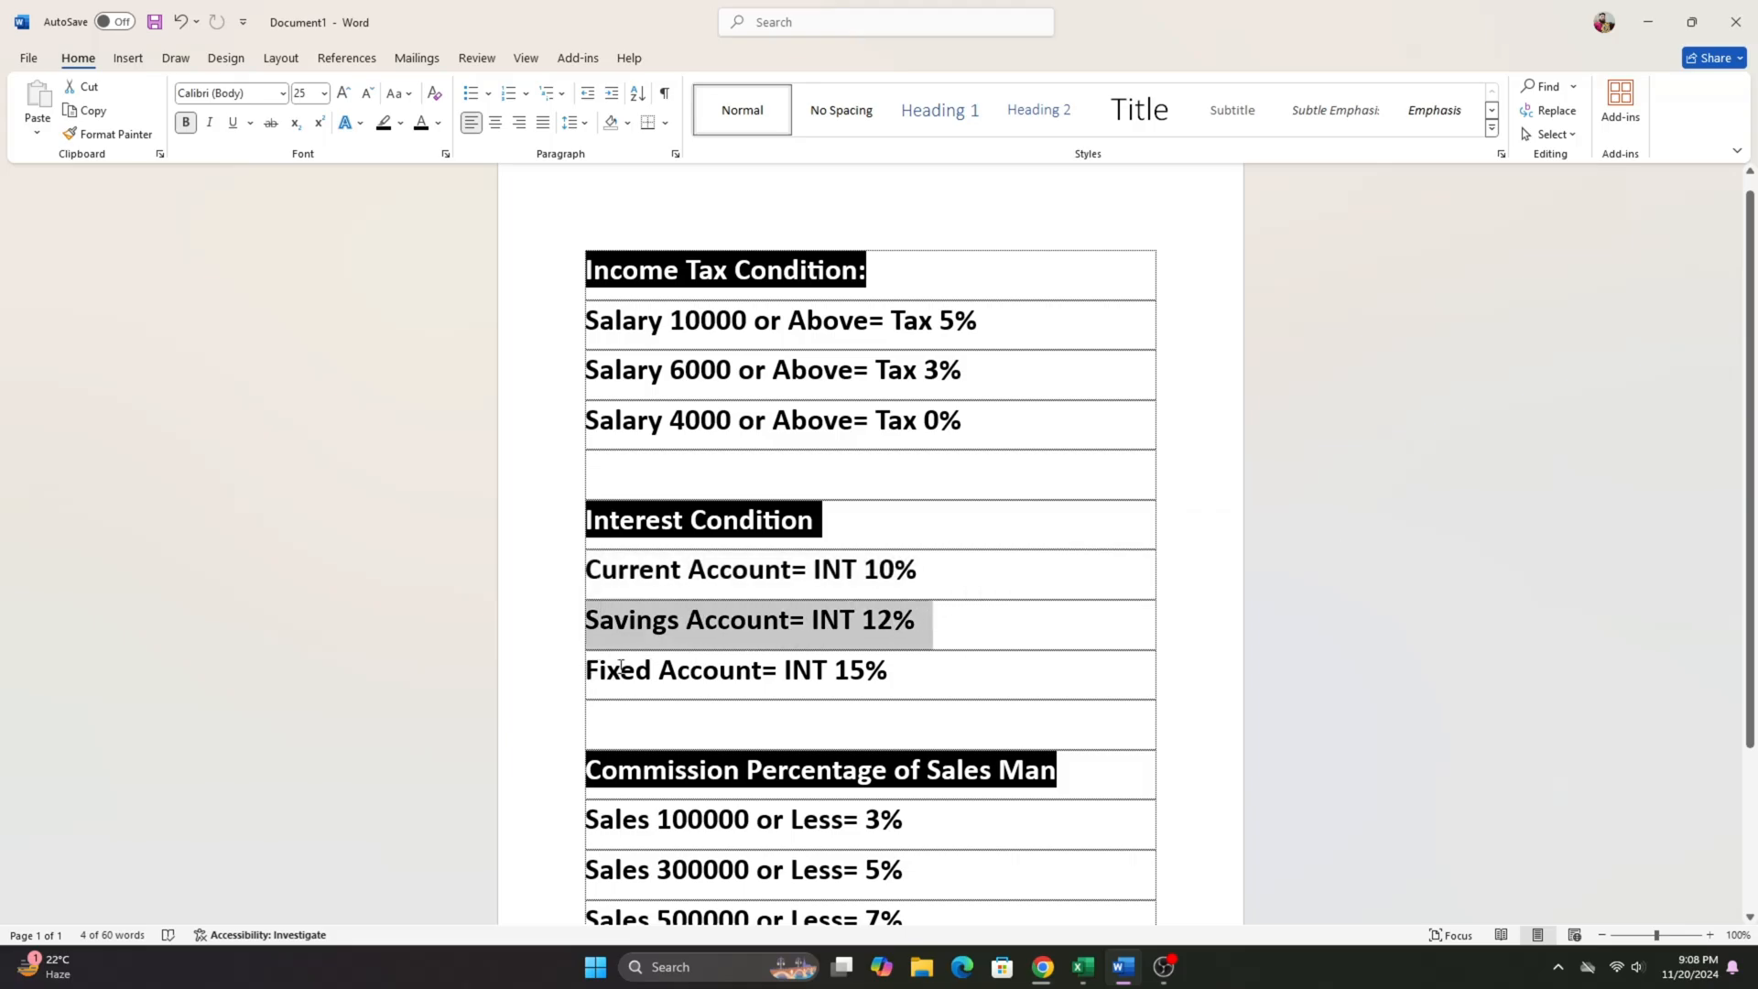
drag(595, 670, 906, 673)
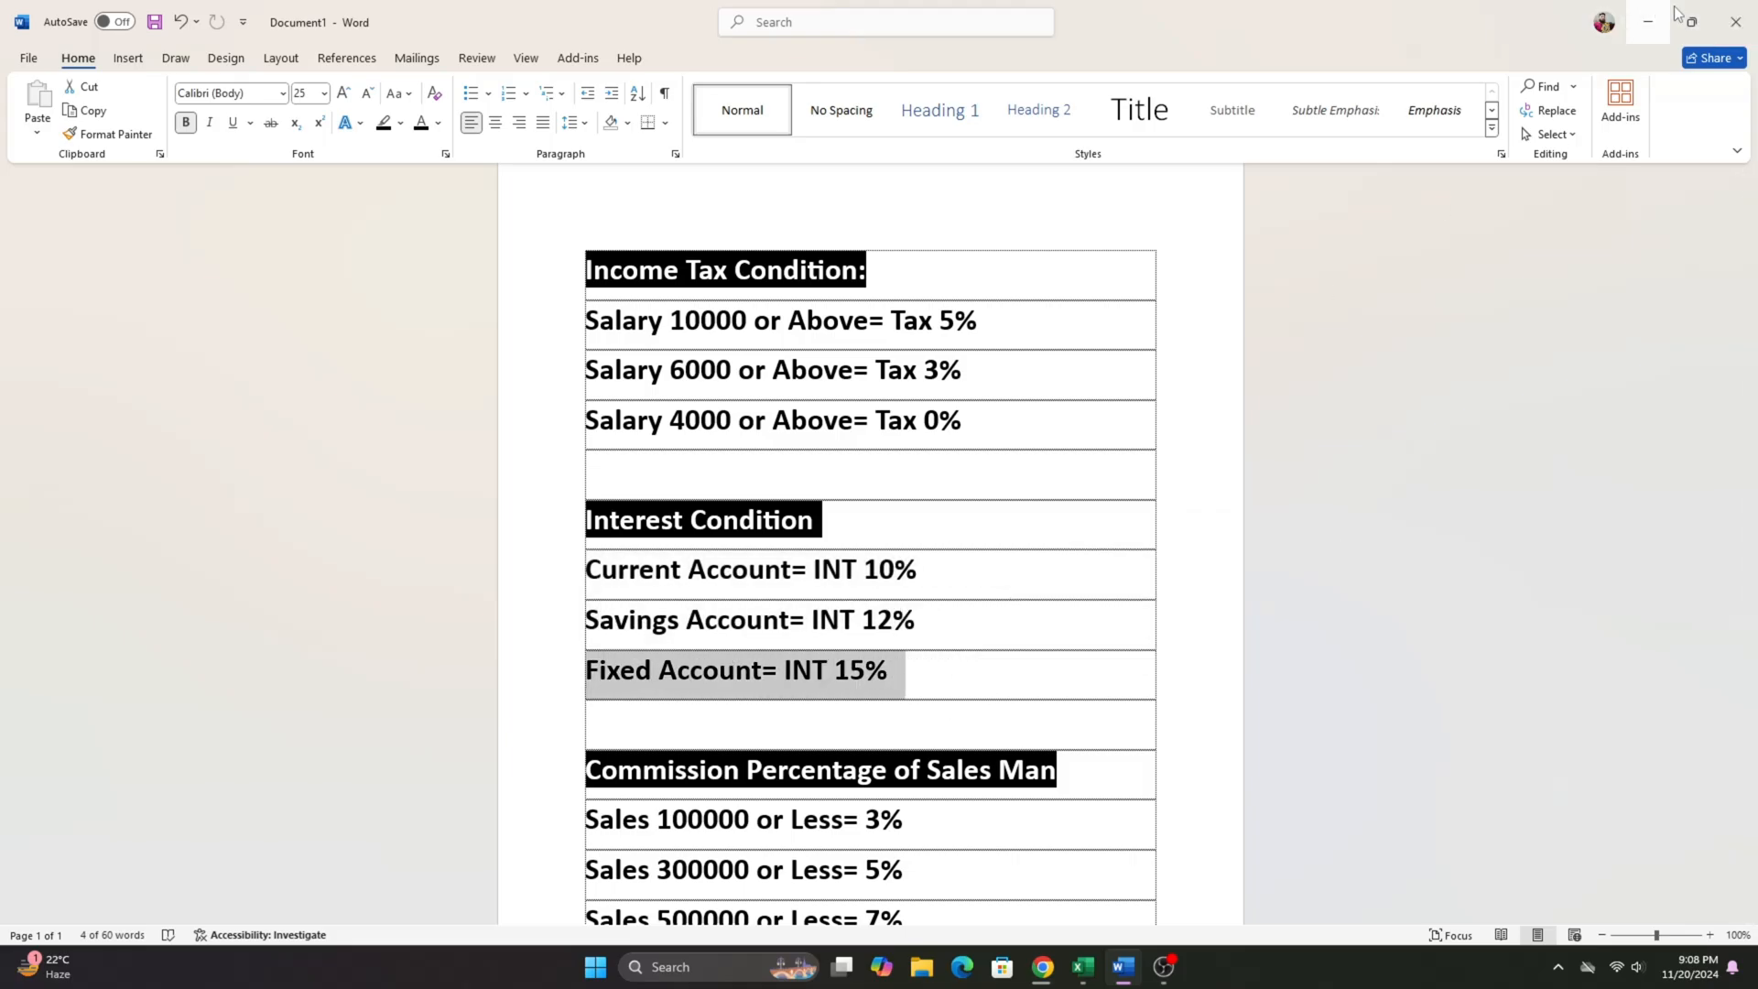
click(1641, 27)
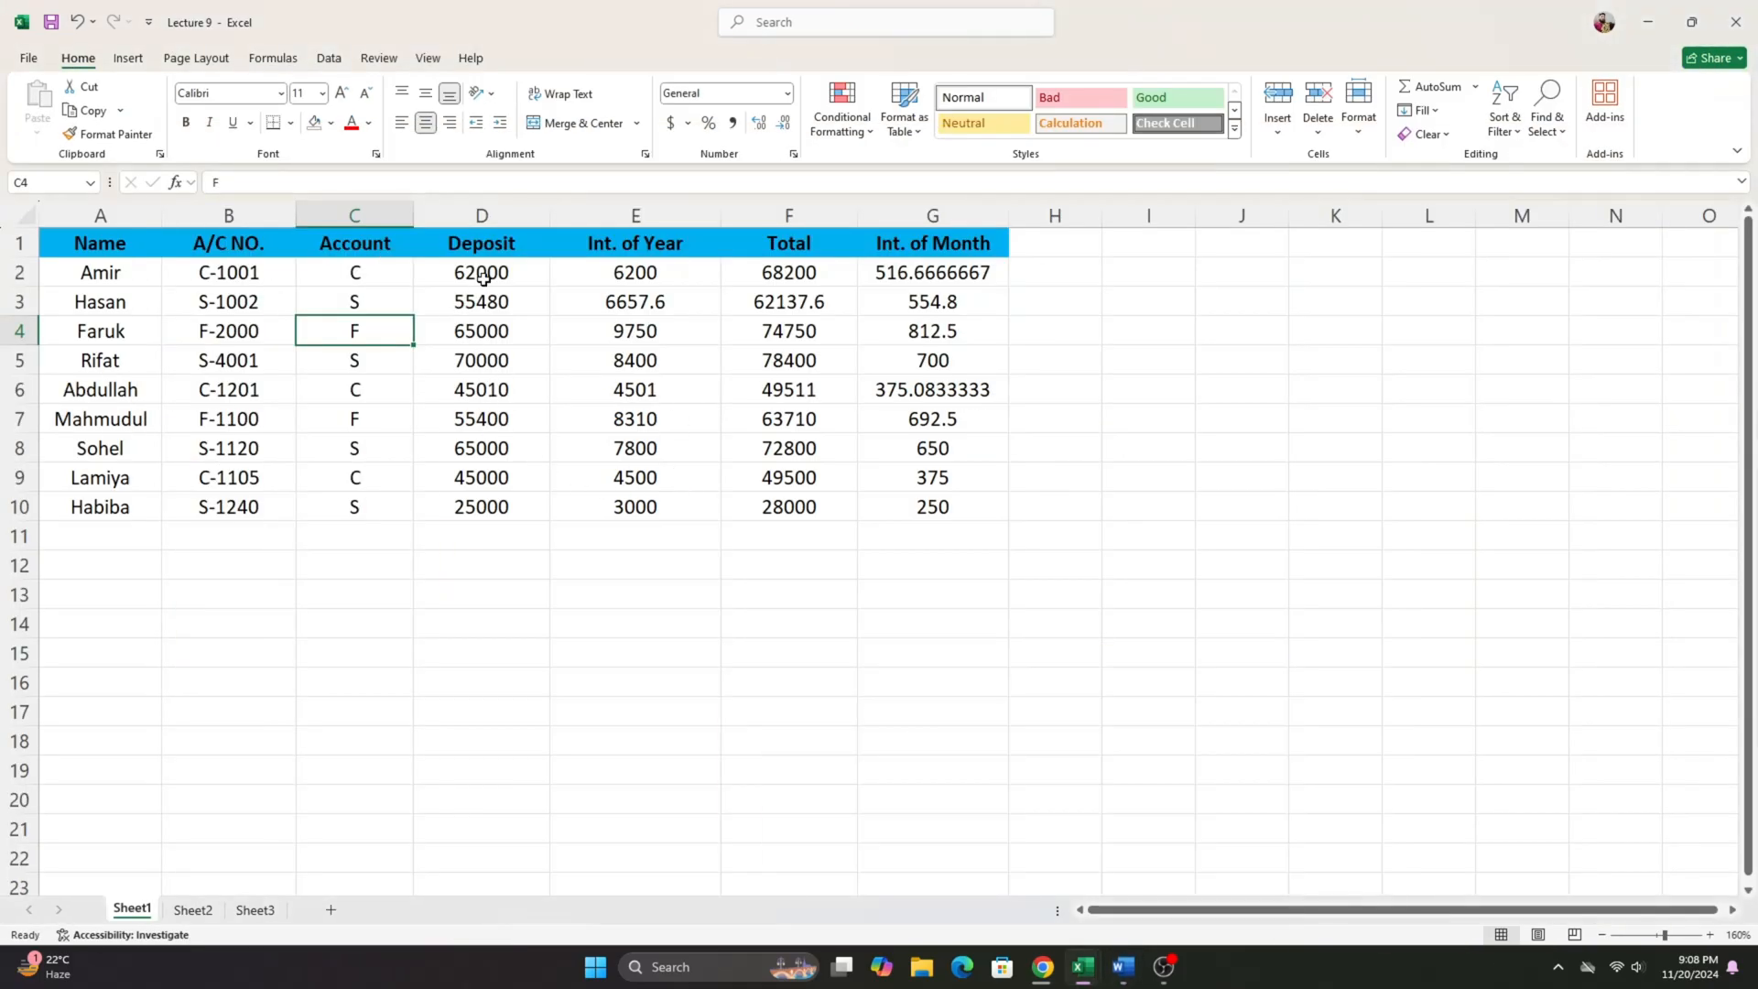
- Clear the Int. of Year, Total and Int. of Month results in E2:G10
click(486, 274)
click(604, 279)
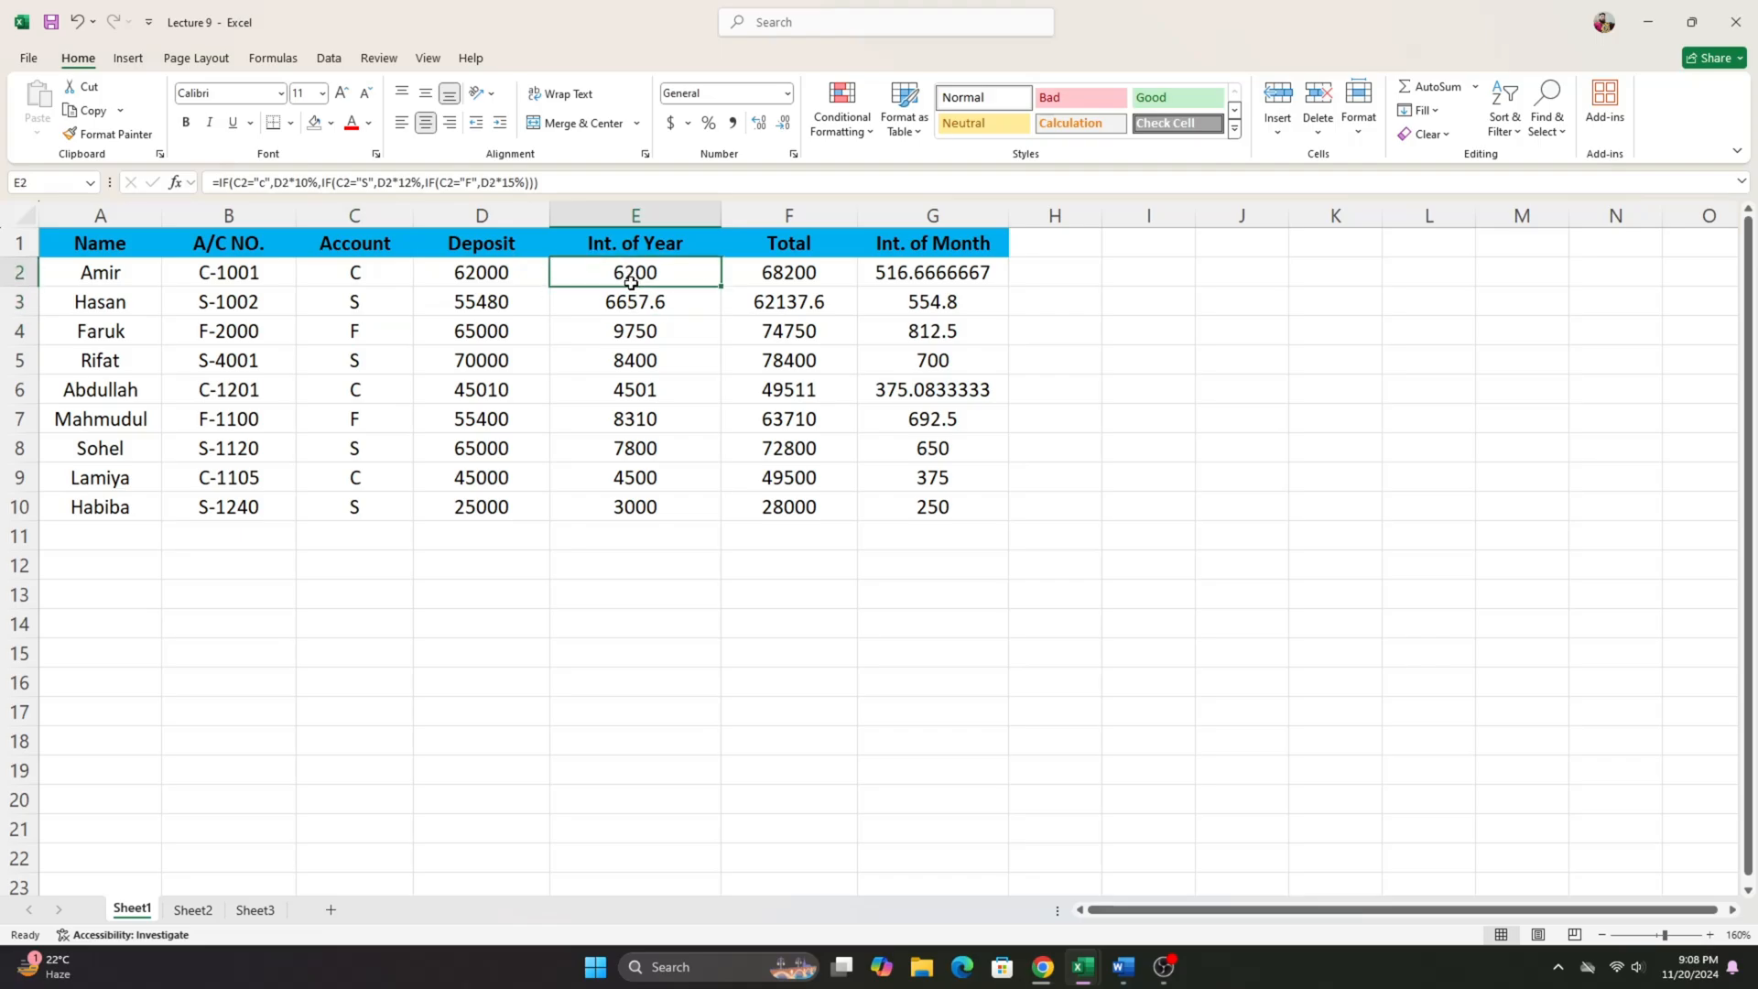
drag(635, 275, 955, 503)
key(Delete)
click(591, 270)
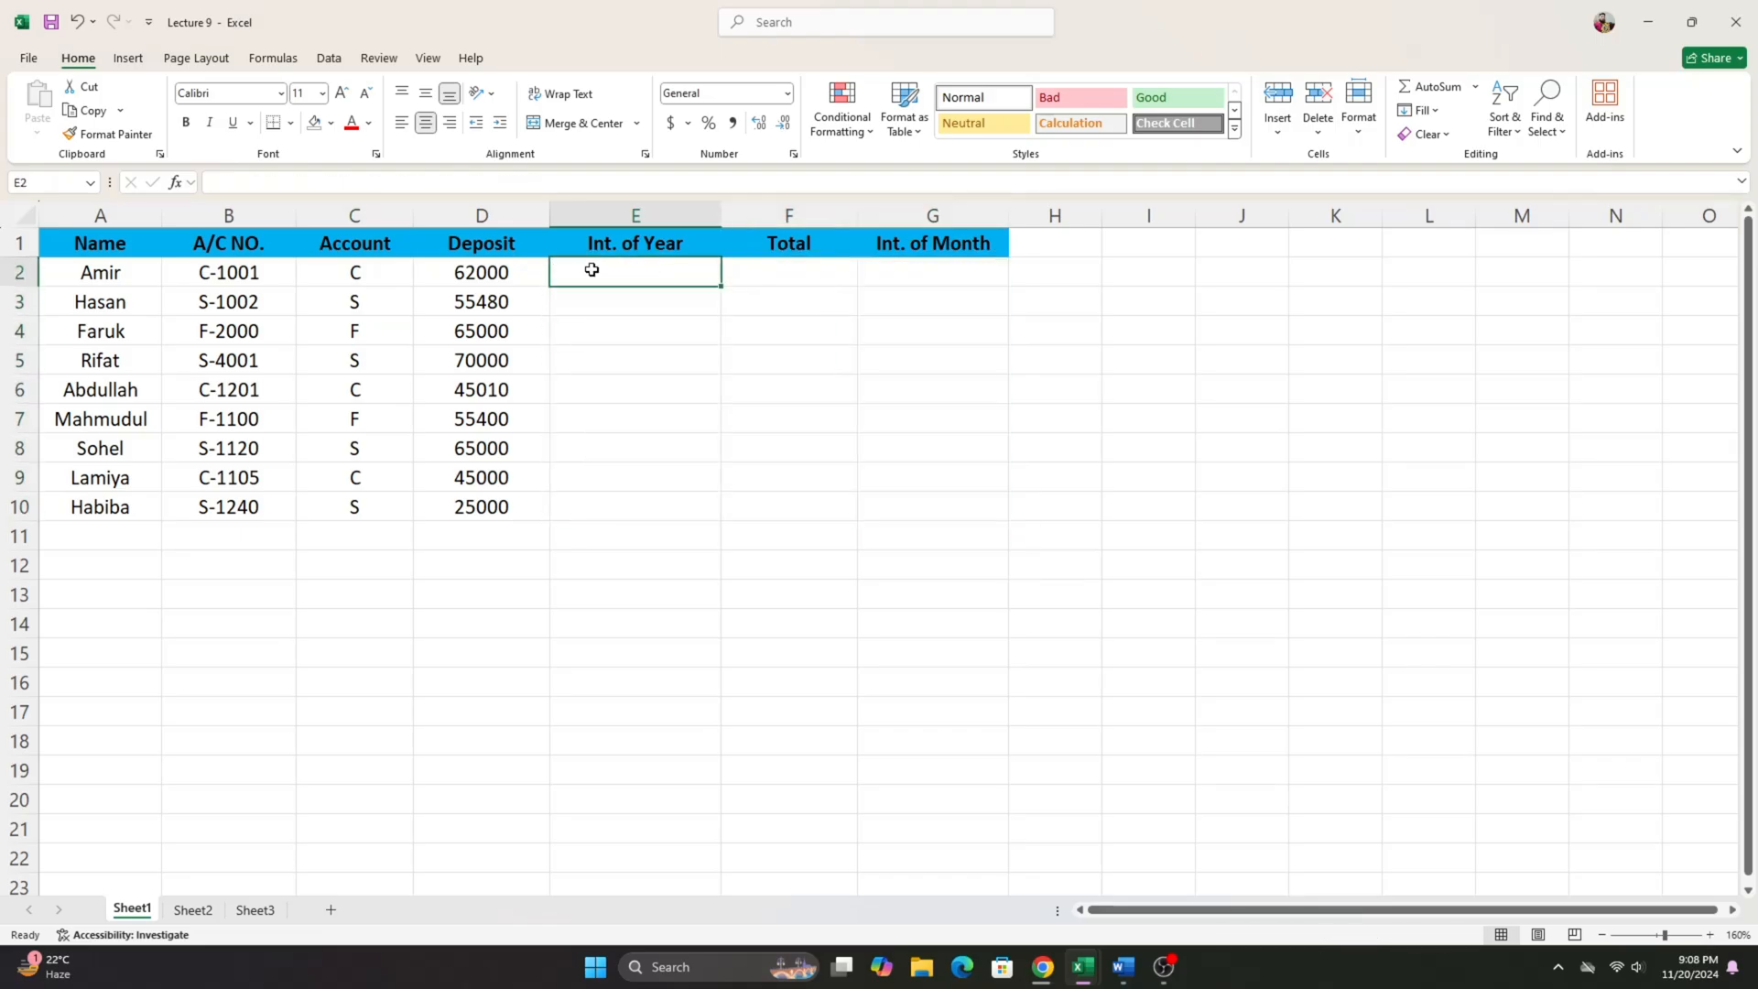
- Check the first account's deposit and account type in row 2 against the Word document's Interest Condition list
click(510, 273)
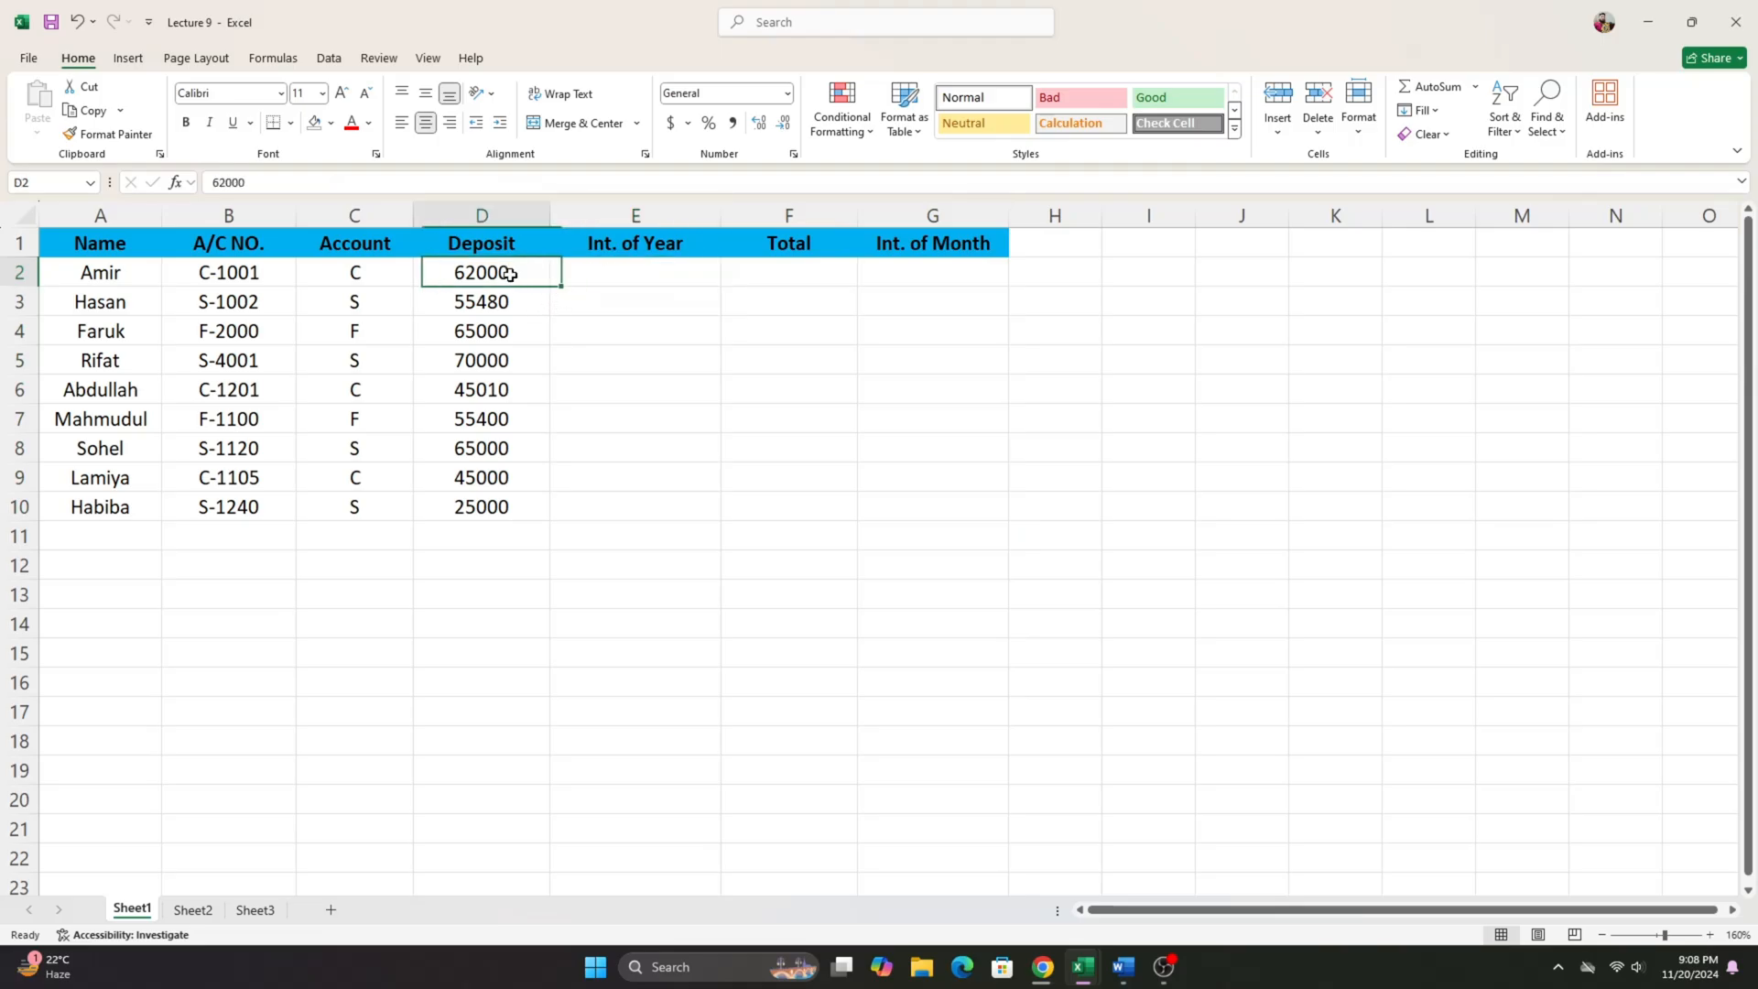
click(349, 275)
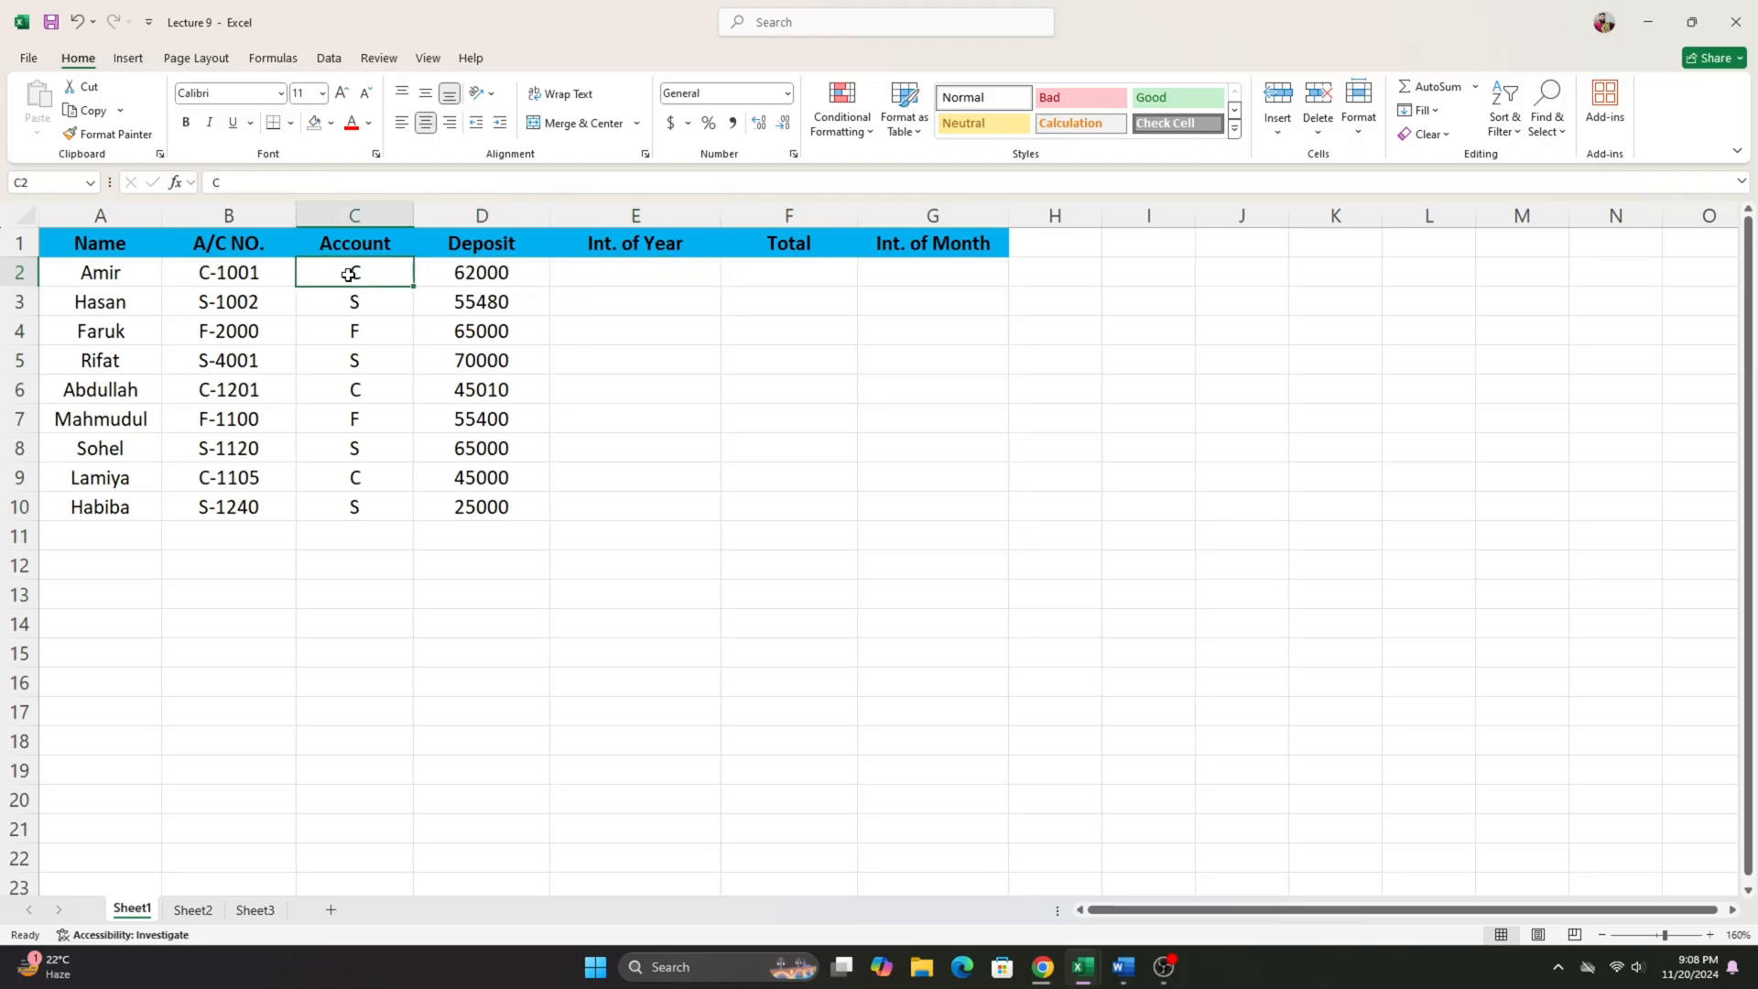
click(1122, 965)
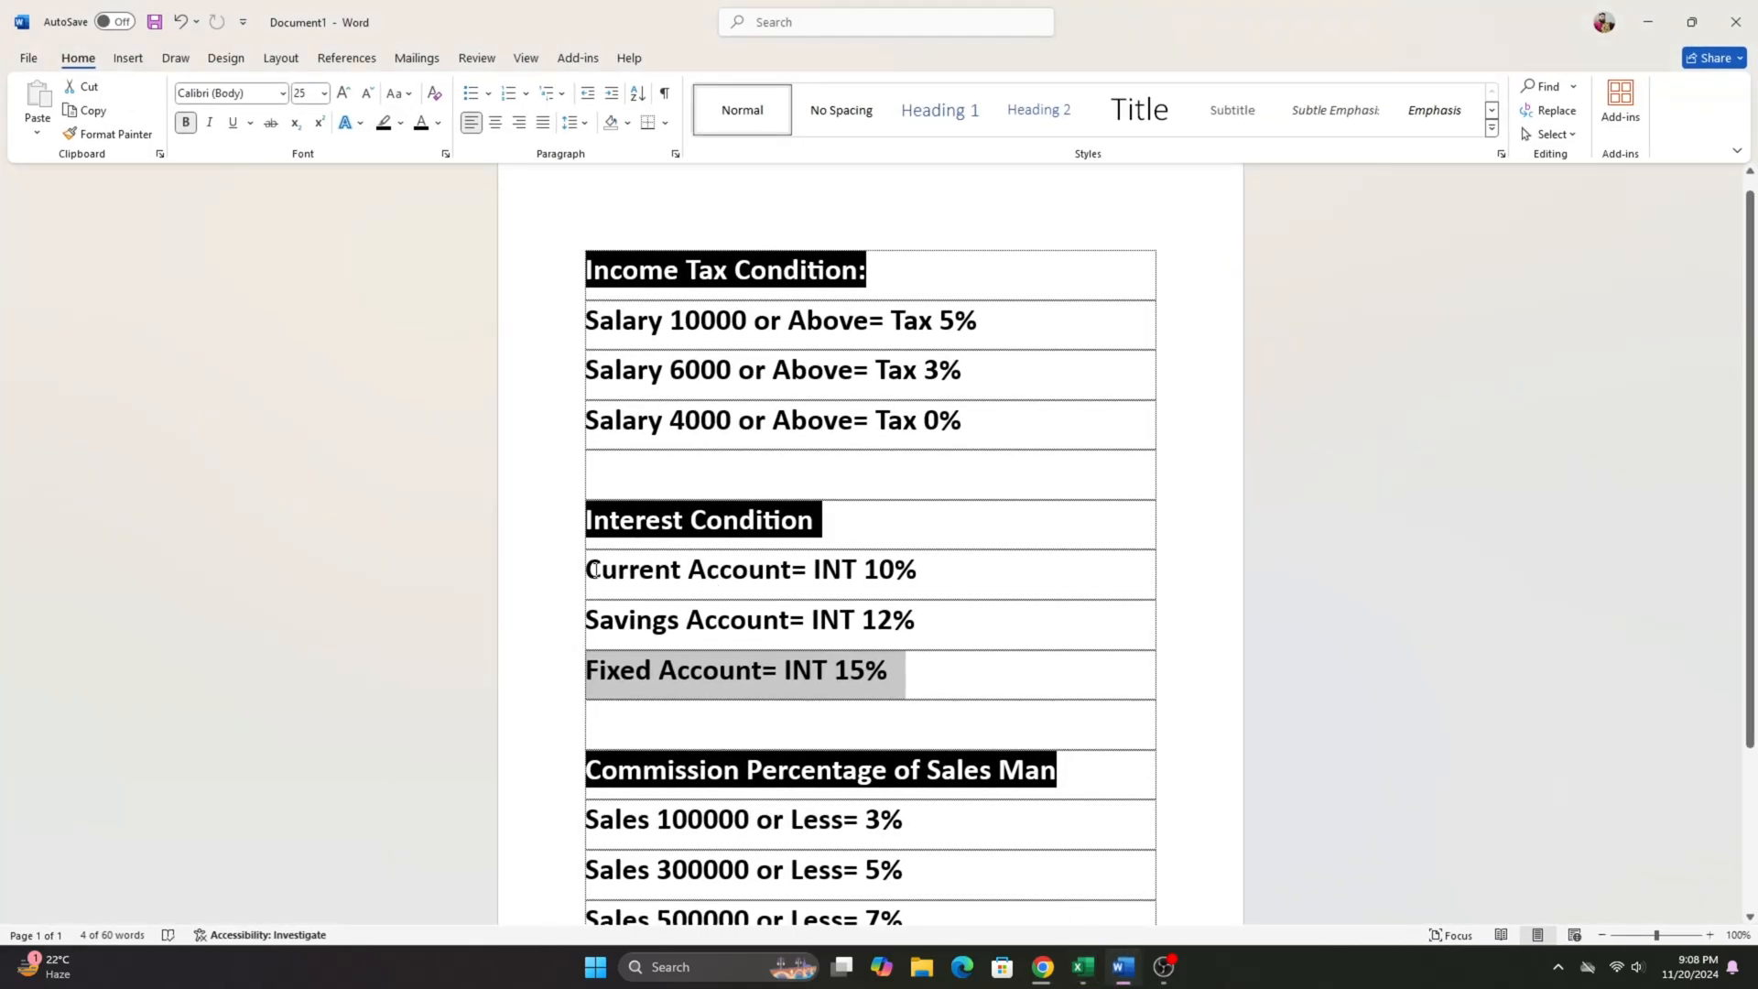
drag(590, 569, 862, 572)
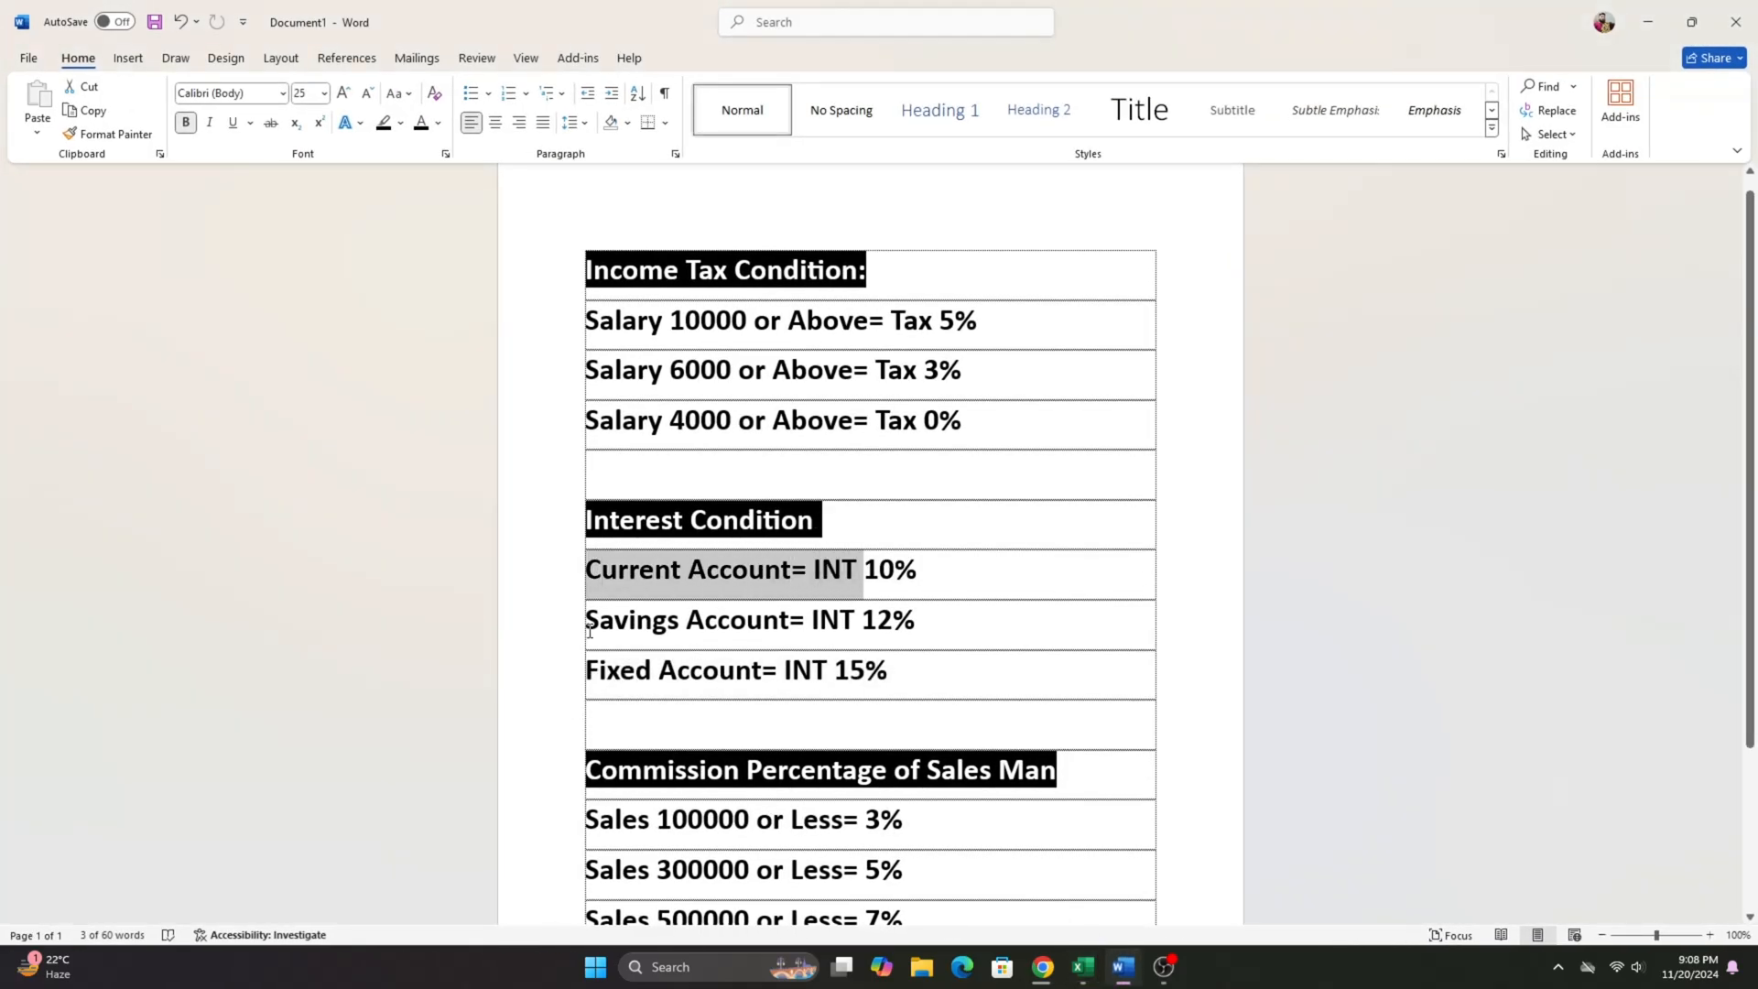
drag(587, 623, 789, 622)
drag(587, 673, 760, 673)
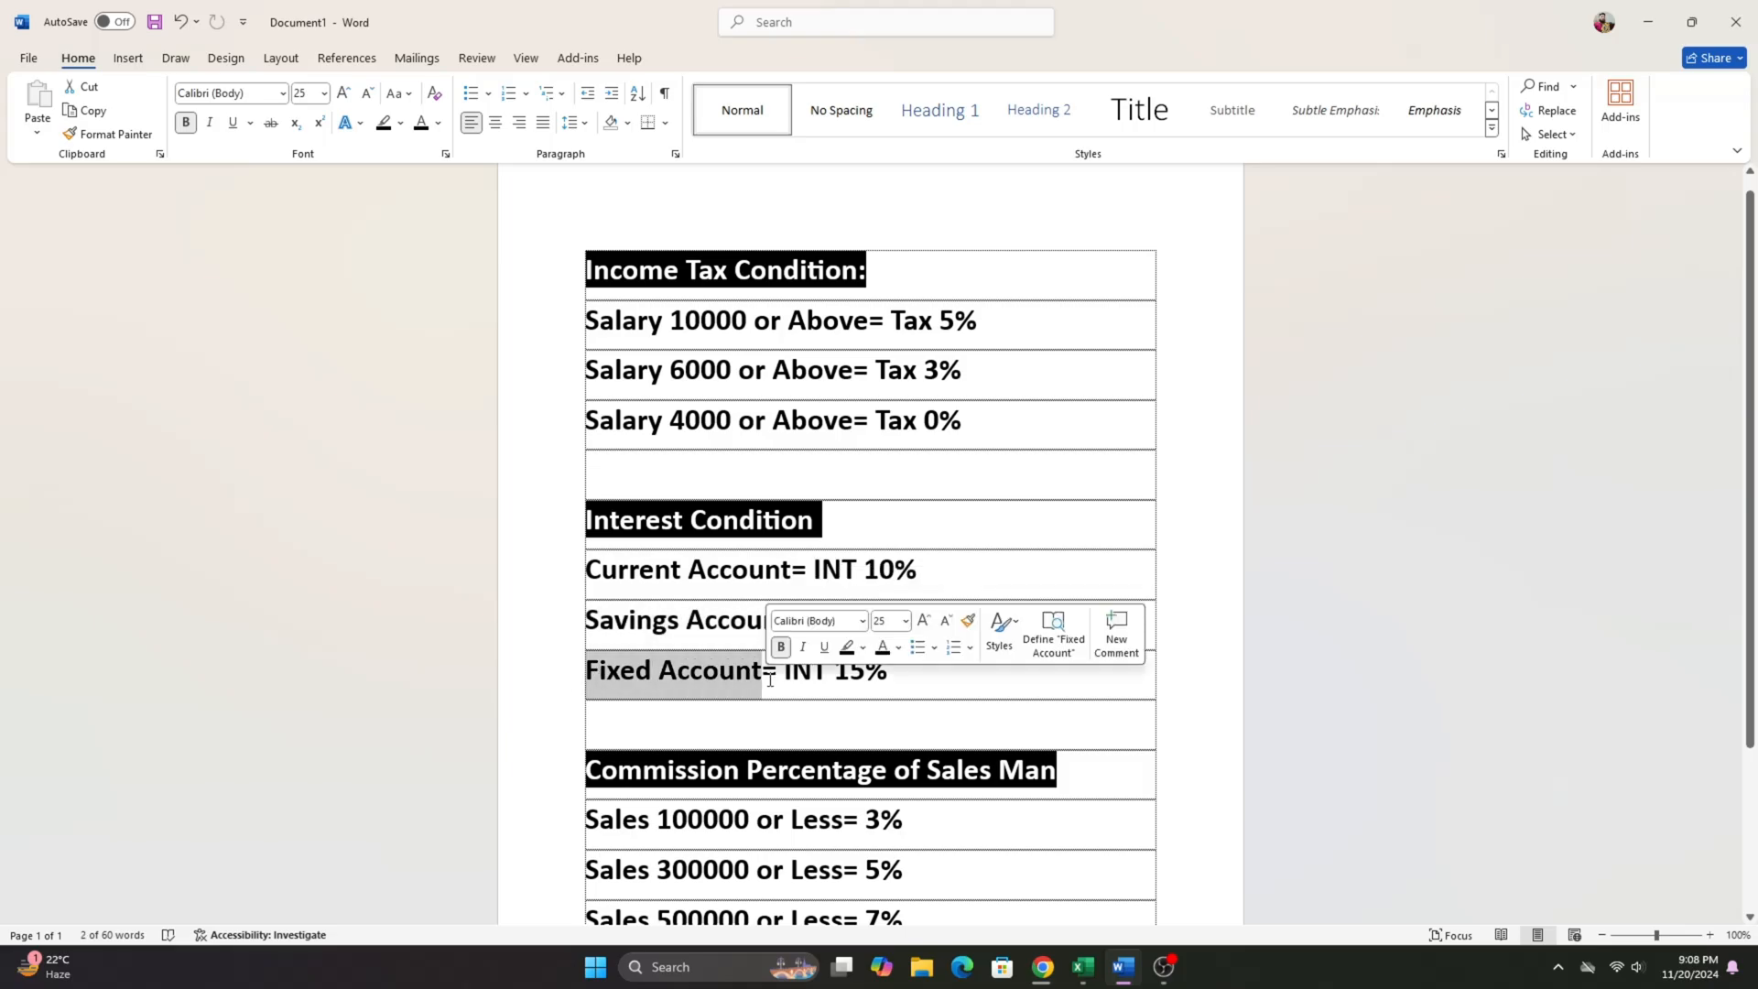
click(1664, 13)
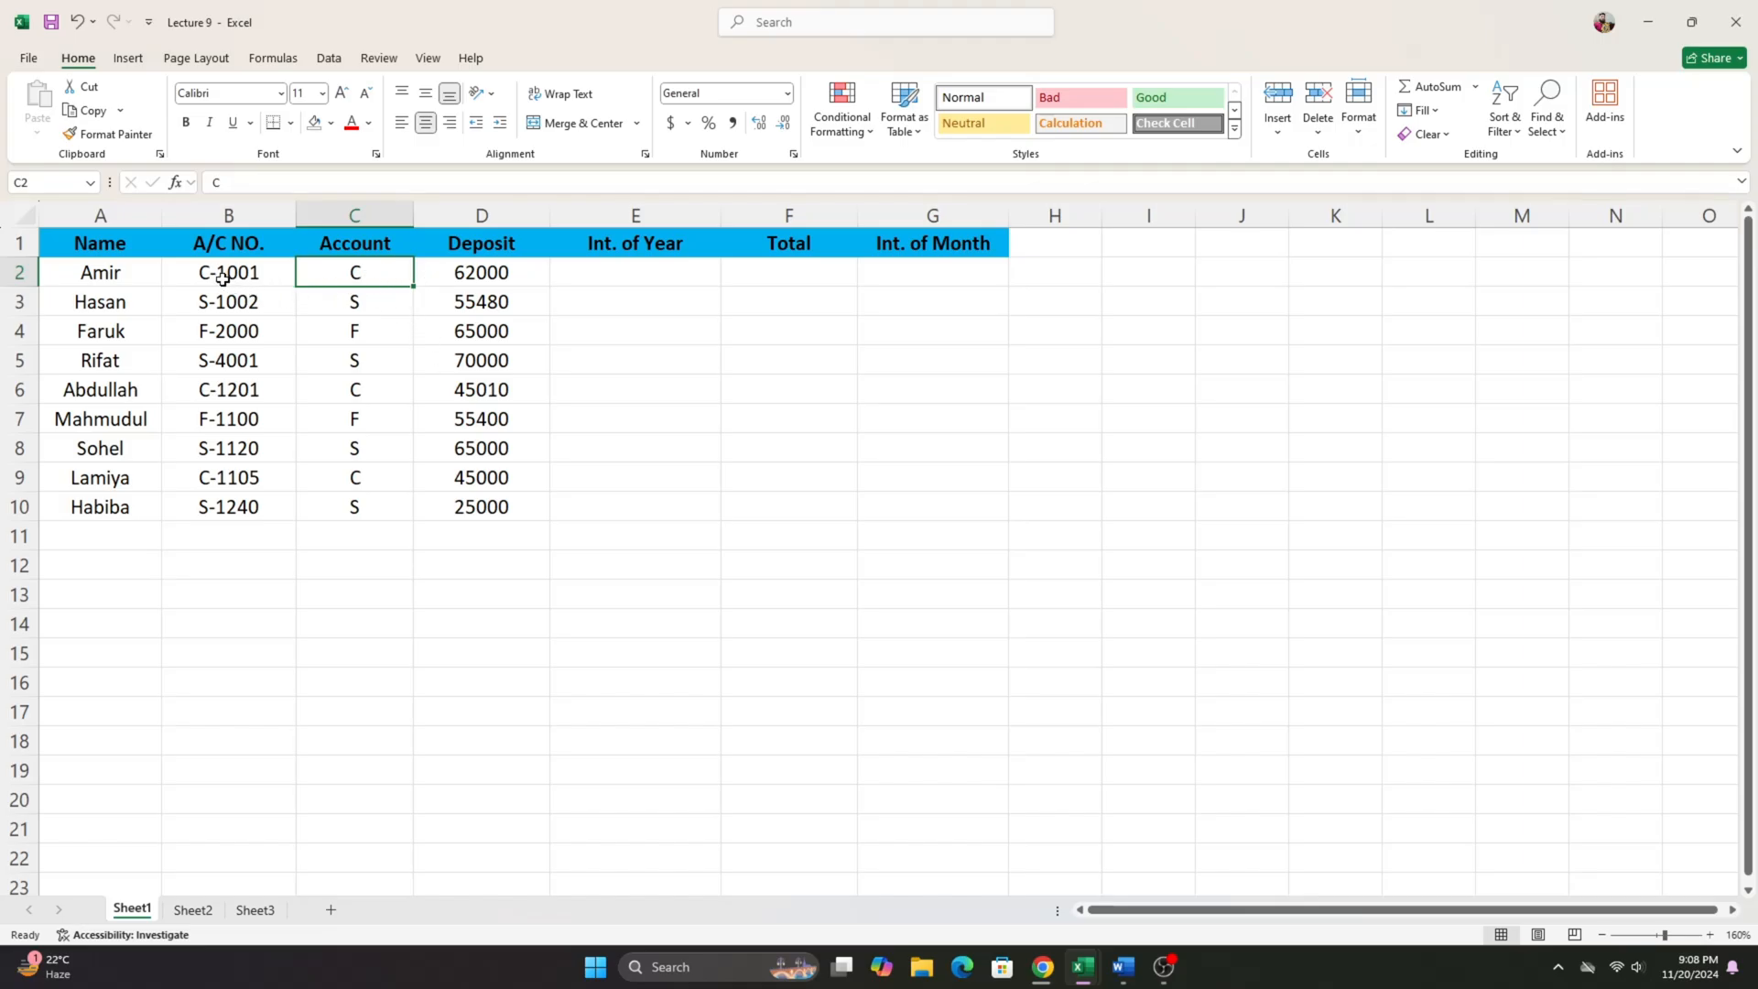
- Review A2, C2 and D2 as inputs for E2, and reread the three account interest rates in the Word document
click(117, 278)
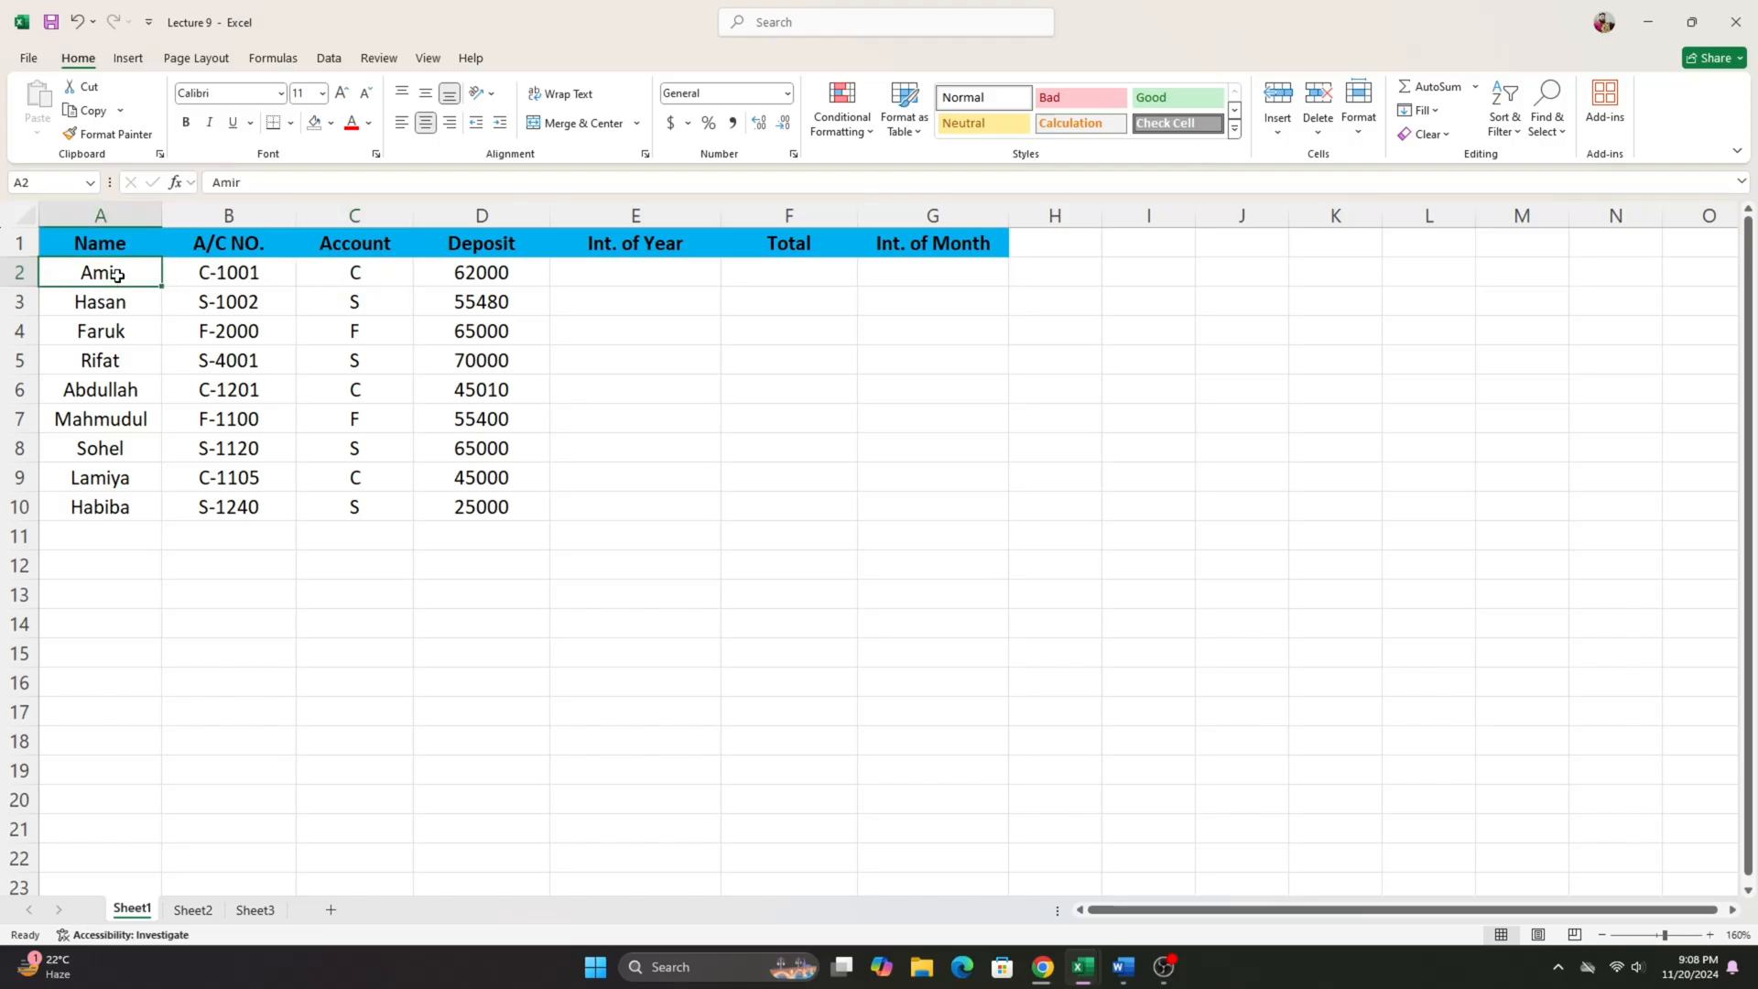
click(321, 284)
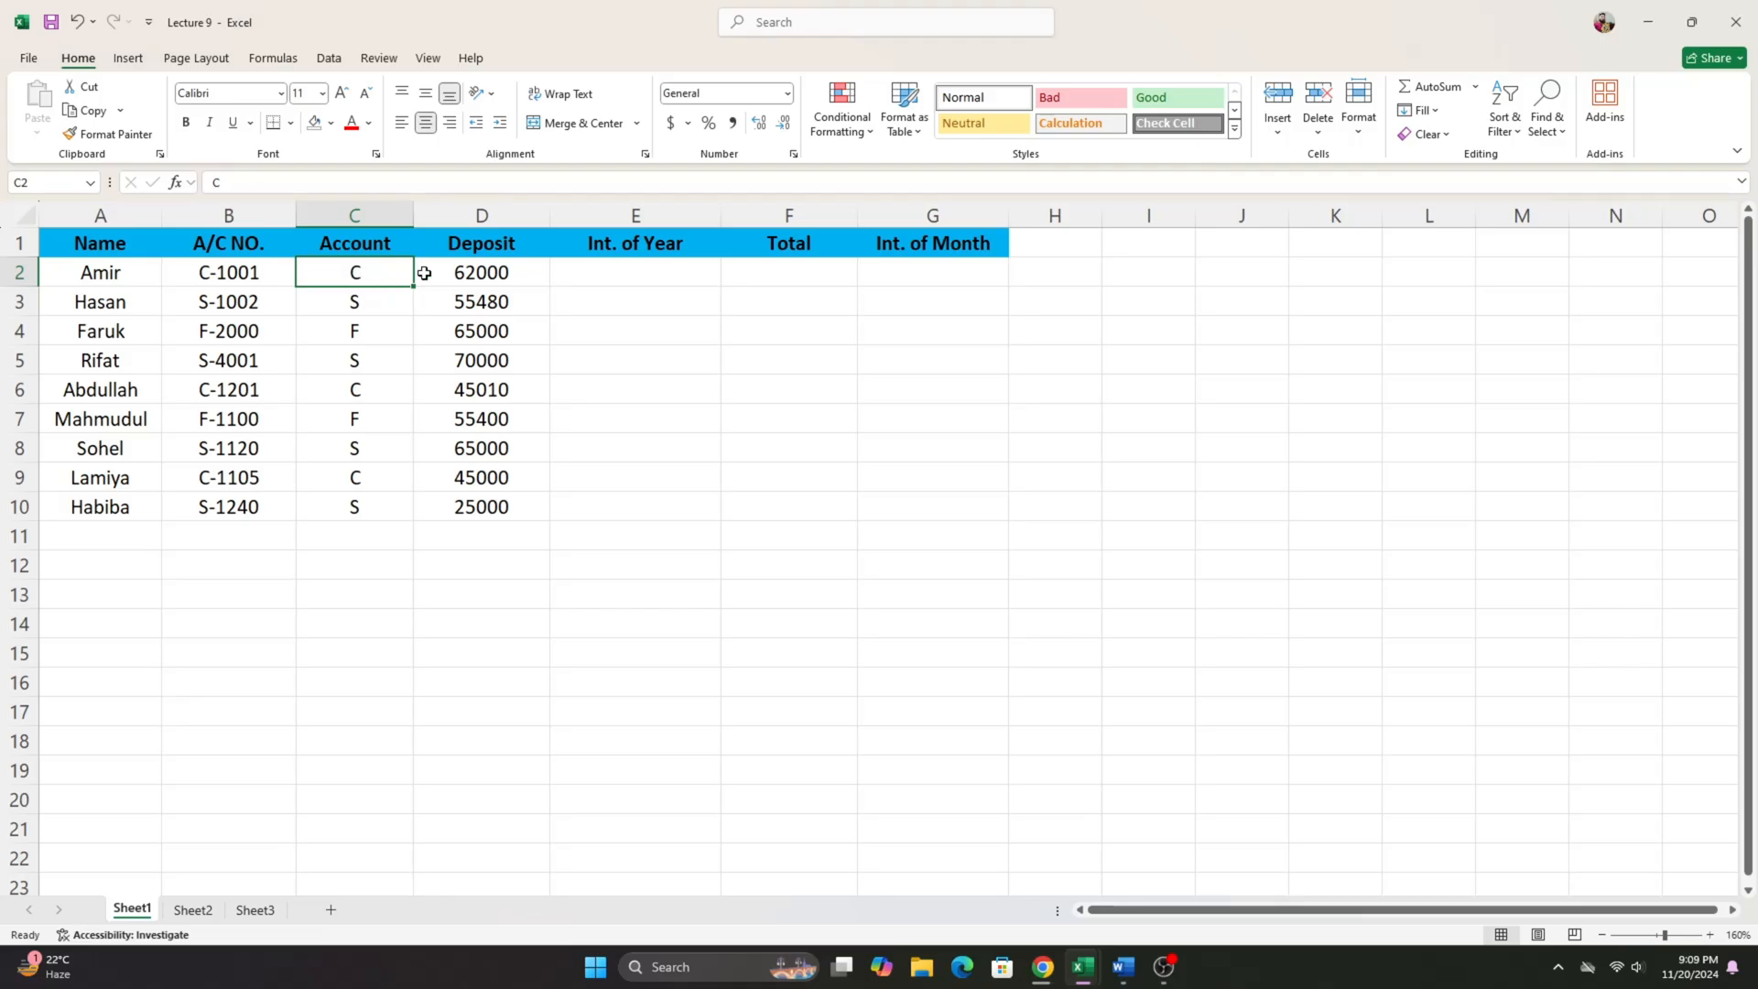
click(467, 273)
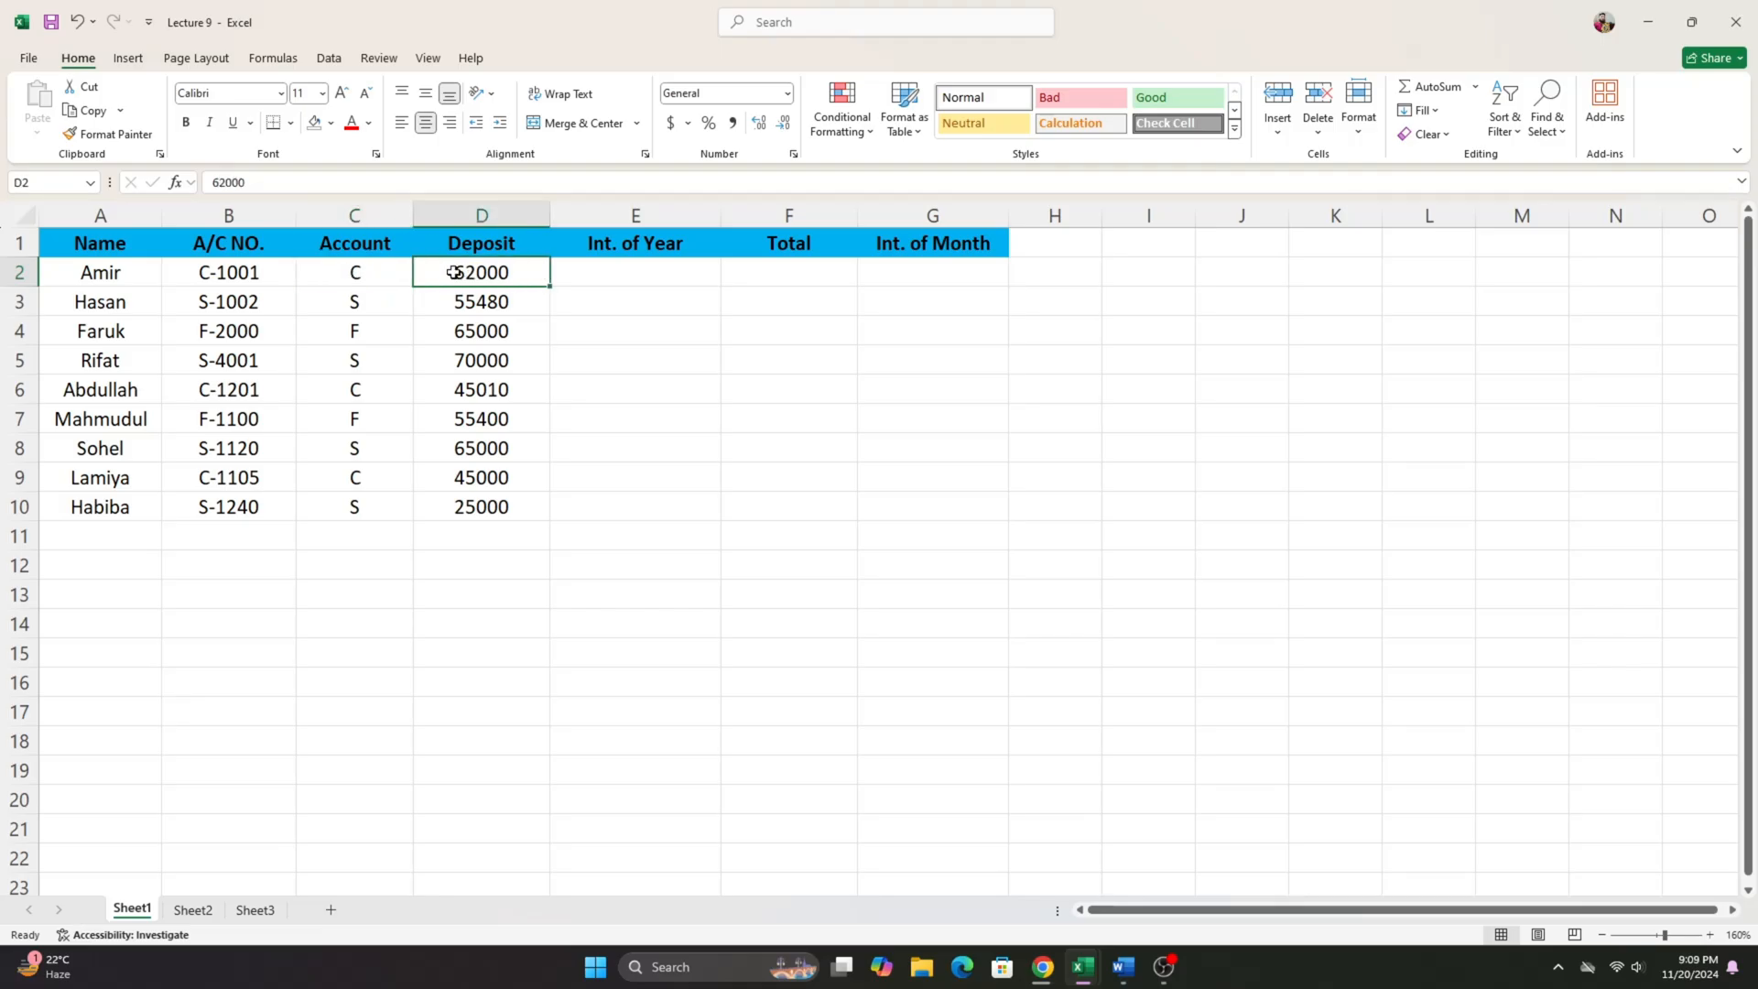
click(593, 285)
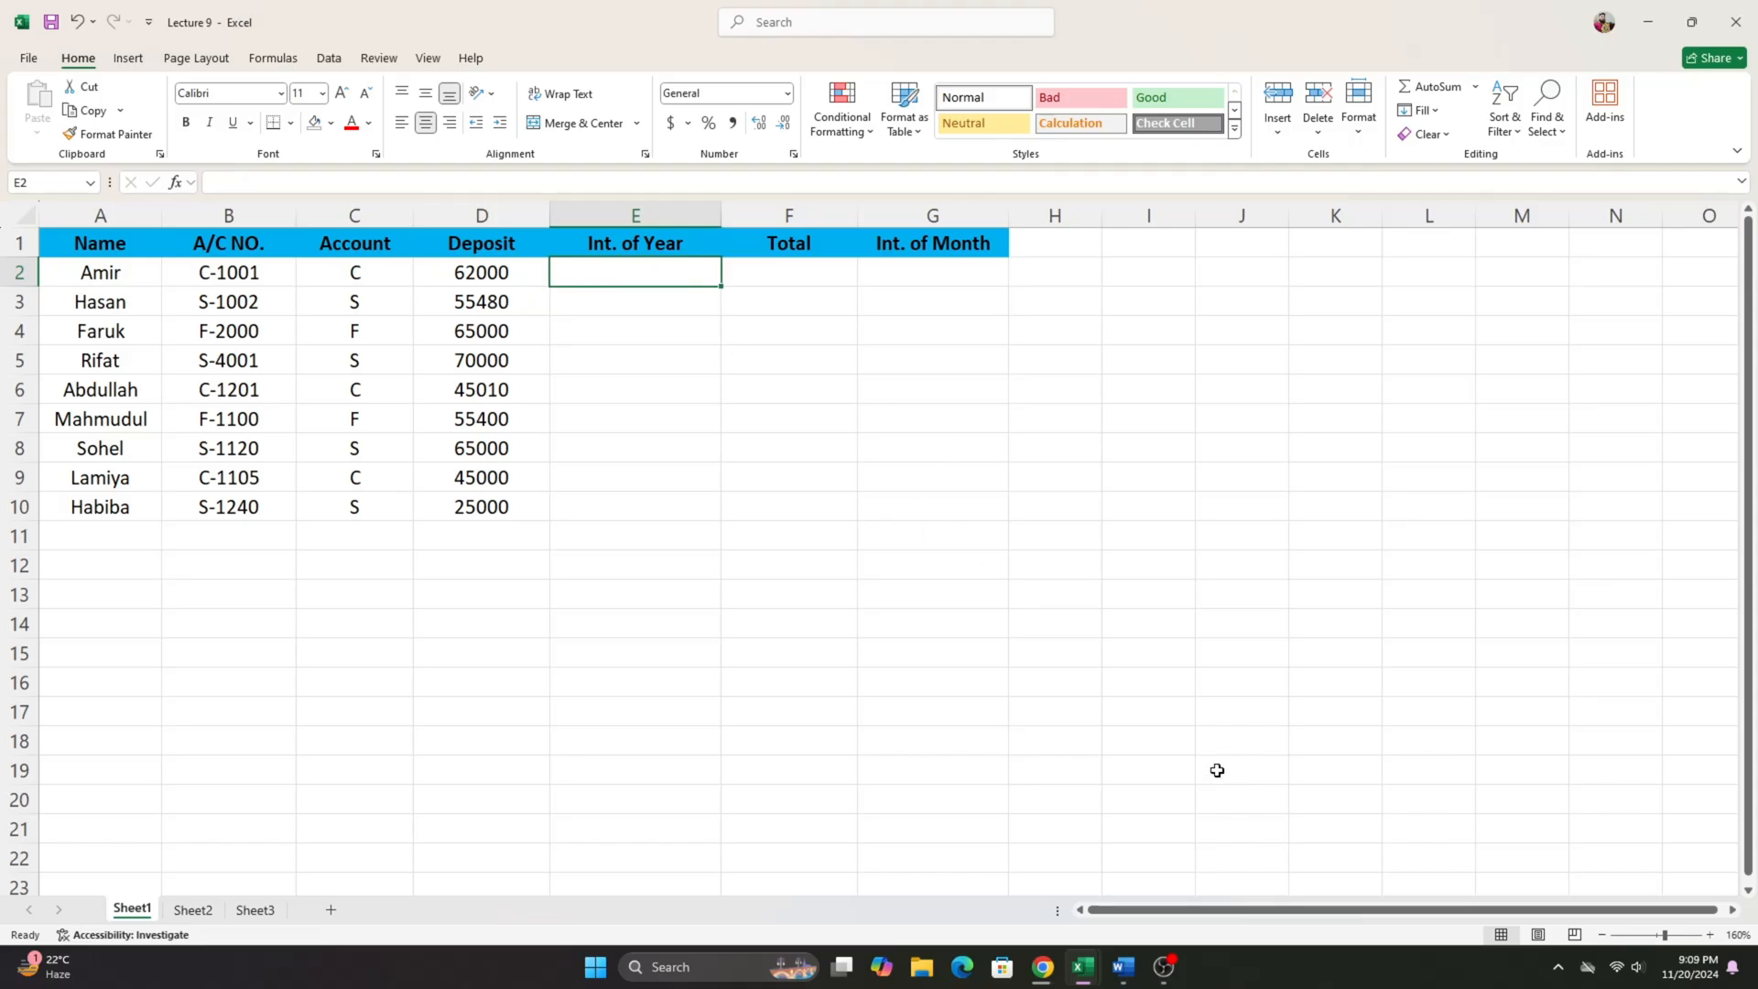
click(1126, 968)
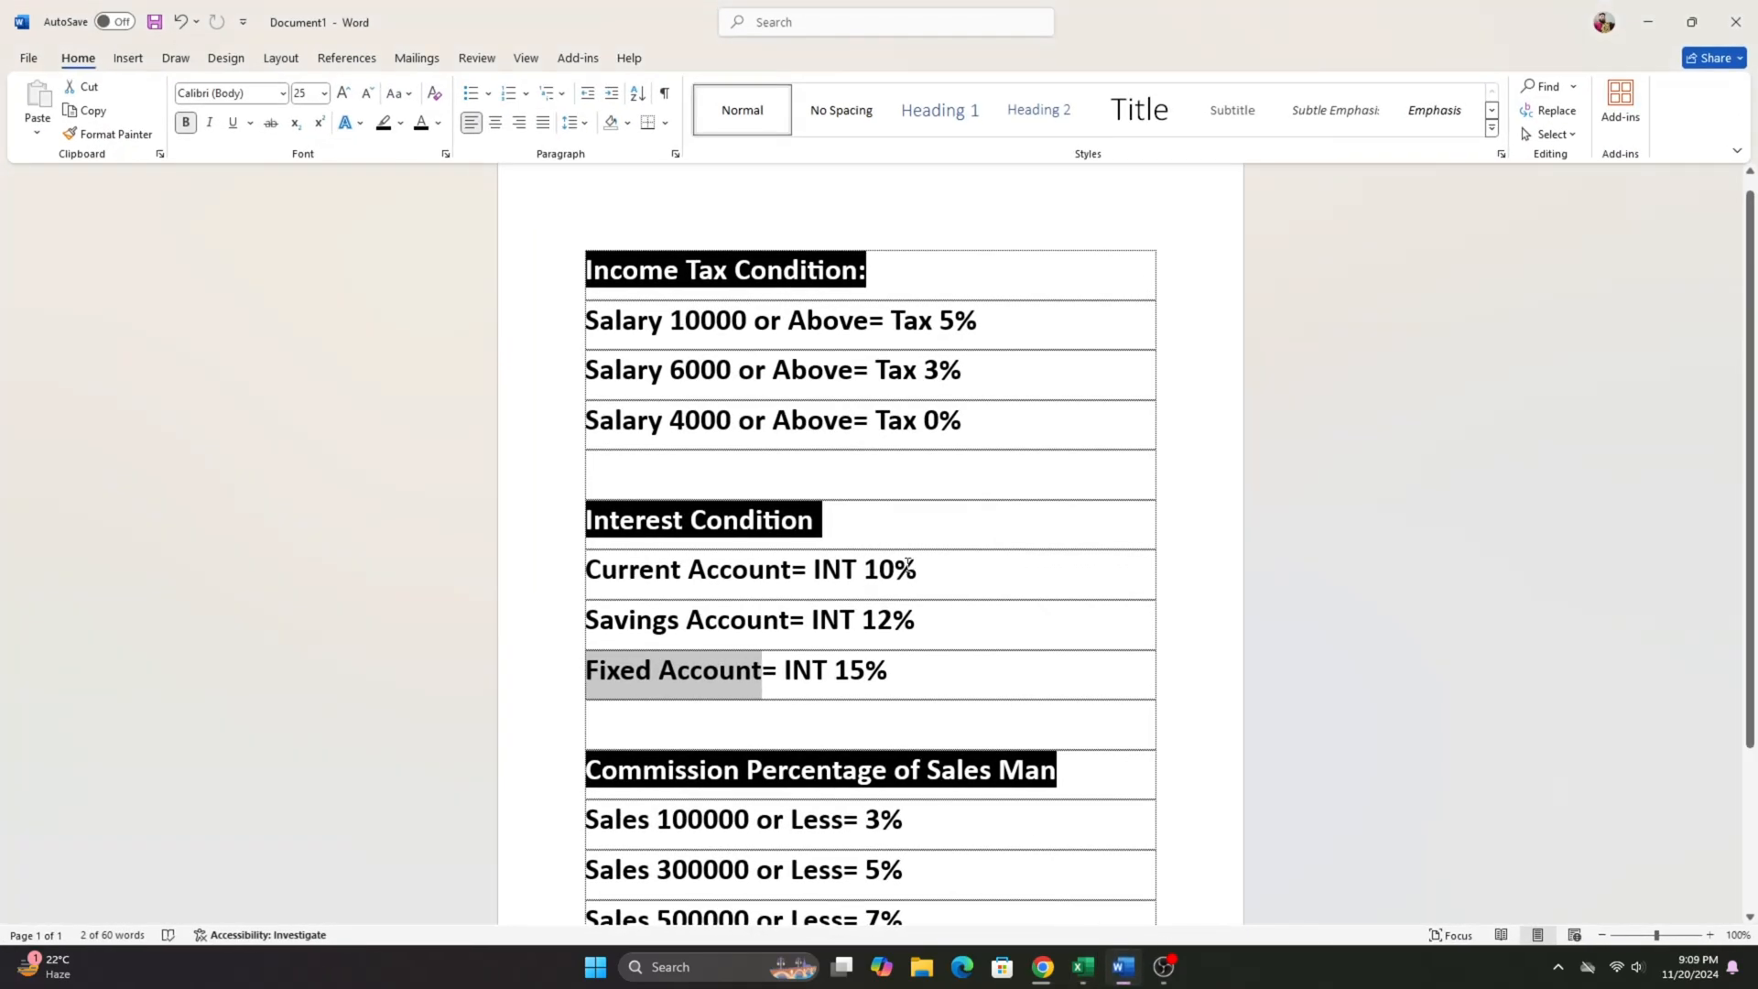
drag(590, 571, 814, 572)
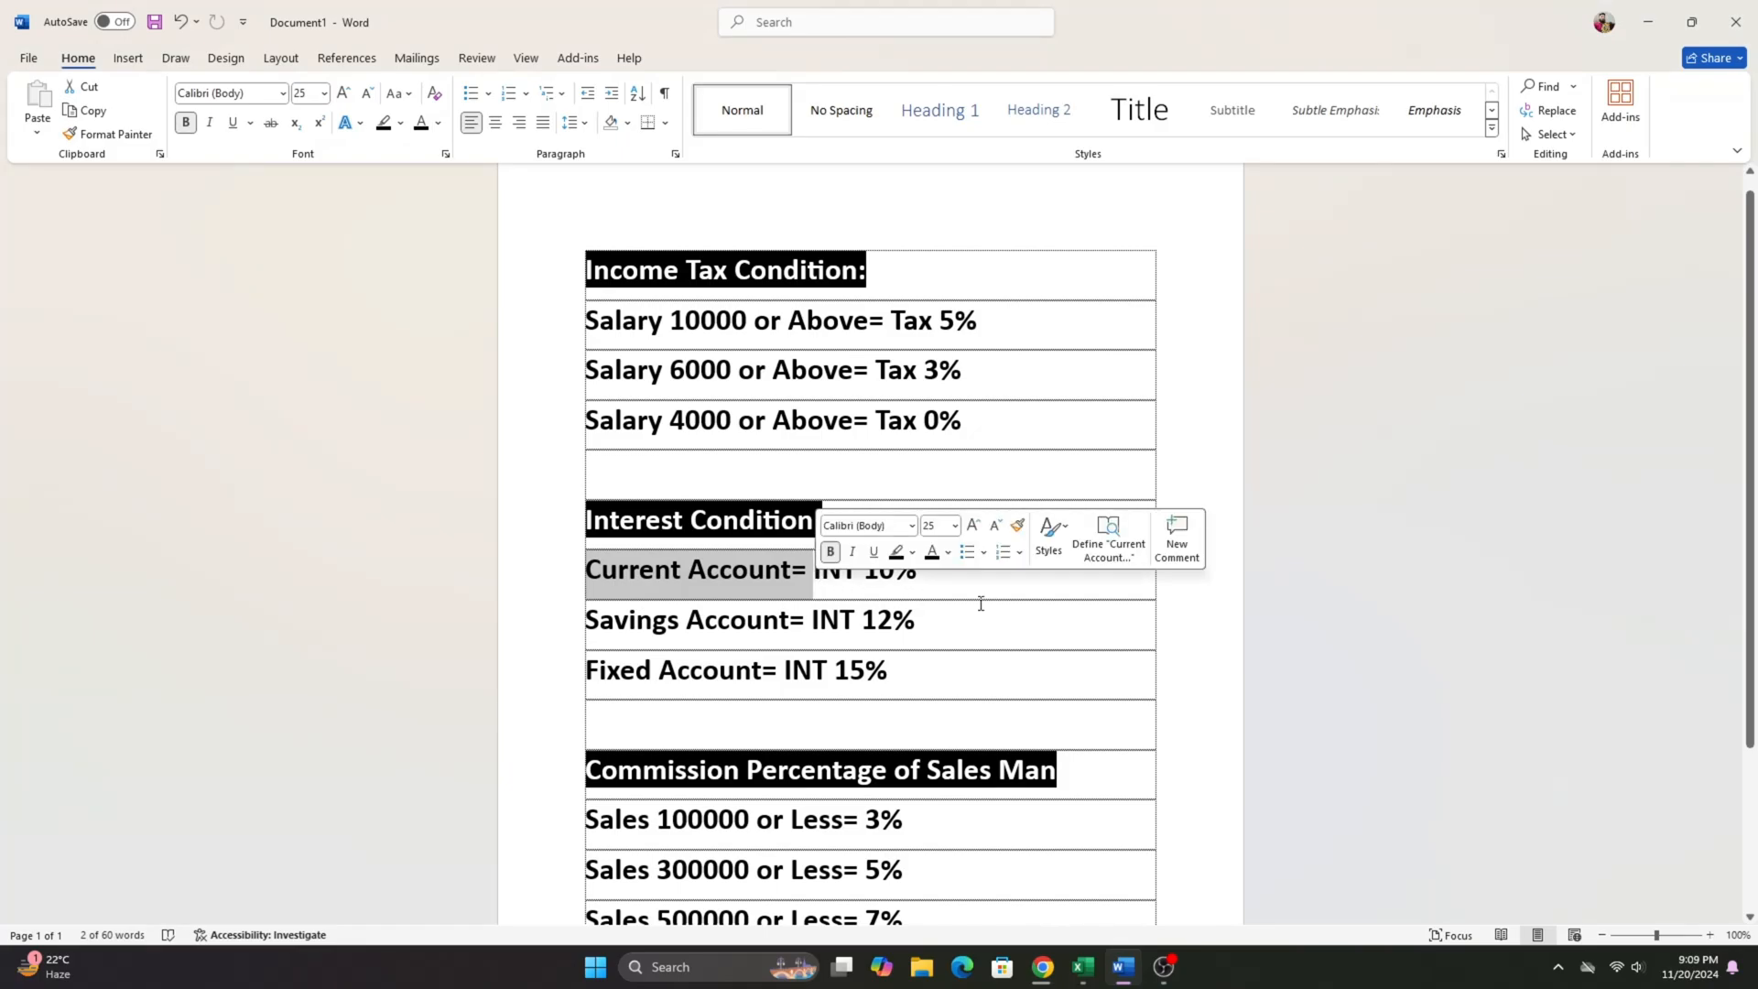
click(886, 602)
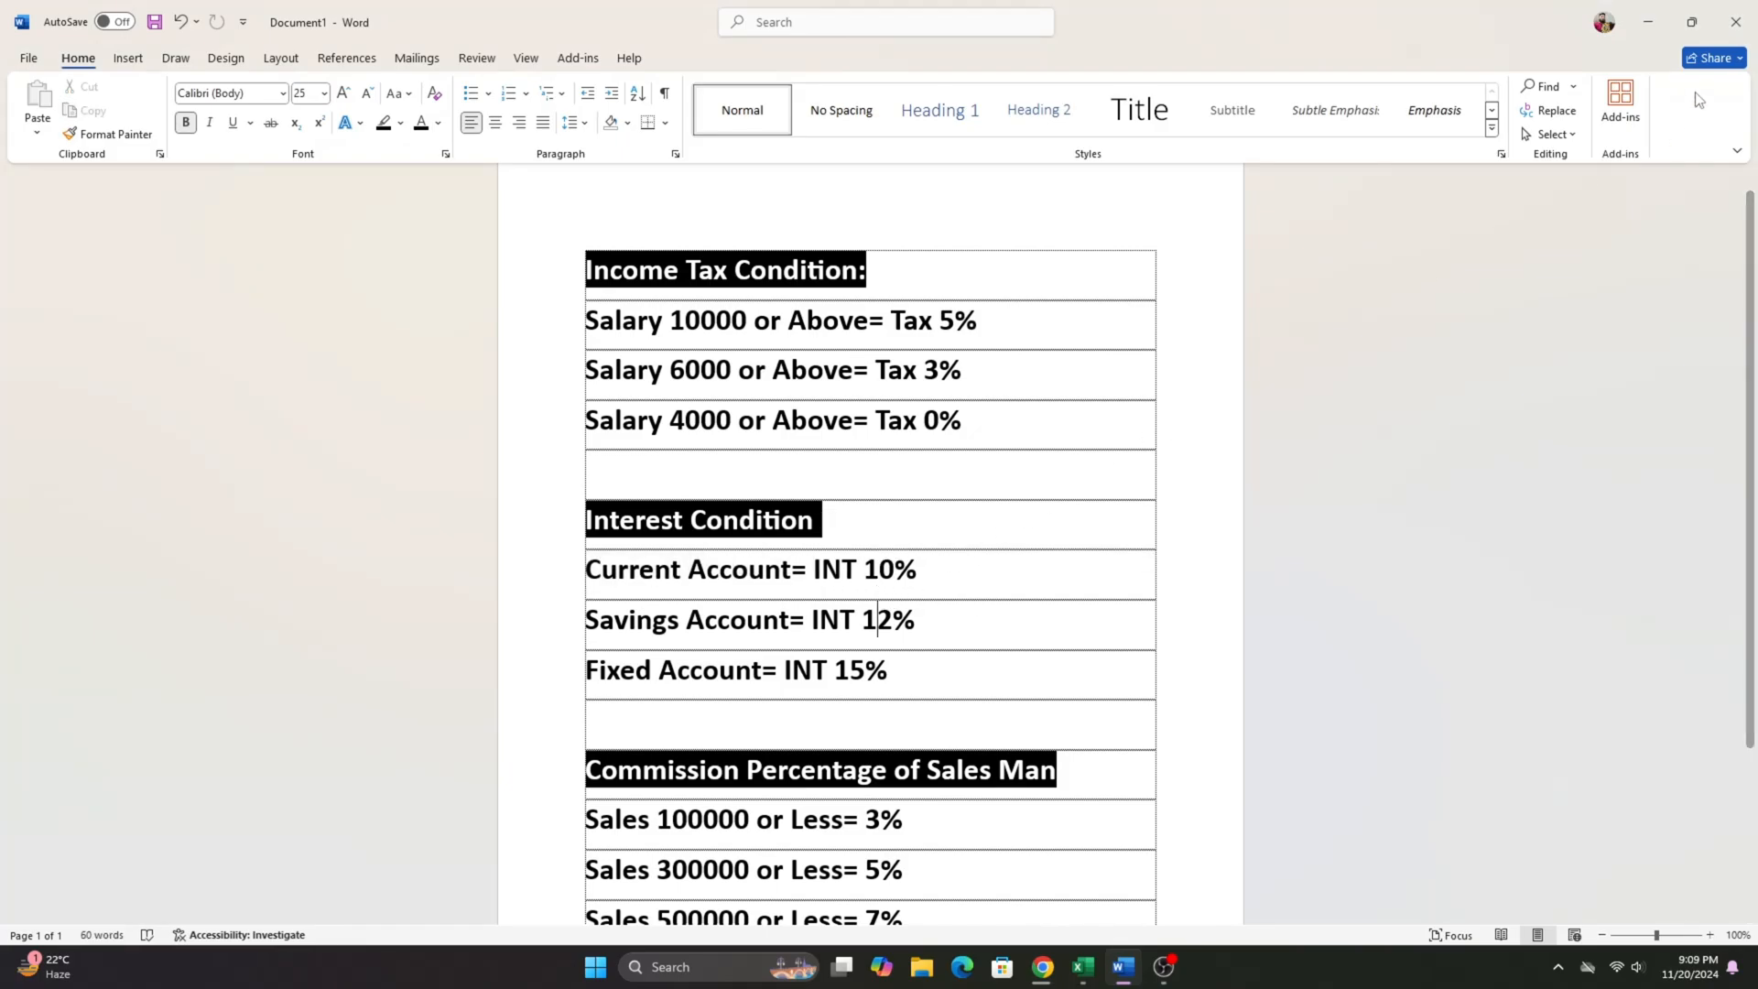
drag(600, 627, 886, 610)
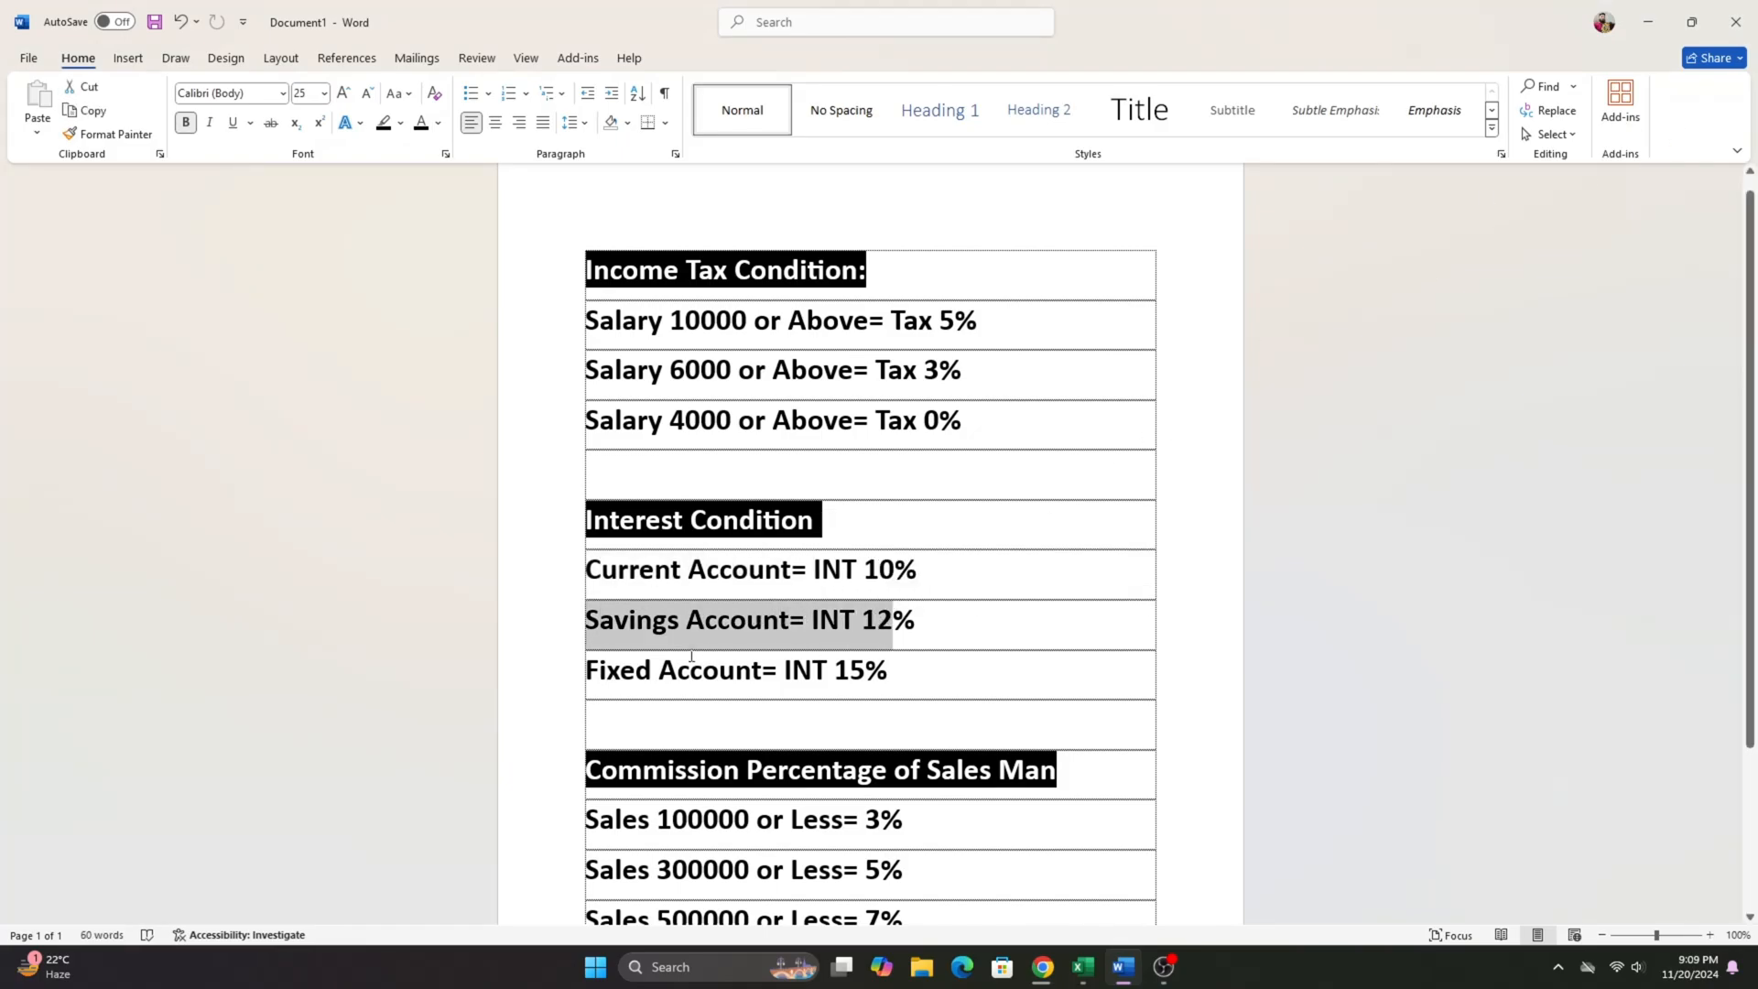
drag(608, 676, 883, 677)
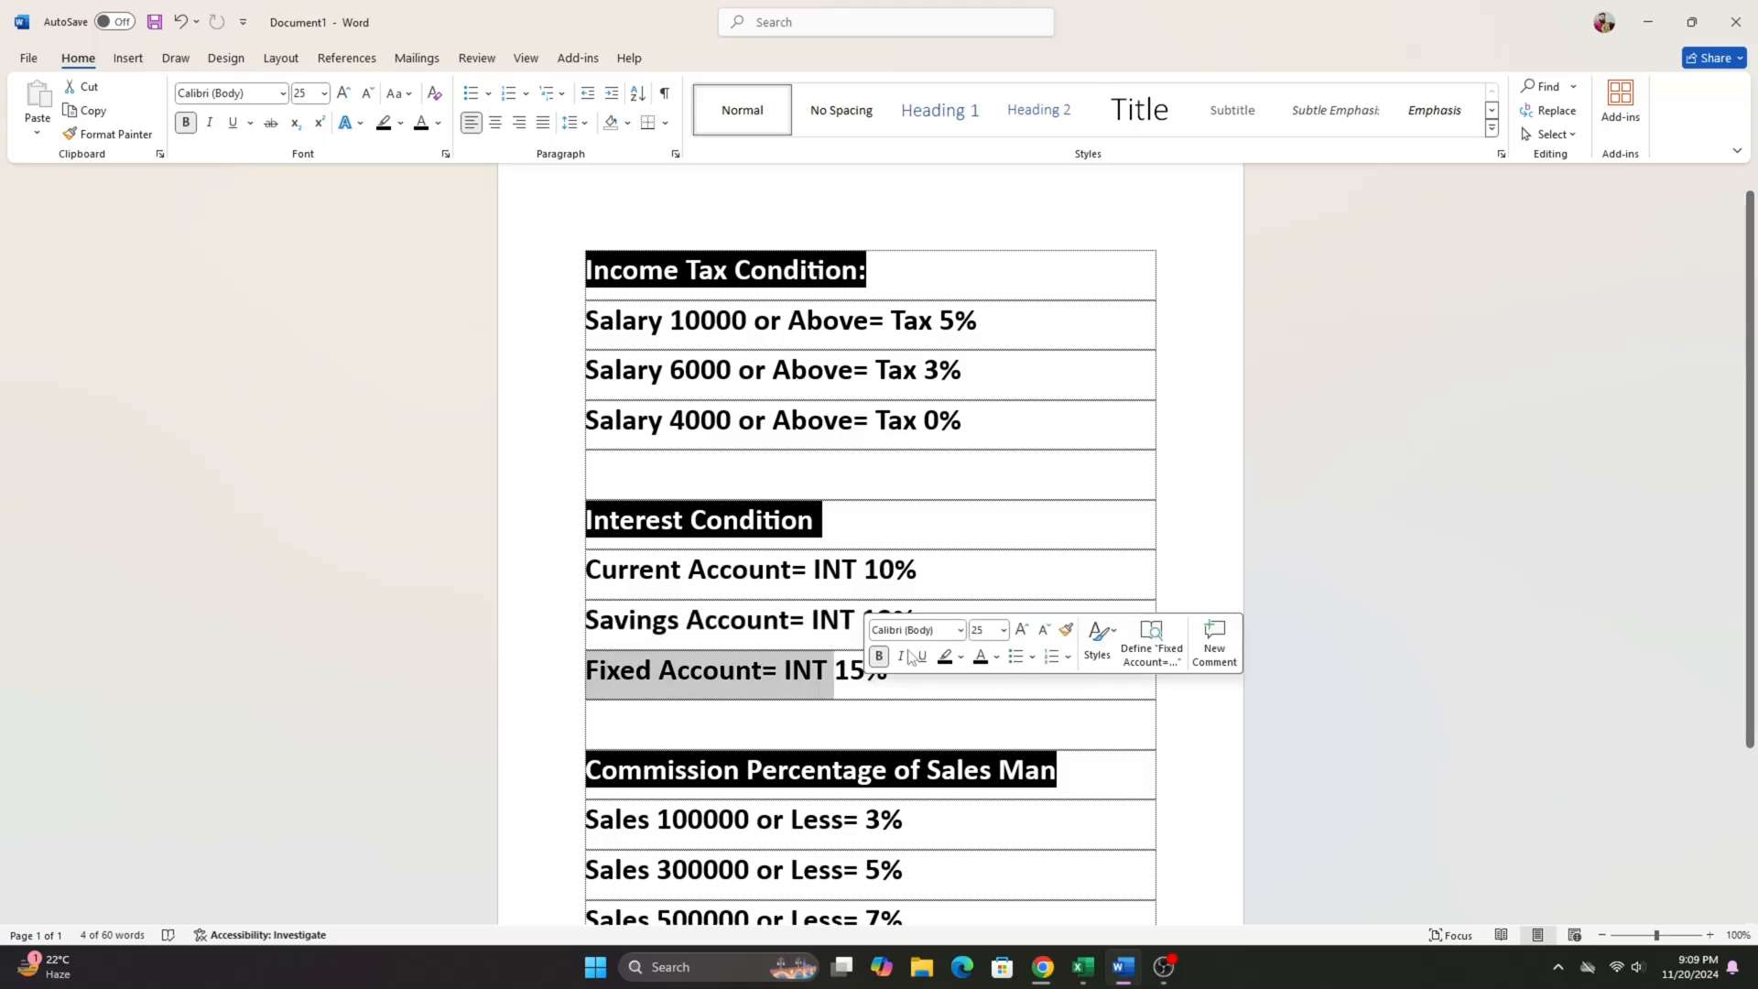
click(1647, 22)
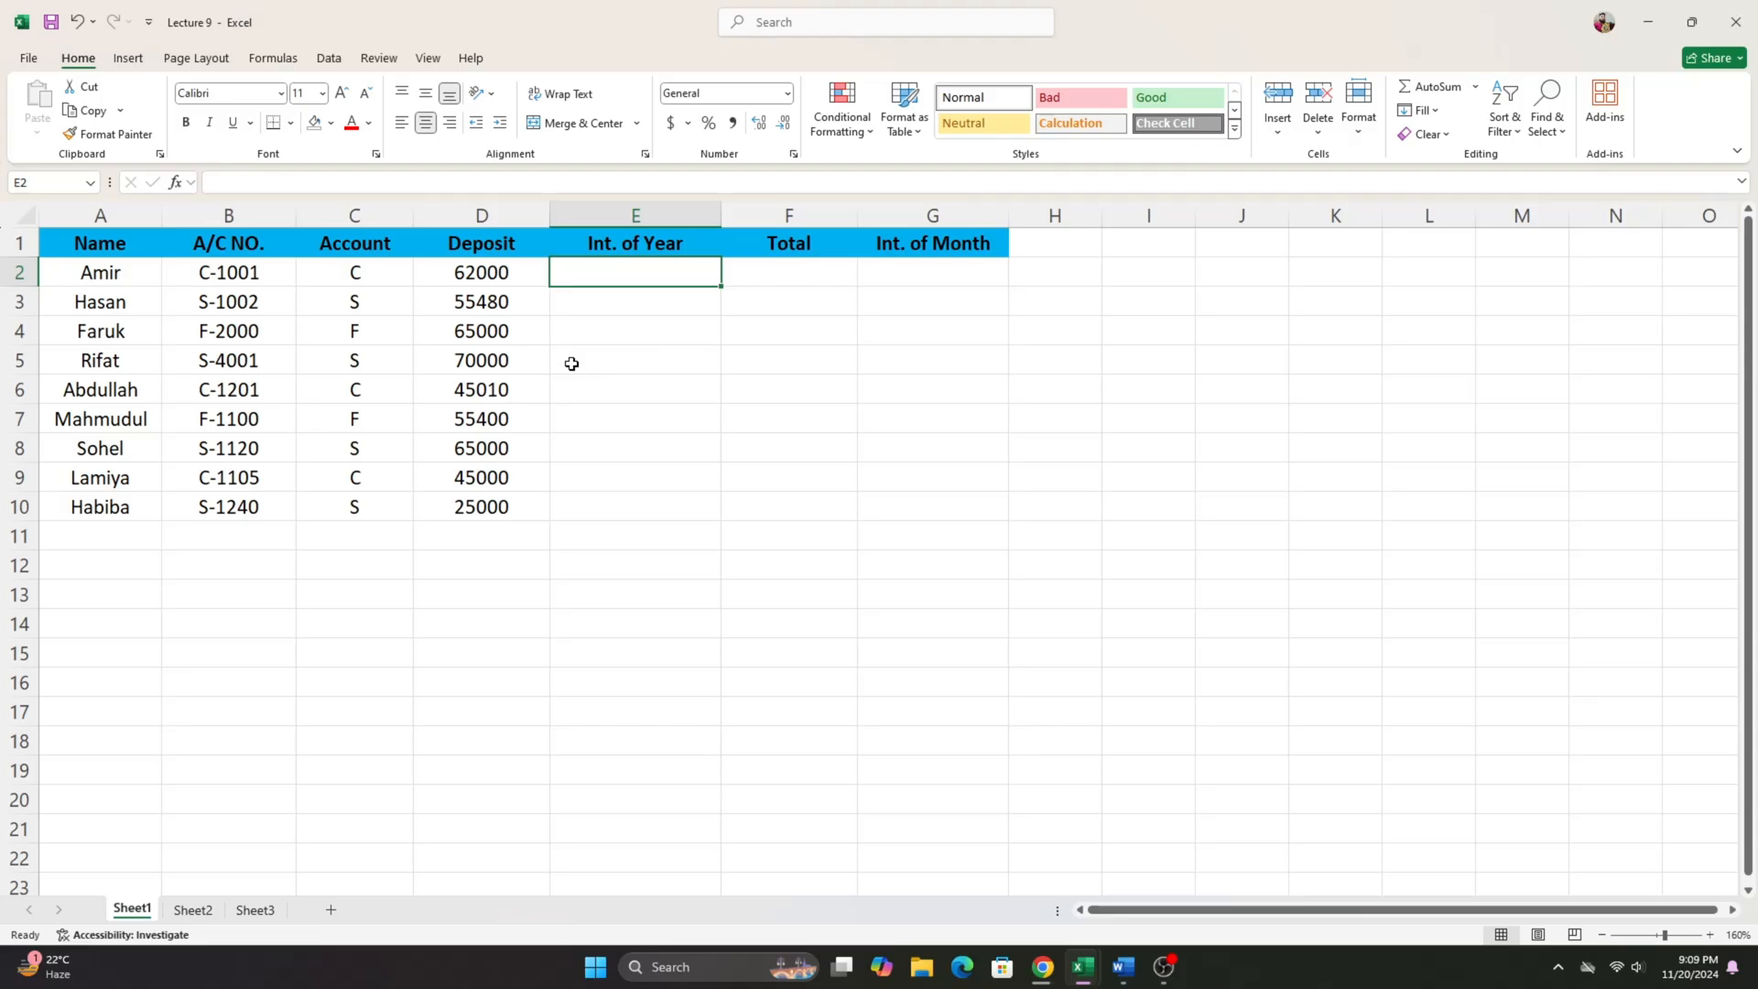
- Begin the yearly interest formula in E2 with an equals sign
text(=if)
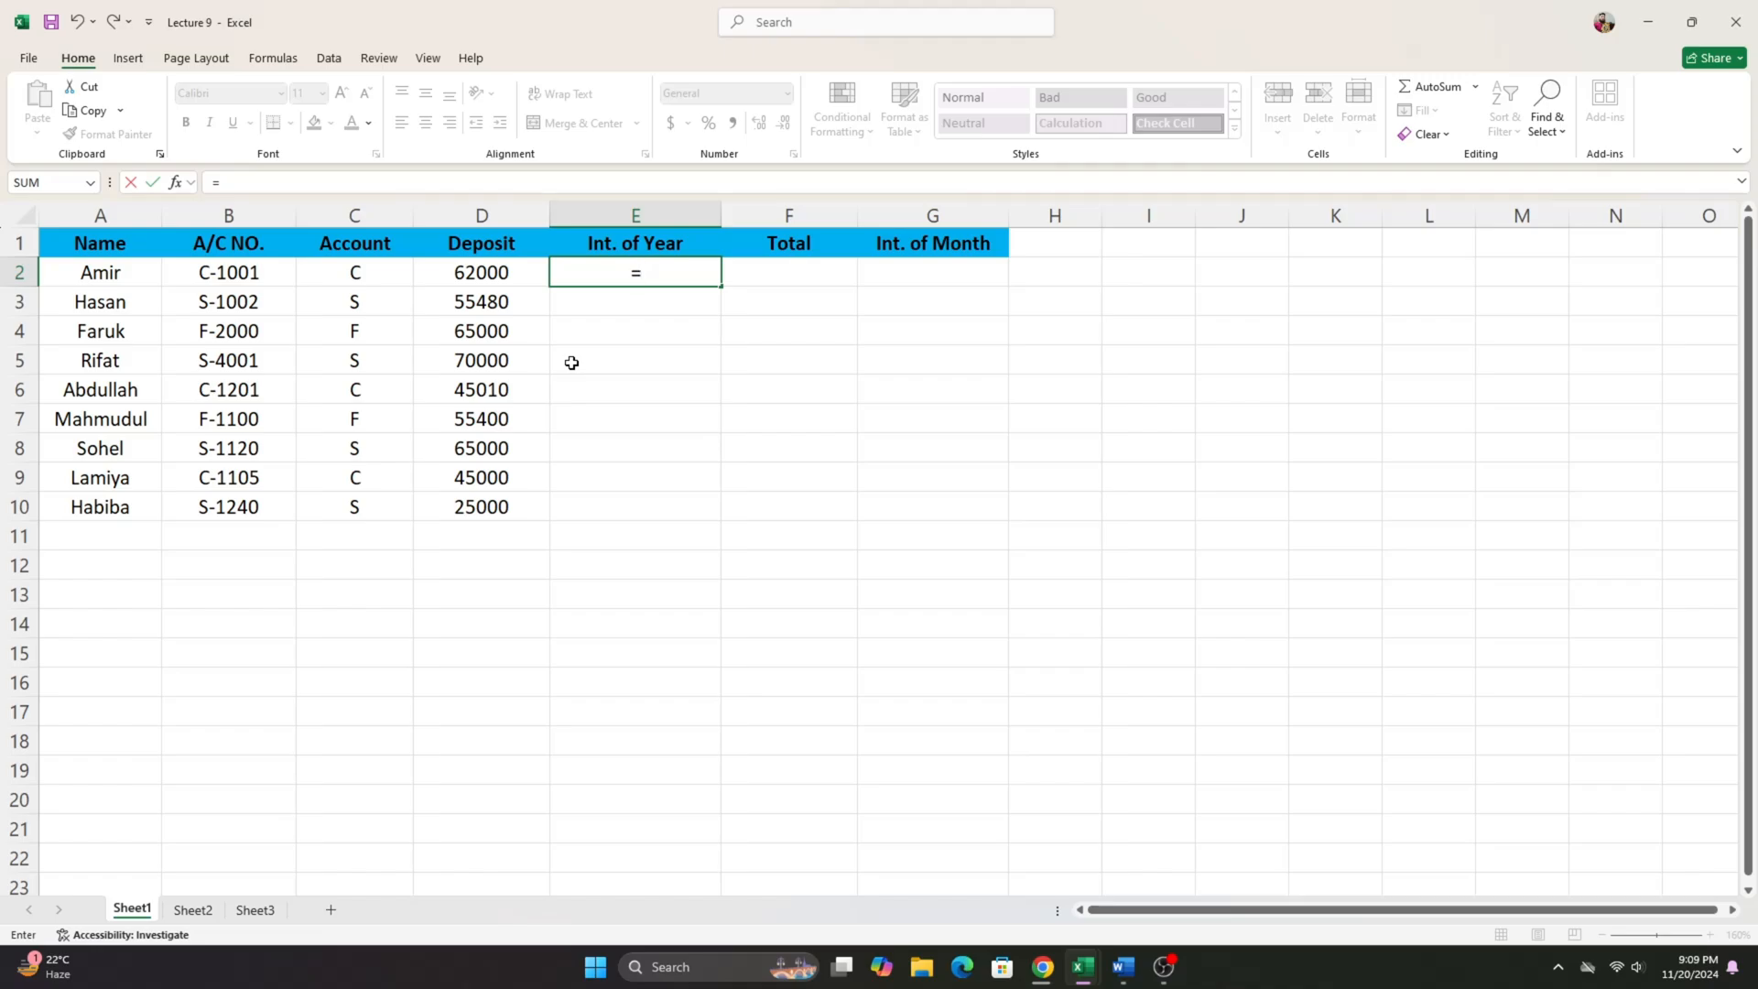
- Add an IF function to the E2 formula that tests whether account type C2 equals "C"
text(if)
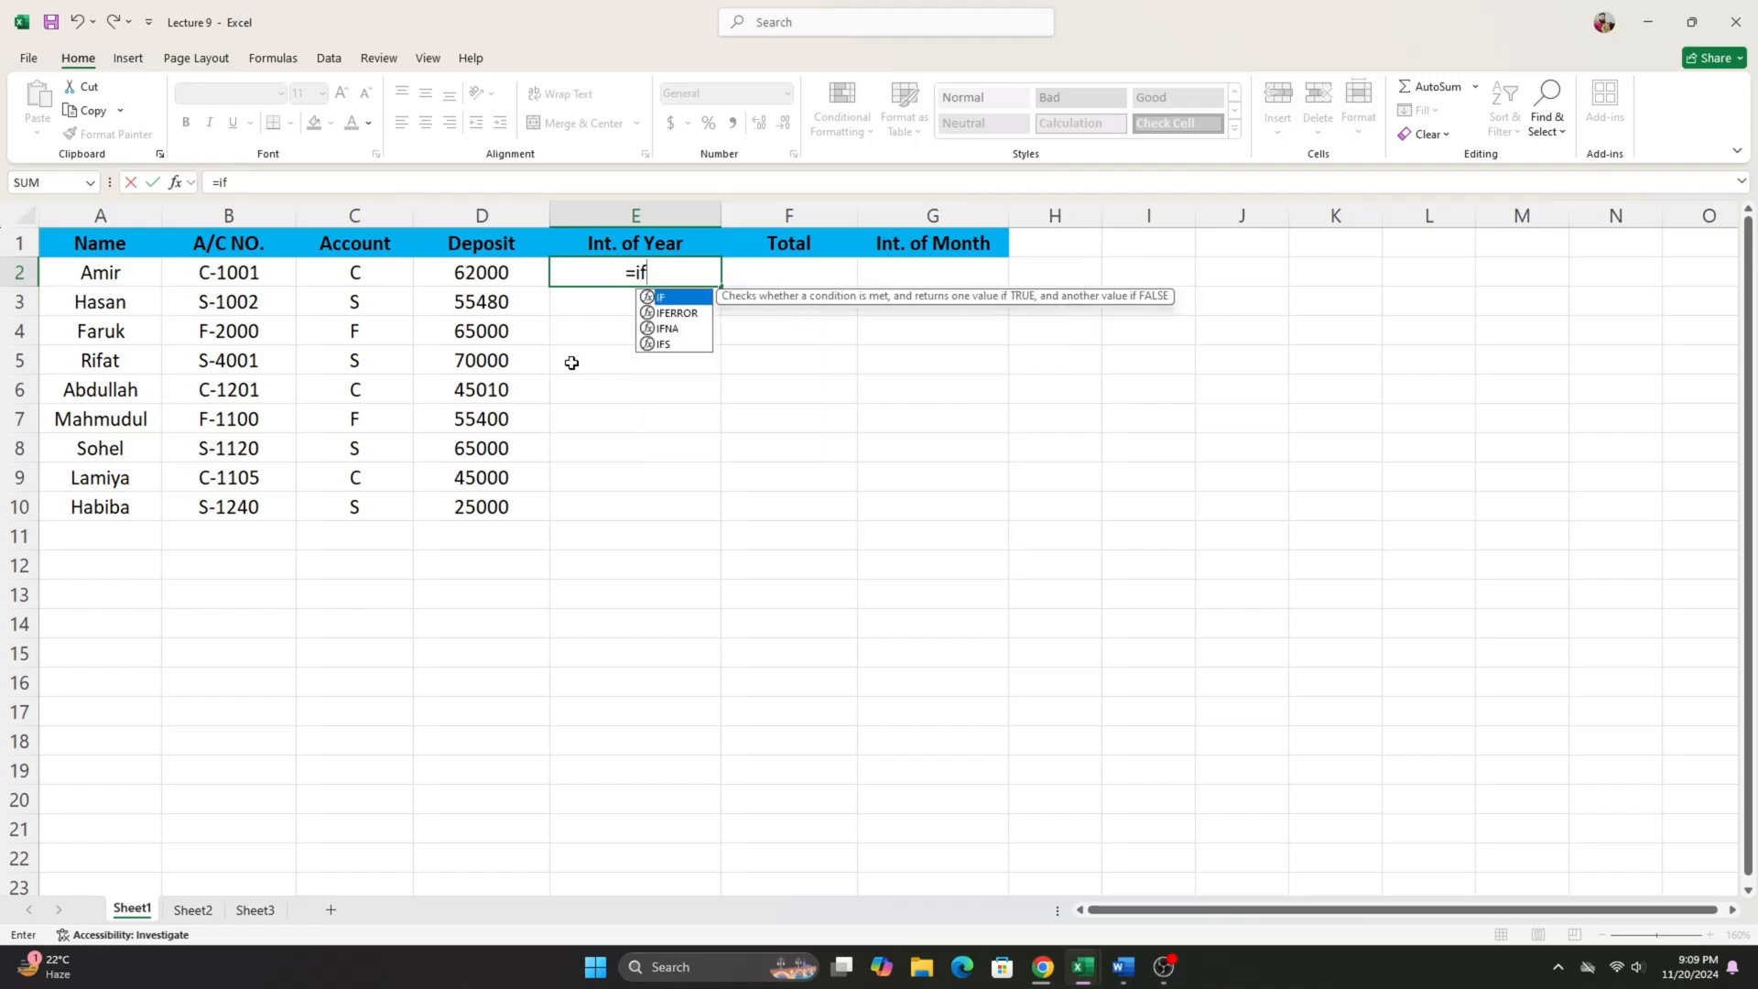
key(Tab)
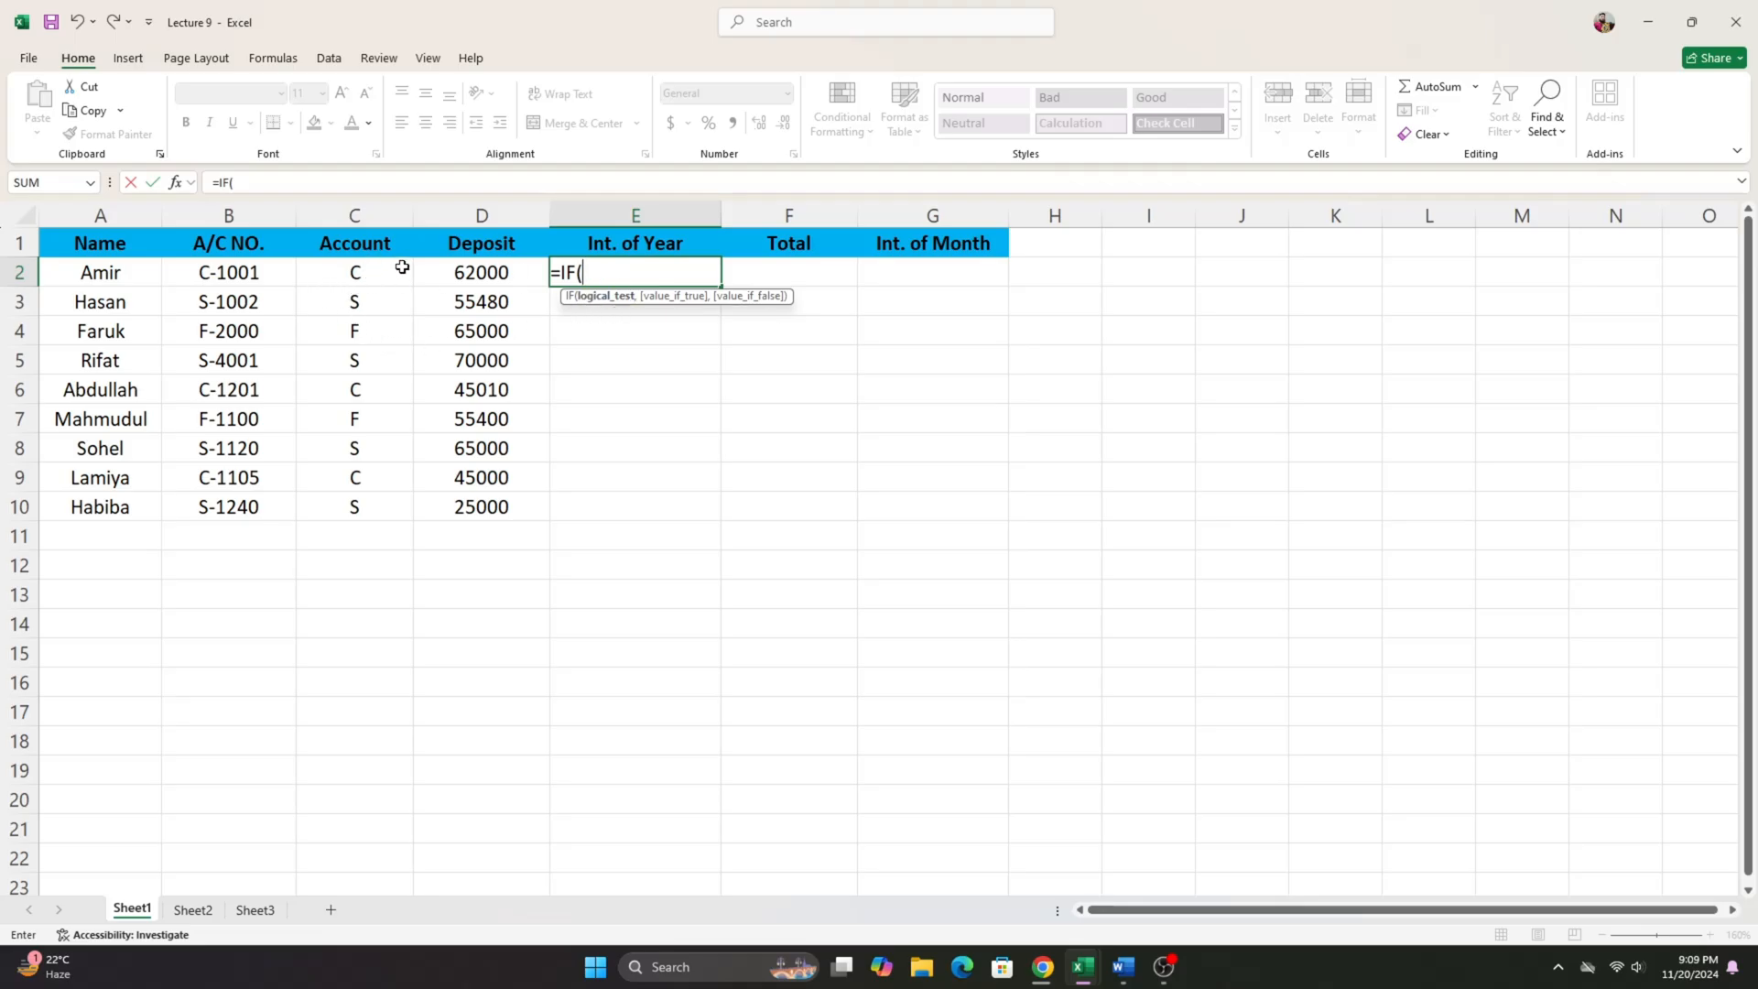
click(353, 277)
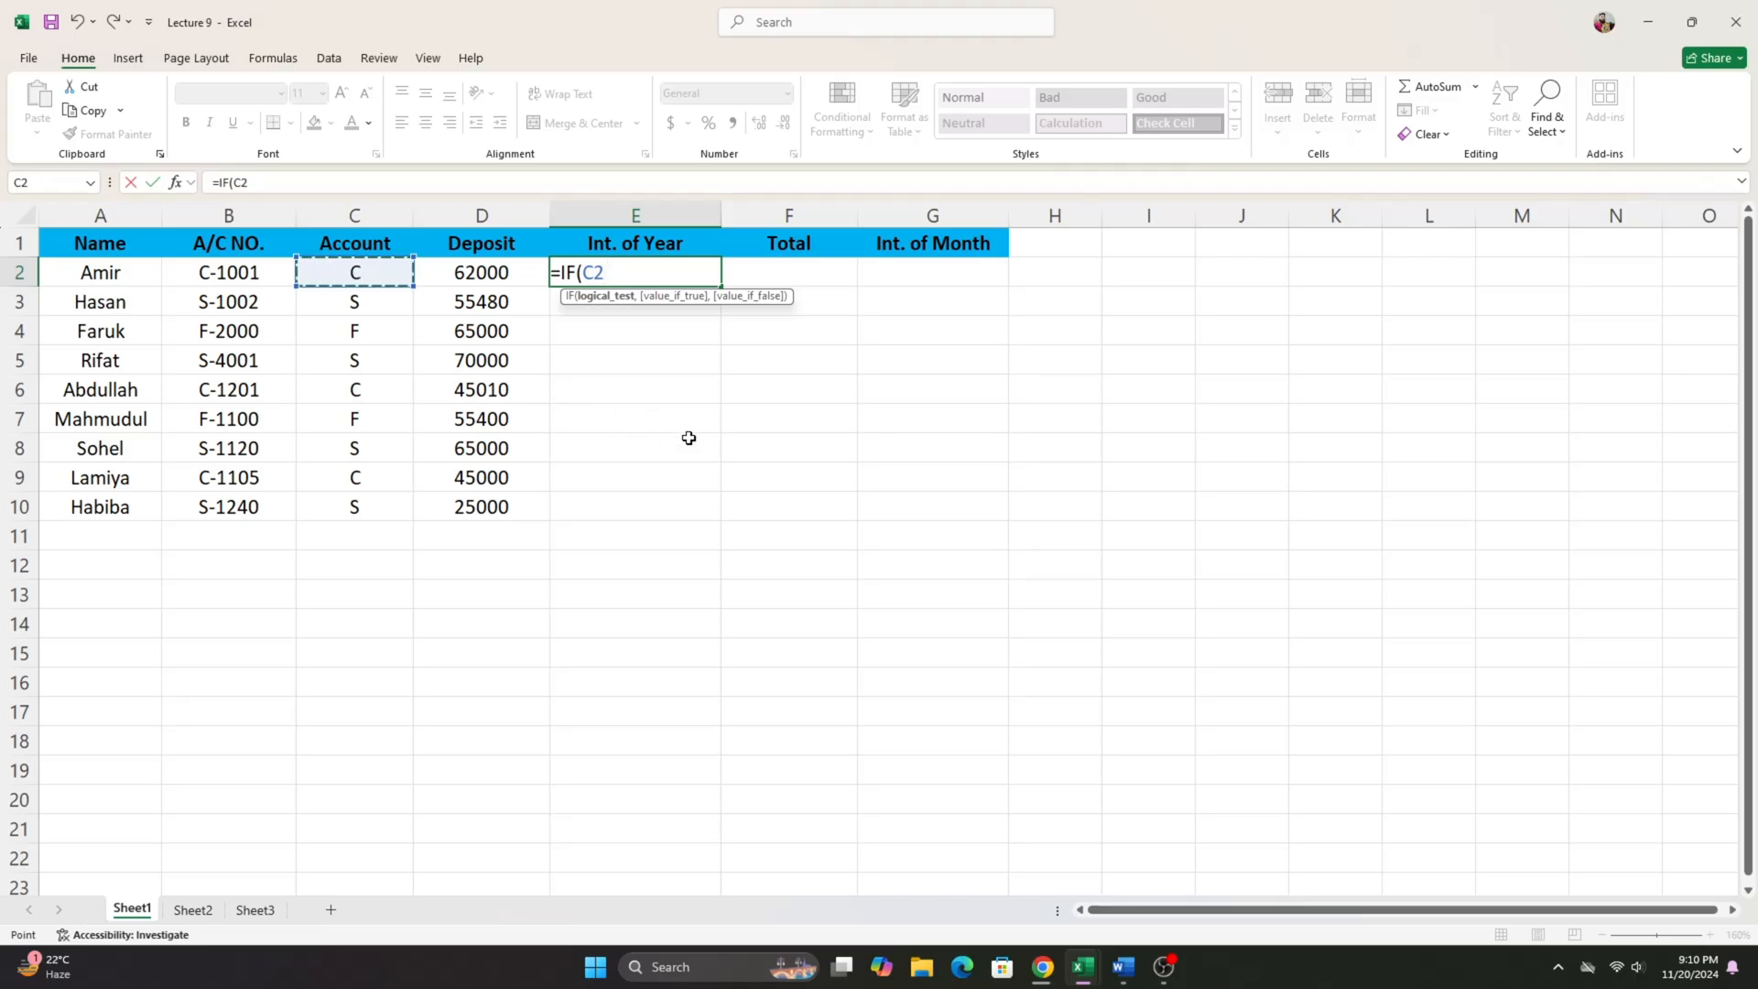
text(=)
text("C",)
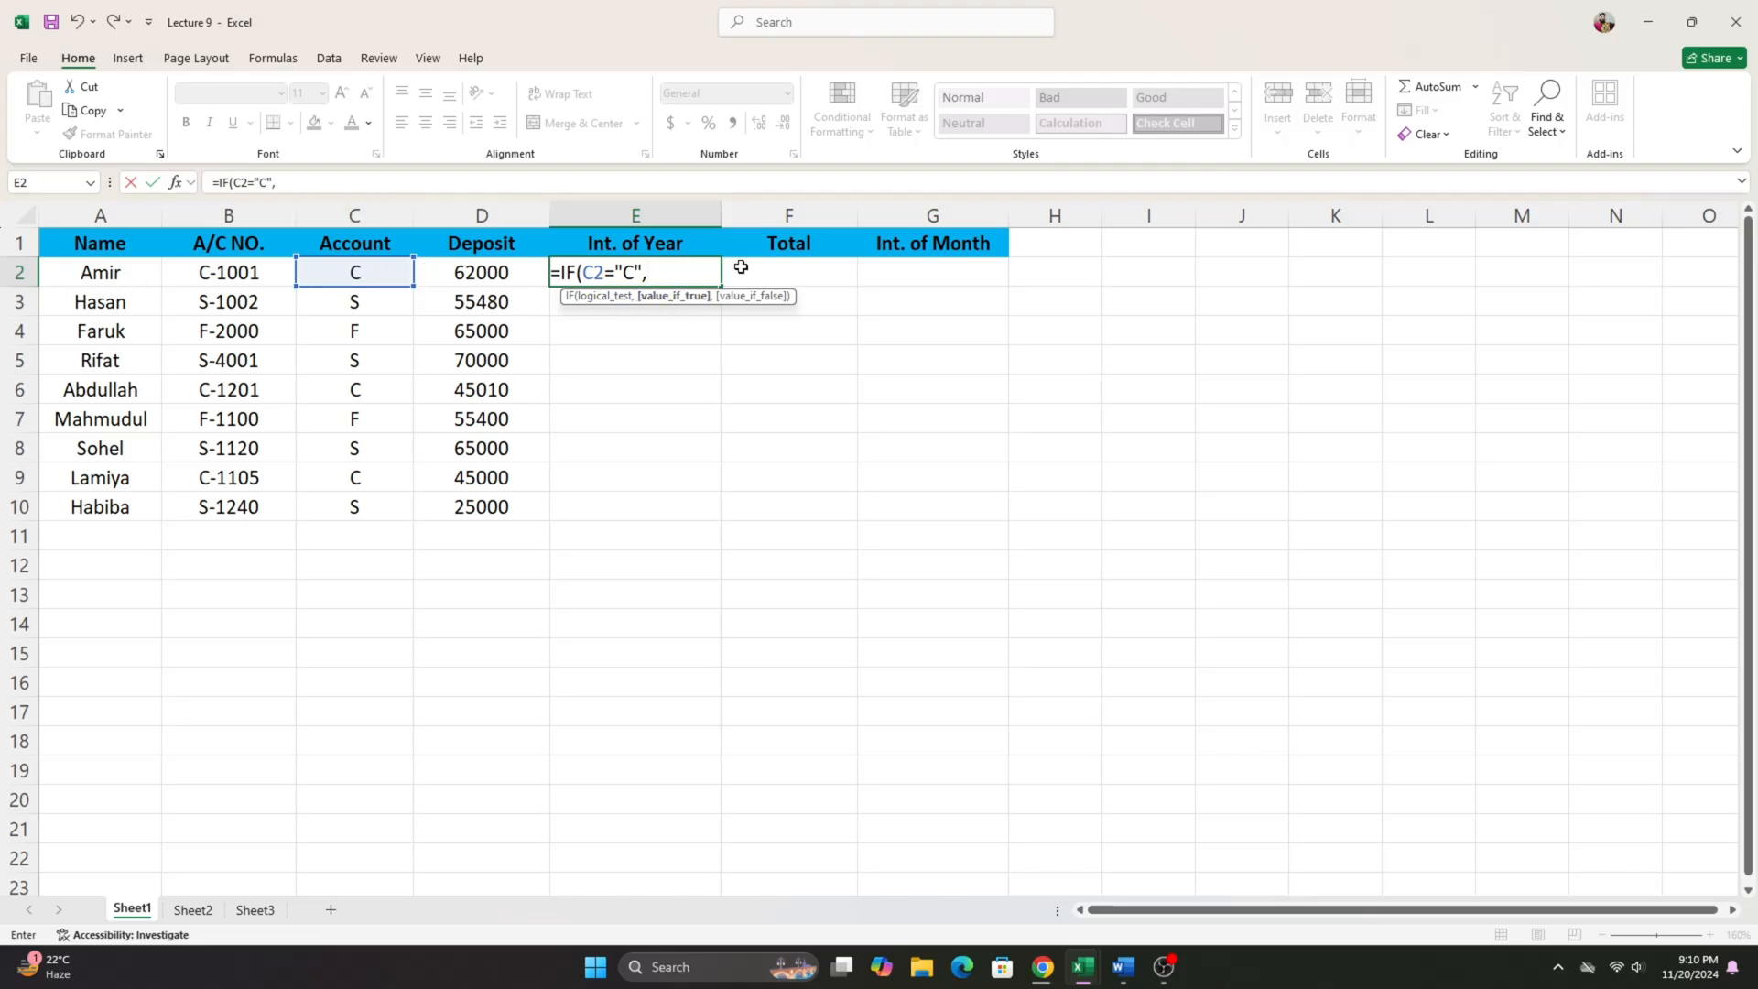
- Give the "C" condition the result D2*10%, checking the current account rate in the Word document
click(515, 271)
text(*)
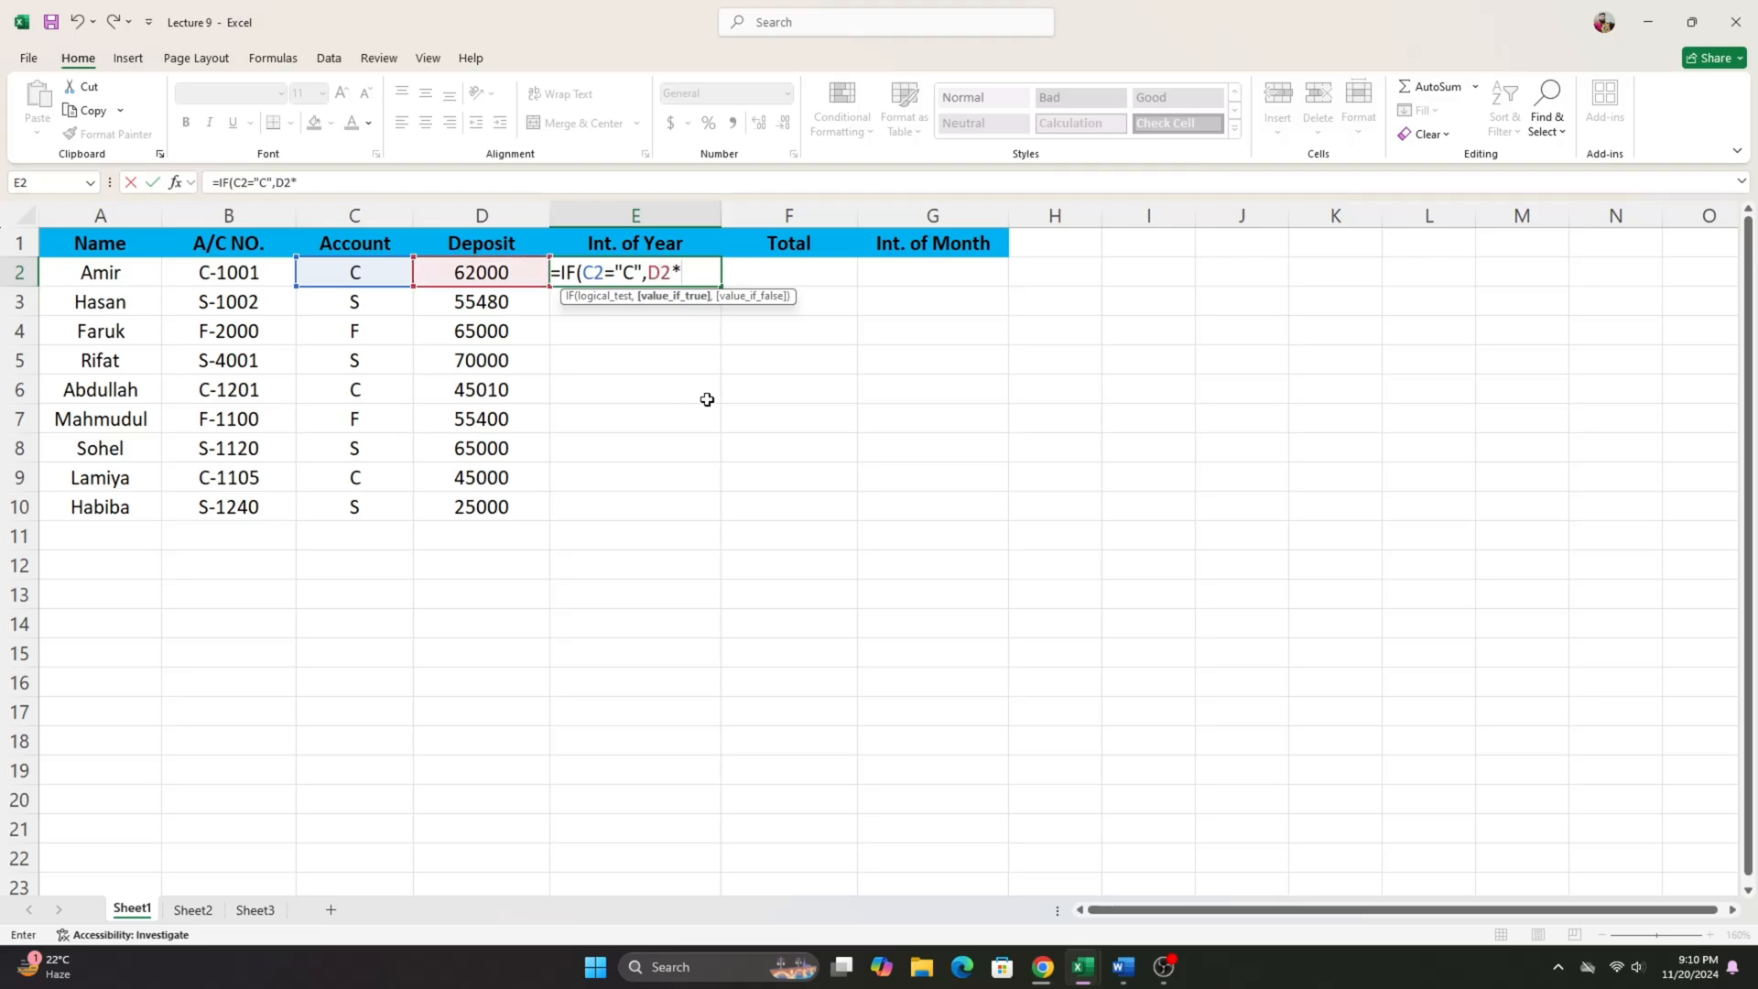
click(1122, 966)
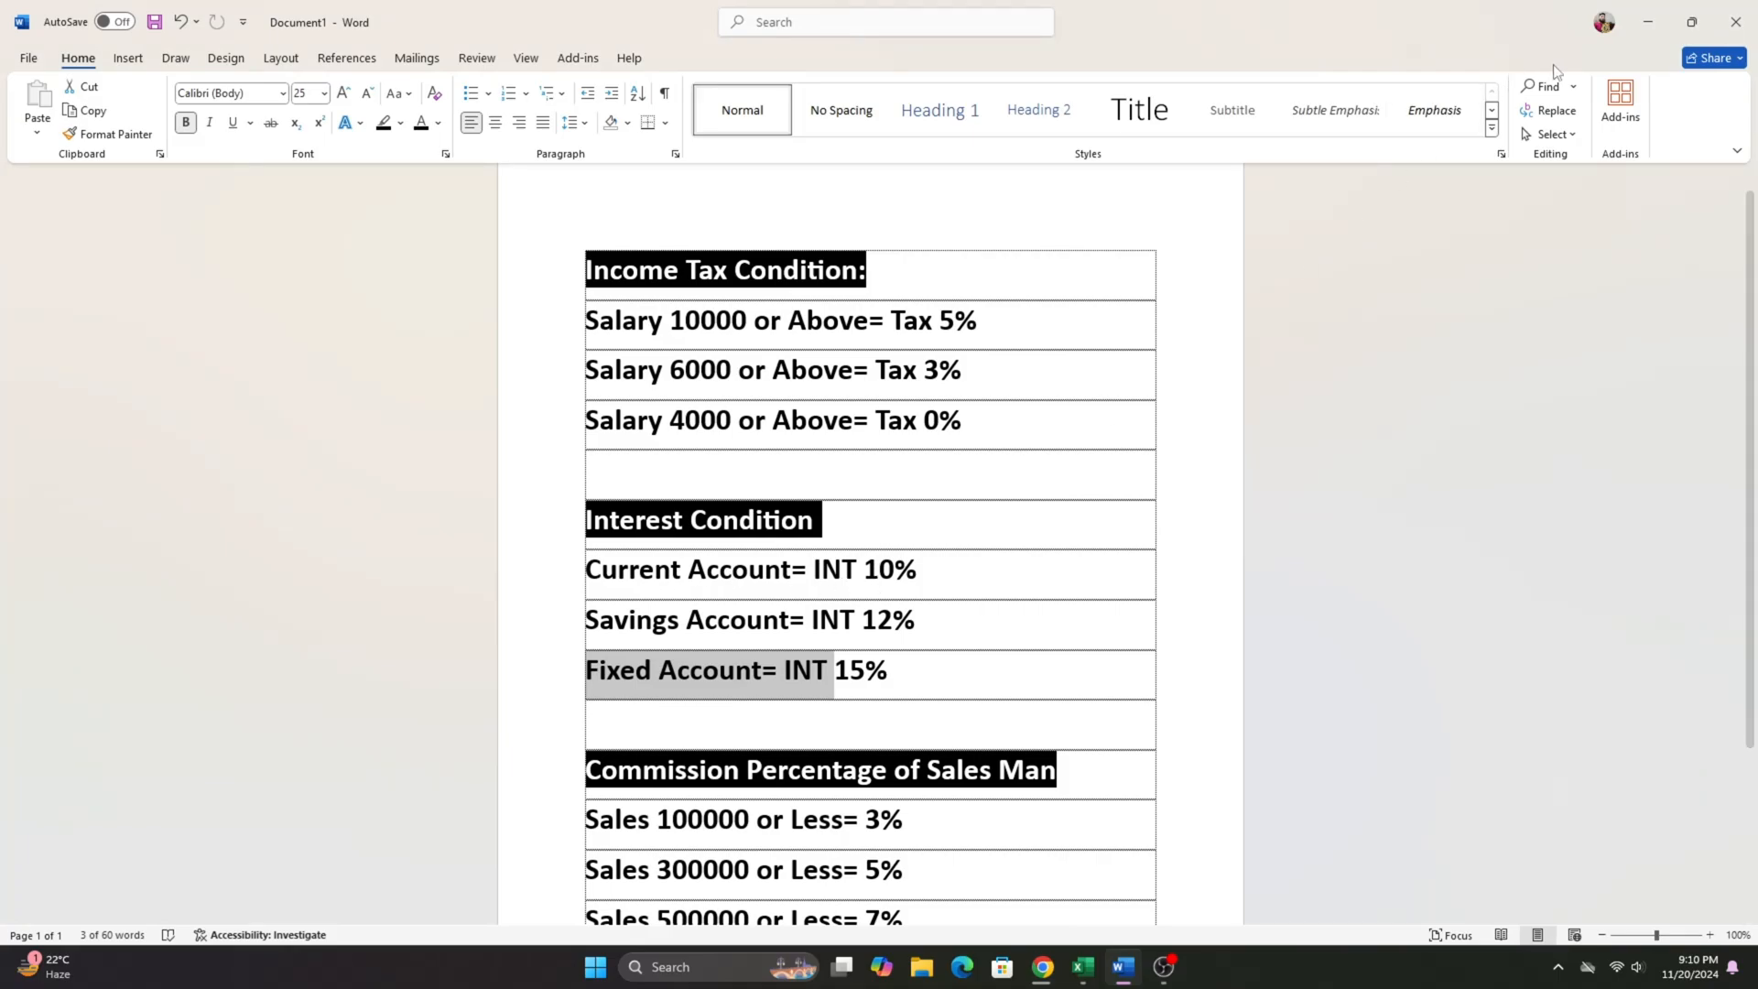
click(1638, 37)
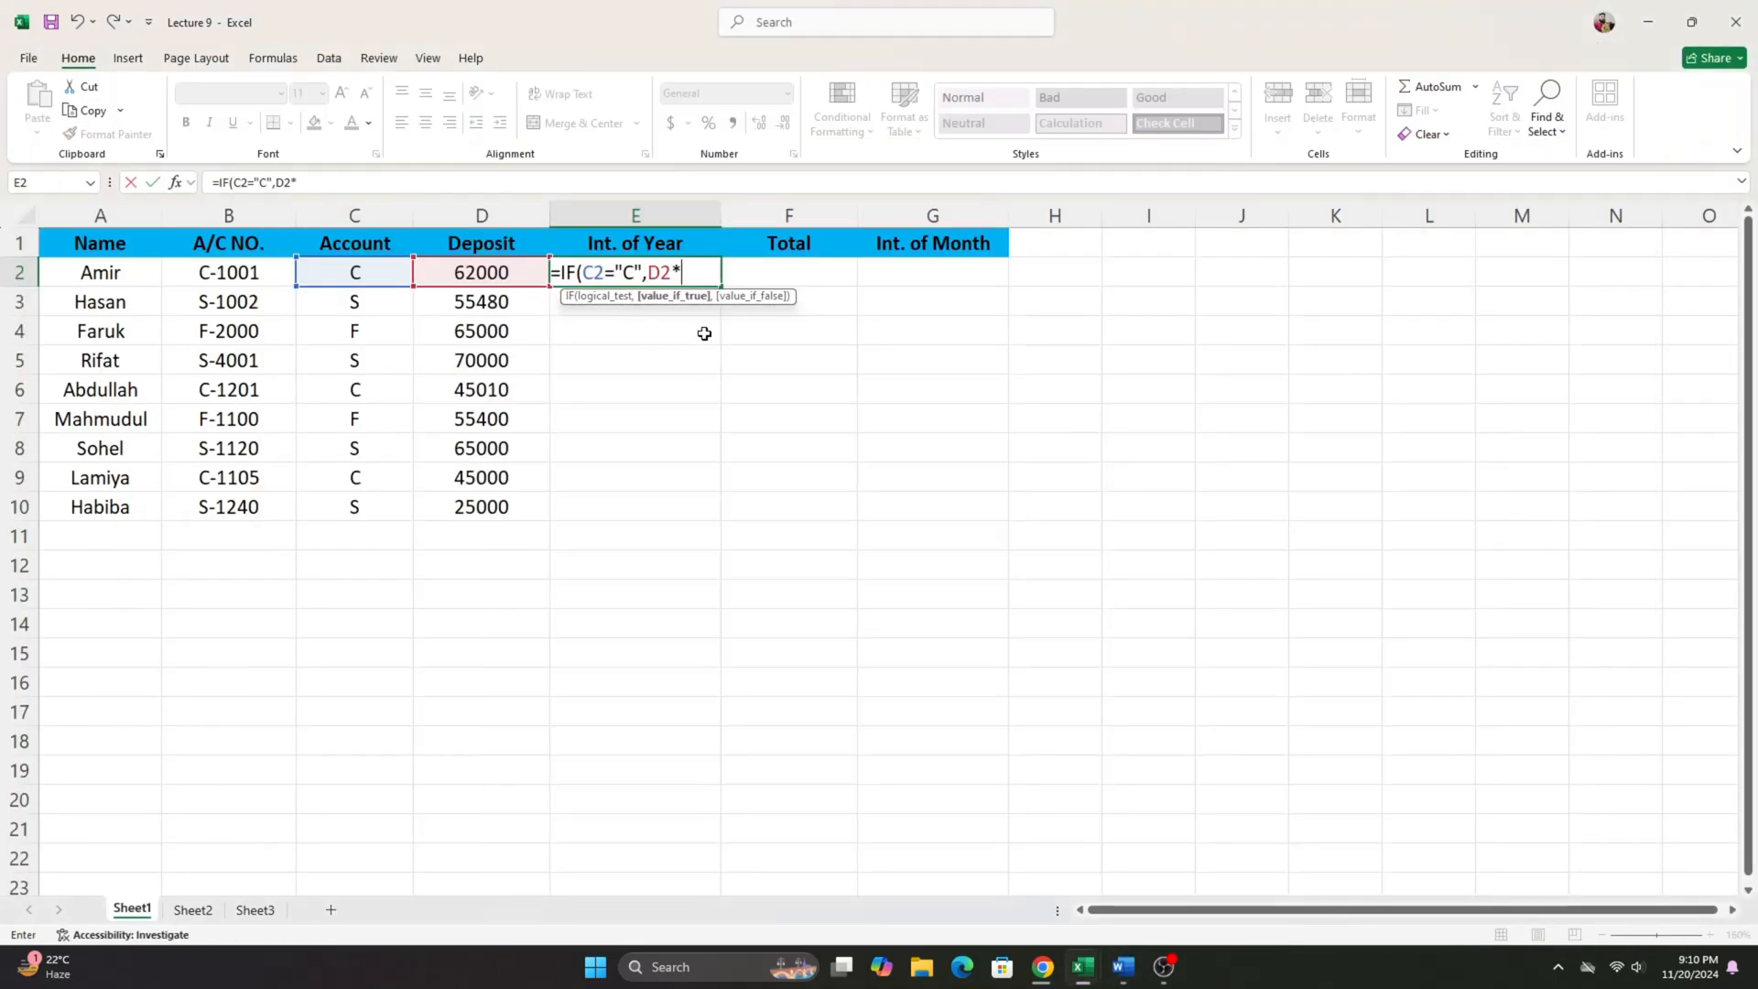
text(10%)
text(,)
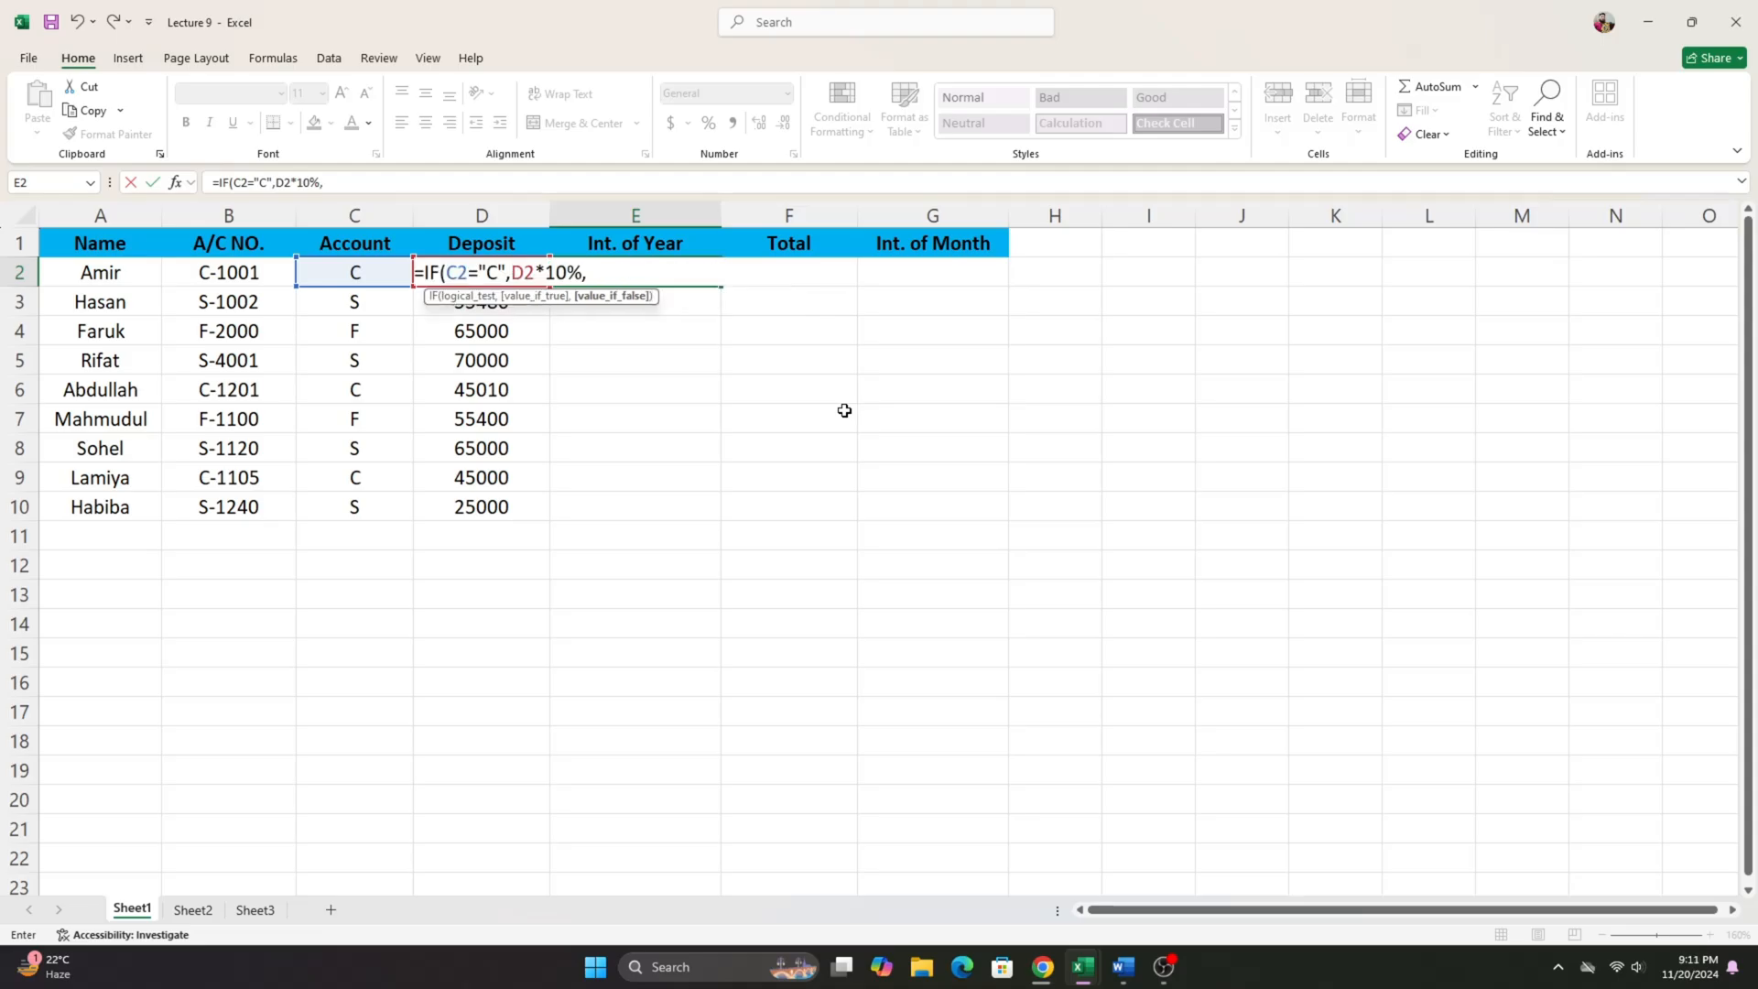
text(IF()
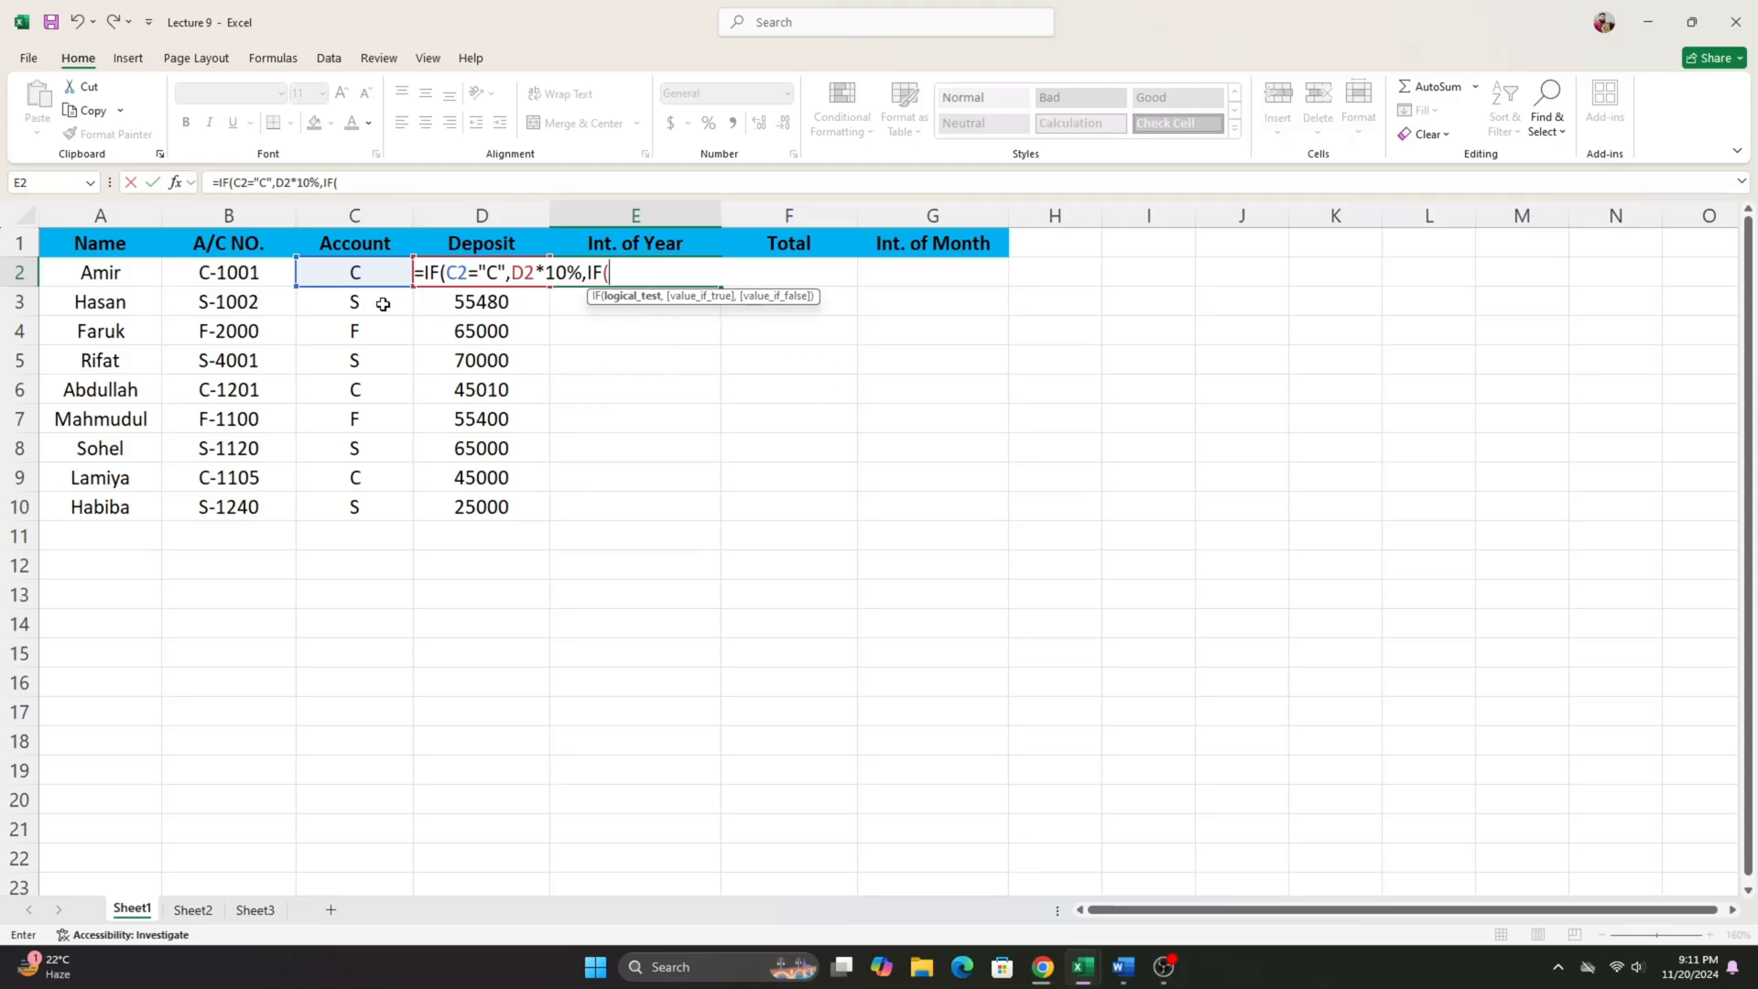
- Nest a second IF in the E2 formula that tests whether C2 equals "S"
click(355, 274)
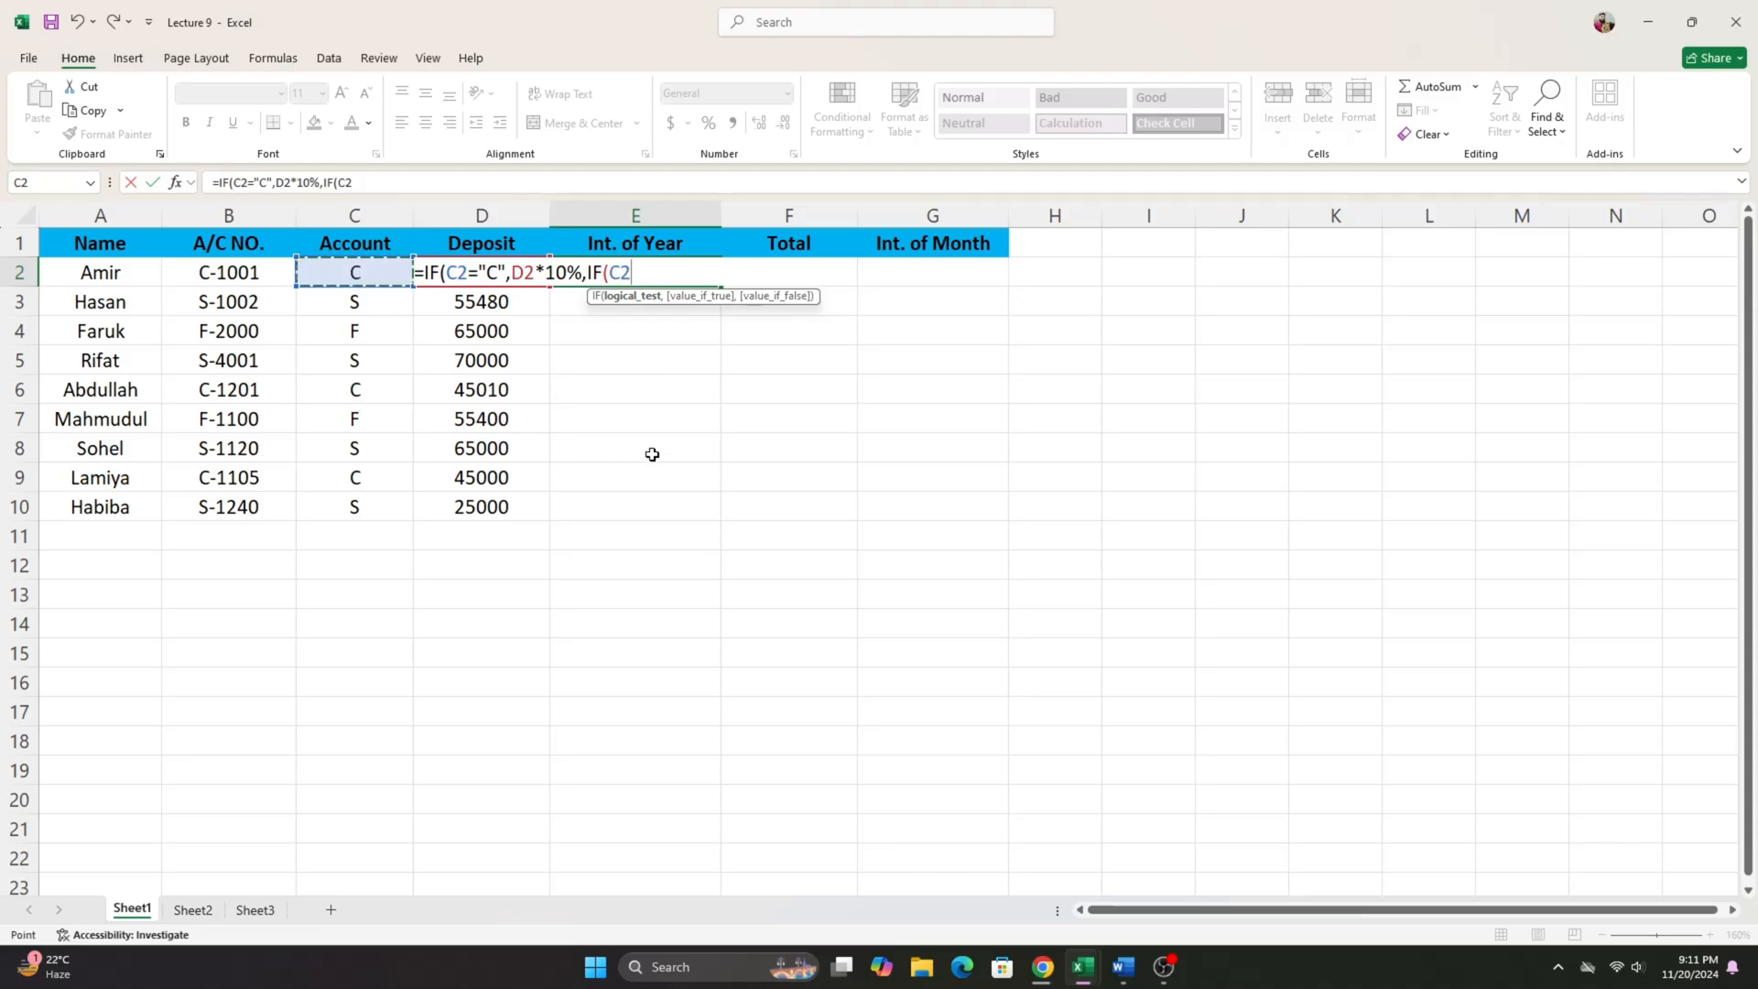
text(=)
text(:S)
key(BackSpace)
key(BackSpace)
text("S",)
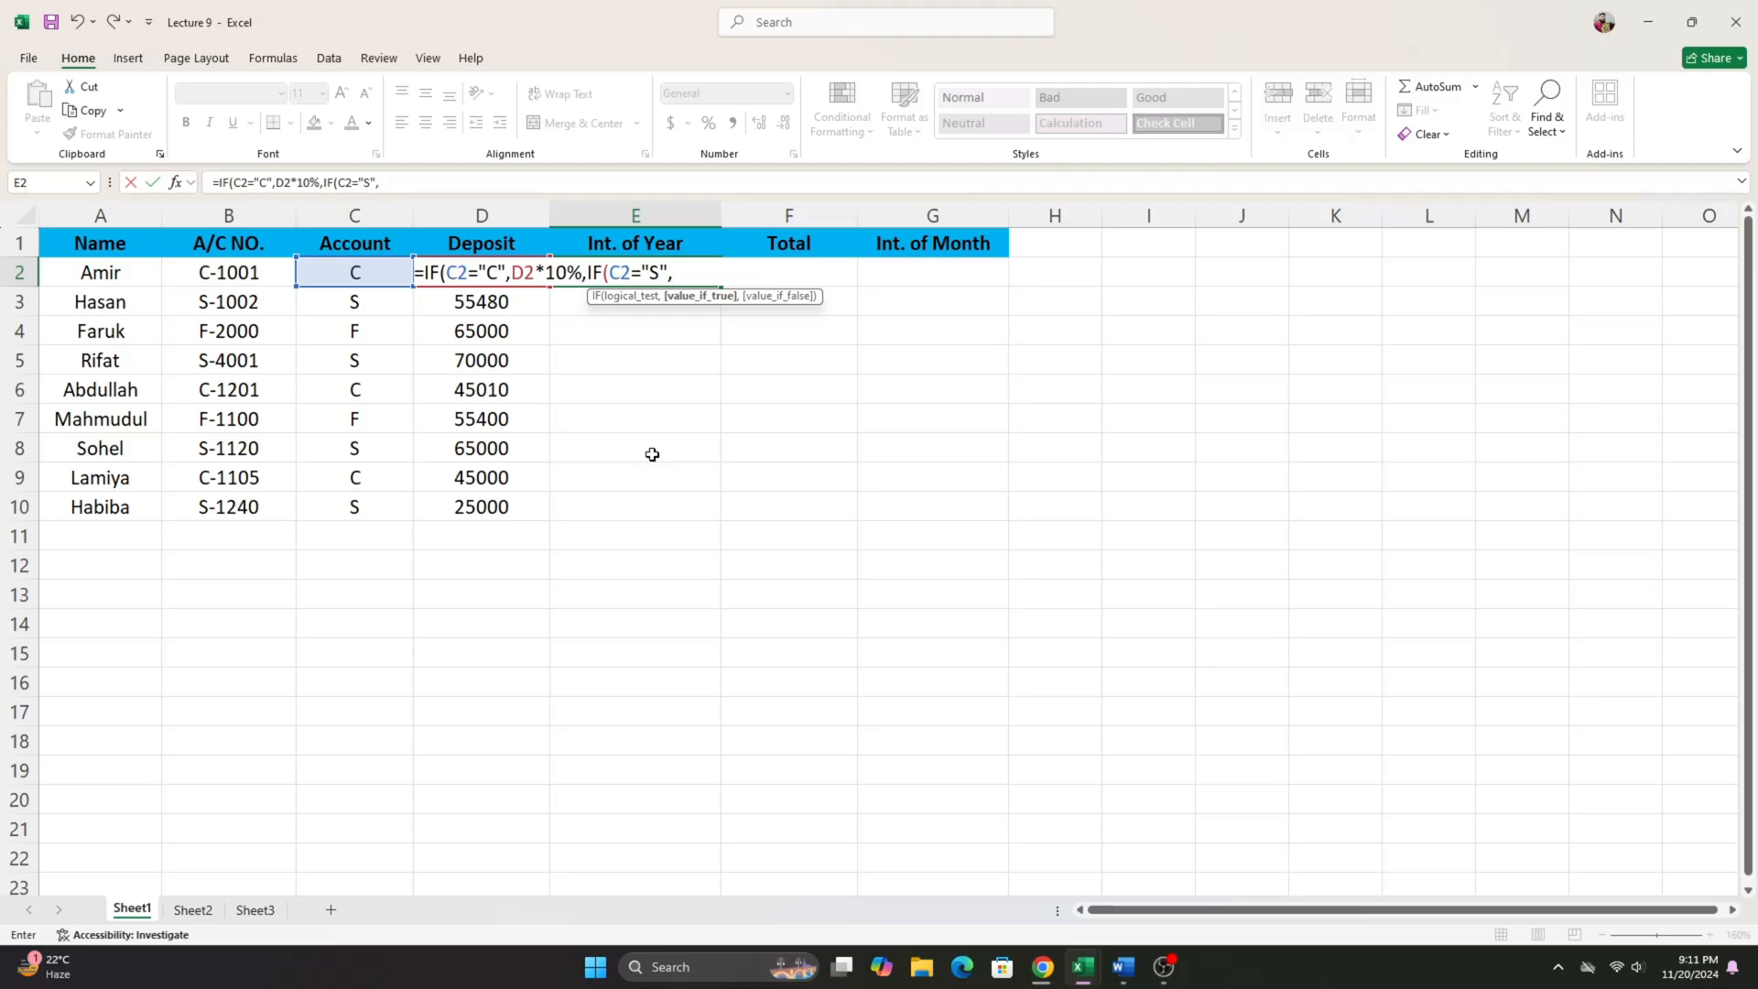
text(D2*)
- Give the "S" condition the result D2*12%, checking the savings account rate in the Word document
click(1123, 967)
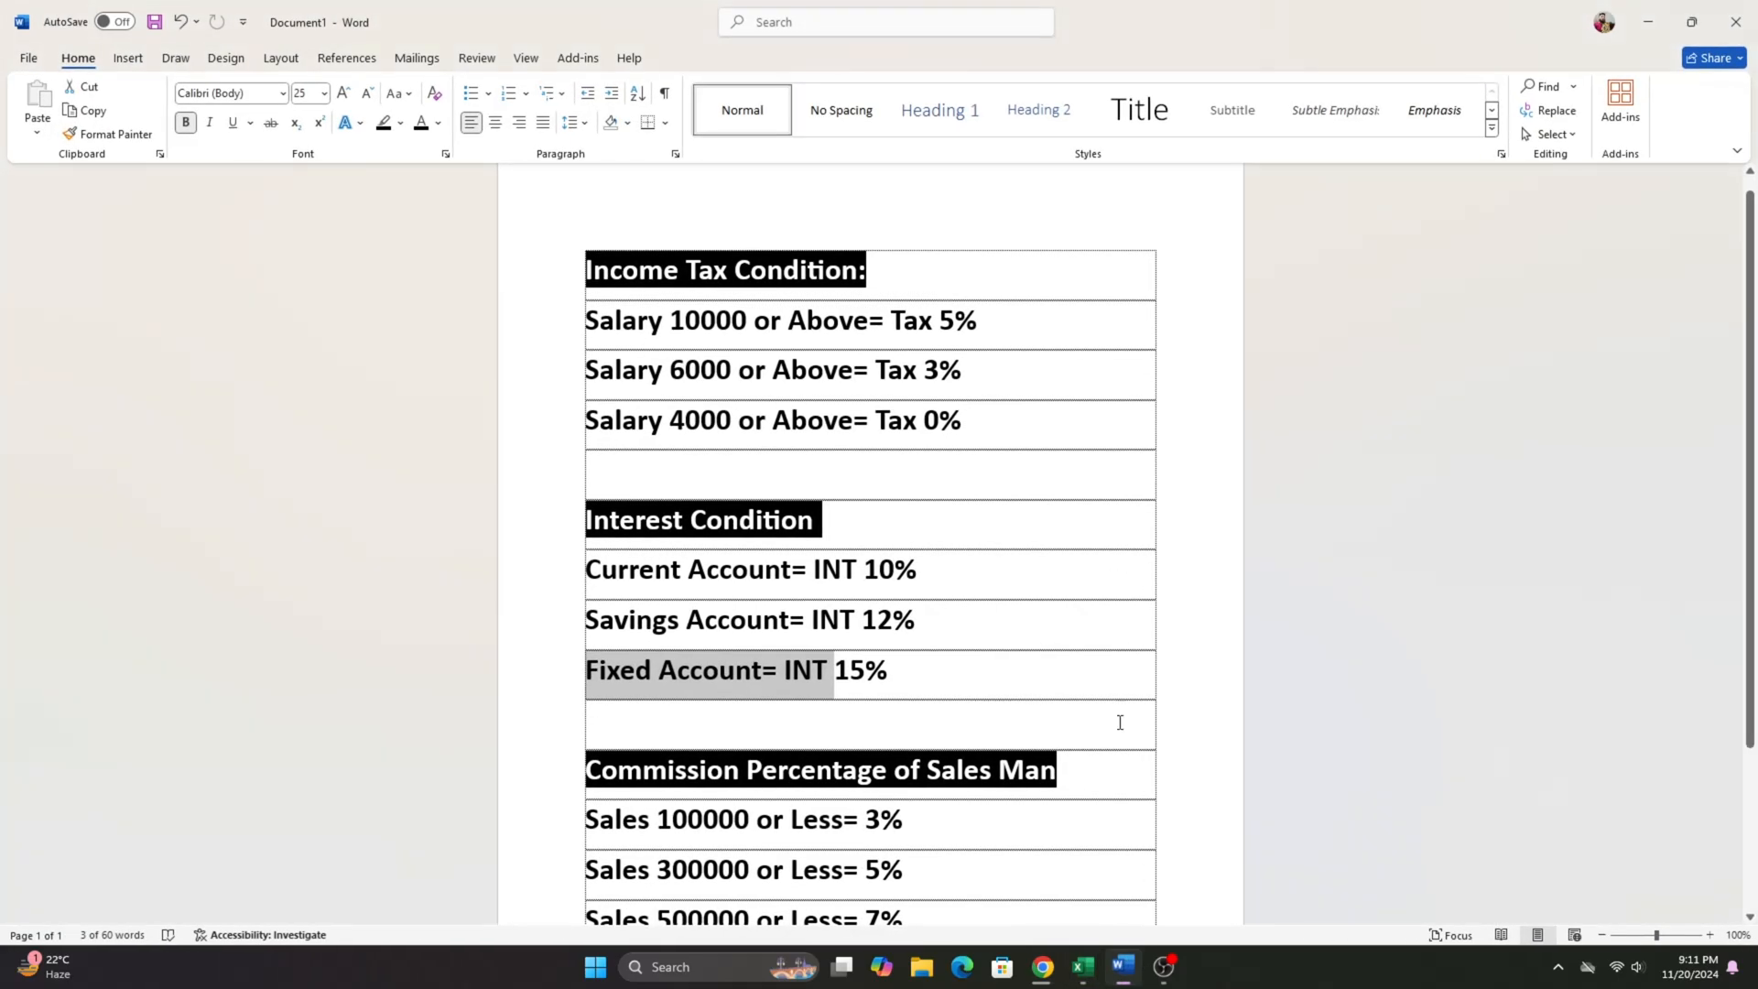
click(1666, 22)
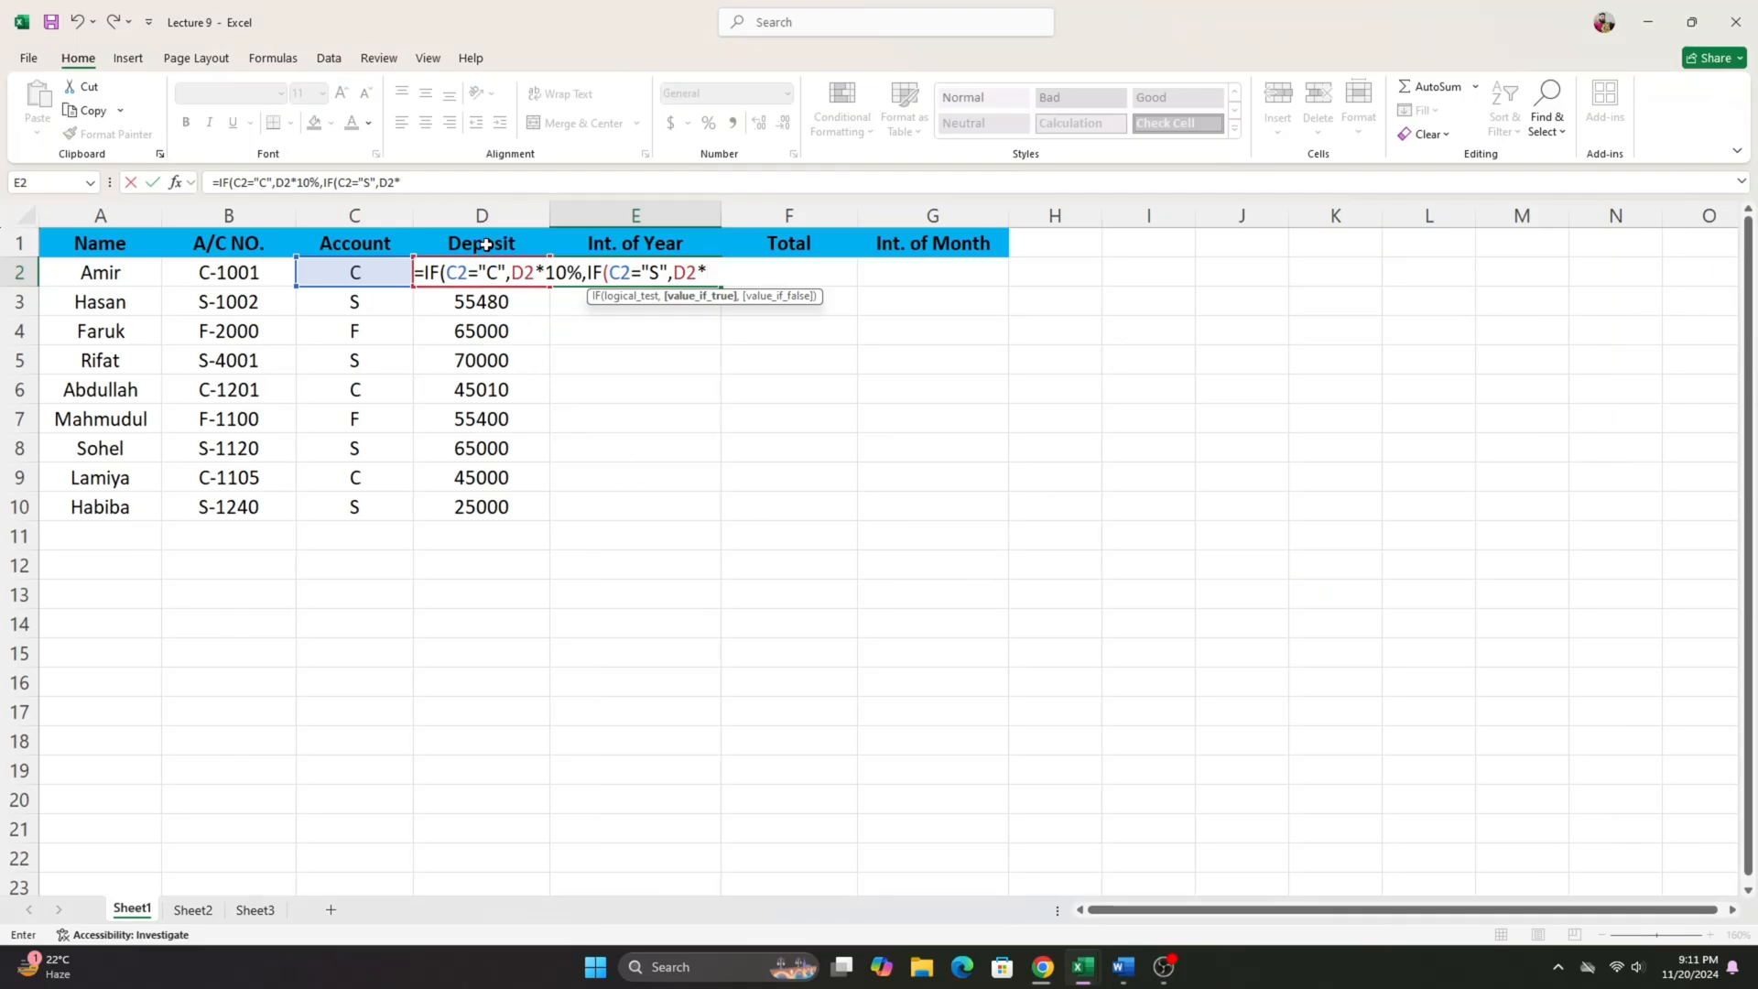
text(12%,)
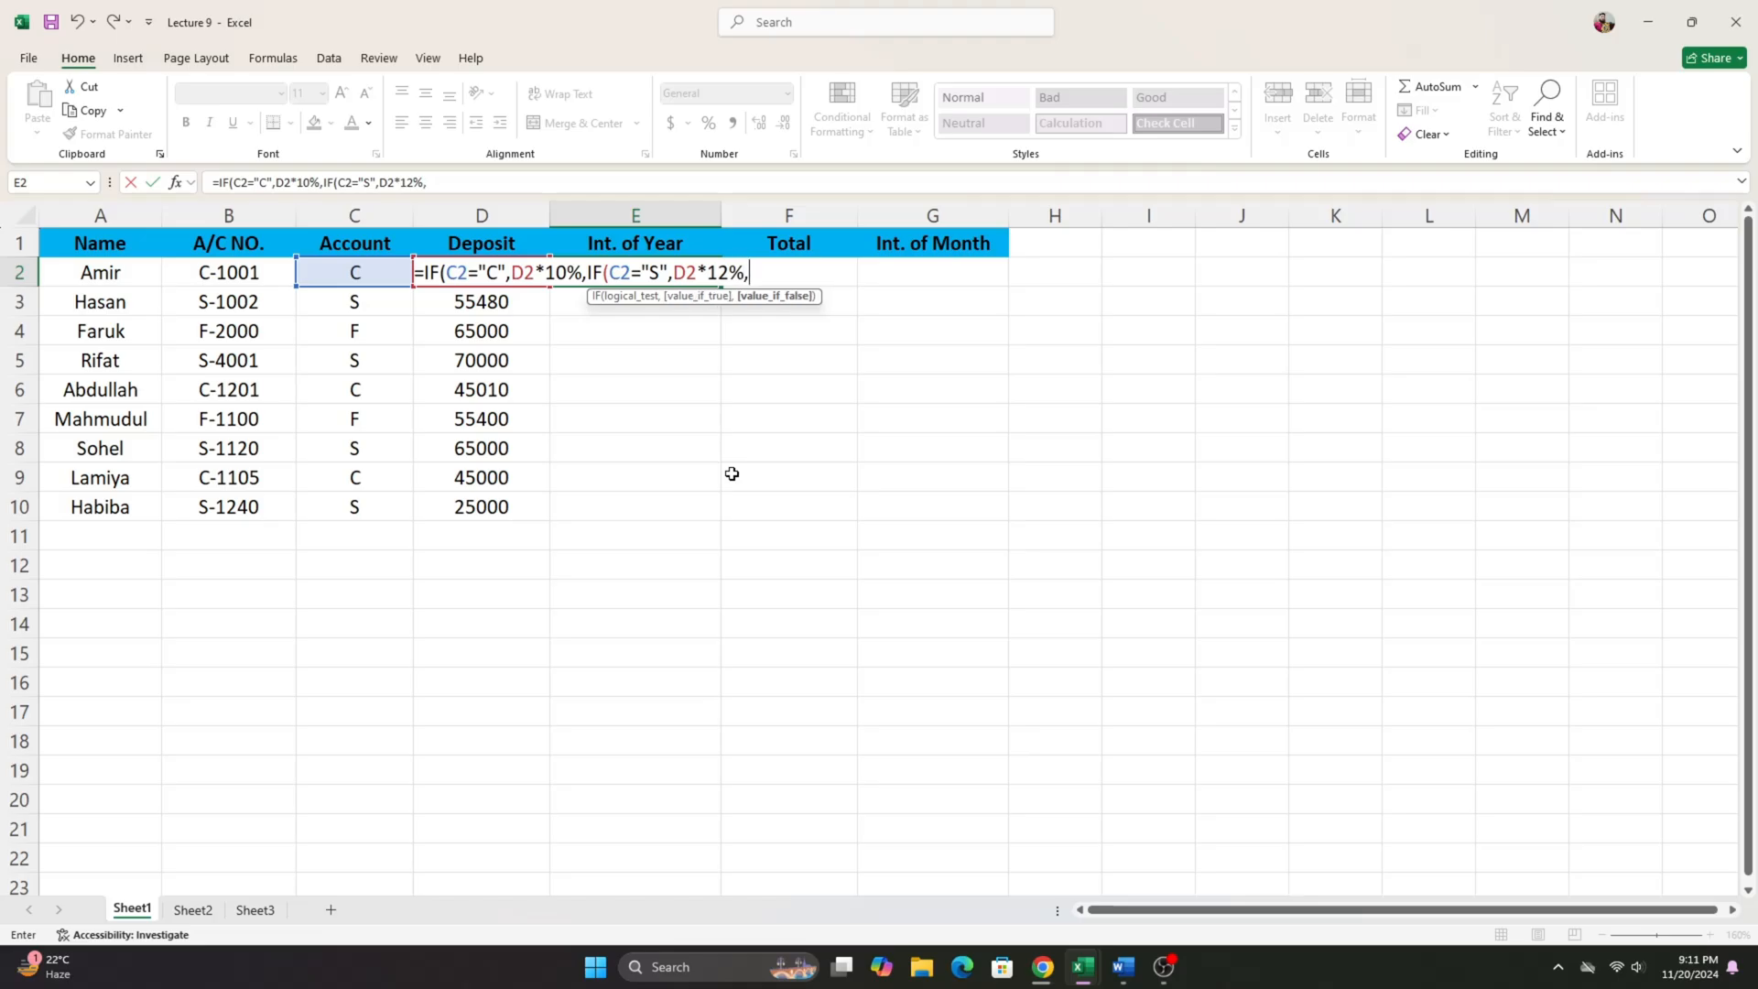
text(IF()
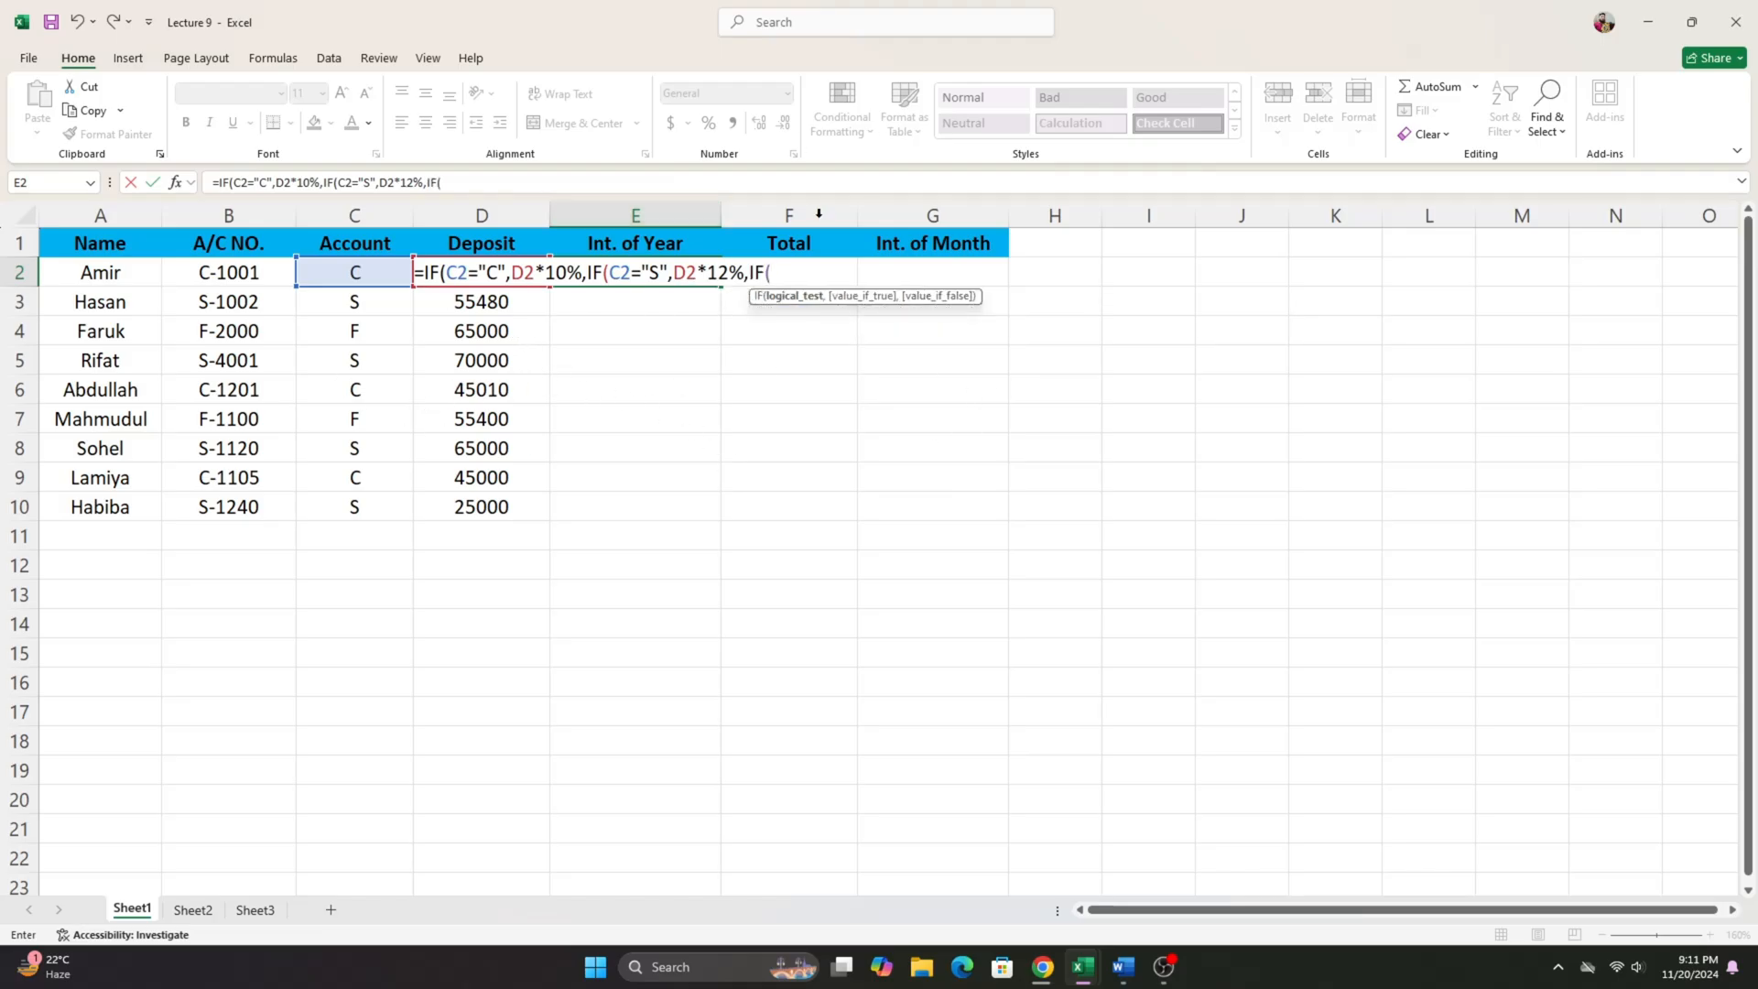
- Nest a third IF in the E2 formula that tests whether C2 equals "F"
click(348, 273)
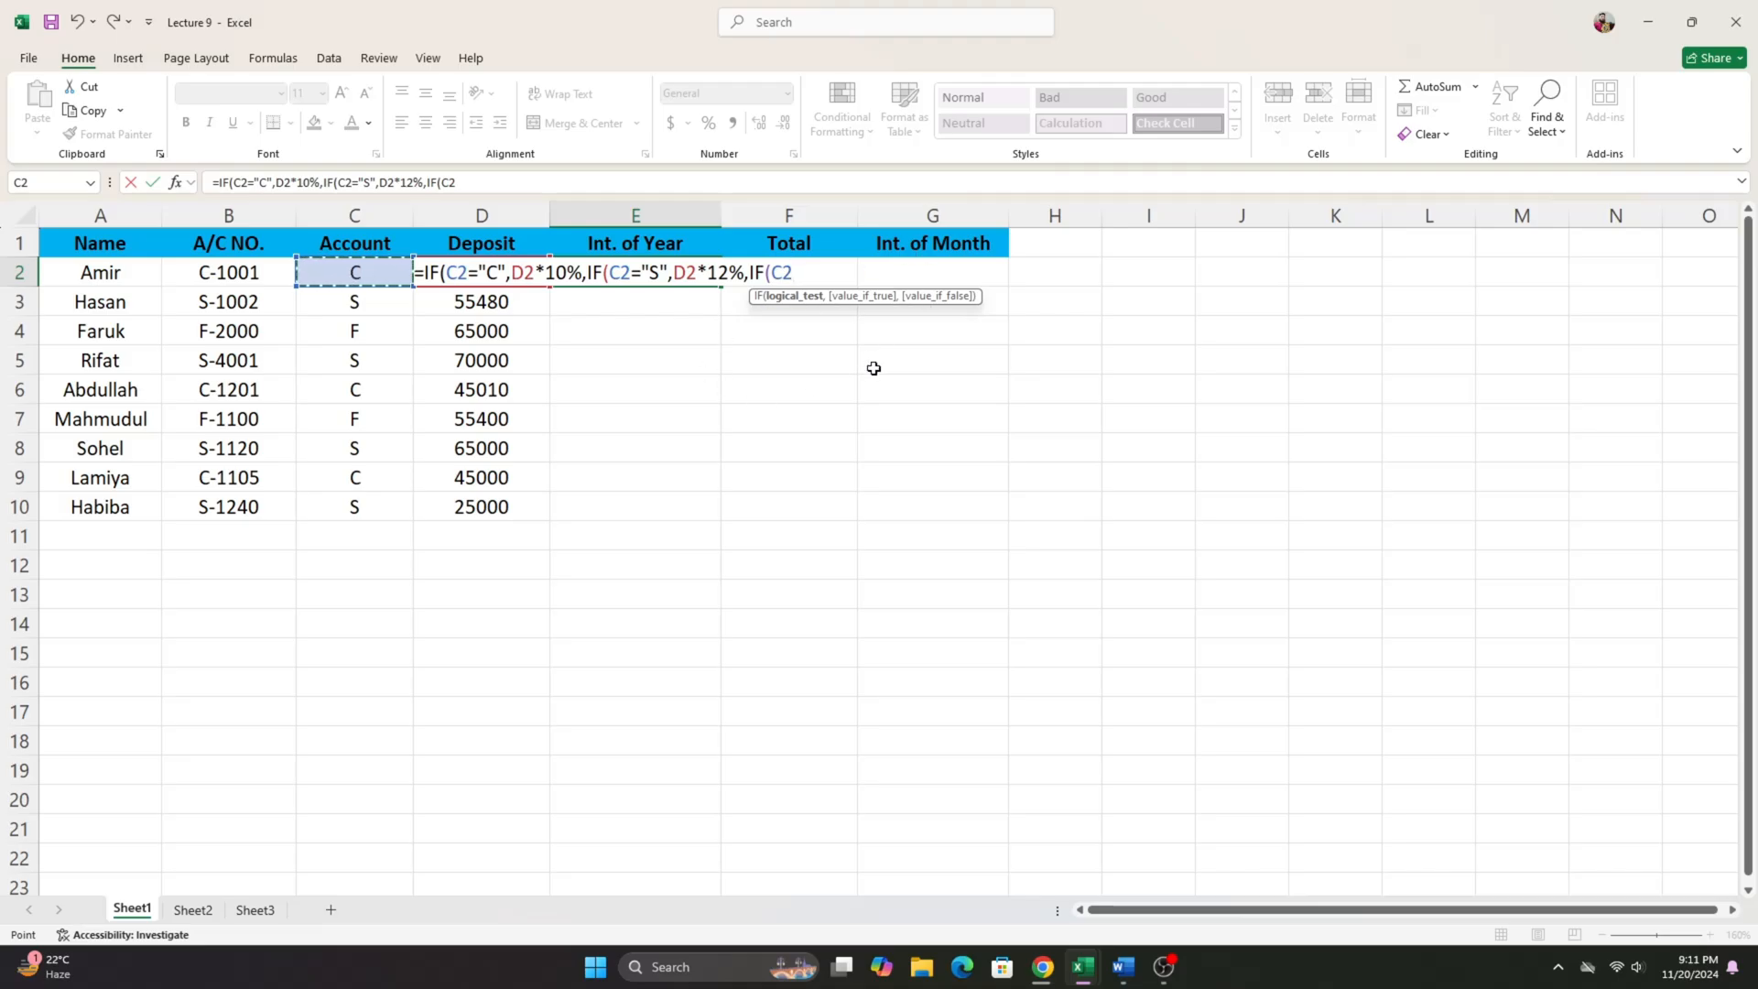
text(="F",D)
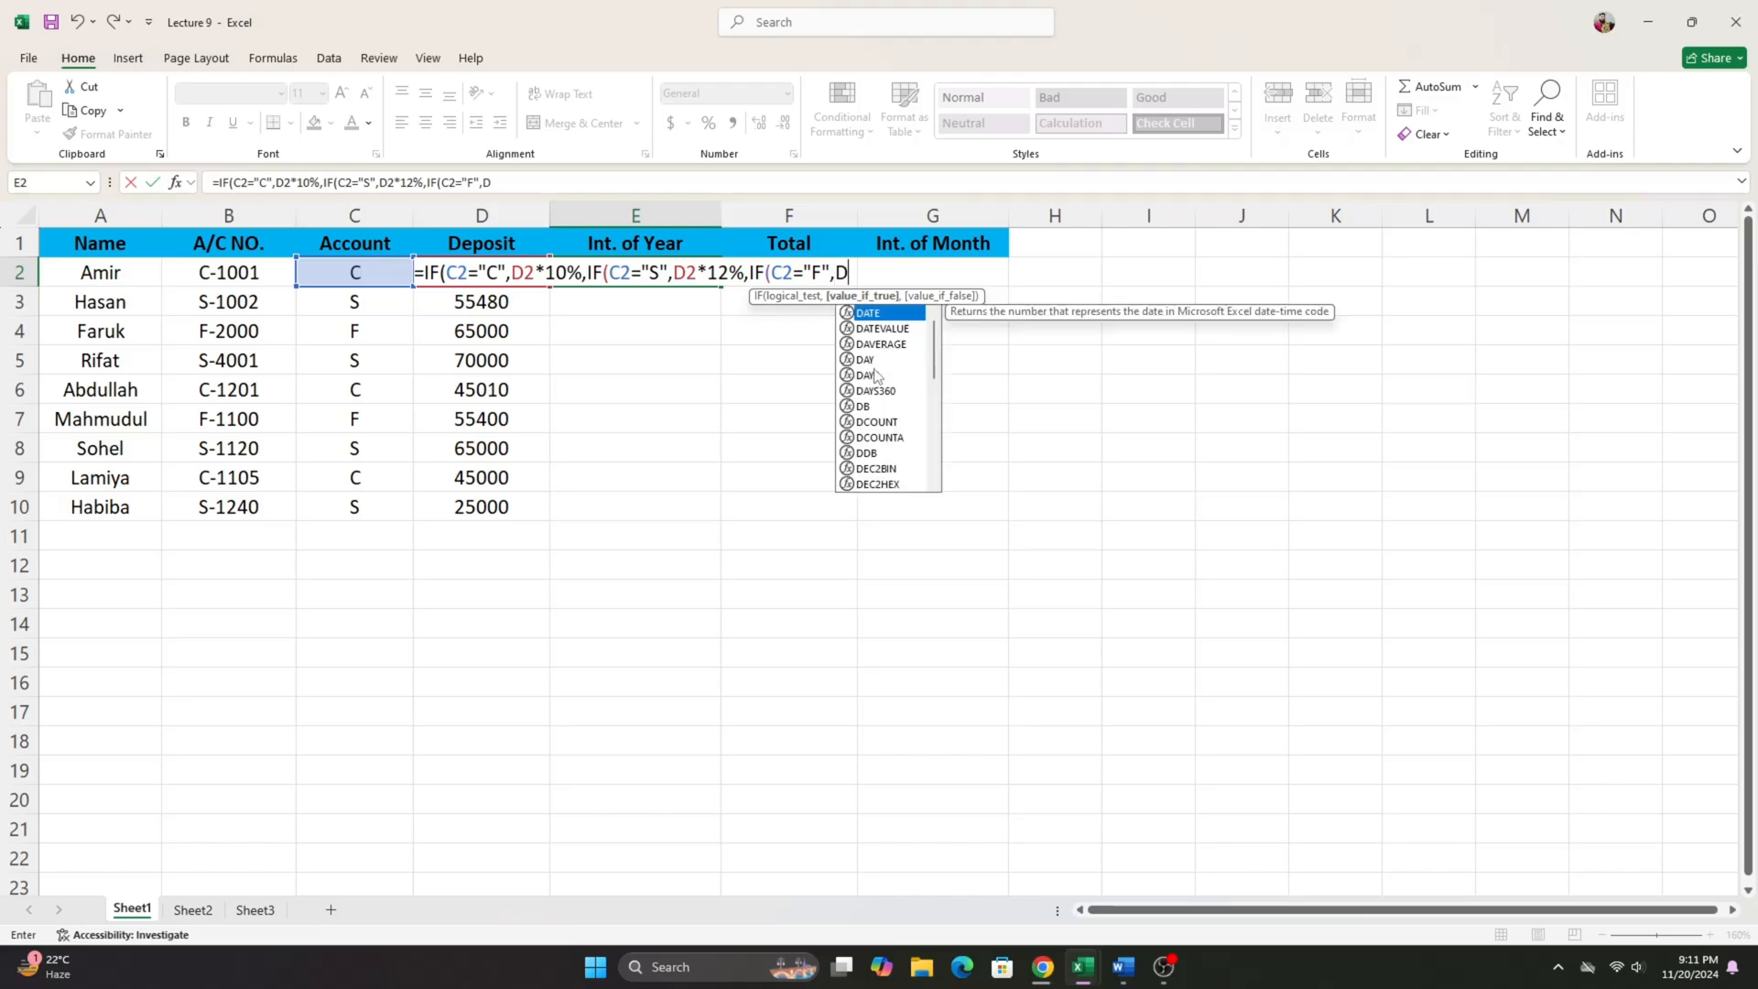
text(2)
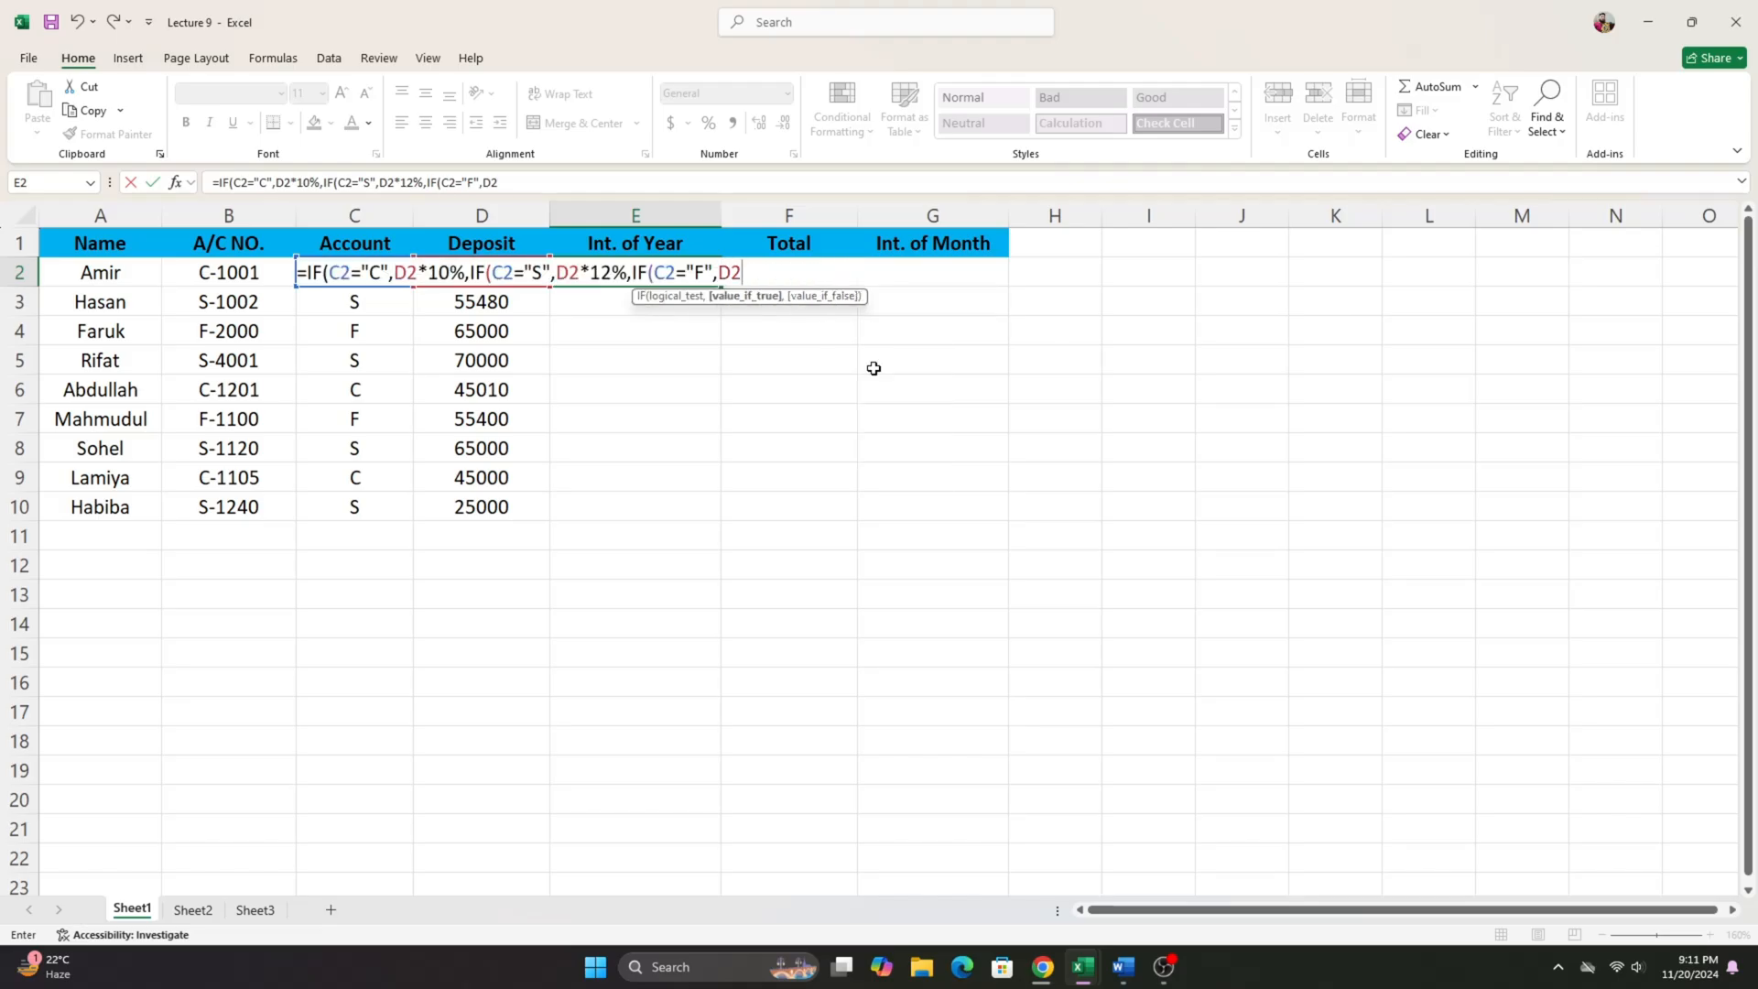
text(*15%)
- Give the "F" condition the result D2*15%, check the fixed account rate in Word, and complete the formula with three closing parentheses
click(1122, 966)
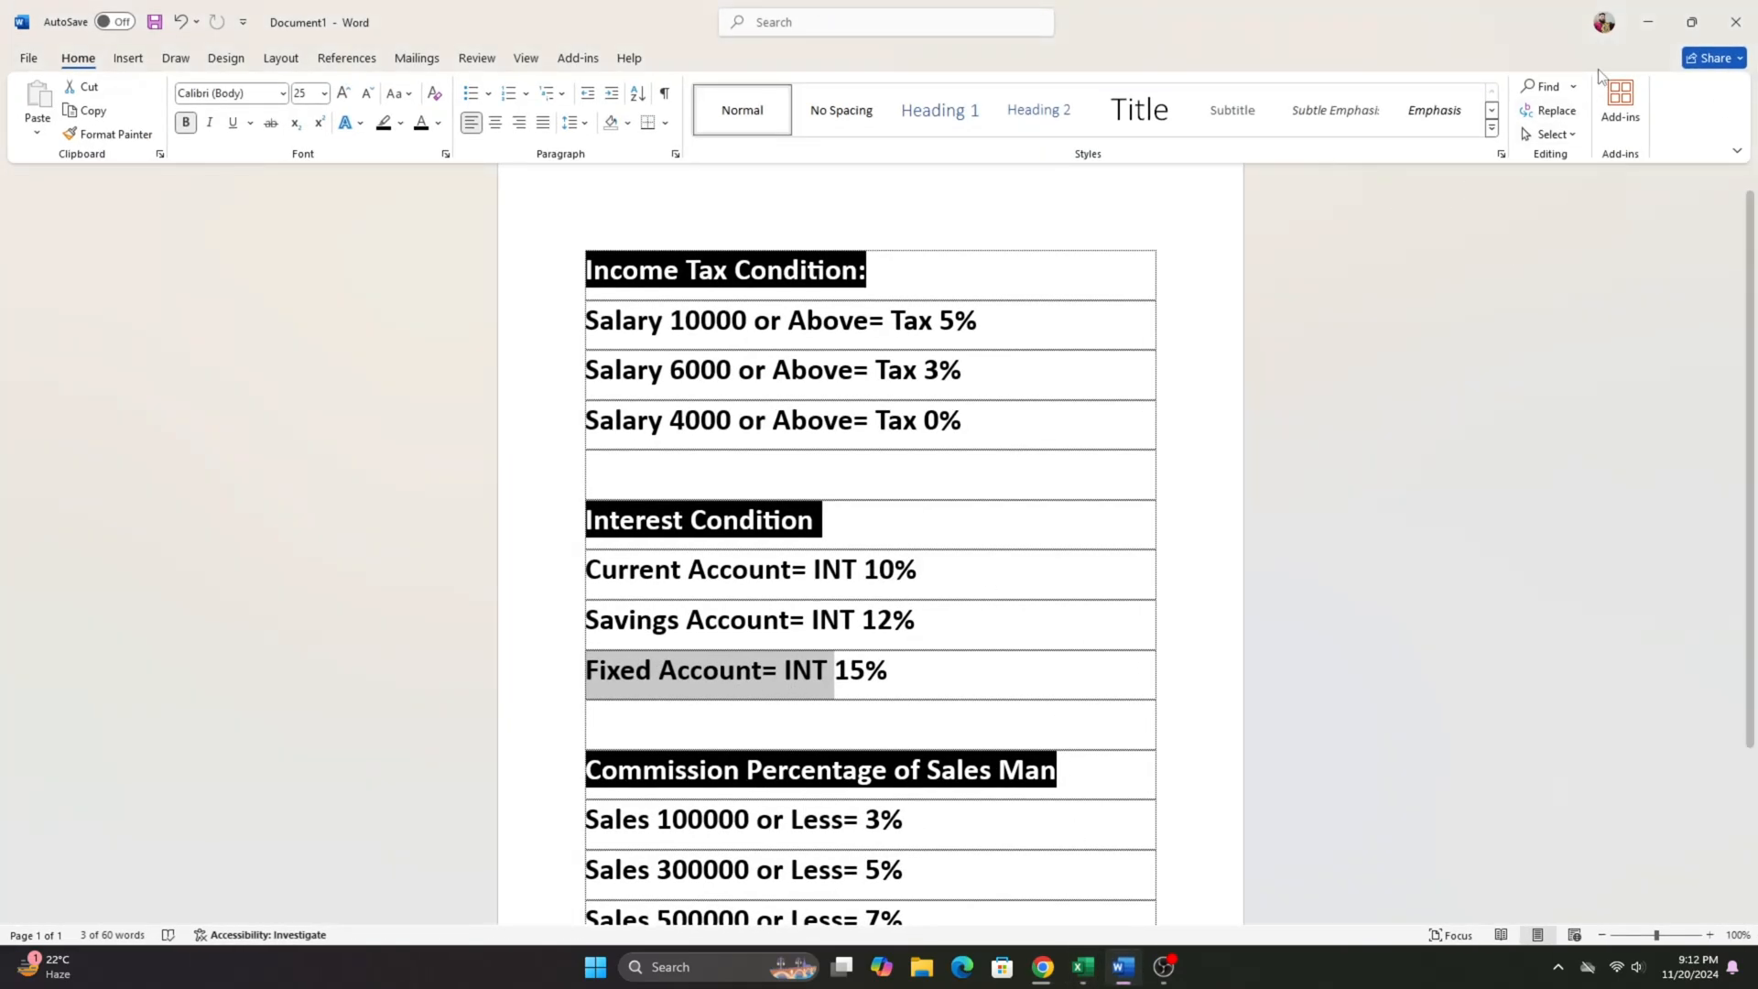
click(1648, 22)
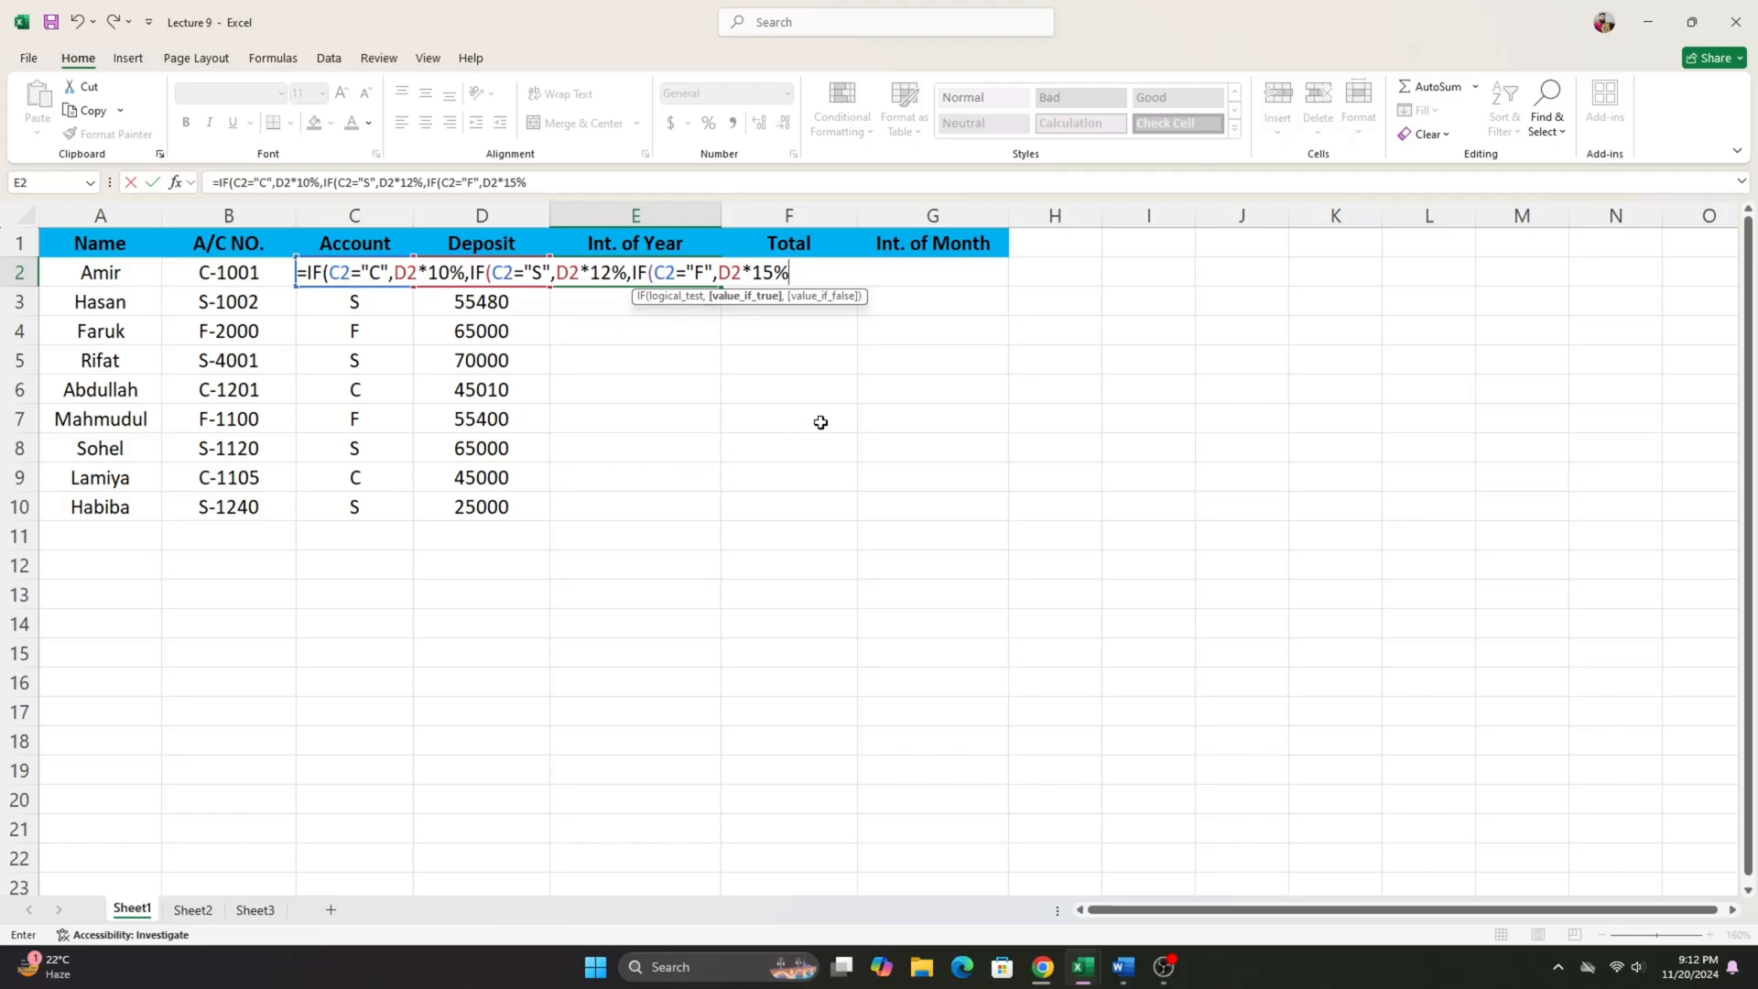
text())))
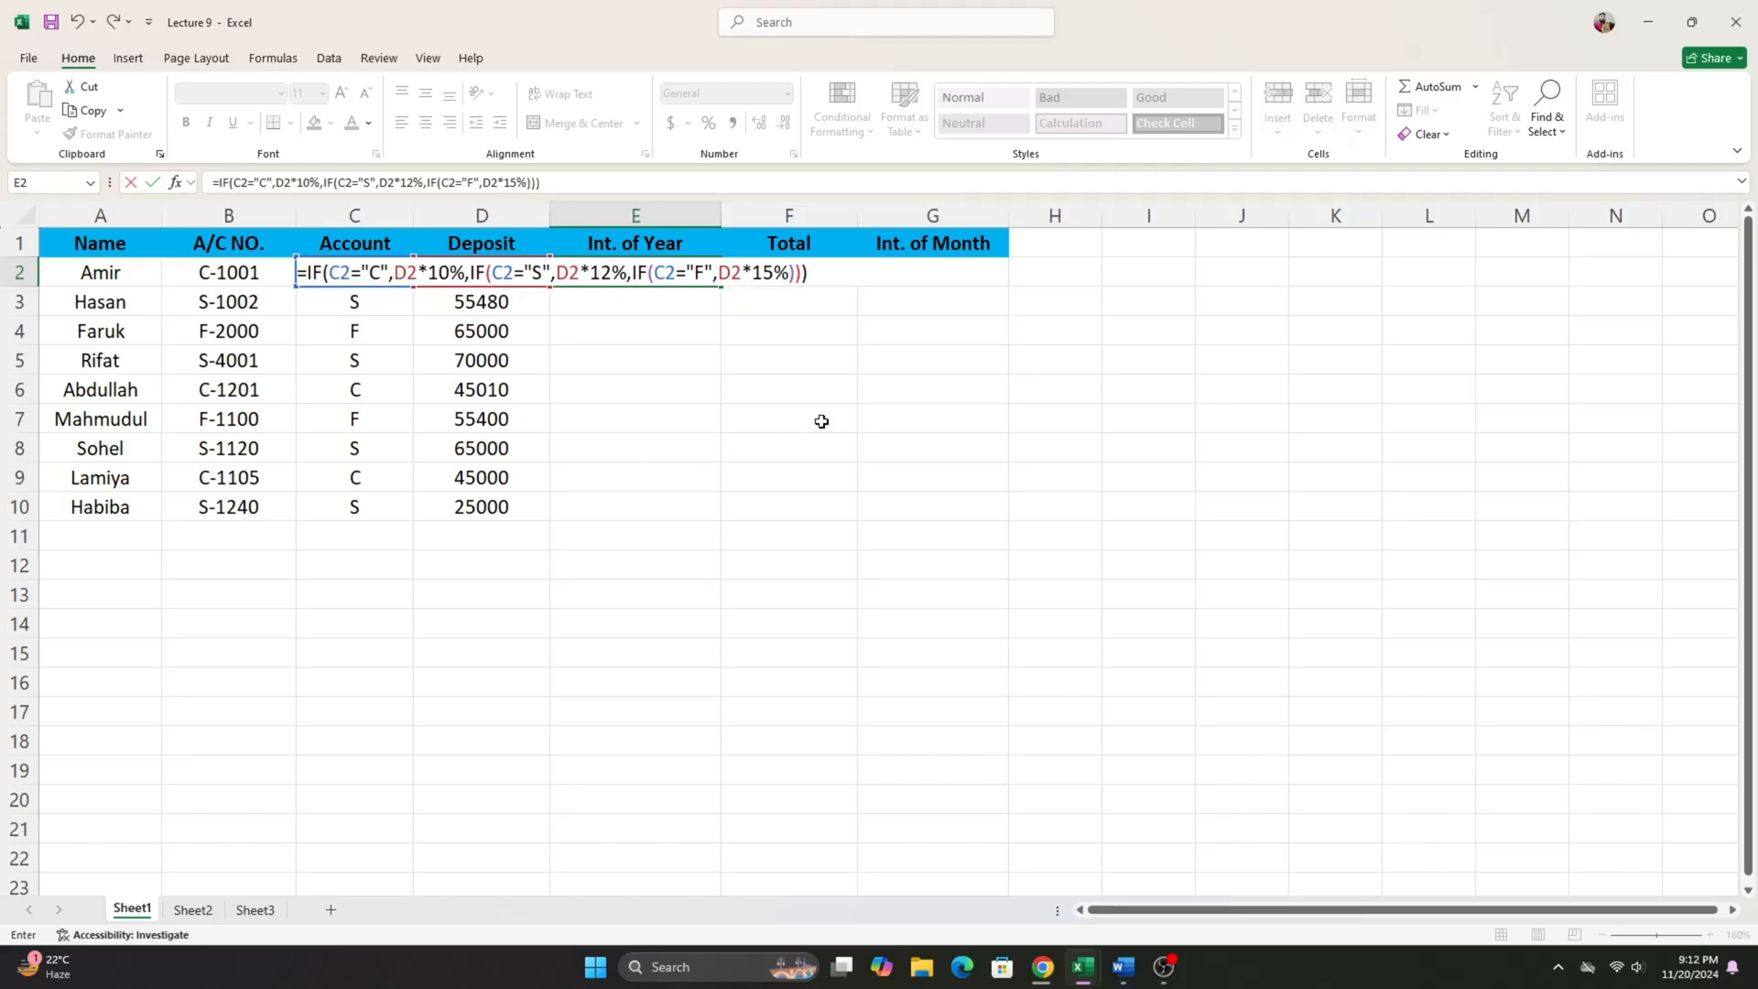
key(Return)
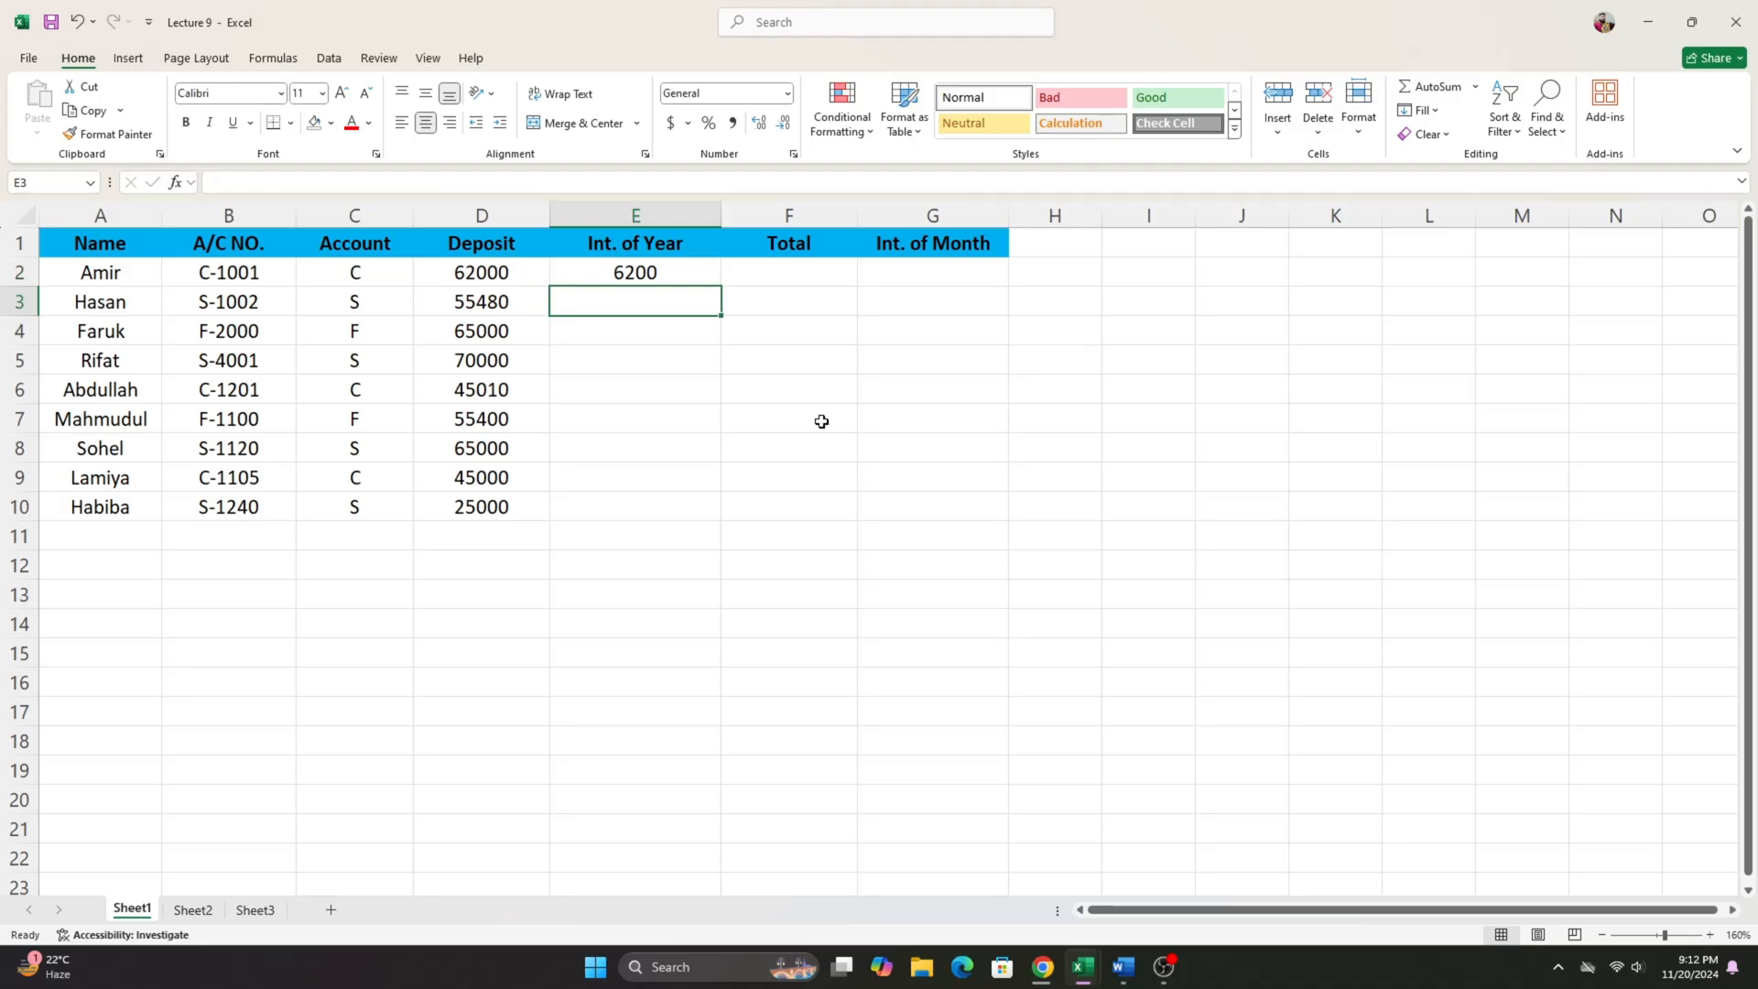
- Fill the yearly interest formula from E2 down to E10
click(677, 274)
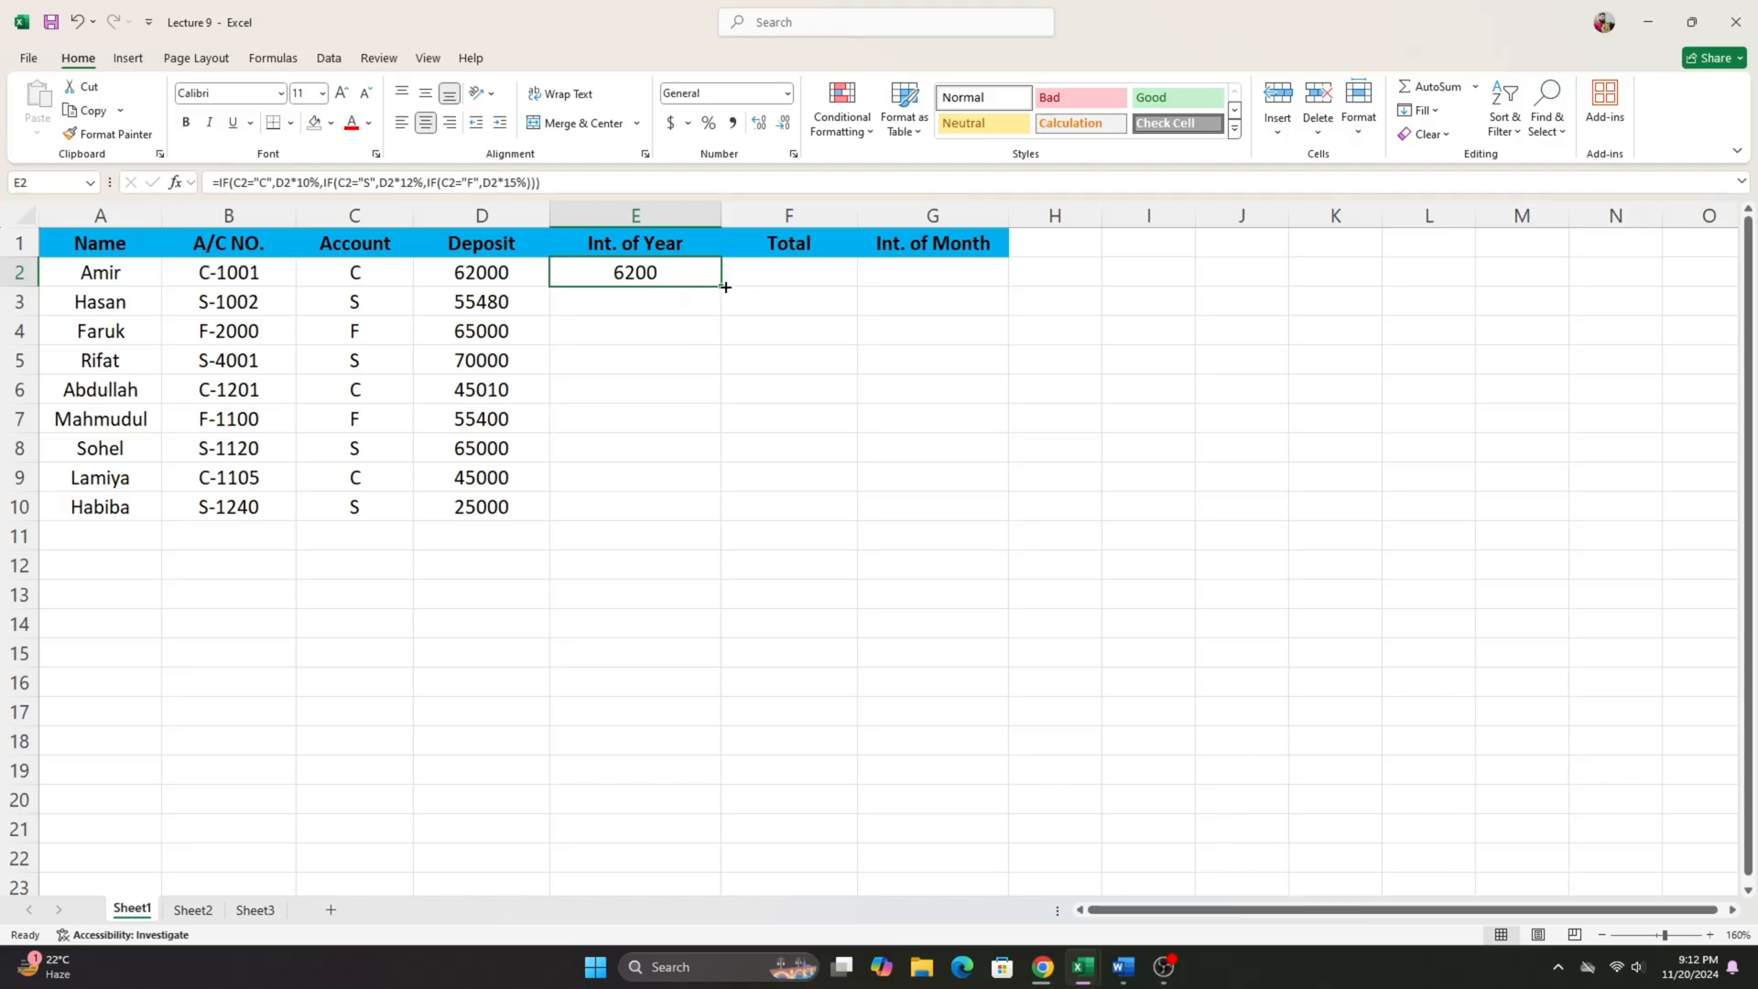
drag(725, 286, 635, 565)
click(636, 565)
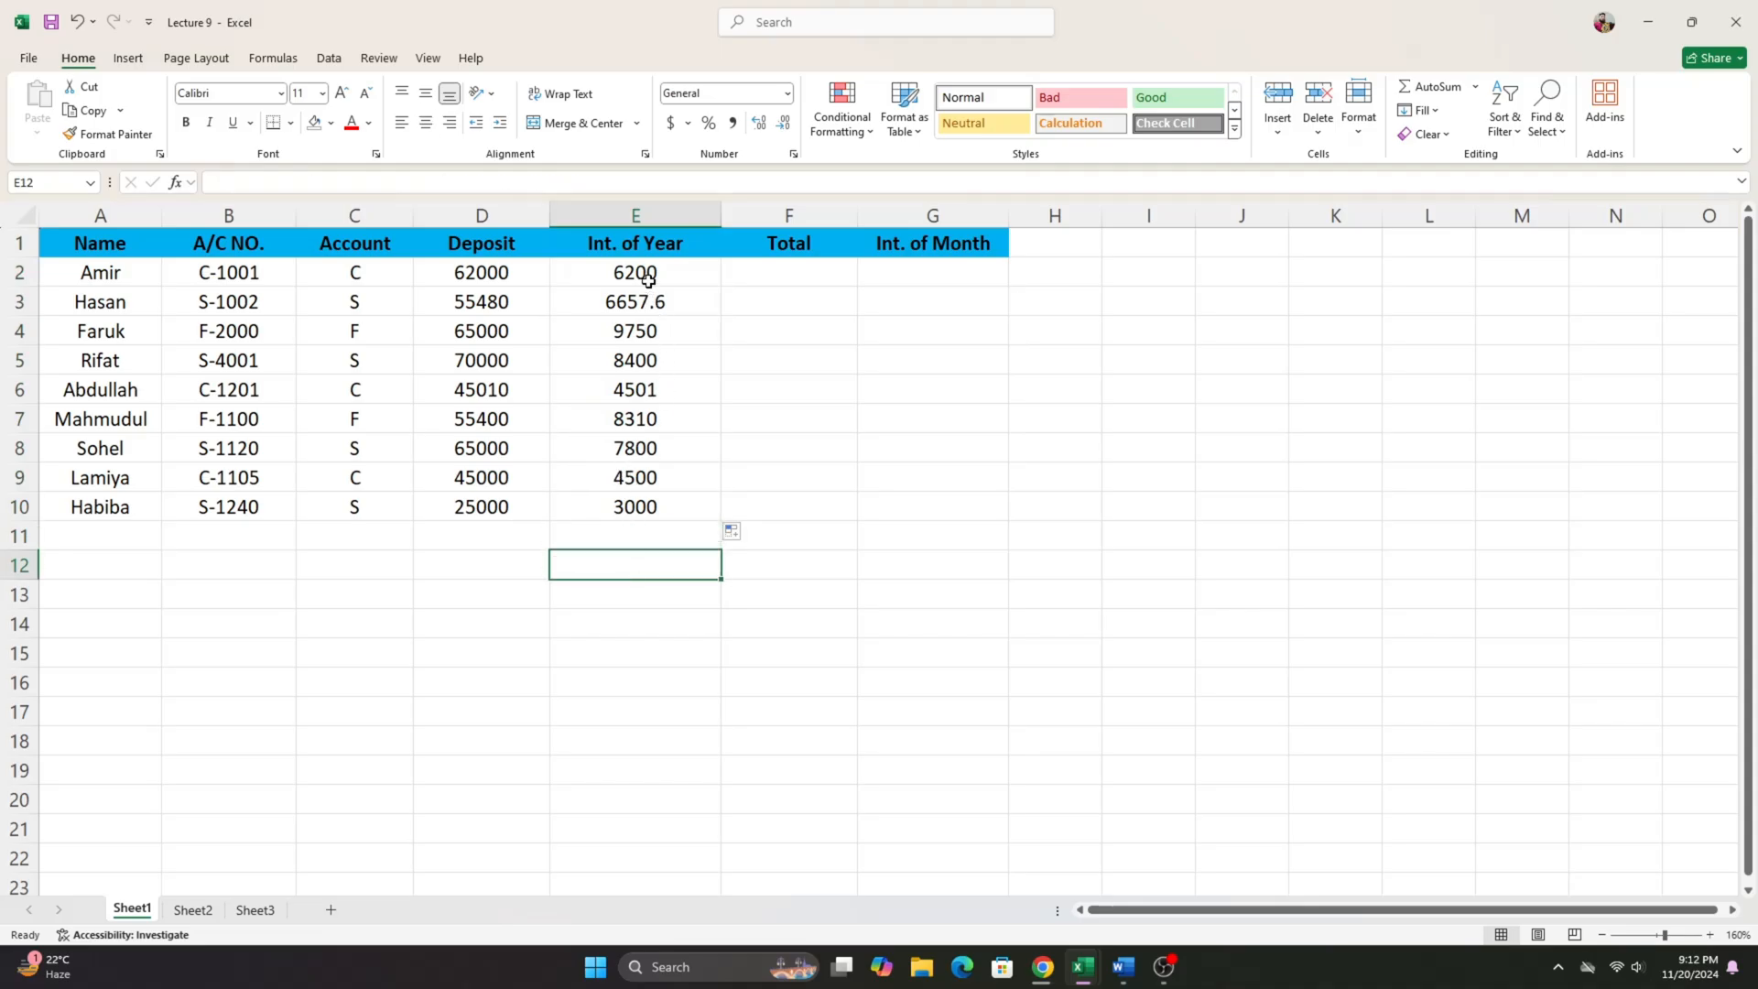
- Compare the Int. of Year results in E2:E10 with the account types in C2:C10
drag(648, 281, 718, 507)
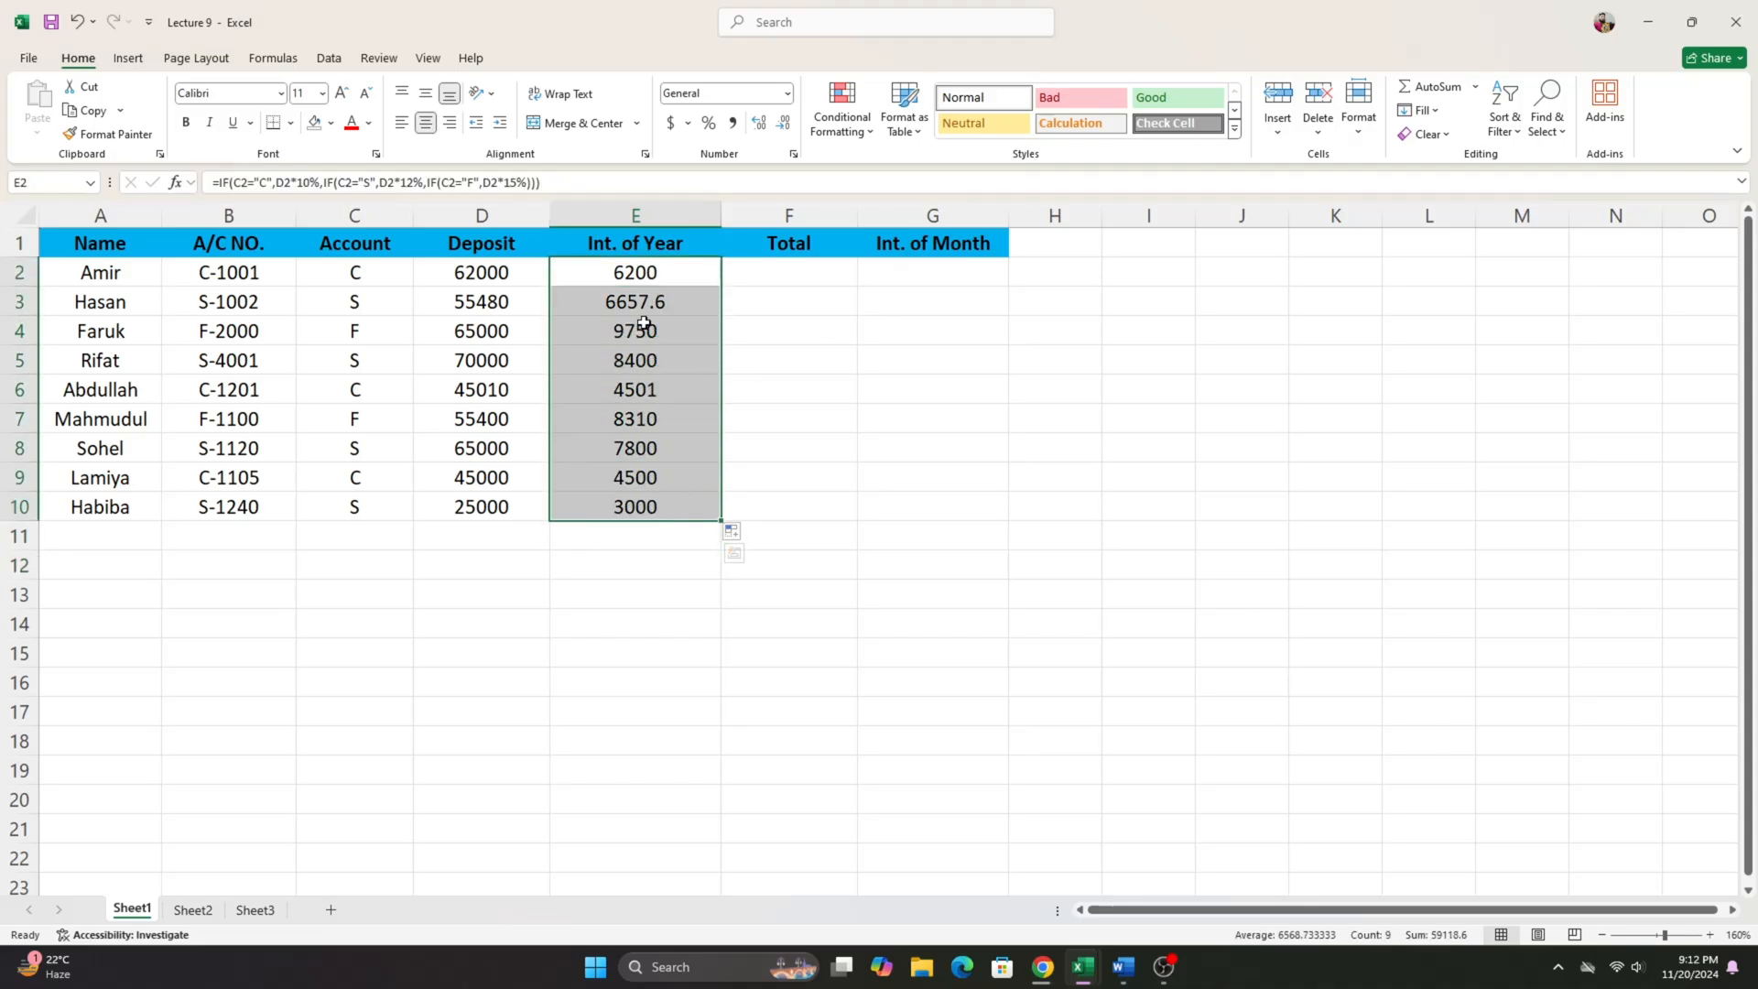
click(667, 298)
click(654, 278)
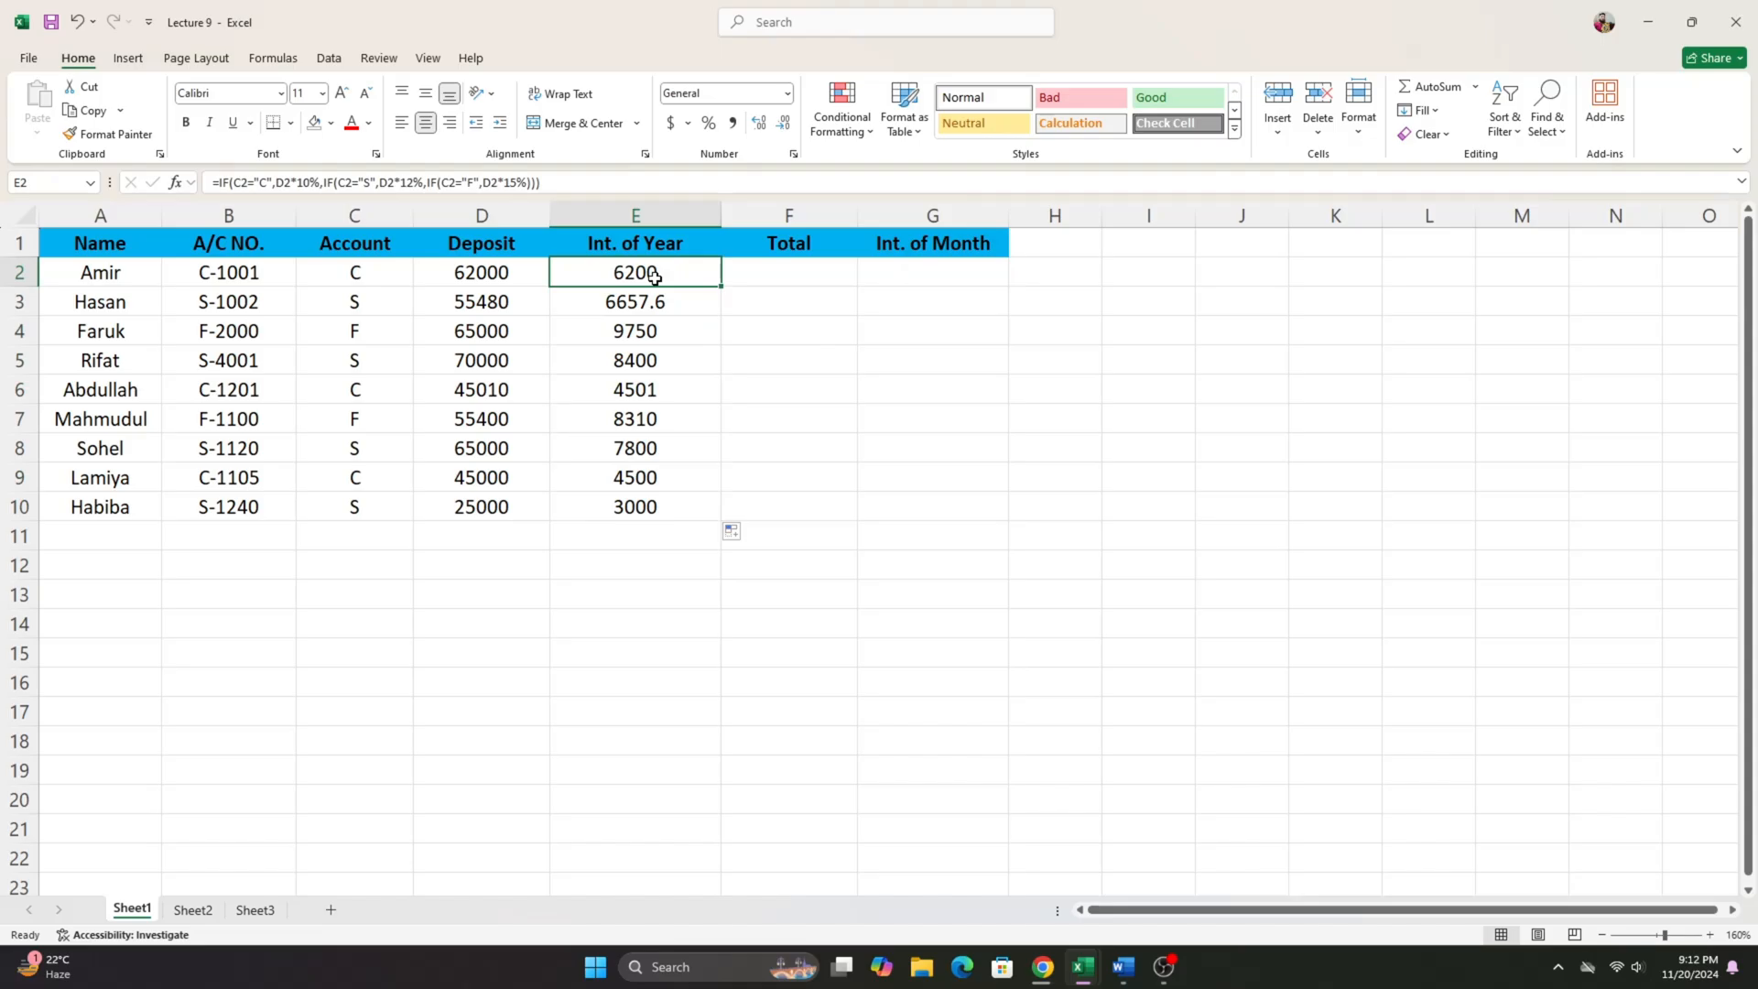
drag(357, 273, 359, 509)
drag(654, 282, 647, 503)
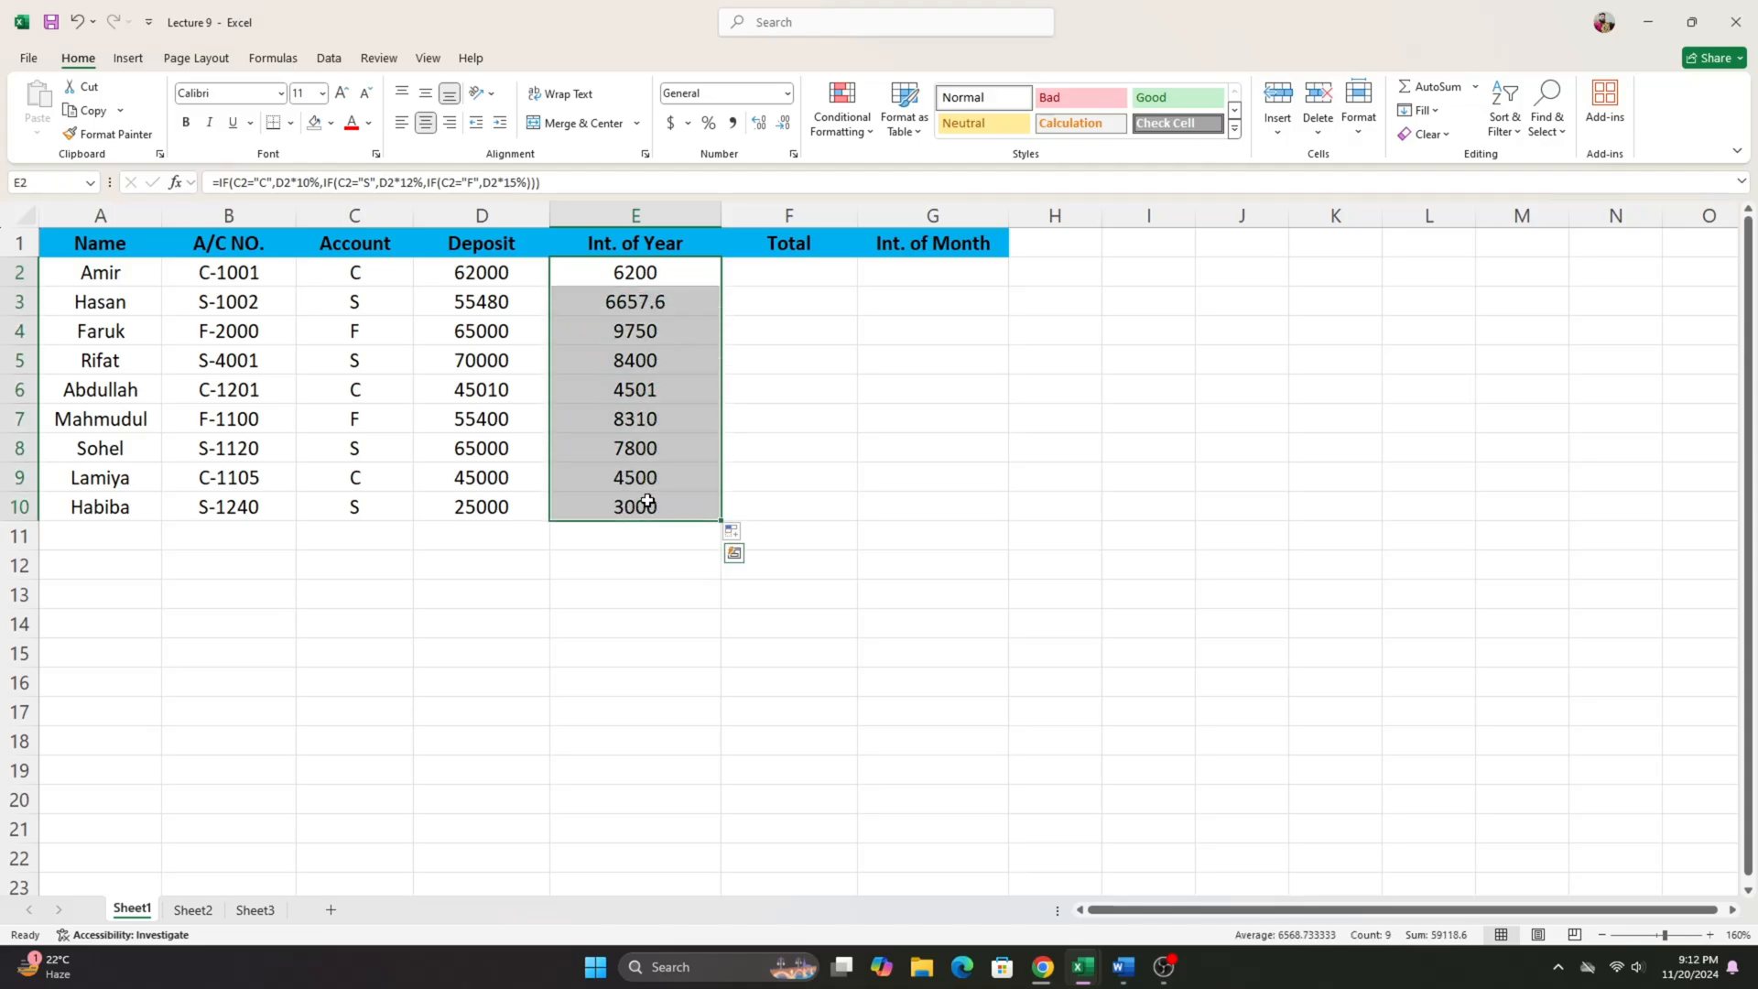
drag(357, 277, 381, 509)
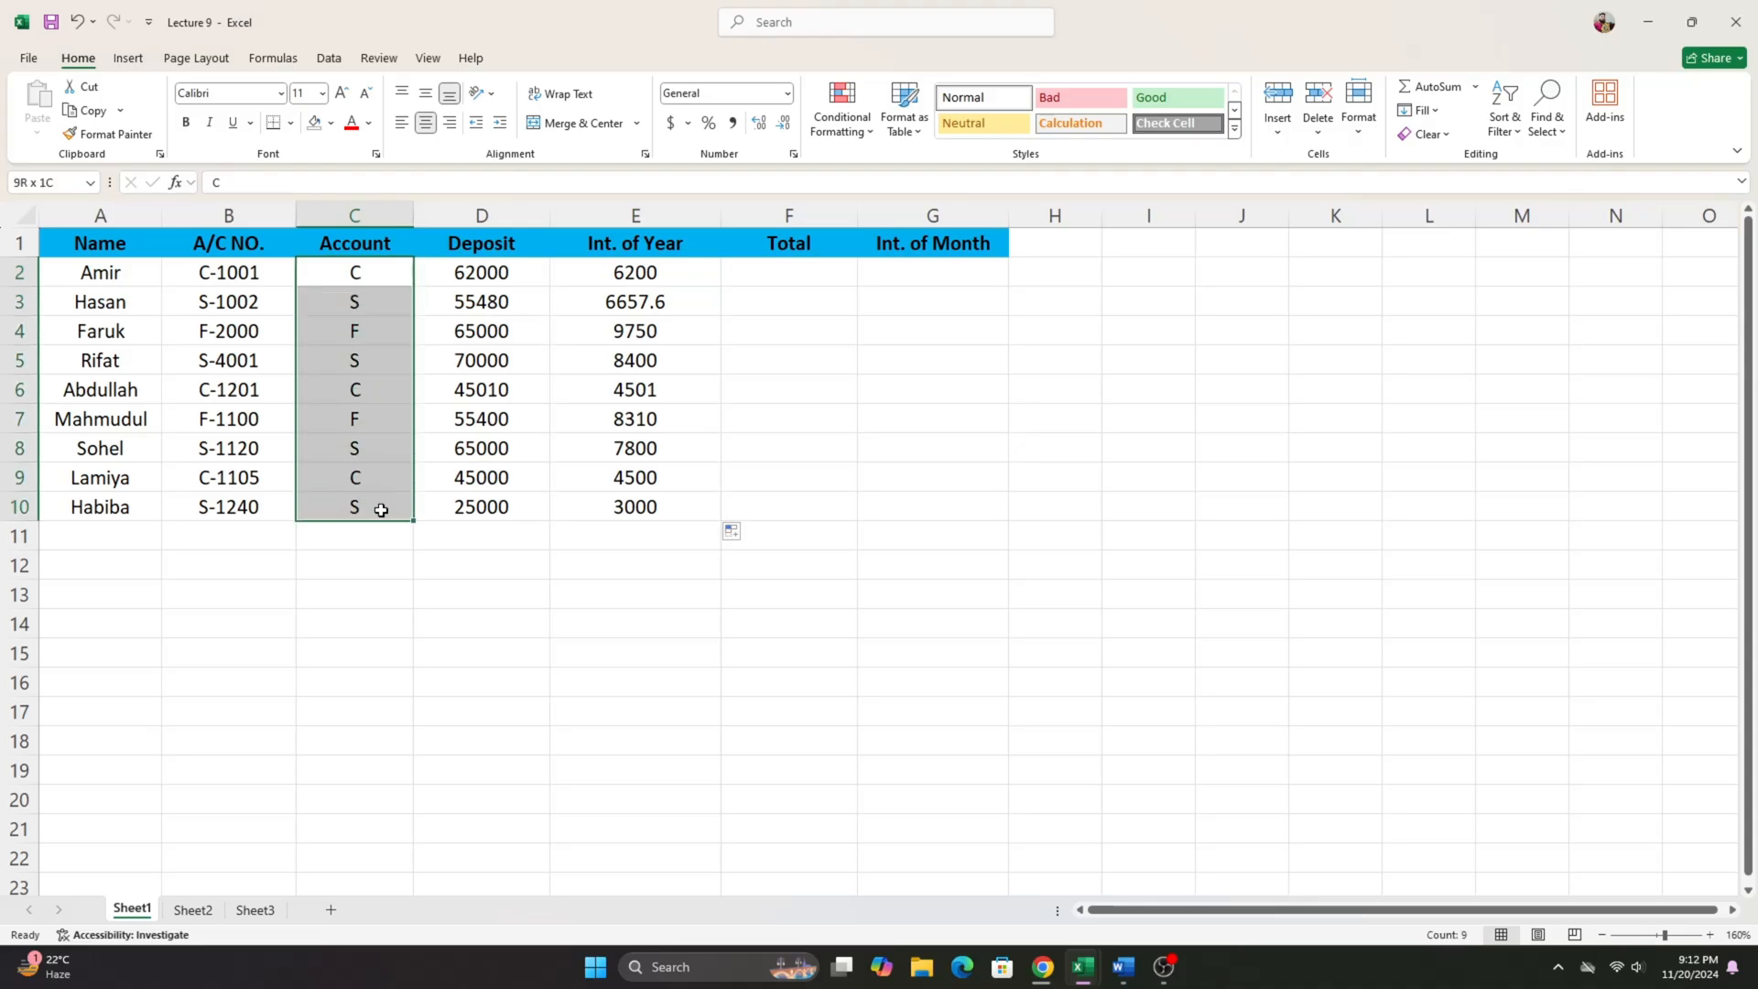
- Go through the individual account type codes in the Account column, C2:C10
click(357, 277)
click(364, 302)
click(372, 333)
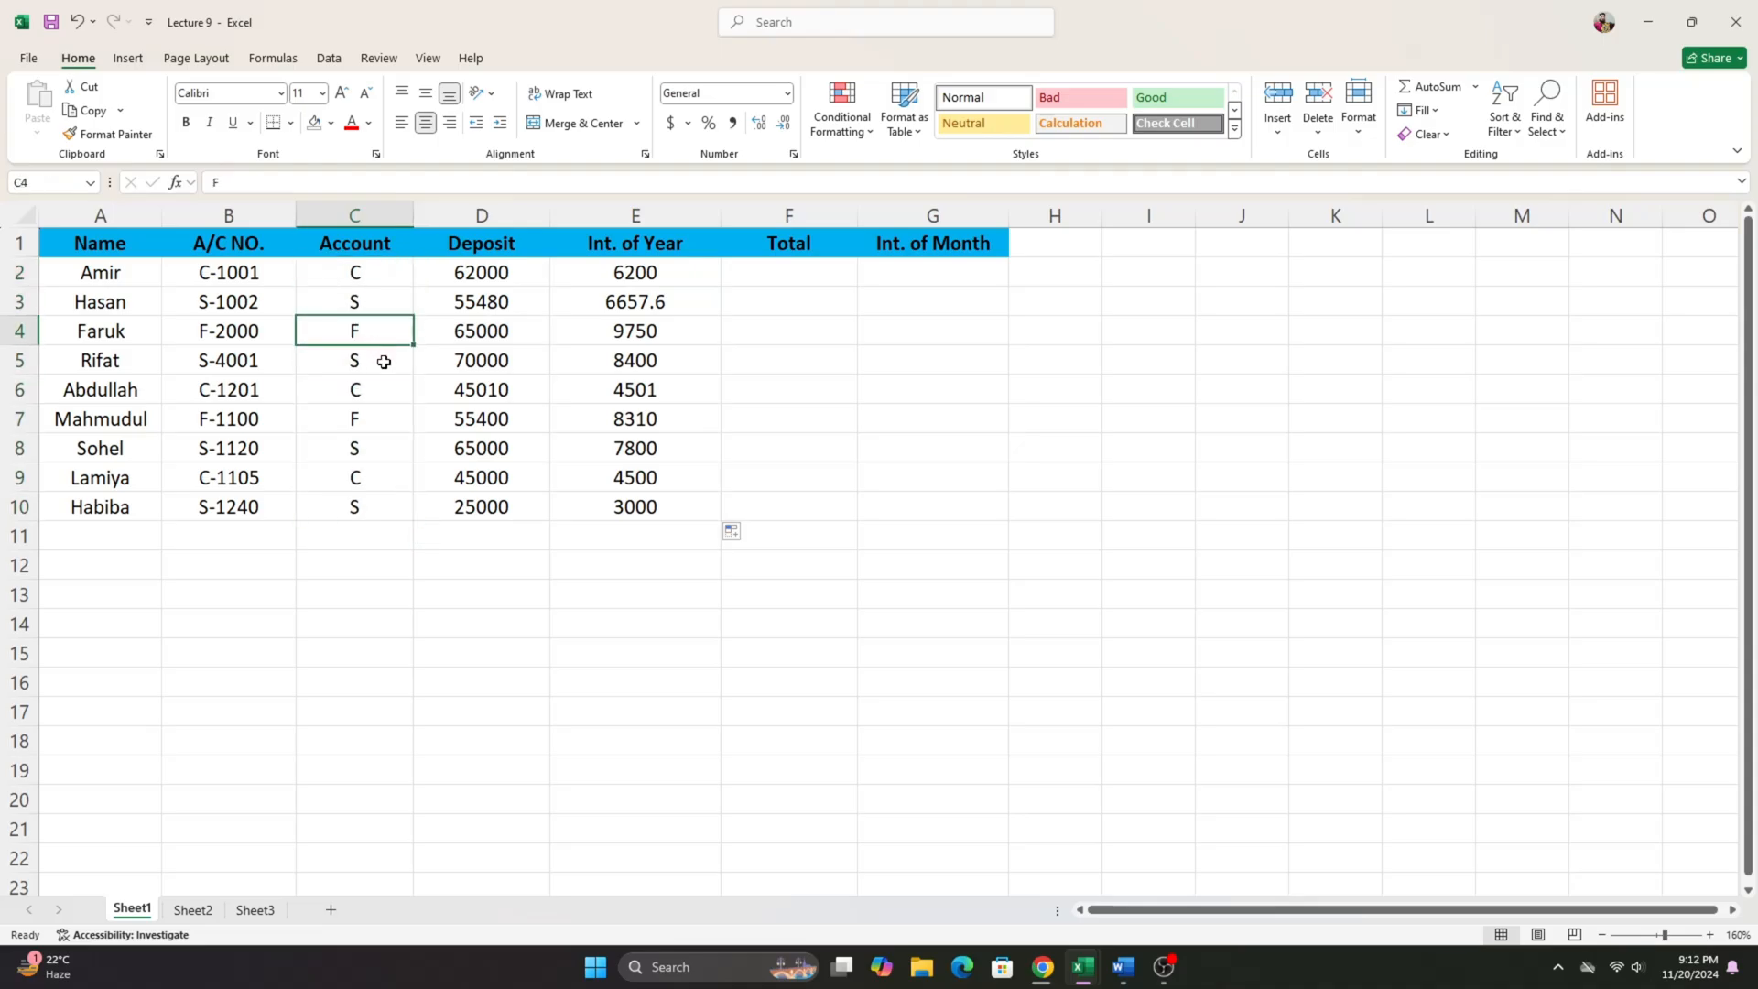
click(383, 360)
click(393, 412)
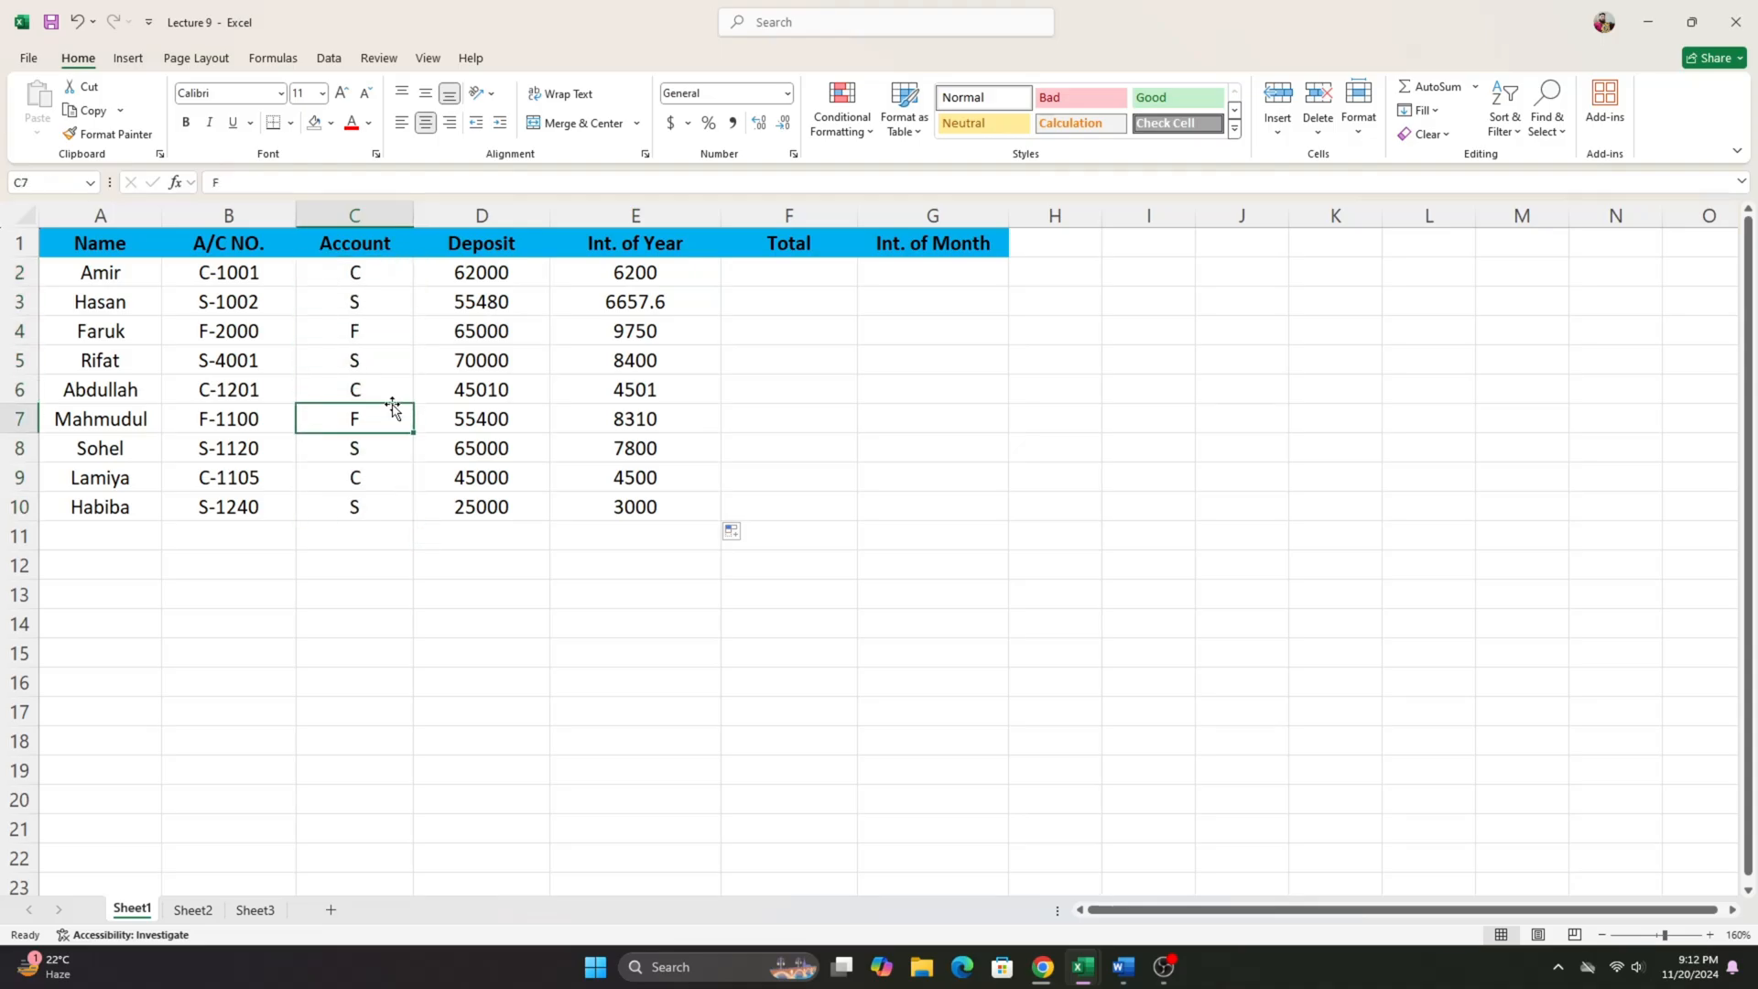
click(368, 279)
drag(368, 287, 373, 514)
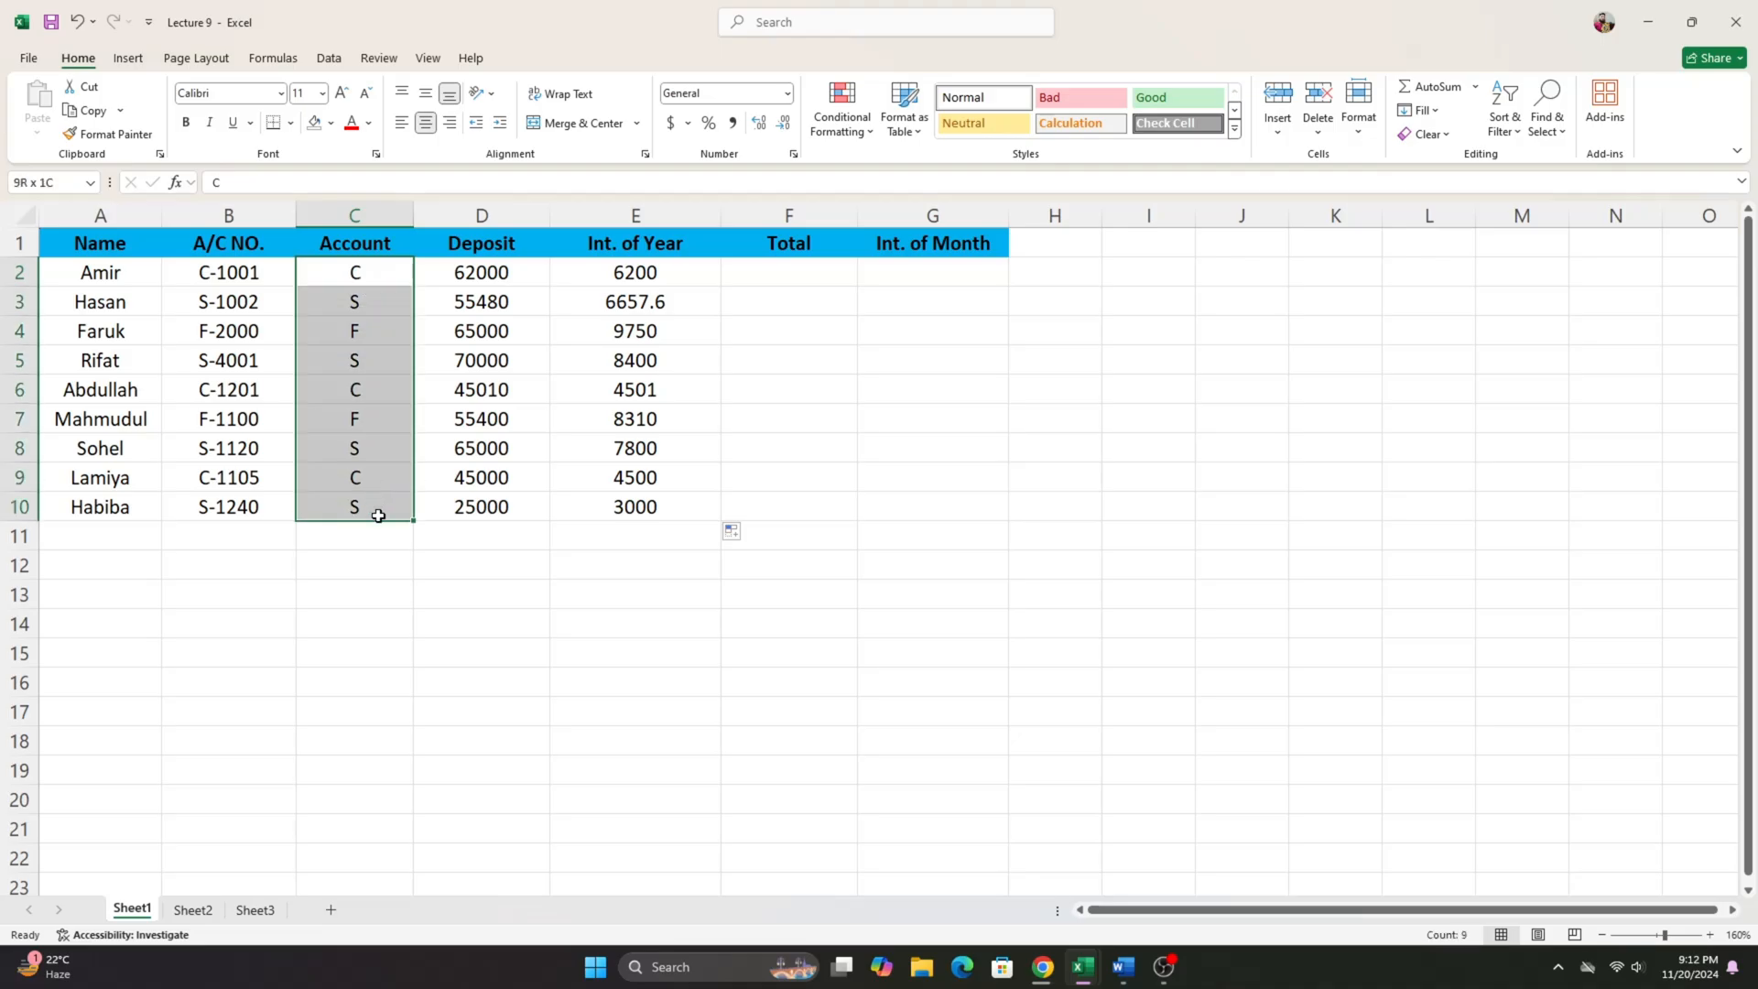
click(367, 279)
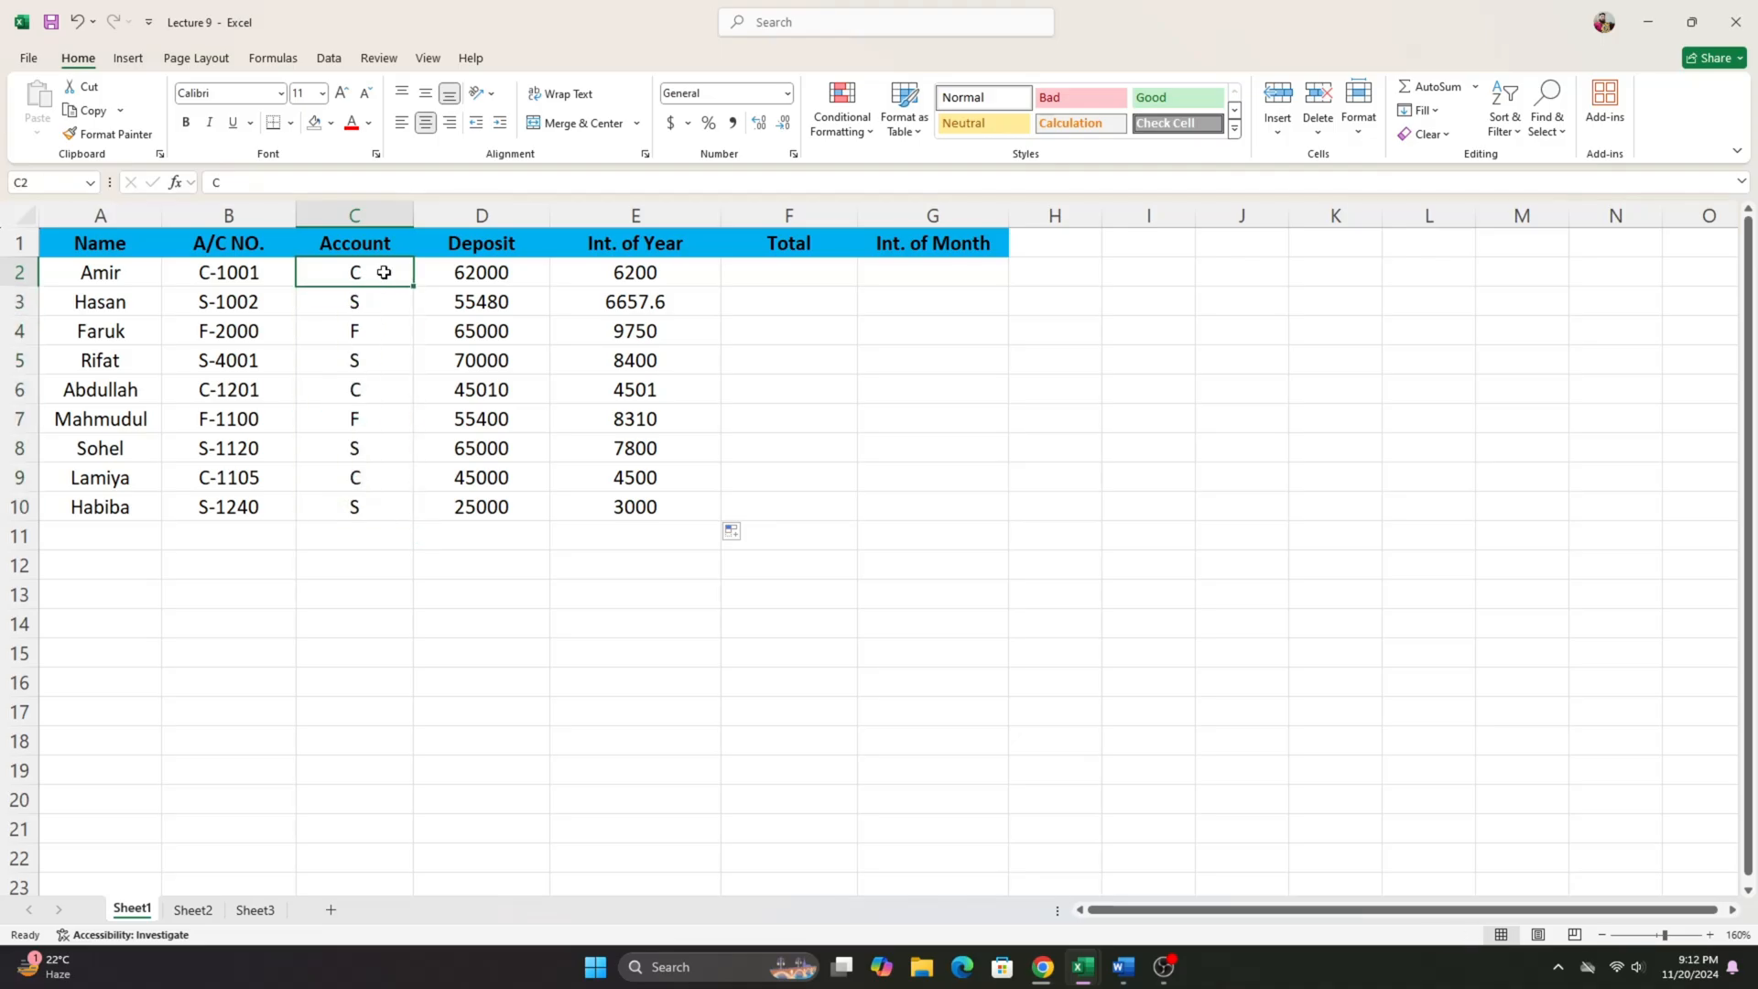
- Review the first account's type in C2, deposit in D2 and yearly interest formula in E2
click(512, 273)
click(353, 273)
click(476, 271)
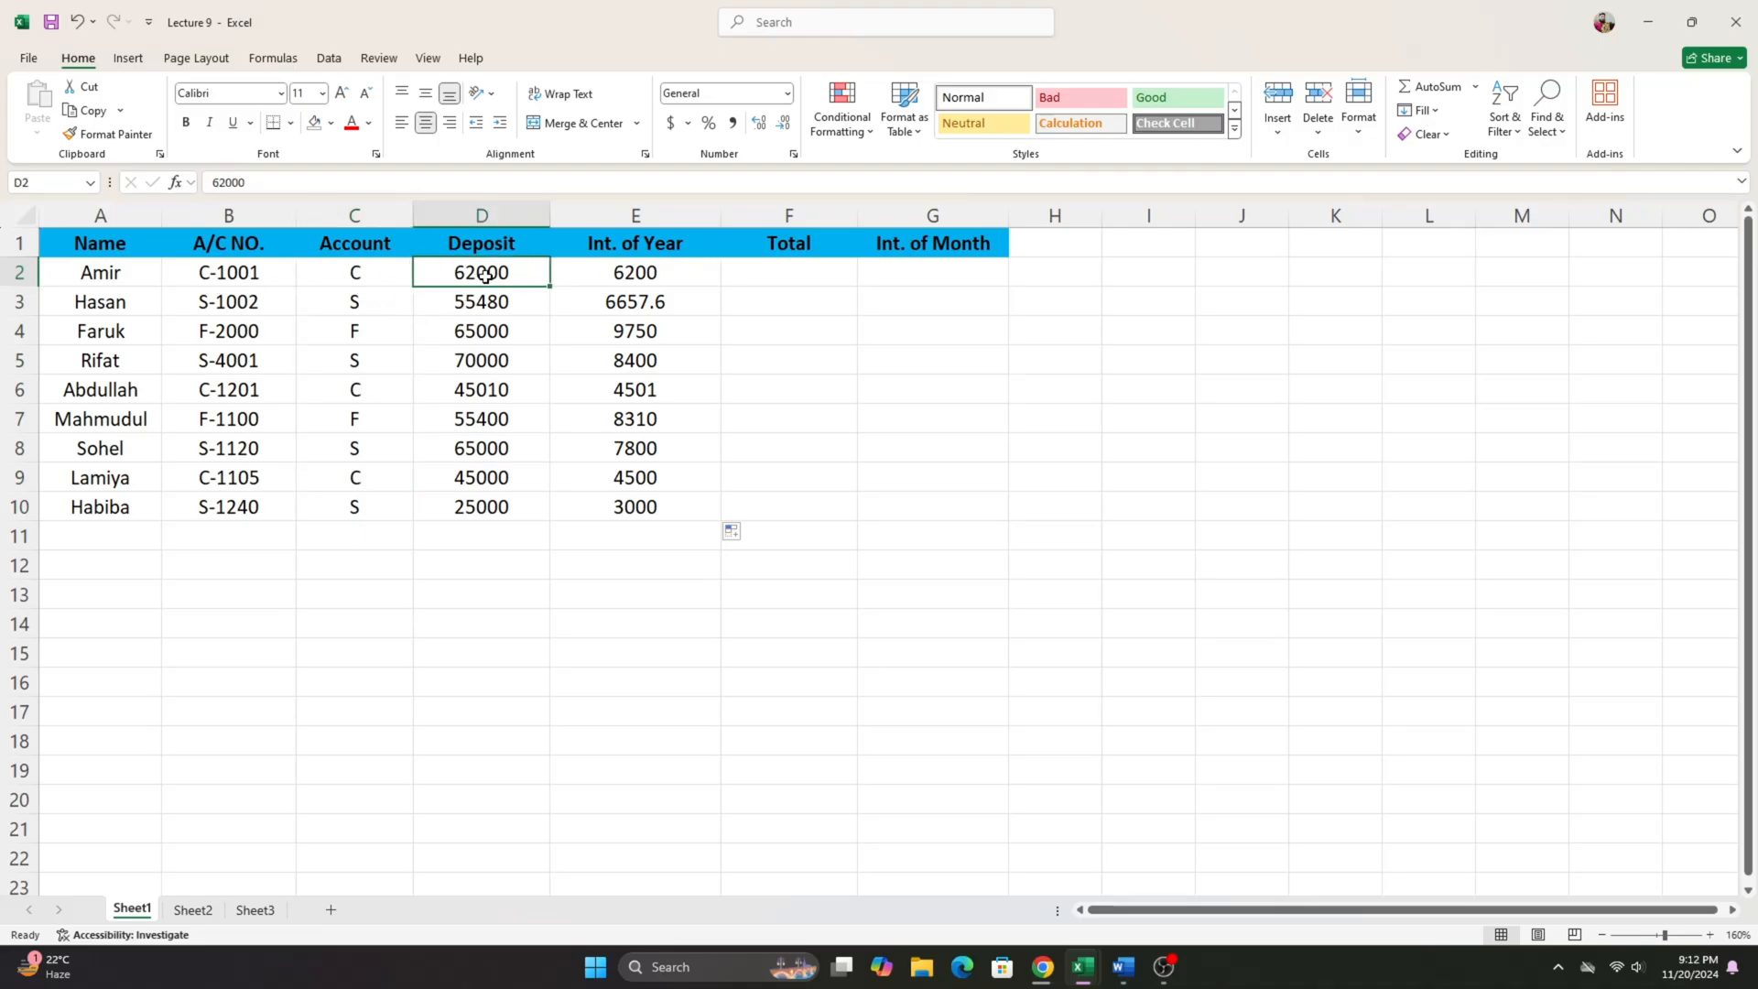
click(699, 265)
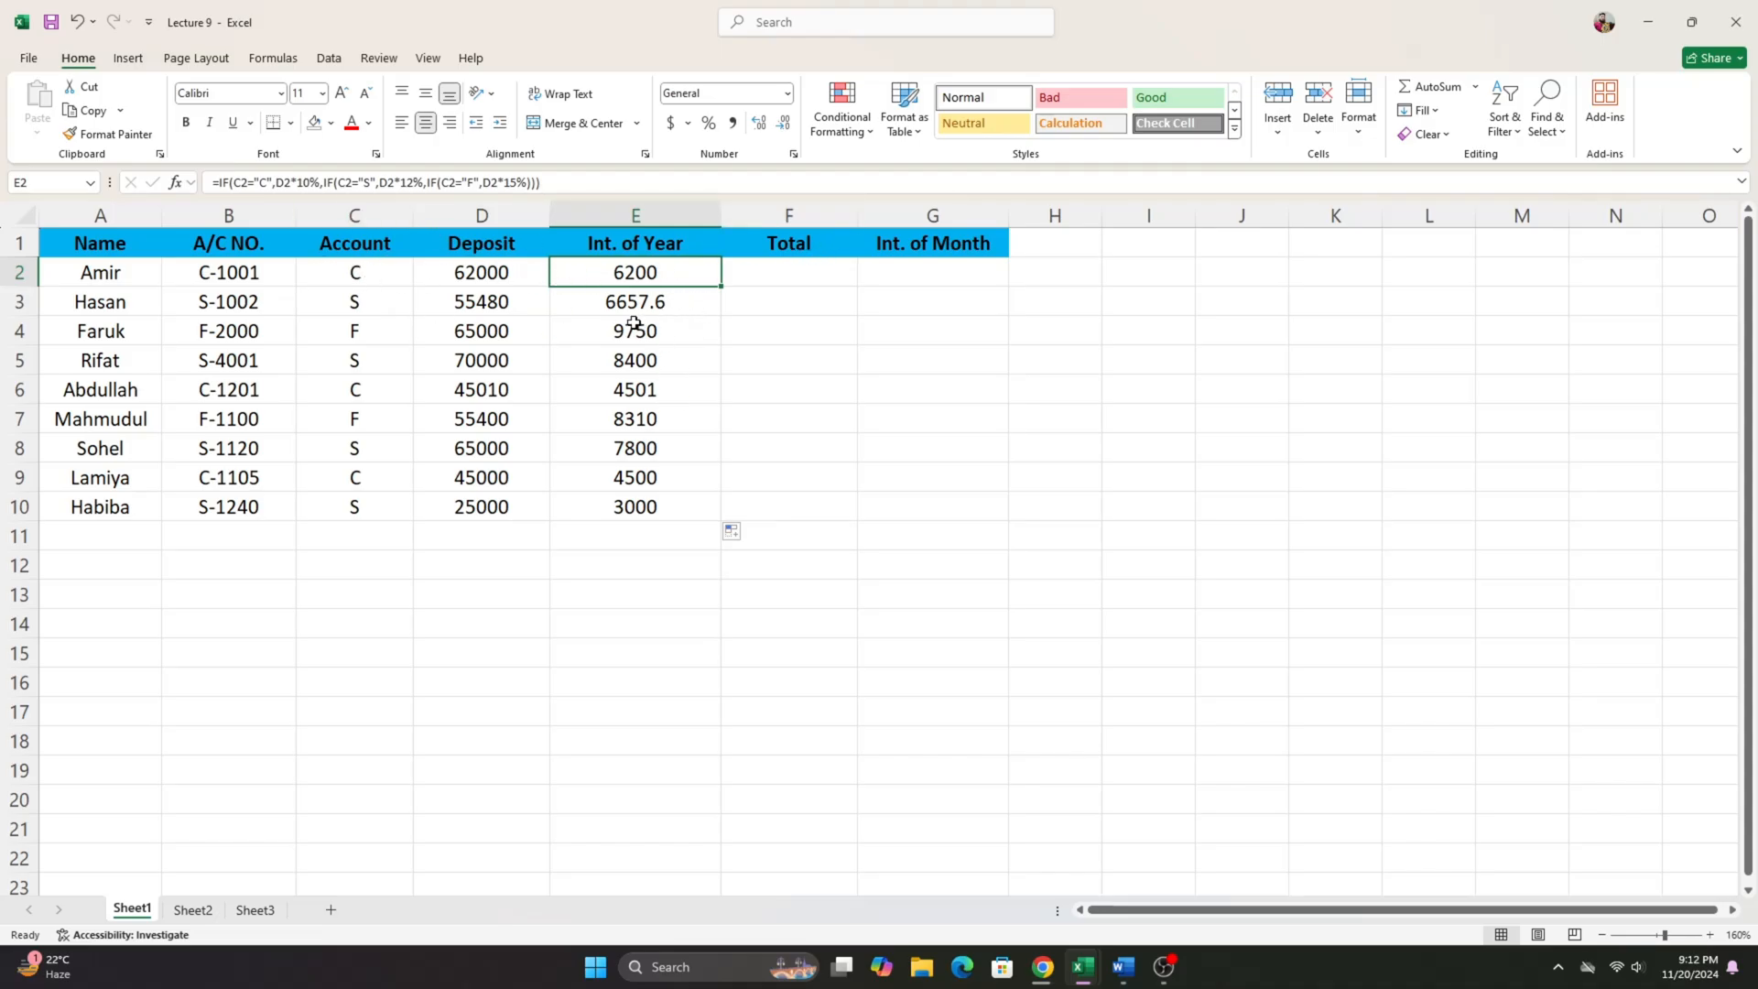
- Calculate the Total in F2 as deposit plus yearly interest with =D2+E2, and fill the formula down to F10
click(801, 280)
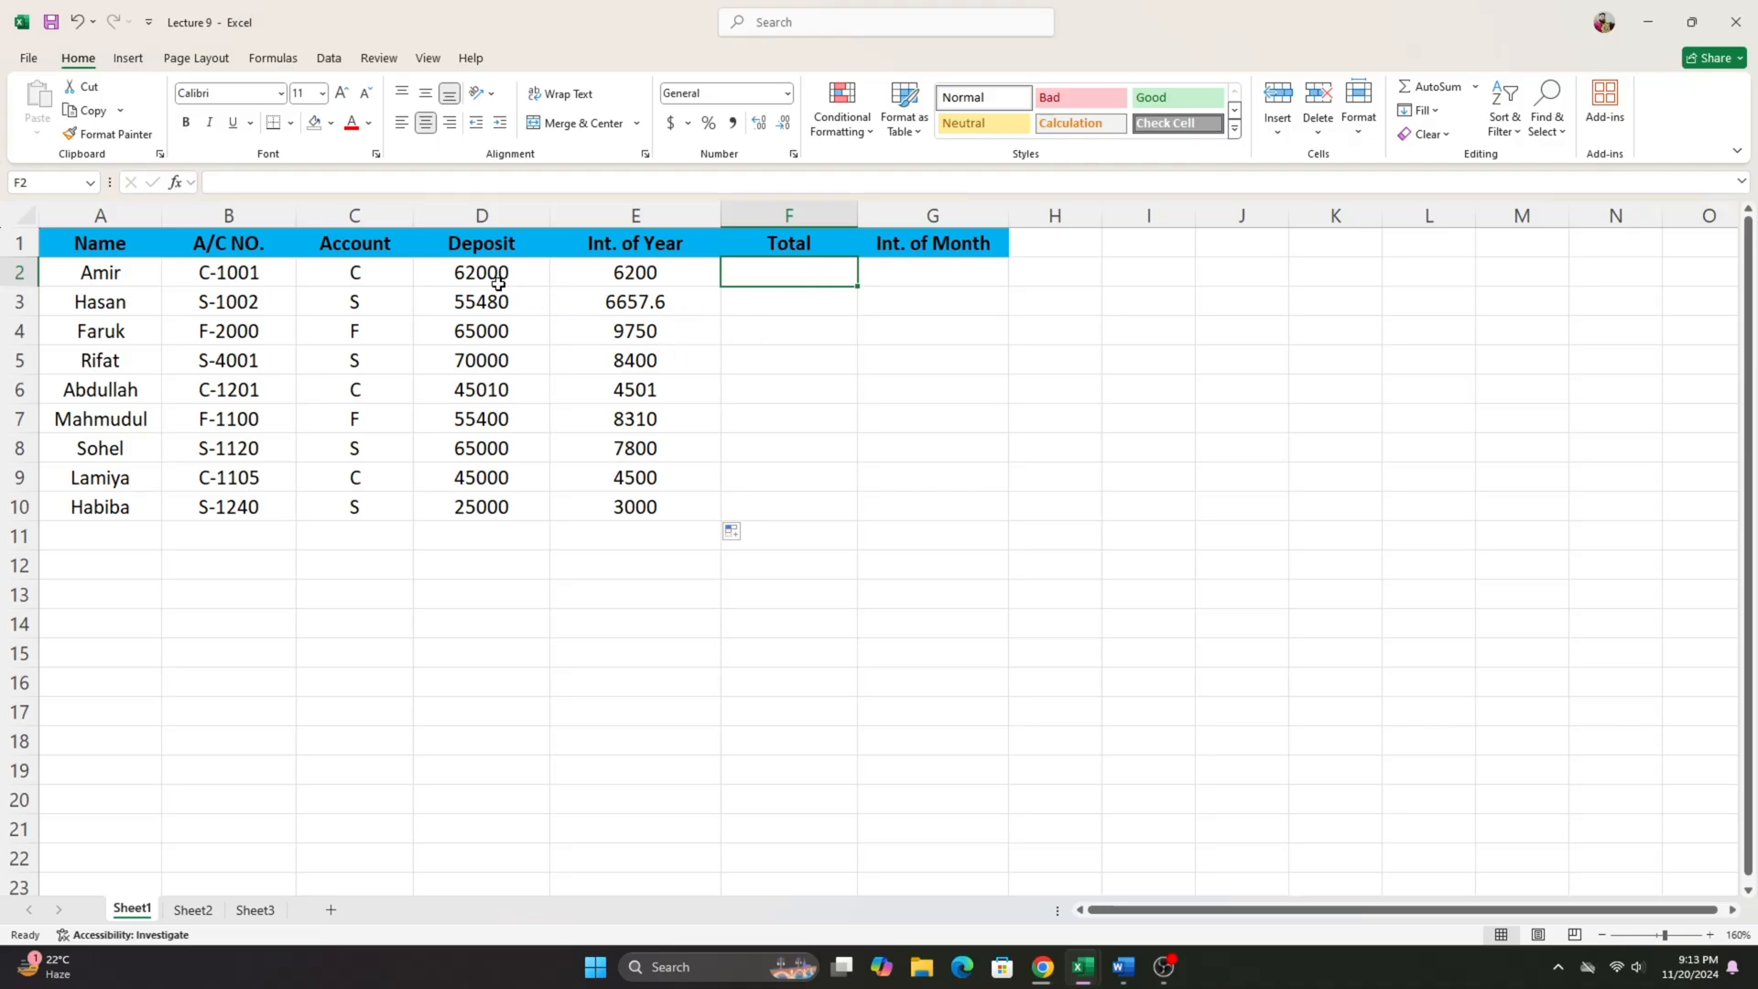
drag(498, 284, 620, 273)
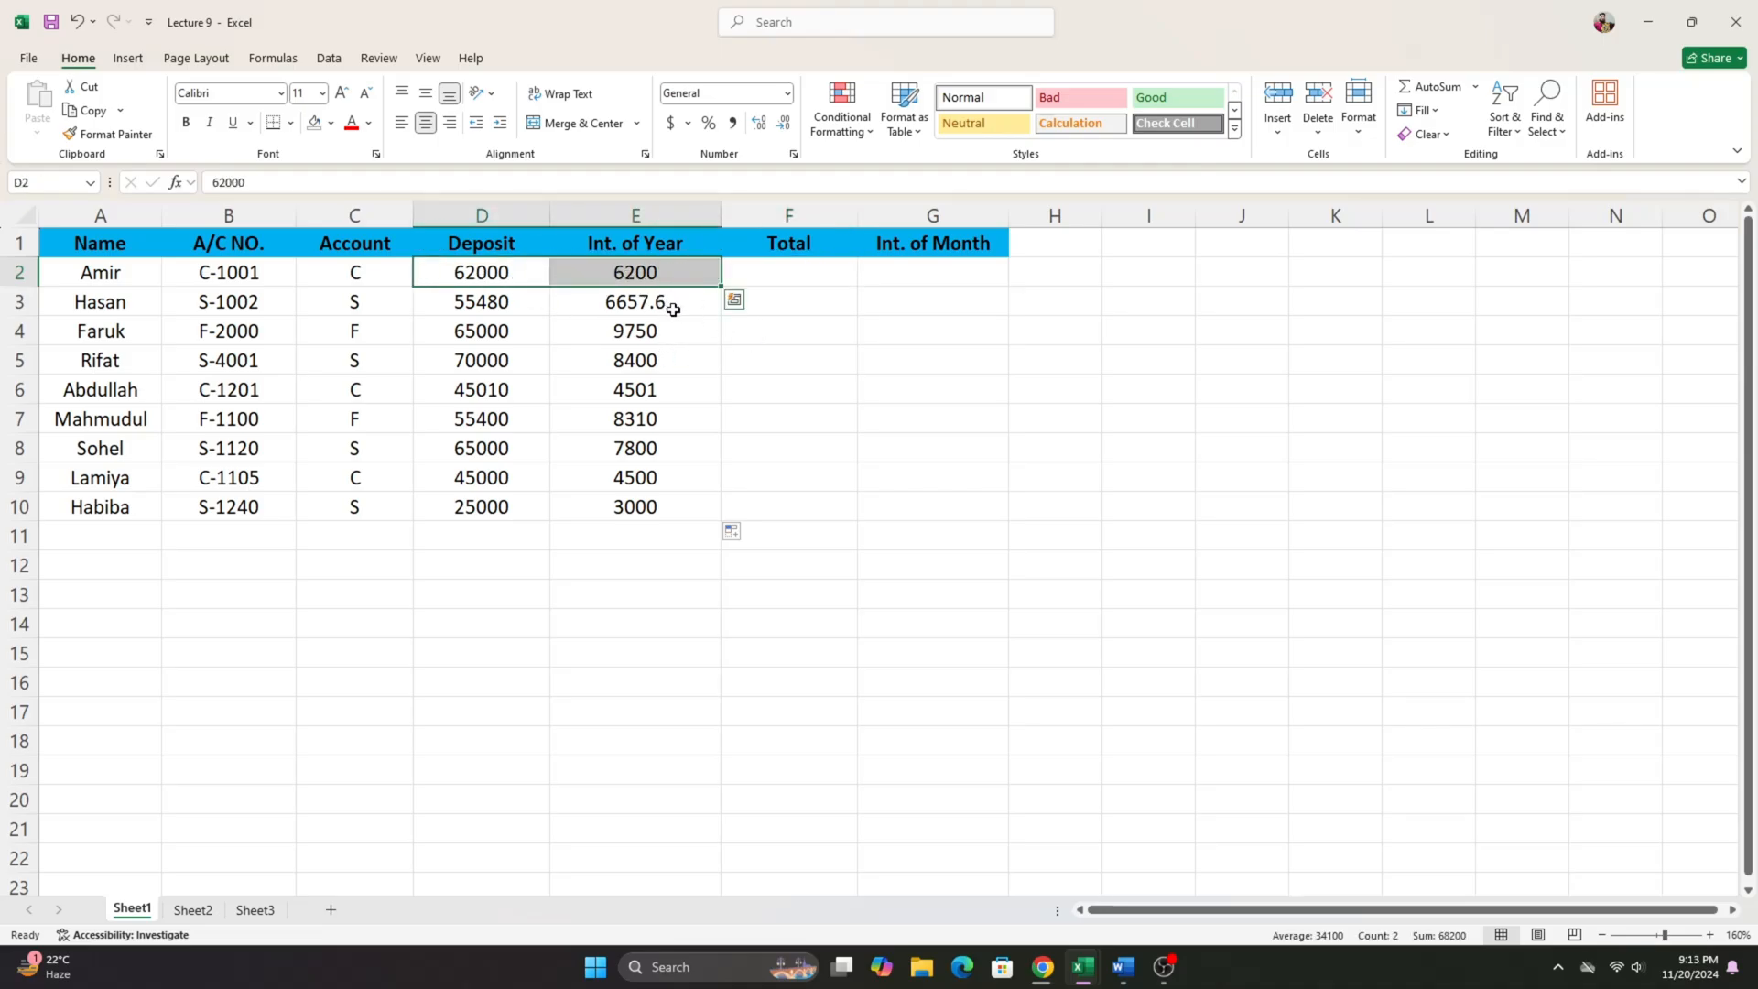
click(793, 279)
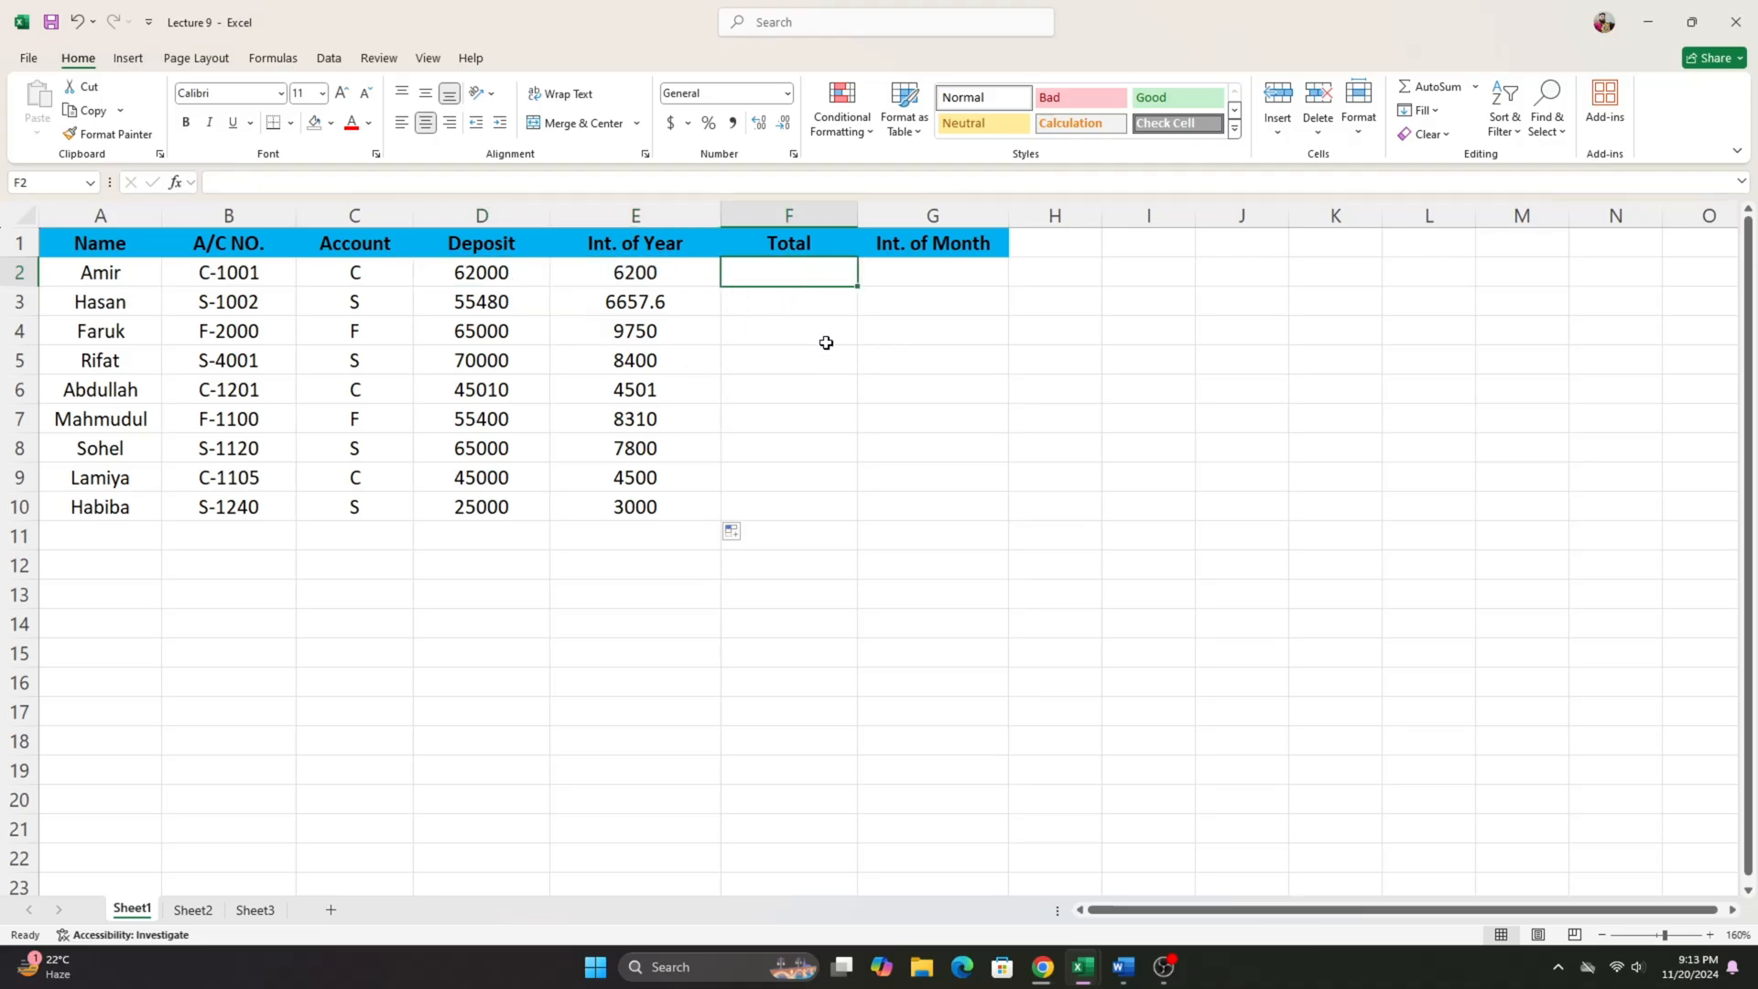
text(=)
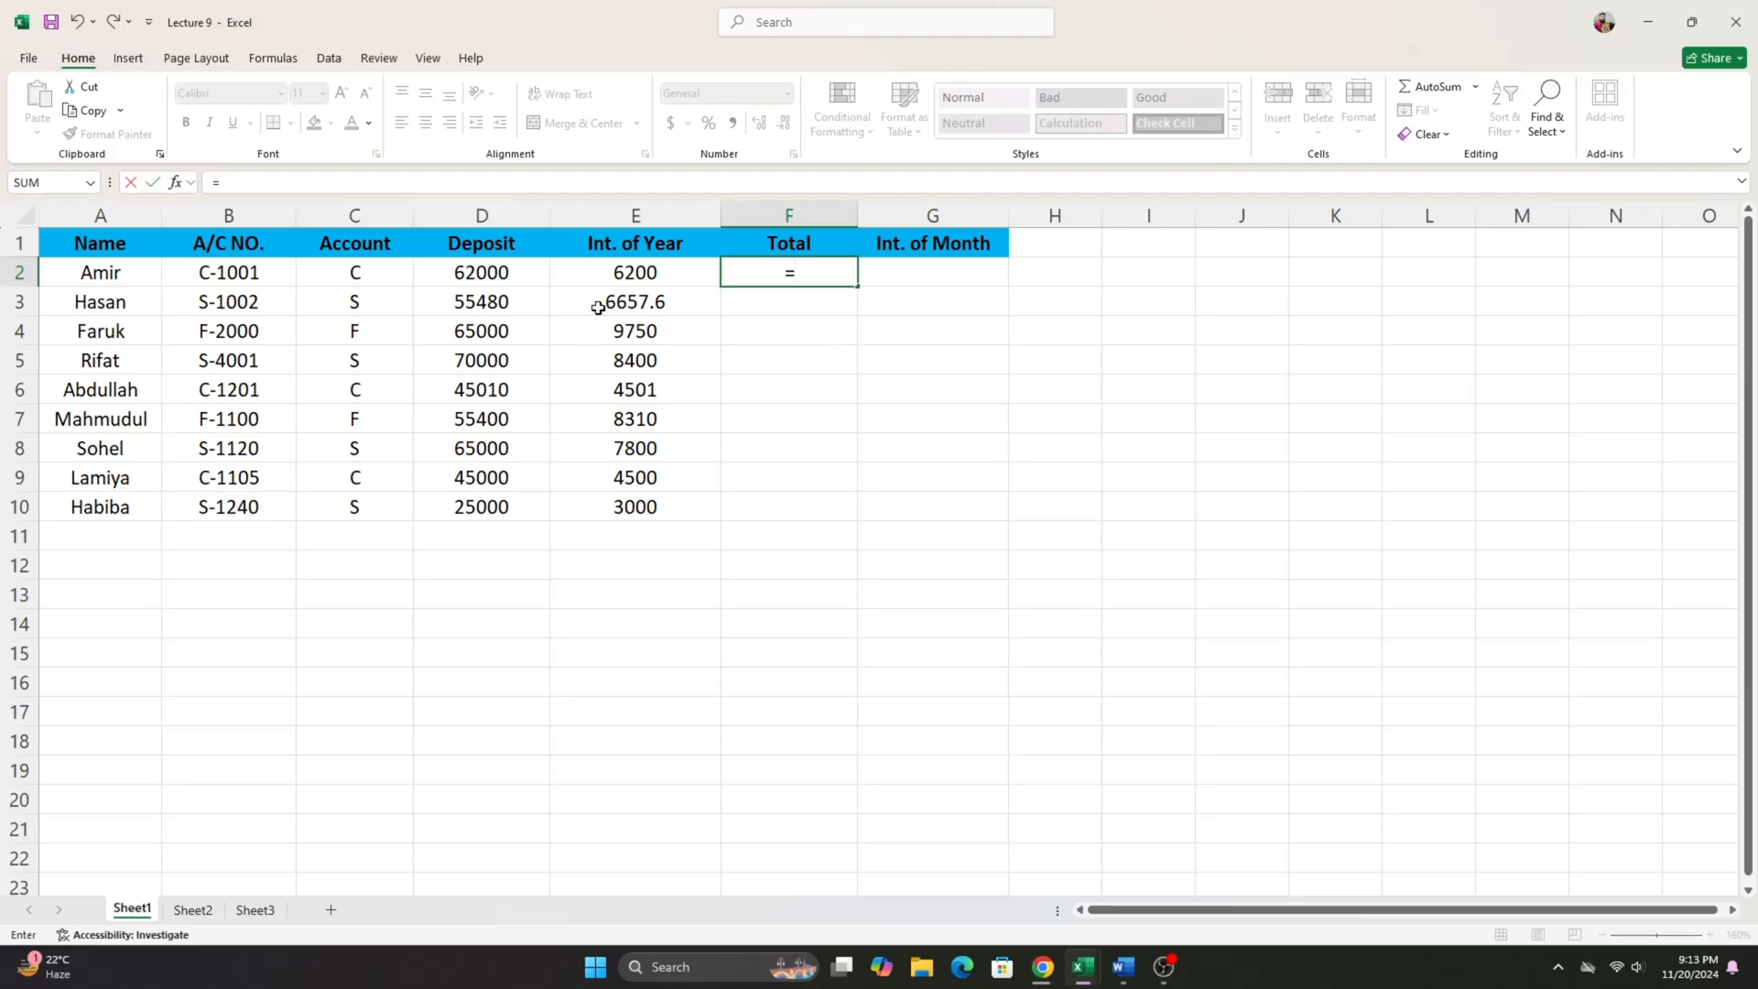
click(495, 272)
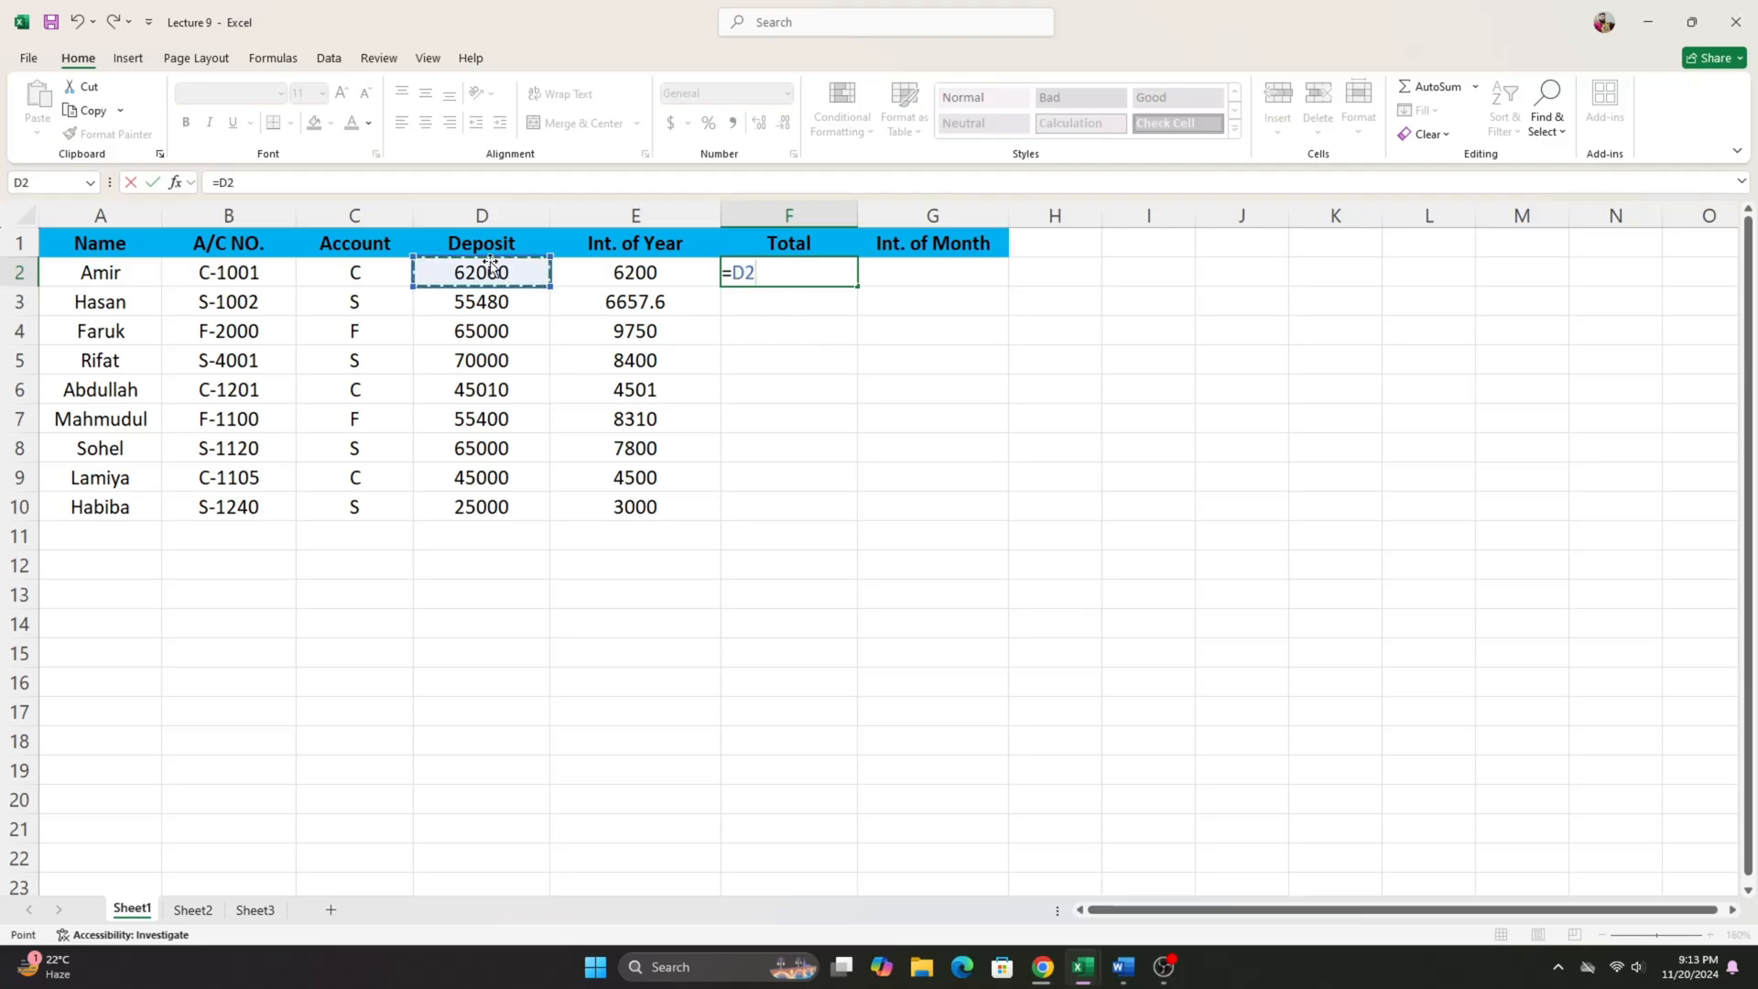
text(+)
click(626, 273)
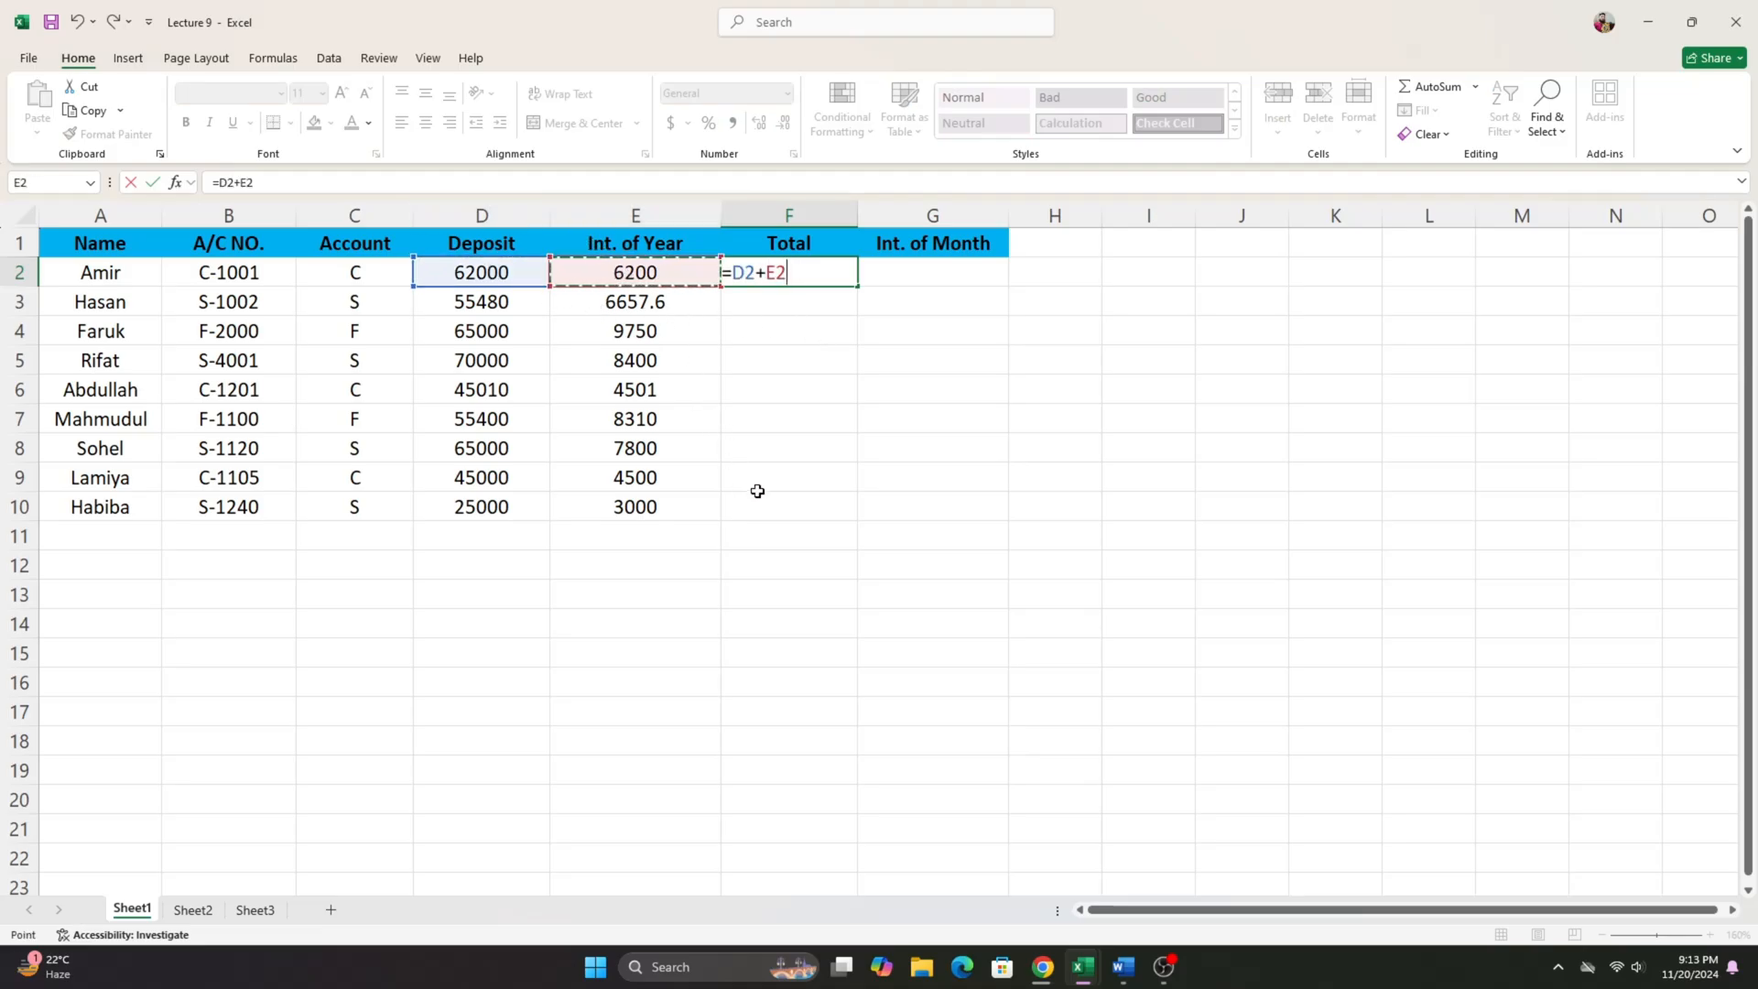
key(Return)
click(803, 275)
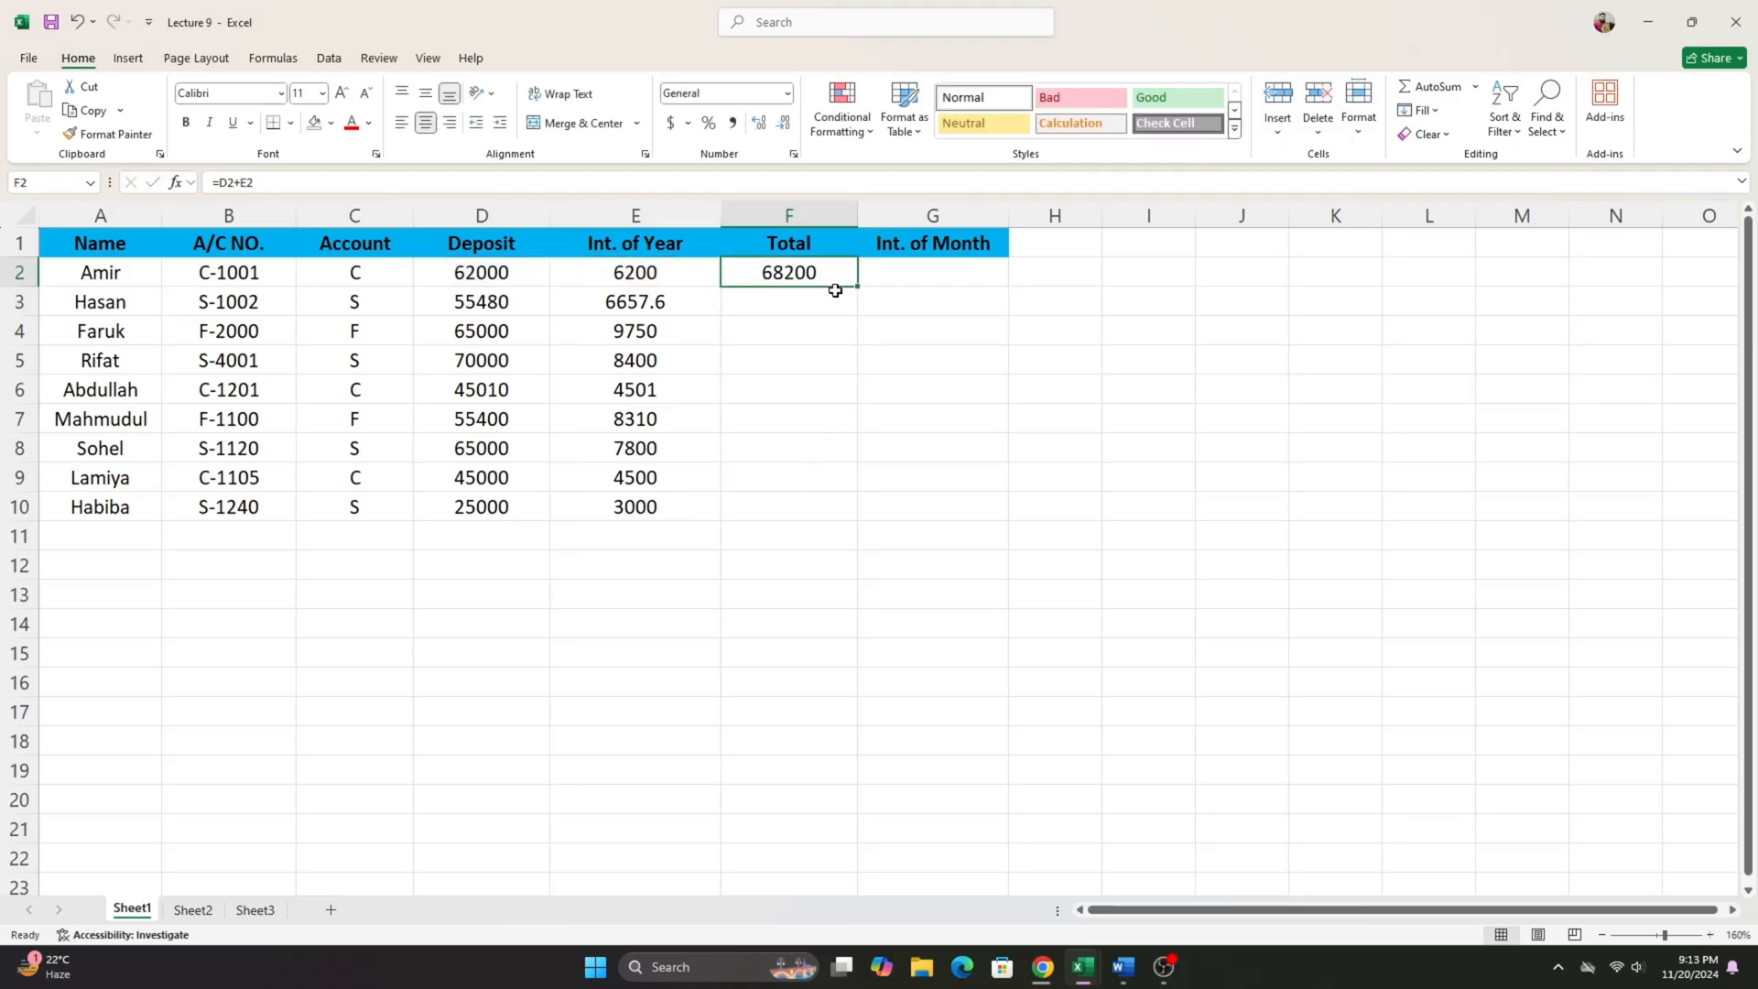
drag(856, 287, 871, 536)
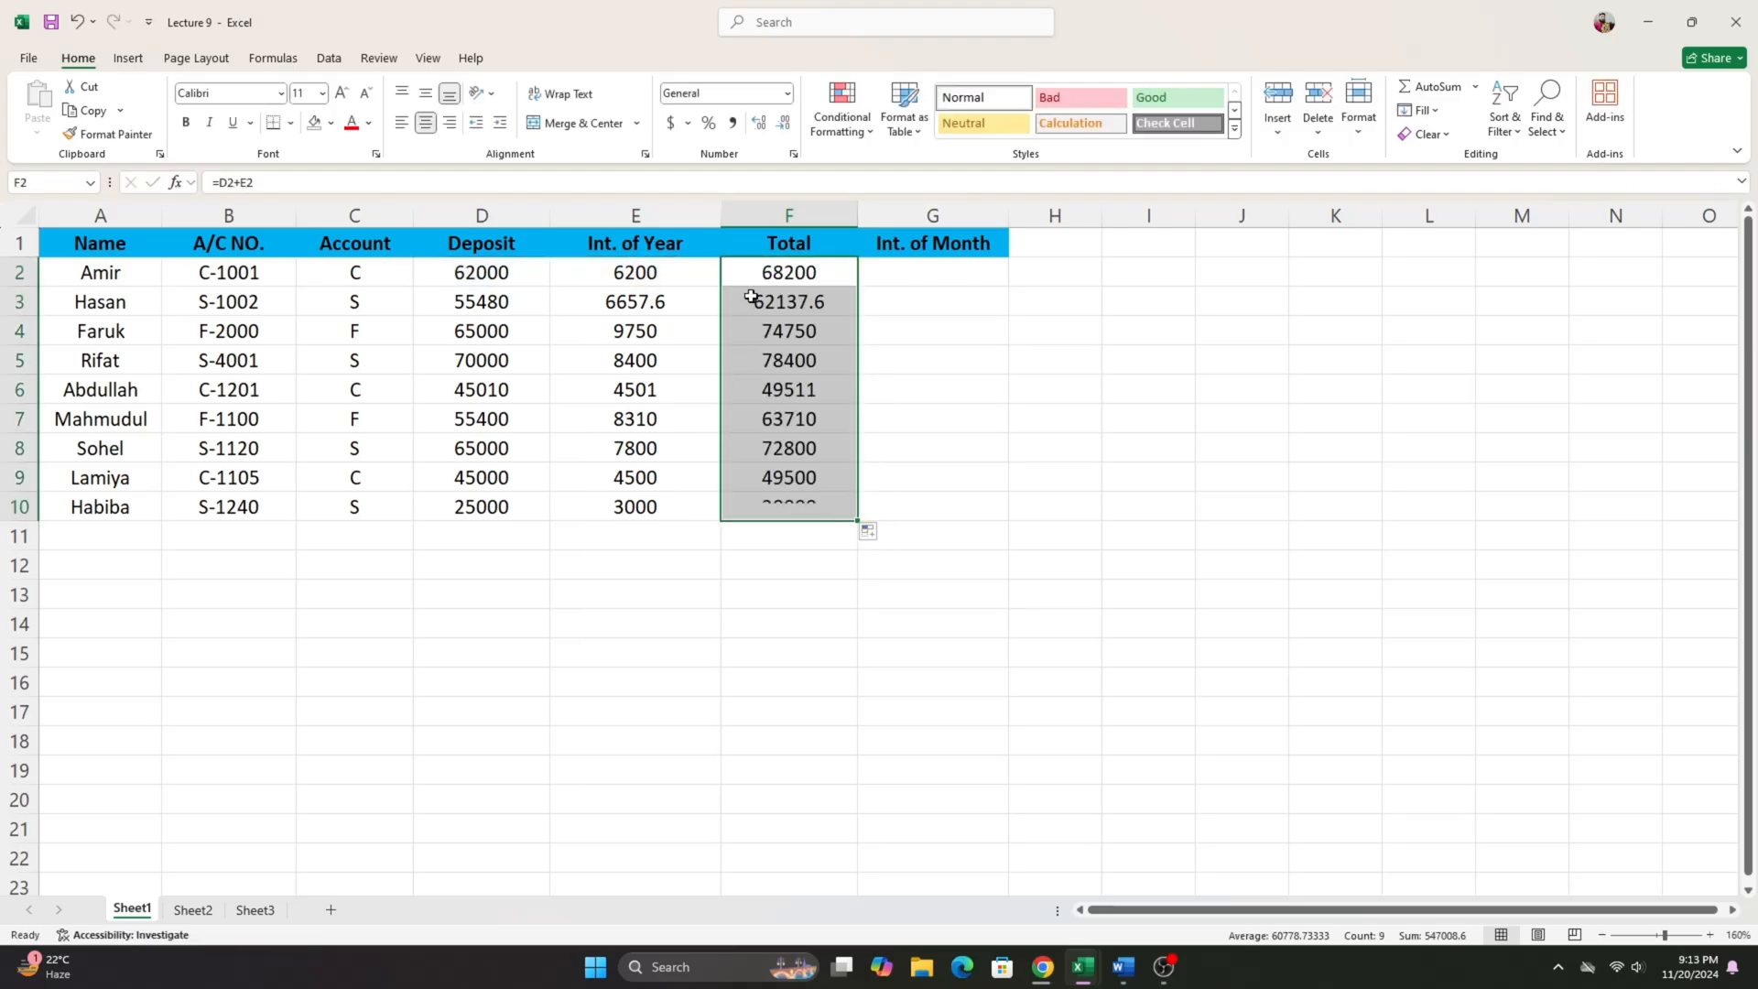
- Calculate the Int. of Month in G2 by dividing the yearly interest by 12 (=E2/12), and fill it down to G10
click(975, 279)
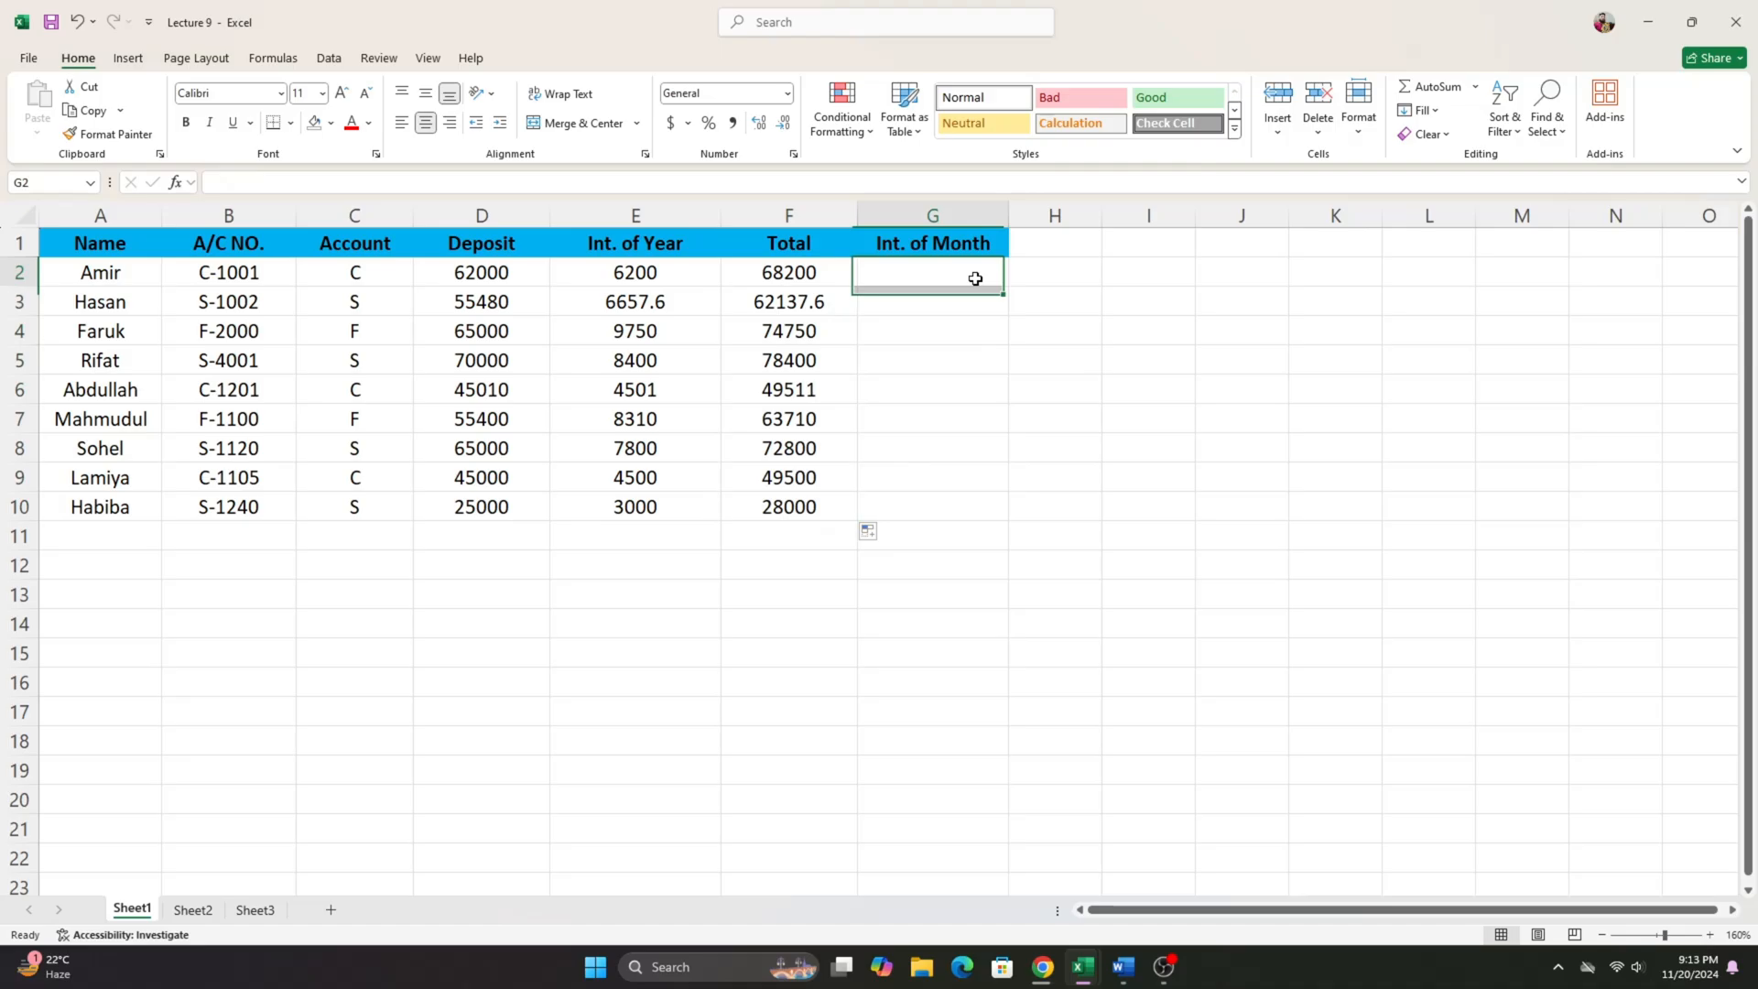
click(900, 245)
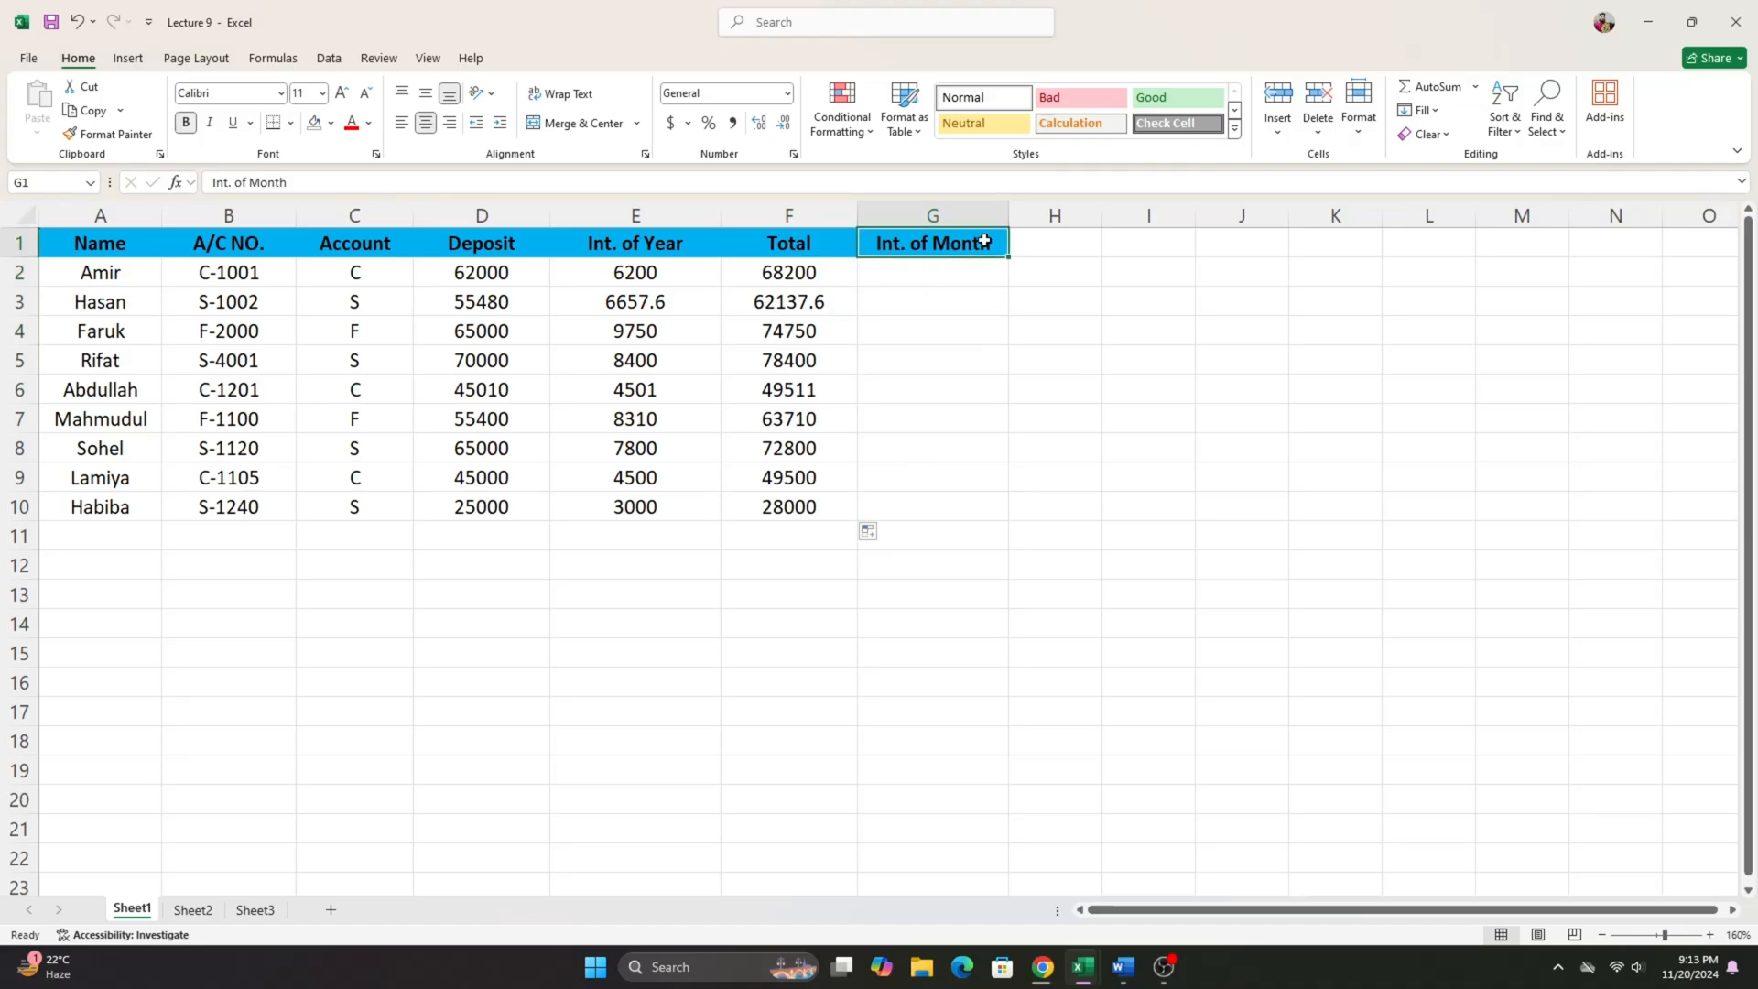
drag(793, 274, 817, 543)
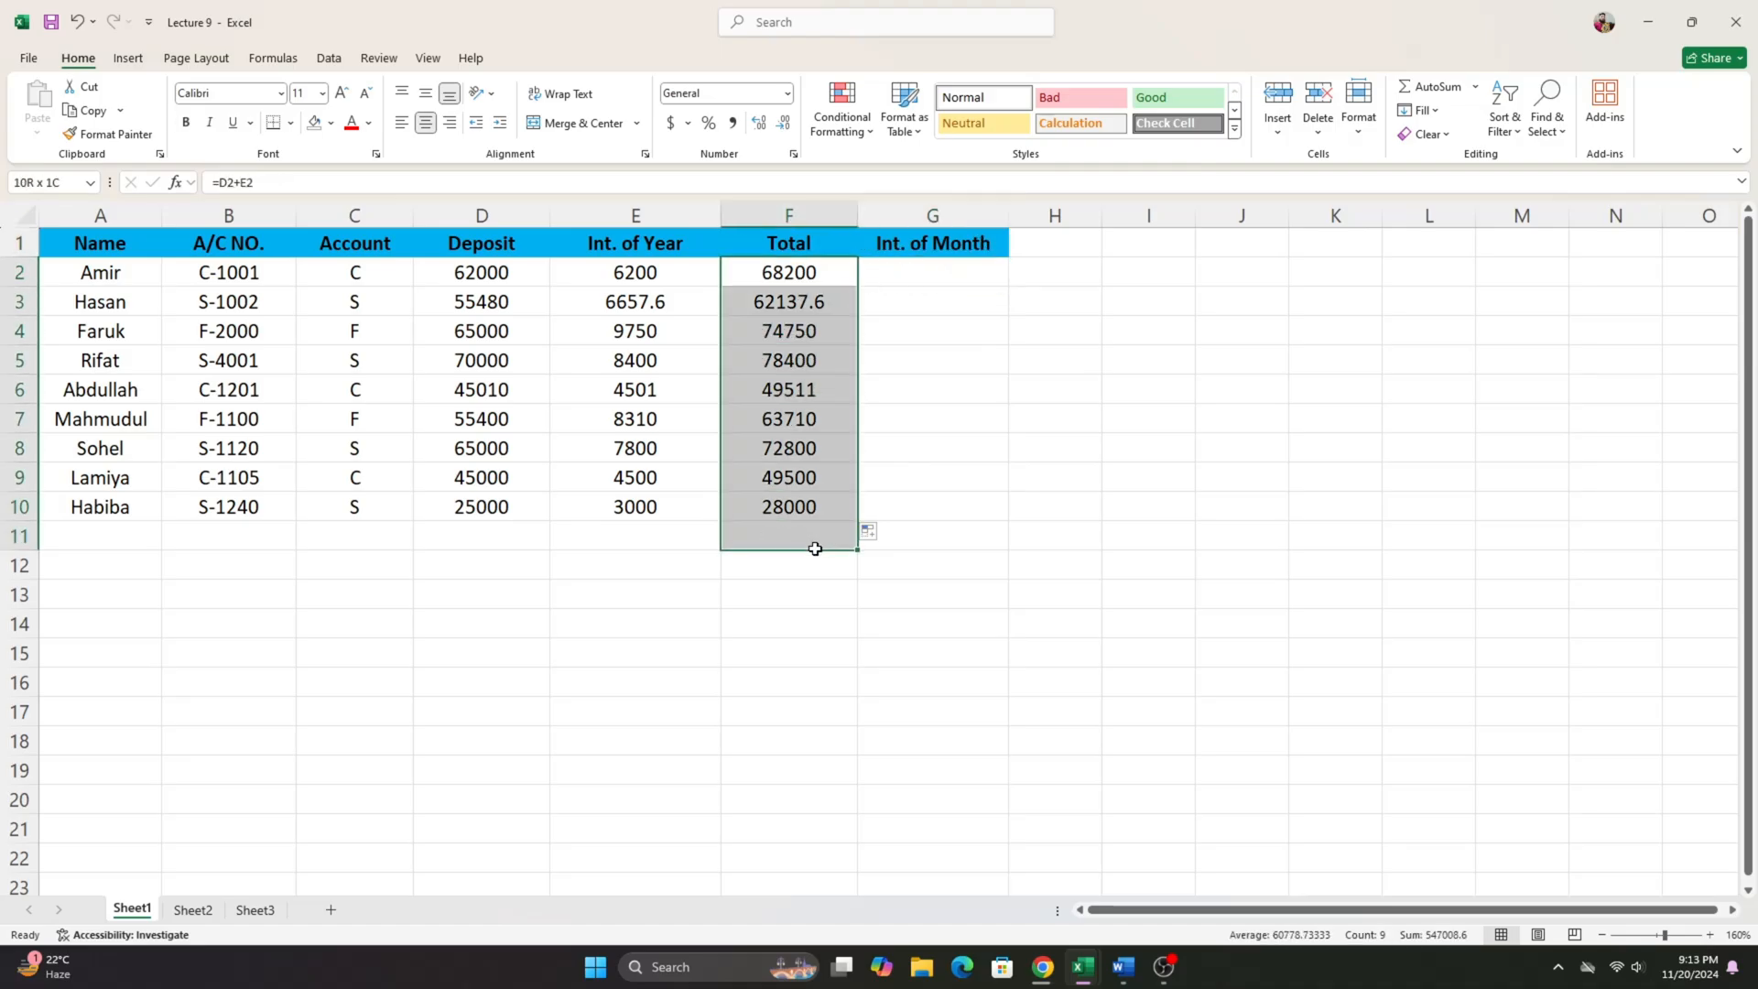
drag(950, 278, 949, 506)
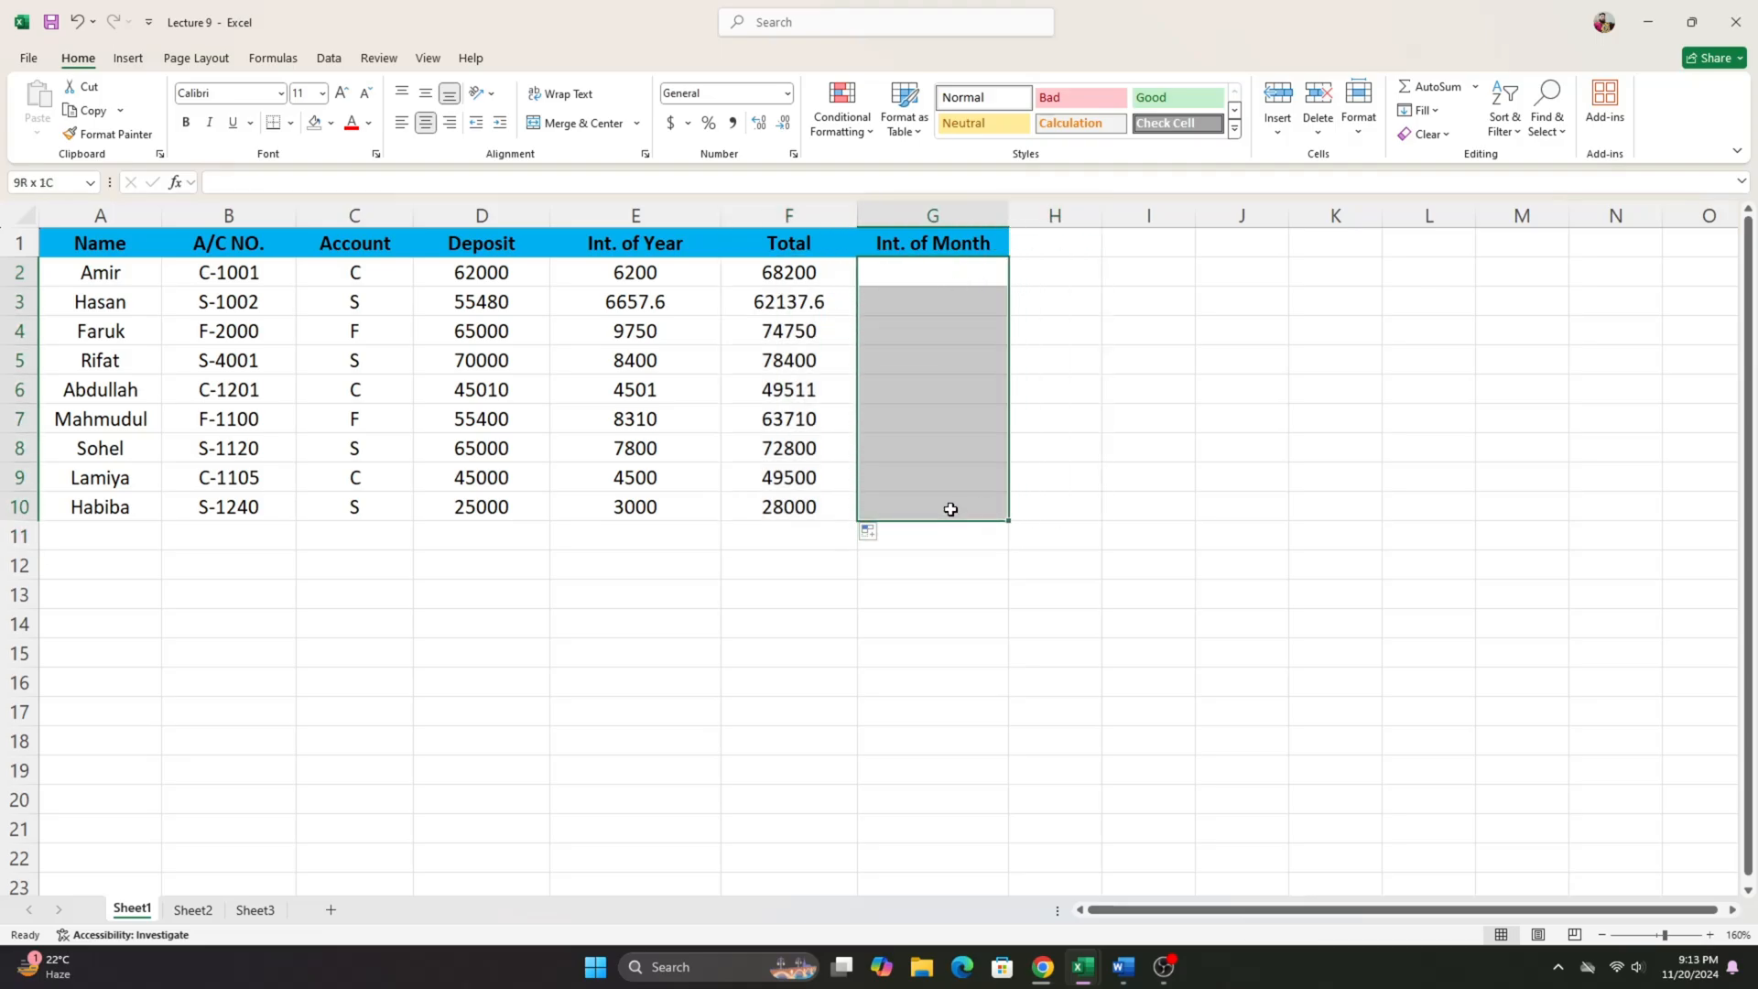
click(913, 450)
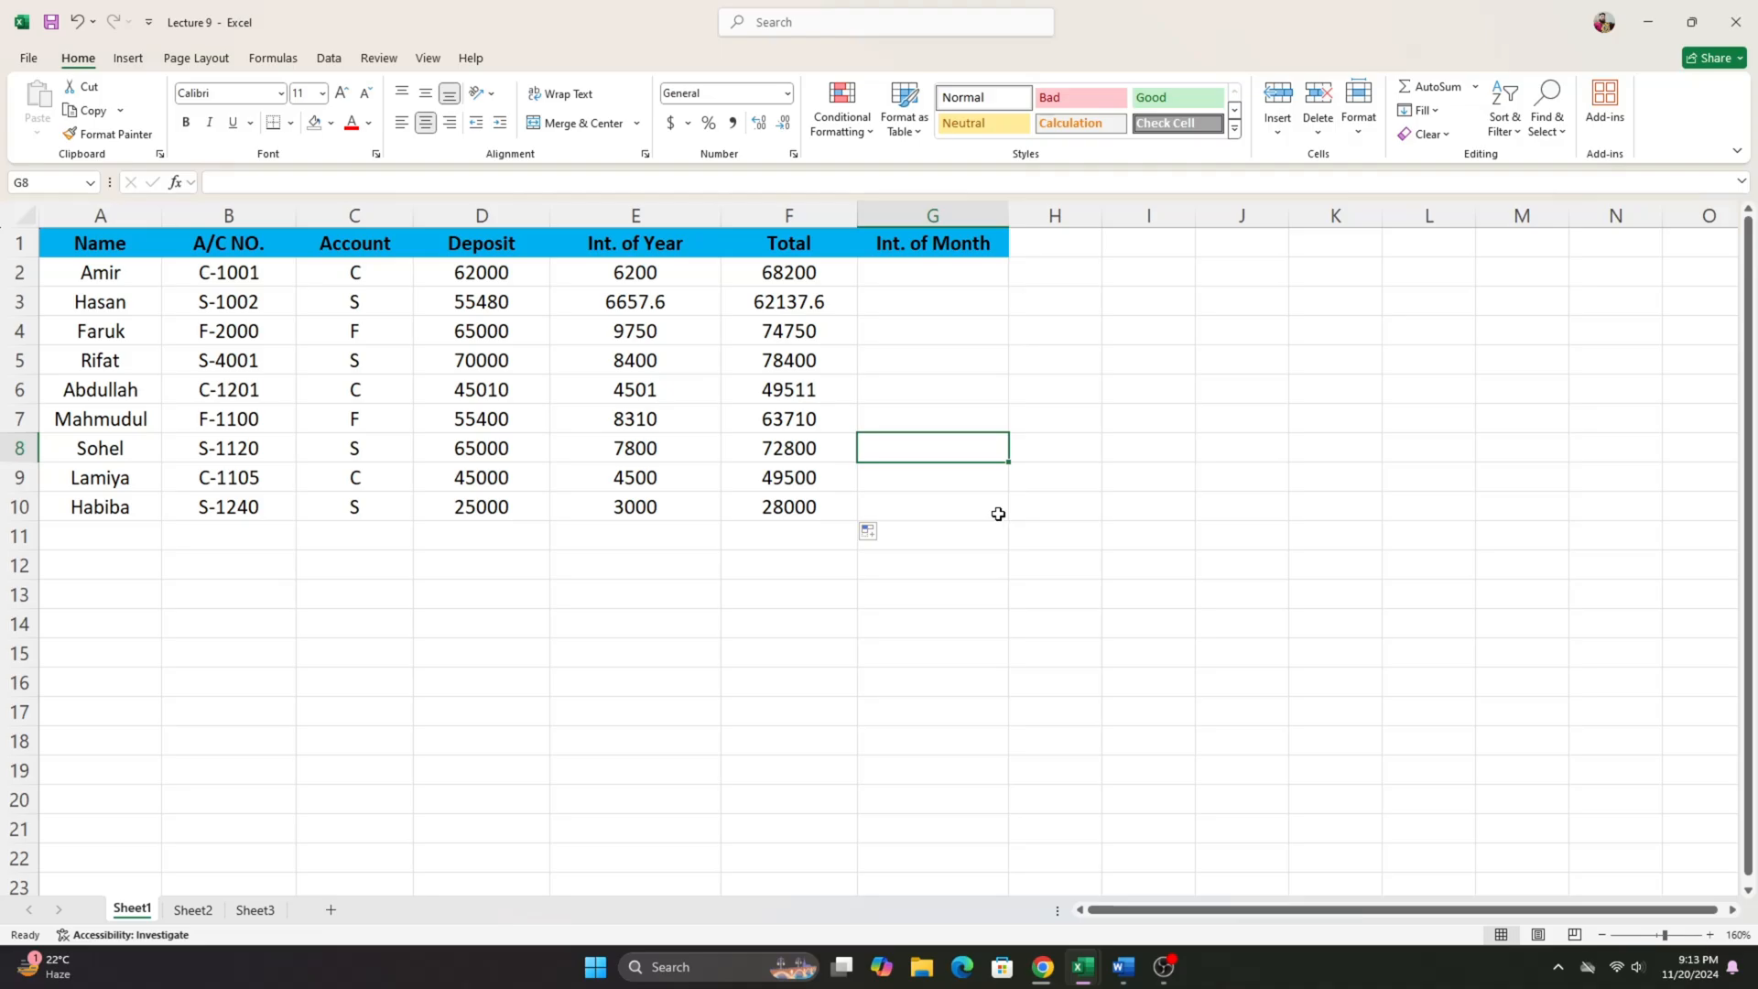
click(612, 283)
click(969, 275)
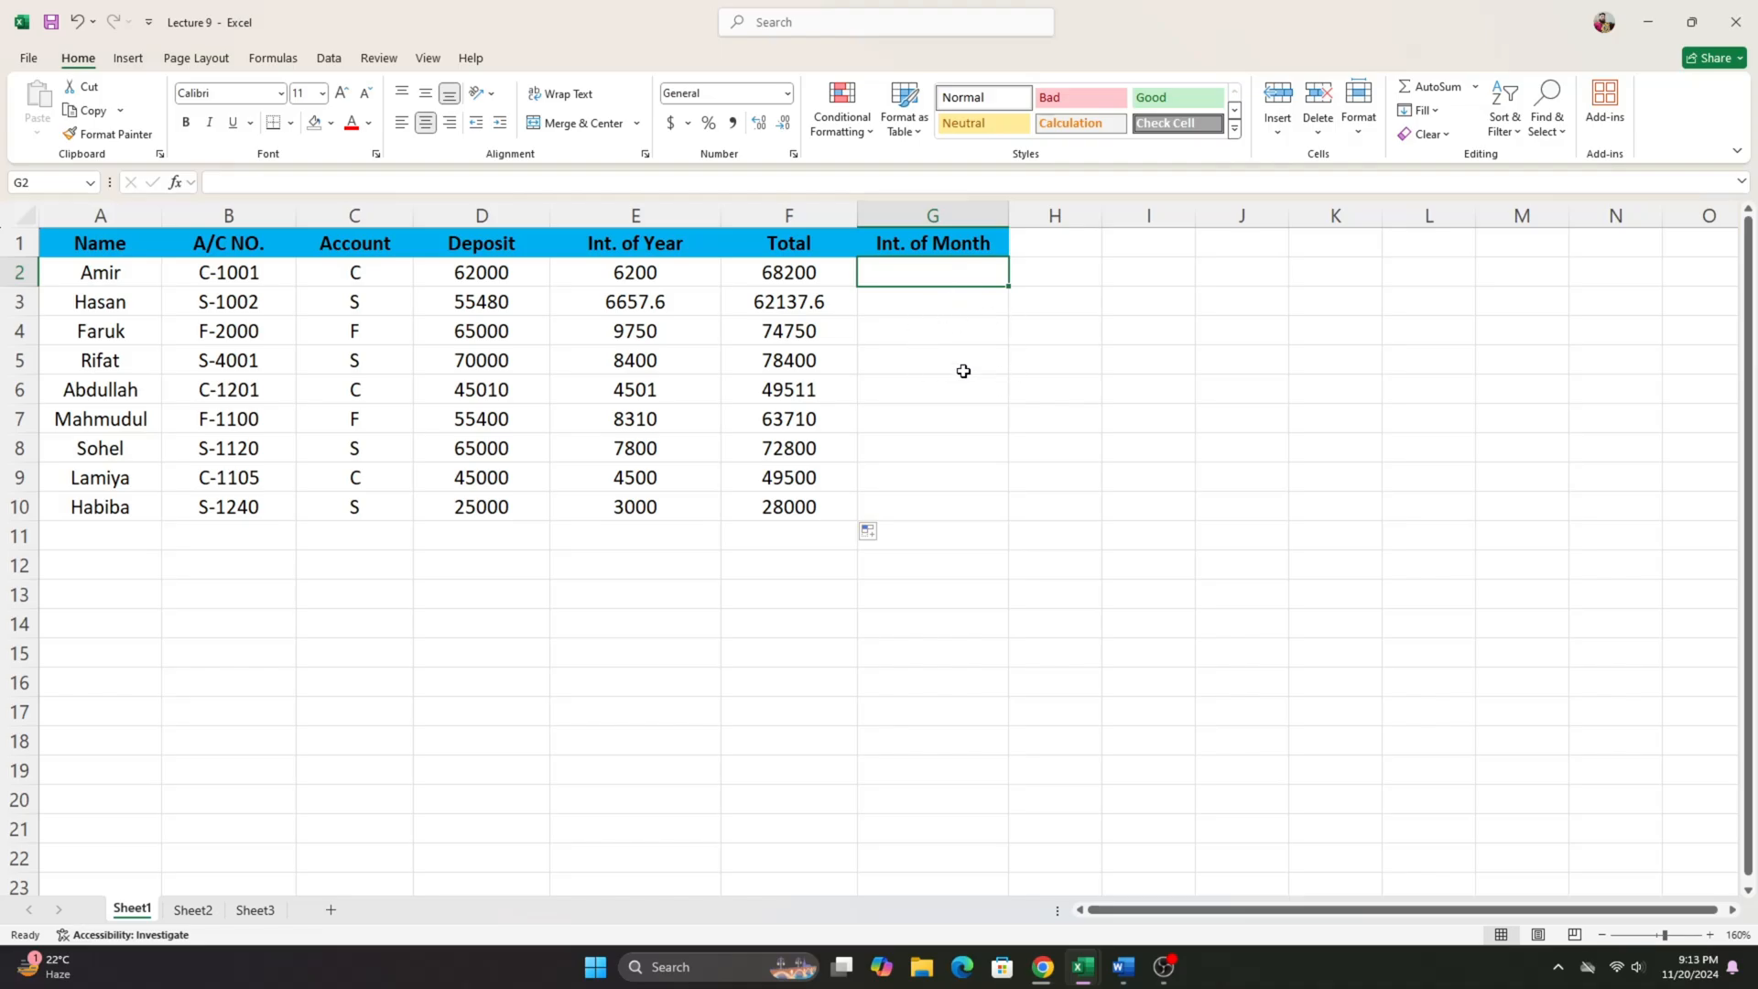
text(=)
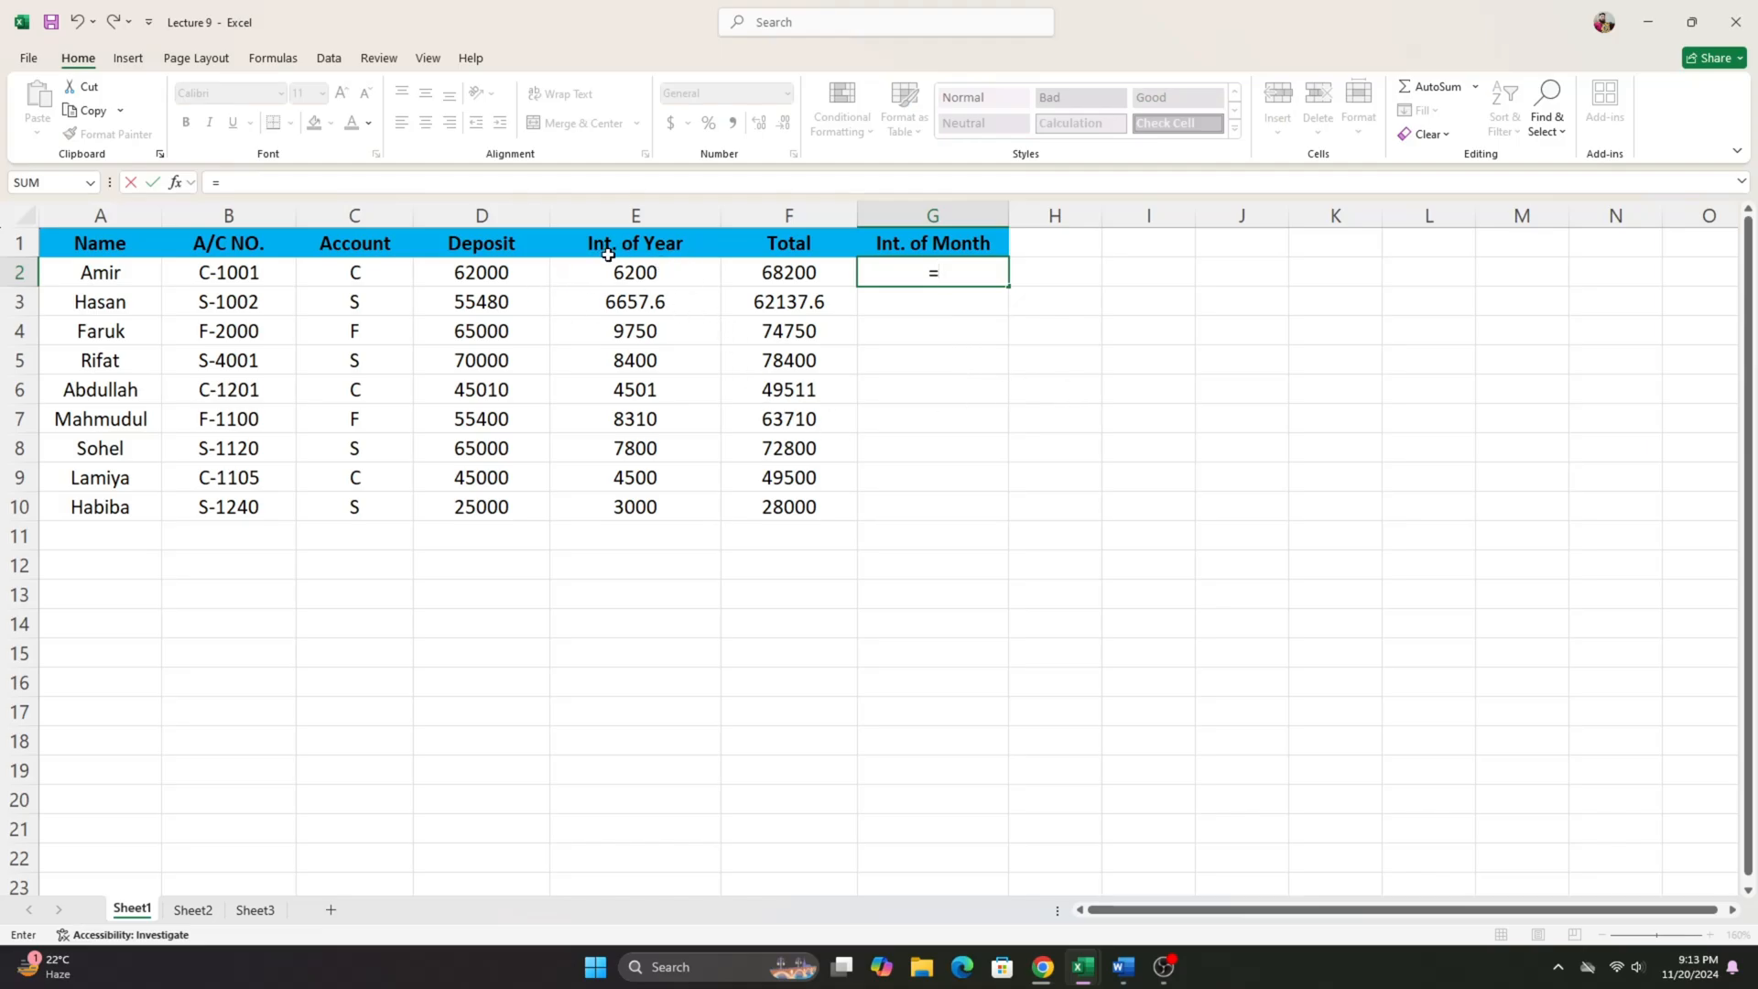
click(658, 275)
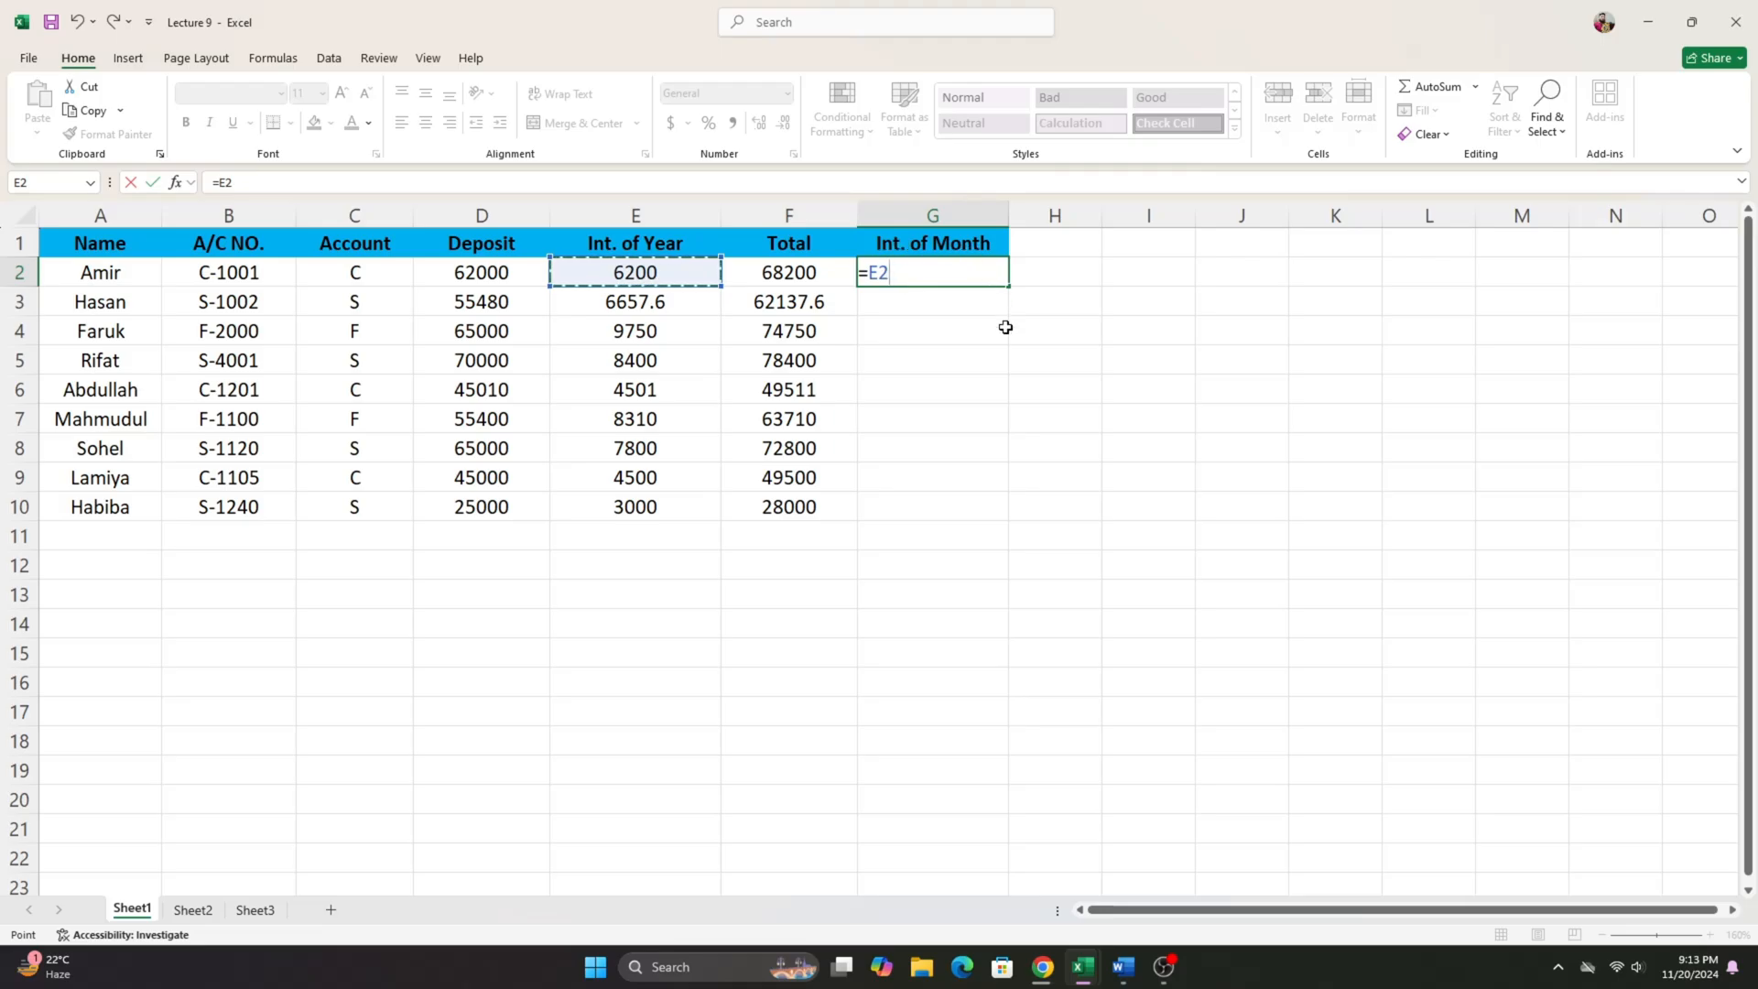
text(/12)
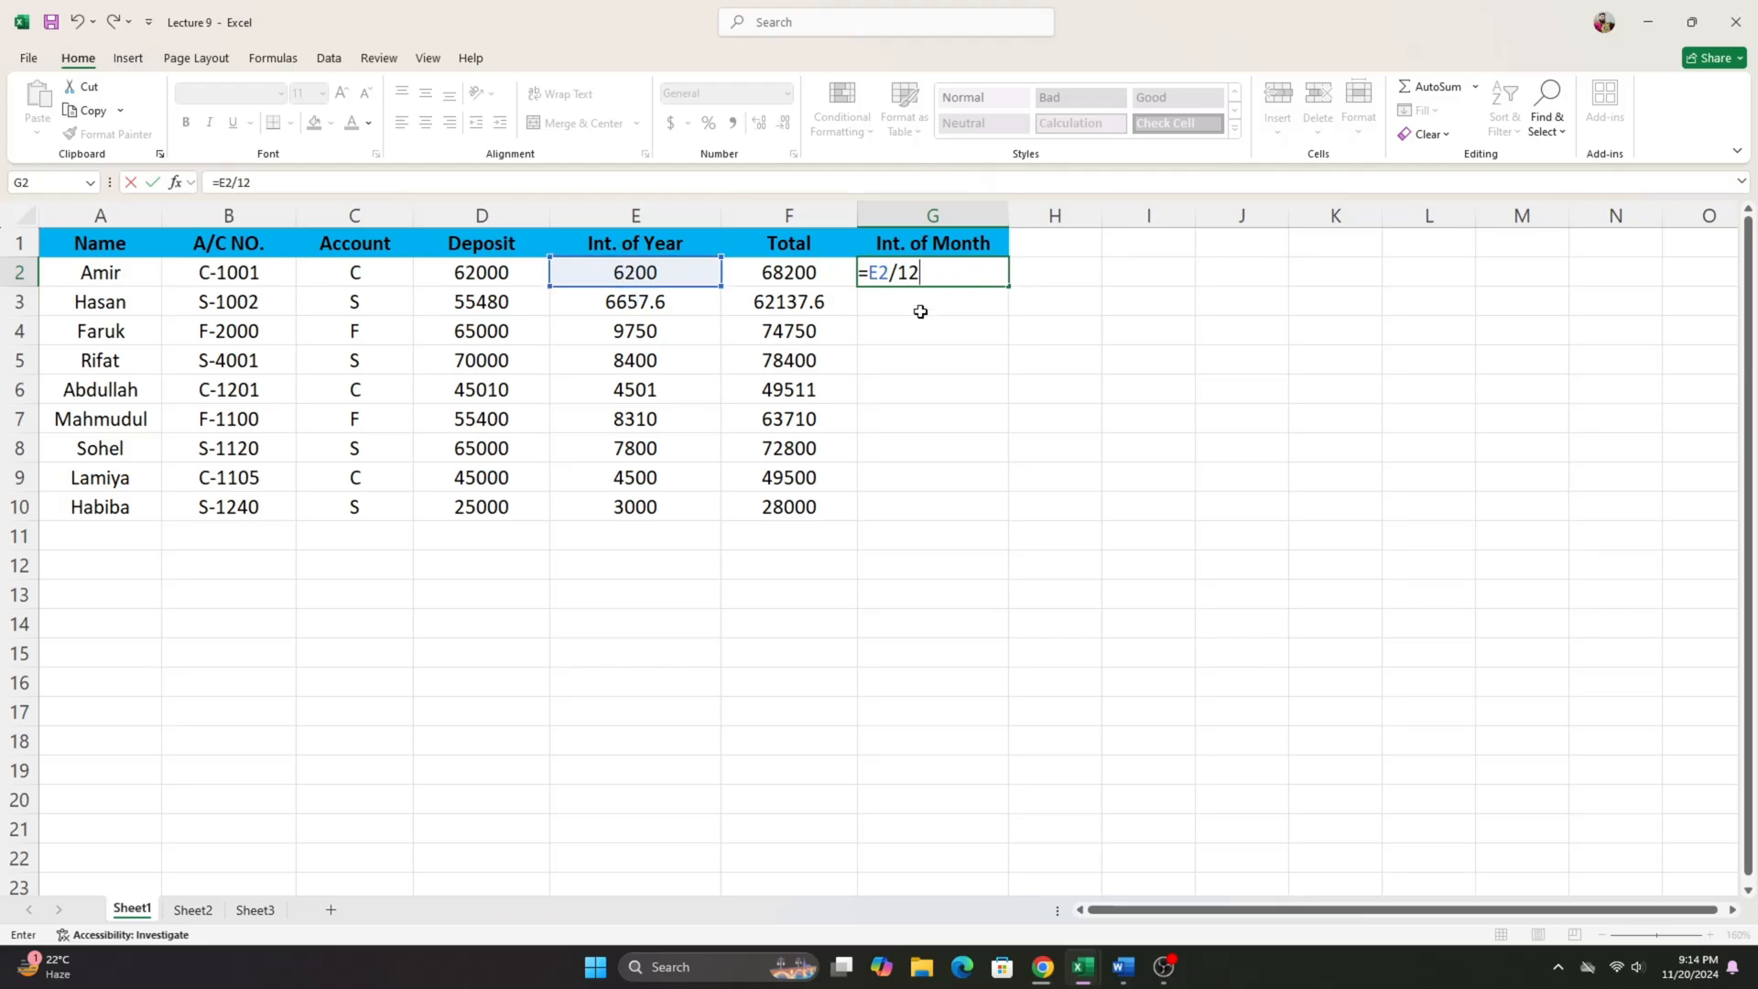
key(Return)
click(924, 271)
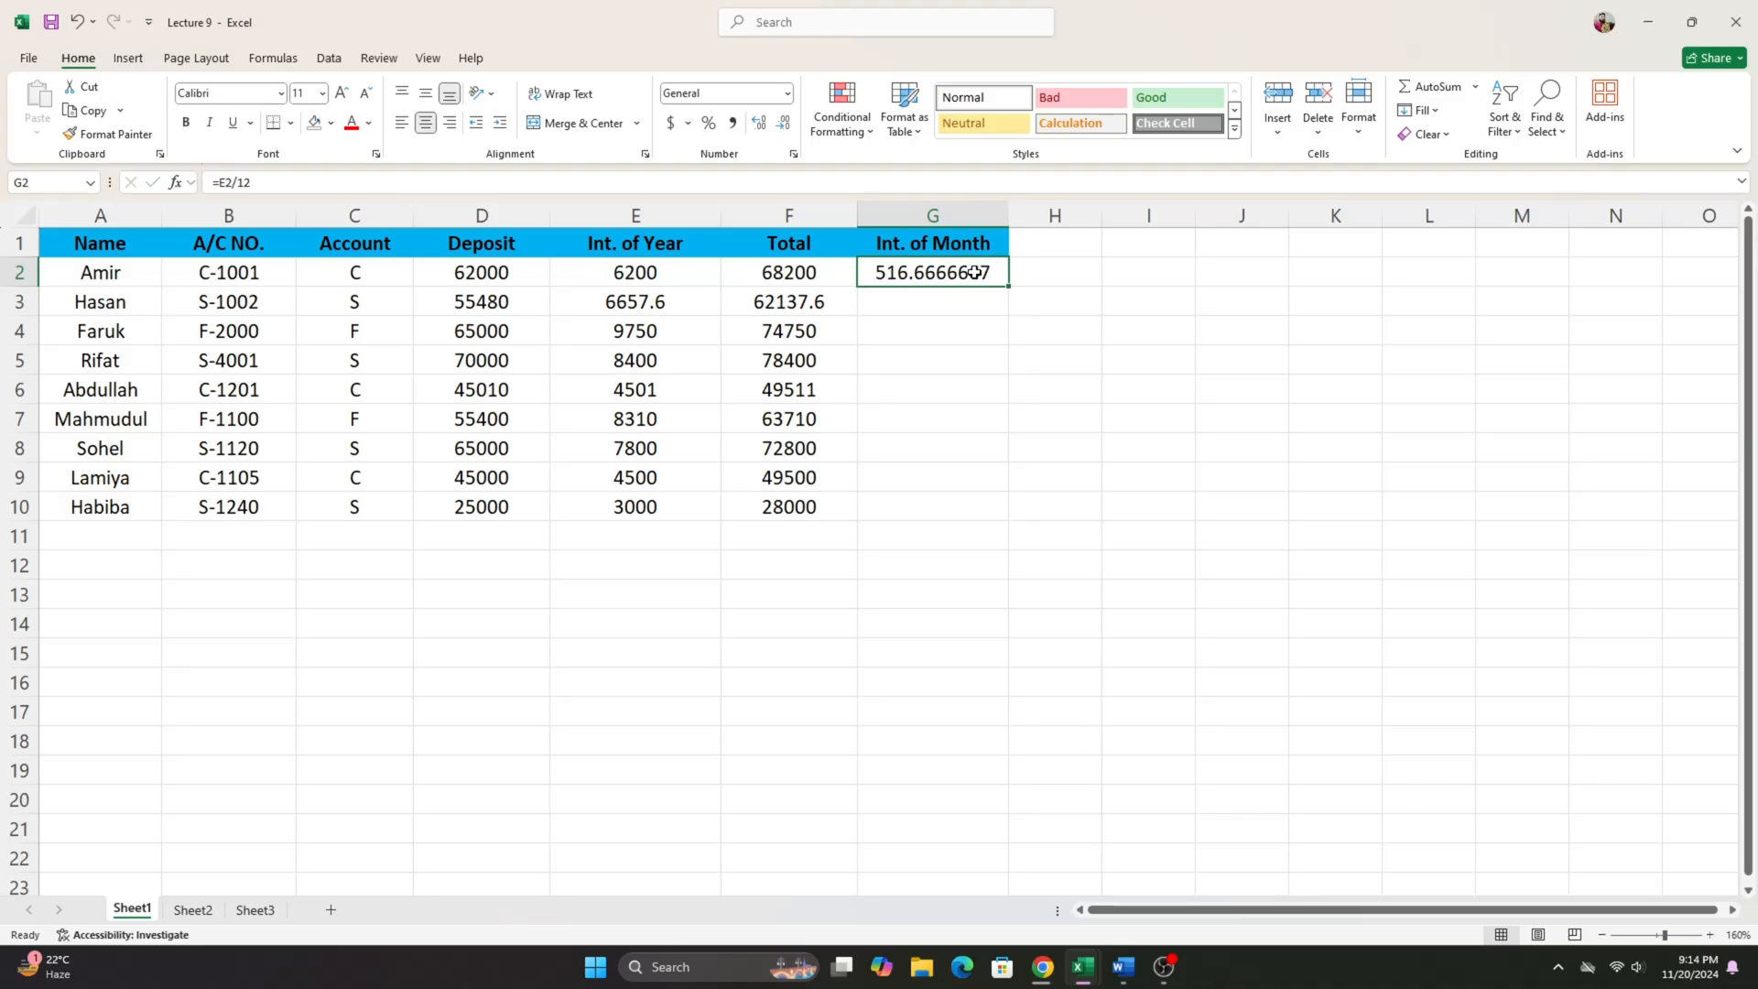
drag(1012, 285, 997, 517)
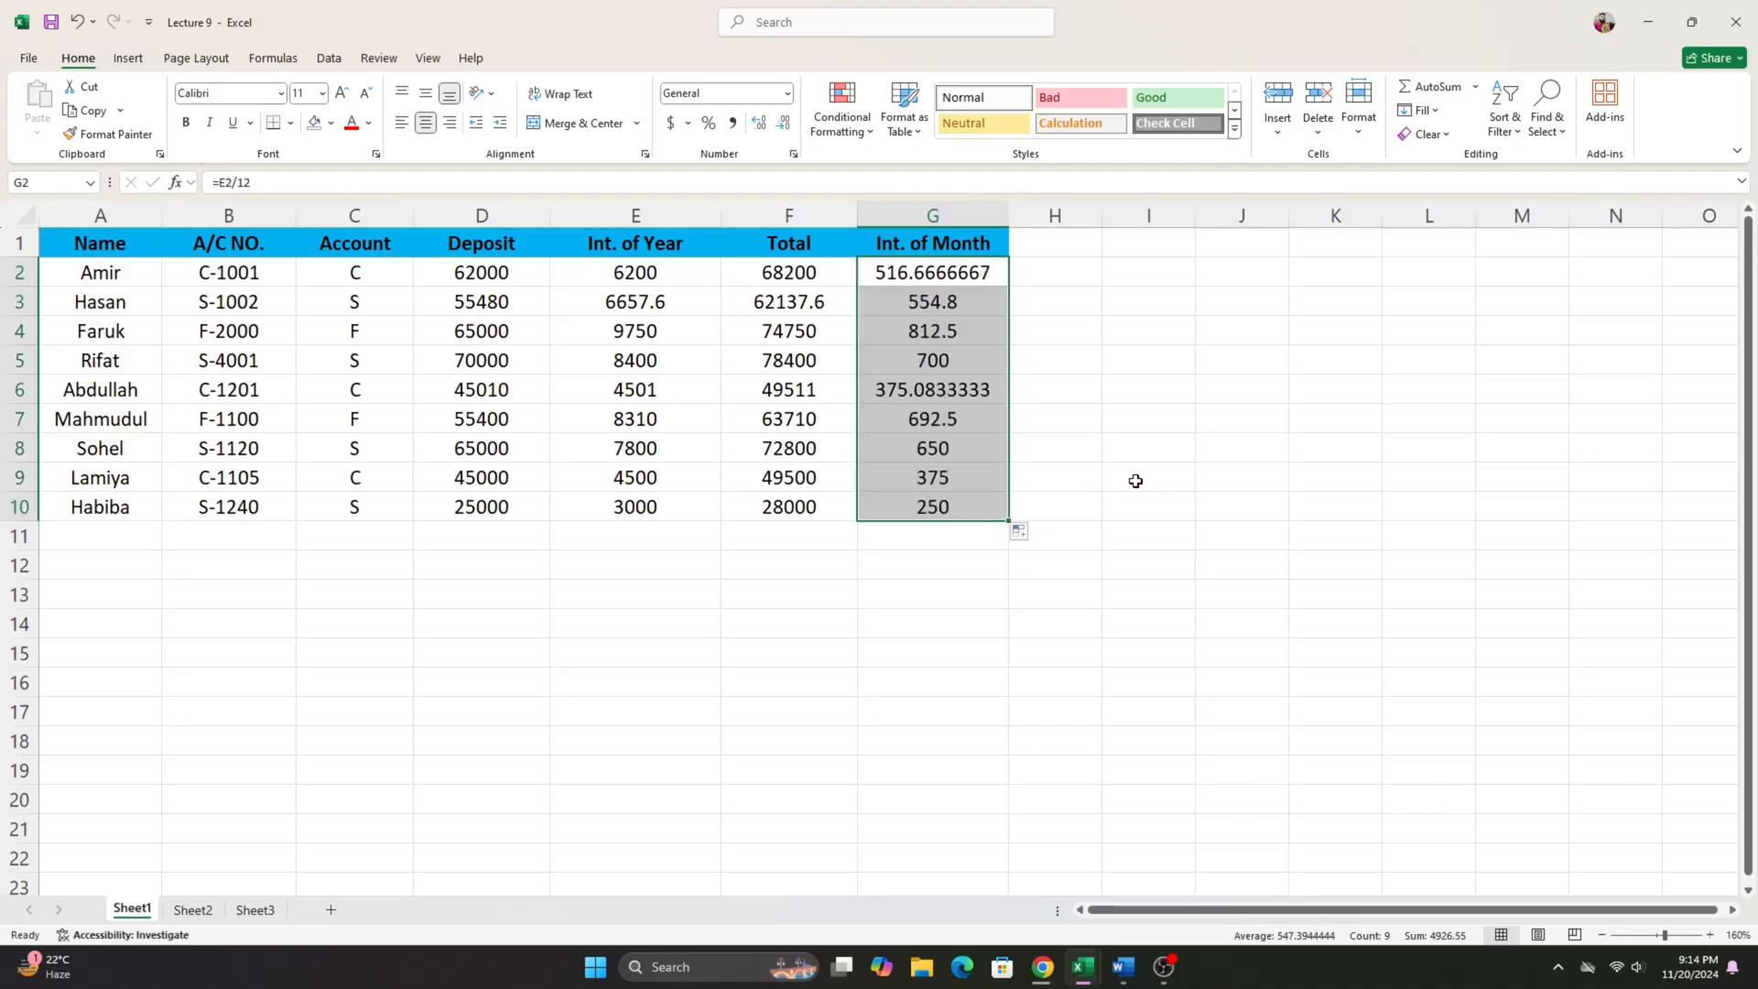
- Review individual results in the Total column and the Int. of Month column, including the long decimals in G2 and G6
click(829, 399)
click(811, 322)
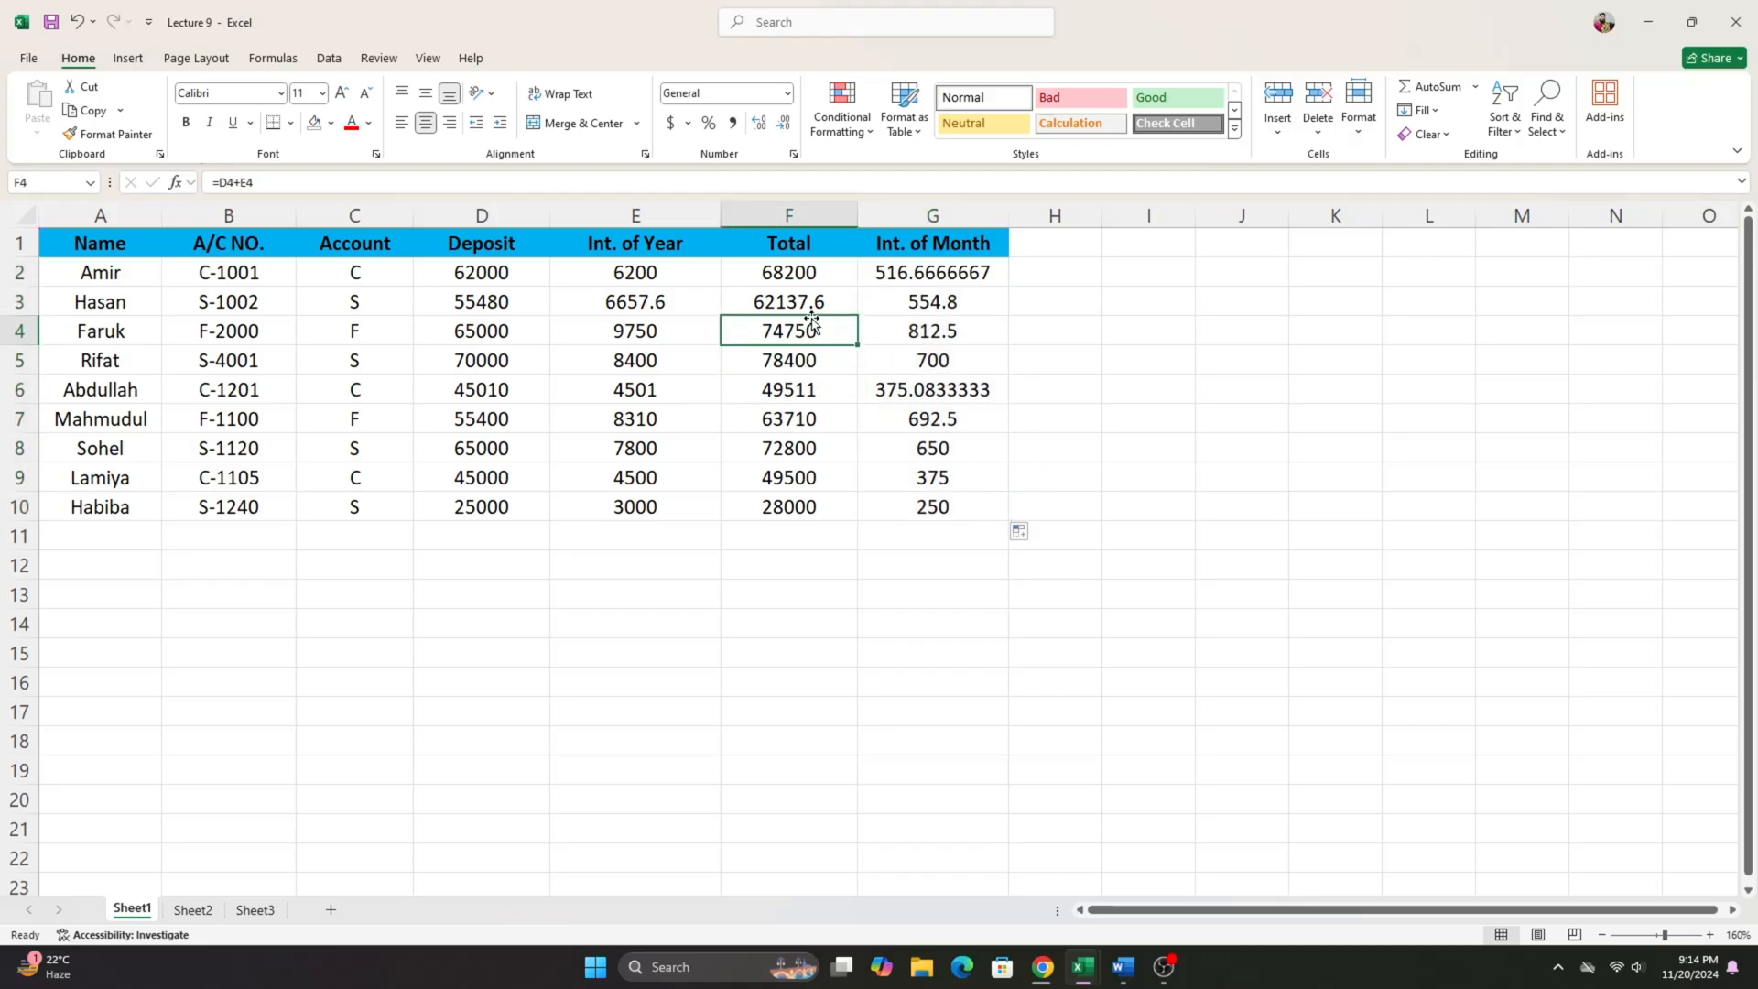
click(972, 310)
click(970, 273)
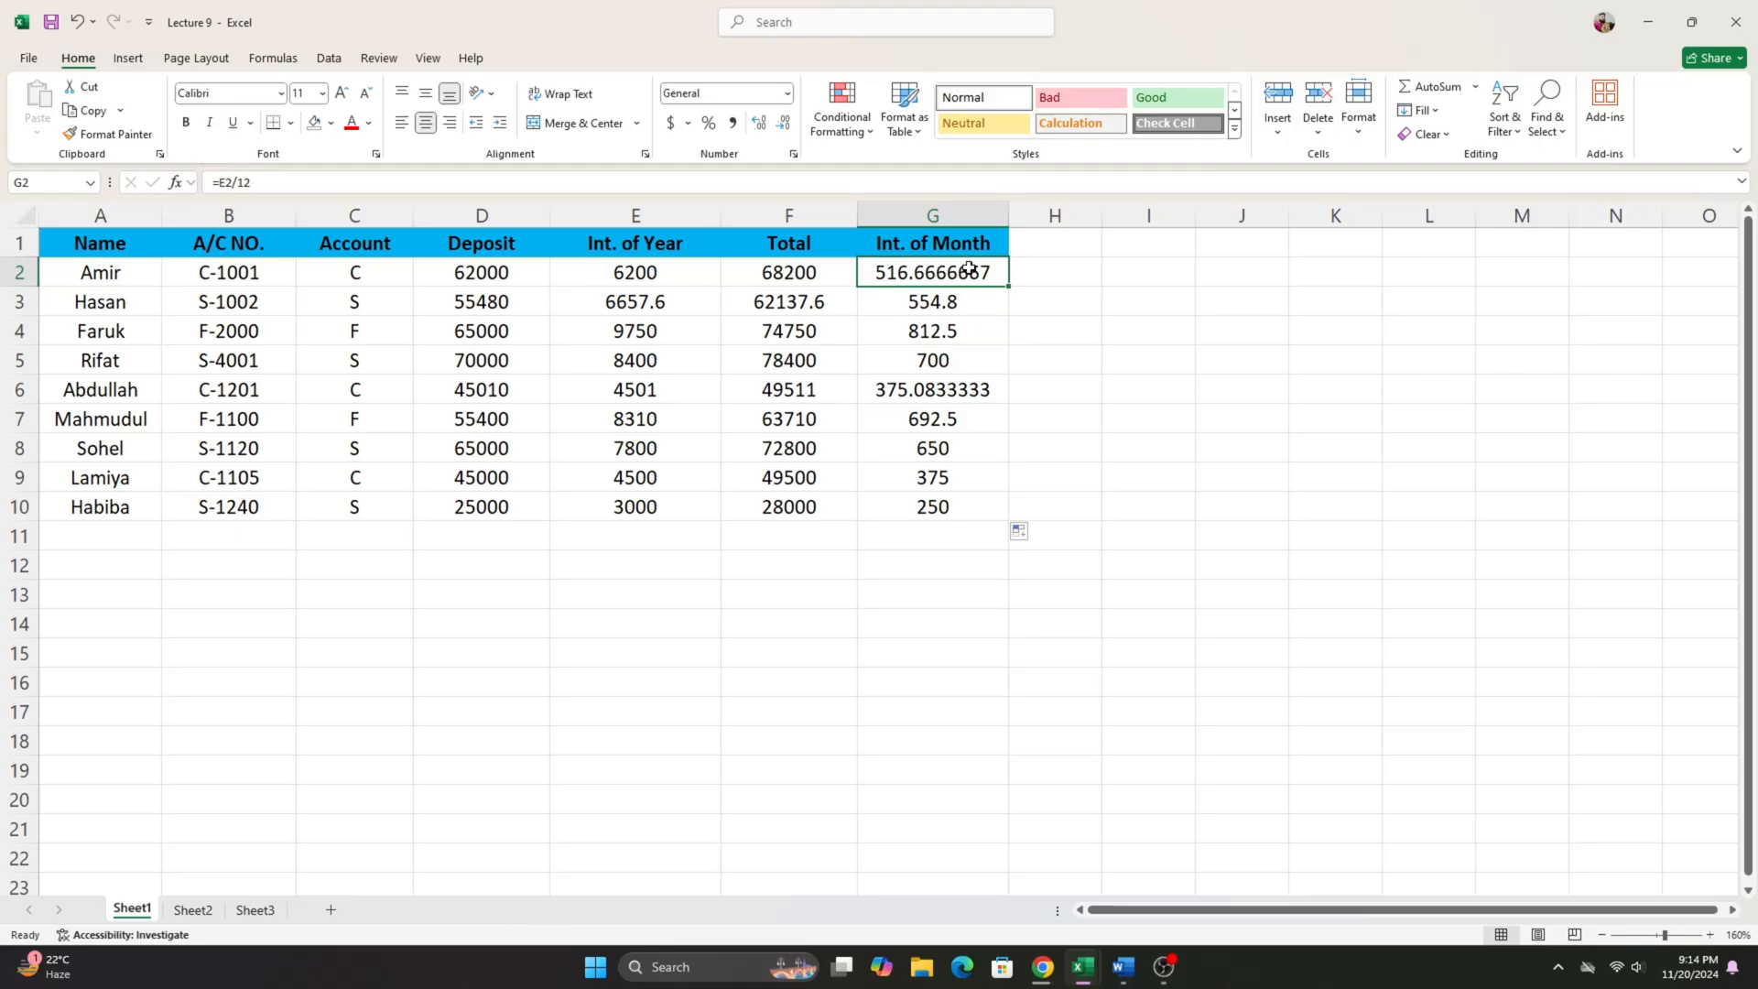
click(993, 300)
click(984, 339)
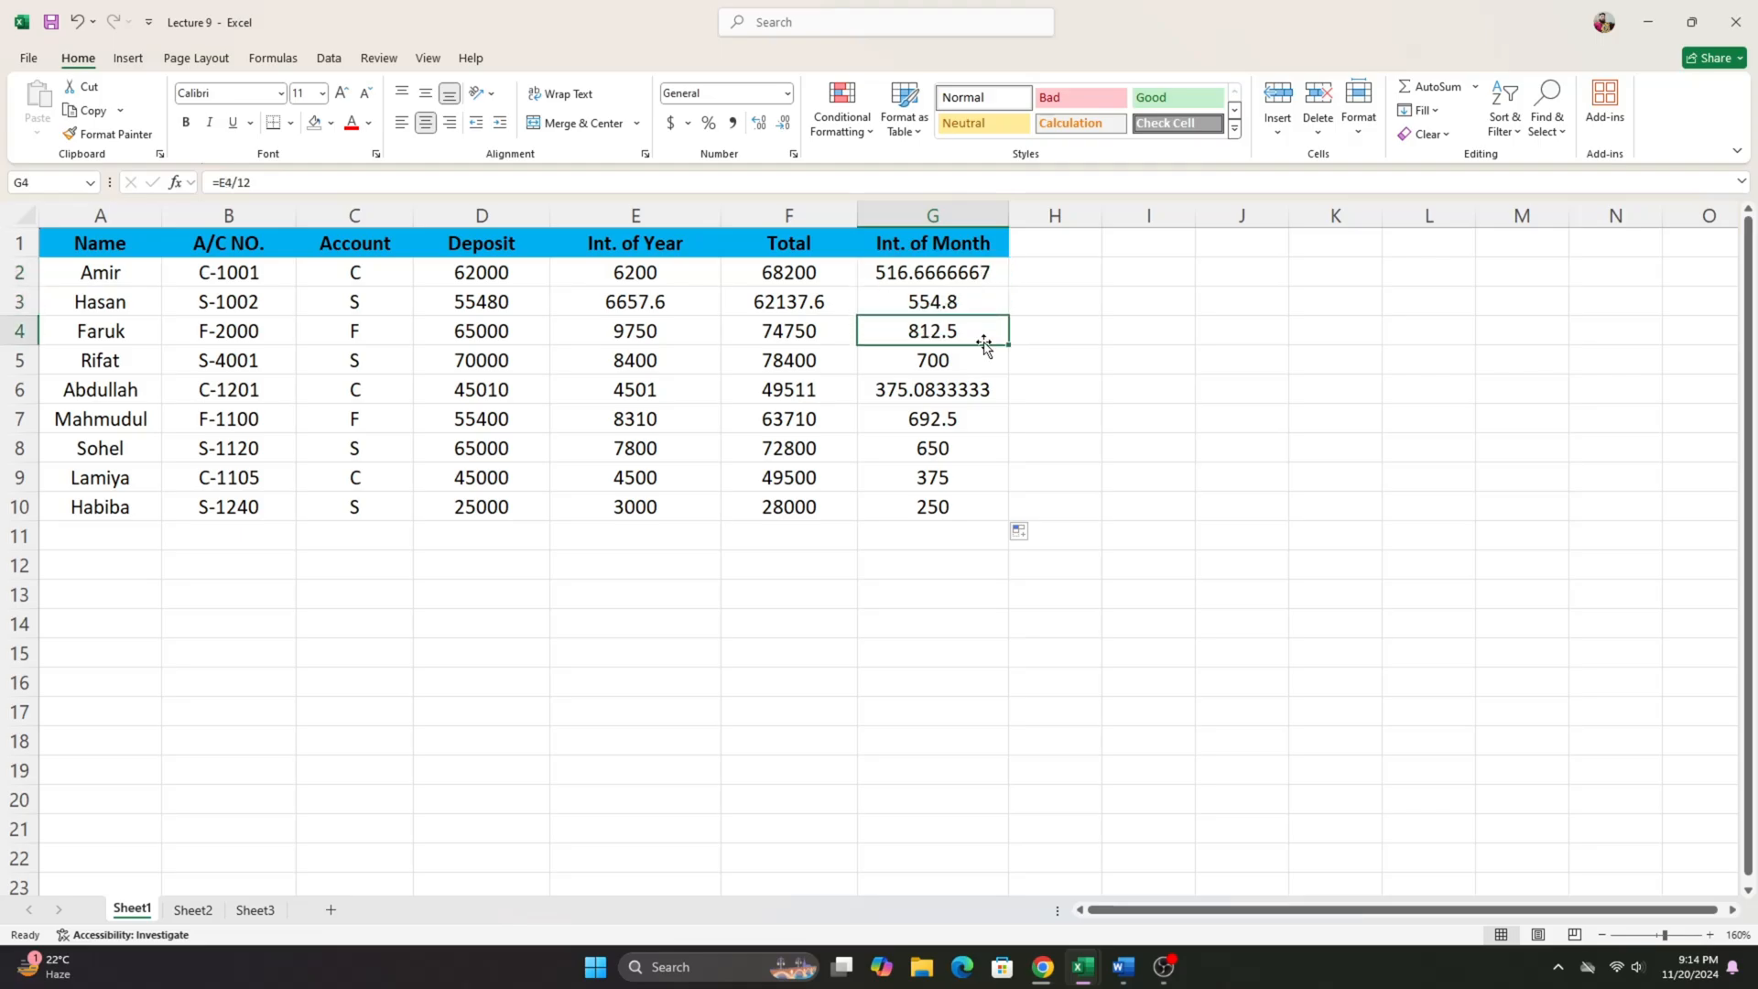
click(965, 395)
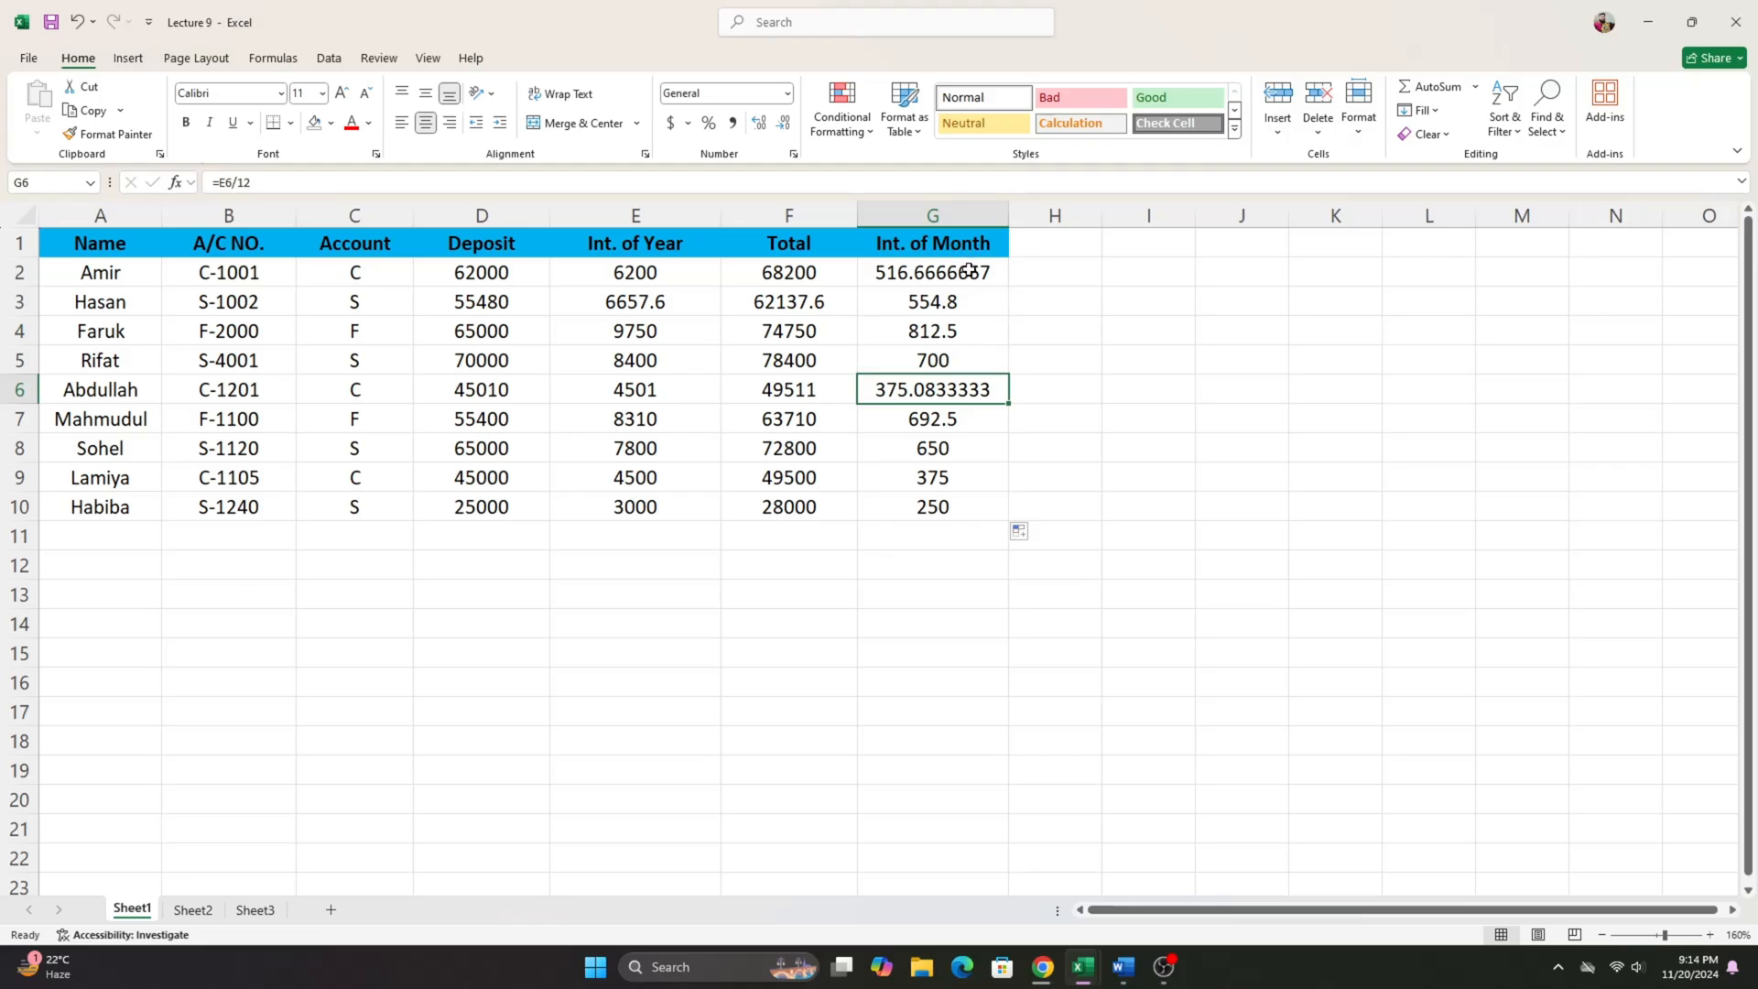
- Format the monthly interest values in G2:G10 to show two decimal places
drag(971, 271, 993, 503)
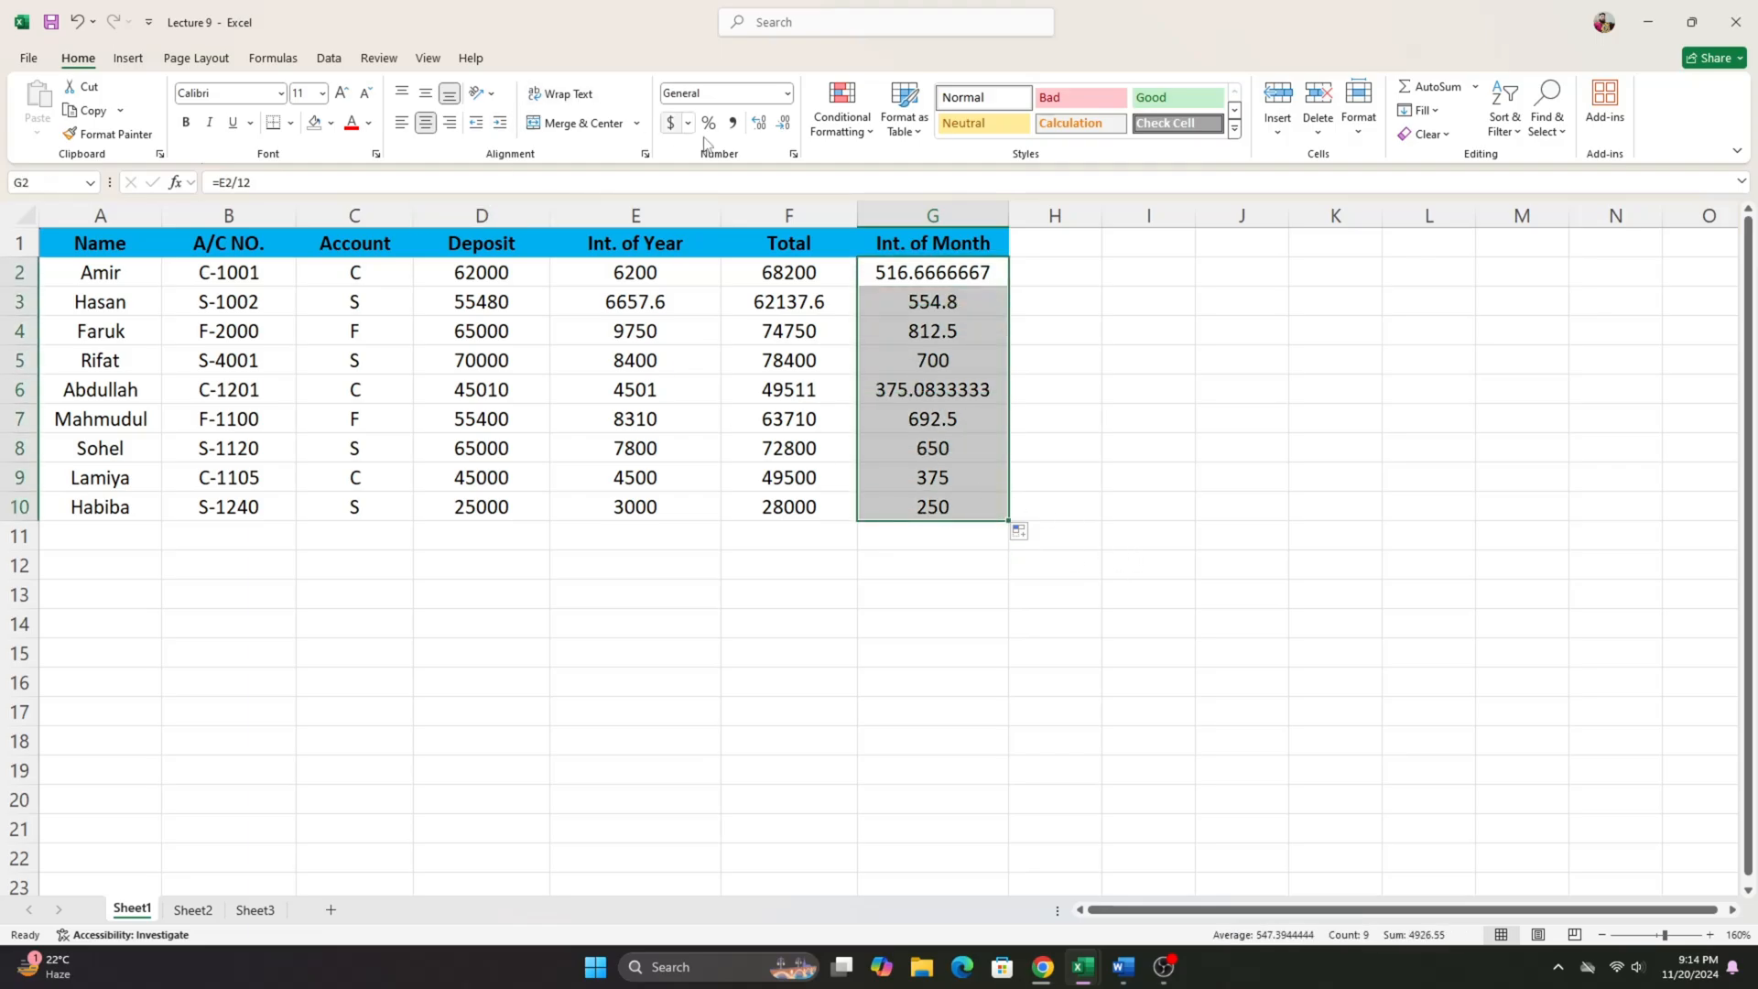
click(784, 126)
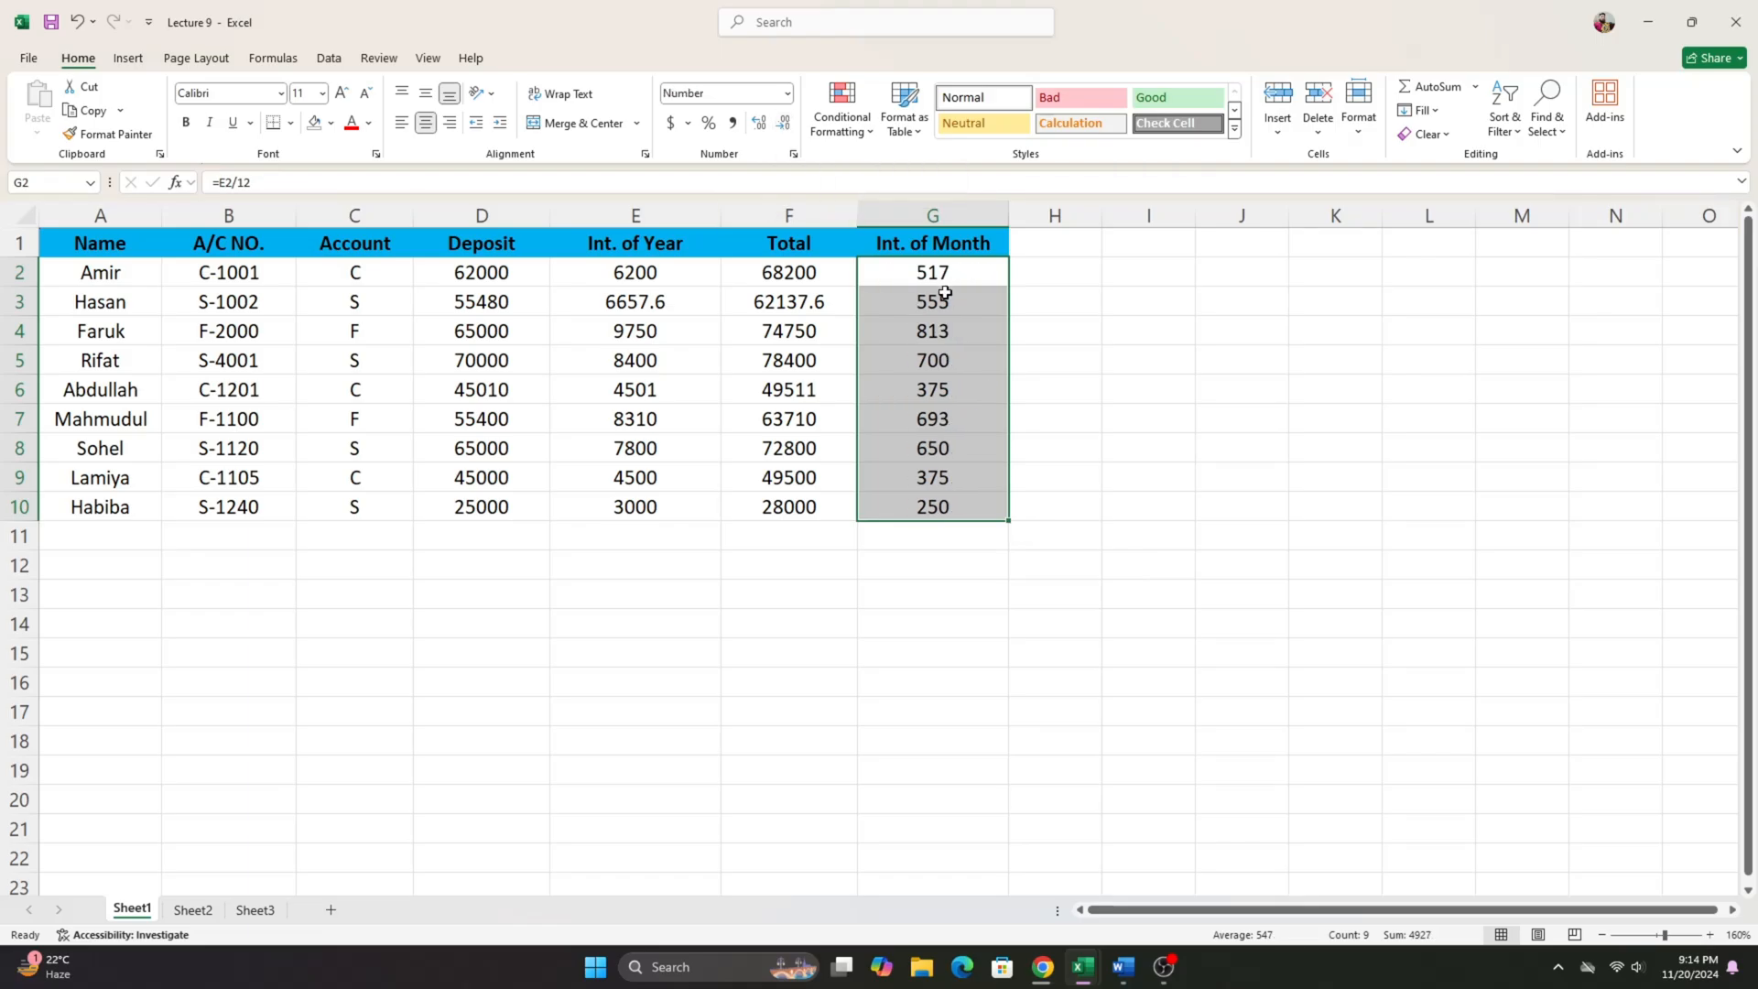
drag(943, 274, 939, 508)
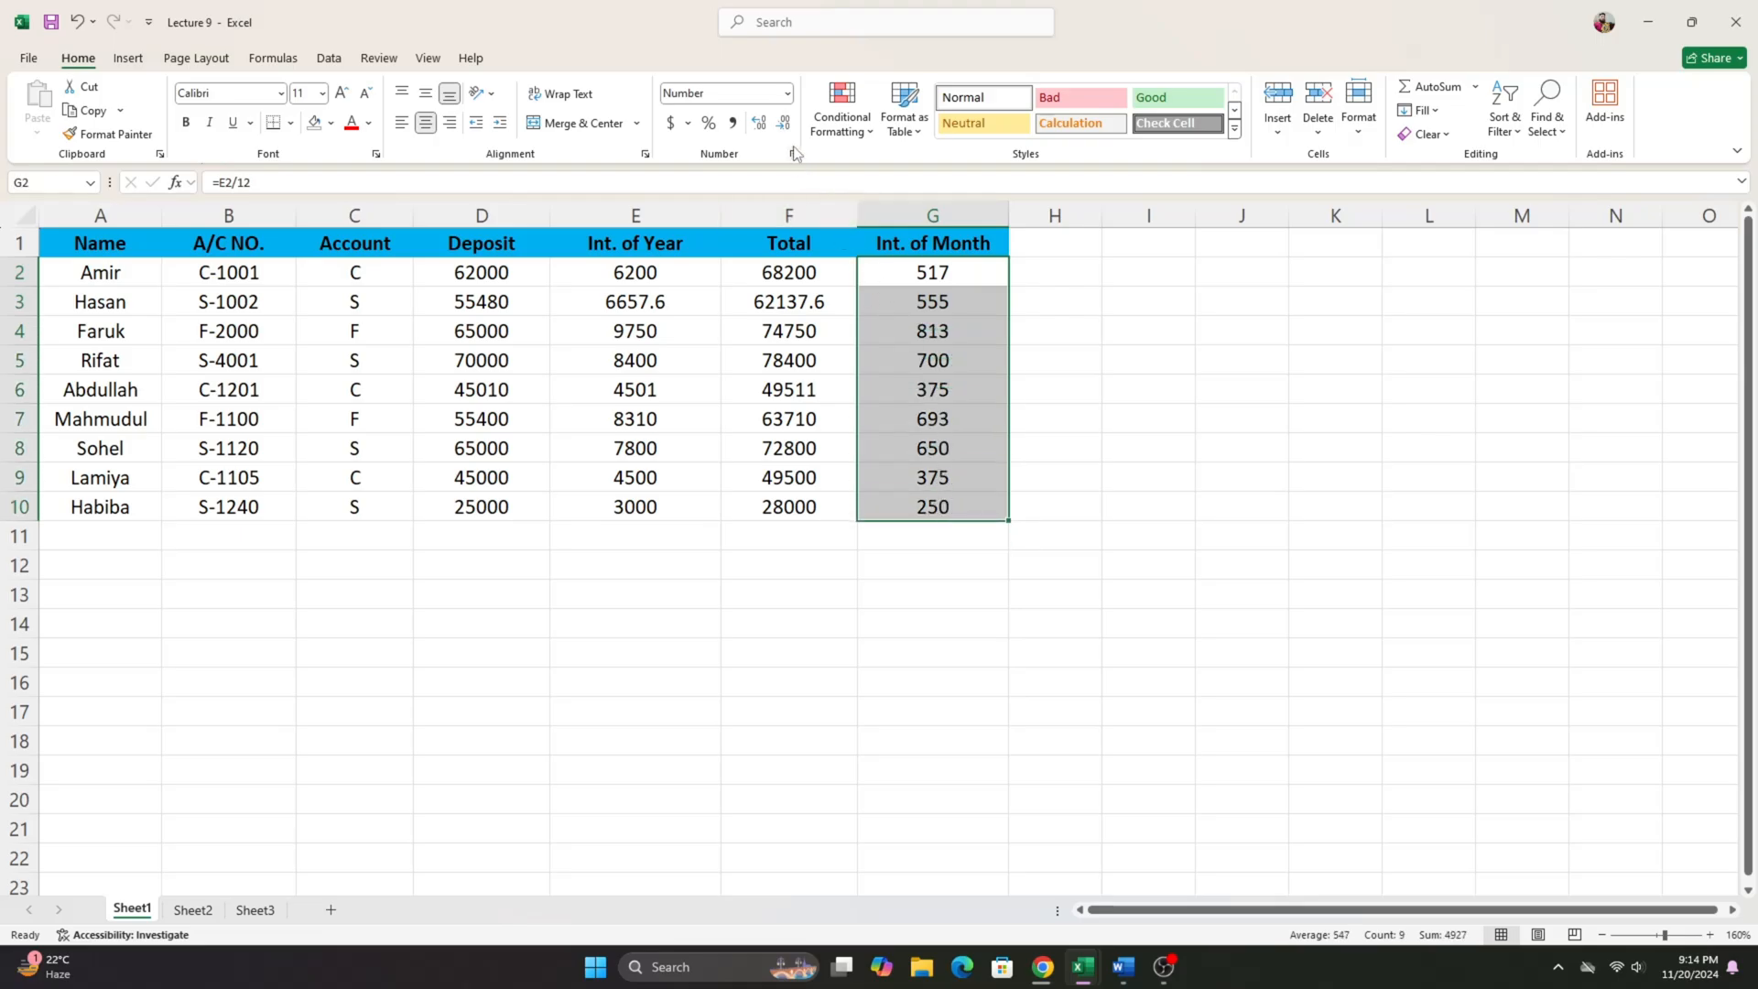
click(757, 129)
click(757, 129)
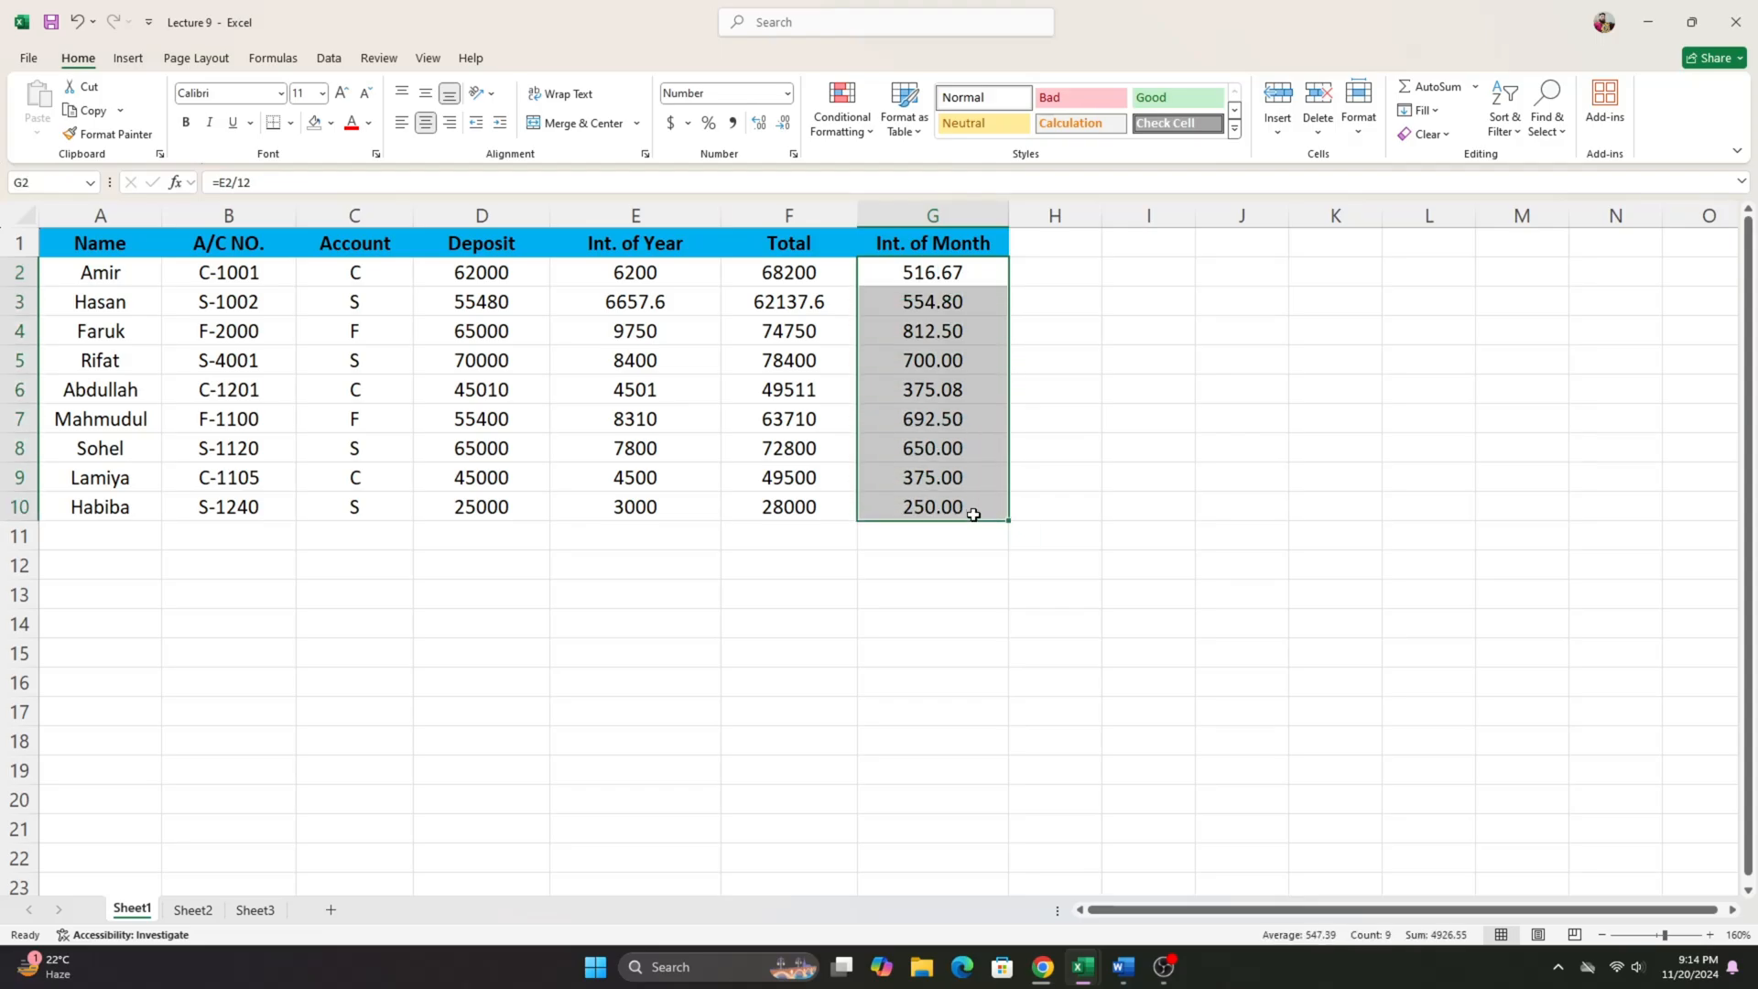
- Format the Total values in F2:F10 to show two decimal places
drag(810, 272, 815, 508)
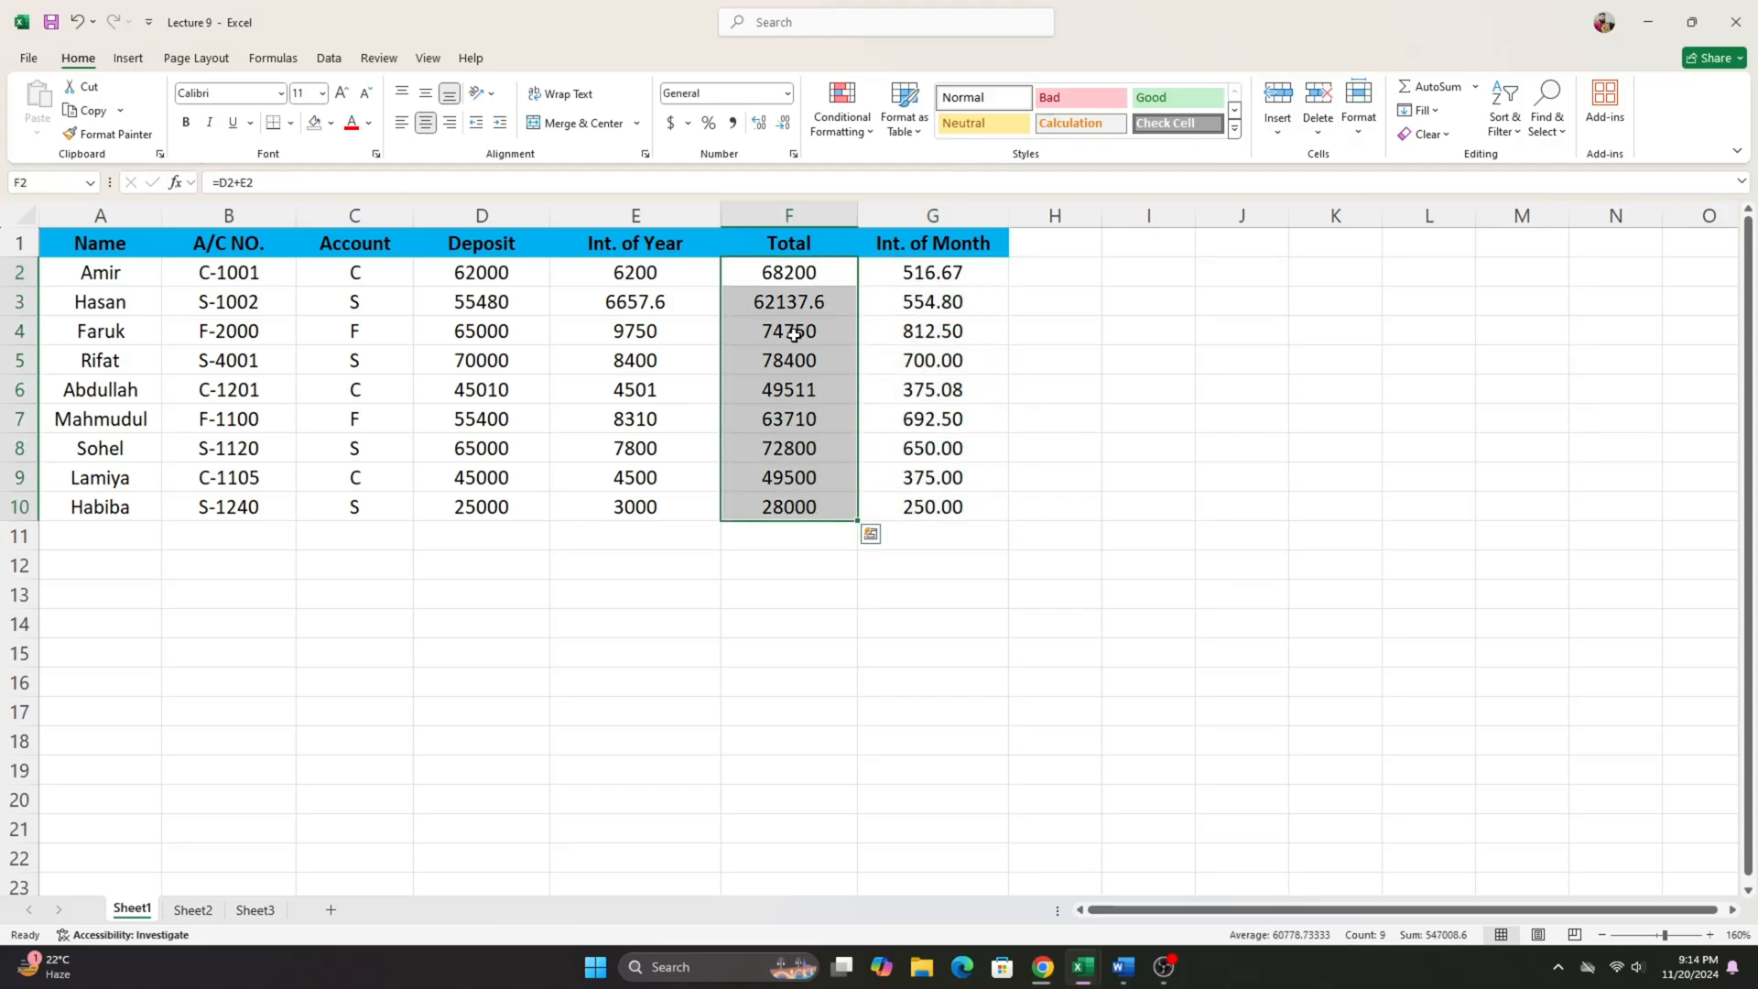
click(781, 123)
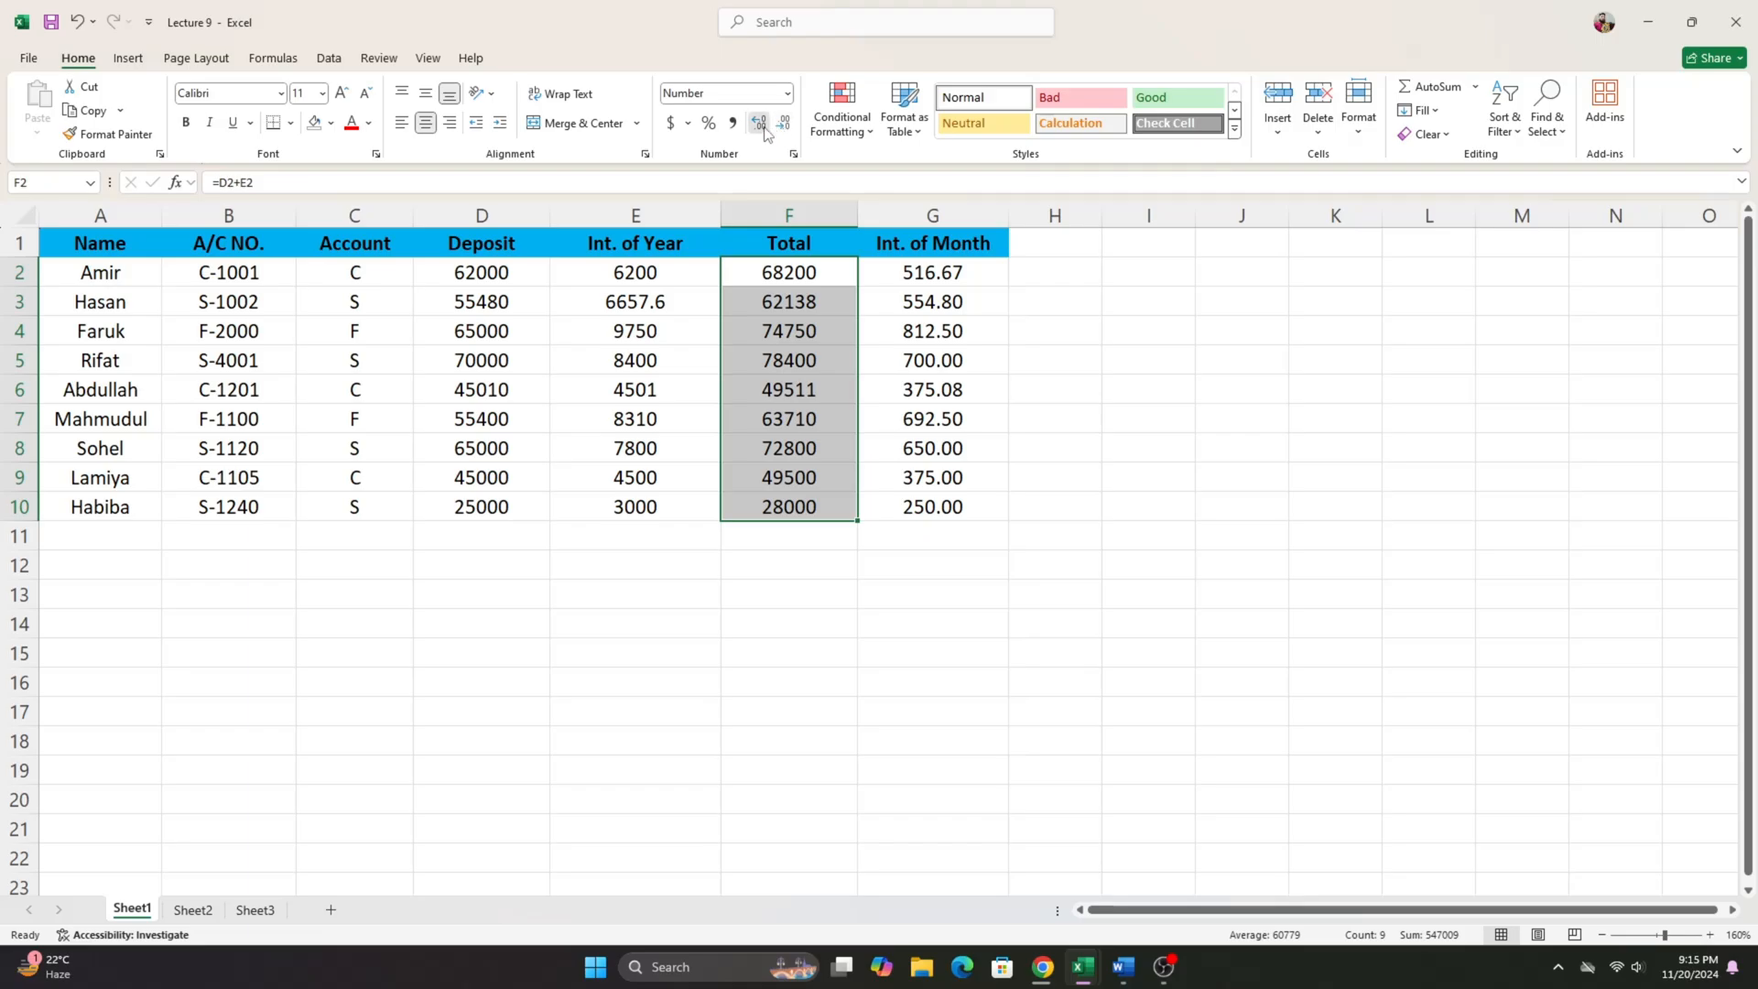
click(758, 123)
click(758, 123)
click(1030, 272)
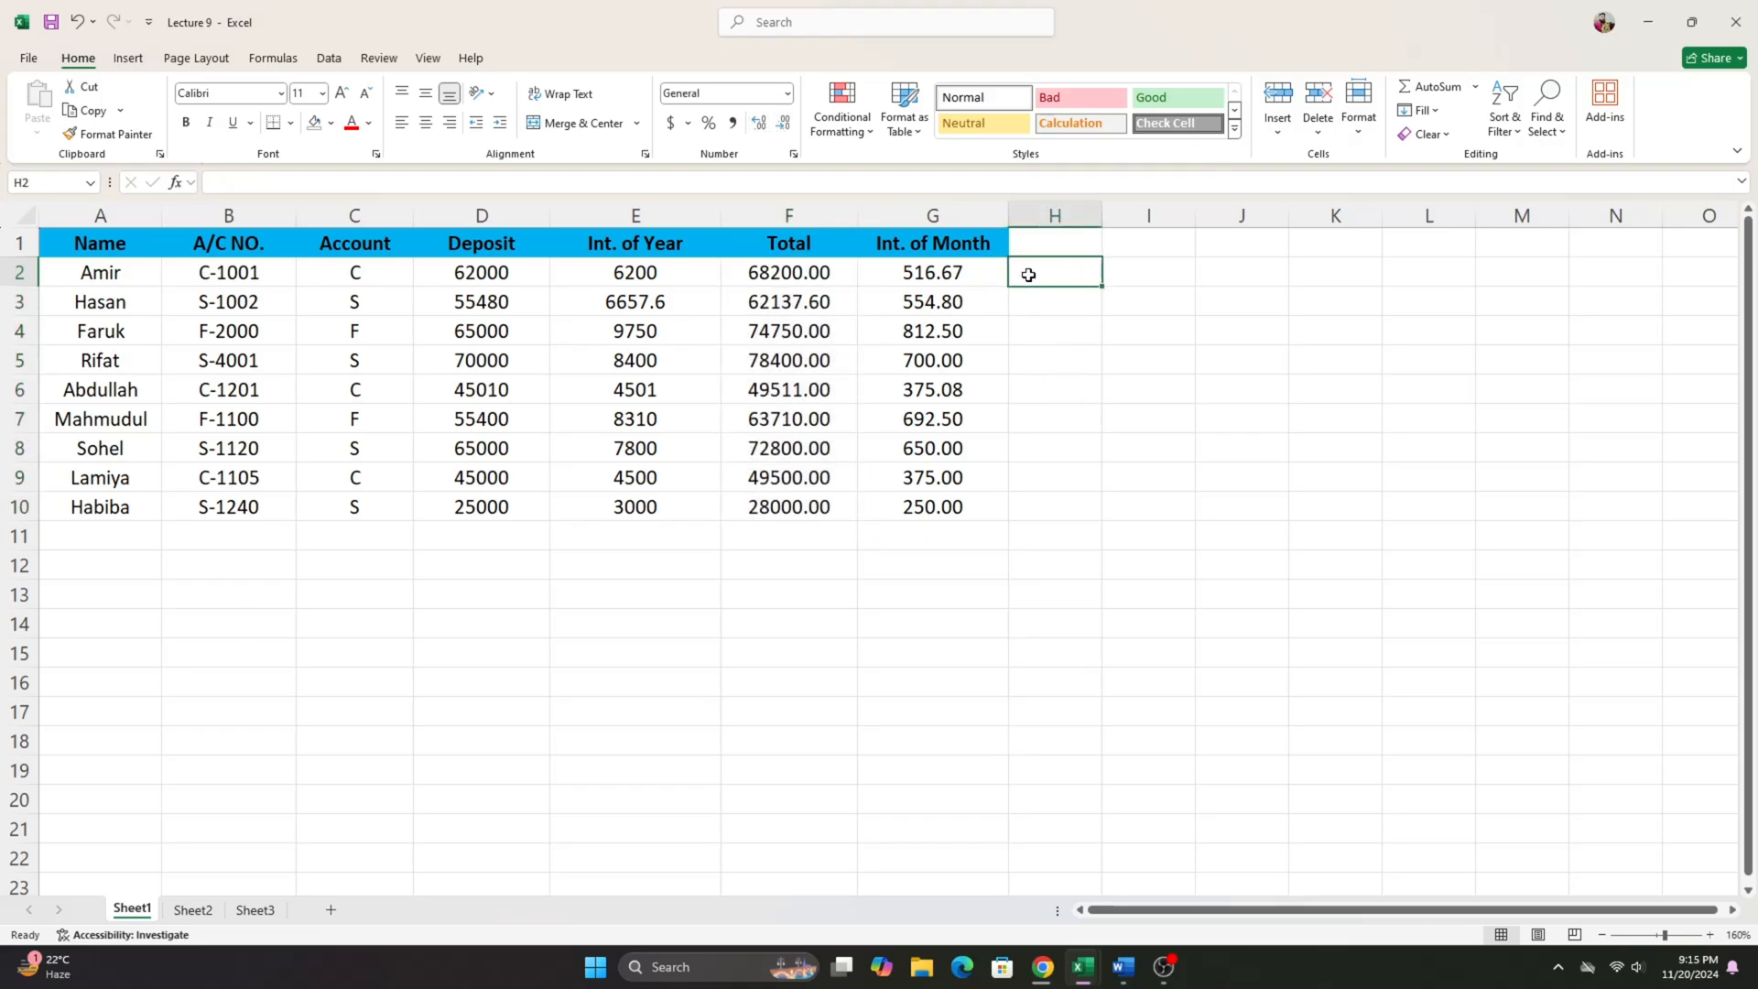
- Review the Int. of Year, Total and Int. of Month columns, and return to the first account's type in C2
drag(804, 271, 994, 502)
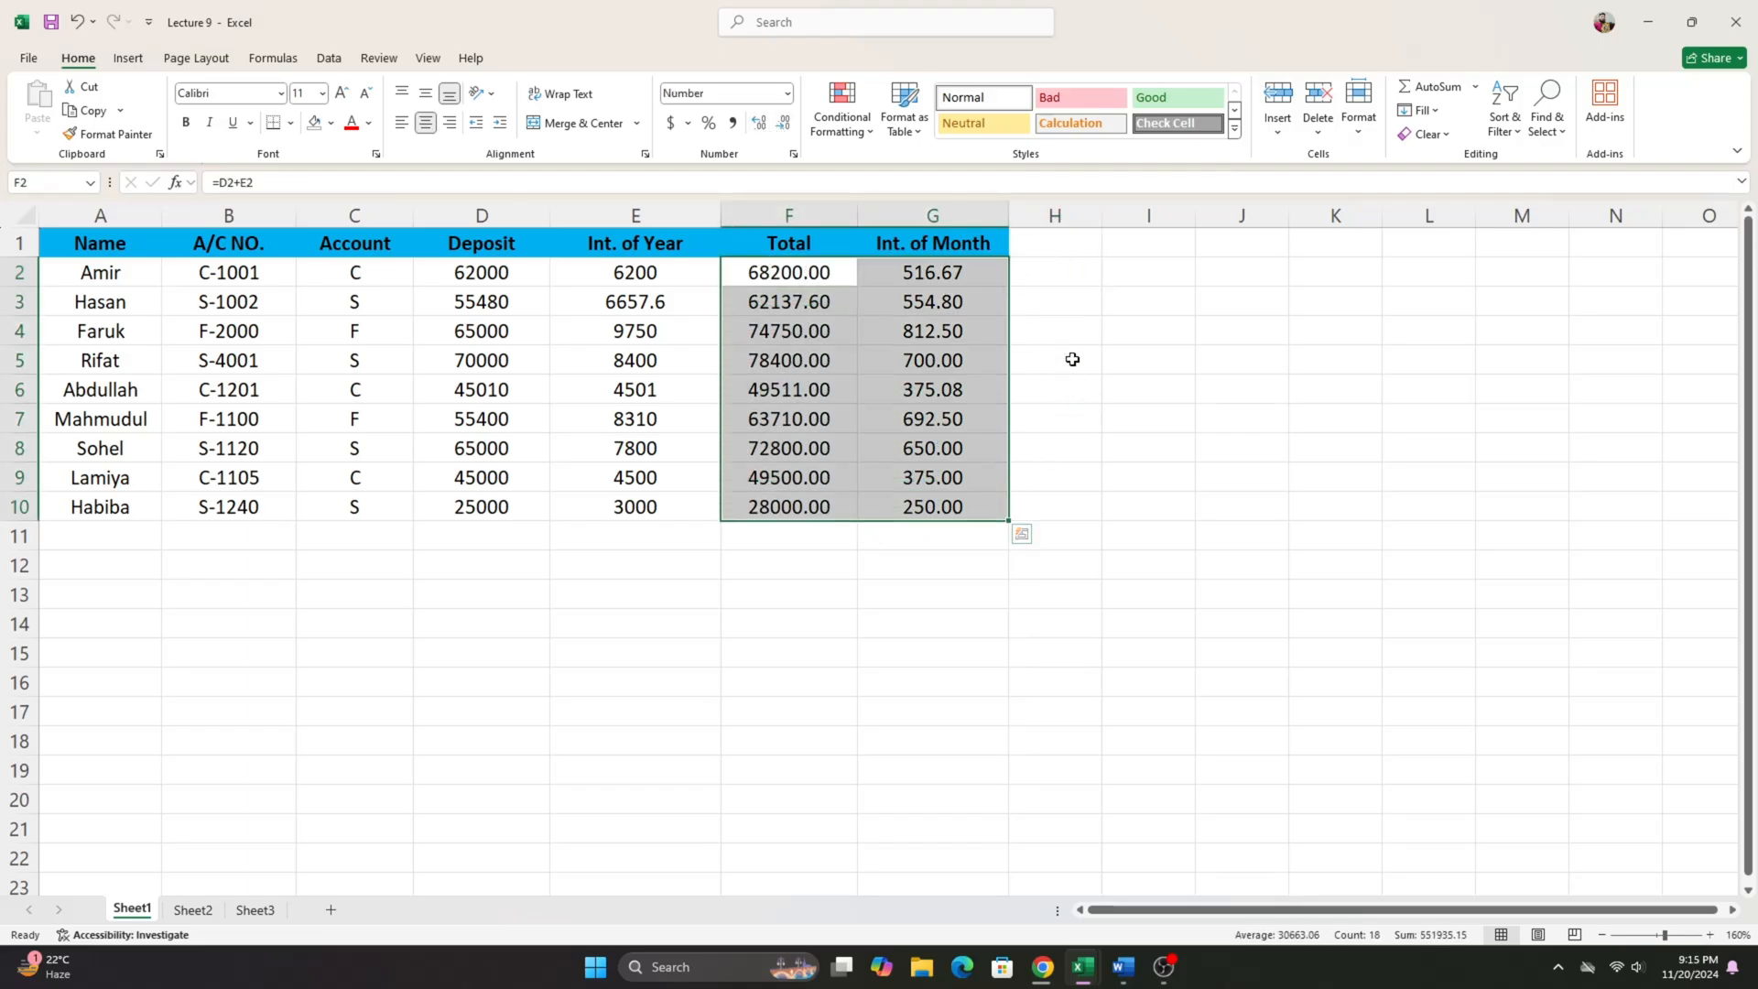
click(1043, 290)
drag(633, 273, 635, 509)
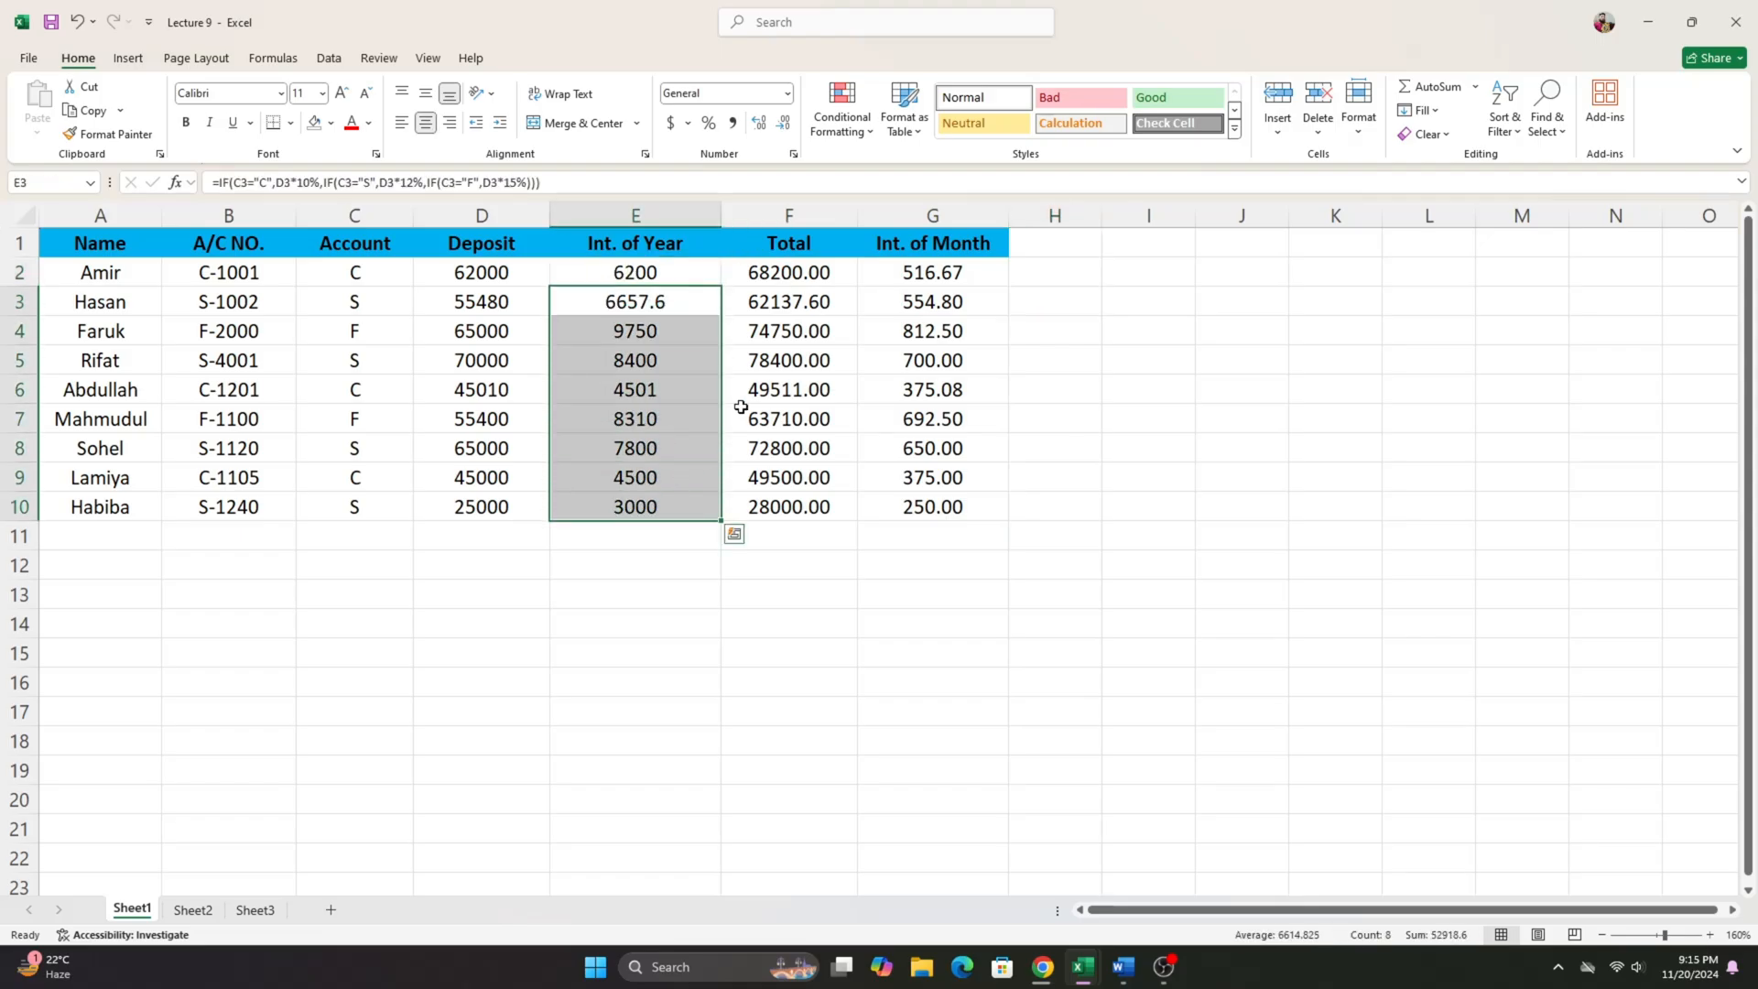
drag(842, 273, 943, 509)
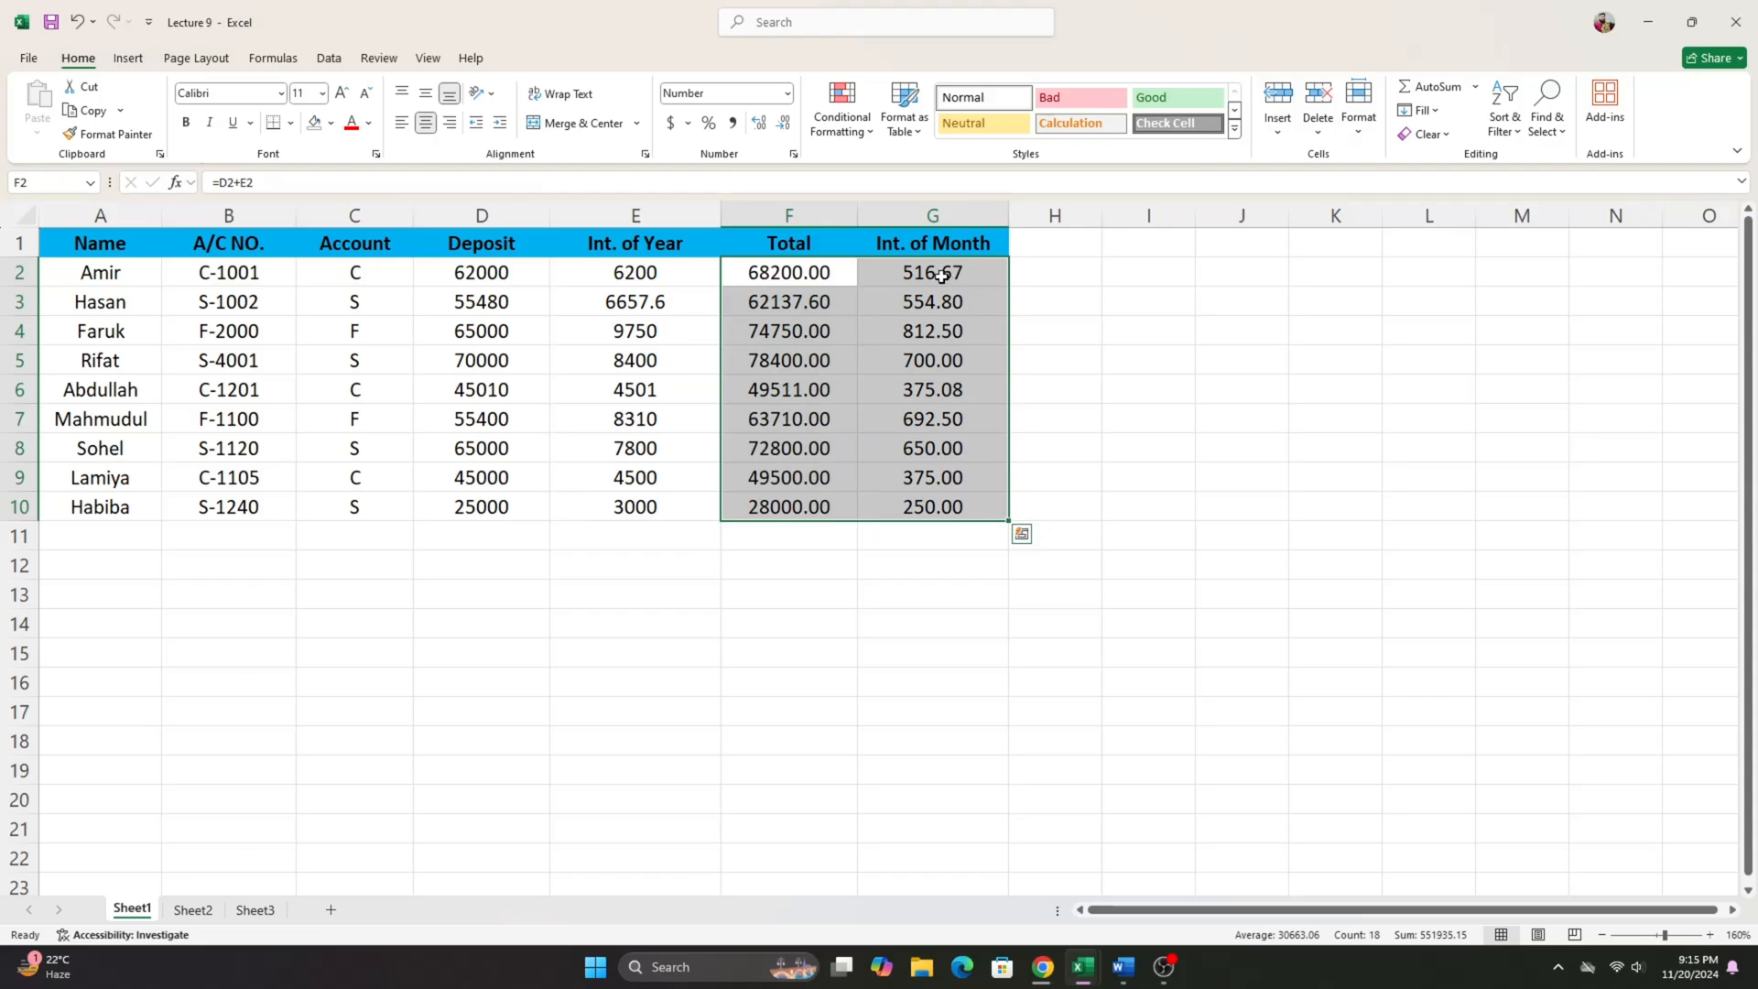
click(997, 293)
click(1026, 271)
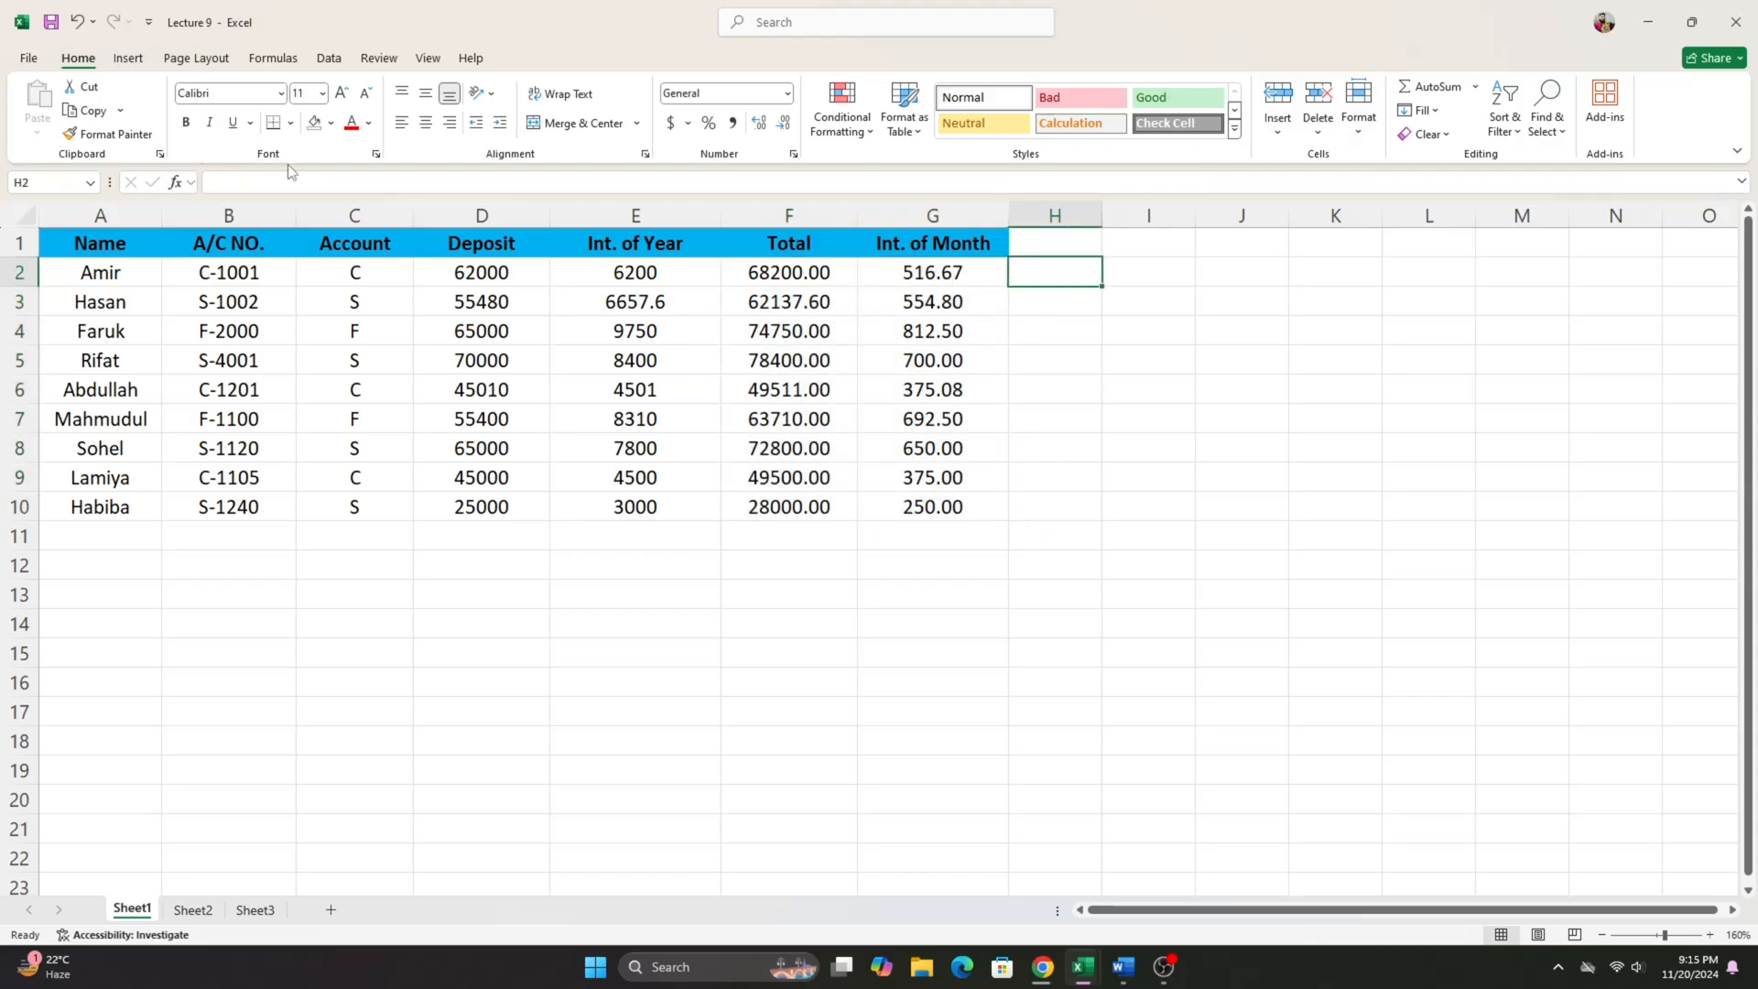
click(387, 272)
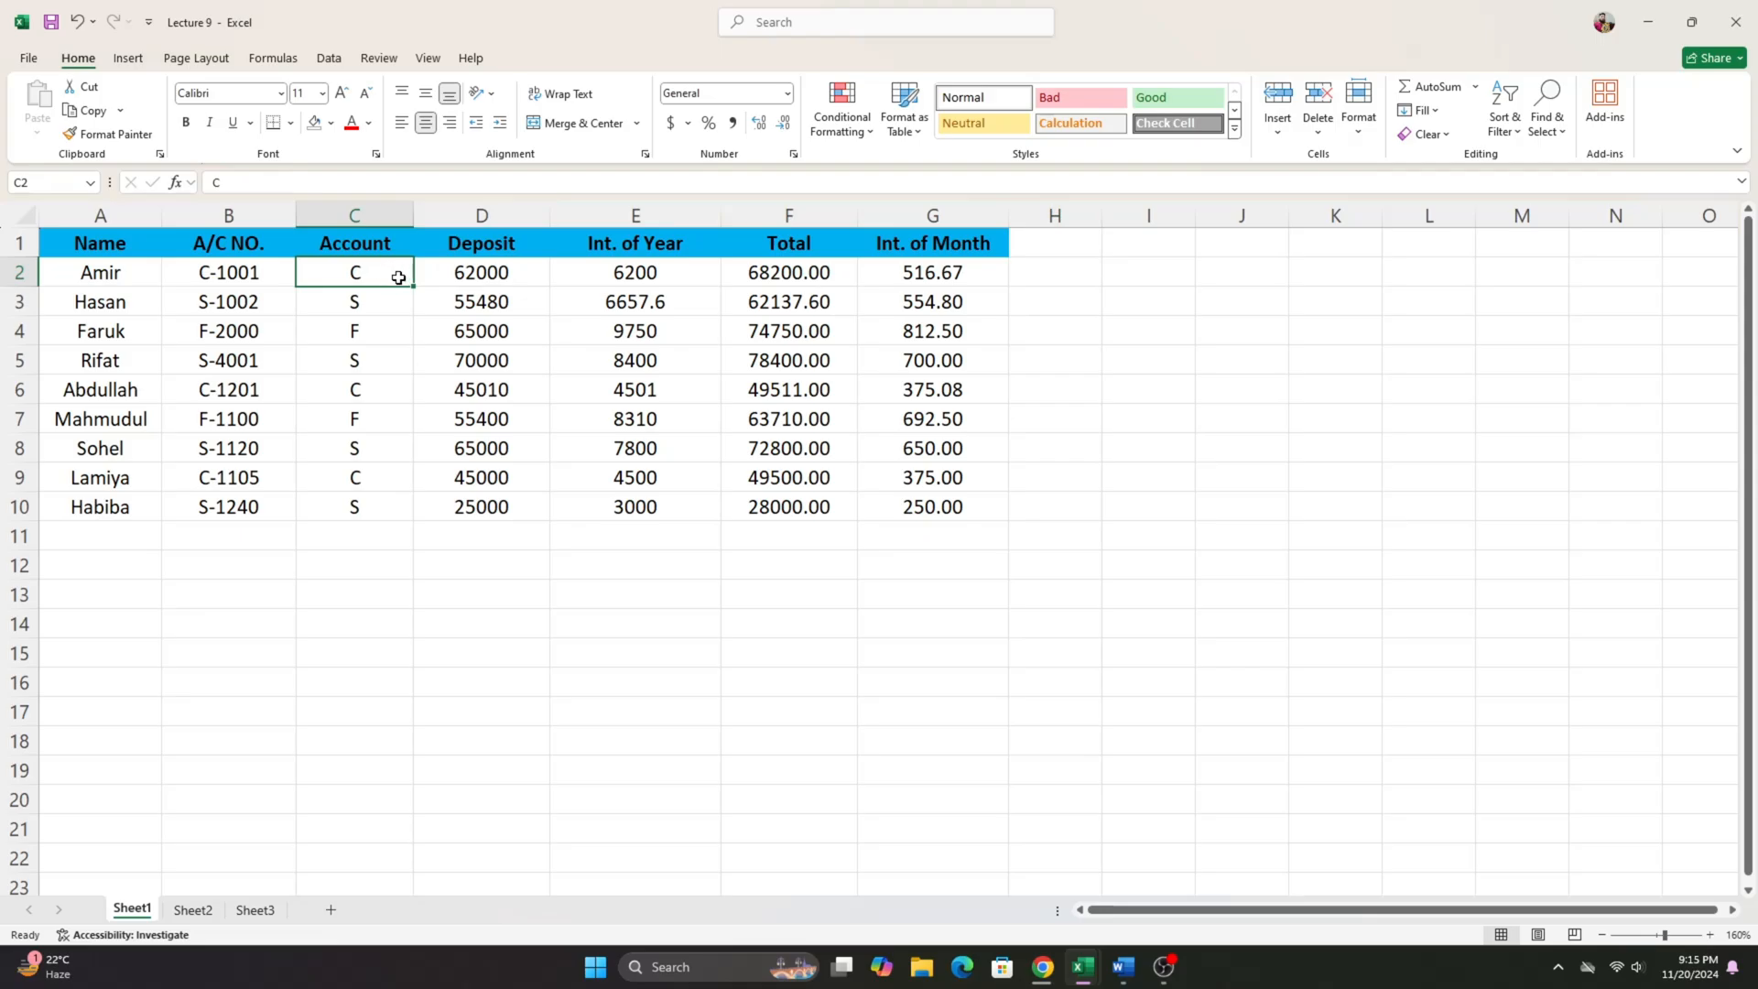
- Clear the 1st to 4rt Year values in C2:F10 on Sheet2
click(458, 282)
click(683, 280)
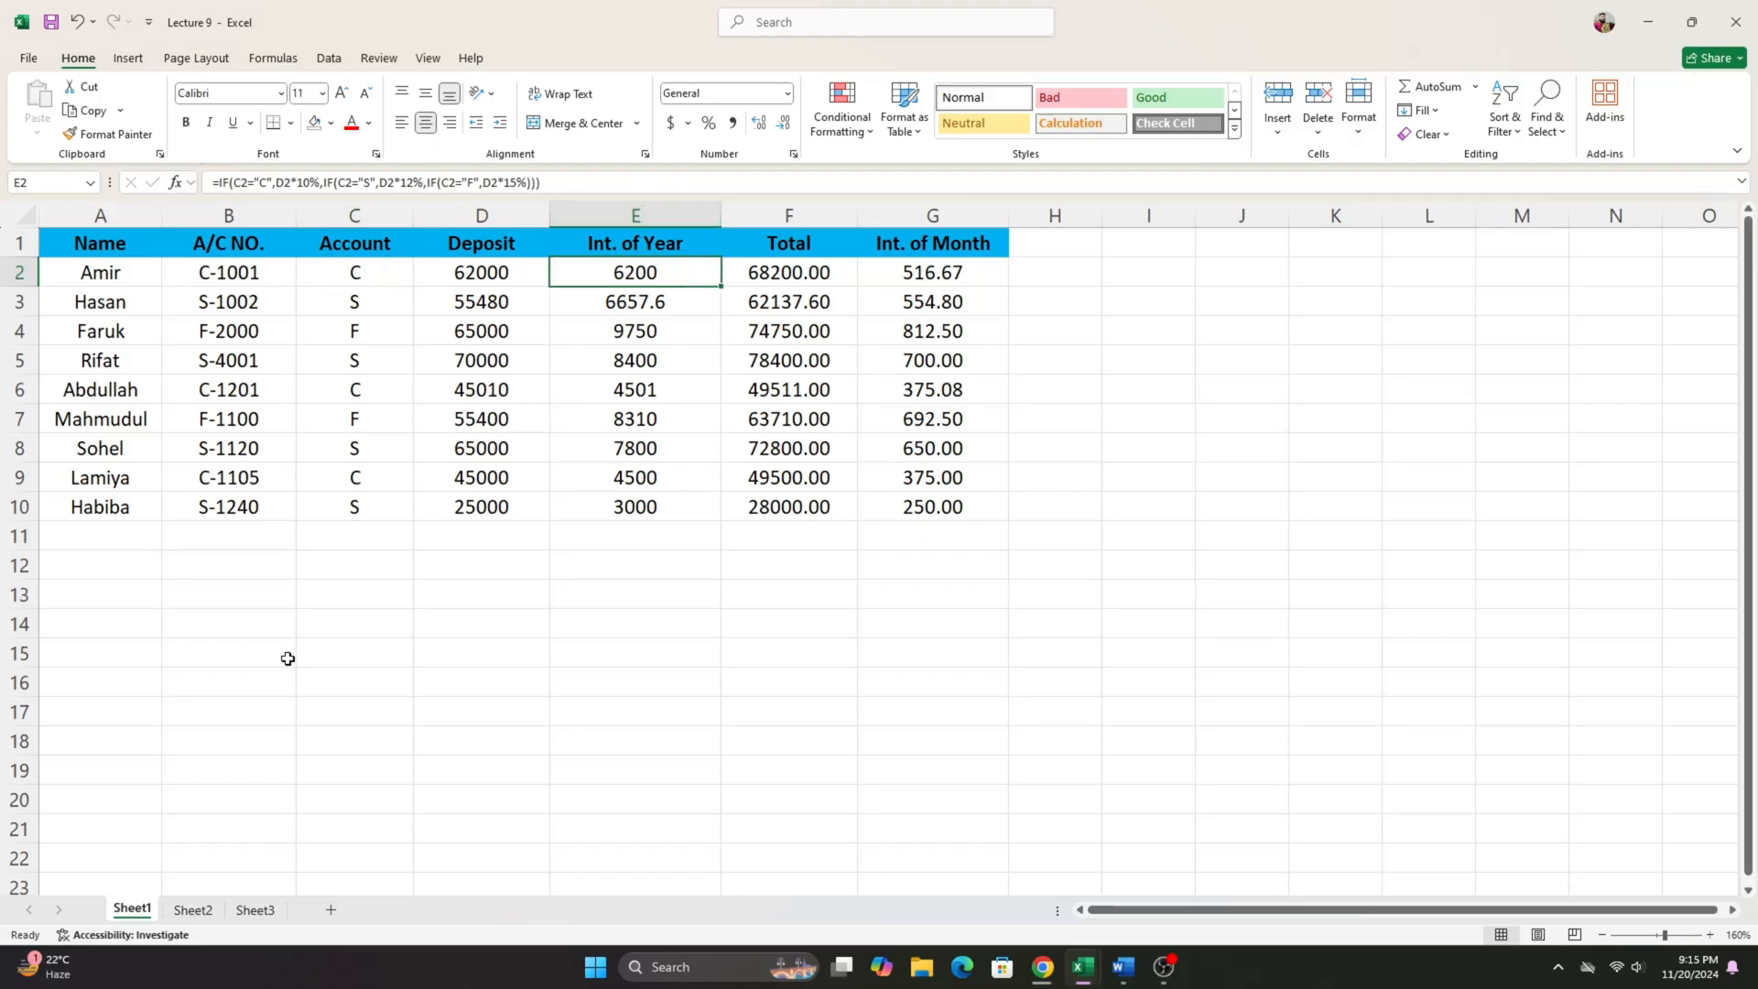
click(193, 911)
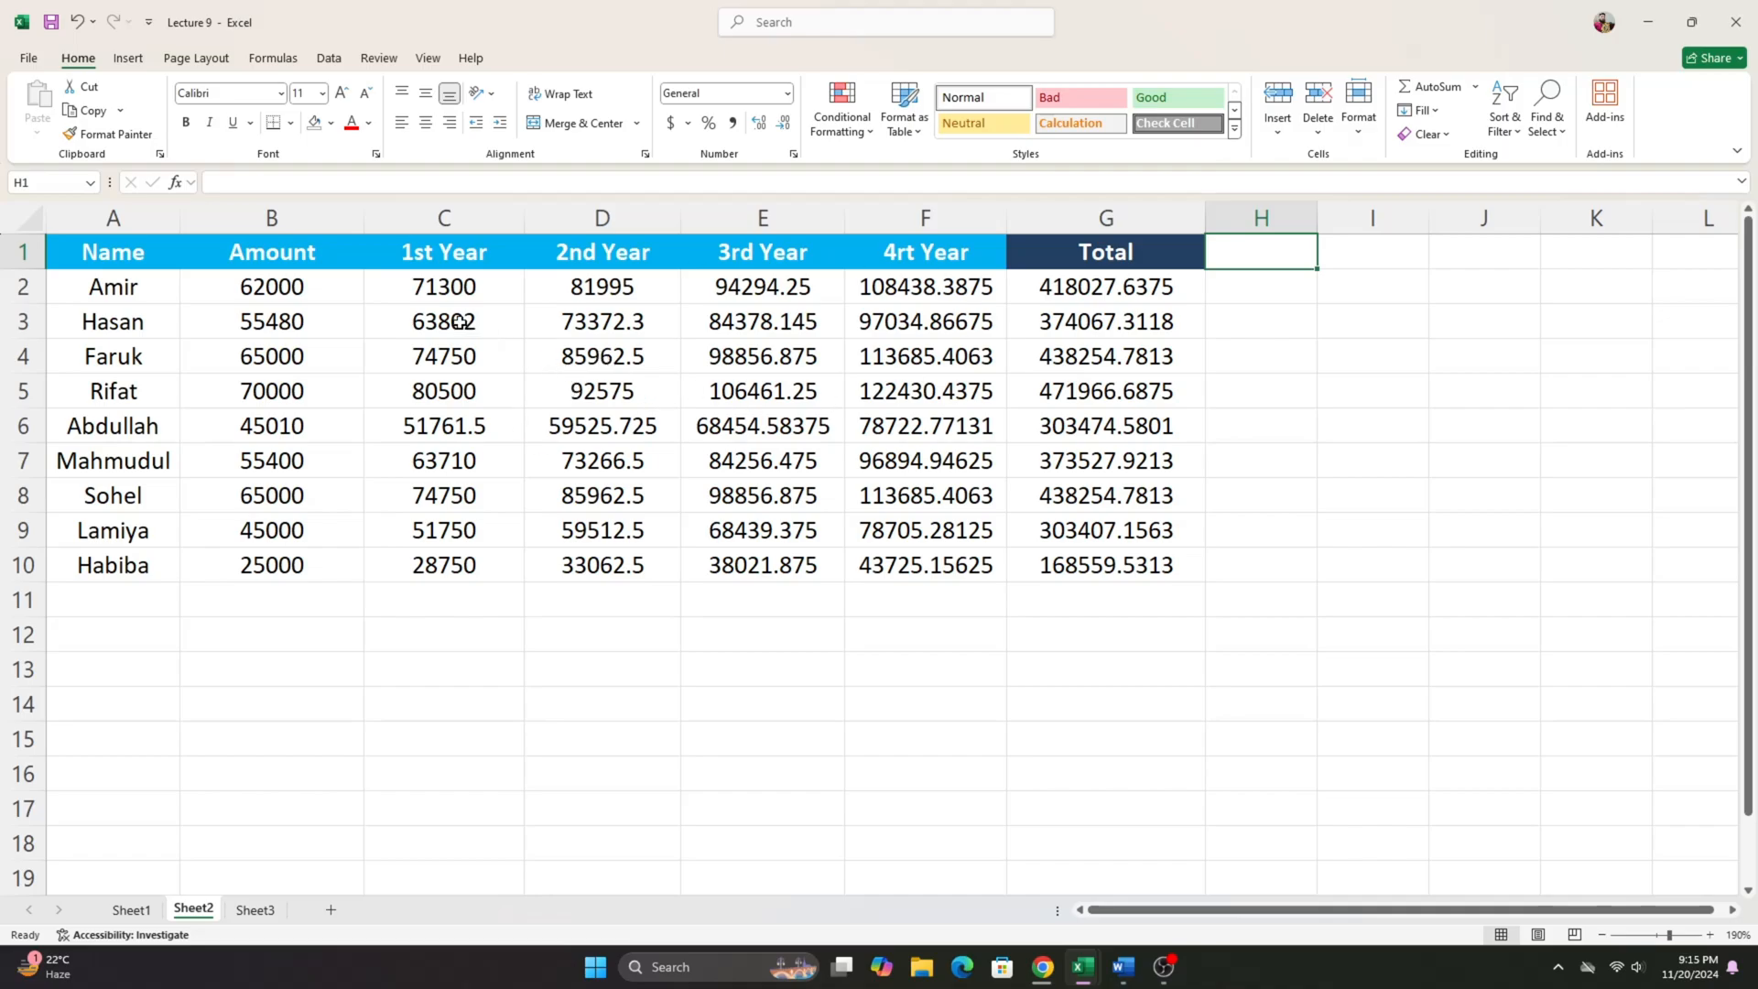
drag(444, 286, 924, 565)
key(Delete)
click(444, 291)
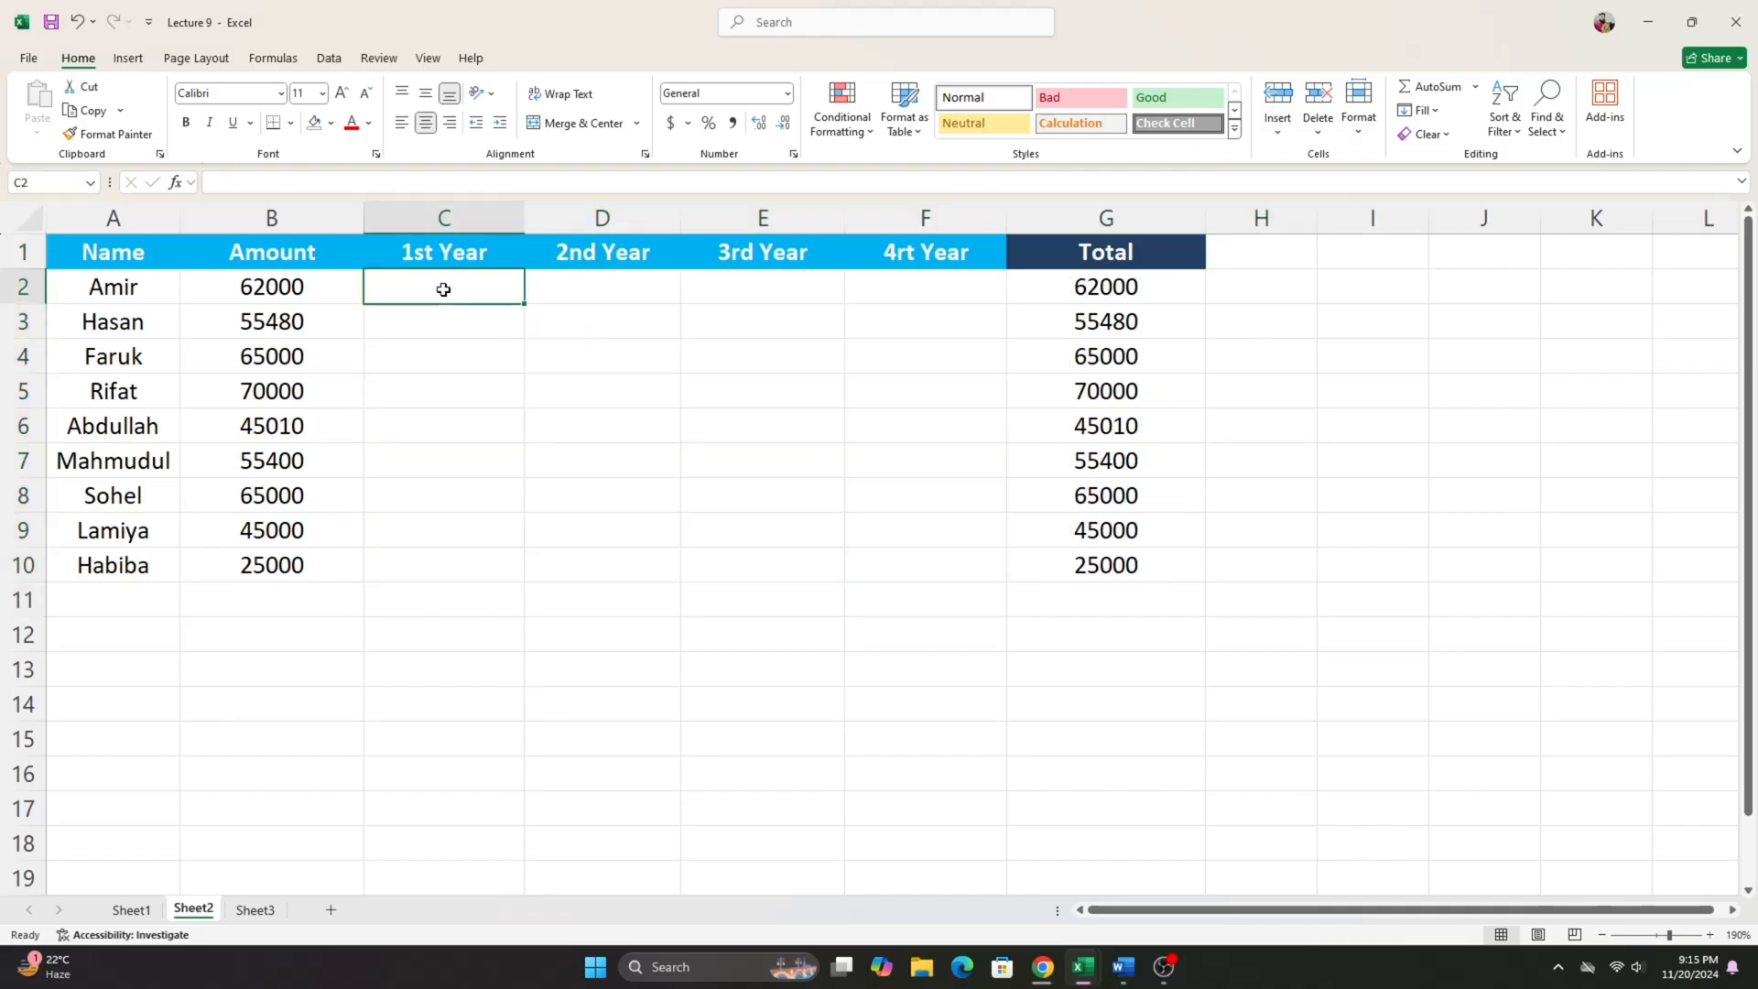
drag(459, 295, 919, 607)
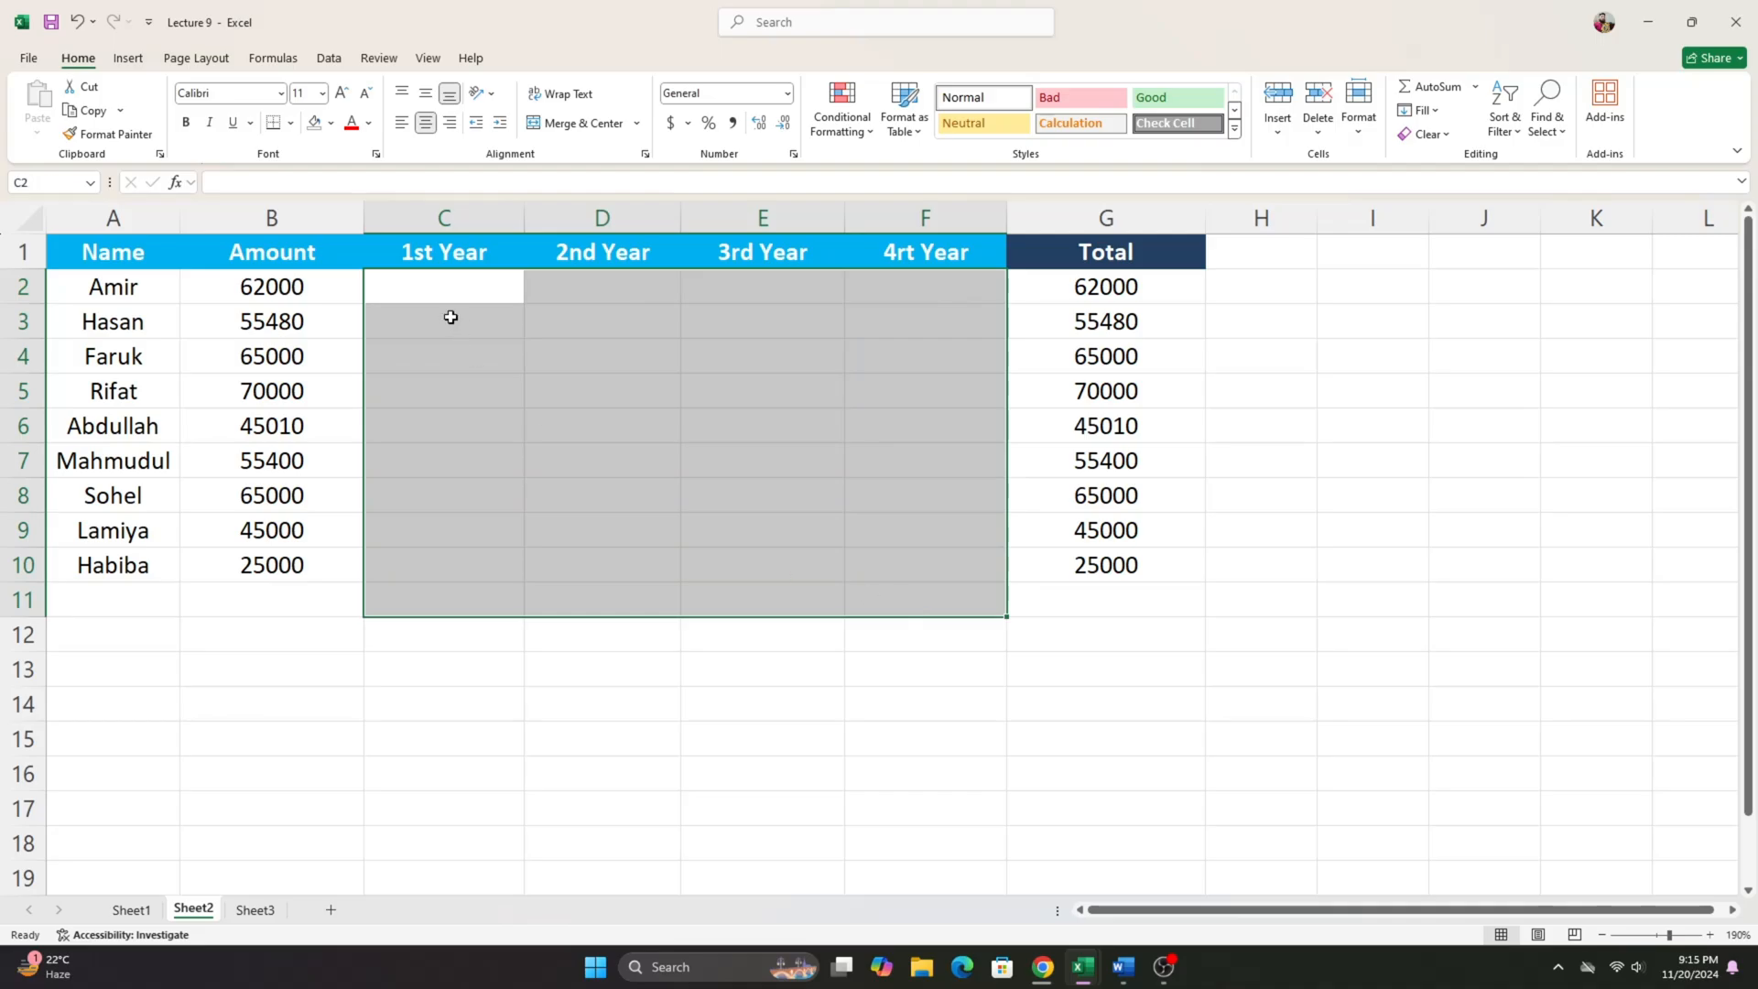
drag(450, 317, 436, 288)
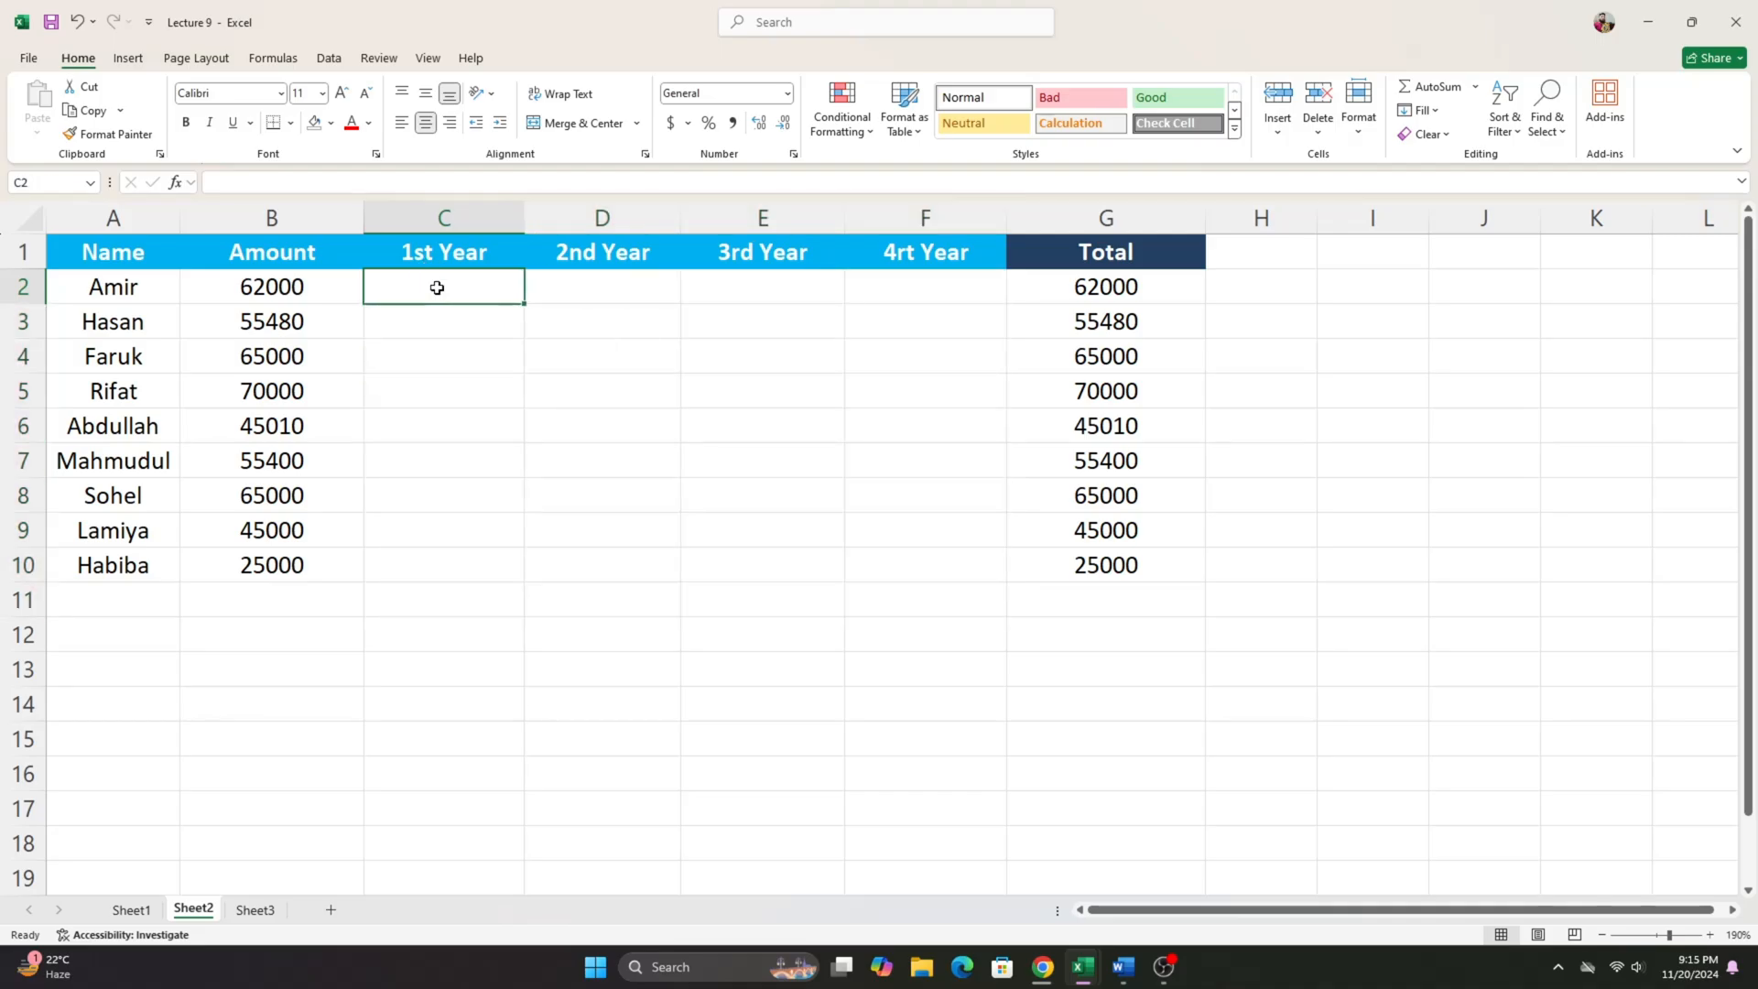
click(293, 291)
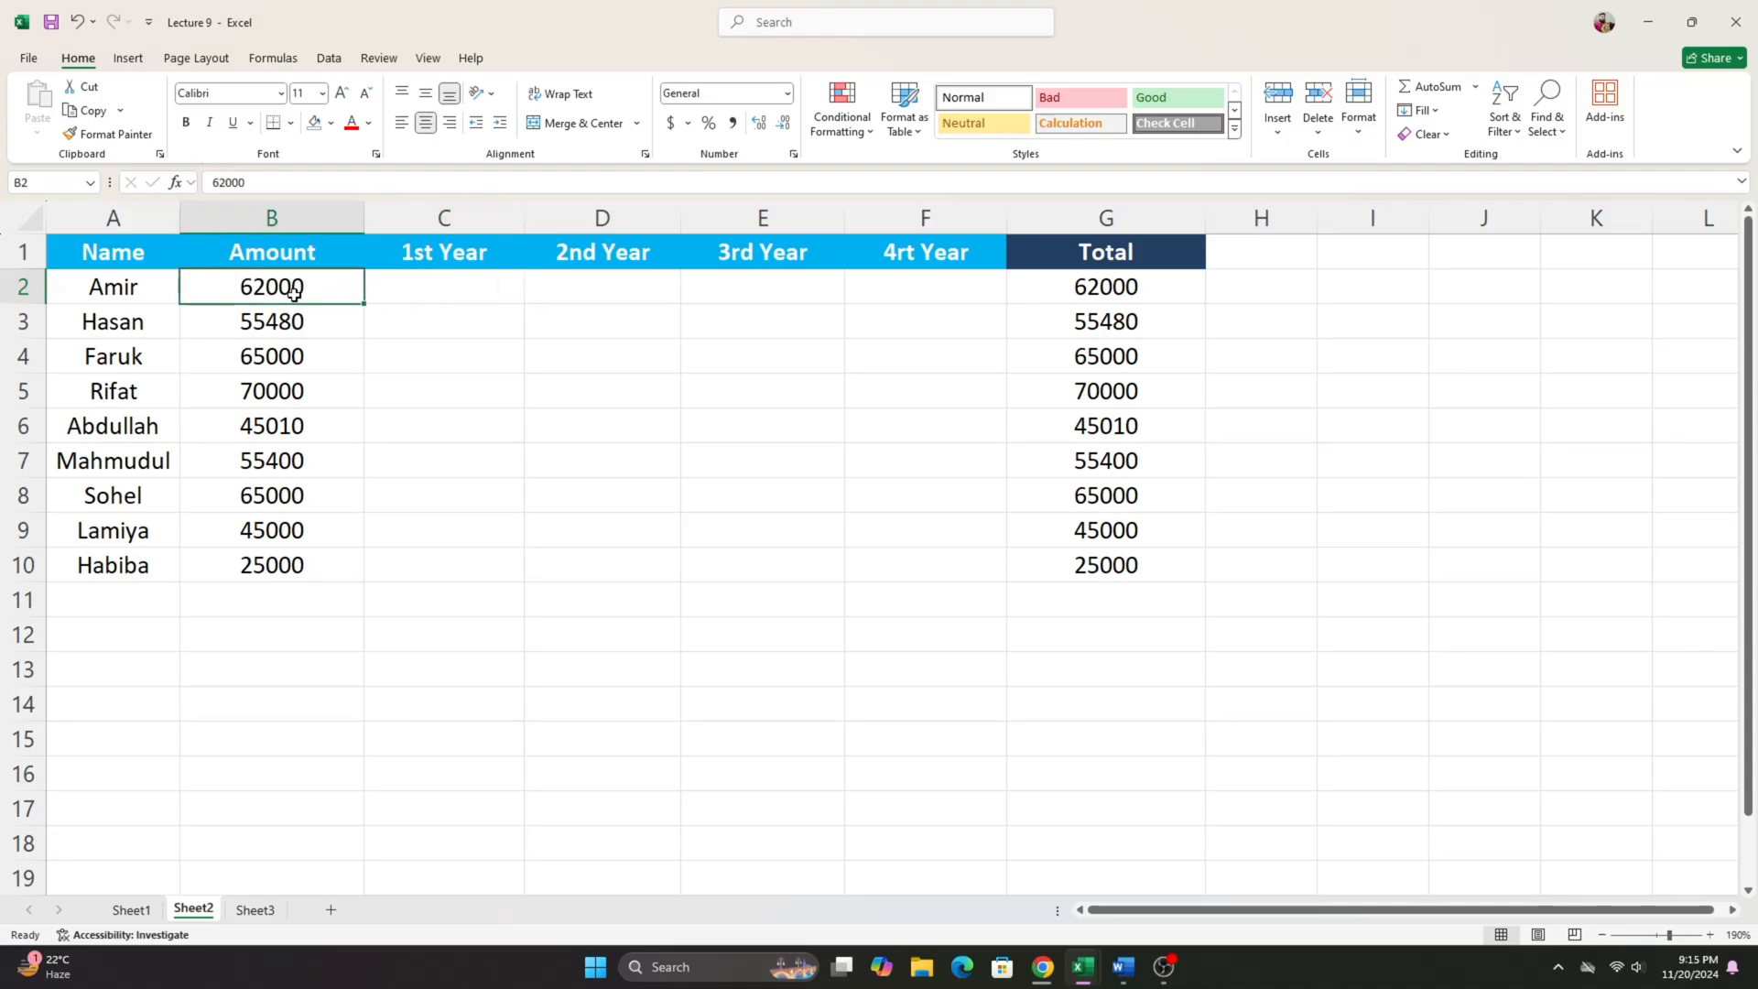
drag(294, 291, 286, 560)
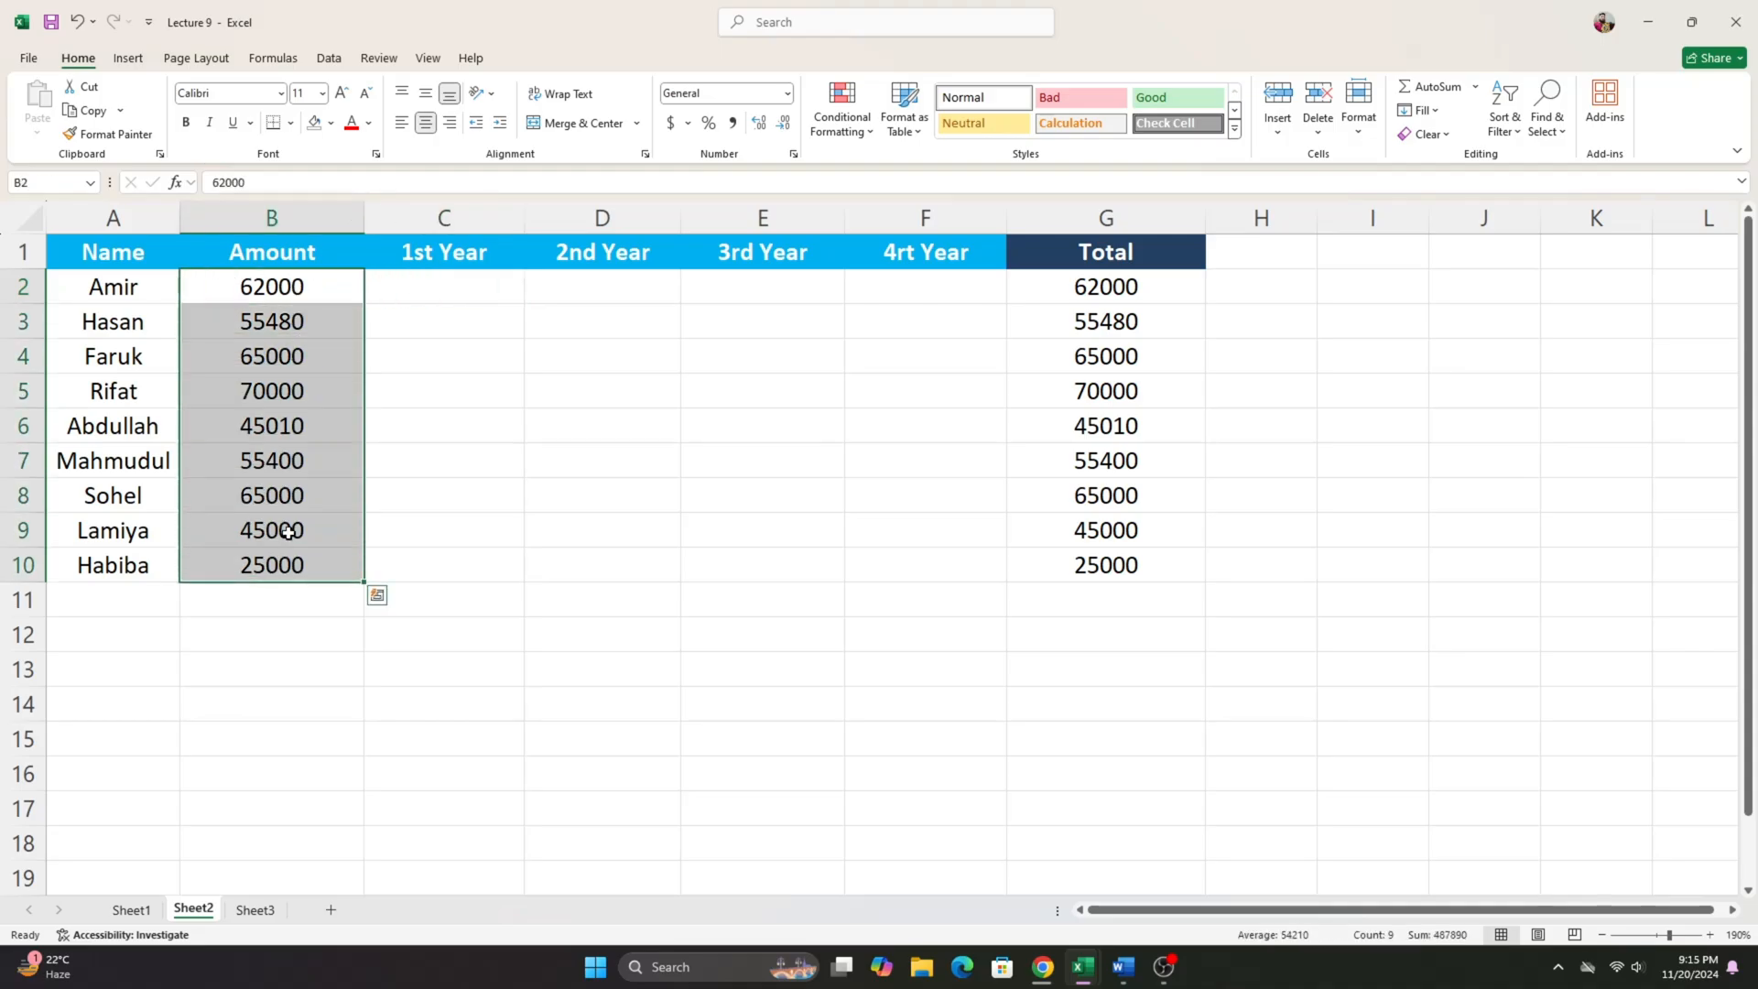
click(436, 299)
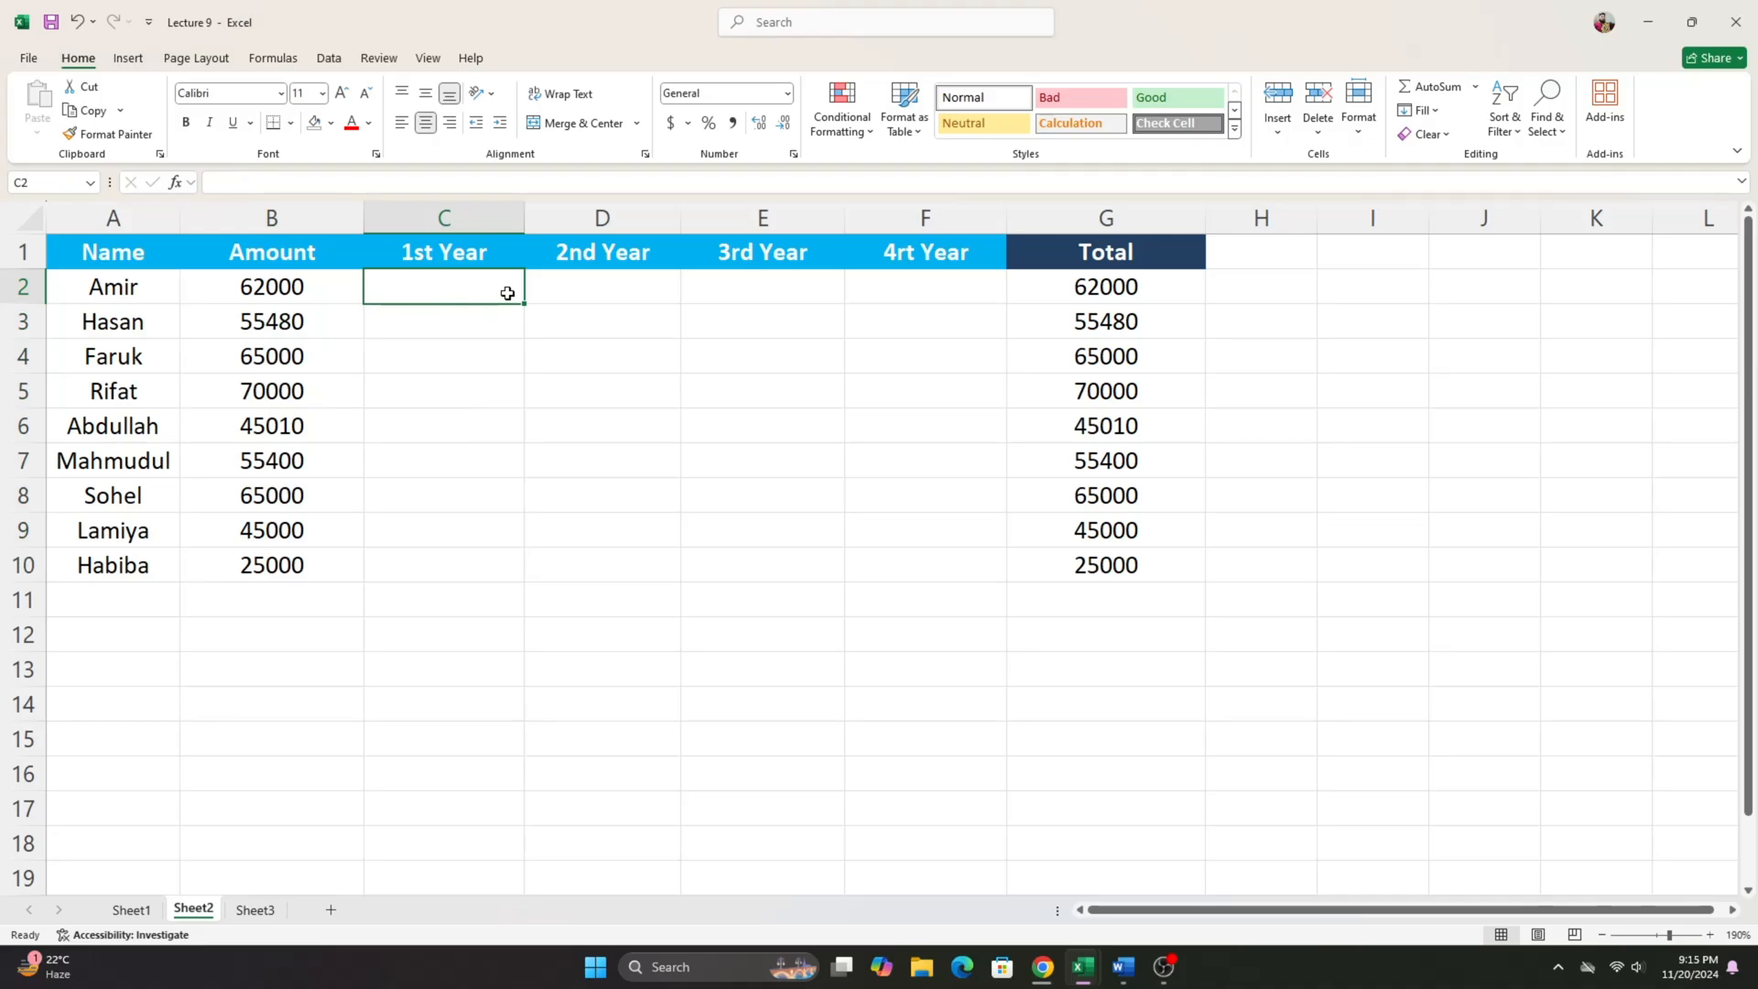
click(484, 331)
- Calculate the first account's 1st Year amount in C2 with =B2+B2*15%
click(476, 299)
text(=)
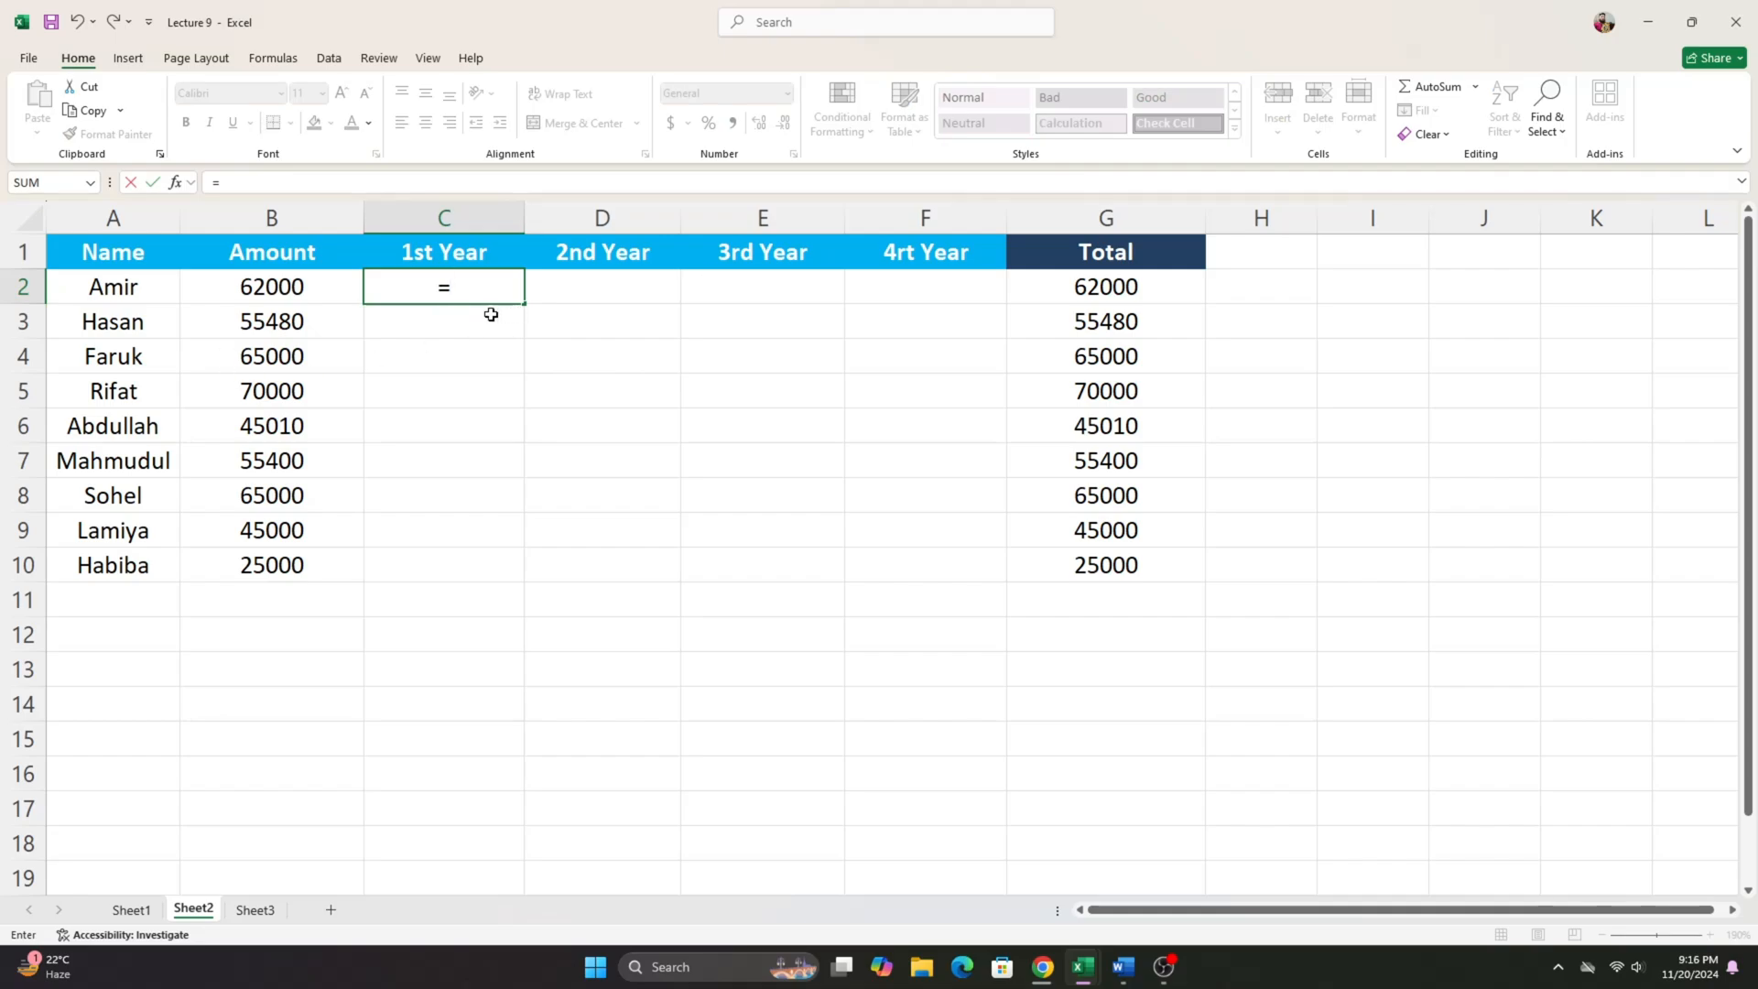
click(284, 287)
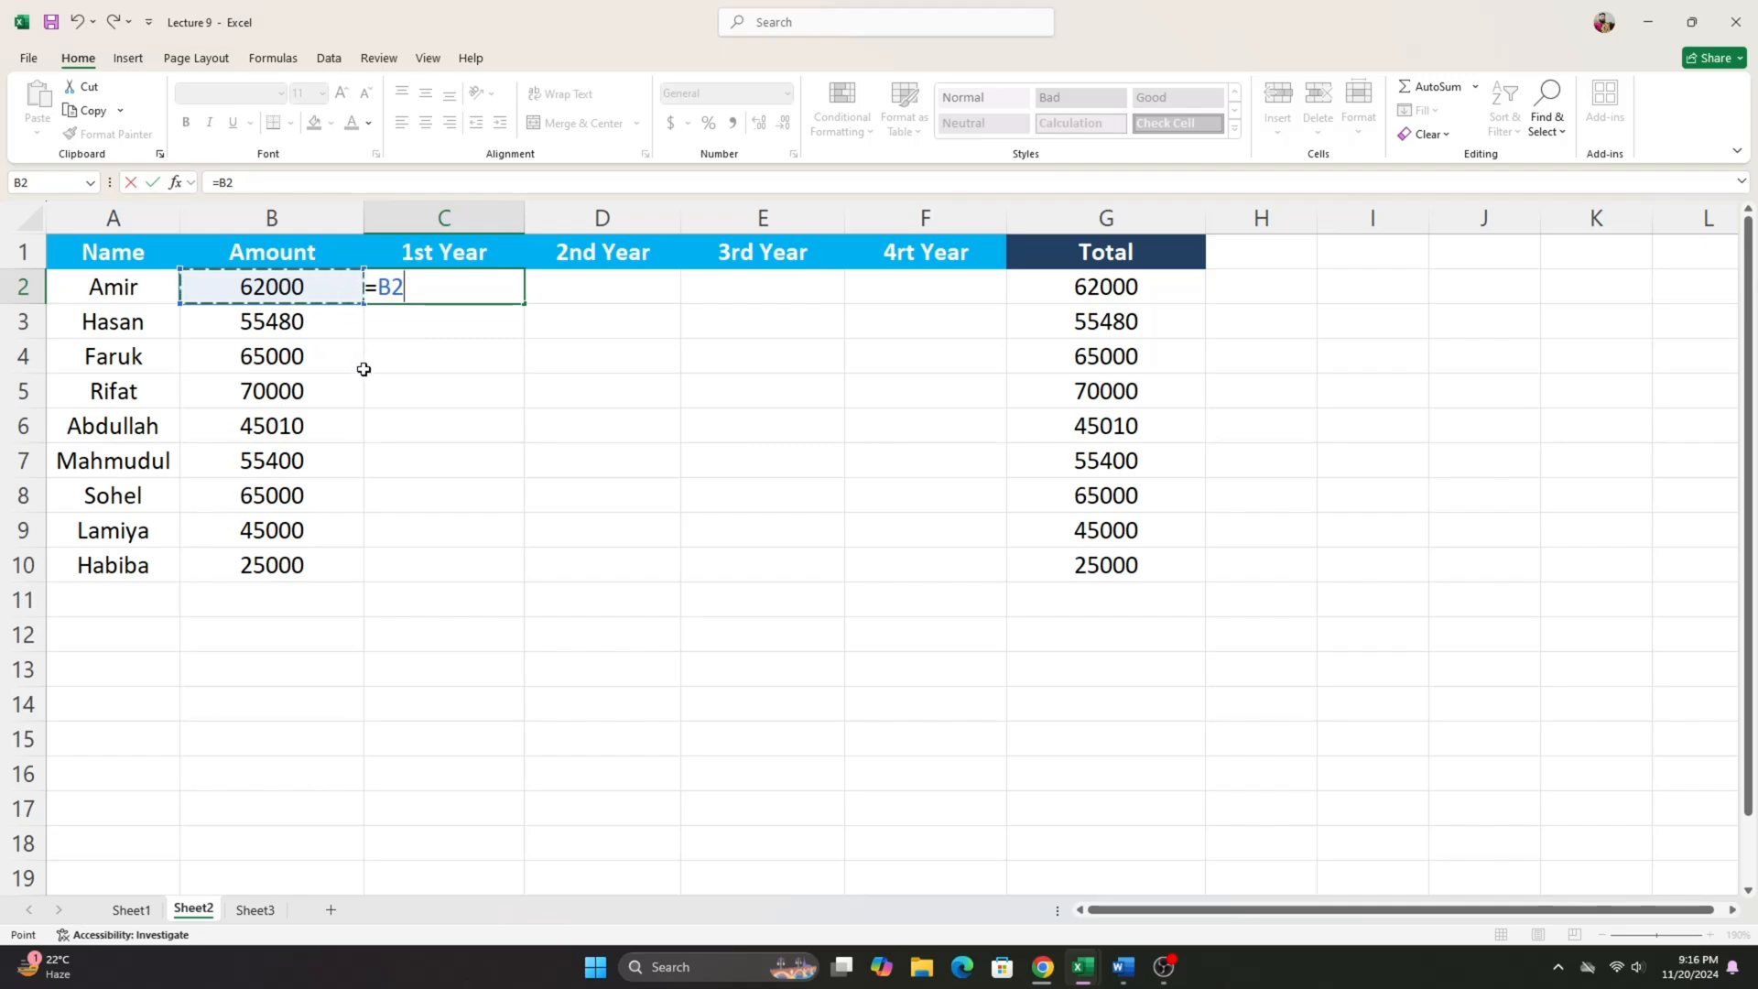
text(+)
click(286, 291)
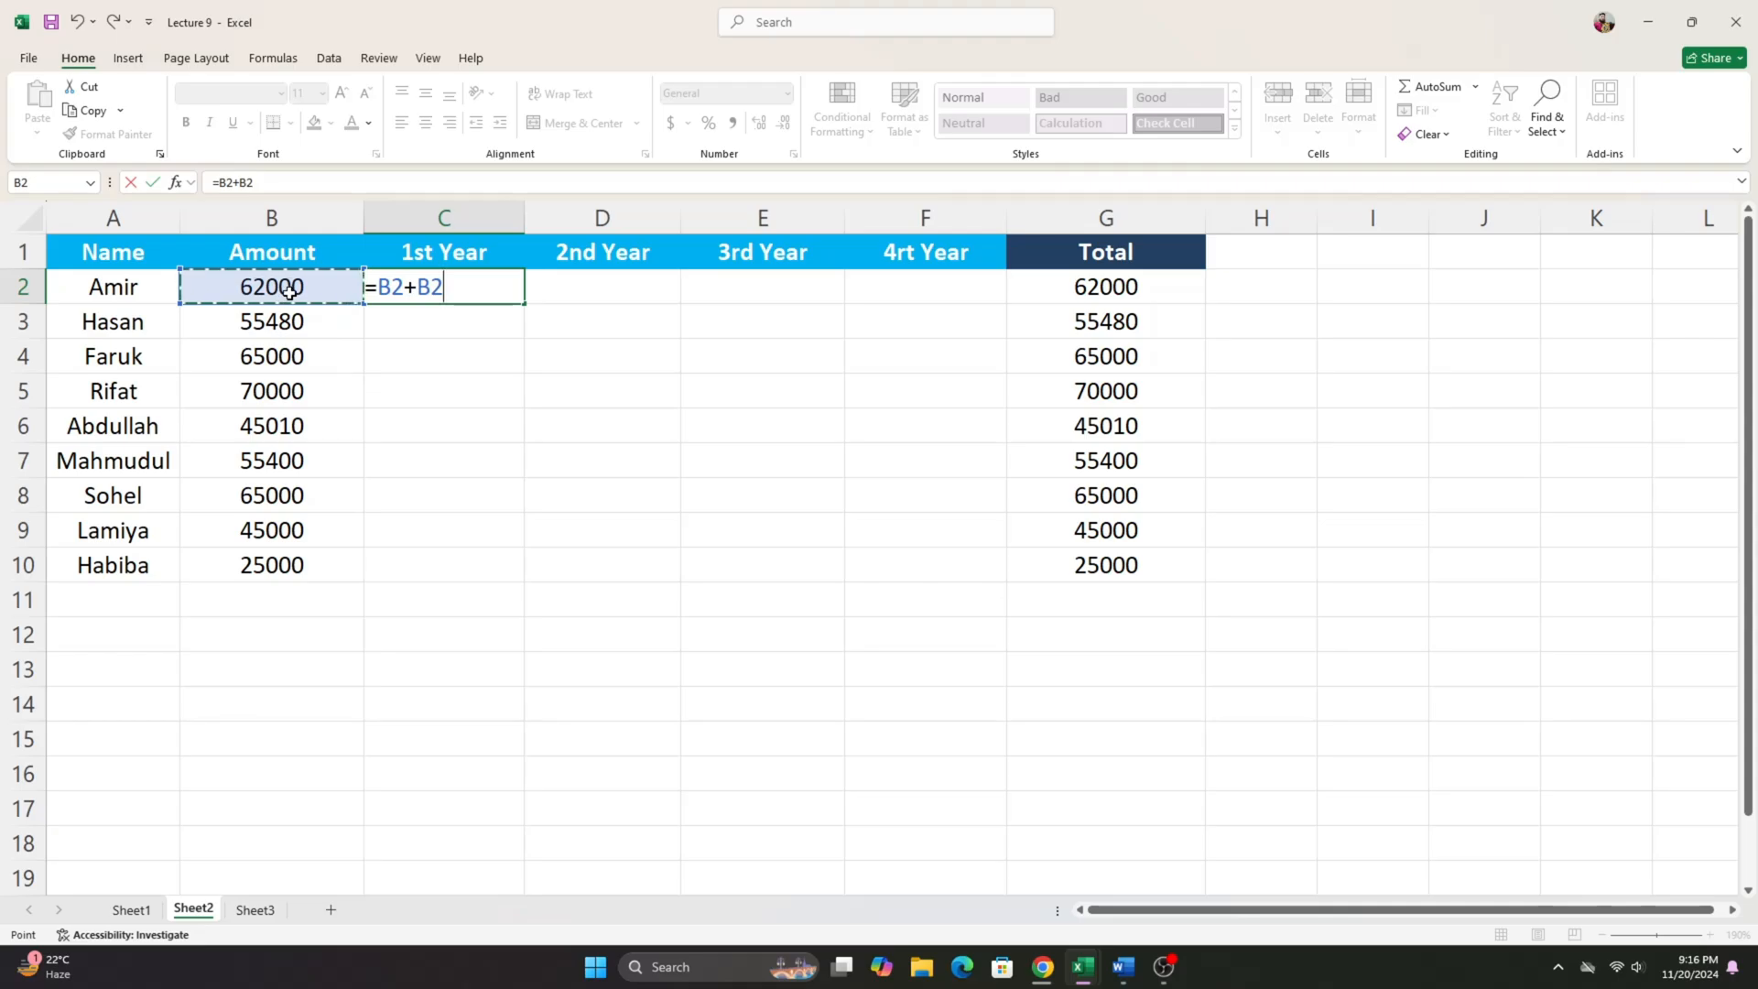
text(*15%)
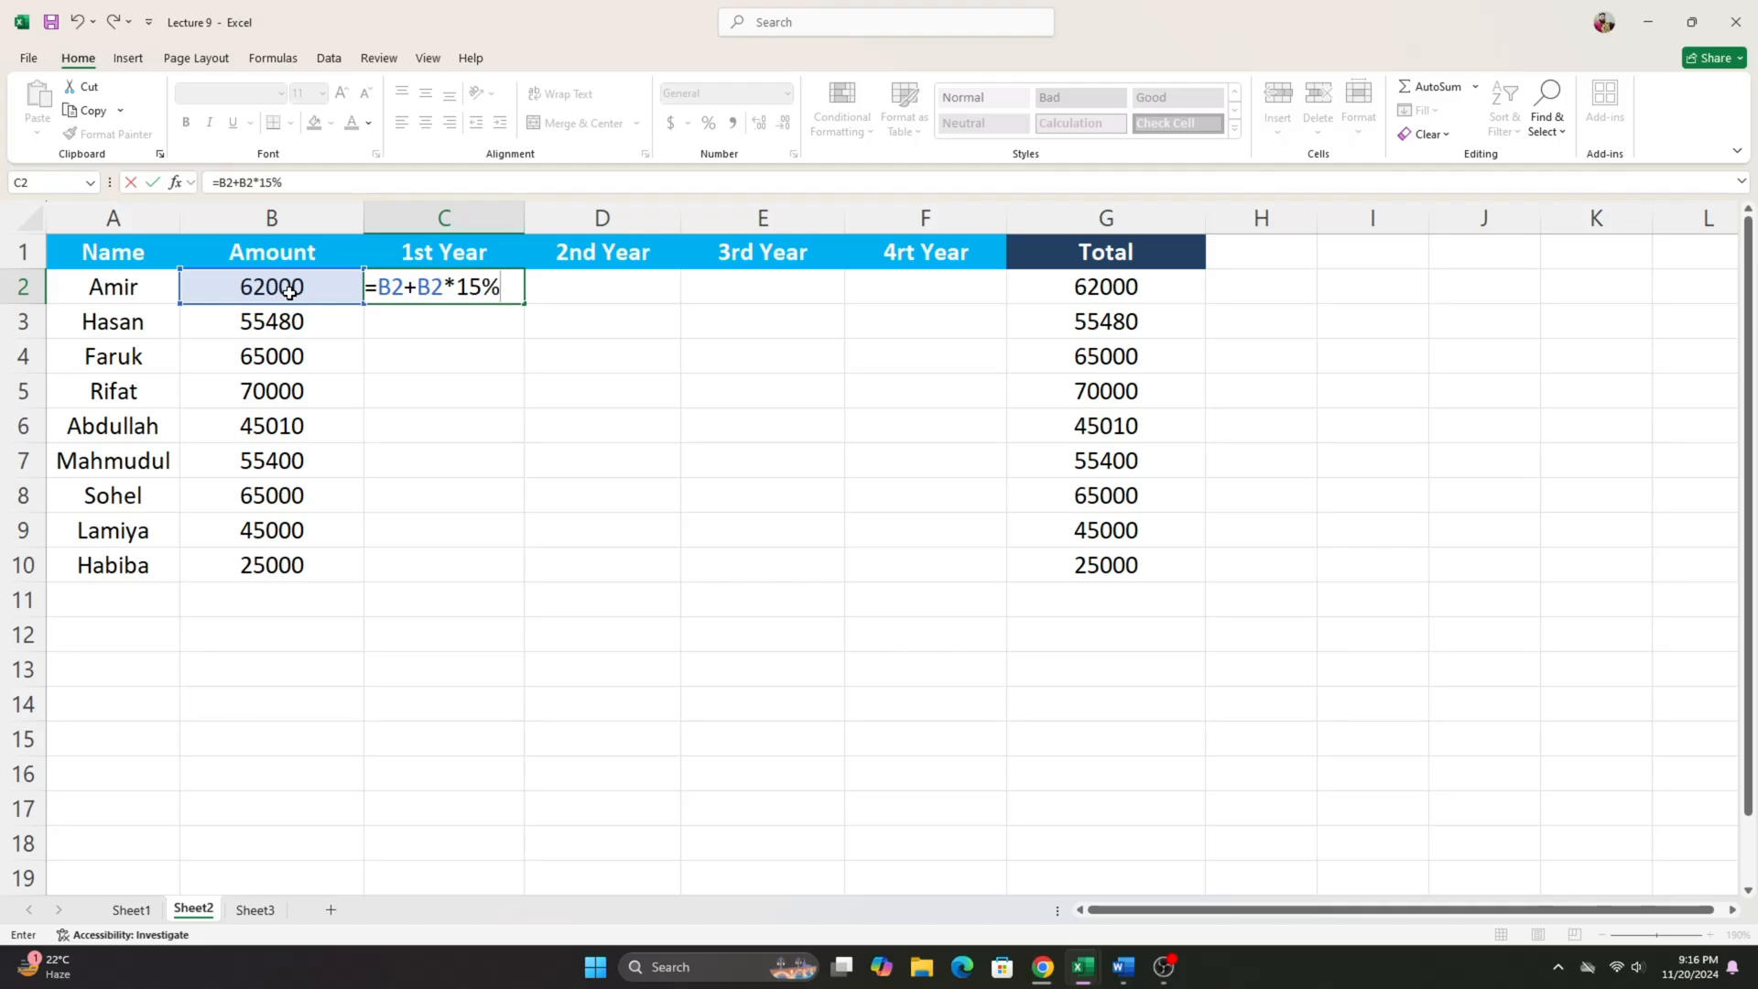
key(Return)
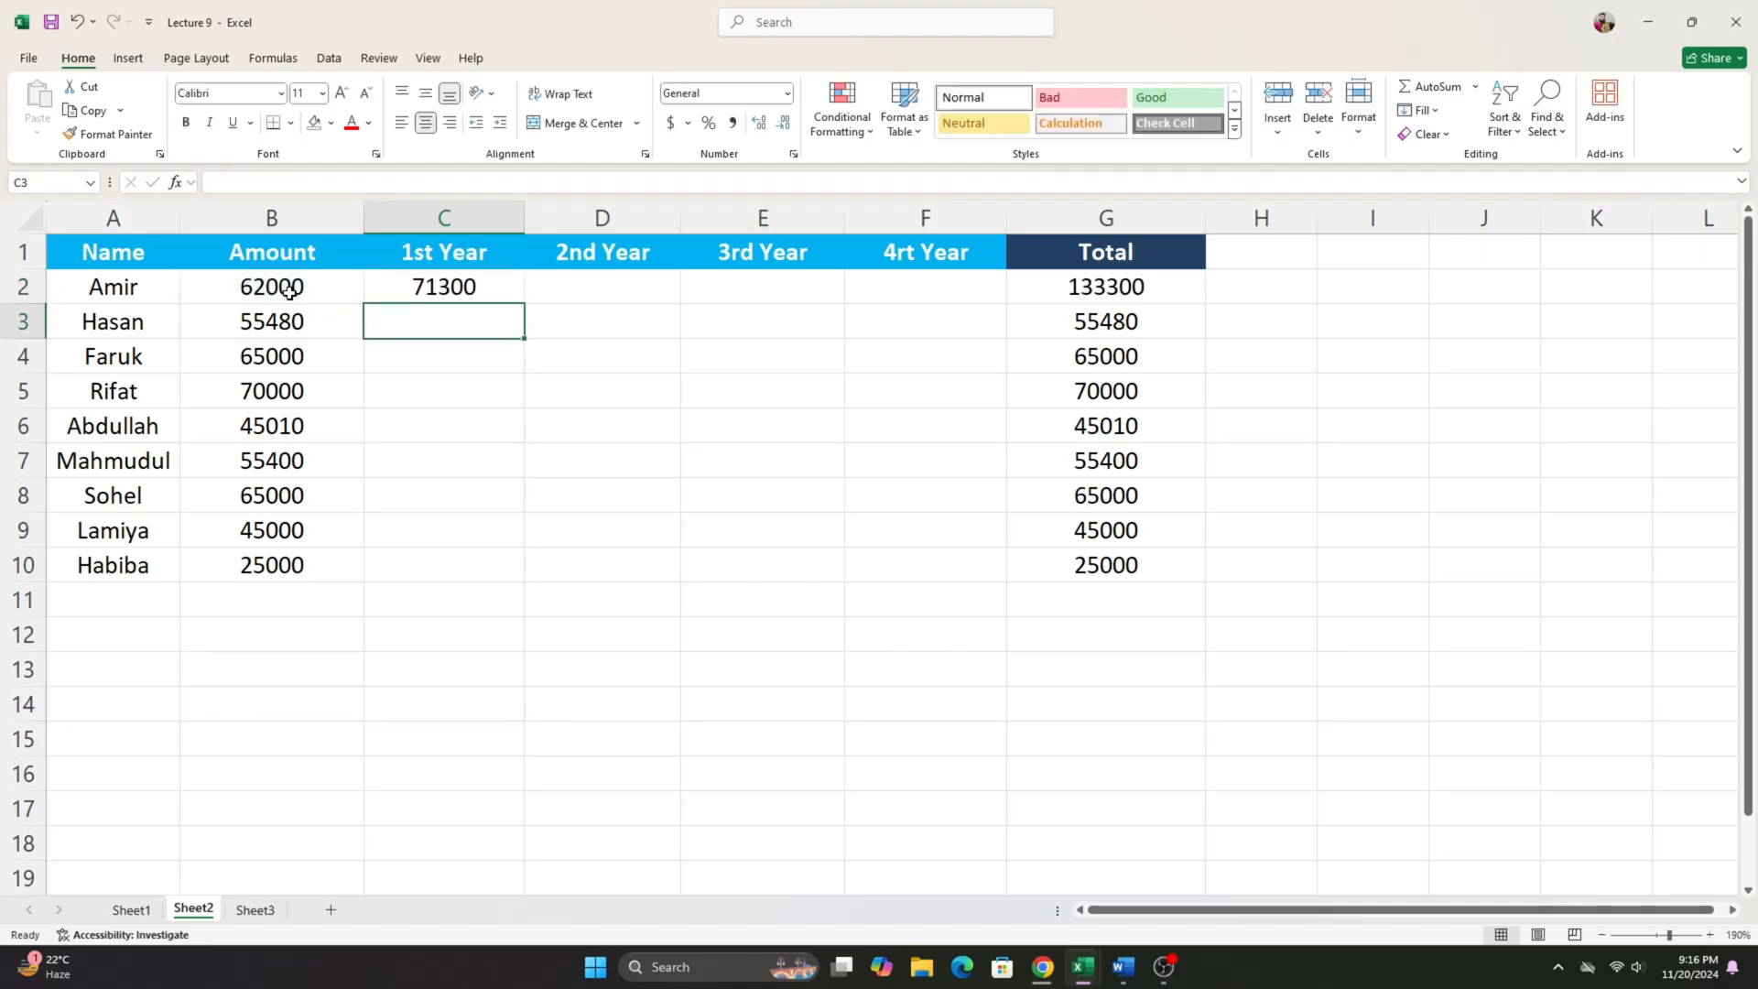
- Compare the 1st Year result in C2 with the amount in B2, and clear the formula from C2
click(414, 286)
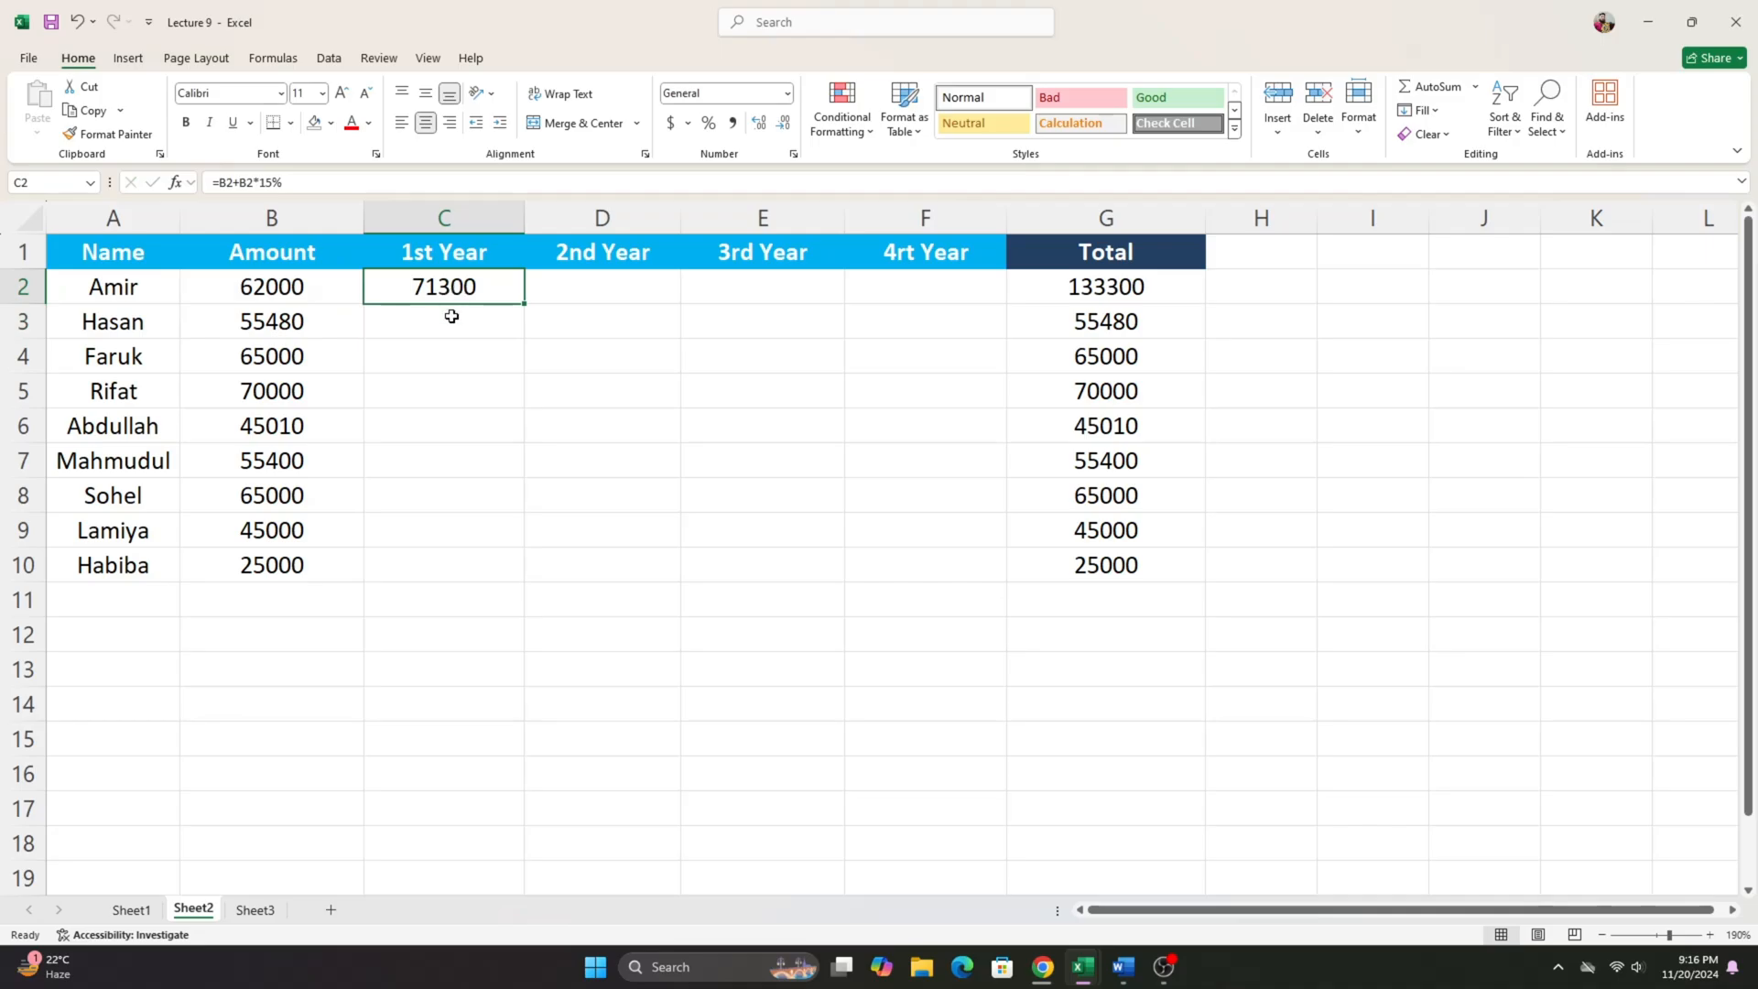
click(291, 290)
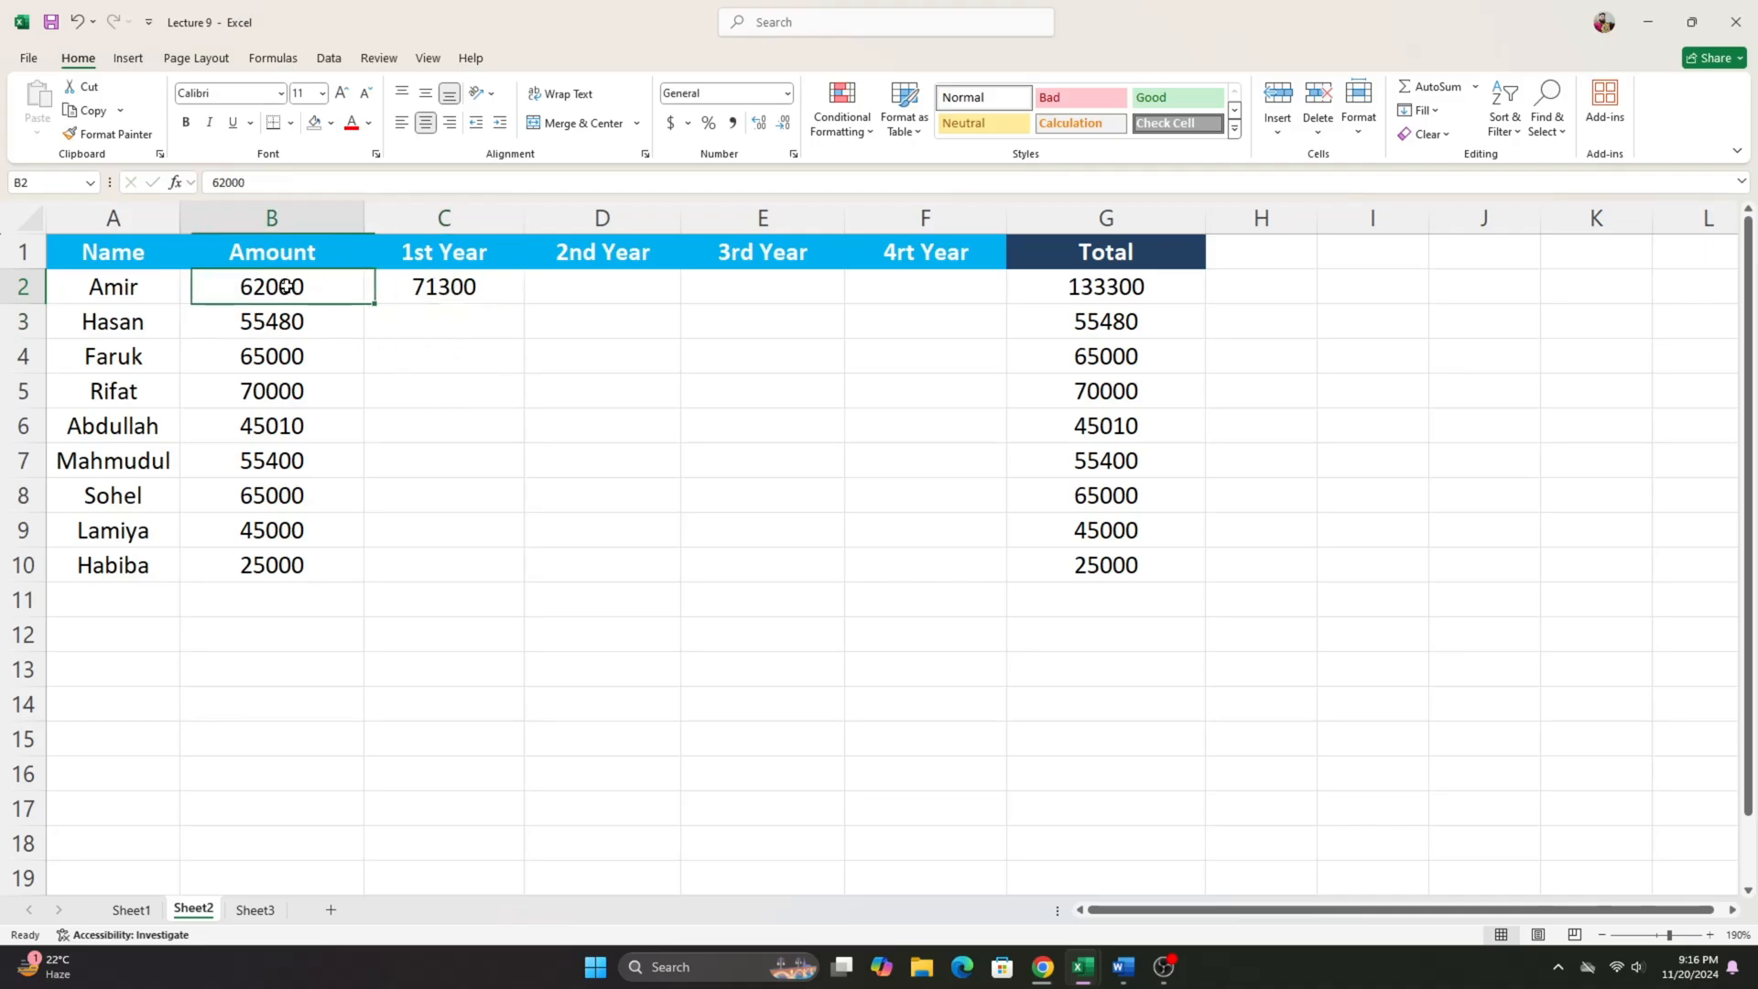
click(412, 289)
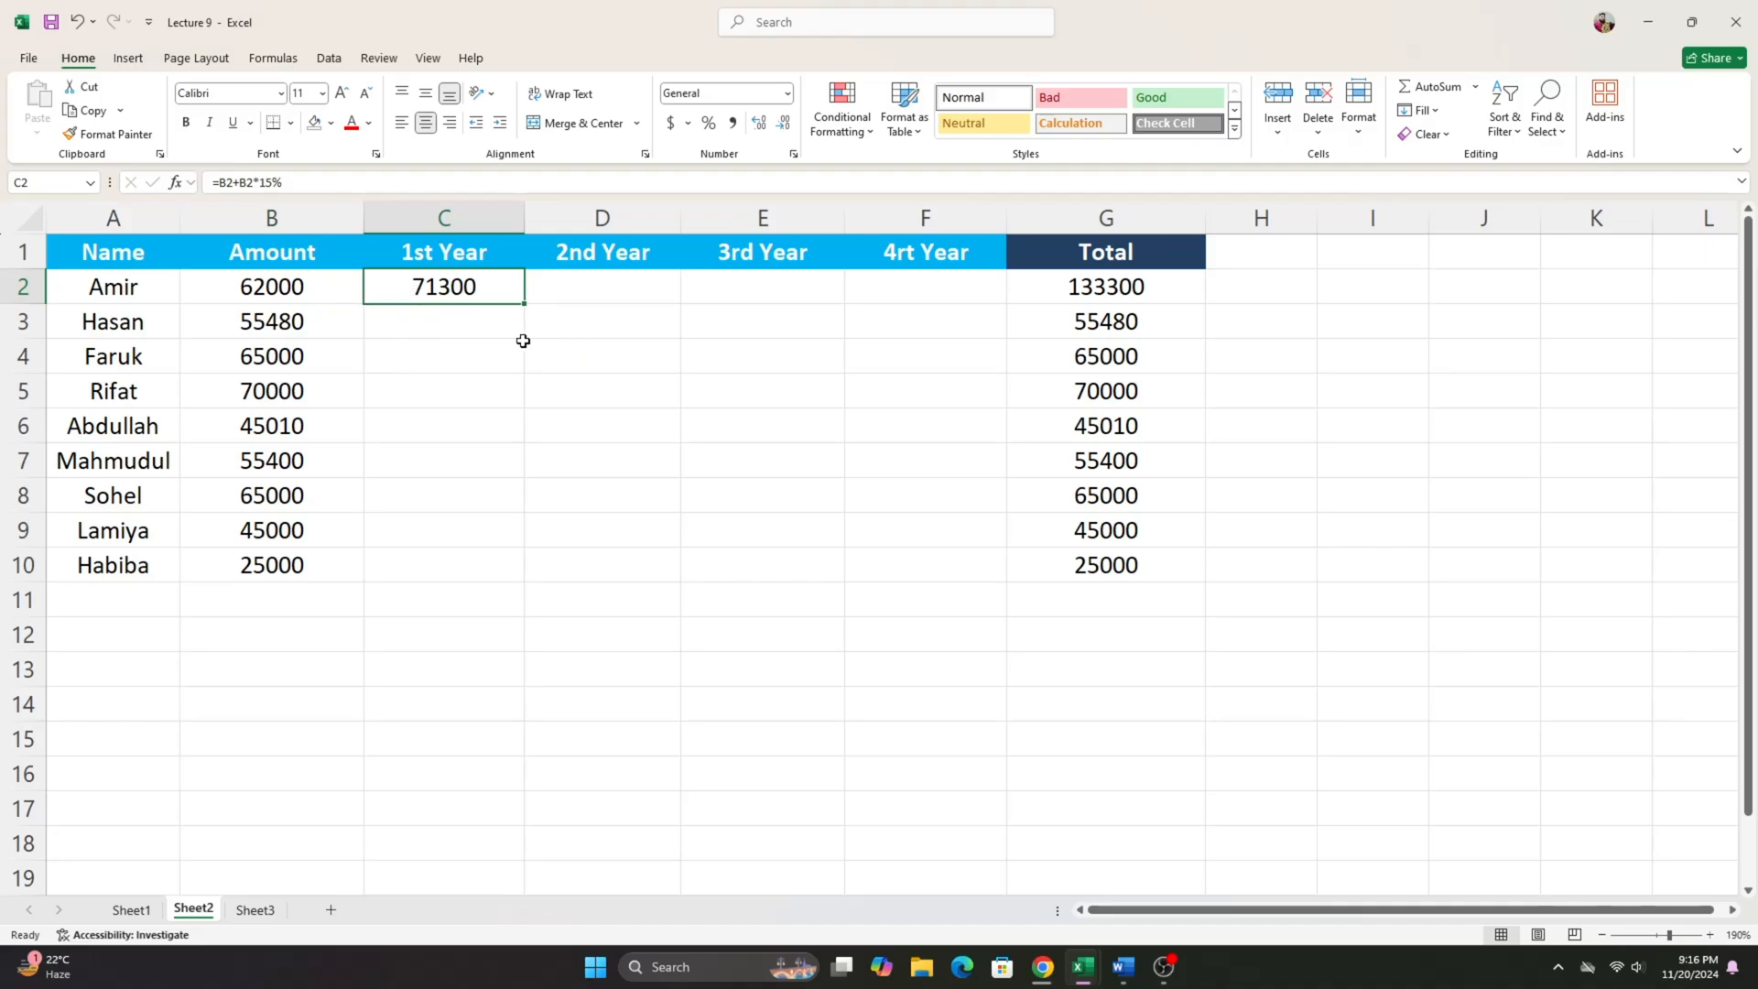
click(486, 326)
click(465, 288)
click(468, 328)
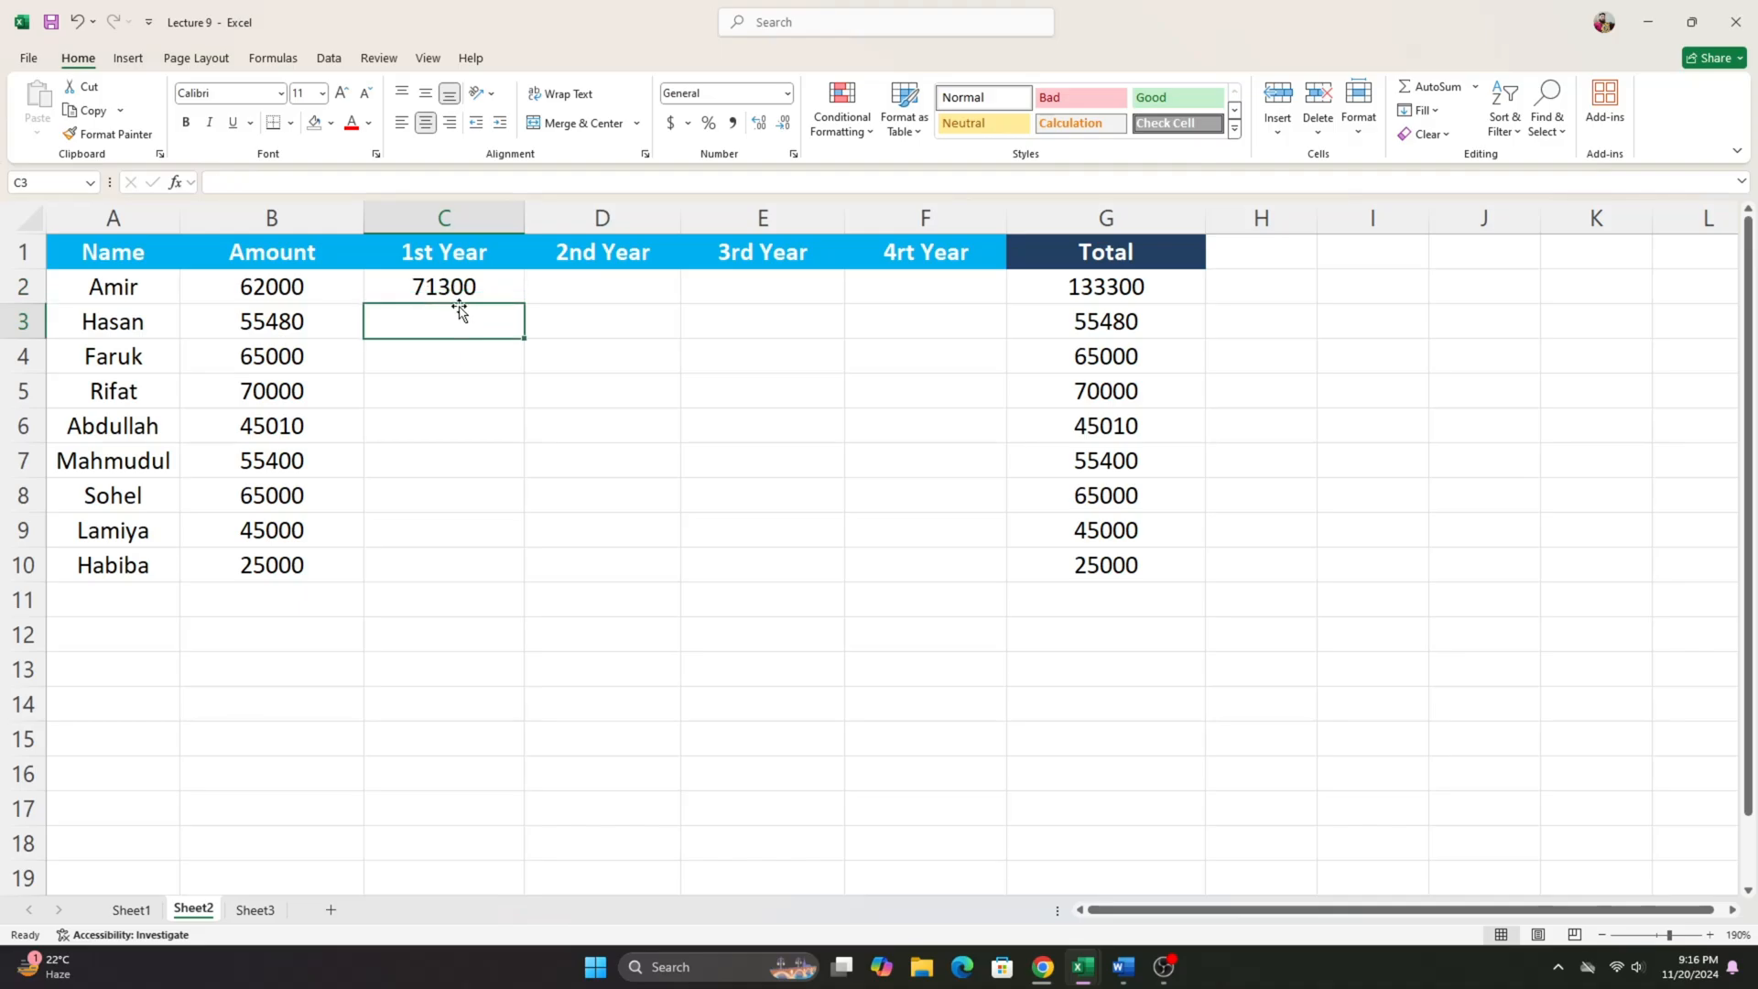
click(456, 288)
key(BackSpace)
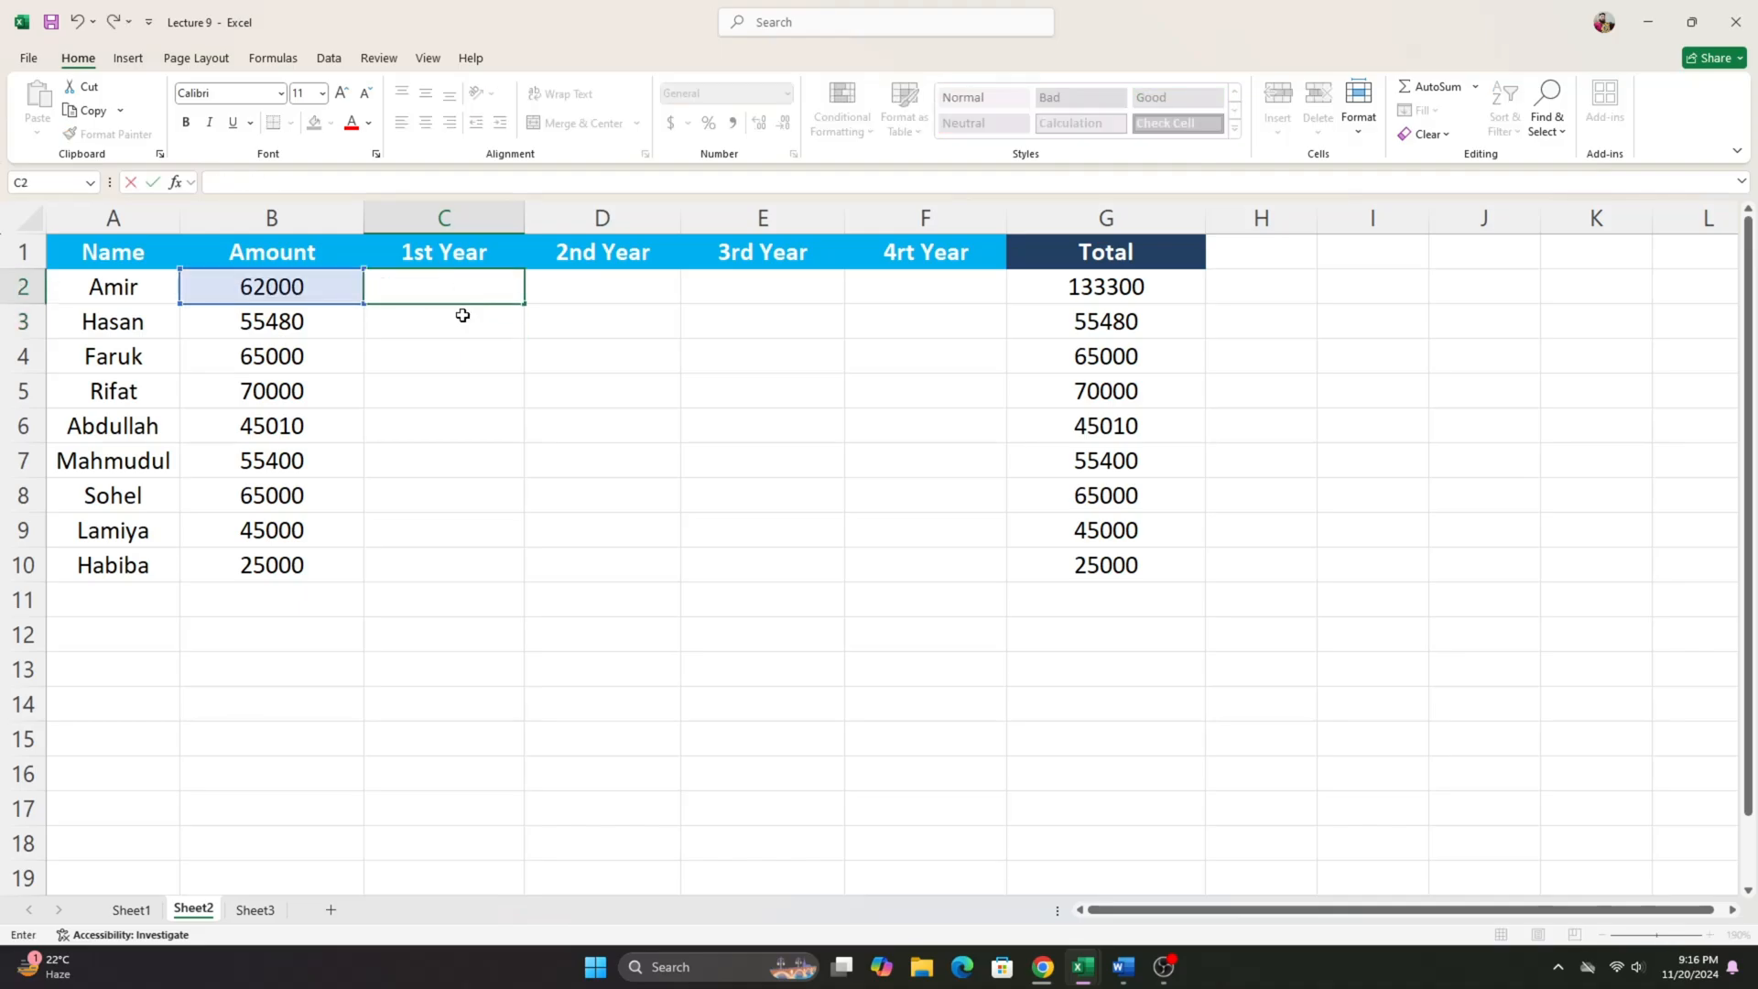
key(Return)
- Enter the formula =B2+B2*15% again in the emptied cell C2
click(461, 291)
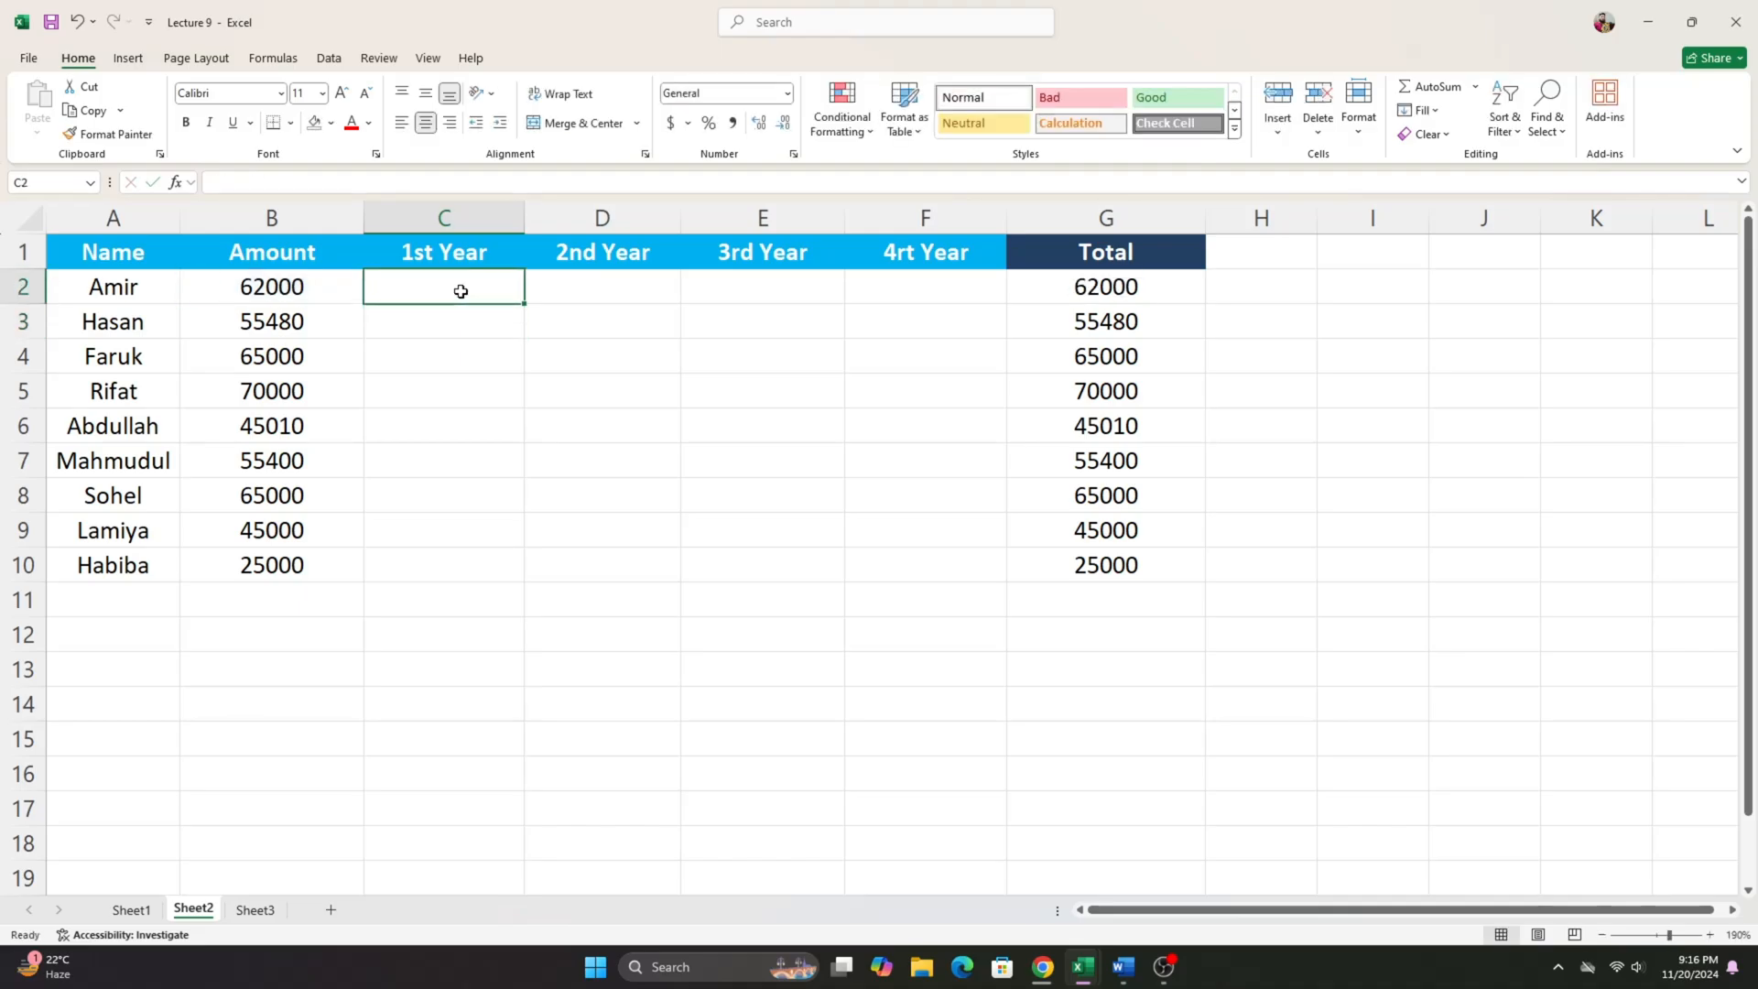
text(=)
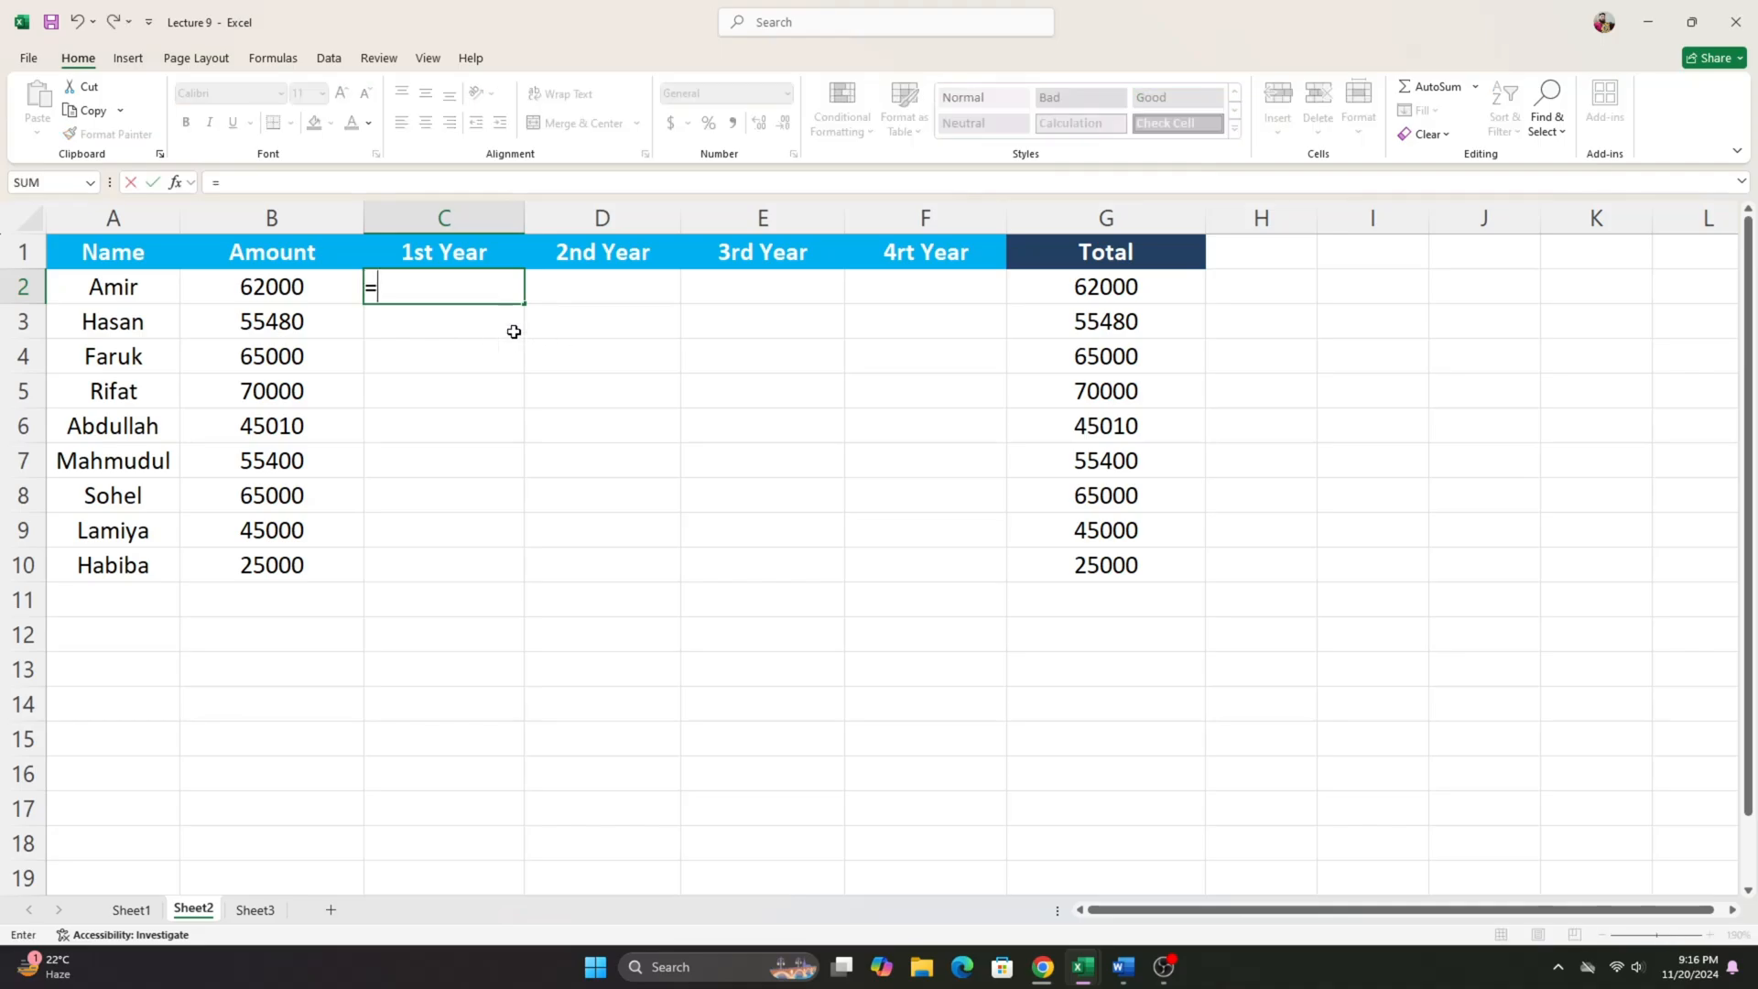
click(300, 295)
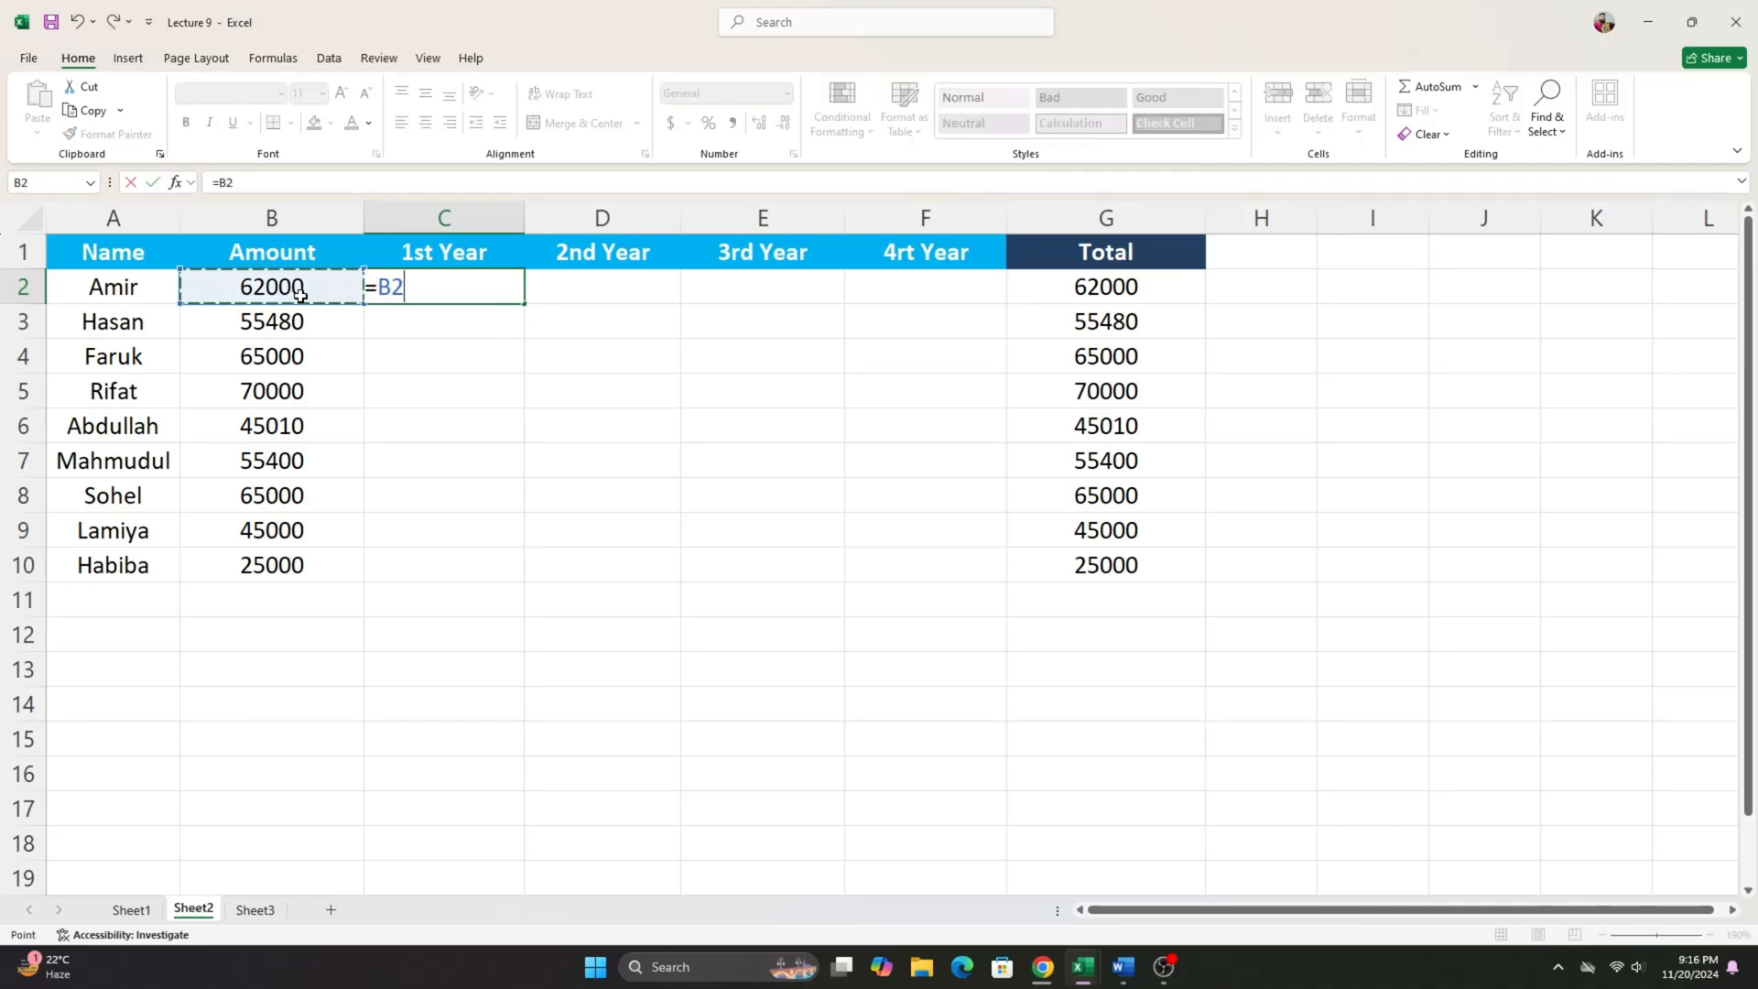
text(+)
click(293, 291)
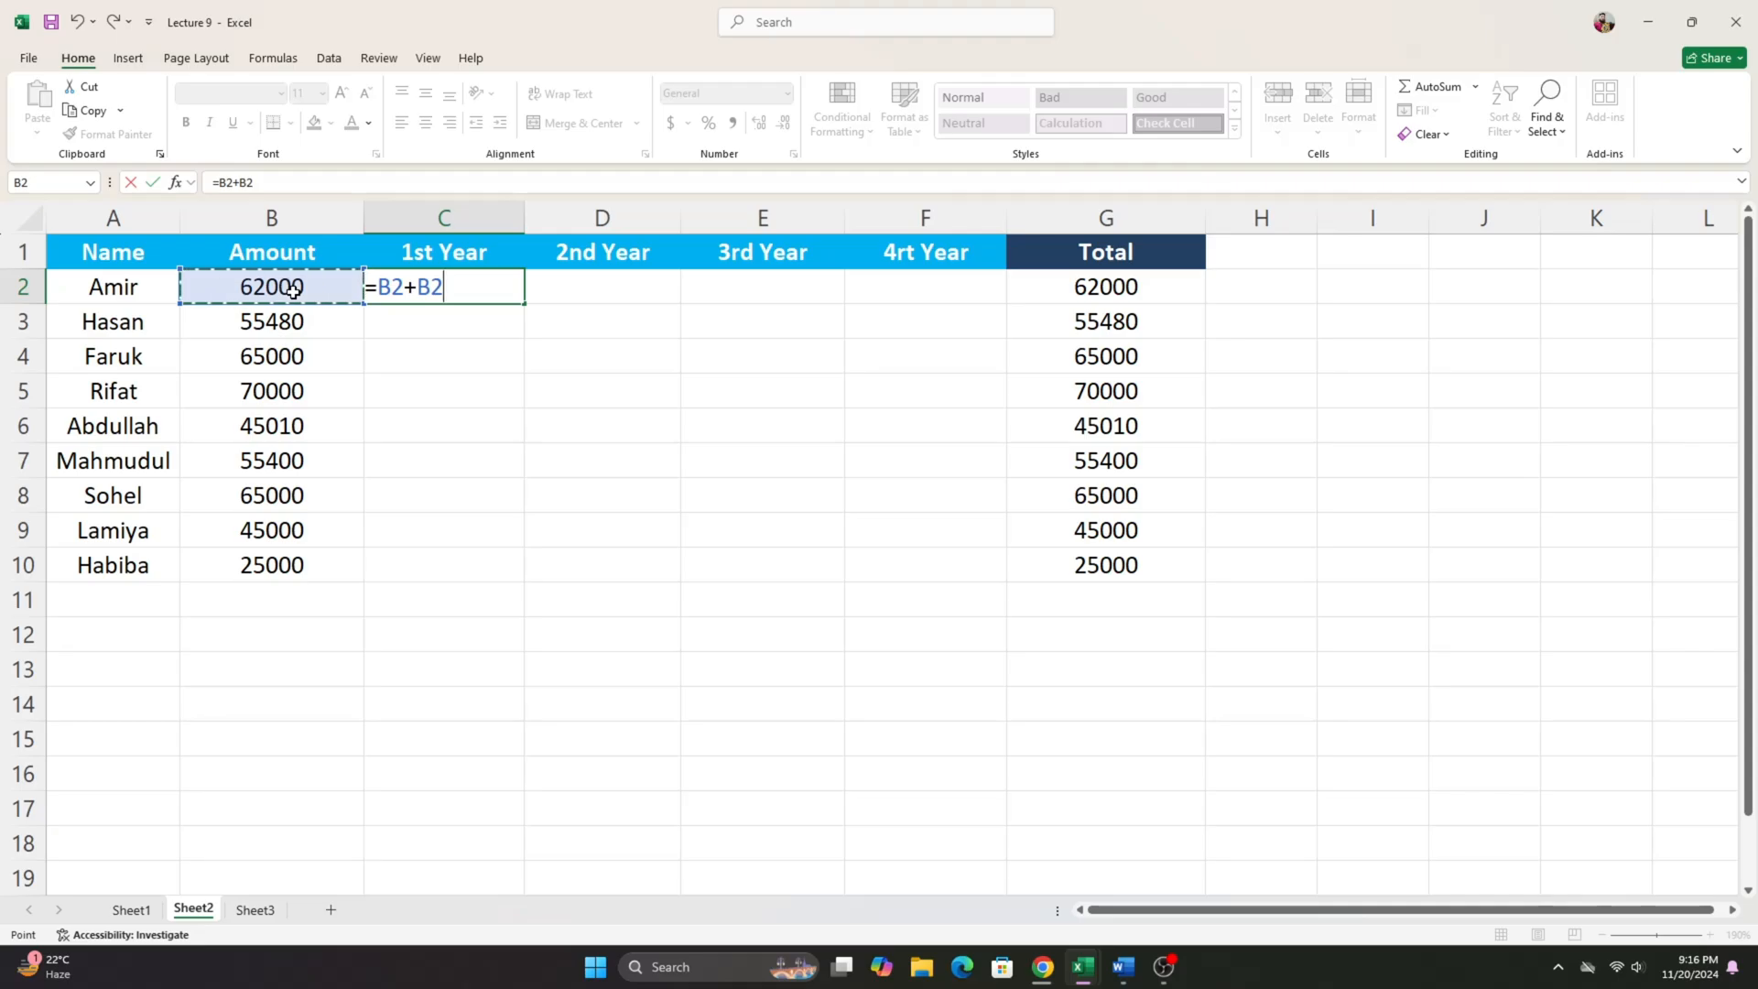
text(*15%)
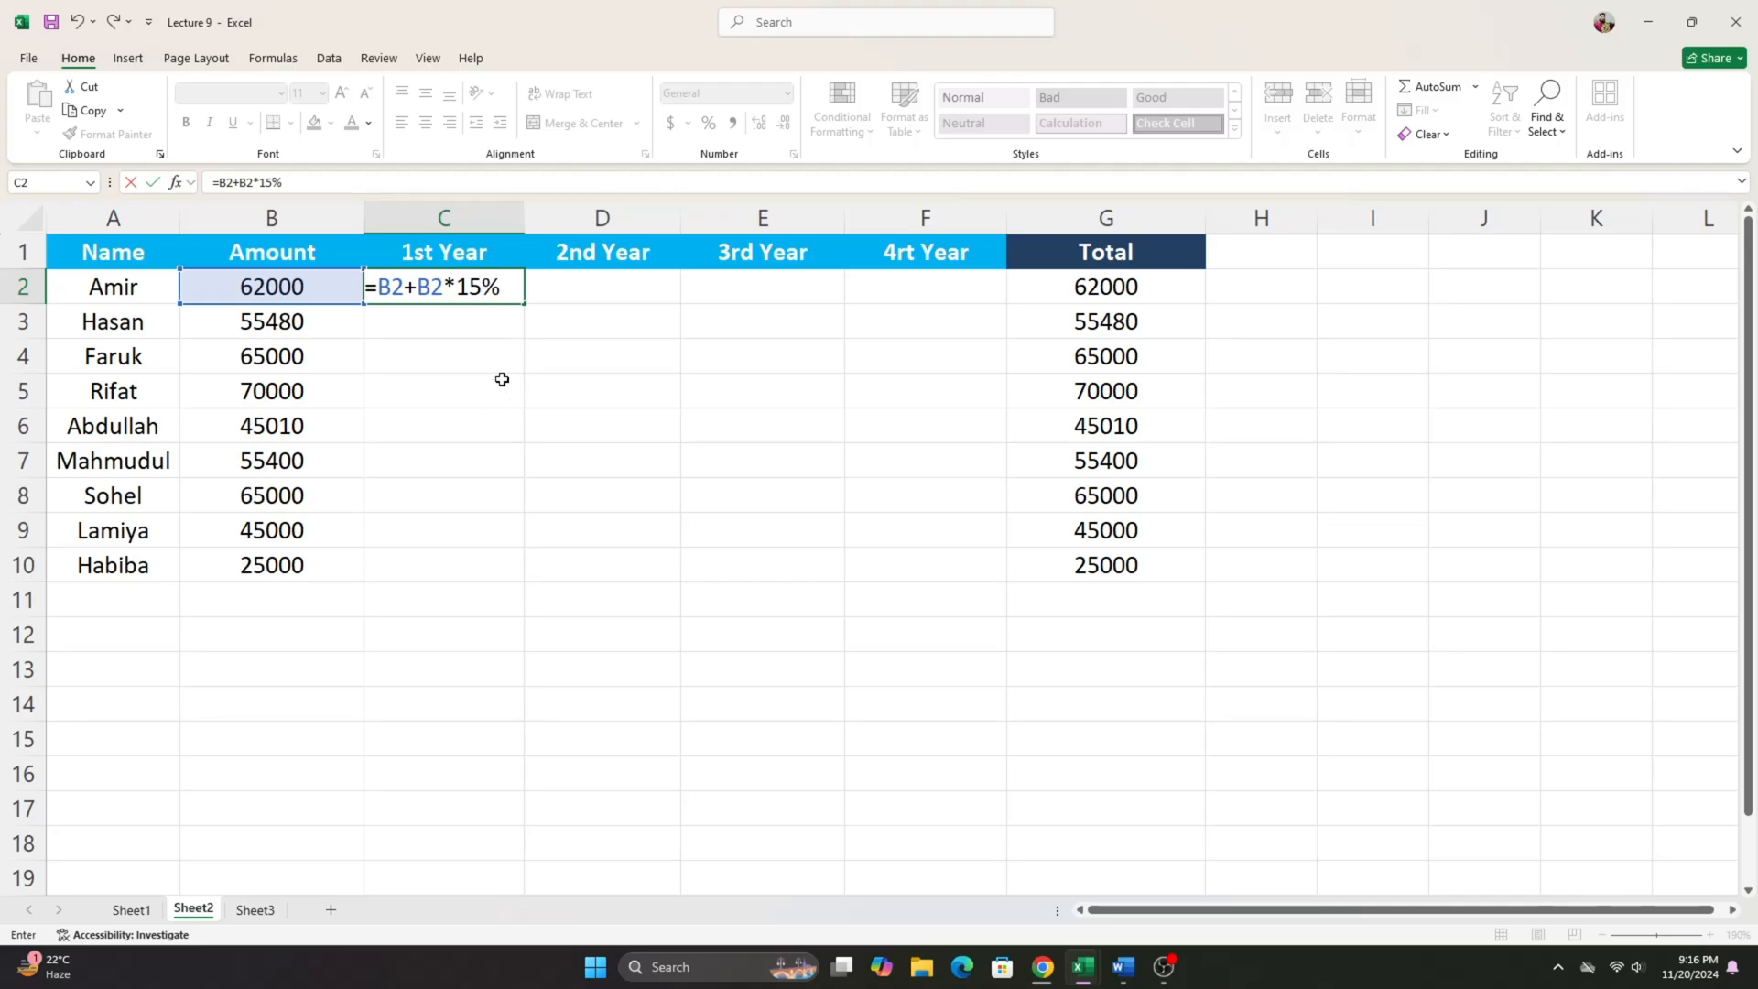
key(Return)
- Fill the C2 formula down to C10 and across to column F for all four years
click(451, 293)
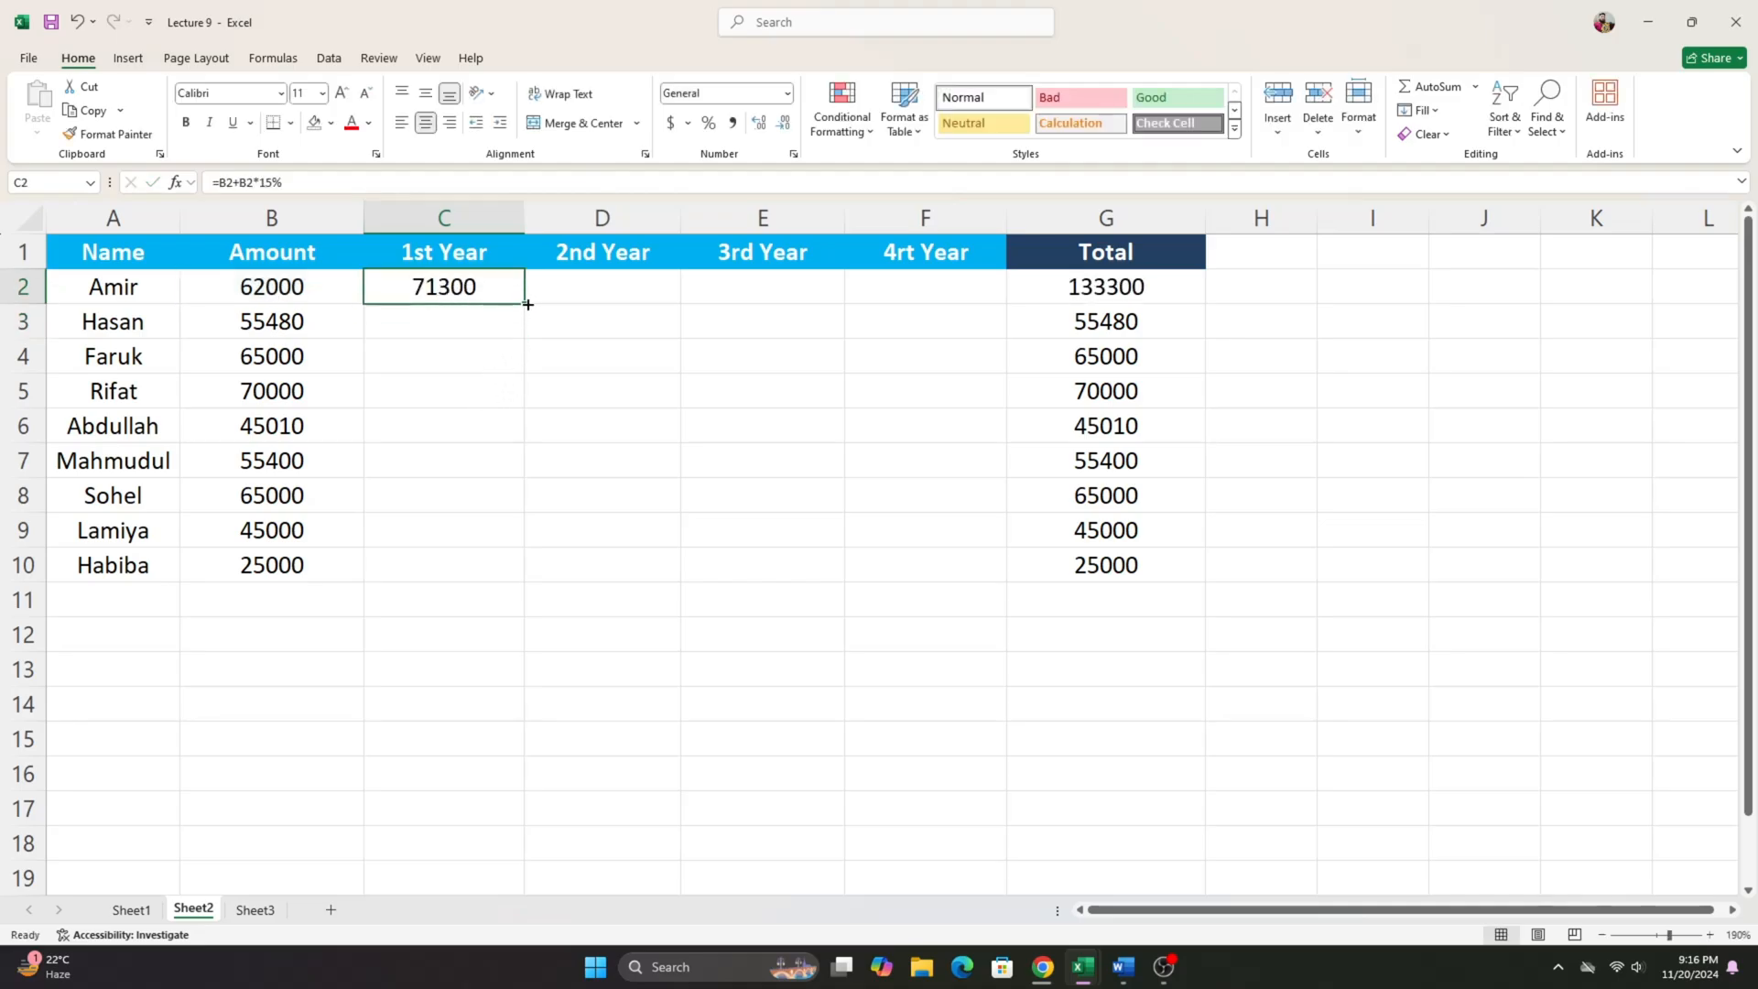
drag(528, 304, 507, 571)
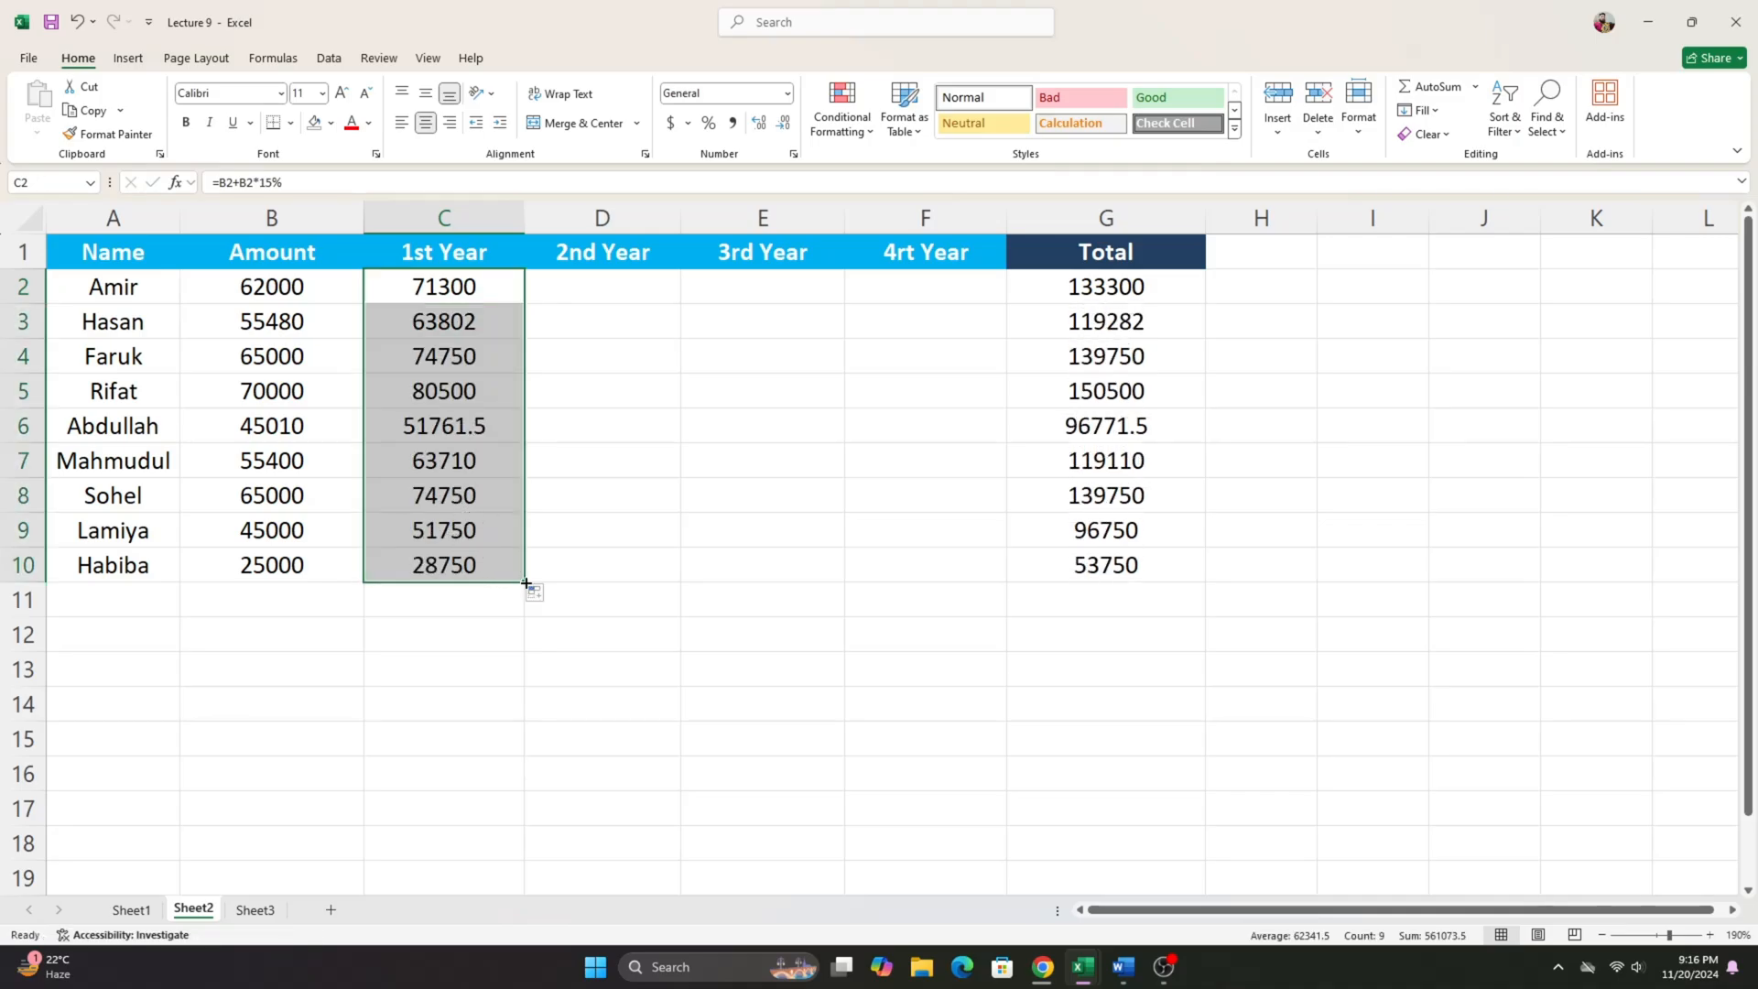
drag(527, 582, 972, 574)
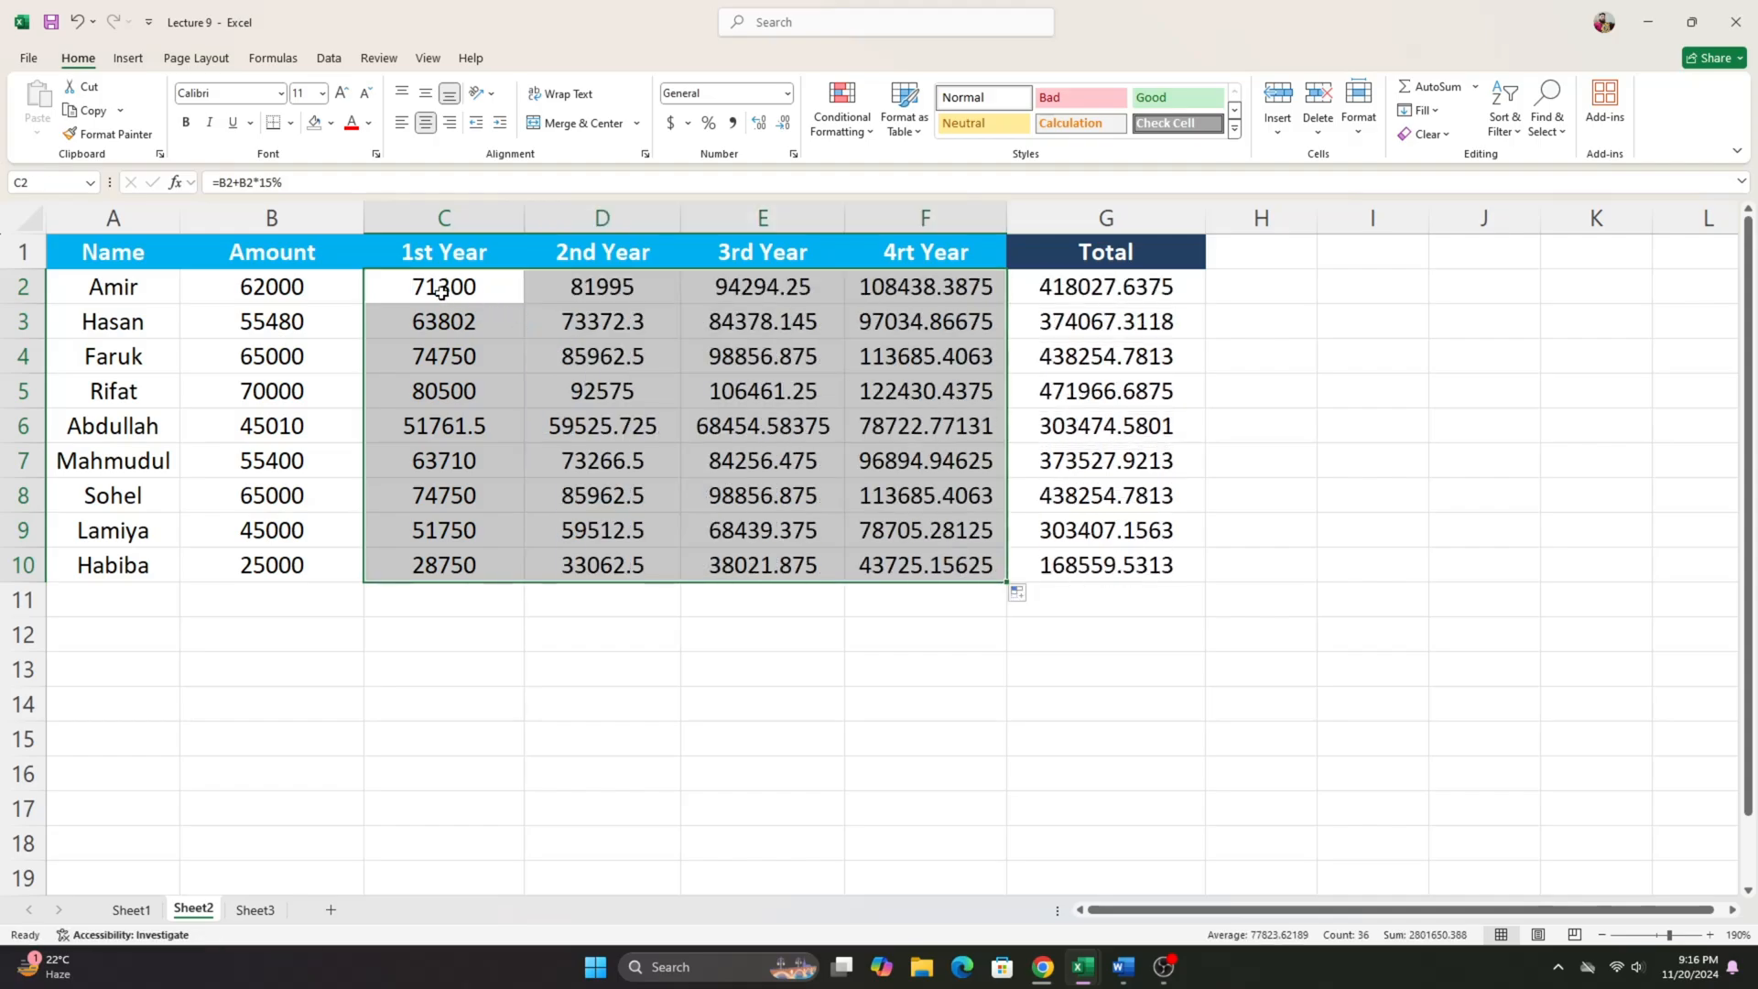
drag(441, 291, 933, 586)
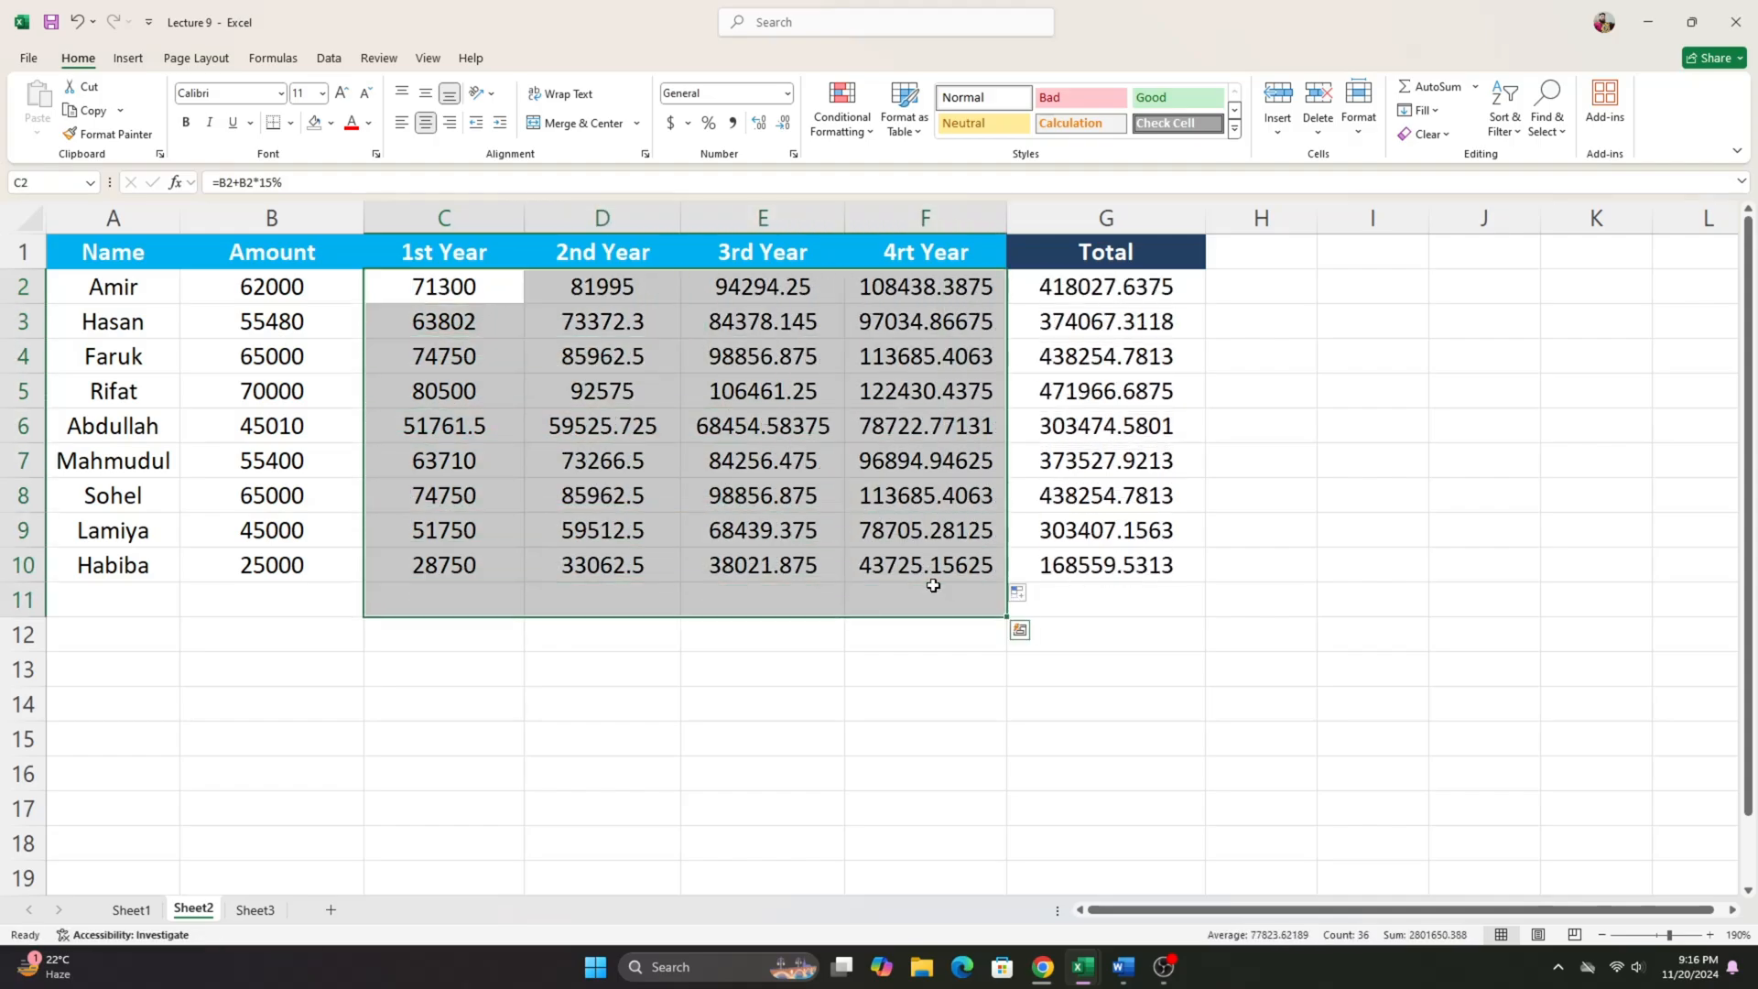
click(934, 575)
- Clear the Total values in G2:G10 and enter =SUM(C2:F2) in G2
drag(1052, 292, 1140, 567)
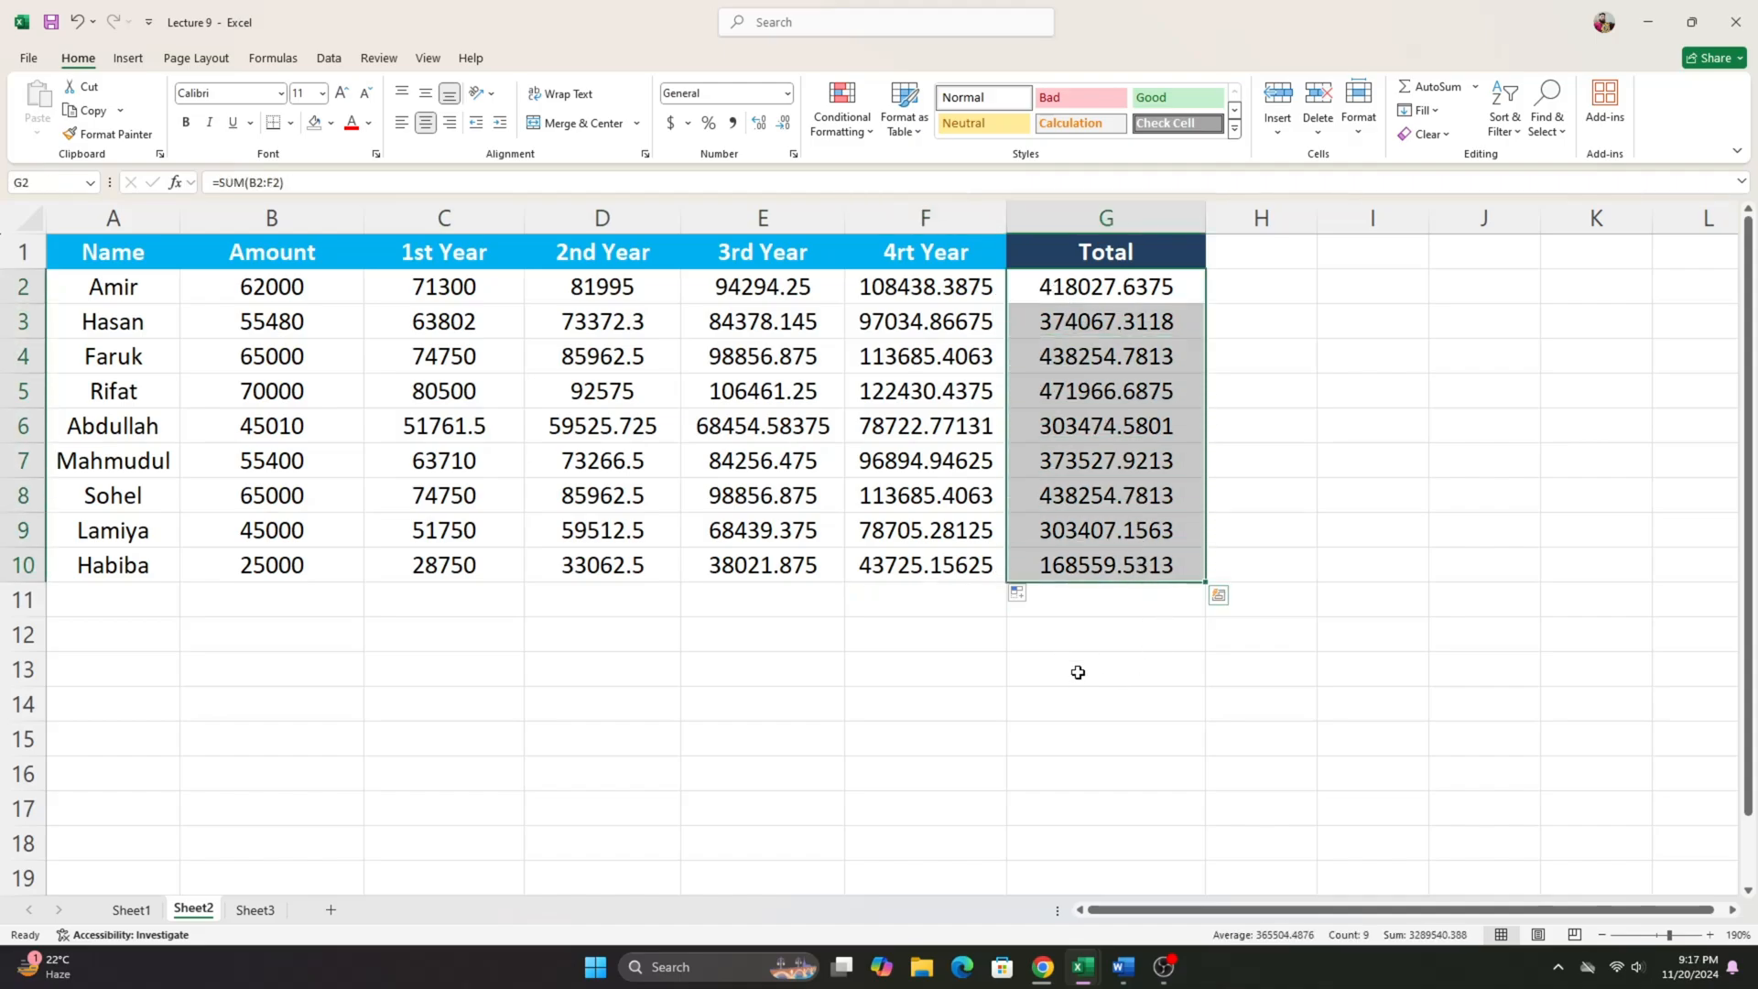
key(Delete)
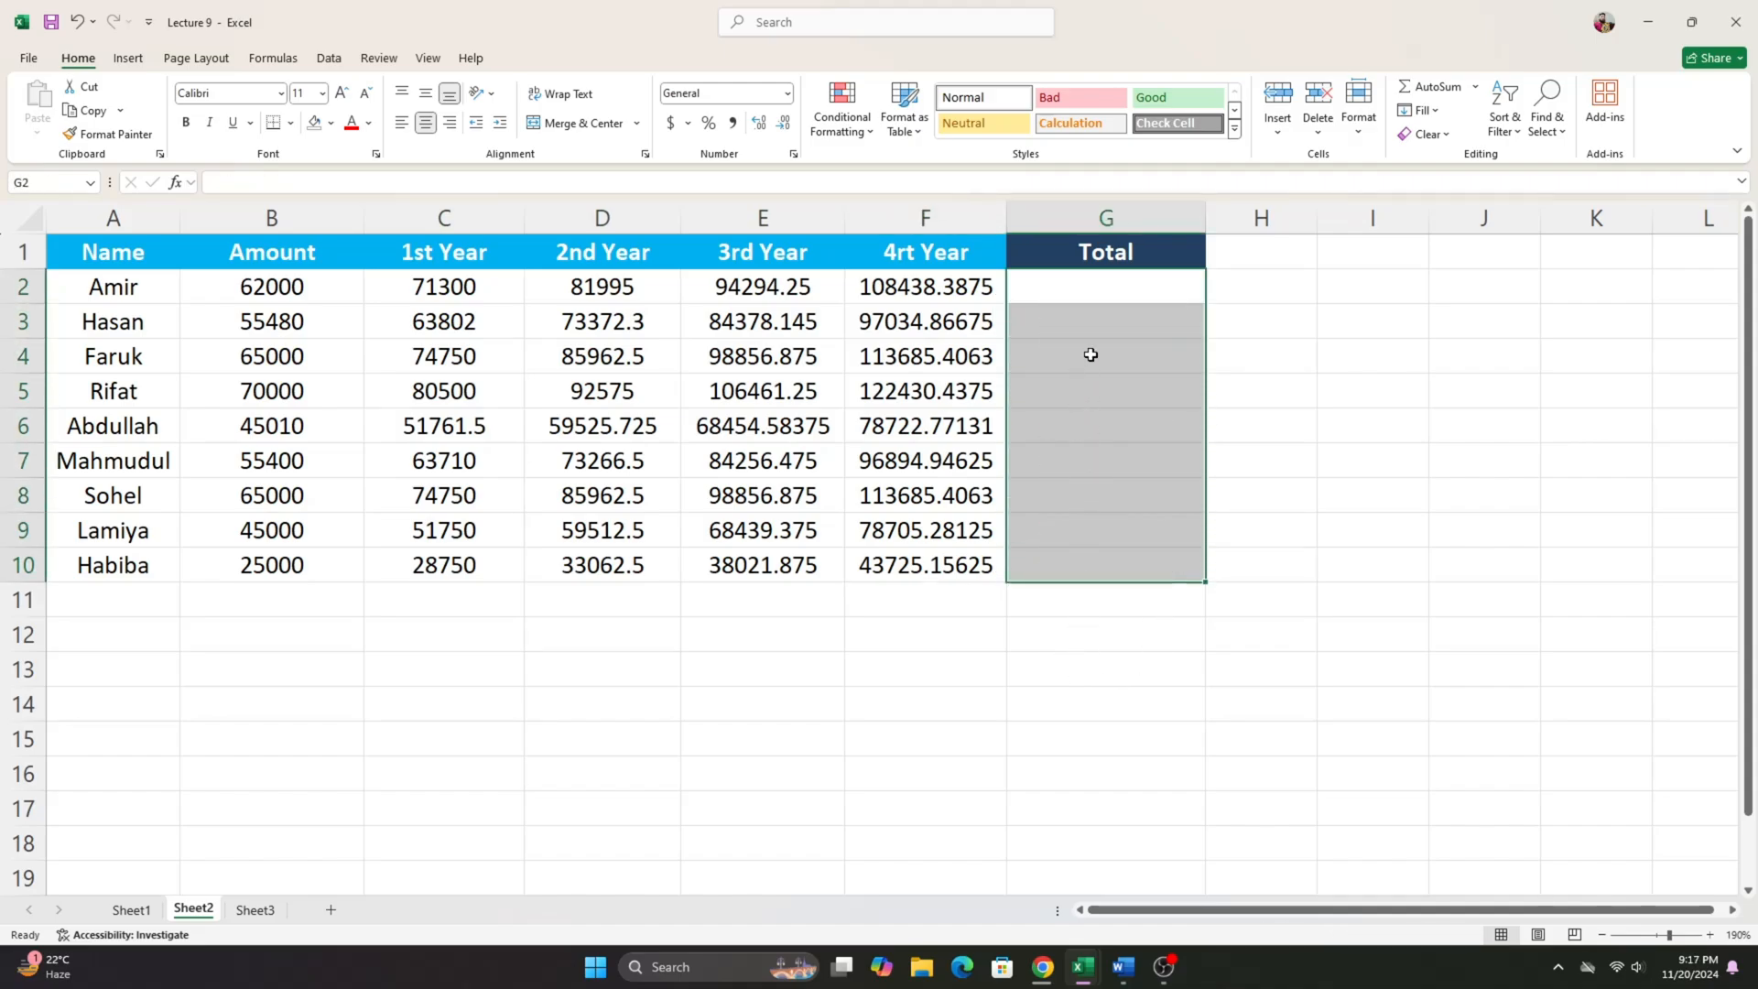
click(1094, 293)
text(=)
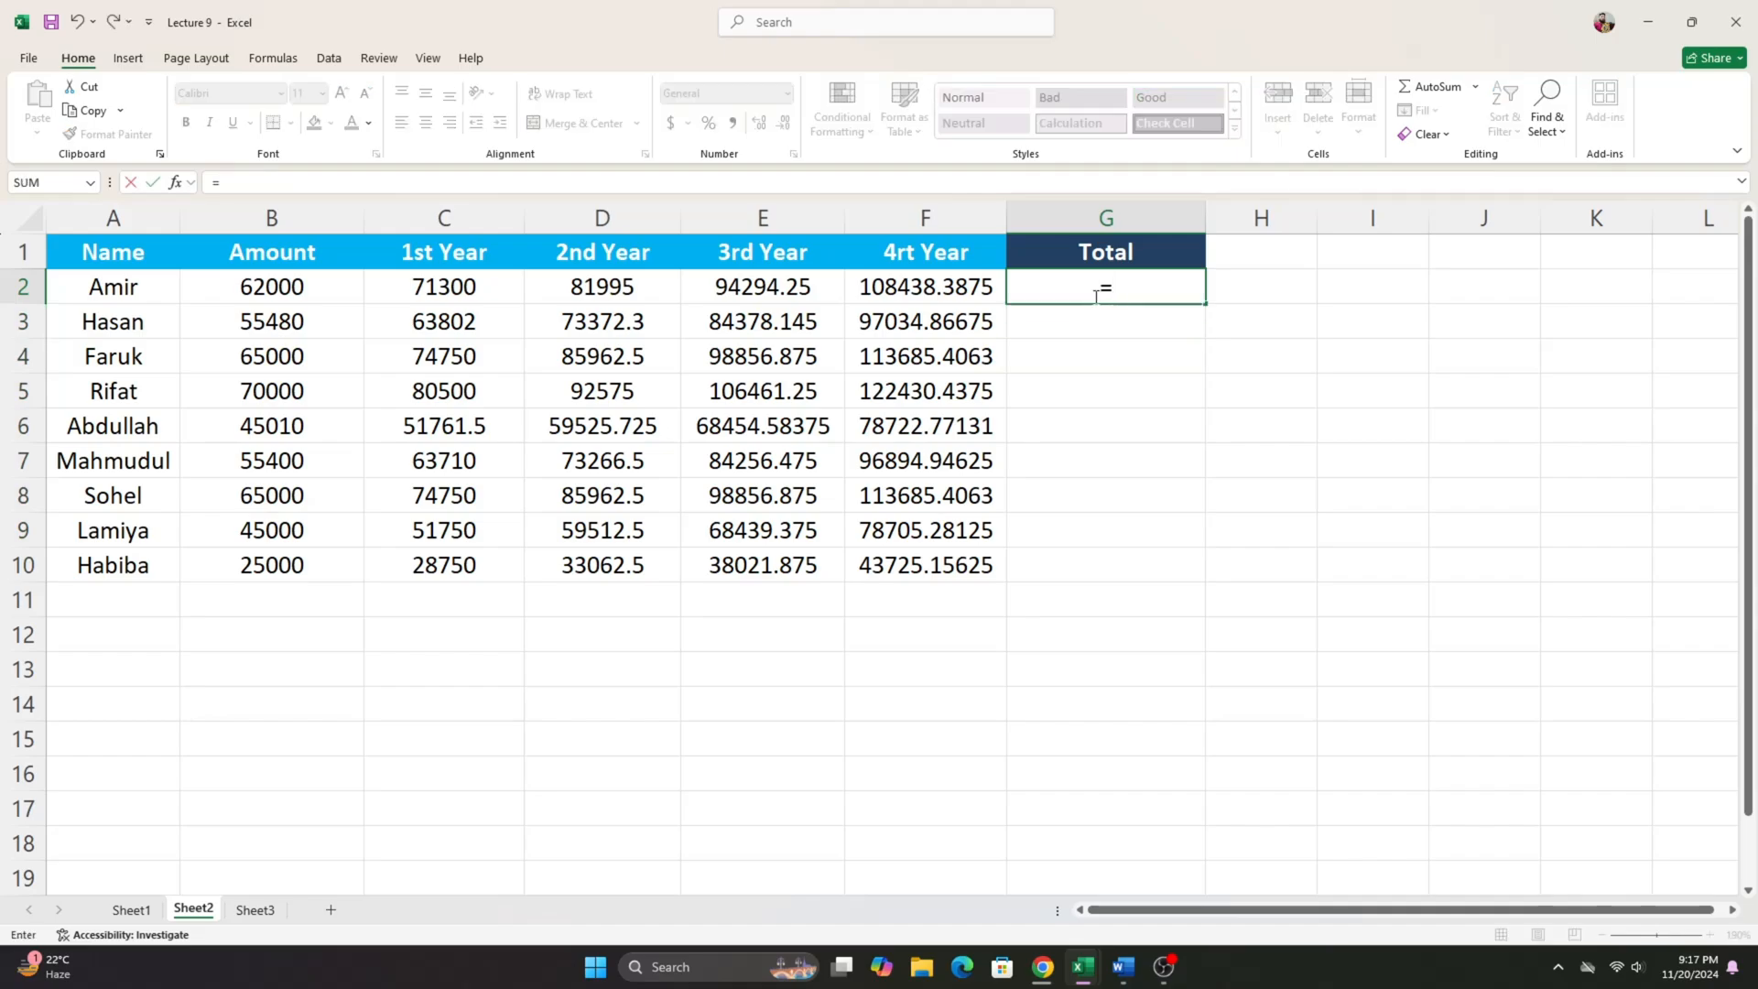
text(sum)
key(Tab)
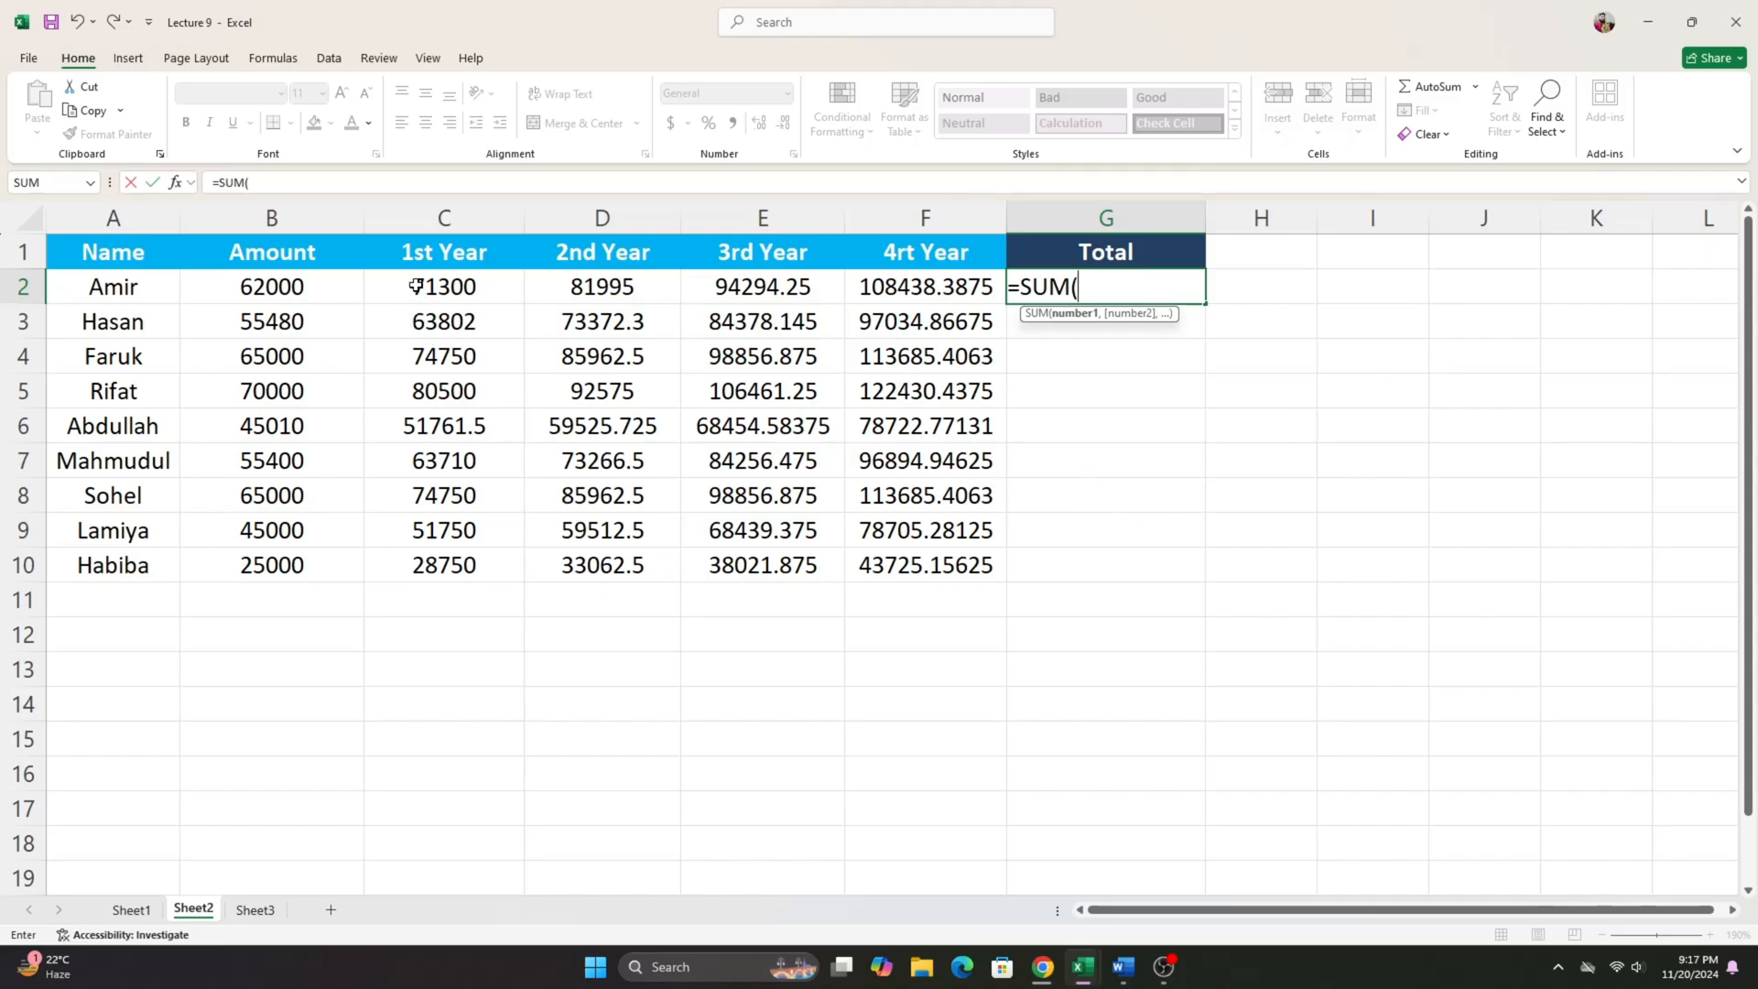
drag(426, 286, 926, 285)
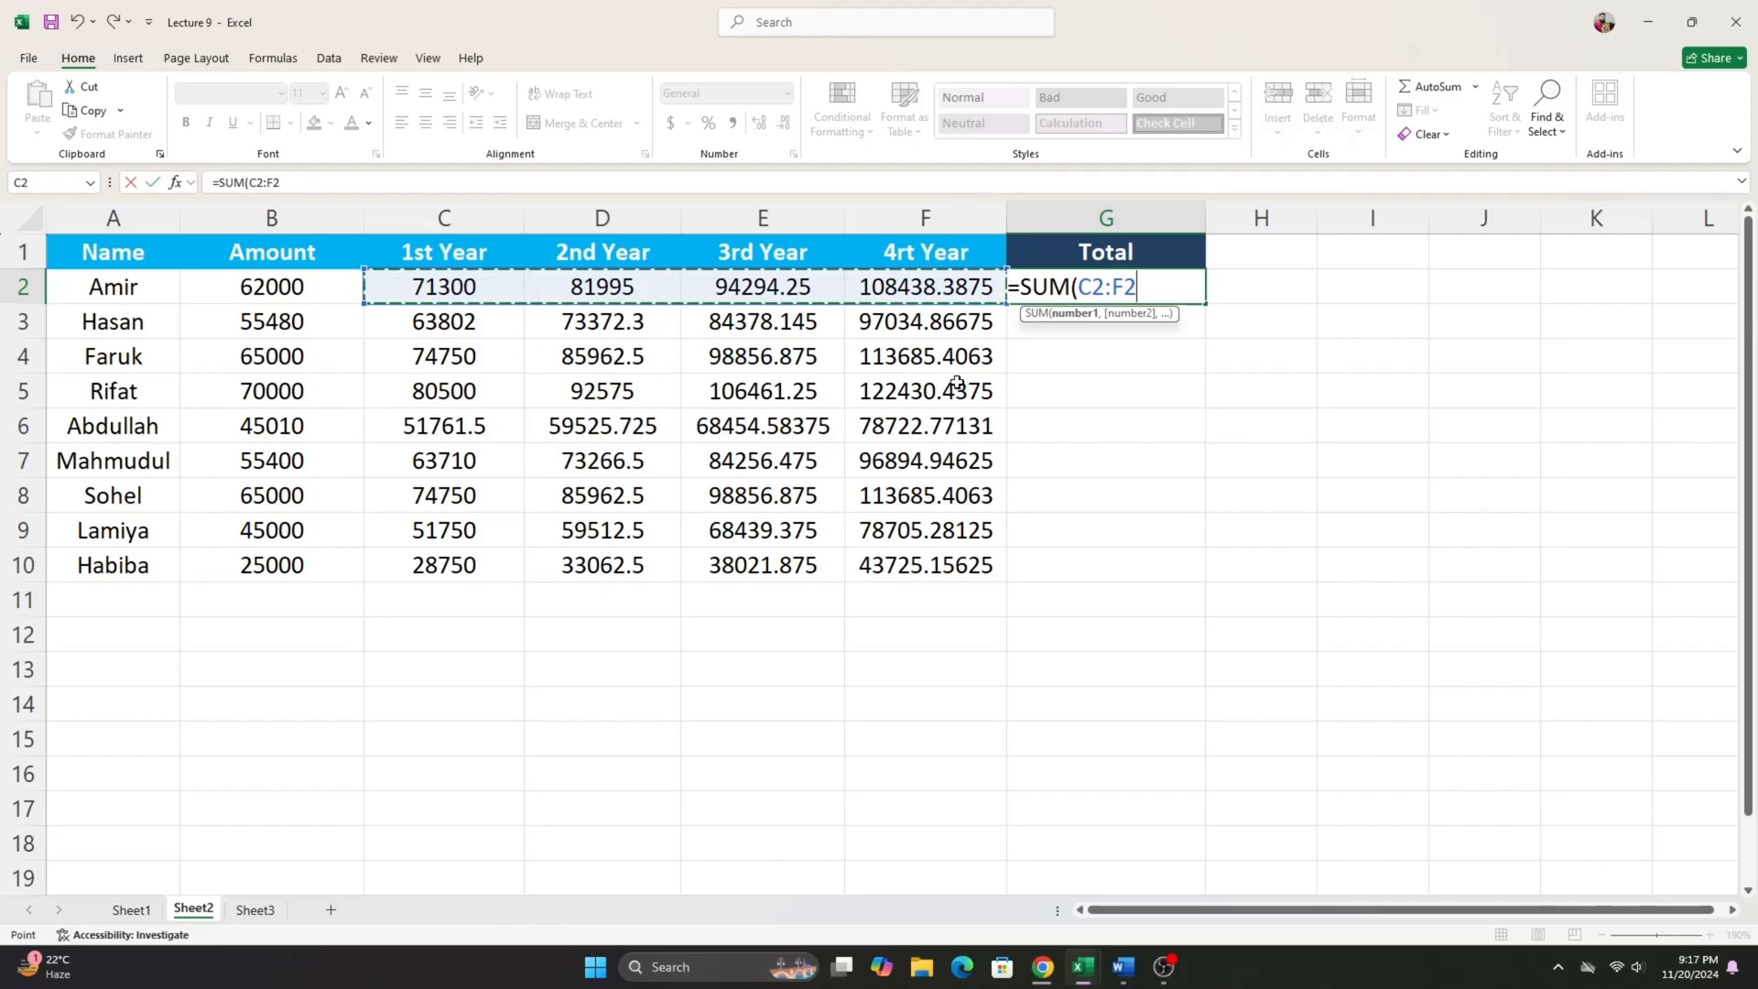
key(Return)
- Fill the Total formula from G2 down to G10, and deselect the column
click(1089, 291)
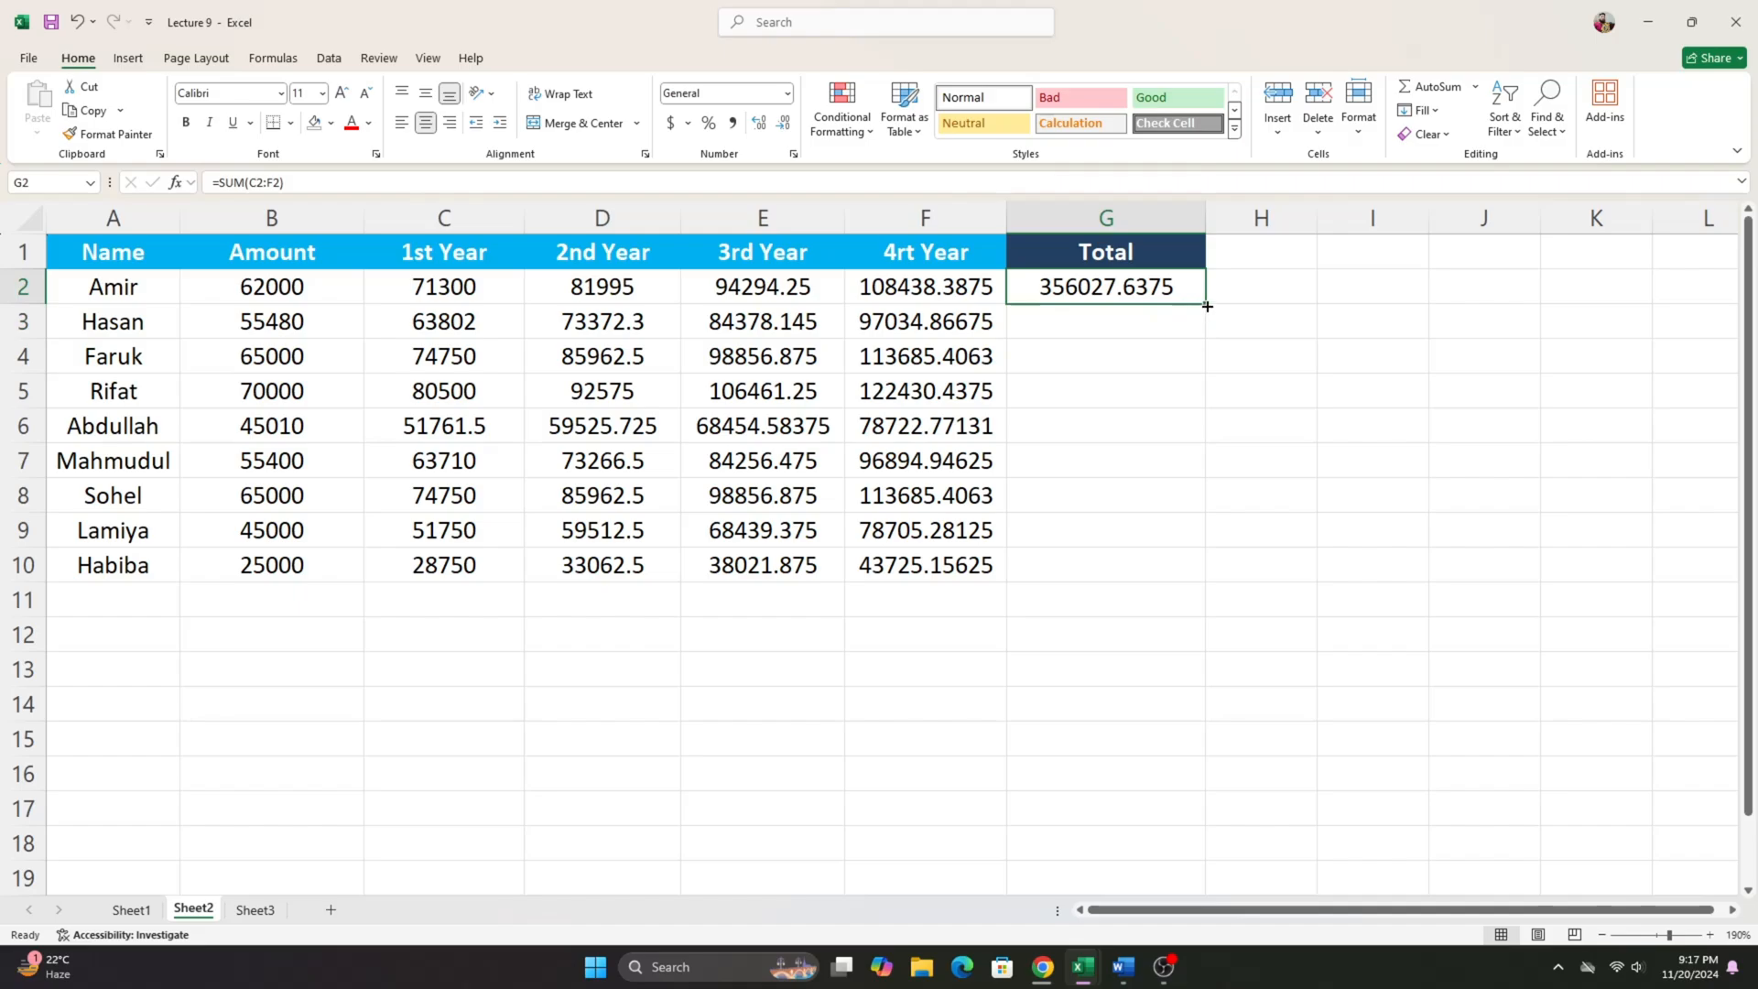
double_click(1206, 305)
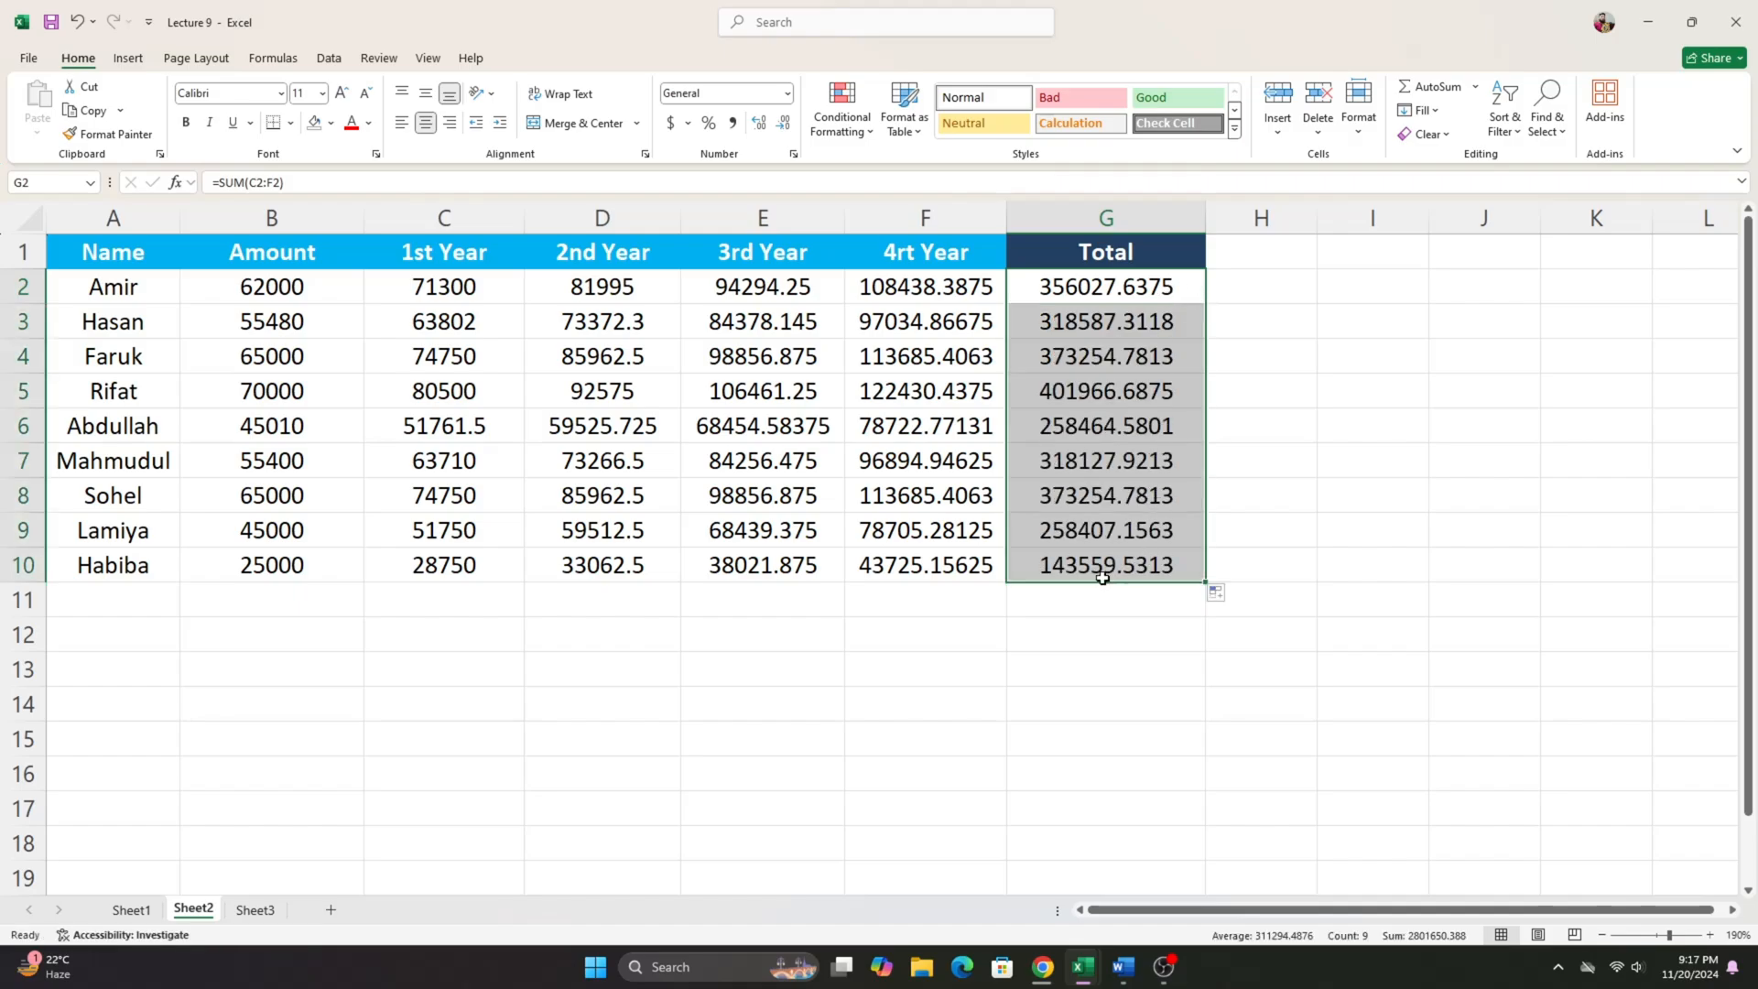
drag(1129, 291, 1159, 572)
click(584, 632)
drag(584, 631, 812, 687)
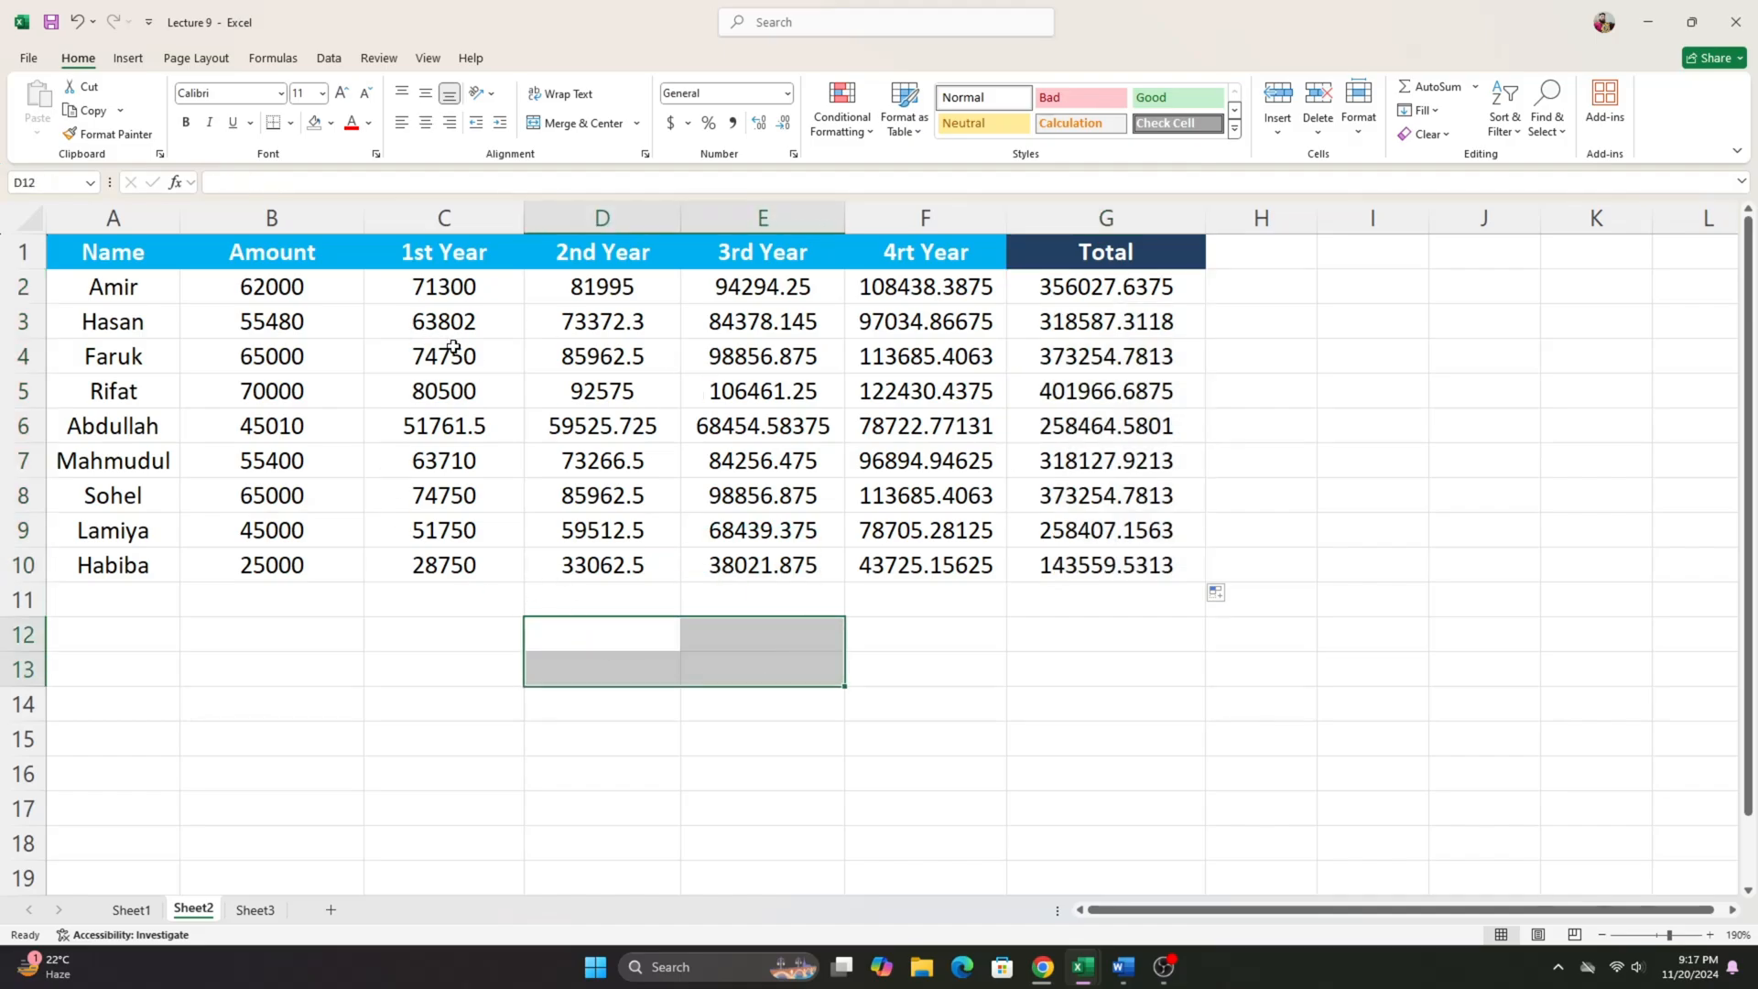
- Examine the 1st Year formula in C2 against the Amount in B2, and the four-year block C2:F10
click(458, 288)
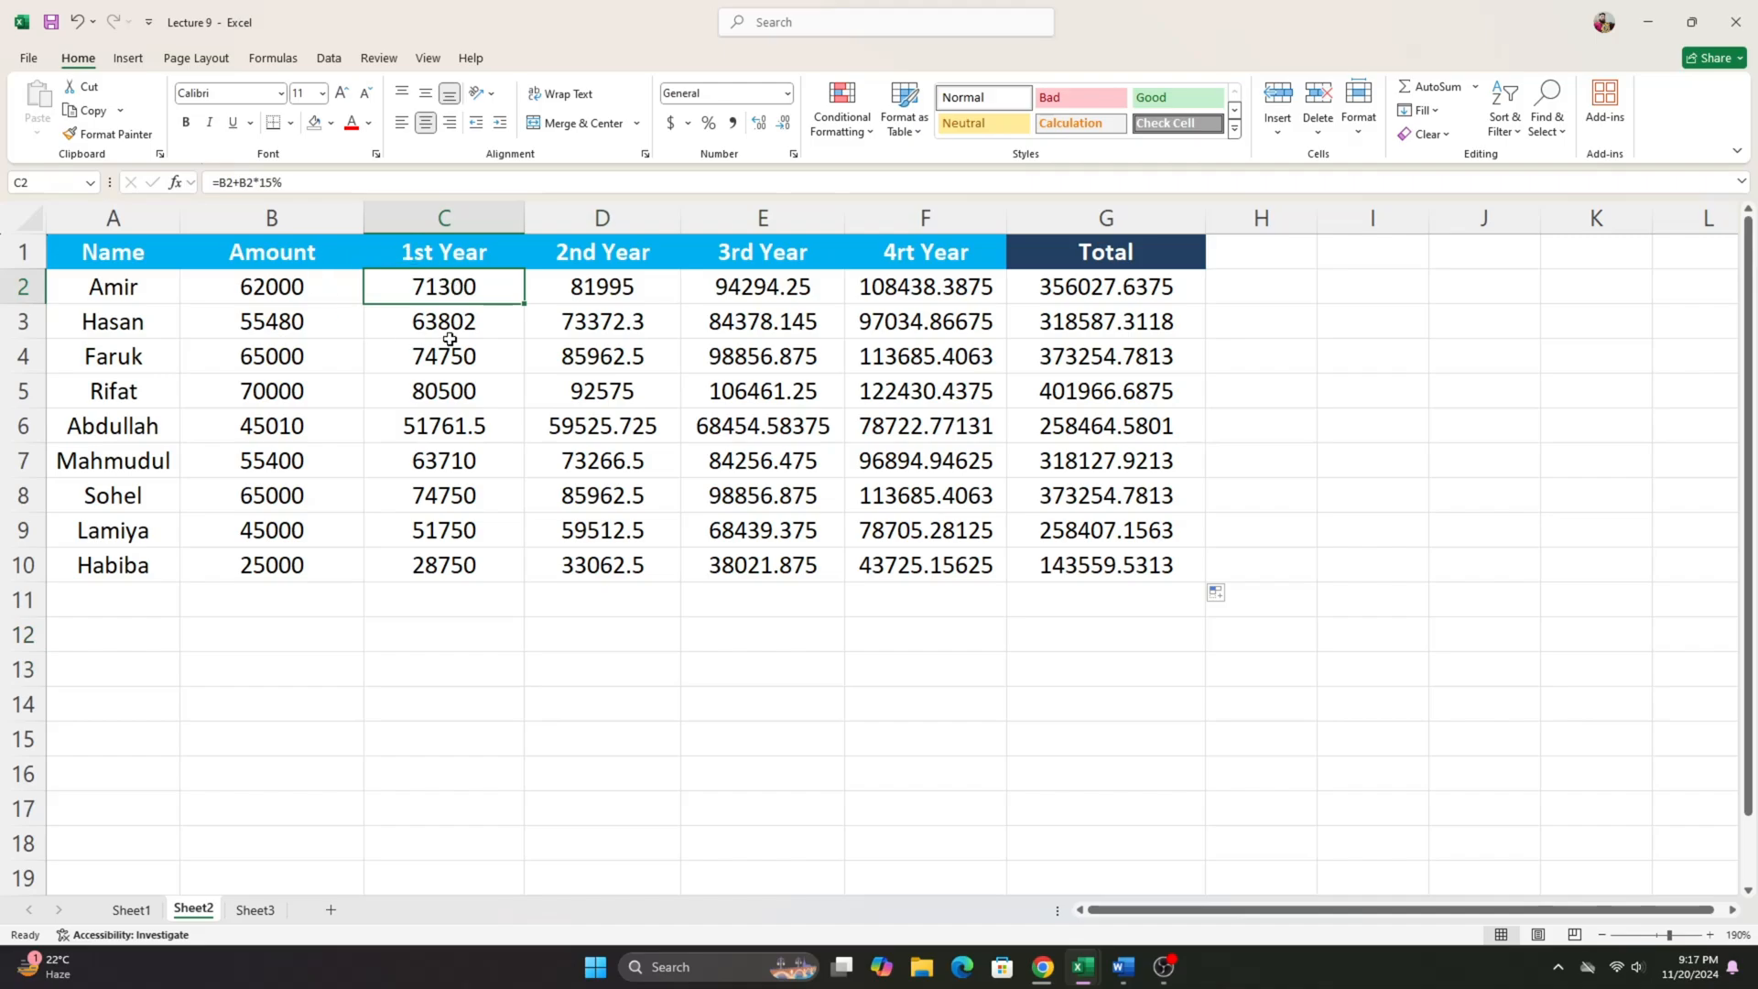
click(310, 292)
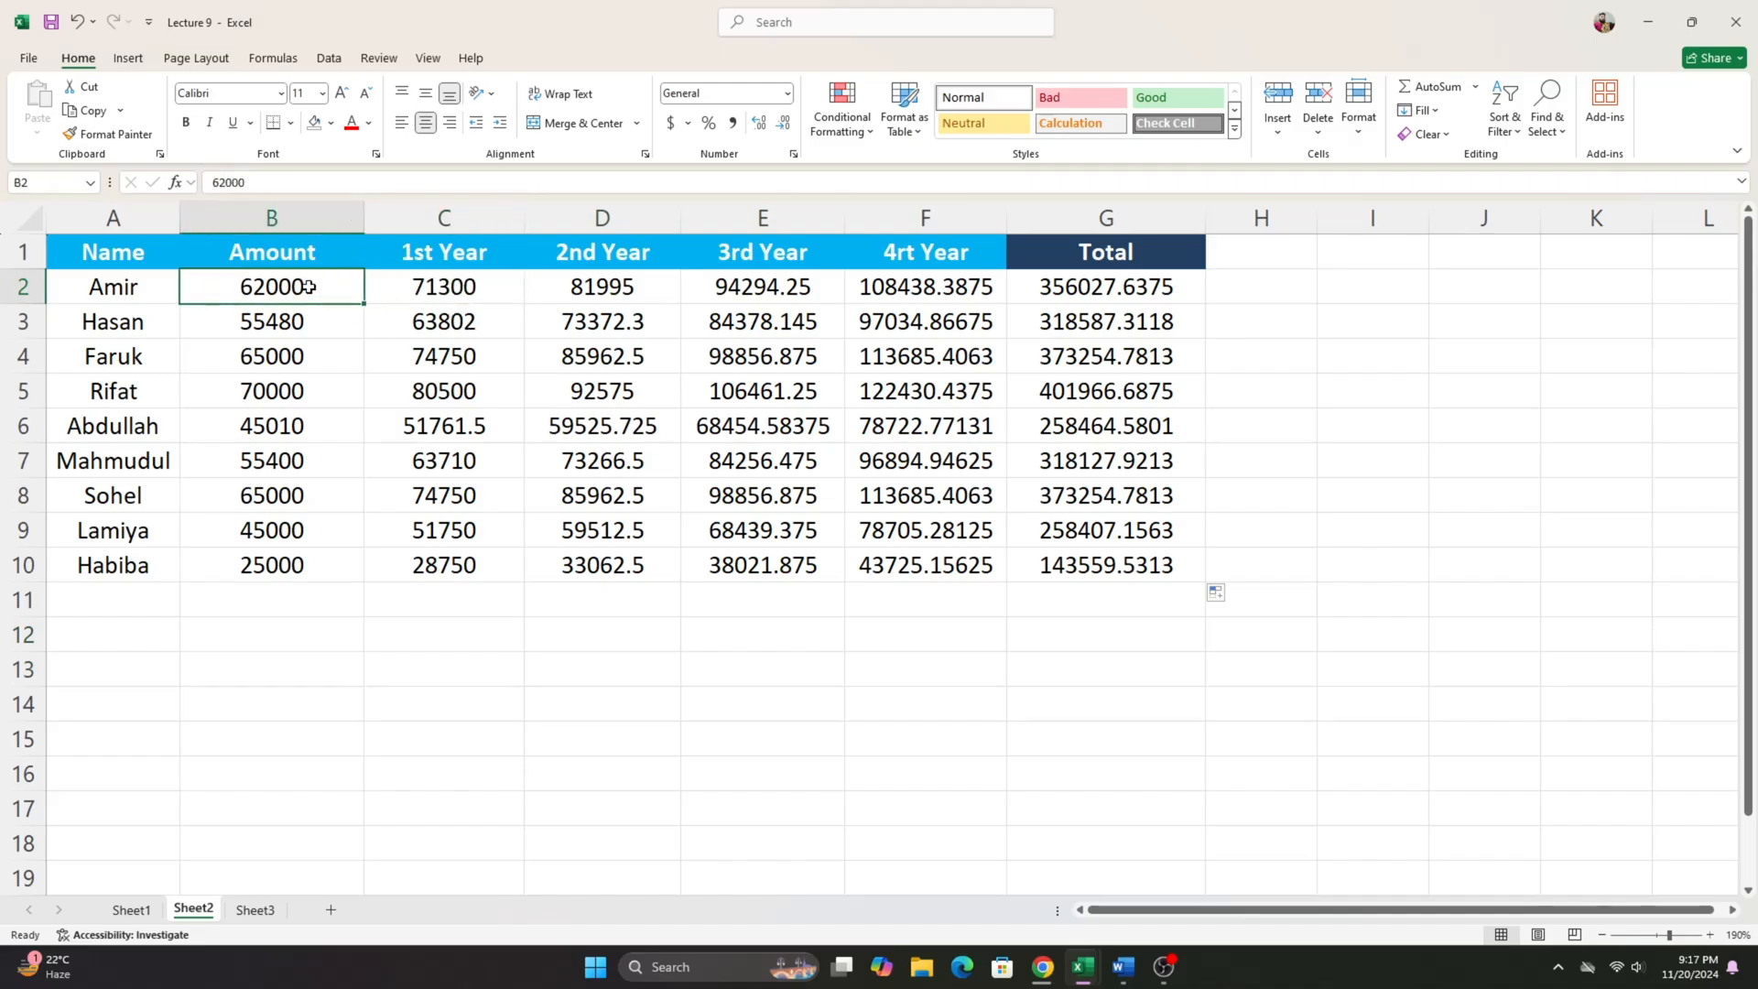
click(492, 303)
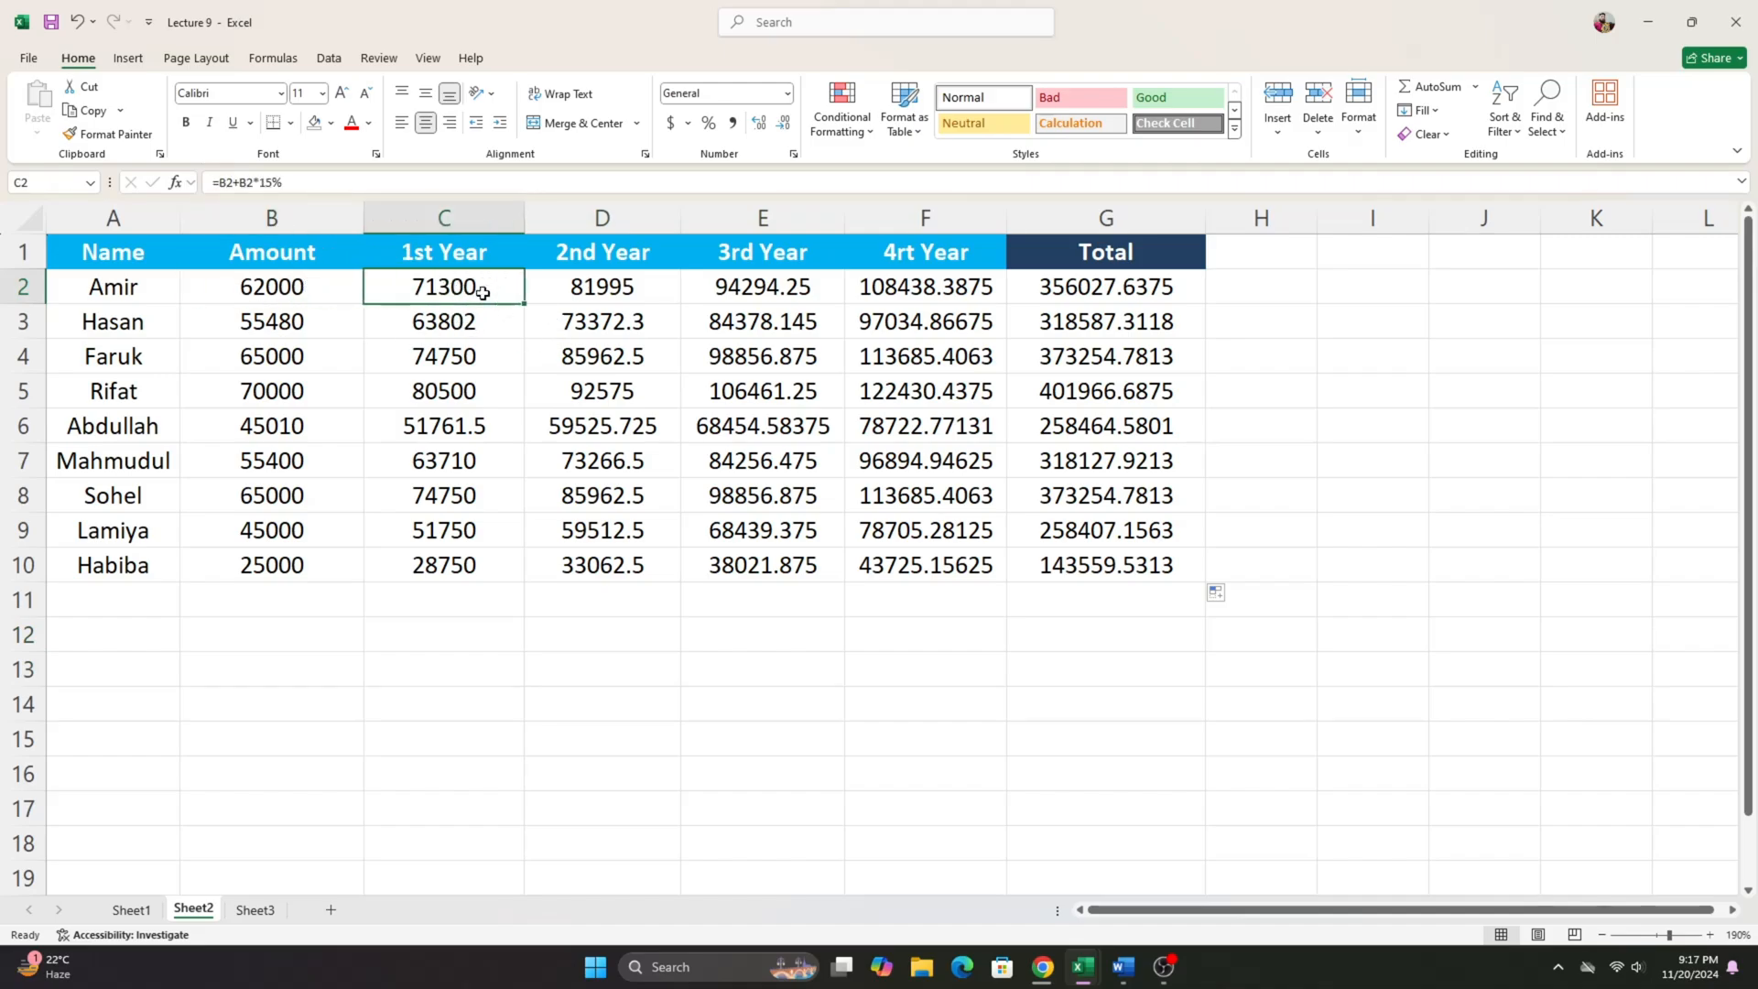
click(302, 300)
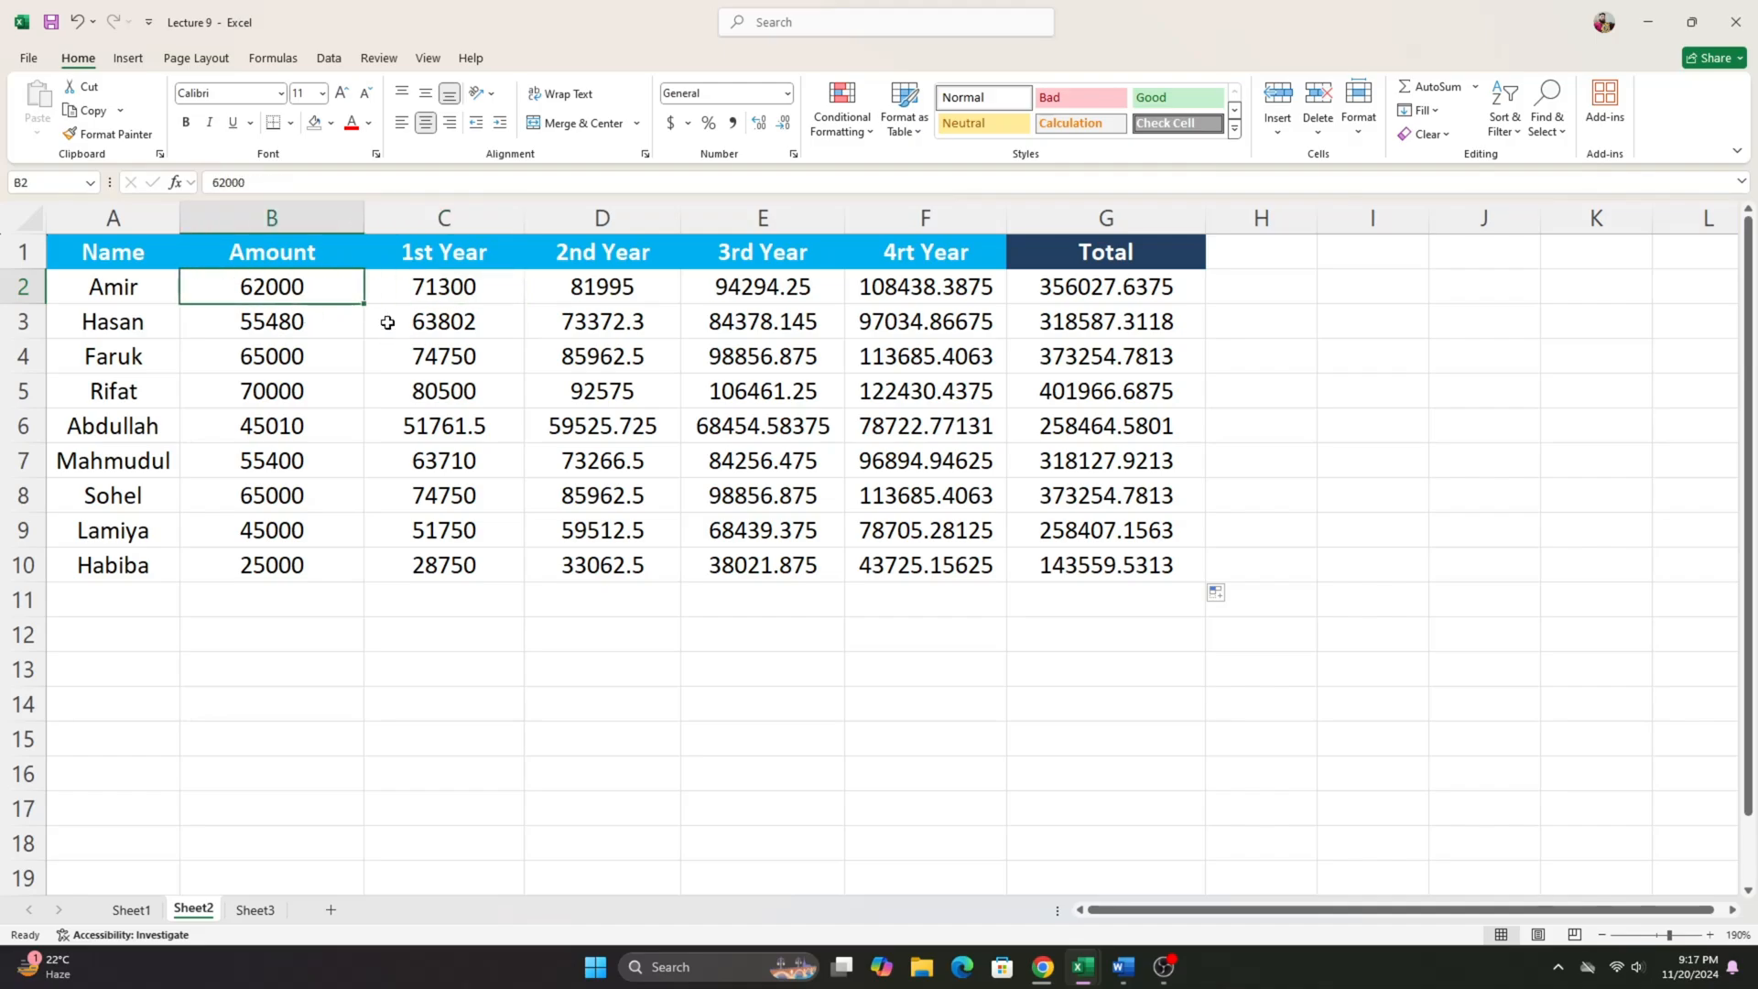
click(463, 297)
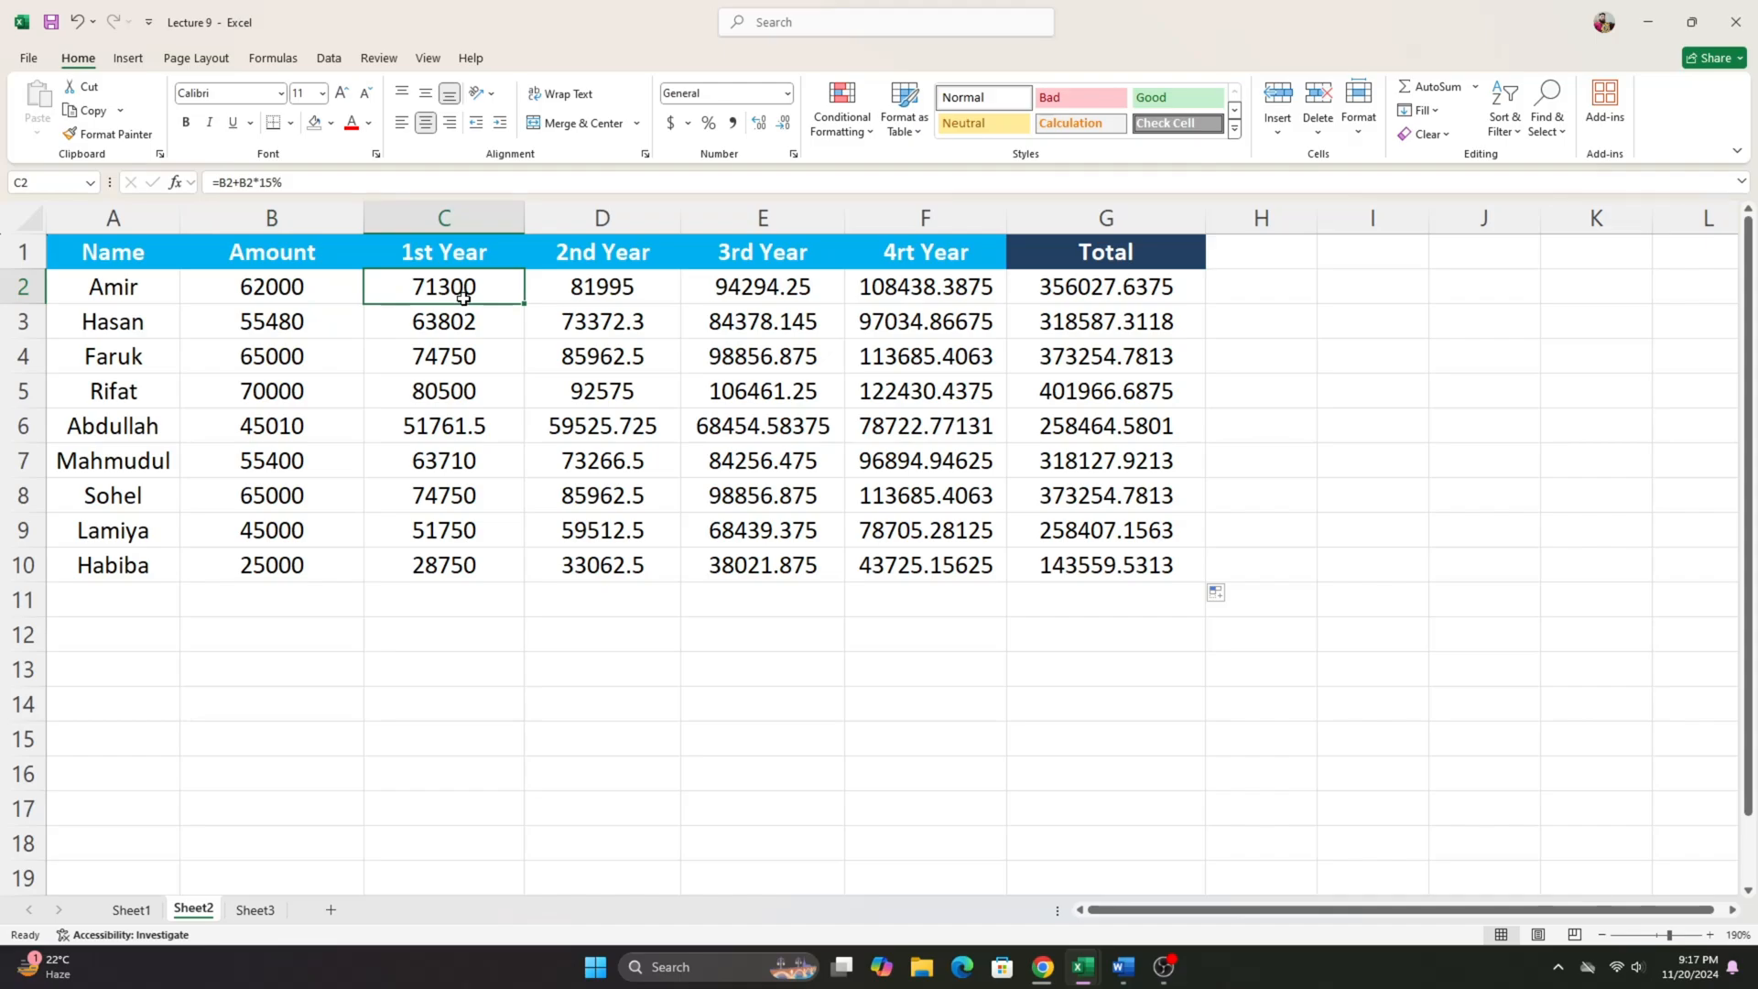
drag(459, 287, 957, 564)
drag(441, 277, 924, 562)
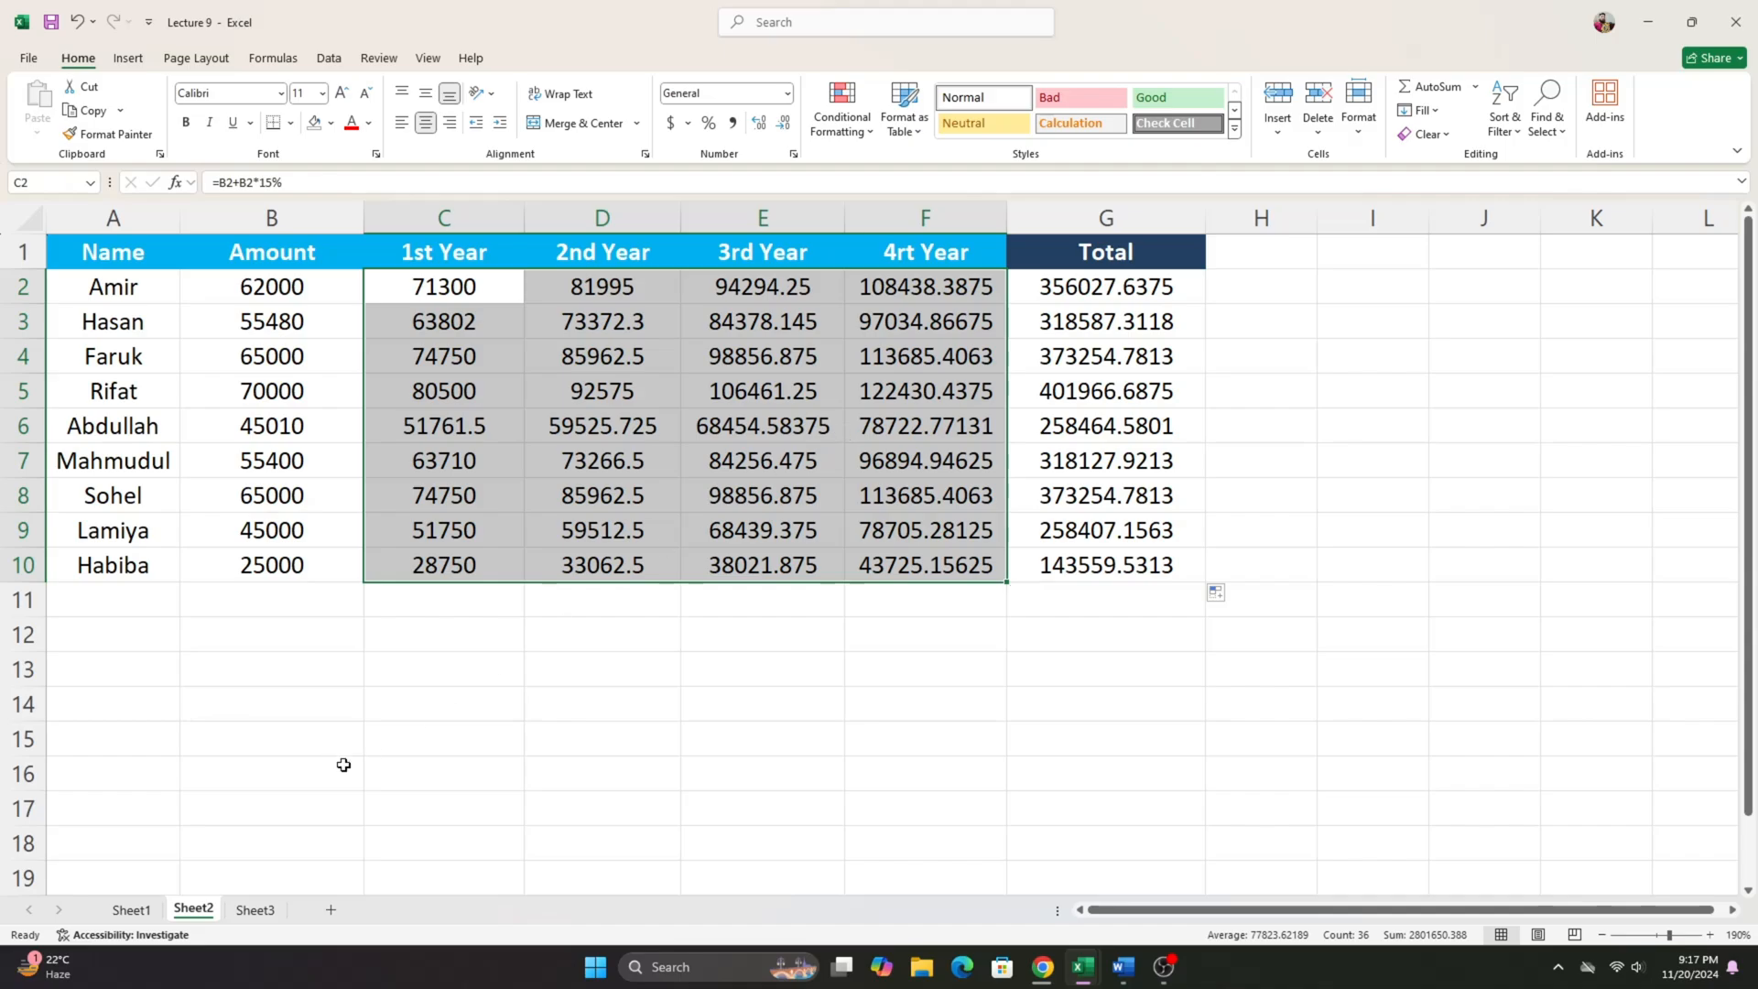
click(906, 631)
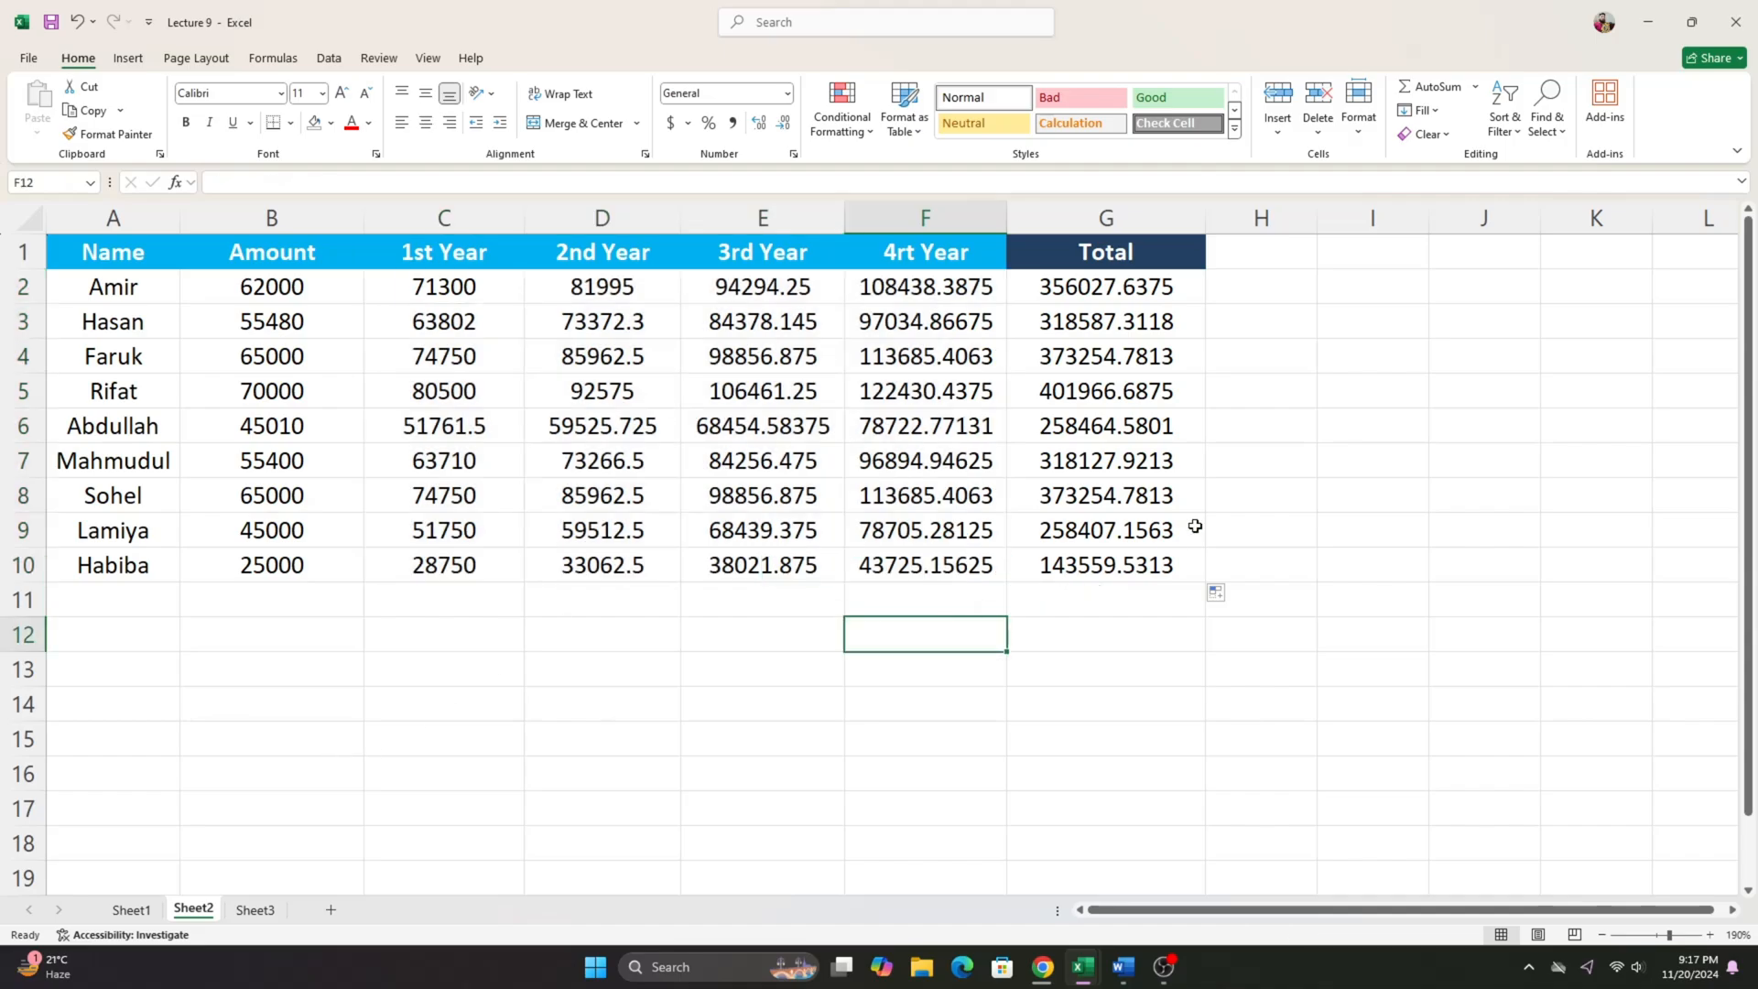
click(1239, 278)
- Switch to the Lecture 10 workbook and look over the salary table's B2:E10 range on Sheet1
mouse_move(1088, 973)
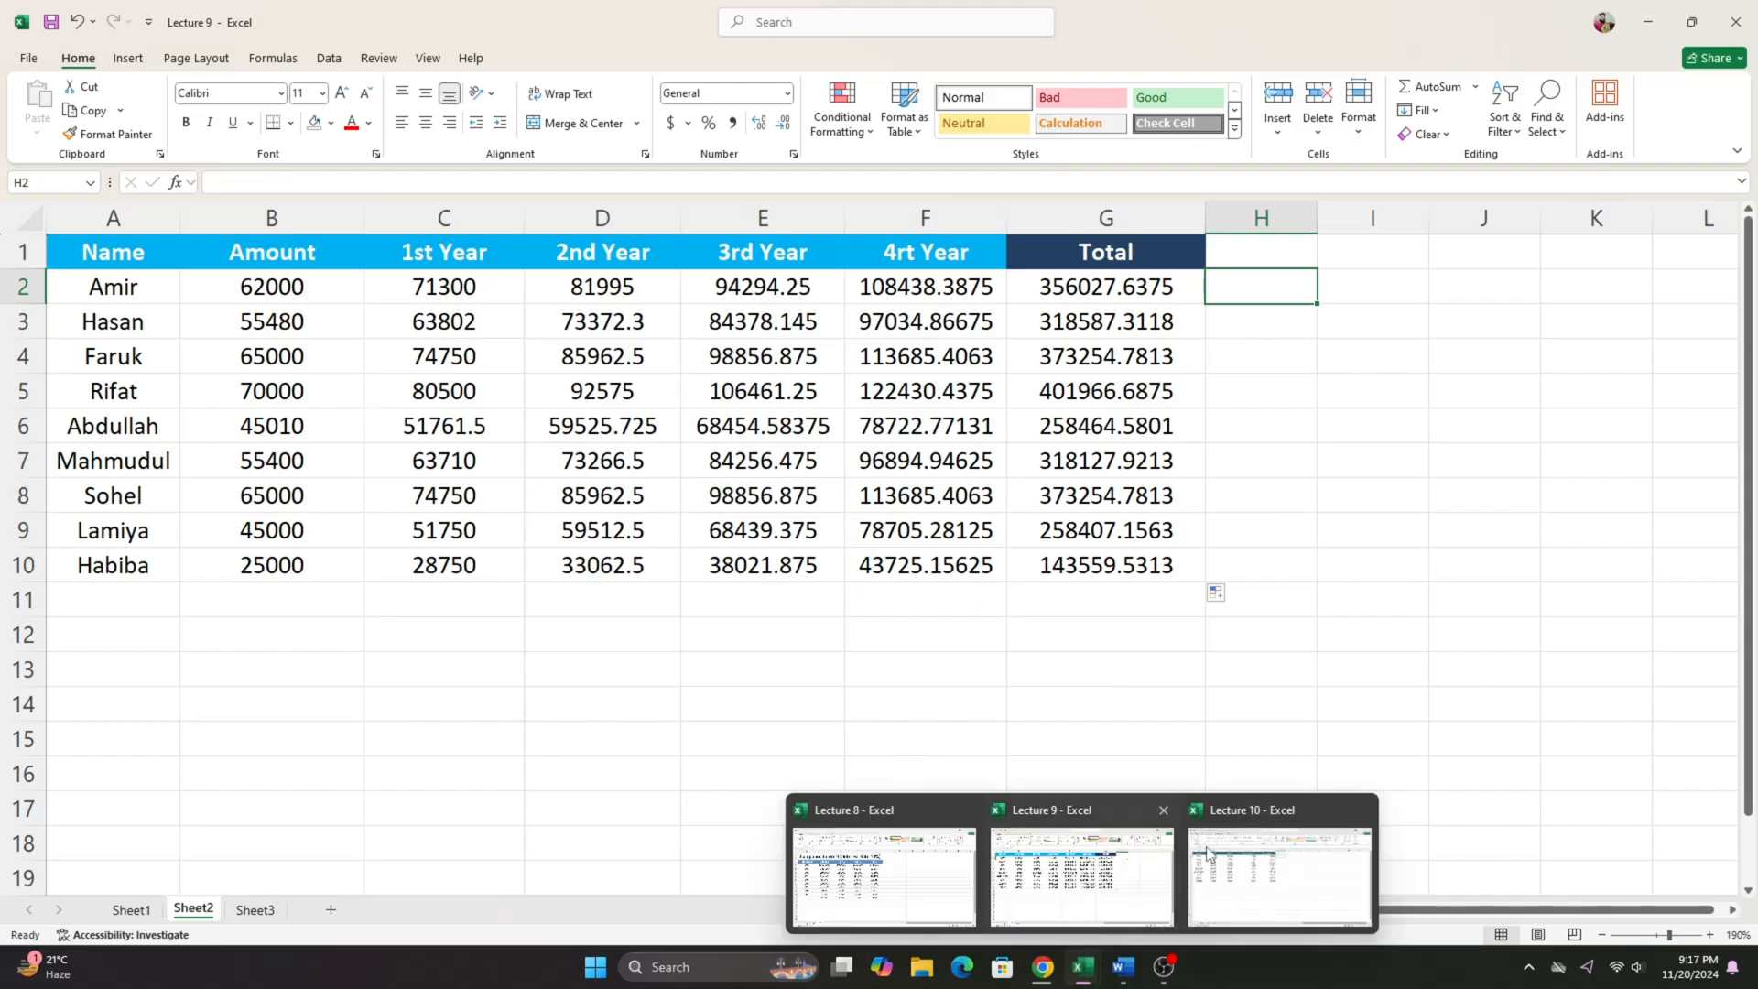
click(1267, 847)
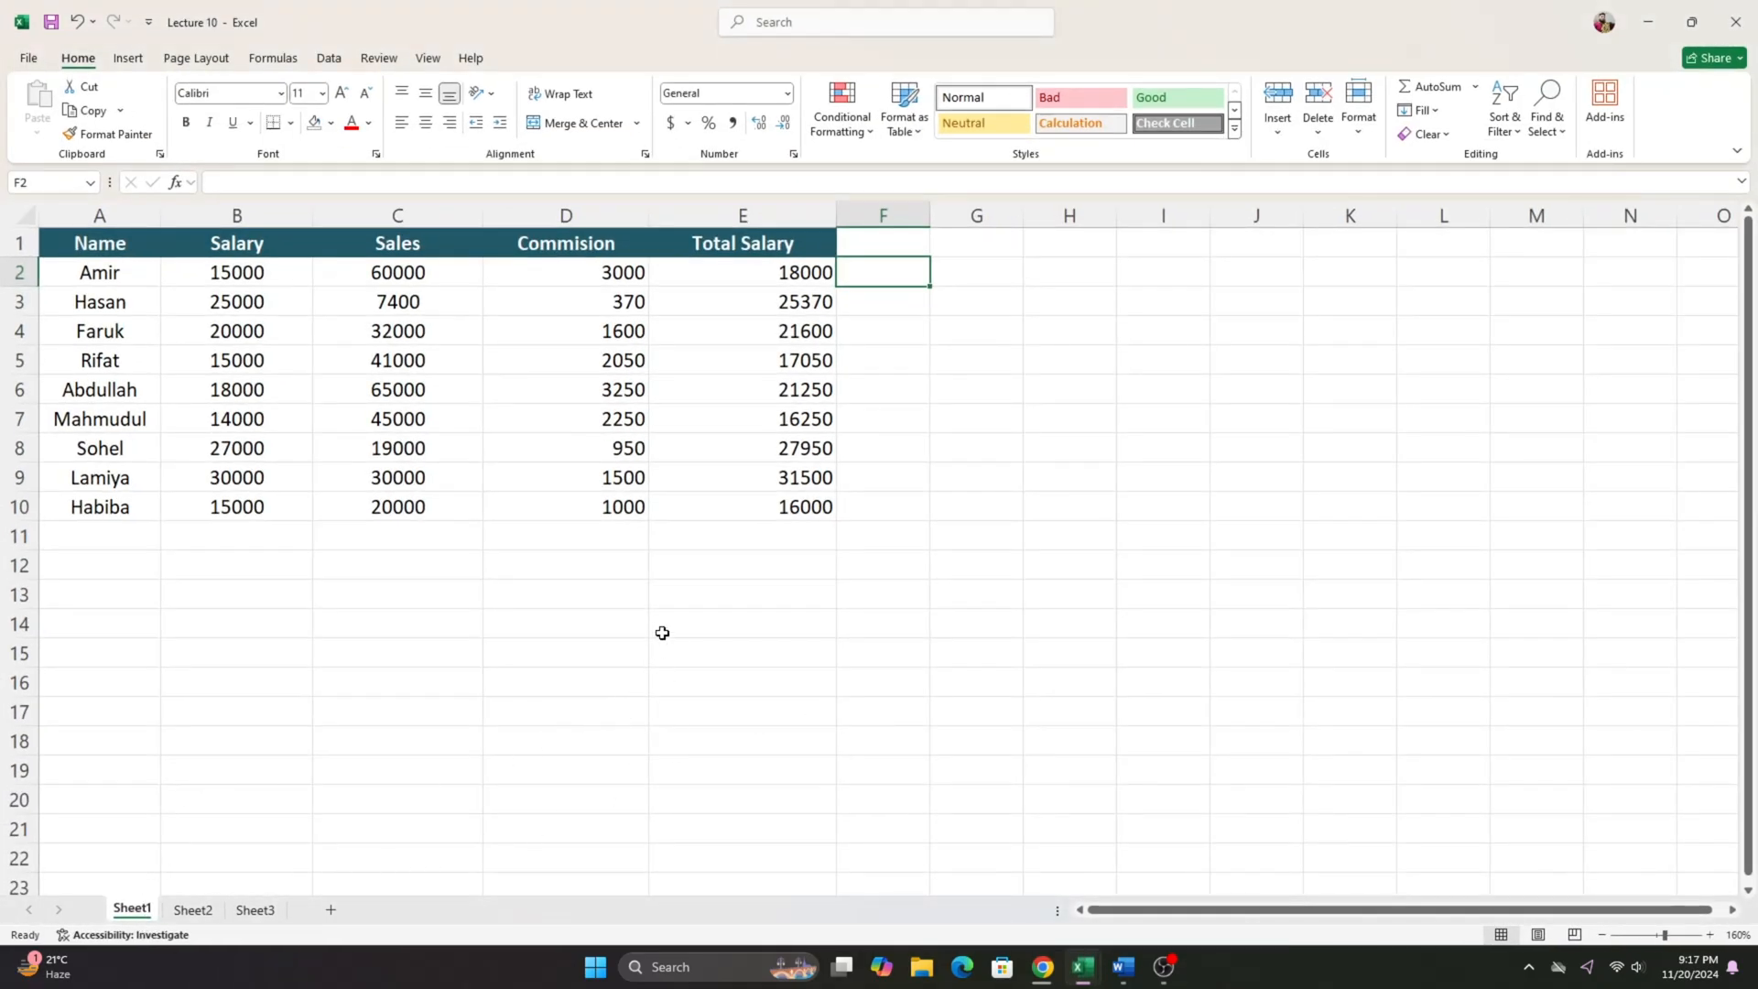
drag(259, 274, 757, 508)
click(736, 563)
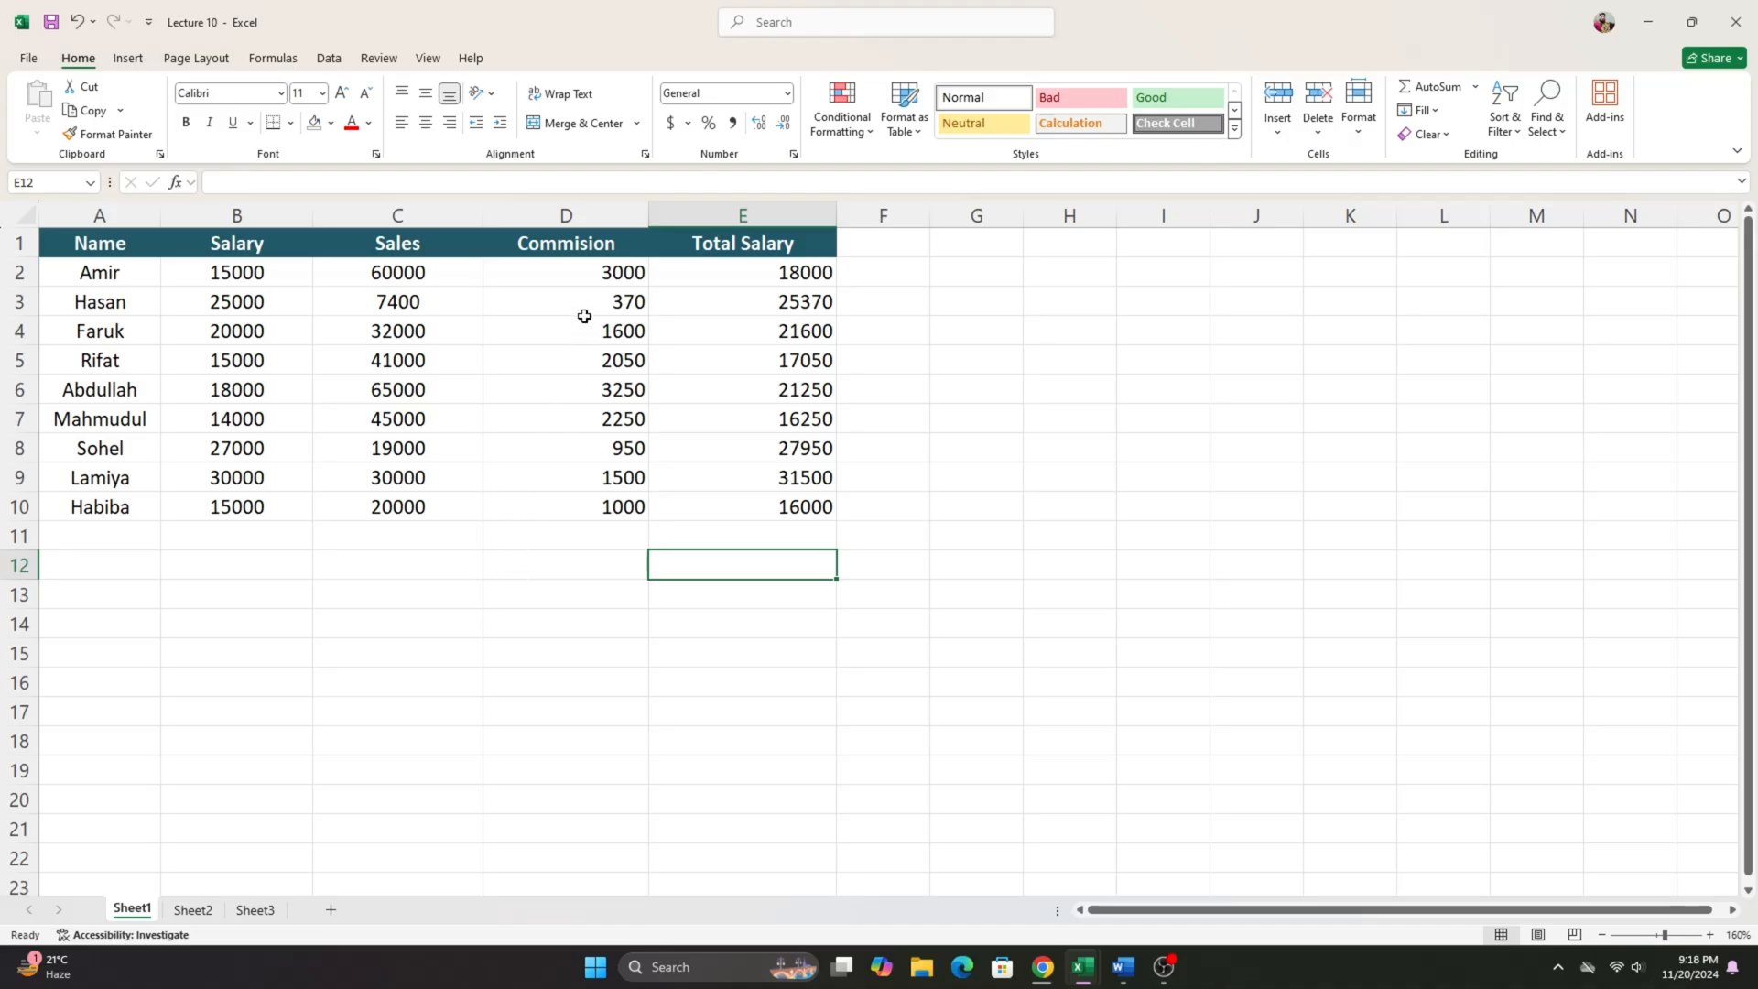
- Clear the Commision values in D2:D10 and the Total Salary values in E2:E10
drag(596, 279, 633, 522)
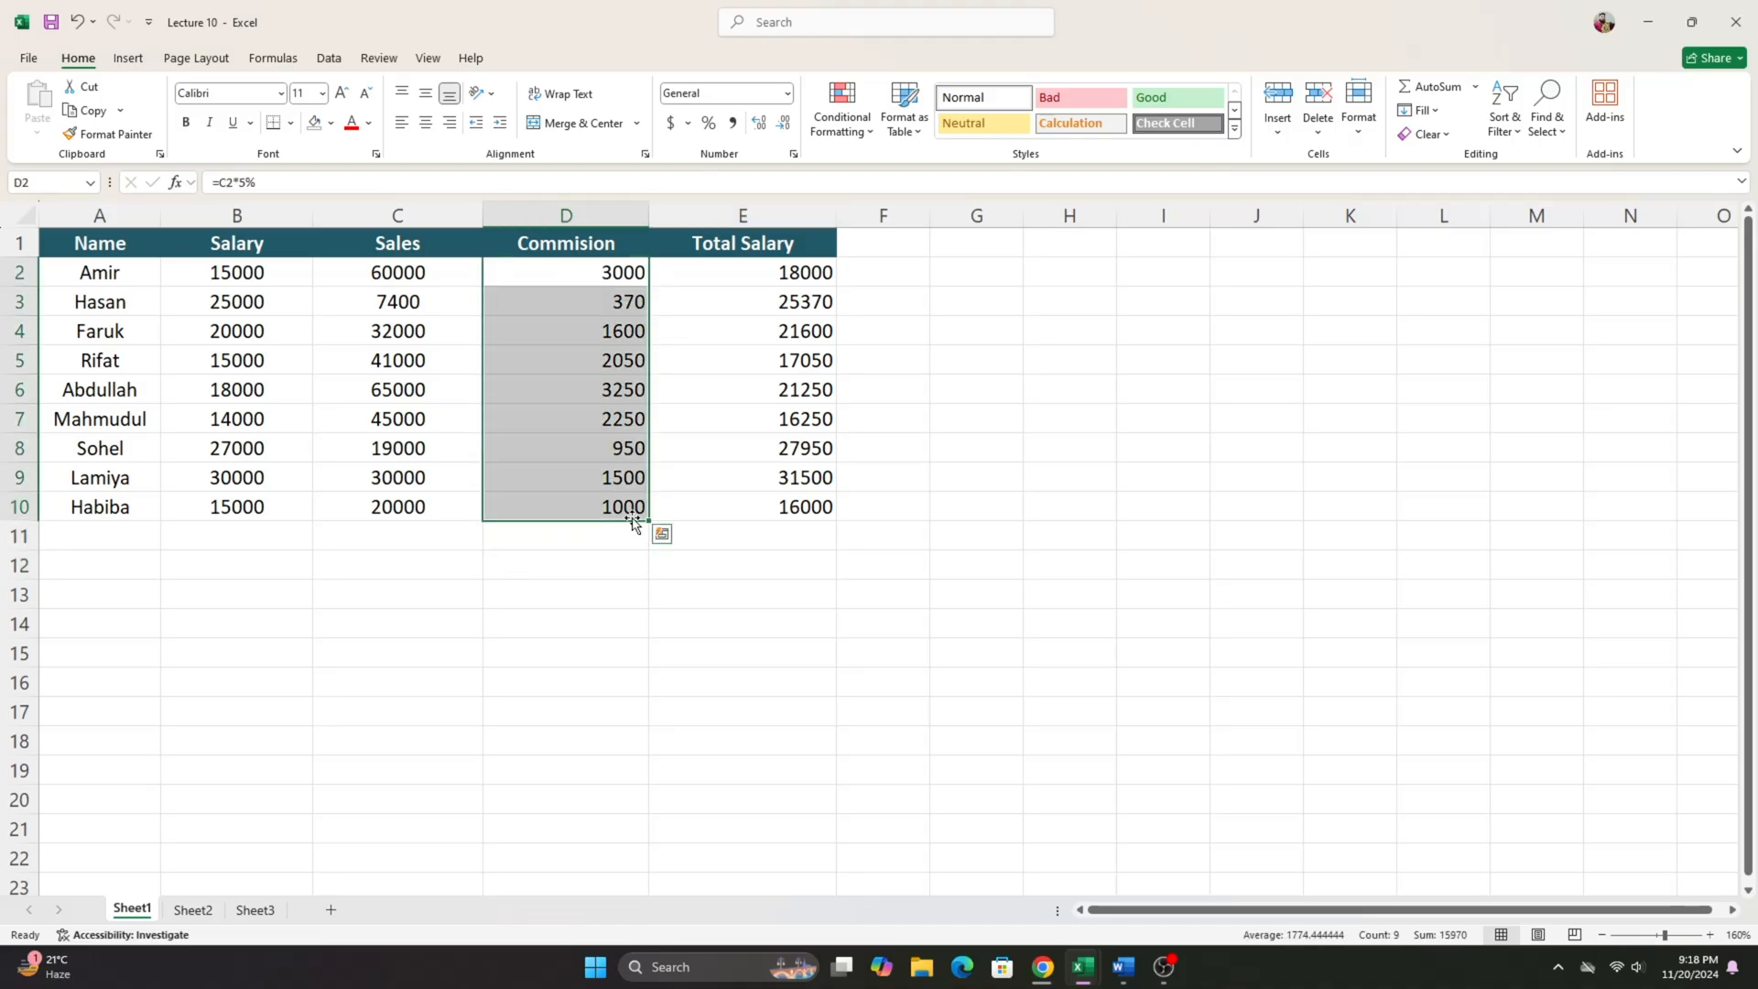
key(Delete)
drag(778, 272, 823, 503)
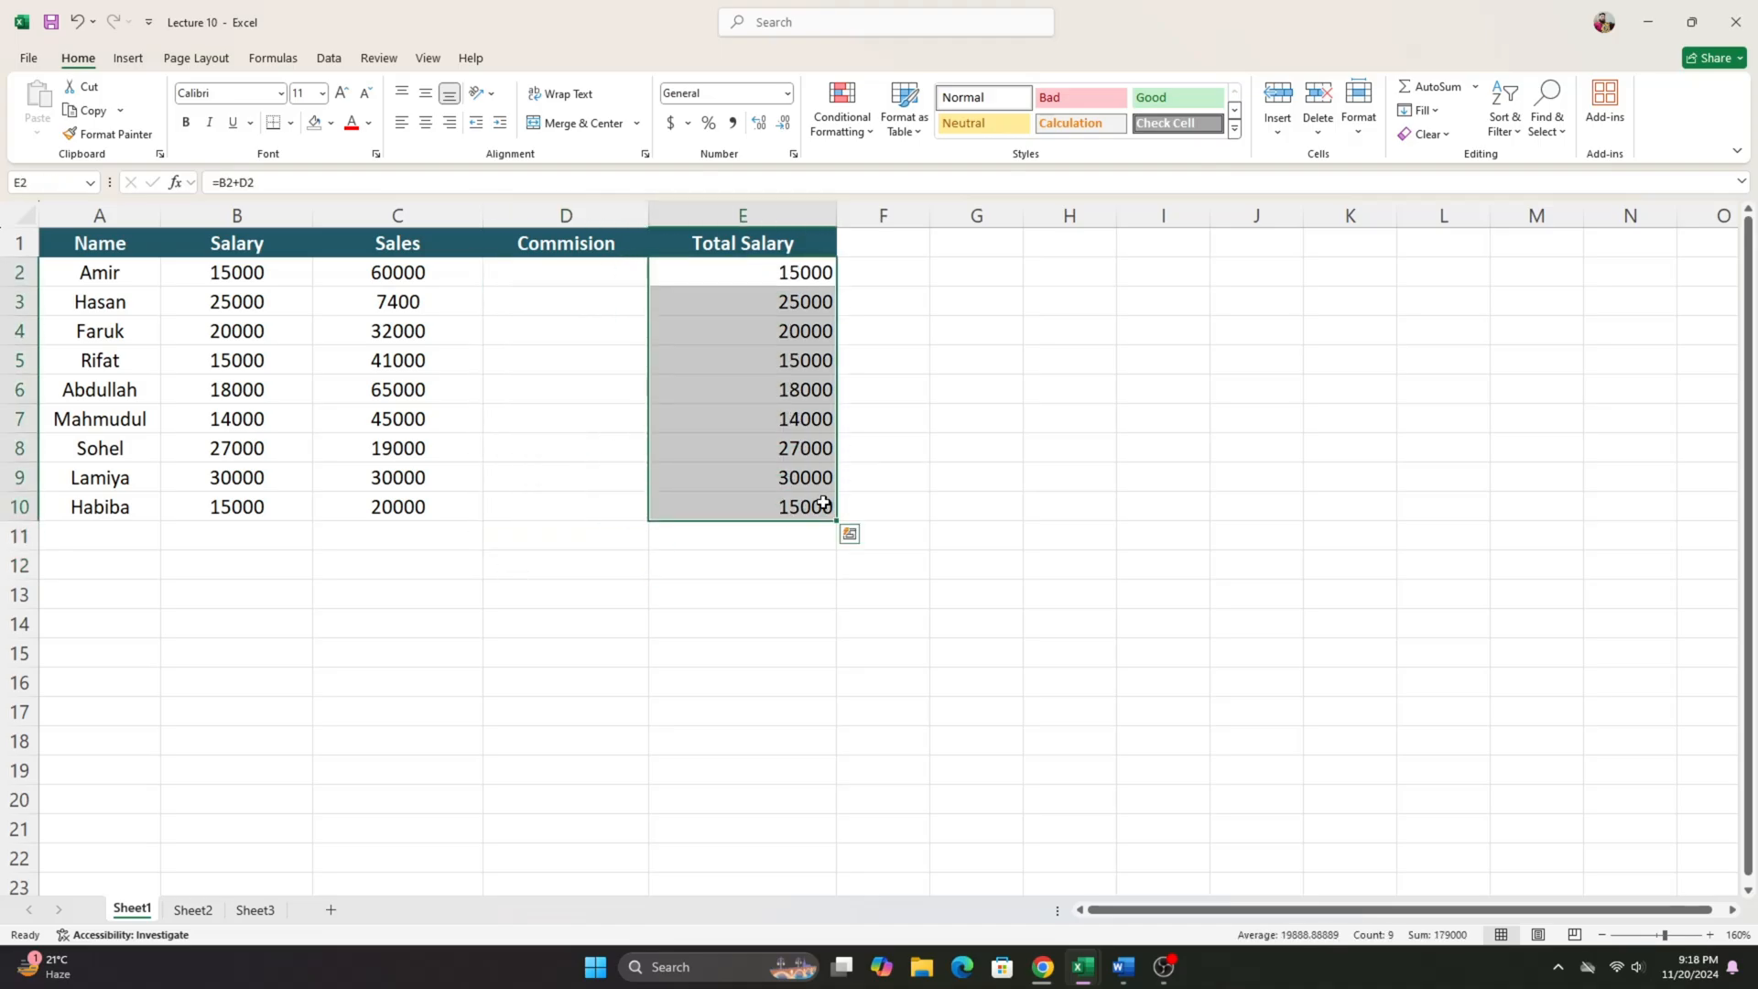
key(Delete)
- Look over the empty Commision cells in D2:D10 and the Sales figures in C2:C10
drag(586, 448, 581, 498)
click(518, 291)
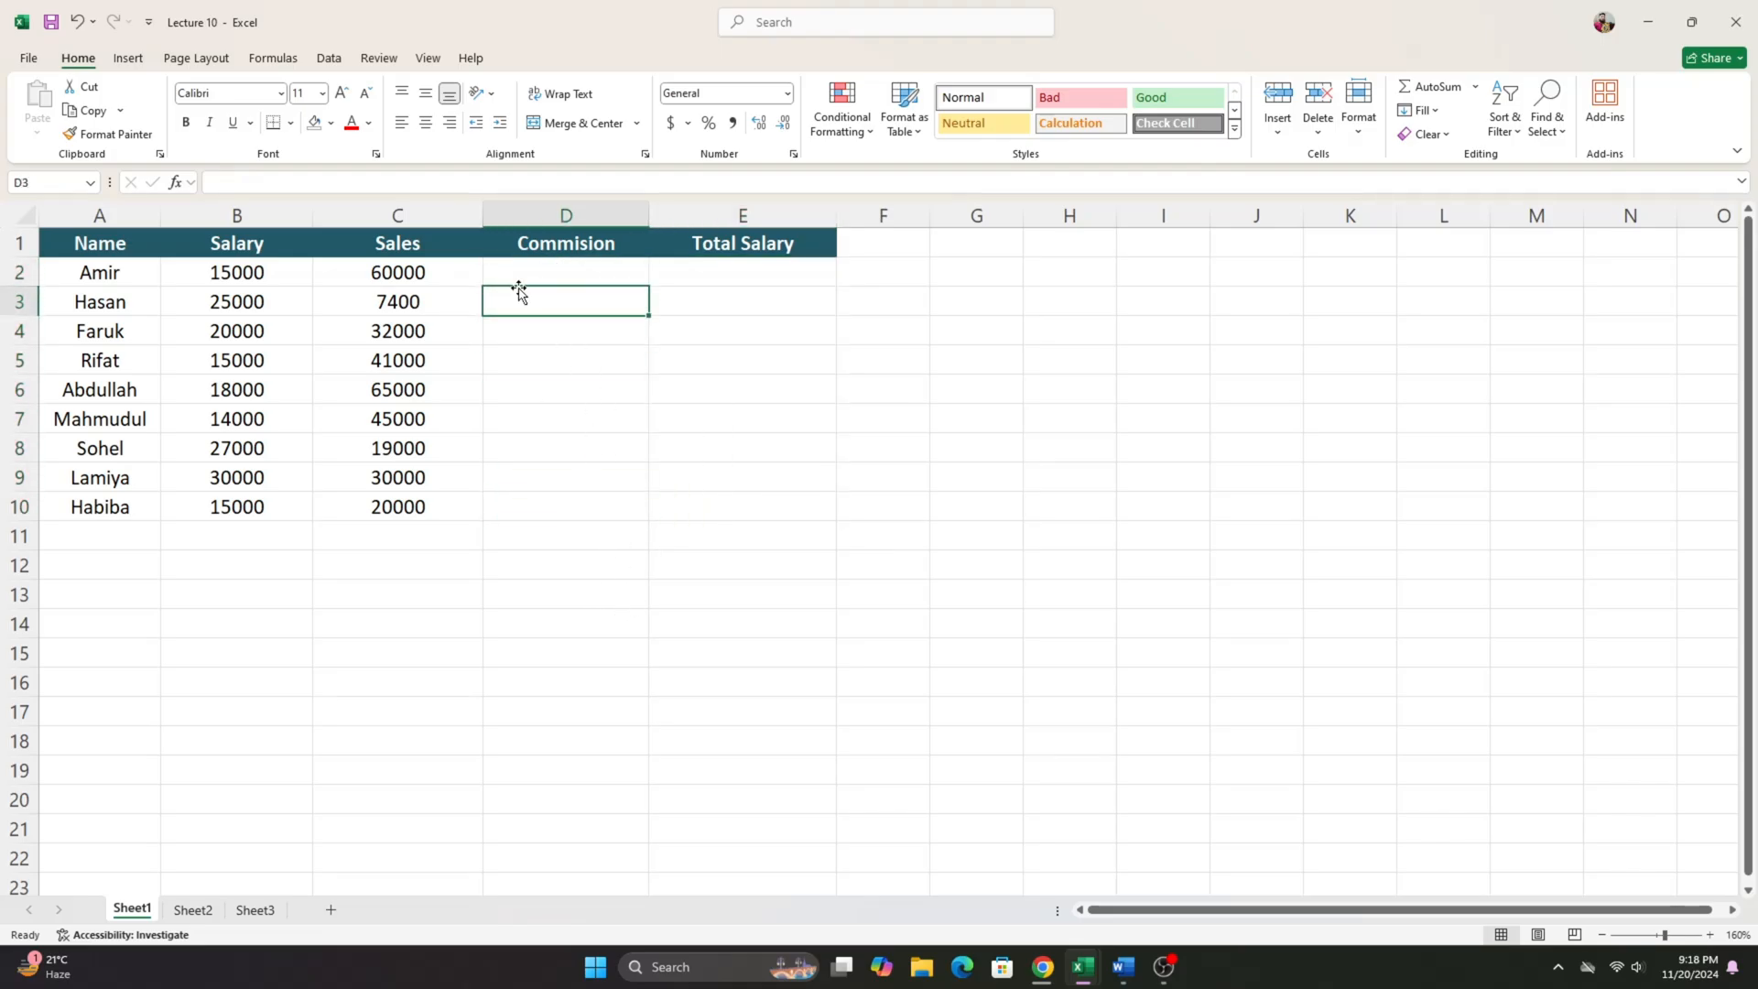
drag(524, 272, 529, 505)
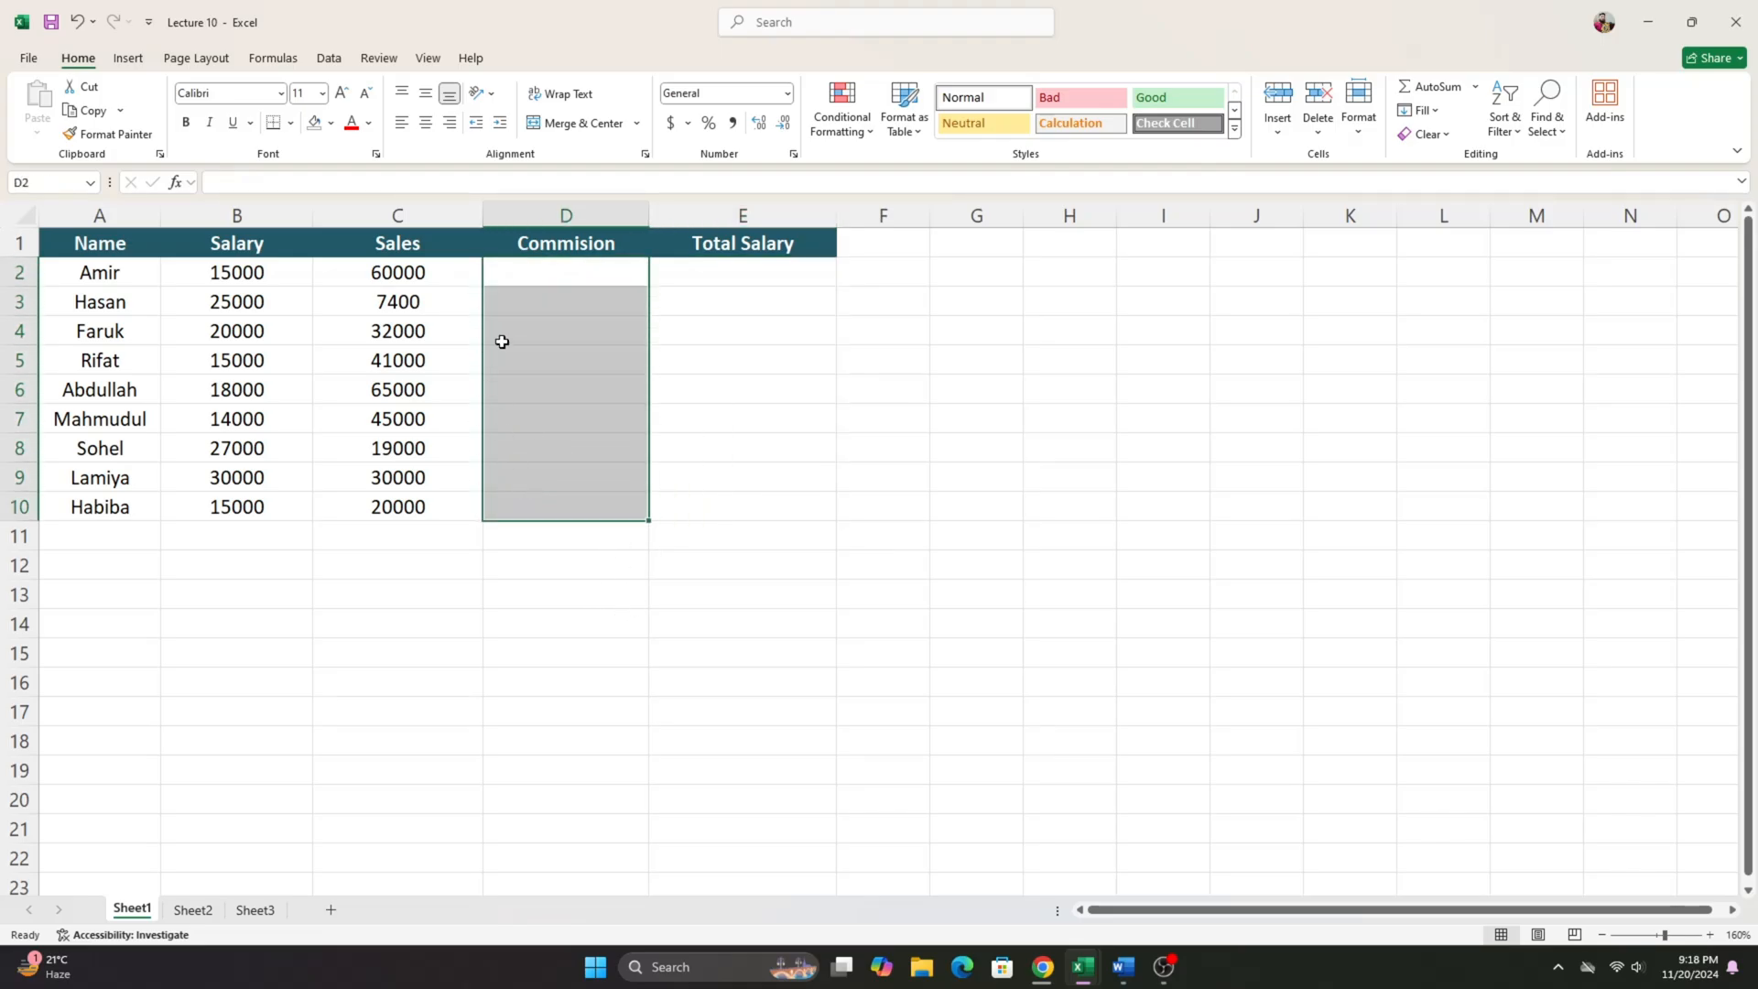
click(543, 278)
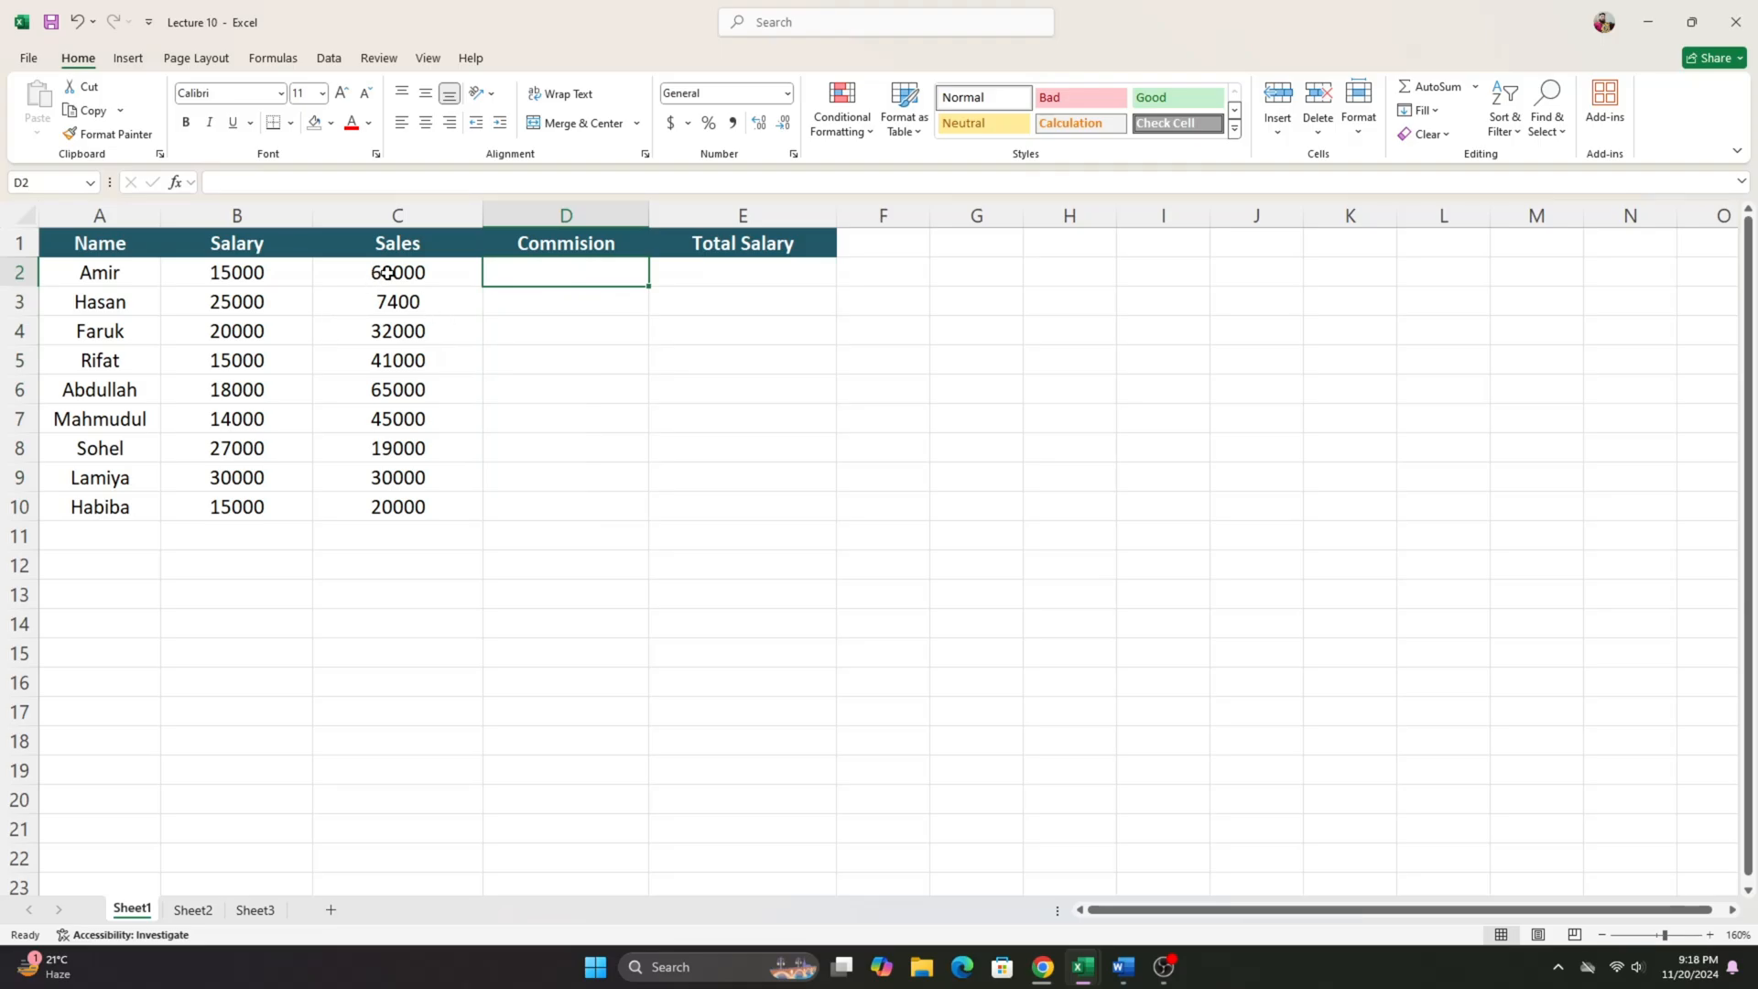
drag(387, 272, 424, 577)
click(573, 272)
click(616, 389)
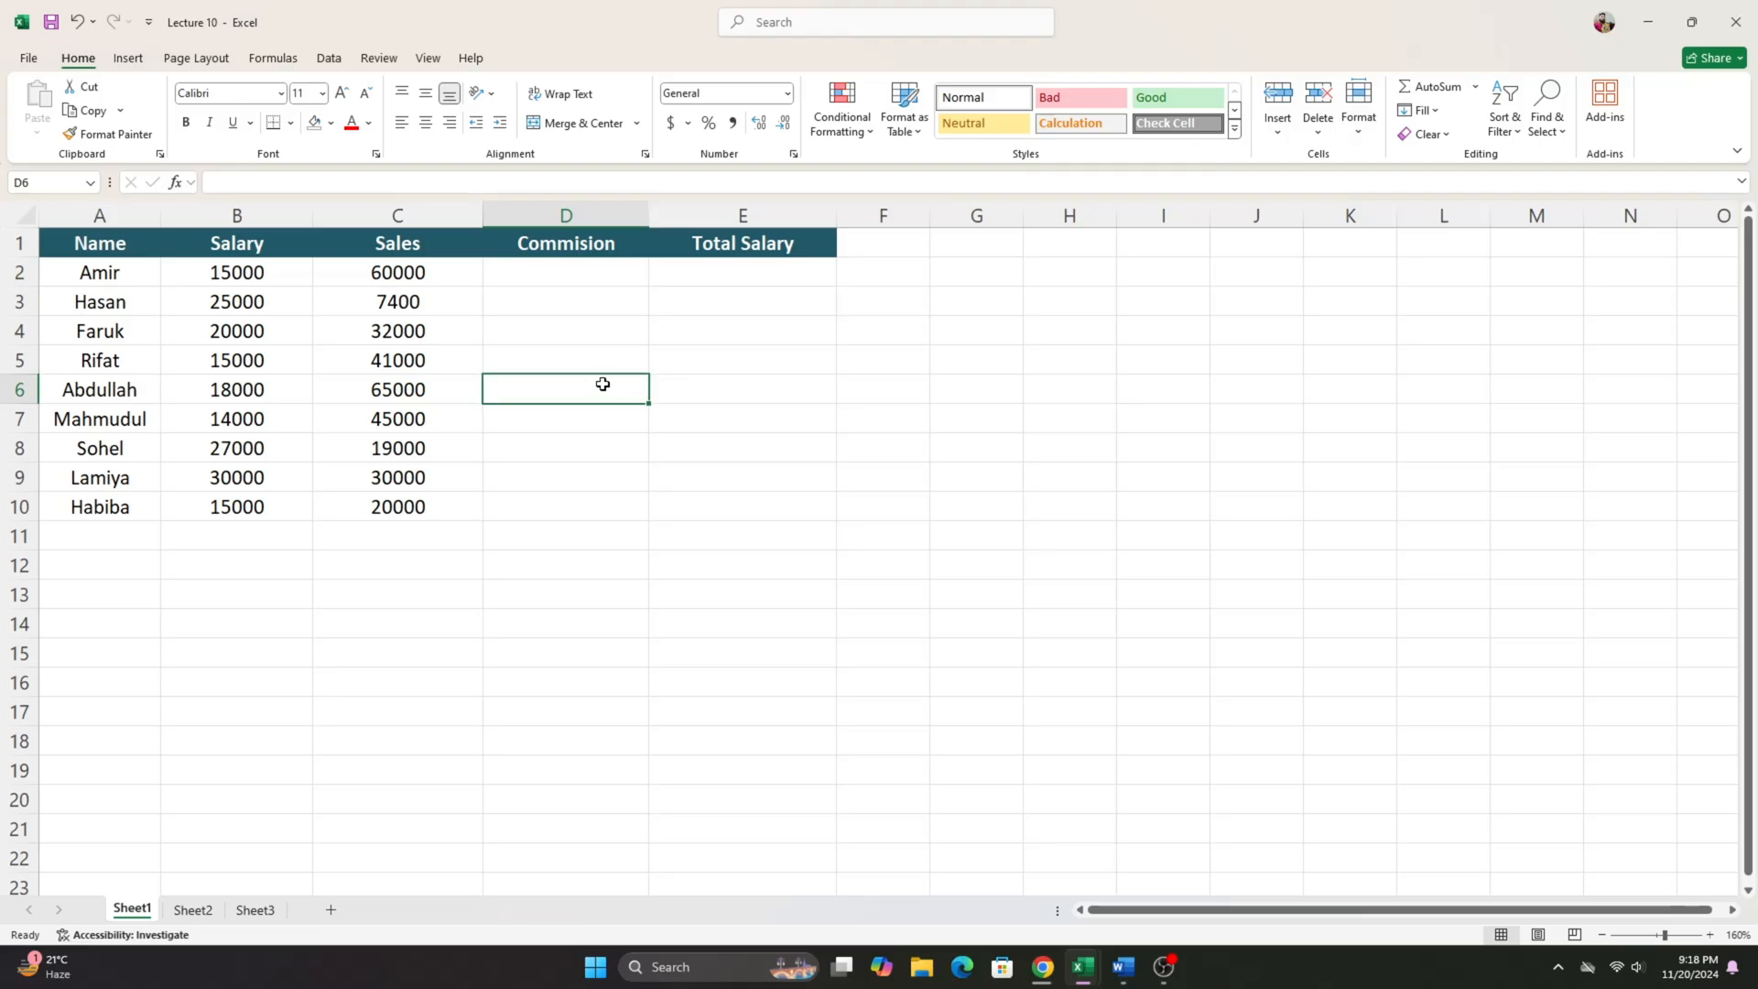
- Enter the formula =C2*5% in D2 to calculate the commission on the first row's sales
click(582, 278)
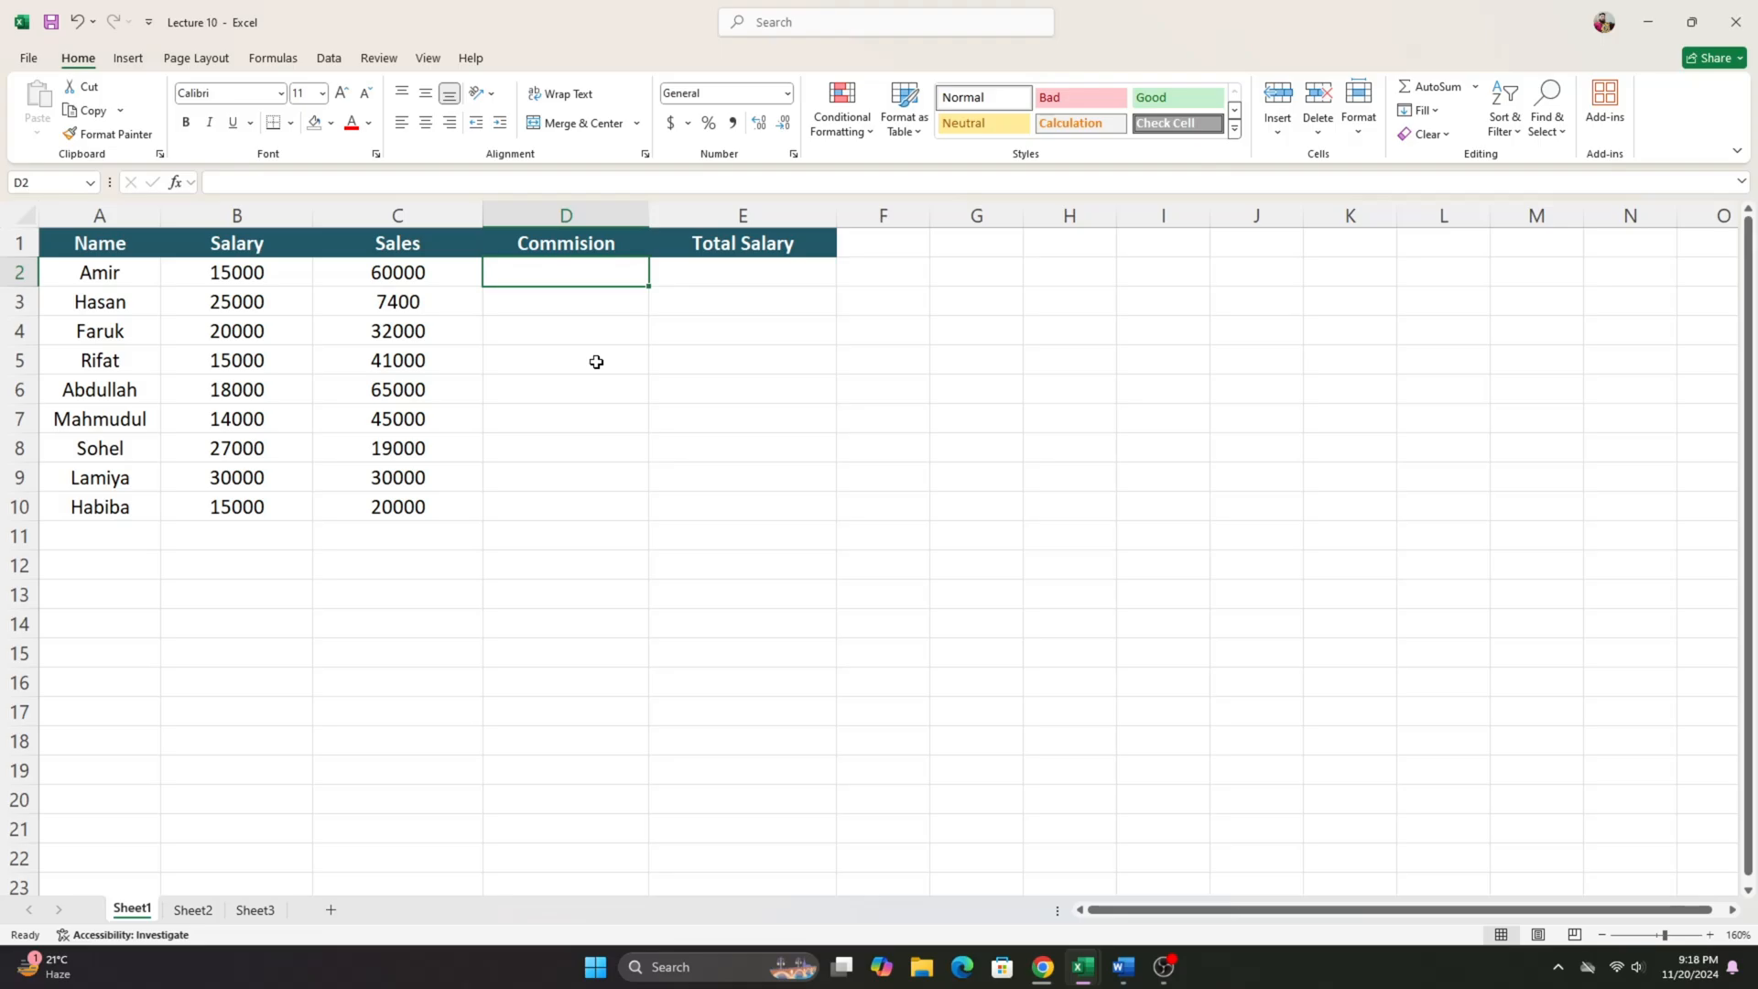
text(=)
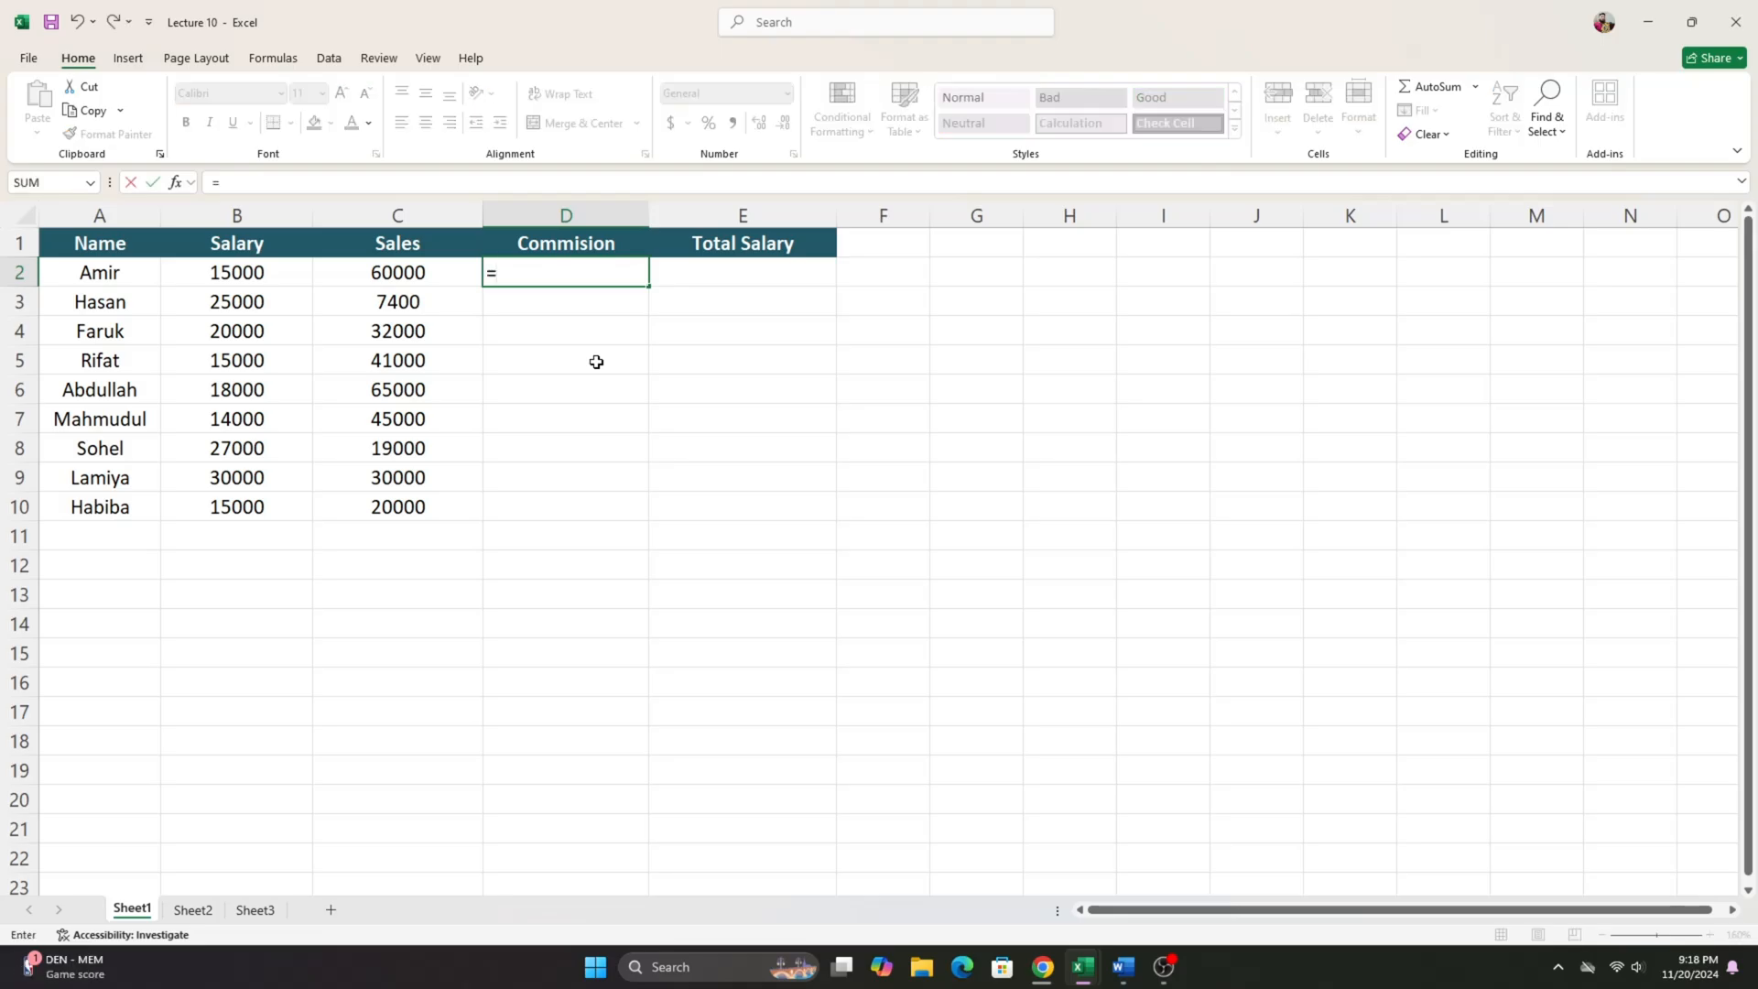
click(455, 274)
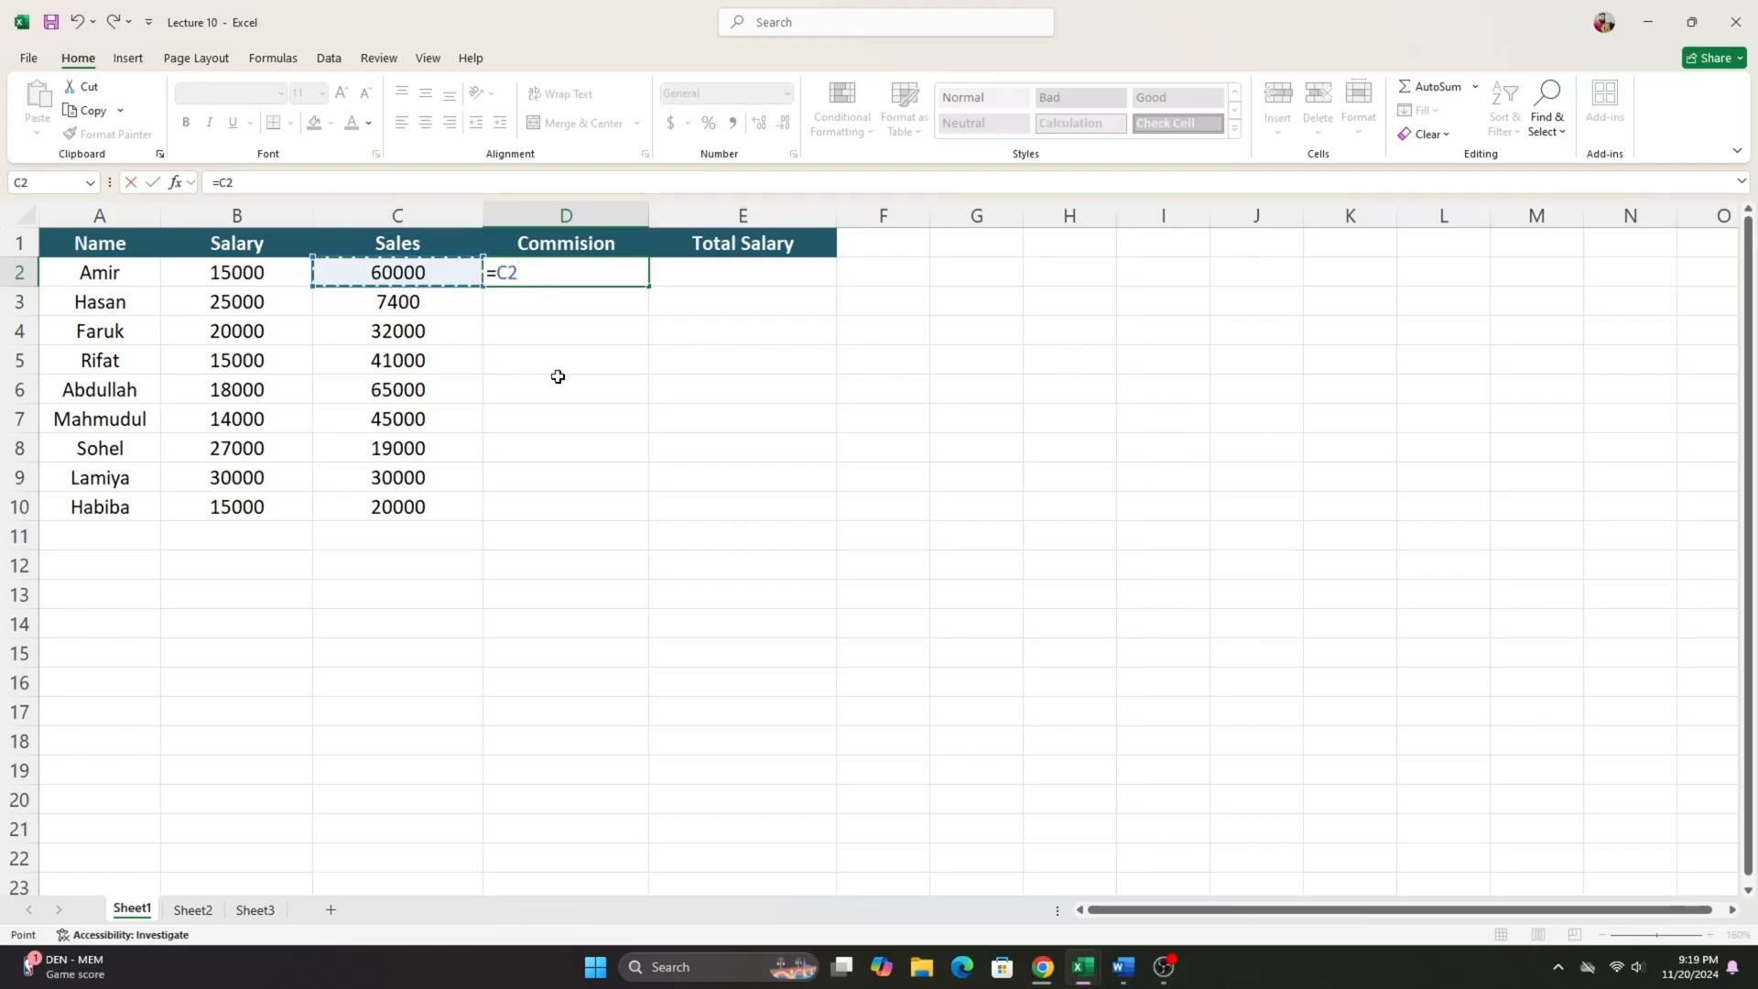
text(*5%)
key(Return)
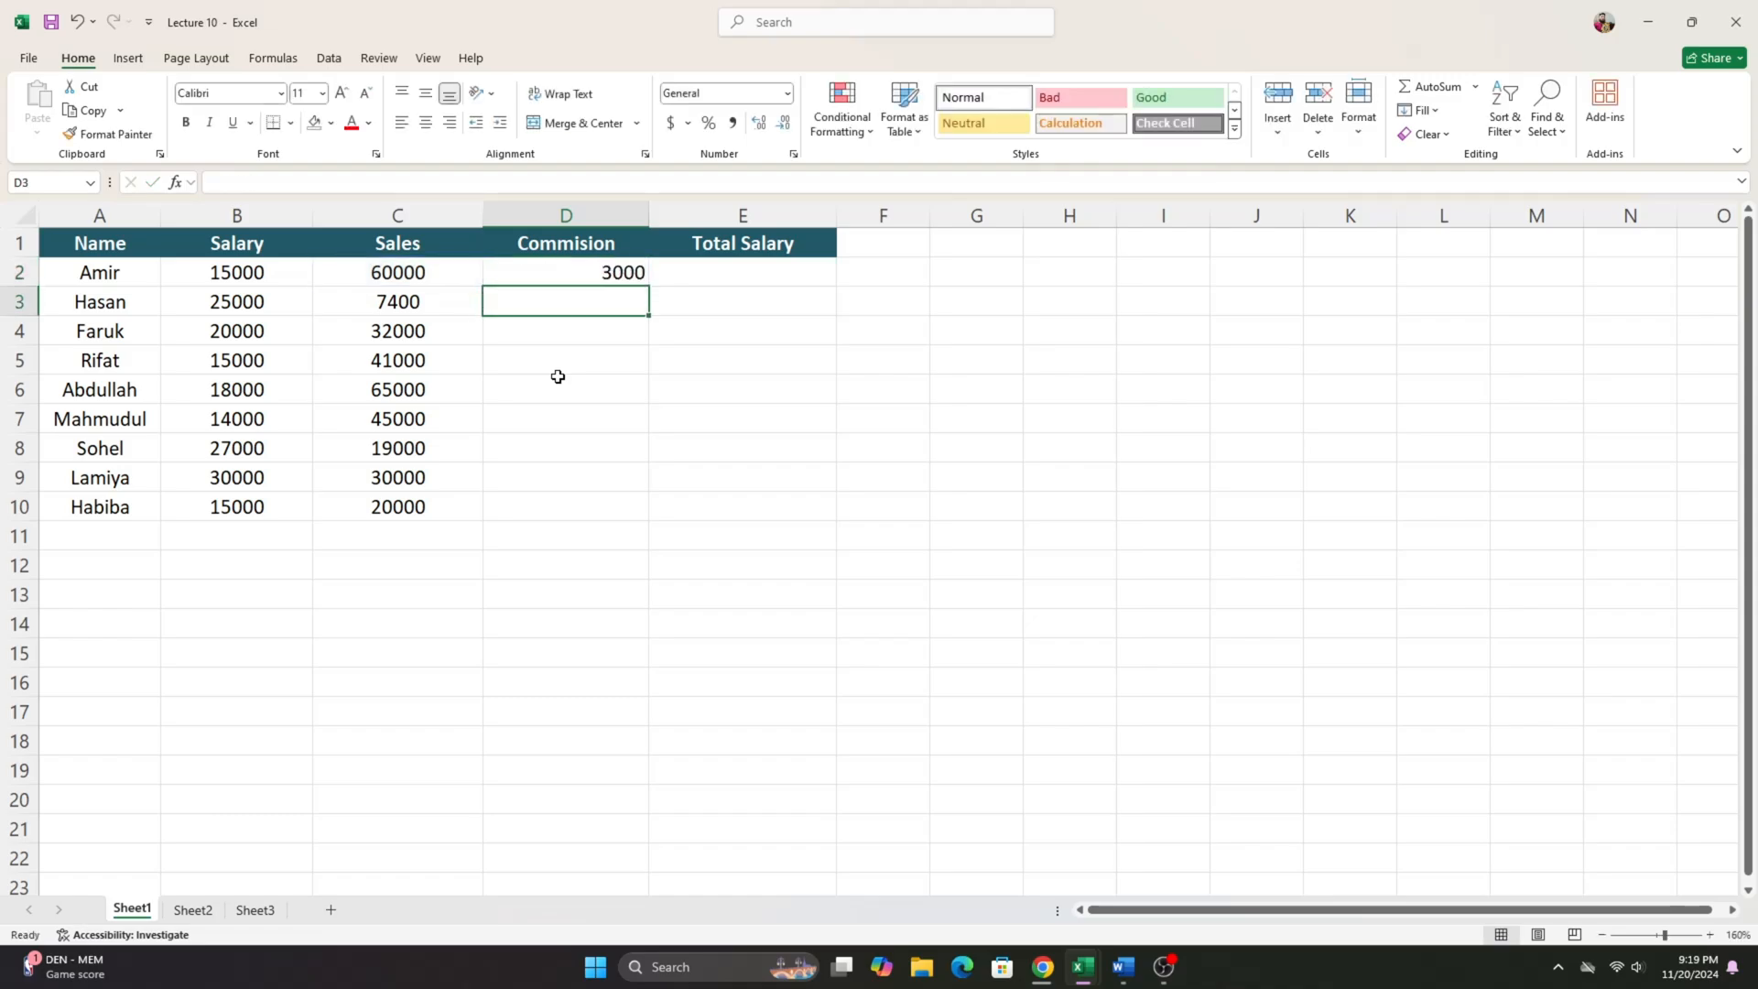
- Check the D2 formula against the sales in C2, and fill it down through D10
click(565, 276)
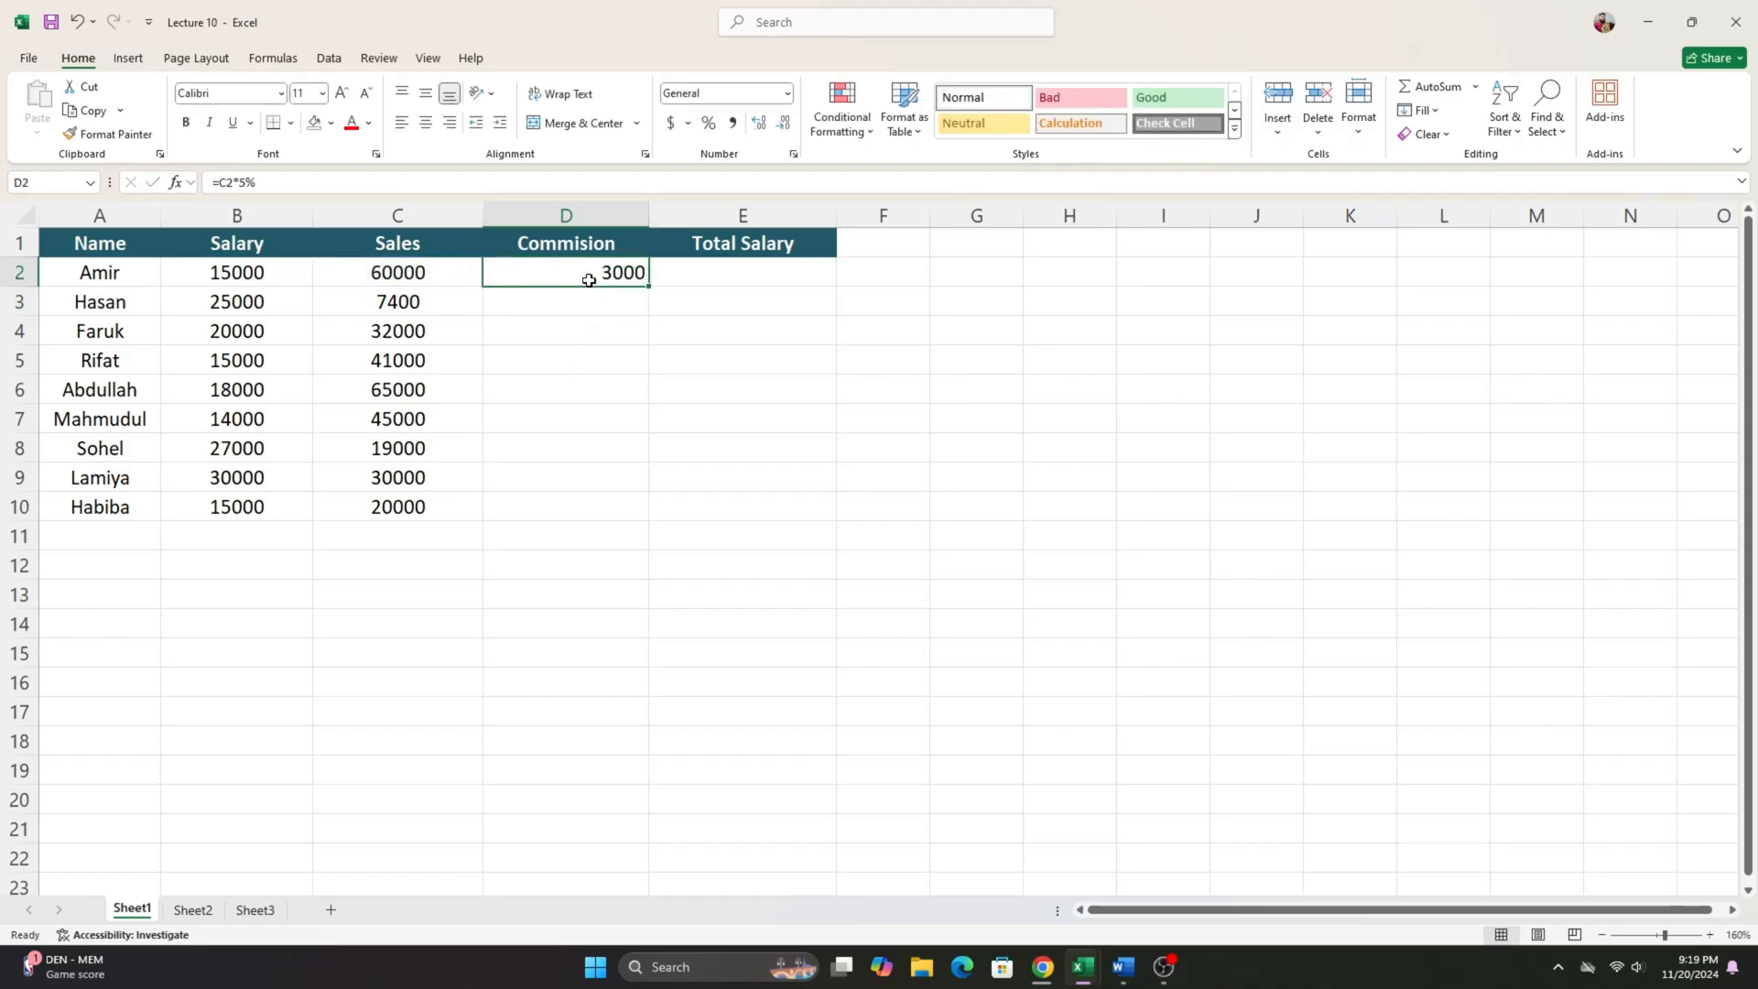
click(408, 268)
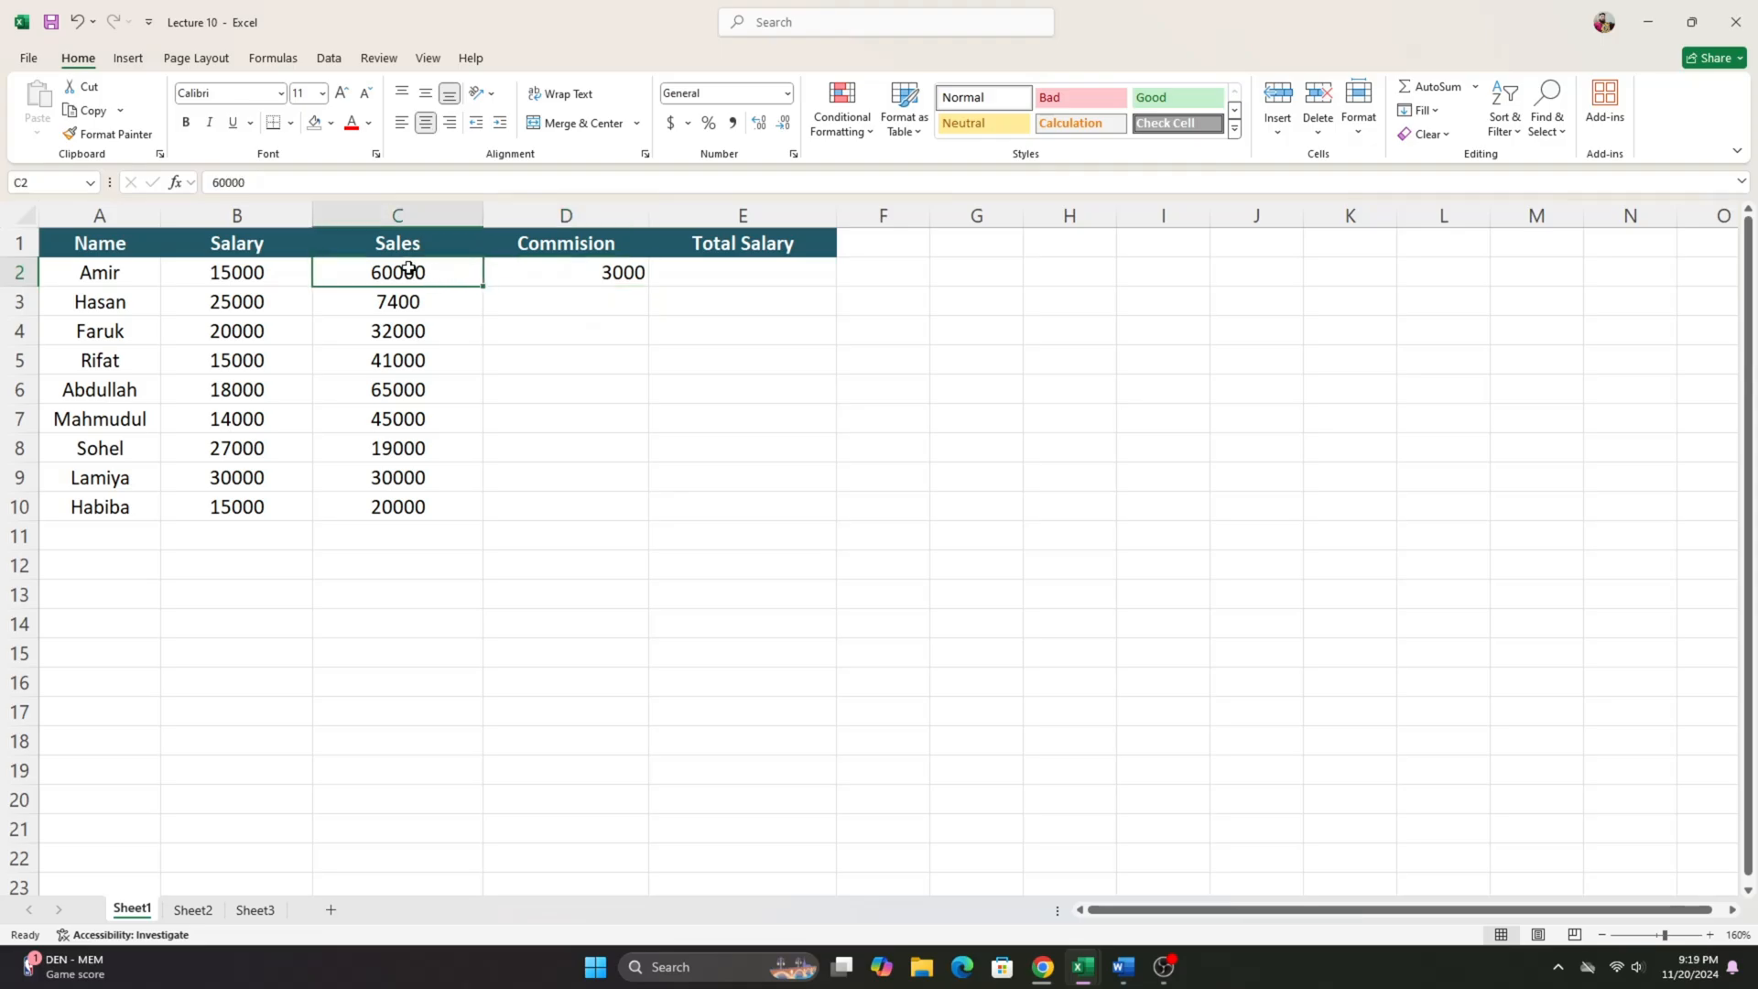
click(599, 283)
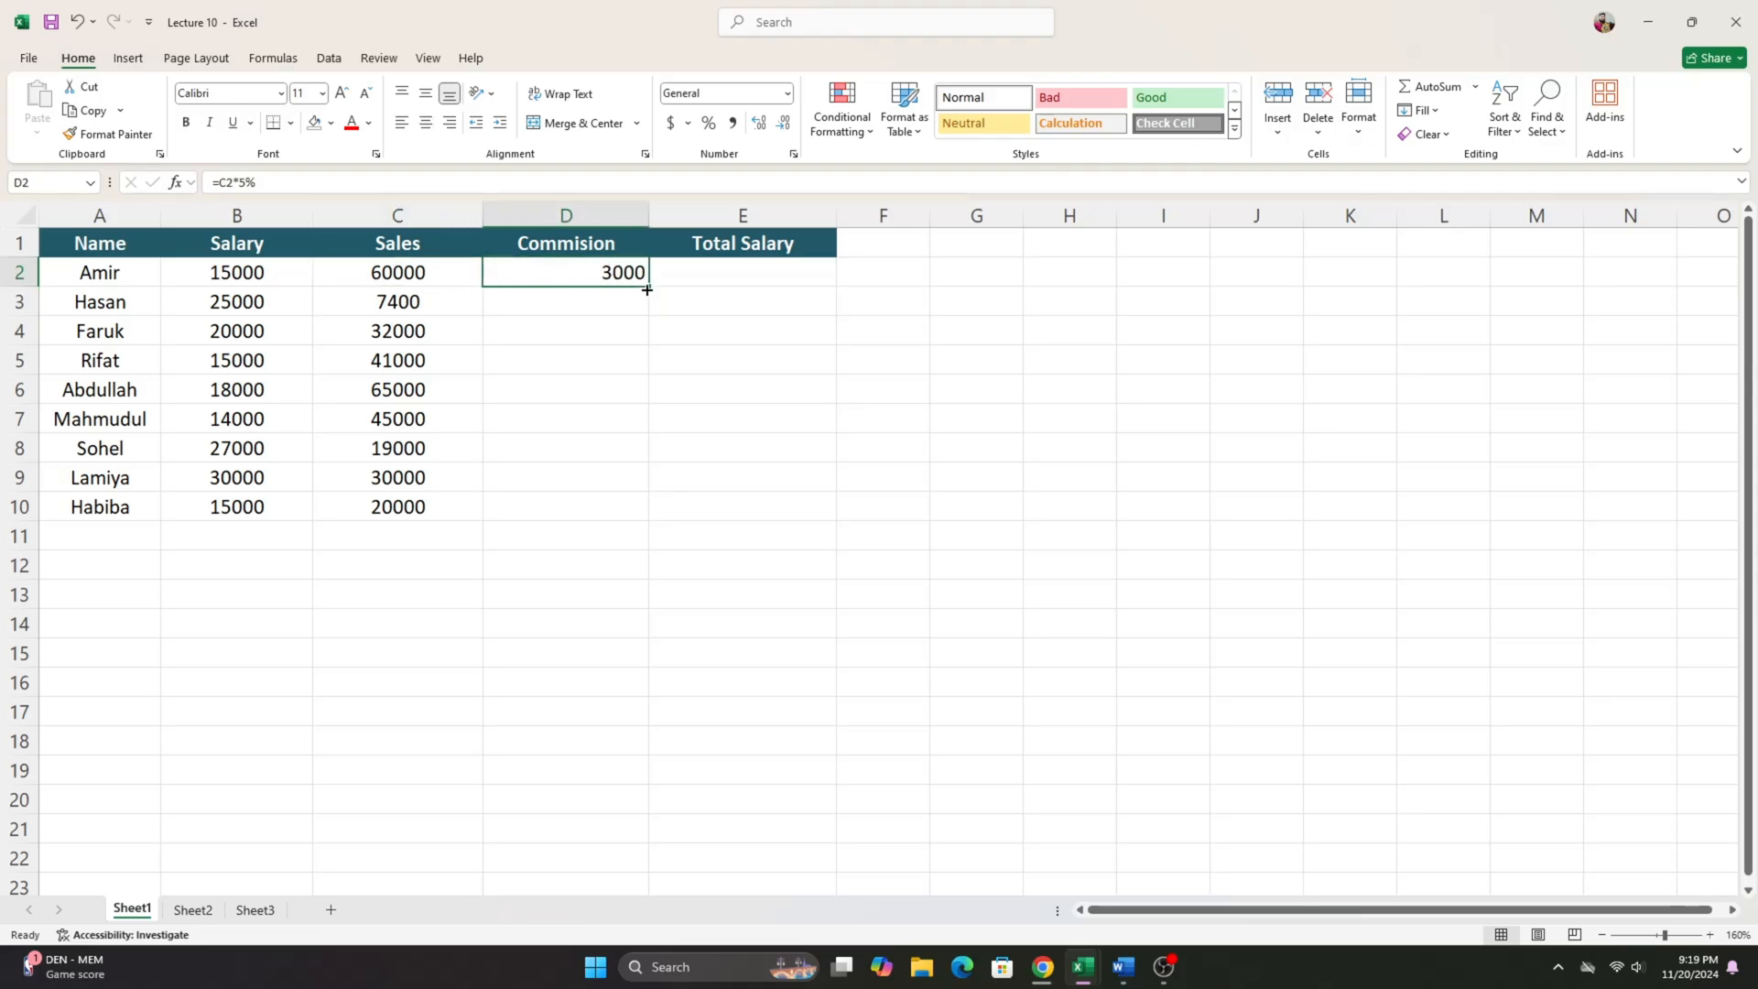
drag(652, 286, 647, 520)
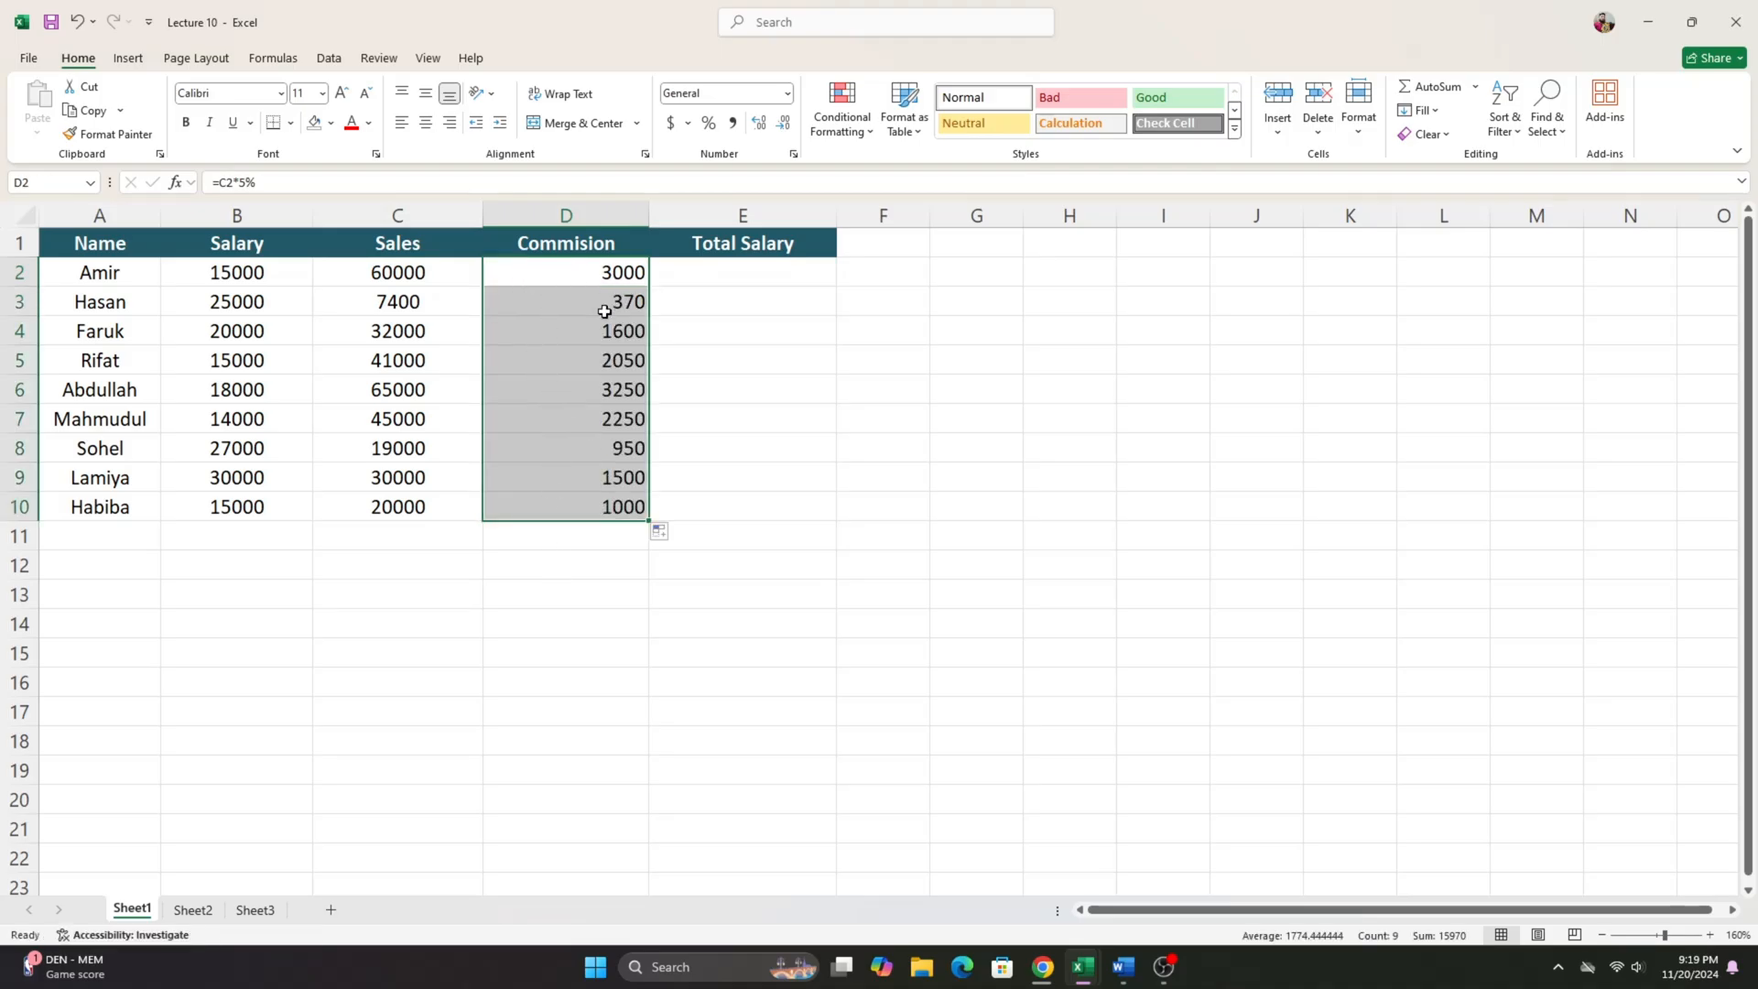
- Enter =B2+D2 in E2 to add salary and commission, and fill the Total Salary formula down to E10
click(720, 272)
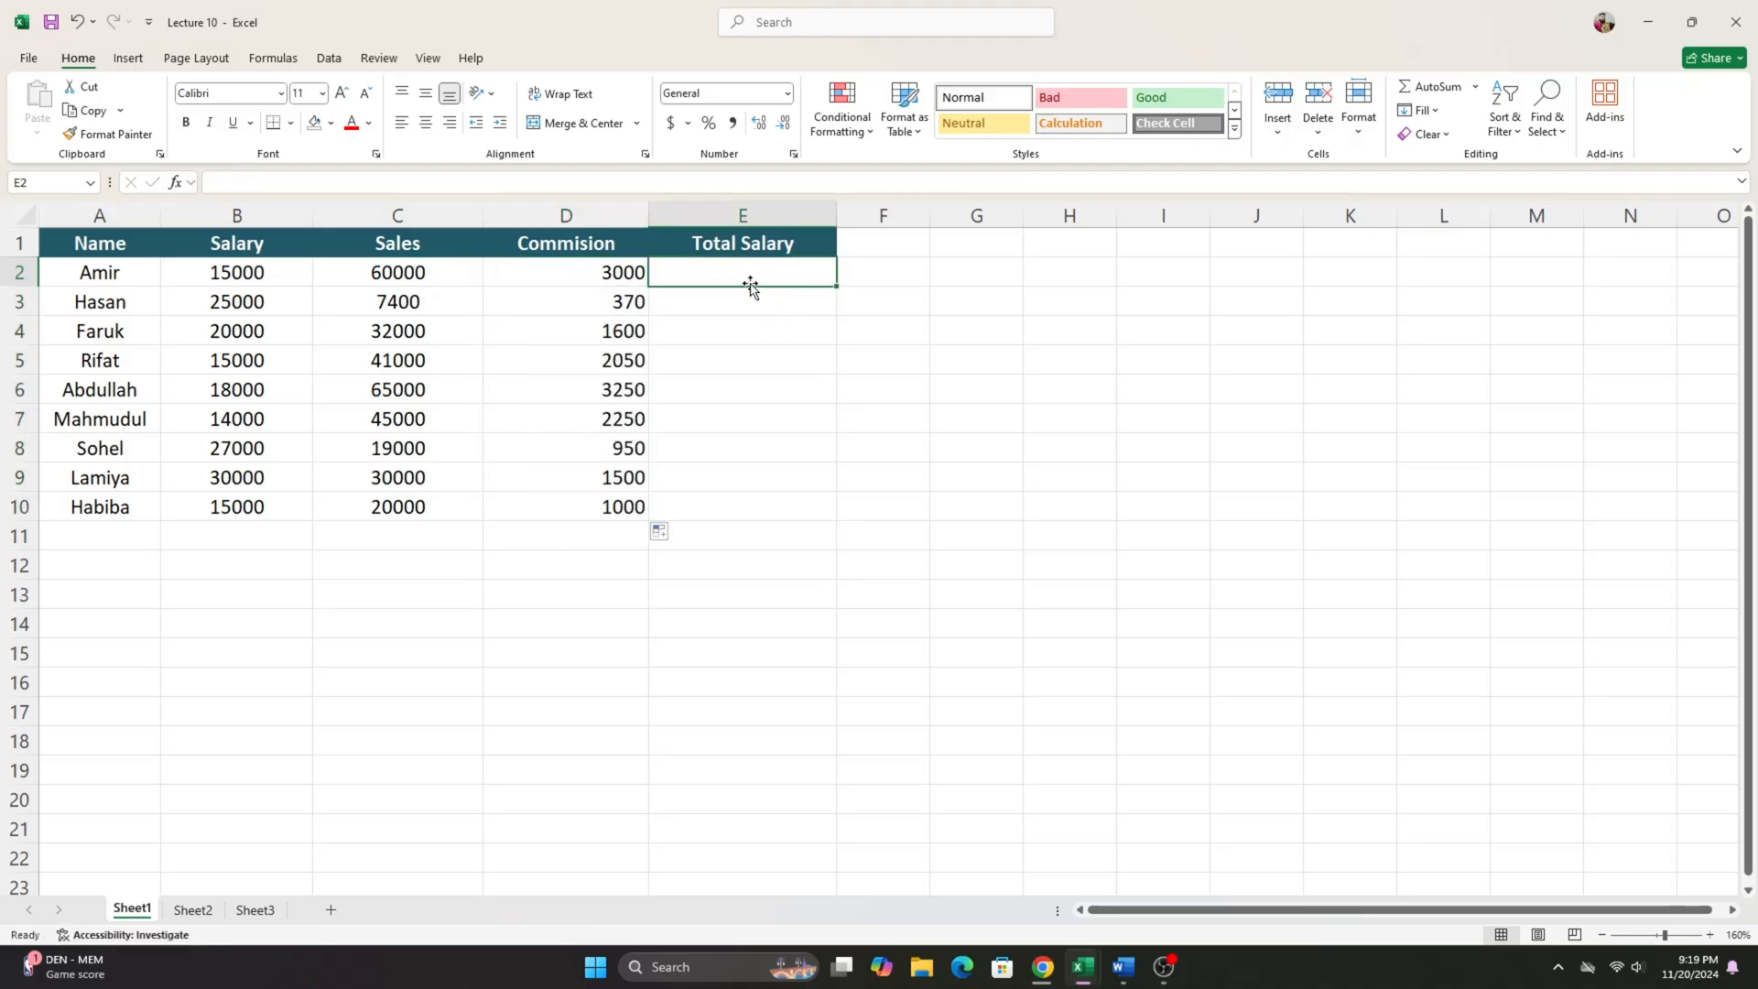
drag(366, 274, 578, 510)
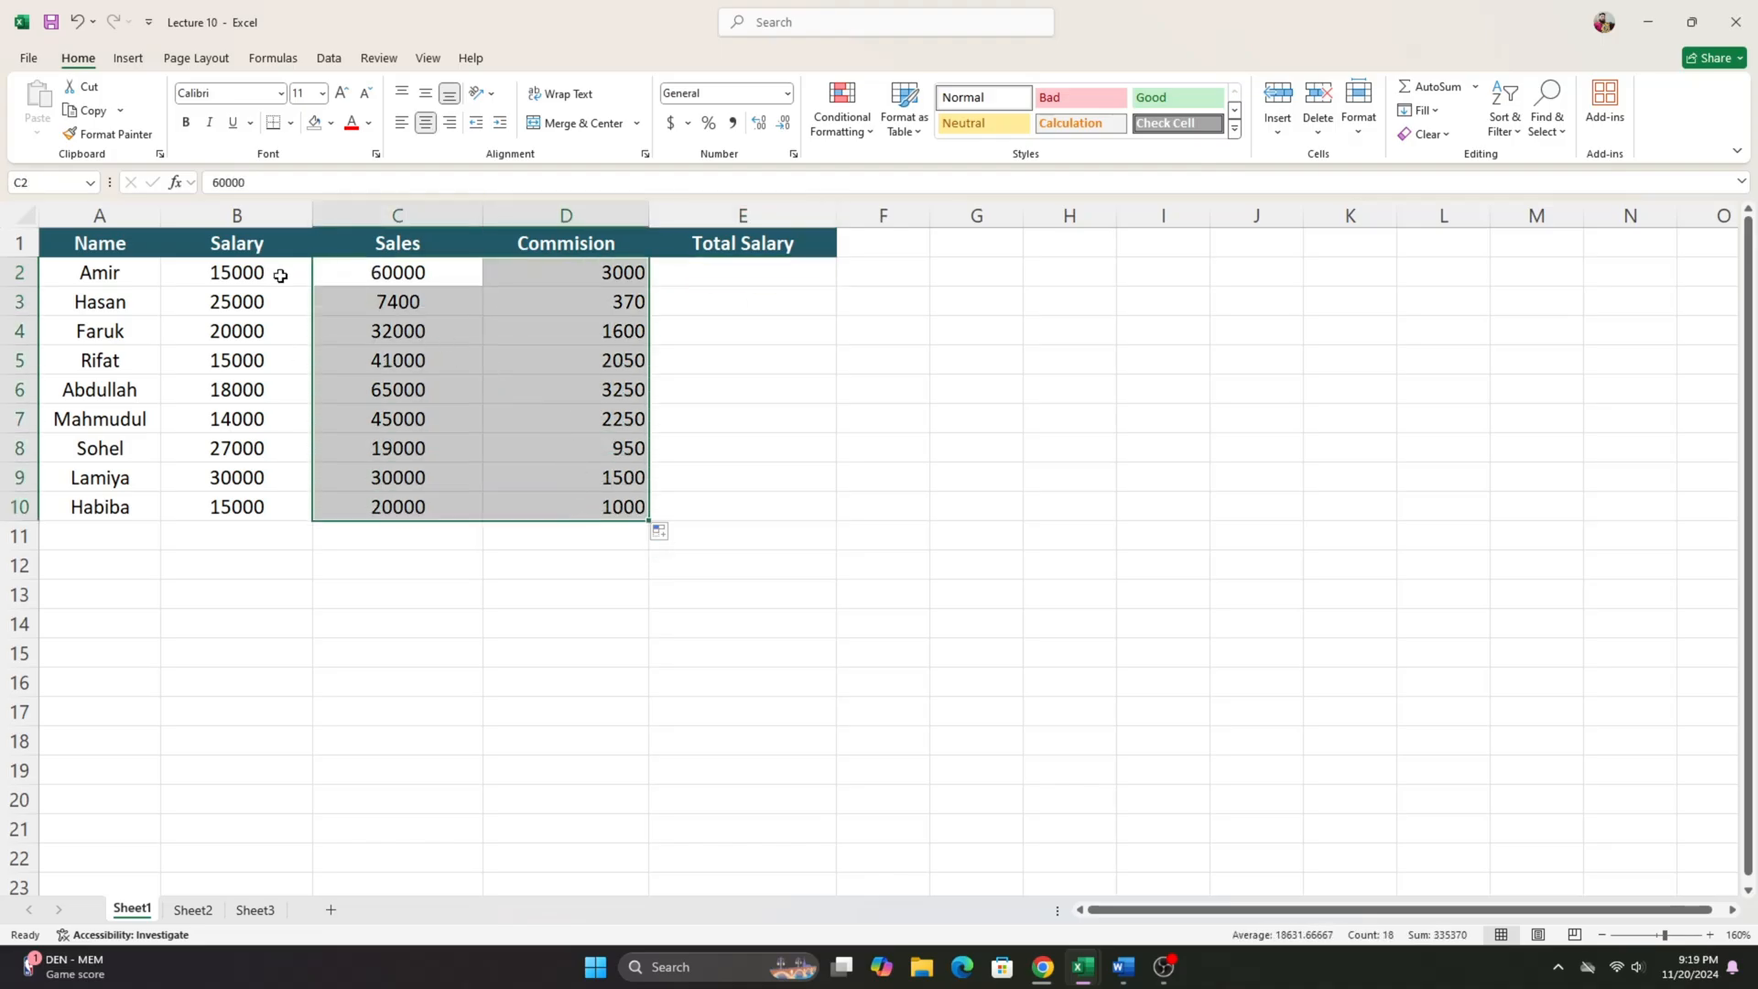
drag(235, 283, 275, 508)
drag(632, 274, 631, 508)
click(755, 281)
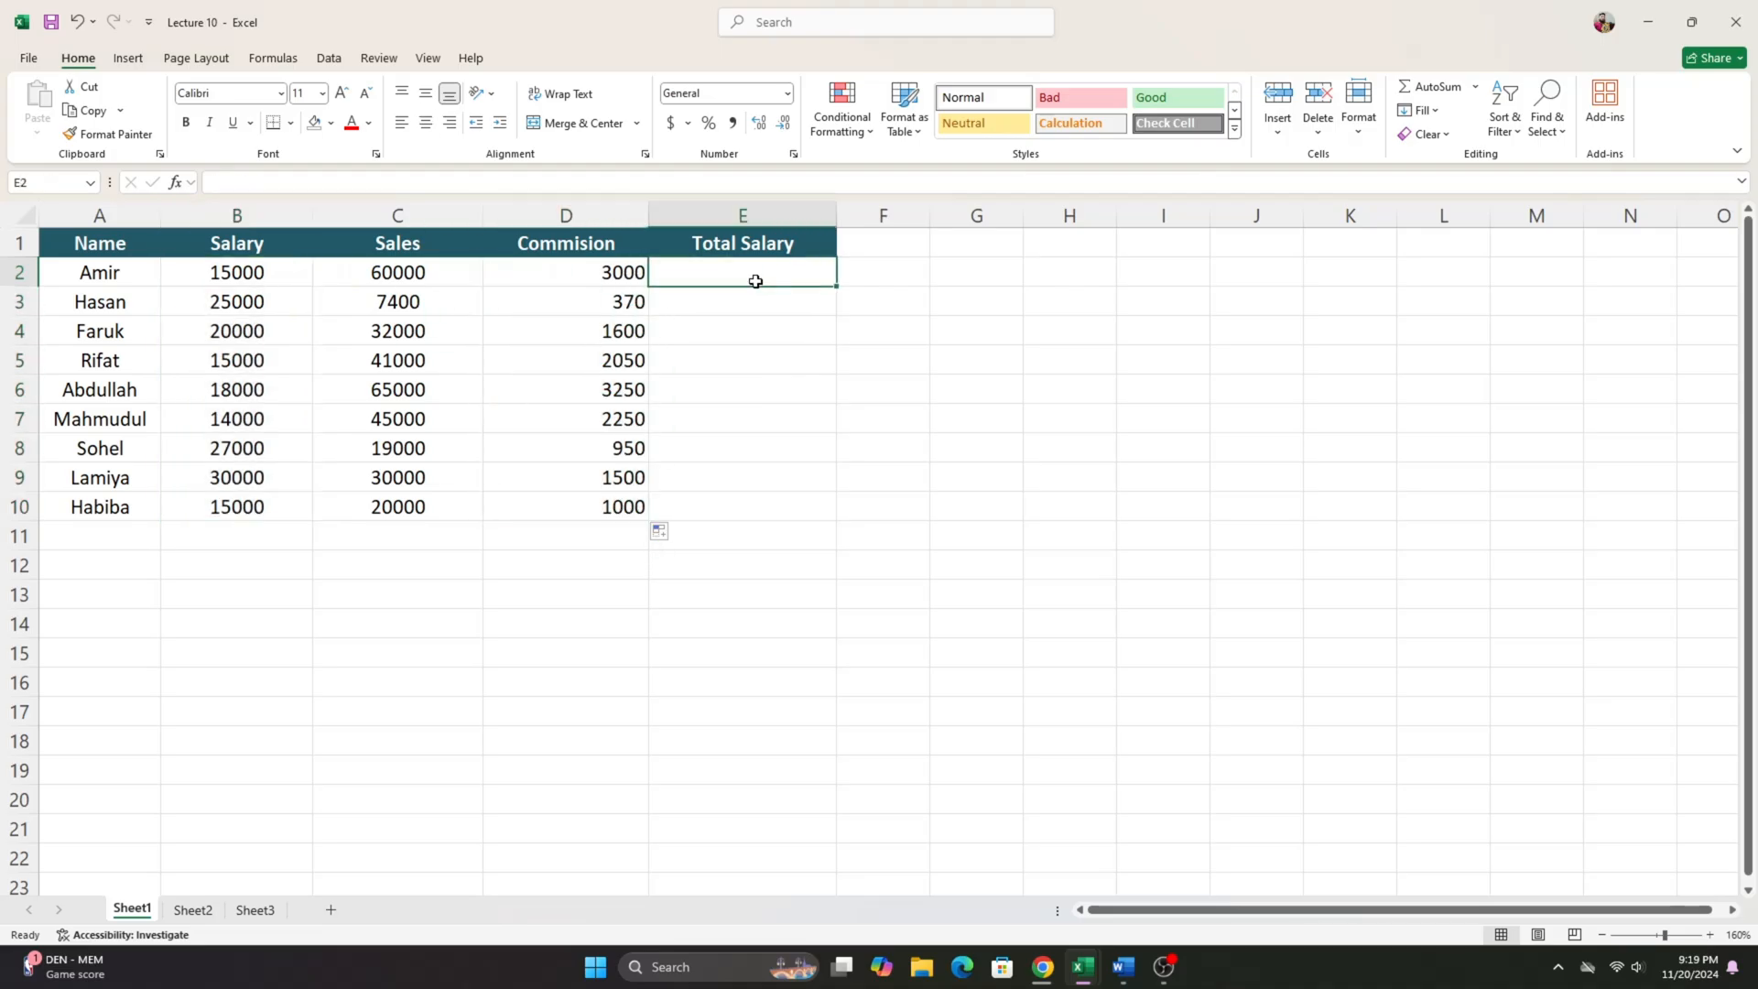
text(=)
click(253, 272)
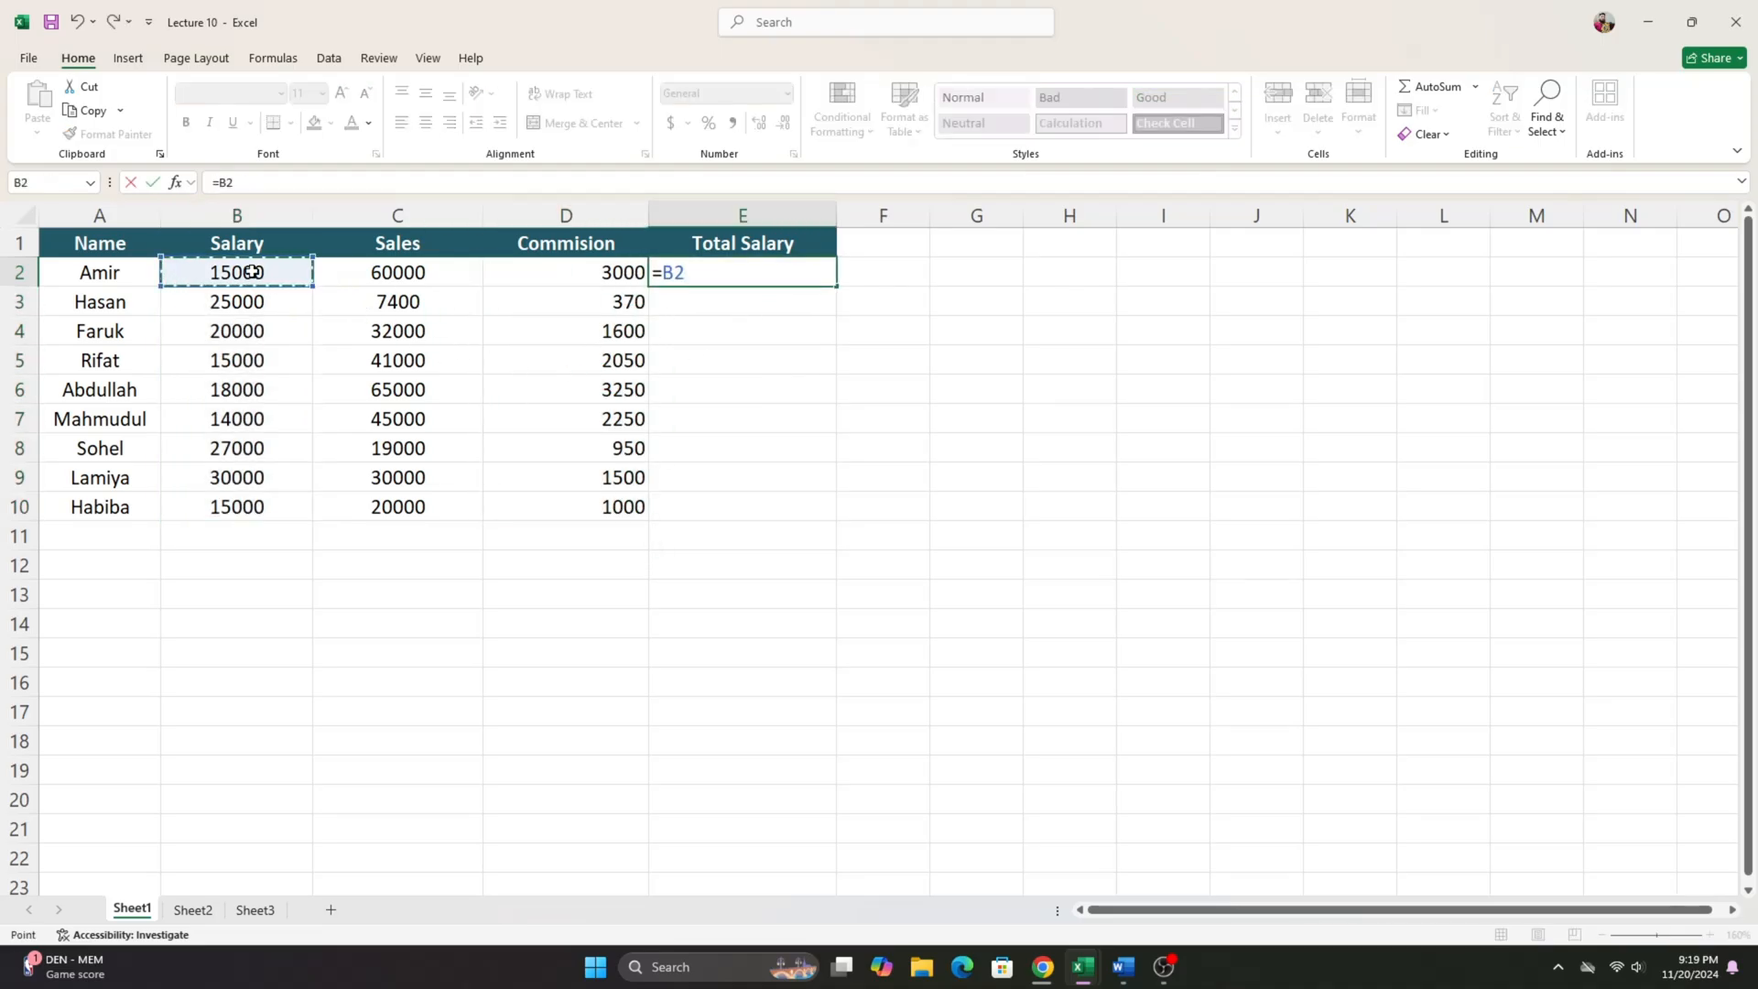
text(+)
click(529, 272)
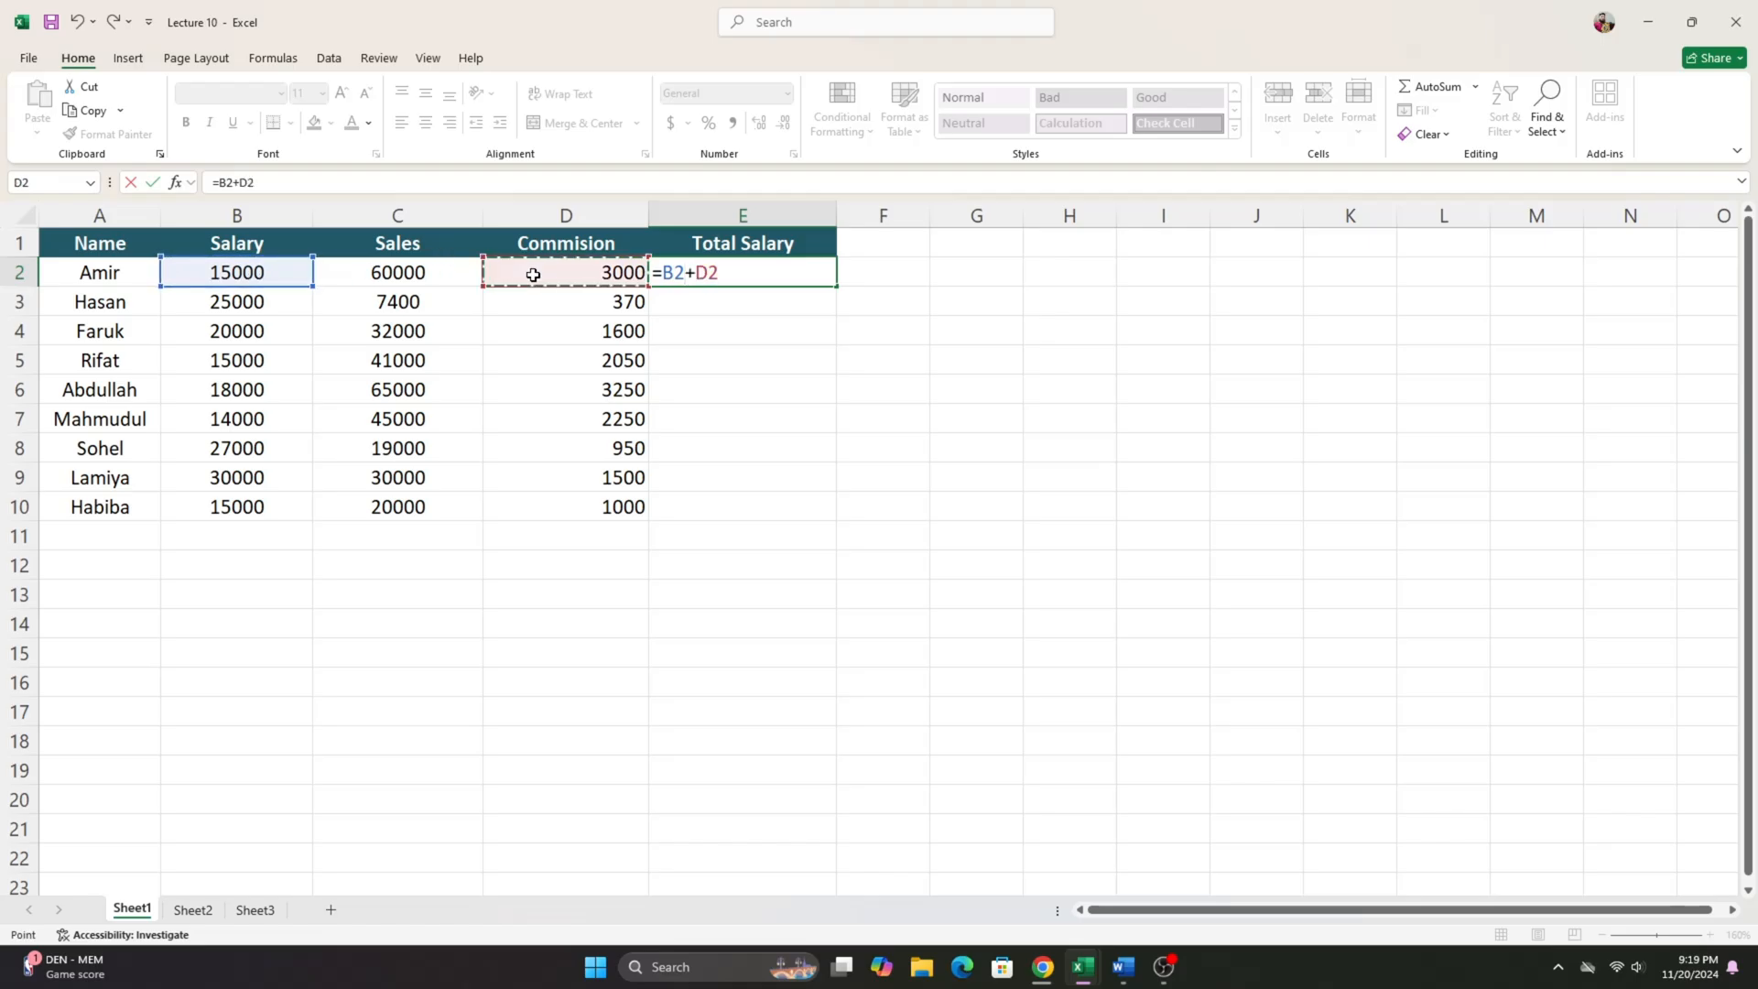
key(Return)
click(809, 271)
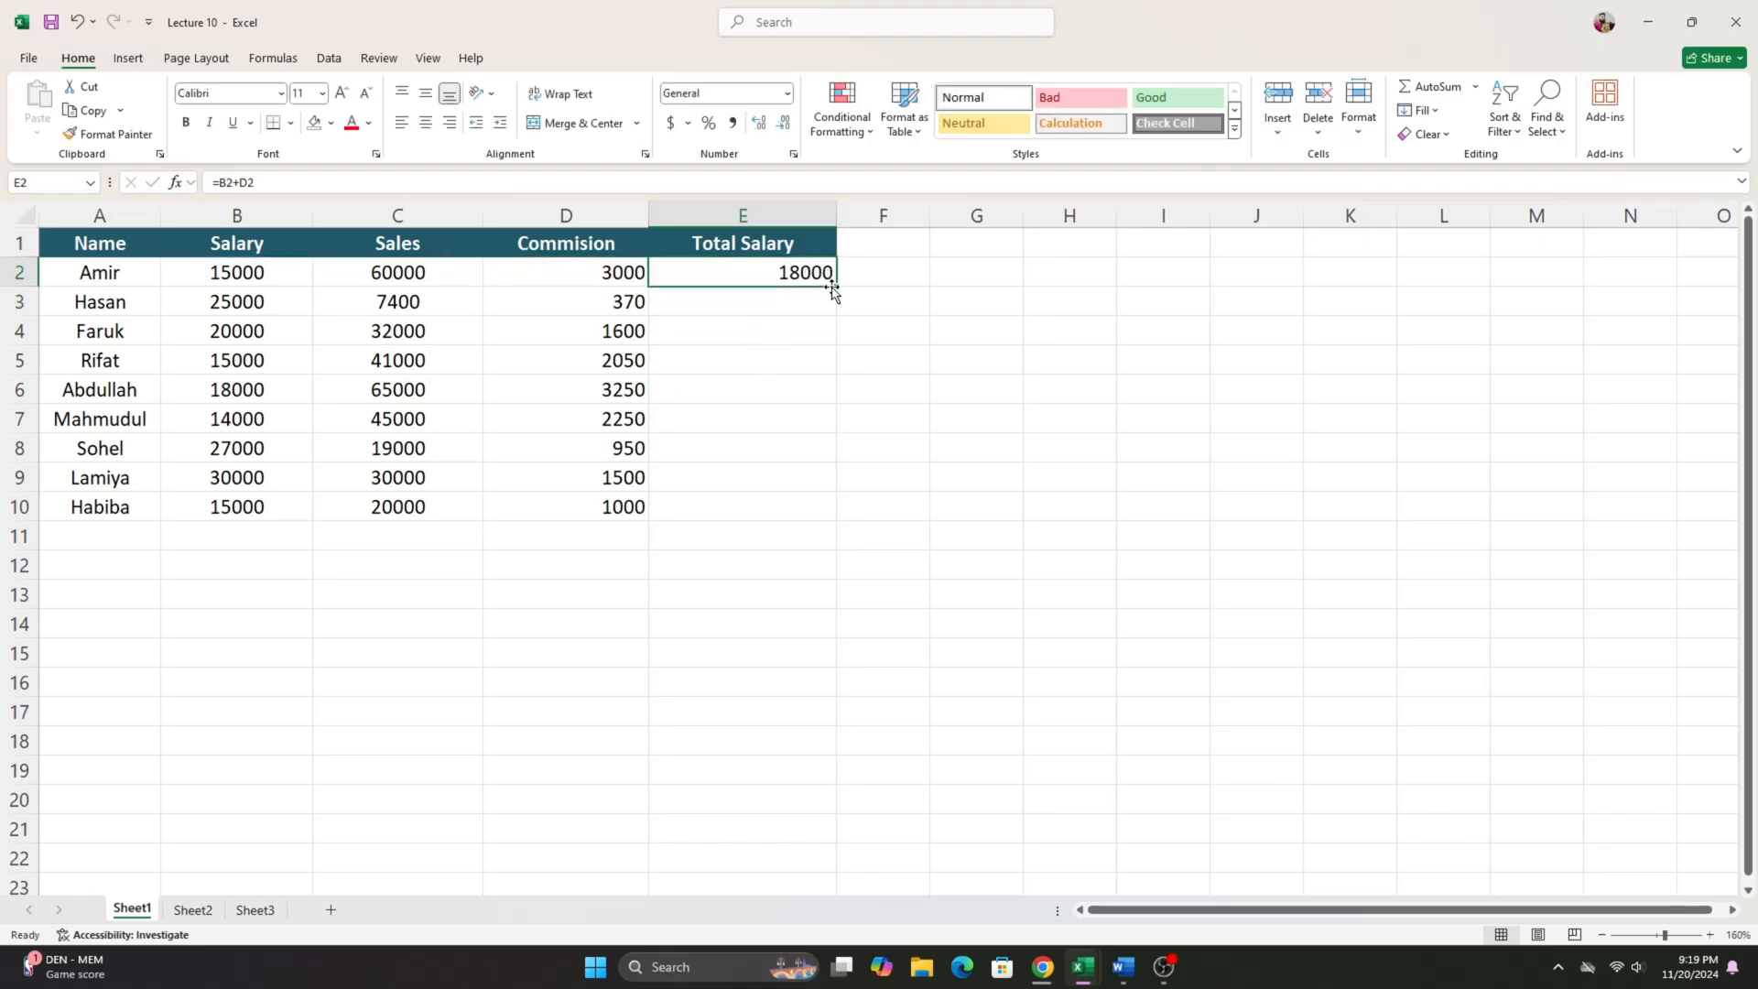
double_click(837, 287)
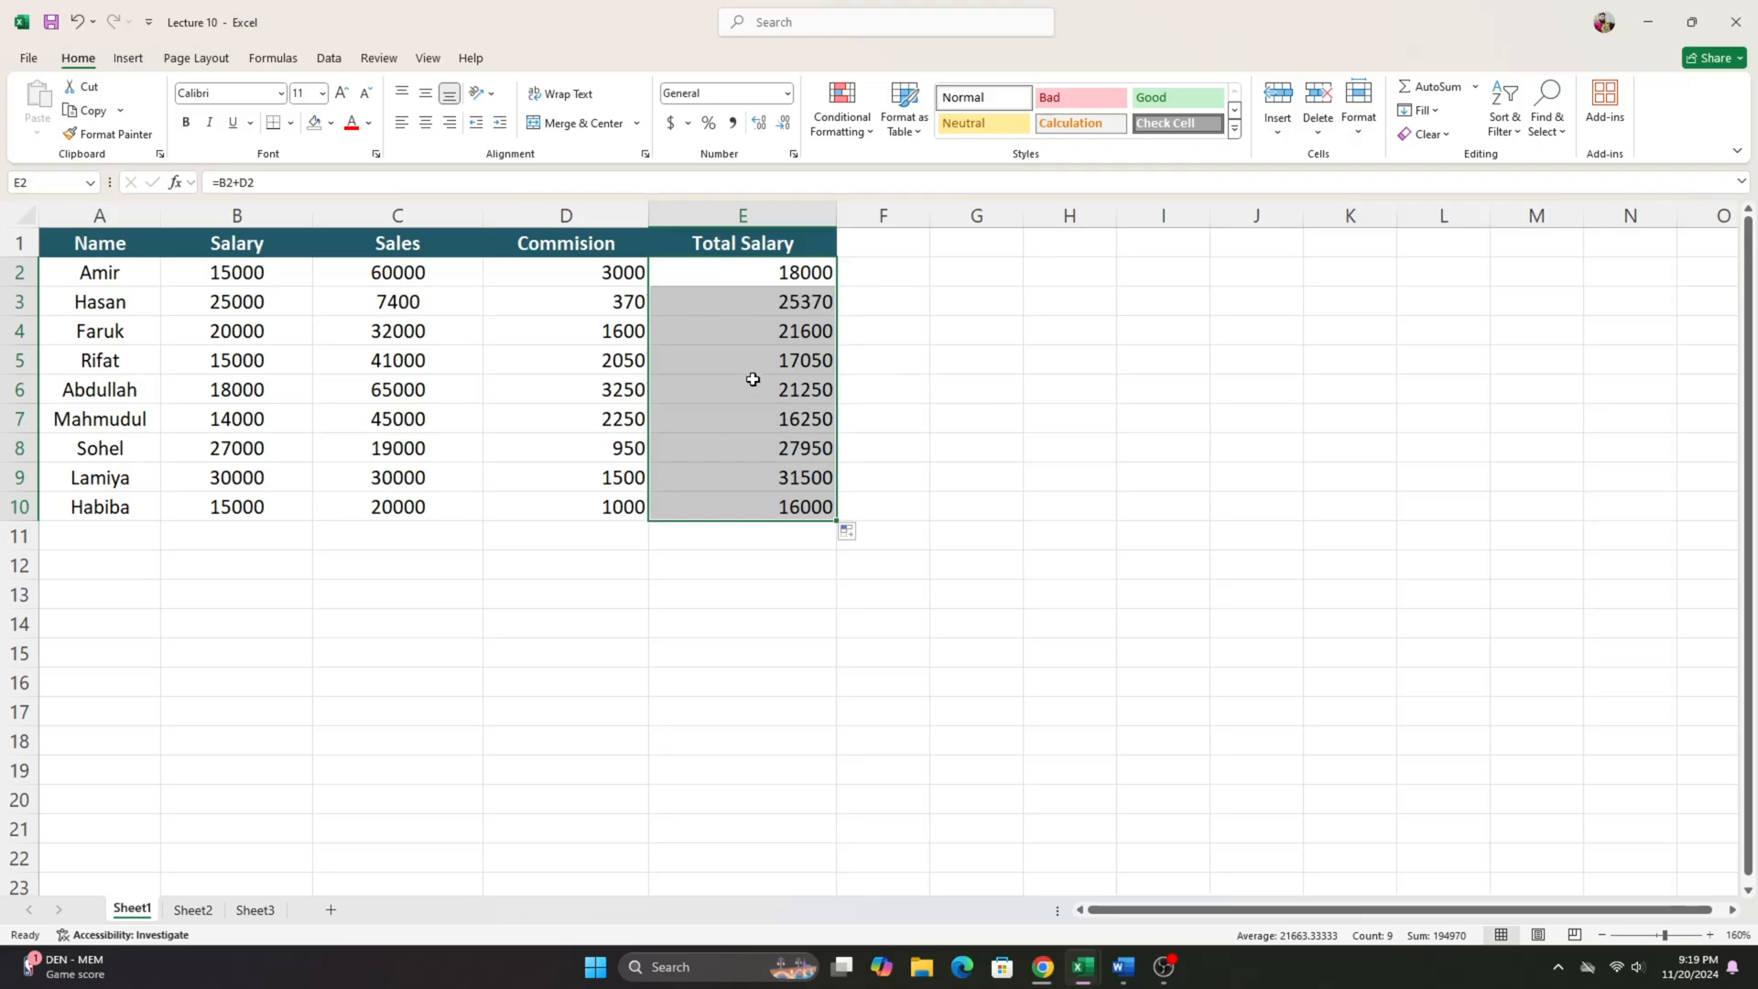
- Review the Commision and Total Salary results in D2:E10 alongside the Sales column
drag(602, 273, 765, 504)
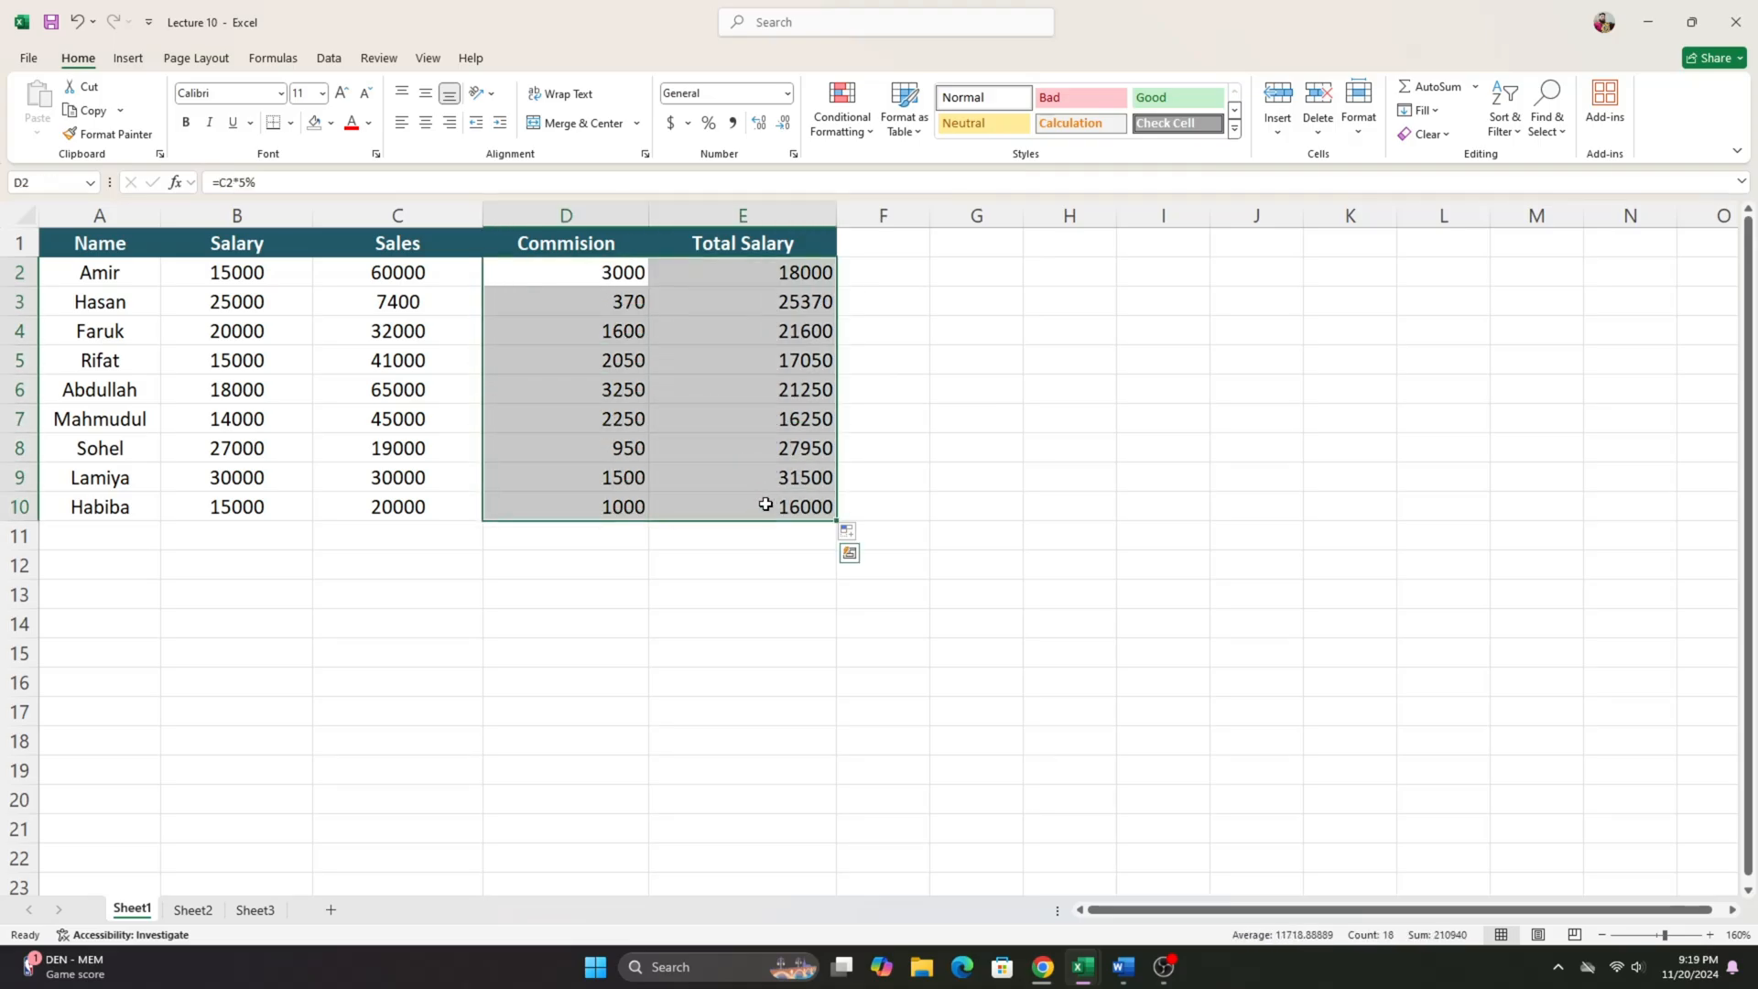
click(632, 541)
click(682, 541)
drag(581, 543, 711, 549)
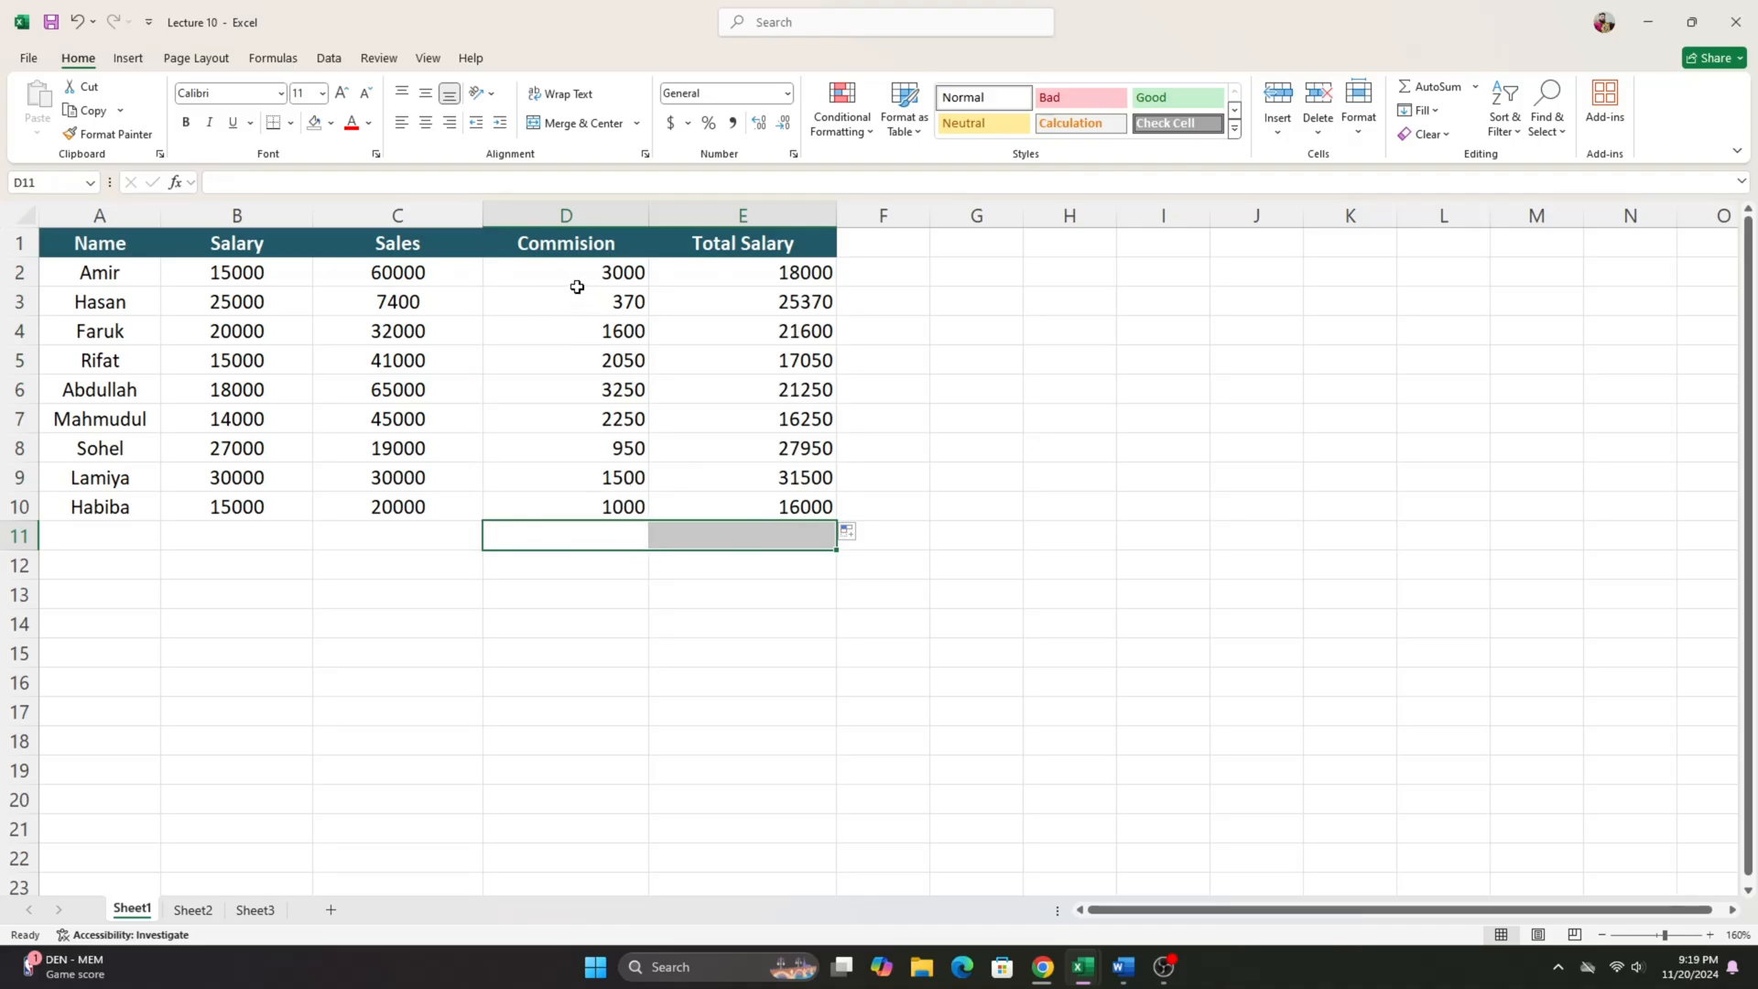
drag(566, 272, 757, 509)
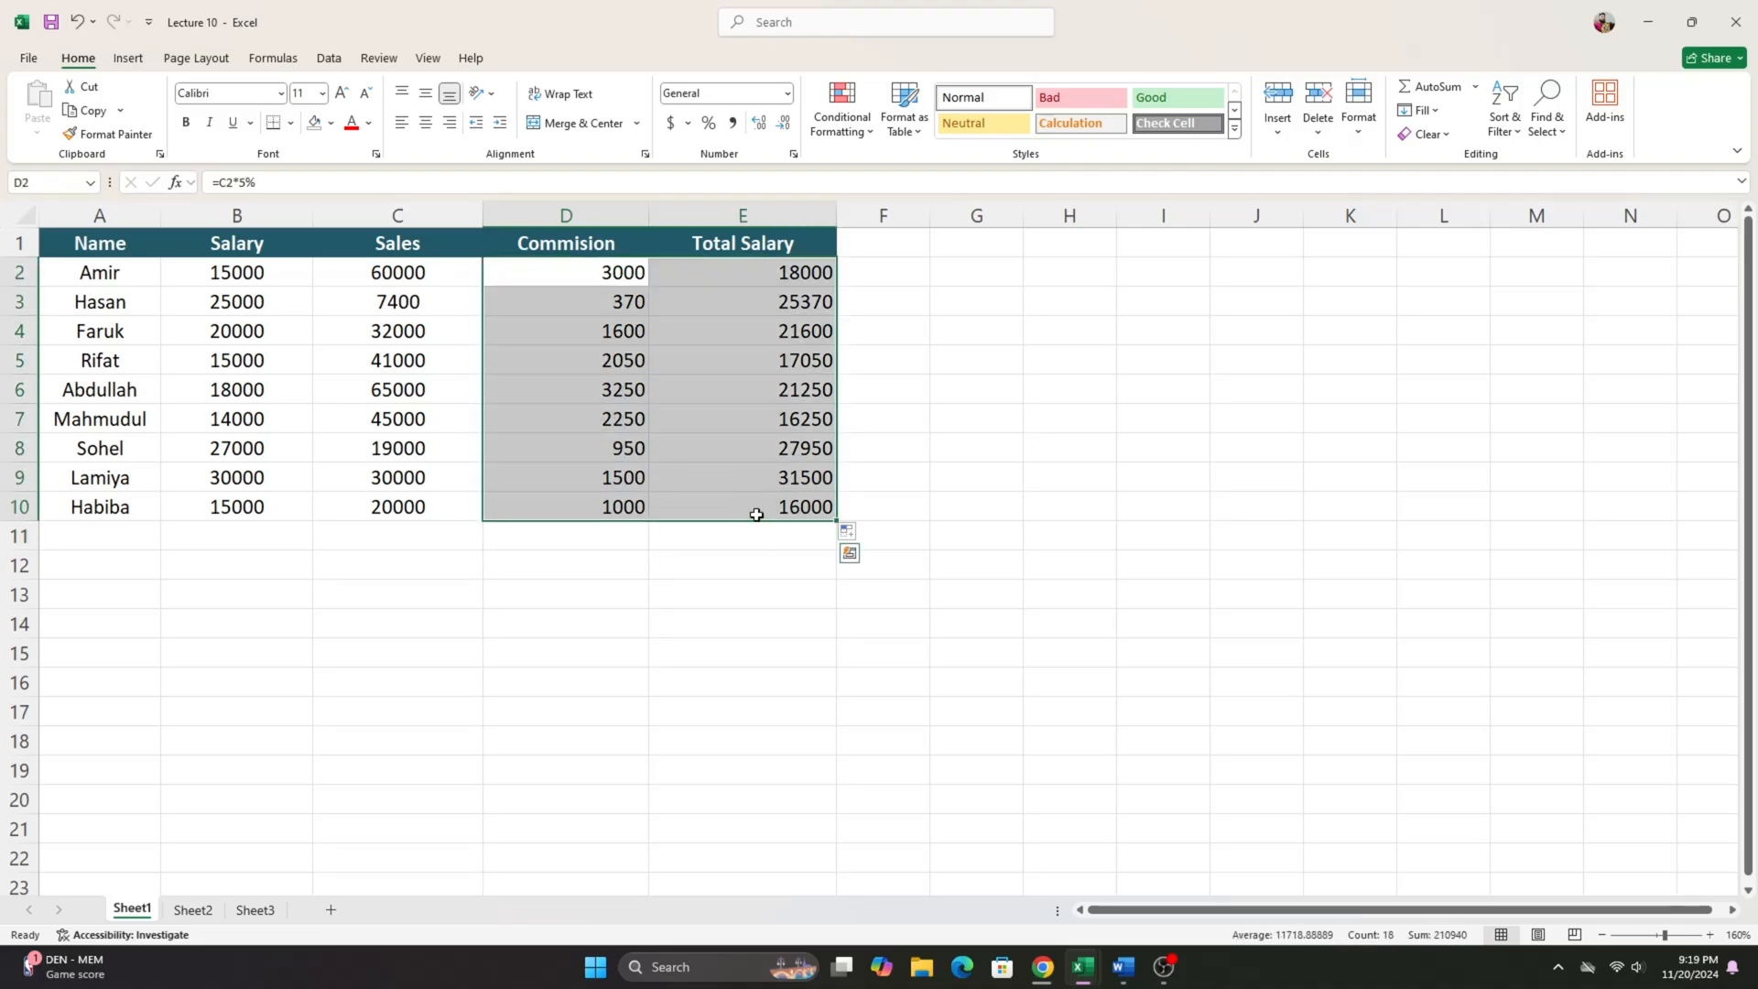
drag(396, 267, 420, 531)
click(420, 531)
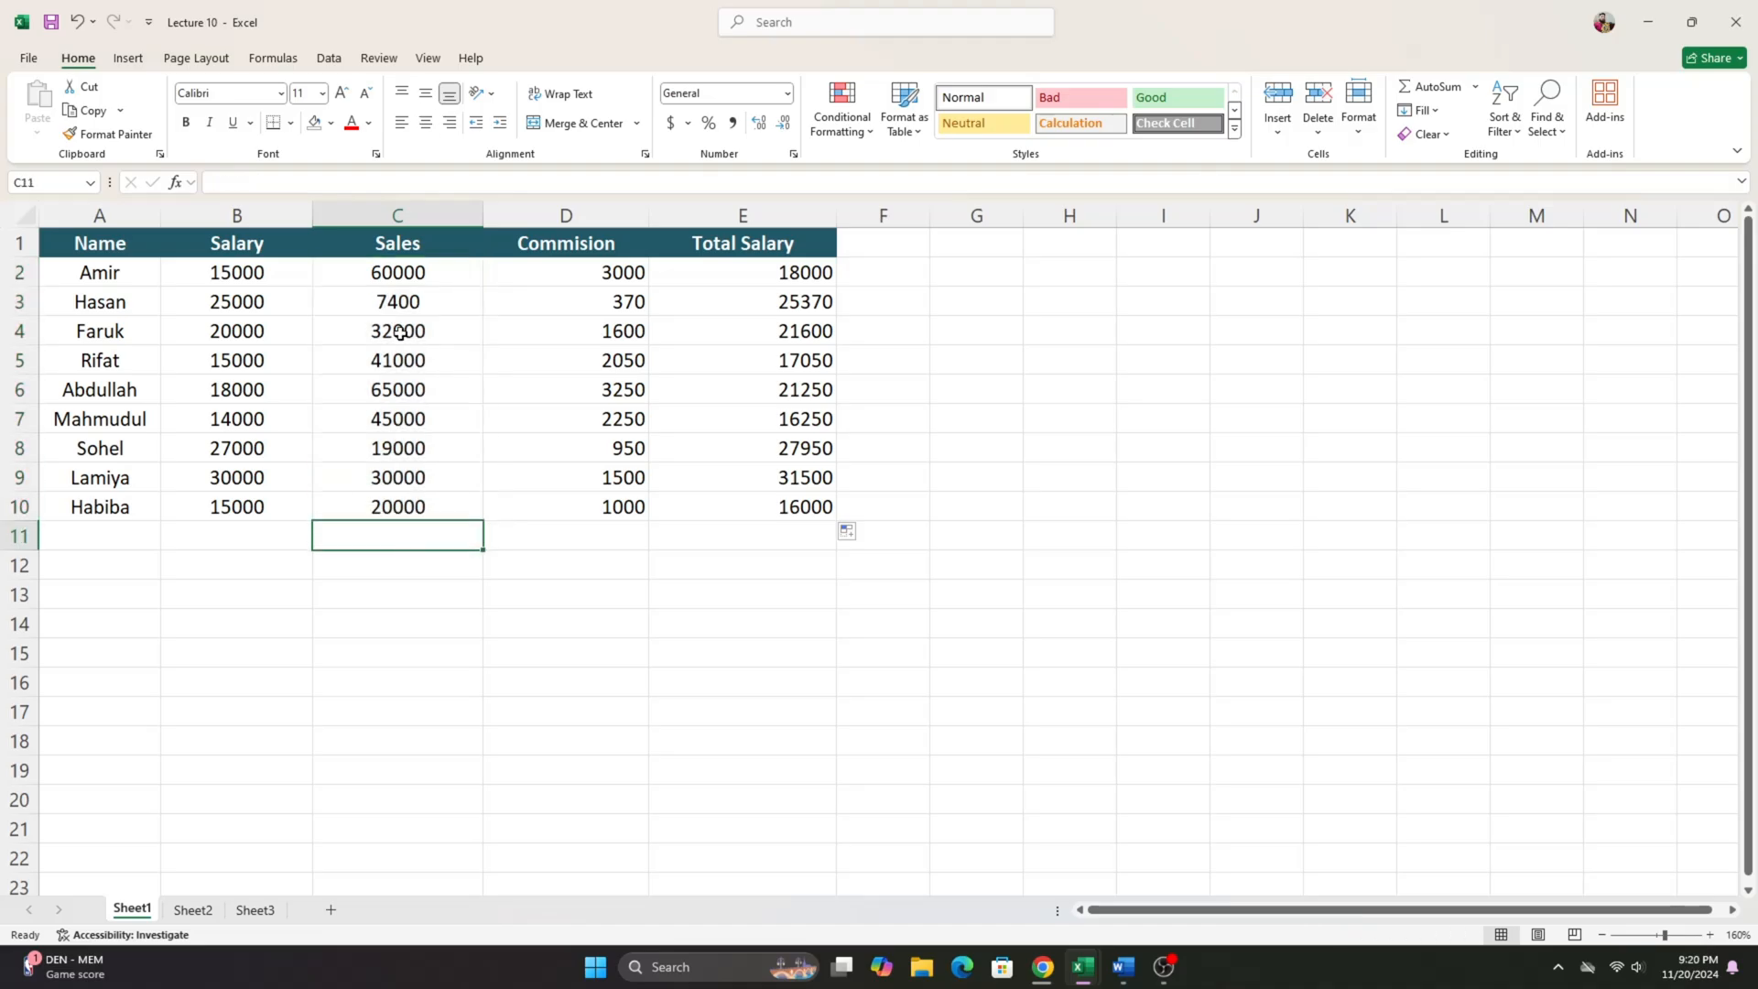
- Review the sales figures in C2:C10 and the Total Salary formula in E6 on Sheet1
drag(407, 277, 417, 510)
click(415, 538)
drag(440, 286, 428, 499)
click(704, 383)
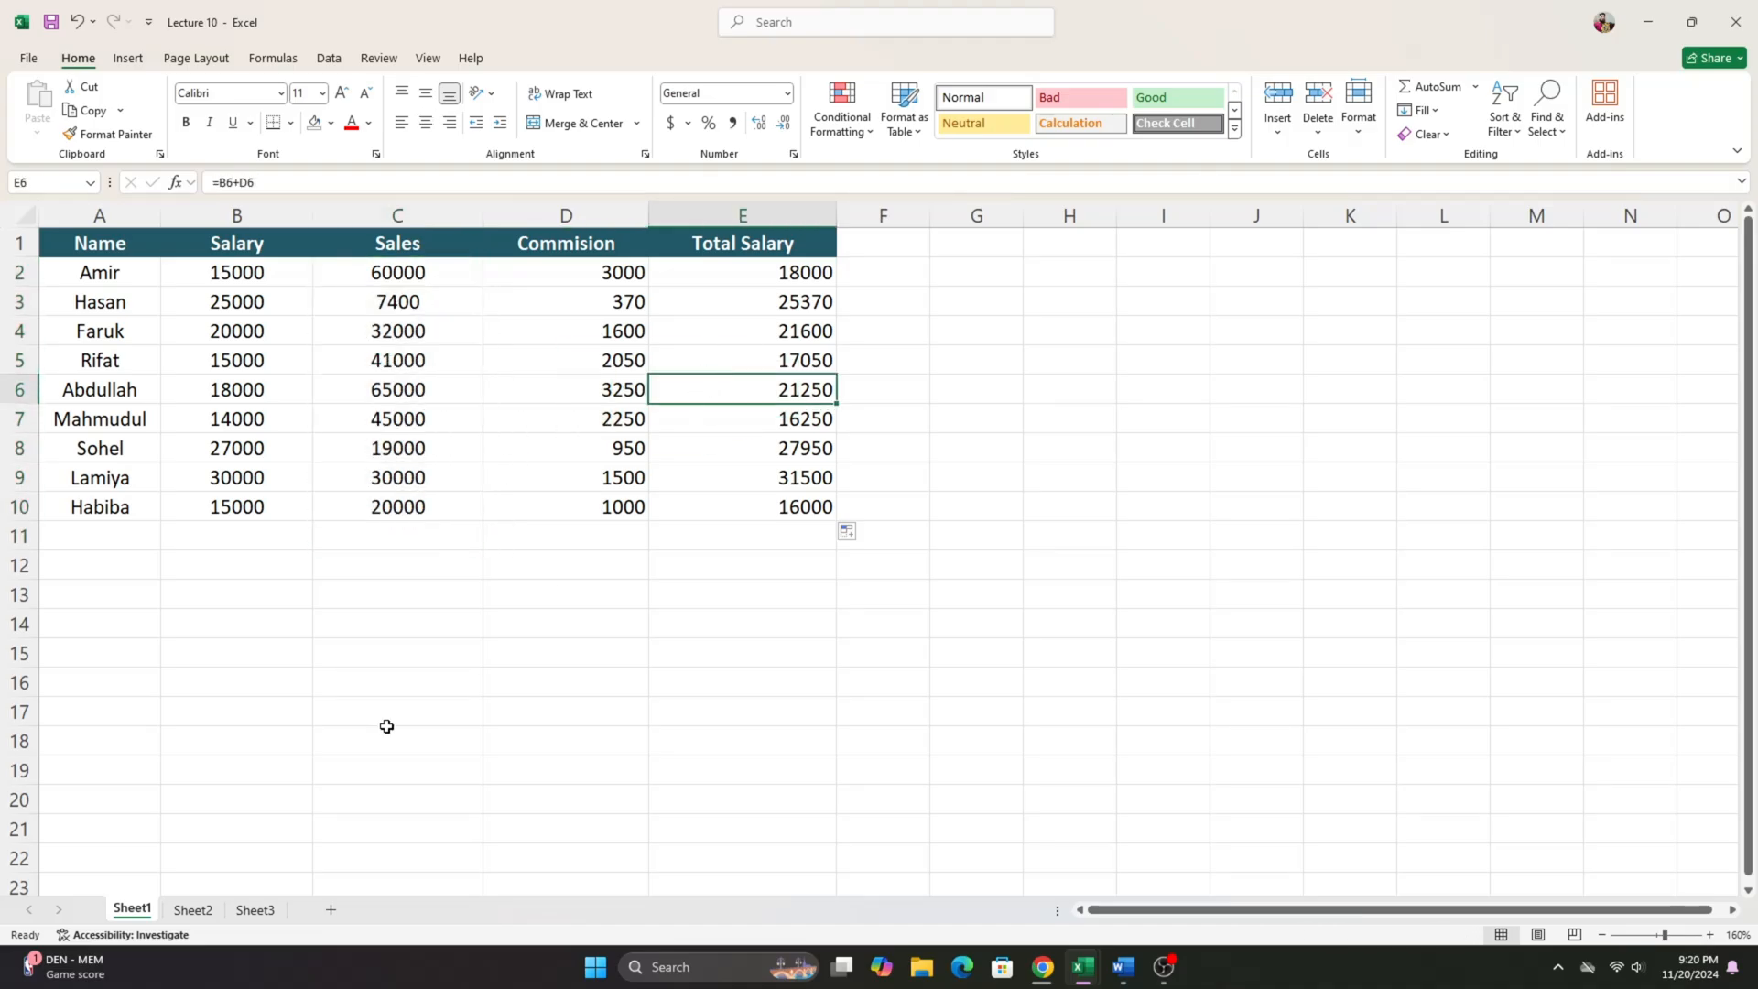
- On Sheet2, look over the Salary and Sales columns and clear the Commision and Total Salary cells D2:E10
click(192, 910)
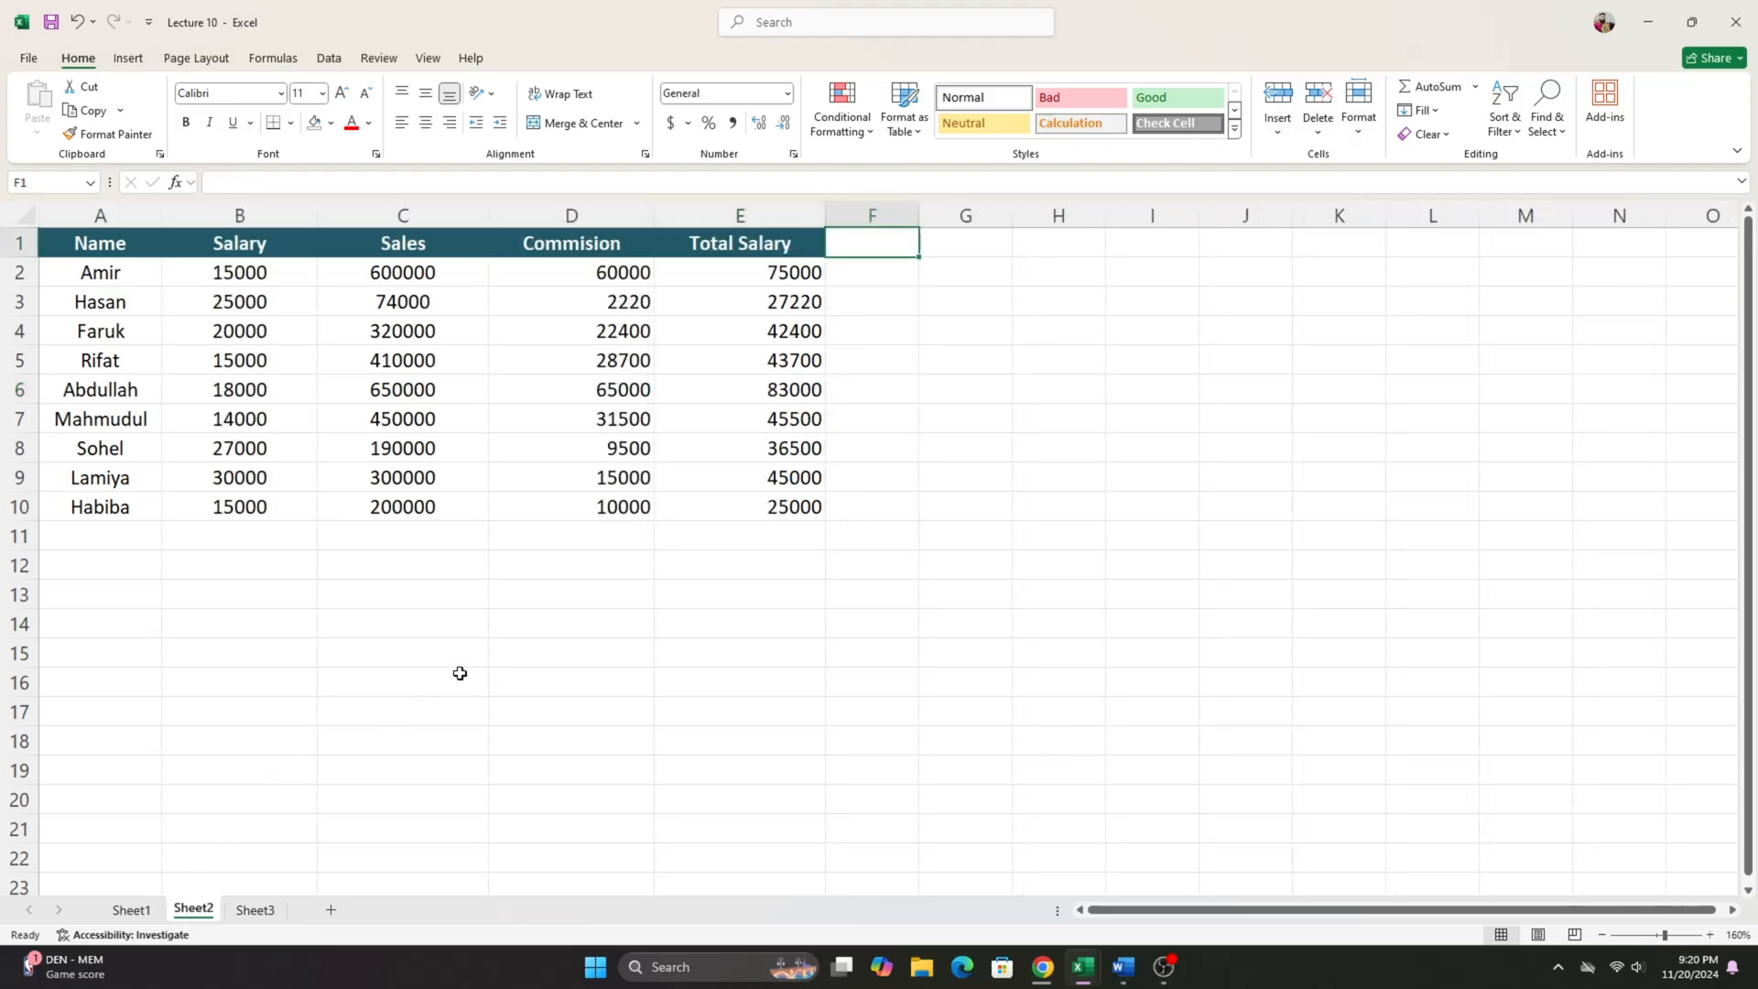
click(130, 910)
drag(231, 275, 243, 506)
drag(439, 271, 439, 506)
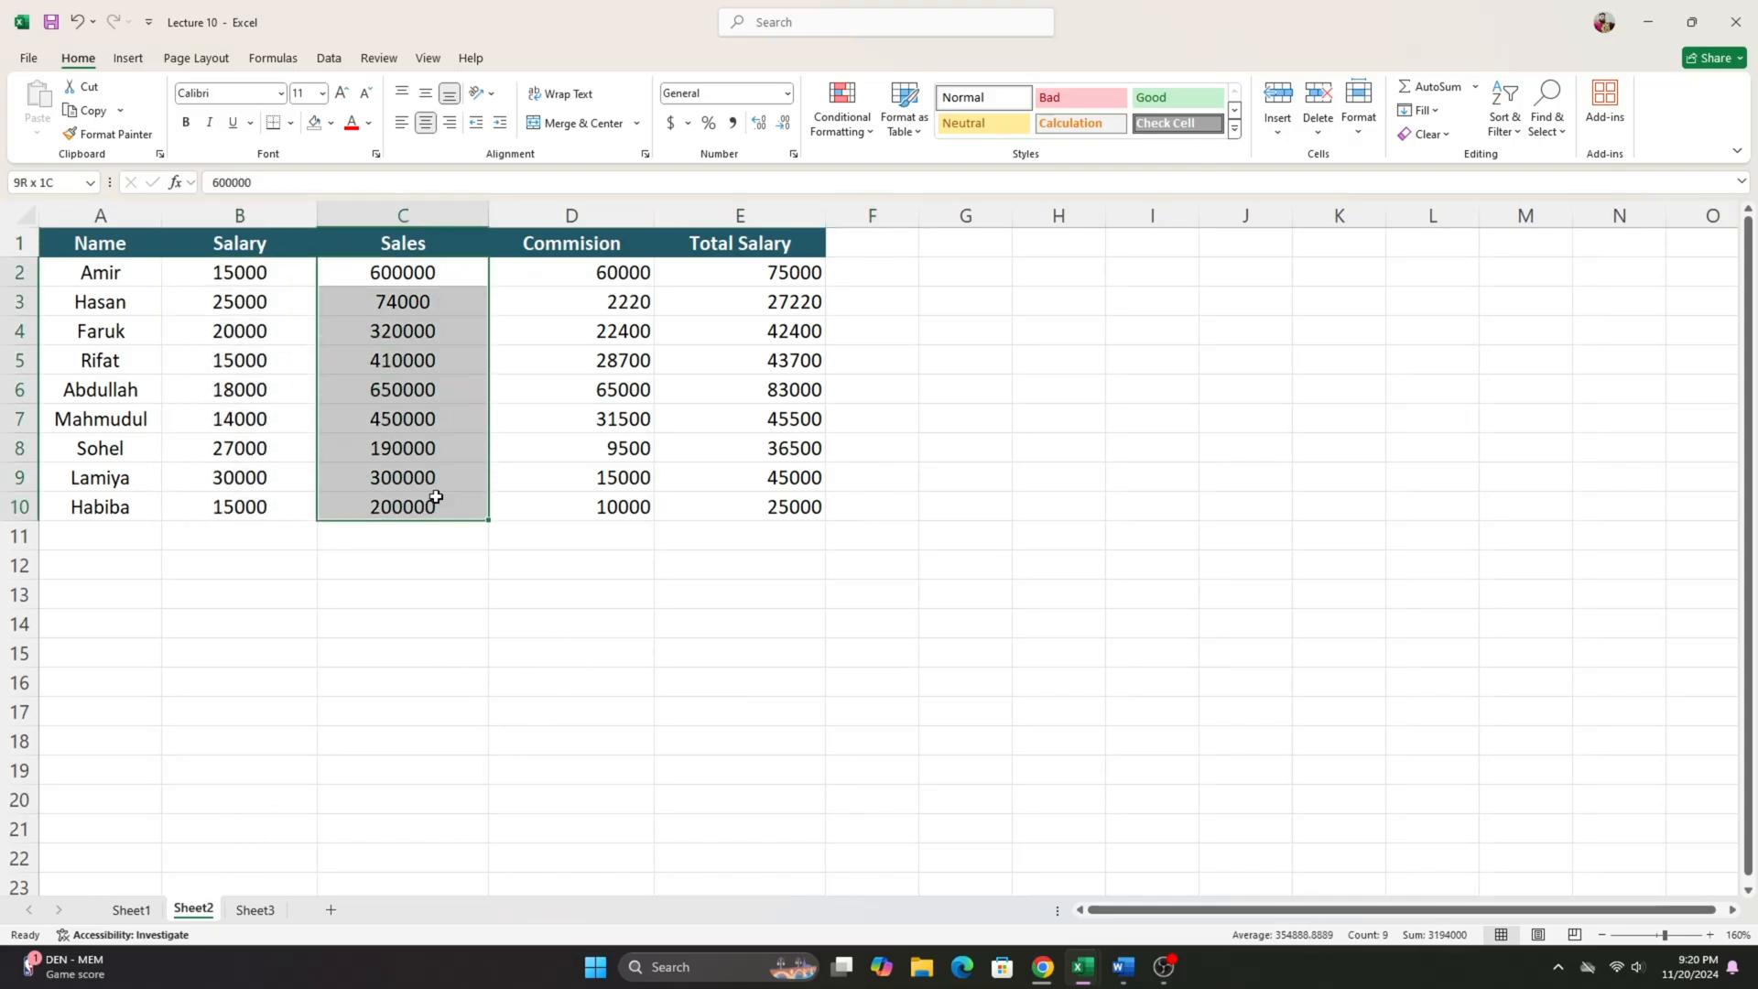
drag(618, 274, 818, 506)
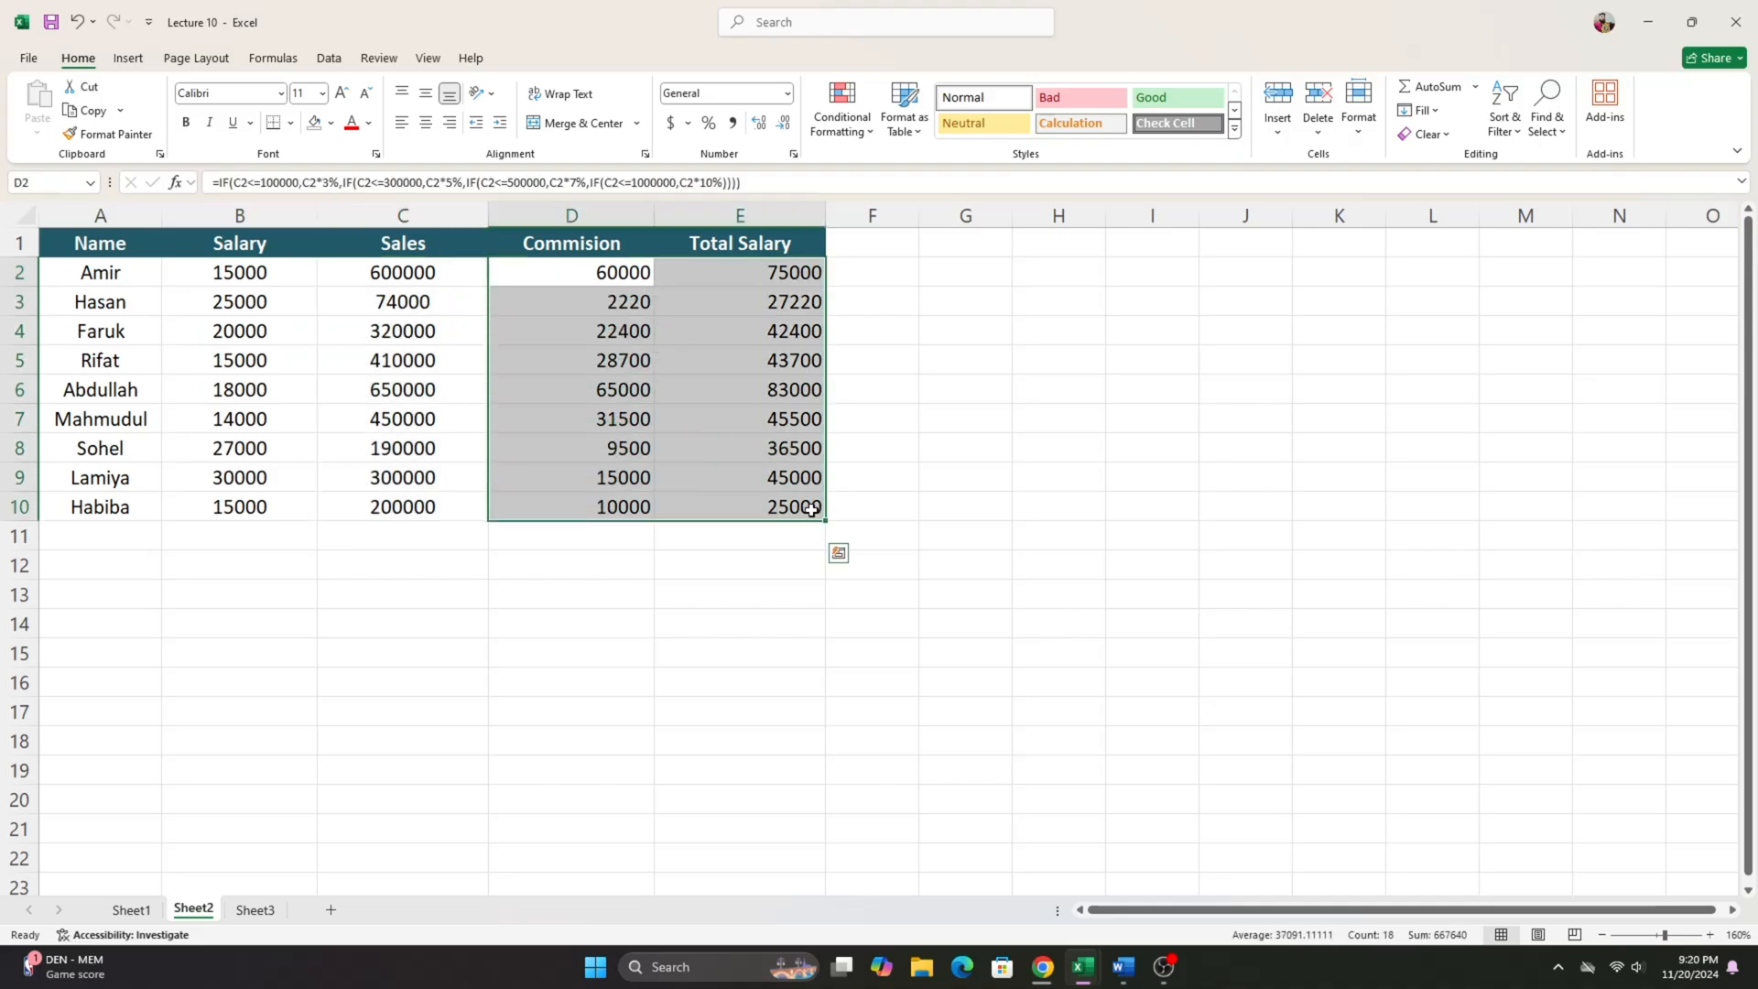
key(Delete)
click(538, 270)
drag(432, 284, 479, 507)
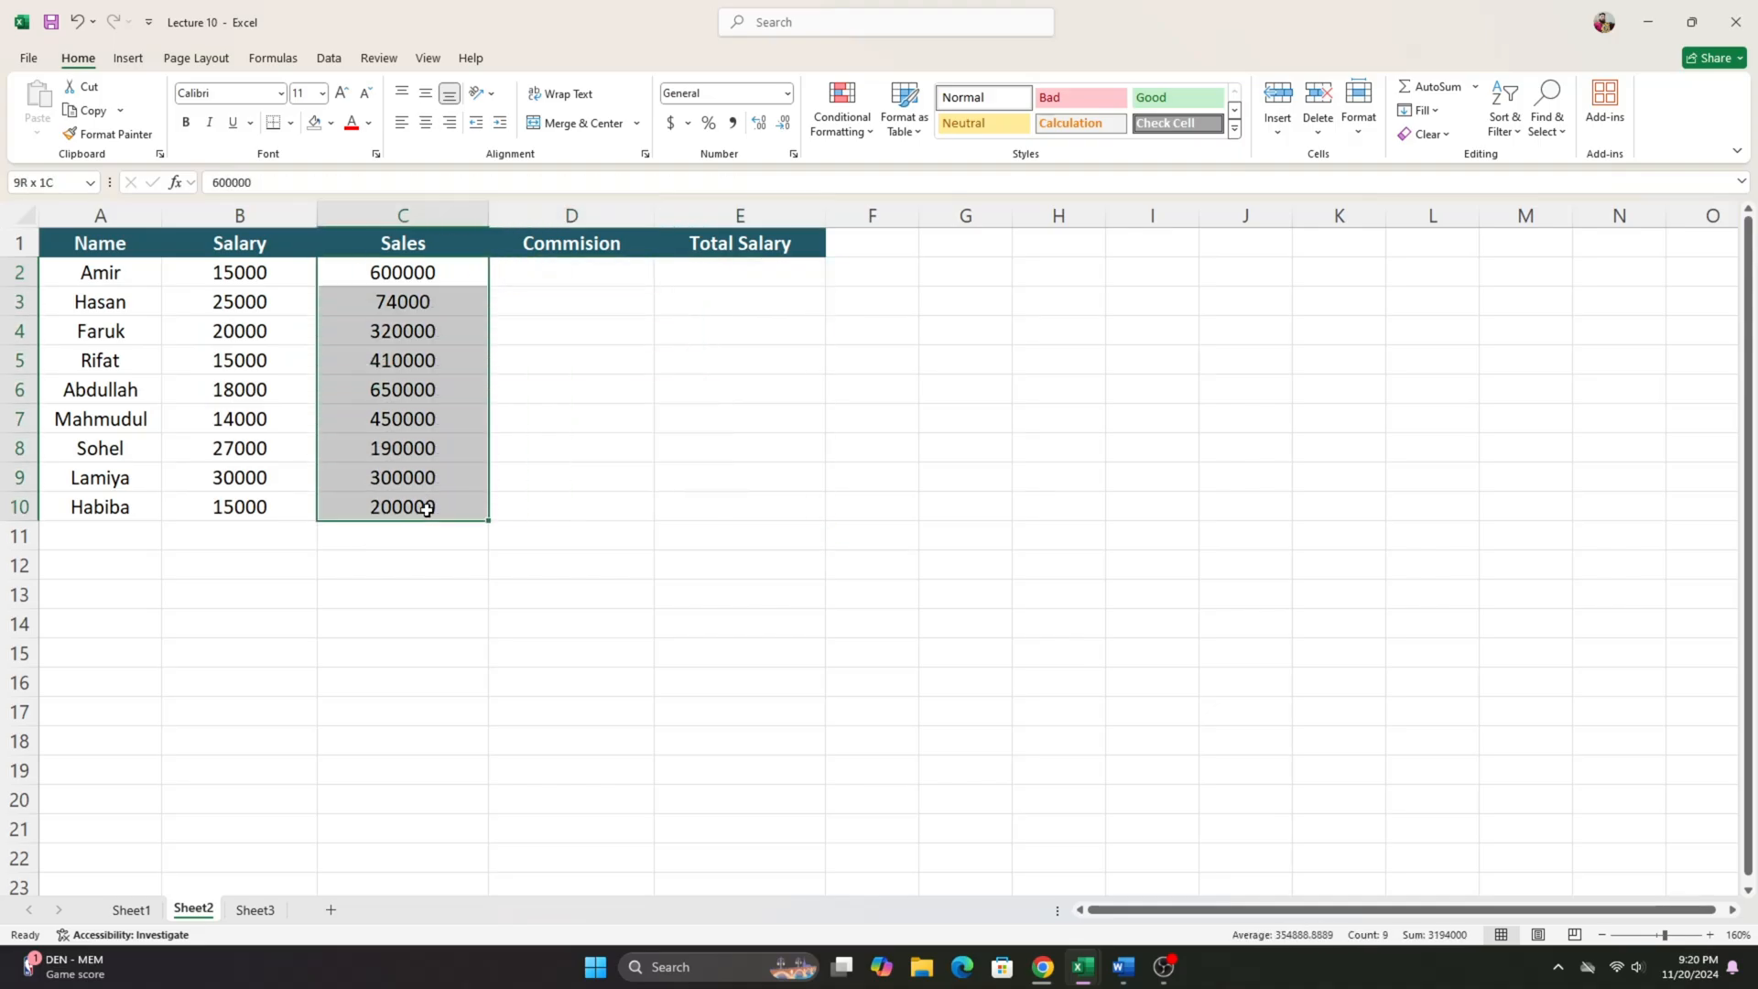
click(569, 279)
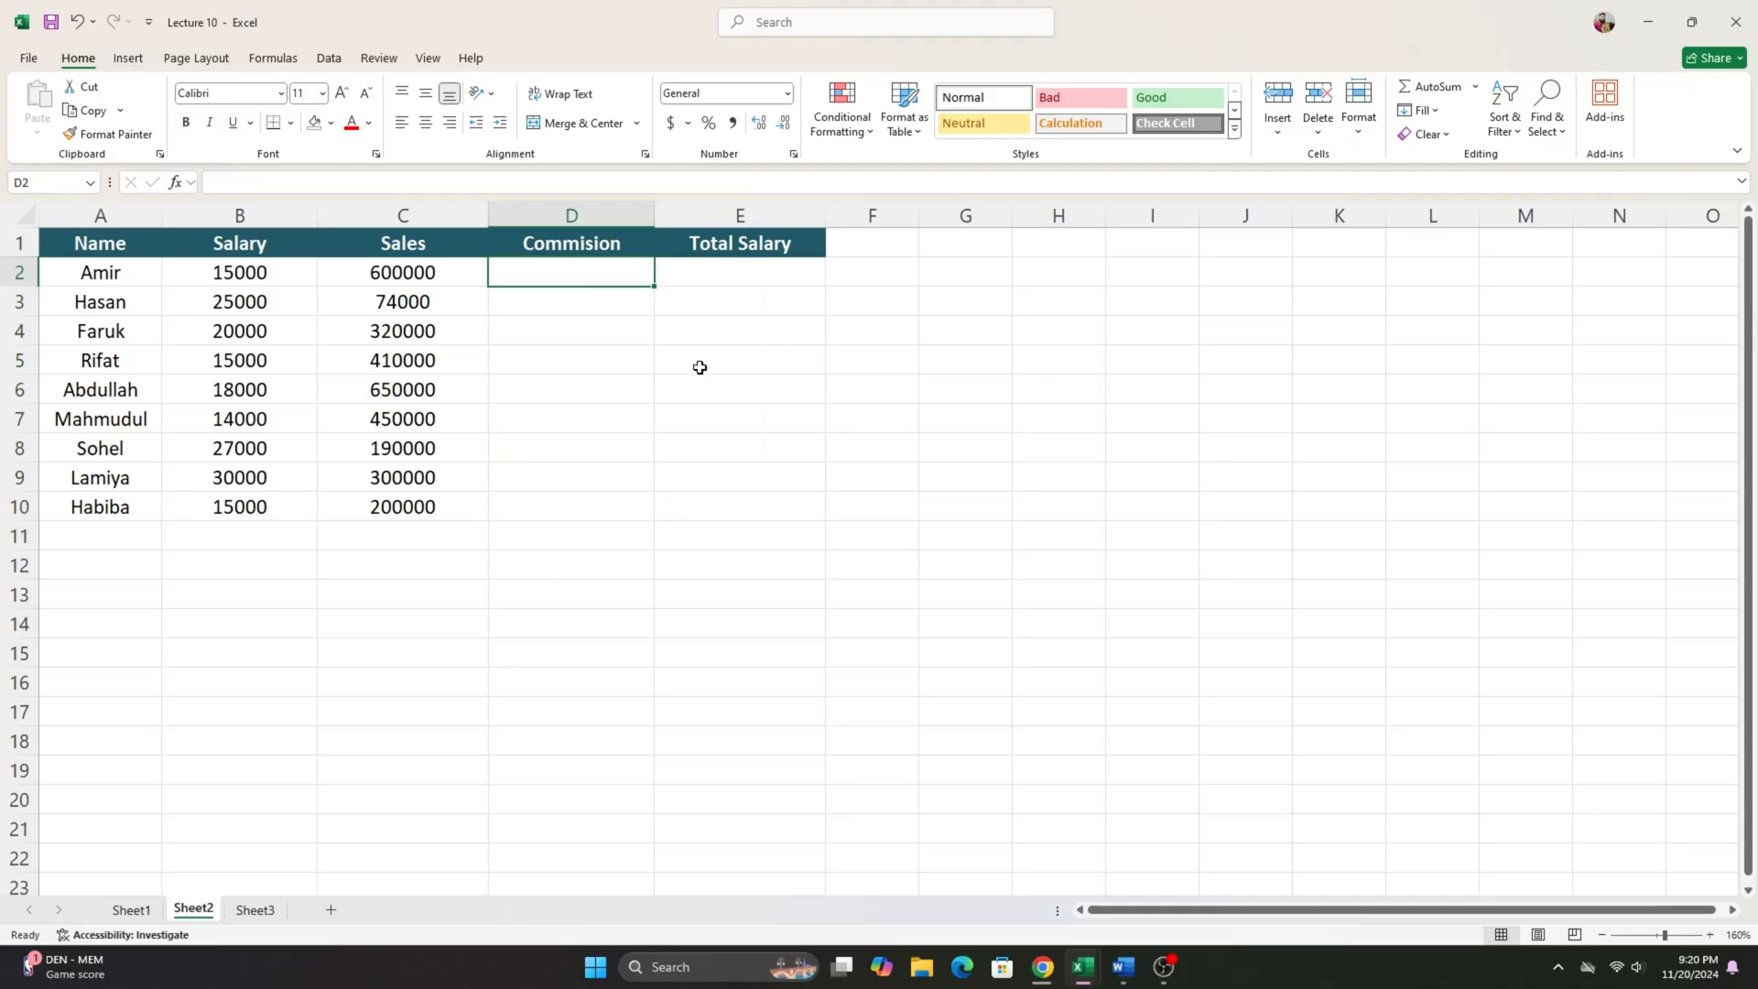
- Switch to the Word document and examine each sales threshold and rate under Commission Percentage of Sales Man, and return to the workbook
click(1123, 966)
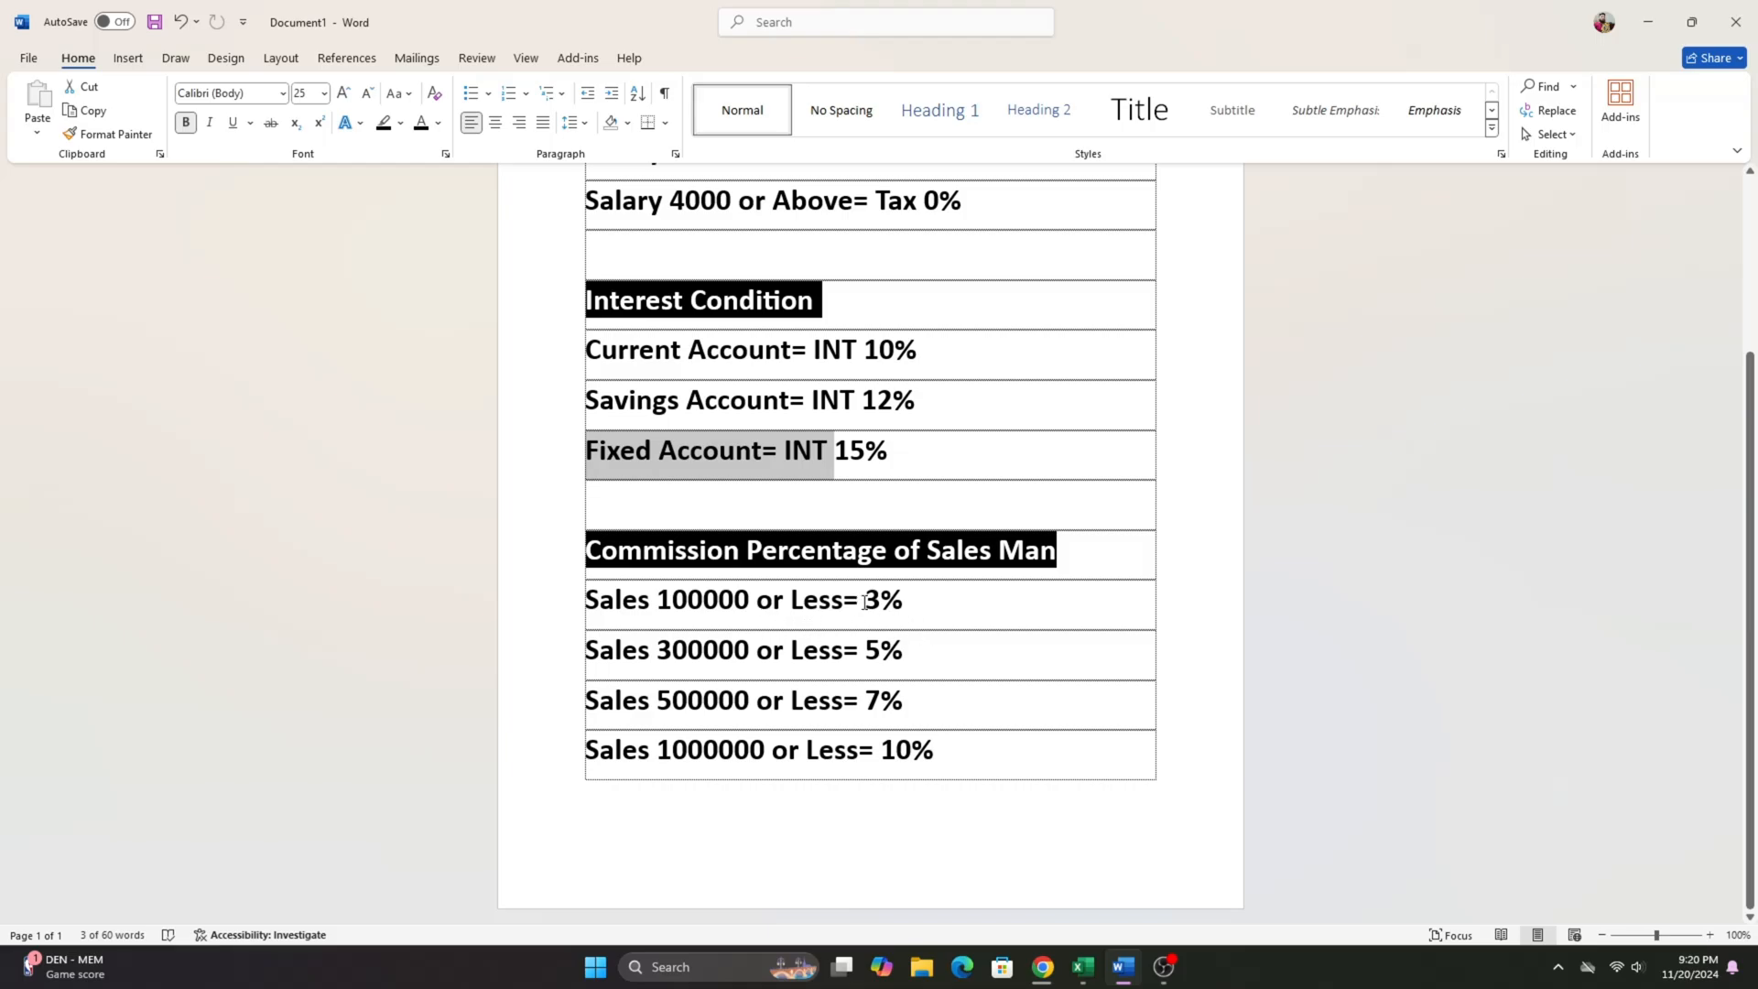
drag(865, 602, 909, 604)
click(797, 662)
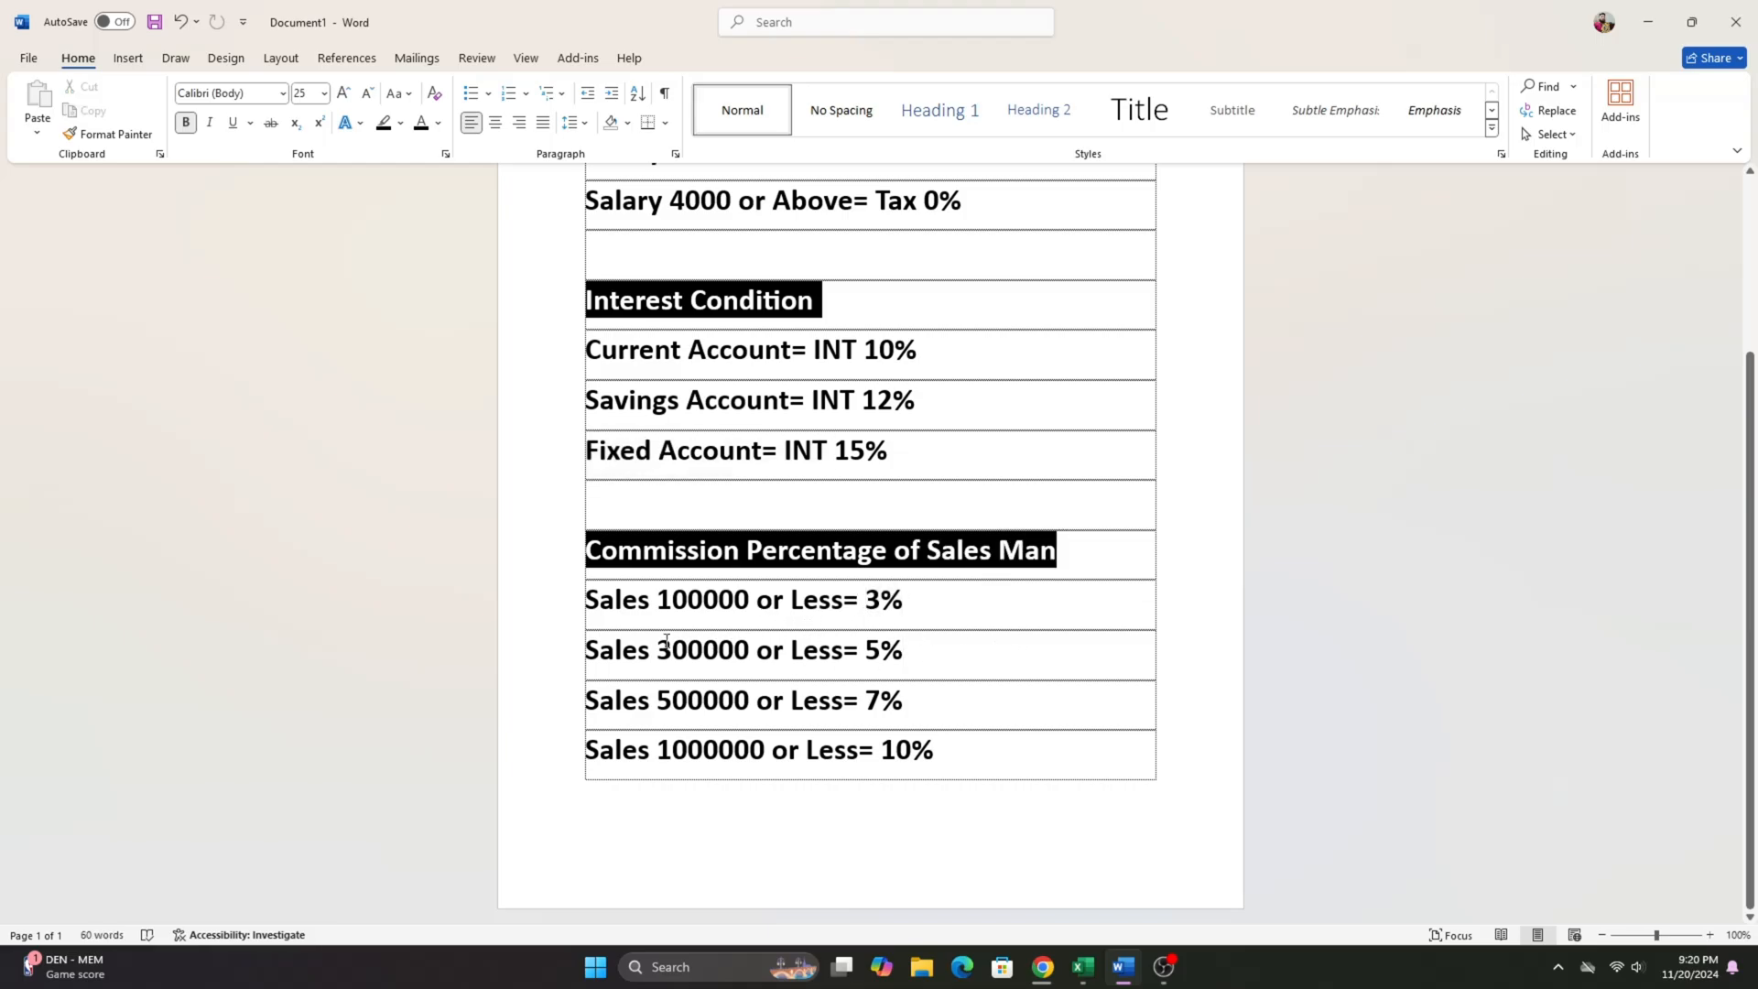
drag(658, 650, 772, 669)
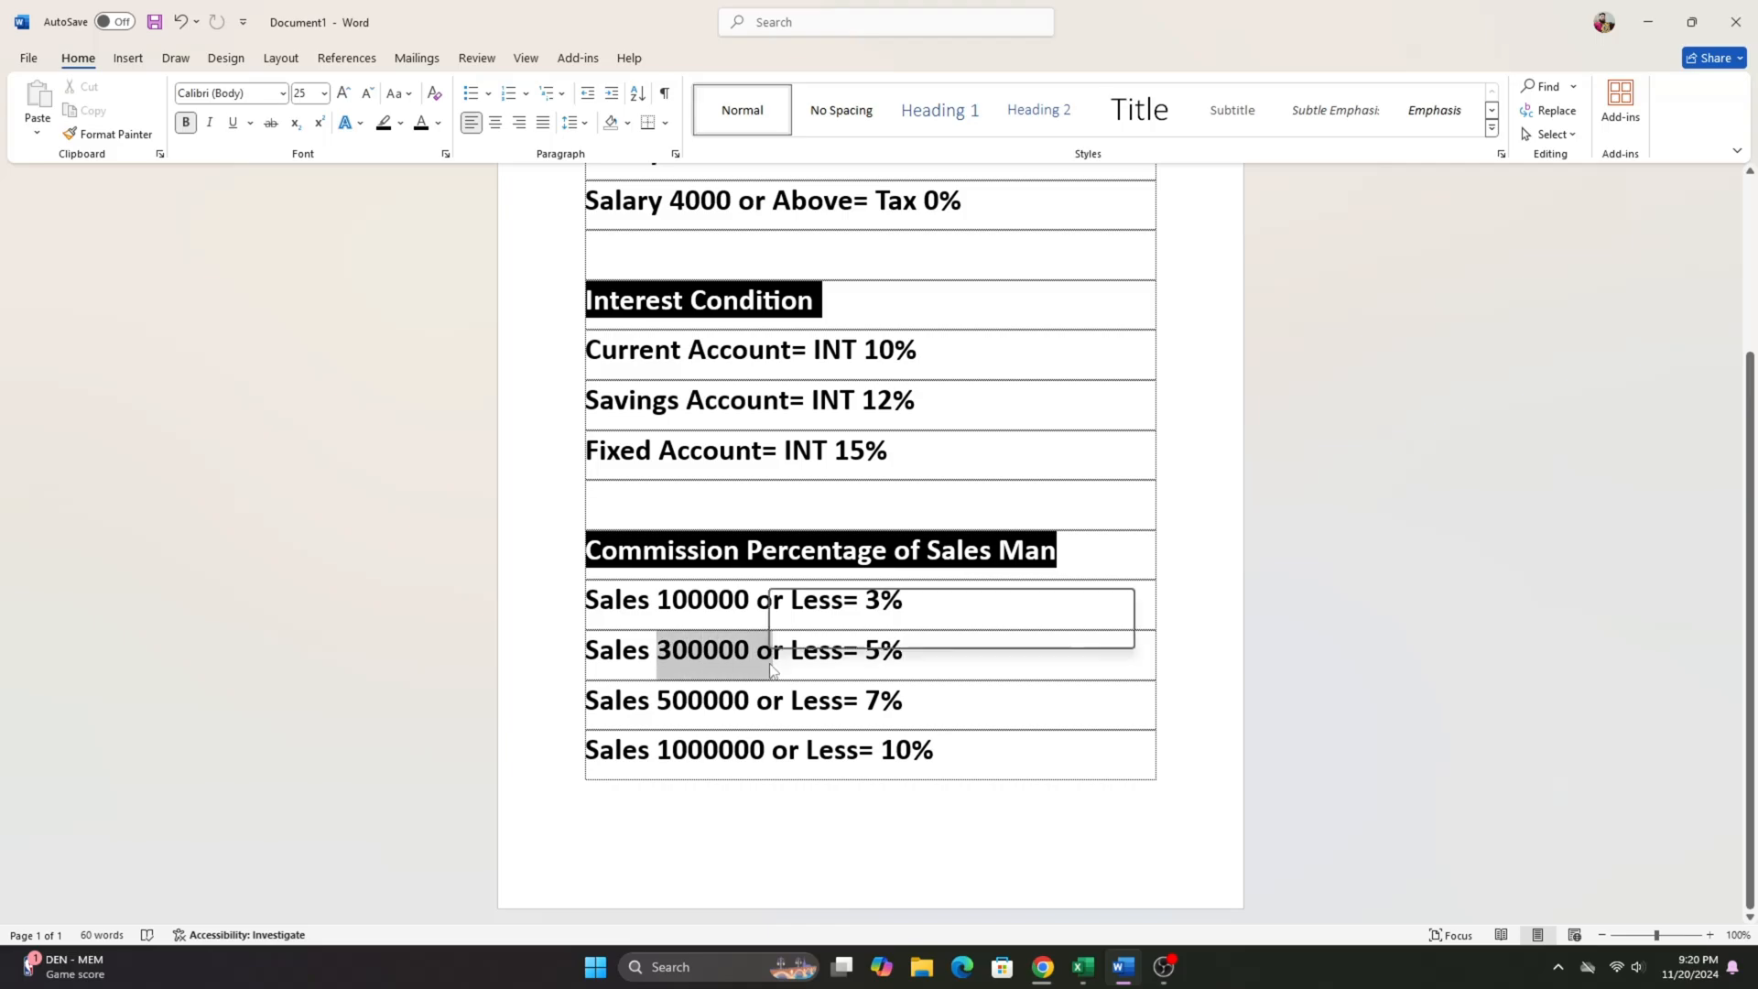
click(866, 655)
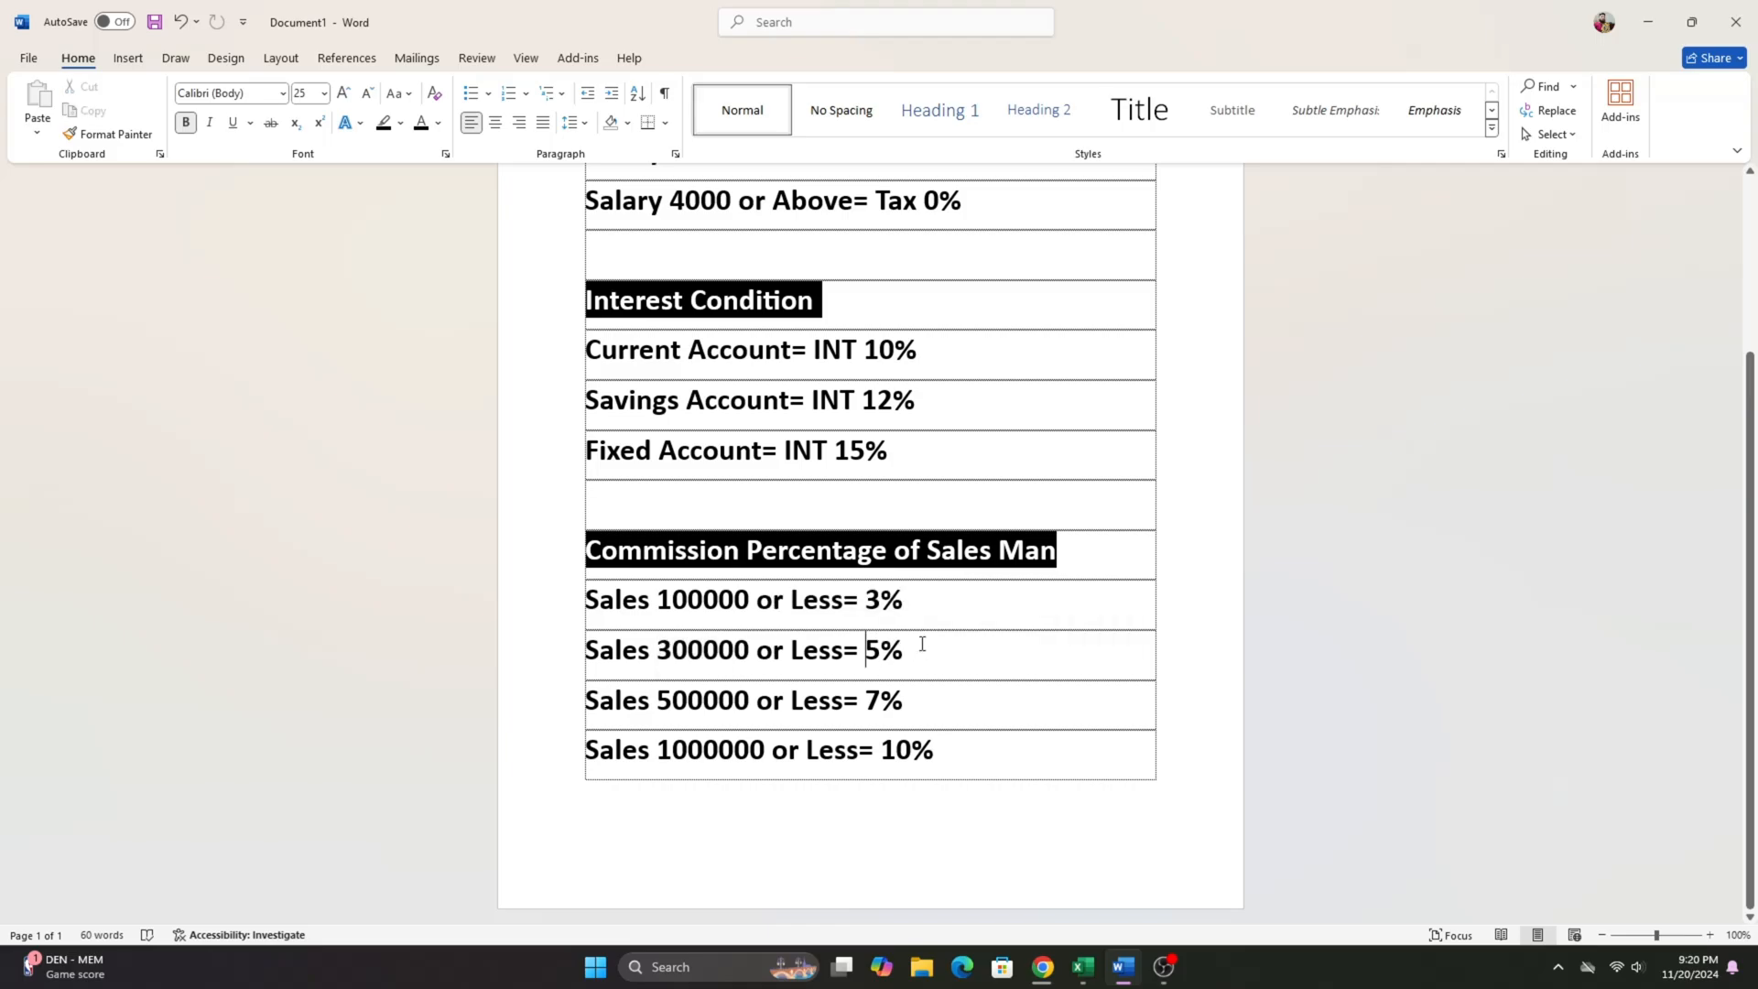
drag(657, 704, 772, 718)
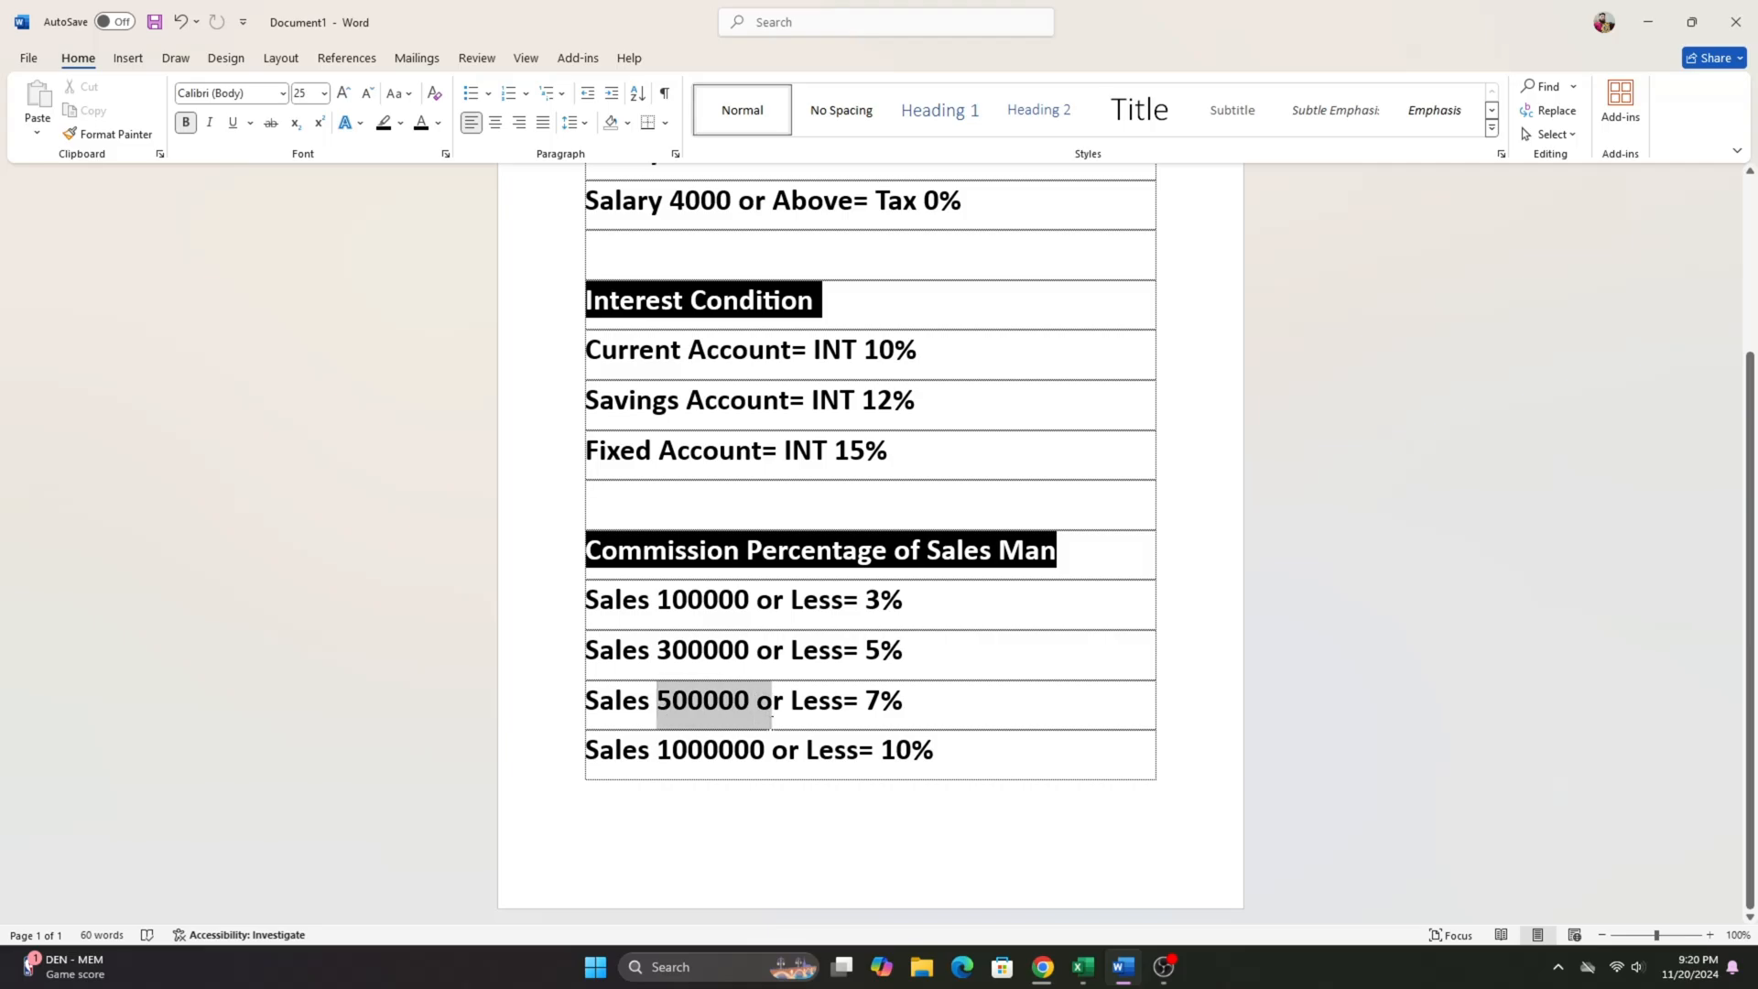
click(932, 716)
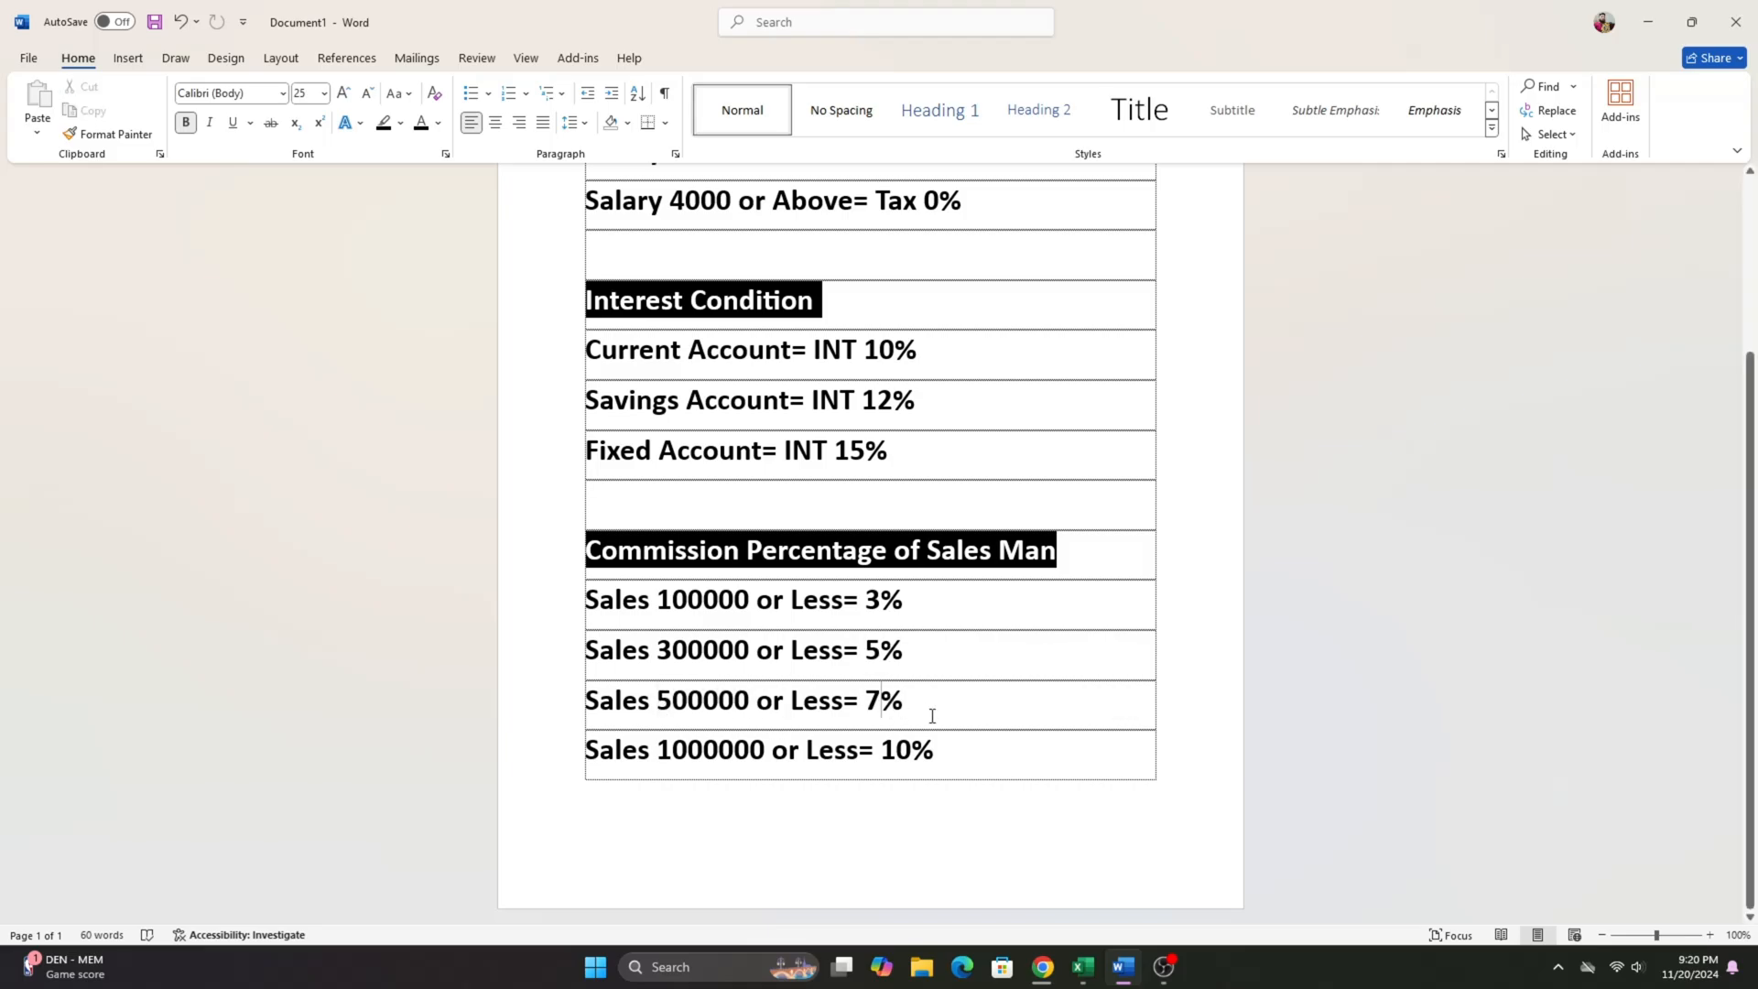
drag(659, 756, 785, 777)
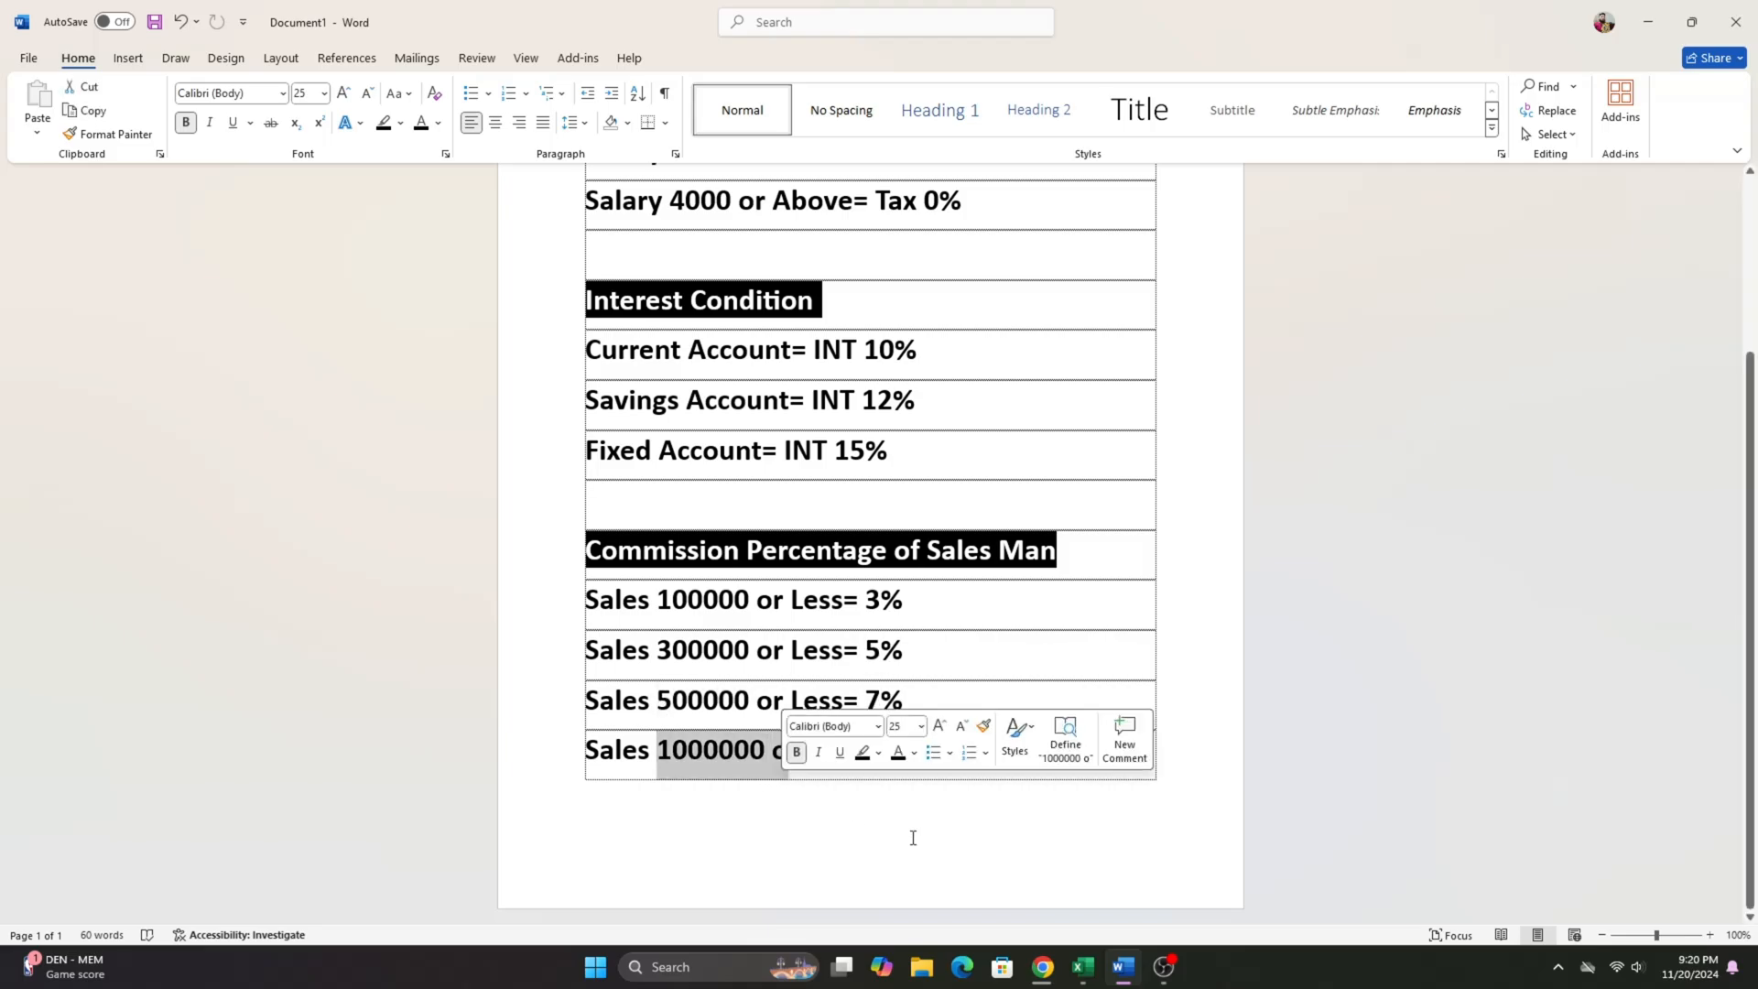
click(1043, 705)
drag(945, 754, 882, 753)
click(992, 591)
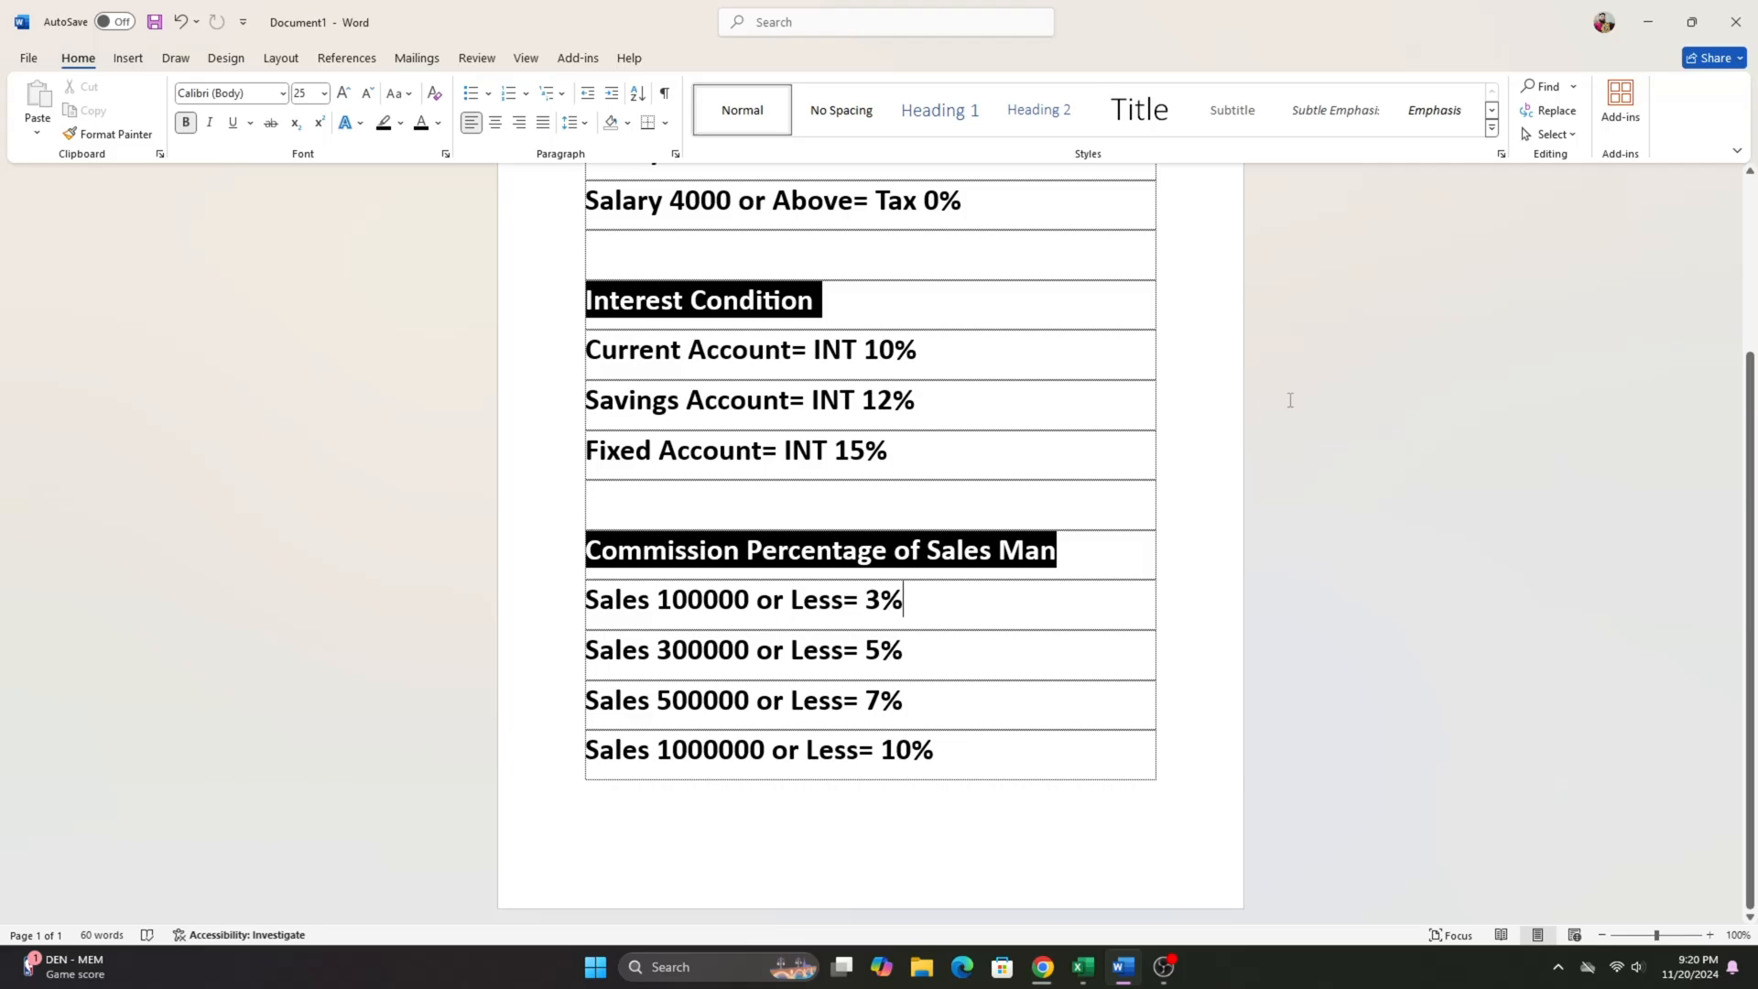
click(1650, 22)
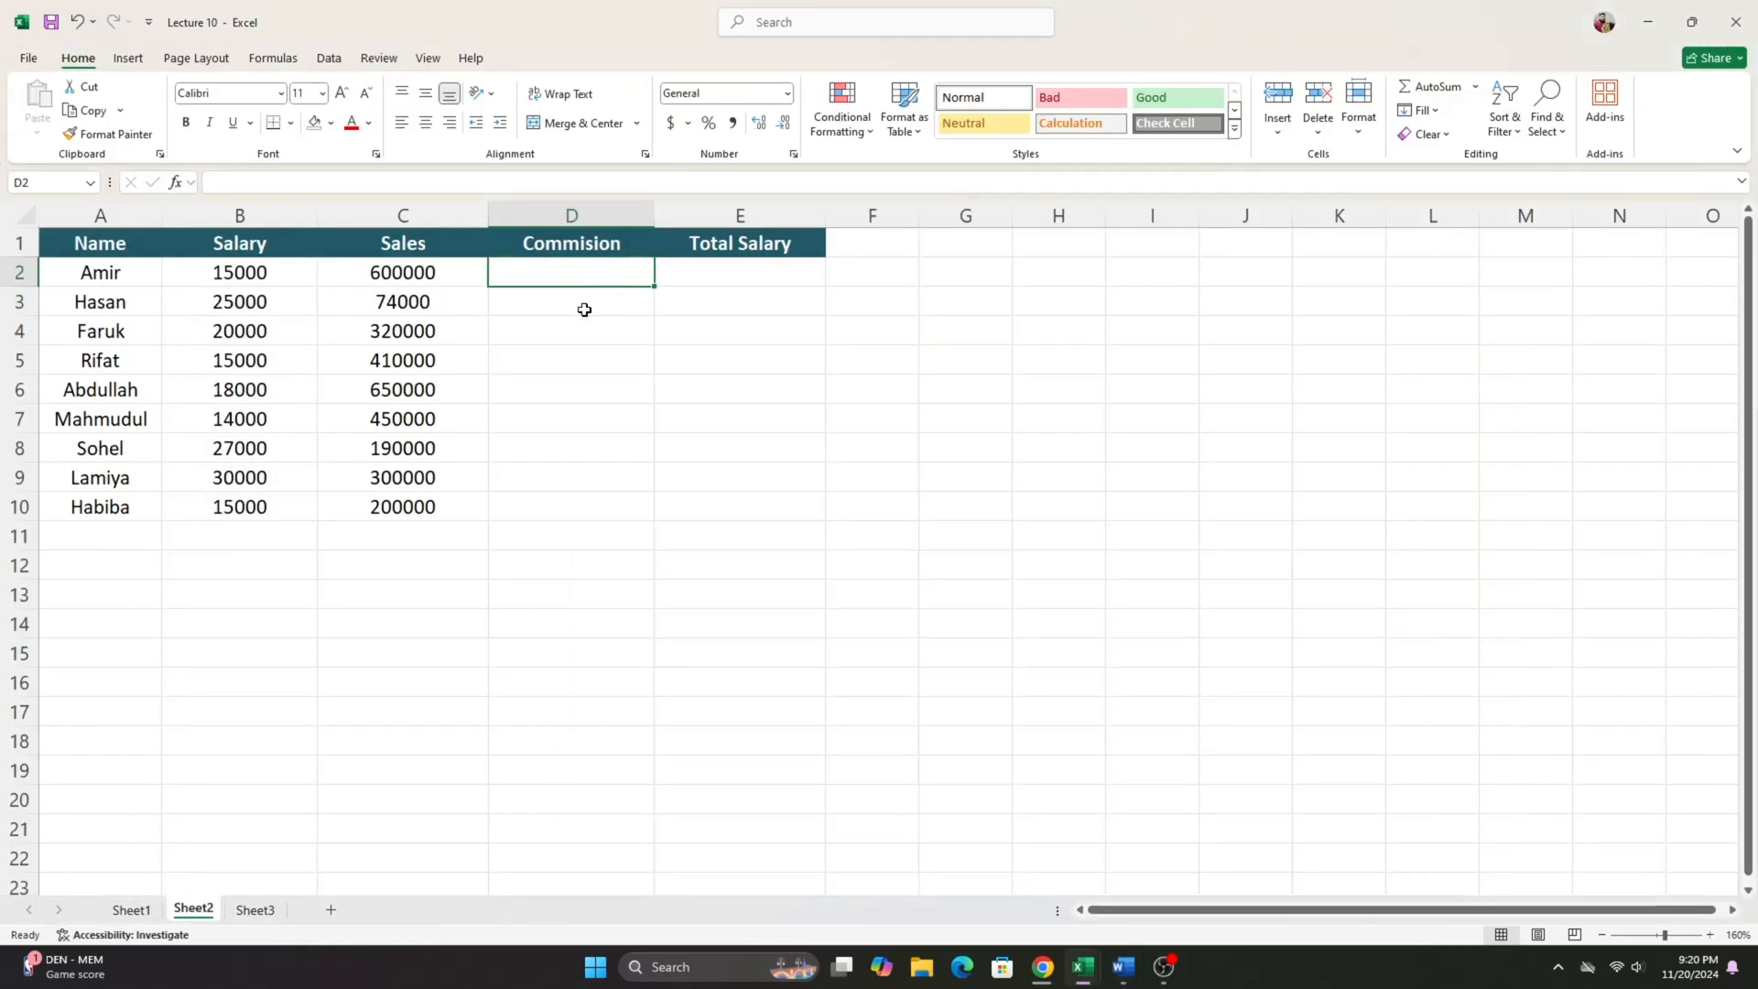
text(=)
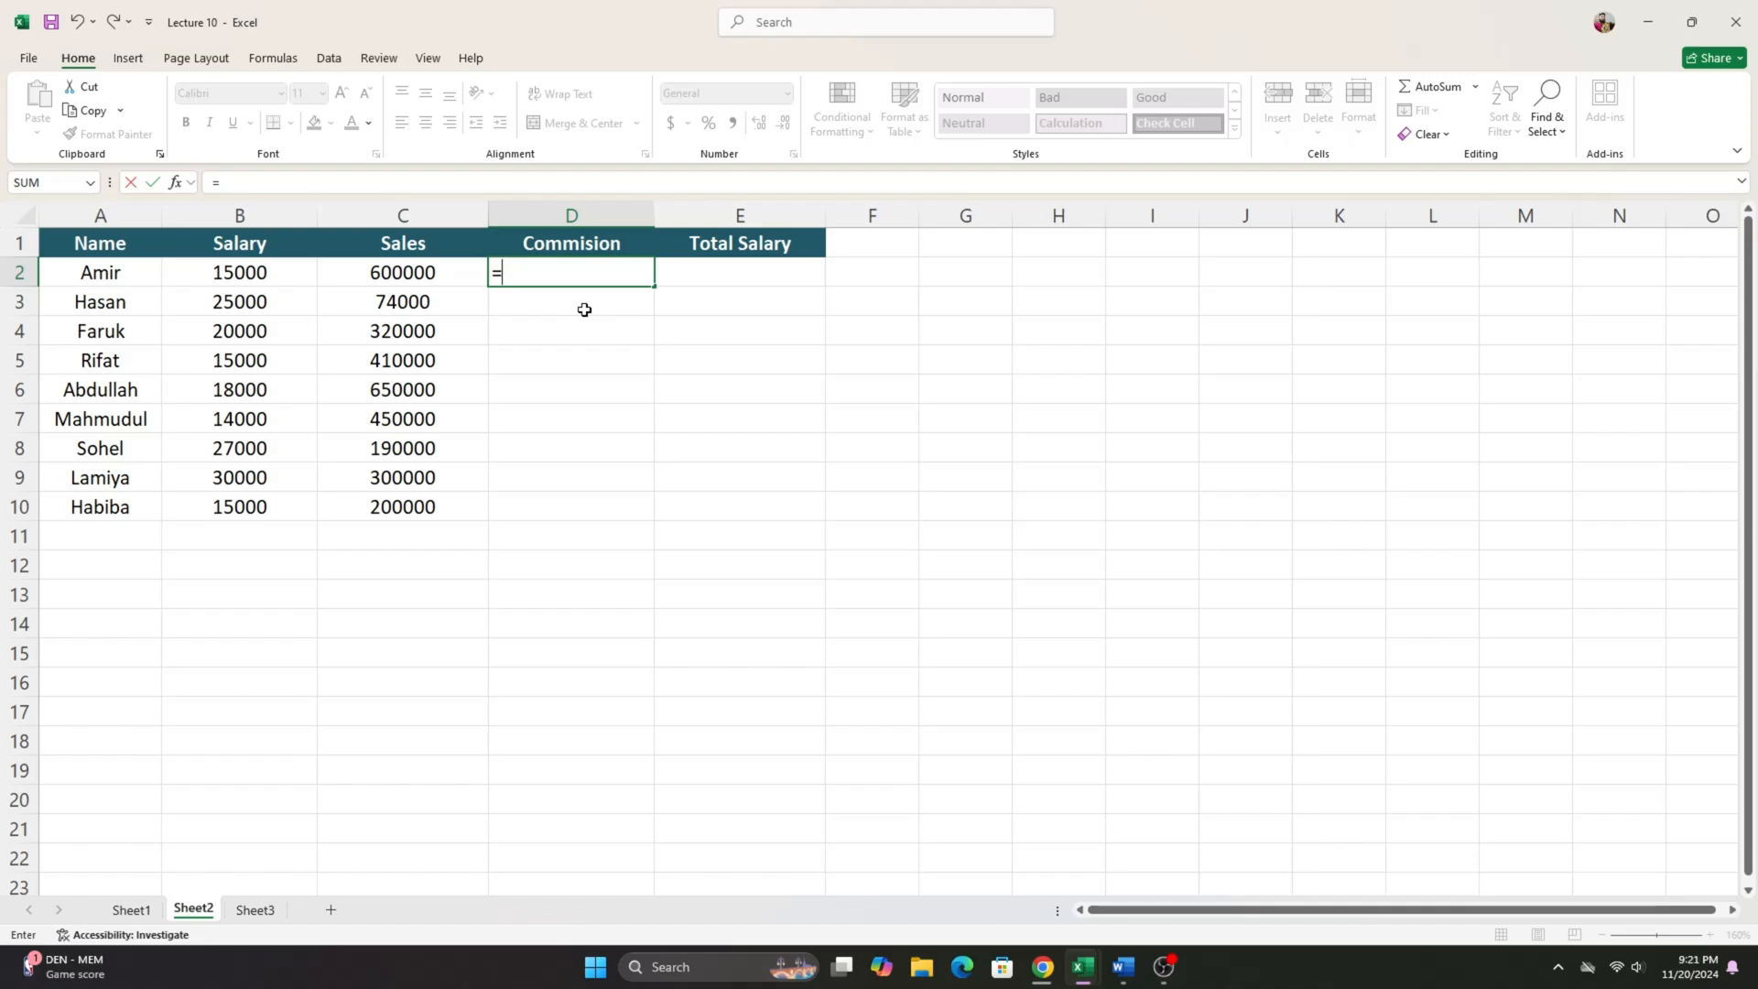
text(if)
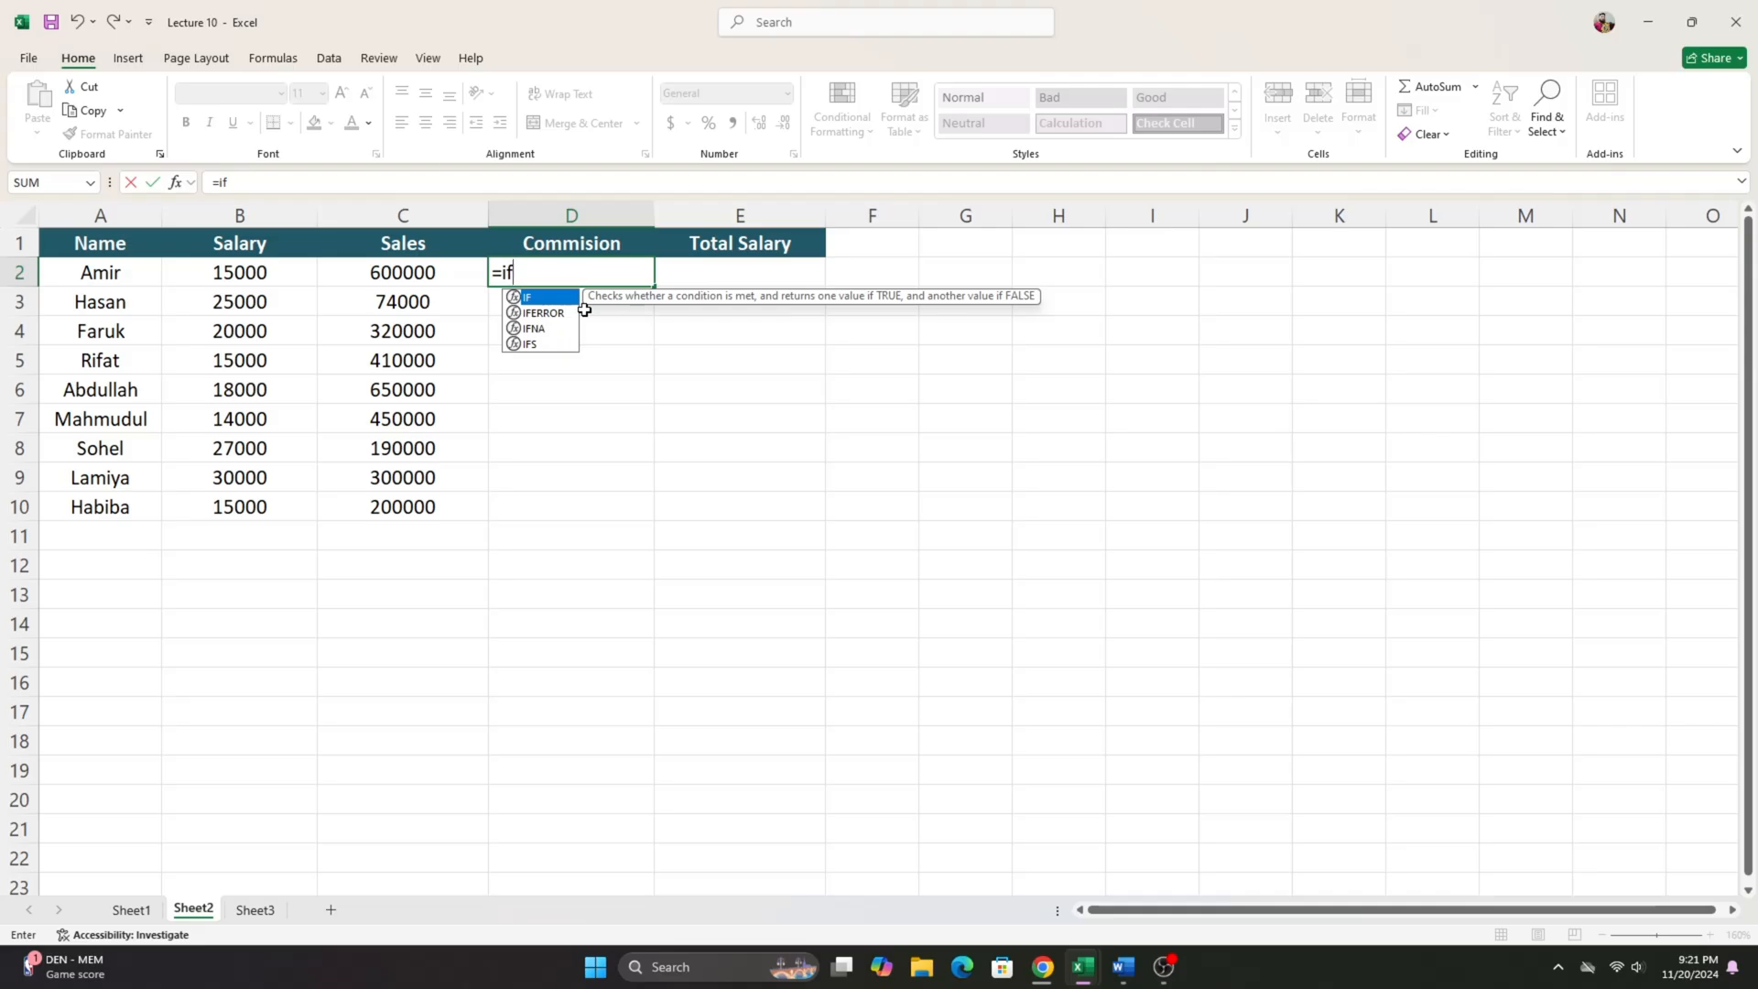
key(Tab)
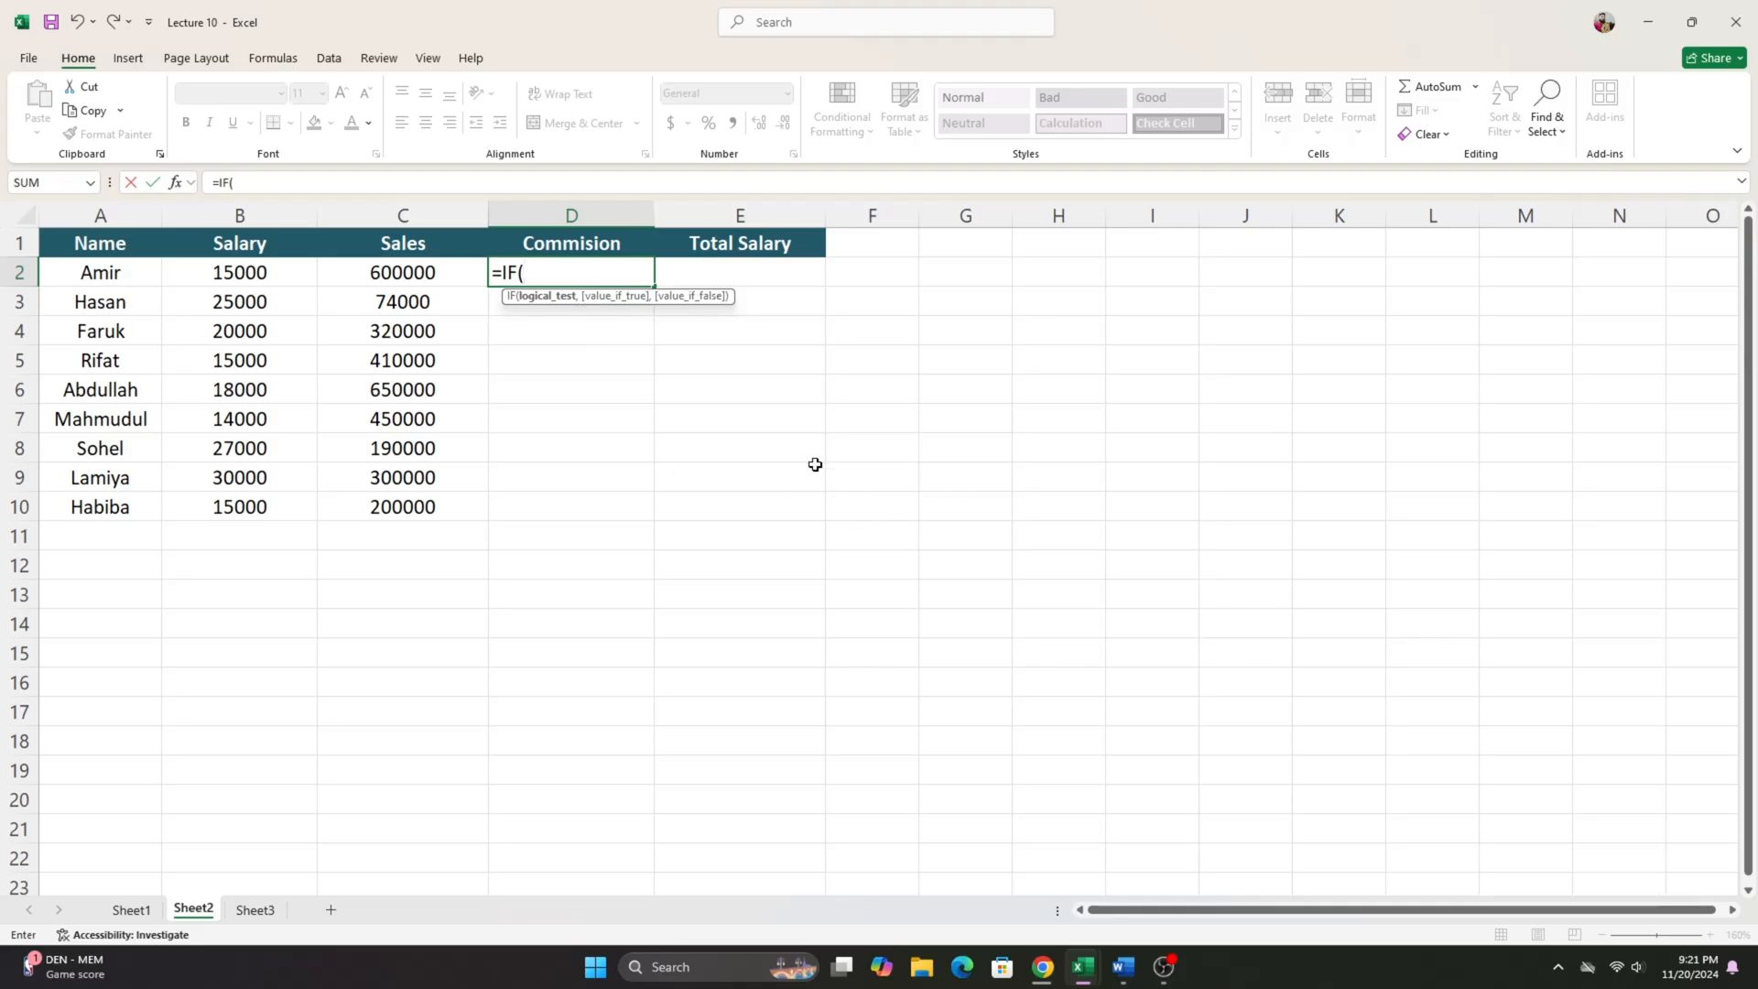
click(1123, 967)
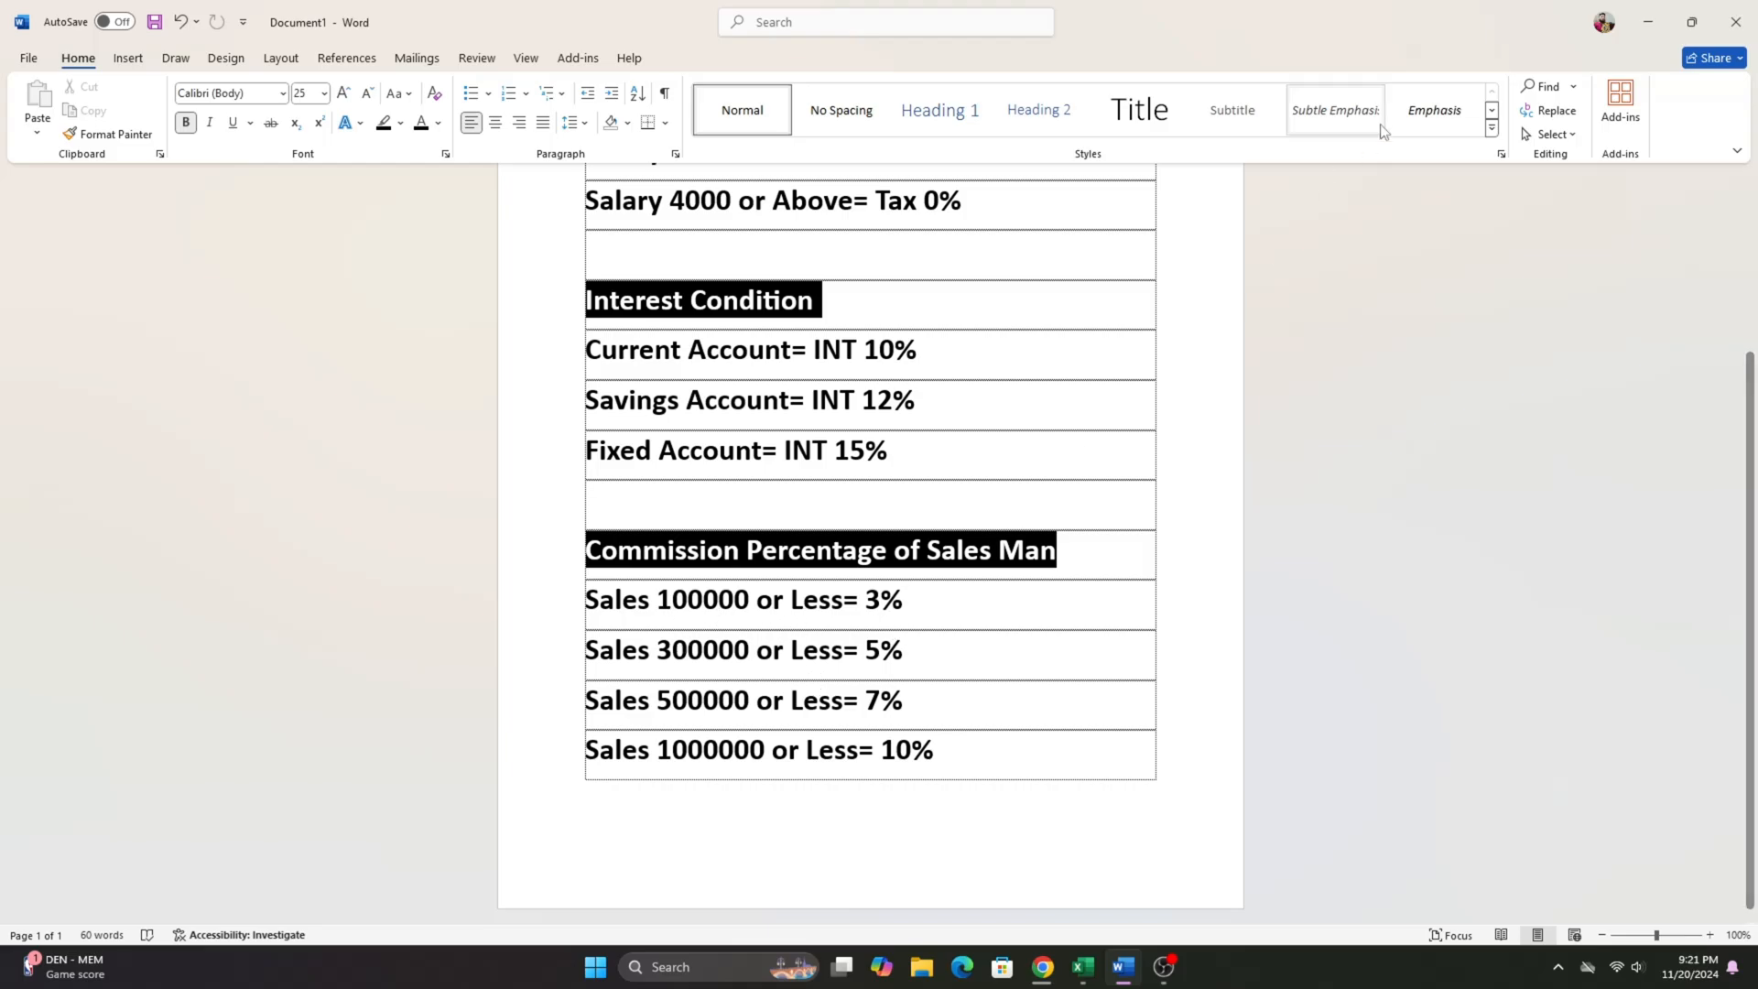
click(1648, 22)
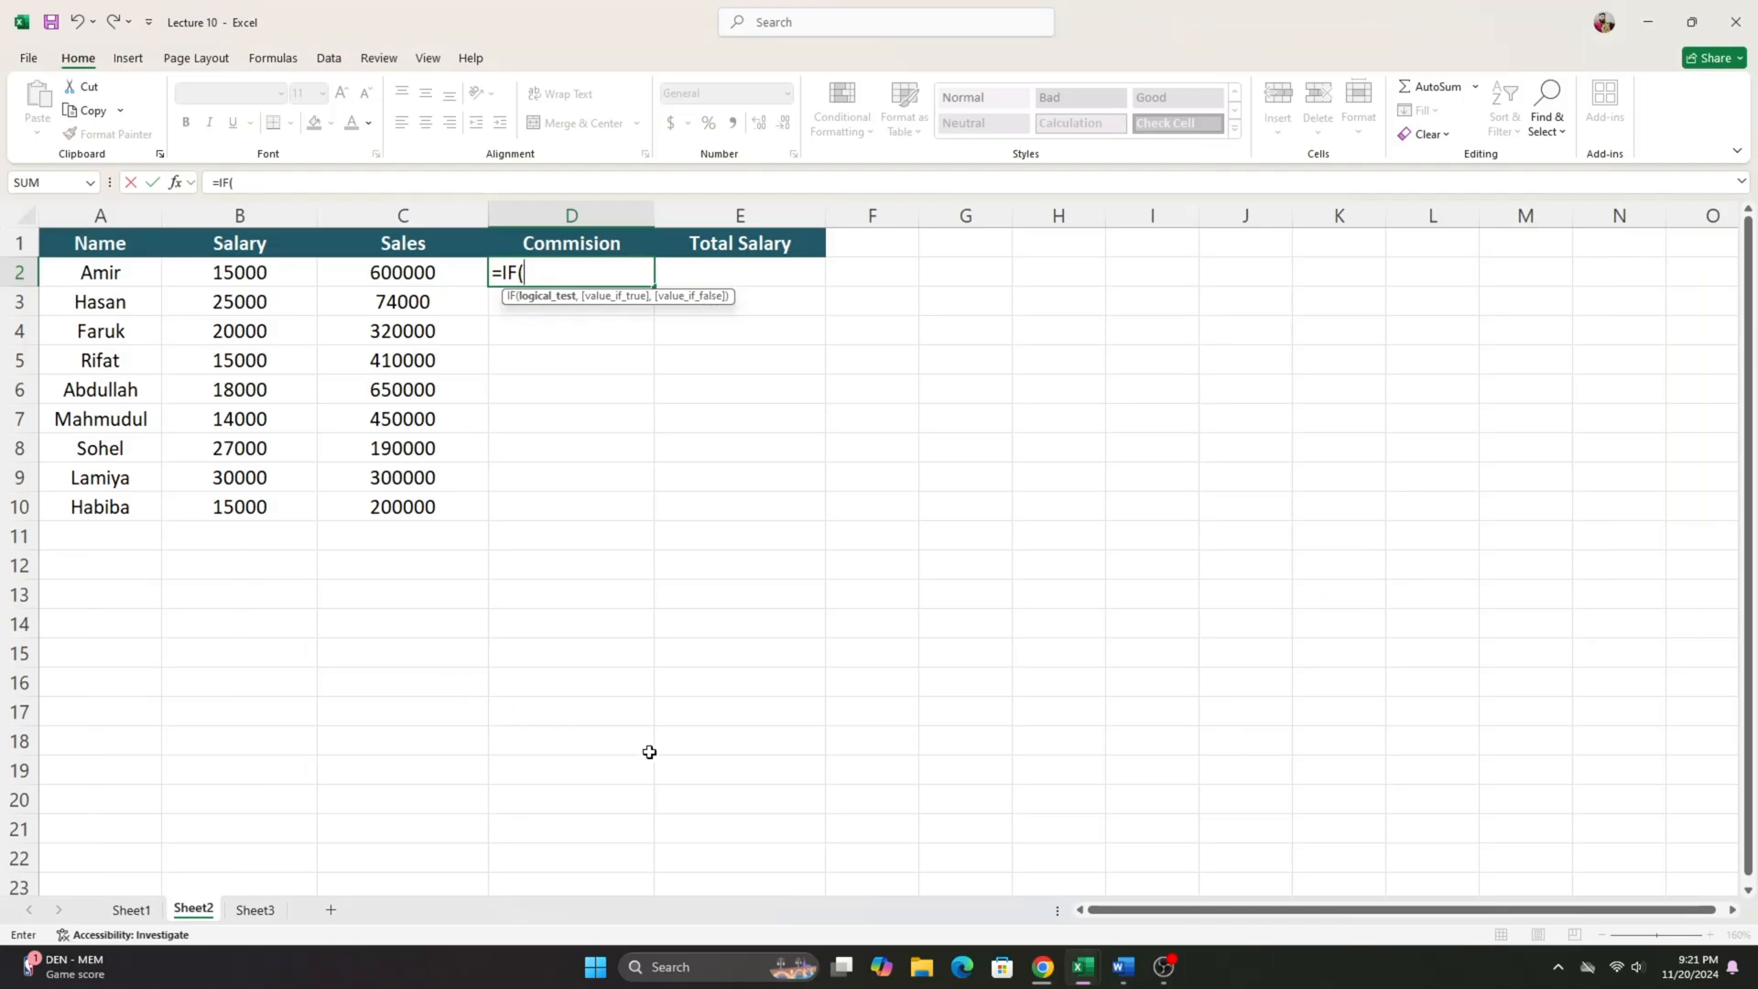
- Switch to the Lecture 8 workbook, examine the nested IF tax formula in C4 of Sheet1, and return to Lecture 10
mouse_move(1062, 952)
click(918, 878)
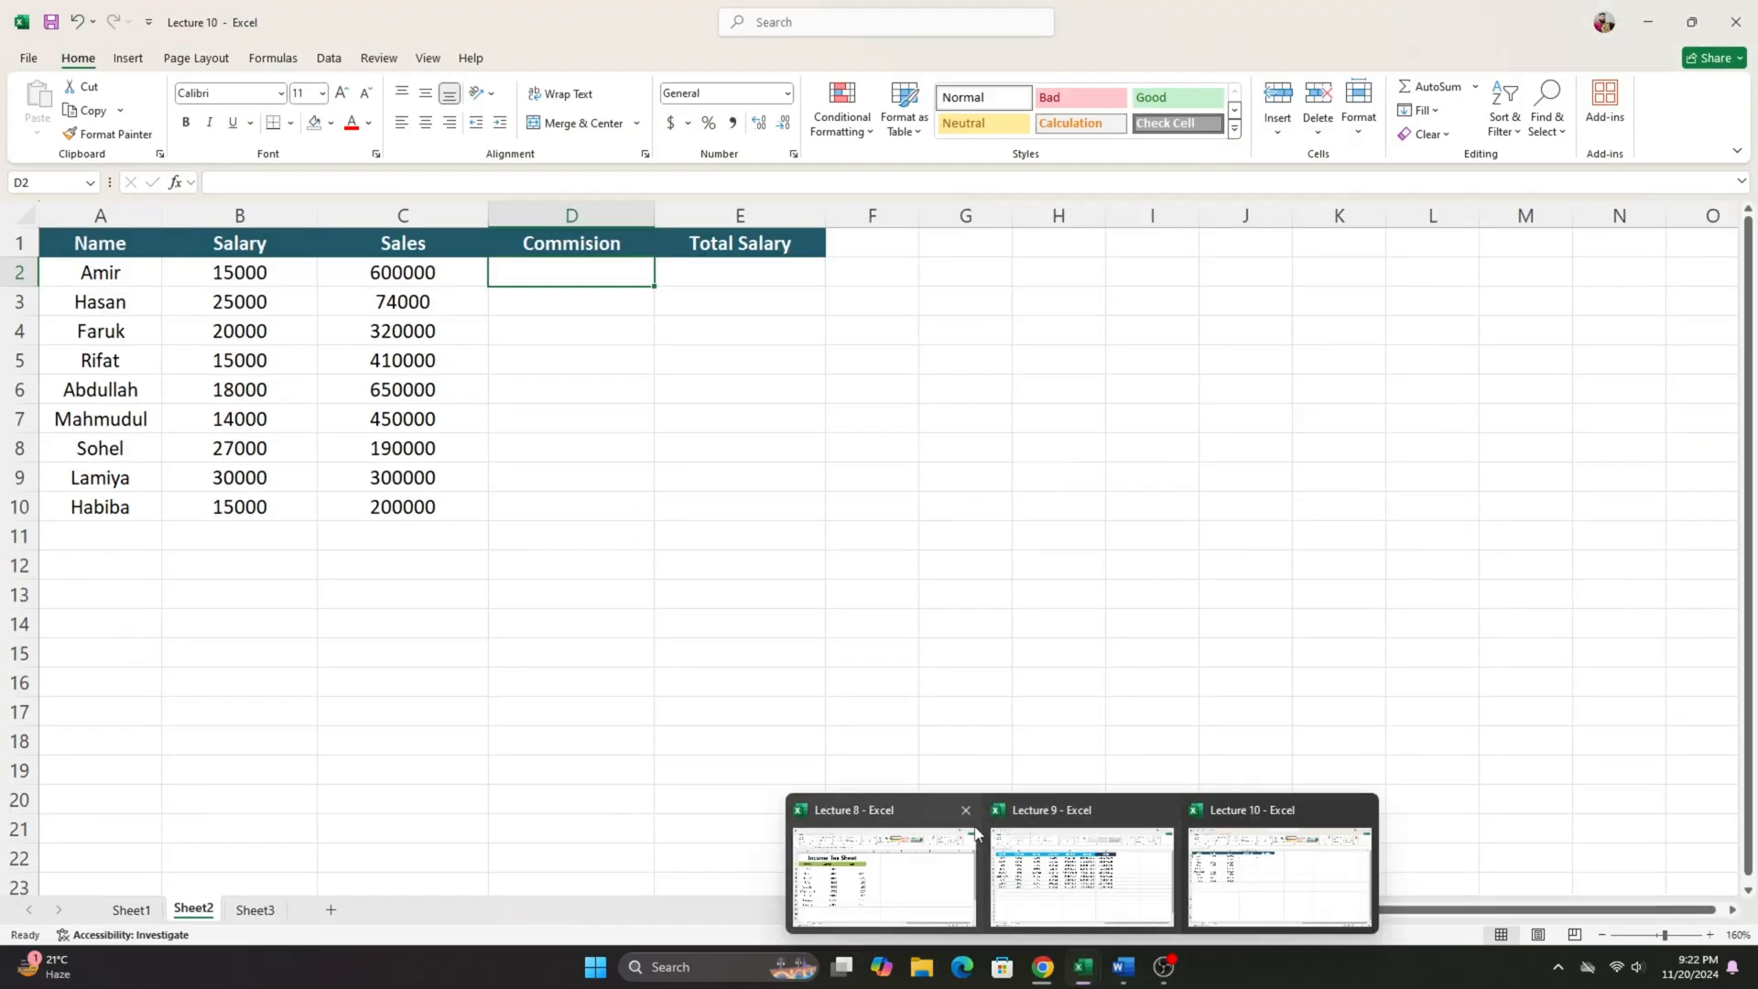
click(924, 847)
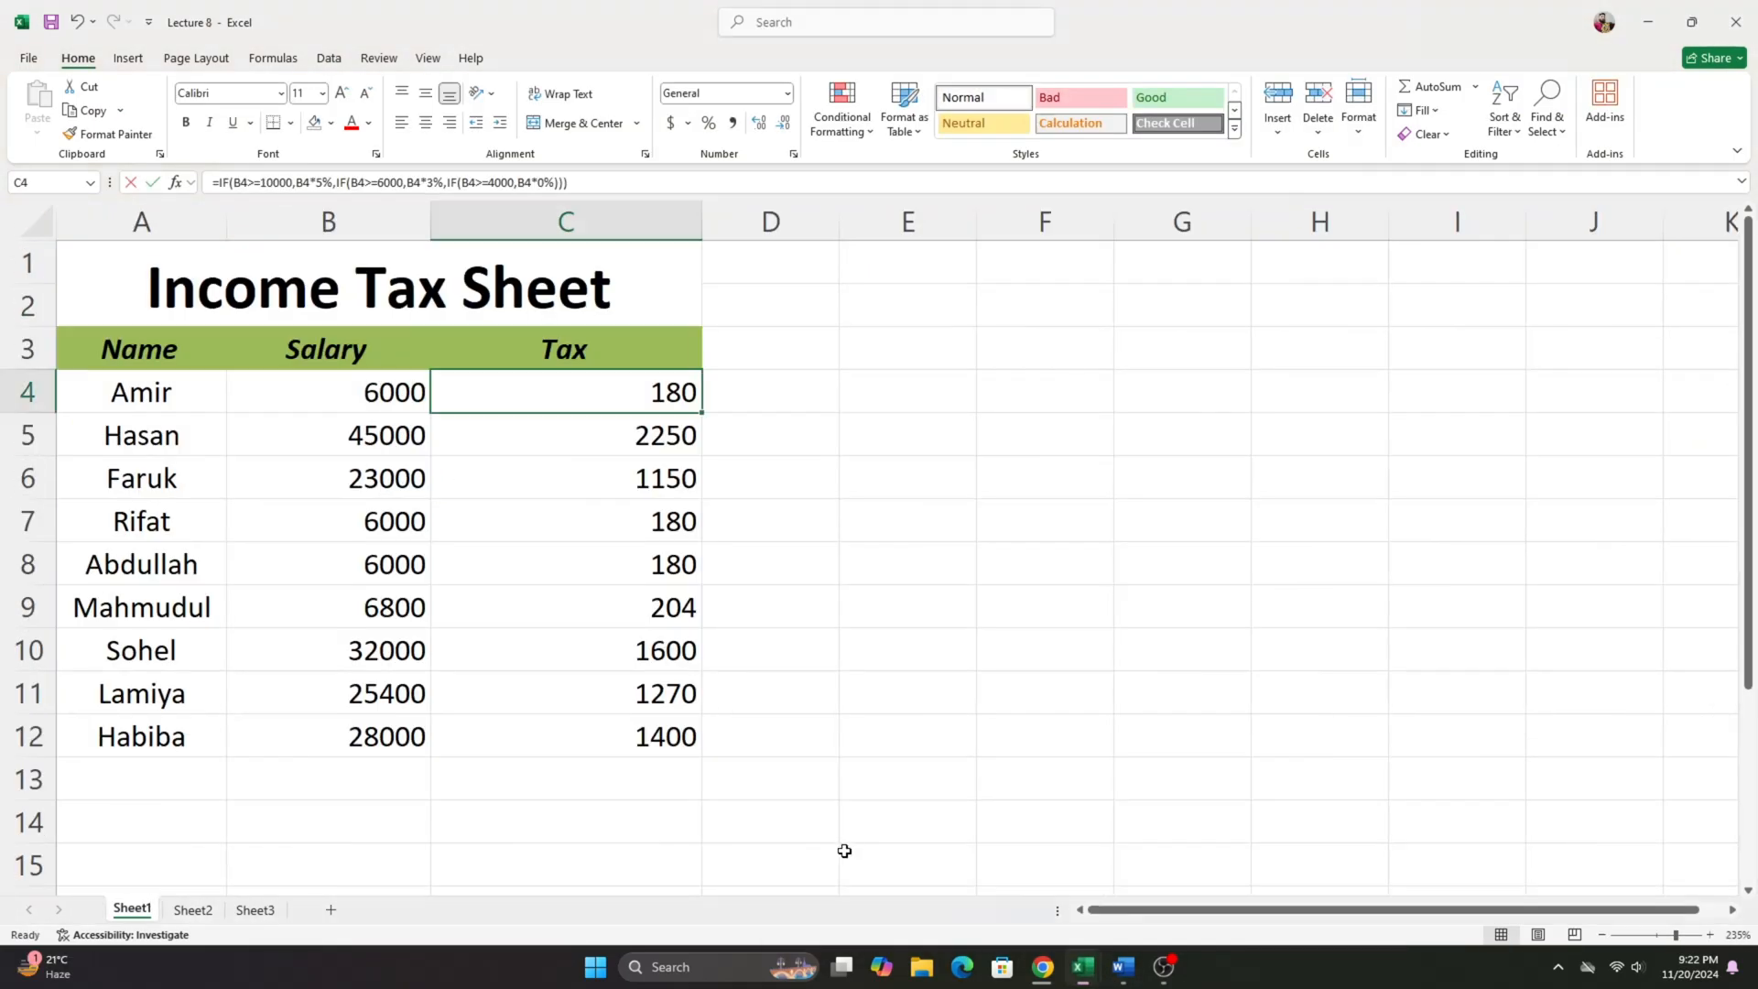
click(623, 432)
double_click(615, 387)
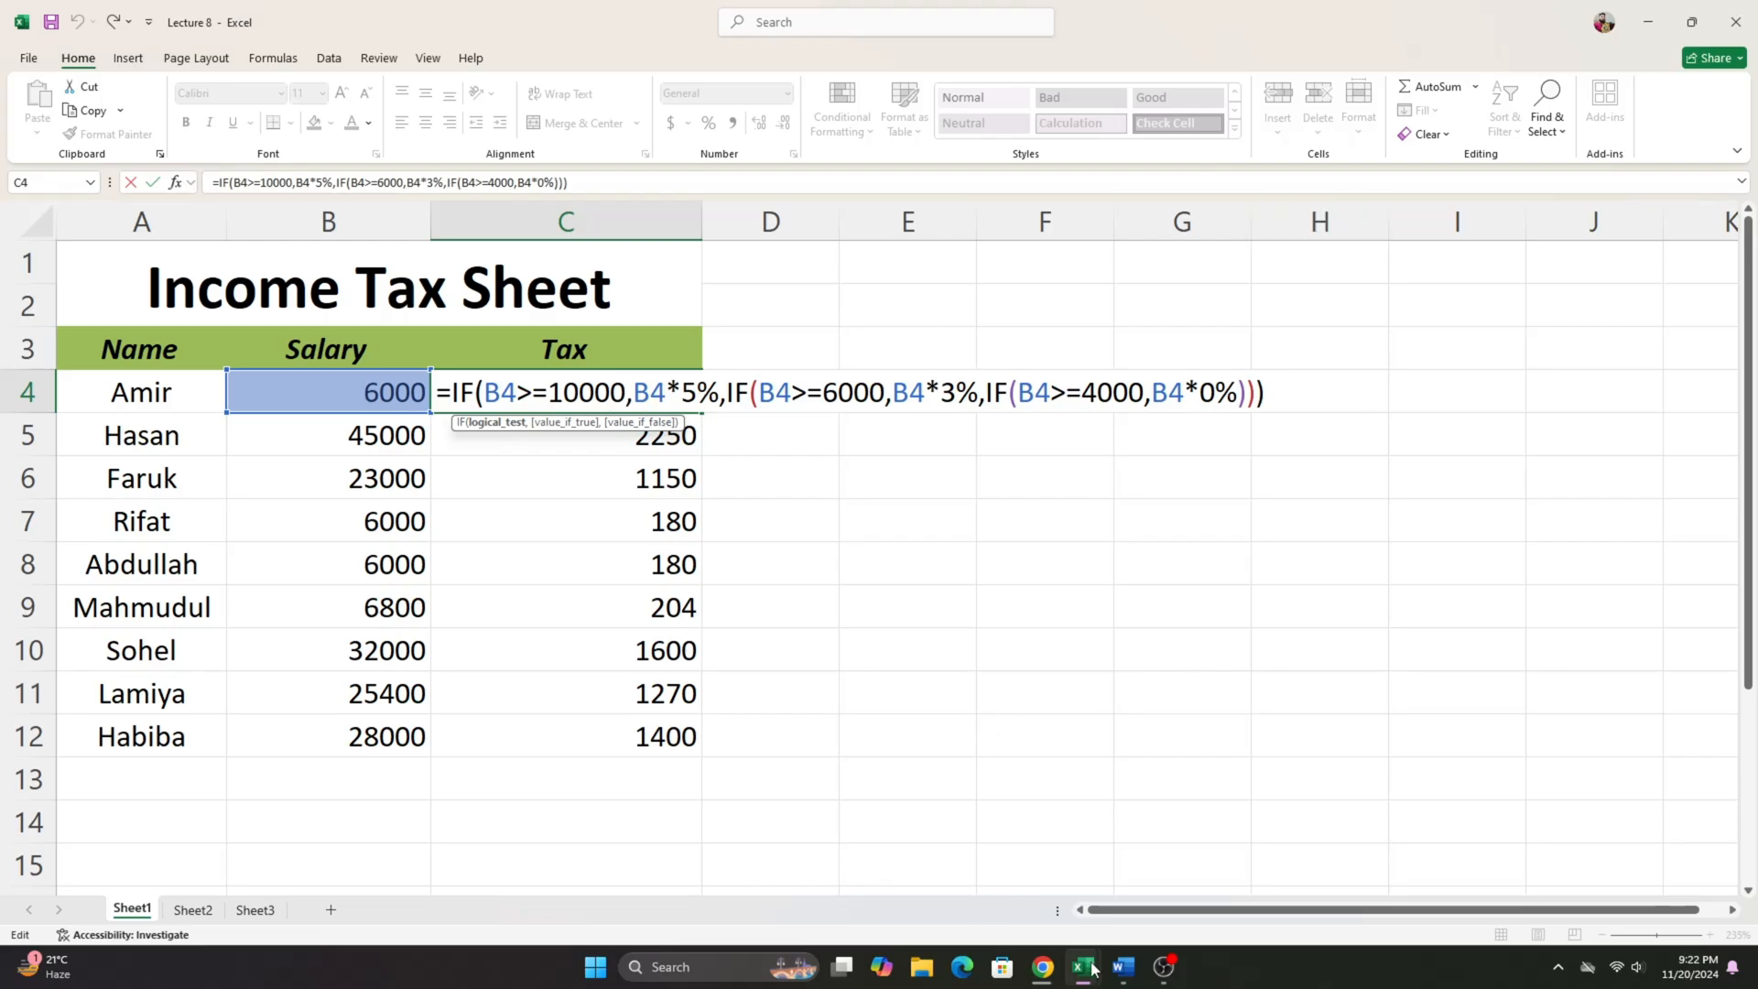
mouse_move(1082, 966)
click(1268, 865)
click(591, 282)
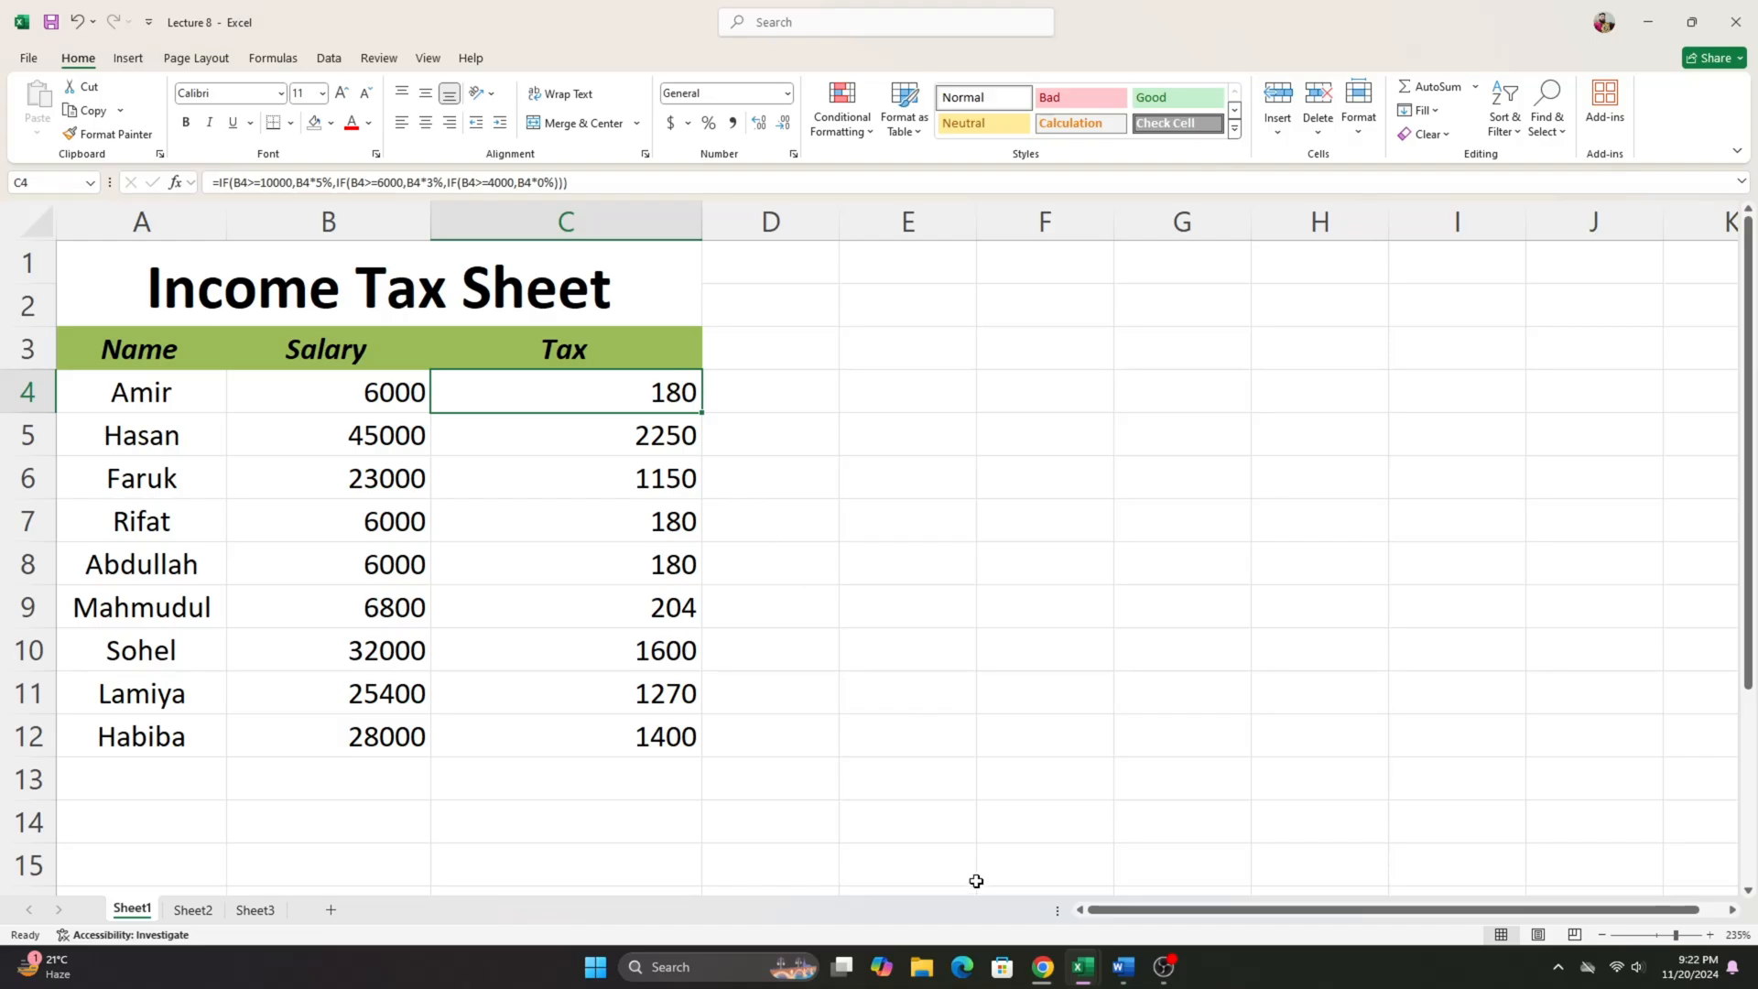
mouse_move(1083, 966)
click(1228, 871)
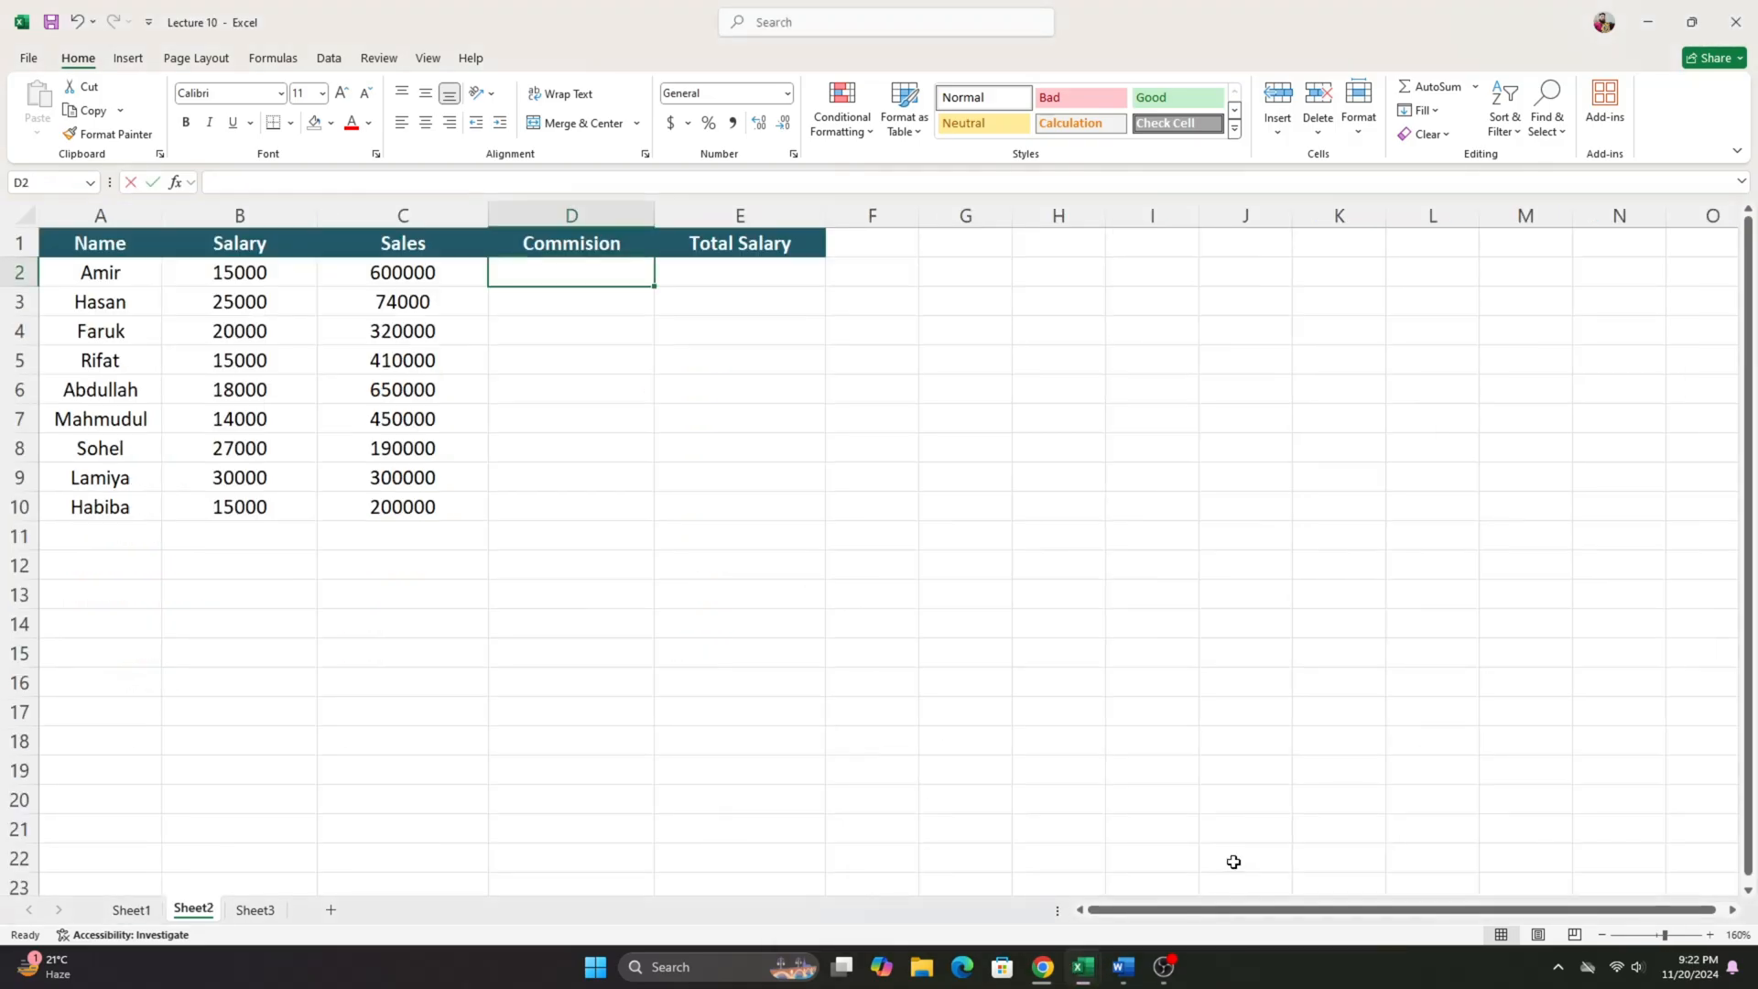
- Start an IF formula in D2 of Sheet2, and check the sales commission tiers in the Word document
click(562, 311)
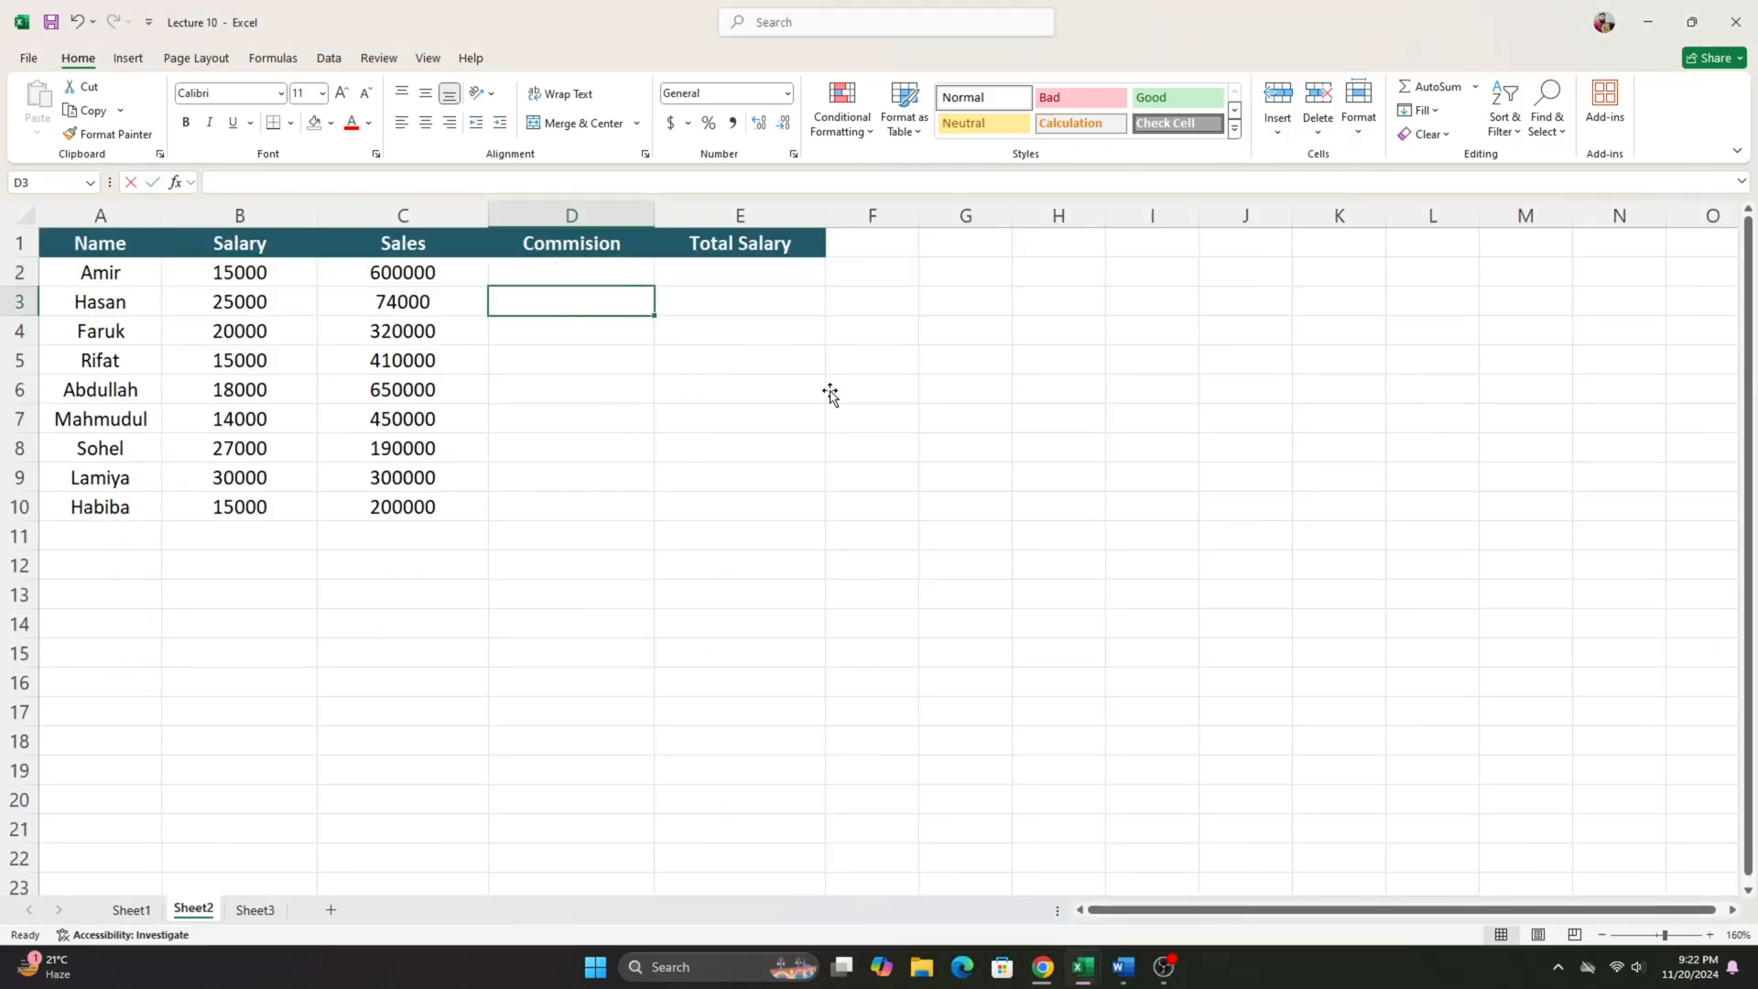
click(606, 359)
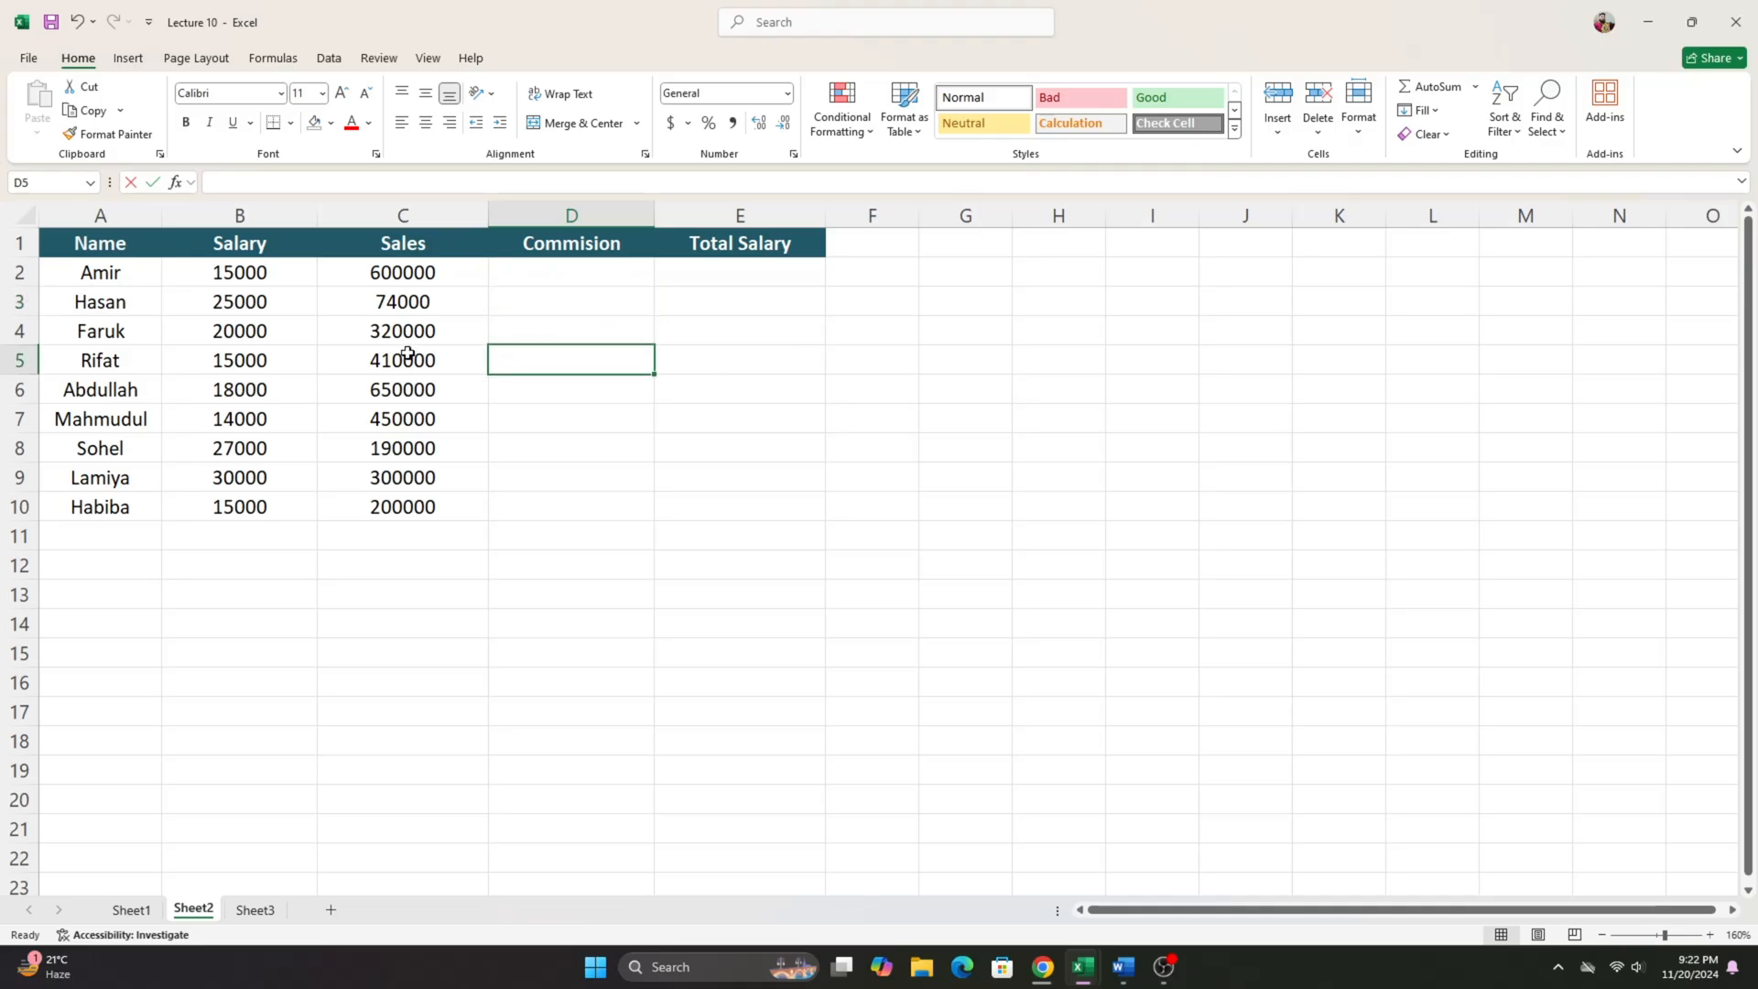
click(597, 269)
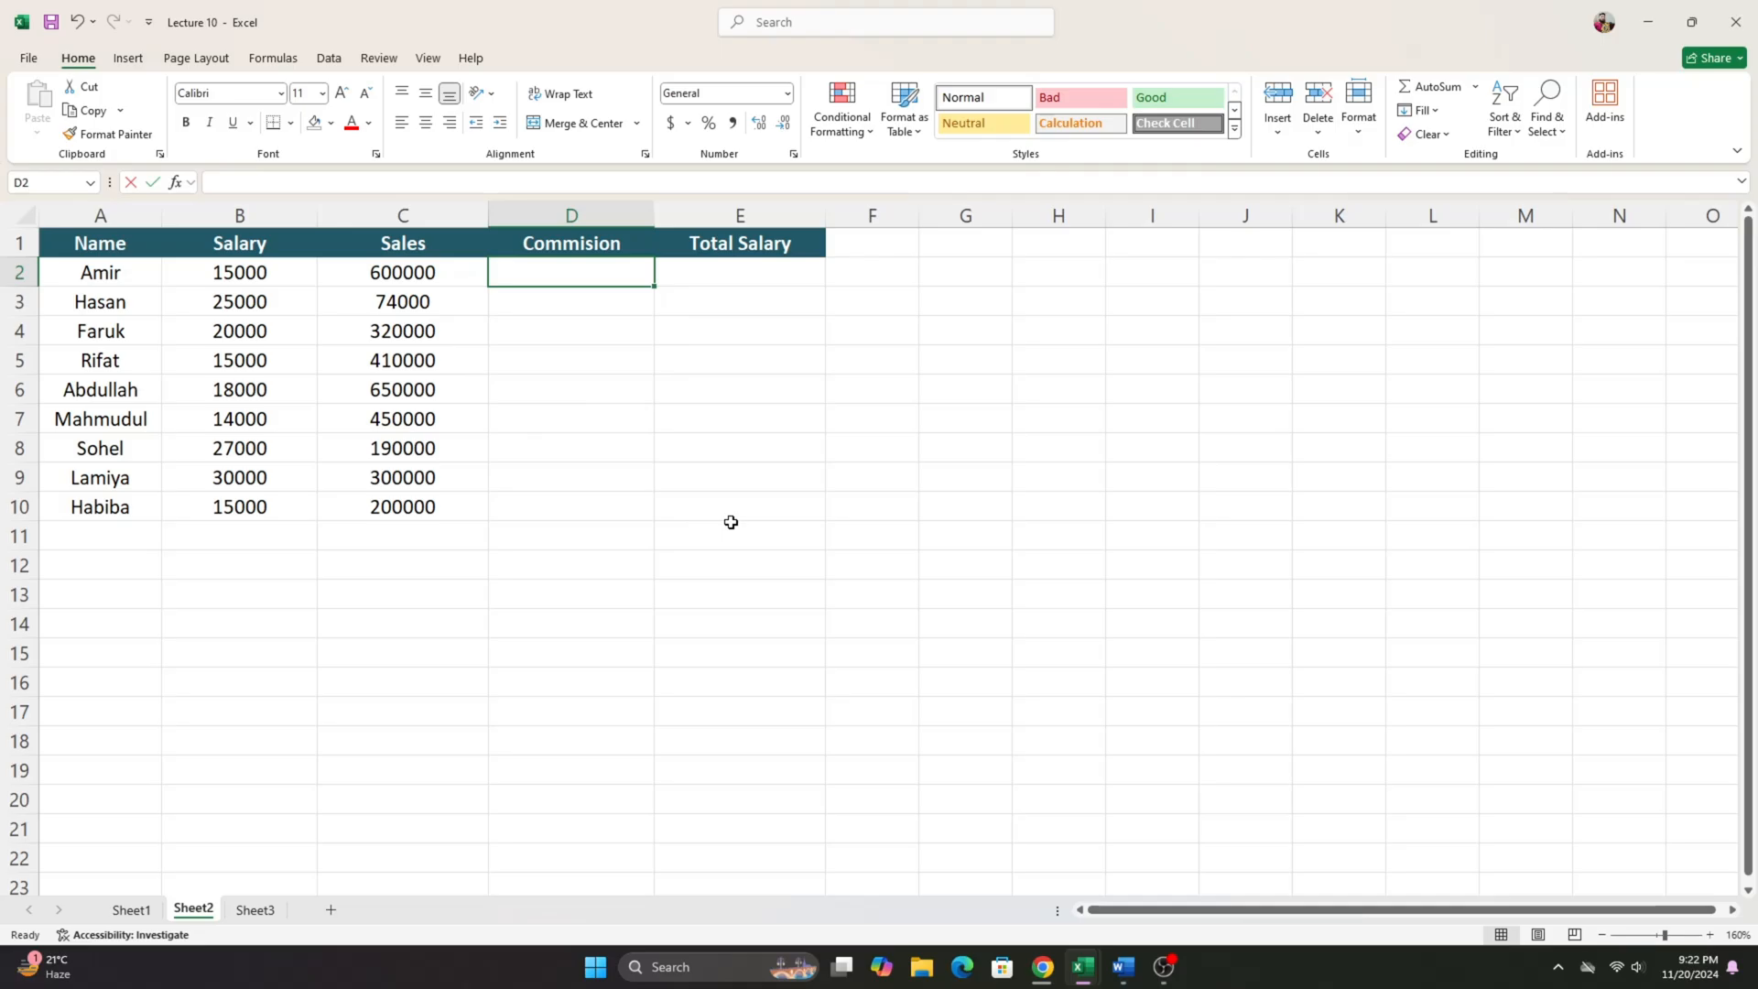
text(=if)
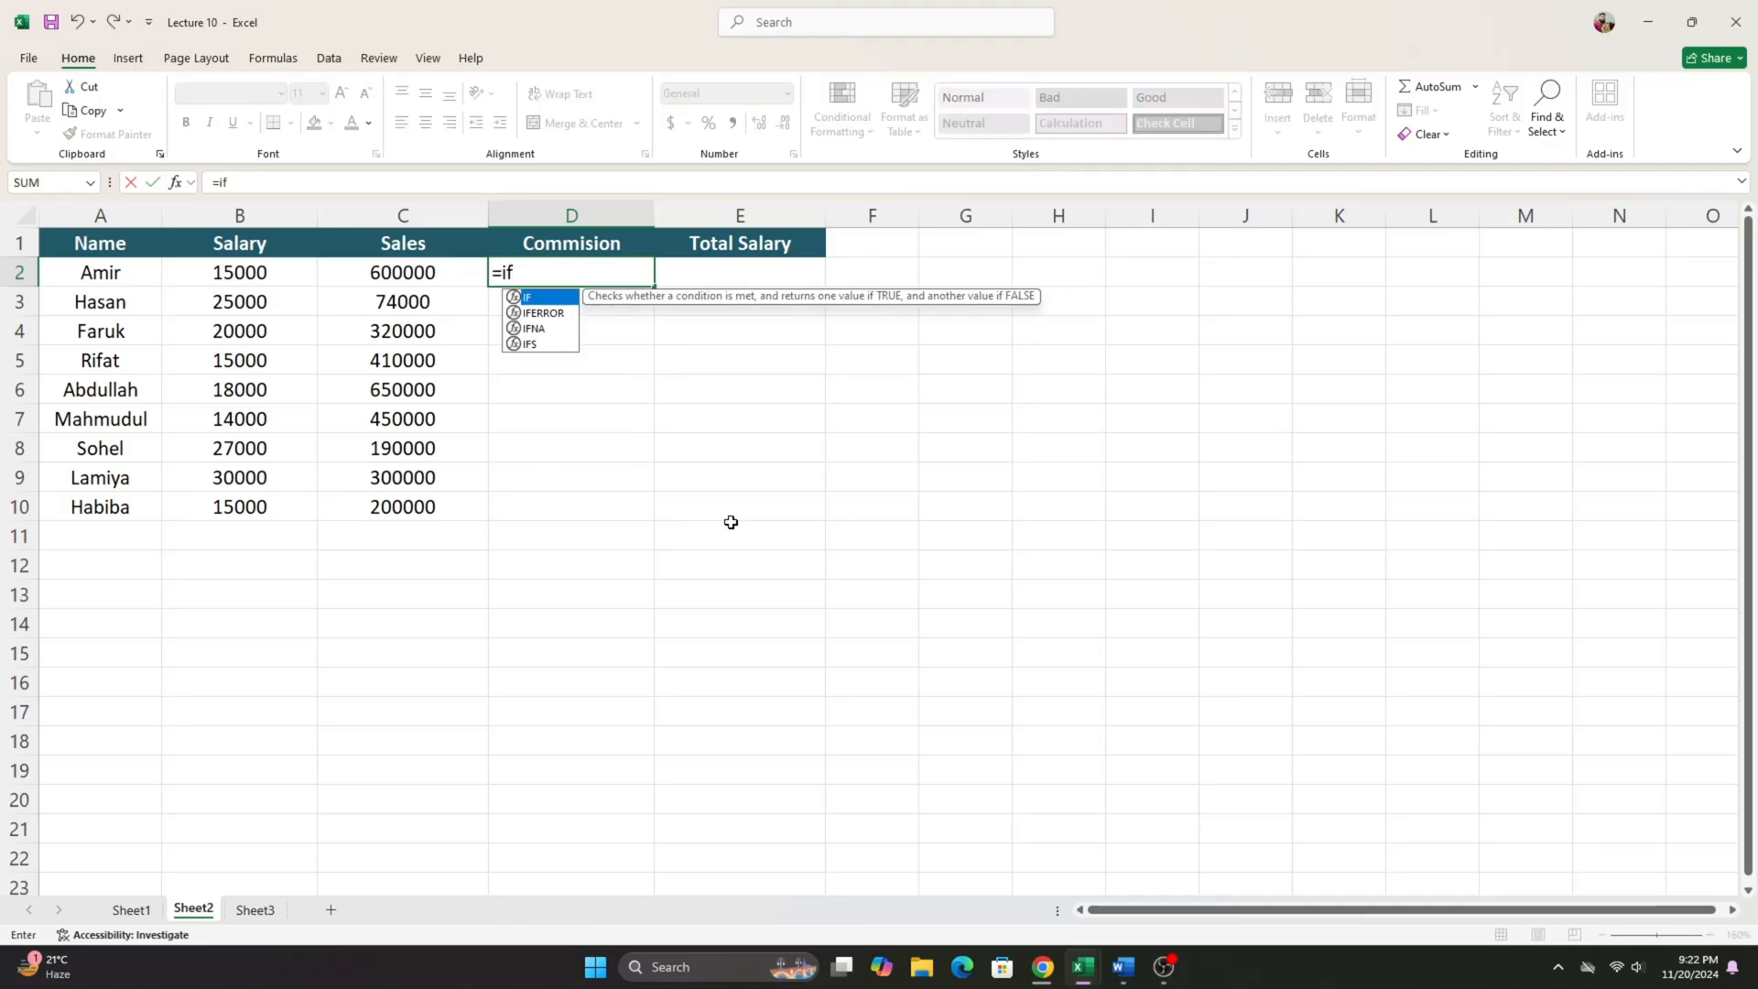
key(Tab)
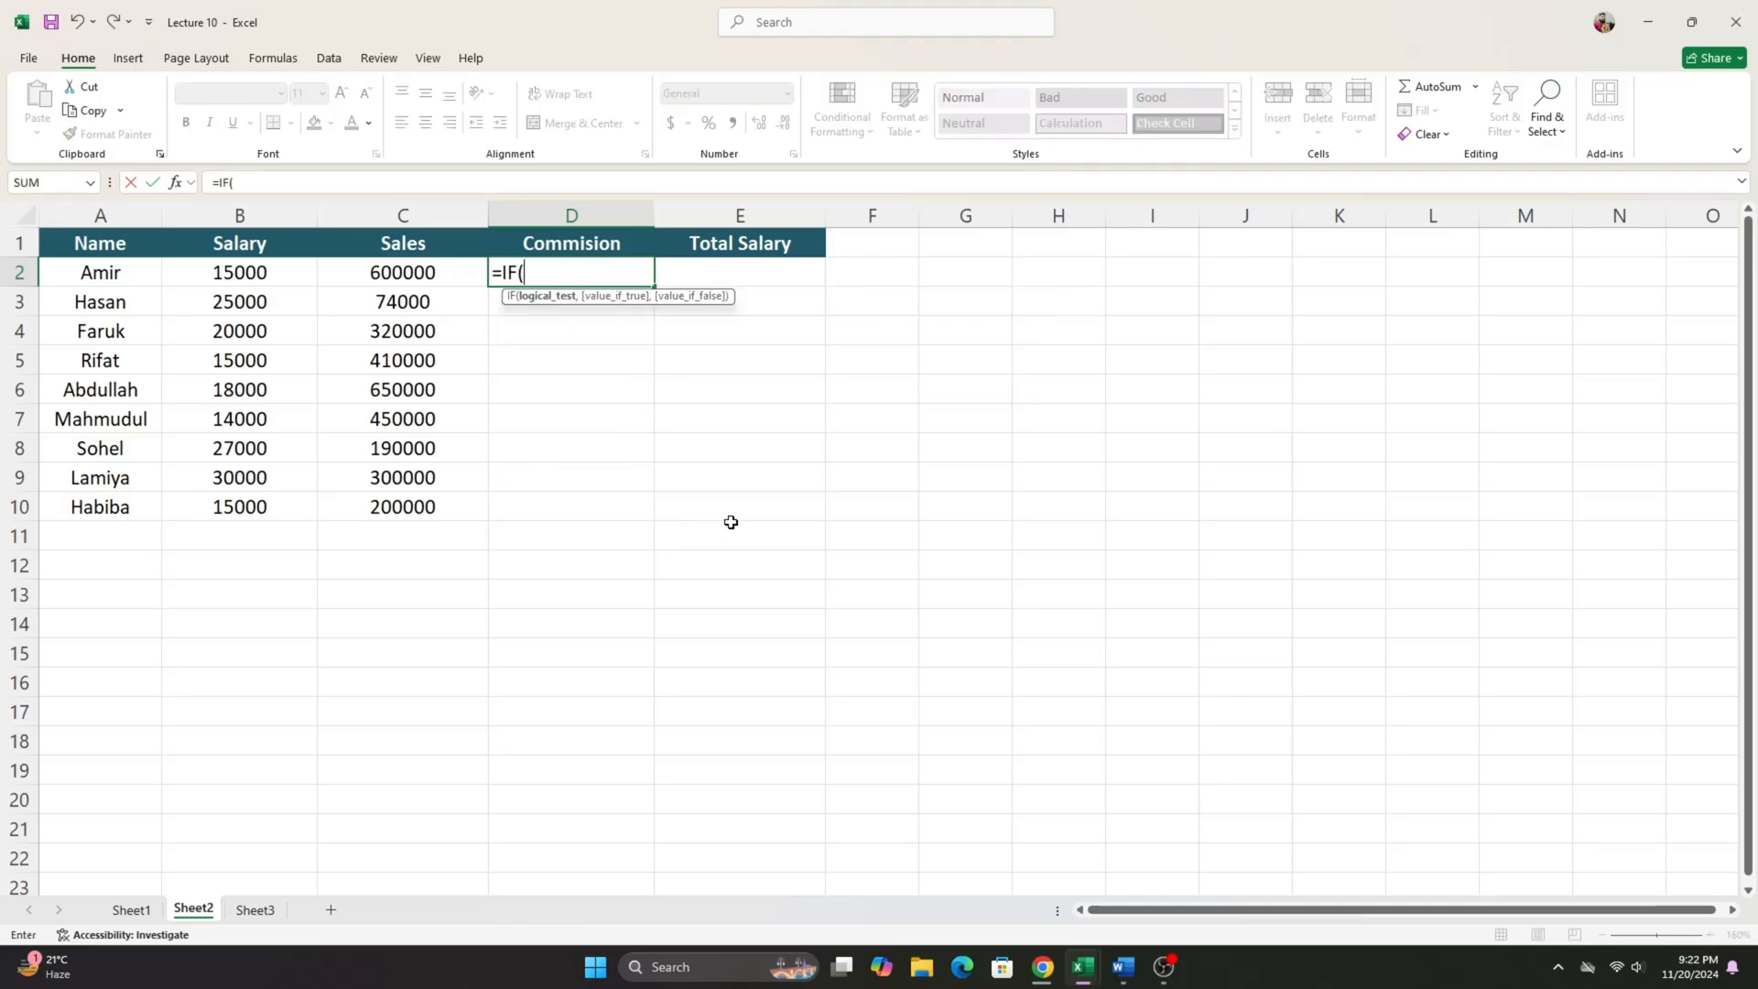
click(1118, 969)
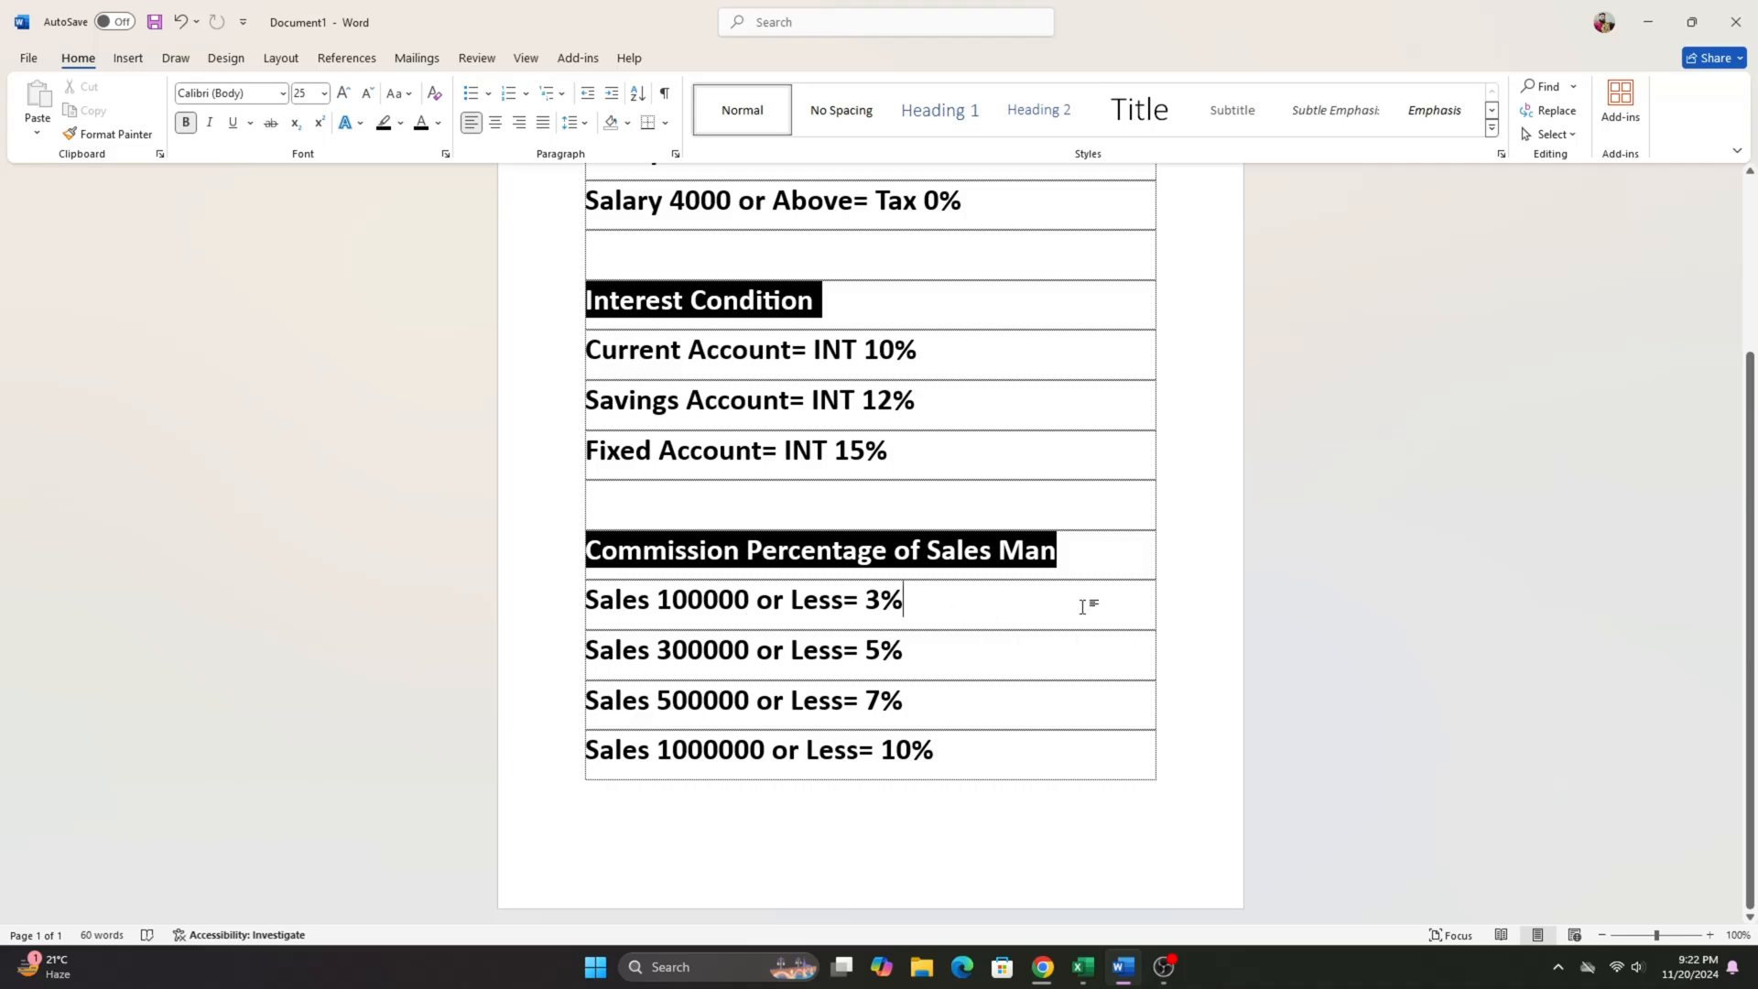
click(1648, 22)
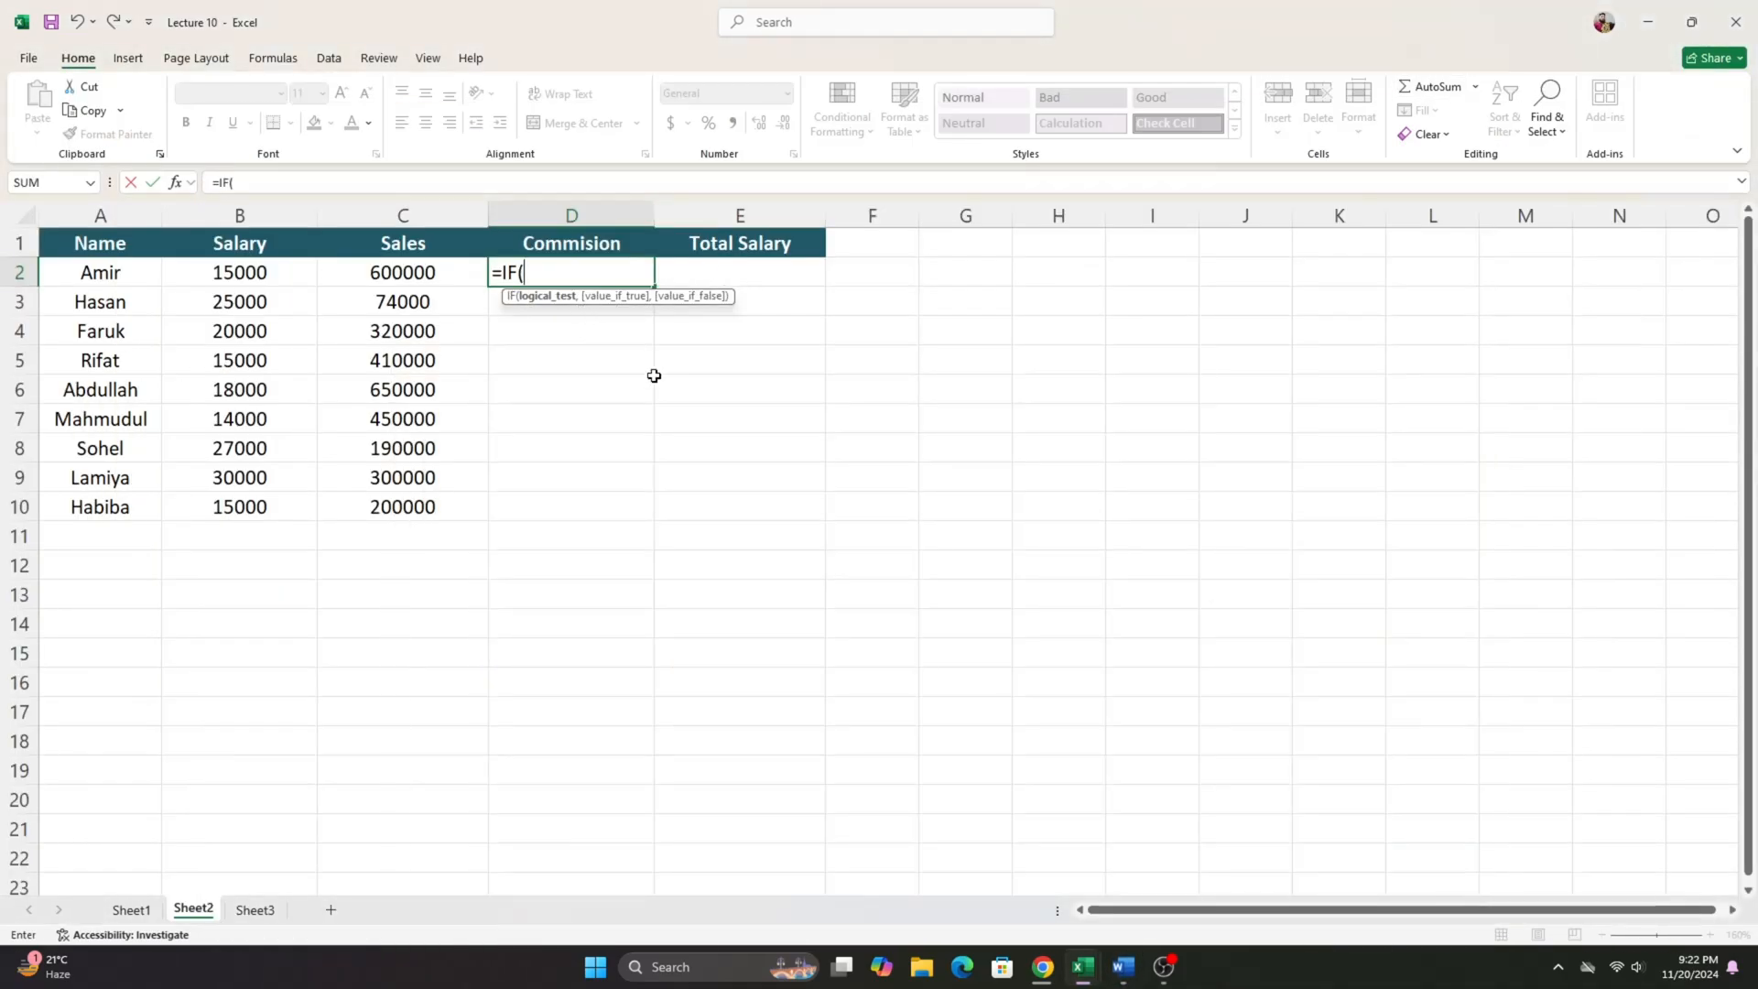
- In D2's IF formula, enter the first commission tier as C2<=100000 with C2*3% as the true value
click(438, 274)
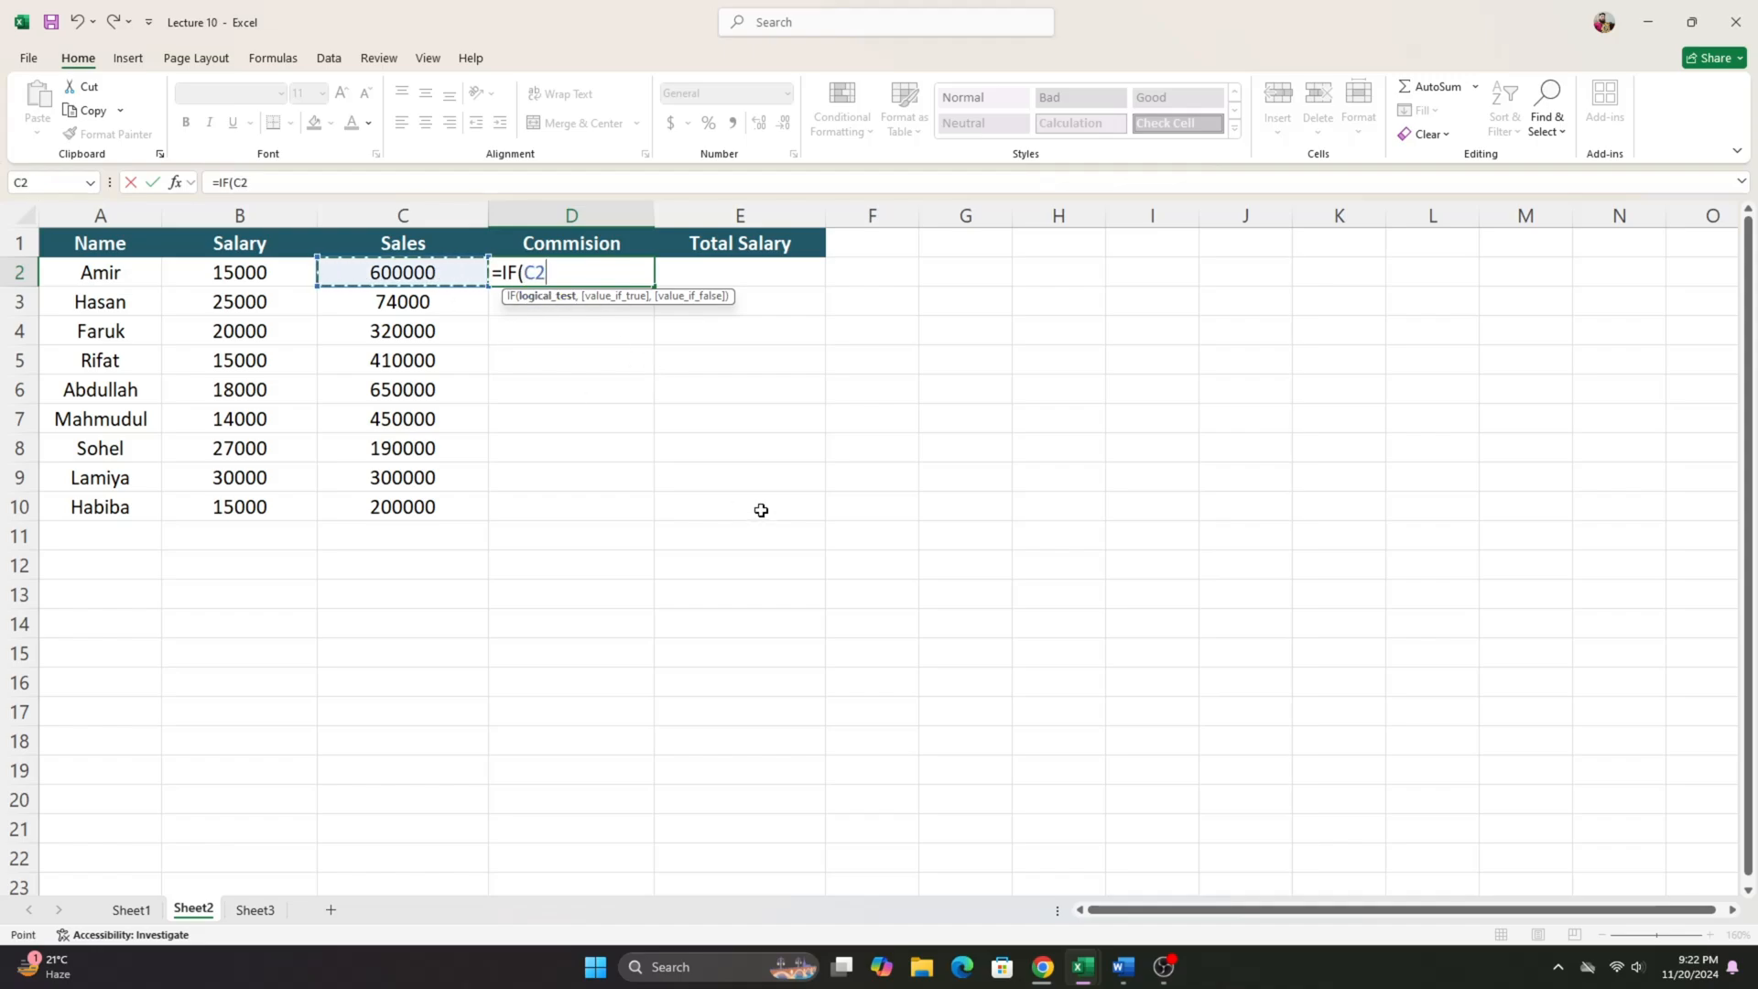
text(<=)
text(100000)
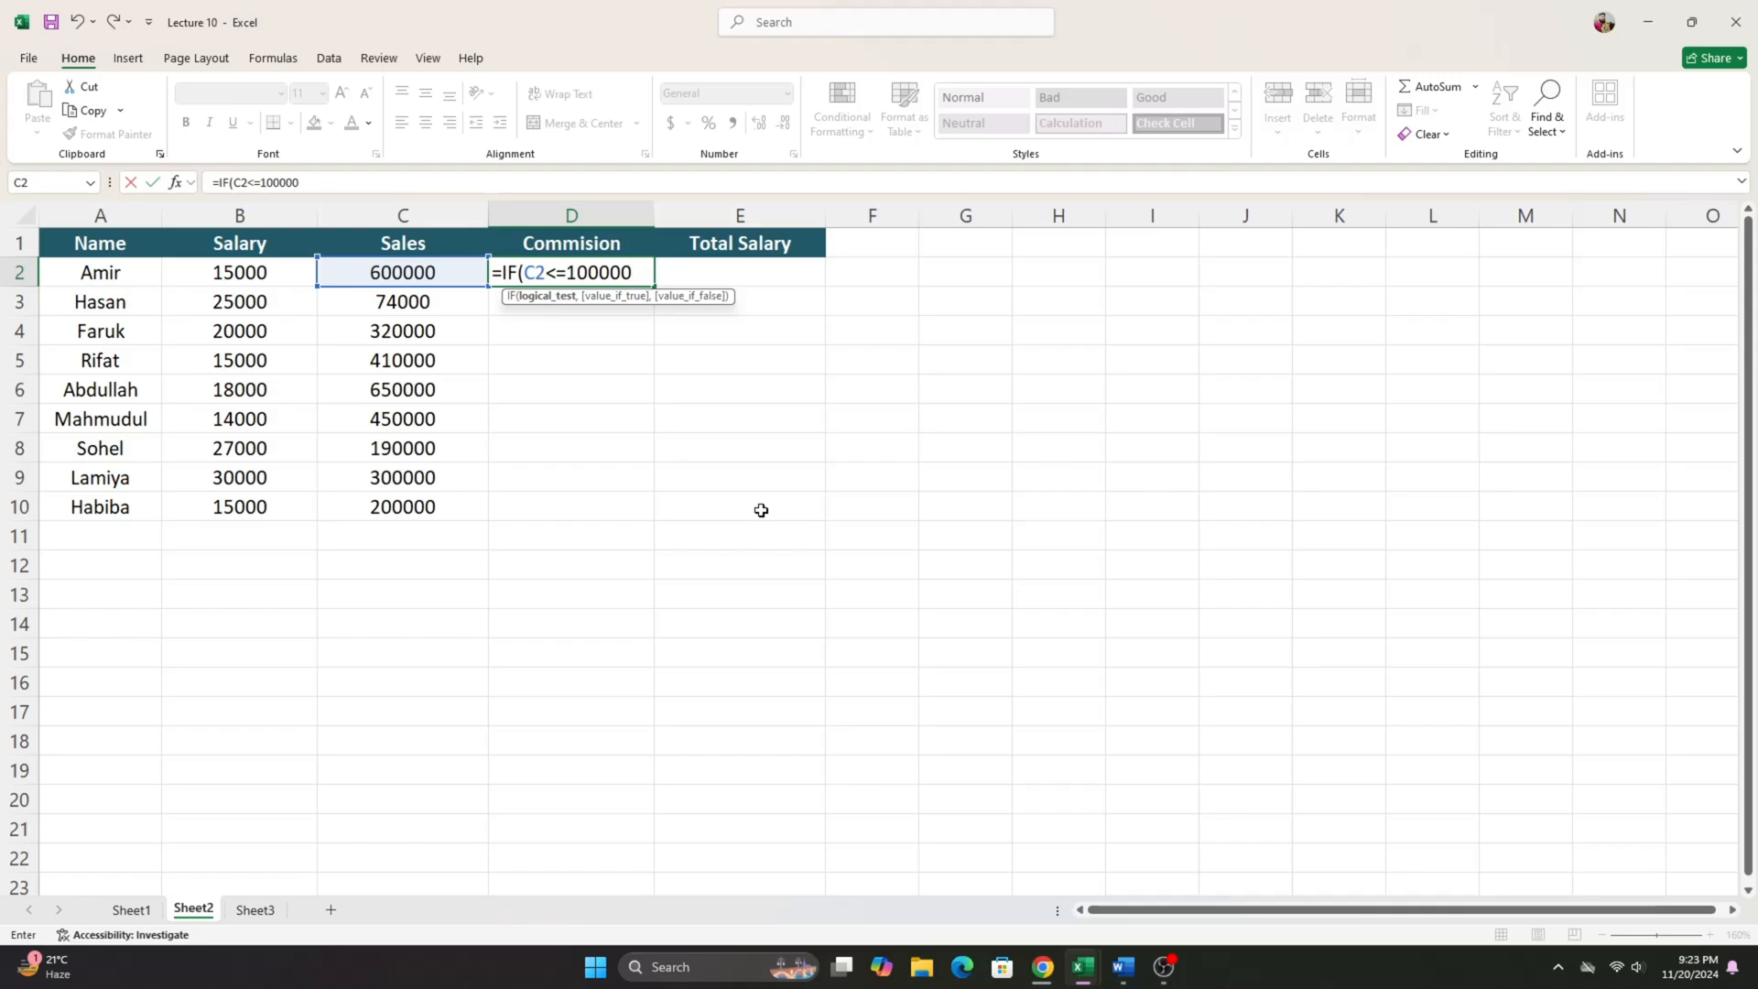
text(,)
click(451, 265)
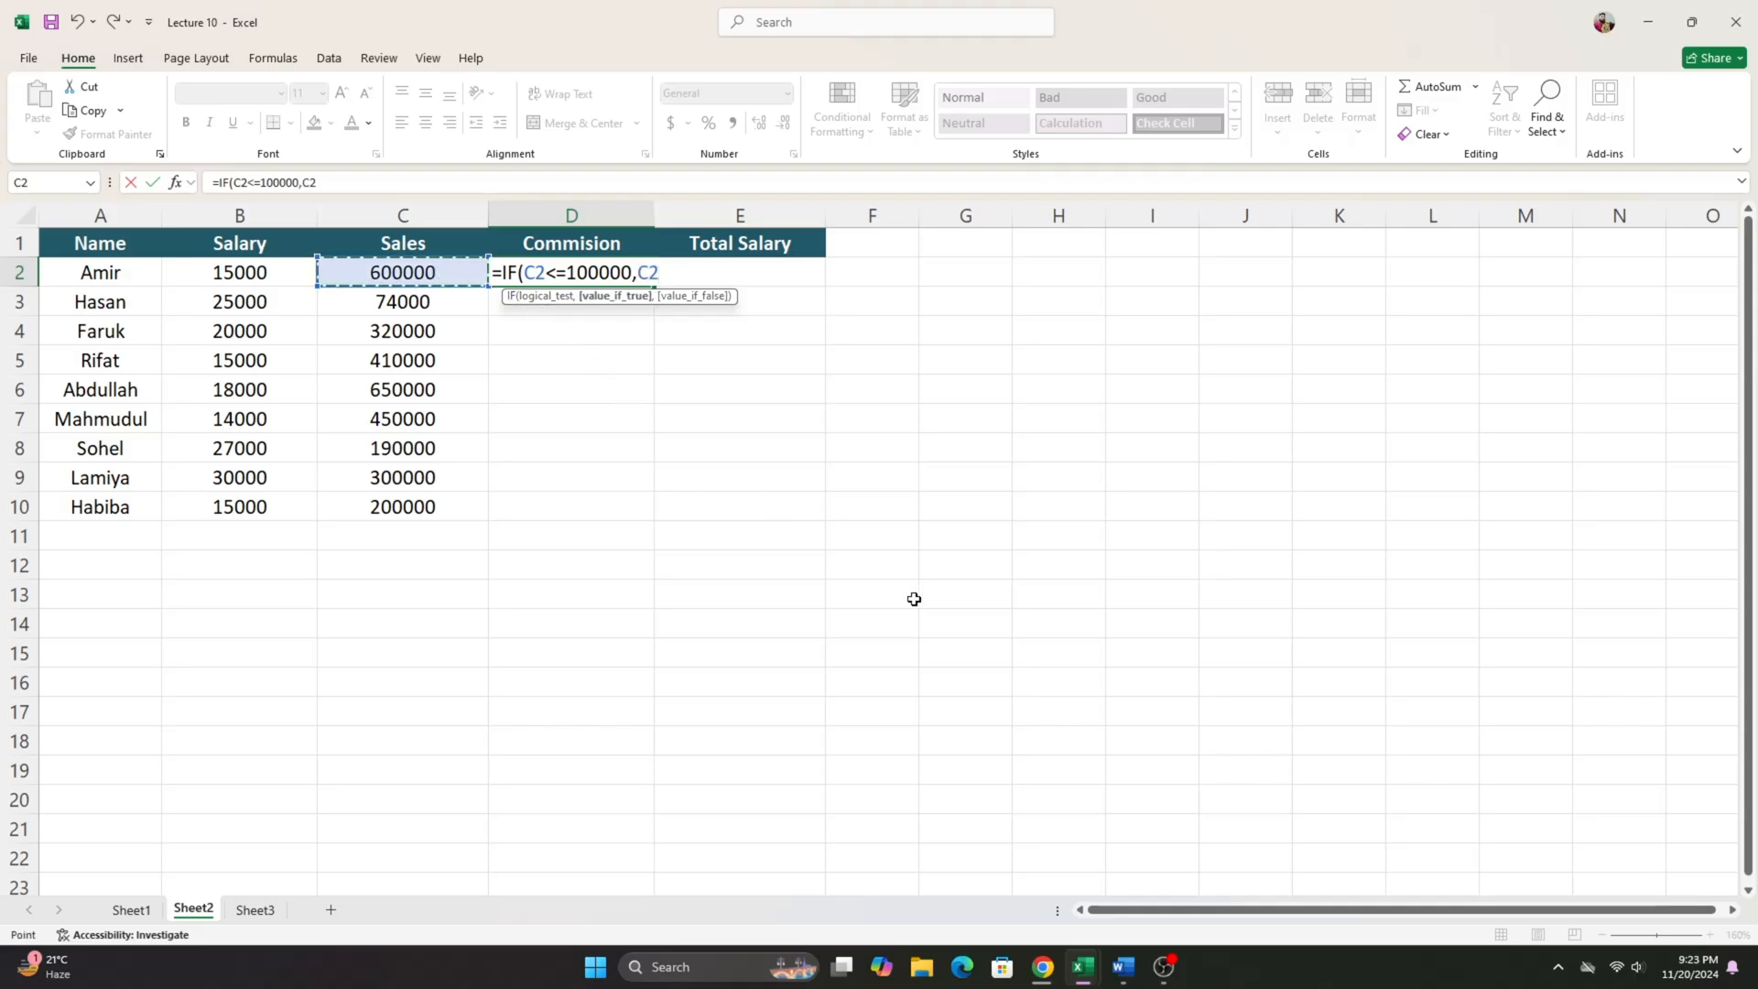
text(*3%)
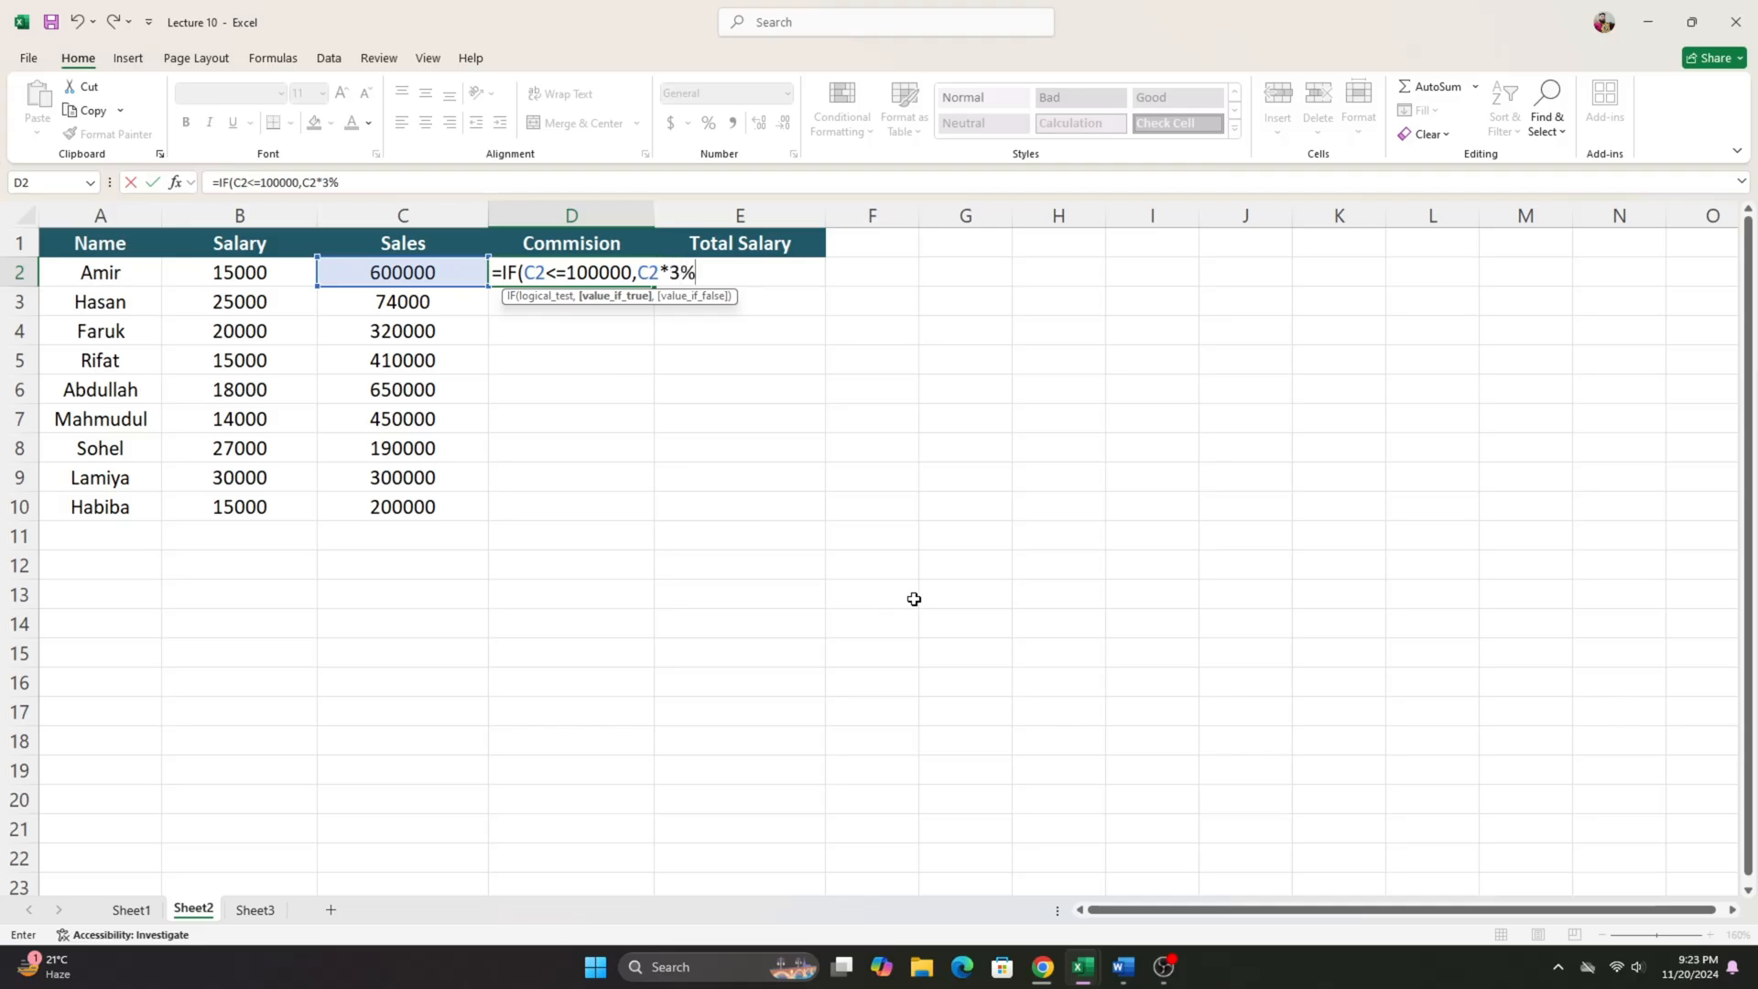
- Check the commission tiers in the Word document and add a nested IF to D2's formula with the test C2<=300000
click(1124, 967)
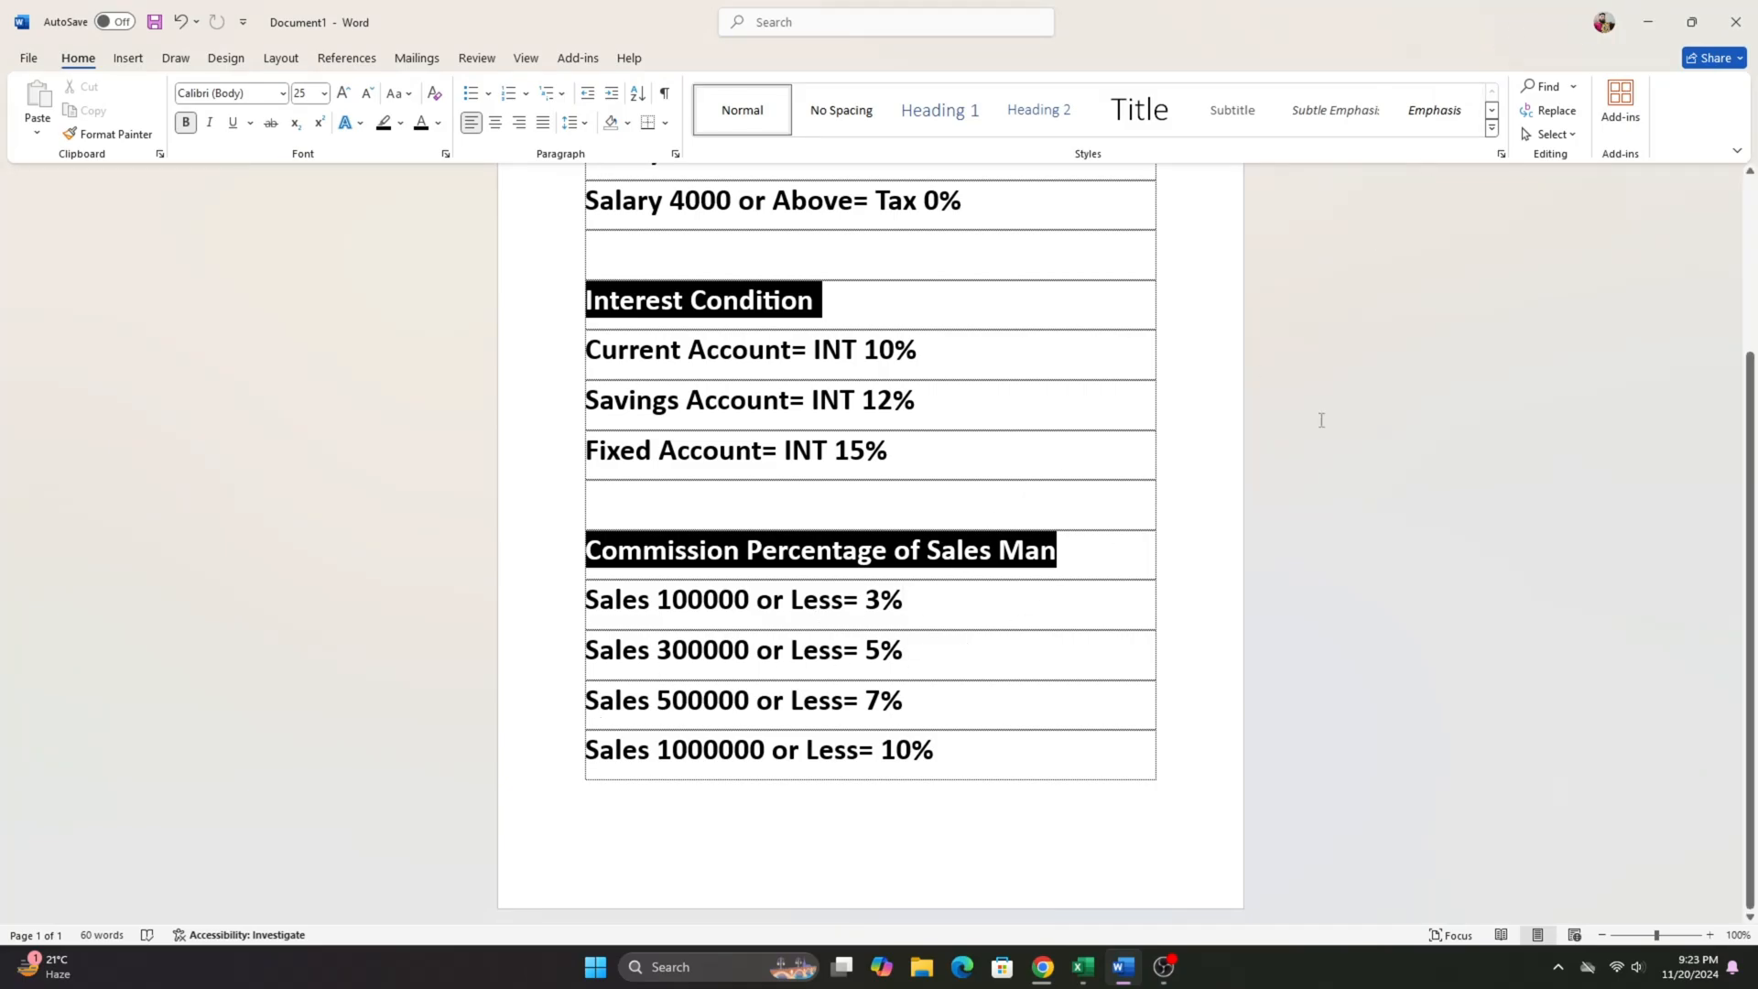
click(1647, 22)
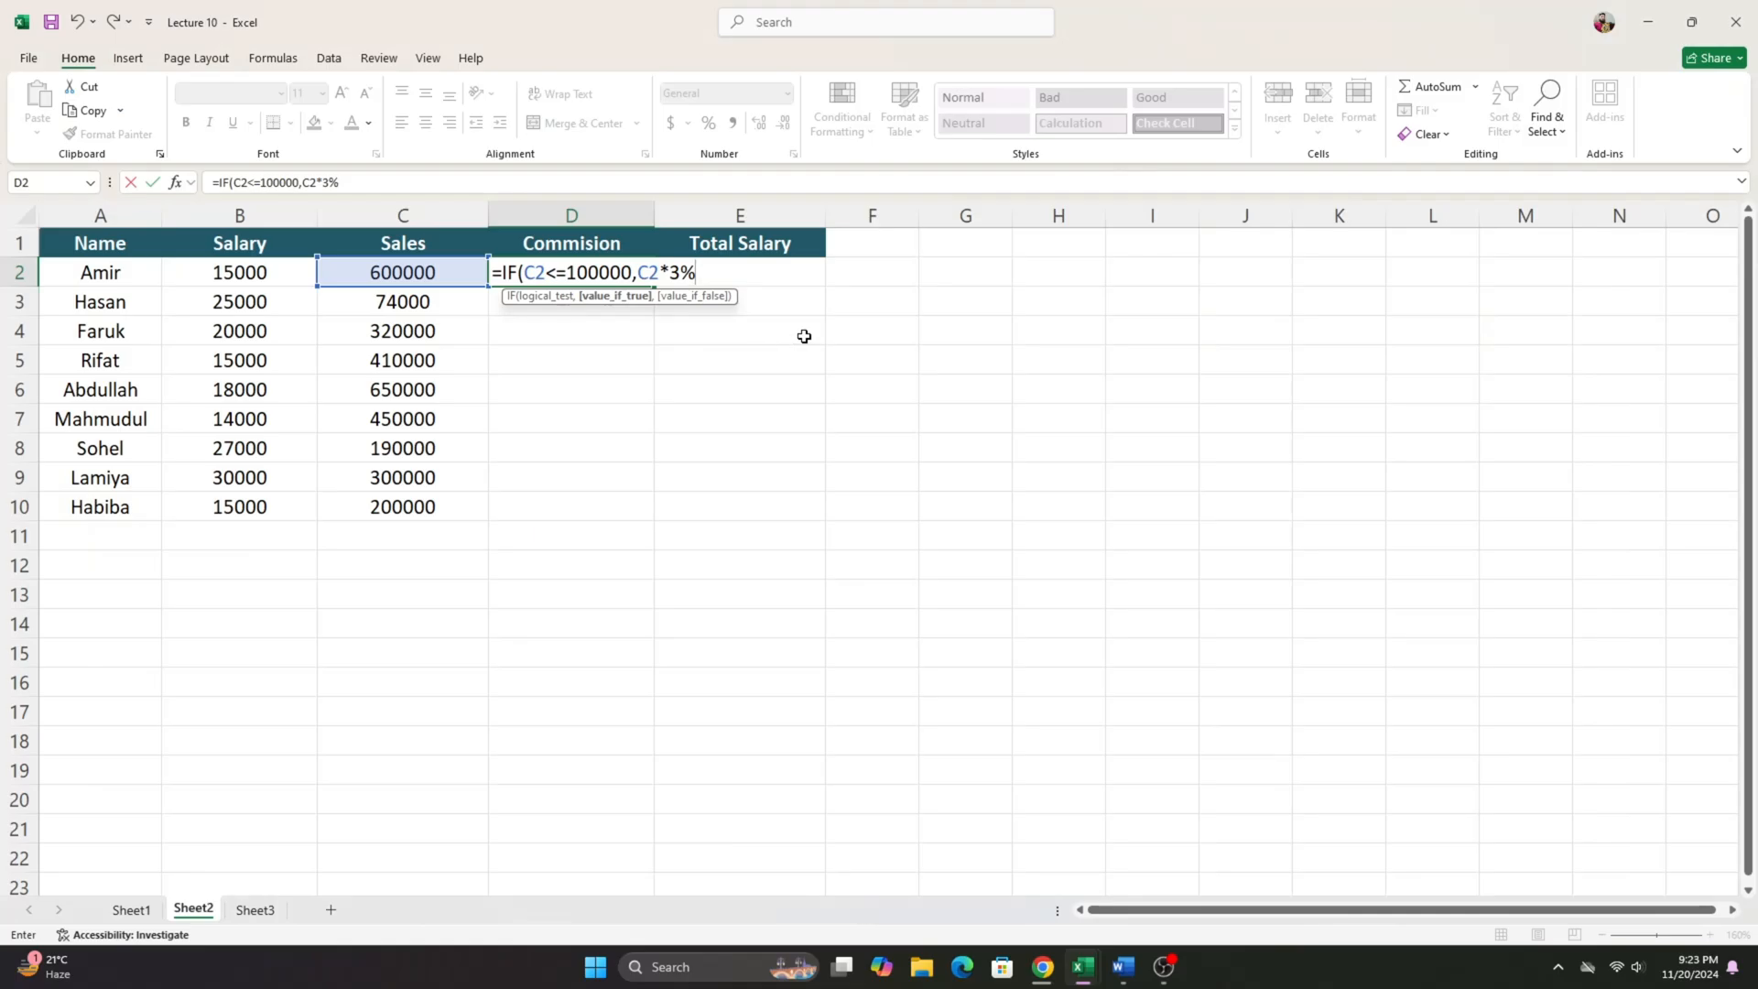
text(,if)
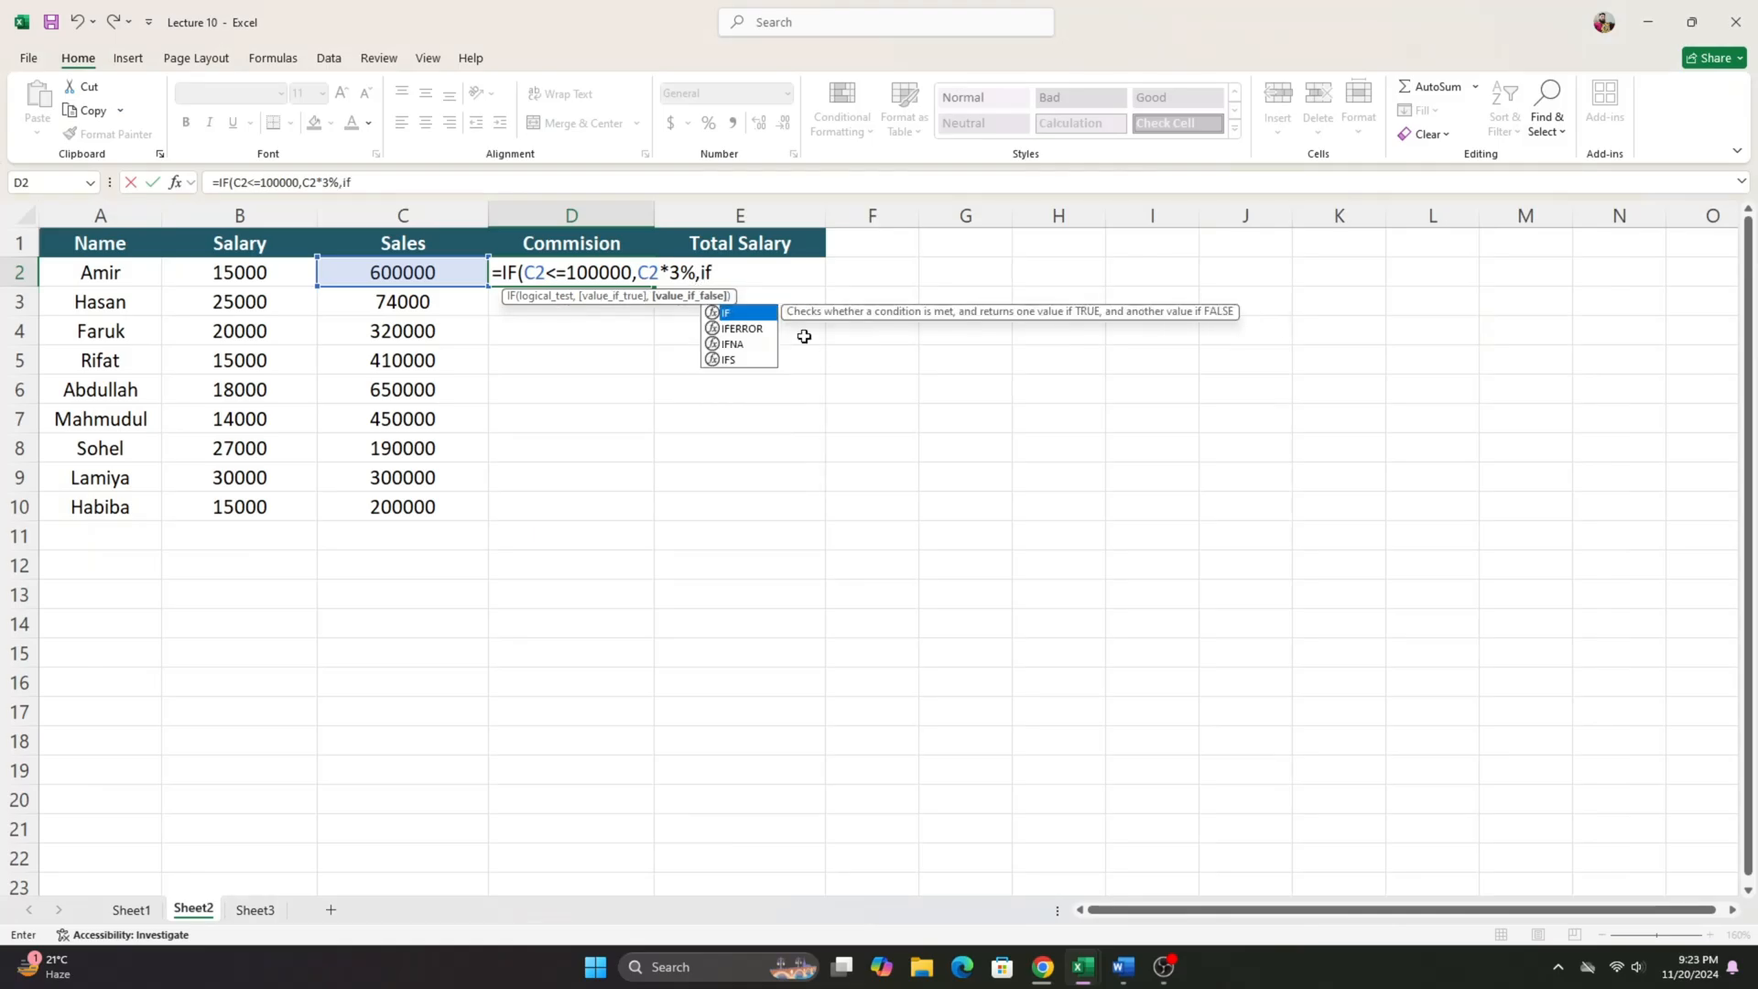
key(Tab)
click(373, 265)
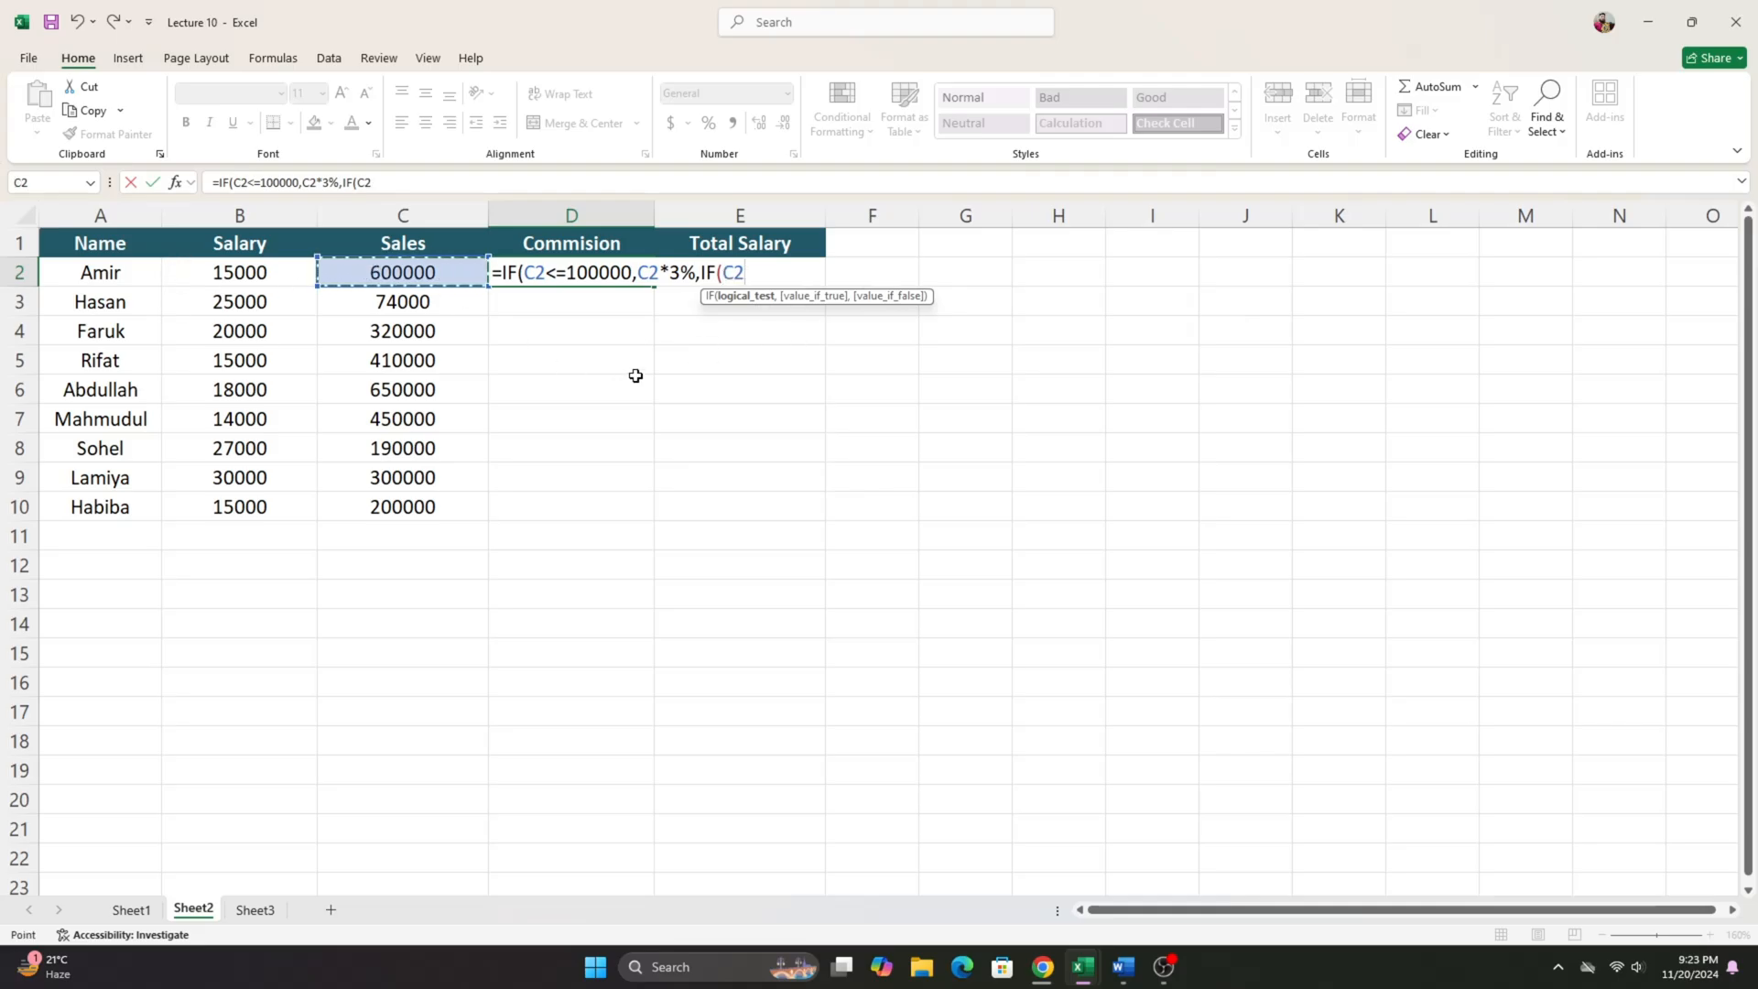
text(<=30000)
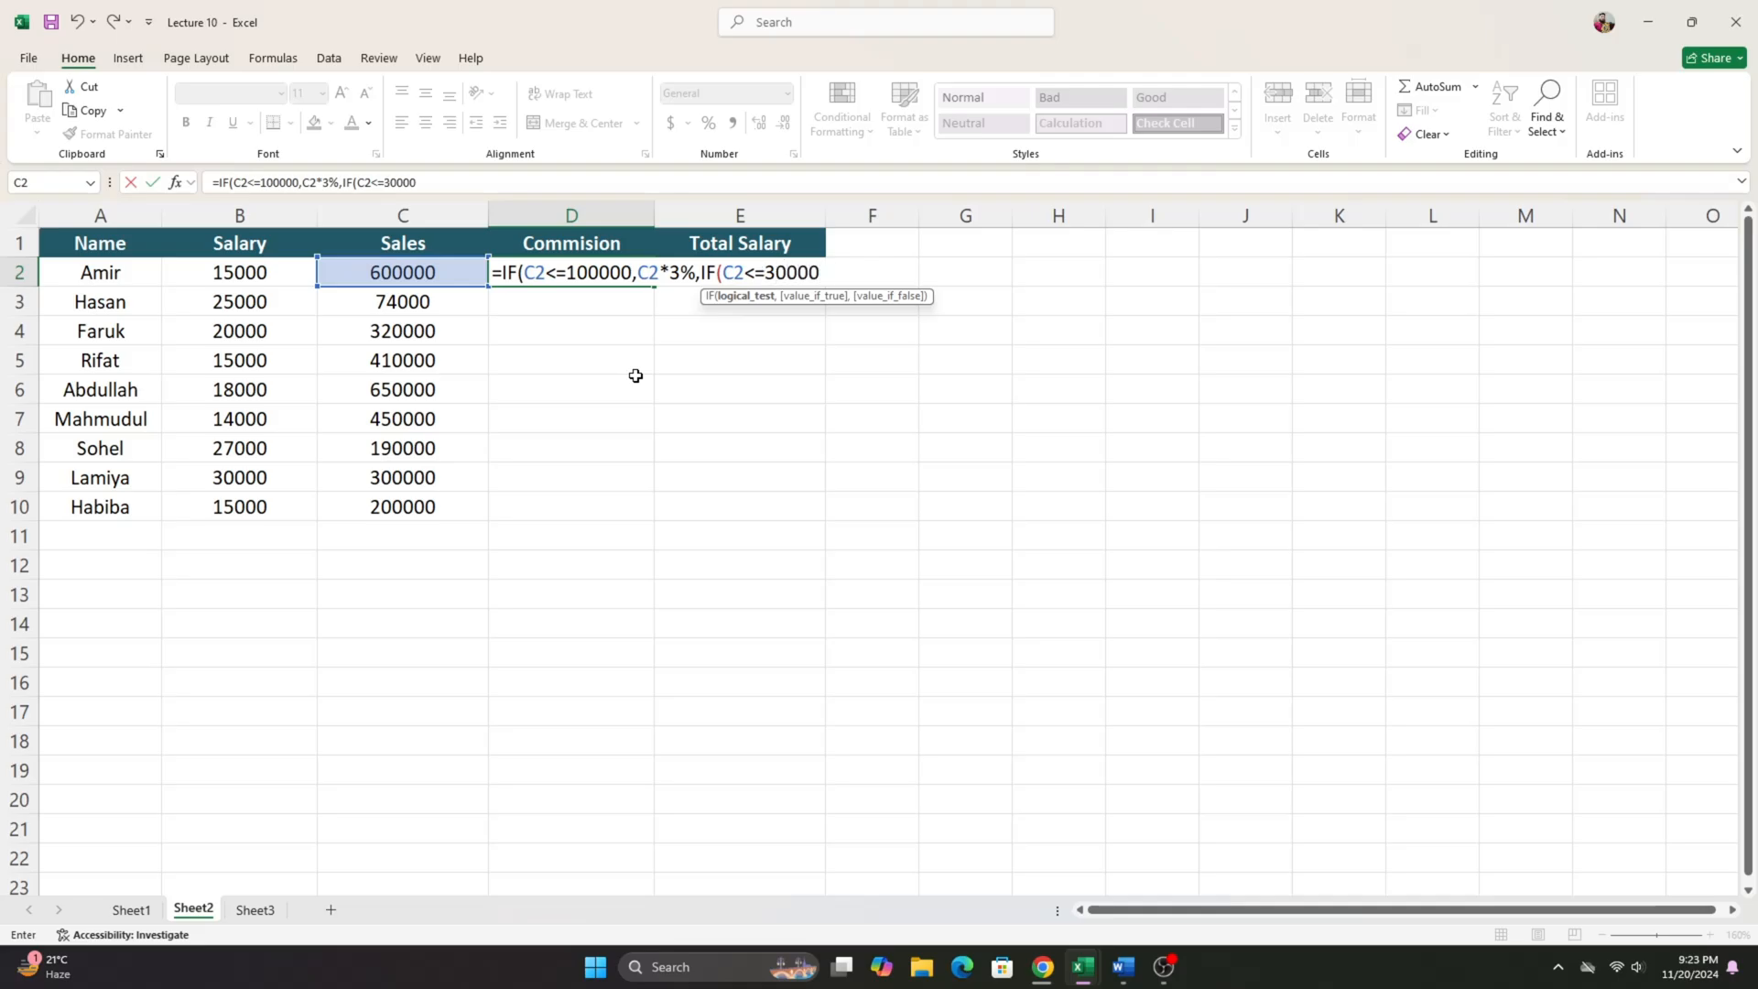
text(0,)
- Enter C2*5% as the true value of the second commission tier in D2's formula
click(464, 271)
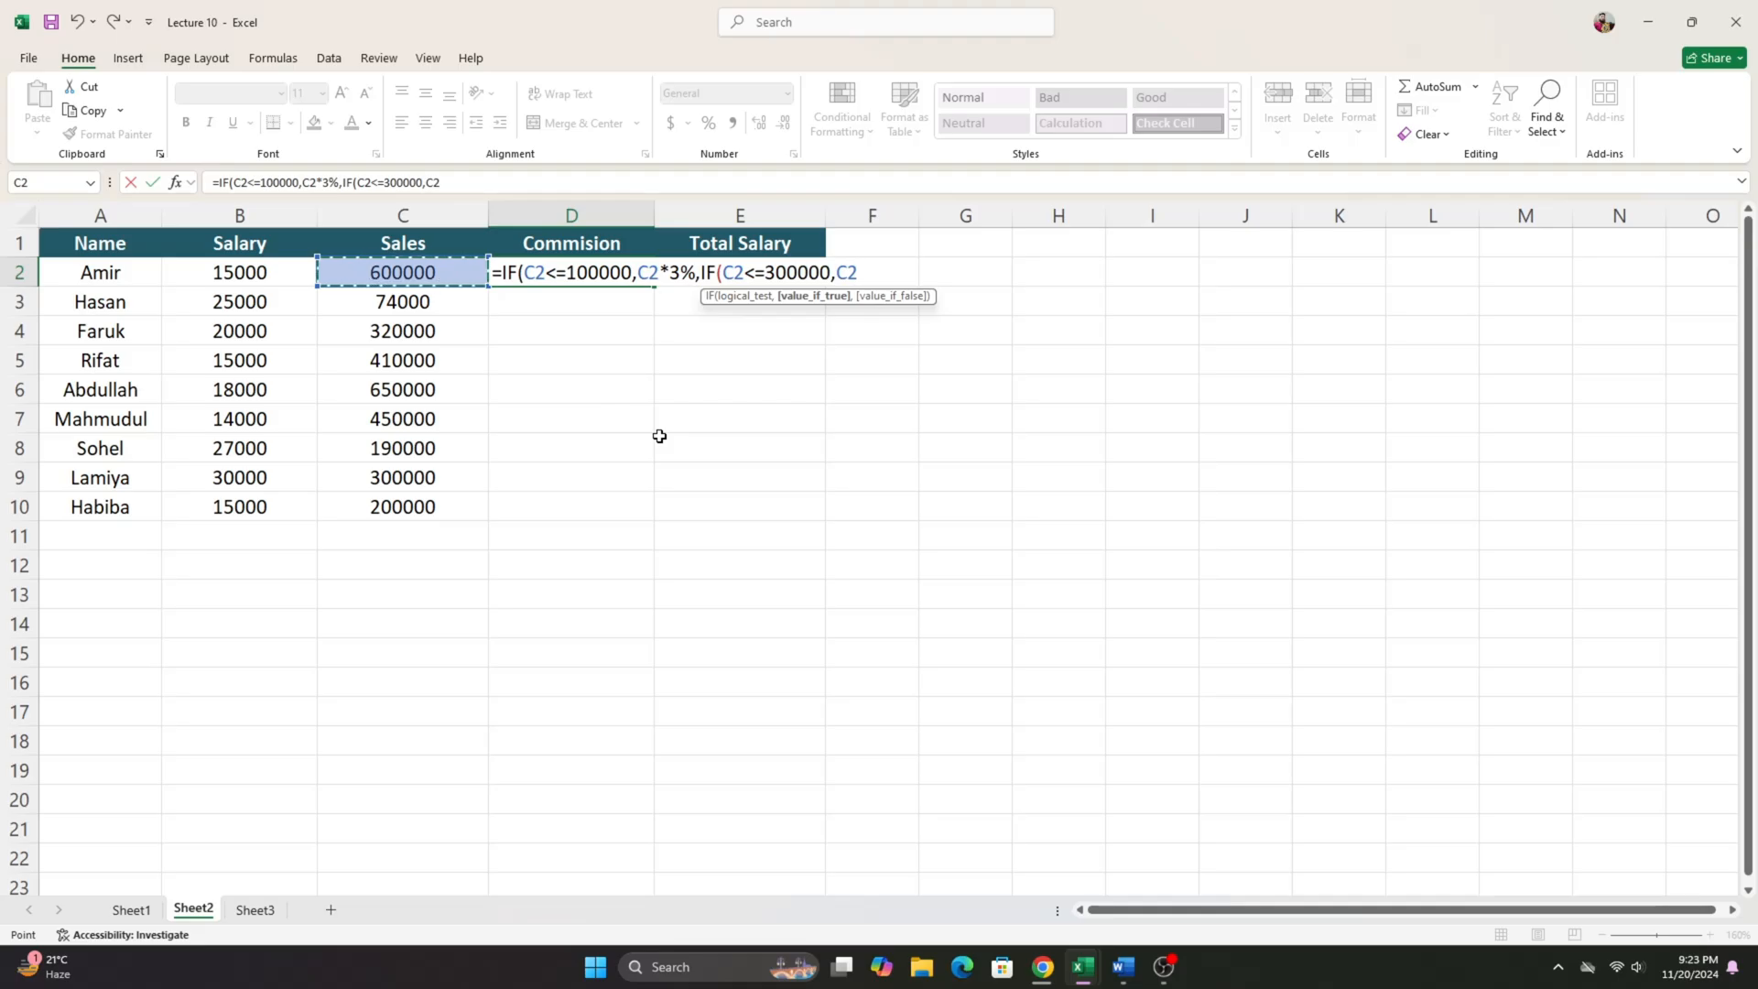
text(*5%,)
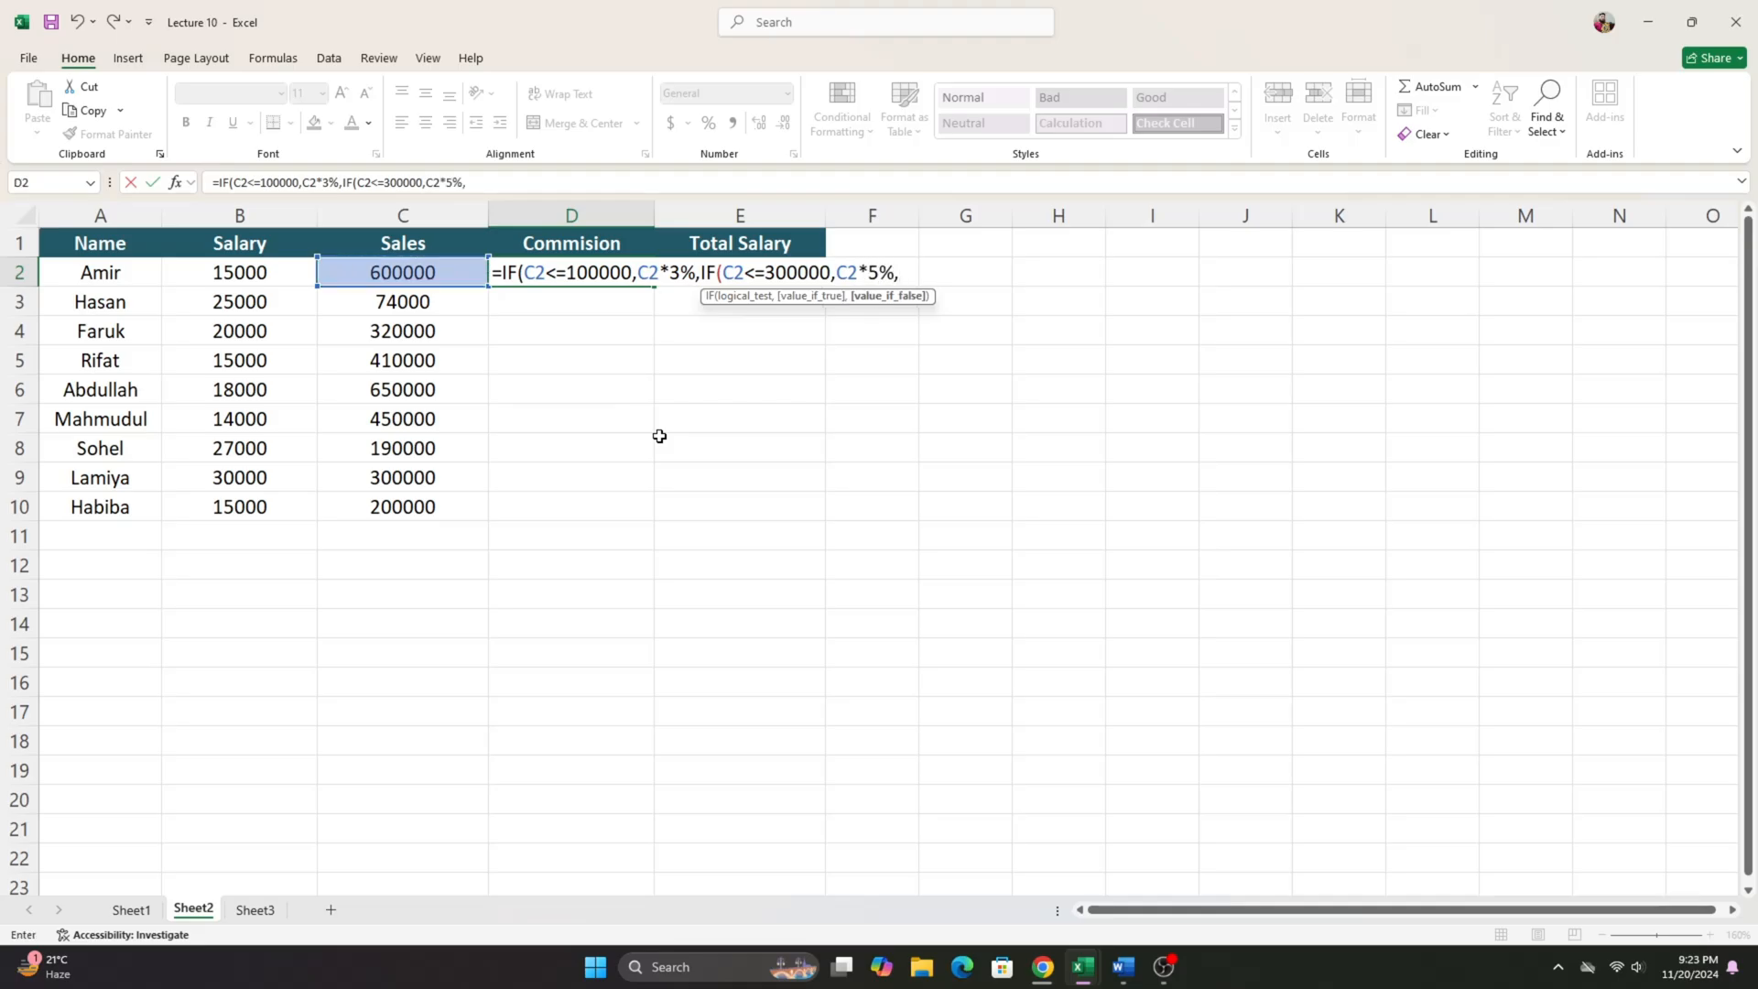
- Recheck the Word tiers and add the third nested IF to D2's formula, with test C2<=500000 and true value C2*7%
click(1123, 967)
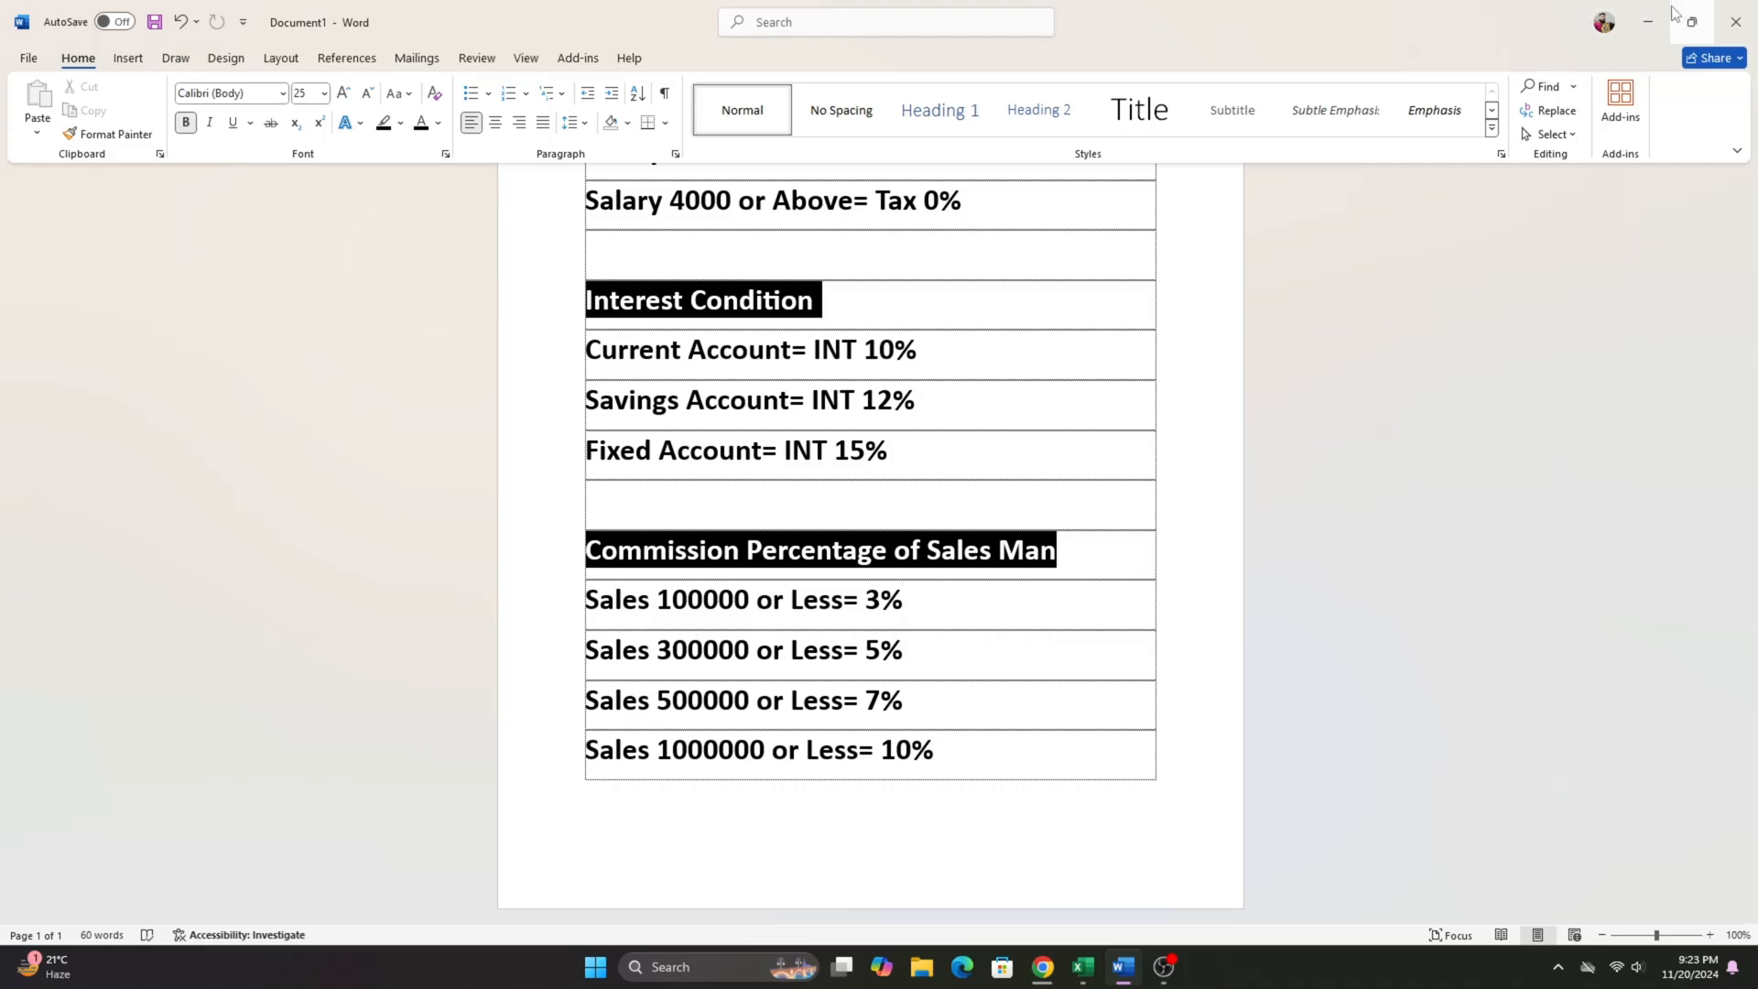
click(1648, 21)
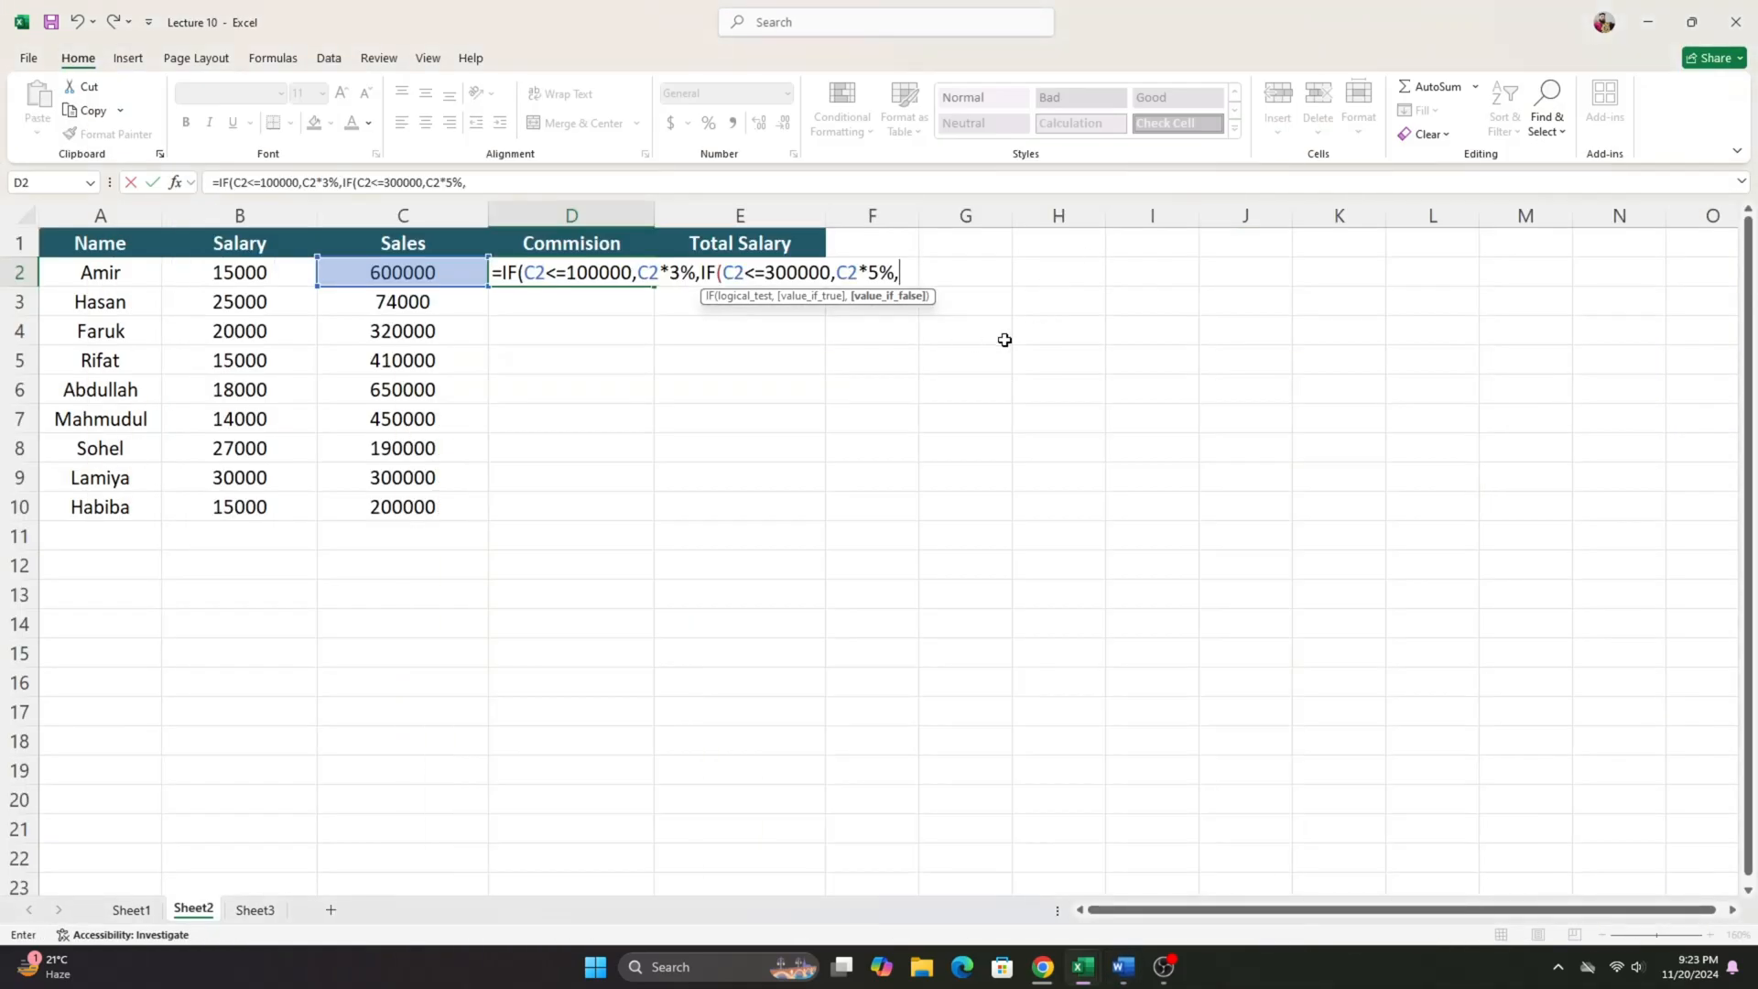
text(IF()
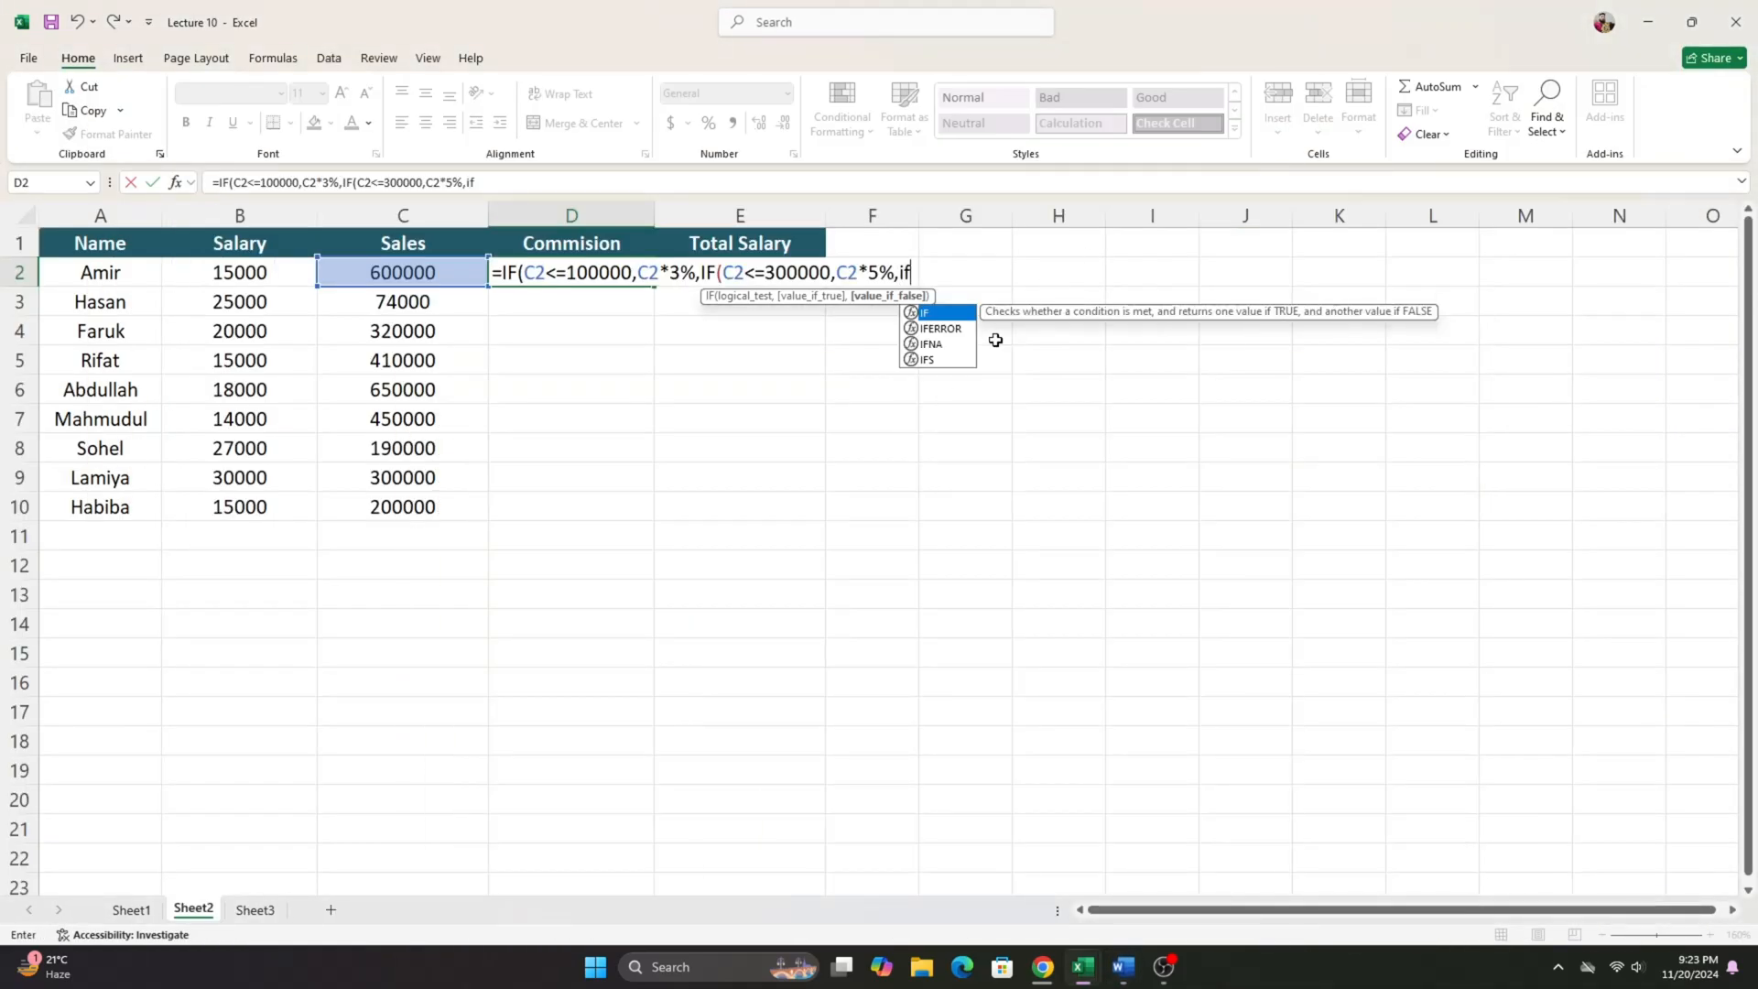
click(413, 280)
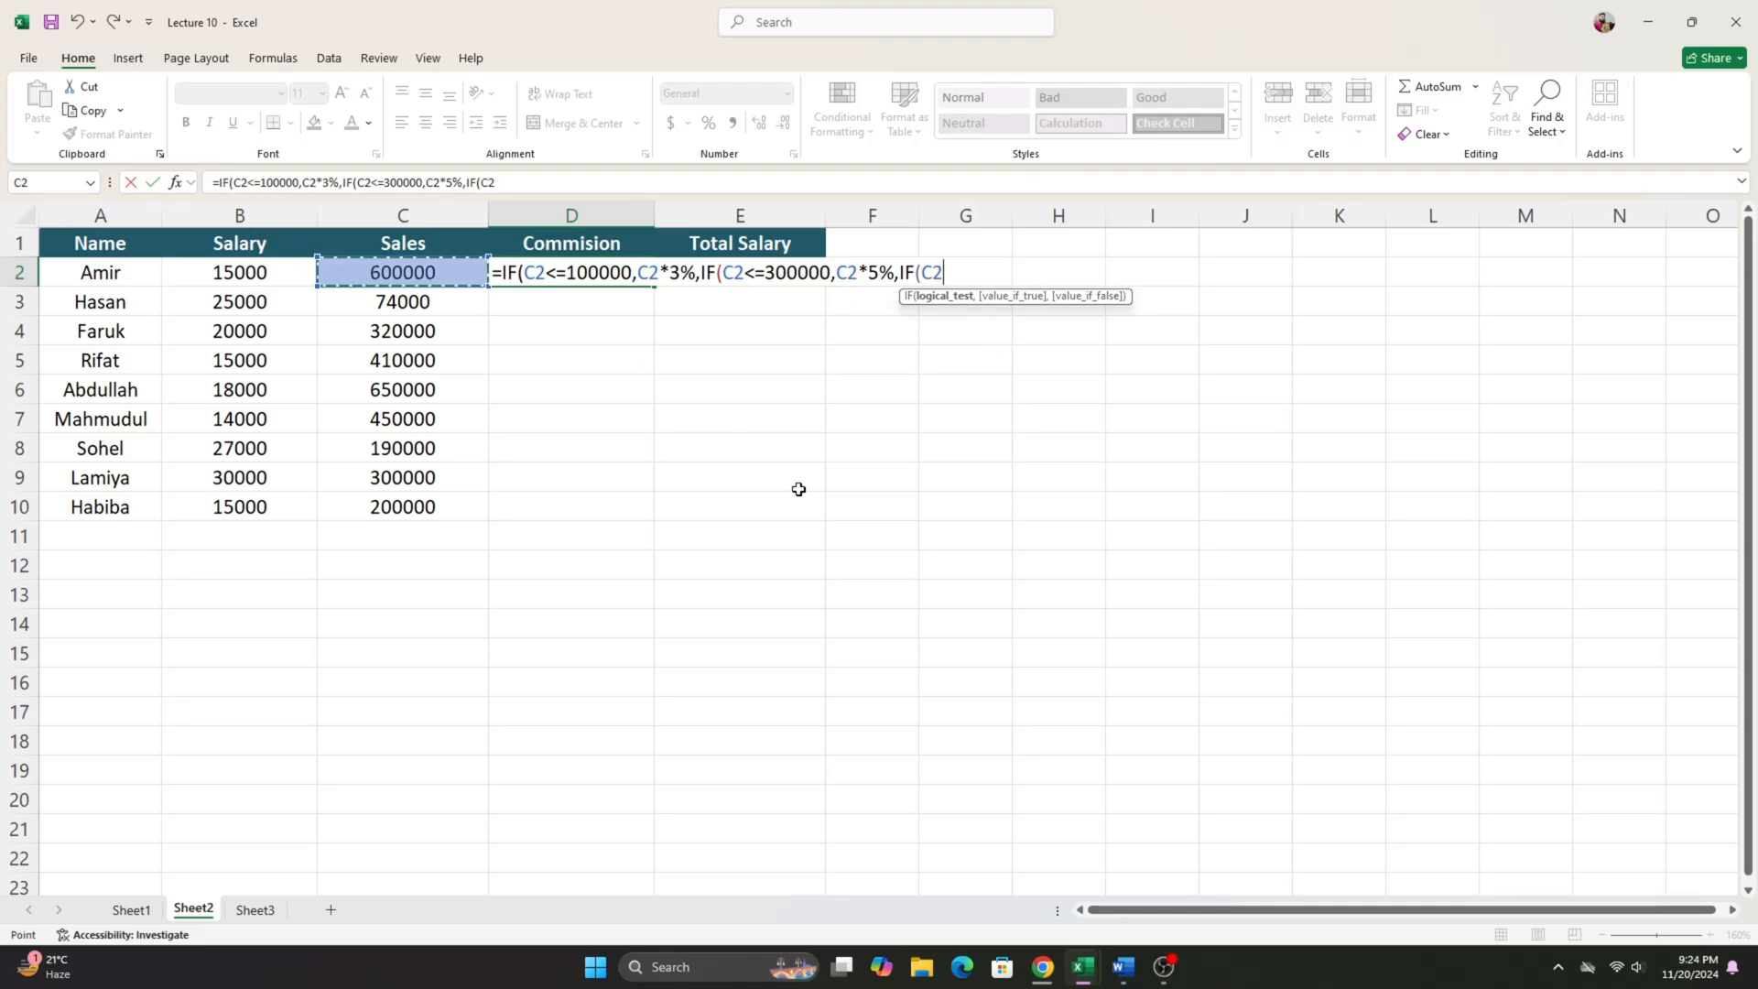
text(<=)
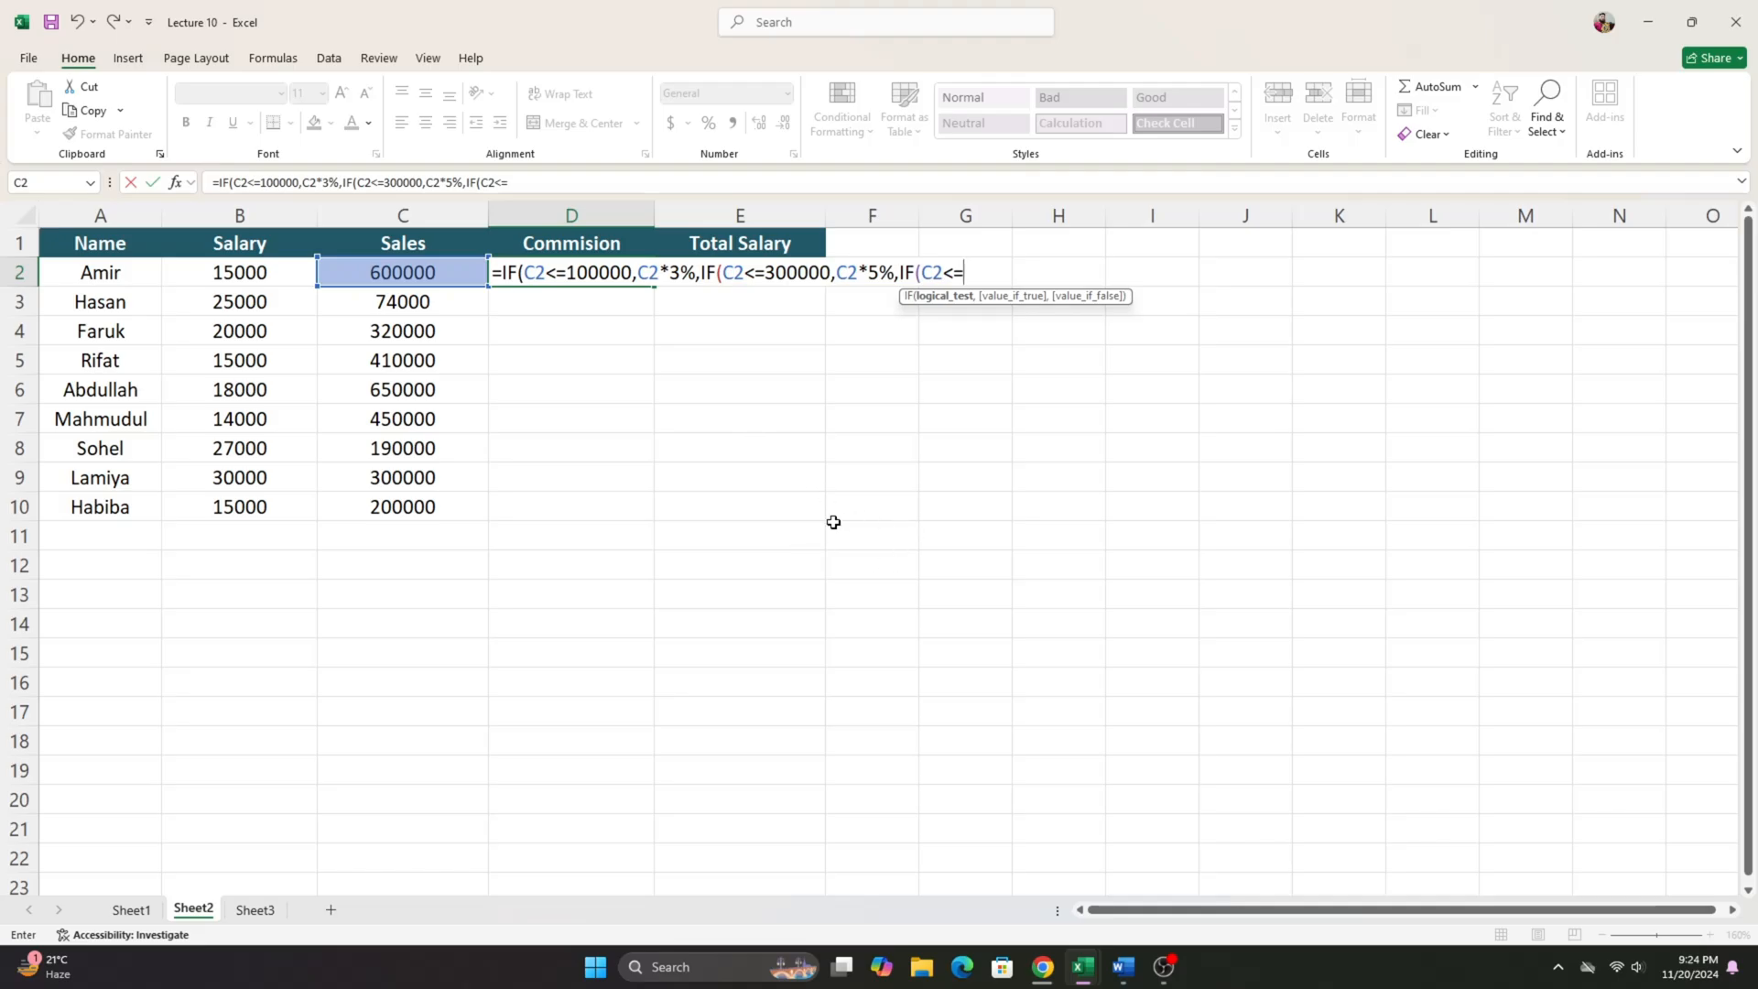
text(500000)
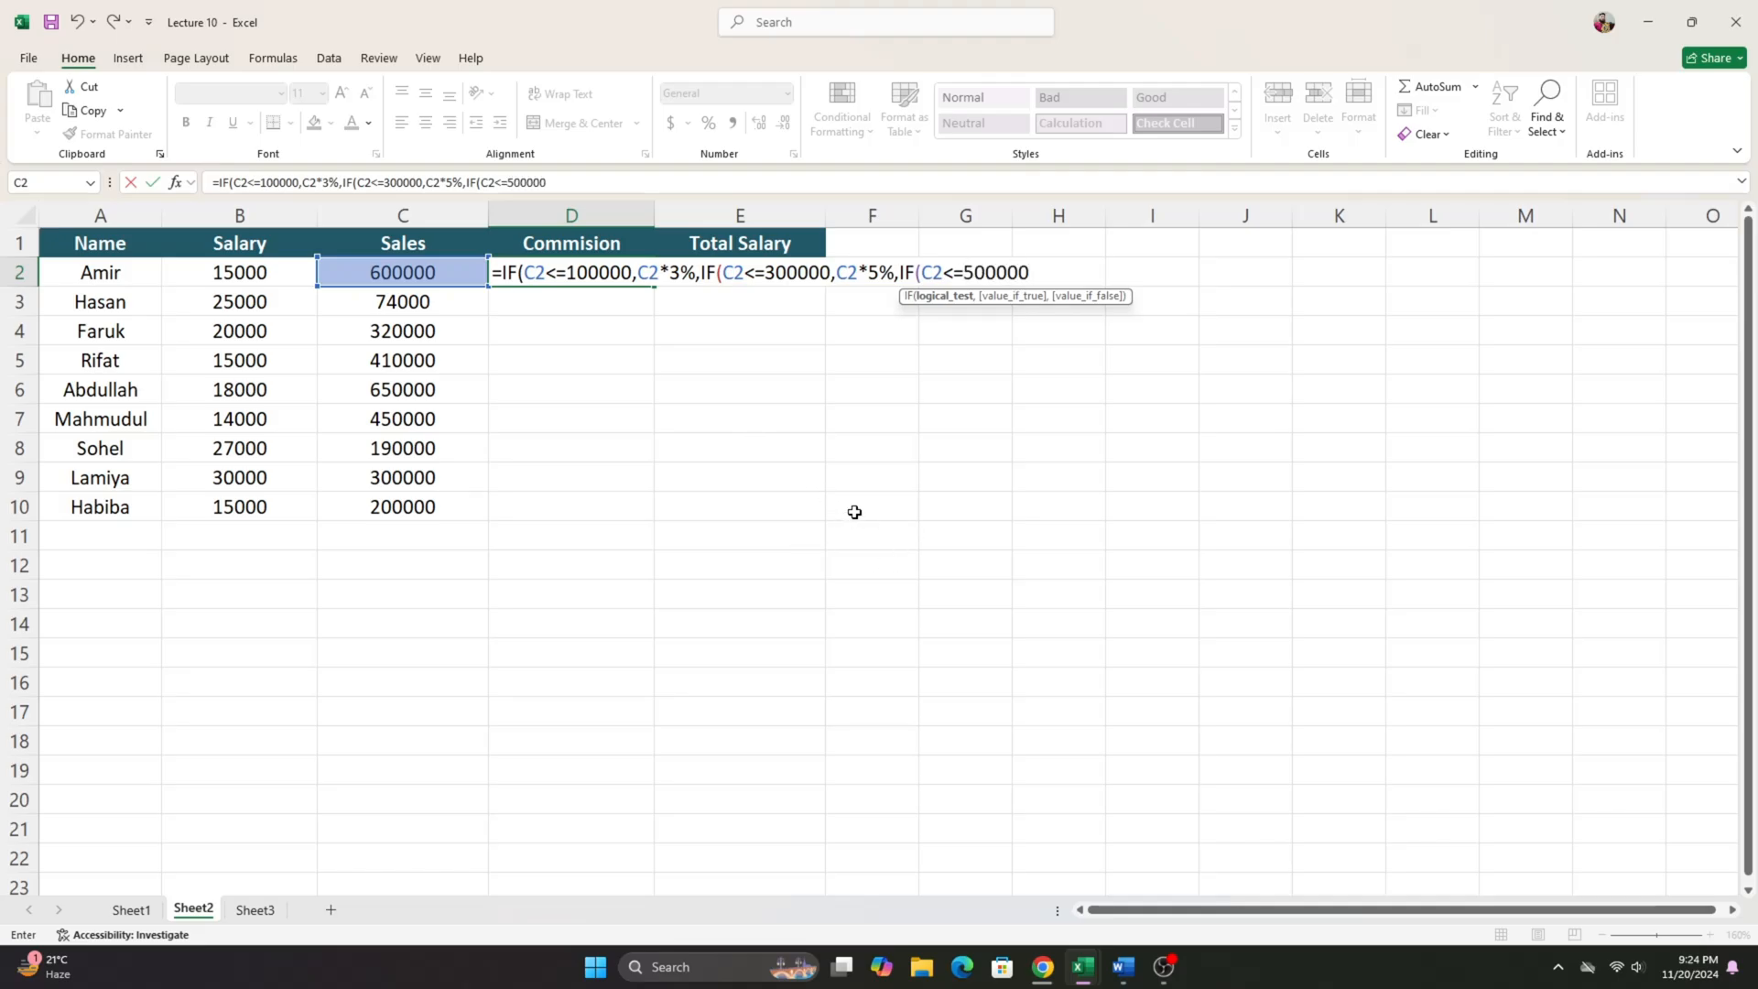
text(,C2*7%)
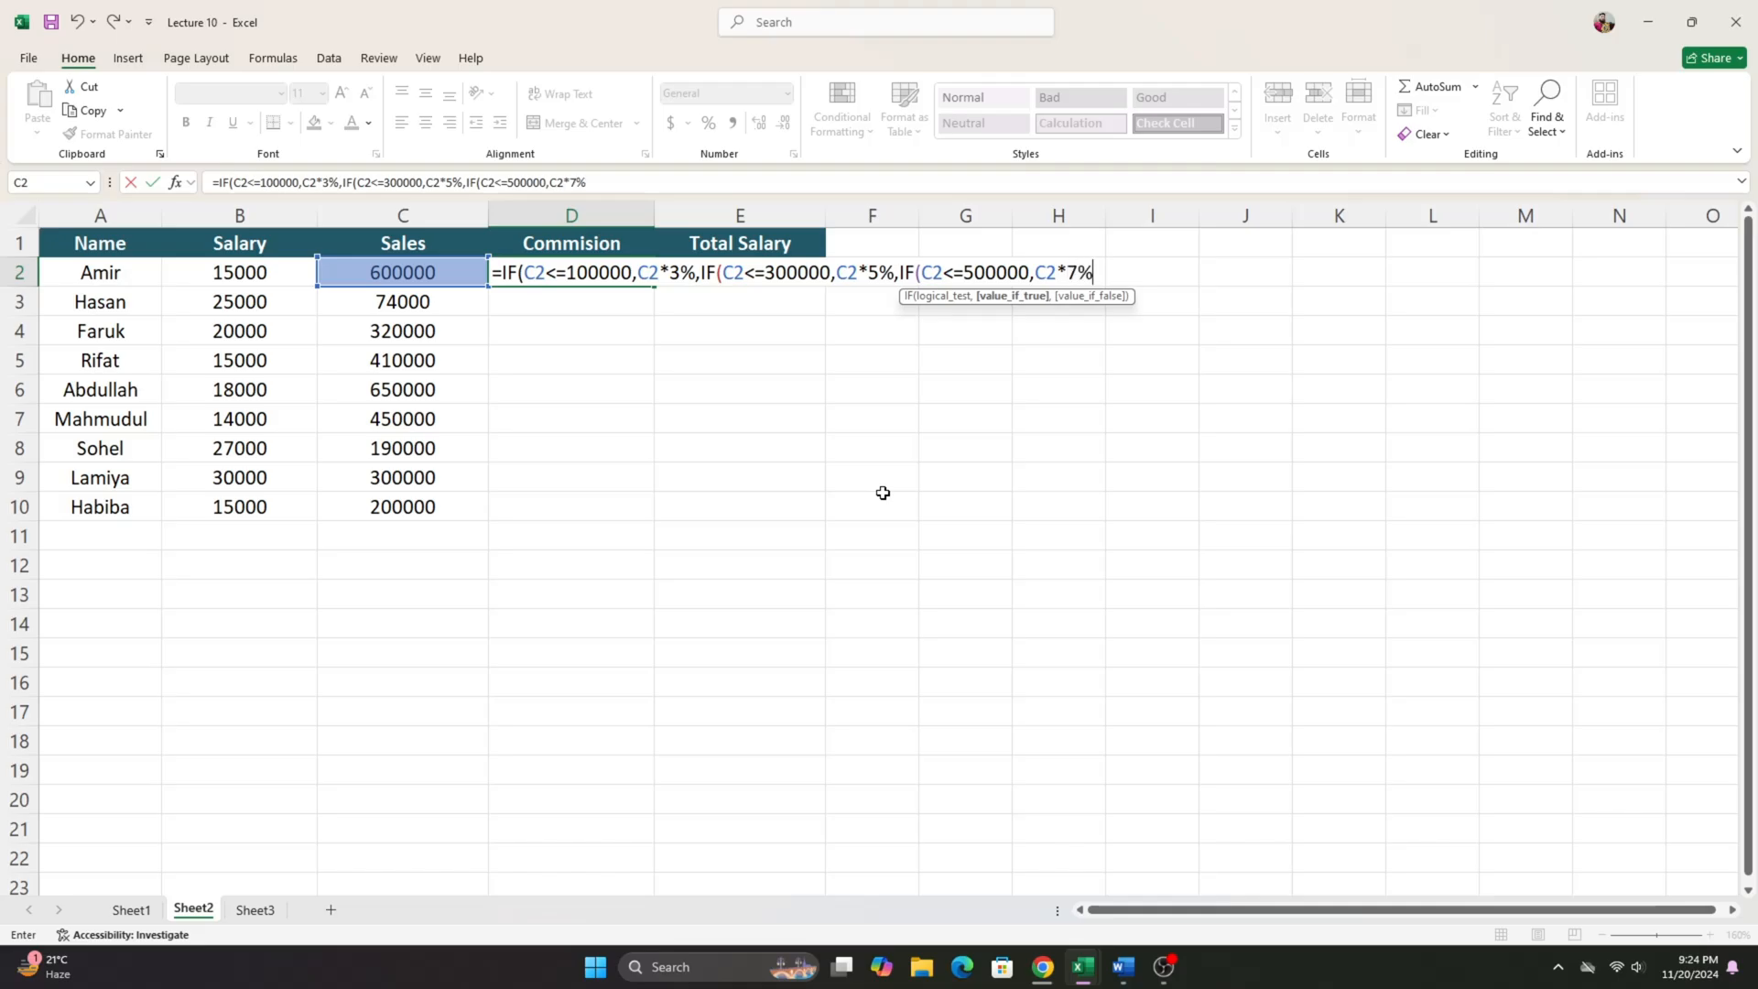
text(,)
- Switch to the Word document, copy the 1000000 threshold from the last commission tier, and return to the workbook
click(1122, 966)
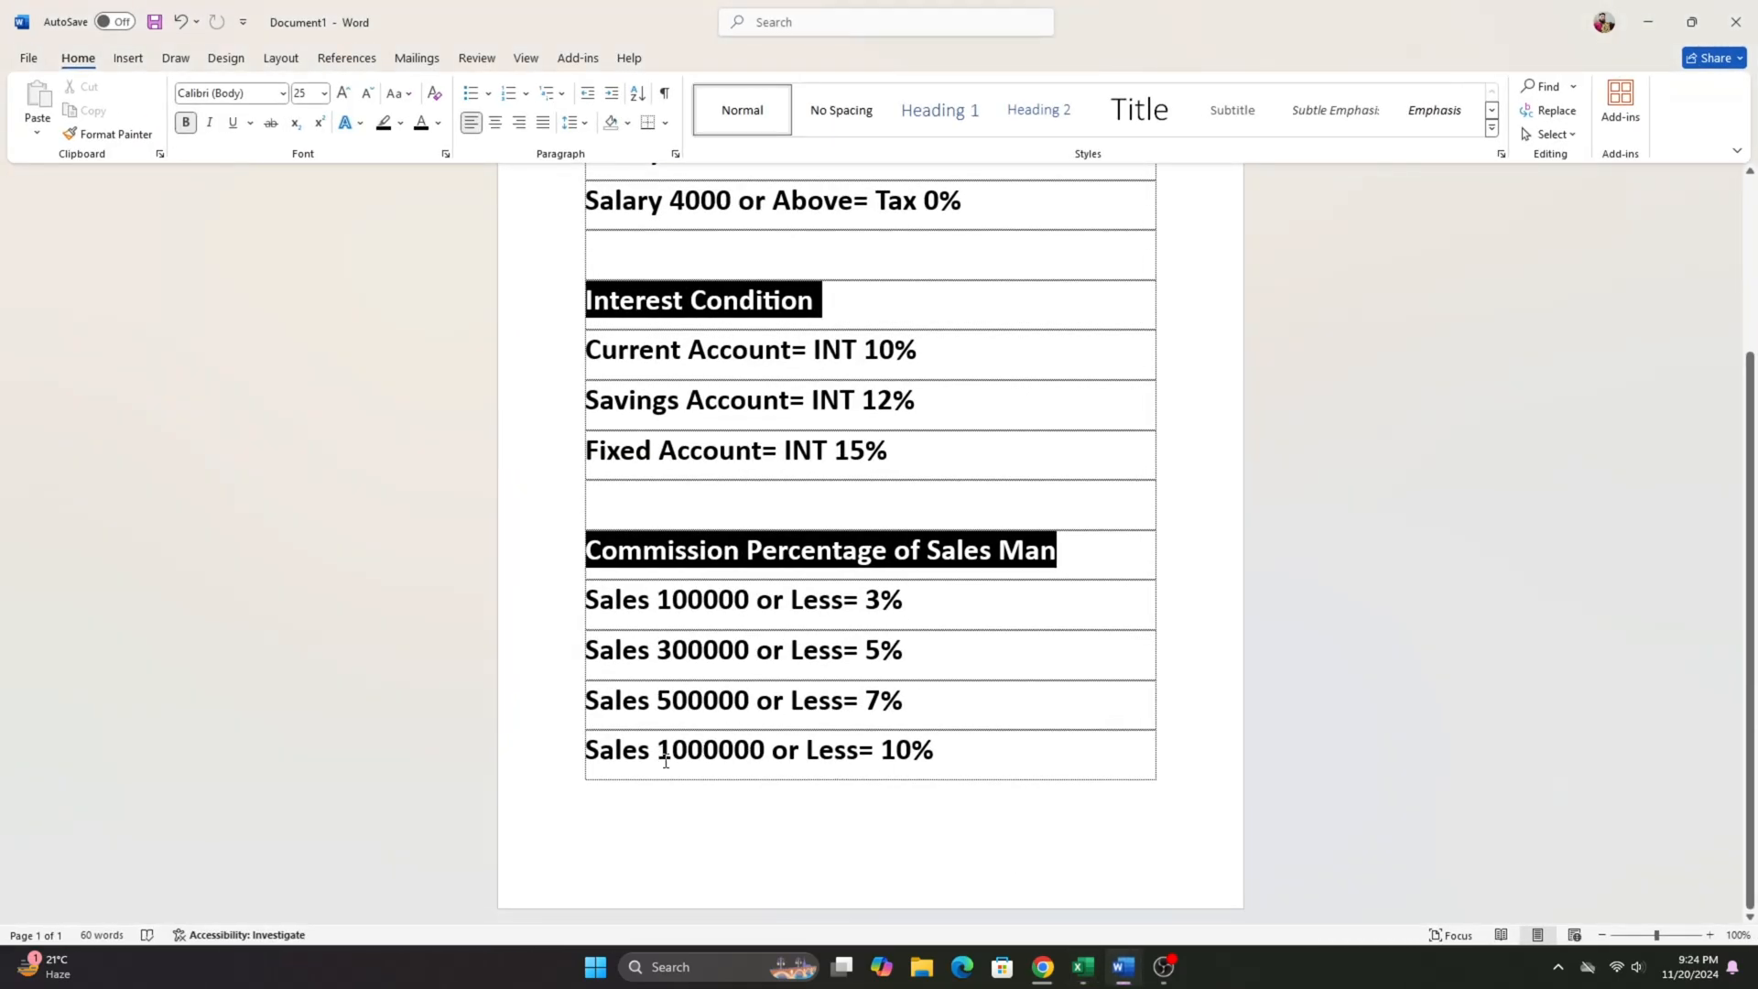
drag(657, 756, 765, 776)
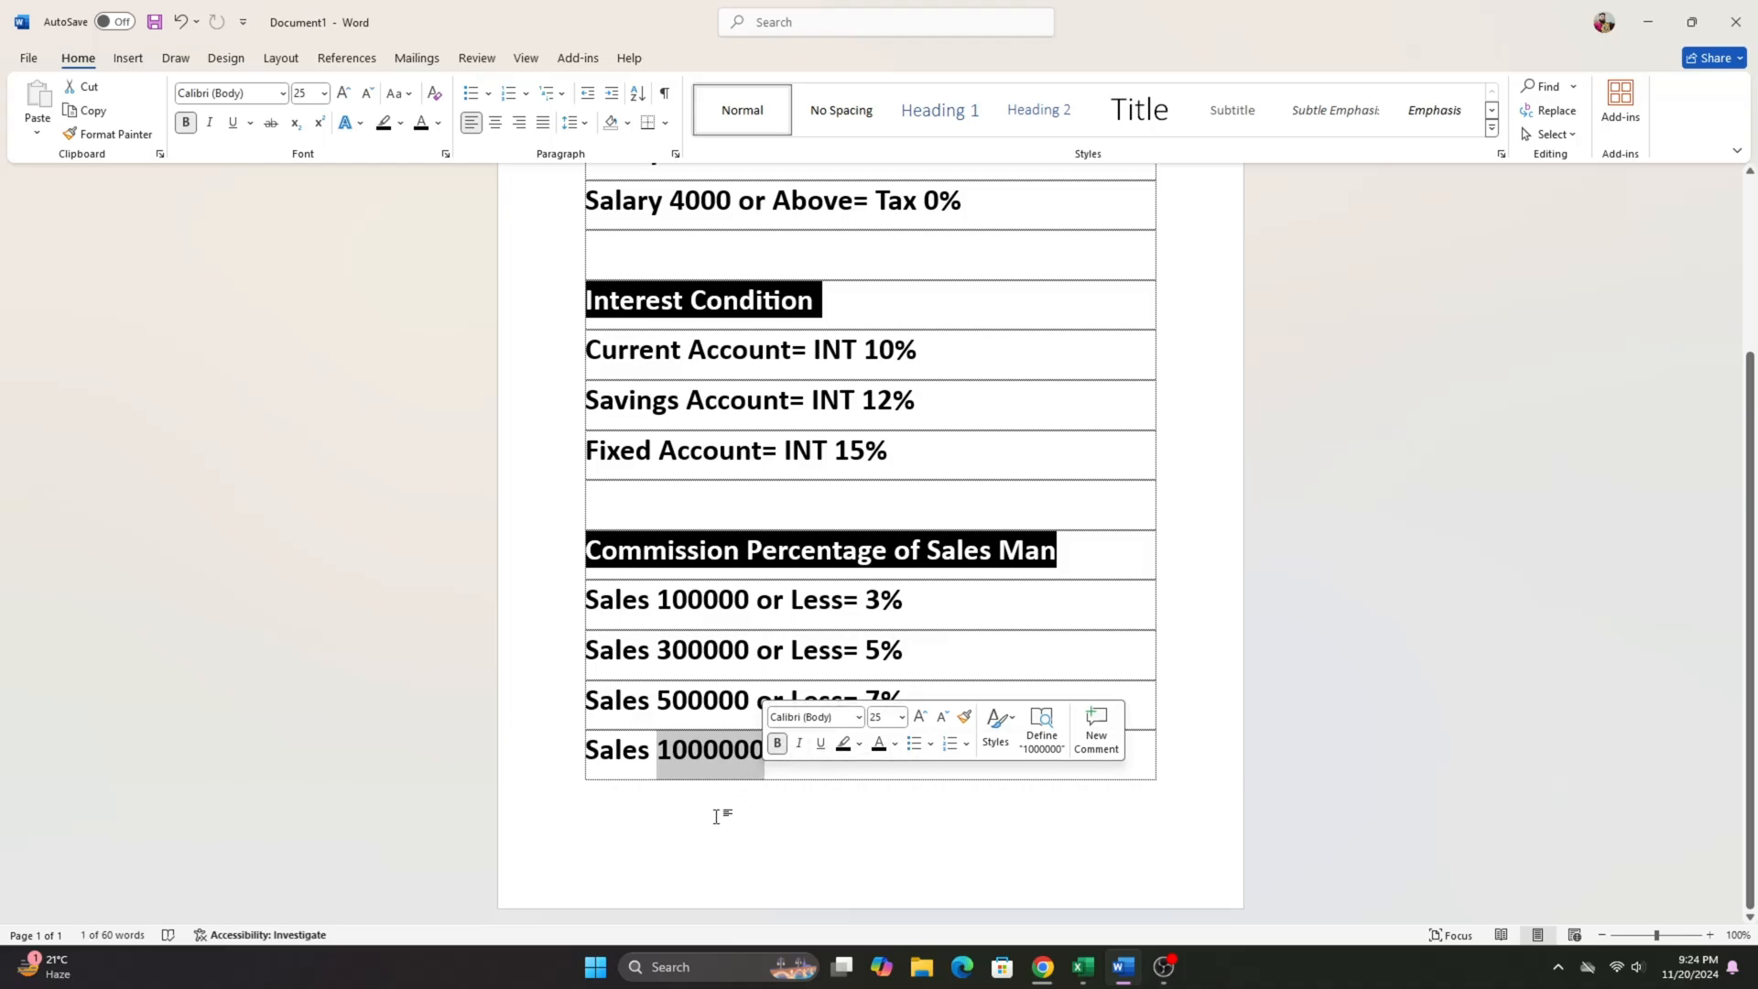
key(ctrl+c)
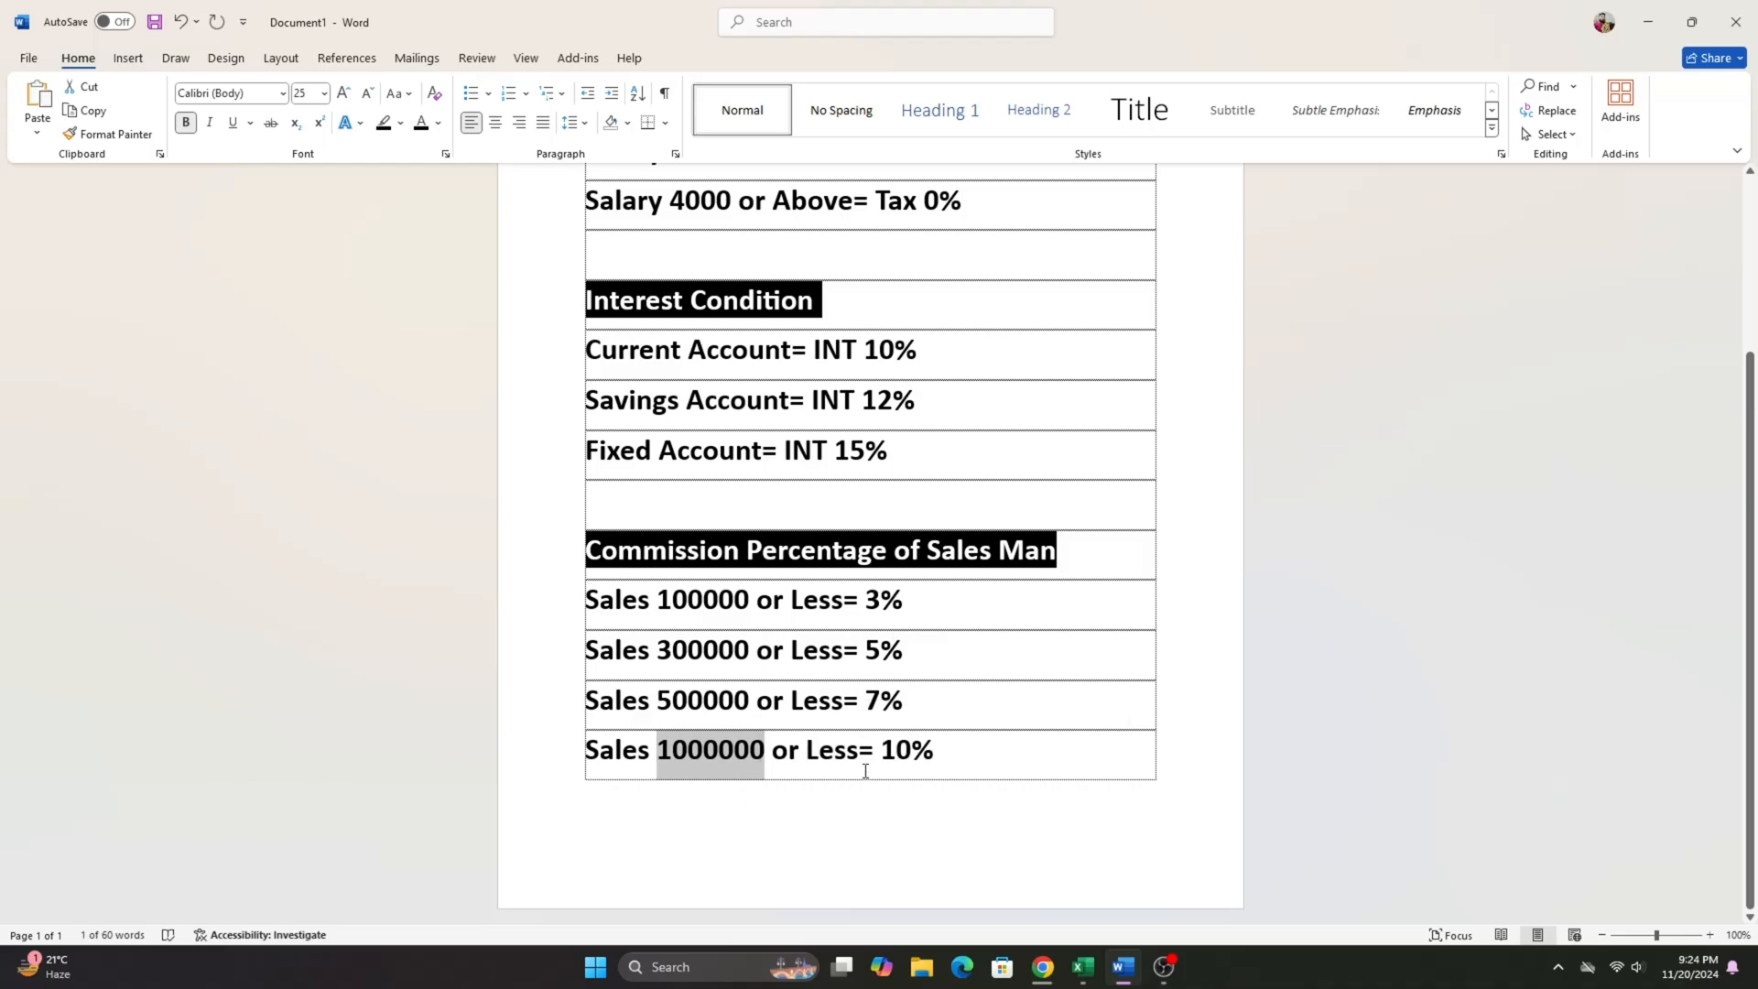
click(958, 754)
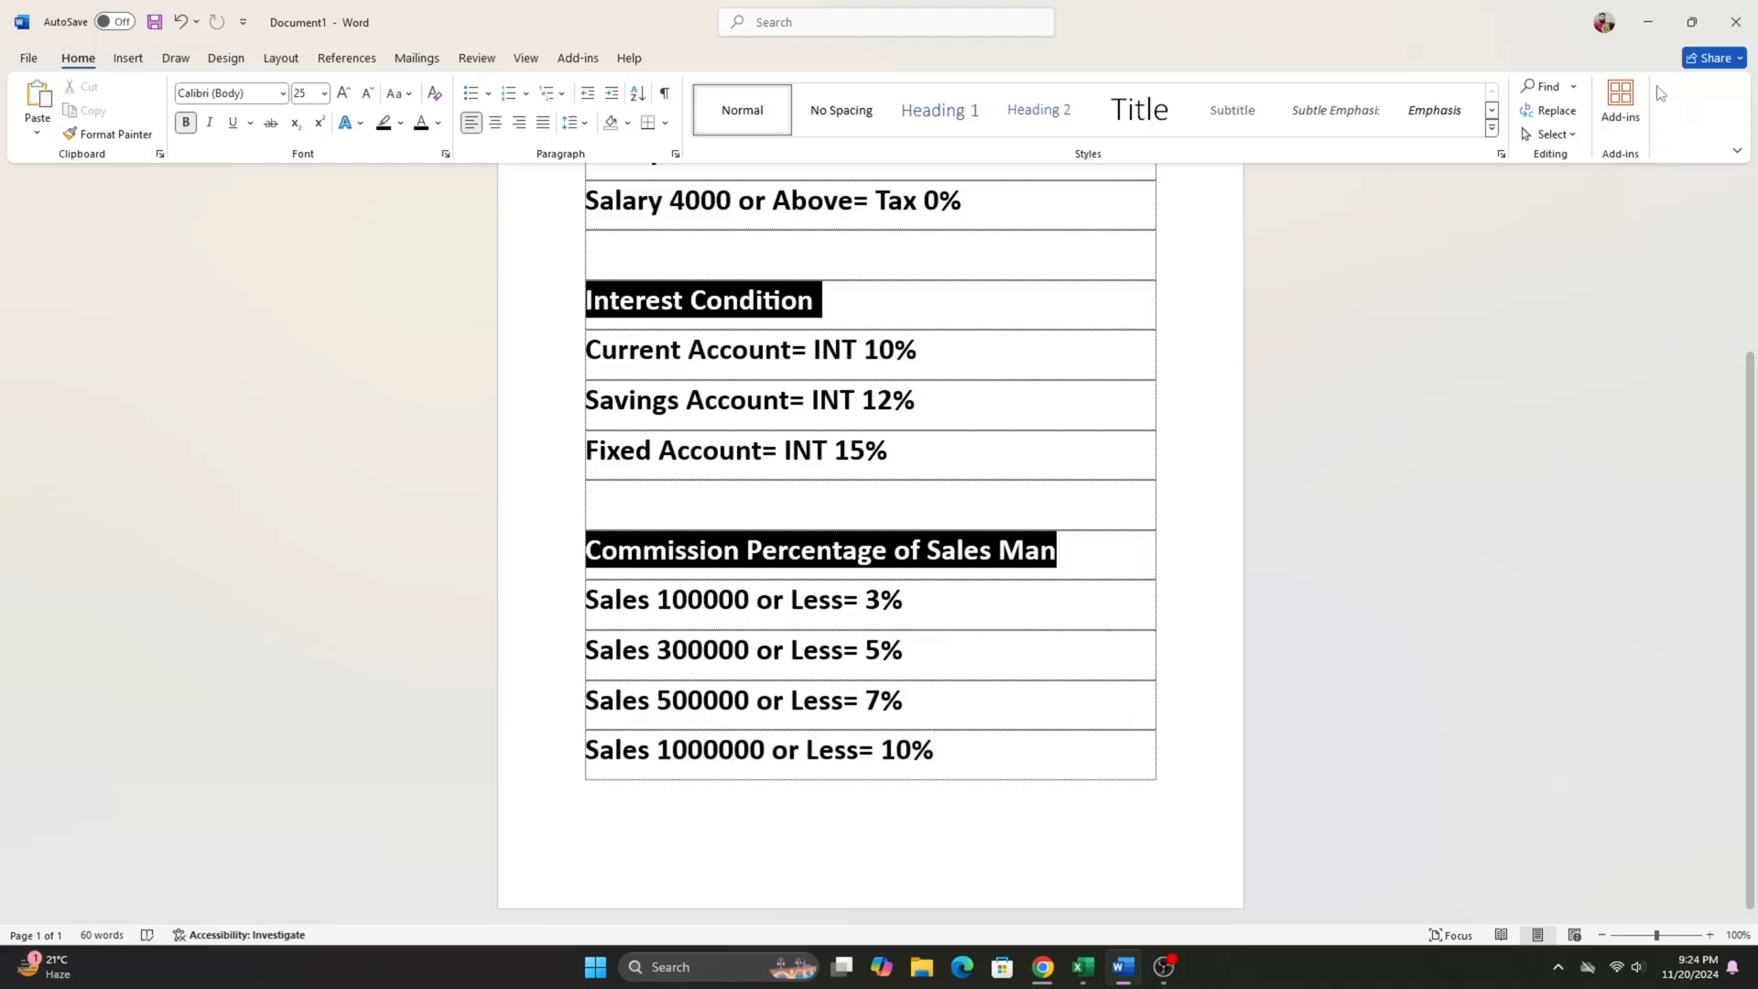
click(1648, 28)
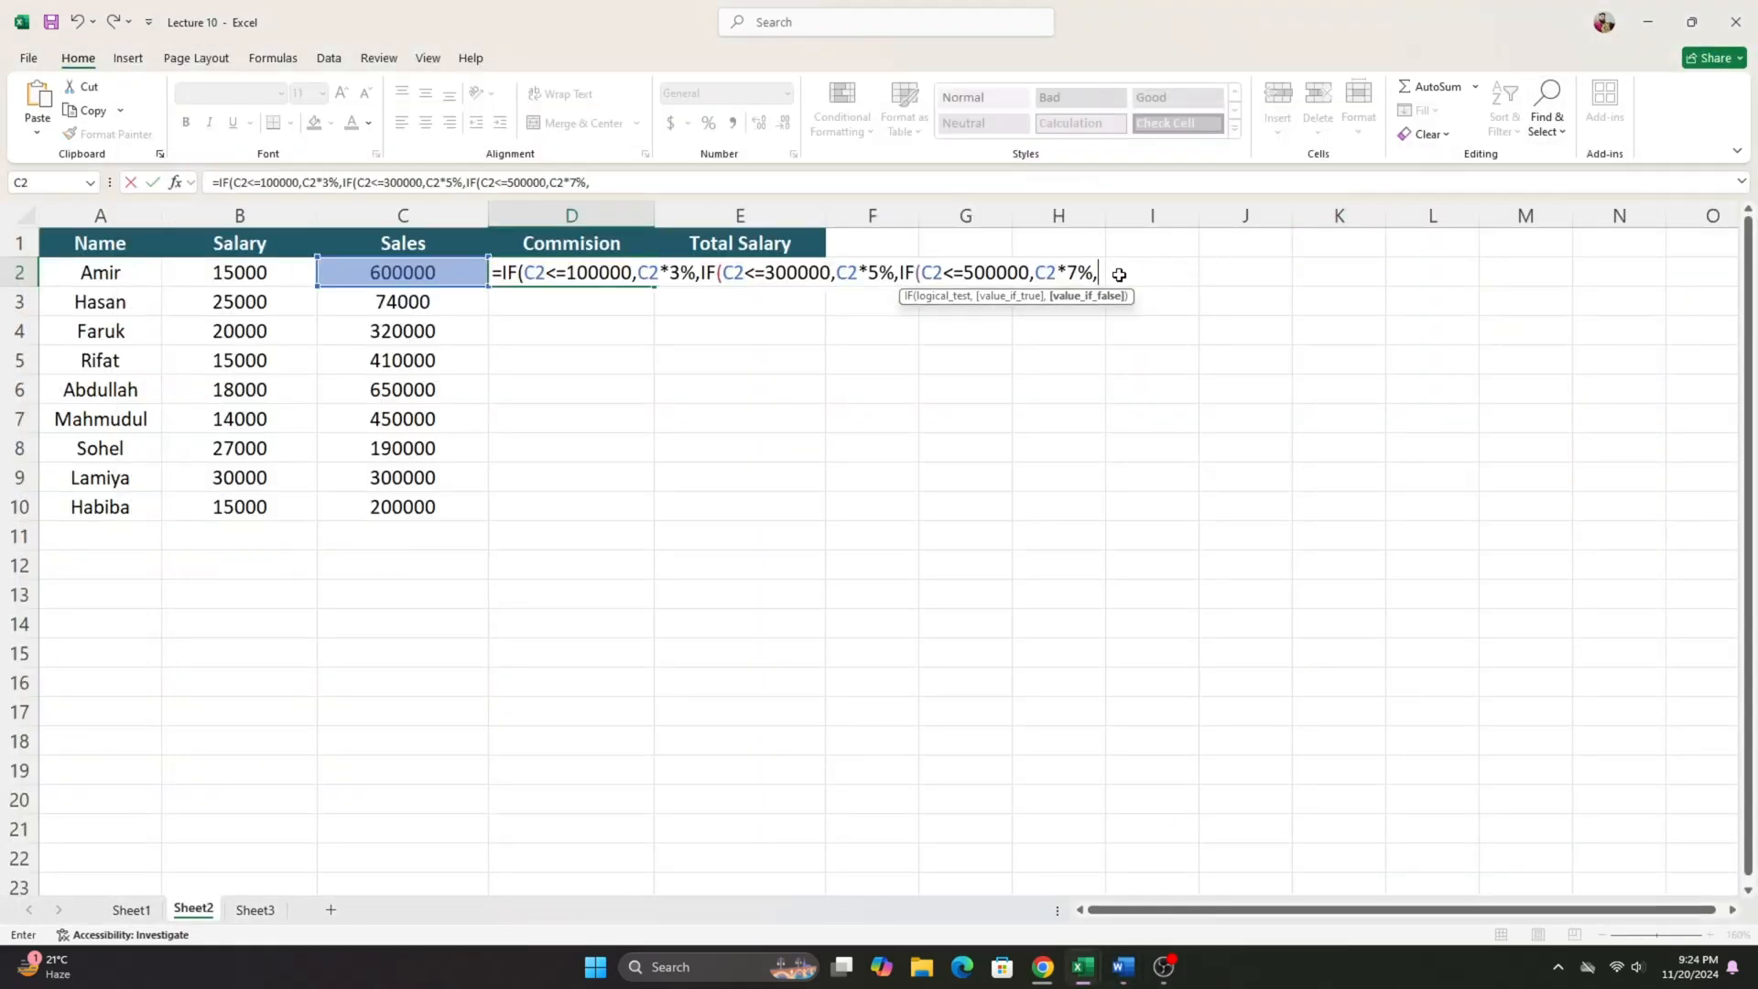
- Complete D2's formula with a fourth nested IF, using test C2<=1000000 and C2*10%, and close all the parentheses
text(IF()
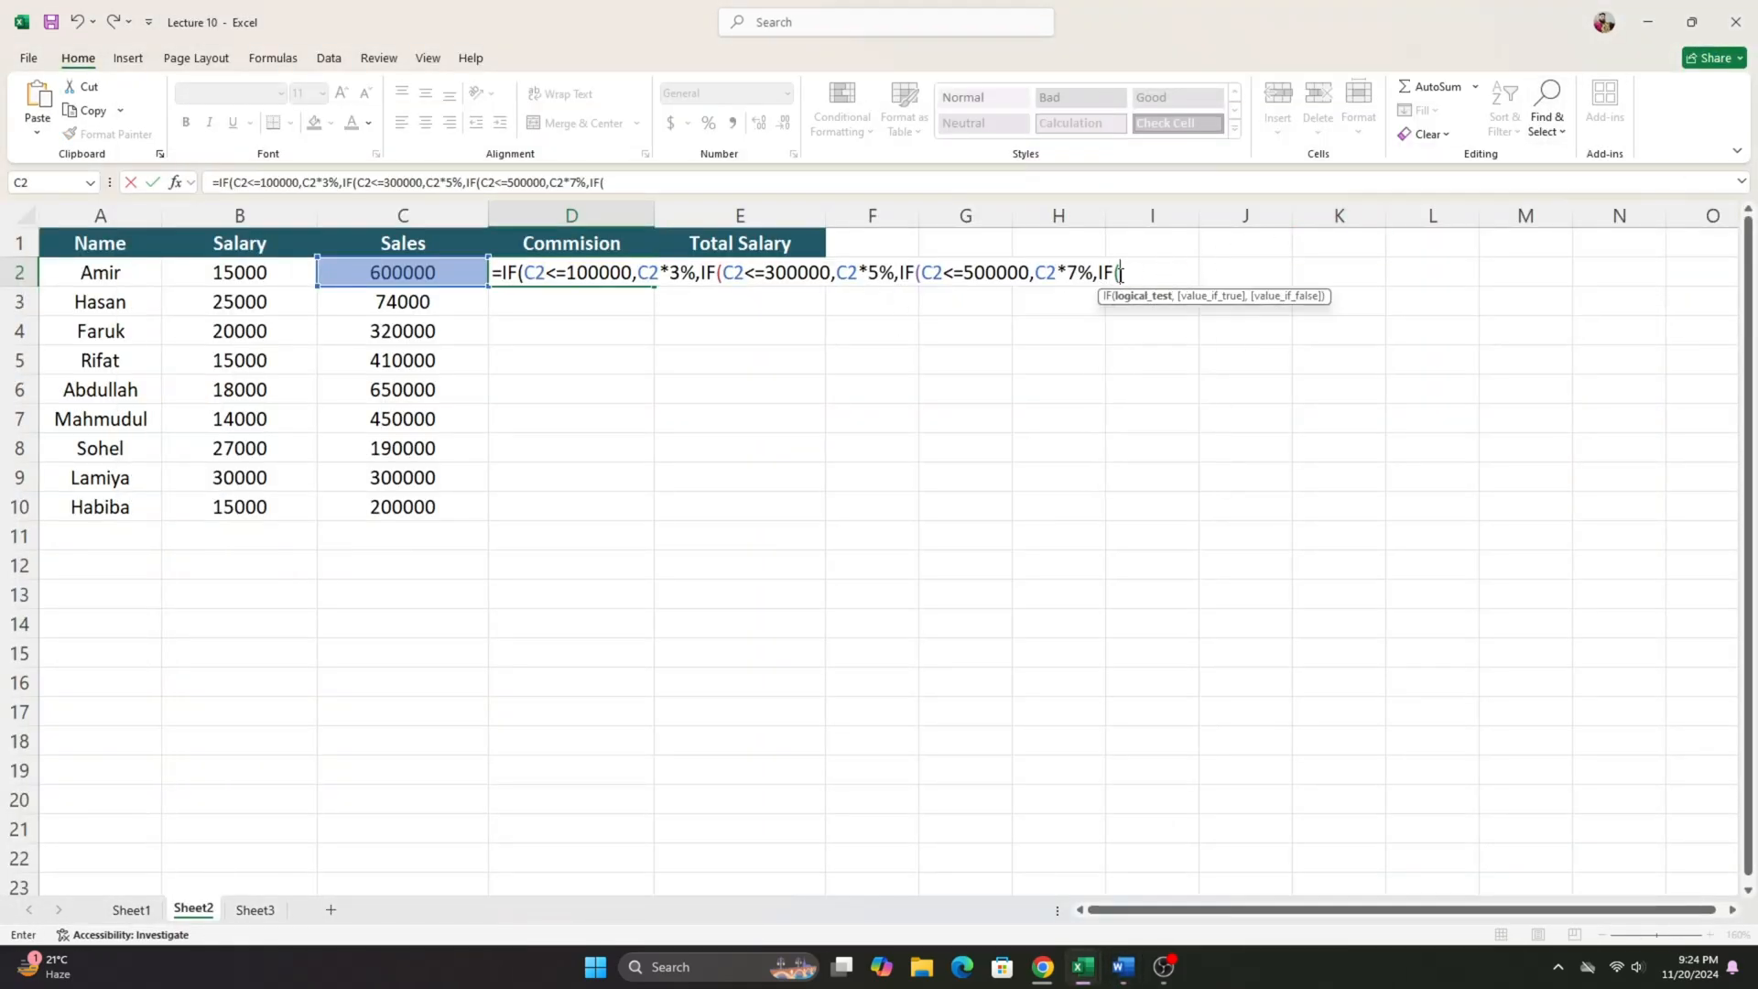
text(c2<=)
text(1000000)
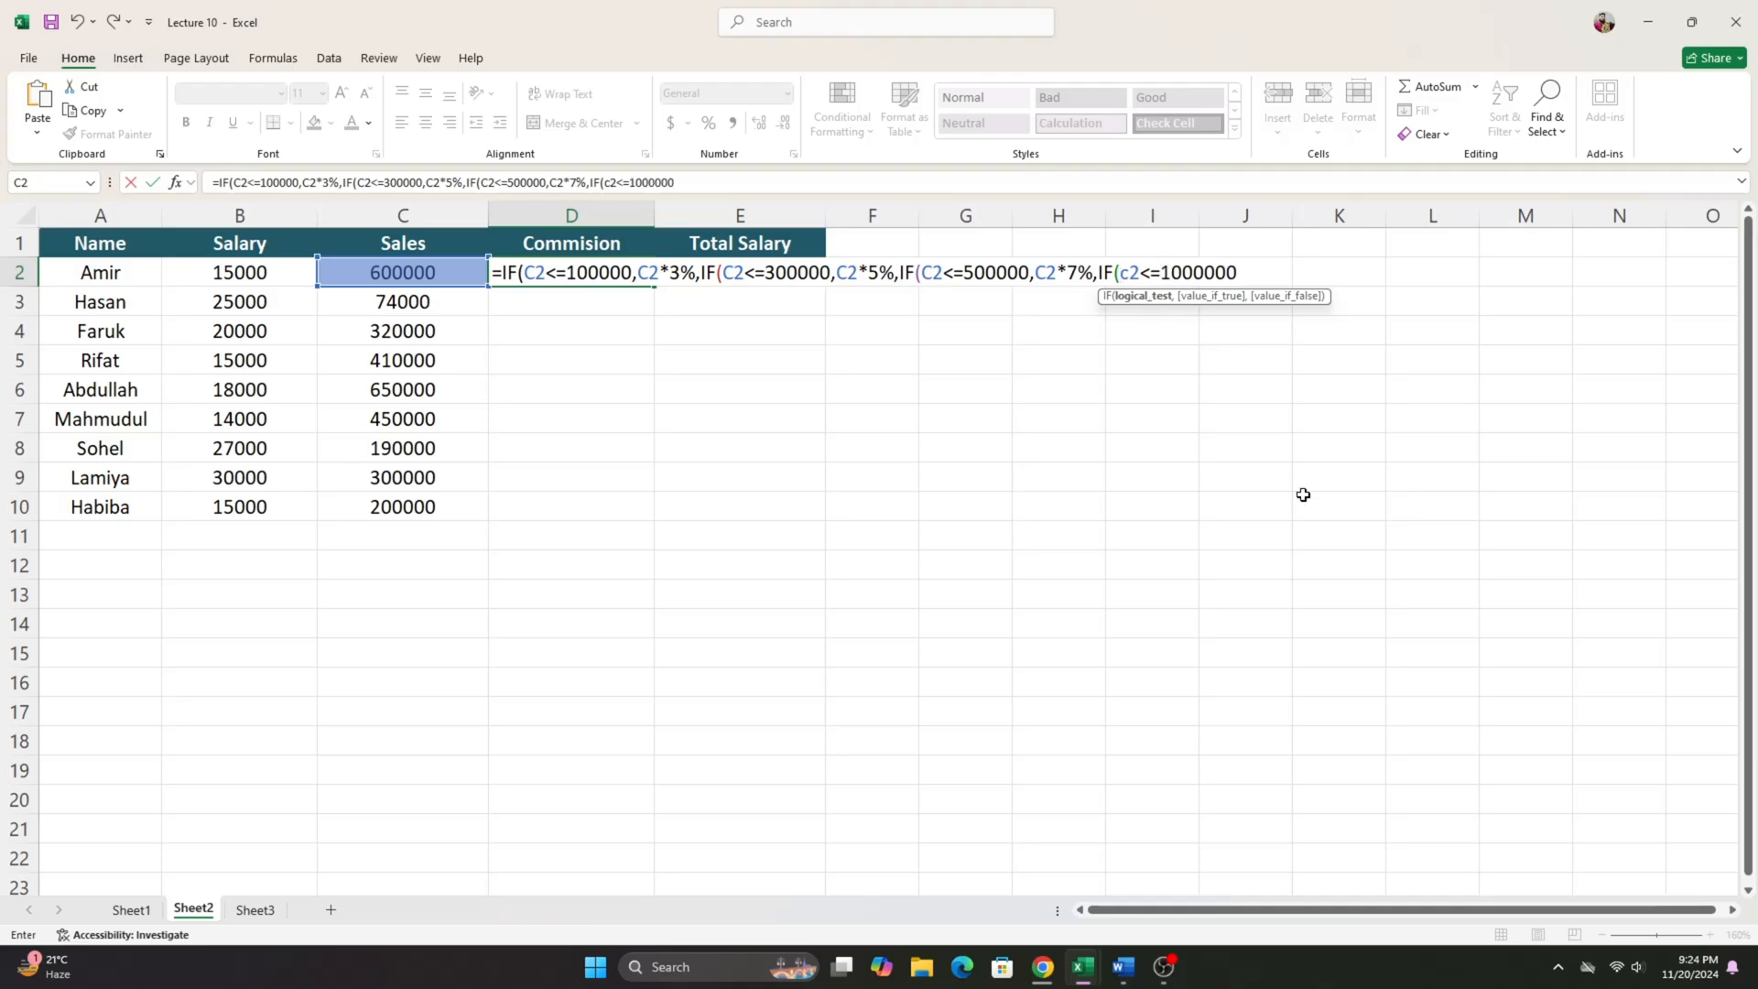
text(,C2)
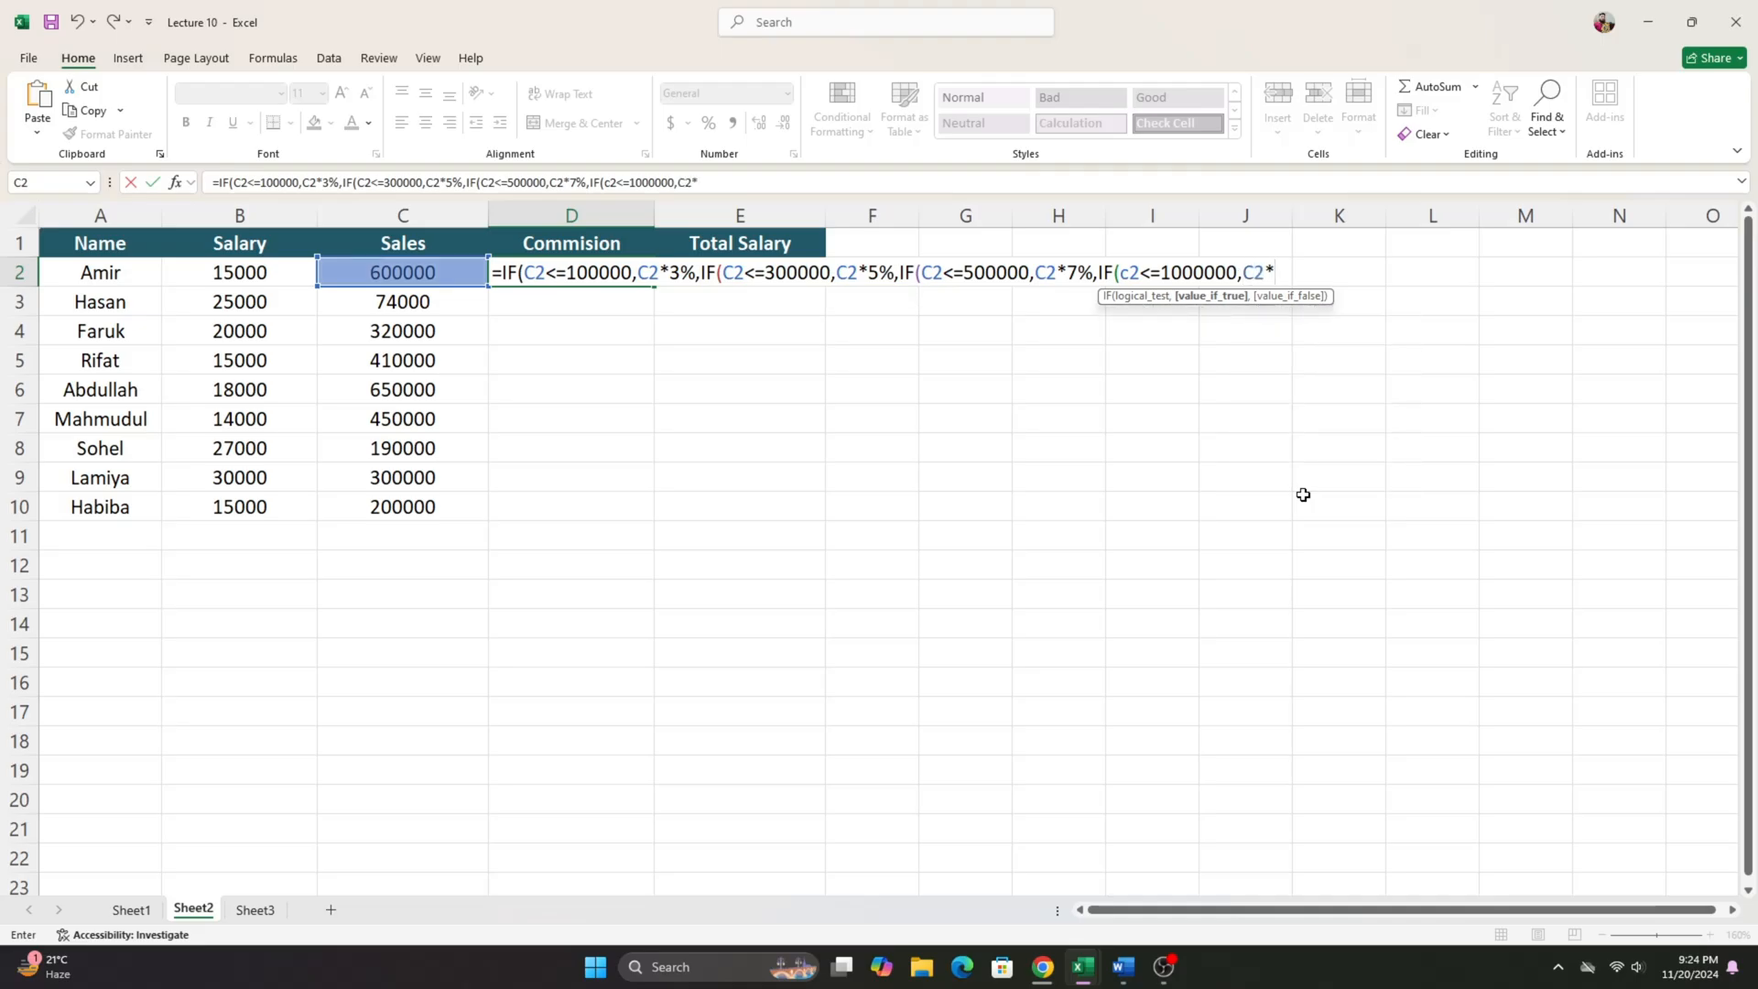
text(*10%)
text())))
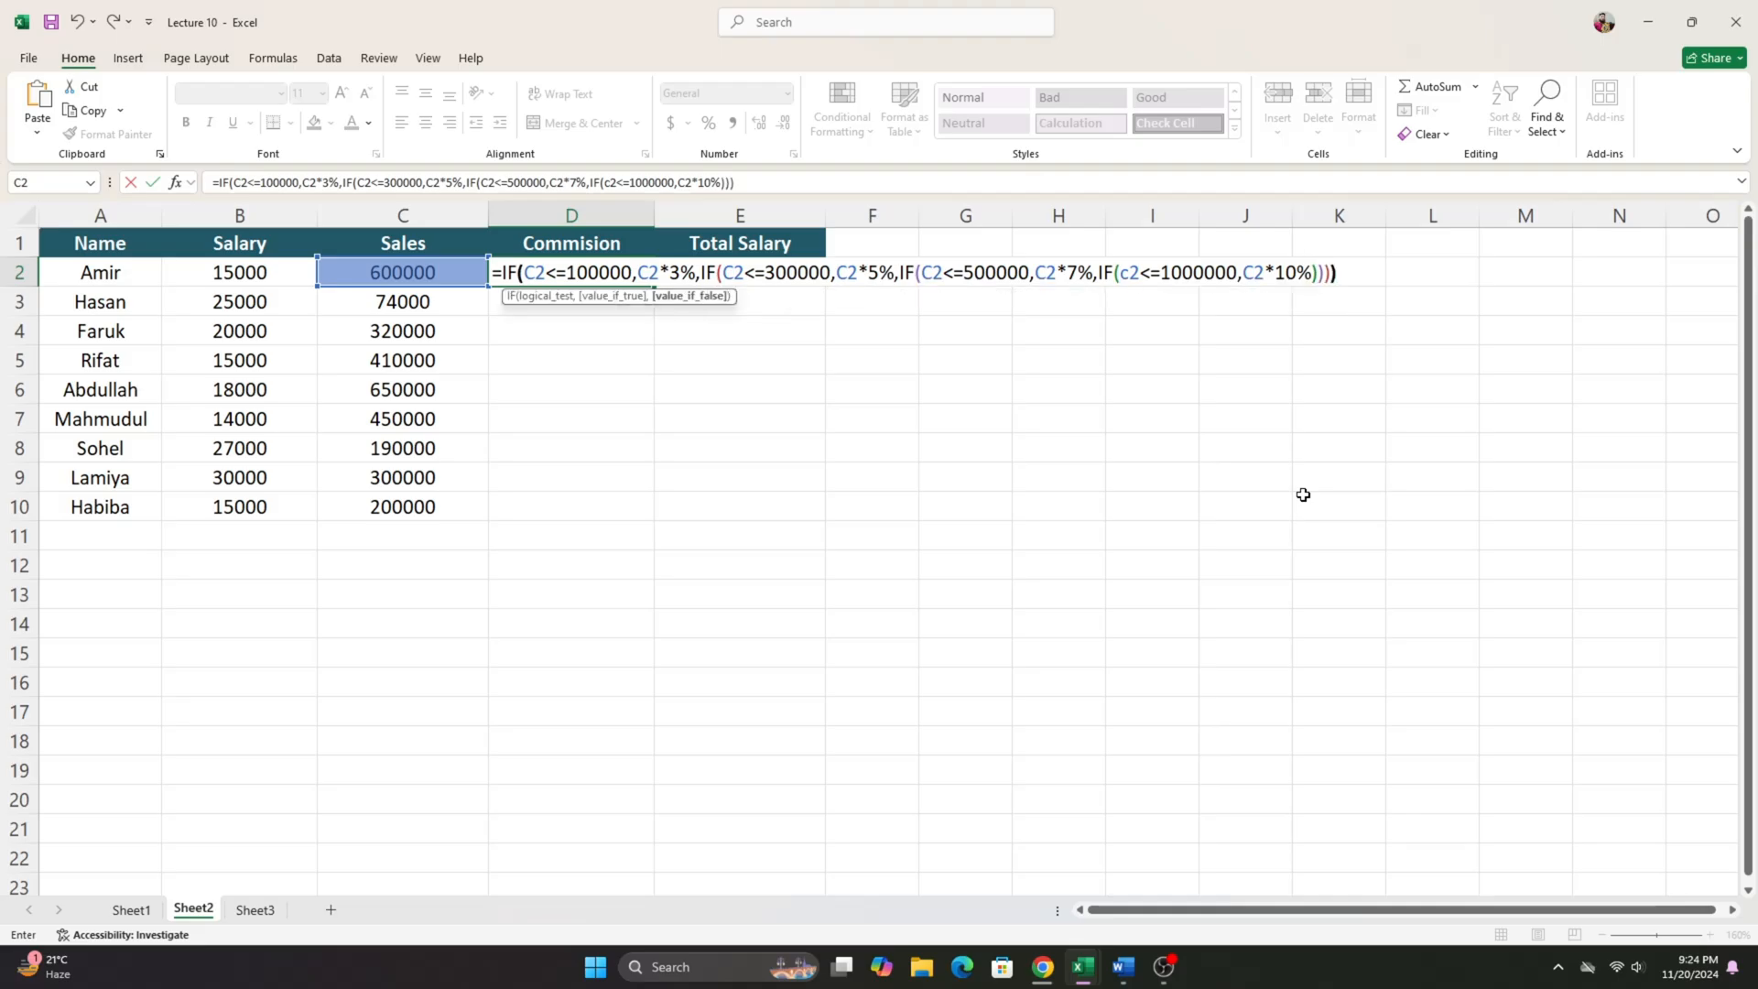
key(Return)
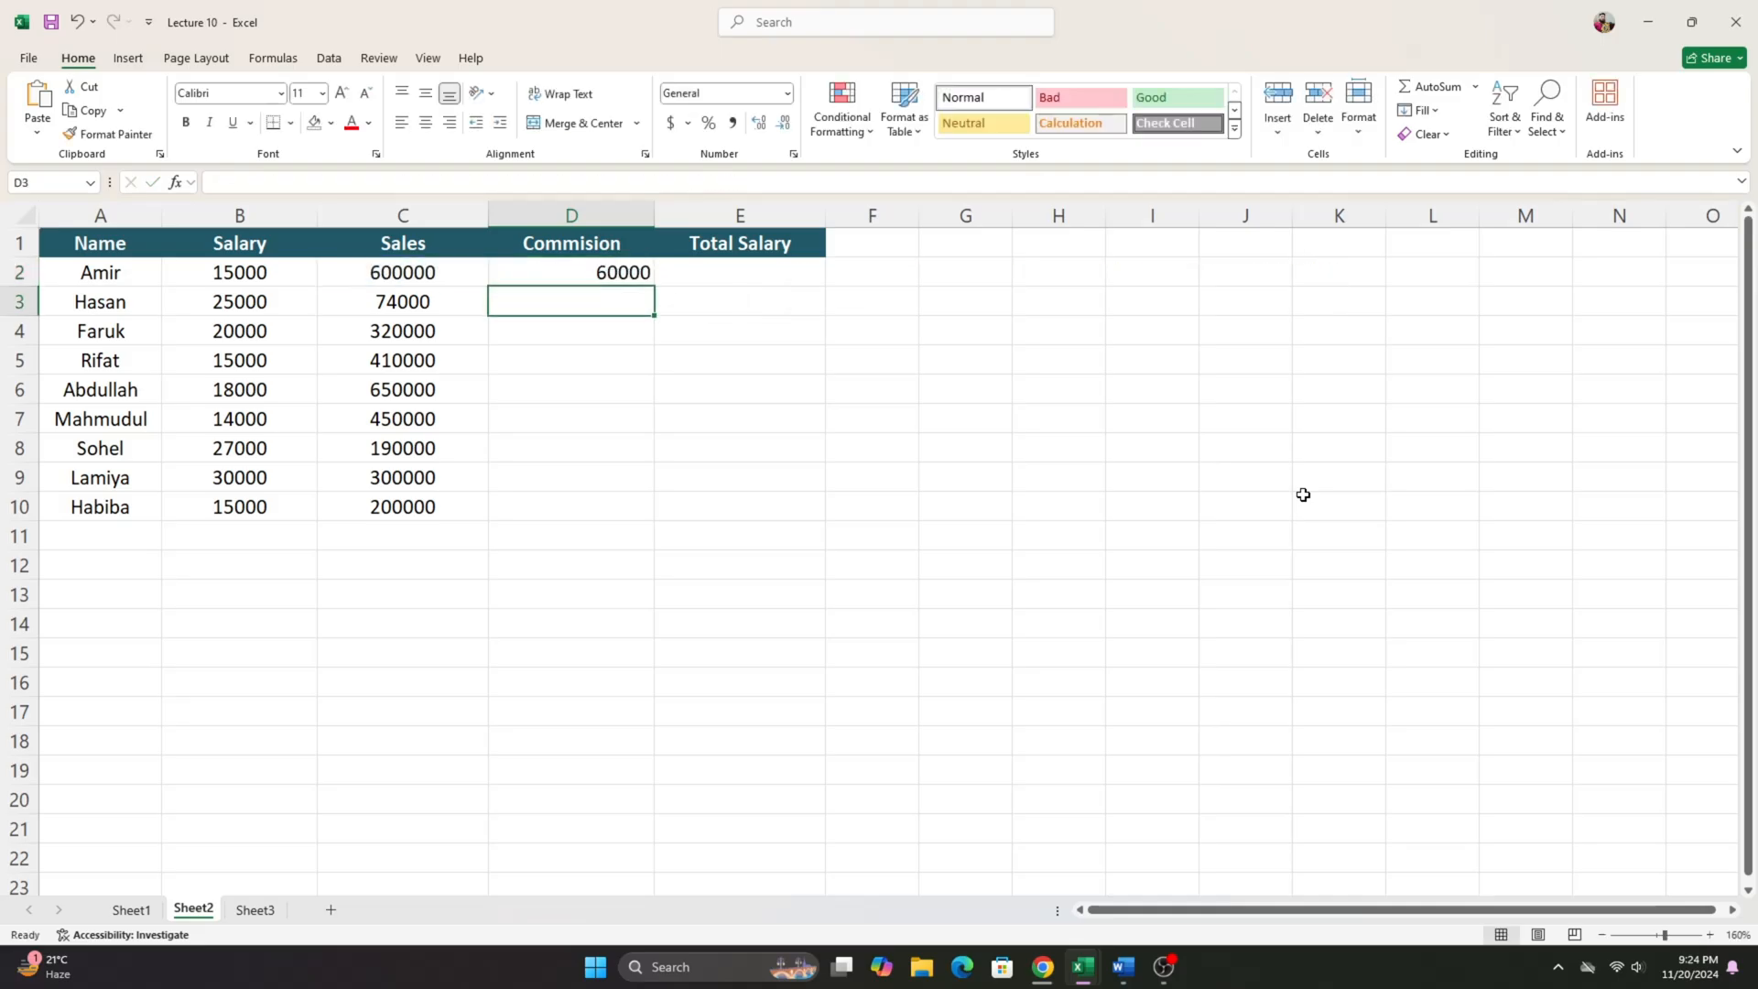
- Fill the tiered commission formula from D2 down through D10 and look over the Commision column
click(642, 272)
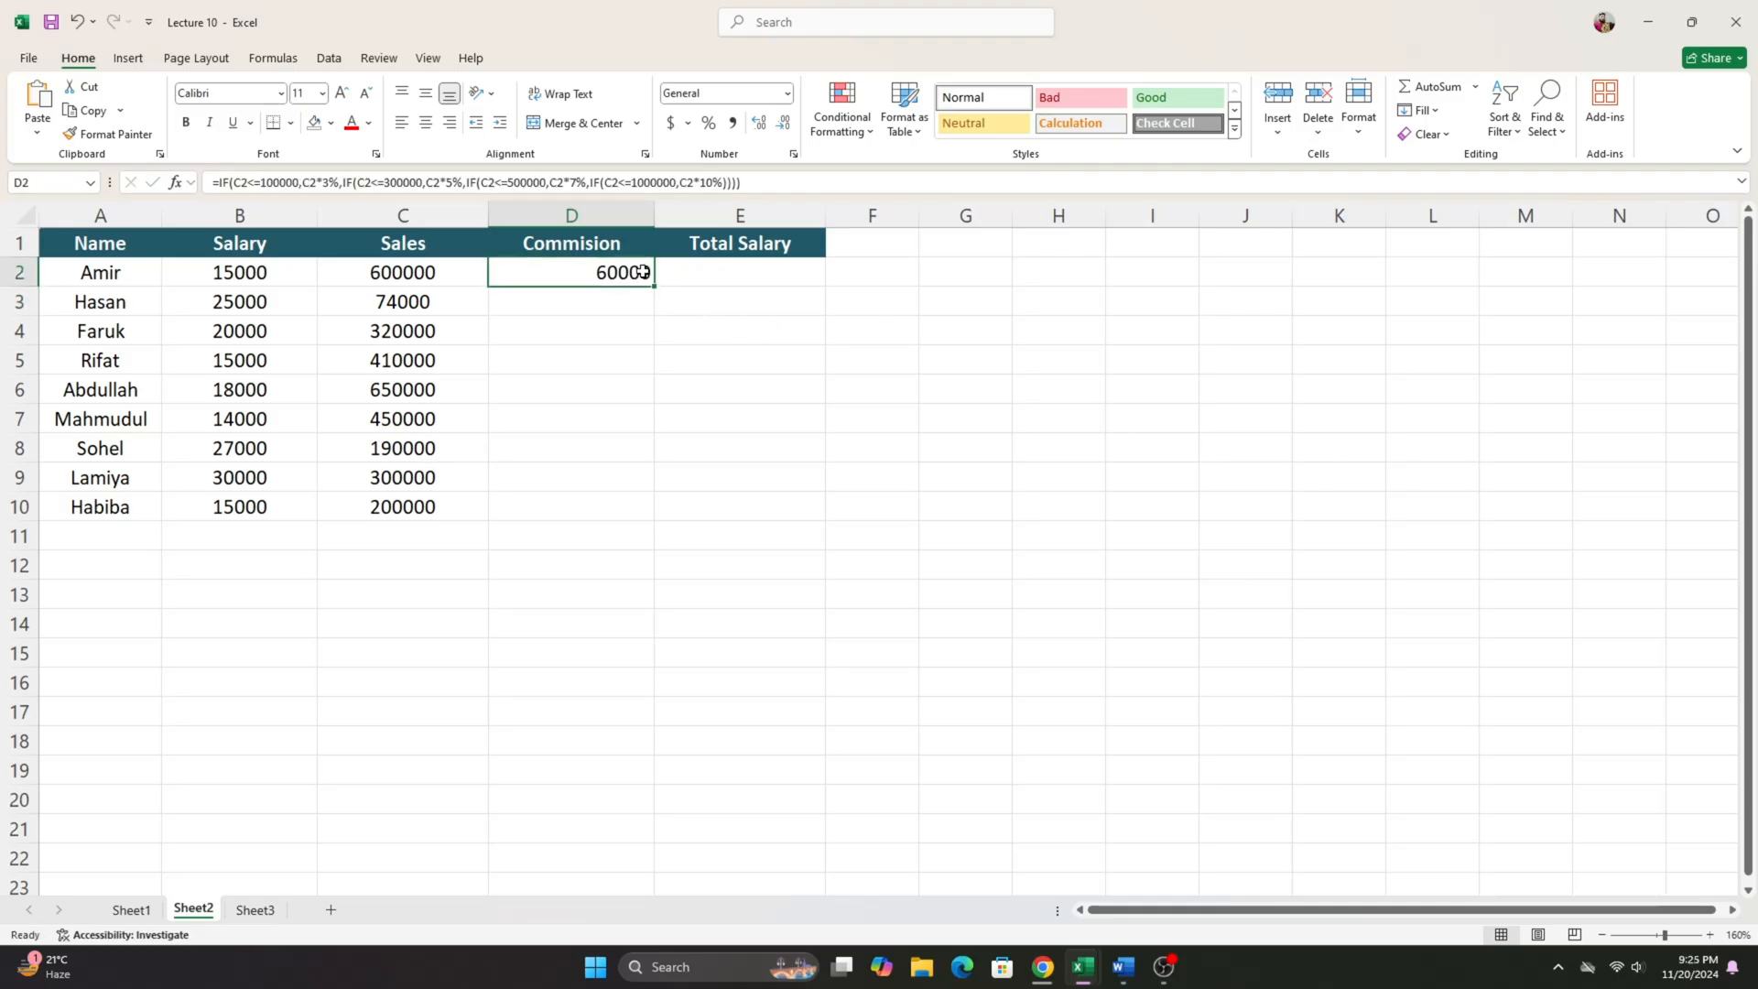
drag(530, 306, 565, 494)
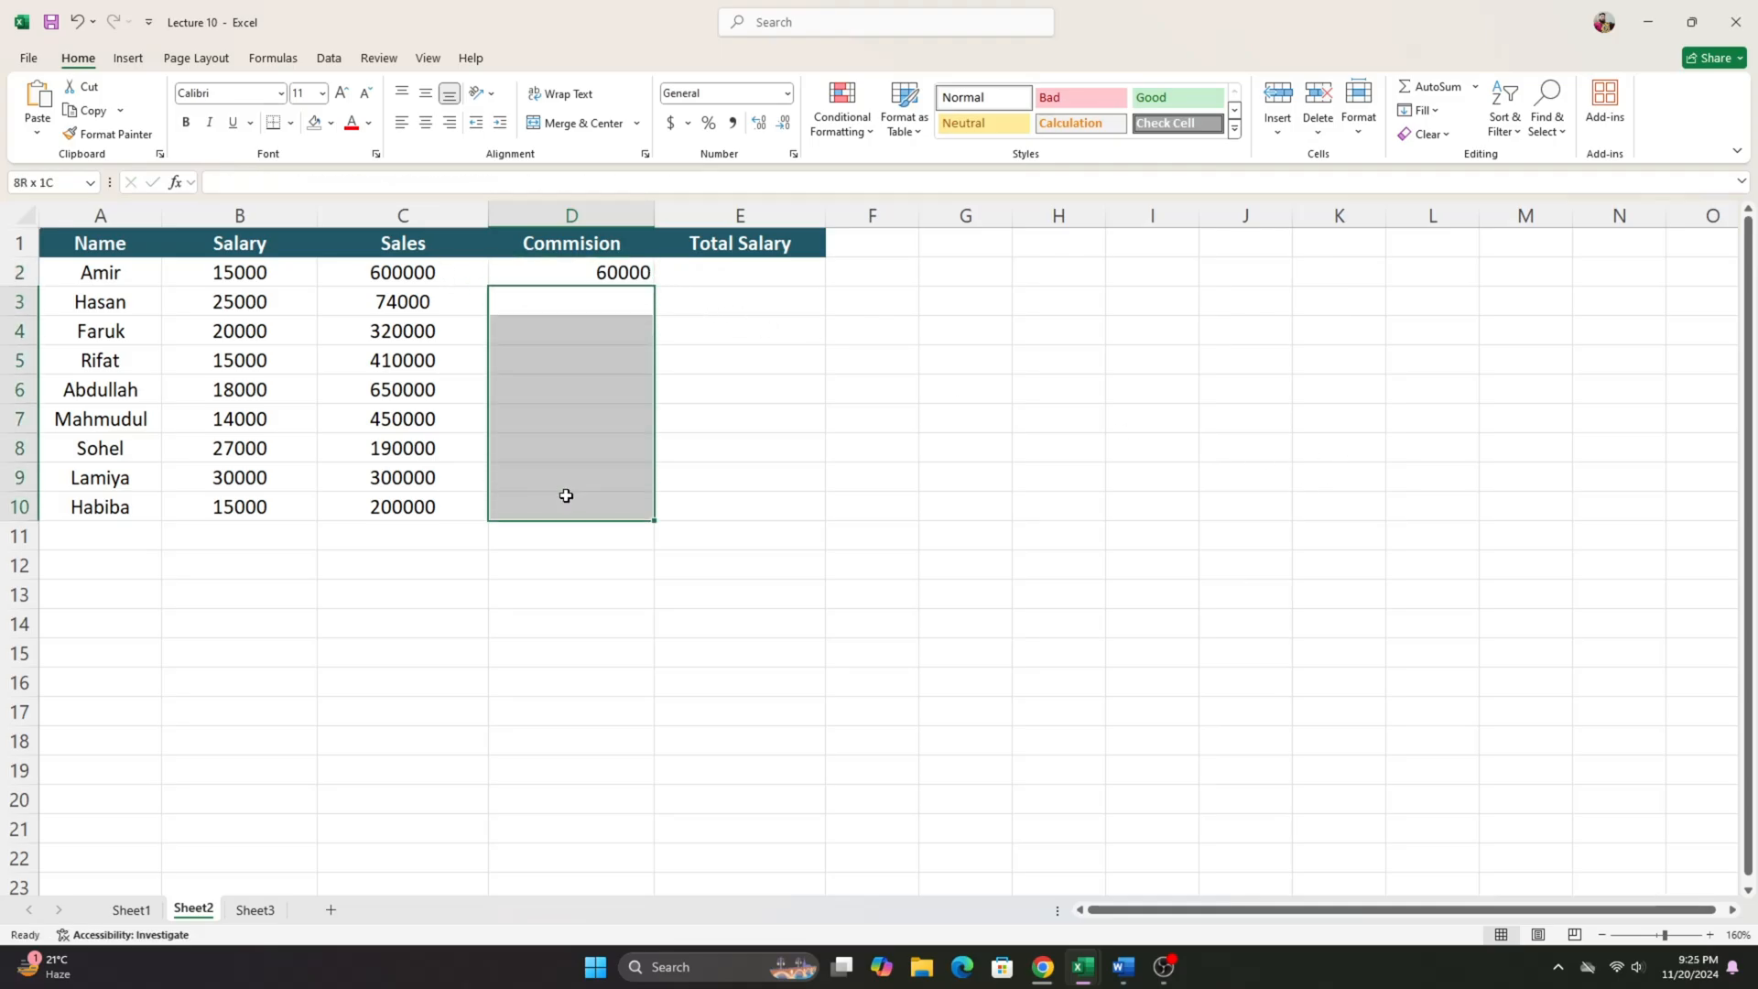
click(641, 277)
drag(652, 290, 615, 509)
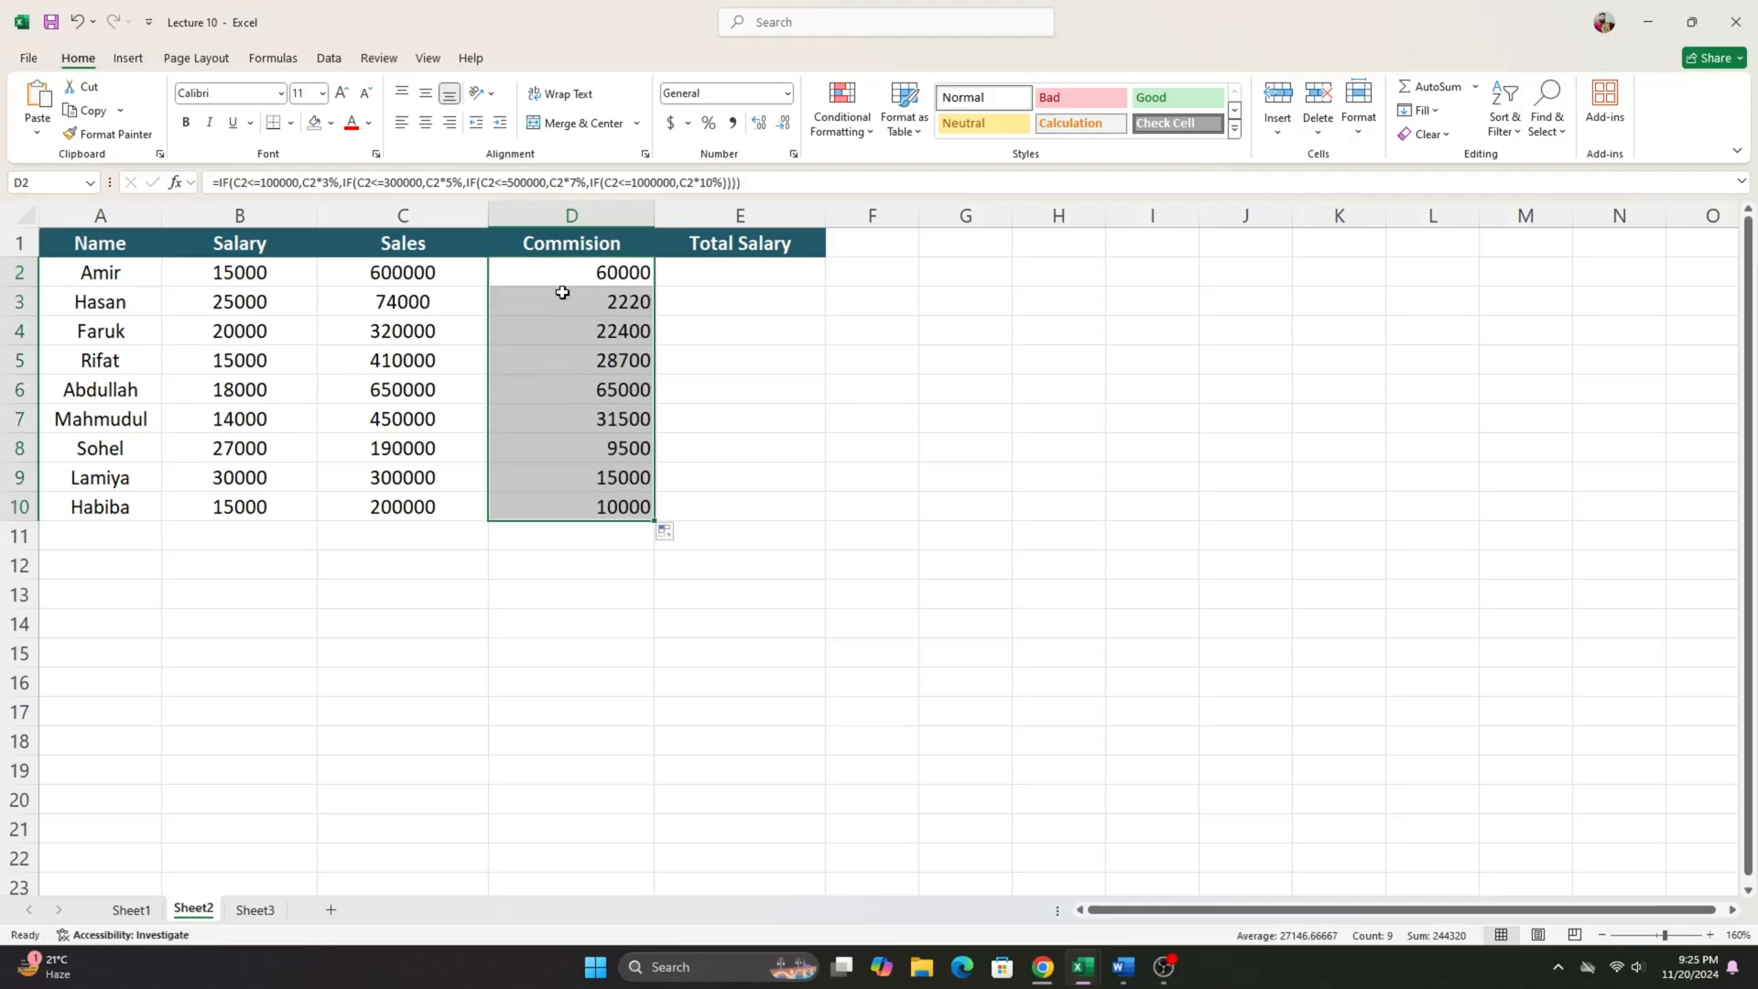
drag(588, 272, 605, 507)
drag(609, 279, 614, 498)
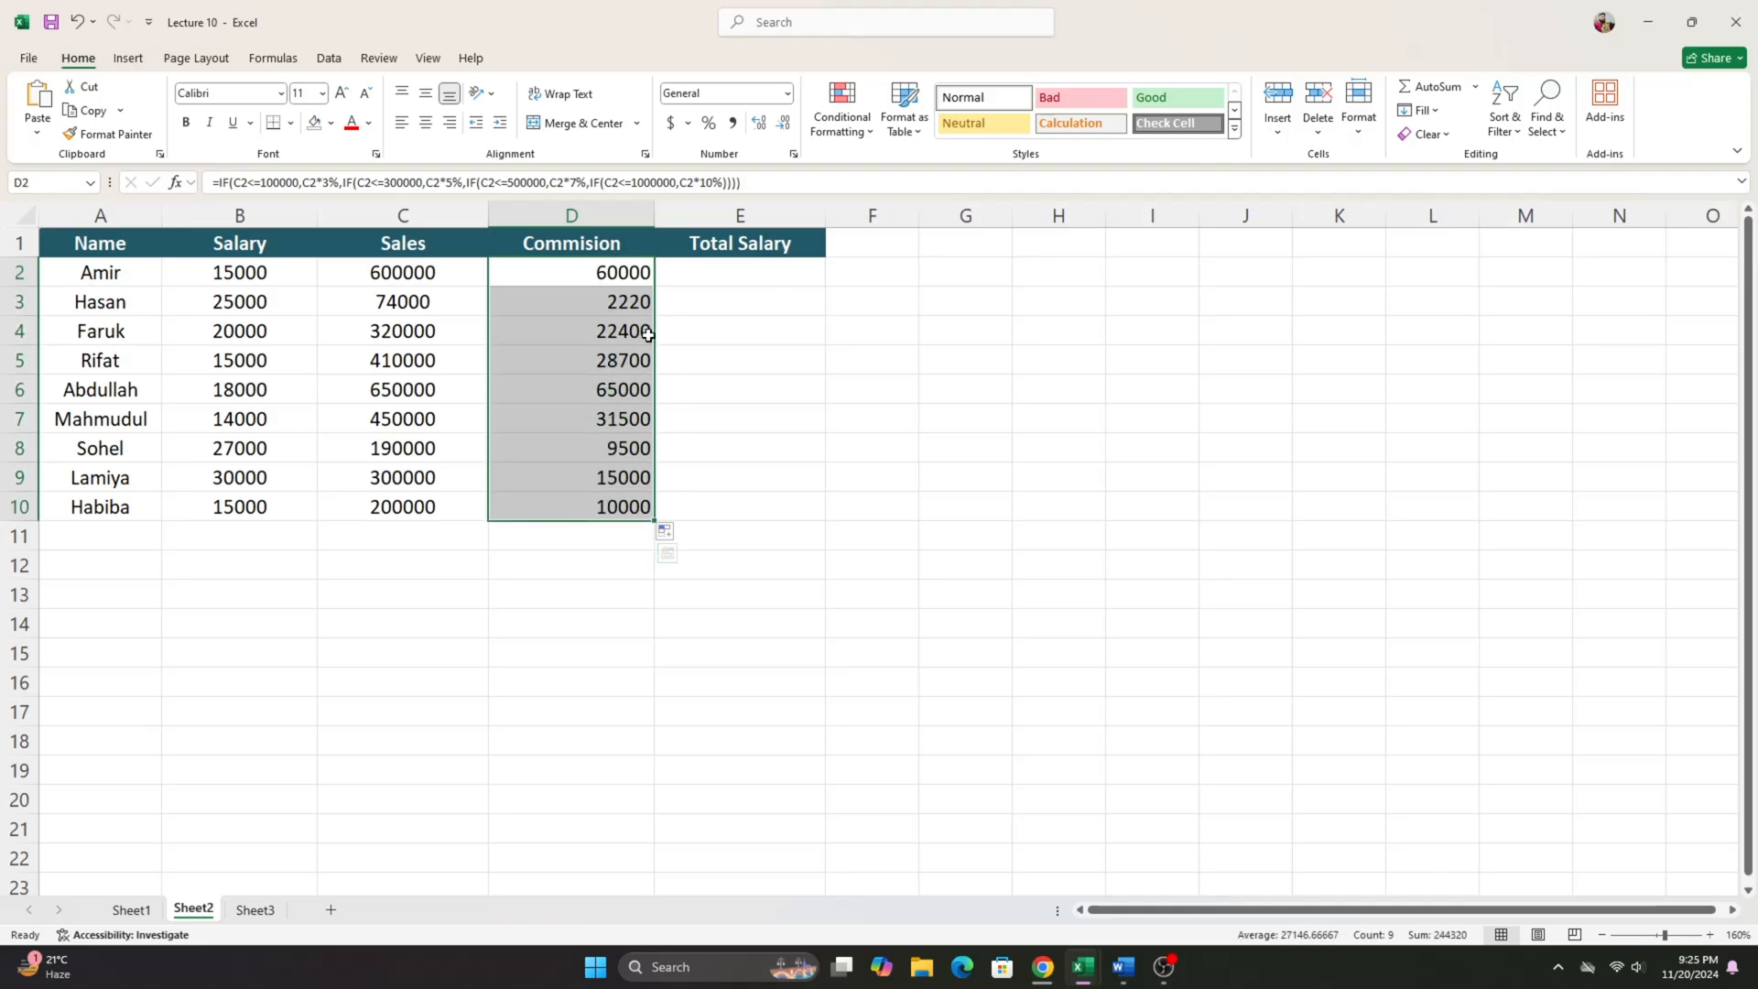
- Calculate the first employee's total salary in E2 by adding salary and commission with the formula =B2+D2
click(709, 263)
drag(648, 279, 590, 516)
click(691, 271)
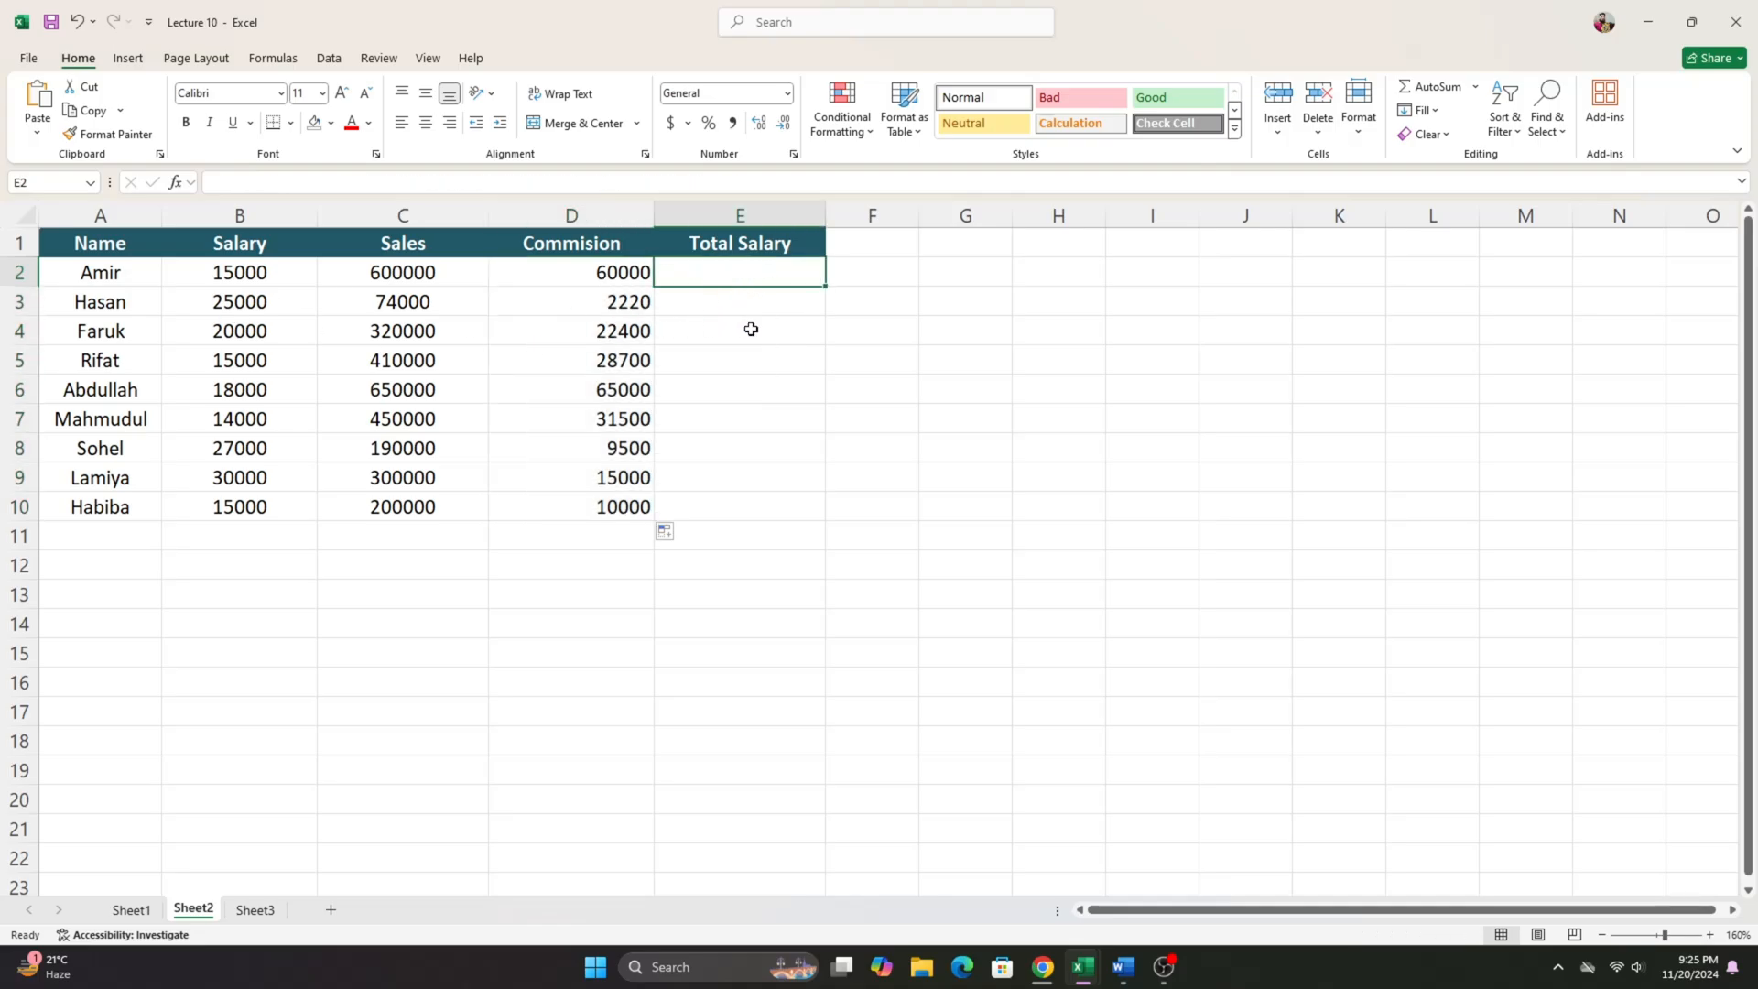
text(=)
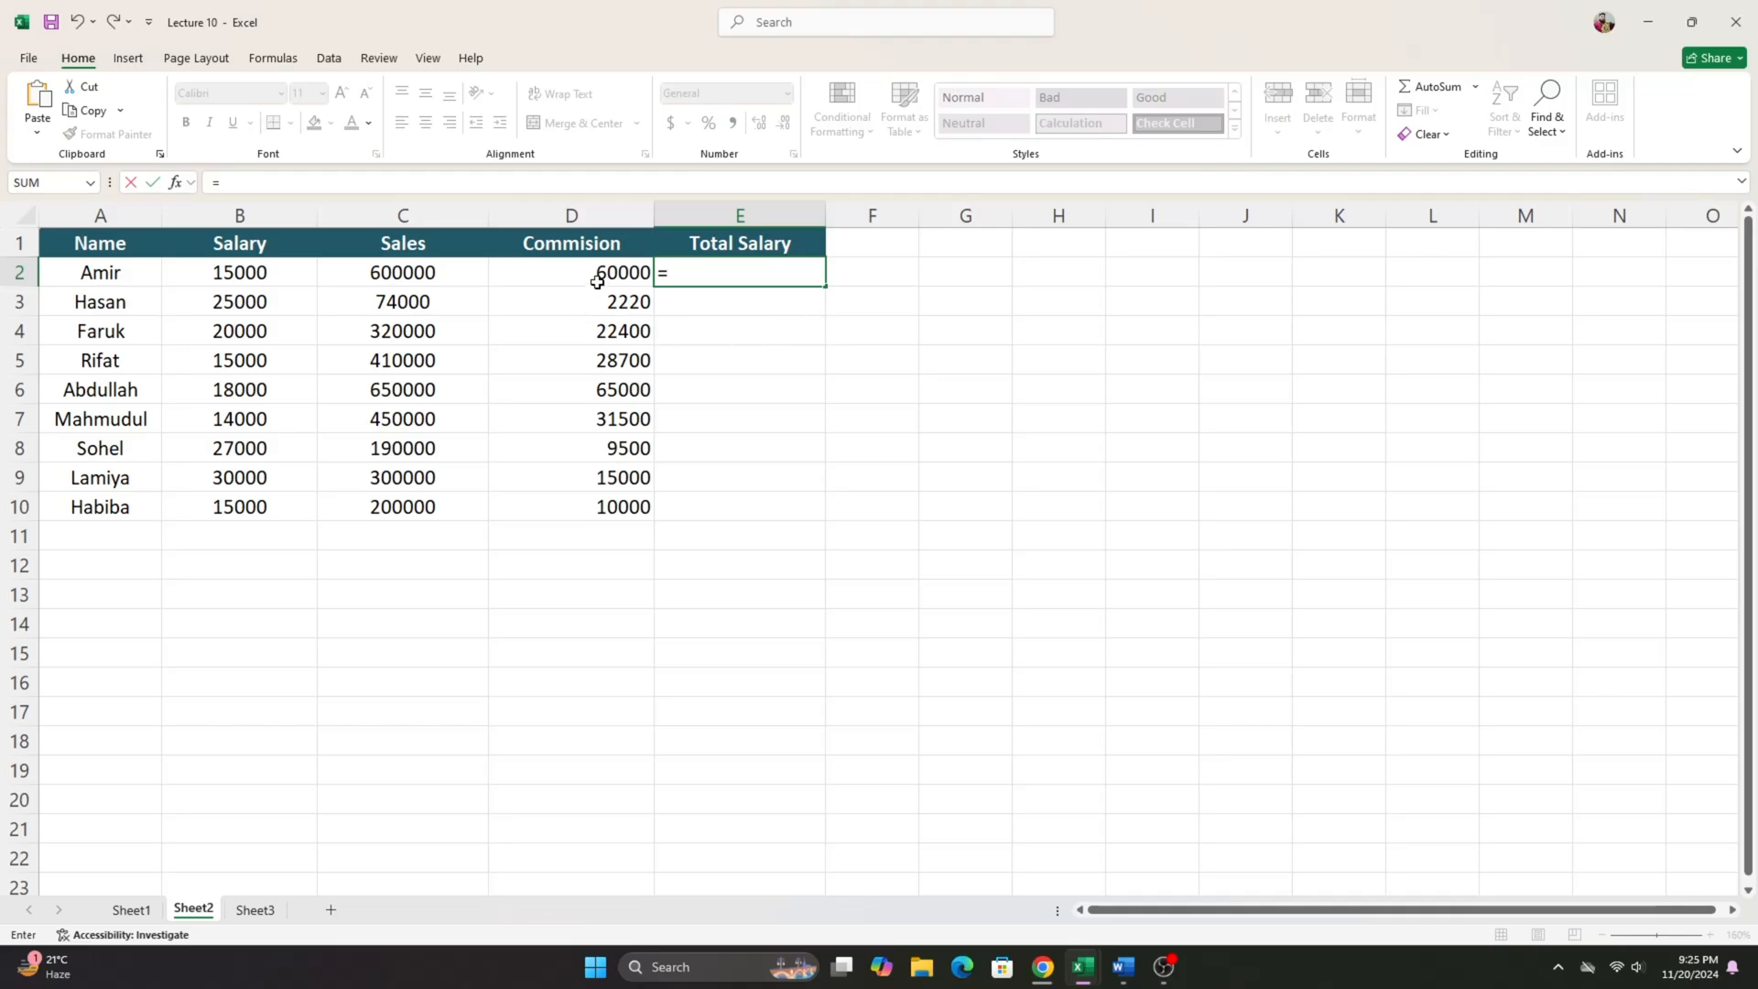
click(234, 278)
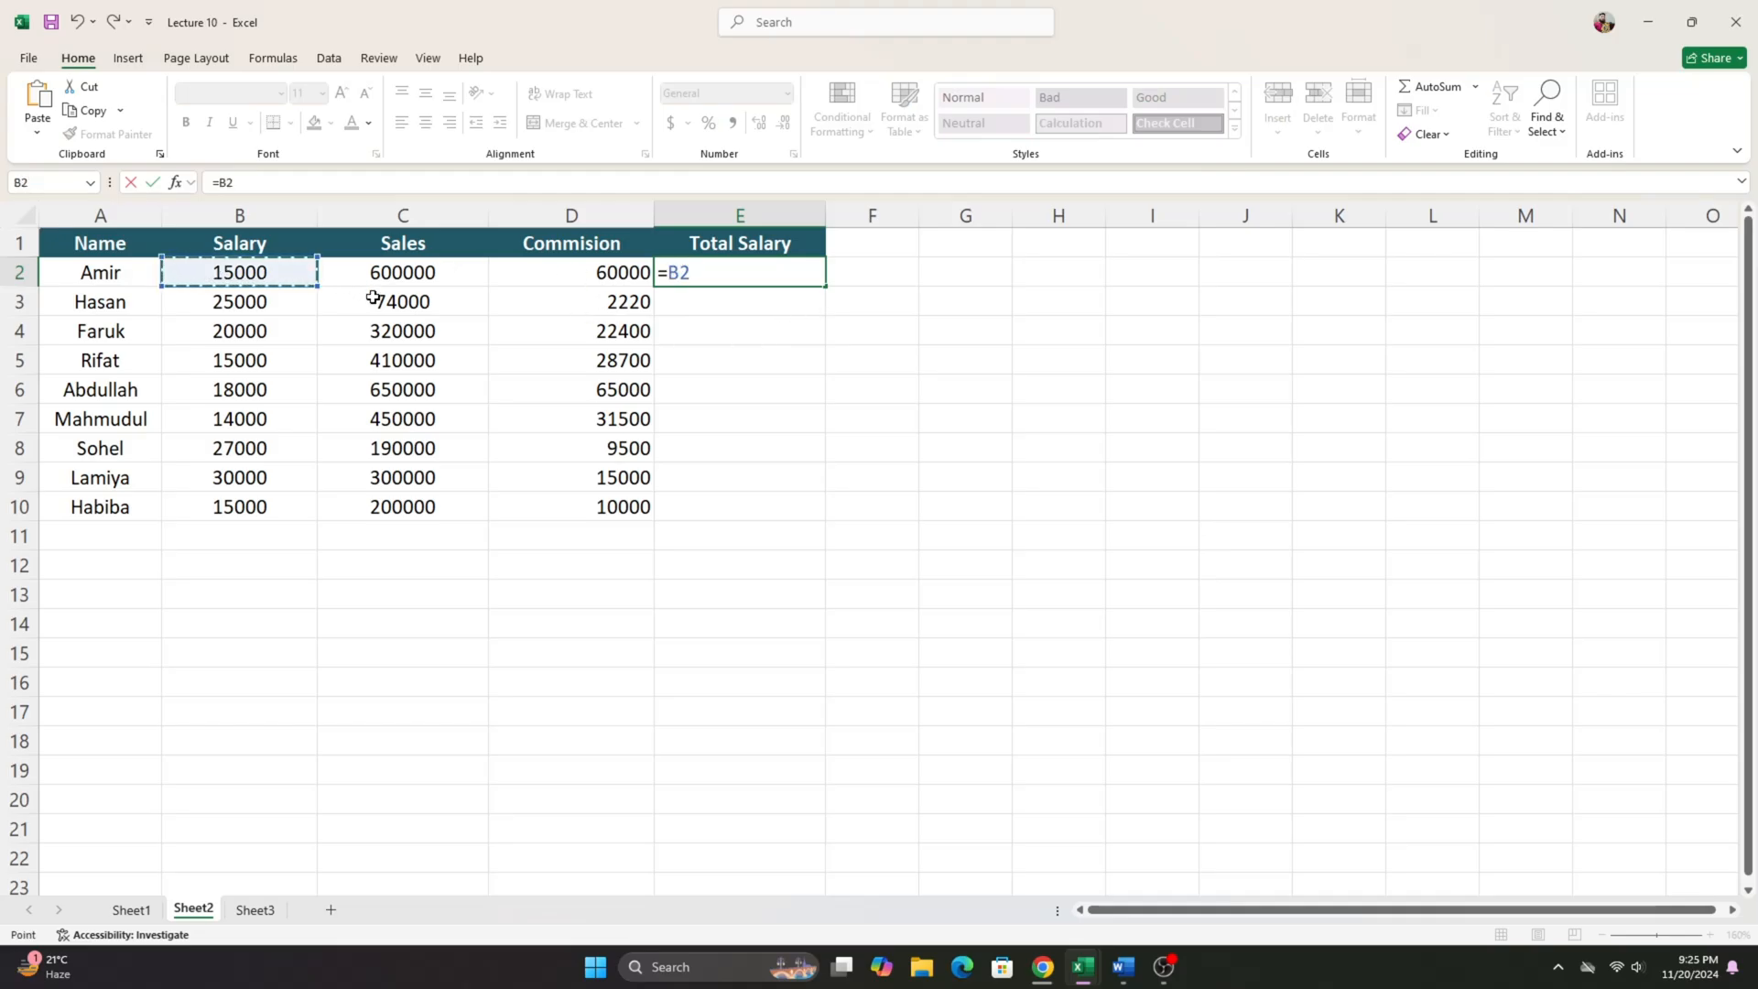
text(+)
click(573, 268)
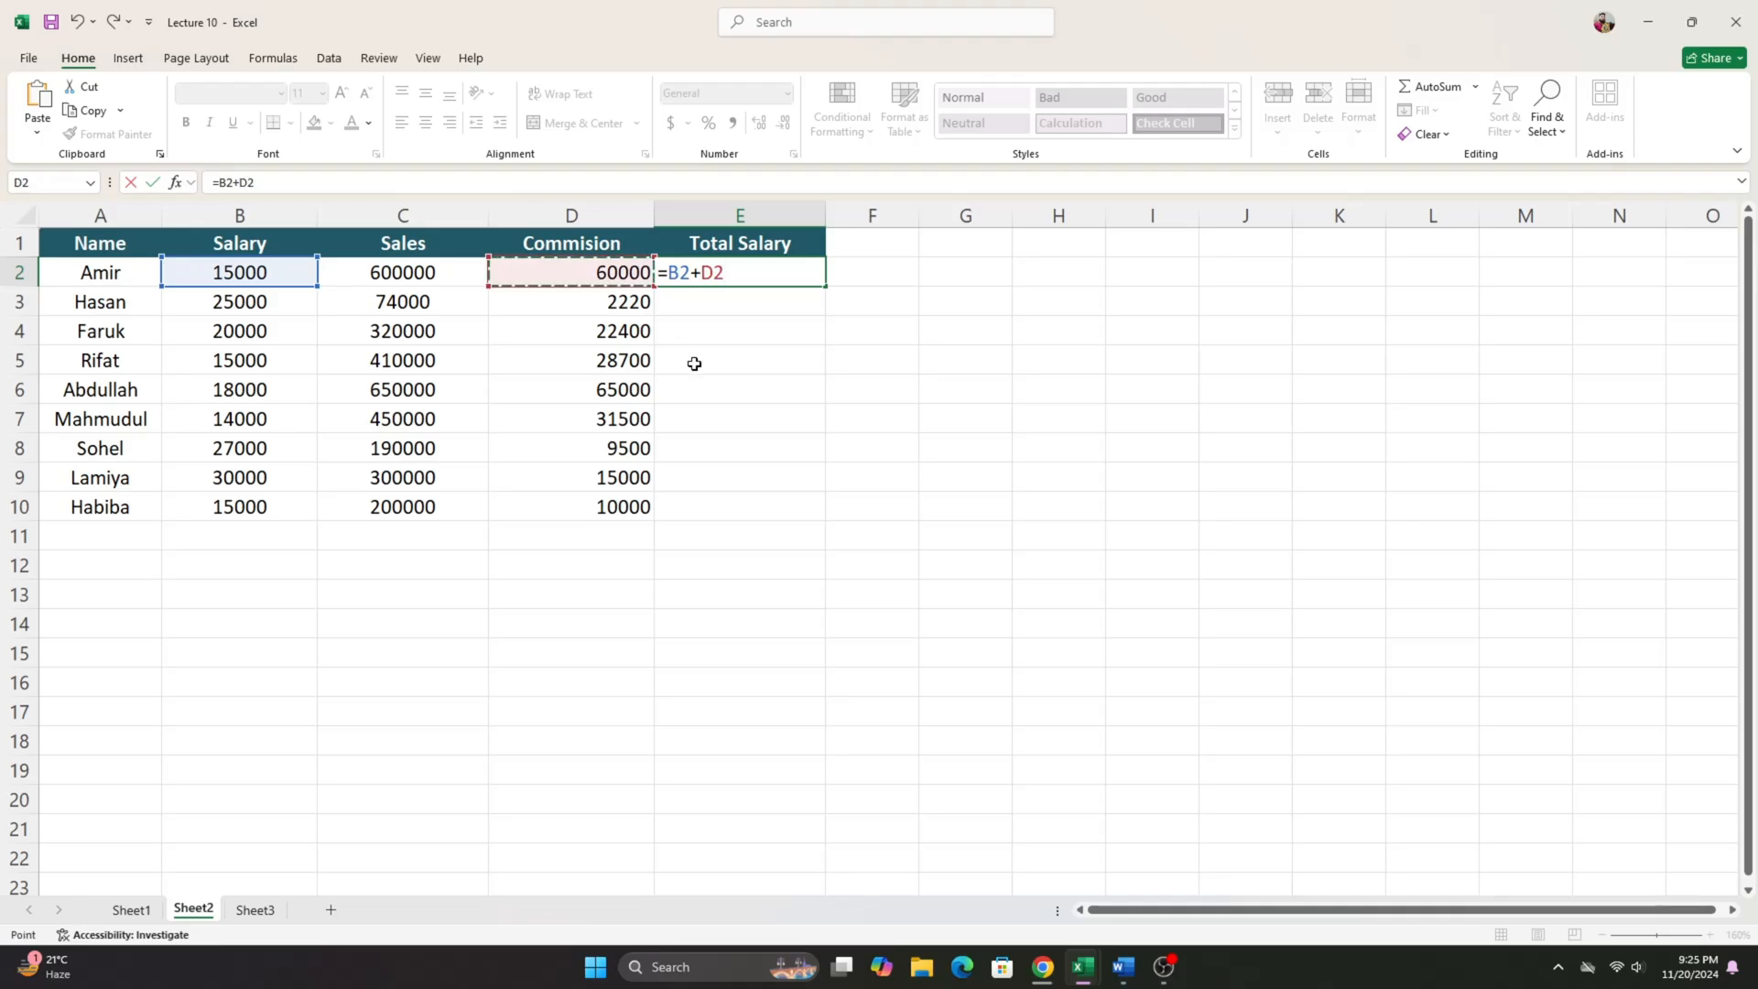
key(Return)
click(747, 272)
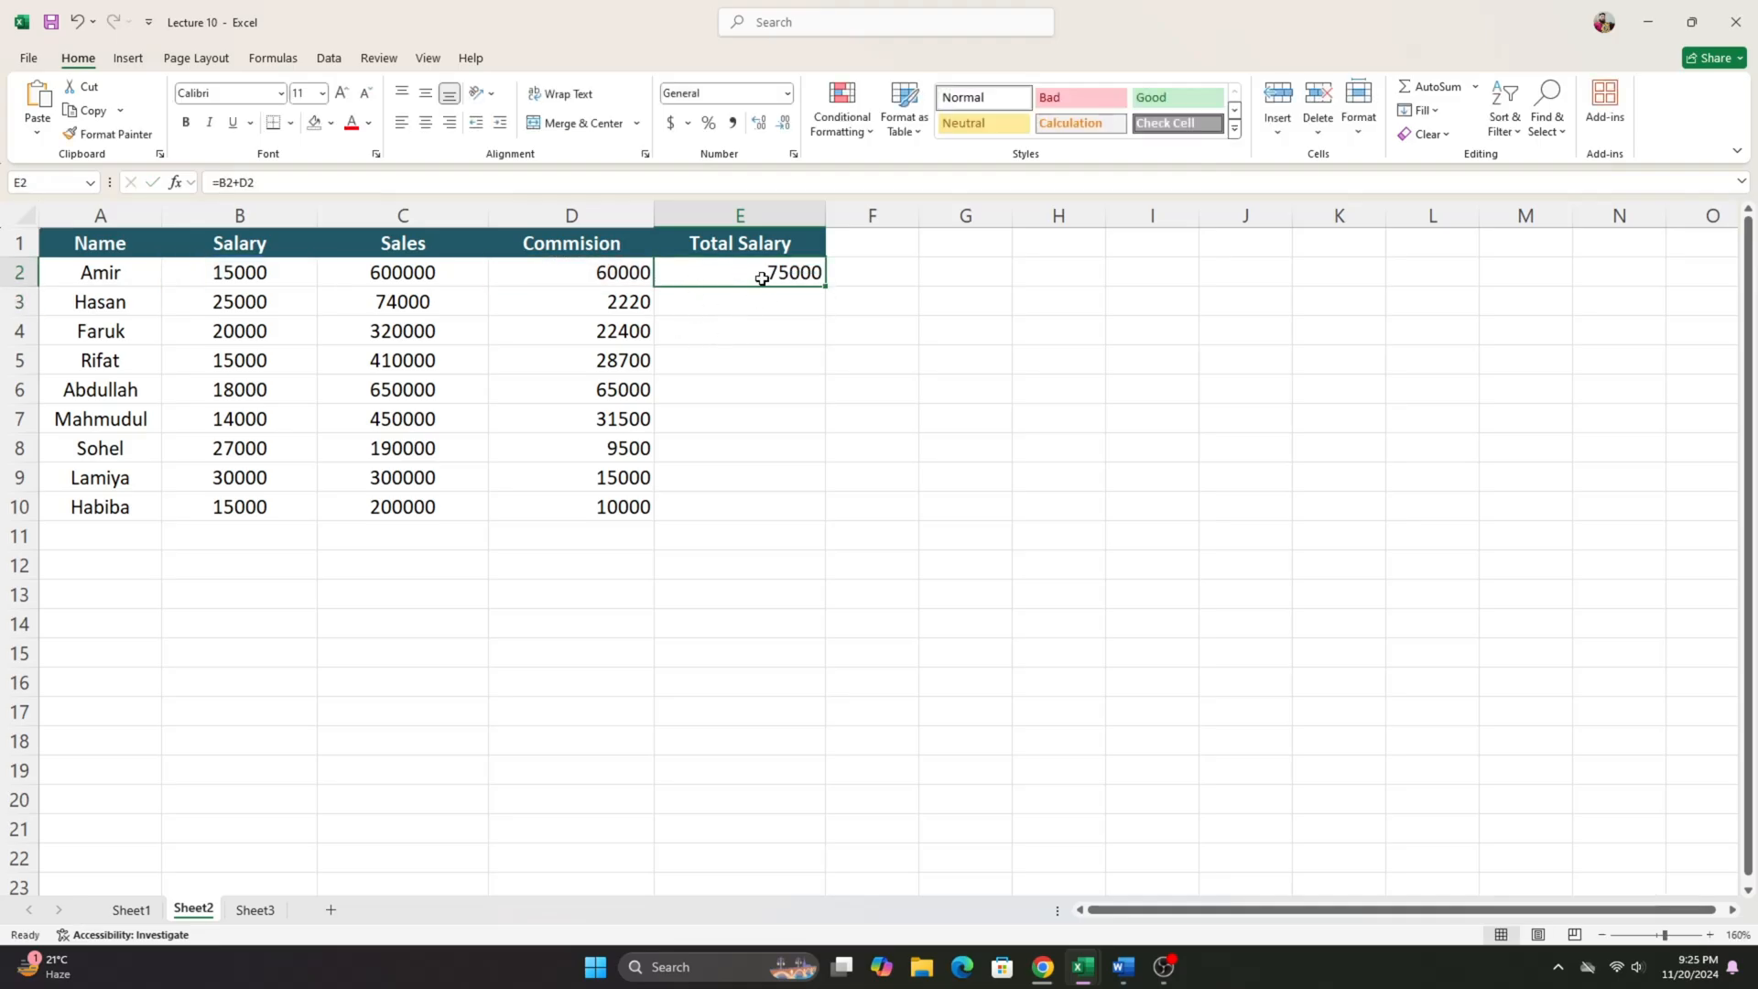
- Fill the total salary formula from E2 down through E10, moving any displaced results back so they start at E2
click(825, 281)
drag(828, 287, 822, 531)
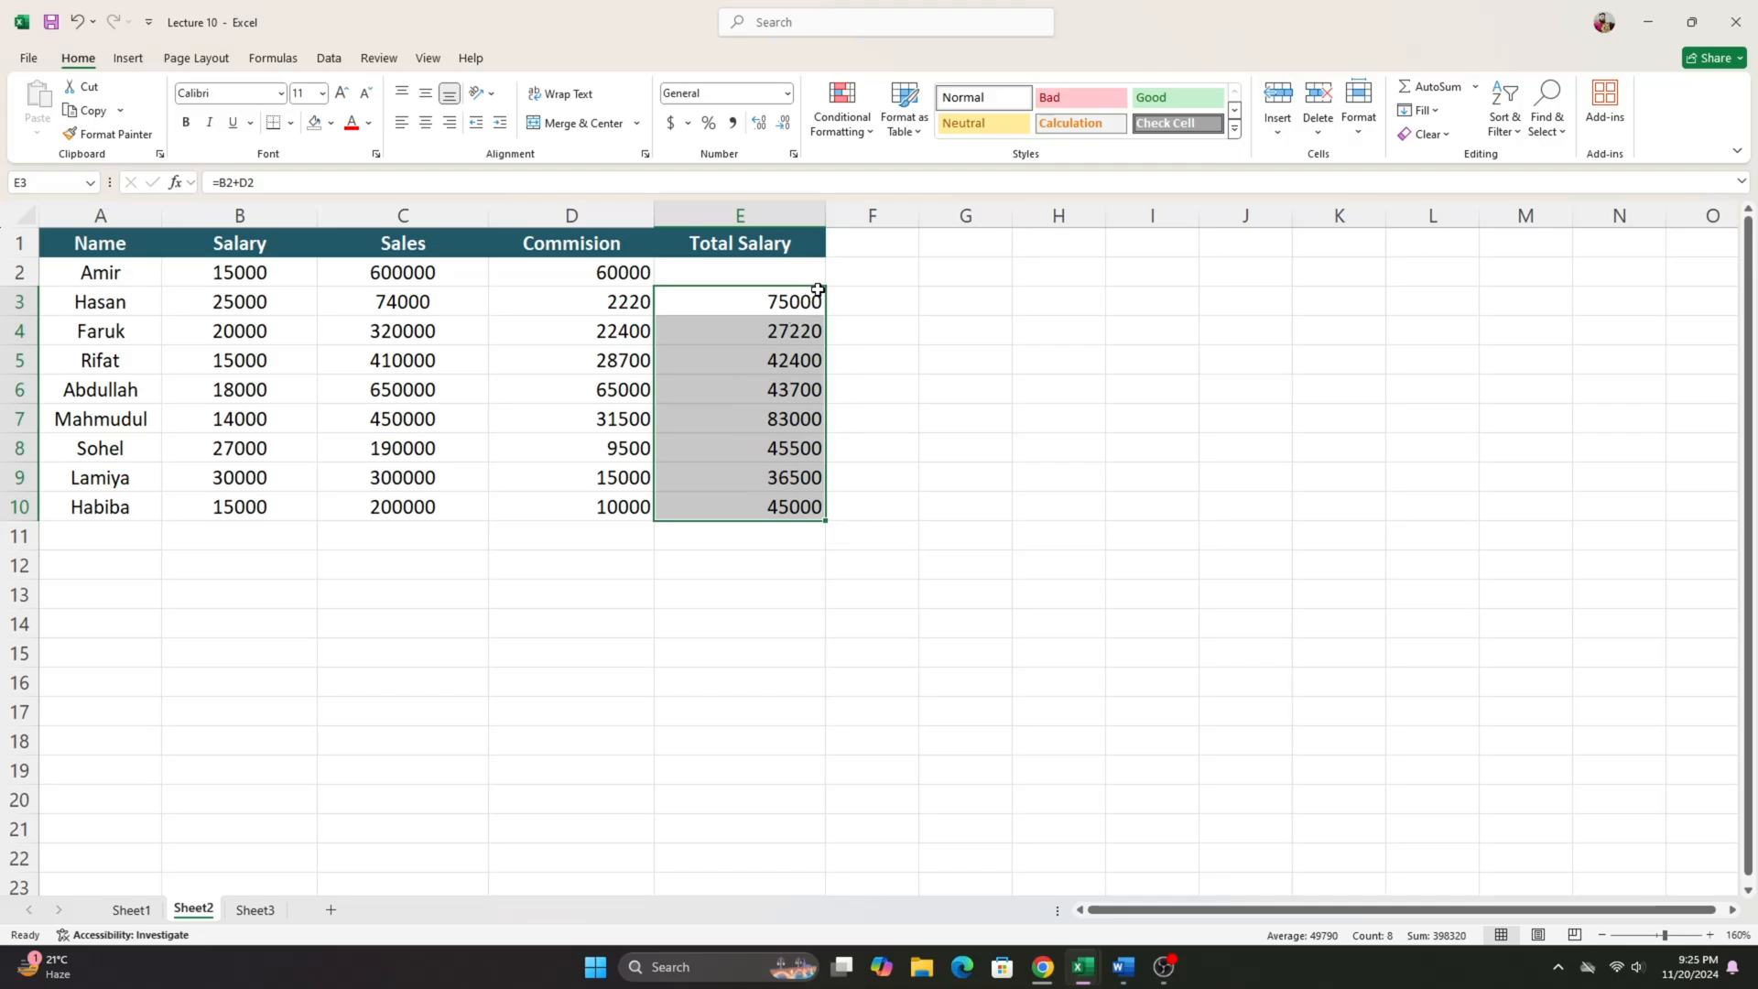
drag(823, 291, 824, 267)
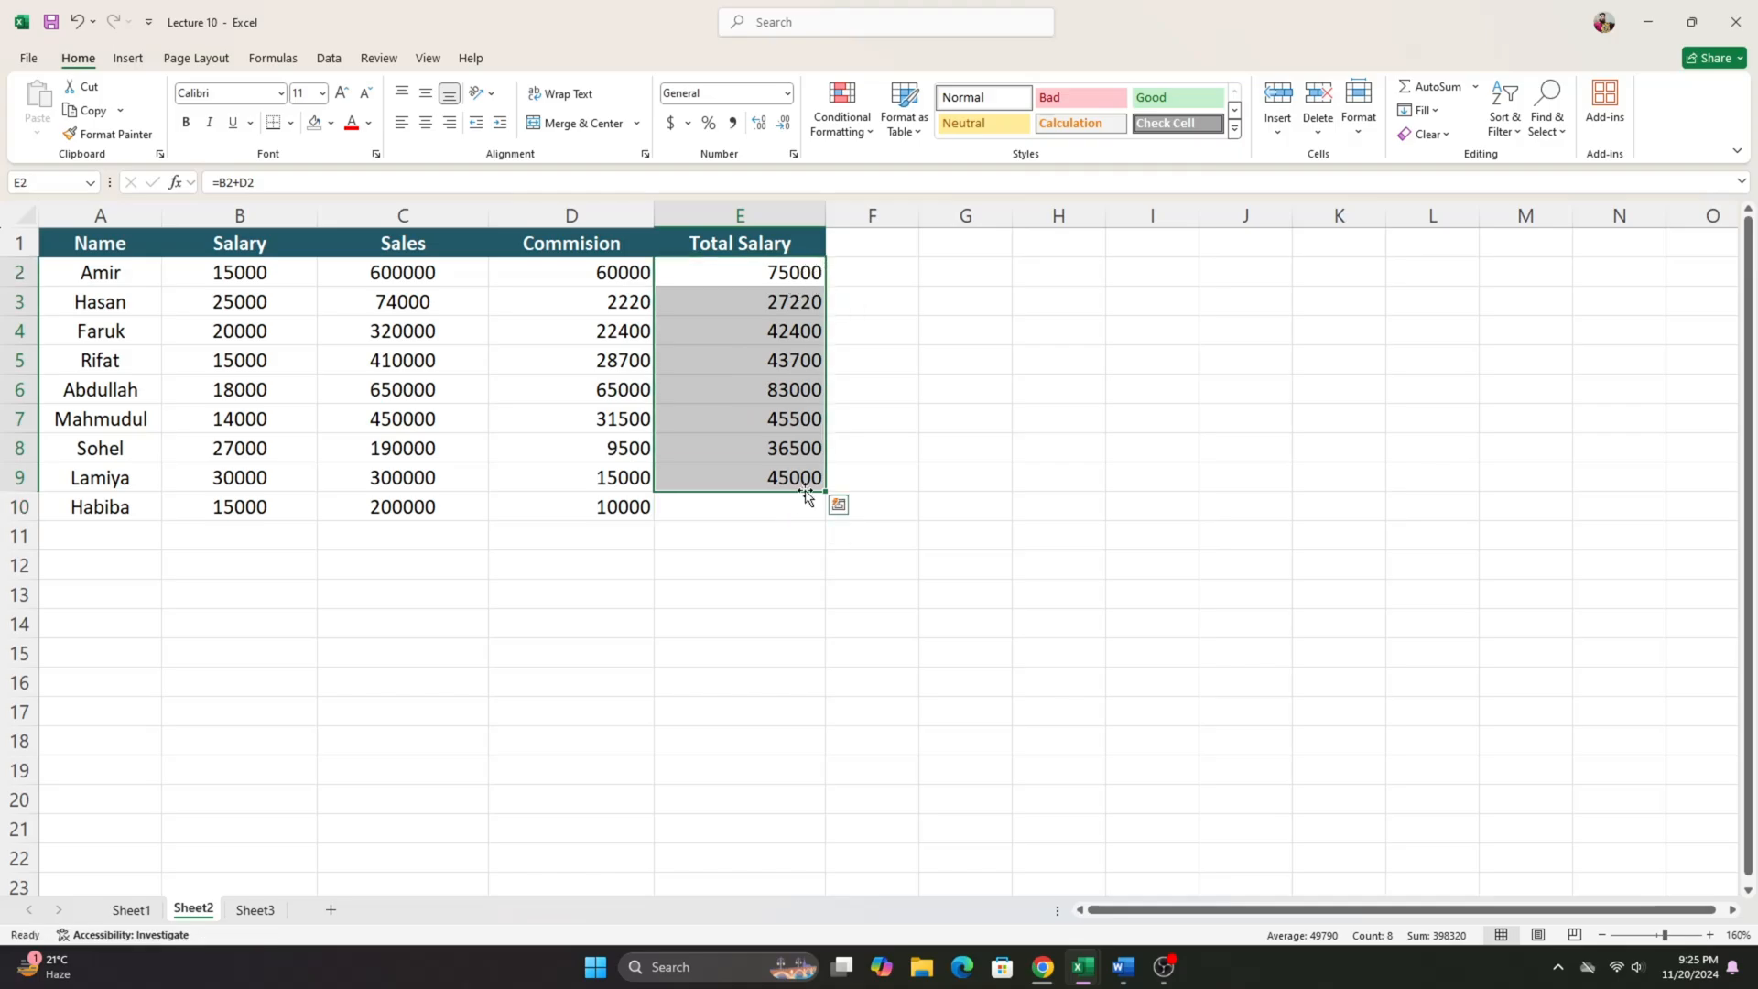
drag(824, 490, 824, 520)
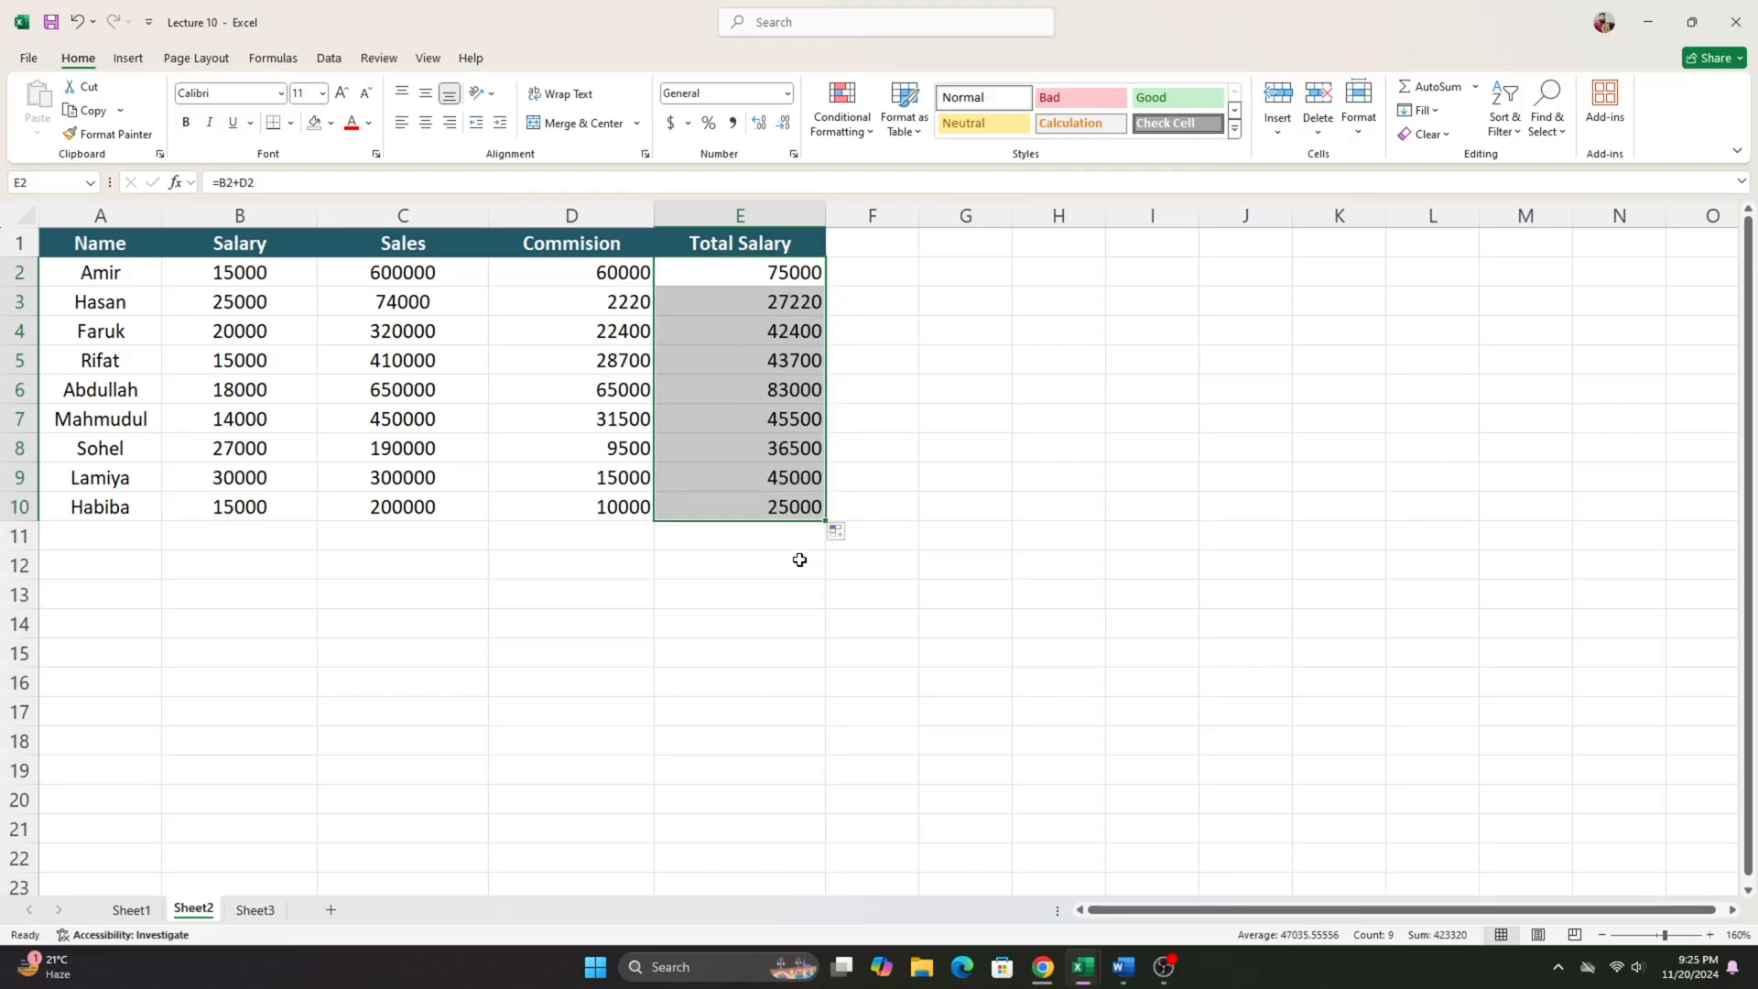
- Review the completed Commision and Total Salary values in D2:E10, and look over the whole table A1:E10
click(796, 558)
drag(775, 275, 506, 503)
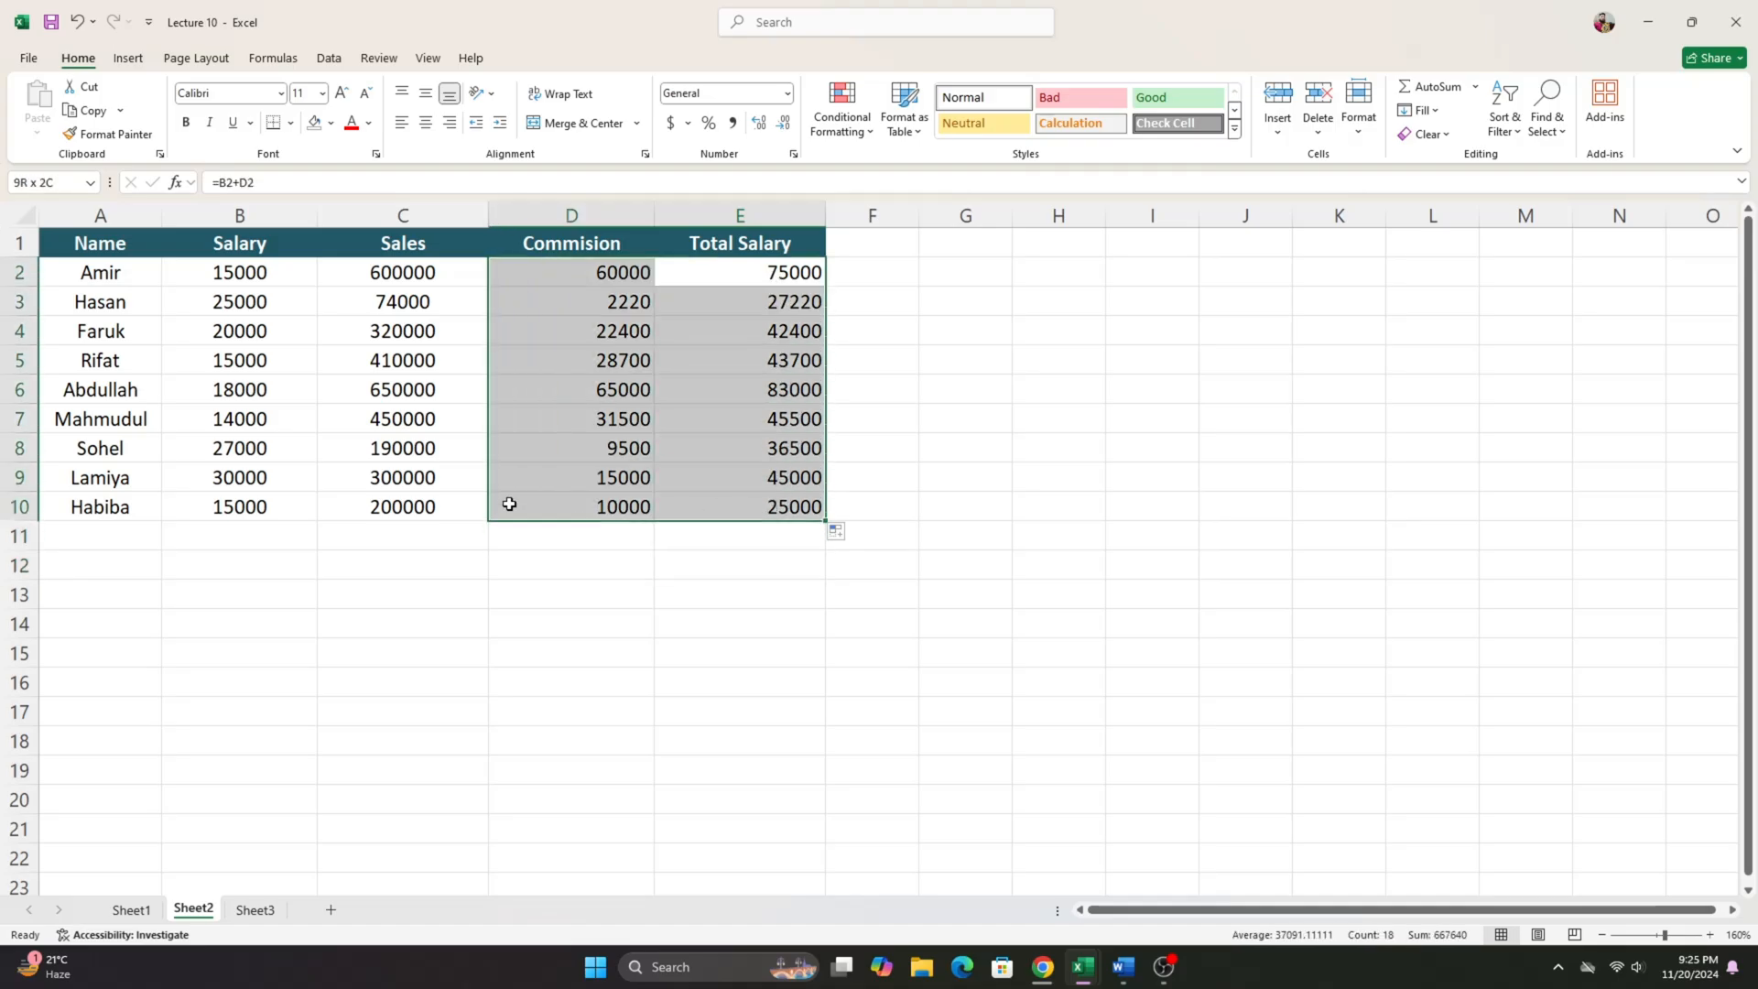
click(565, 535)
drag(574, 273, 765, 502)
click(582, 557)
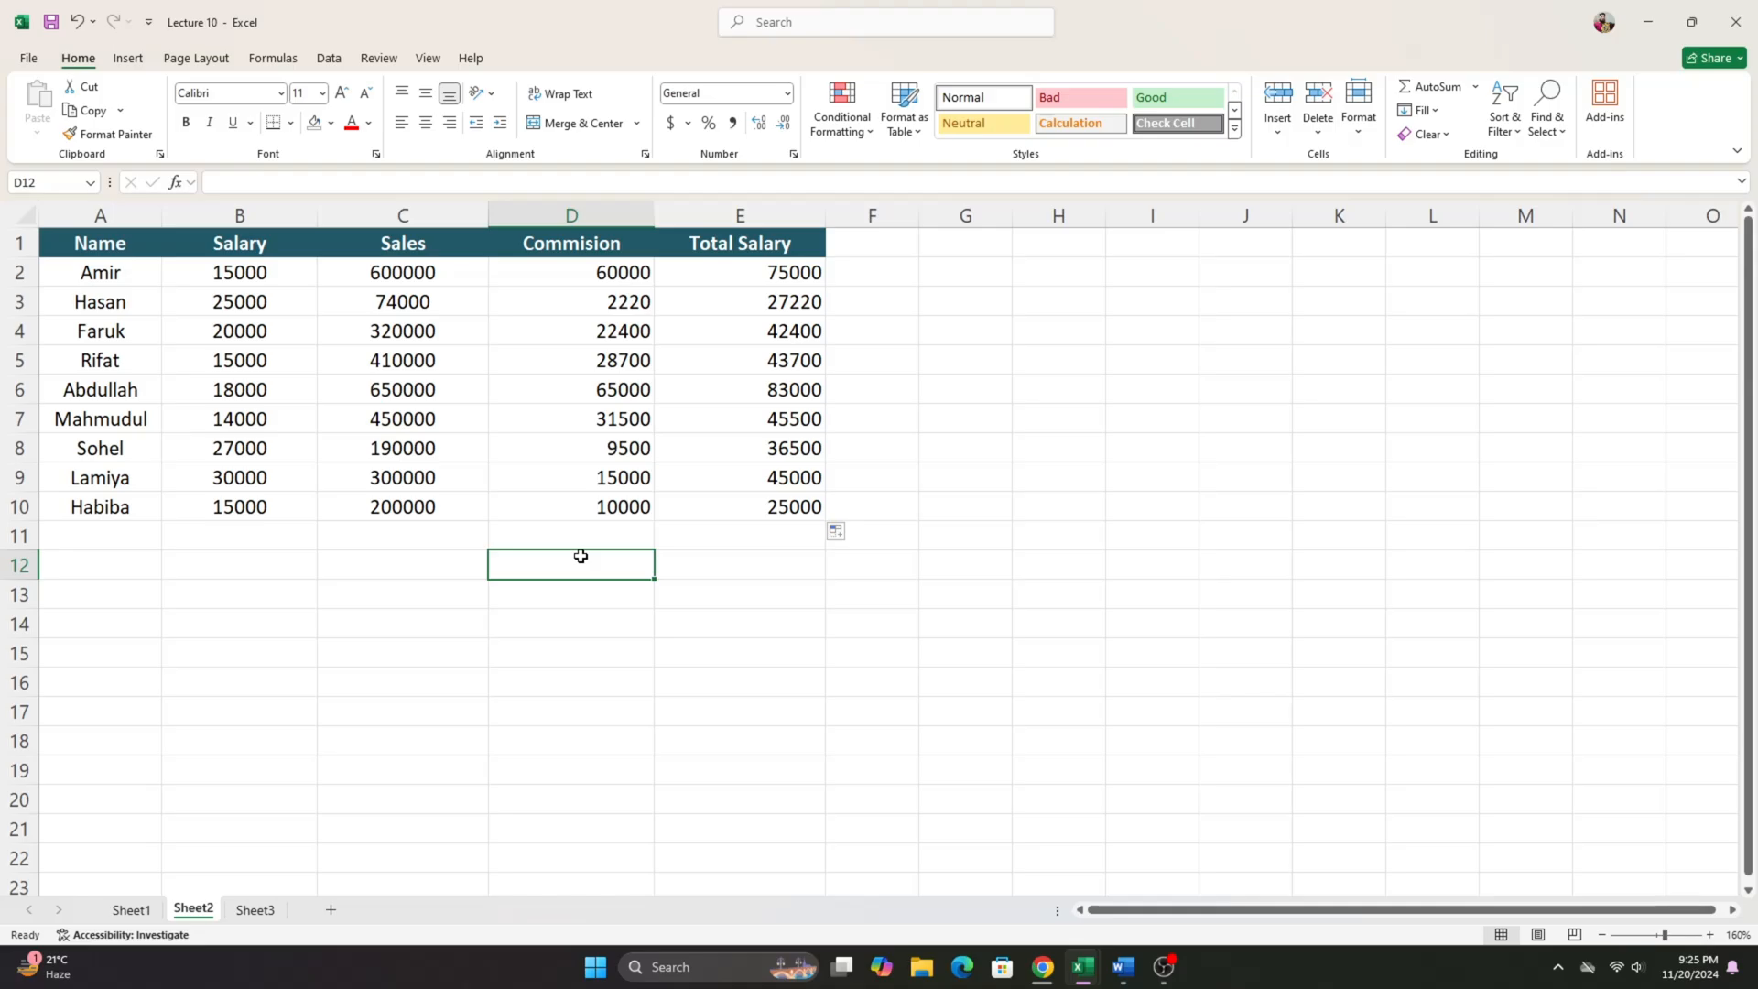
drag(872, 242, 1134, 500)
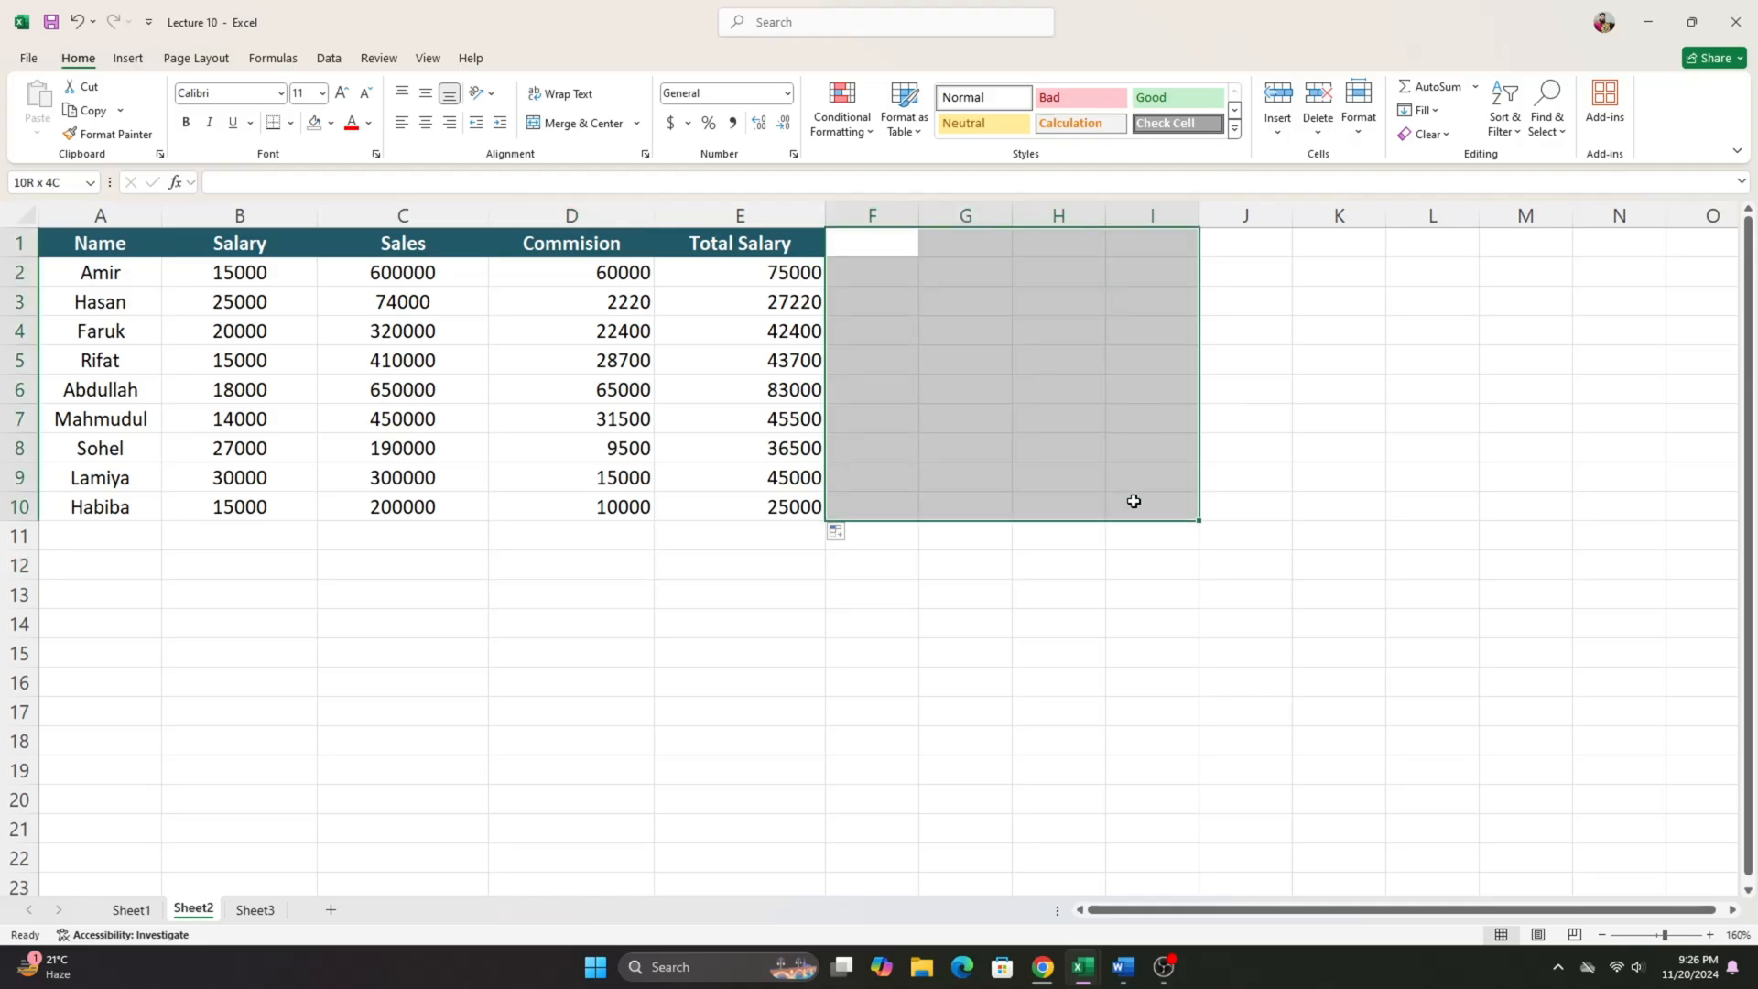
drag(128, 245, 769, 513)
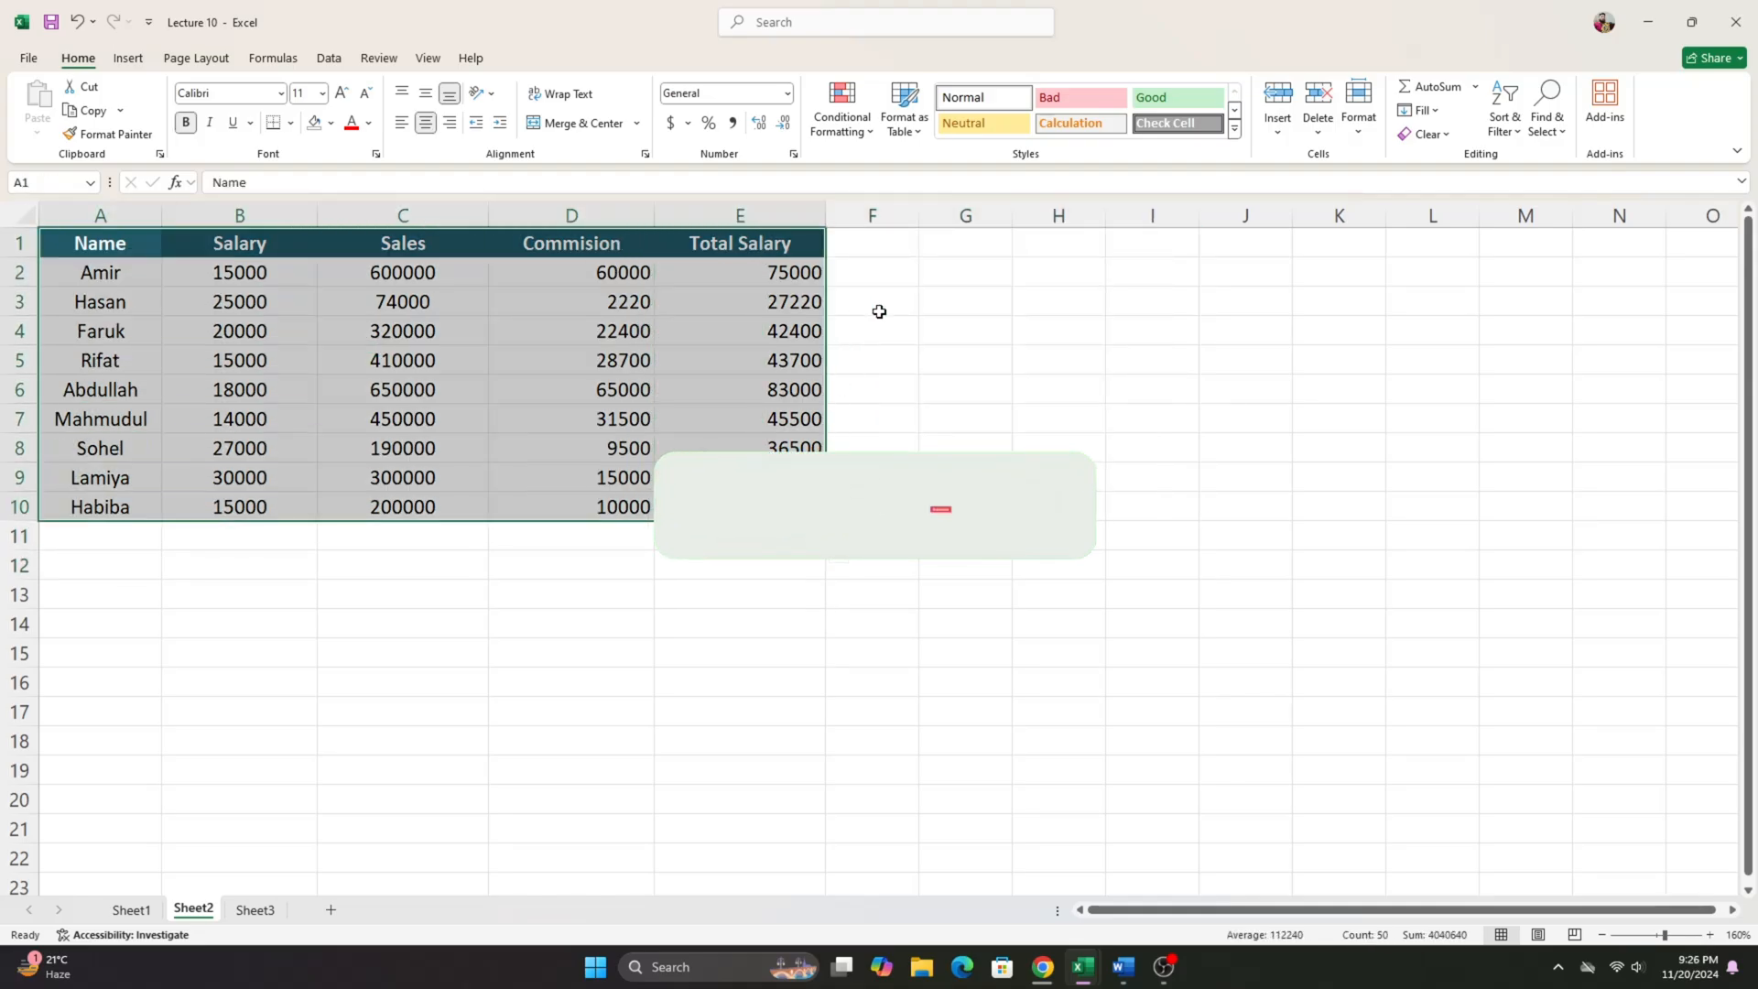
drag(942, 247, 1071, 510)
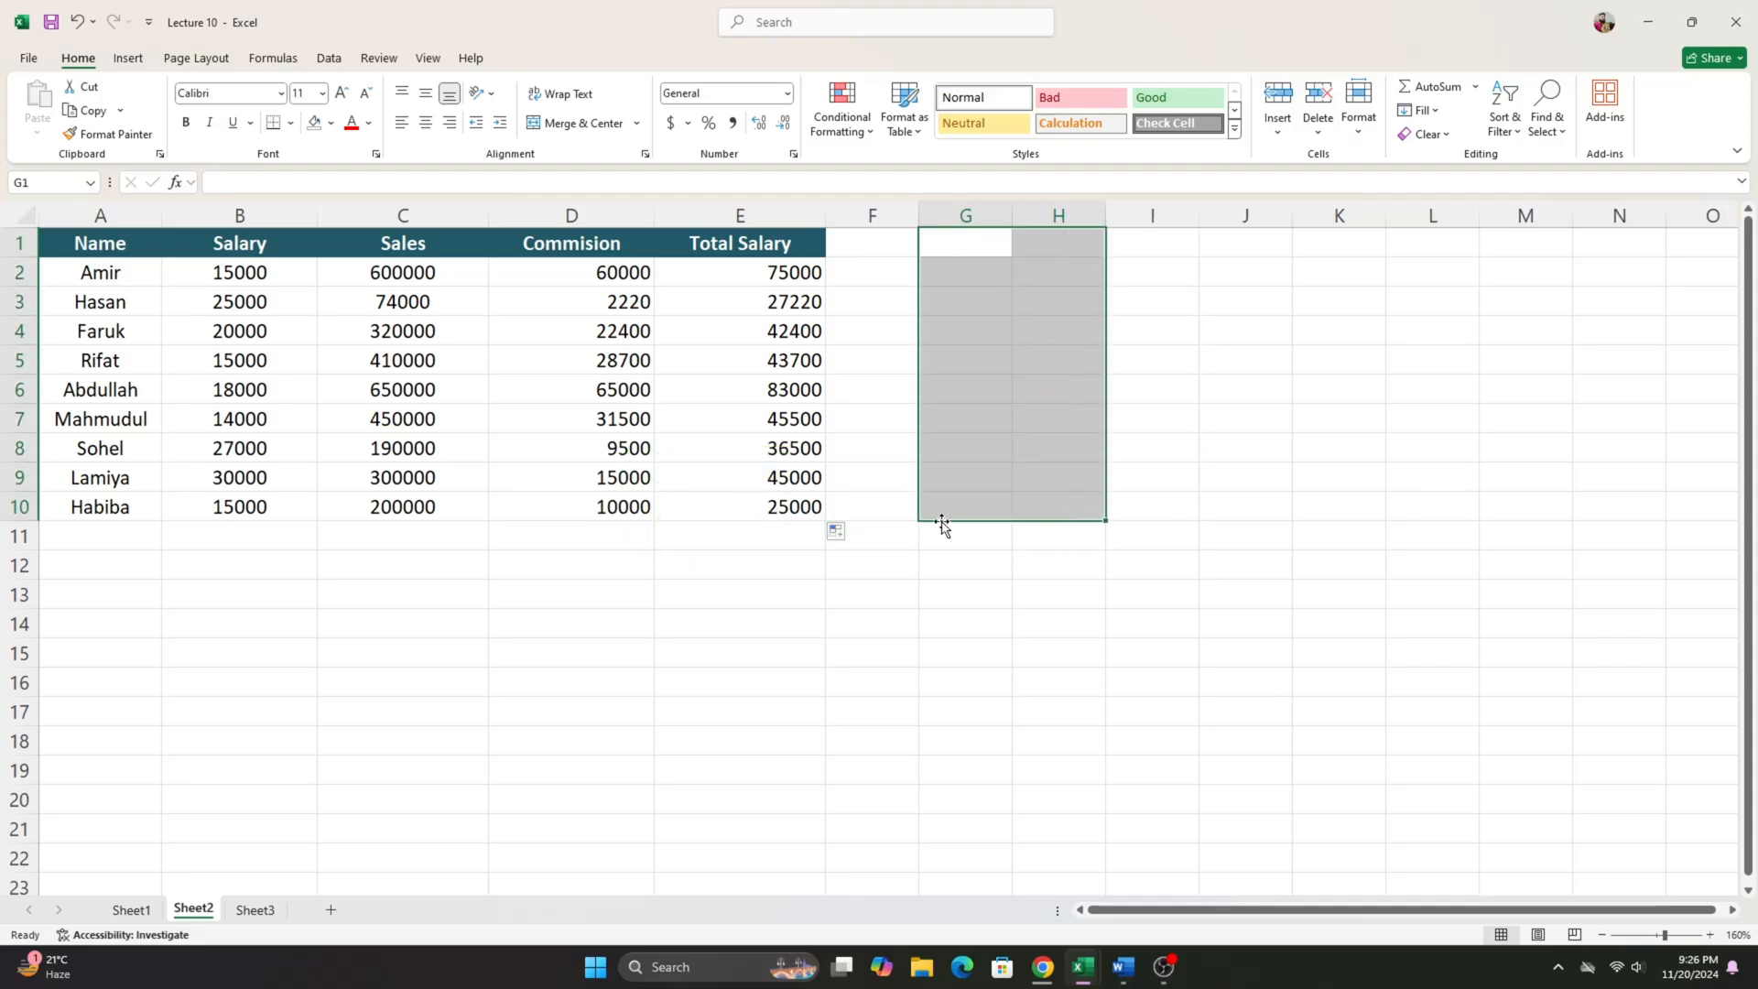
click(1016, 718)
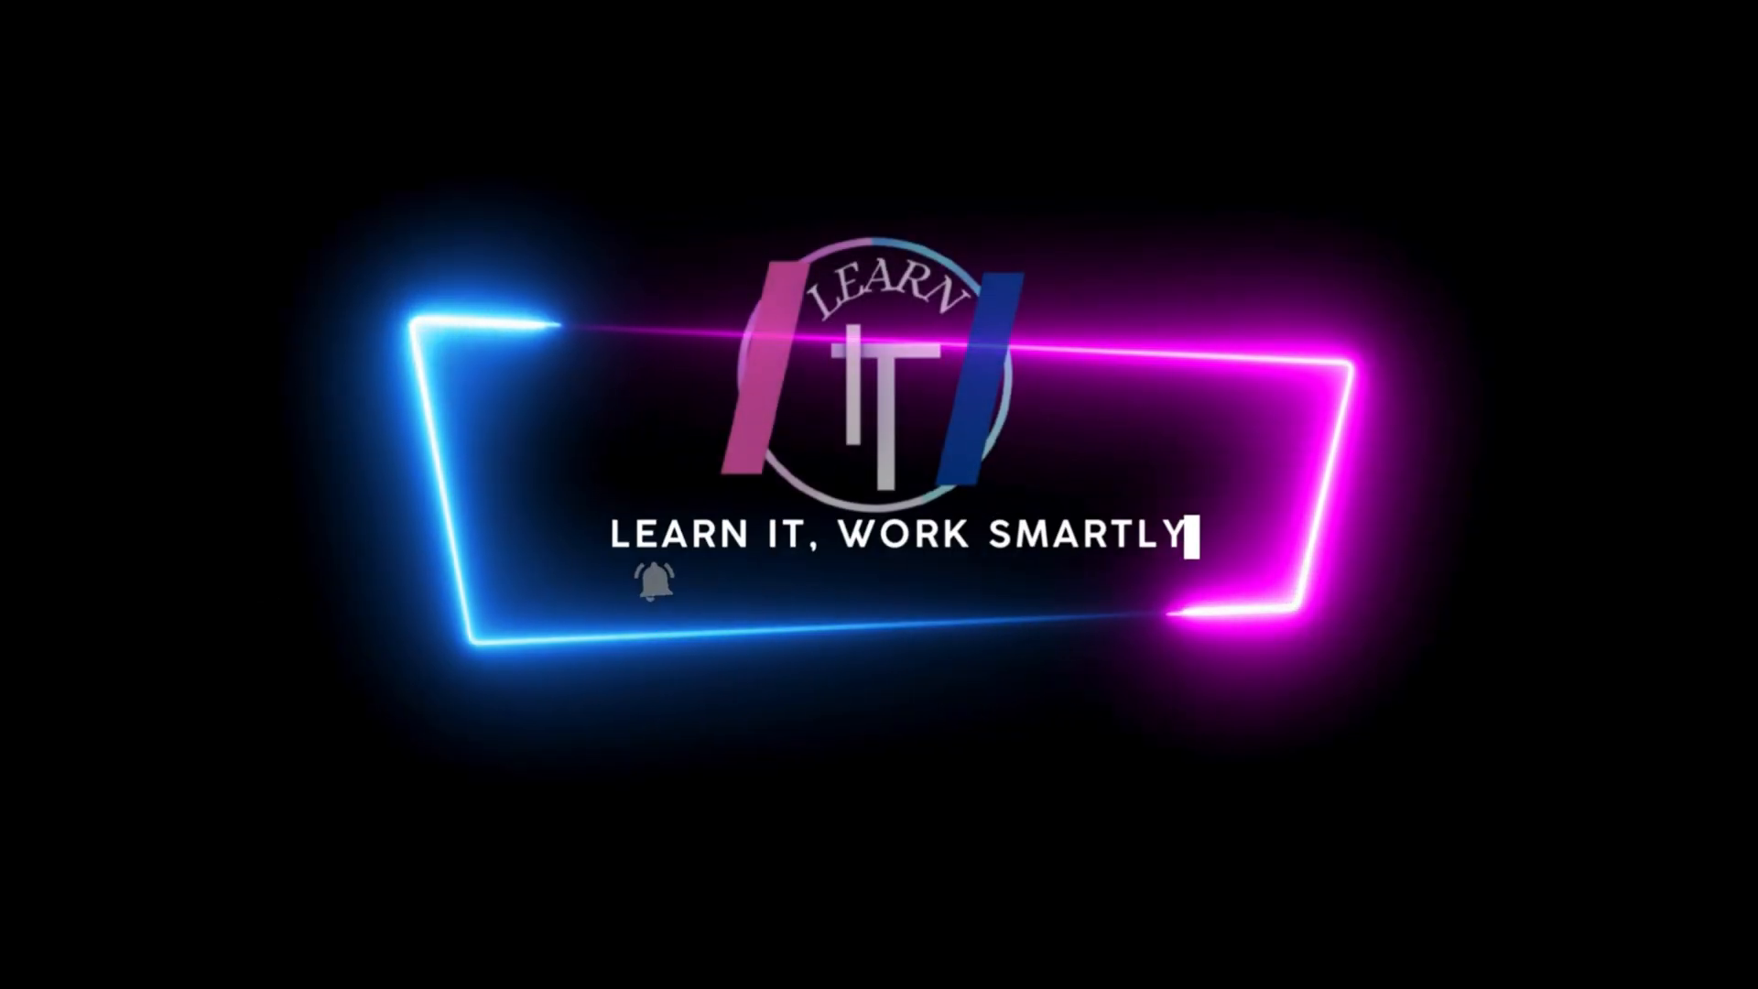